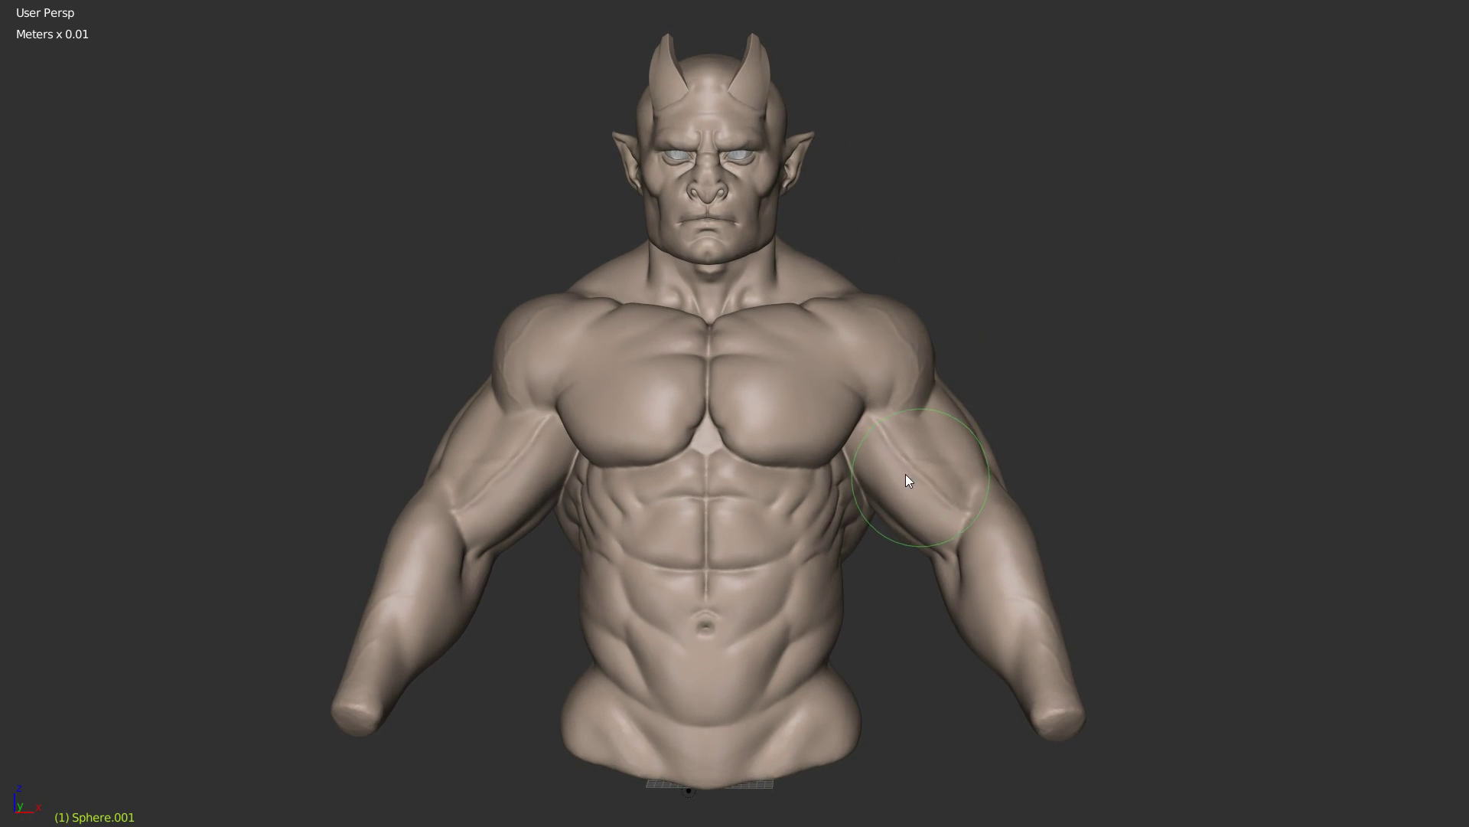
Step: Examine the horned character's face, head and torso from the front and side
mouse_move(760, 208)
middle_down()
mouse_move(814, 240)
mouse_move(764, 247)
mouse_move(729, 200)
mouse_move(701, 295)
mouse_move(665, 291)
mouse_move(728, 318)
middle_up()
scroll(719, 298, up, 5)
scroll(728, 318, down, 5)
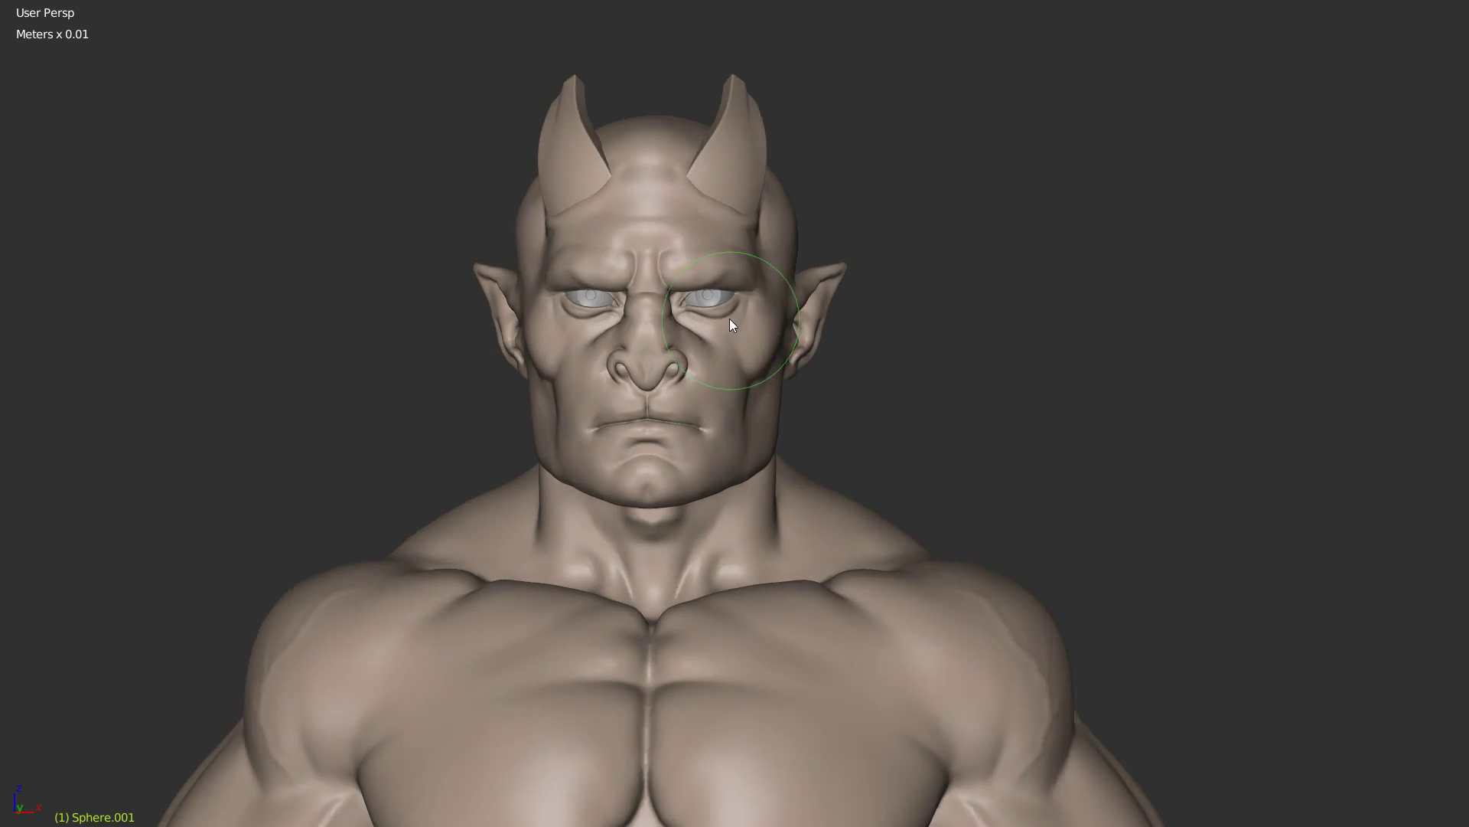
scroll(797, 274, up, 6)
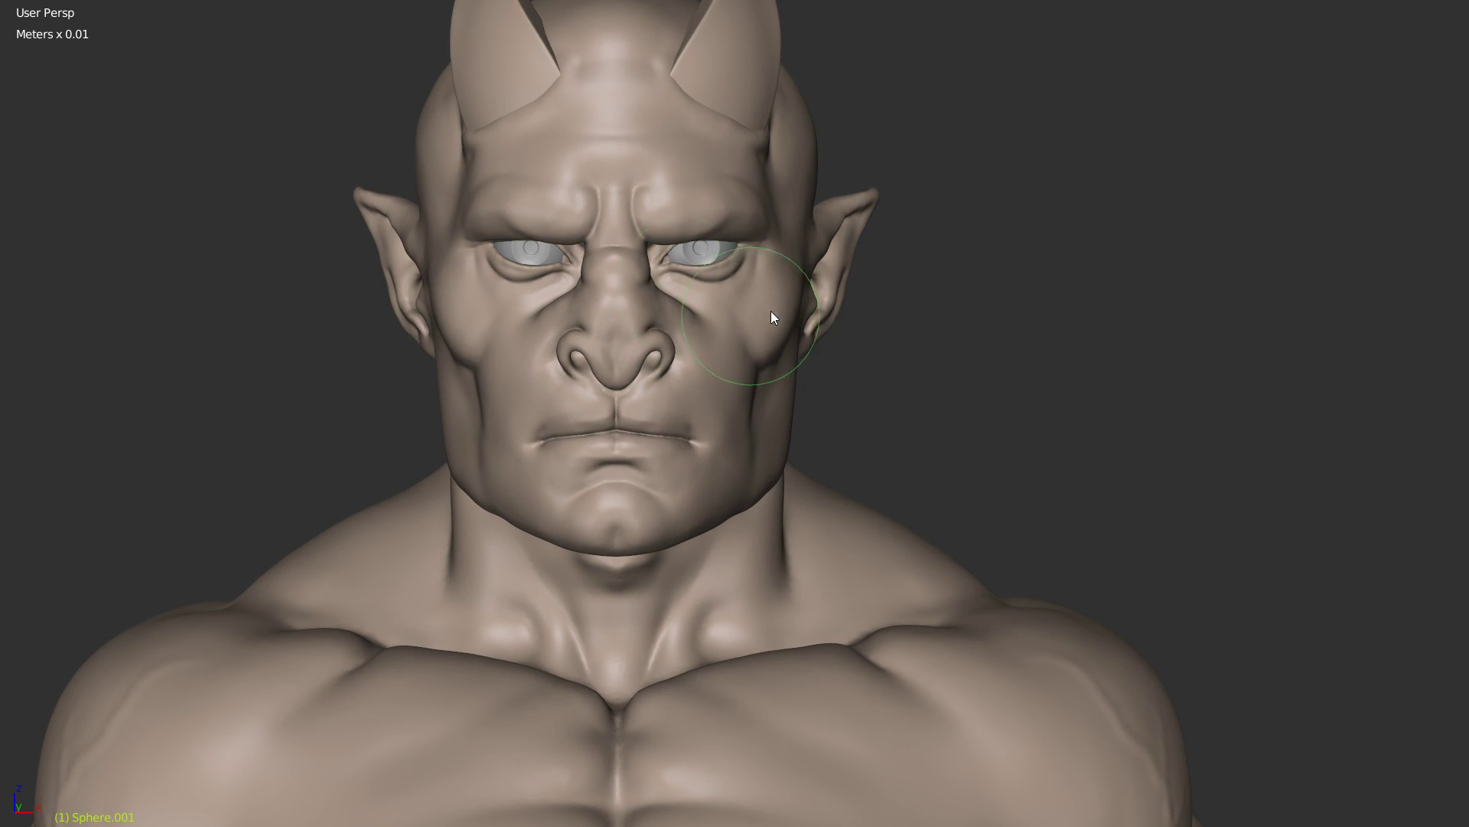
middle_drag(812, 284, 677, 283)
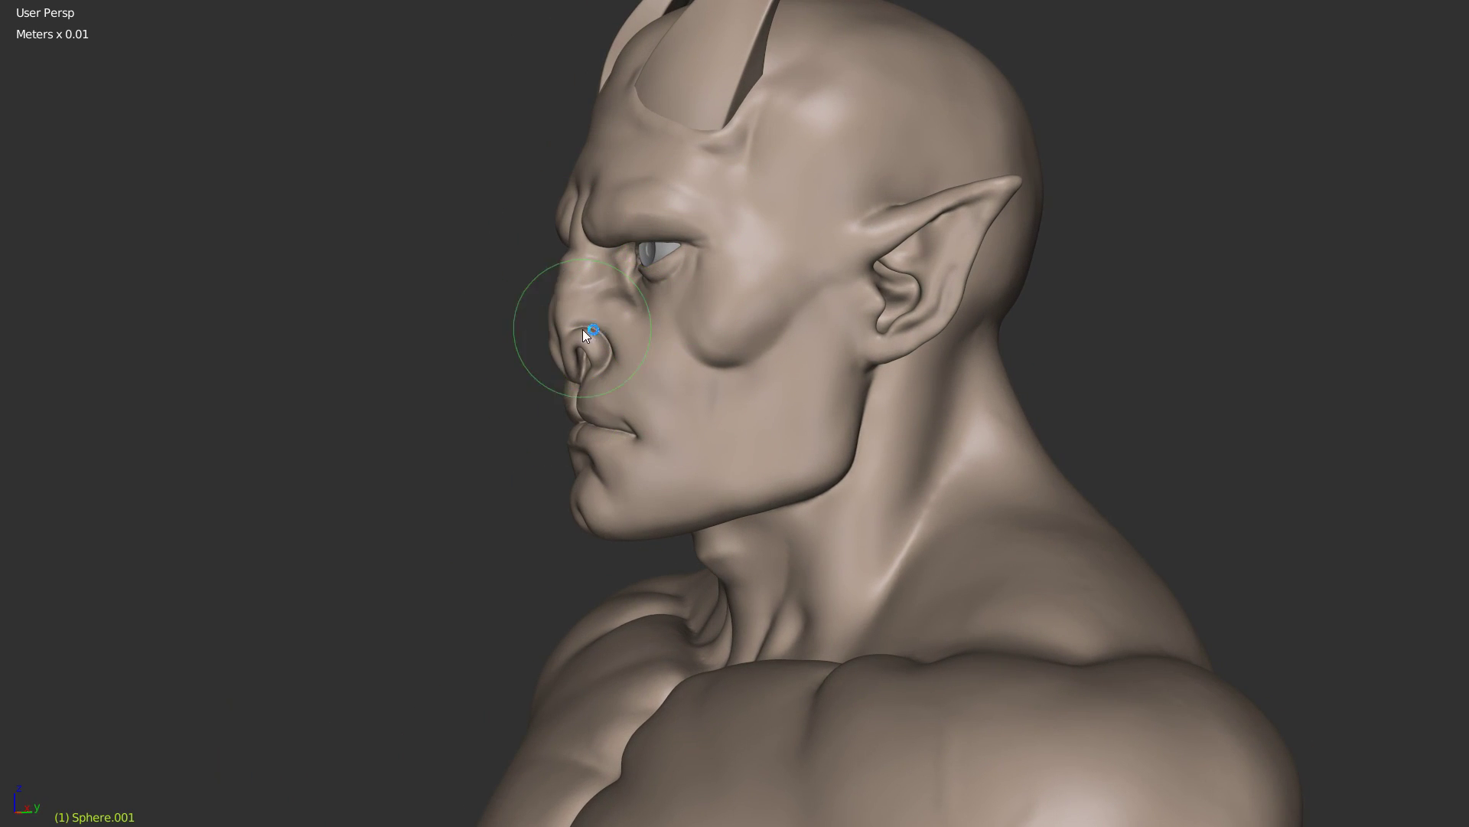
middle_drag(688, 345, 732, 234)
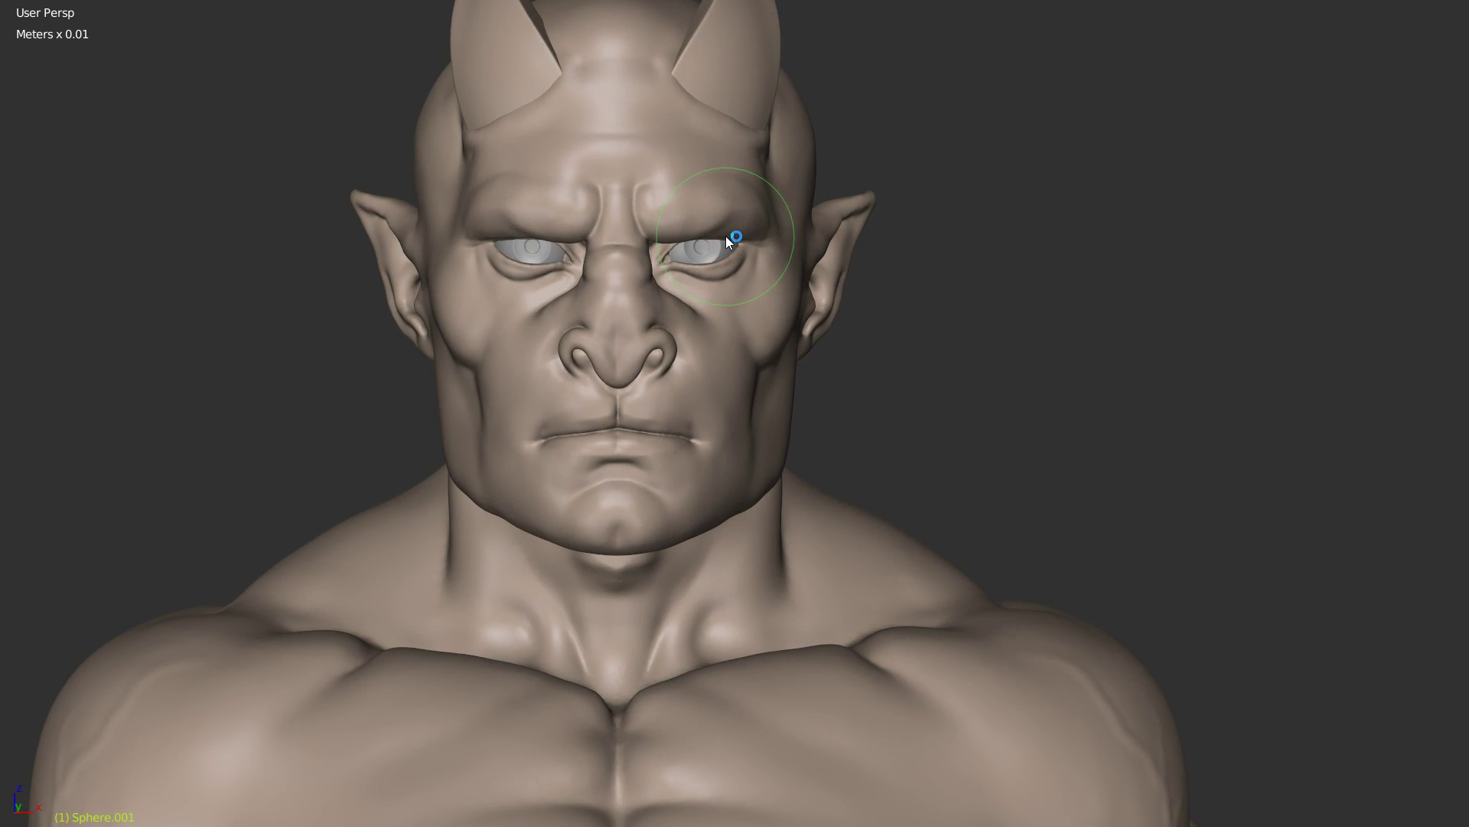
scroll(737, 245, down, 3)
scroll(720, 313, up, 3)
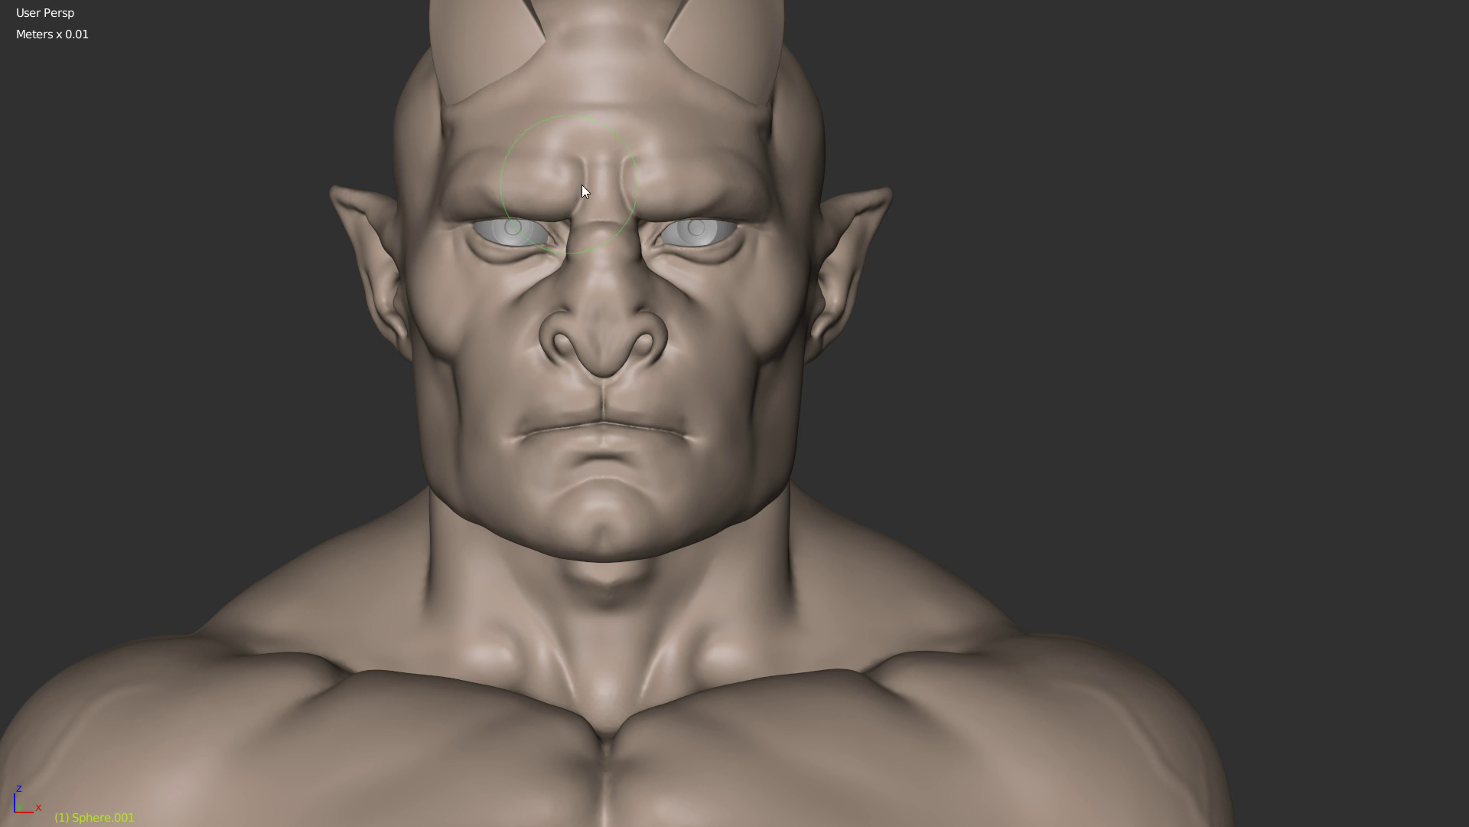
mouse_move(607, 286)
middle_down()
mouse_move(705, 231)
mouse_move(669, 374)
mouse_move(639, 321)
mouse_move(814, 333)
mouse_move(655, 338)
mouse_move(596, 380)
middle_up()
scroll(669, 373, down, 3)
scroll(696, 314, up, 3)
mouse_move(696, 314)
middle_down()
mouse_move(727, 301)
mouse_move(741, 335)
mouse_move(724, 433)
middle_up()
Step: Leave Sculpt Mode for Object Mode, duplicate the body mesh in place and move the copy to layer 11
key(Tab)
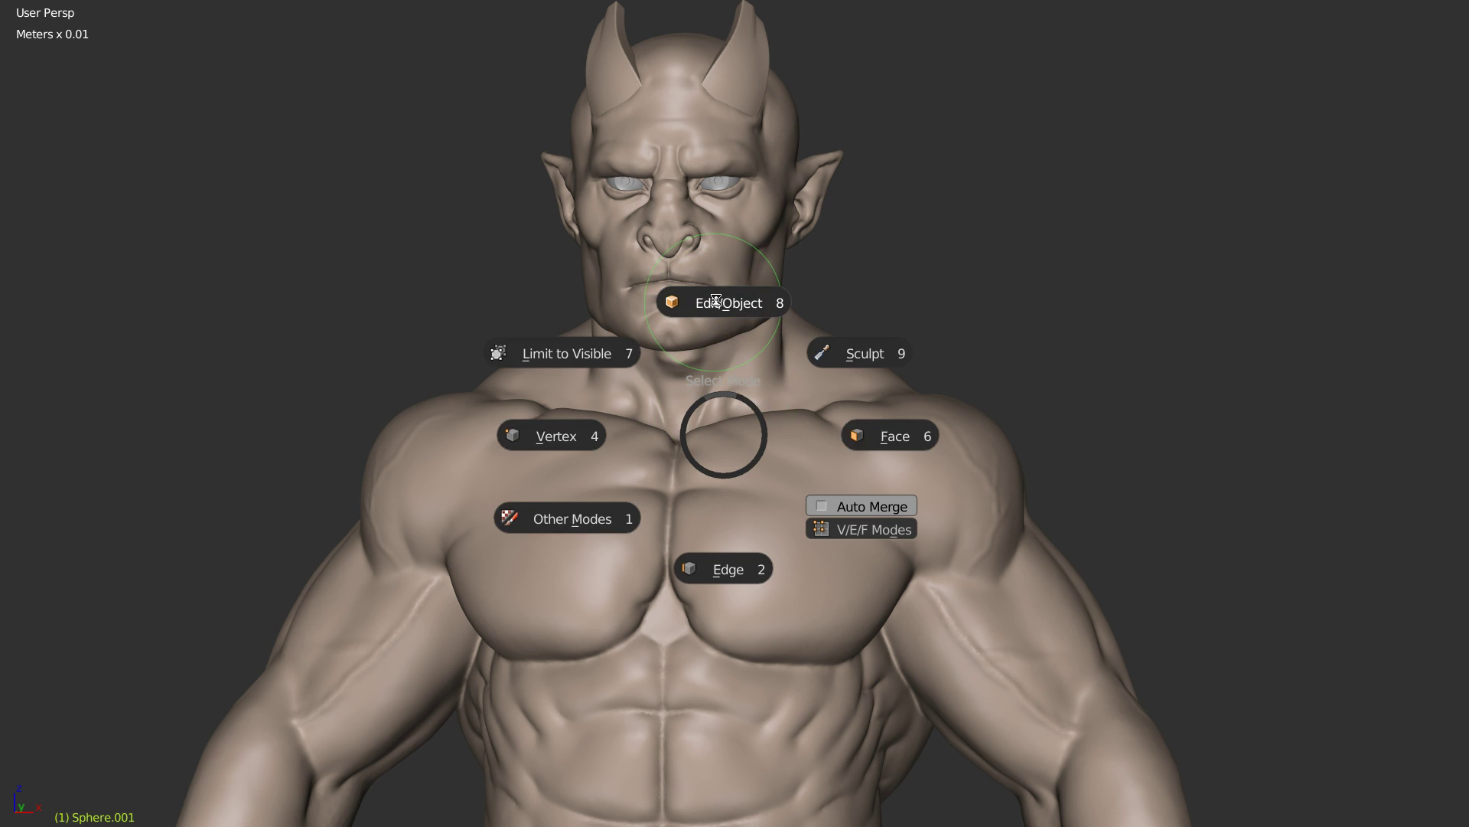
click(715, 301)
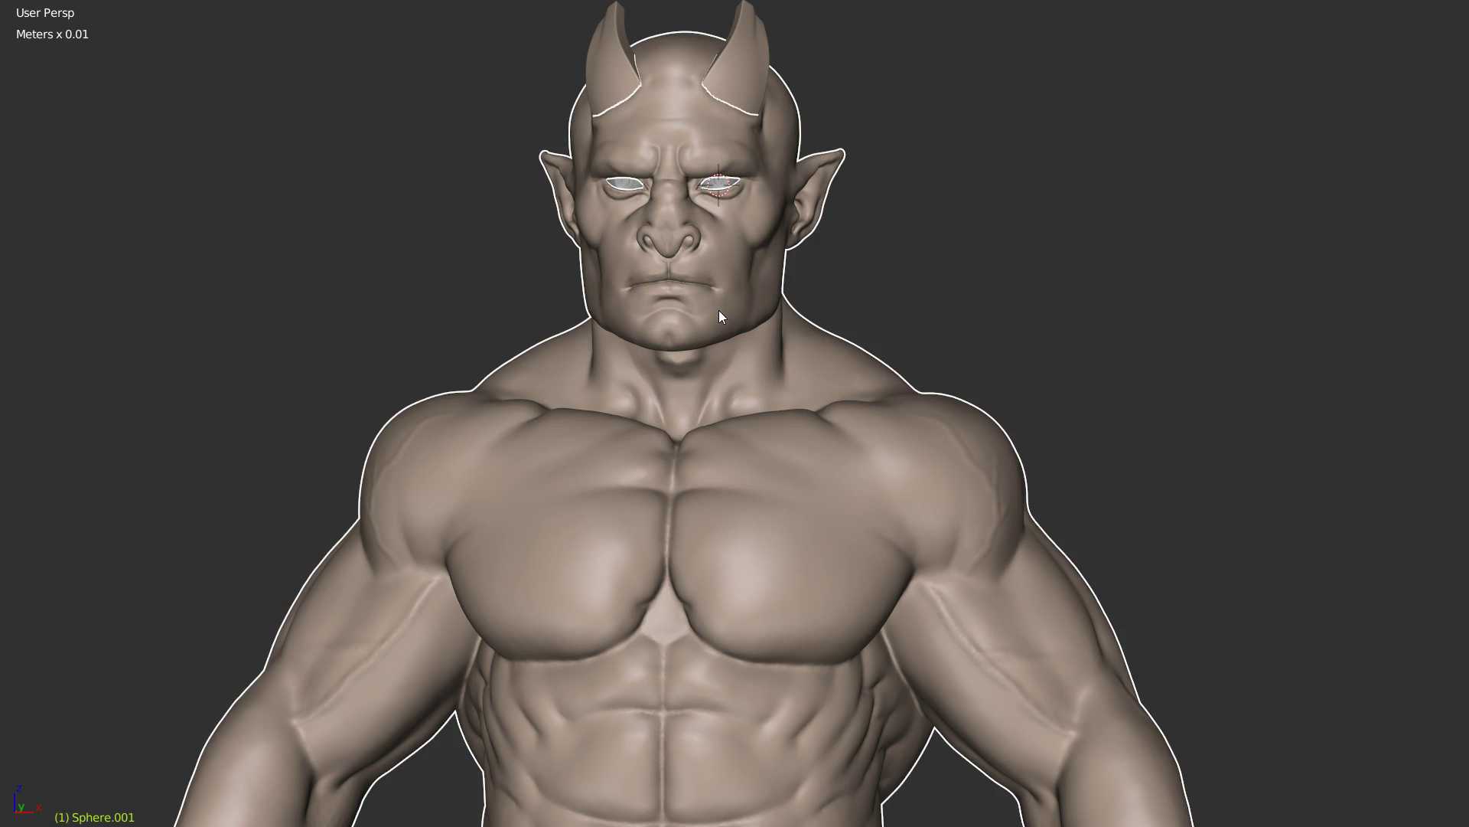
scroll(718, 310, down, 5)
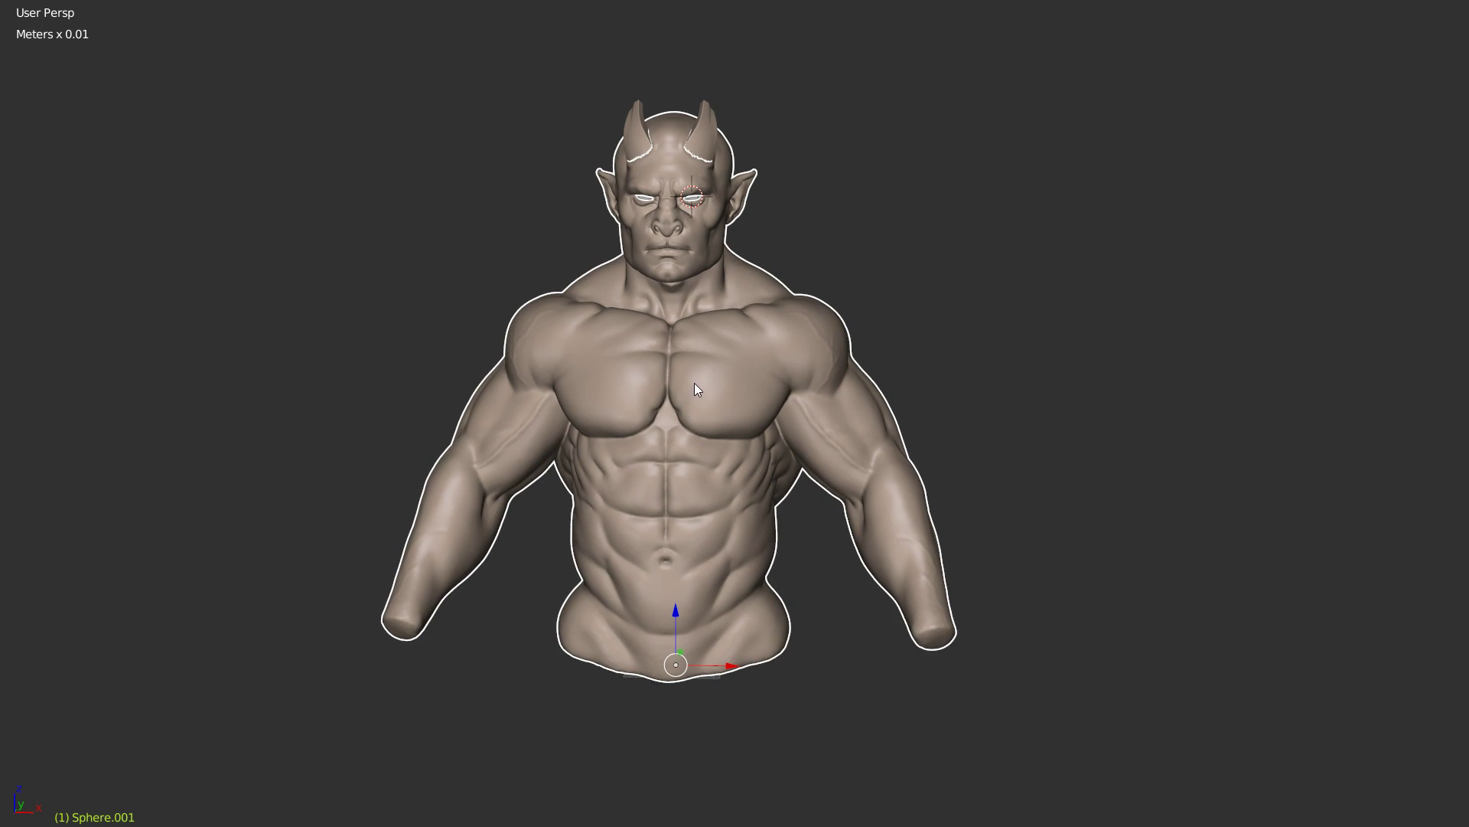
key(shift+d)
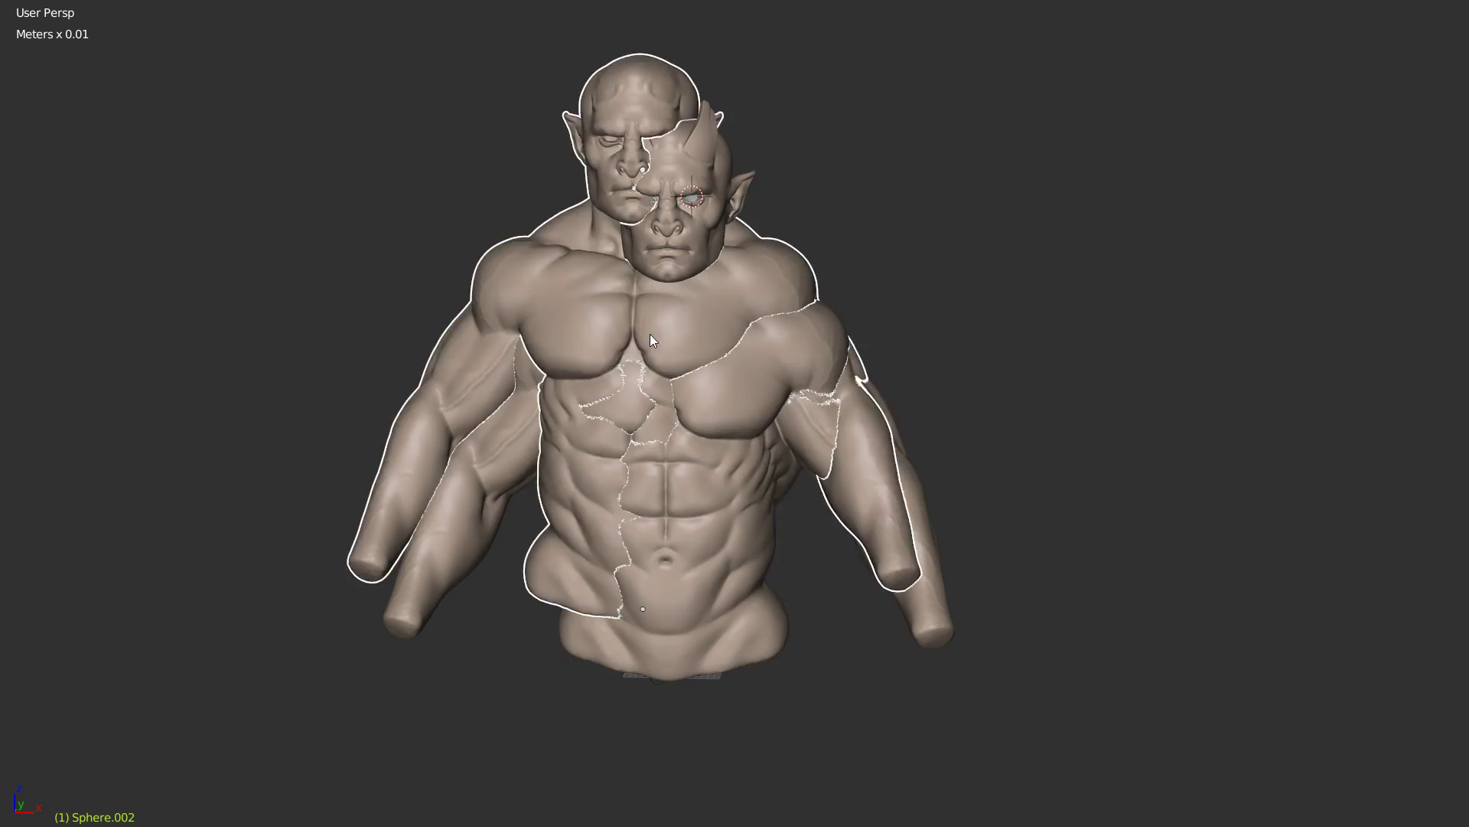
right_click(742, 428)
key(m)
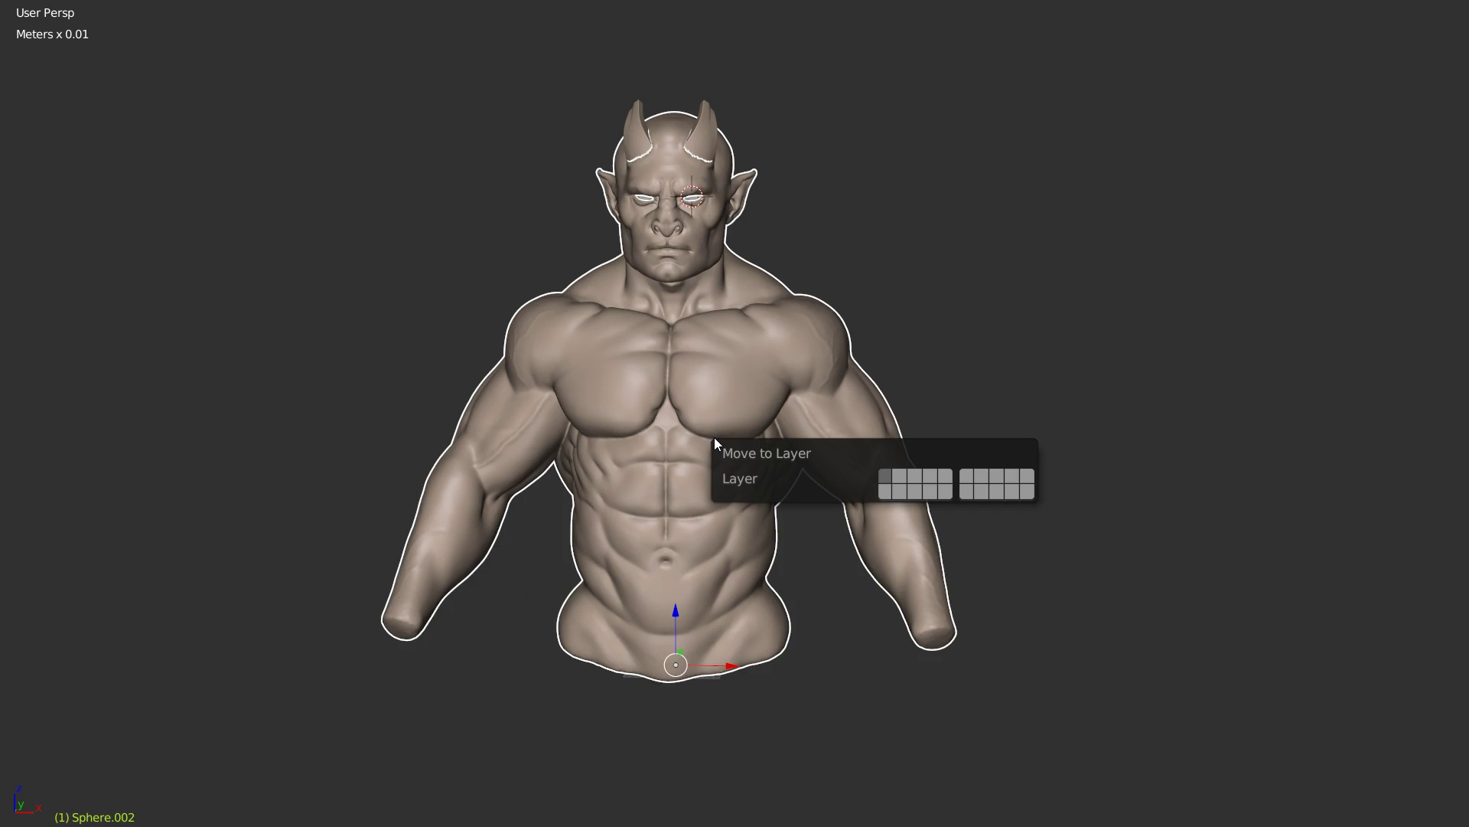
click(886, 492)
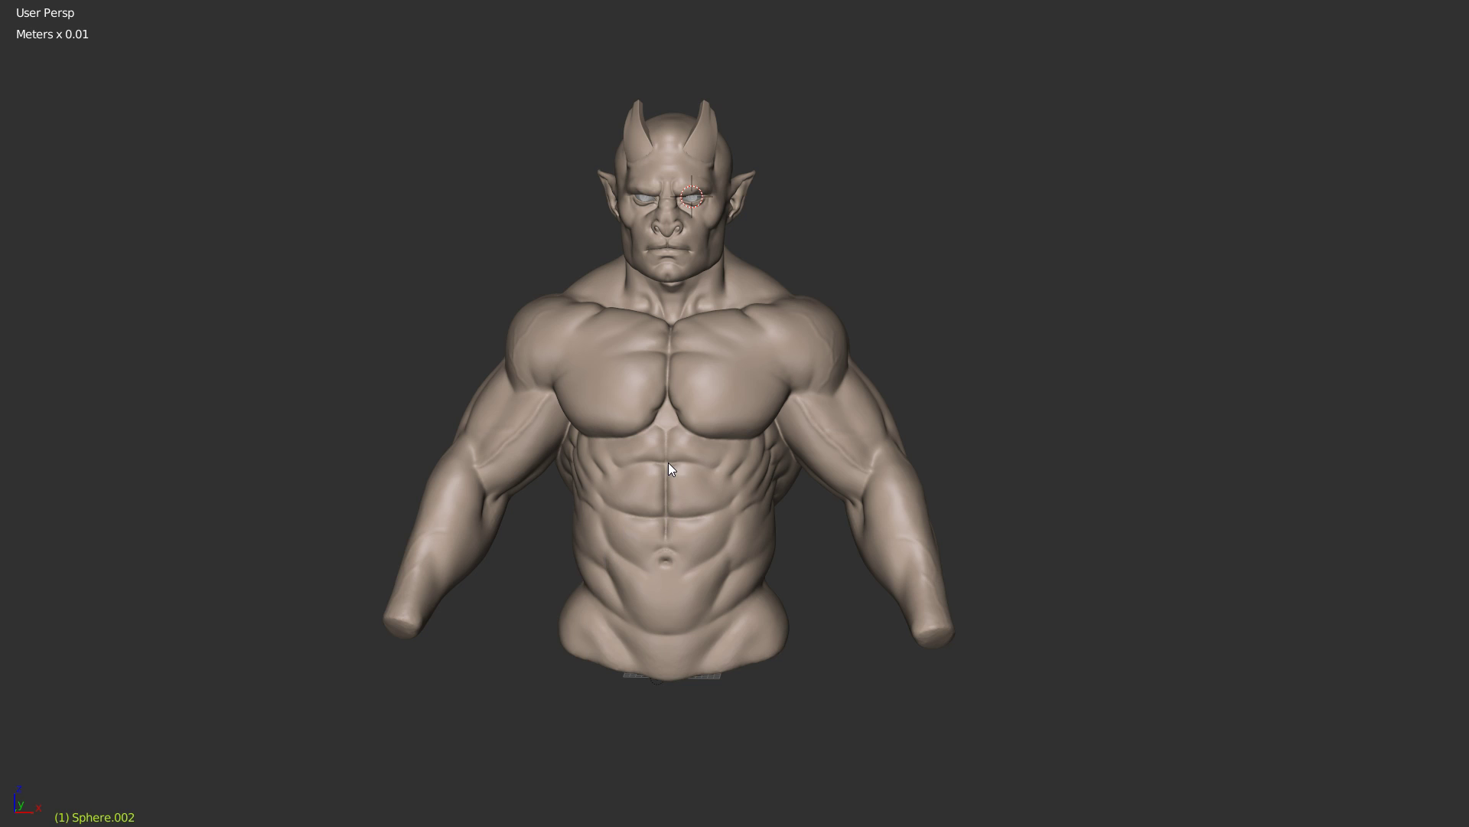
Step: Exit the full-screen view, show only layer 11 and rename the duplicated body as perso_backup_001
key(ctrl+alt+space)
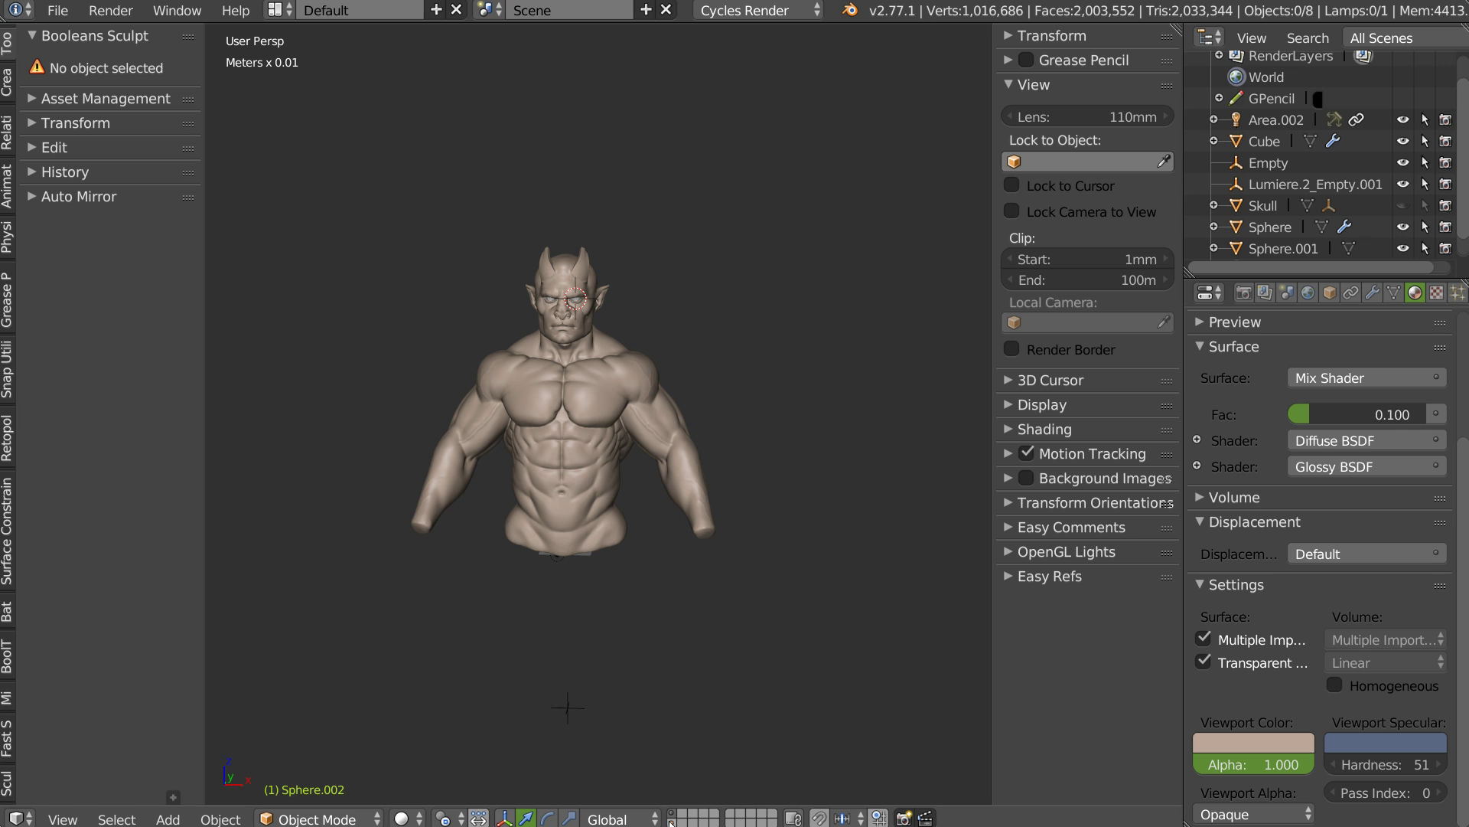
key(alt+1)
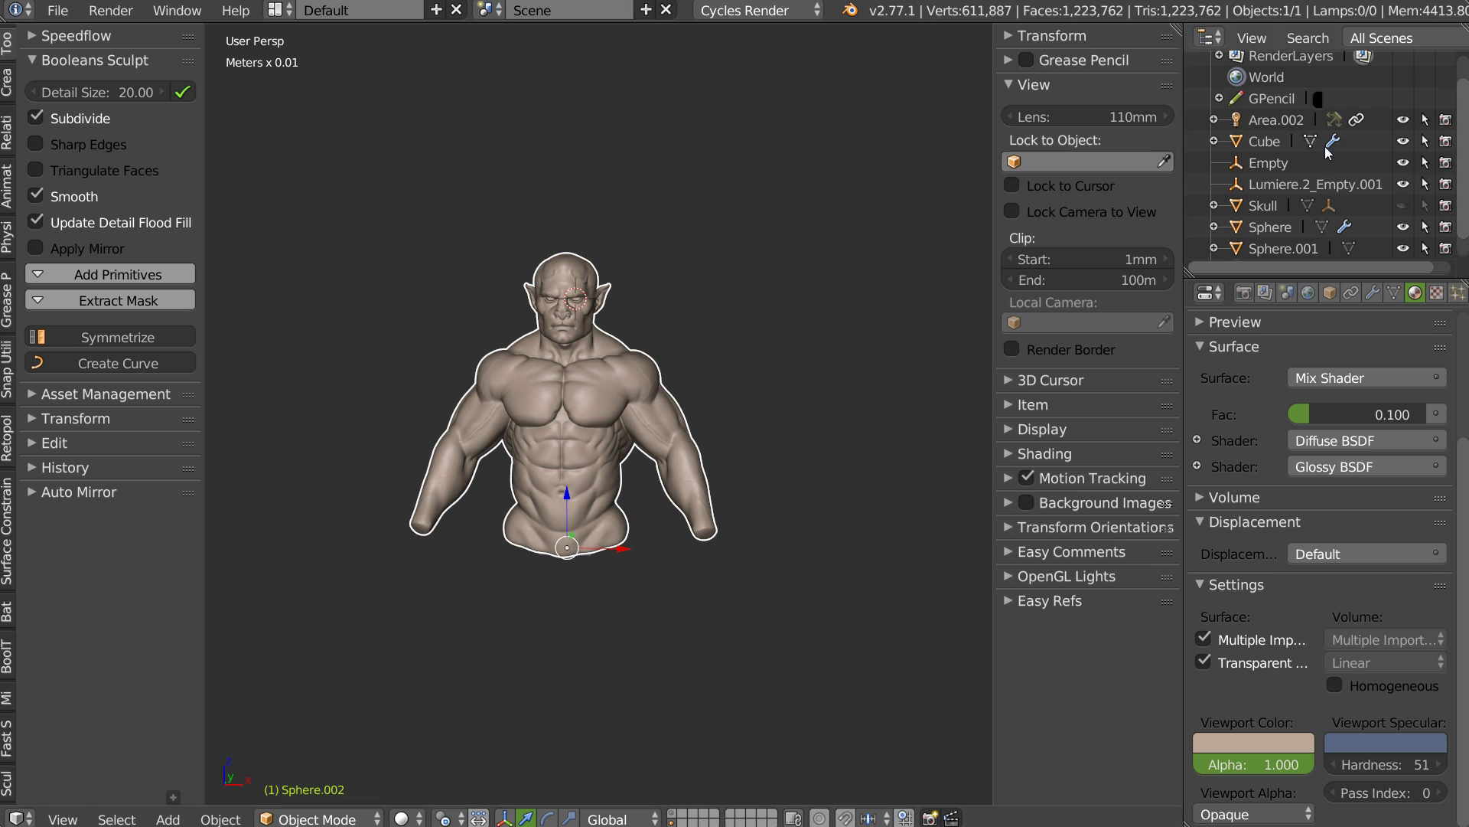
scroll(1348, 100, down, 1)
double_click(1303, 251)
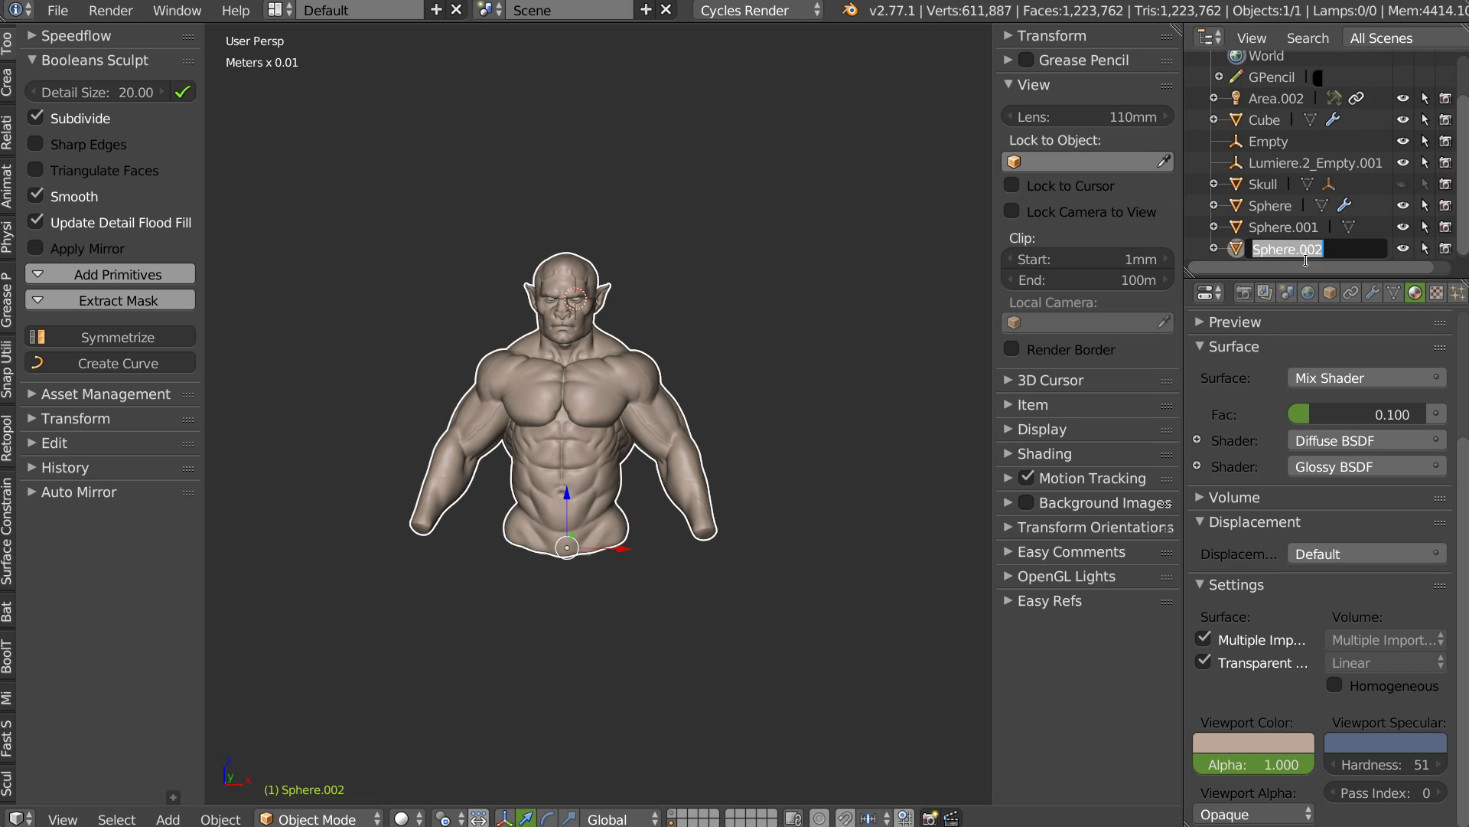
text(perso)
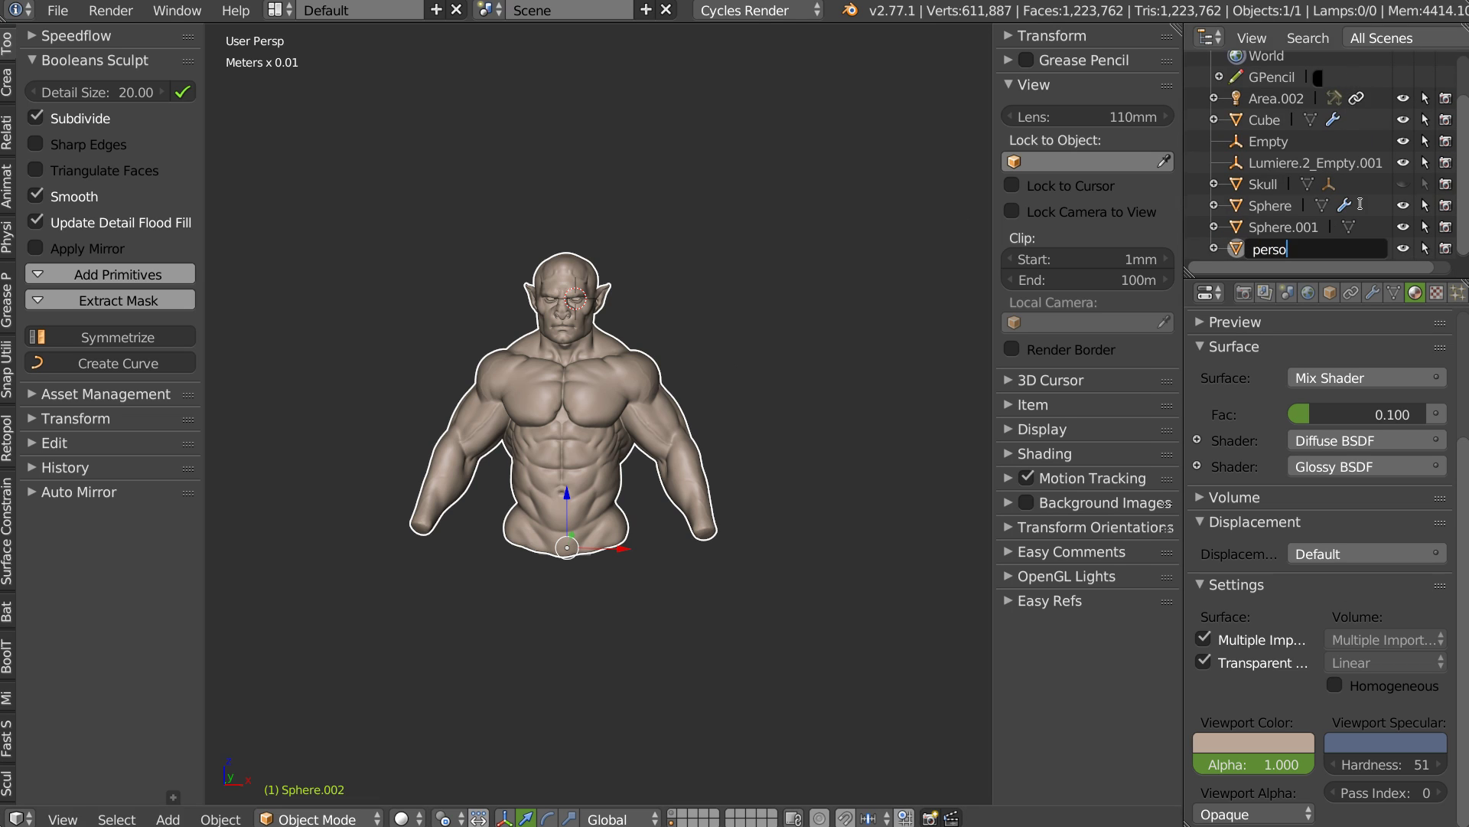
text(_backup_001)
key(Return)
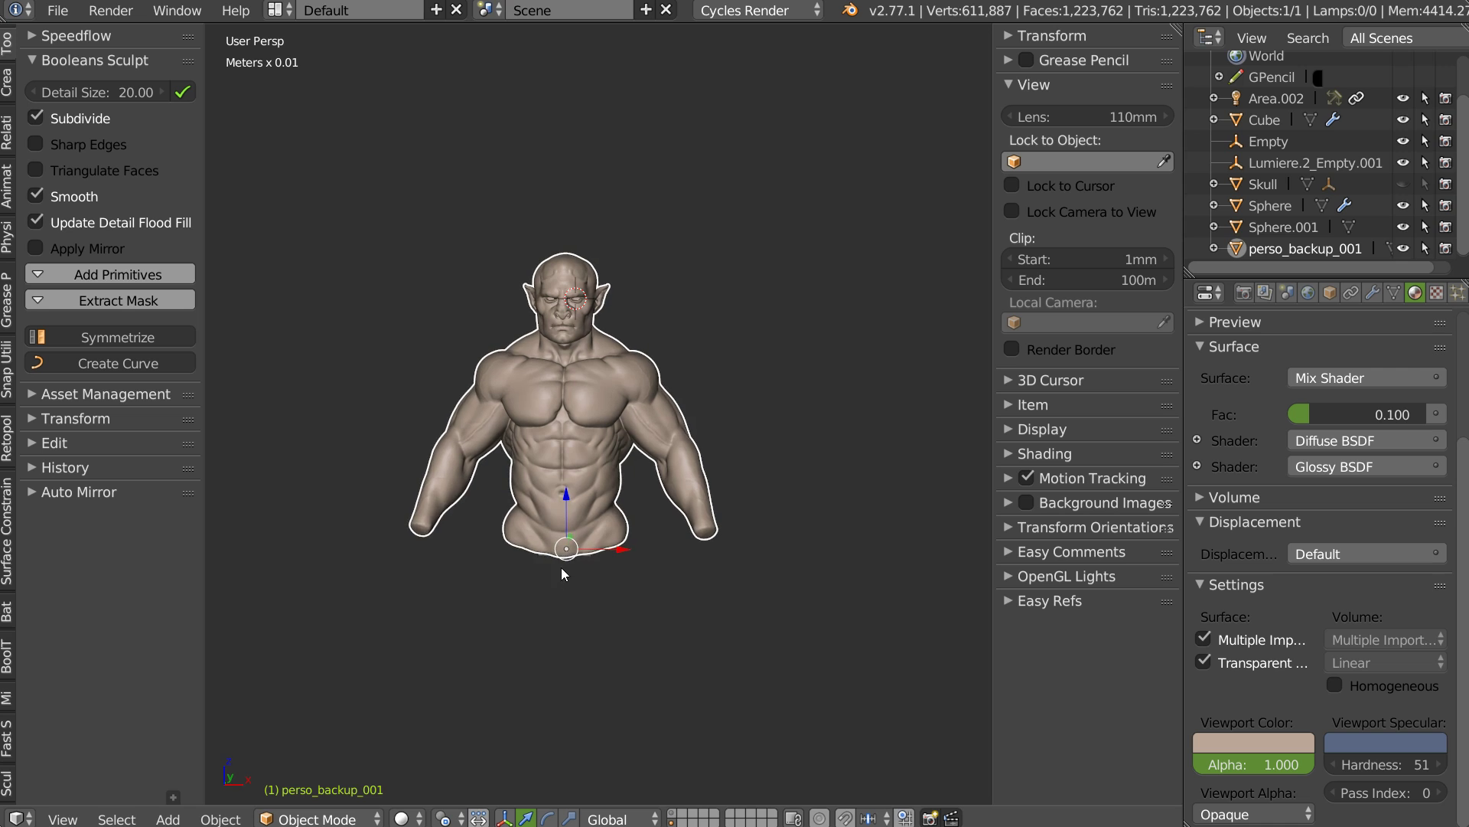
Step: Check the backup body, then switch the visible layer back to layer 1
scroll(585, 543, up, 3)
shift+middle_drag(585, 514, 631, 496)
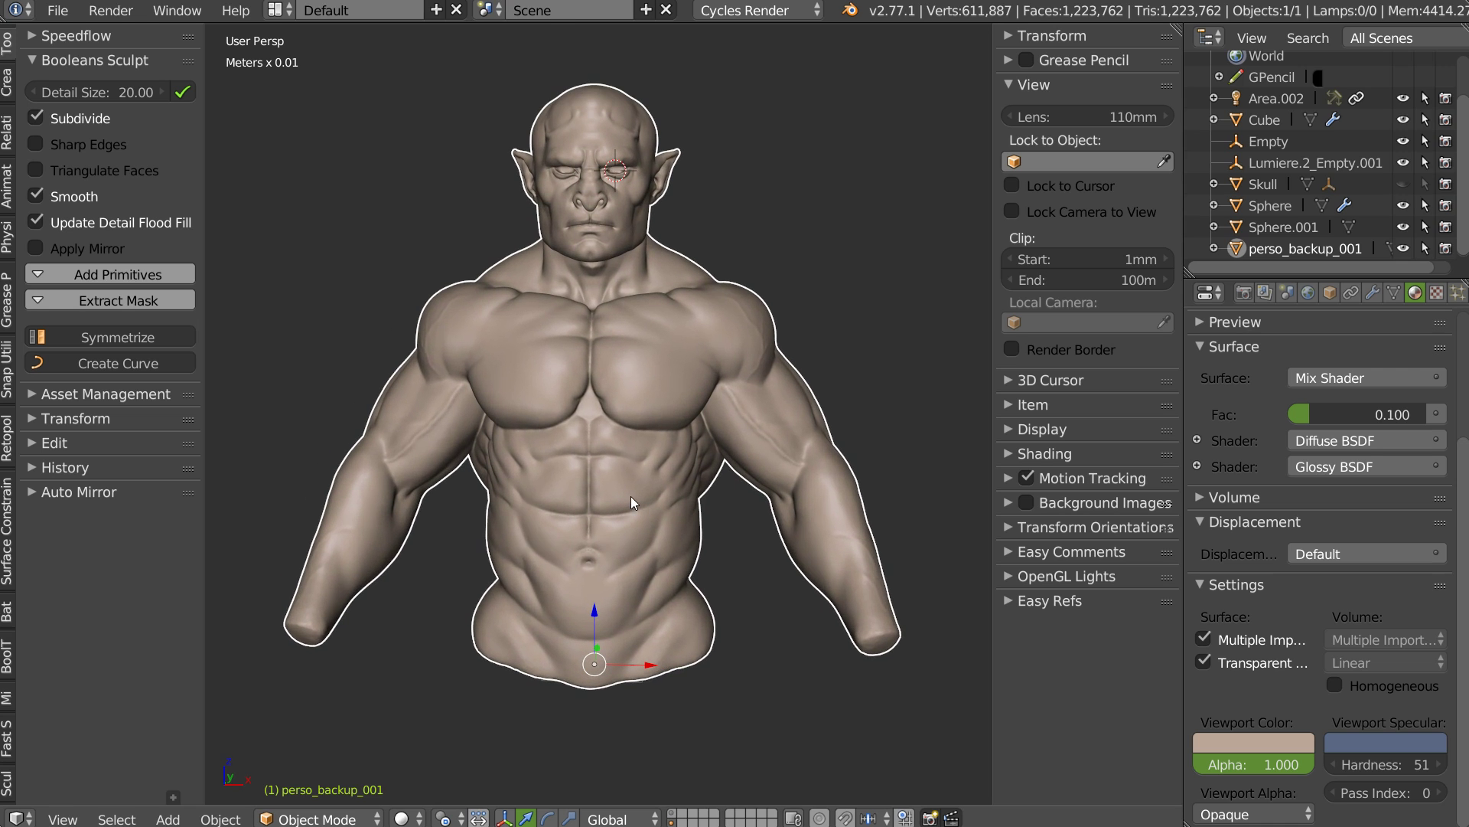
click(679, 817)
mouse_move(728, 652)
middle_down()
mouse_move(583, 426)
mouse_move(604, 440)
middle_up()
scroll(607, 410, up, 3)
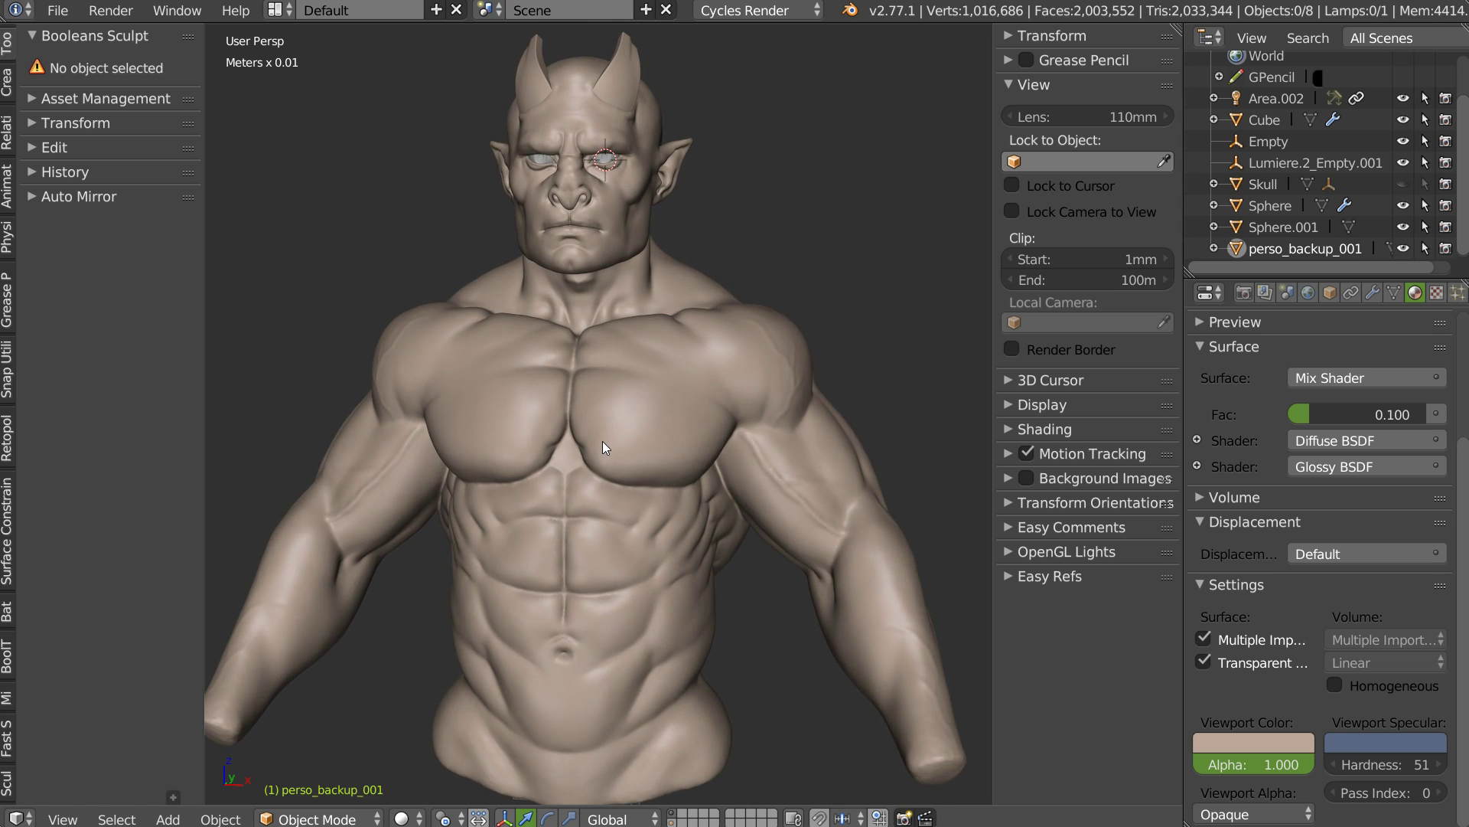
Step: Save the scene over the existing orc_004.blend file
key(ctrl+s)
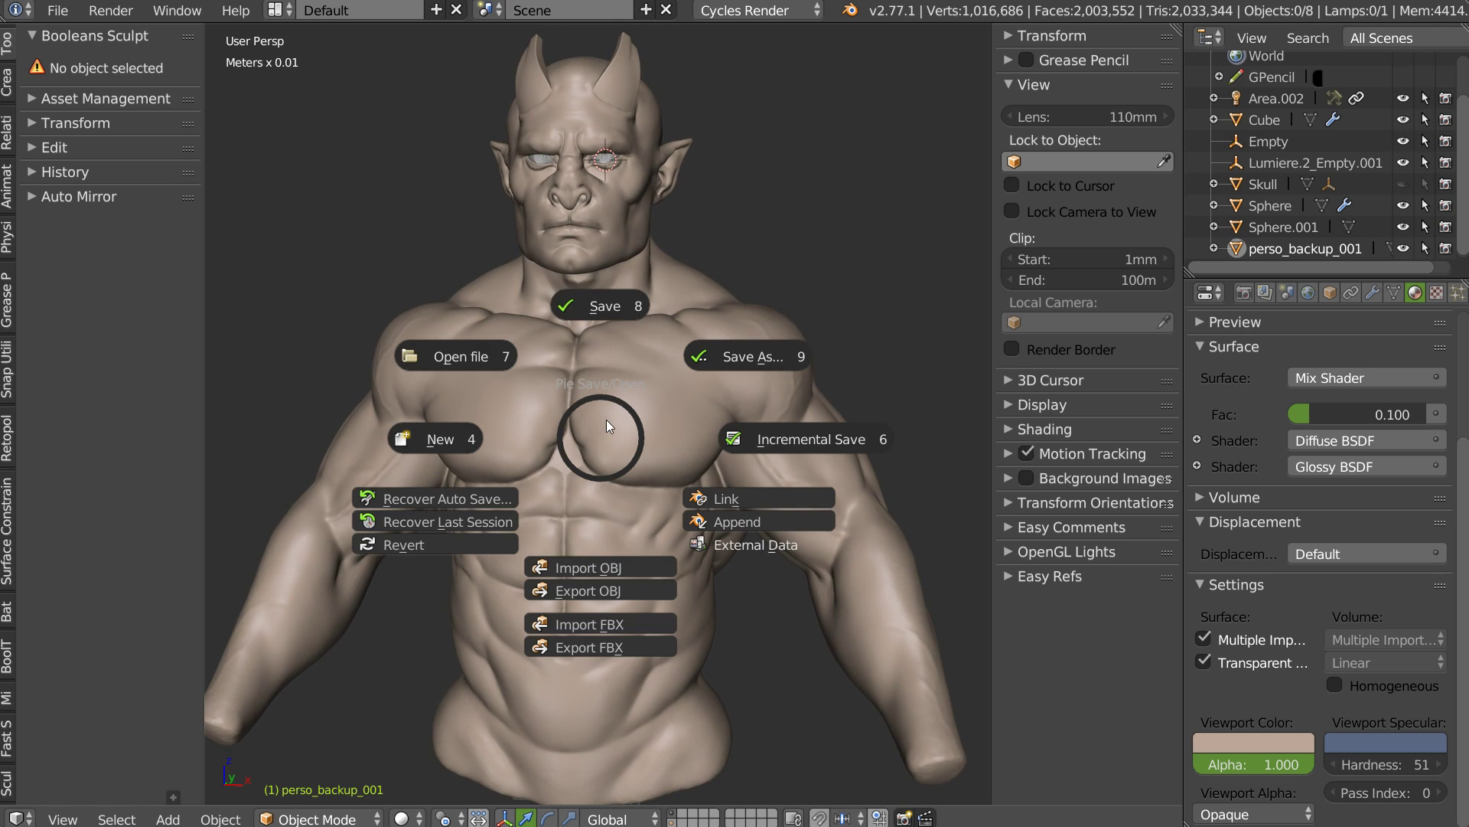
click(600, 305)
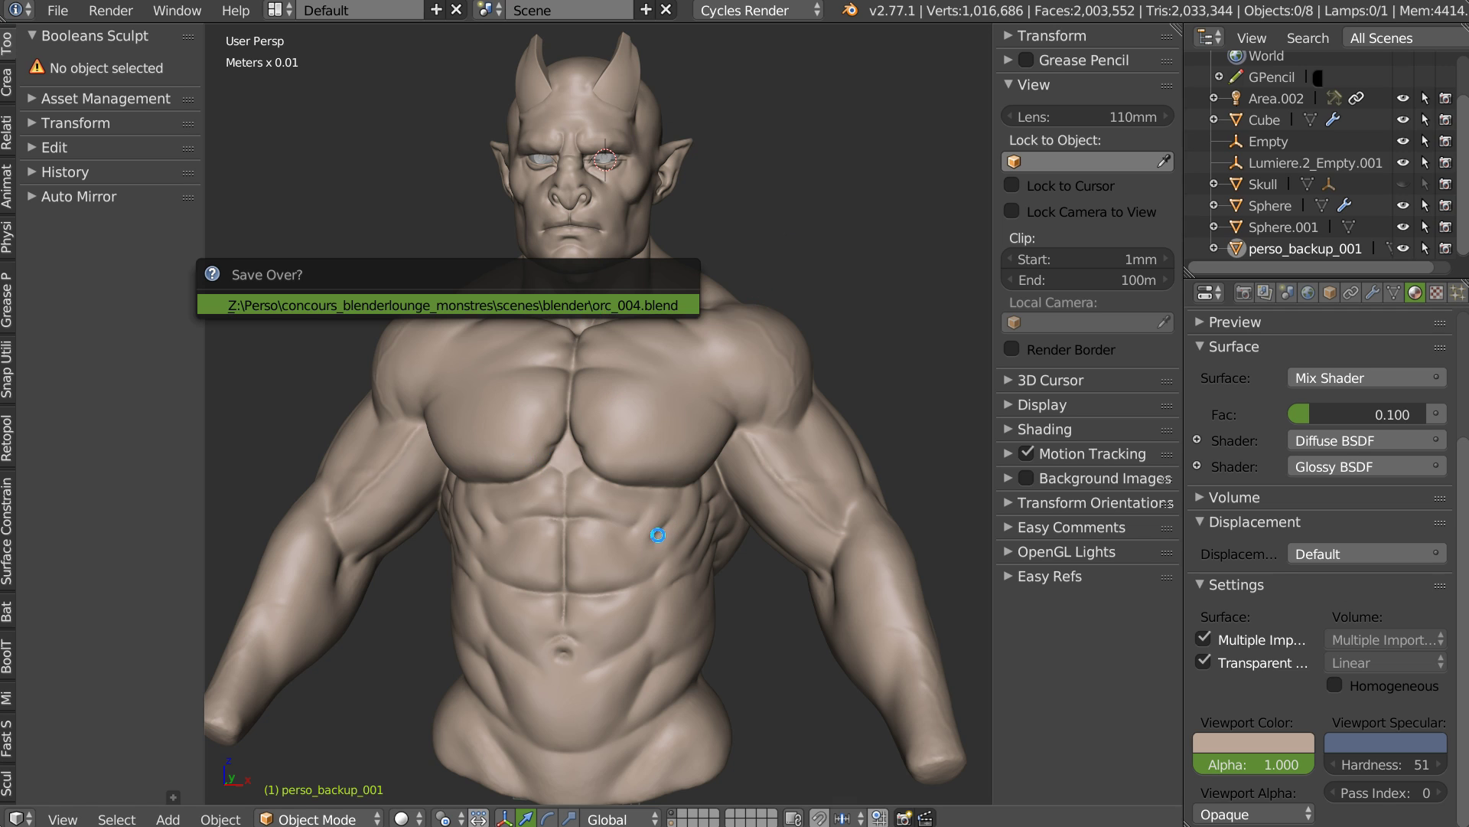
middle_drag(657, 383, 654, 354)
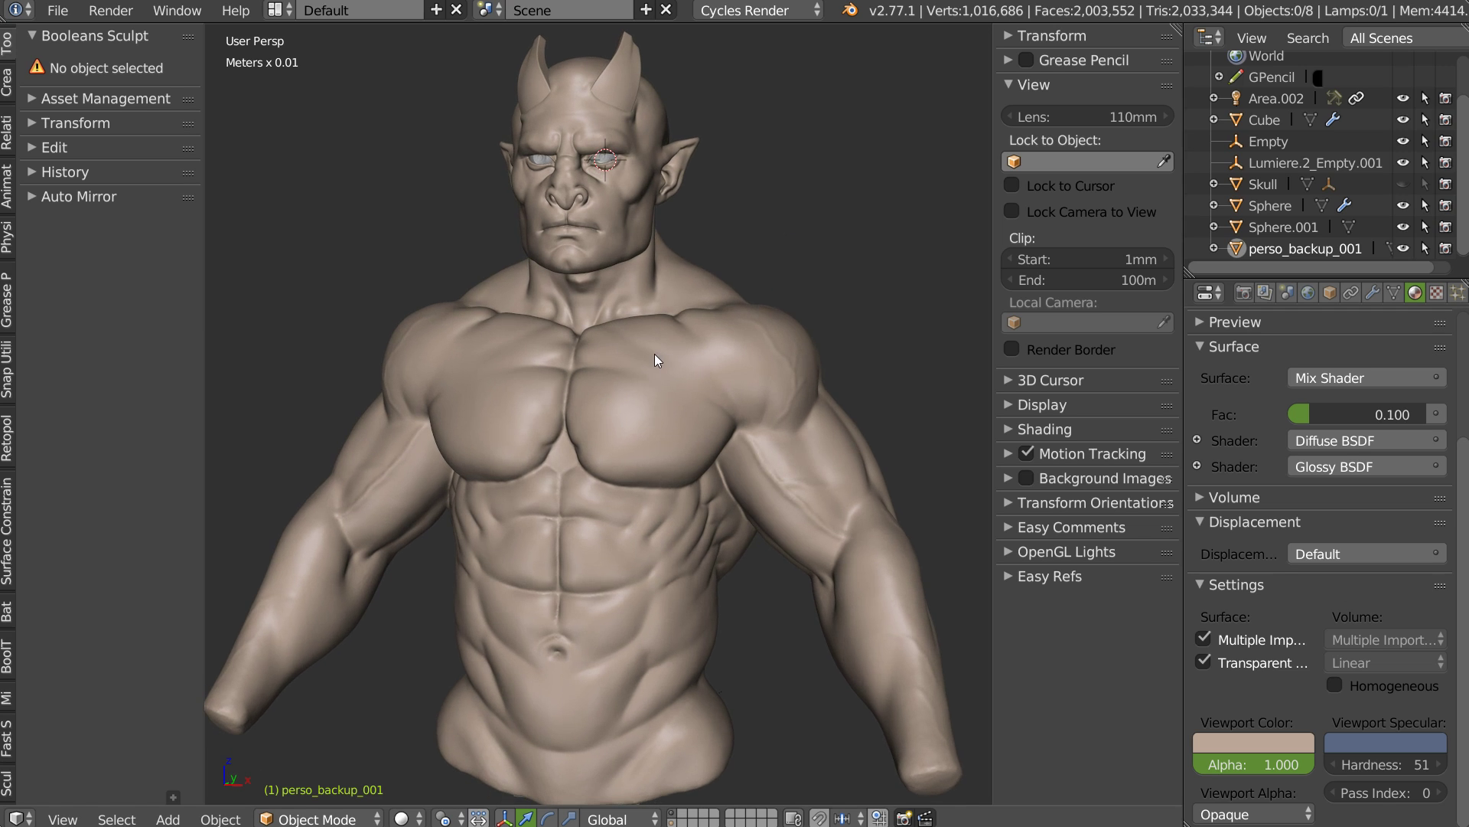
Step: Make an incremental save of the scene as orc_005.blend
key(ctrl+s)
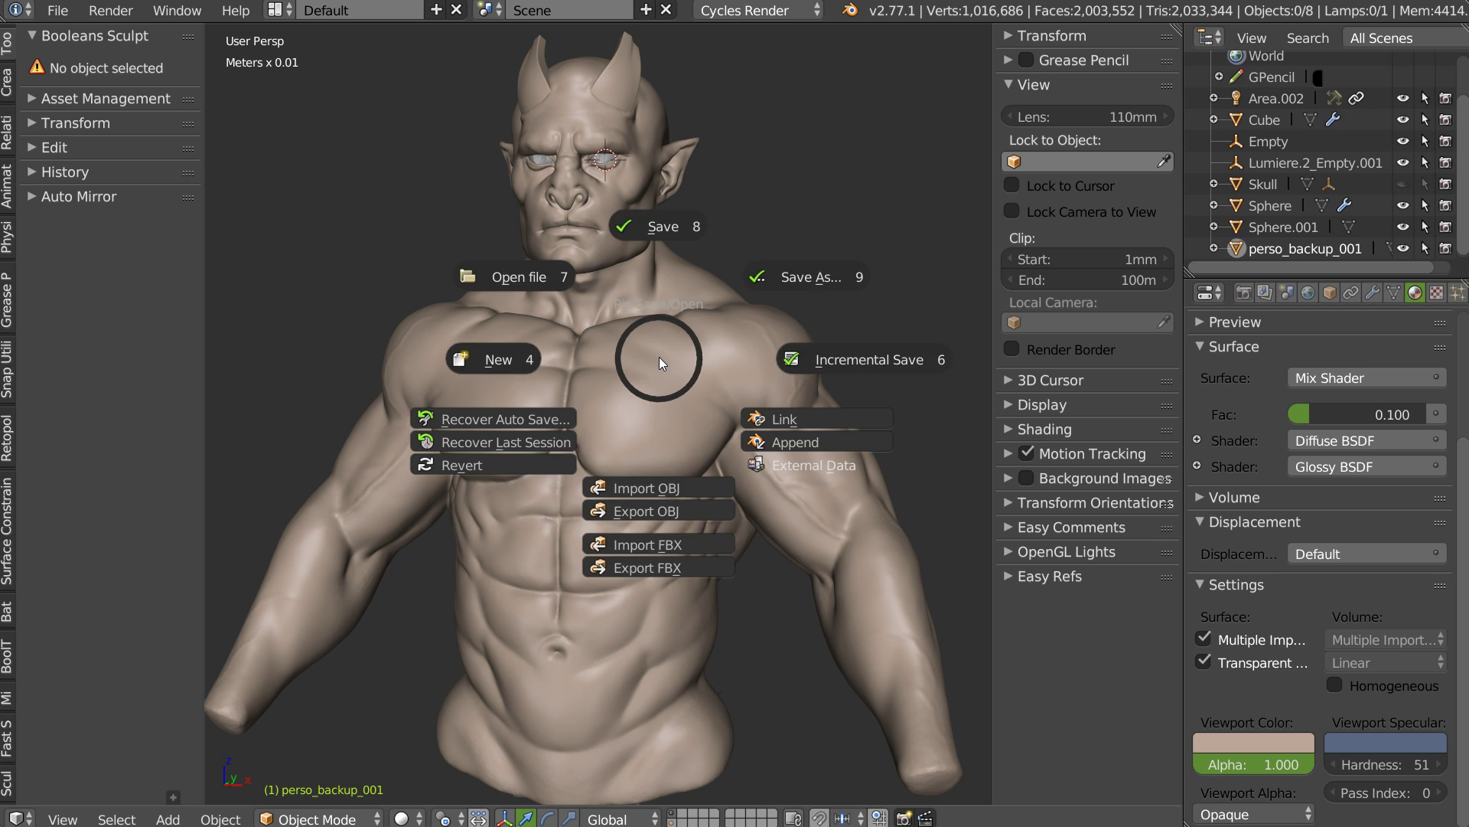
click(871, 358)
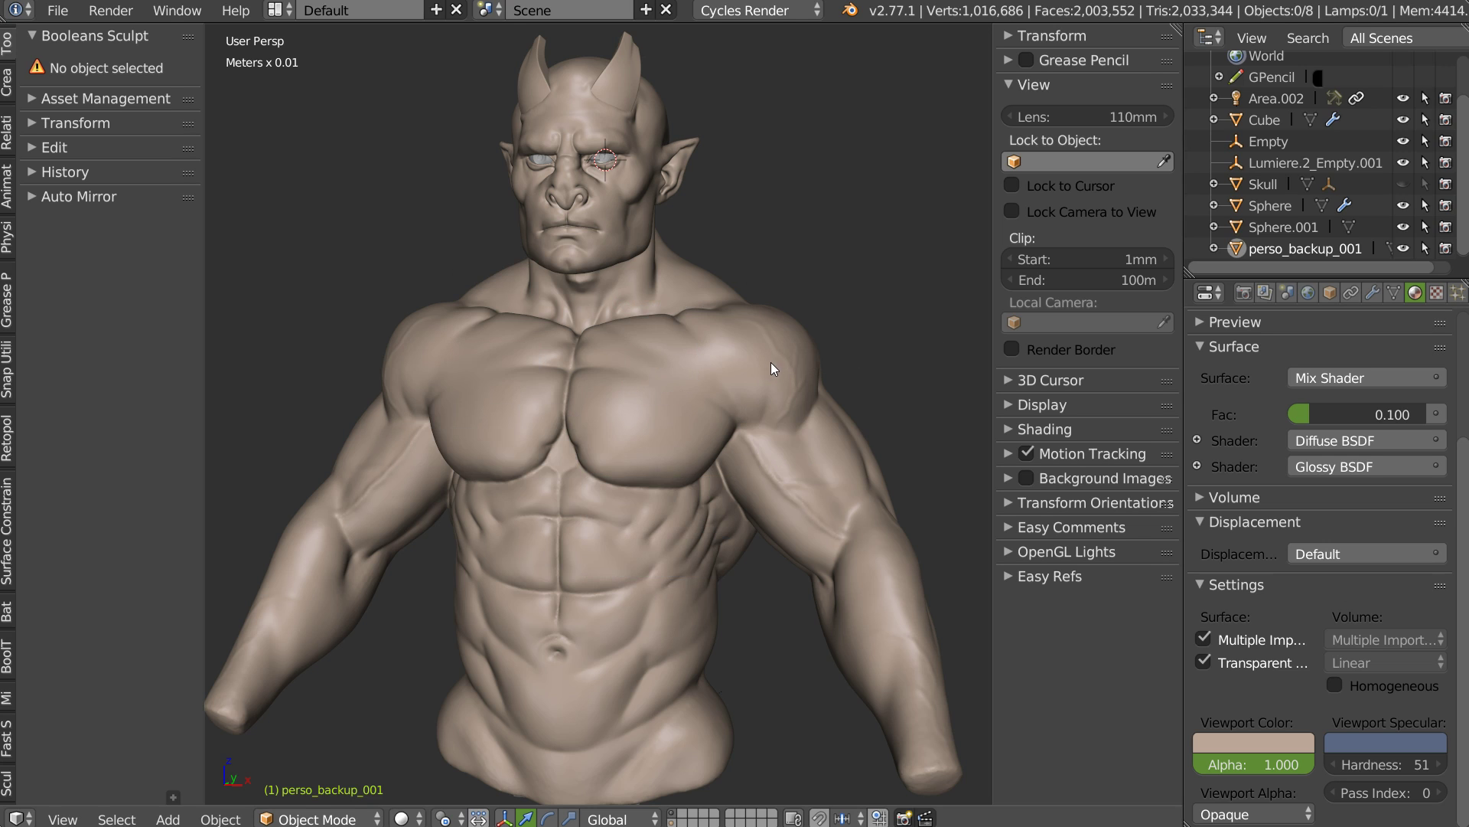
key(ctrl+s)
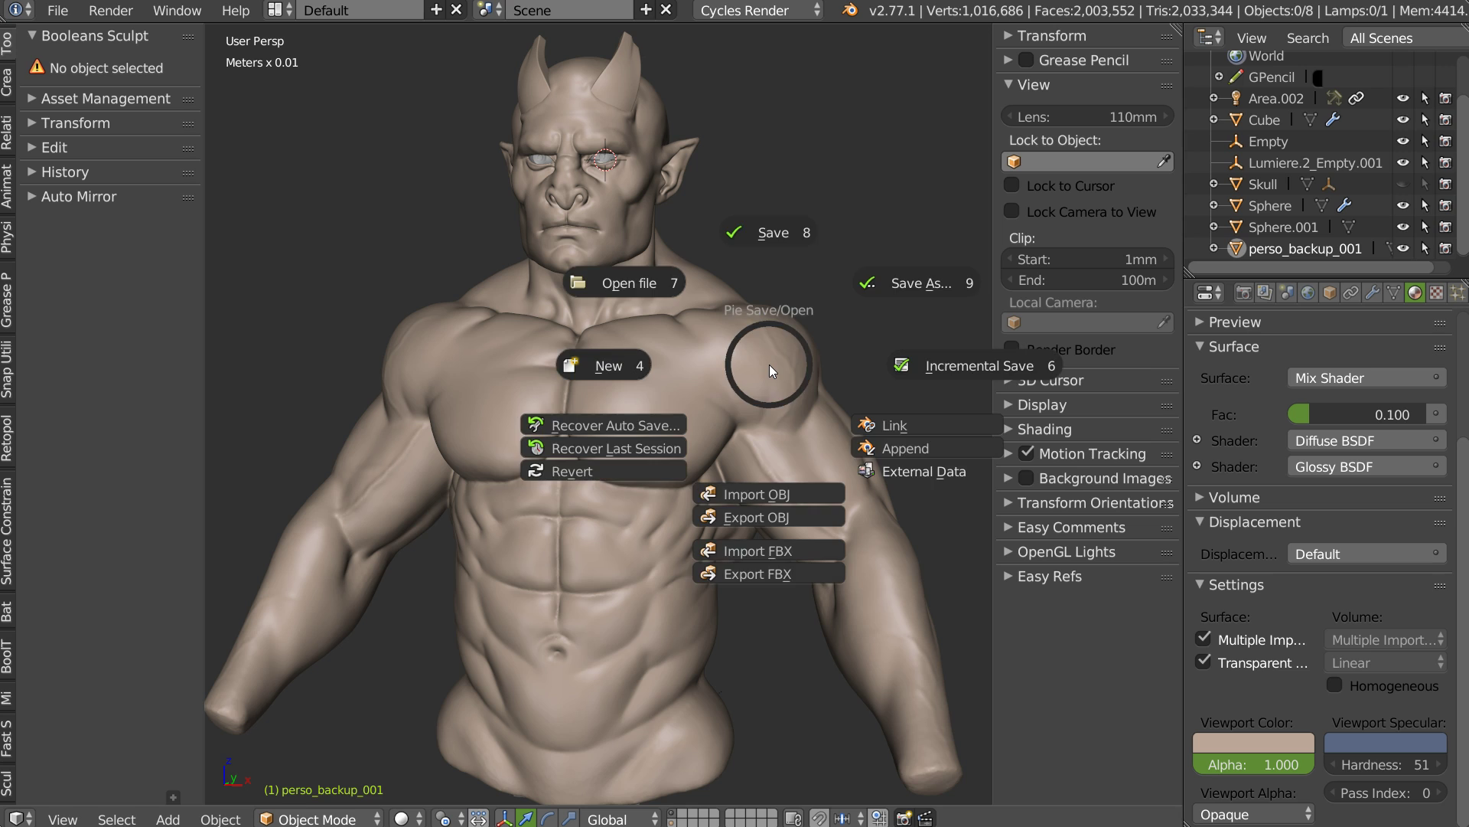
click(57, 10)
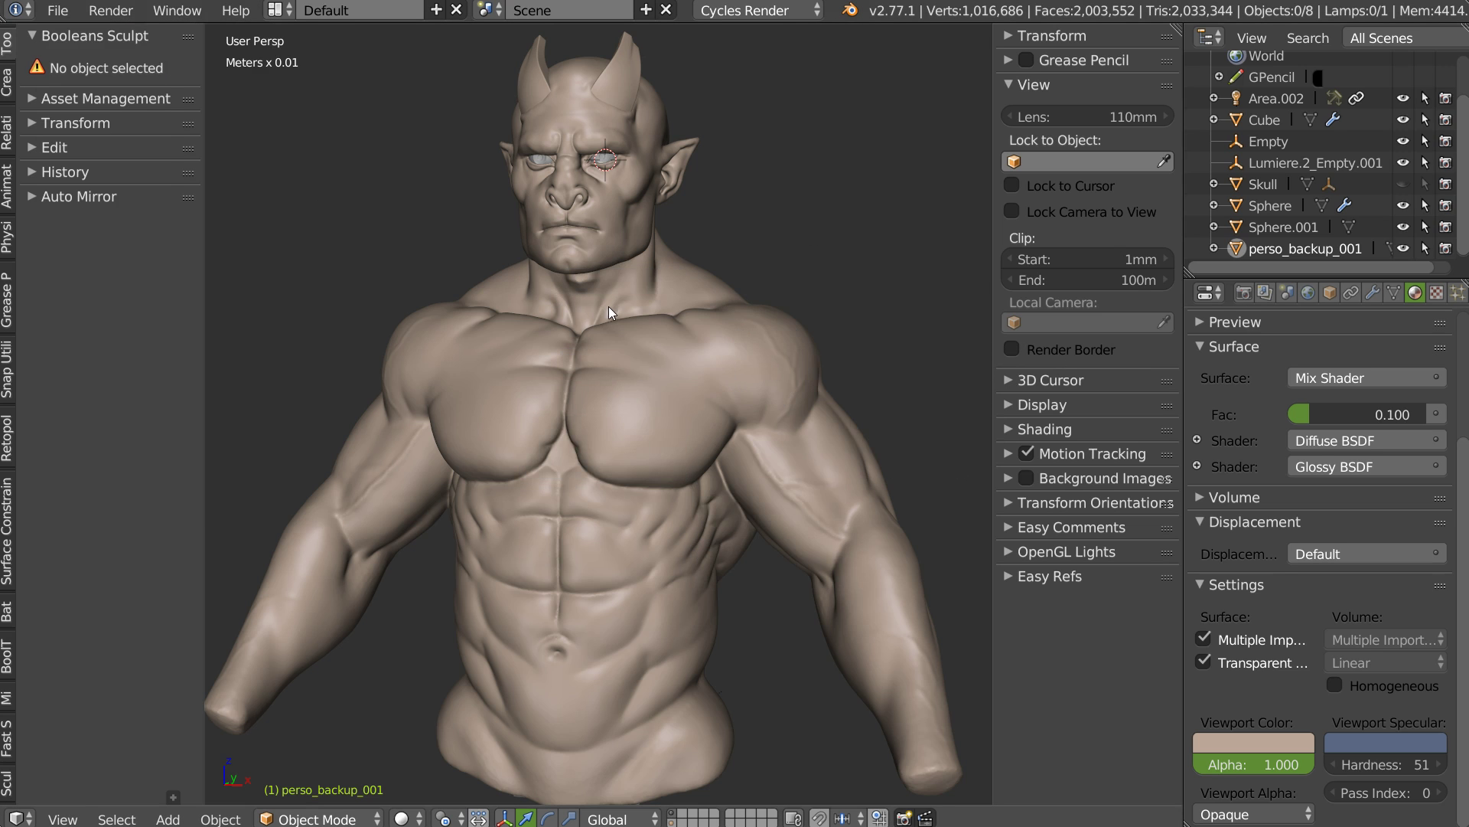
key(ctrl+s)
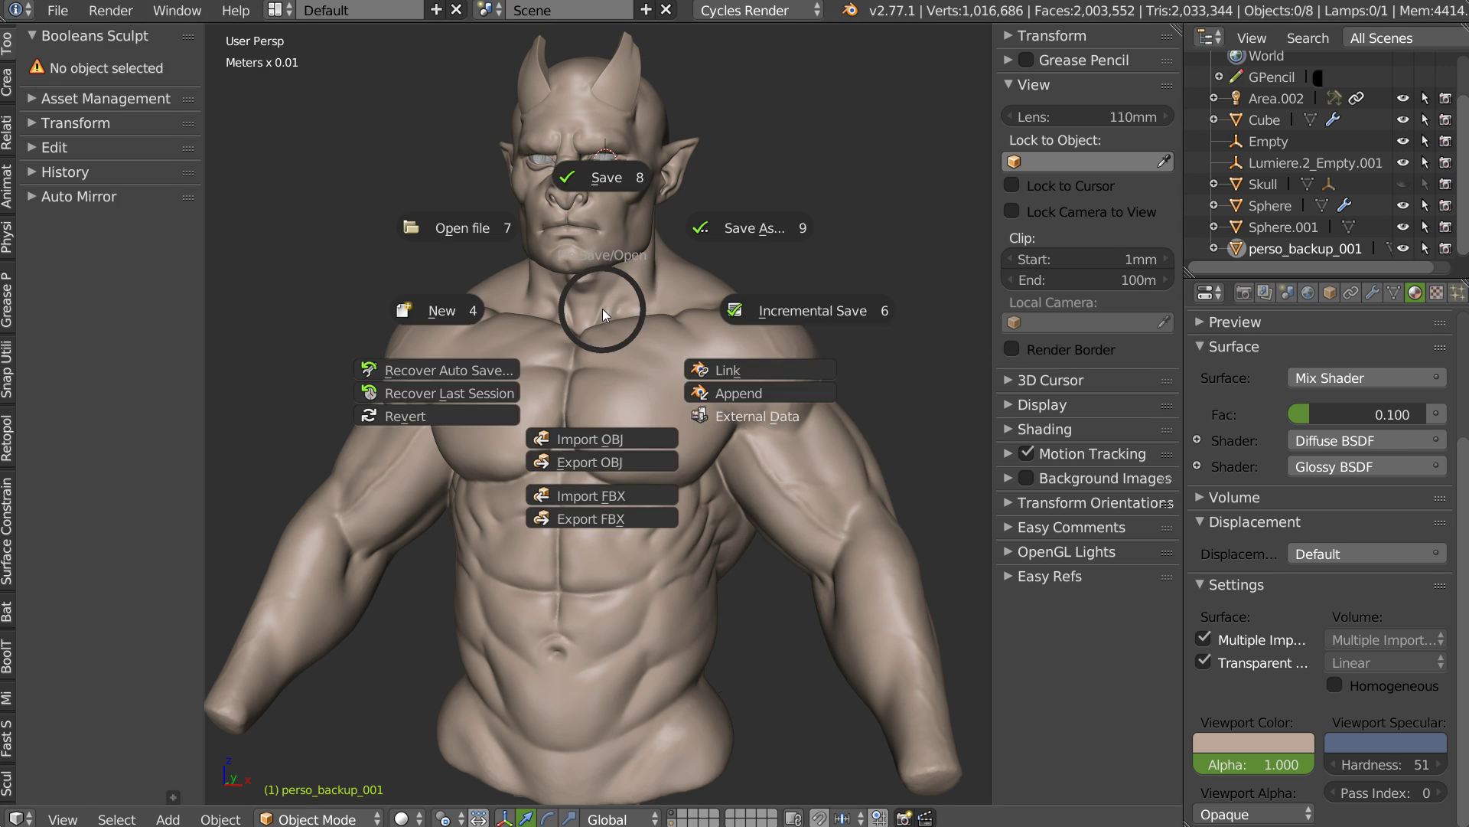
click(810, 311)
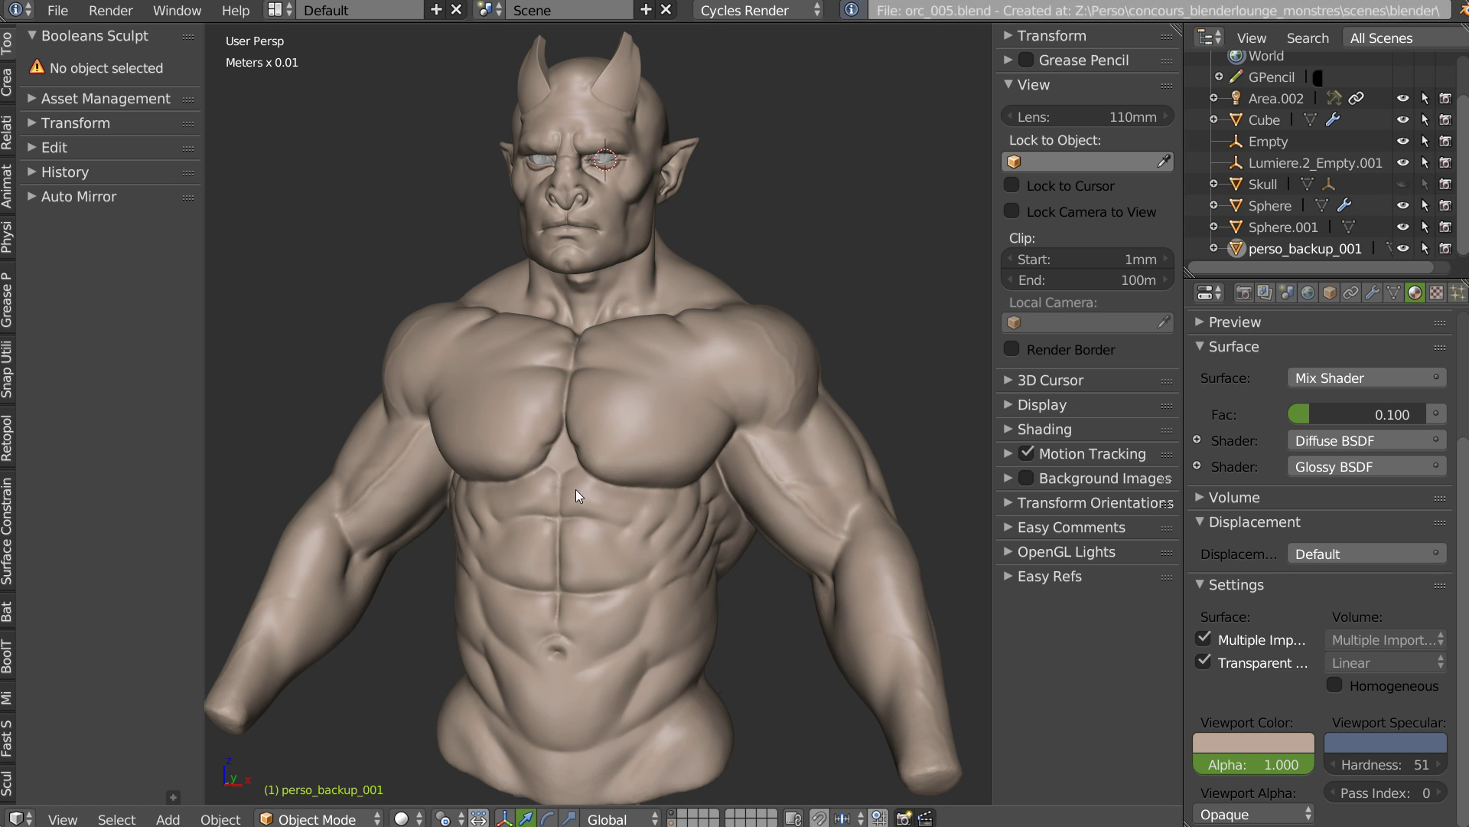
Step: Hide the properties sidebar and the tool shelf in the 3D view
middle_drag(659, 290, 645, 330)
key(n)
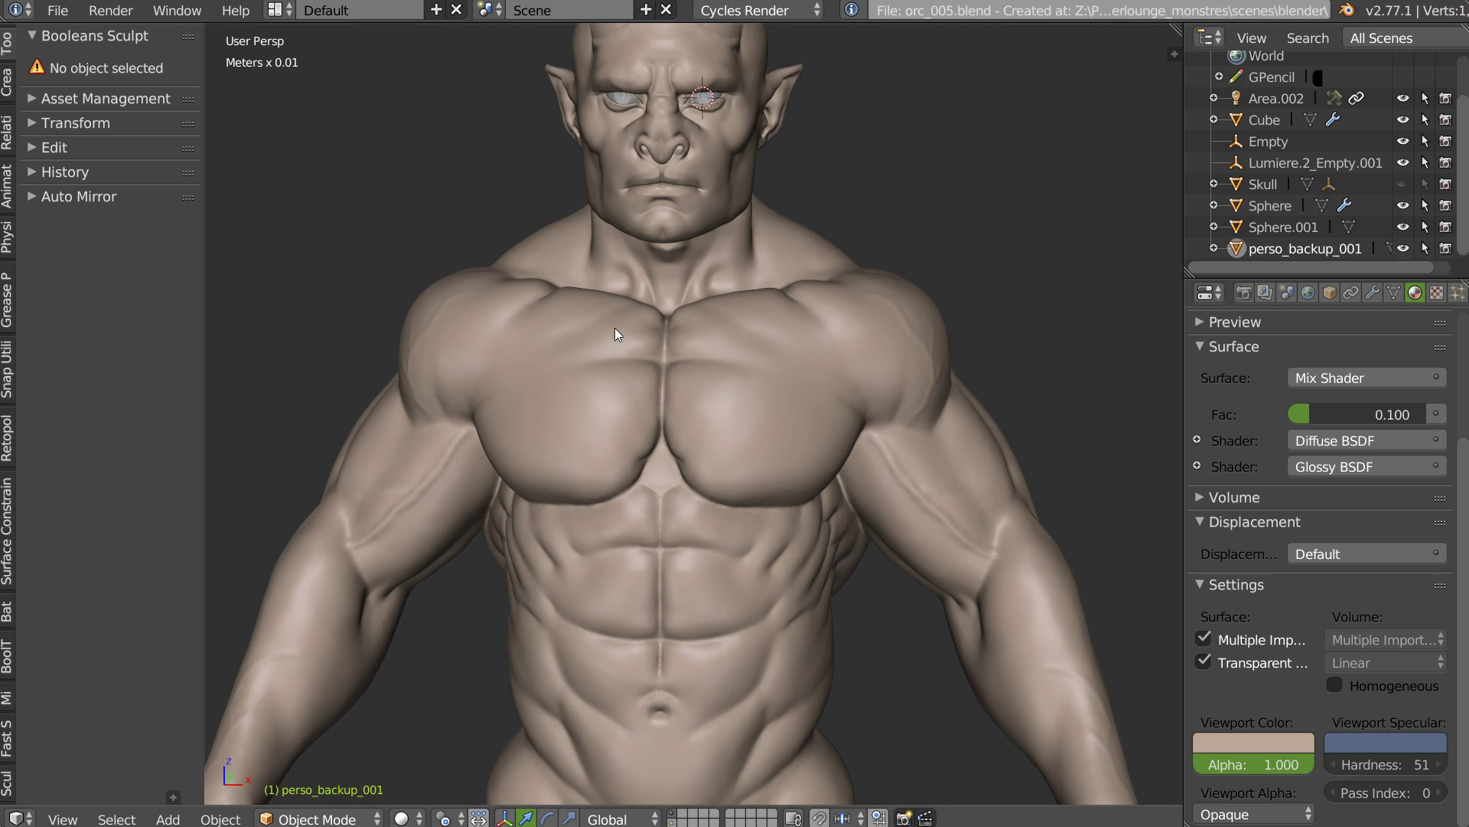
key(t)
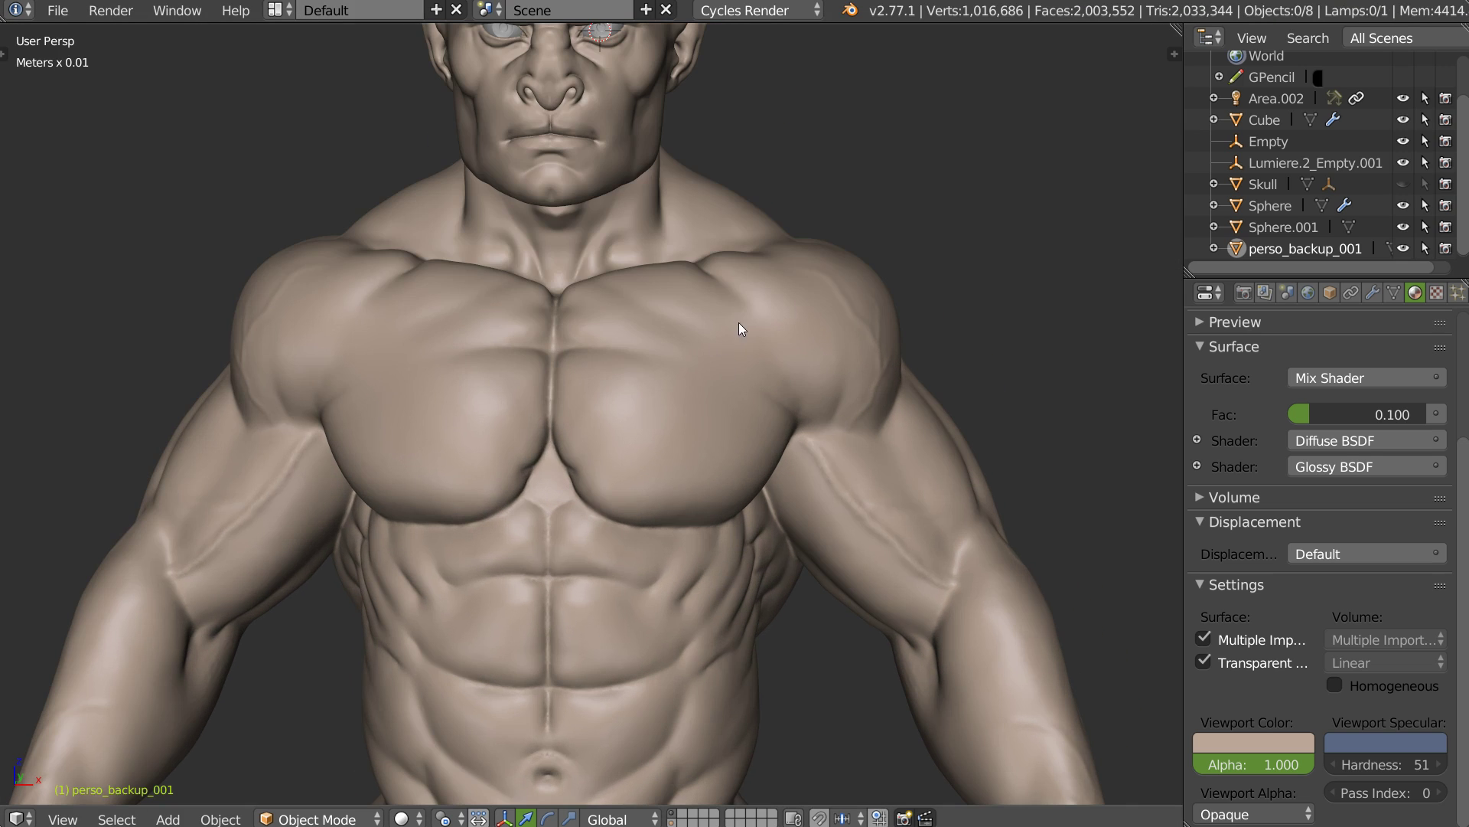
Step: Duplicate the eye object Sphere in place and move the copy to layer 11
scroll(666, 337, down, 4)
middle_drag(639, 357, 624, 383)
scroll(636, 314, up, 2)
middle_drag(636, 315, 562, 343)
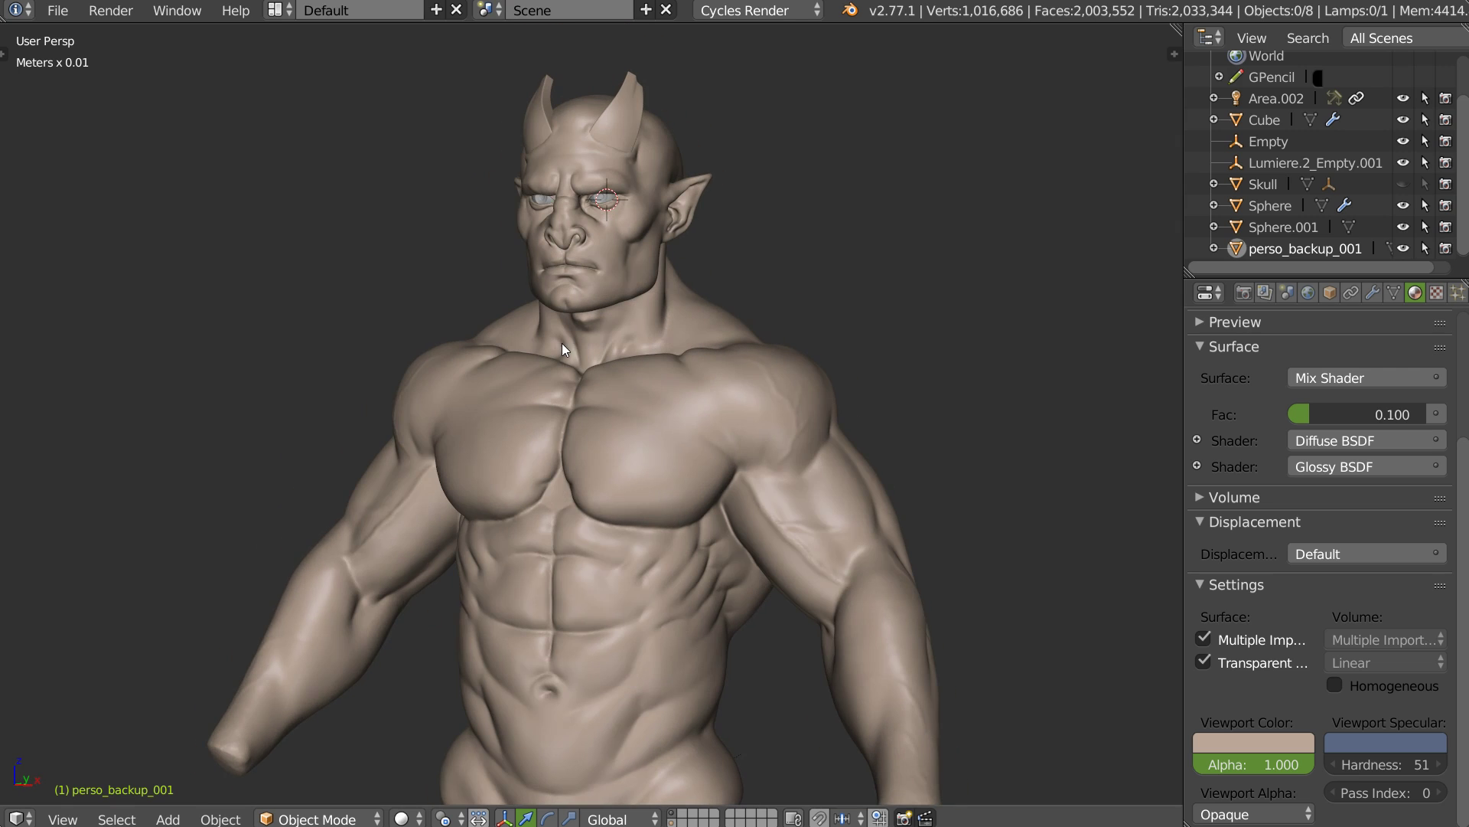
scroll(582, 321, up, 2)
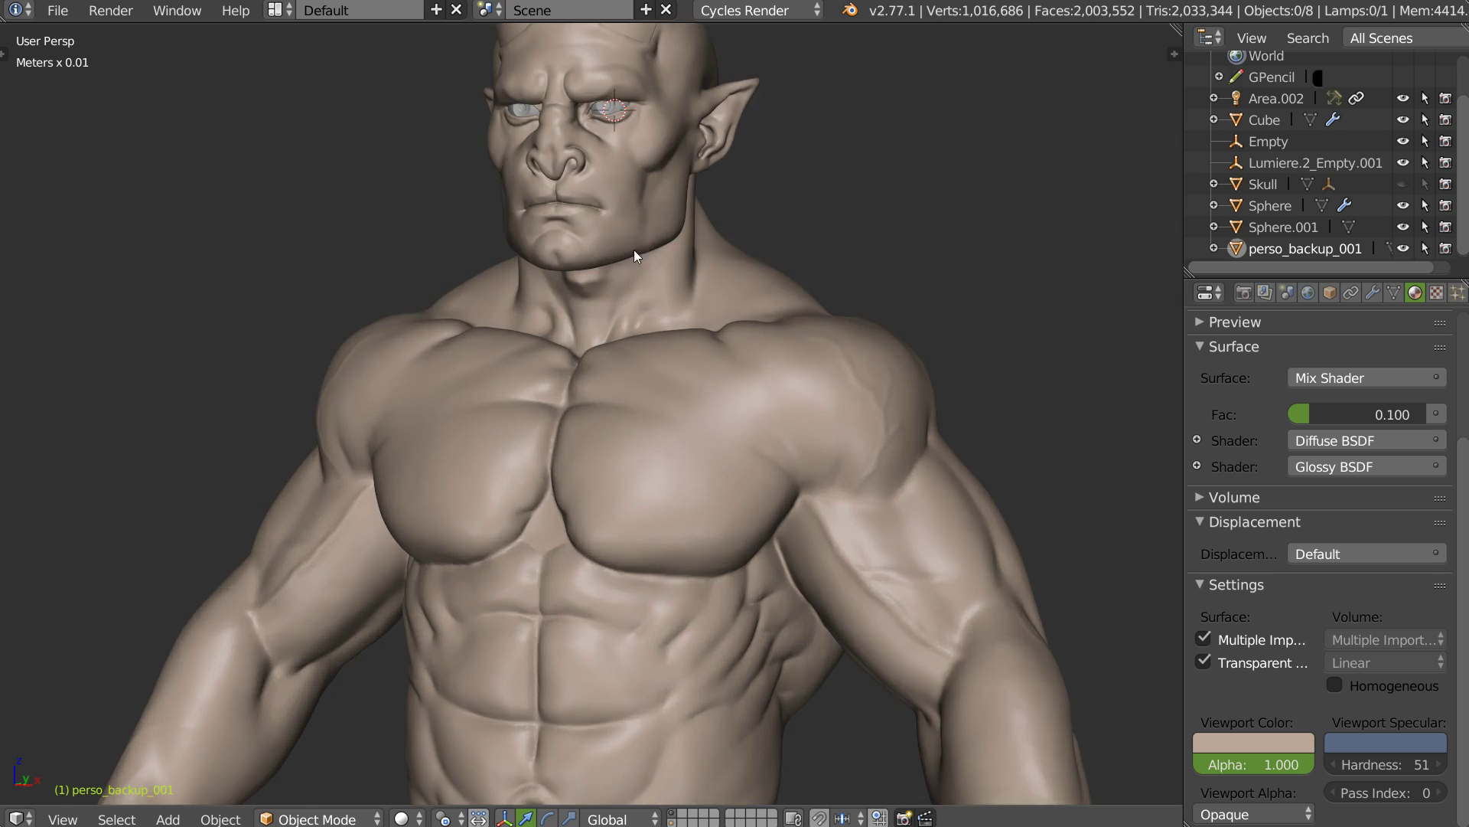
shift+middle_drag(528, 127, 483, 402)
scroll(490, 399, up, 7)
middle_drag(608, 368, 573, 367)
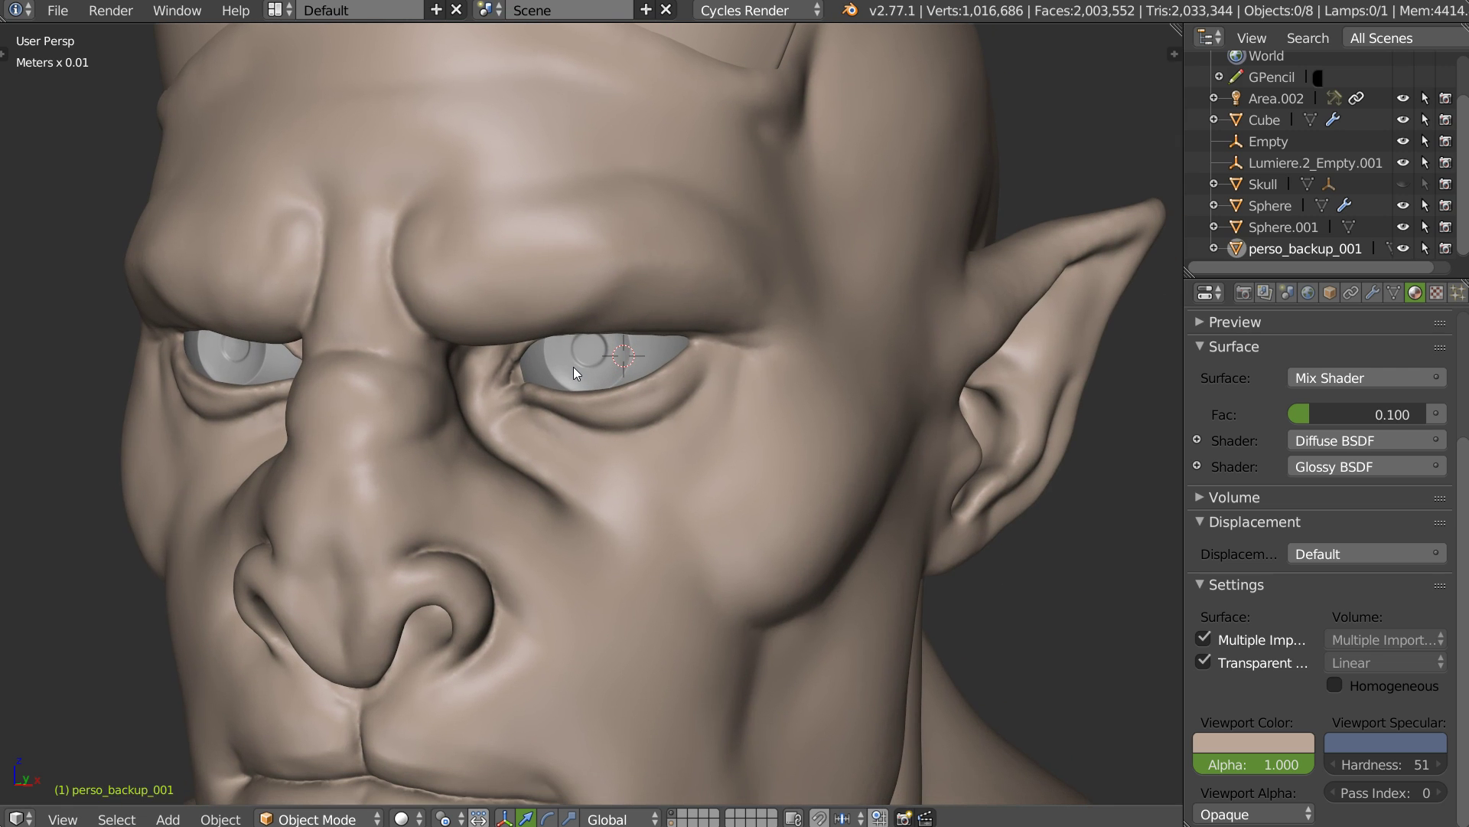
right_click(578, 369)
scroll(580, 369, down, 3)
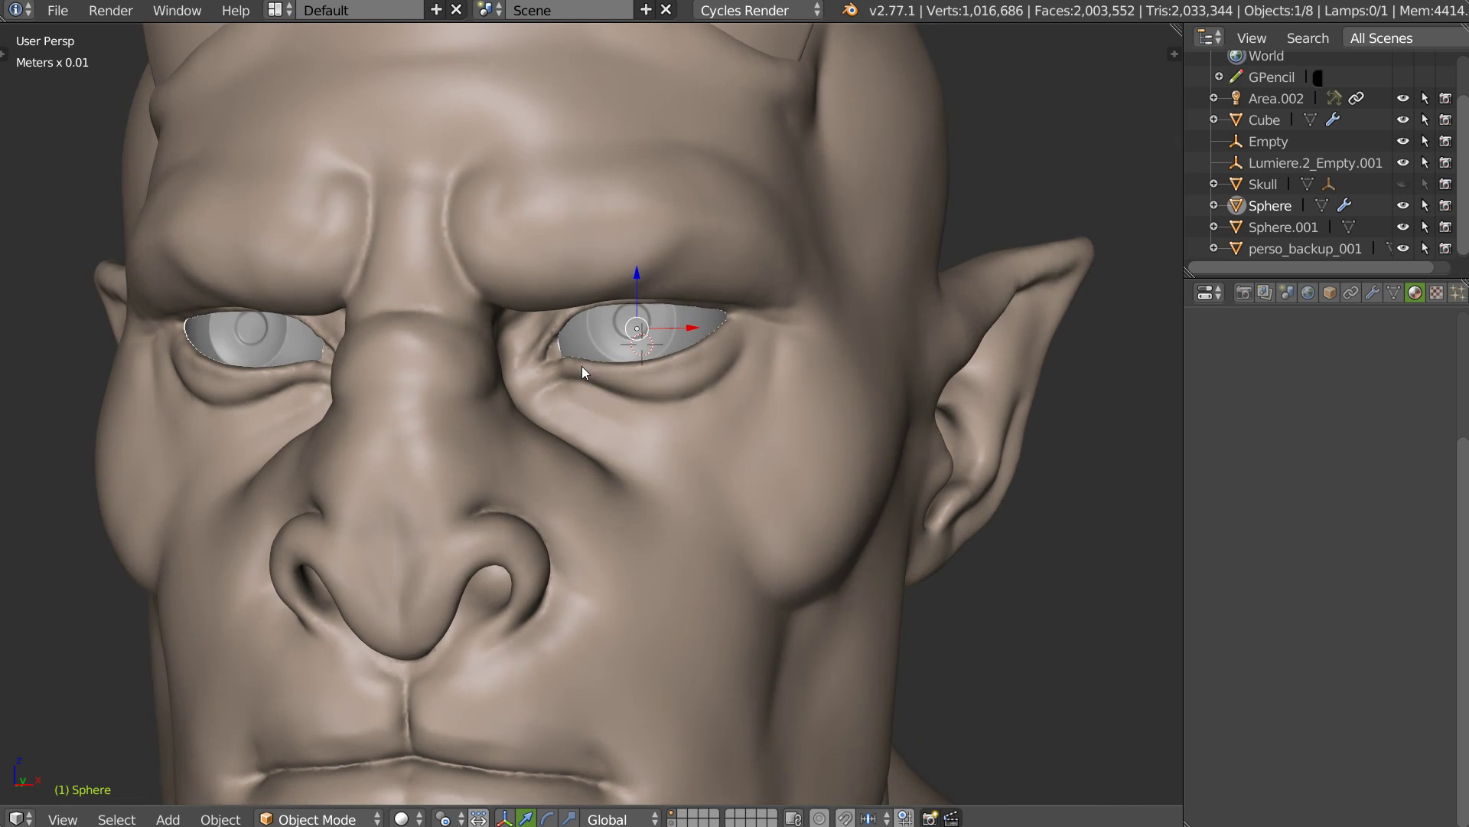
scroll(558, 328, up, 3)
key(shift+d)
right_click(552, 353)
key(m)
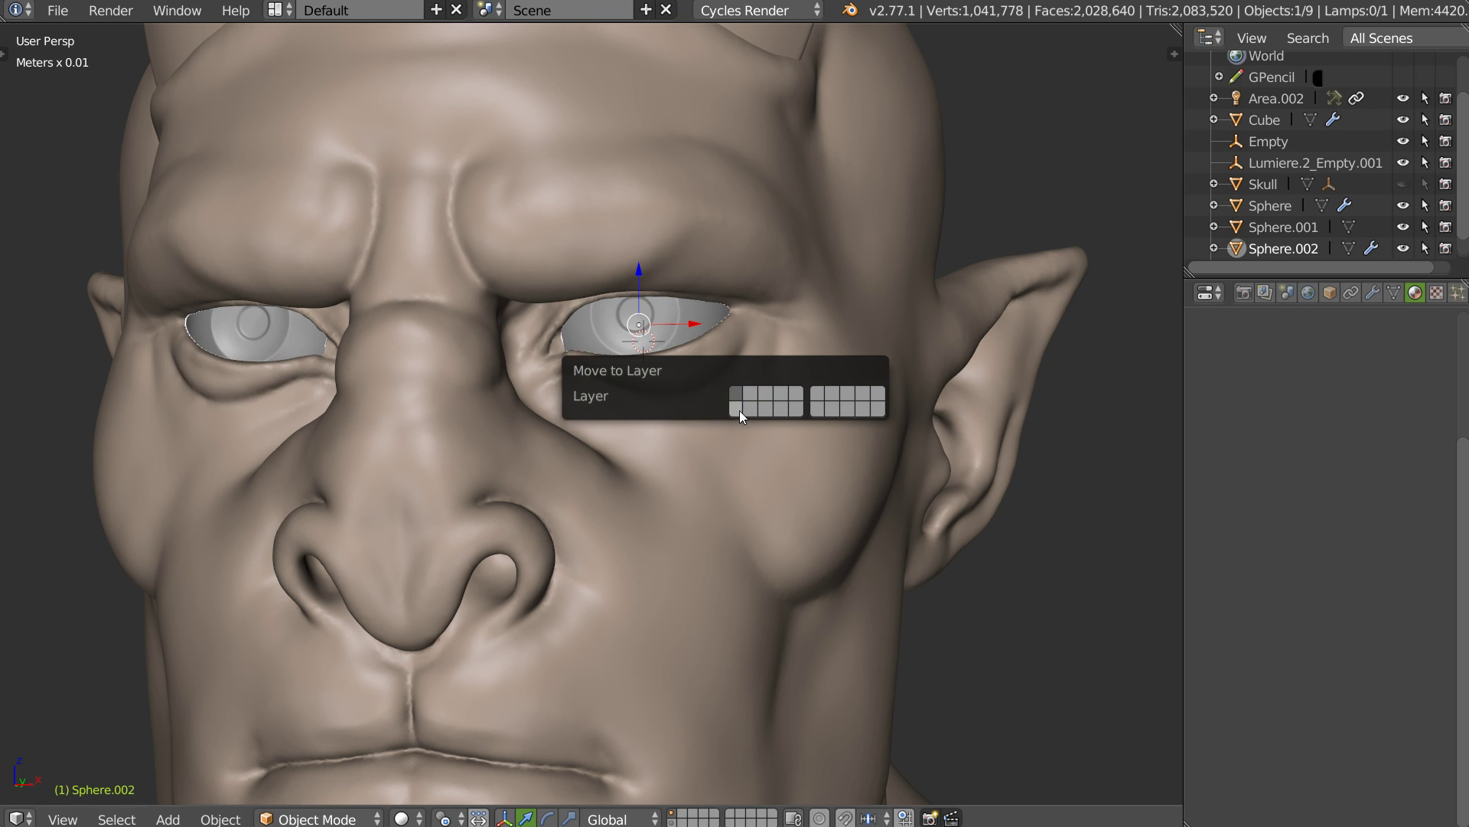
click(737, 408)
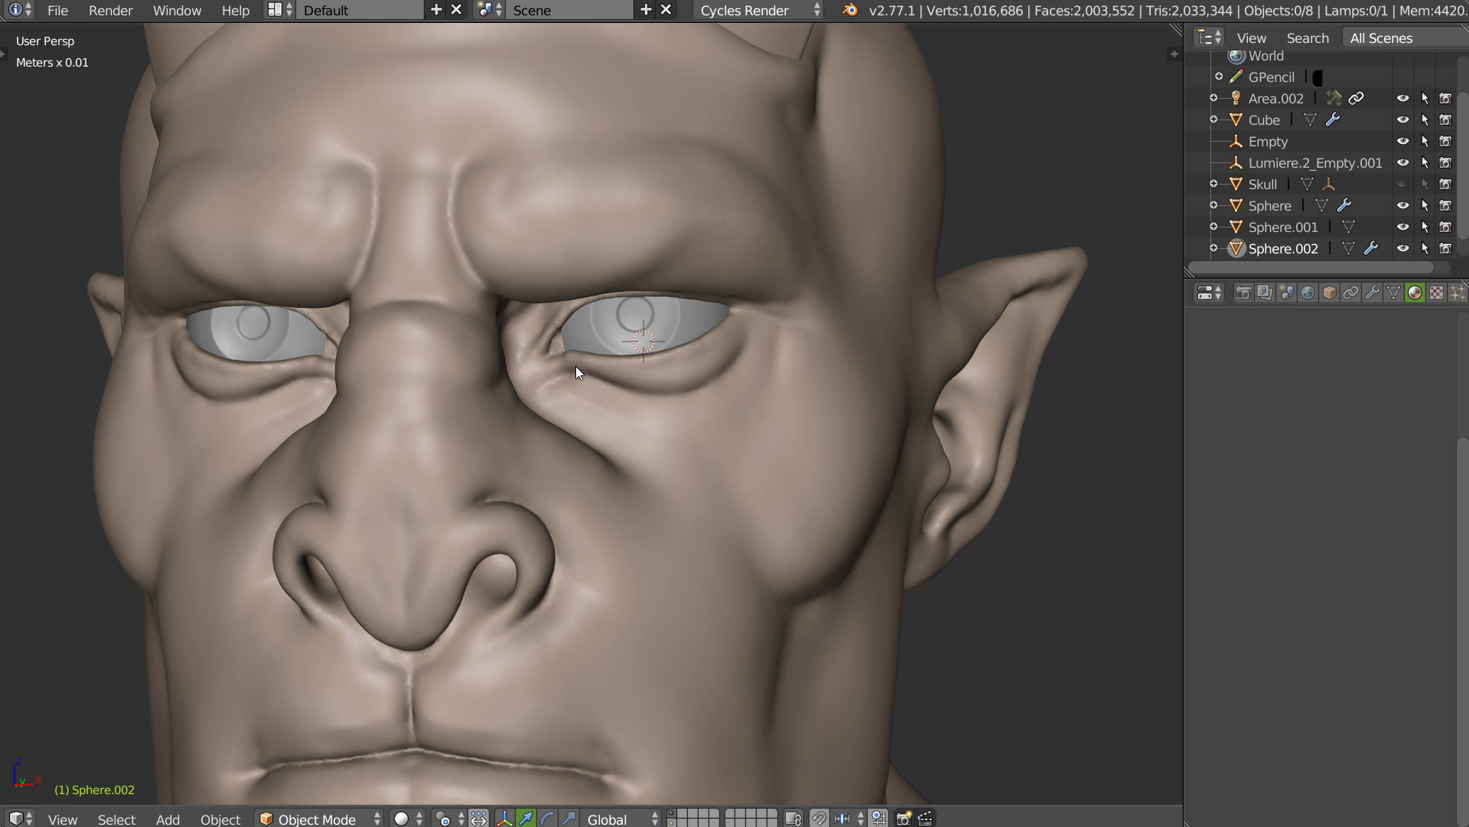
Step: Select the Sphere eye object and isolate it in local view
scroll(582, 375, up, 2)
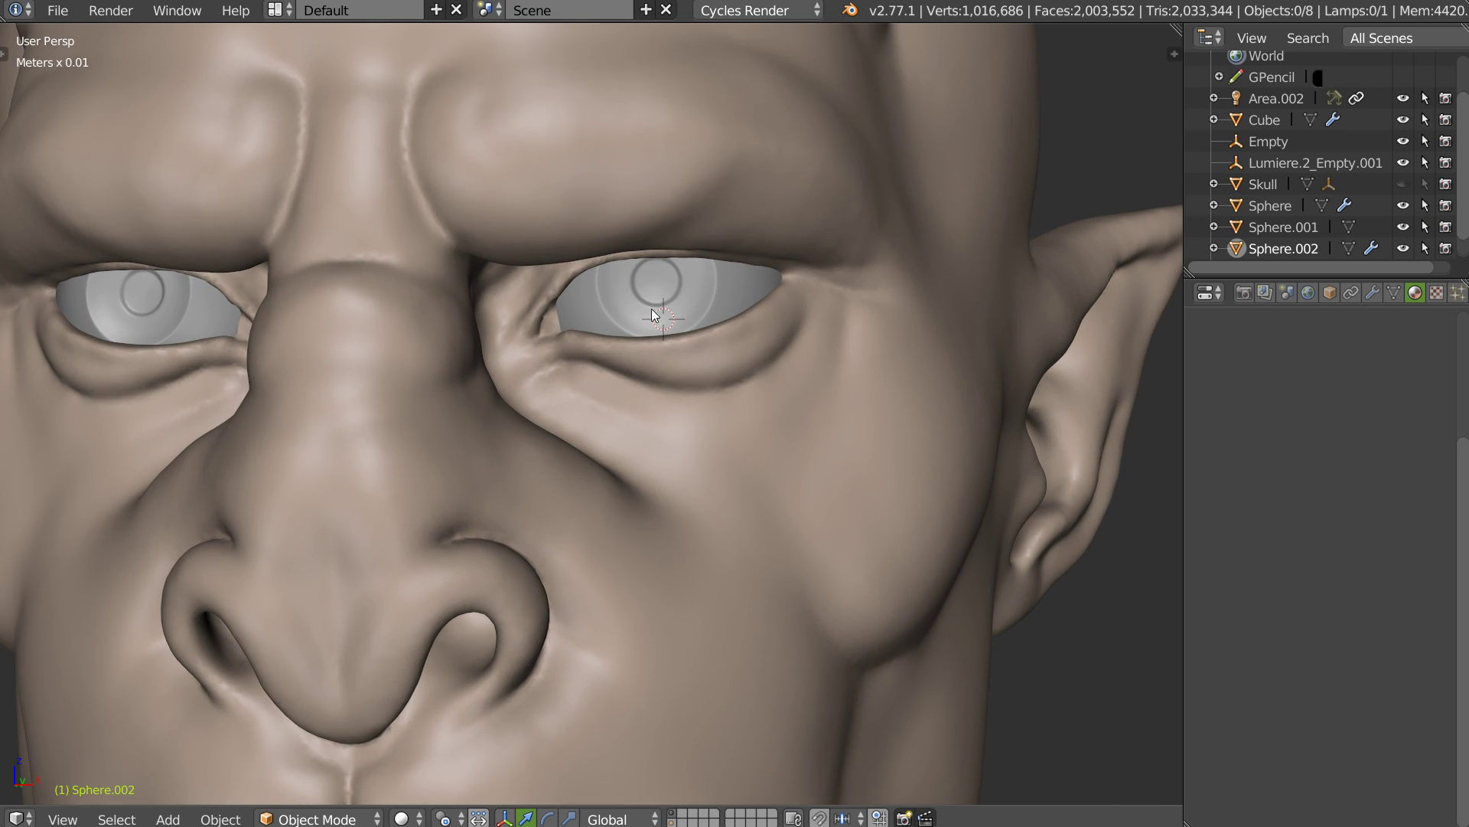
middle_drag(659, 243, 637, 294)
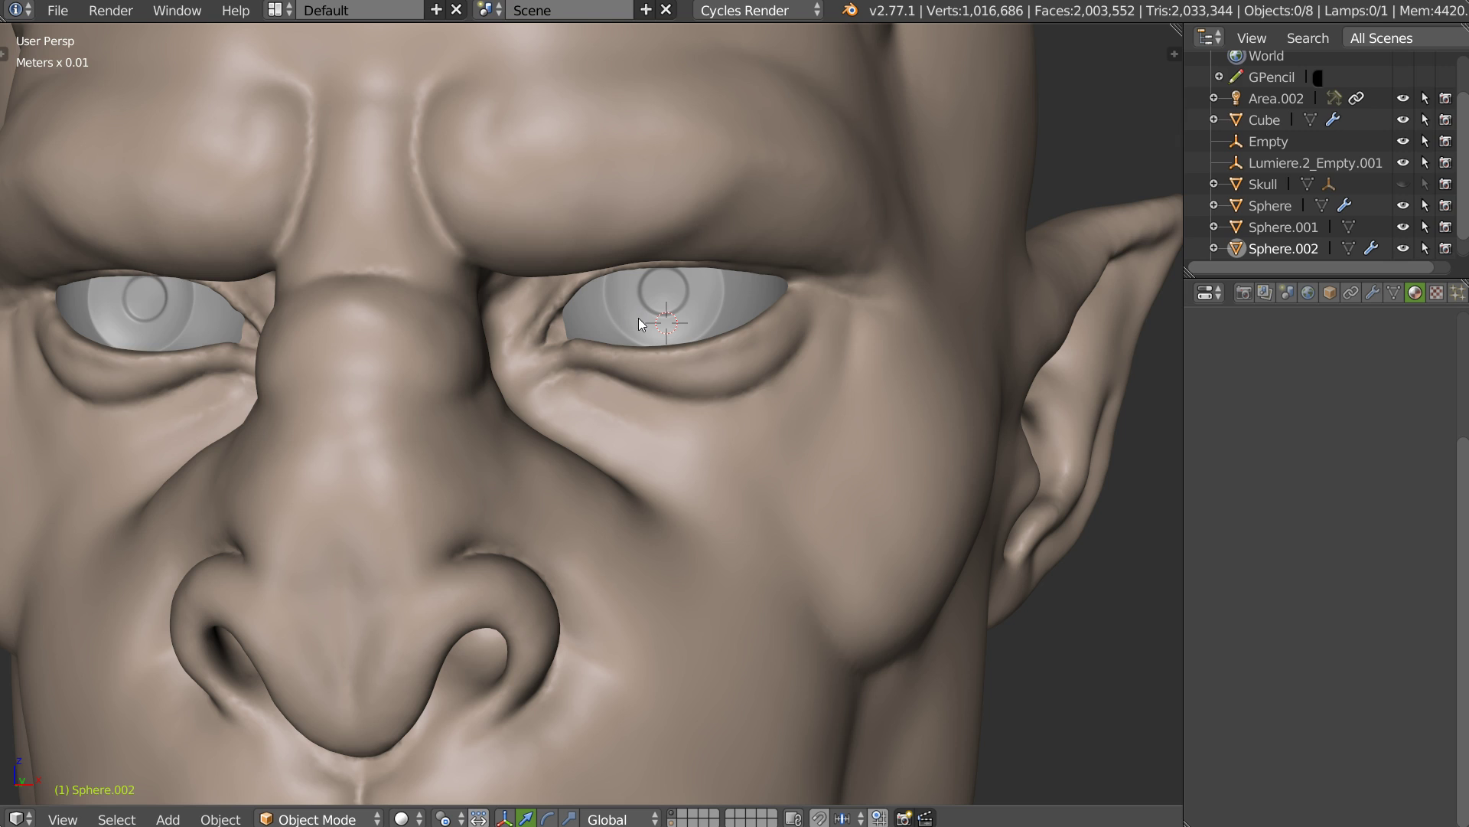
right_click(623, 323)
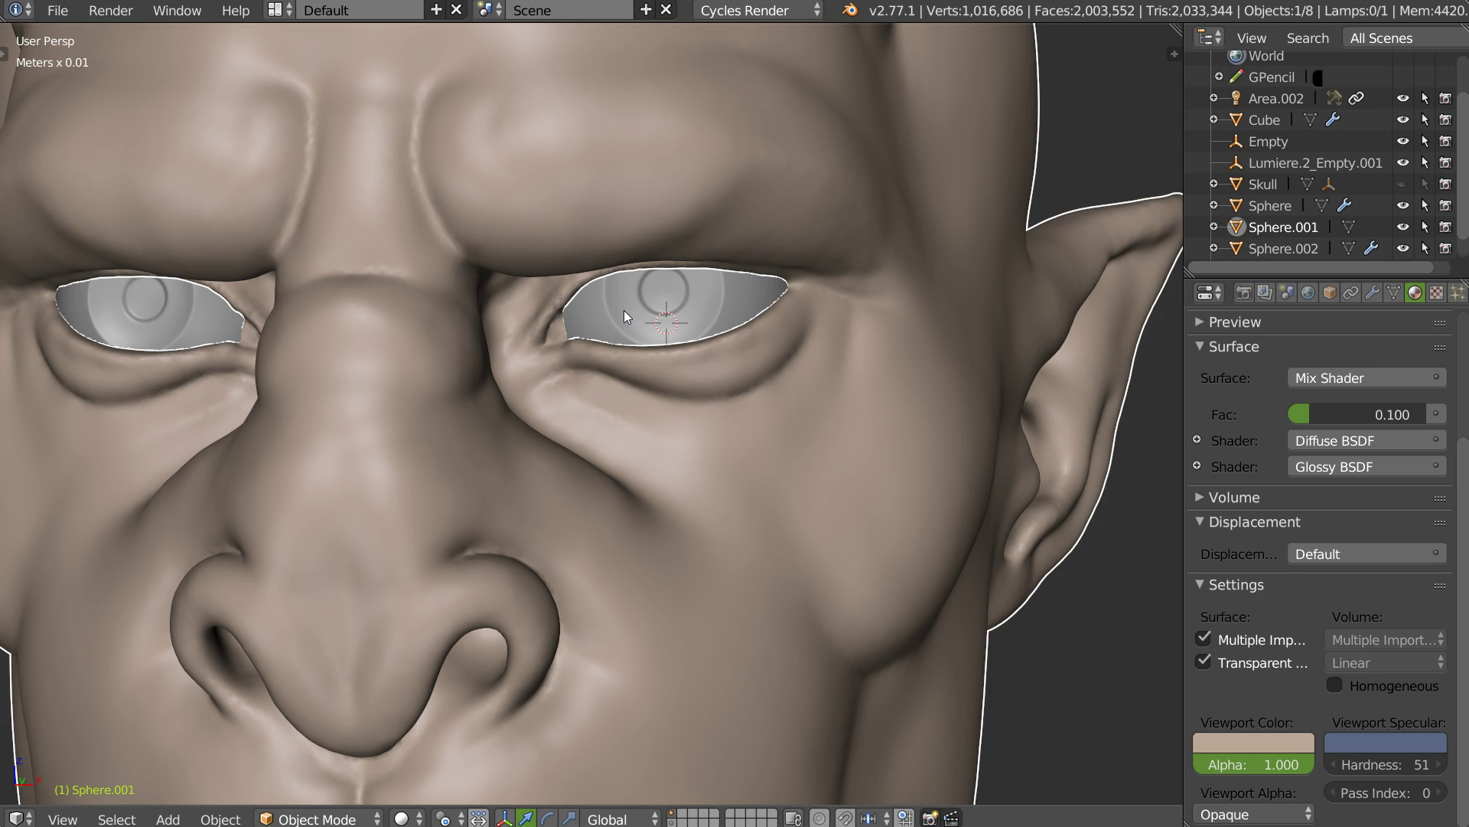
right_click(634, 311)
middle_drag(632, 311, 636, 325)
key(KP_Divide)
scroll(777, 379, up, 3)
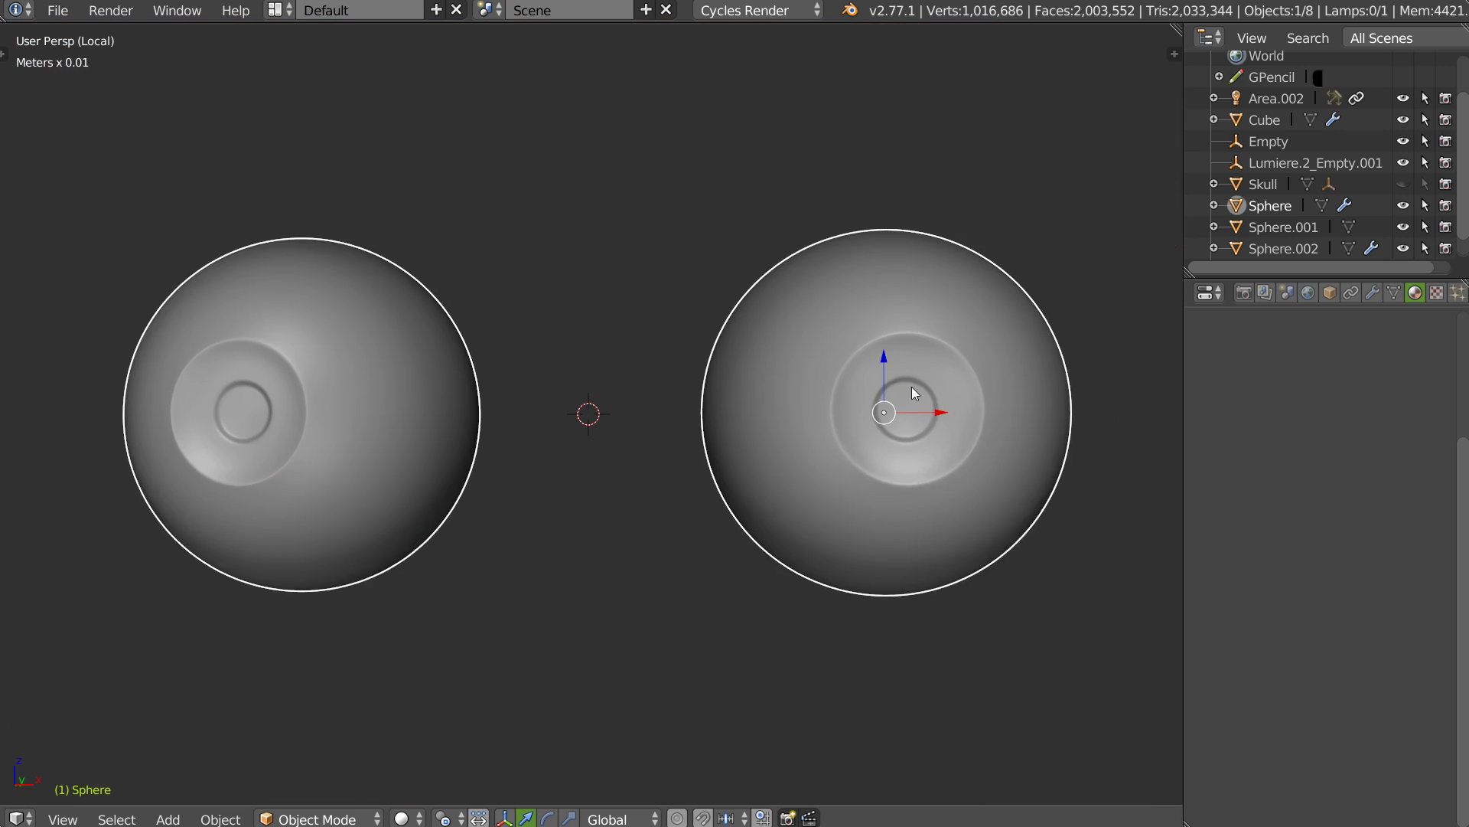
Step: Examine the iris and pupil topology of the eye mesh in Edit Mode
key(Tab)
click(617, 381)
scroll(589, 402, up, 4)
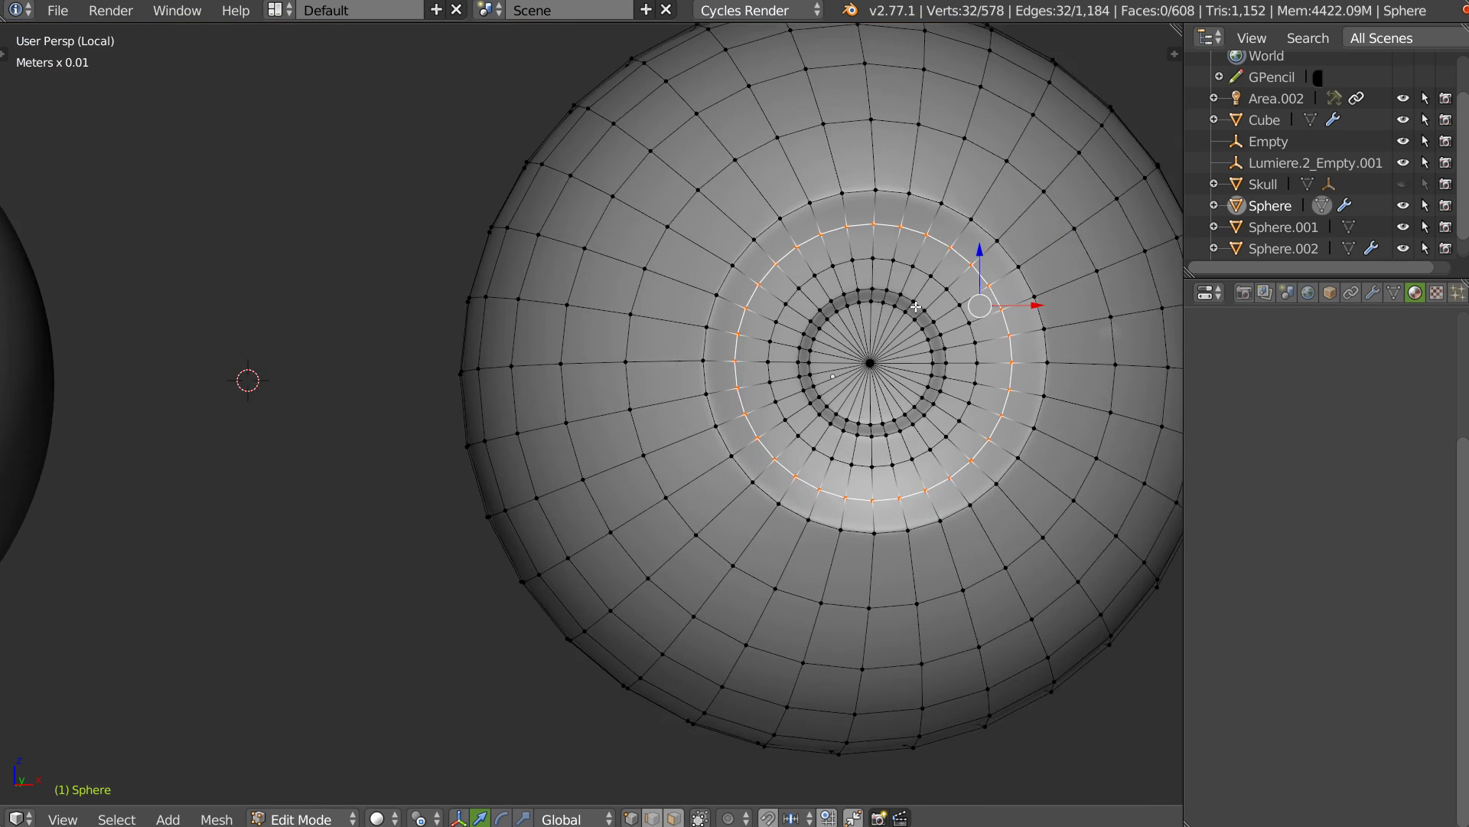
shift+middle_drag(983, 390, 637, 397)
scroll(637, 397, up, 2)
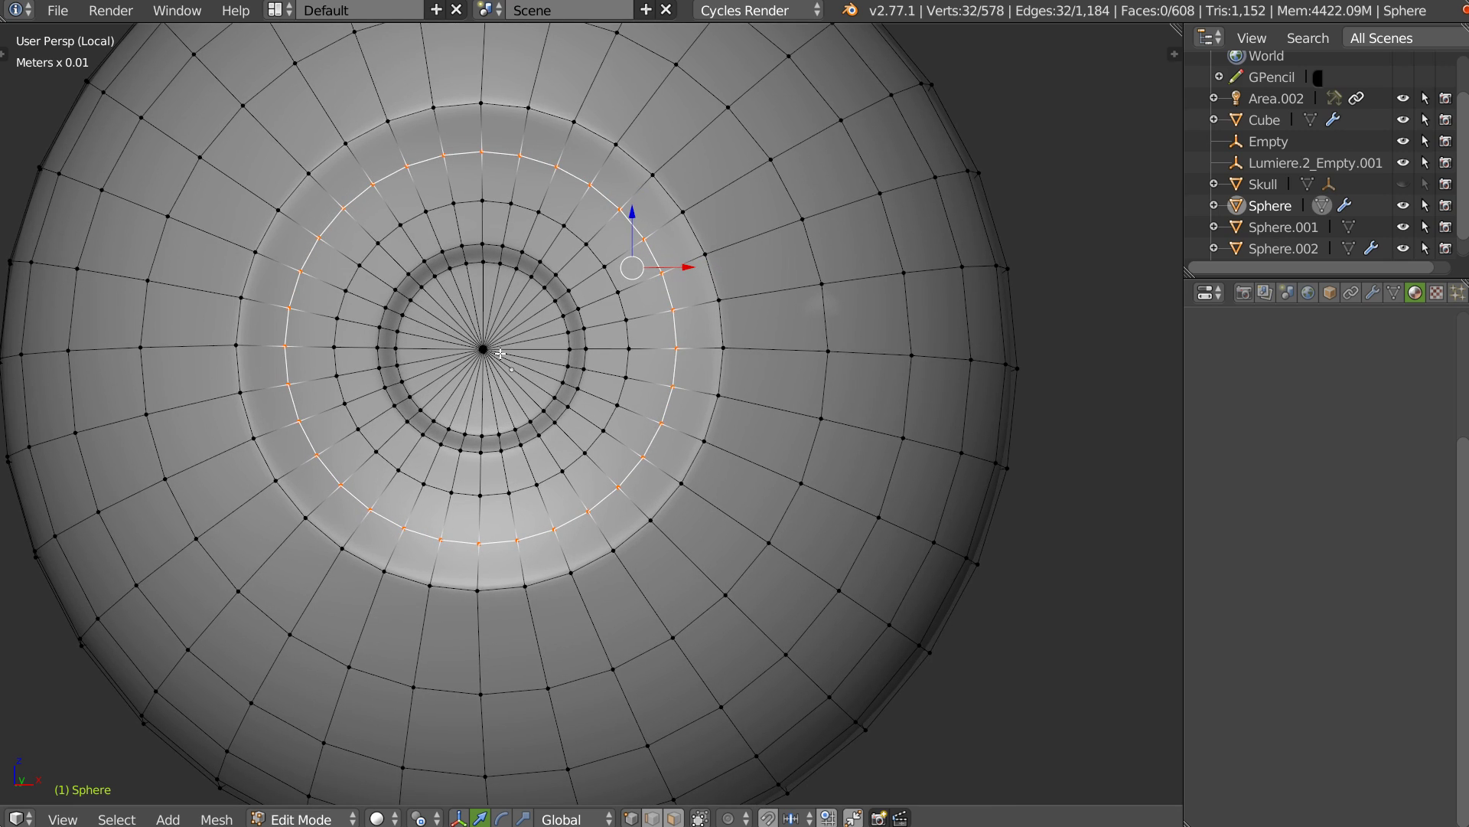
middle_drag(481, 356, 509, 375)
scroll(528, 382, down, 3)
key(Tab)
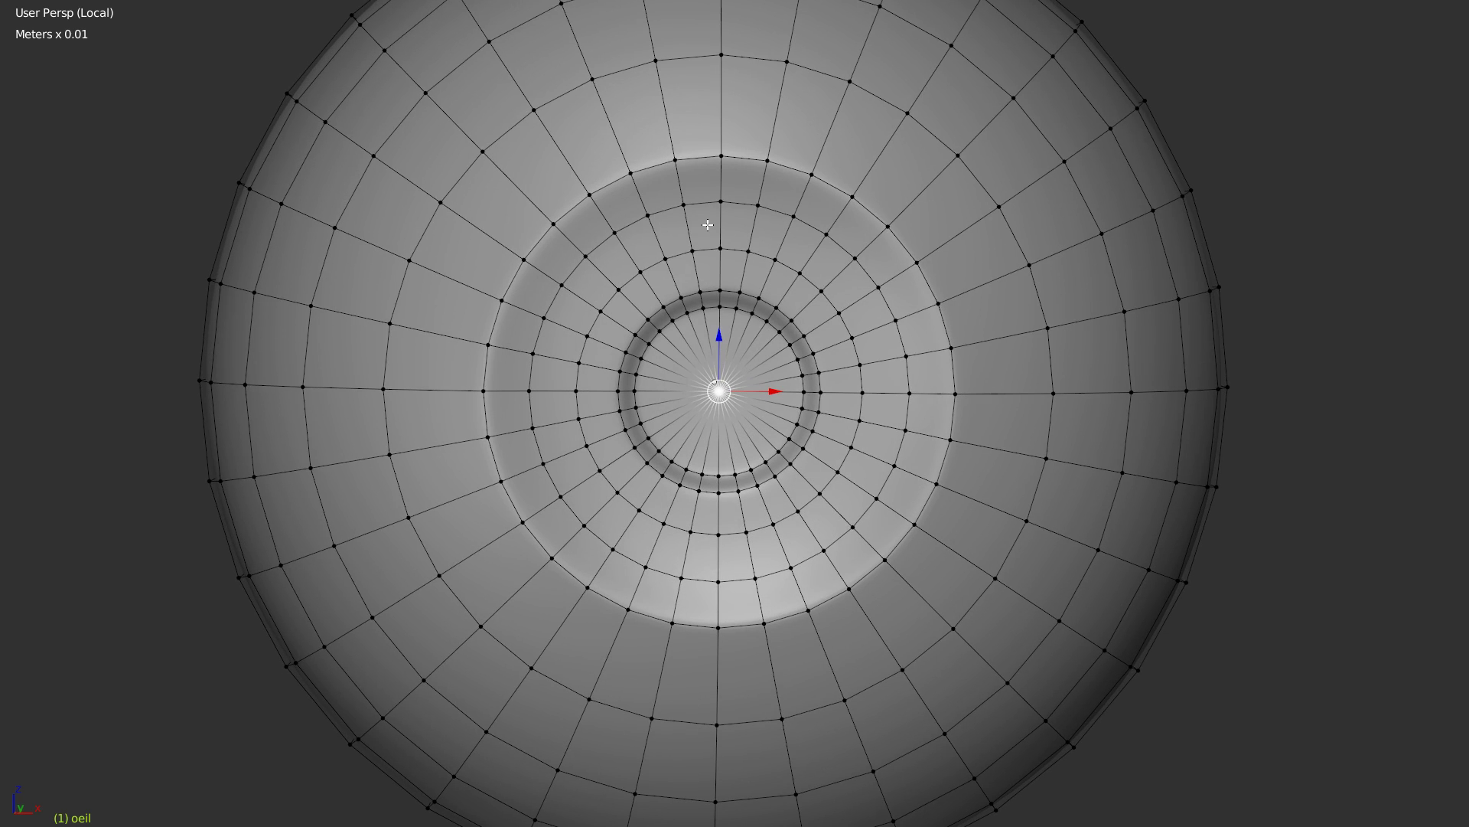
Step: Grow the selection outward from the pupil's centre and scale up the inner rings to enlarge the pupil area within the iris
key(ctrl+KP_Add)
key(ctrl+KP_Add)
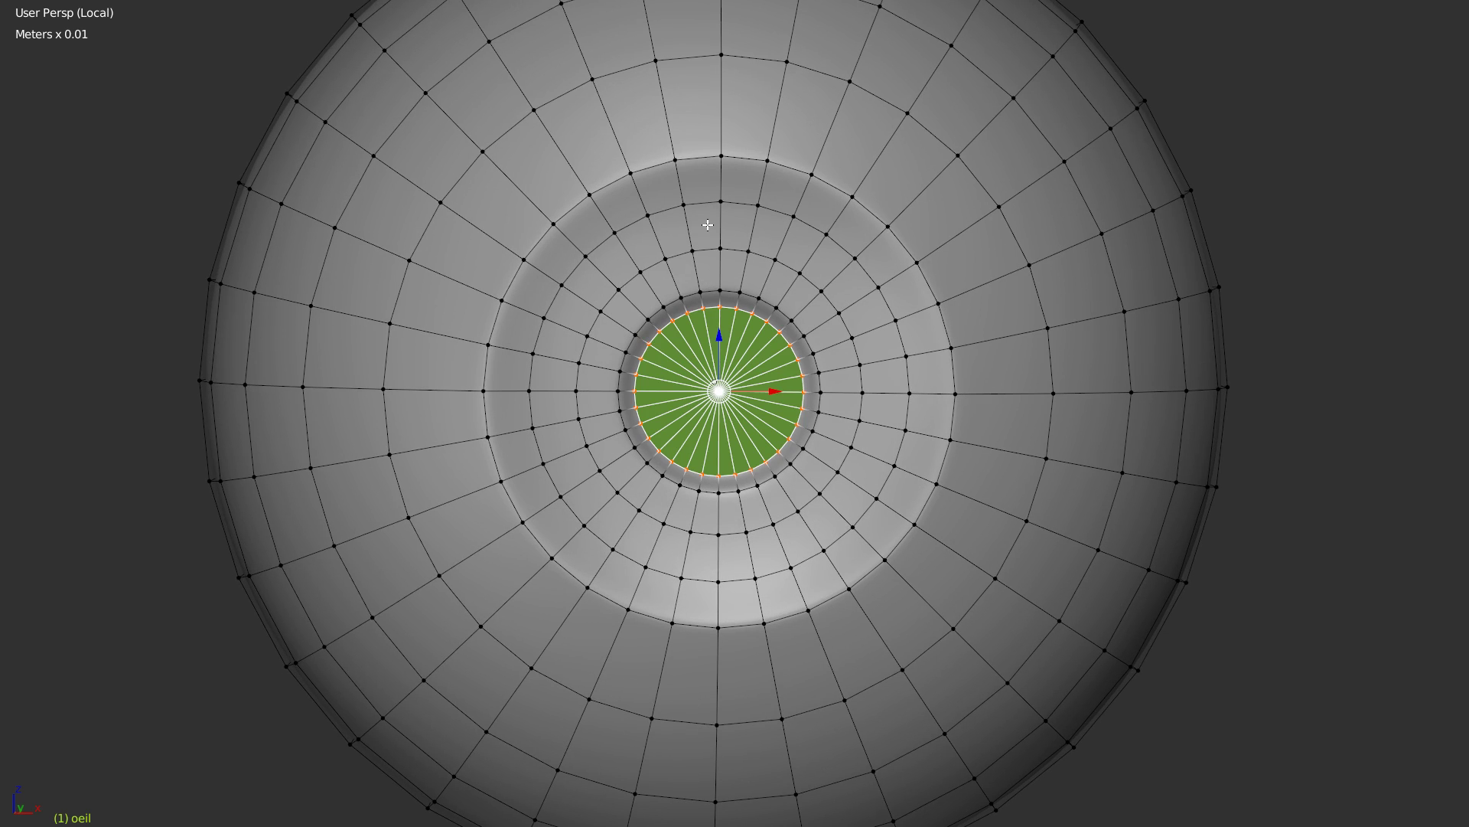
key(ctrl+KP_Add)
key(ctrl+KP_Add)
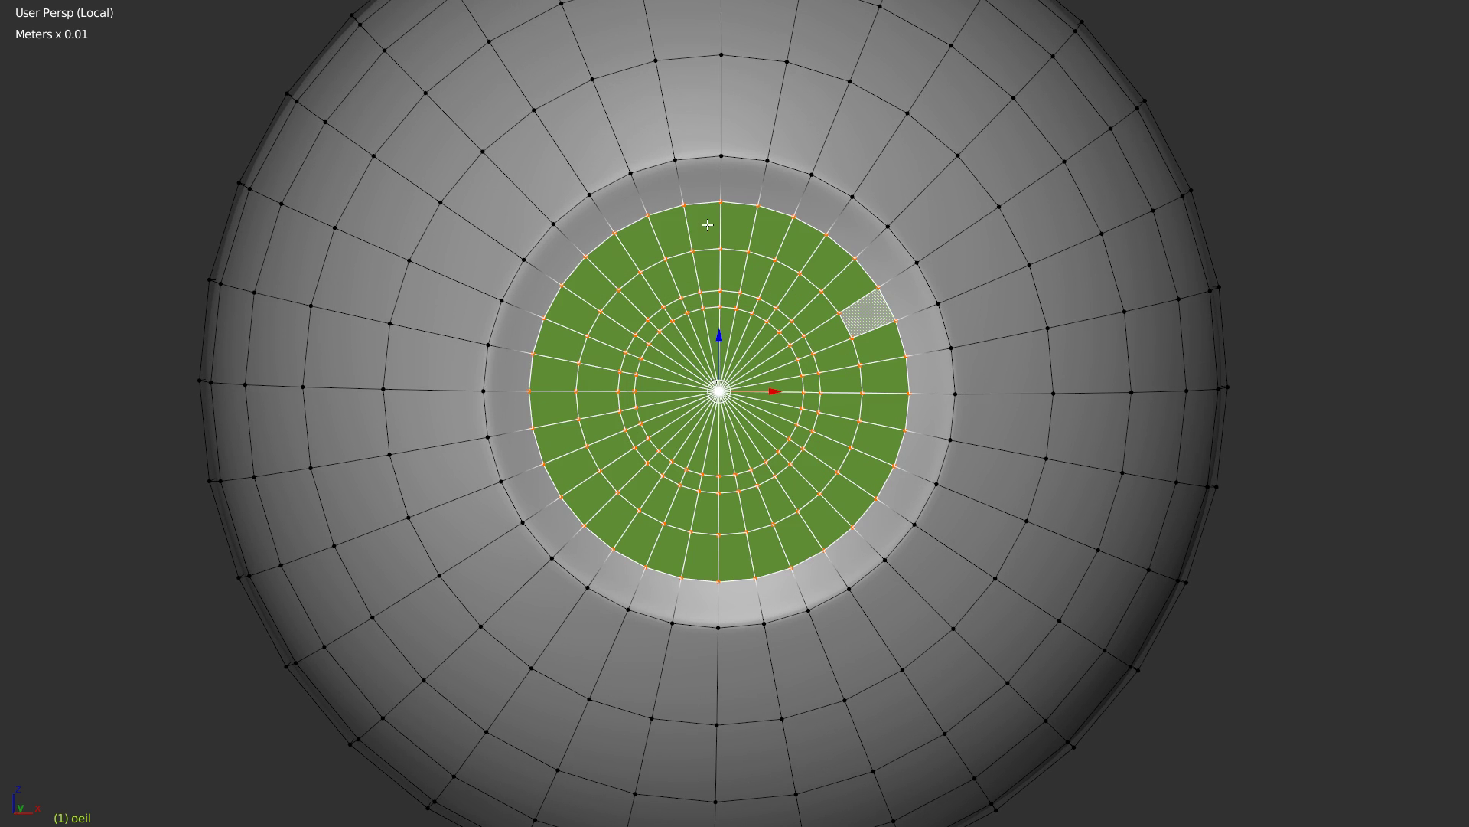
key(s)
click(947, 490)
key(ctrl+z)
key(s)
click(1047, 457)
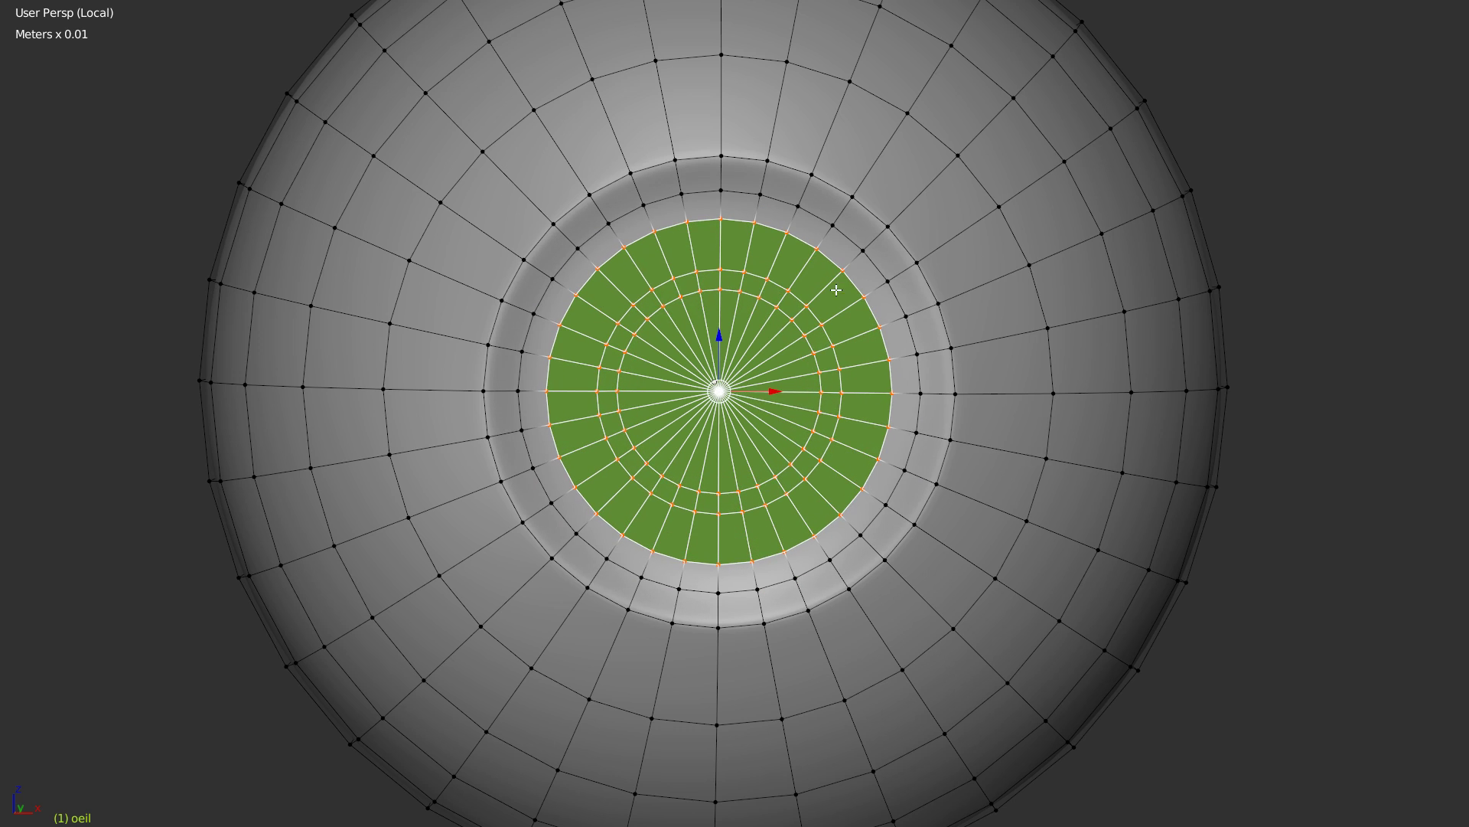
key(ctrl+KP_Subtract)
key(ctrl+KP_Add)
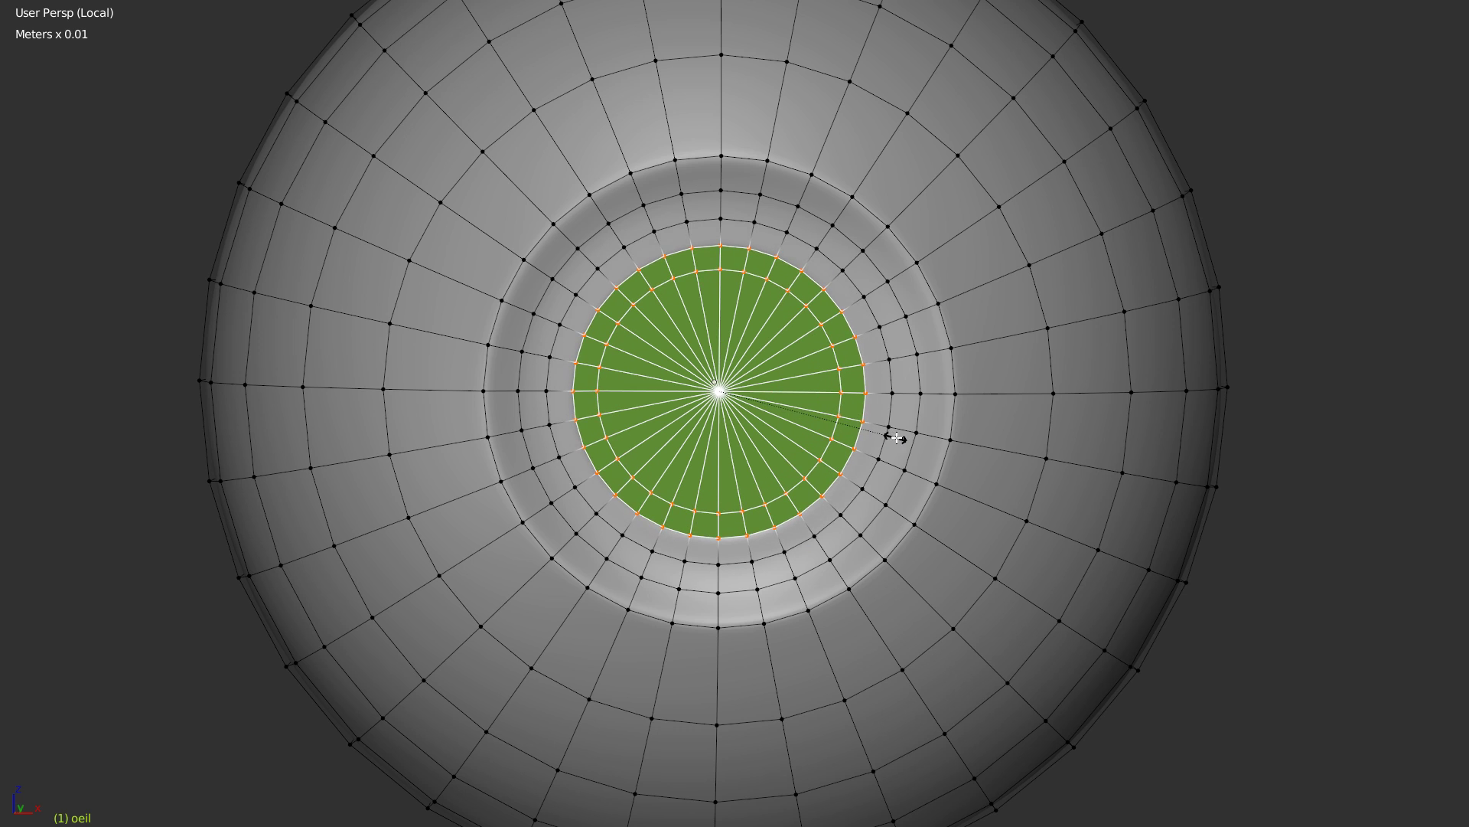
Step: Switch to Local orientation with the scale manipulator and squash the selected pupil rings along X into an upright ellipse
key(alt+space)
click(939, 456)
middle_drag(779, 416, 781, 434)
key(ctrl+space)
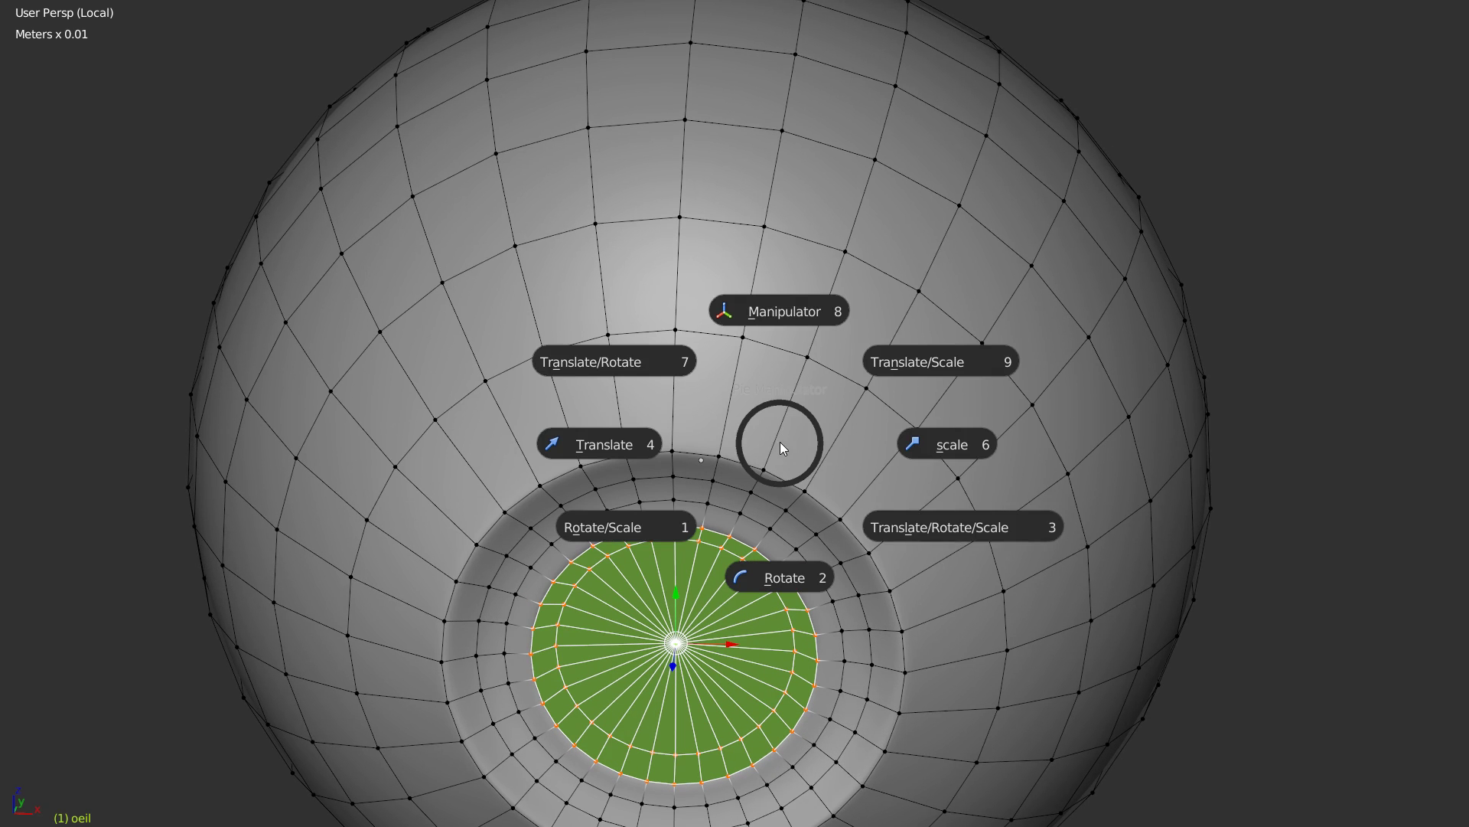
click(938, 456)
middle_drag(863, 489, 815, 335)
key(g)
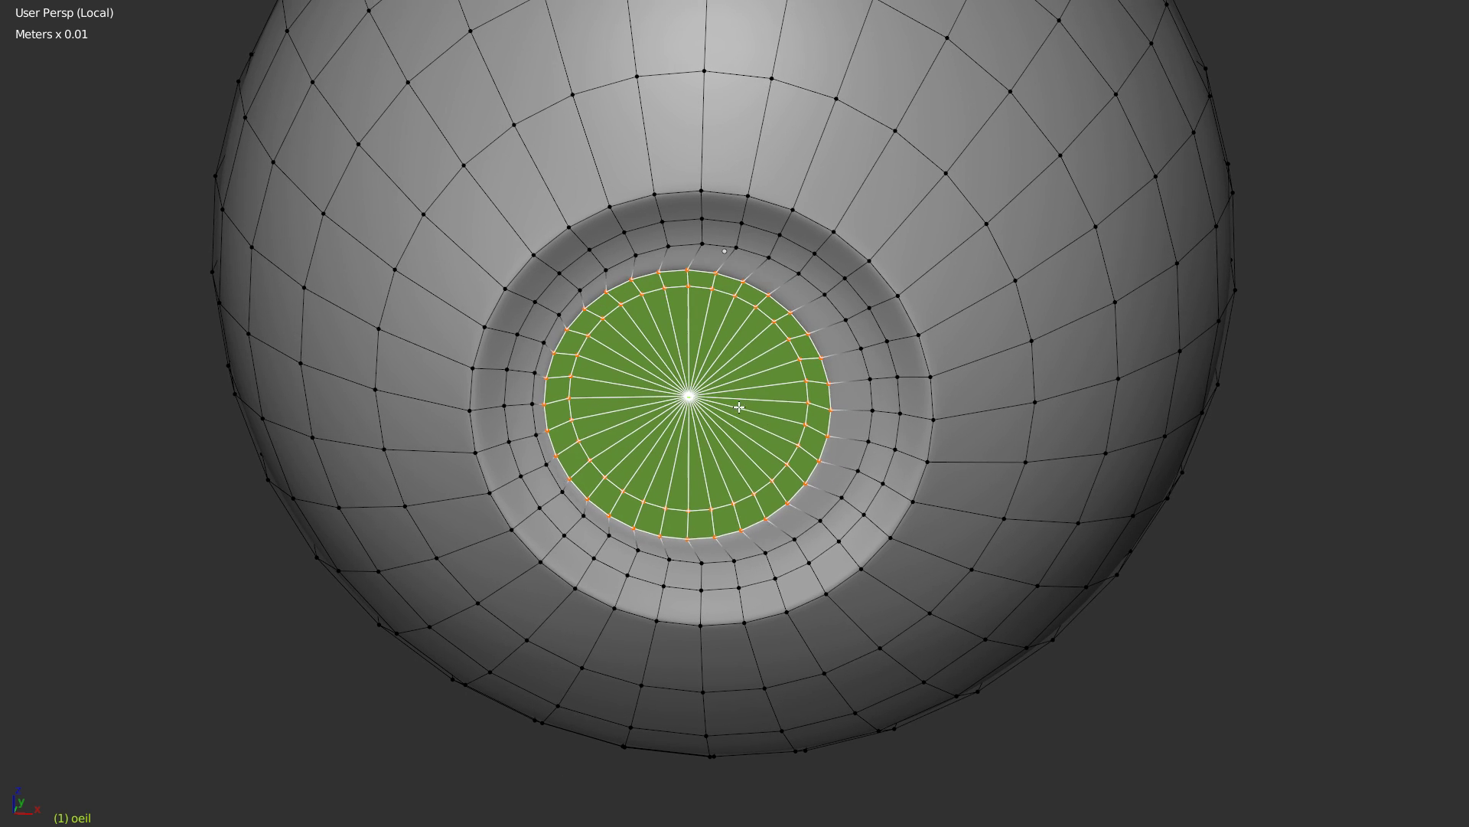
right_click(756, 410)
drag(766, 393, 736, 394)
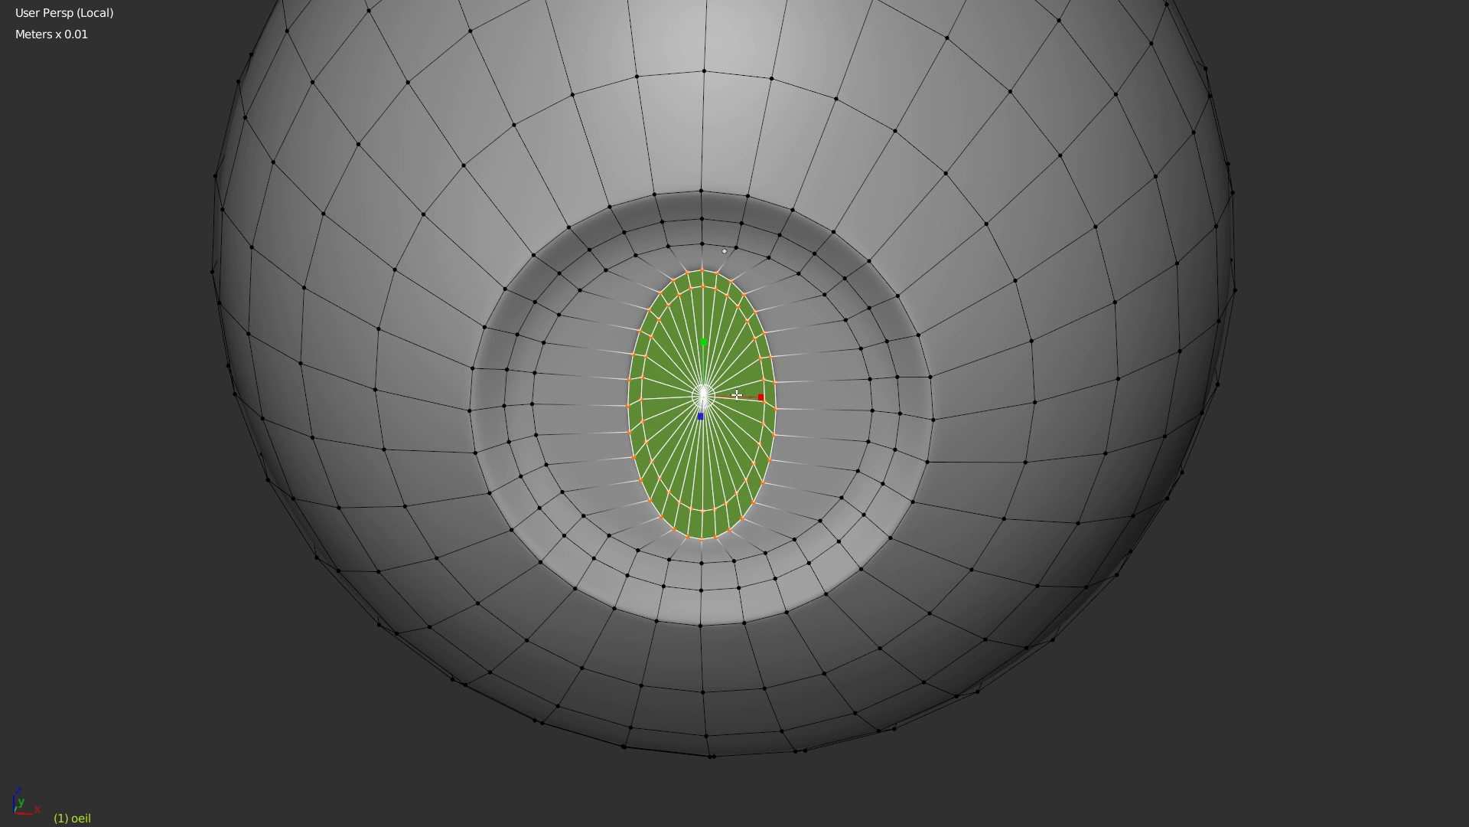
Step: Select the pupil's inner edge loop and set the pivot point to Median Point
alt+click(777, 431)
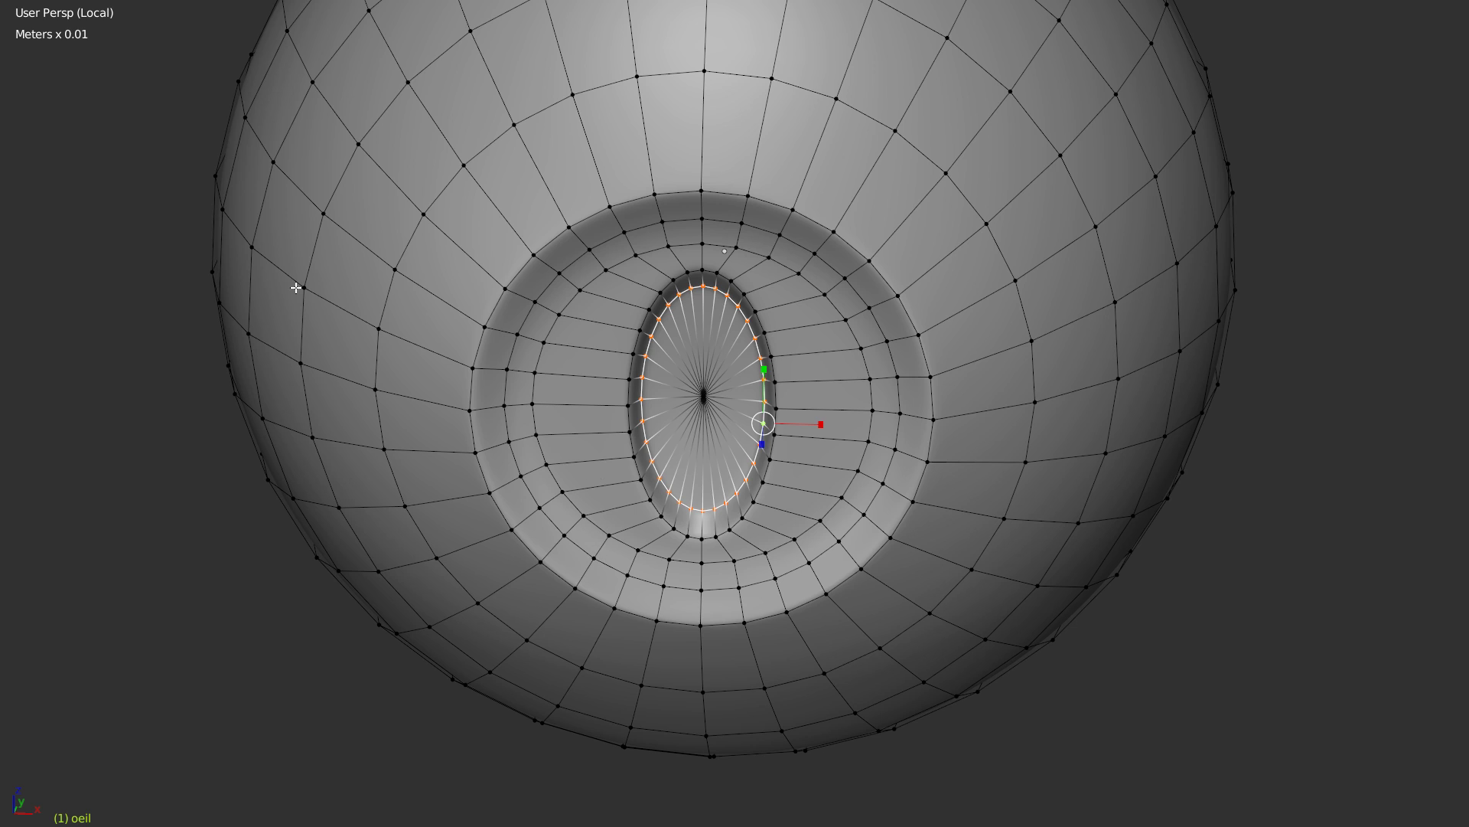
key(ctrl+alt+space)
click(418, 819)
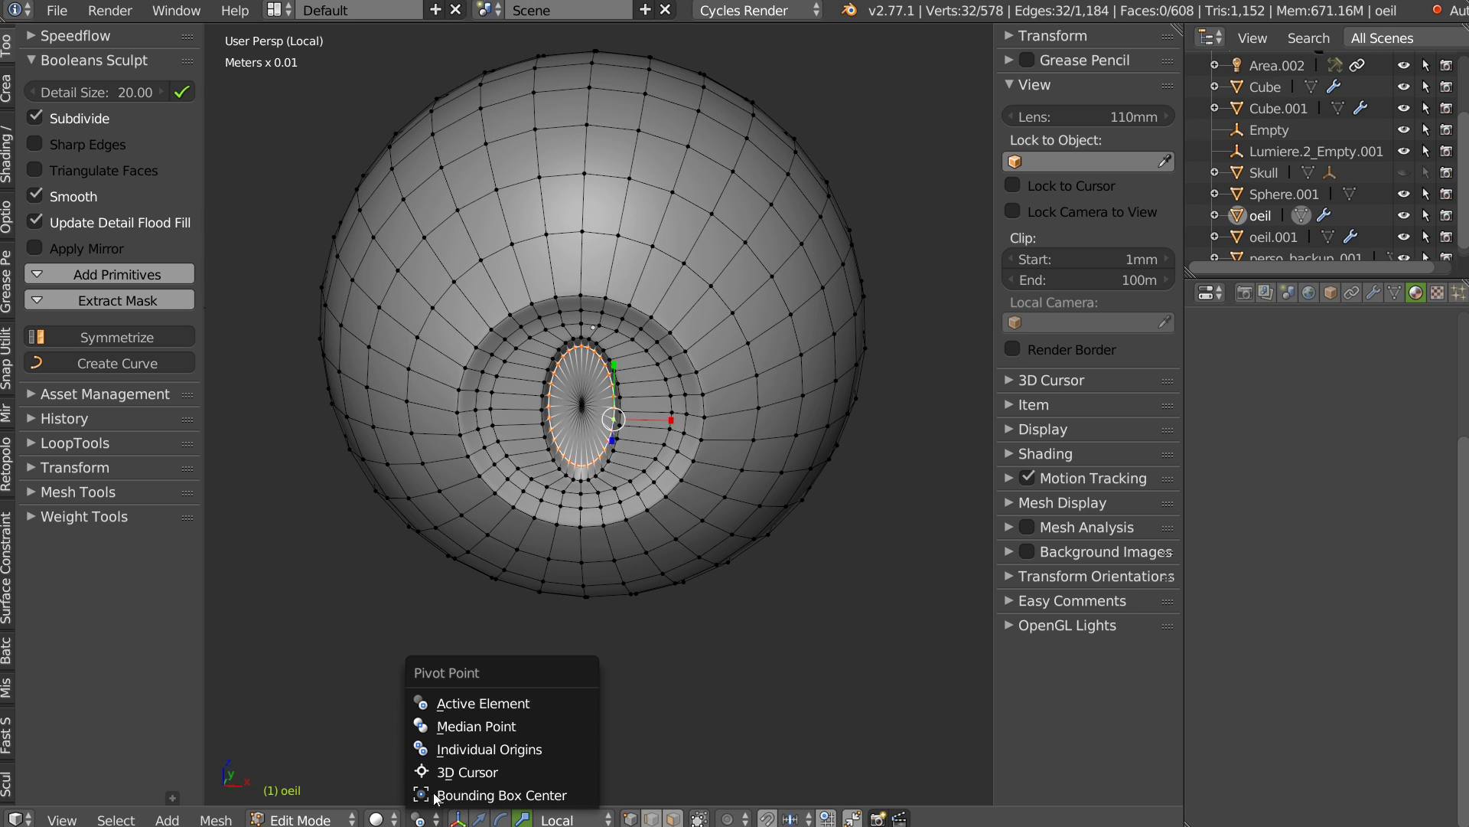
click(463, 727)
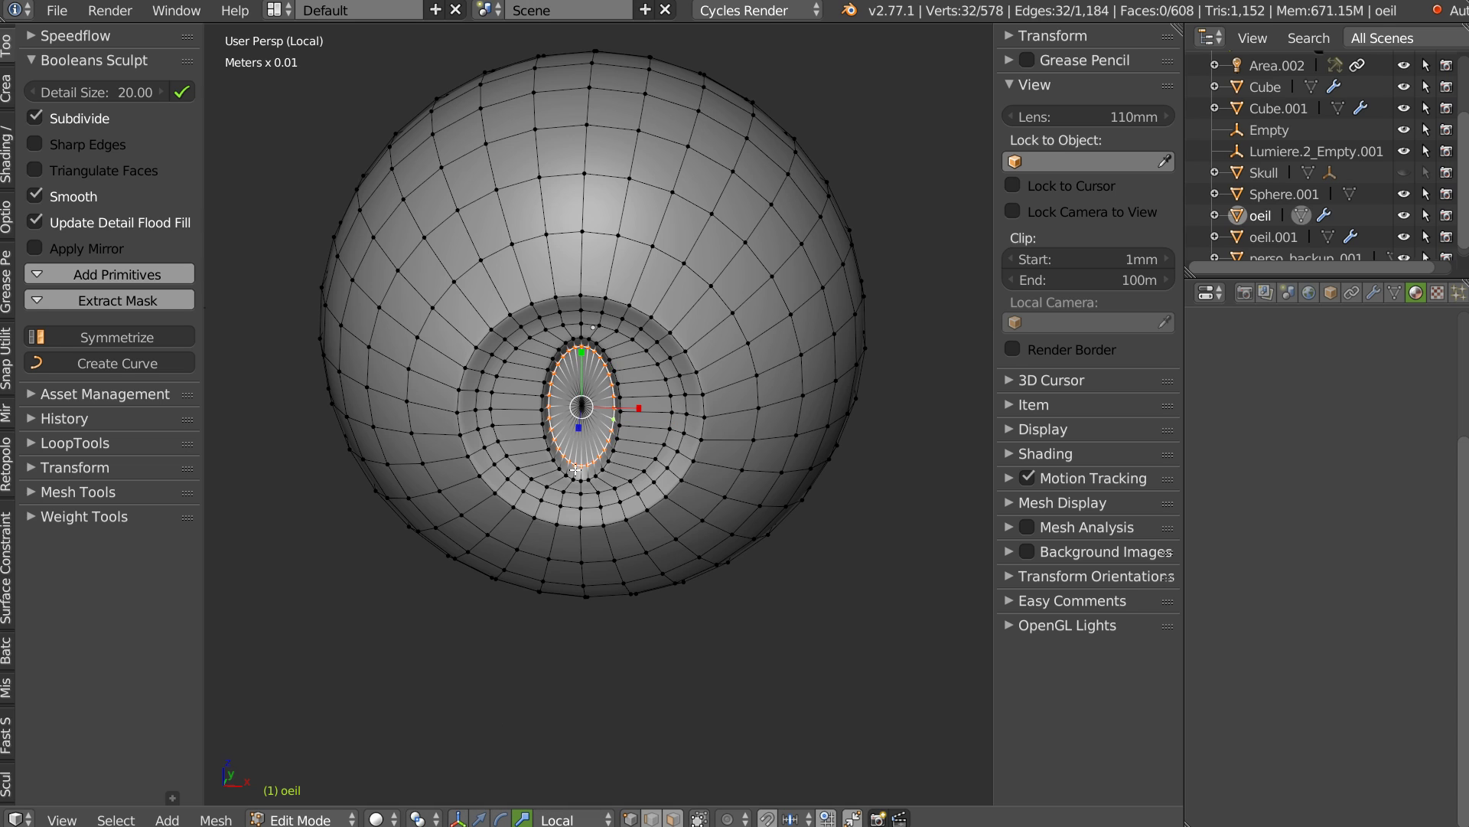
key(ctrl+alt+space)
Step: Scale the pupil's inner edge loop narrower along the X axis
middle_drag(716, 333, 728, 306)
scroll(729, 306, up, 1)
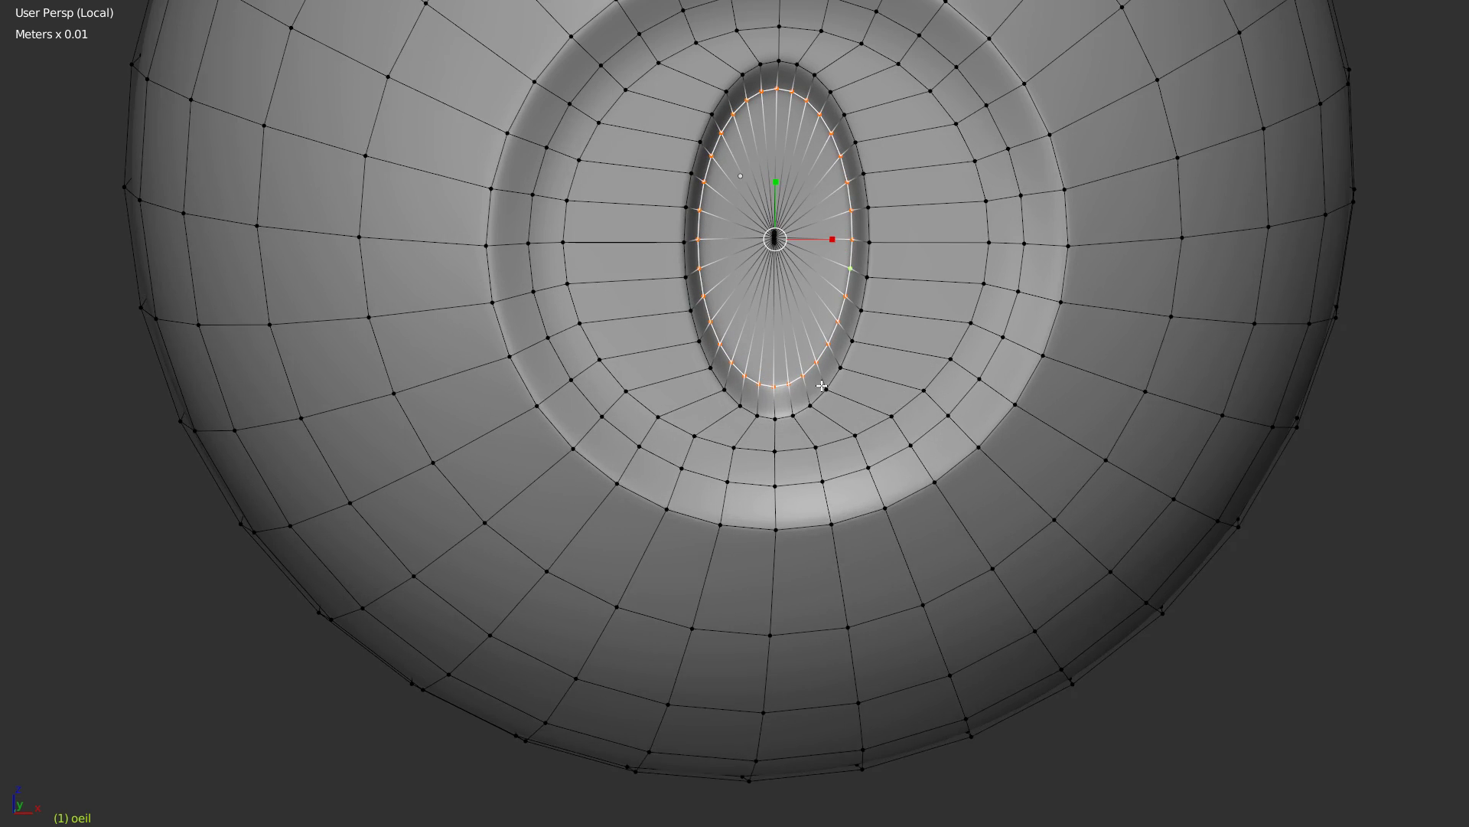
shift+middle_drag(922, 149, 884, 238)
key(s)
key(x)
click(785, 334)
Step: Narrow the iris edge loop surrounding the pupil along its local X axis and leave Edit Mode
alt+click(945, 275)
key(s)
key(x)
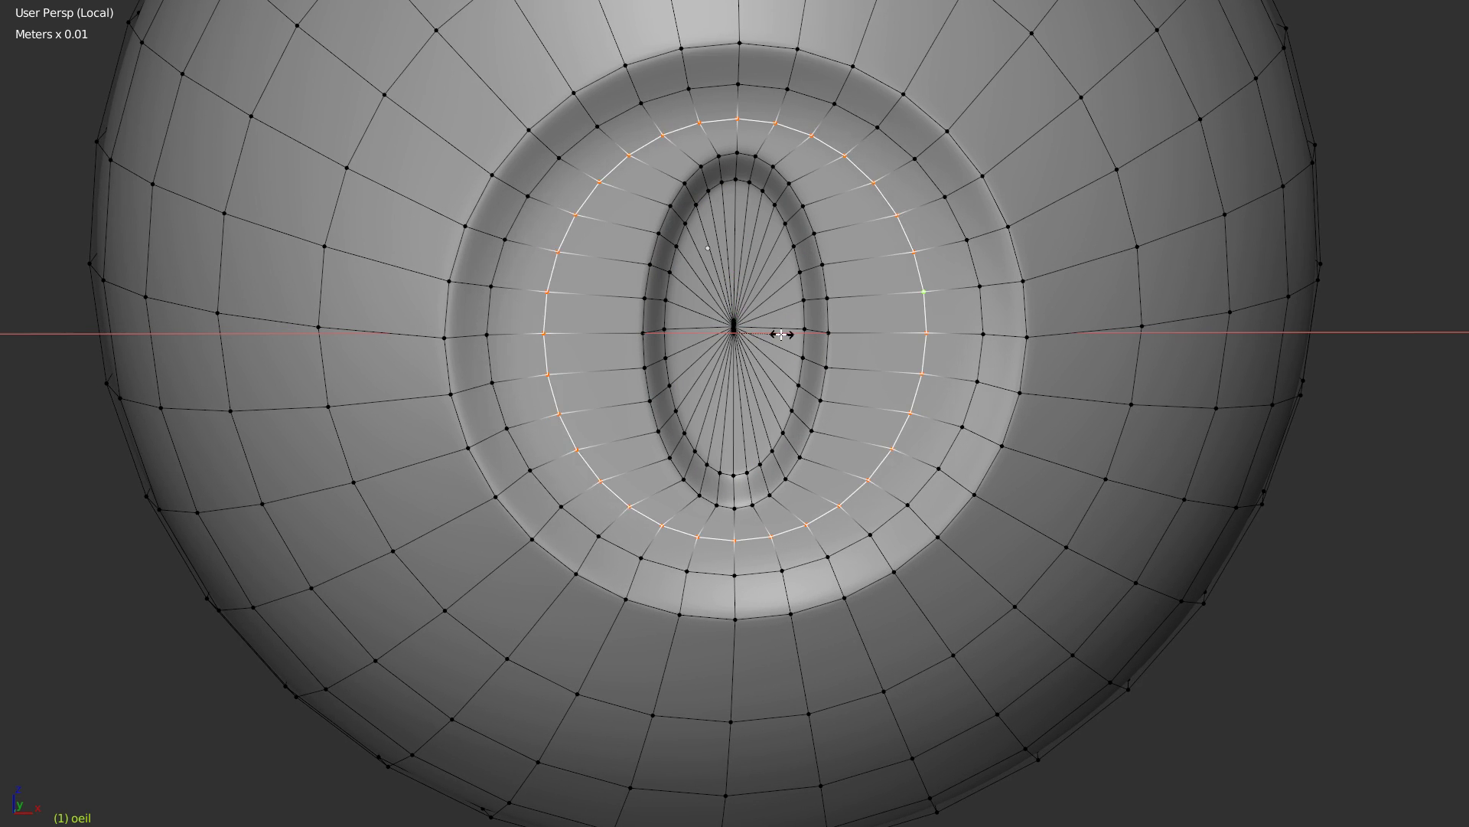
click(778, 336)
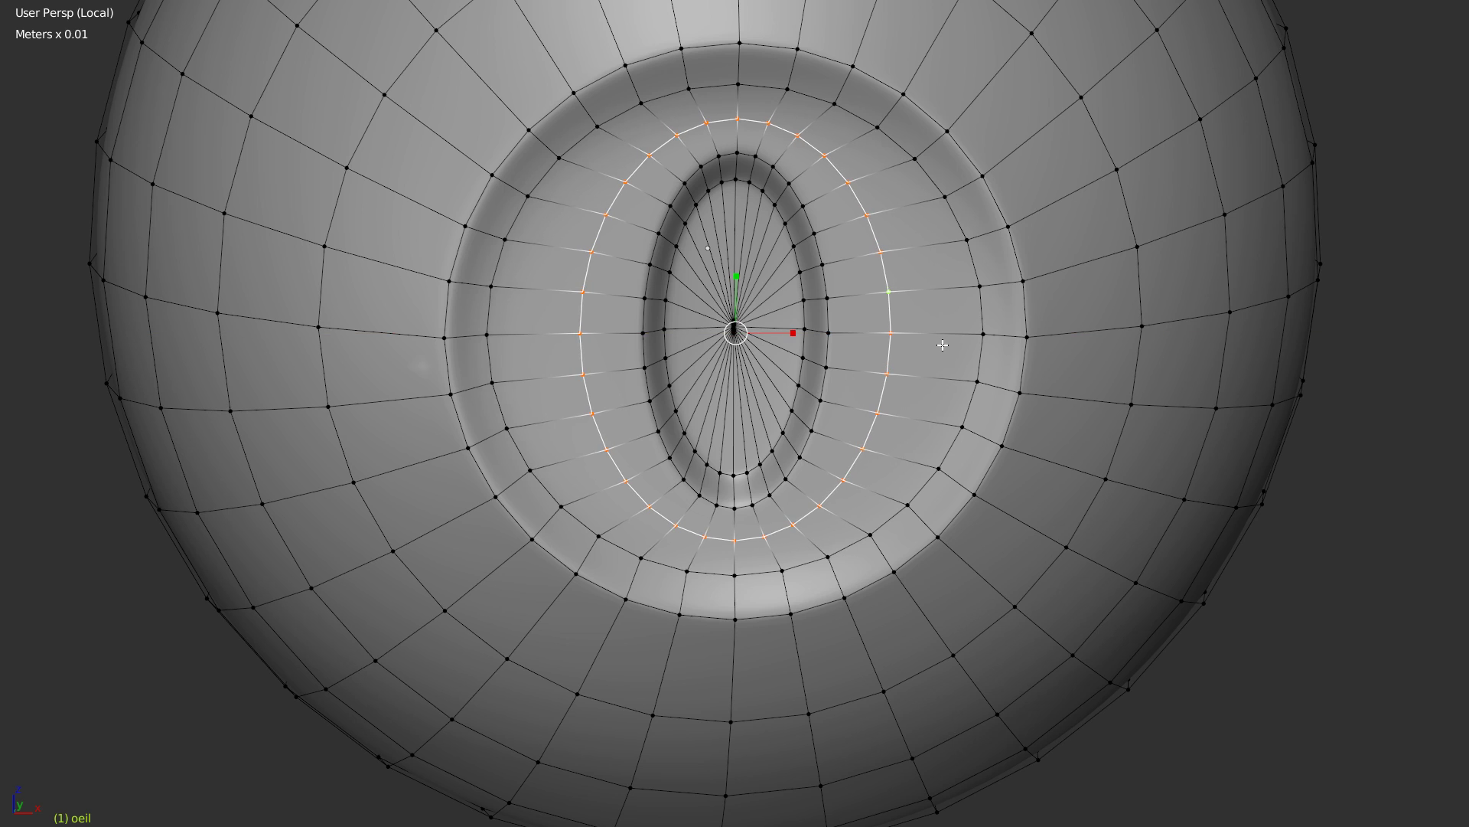
key(ctrl+z)
drag(789, 331, 788, 330)
key(Tab)
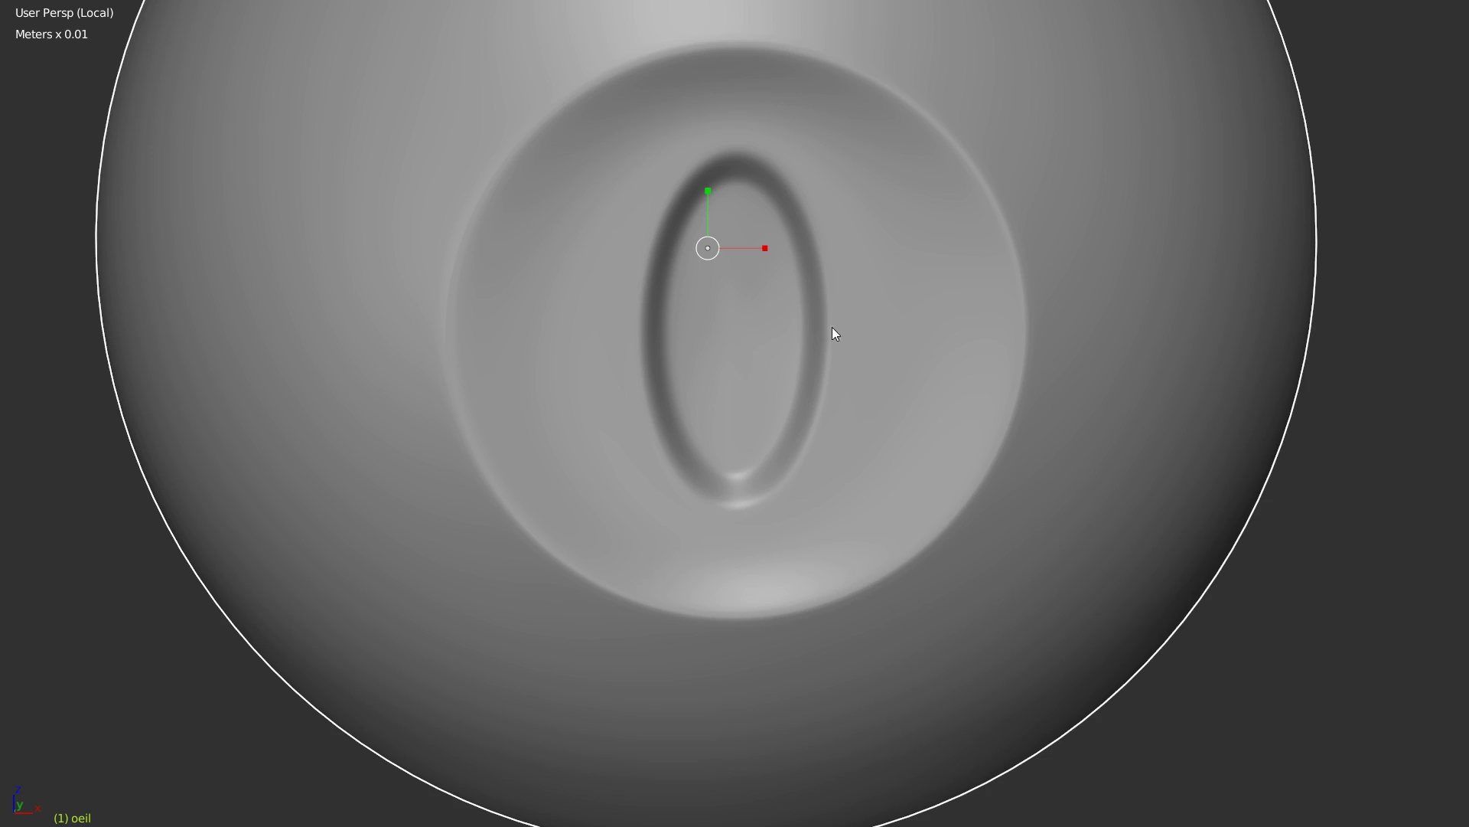
Step: Return to Edit Mode and rescale the pupil's rim and the adjacent loop along local X to form a narrower slit
scroll(755, 407, down, 5)
middle_drag(755, 407, 732, 377)
scroll(731, 376, up, 5)
key(Tab)
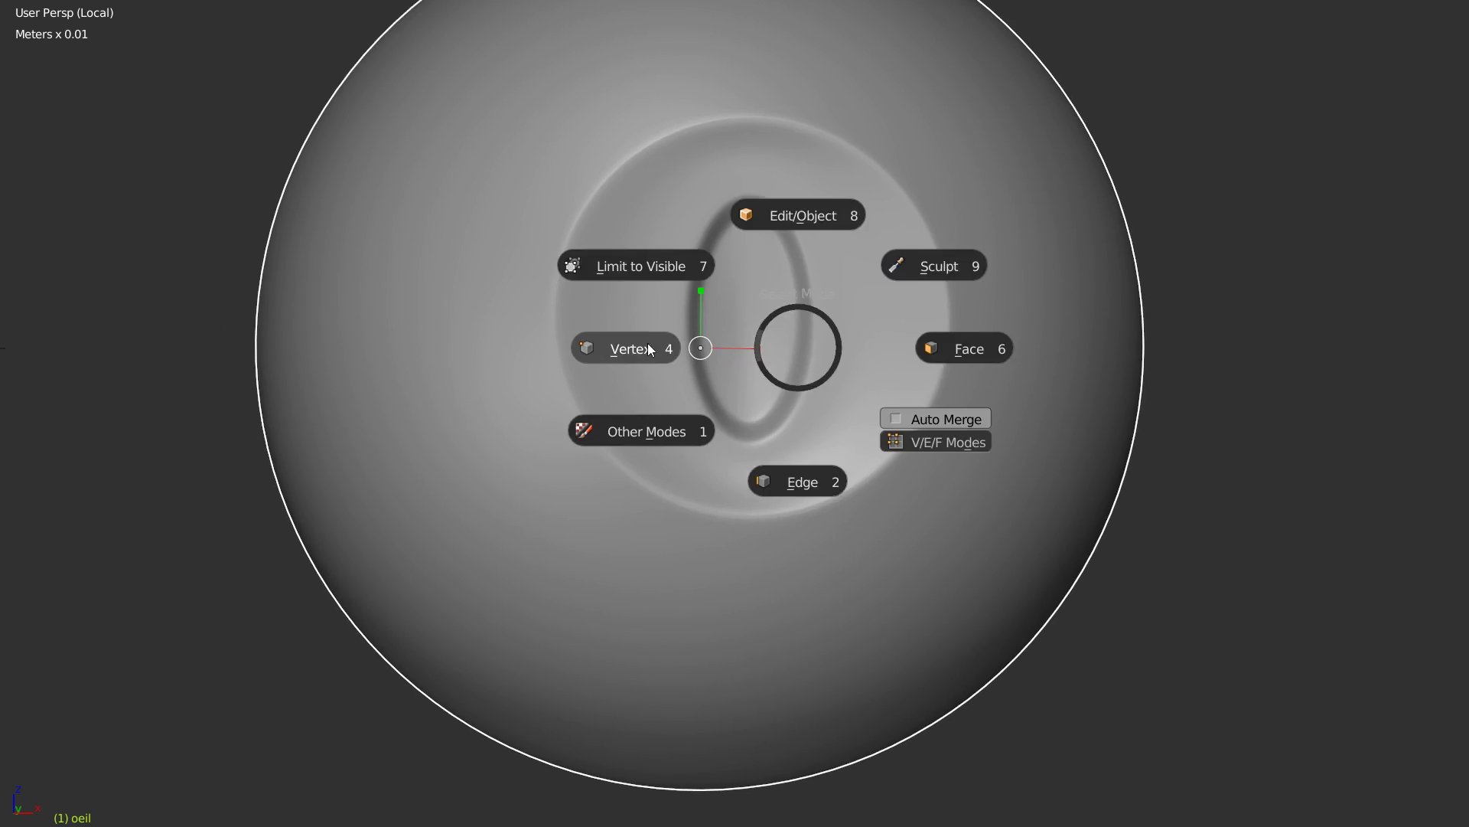
scroll(800, 317, up, 4)
scroll(800, 317, up, 1)
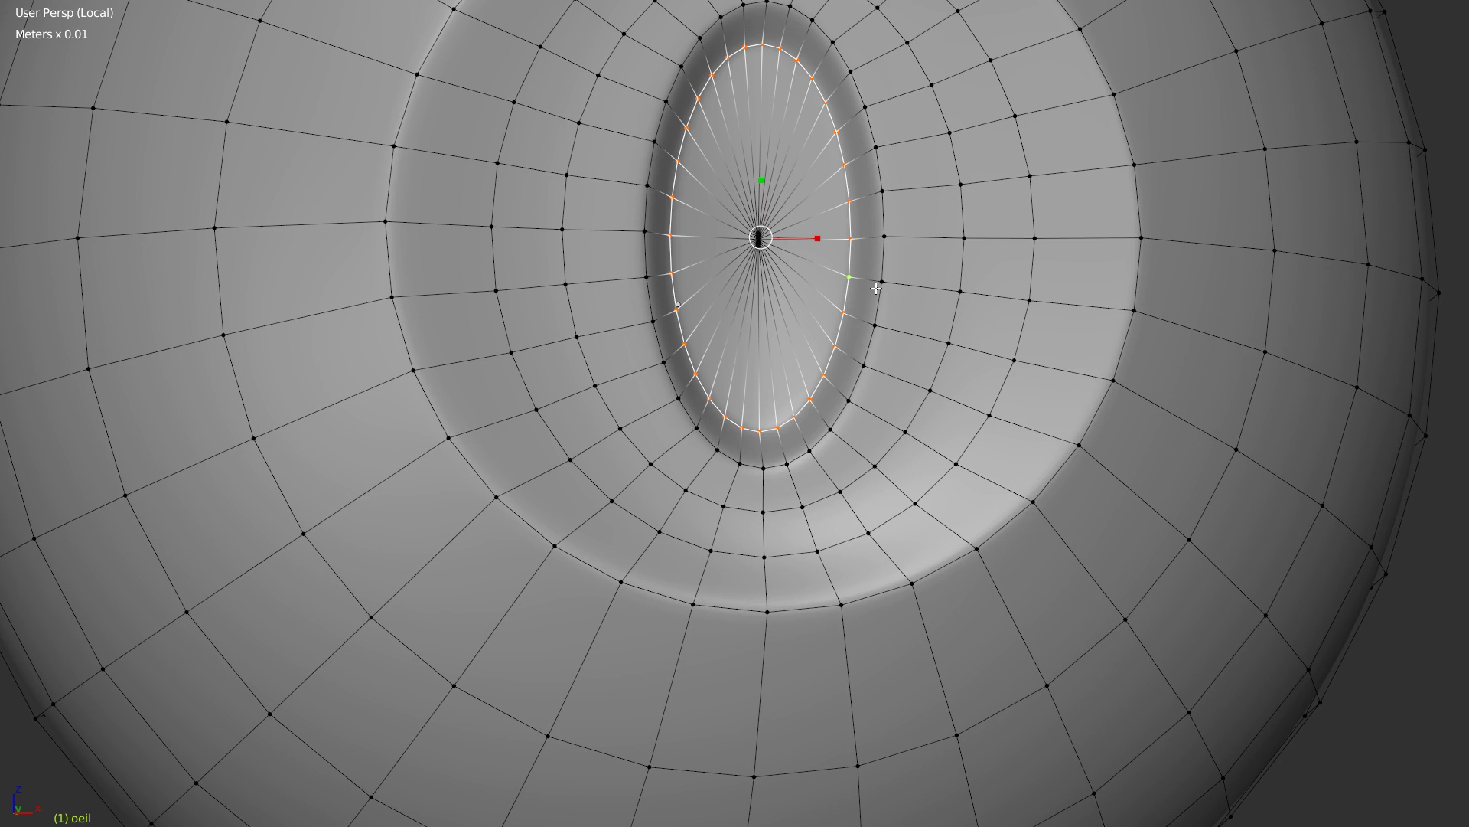
ctrl+alt+click(857, 250)
drag(820, 236, 1011, 236)
alt+click(966, 249)
drag(820, 236, 819, 233)
Step: Add an extra edge loop around the pupil and adjust its scale to follow the slit
middle_drag(819, 233, 787, 140)
scroll(807, 237, down, 5)
middle_drag(807, 237, 827, 381)
scroll(775, 309, up, 5)
scroll(775, 309, up, 1)
alt+right_click(786, 296)
key(w)
click(704, 381)
drag(677, 335, 673, 329)
Step: Select the ring of edges inside the pupil and scale it along the Y axis
ctrl+alt+right_click(703, 286)
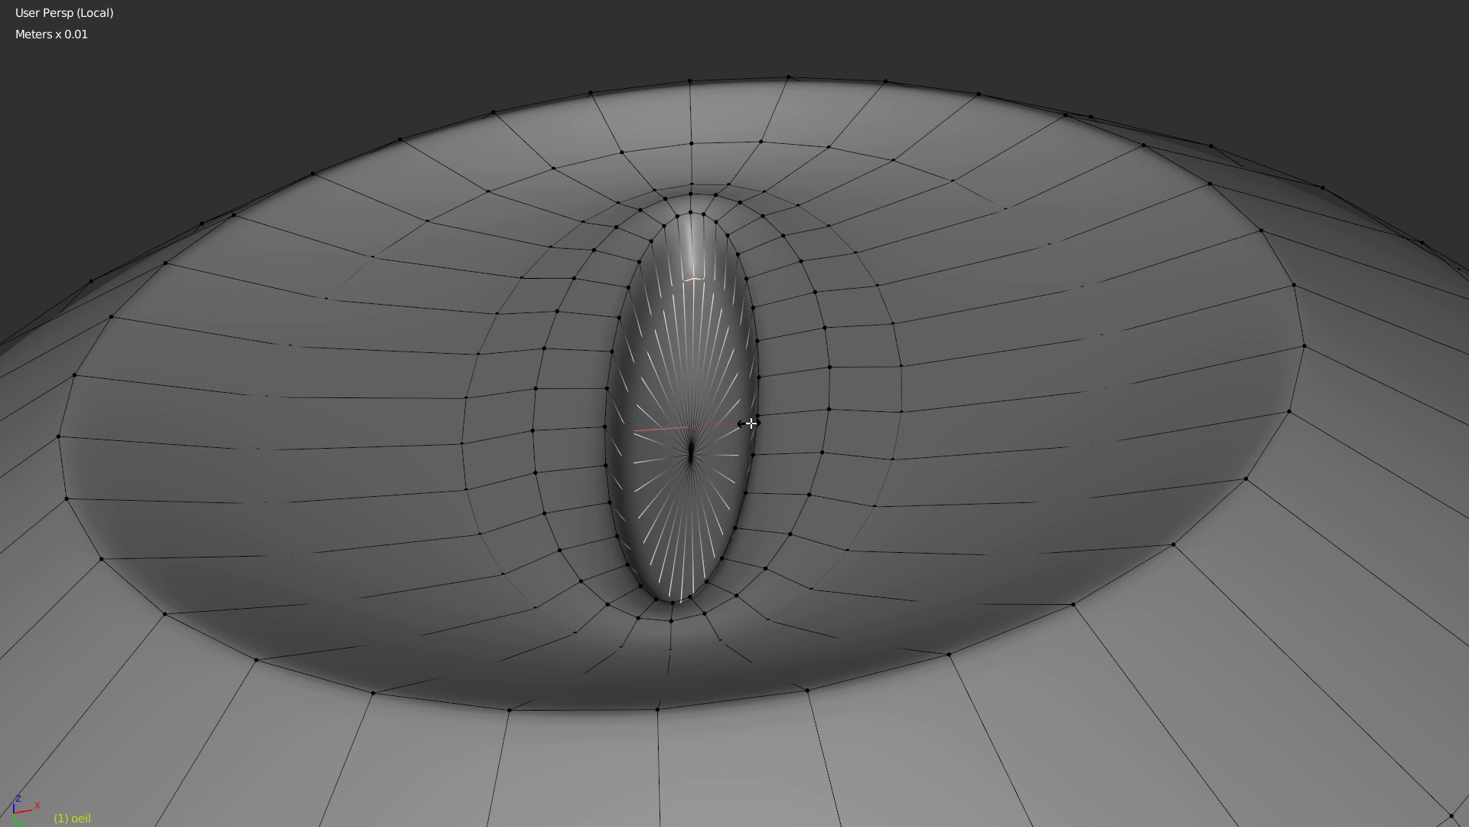
middle_drag(751, 420, 756, 360)
key(s)
key(y)
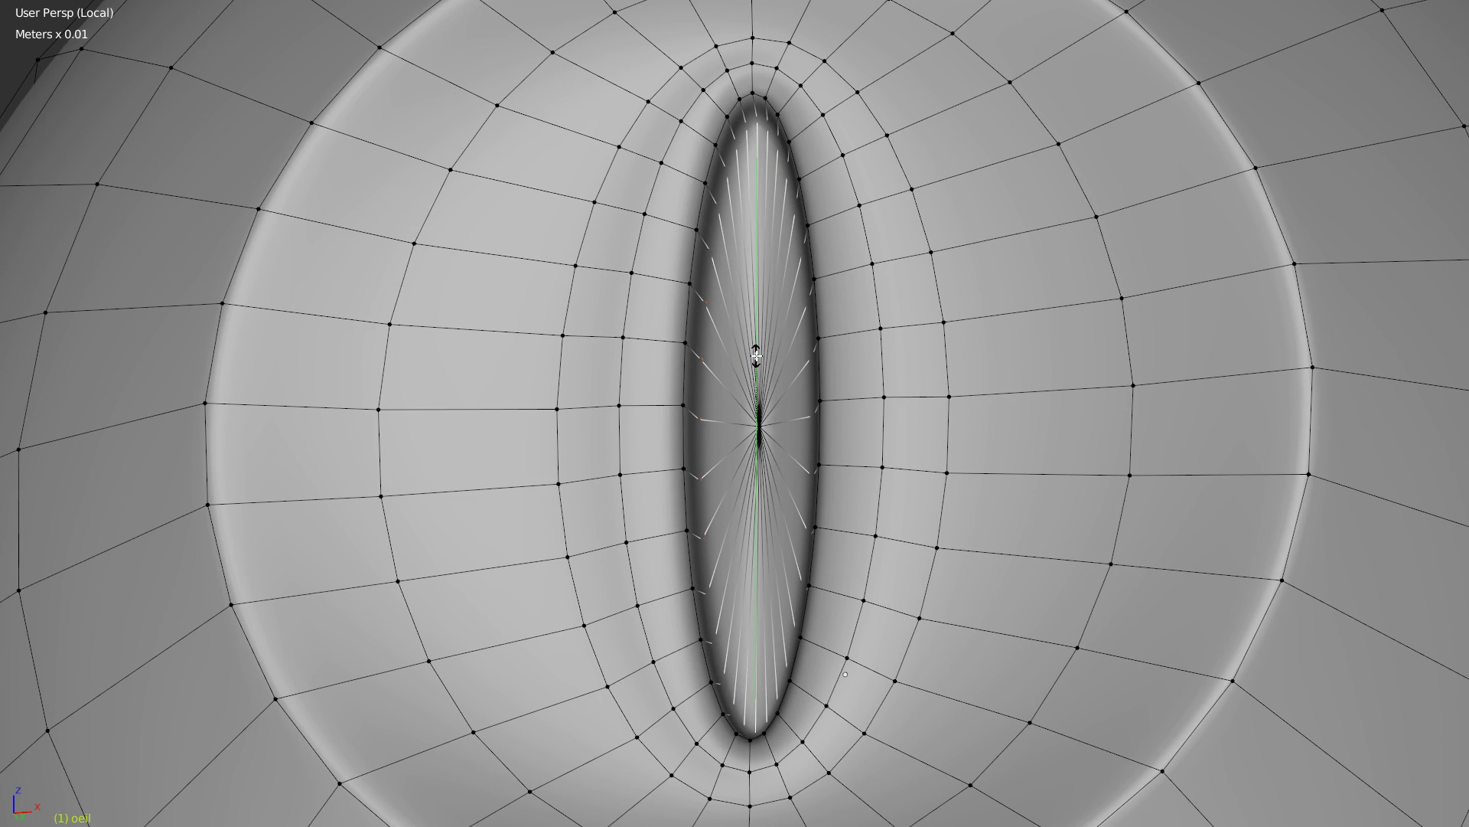
click(756, 356)
Step: Move the pupil's centre vertex along its local Z axis with the translate manipulator and leave Edit Mode
key(ctrl+Tab)
click(761, 341)
key(ctrl+Tab)
click(659, 404)
middle_drag(659, 404, 751, 300)
scroll(772, 289, up, 3)
key(ctrl+space)
click(596, 408)
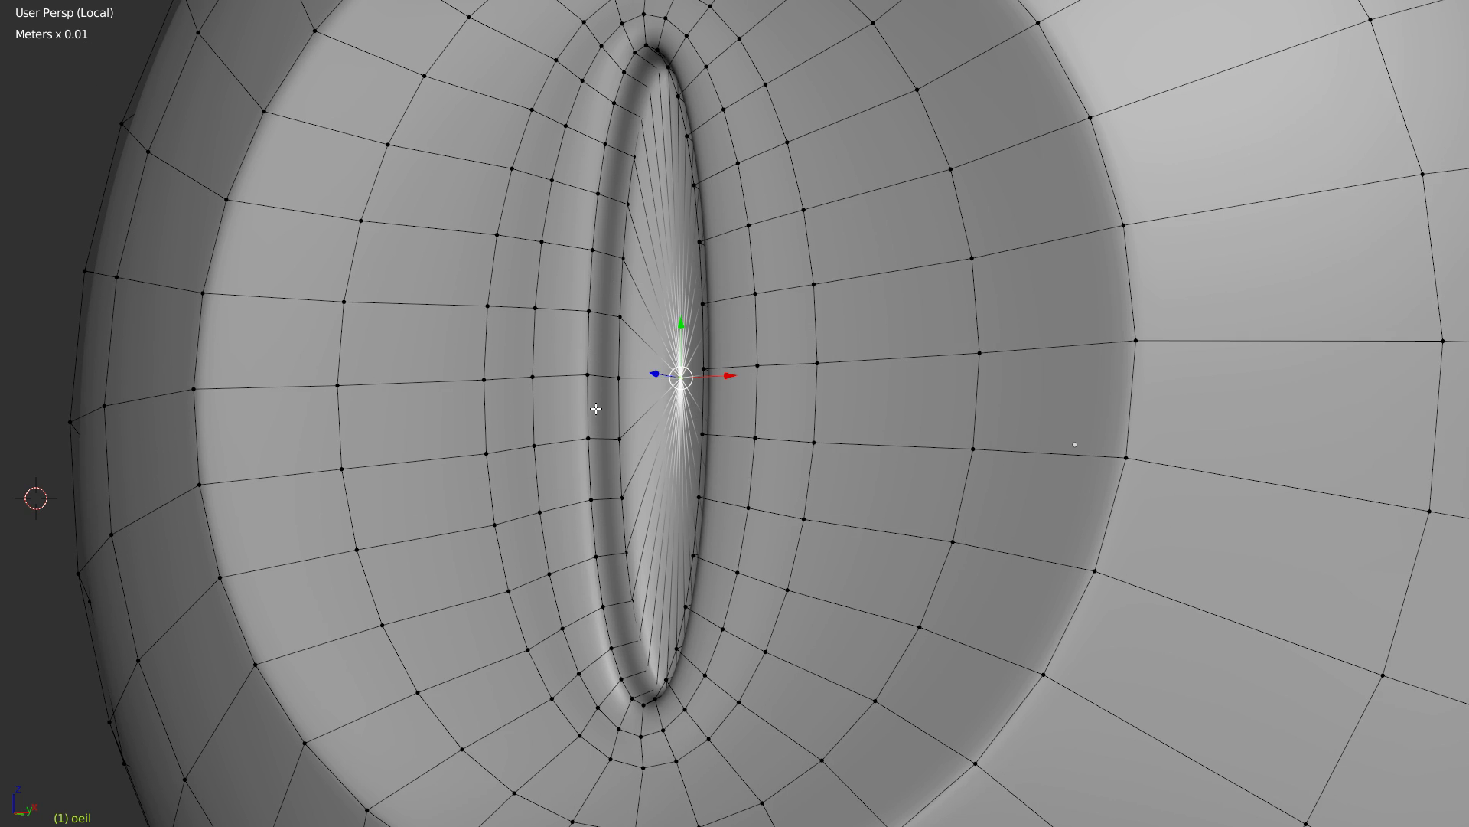
drag(656, 374, 646, 379)
scroll(799, 344, down, 10)
key(Tab)
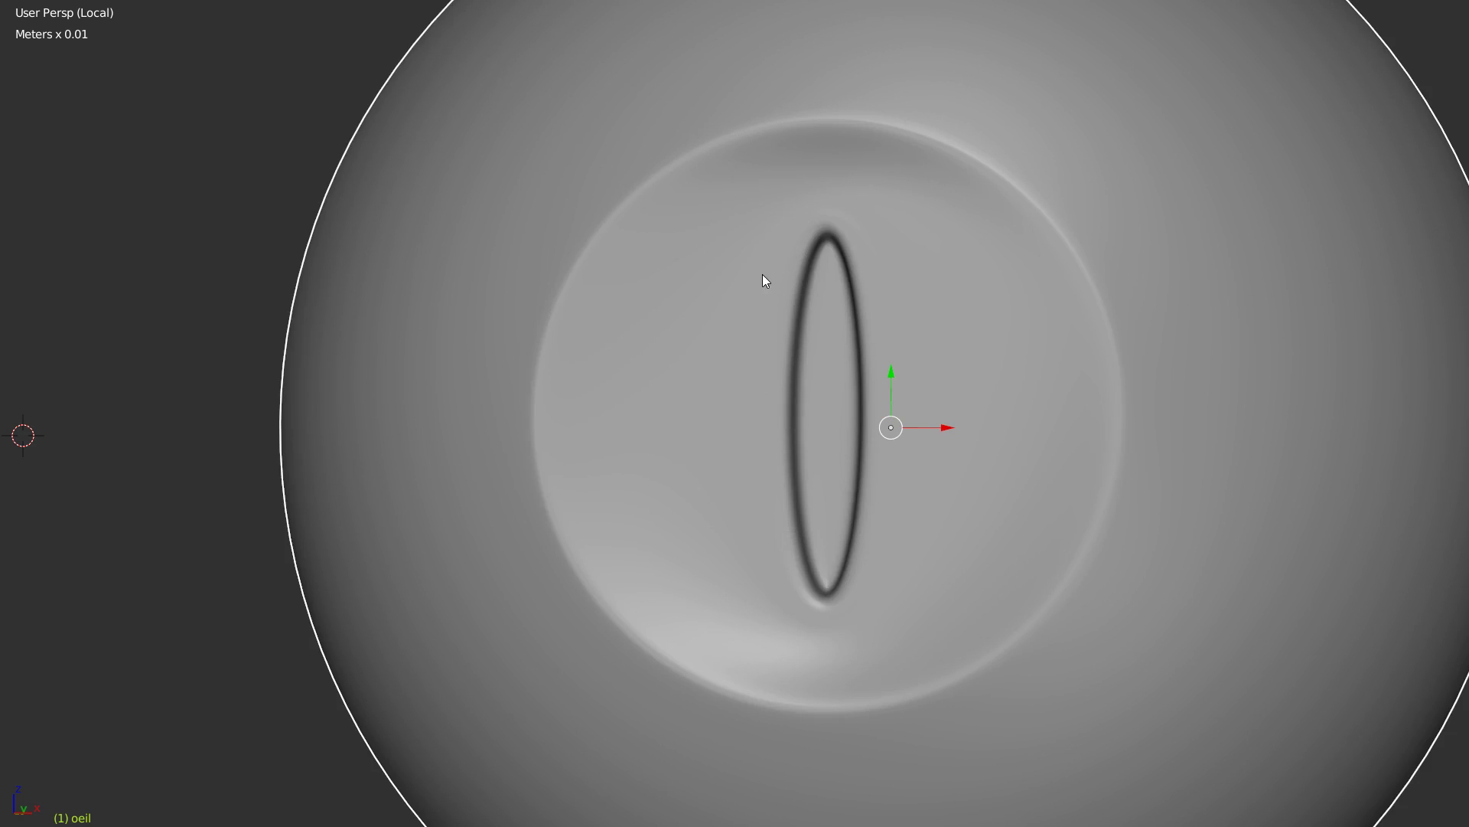
Step: Exit local view and examine both slit-pupil eyes on the full character's face
mouse_move(746, 399)
middle_down()
mouse_move(714, 410)
mouse_move(765, 394)
mouse_move(870, 397)
mouse_move(769, 400)
middle_up()
scroll(765, 393, up, 2)
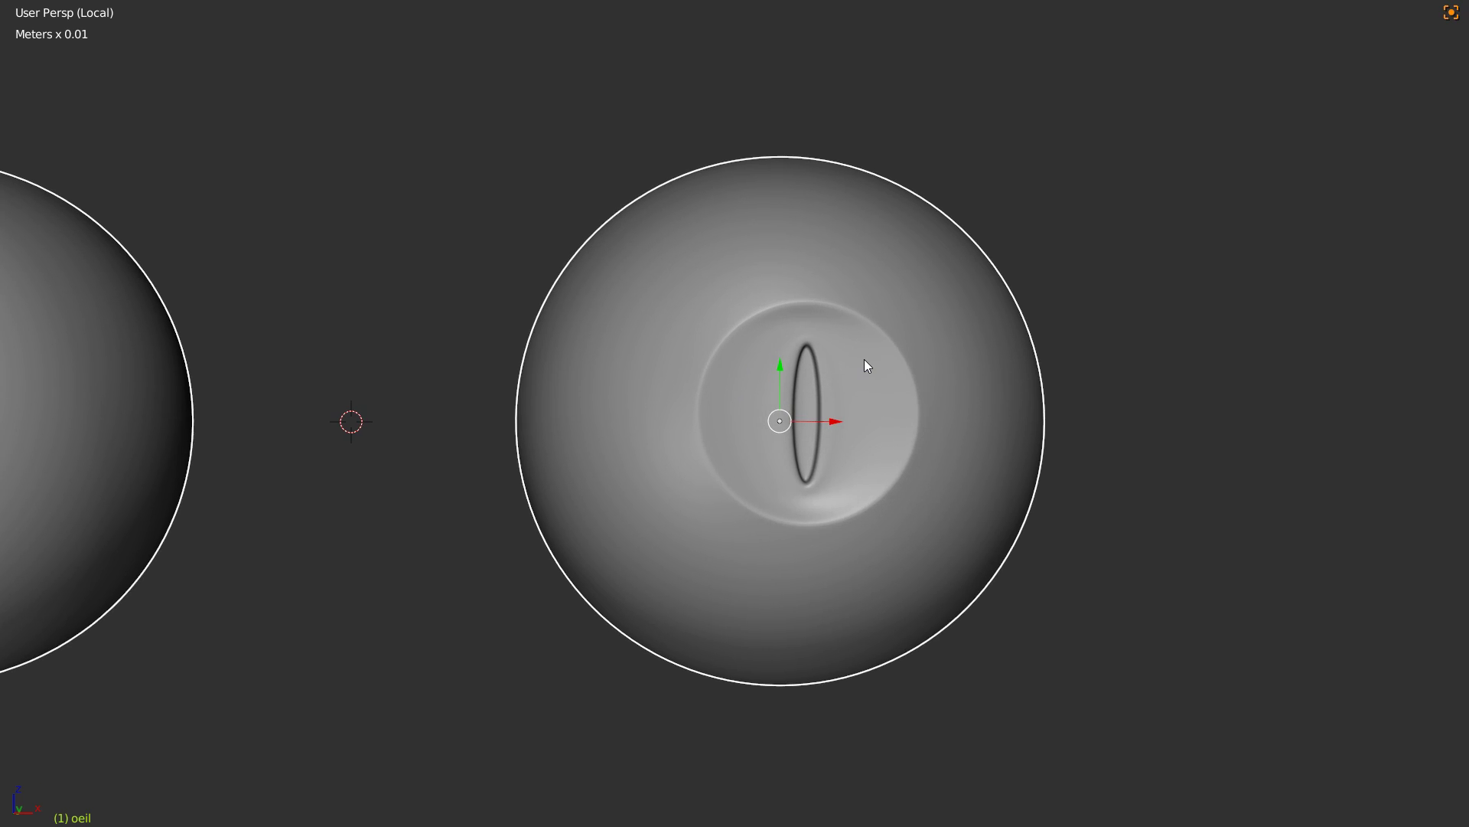
key(KP_Divide)
scroll(766, 322, down, 4)
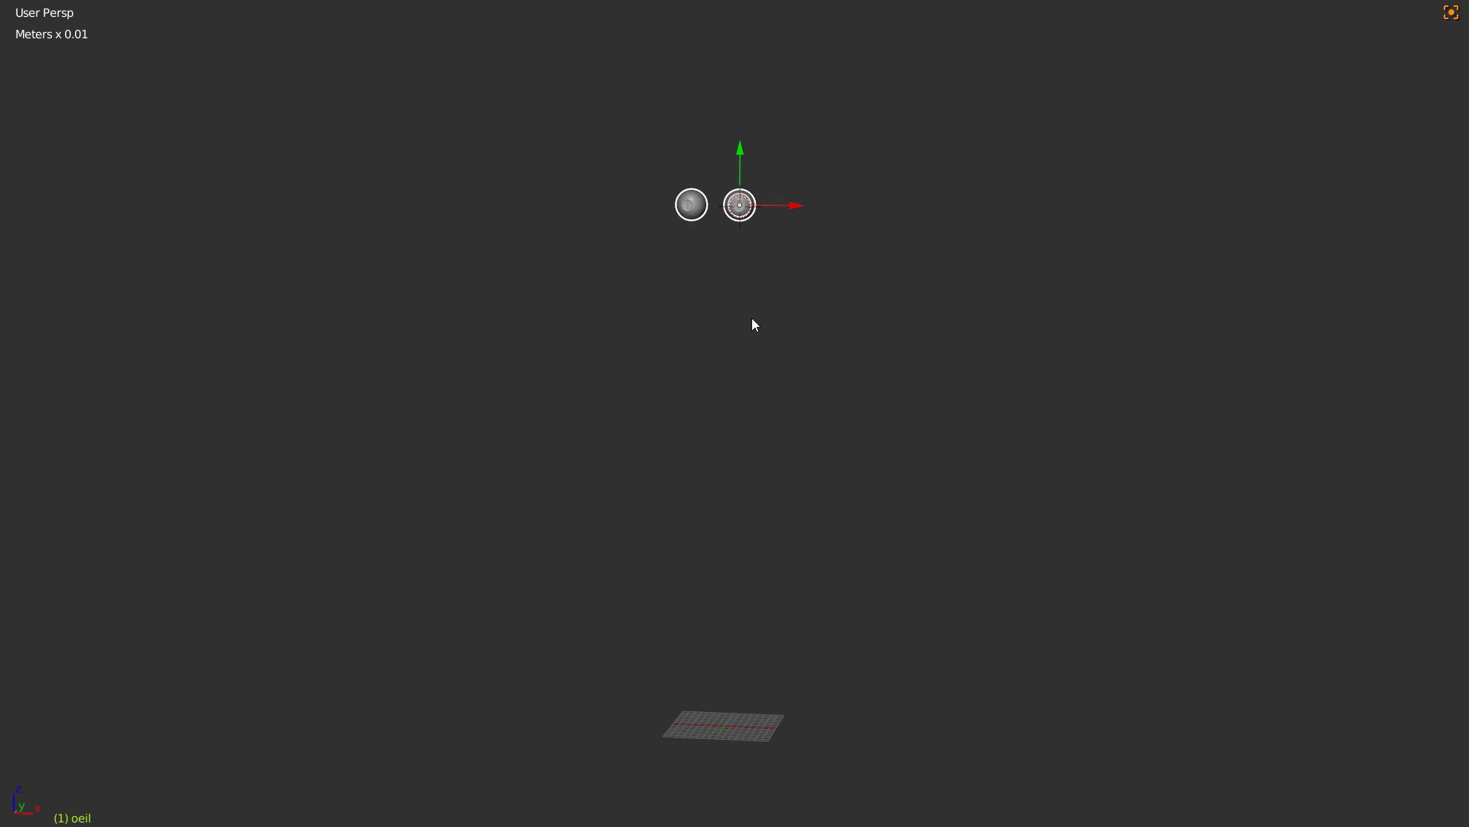
key(KP_Divide)
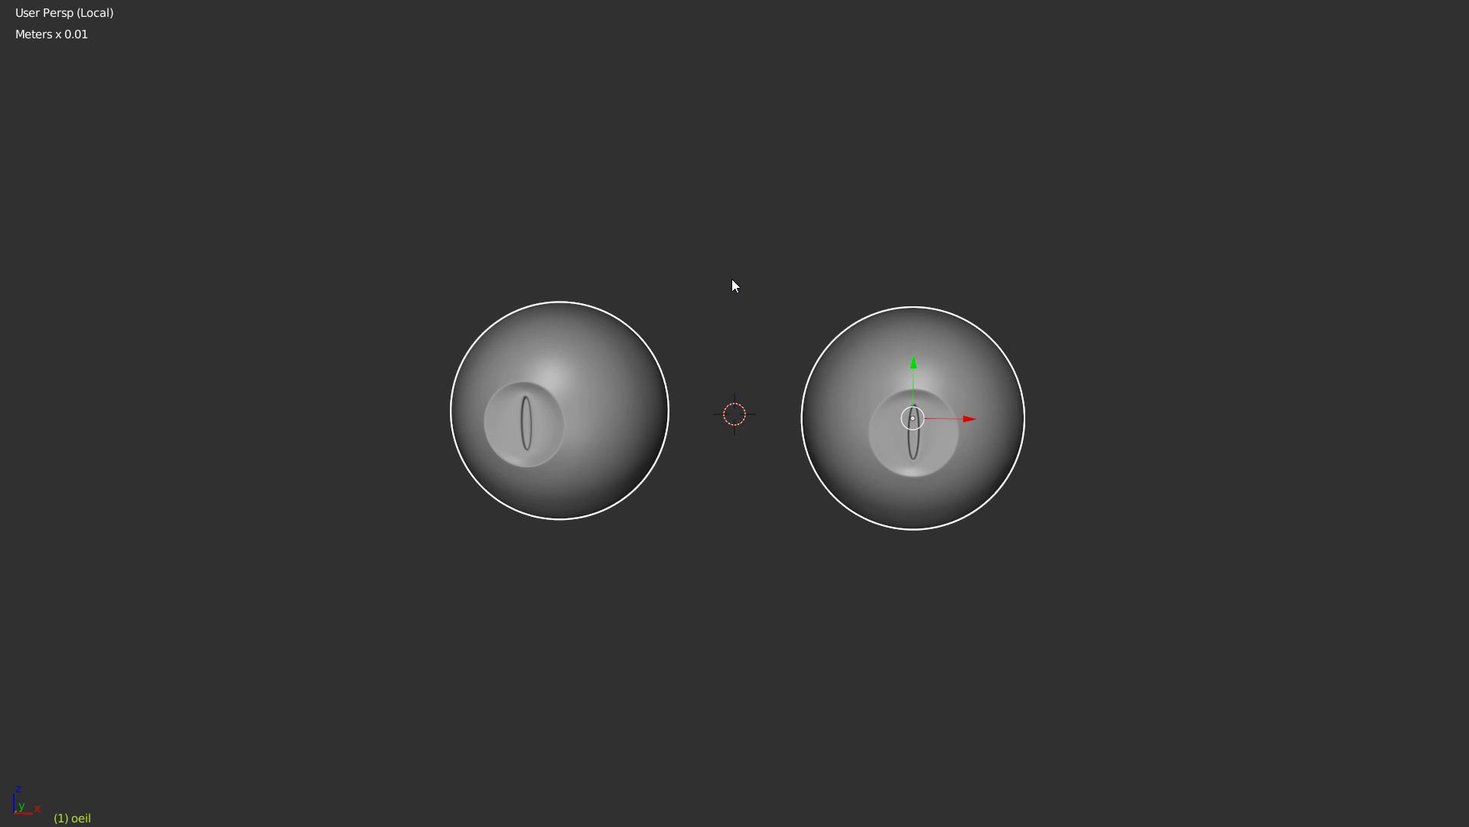
key(KP_Divide)
middle_drag(682, 365, 715, 360)
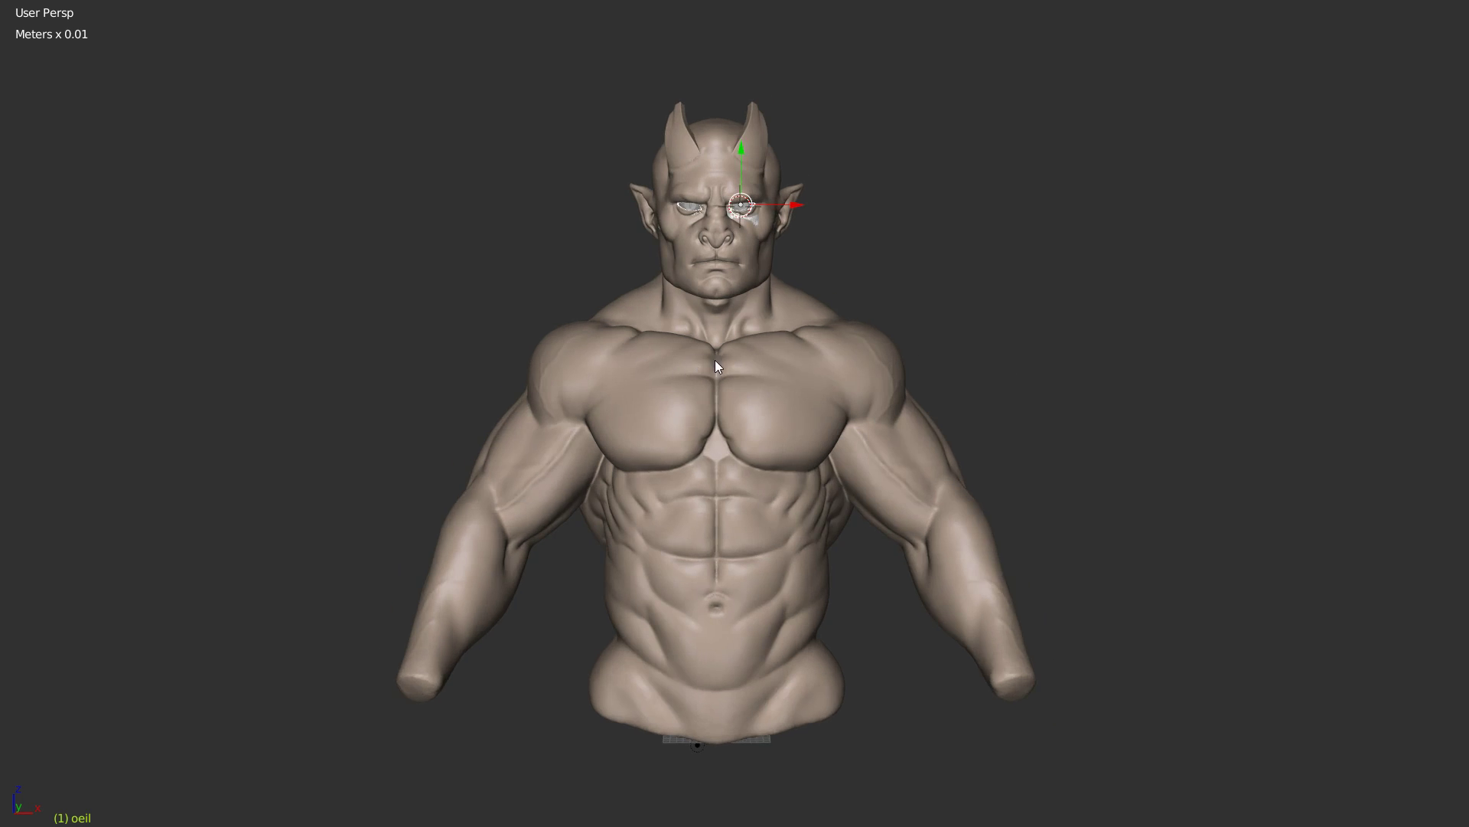
scroll(765, 490, up, 5)
scroll(851, 403, up, 6)
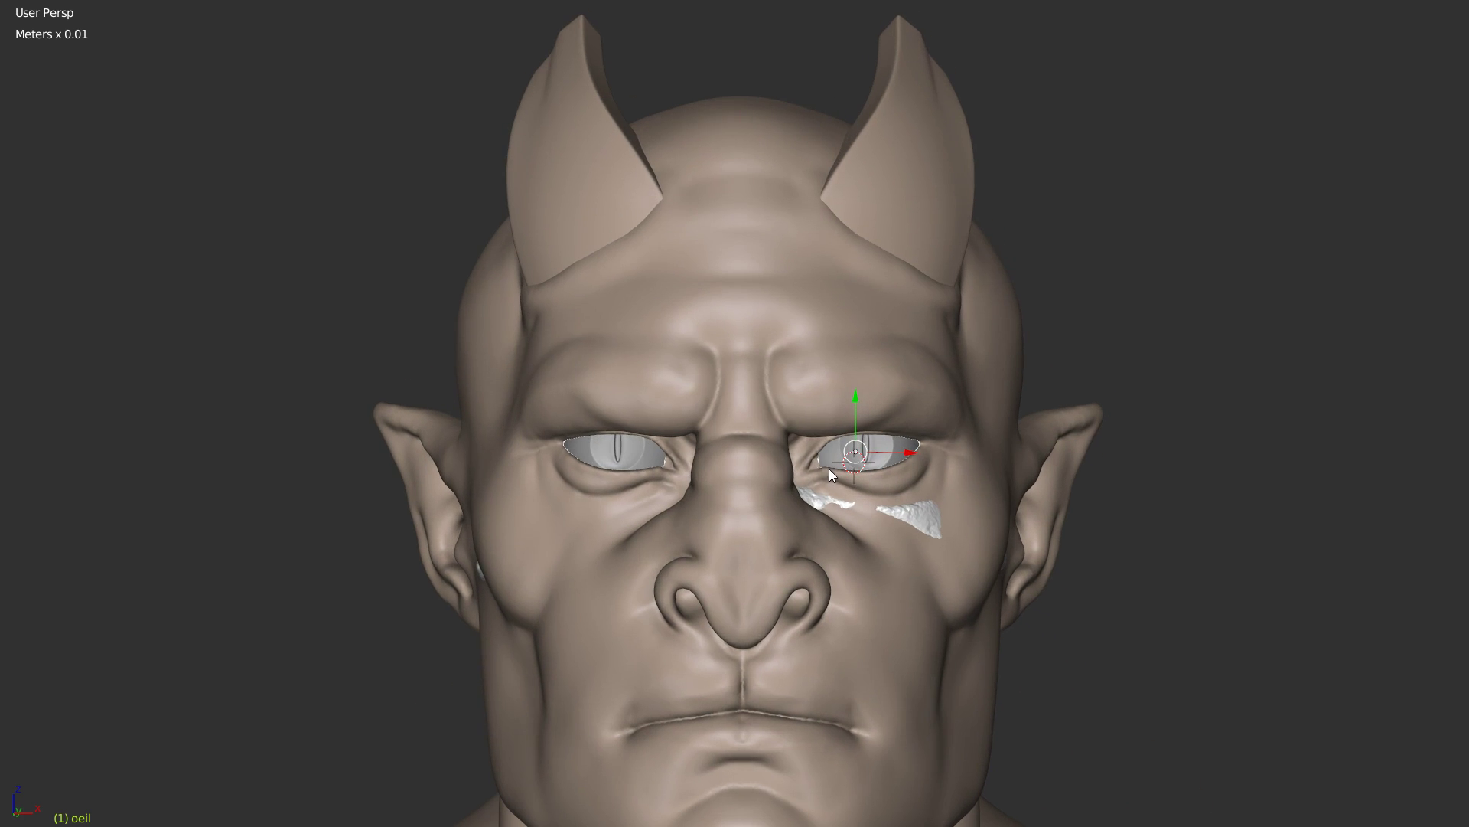
shift+middle_drag(837, 459, 832, 455)
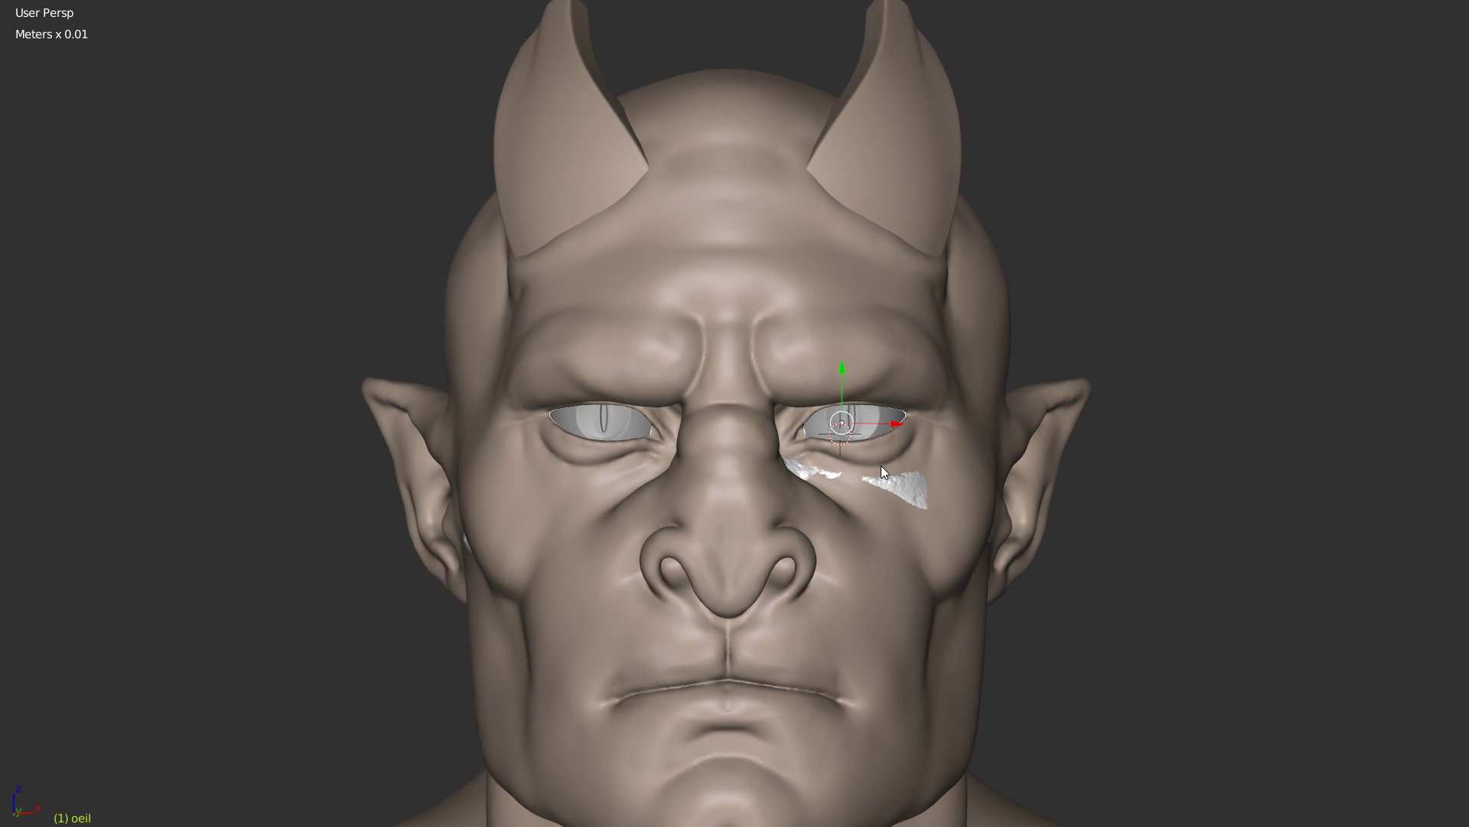
Step: Restore the full interface layout and hide the Skull object in the viewport
key(alt+F10)
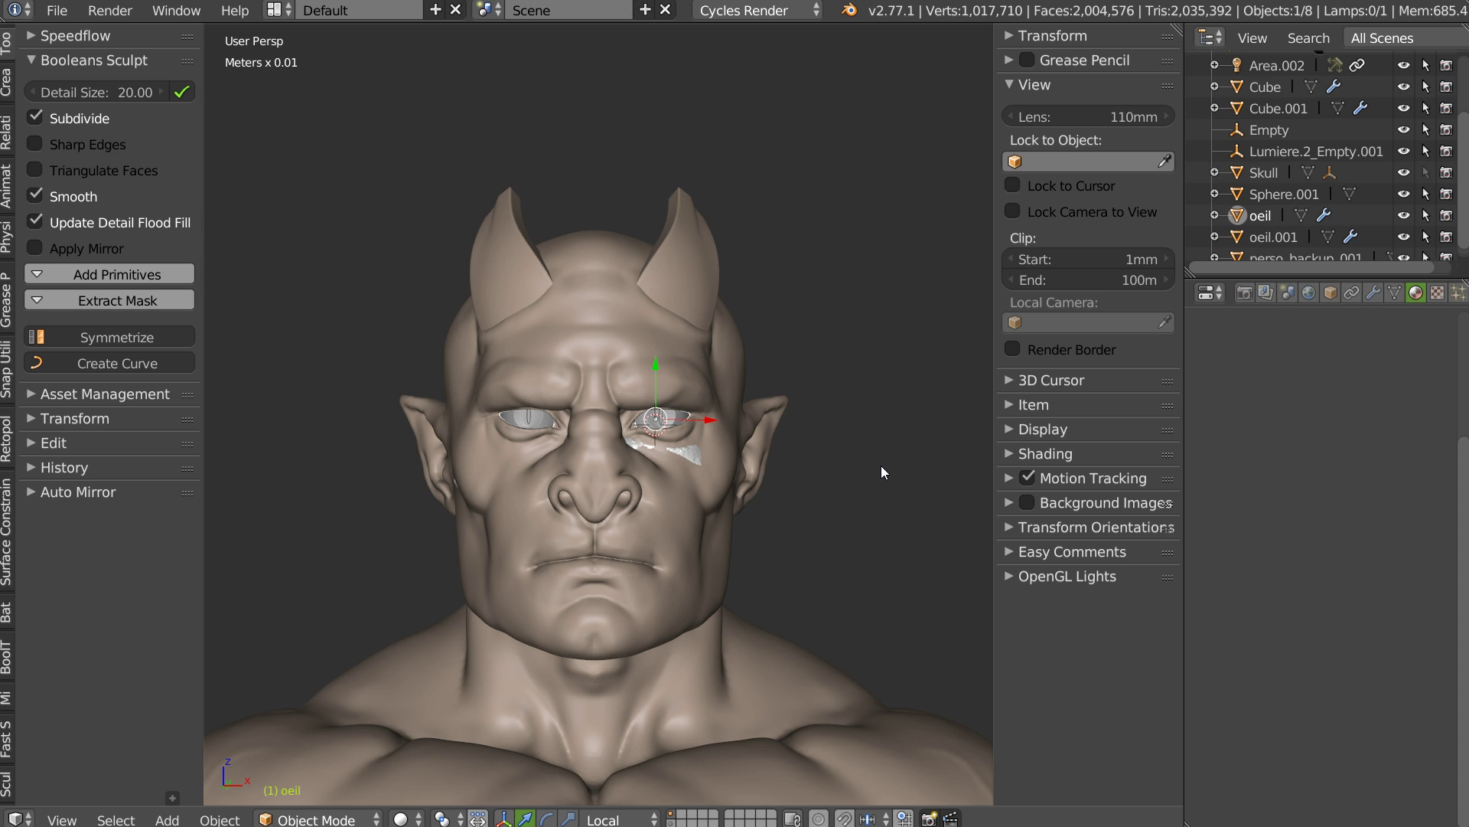
click(1405, 173)
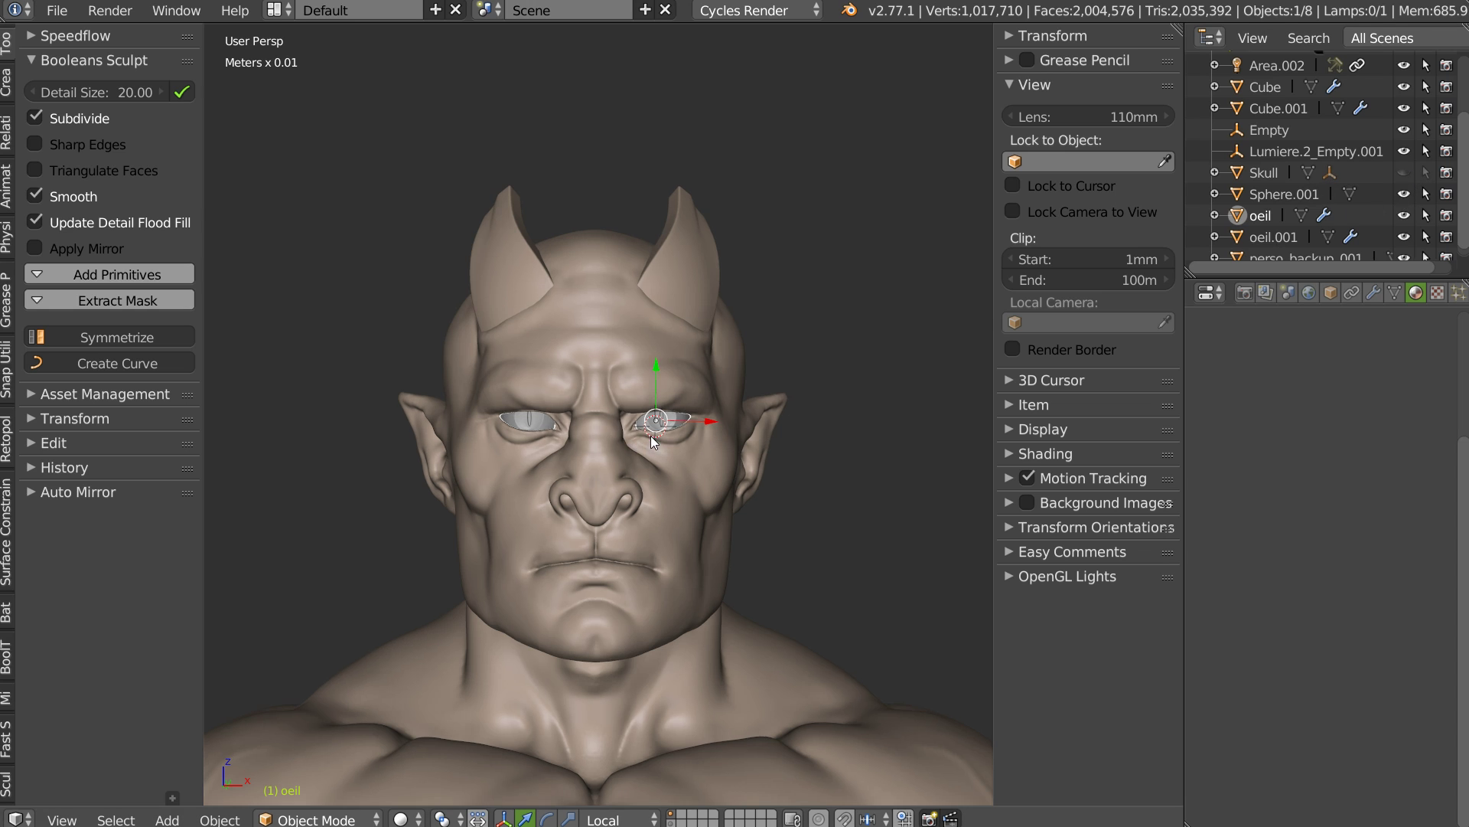
Step: Check the slit-pupil eyes up close on the face and delete the oeil object
scroll(692, 402, up, 4)
scroll(750, 375, up, 5)
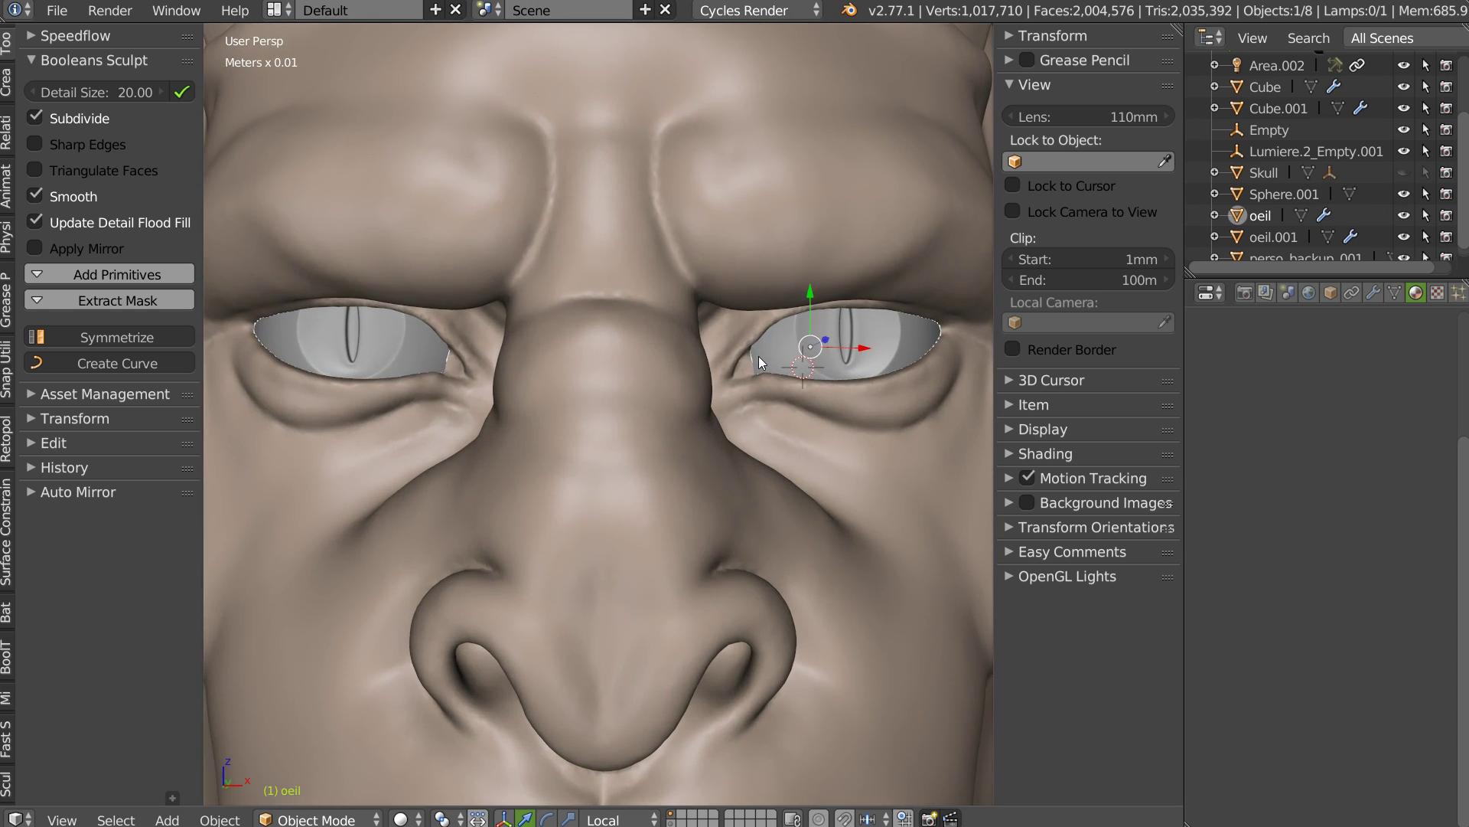
scroll(670, 425, up, 2)
scroll(664, 402, down, 8)
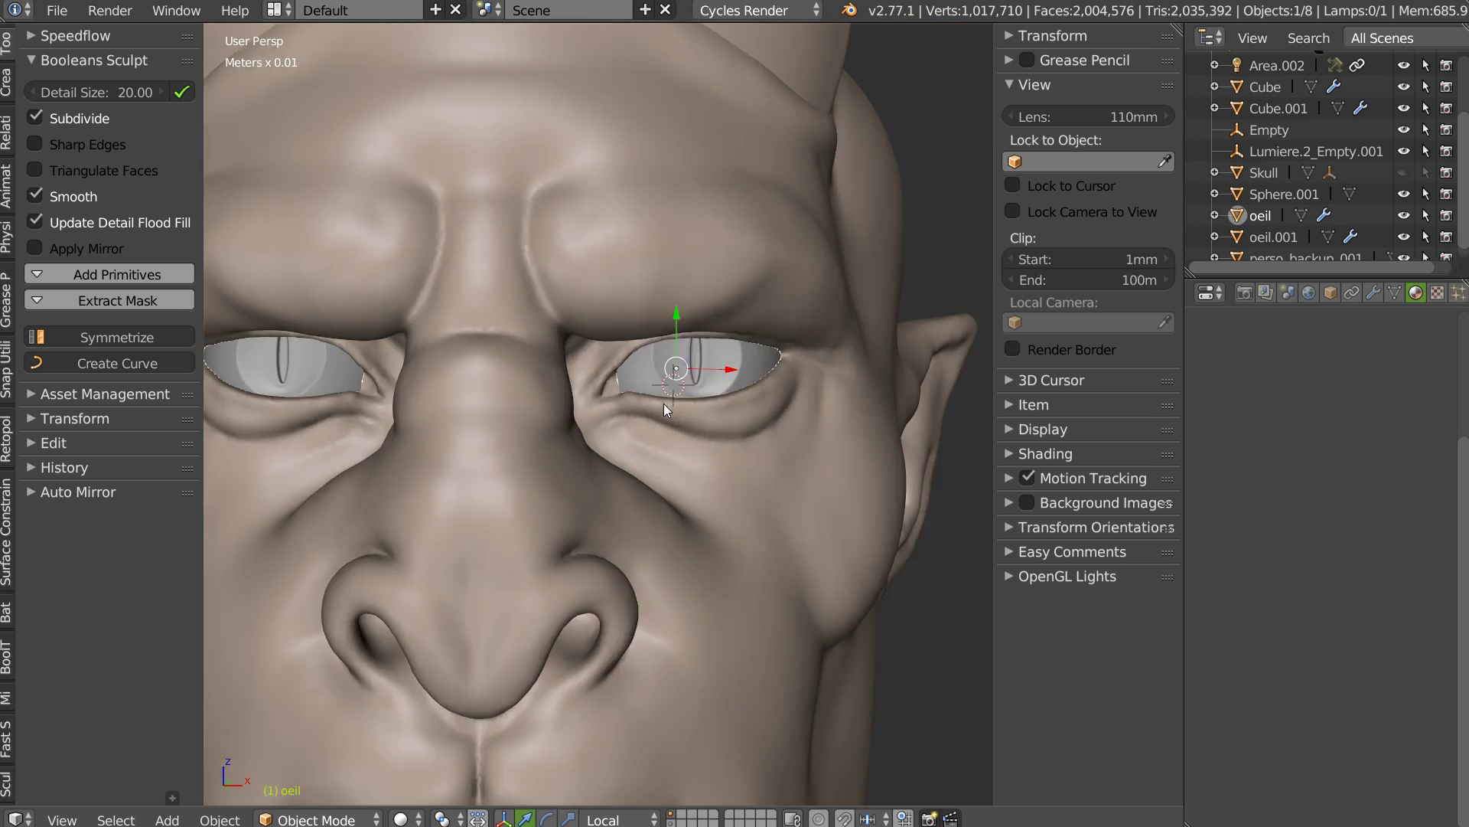
middle_drag(659, 442, 672, 431)
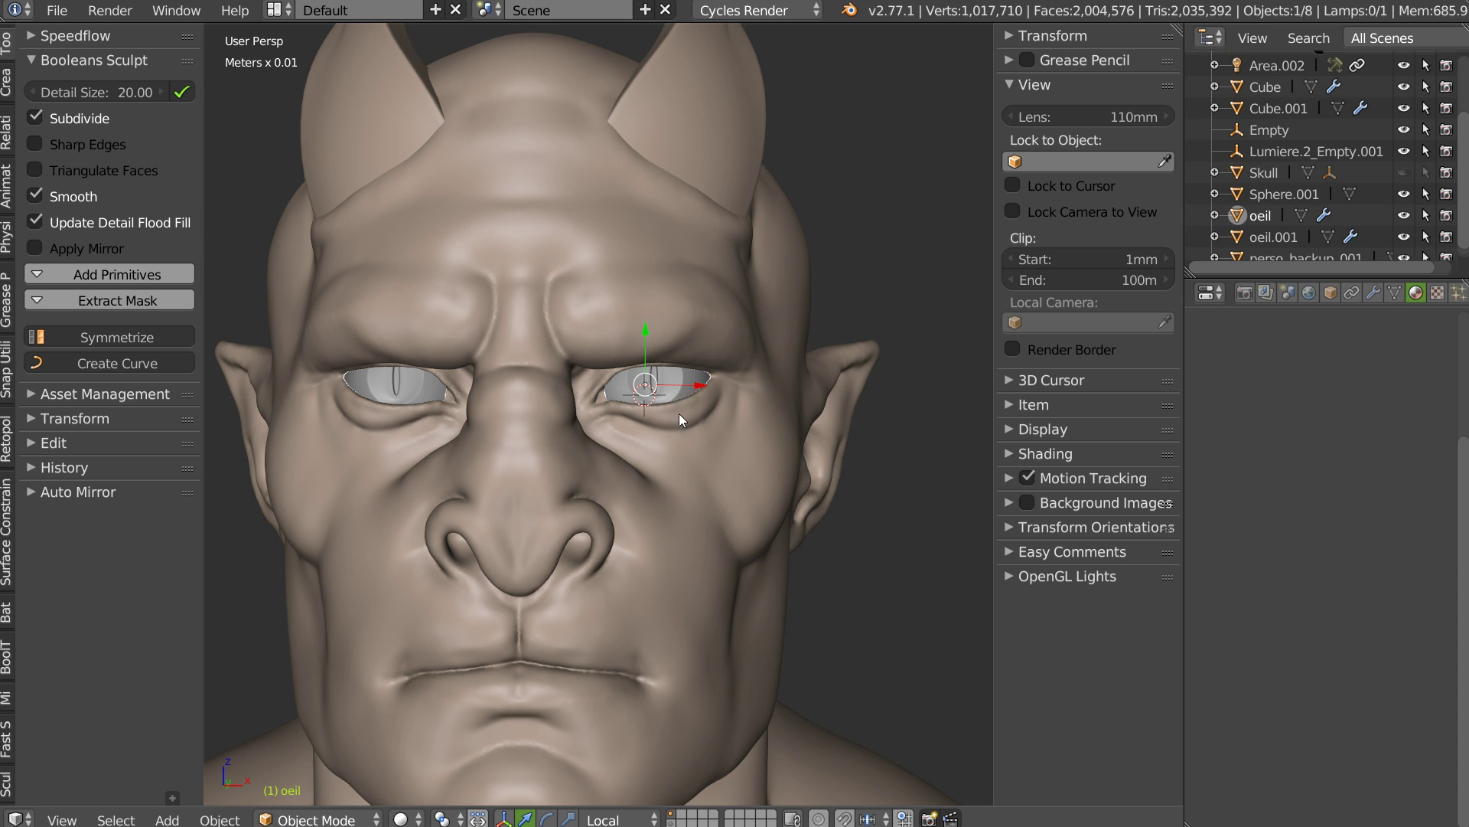
middle_drag(680, 414, 670, 406)
key(Delete)
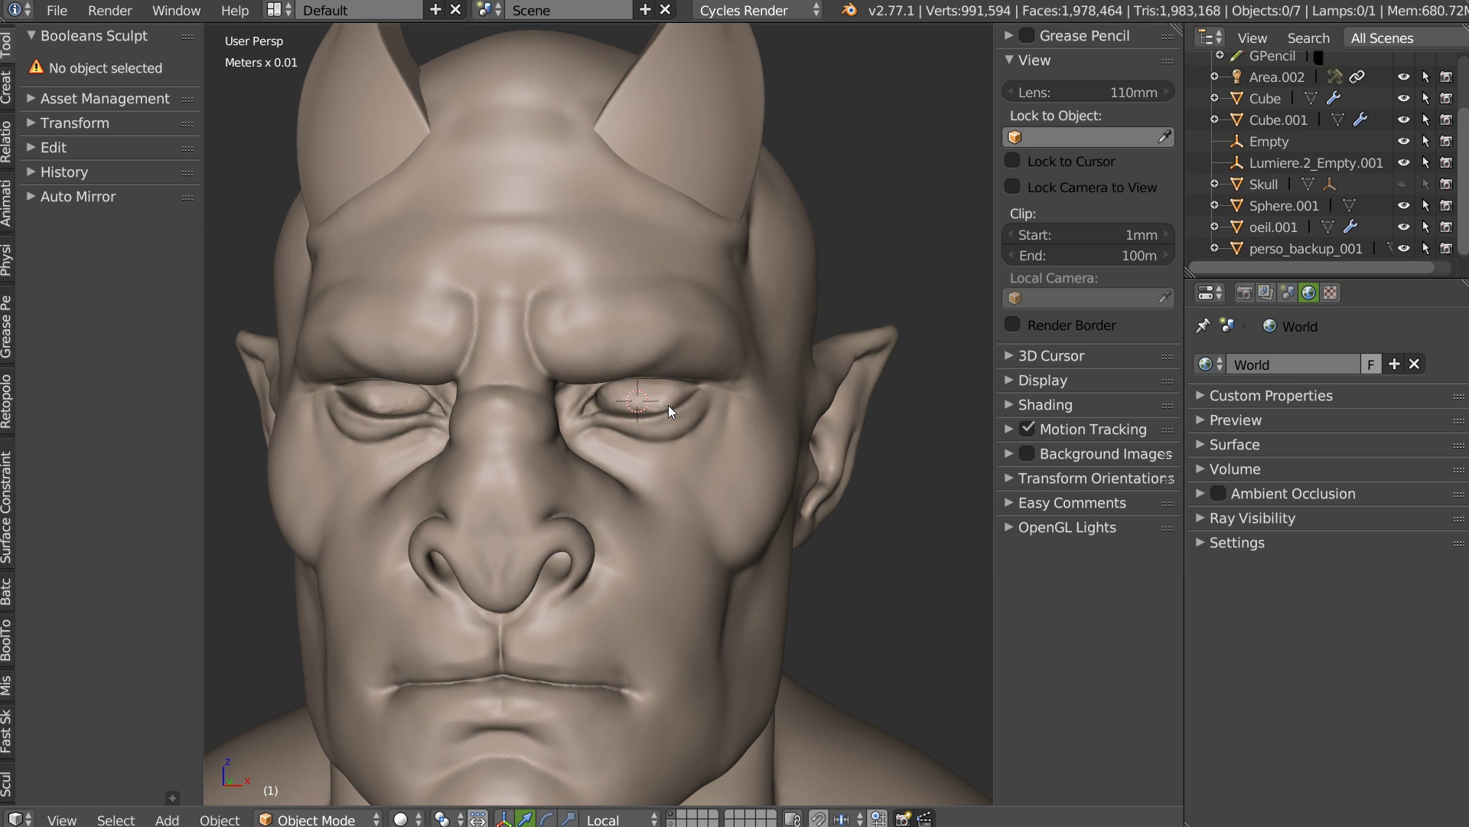
Step: Duplicate the backed-up oeil.001 eyes in place, move the copy to the working layer and hide the backup layer
click(1273, 226)
middle_drag(551, 447, 577, 421)
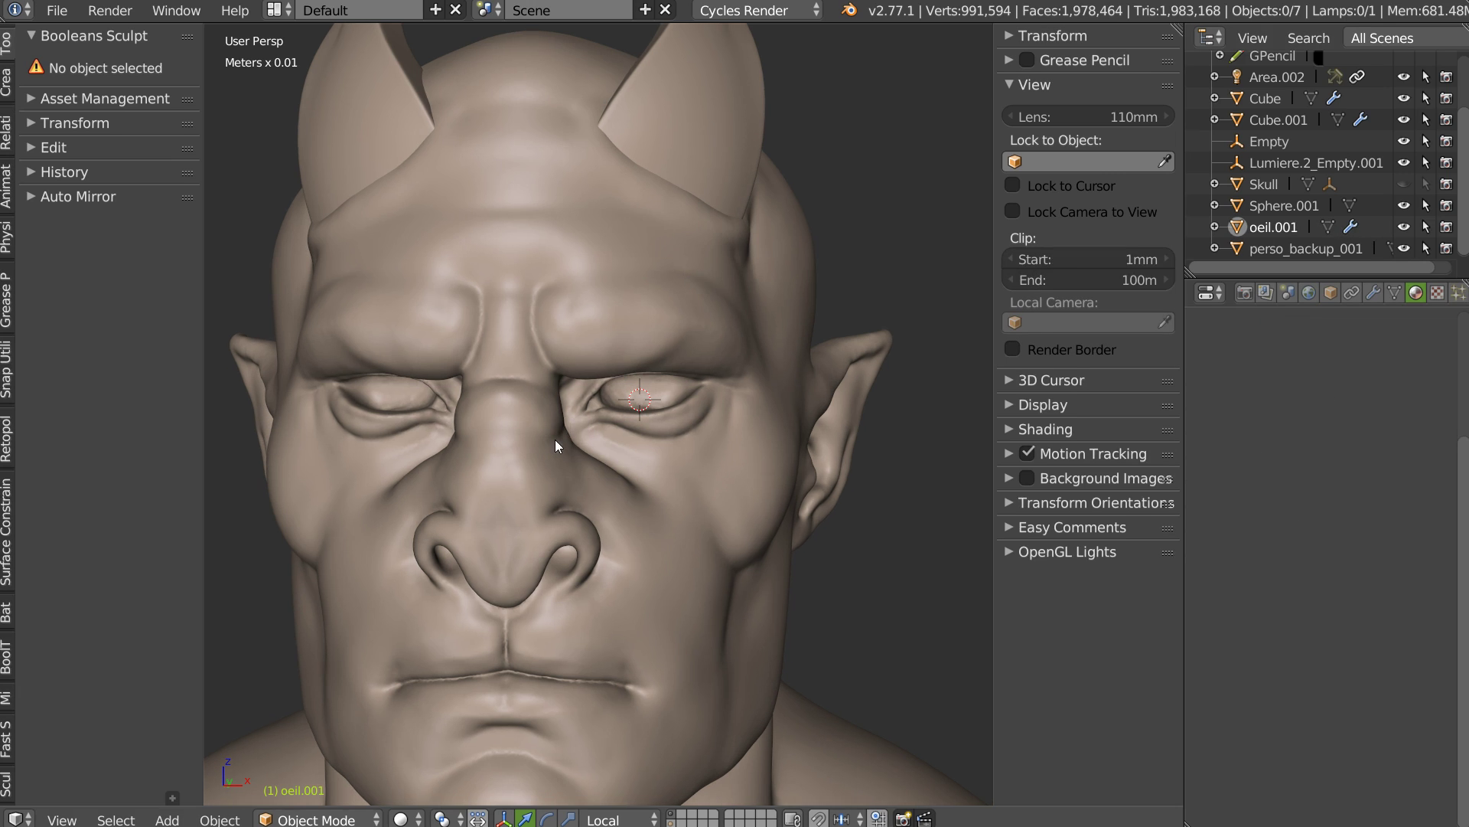
shift+click(672, 822)
key(shift+d)
key(Escape)
key(m)
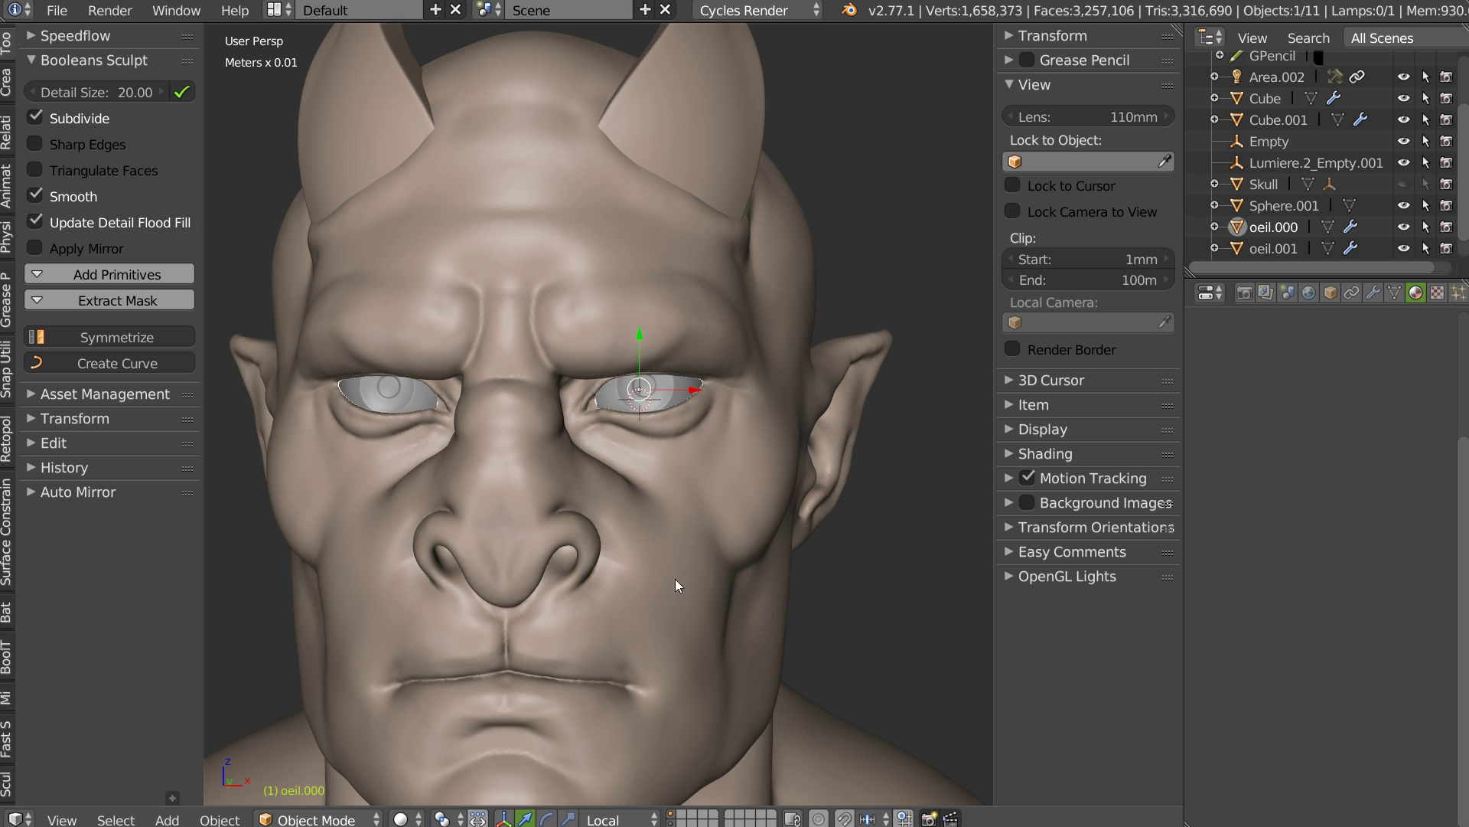
shift+click(674, 819)
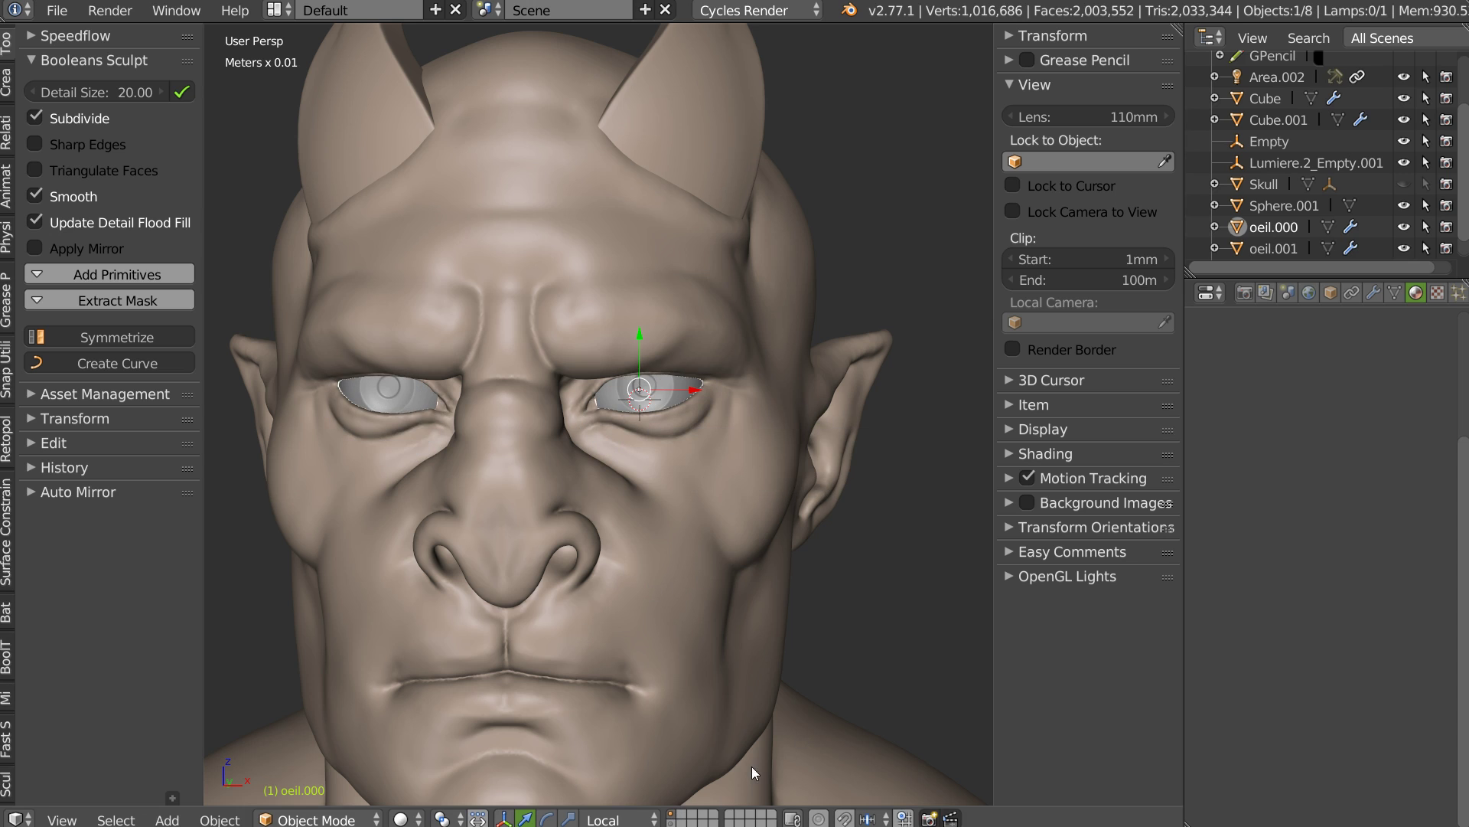
Step: Hide both side regions of the 3D view and expand the viewport to full screen on the face
scroll(666, 406, down, 2)
middle_drag(623, 402, 669, 419)
scroll(659, 419, up, 2)
key(t)
key(n)
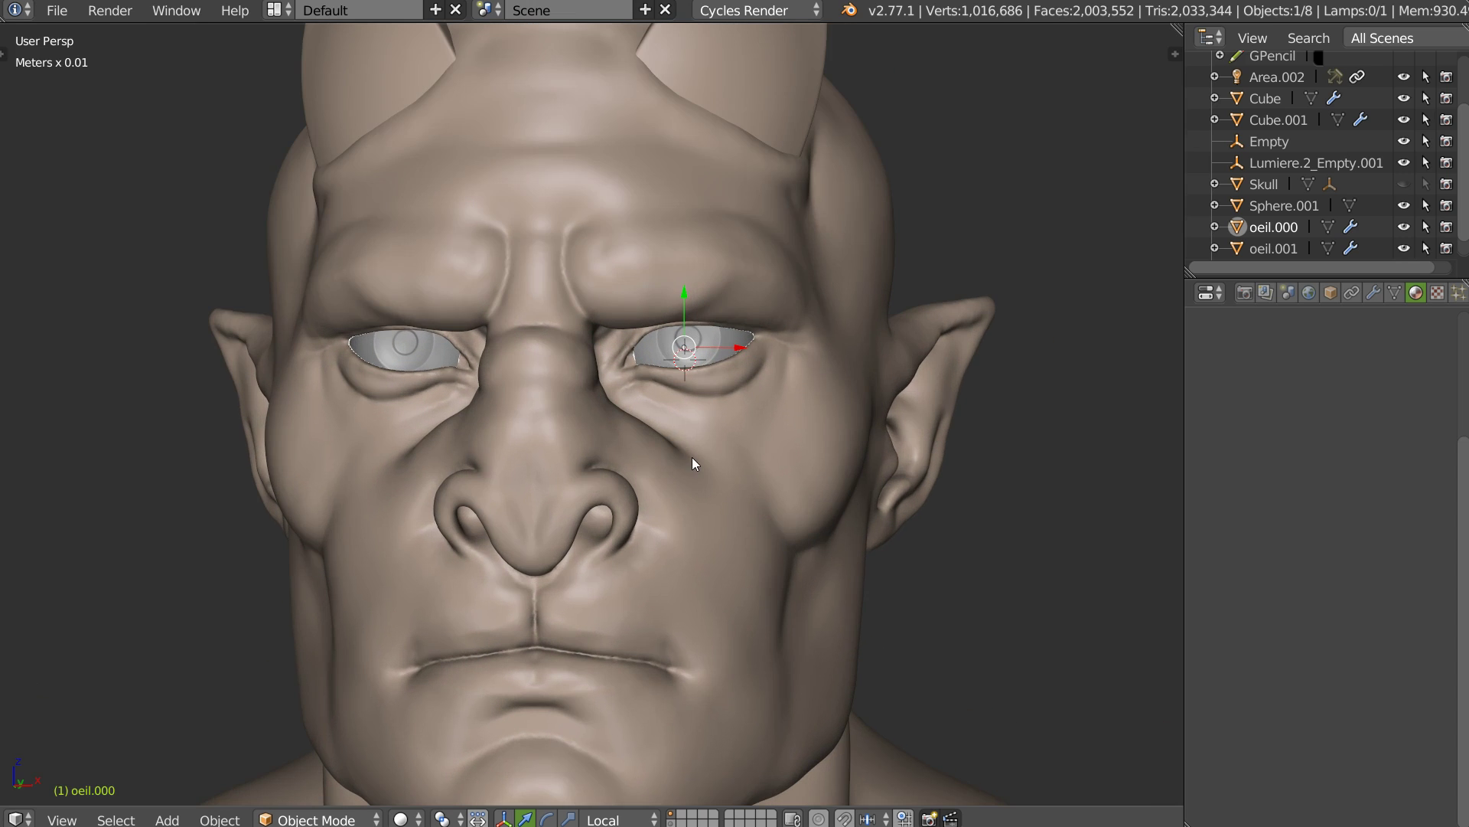
shift+middle_drag(643, 475, 671, 424)
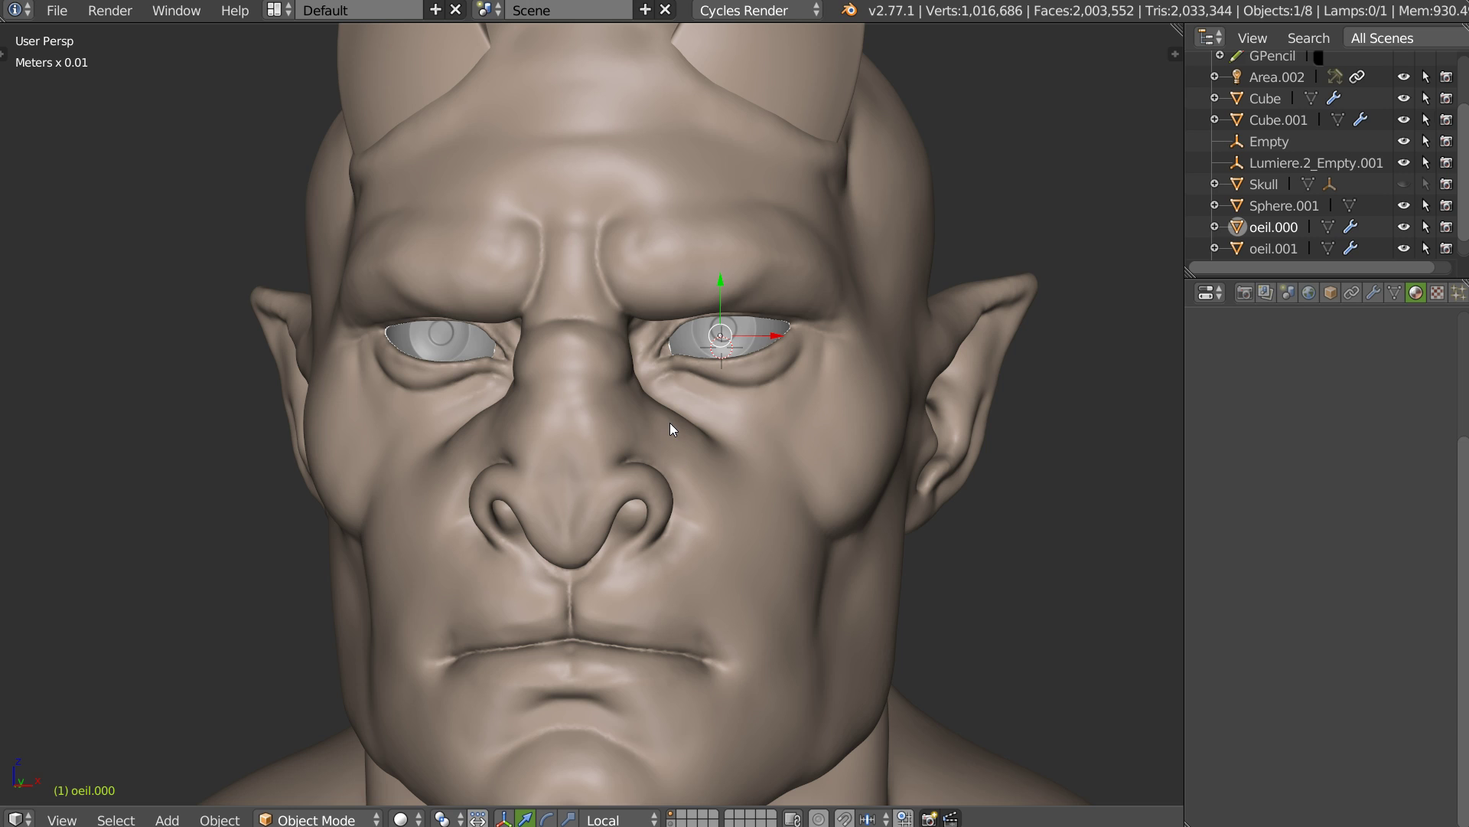
key(alt+F10)
Step: Select the character's body mesh Sphere.001 and switch it to Sculpt Mode
ctrl+middle_drag(865, 377, 877, 425)
shift+middle_drag(880, 440, 820, 360)
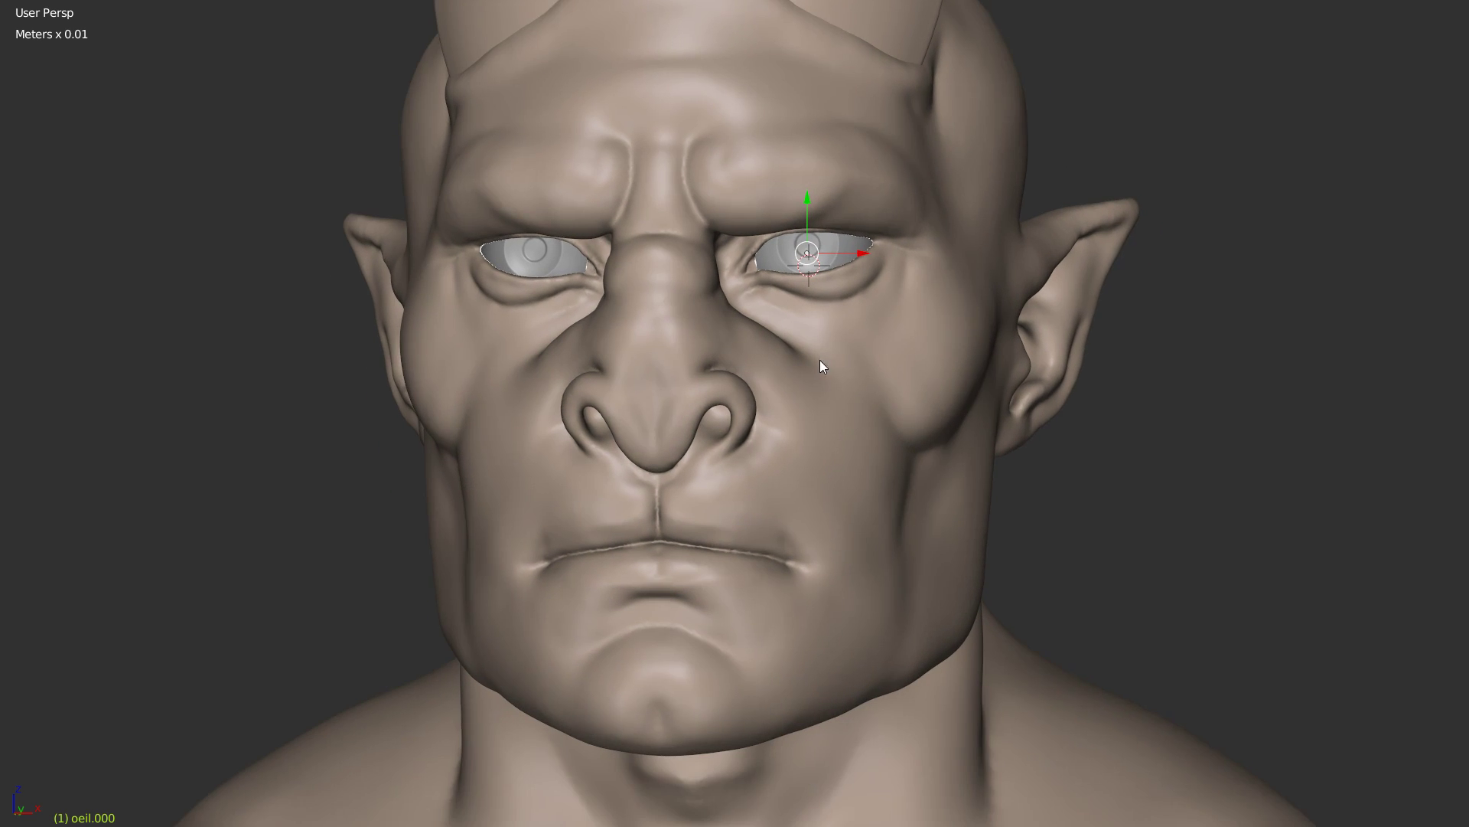
scroll(746, 430, up, 1)
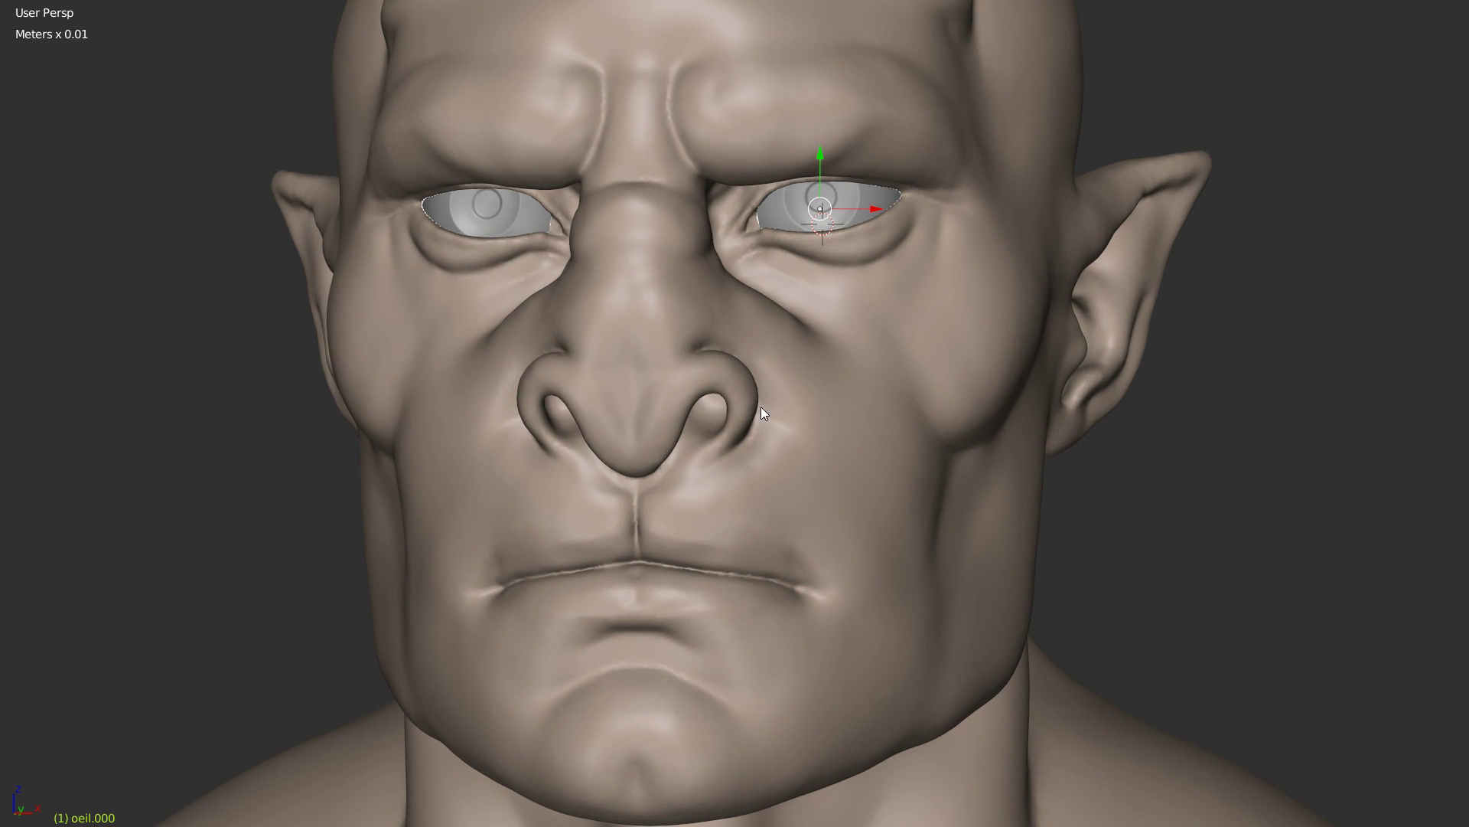
scroll(861, 341, down, 2)
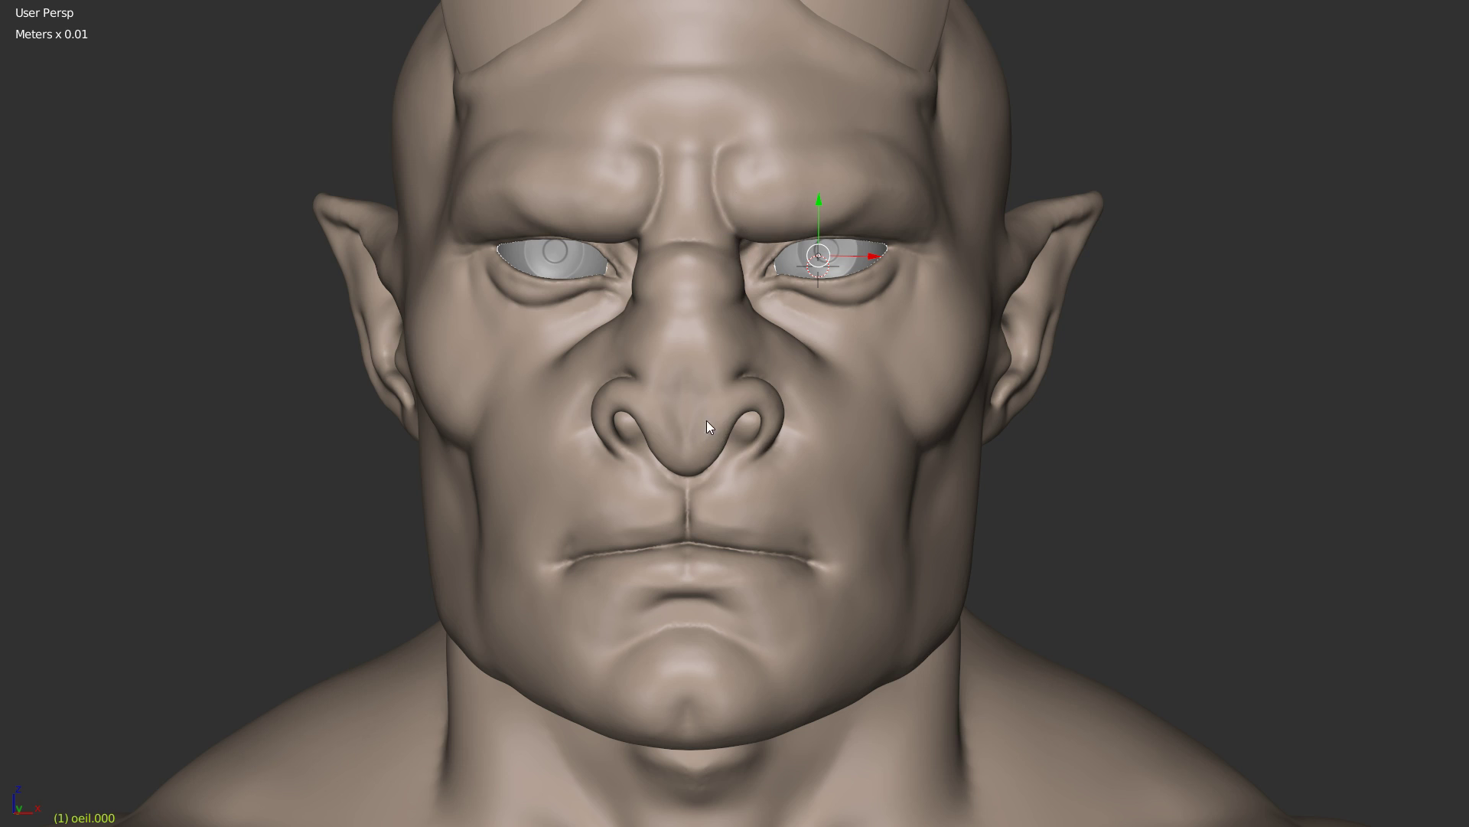
middle_drag(747, 478, 696, 507)
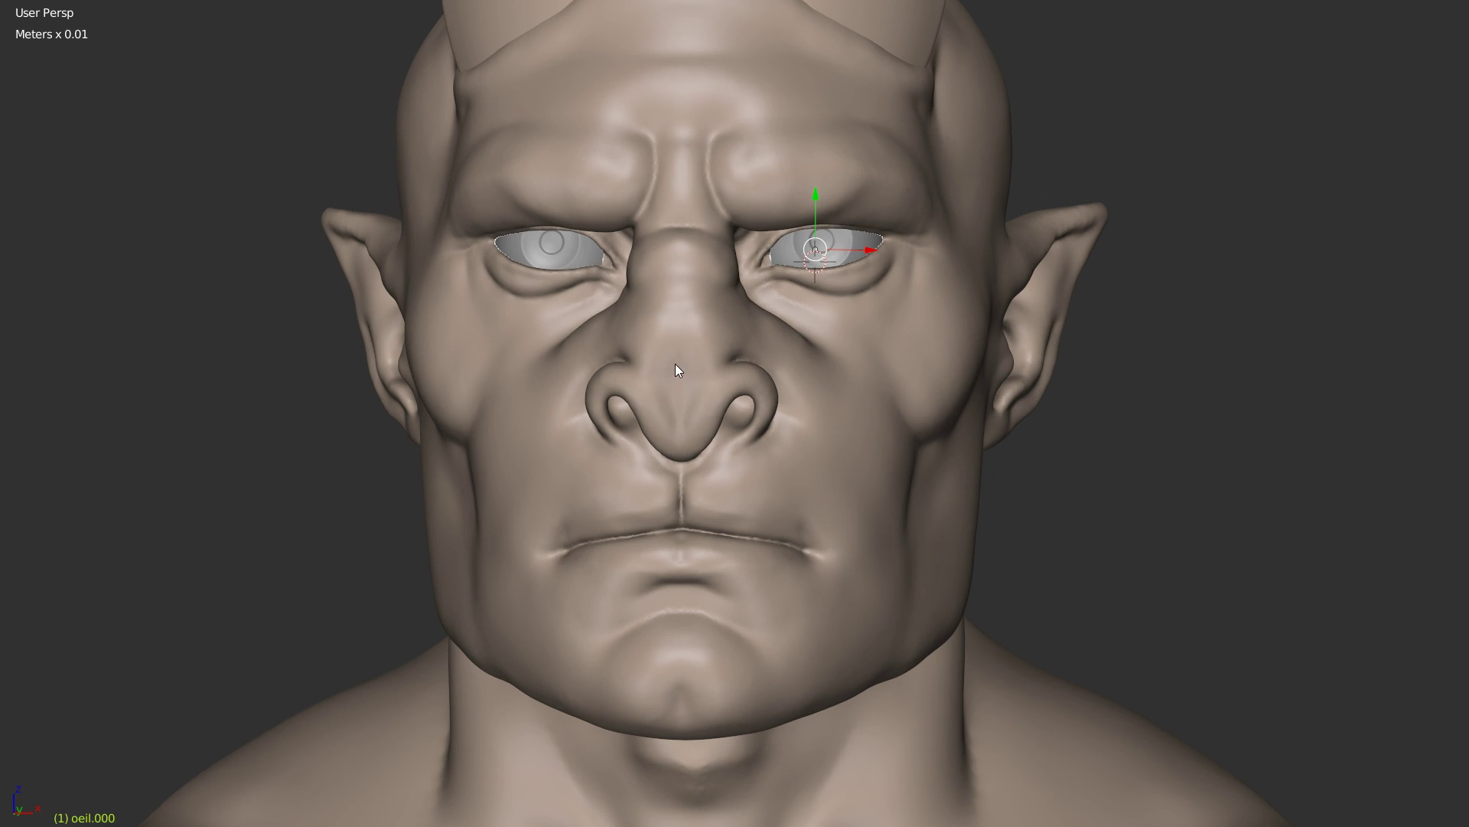
middle_drag(712, 397, 745, 388)
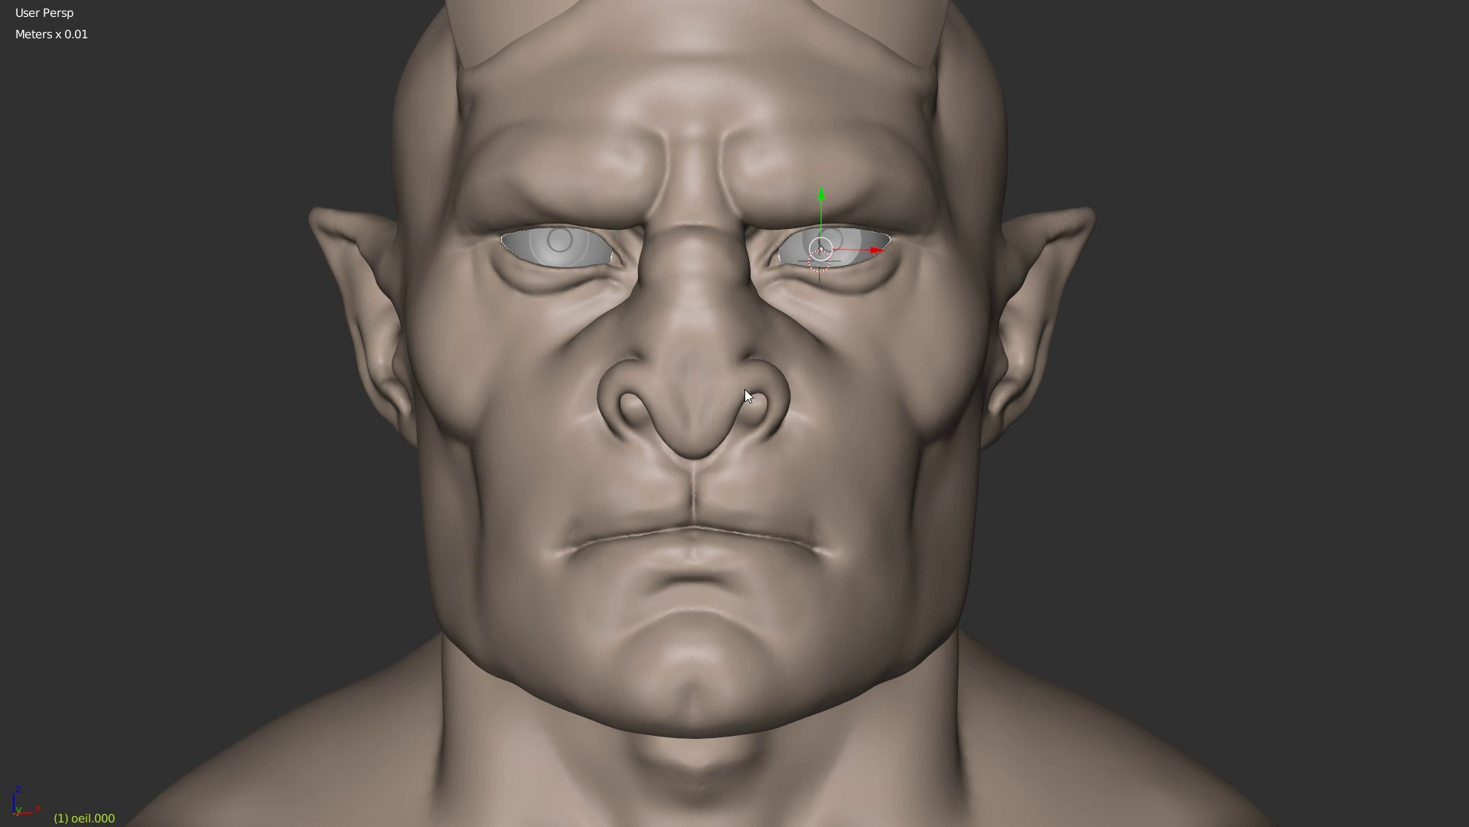
right_click(905, 458)
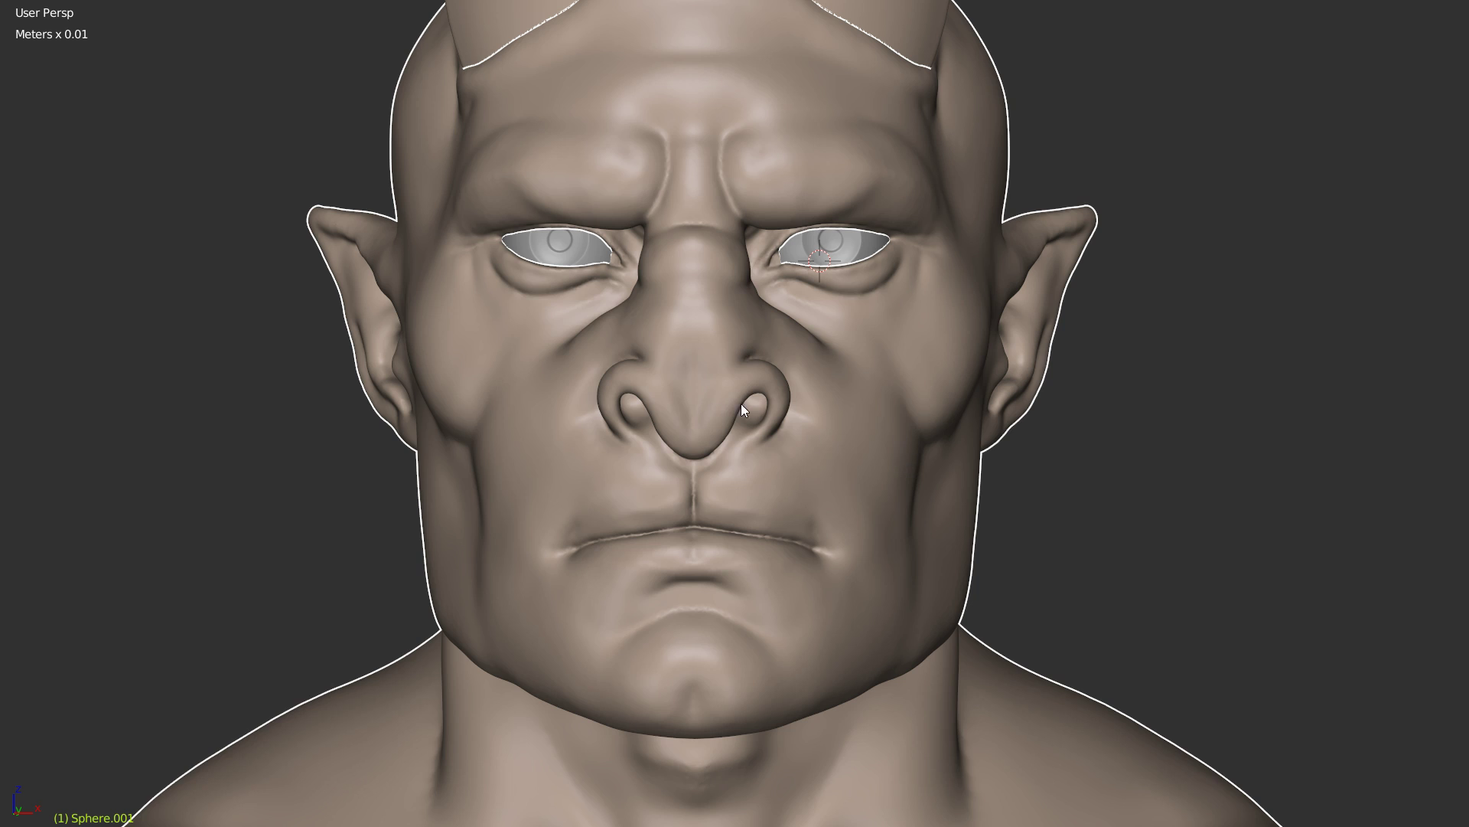
key(Tab)
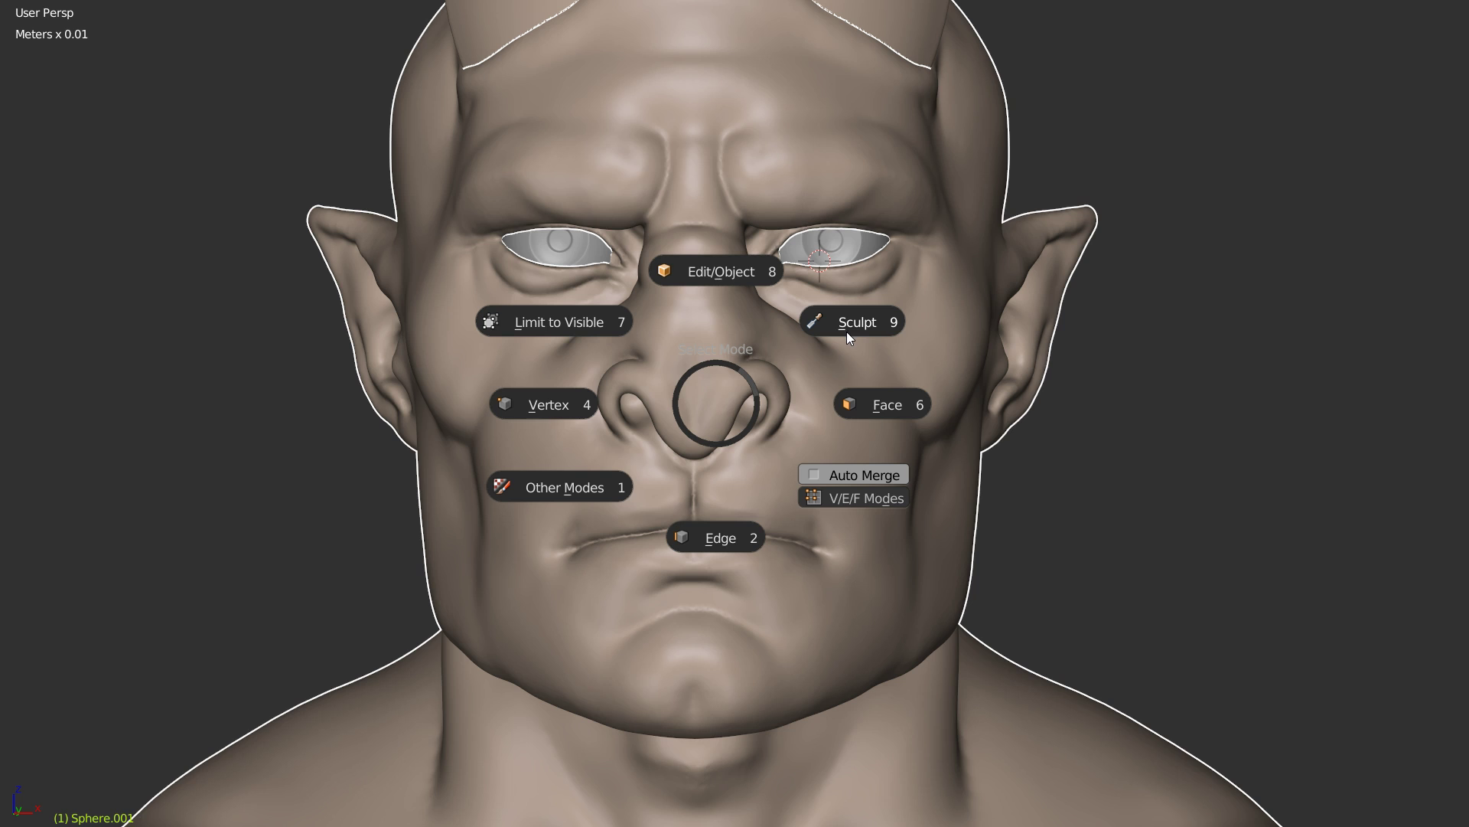
click(846, 332)
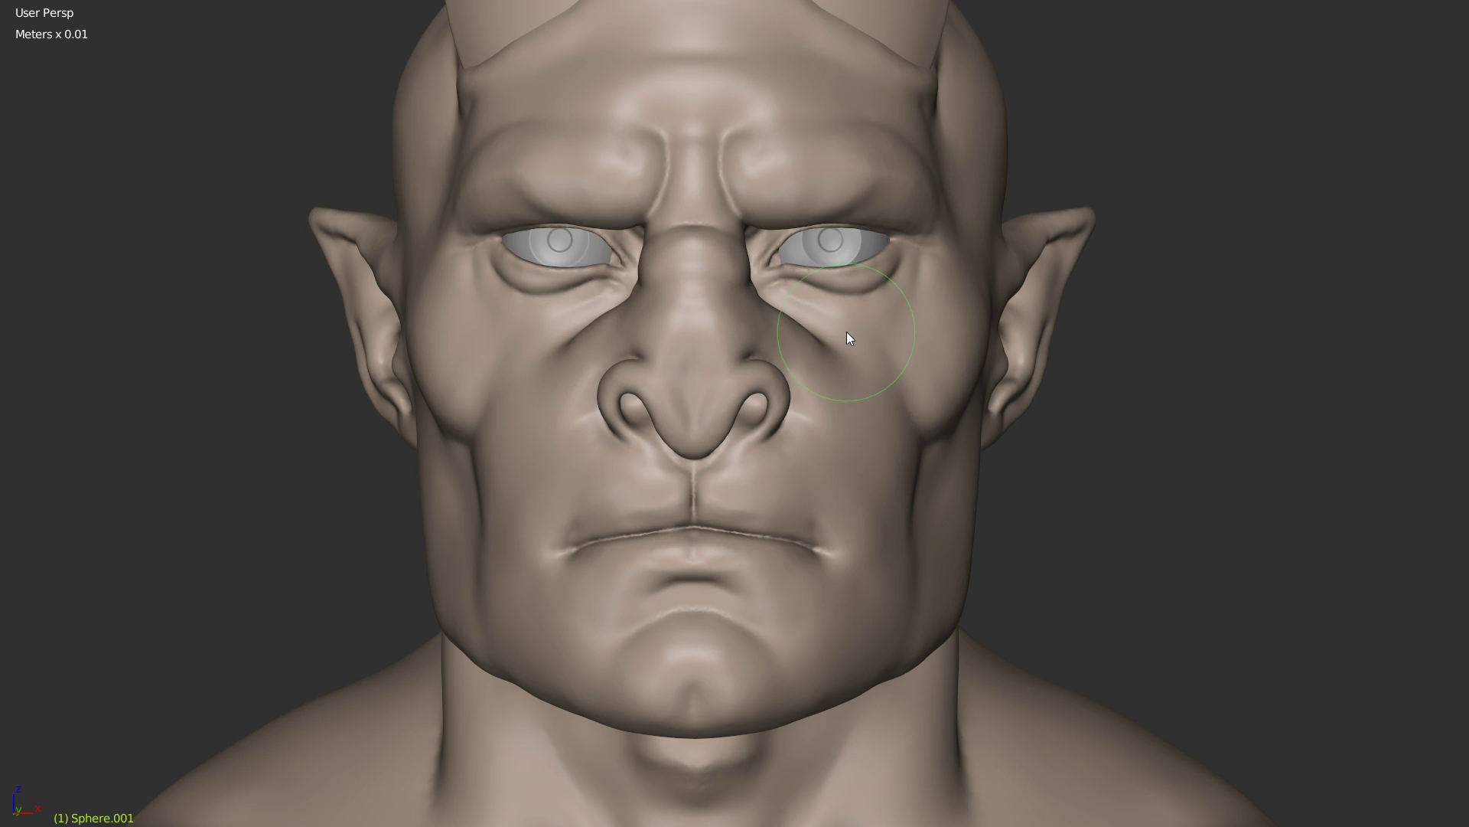
Step: Choose a sculpting brush for reshaping the face and enlarge its radius
right_click(856, 385)
right_click(738, 326)
middle_drag(727, 343, 747, 415)
key(w)
click(613, 341)
ctrl+middle_drag(670, 348, 724, 411)
key(f)
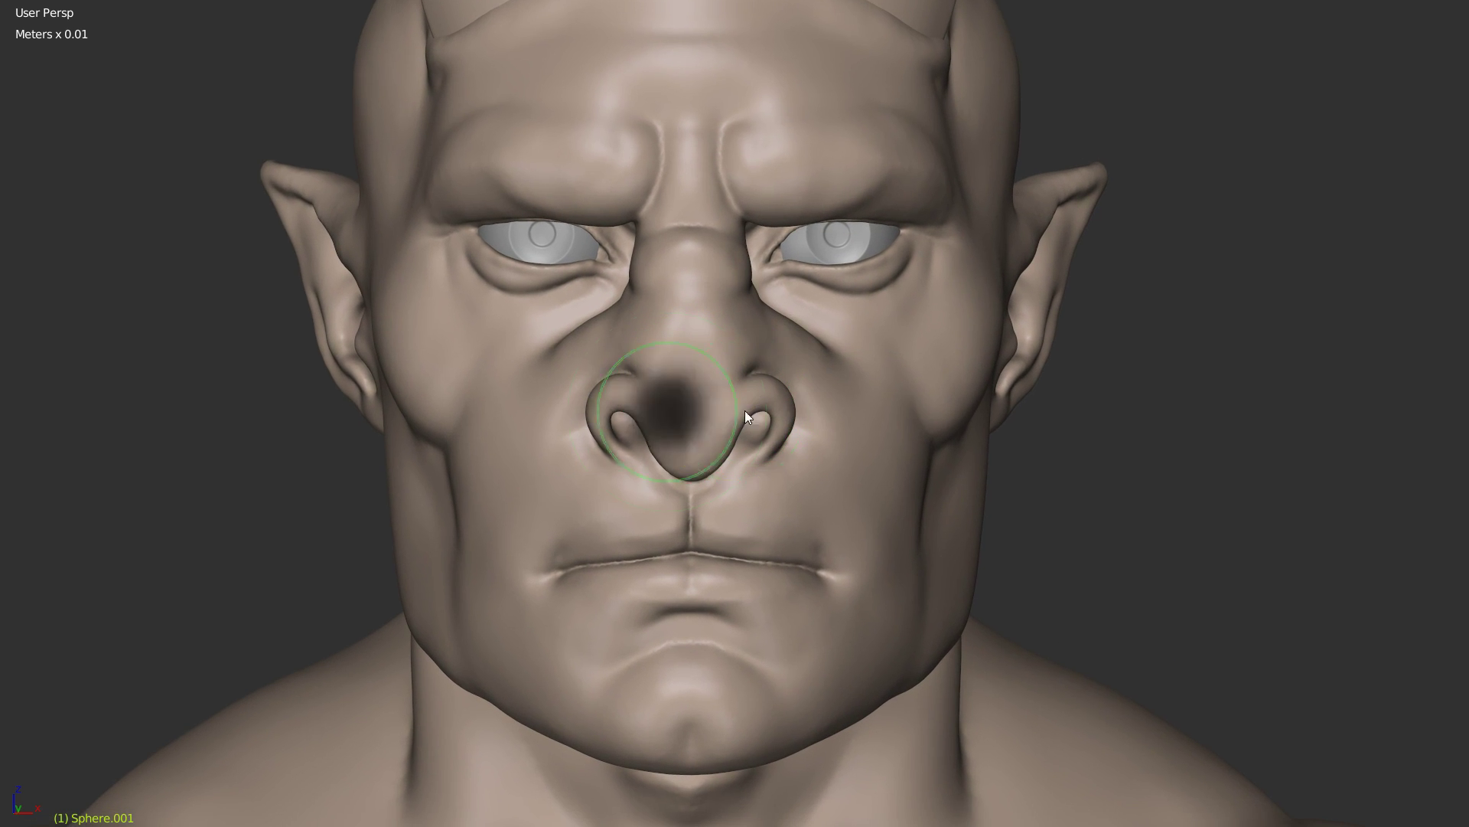
click(806, 401)
Step: Reshape the outer part of the brow ridge above the eyes with the large brush
mouse_move(745, 304)
ctrl+middle_down()
mouse_move(758, 230)
mouse_move(748, 282)
ctrl+middle_up()
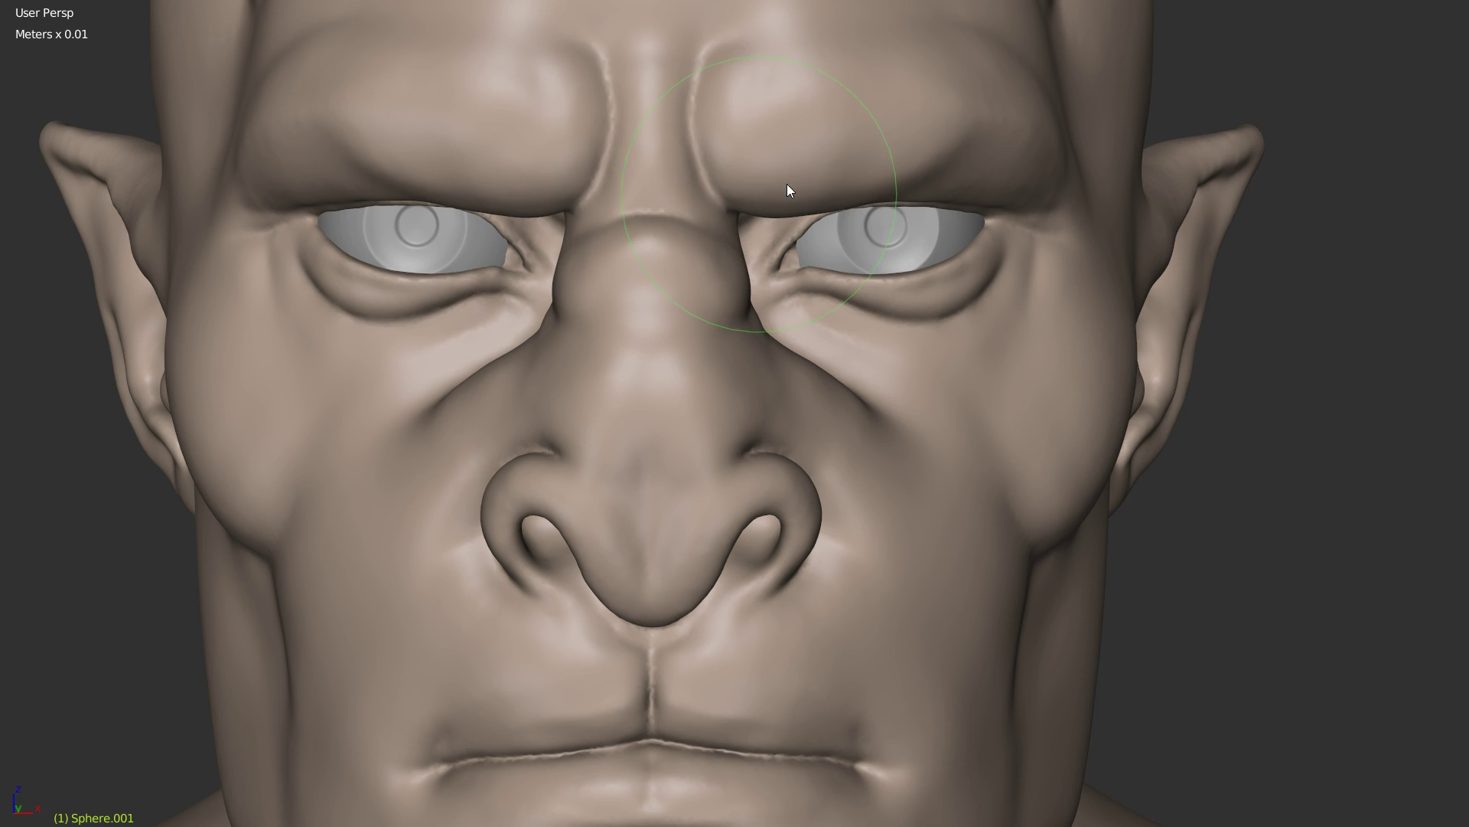
middle_drag(788, 209, 769, 188)
mouse_move(745, 137)
middle_down()
mouse_move(830, 183)
mouse_move(806, 187)
middle_up()
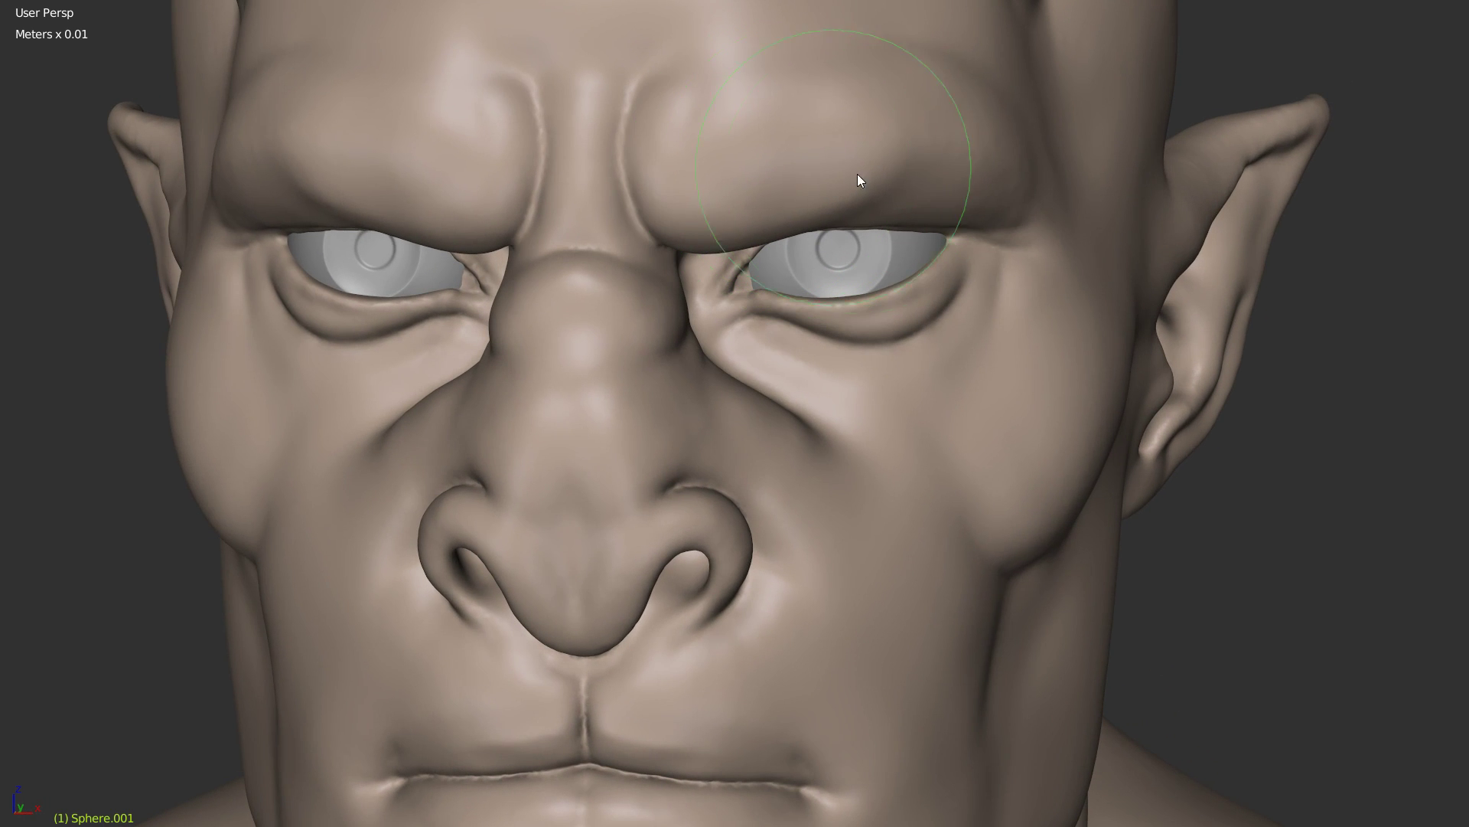
mouse_move(851, 179)
middle_down()
mouse_move(834, 98)
mouse_move(853, 279)
mouse_move(816, 168)
mouse_move(837, 218)
mouse_move(729, 287)
mouse_move(710, 251)
middle_up()
scroll(728, 286, down, 2)
scroll(716, 281, up, 2)
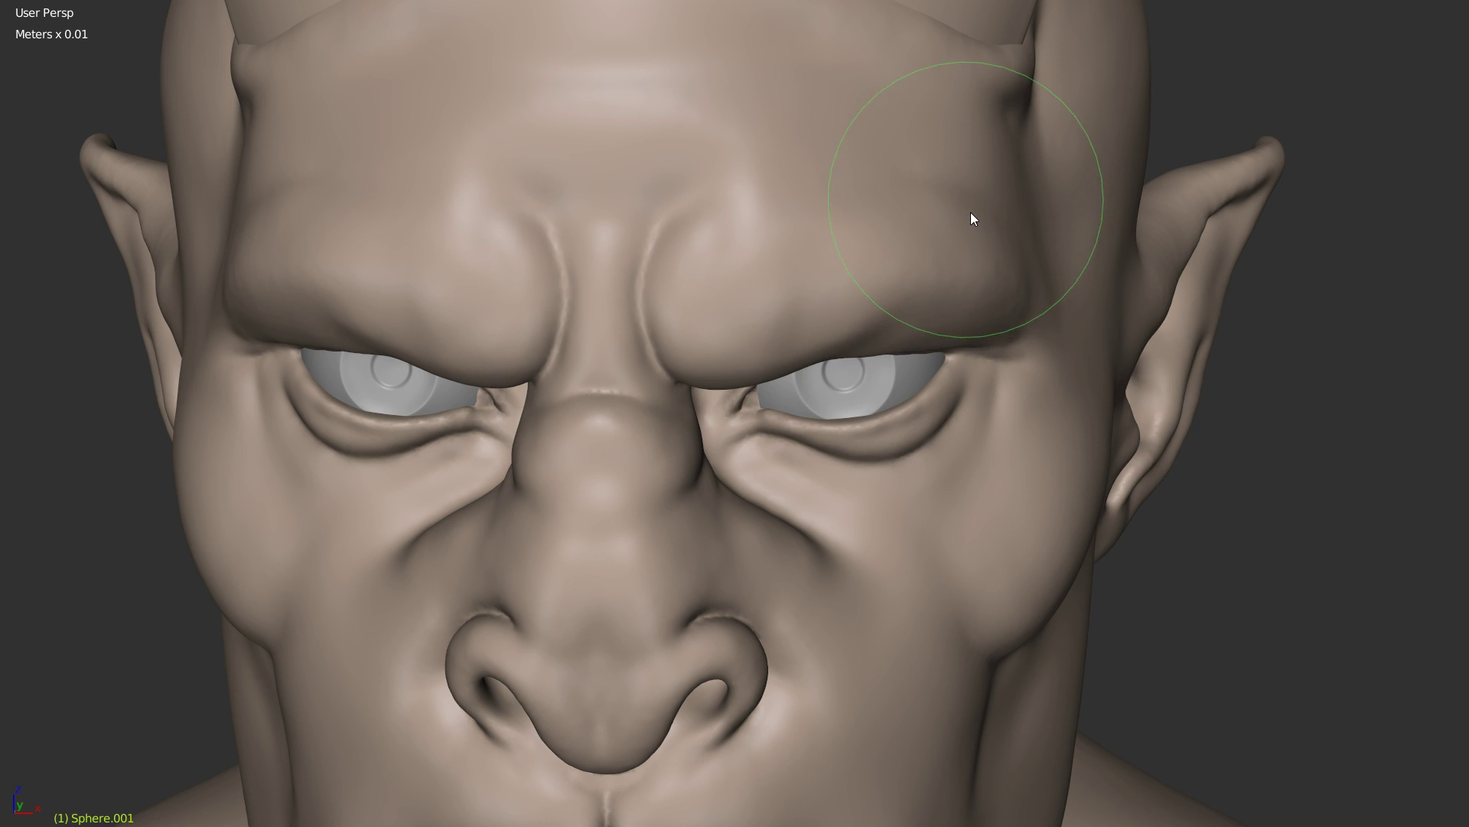
mouse_move(949, 217)
mouse_down()
mouse_move(949, 201)
mouse_move(985, 196)
mouse_move(954, 195)
mouse_up()
scroll(834, 277, down, 5)
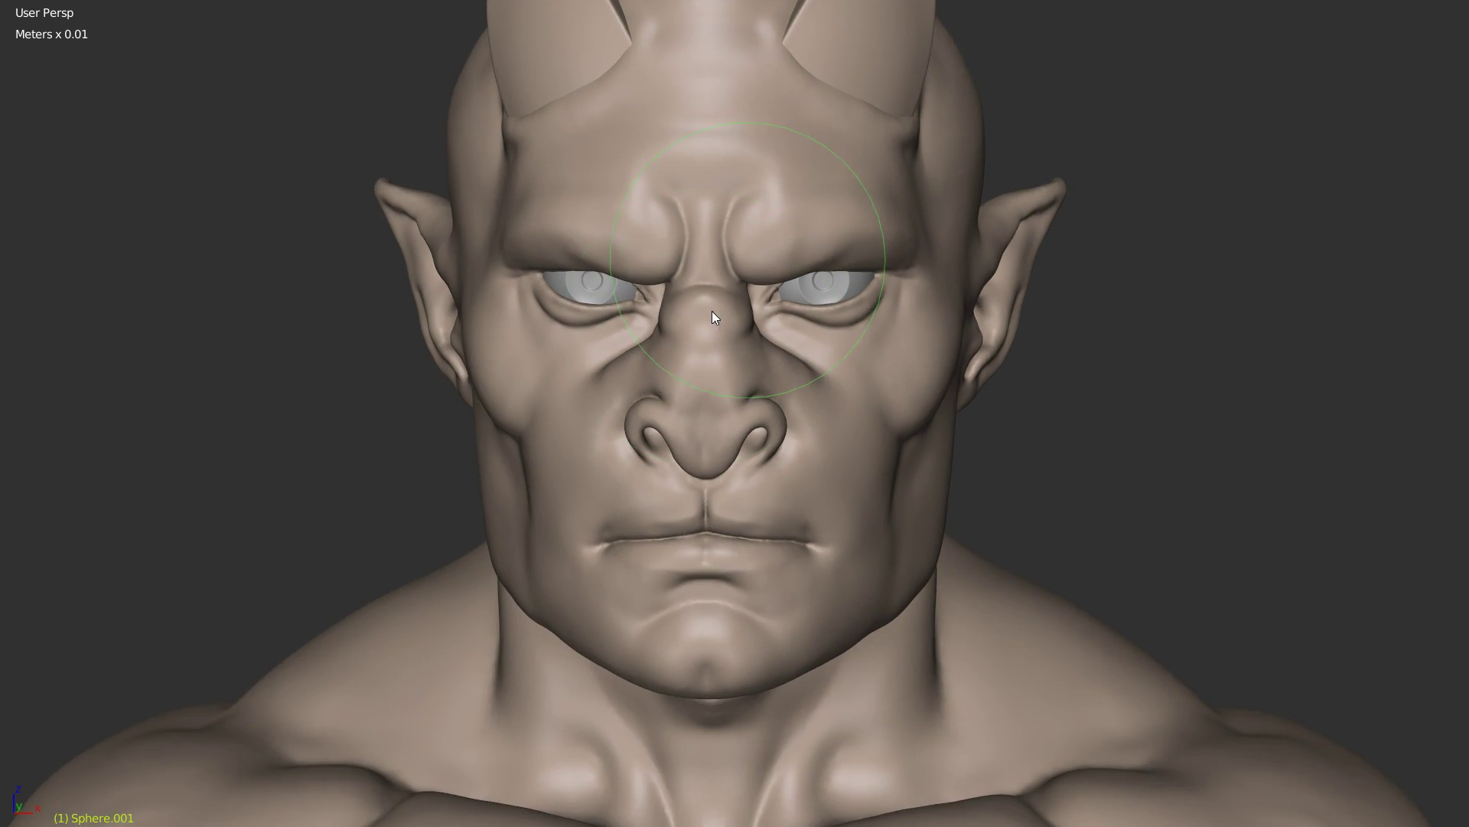
Step: Sculpt the bridge of the nose and its sides below the inner eye corners
scroll(712, 311, up, 5)
mouse_move(741, 112)
mouse_down()
mouse_move(762, 118)
mouse_move(775, 182)
mouse_up()
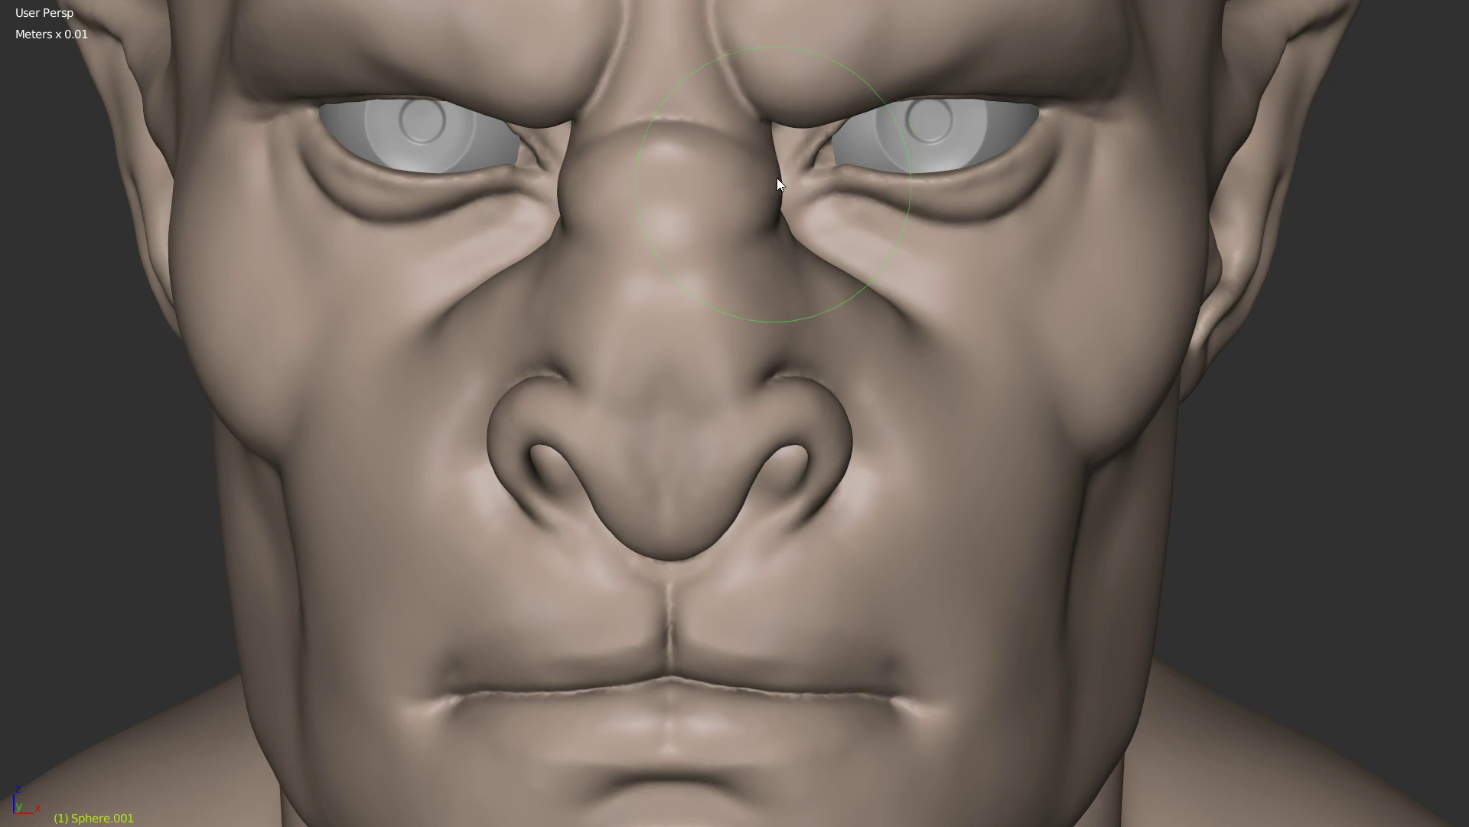
scroll(777, 184, down, 5)
drag(707, 438, 775, 443)
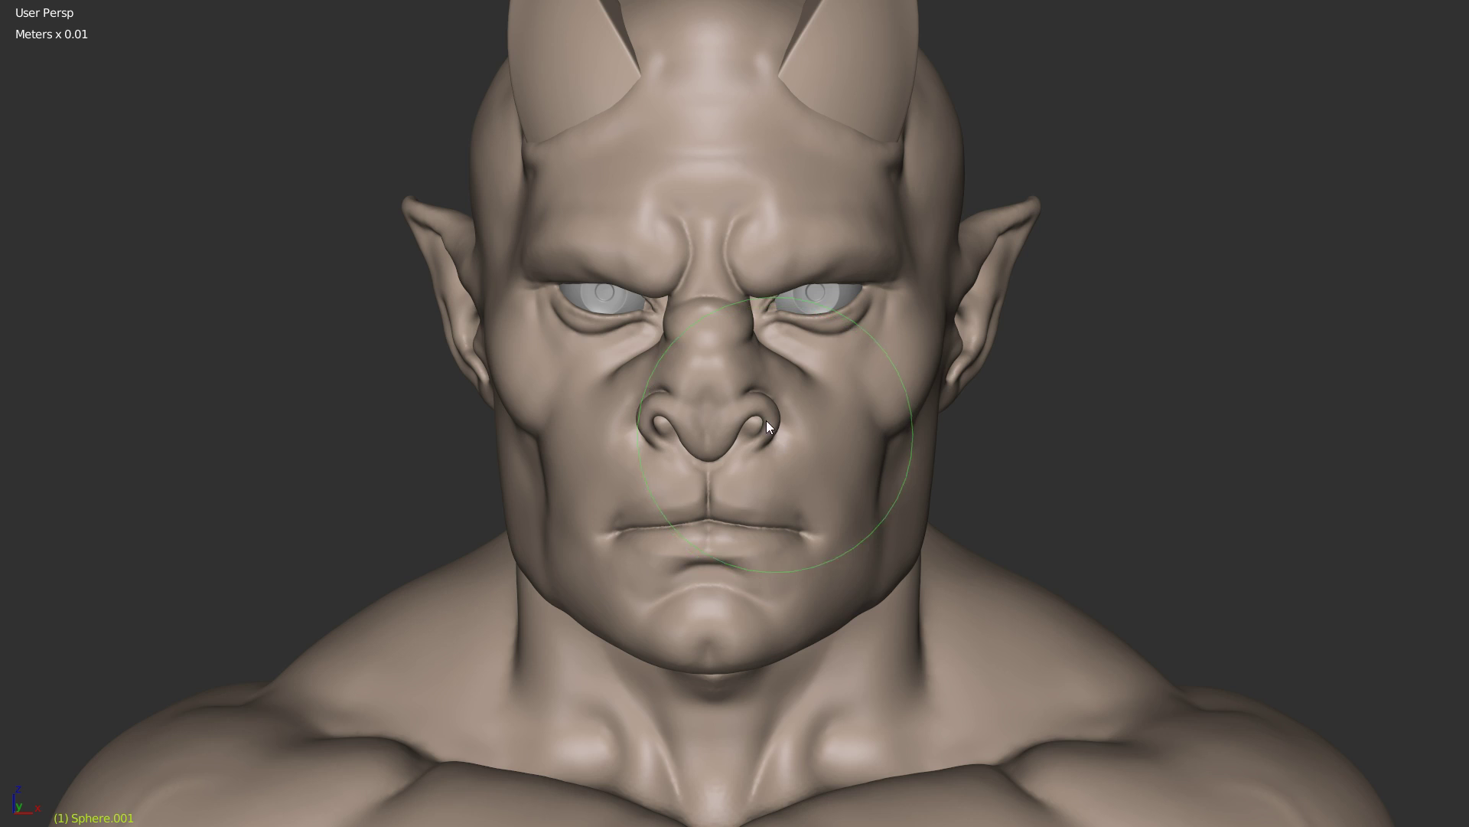
scroll(760, 320, up, 4)
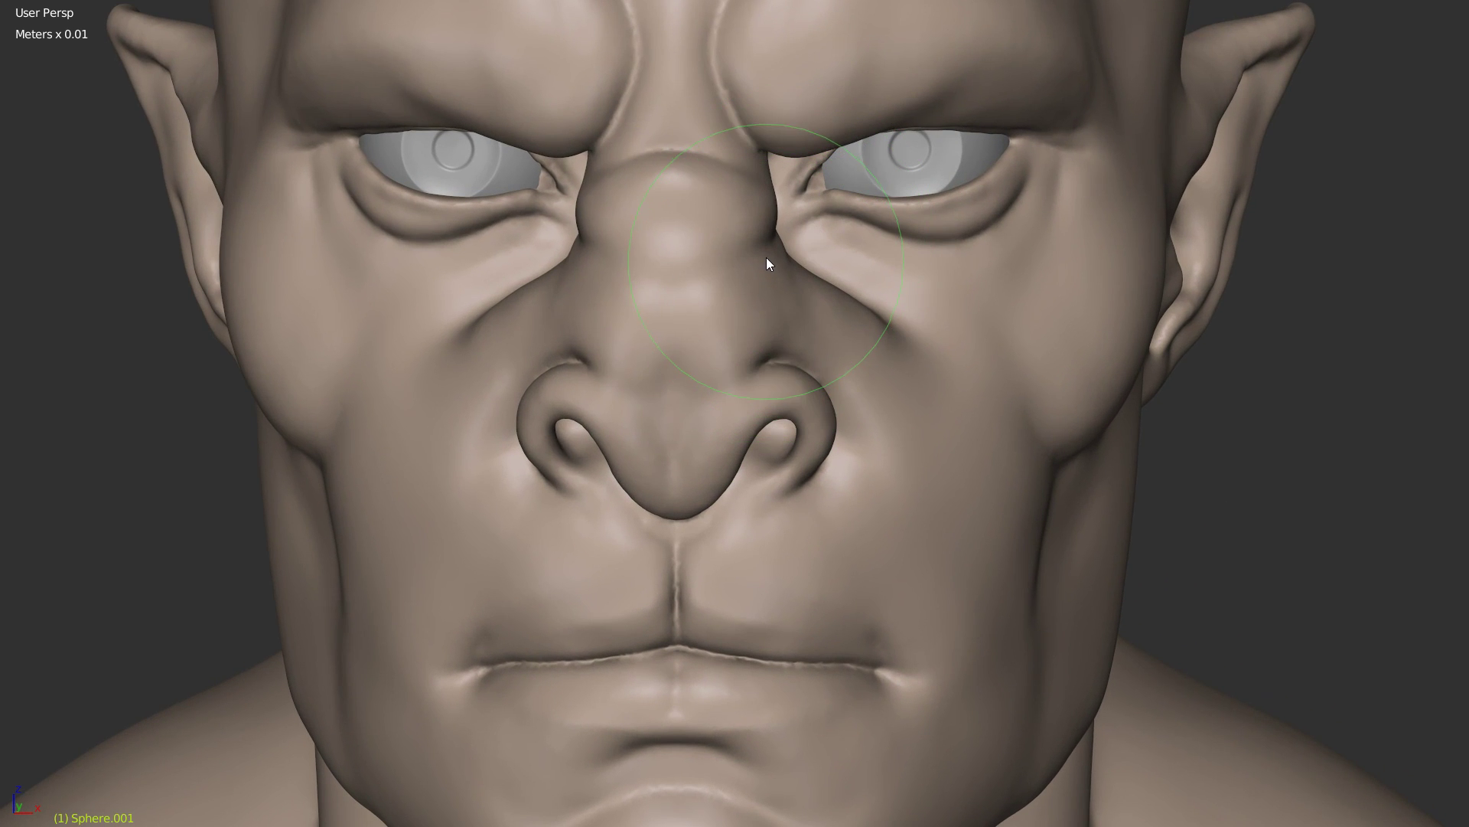
drag(787, 250, 814, 264)
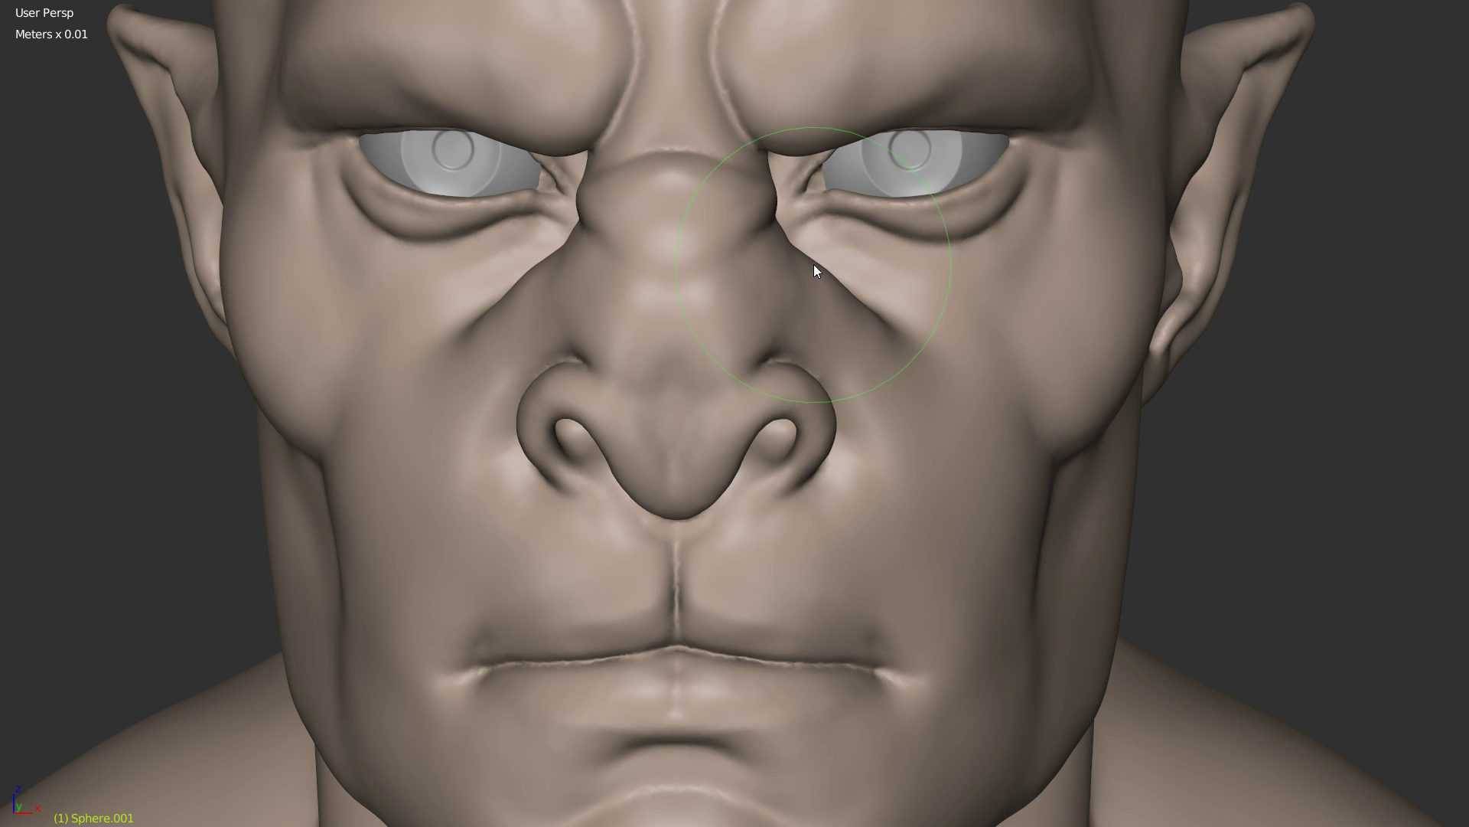
drag(853, 315, 865, 303)
Step: Reshape the folds between the nose and the cheeks with broad brush strokes
ctrl+middle_drag(826, 295, 925, 241)
mouse_move(922, 250)
mouse_down()
mouse_move(895, 209)
mouse_move(987, 322)
mouse_move(1002, 313)
mouse_up()
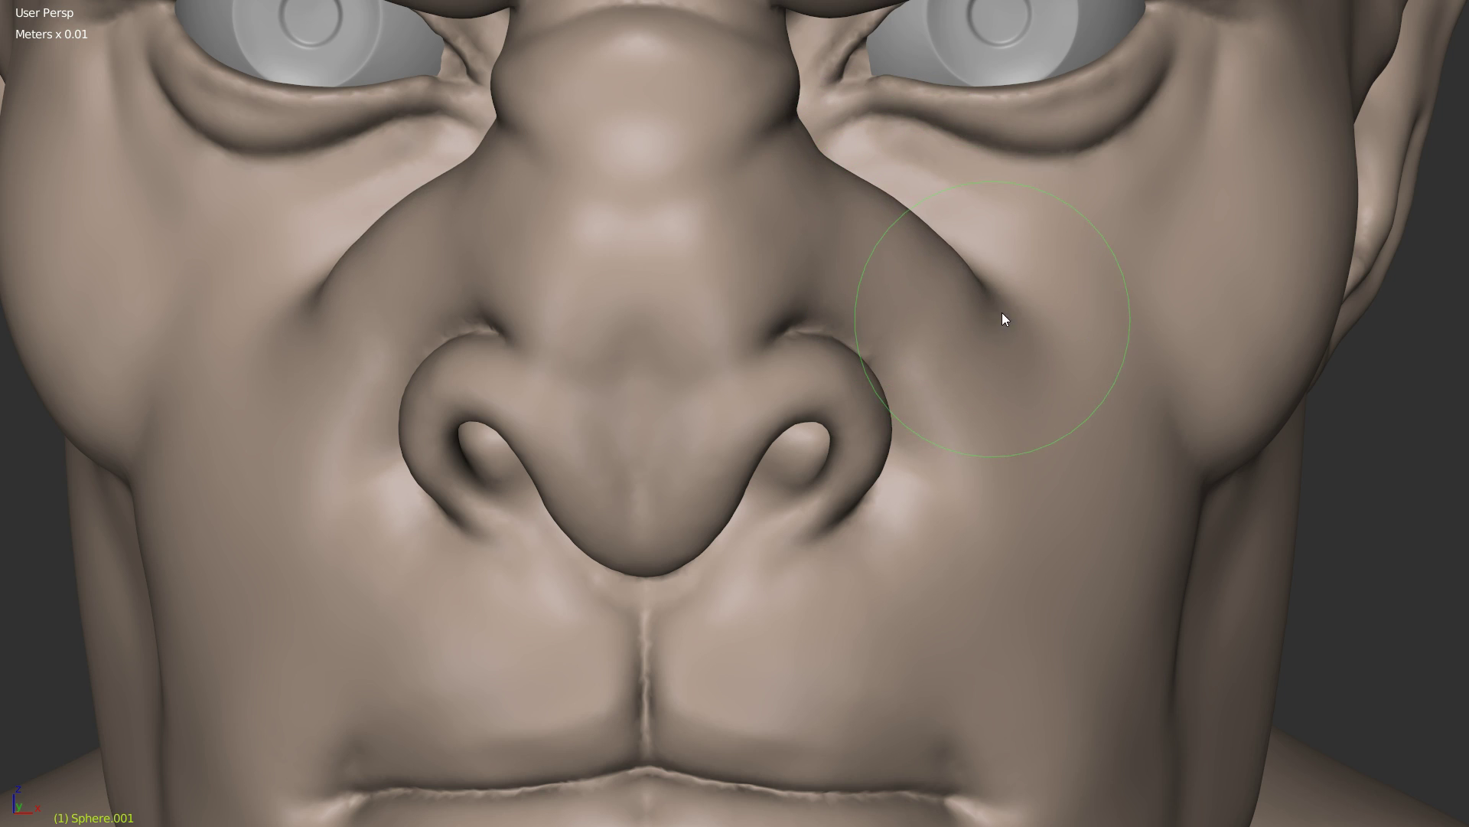
ctrl+middle_drag(1003, 313, 1024, 389)
drag(915, 386, 1006, 416)
Step: Adjust the nose profile from the side, pulling the tip forward and reshaping the bridge
mouse_move(966, 383)
shift+middle_down()
mouse_move(956, 377)
mouse_move(1017, 355)
mouse_move(984, 330)
mouse_move(782, 420)
mouse_move(775, 401)
shift+middle_up()
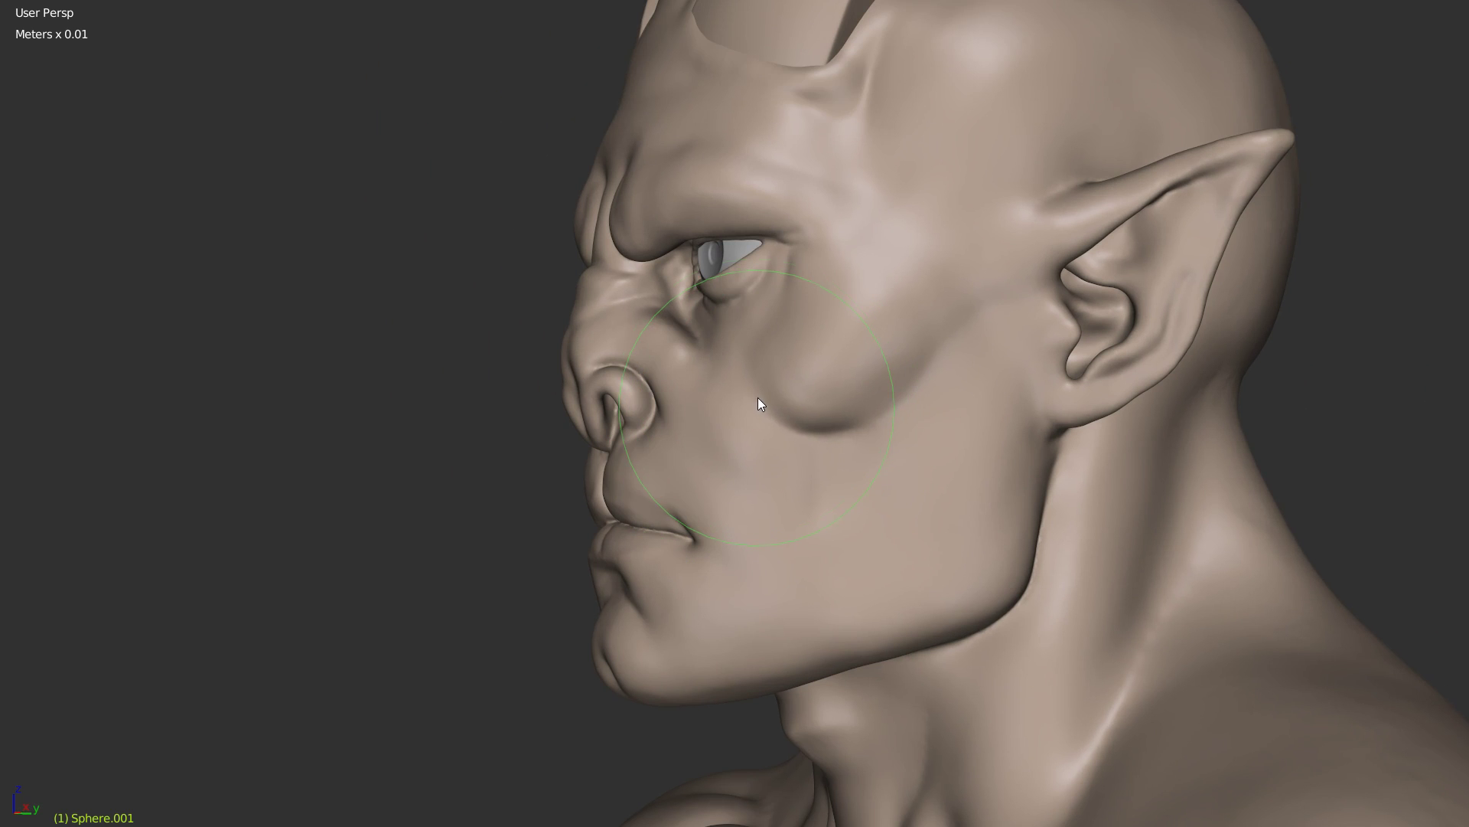
mouse_move(755, 378)
ctrl+middle_down()
mouse_move(741, 352)
mouse_move(756, 323)
mouse_move(701, 379)
ctrl+middle_up()
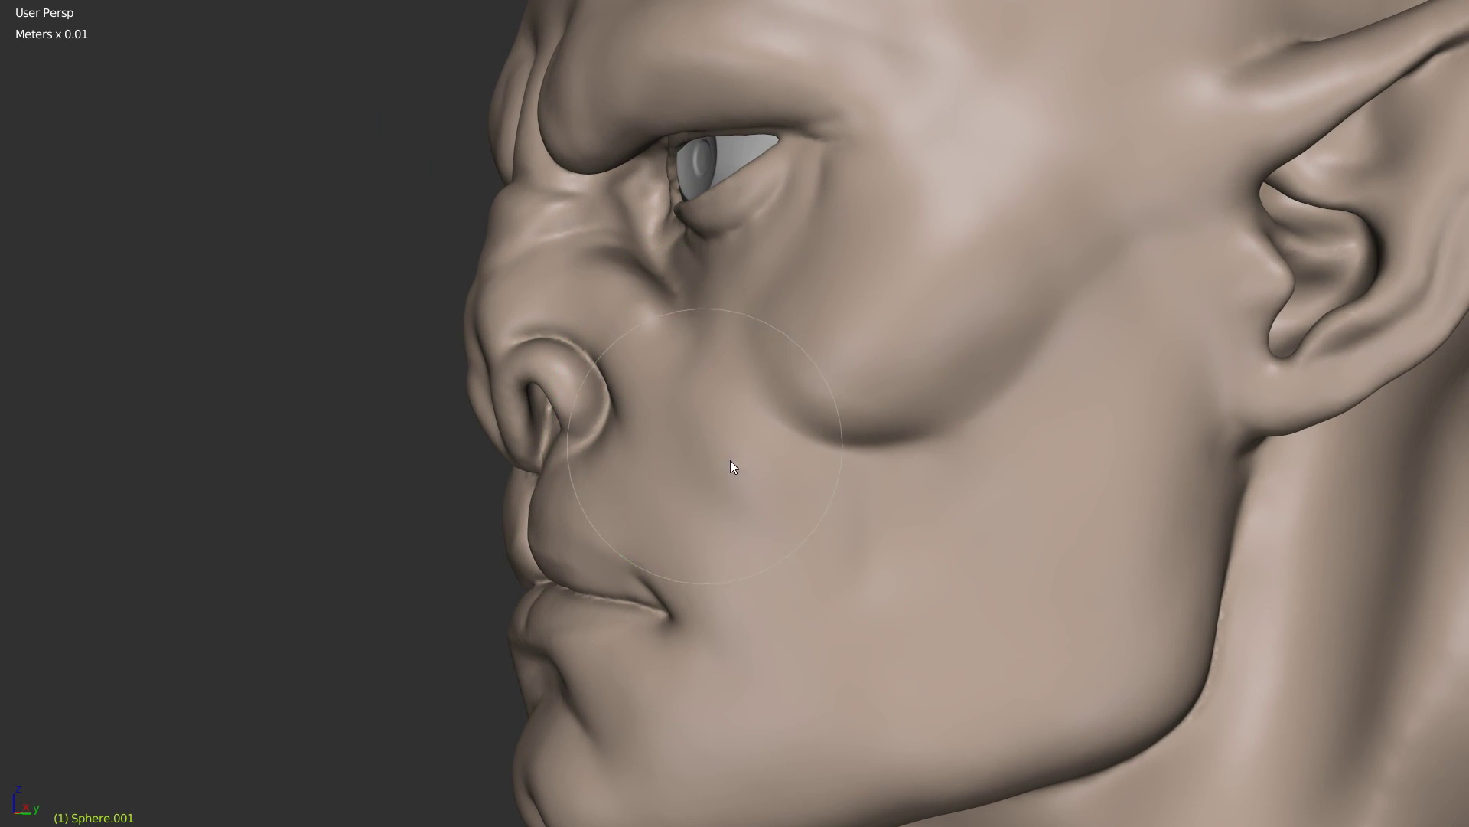
mouse_move(733, 391)
middle_down()
mouse_move(701, 410)
mouse_move(577, 378)
mouse_move(646, 360)
mouse_move(636, 396)
middle_up()
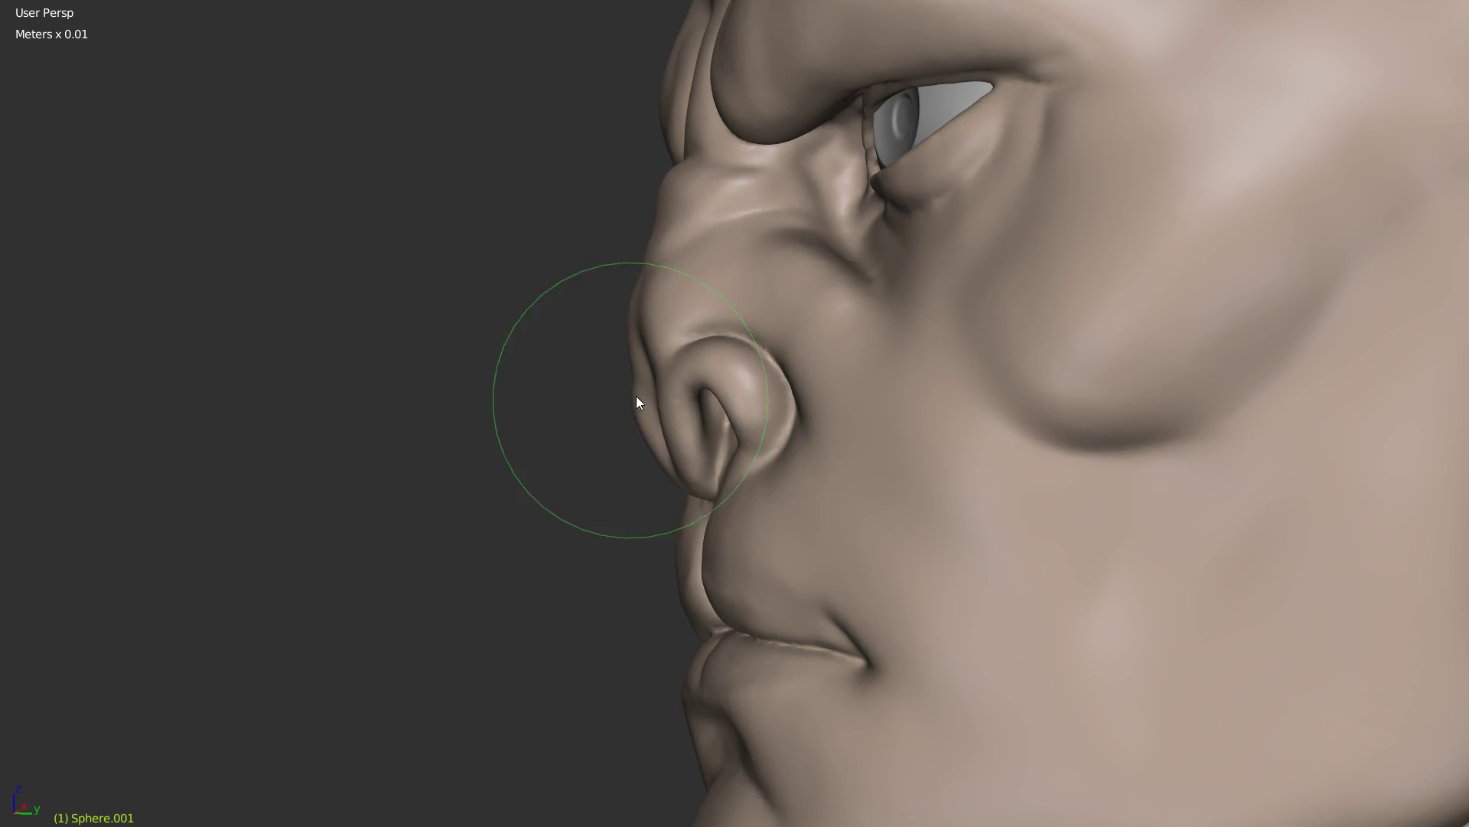
scroll(636, 396, up, 1)
drag(639, 407, 621, 408)
drag(635, 289, 668, 287)
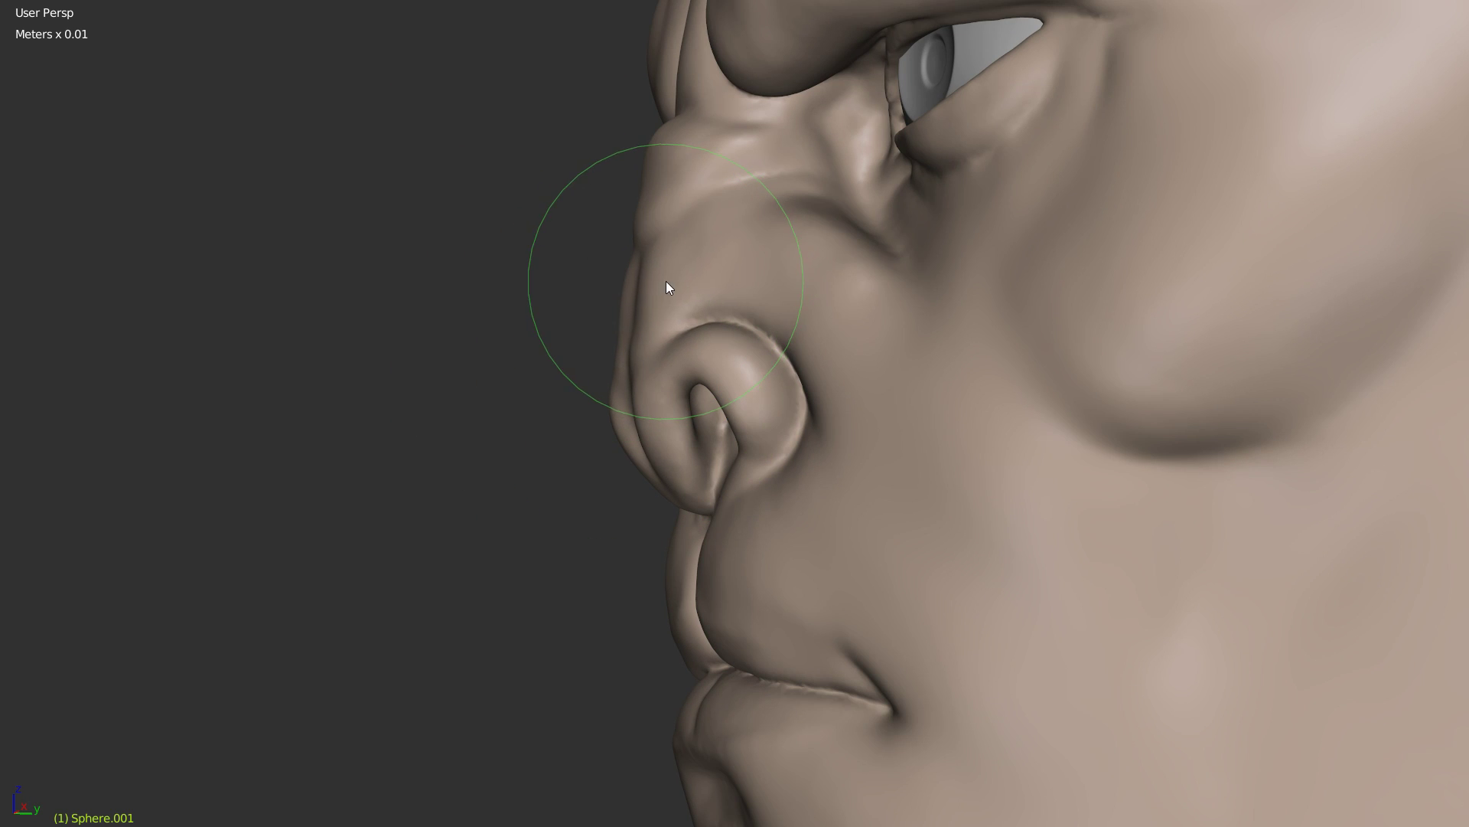
Step: Narrow the lower part of the nose toward its tip from the front
mouse_move(689, 370)
middle_down()
mouse_move(673, 413)
mouse_move(712, 370)
mouse_move(774, 418)
mouse_move(874, 415)
middle_up()
drag(874, 416, 799, 448)
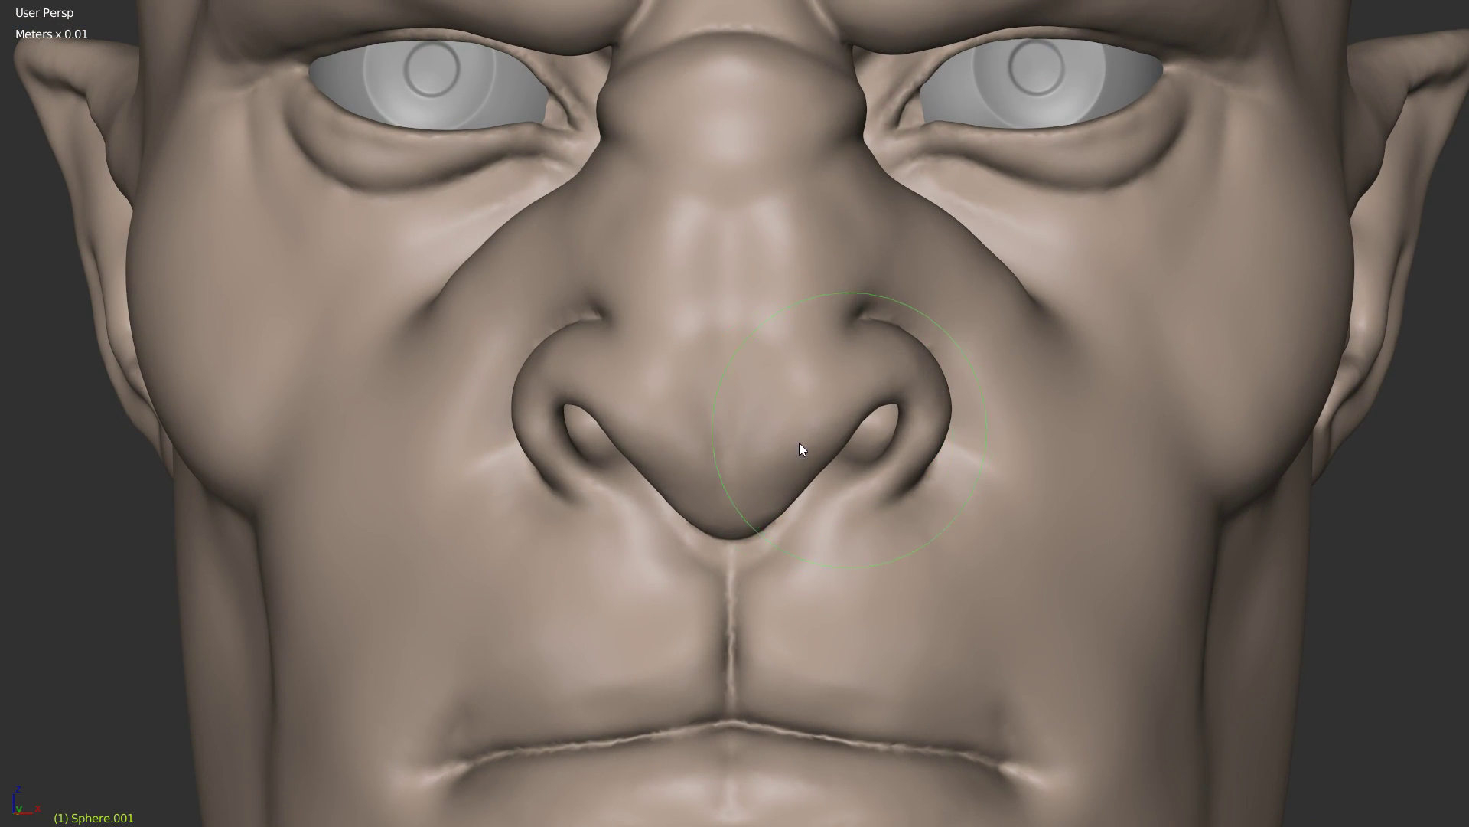
scroll(799, 448, up, 2)
shift+middle_drag(847, 469, 825, 395)
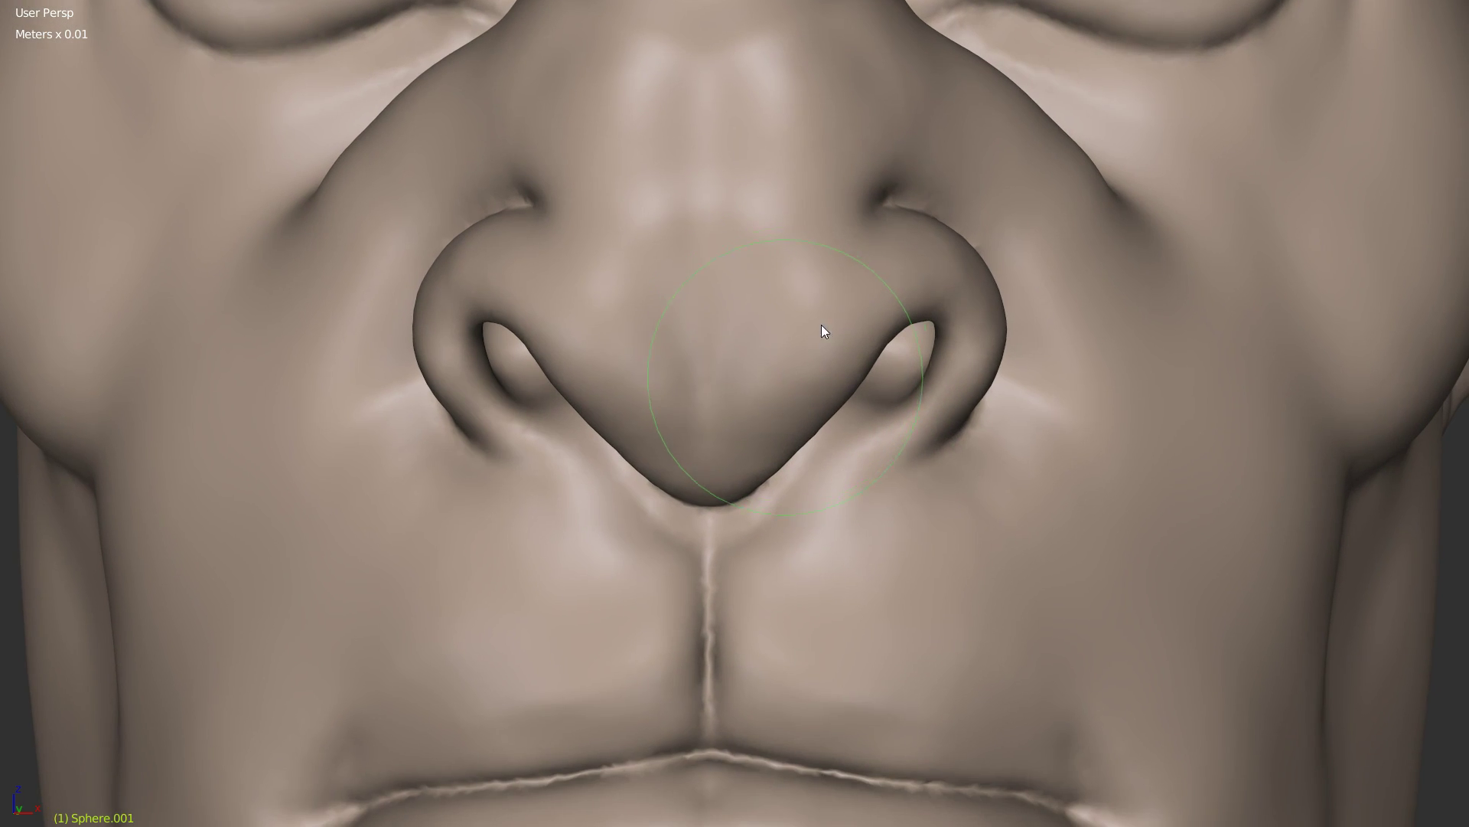
middle_drag(865, 334, 860, 337)
Step: Reshape the nostril wings and the nostril openings with the large brush
mouse_move(922, 228)
mouse_down()
mouse_move(955, 243)
mouse_move(980, 357)
mouse_move(955, 398)
mouse_move(1001, 360)
mouse_move(981, 314)
mouse_move(977, 387)
mouse_move(934, 406)
mouse_up()
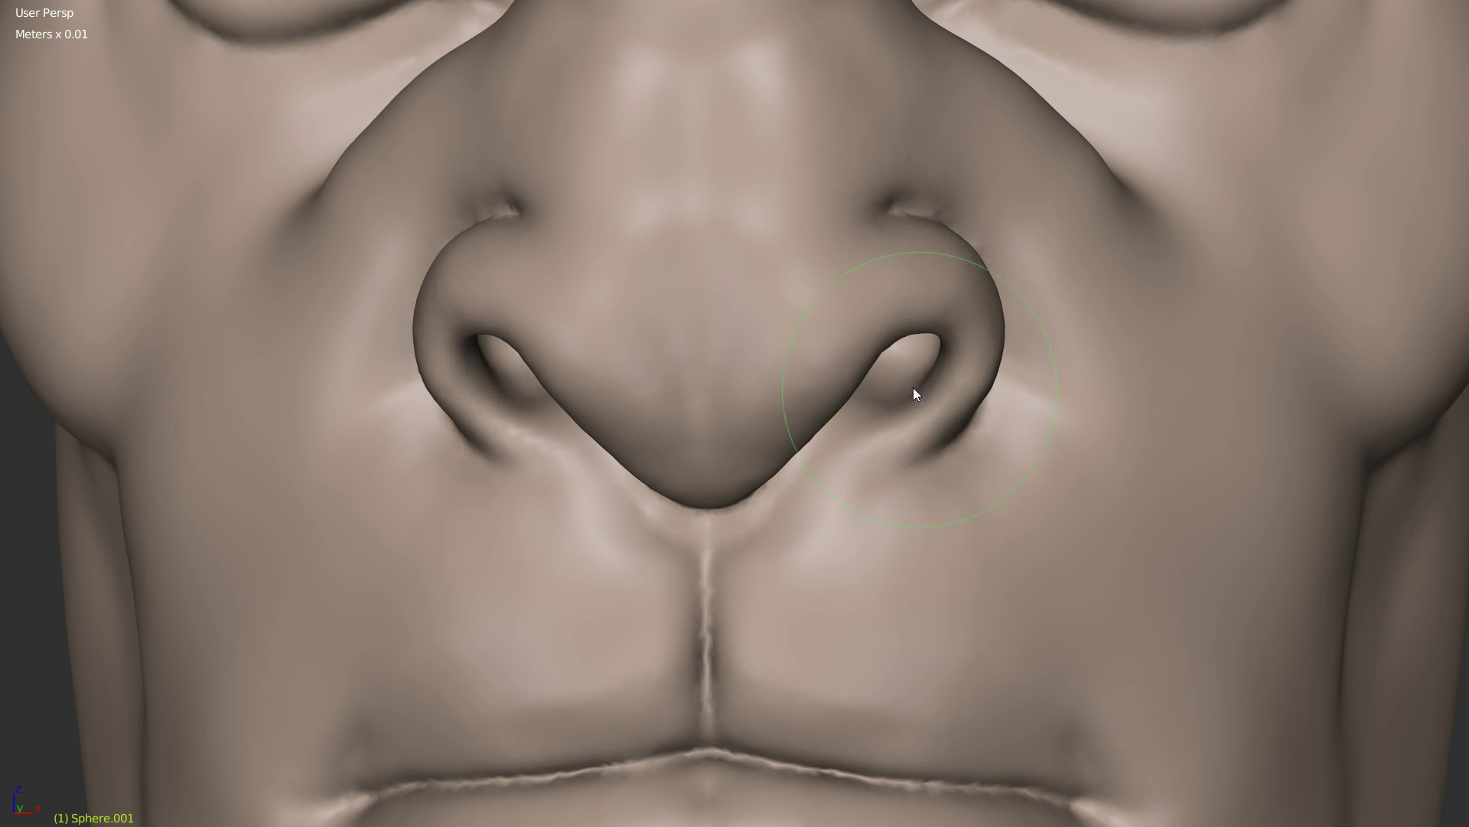
scroll(930, 360, up, 2)
drag(948, 334, 960, 309)
drag(1005, 368, 1027, 375)
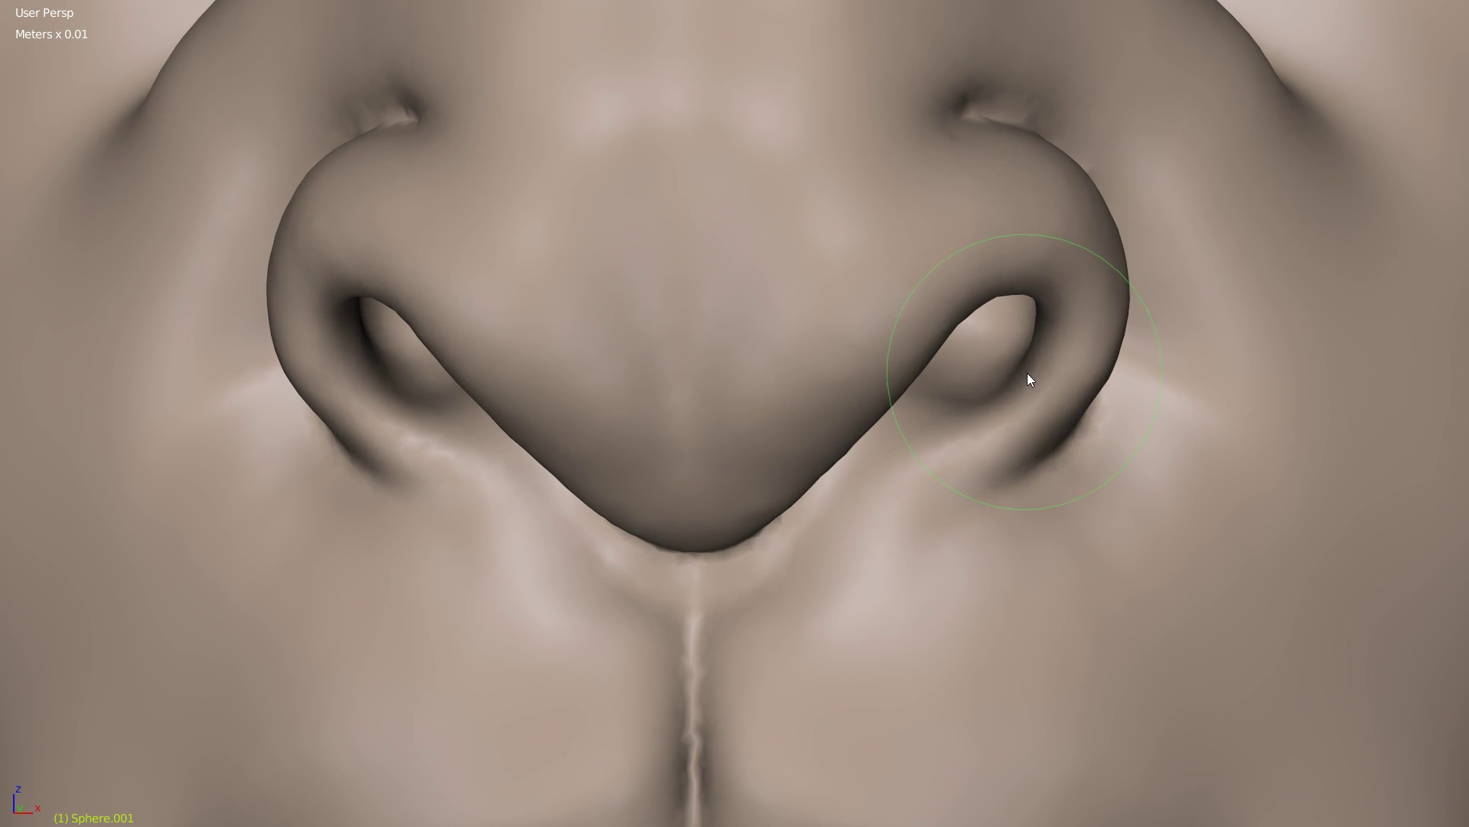
Step: Refine the folds from the inner eye corners down the cheeks and soften the dents above the nostril wings
scroll(779, 447, down, 4)
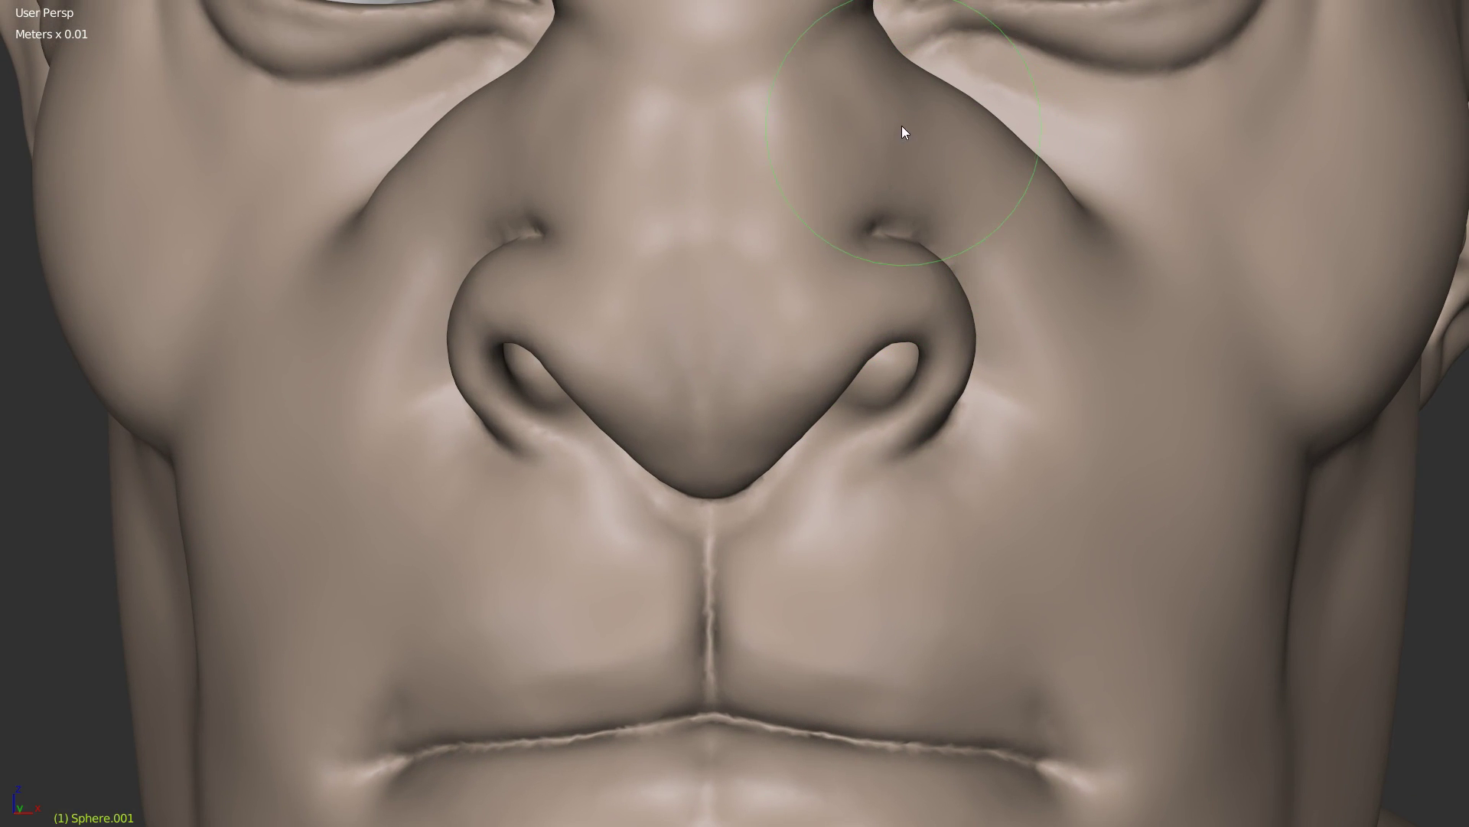
drag(922, 71, 922, 63)
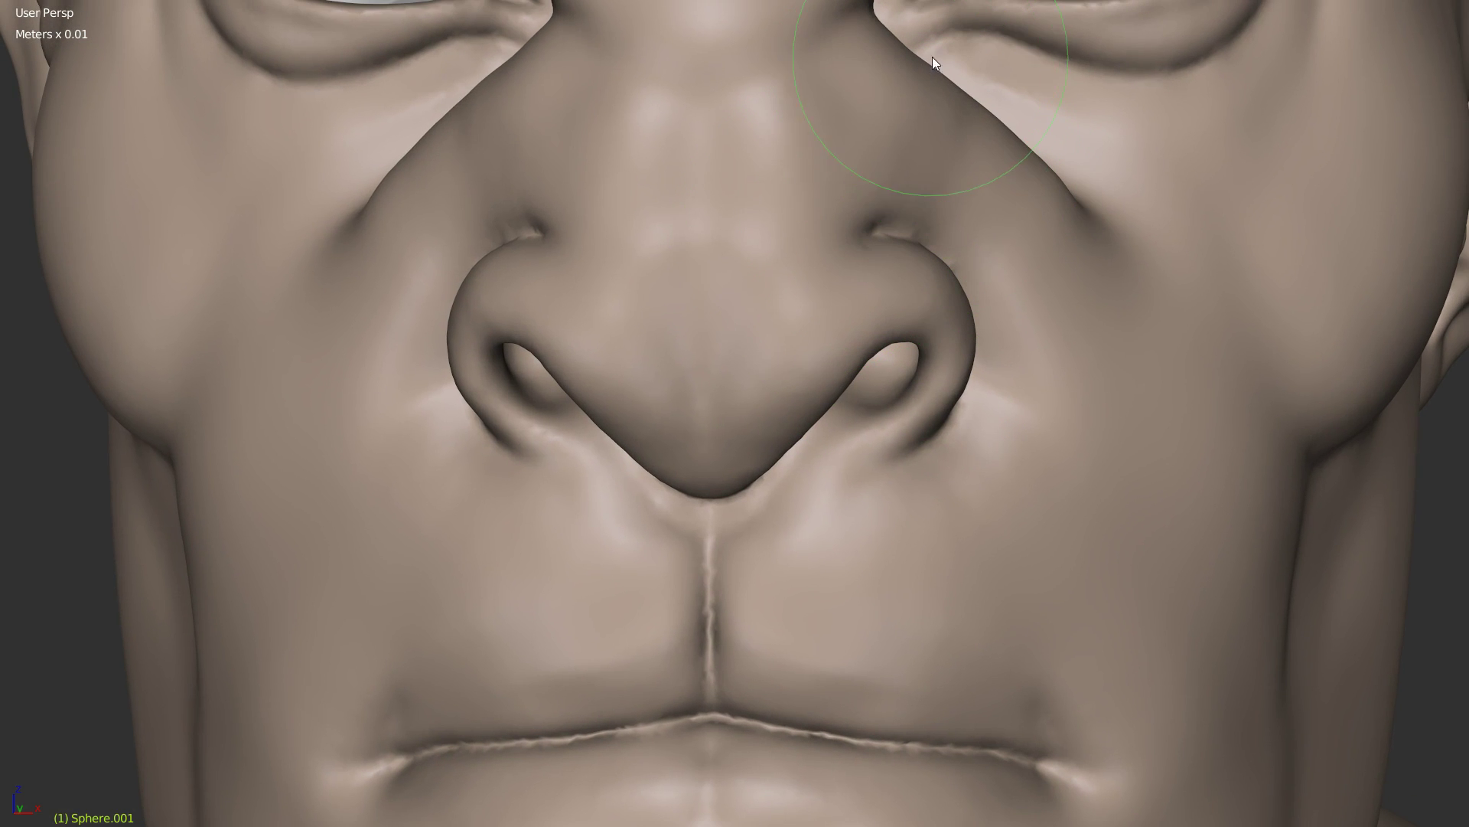
drag(1026, 149, 1113, 229)
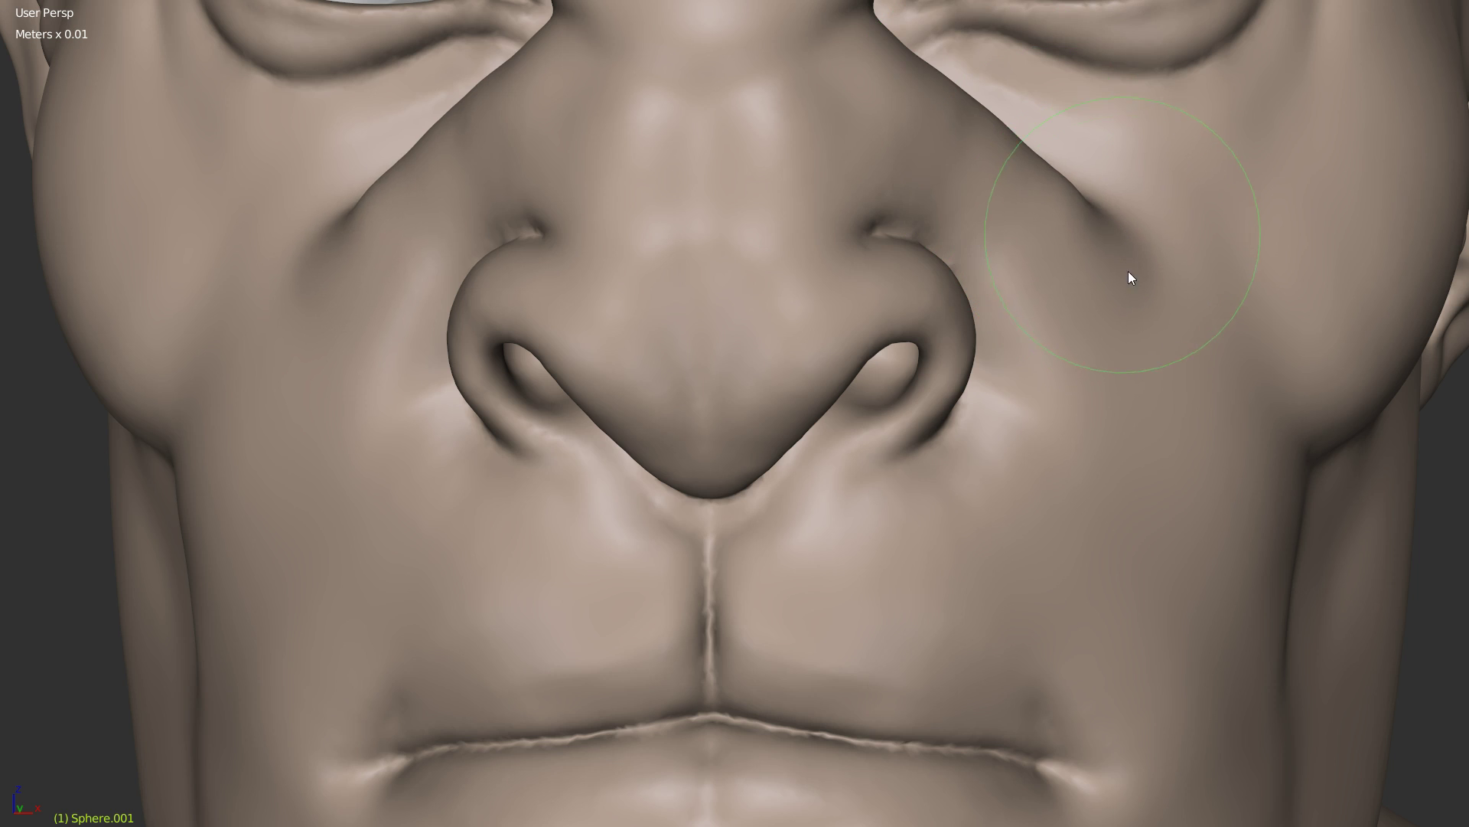
drag(965, 145, 965, 184)
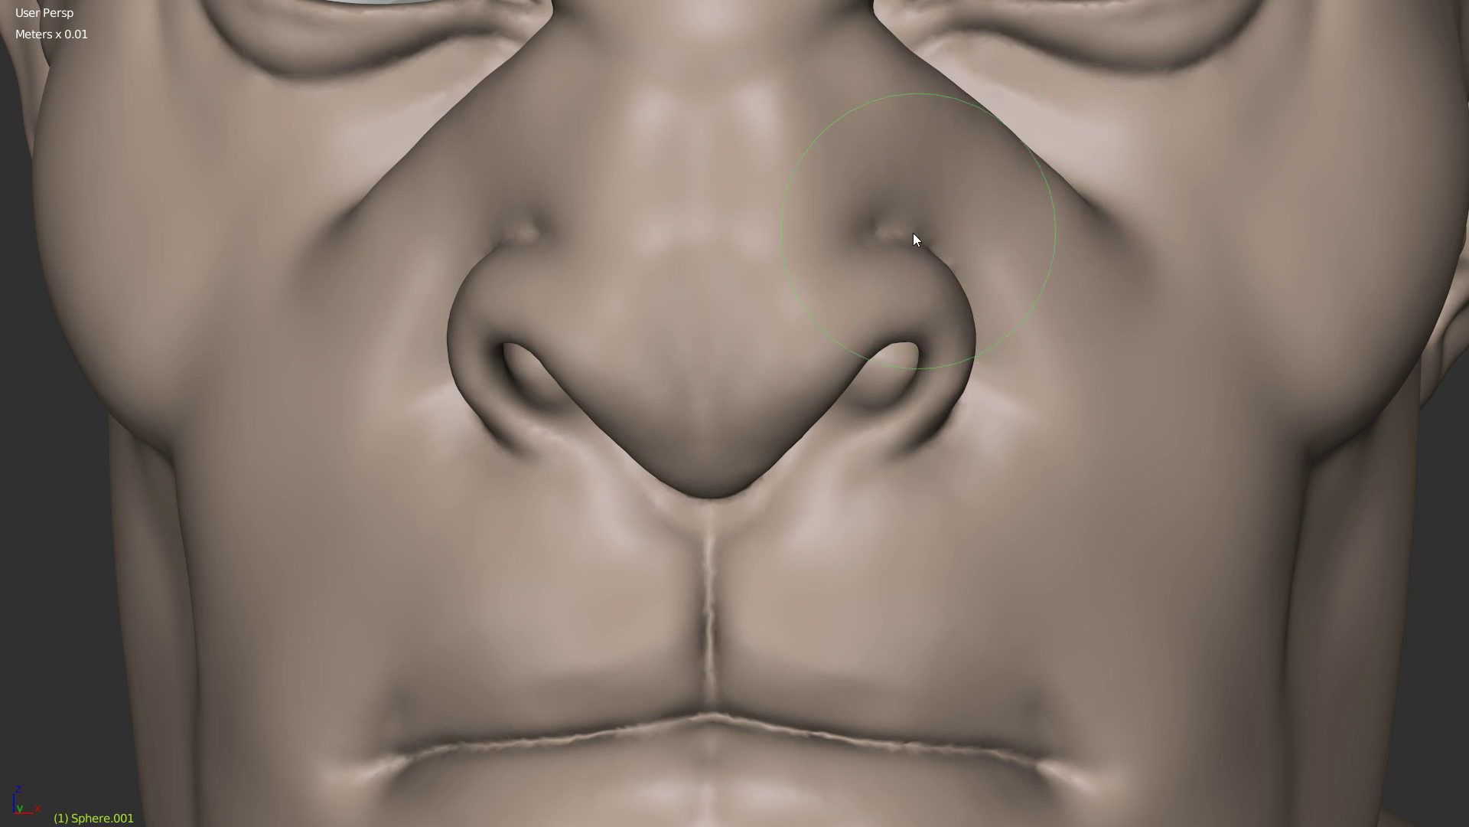
scroll(911, 234, down, 6)
scroll(754, 280, up, 6)
mouse_move(792, 209)
middle_down()
mouse_move(797, 141)
mouse_move(847, 229)
mouse_move(770, 268)
mouse_move(690, 282)
middle_up()
scroll(690, 282, down, 2)
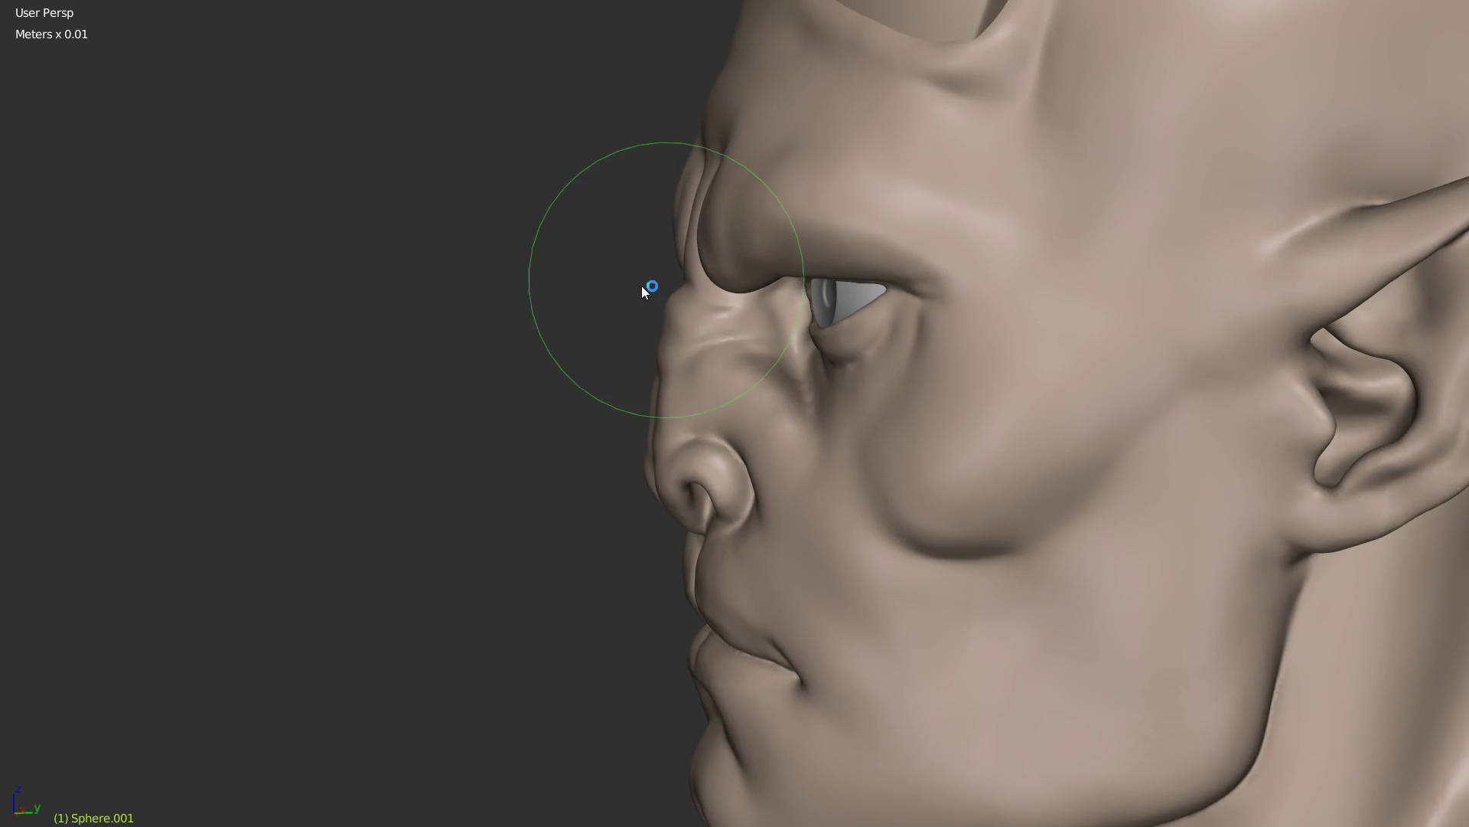
Step: Adjust the nose bridge profile from the side and reshape the nose's flank beside the inner eye corner
scroll(650, 289, up, 5)
mouse_move(596, 242)
shift+mouse_down()
mouse_move(603, 263)
mouse_move(664, 205)
mouse_move(622, 184)
mouse_move(634, 170)
shift+mouse_up()
mouse_move(633, 176)
middle_down()
mouse_move(737, 197)
mouse_move(755, 217)
mouse_move(883, 162)
mouse_move(928, 111)
mouse_move(922, 149)
middle_up()
scroll(755, 171, up, 2)
drag(878, 177, 891, 173)
mouse_move(890, 167)
middle_down()
mouse_move(802, 220)
mouse_move(858, 246)
mouse_move(895, 233)
middle_up()
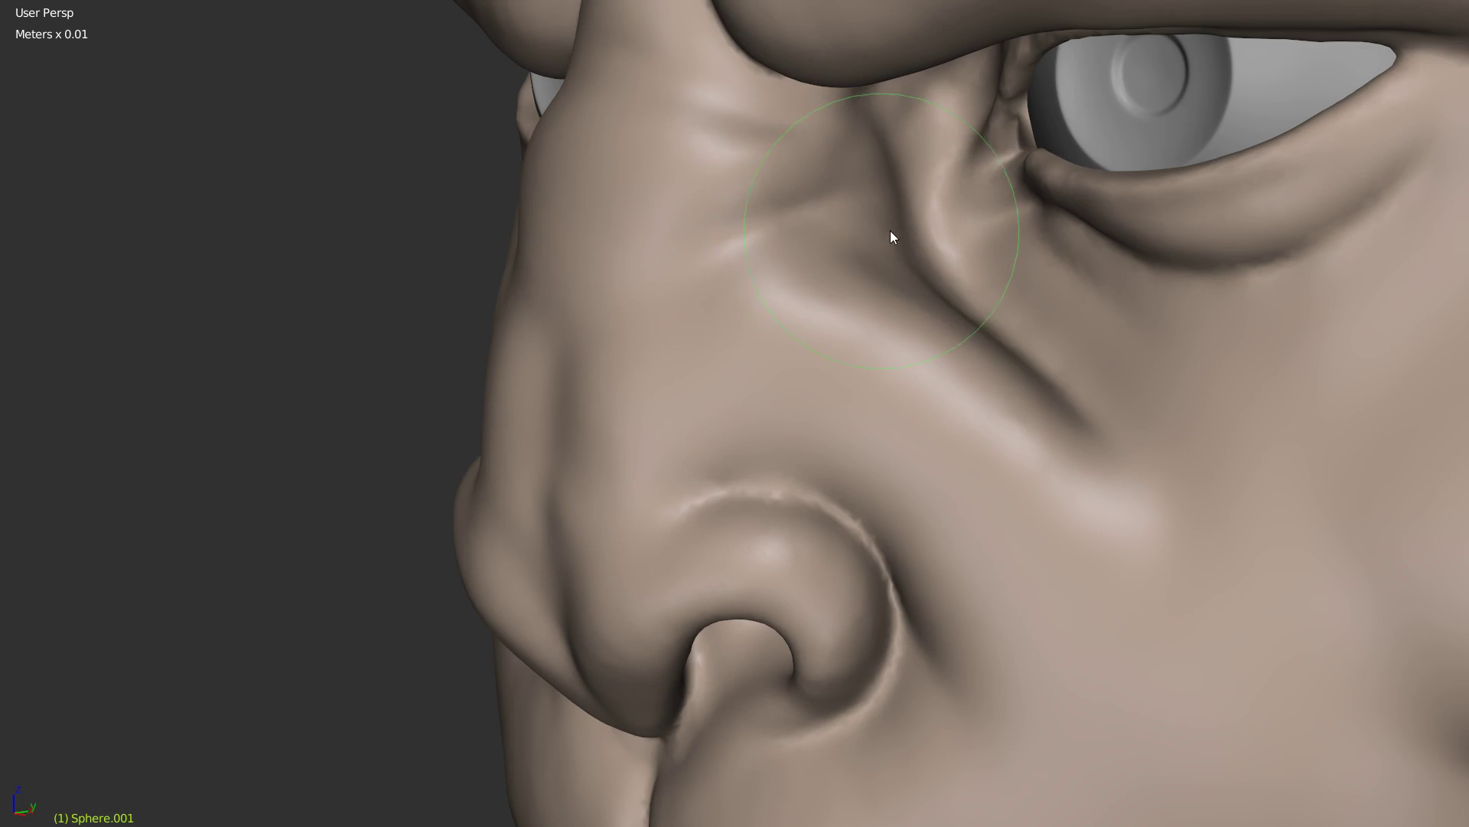
Step: Carve a crease into the side of the nose bridge below the inner brow with a smaller brush
key(s)
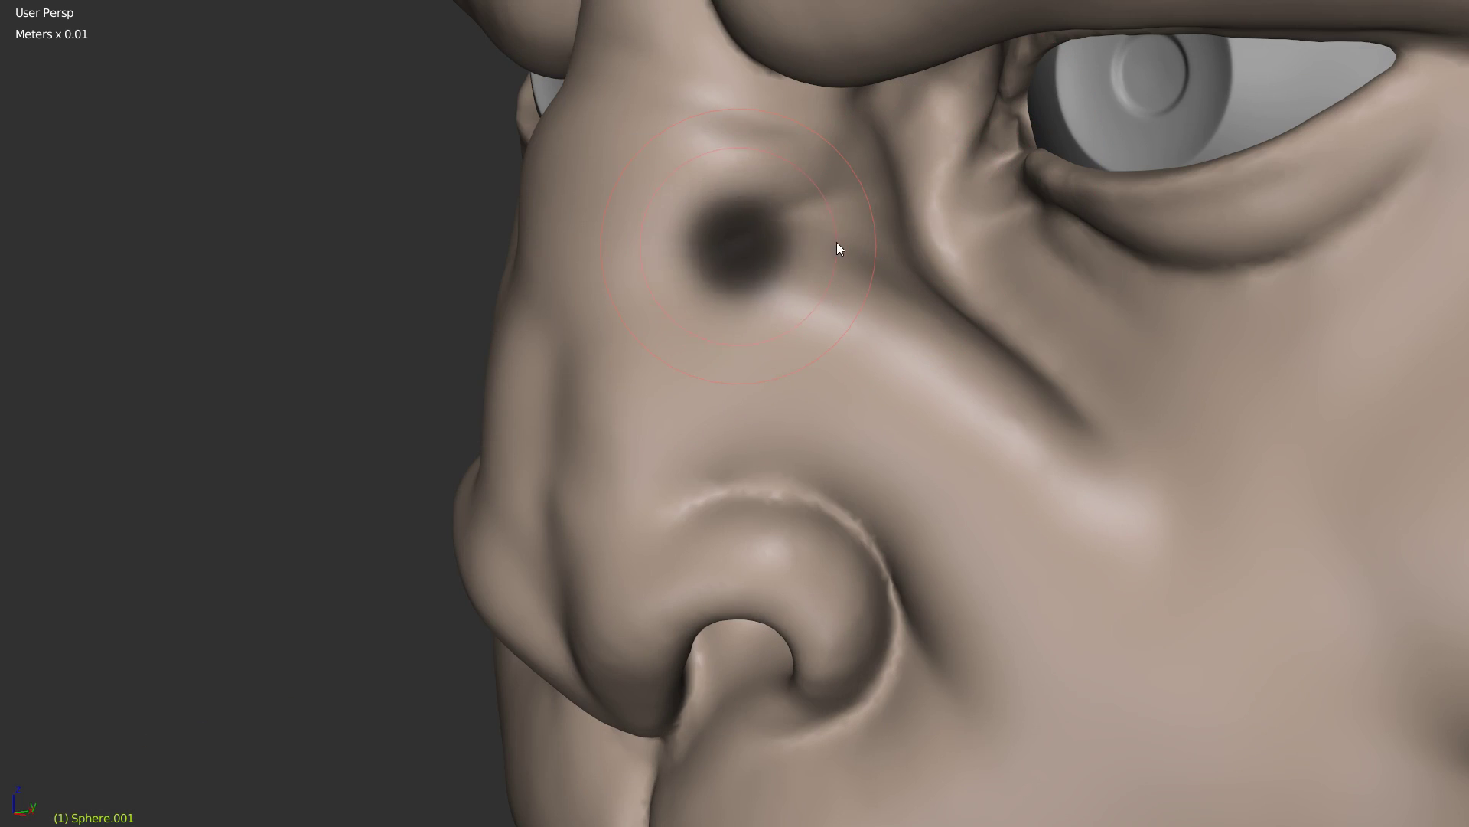
mouse_move(907, 203)
mouse_down()
mouse_move(879, 177)
mouse_move(924, 278)
mouse_move(974, 325)
mouse_move(956, 280)
mouse_up()
key(d)
mouse_move(943, 332)
middle_down()
mouse_move(872, 287)
mouse_move(897, 278)
middle_up()
key(ctrl)
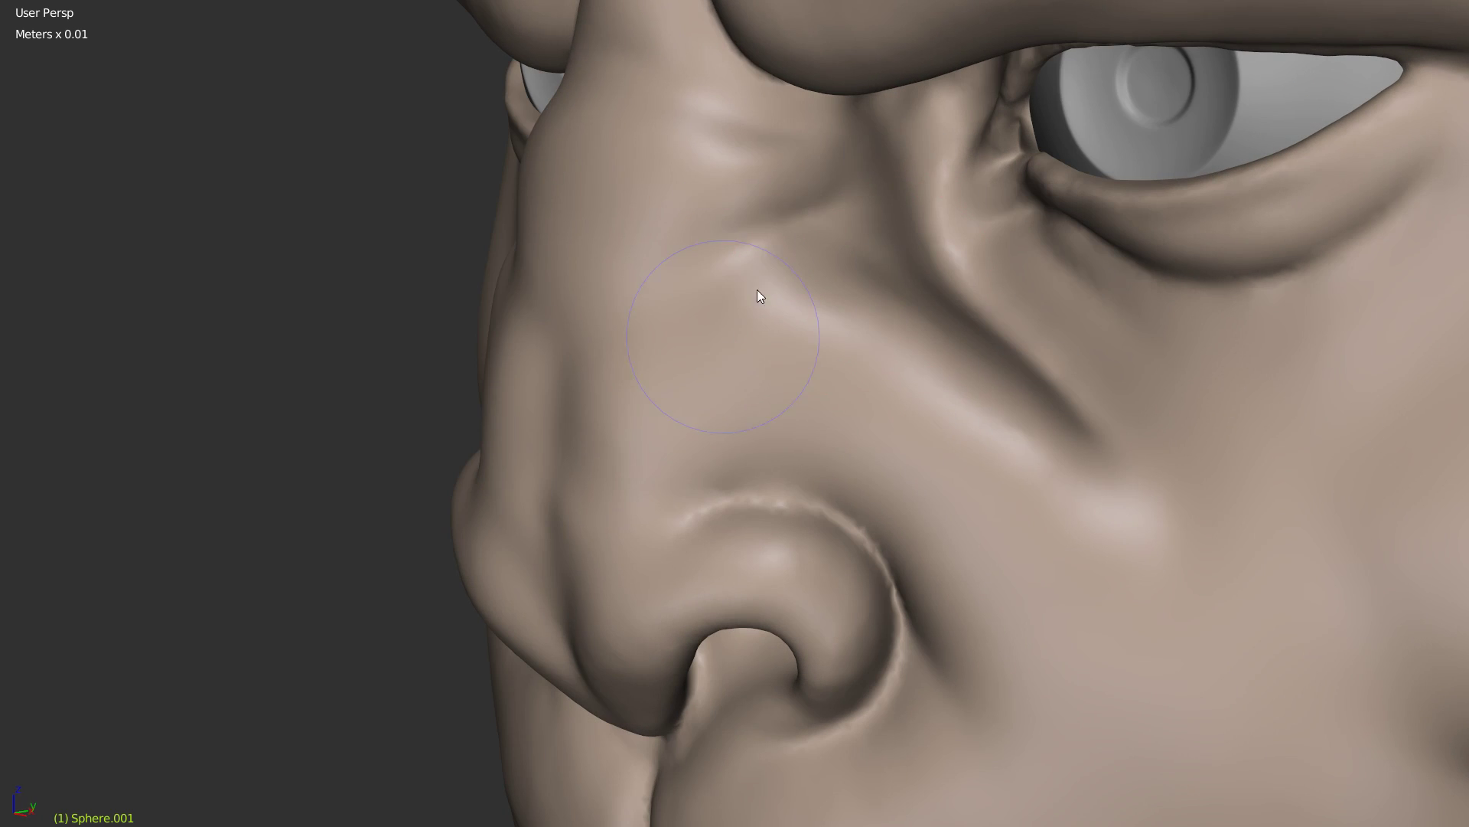
ctrl+drag(777, 280, 835, 200)
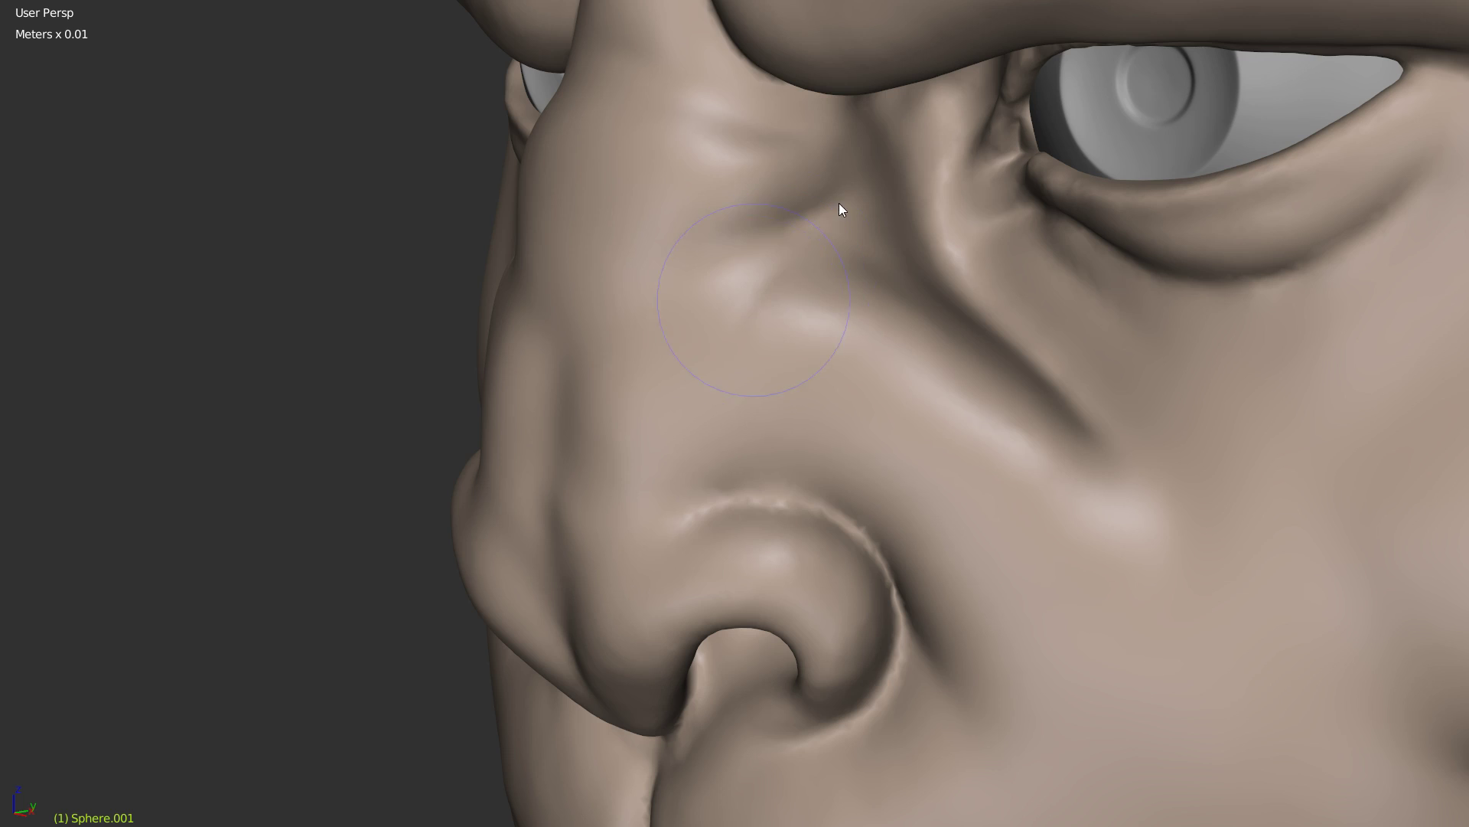
middle_drag(840, 282, 863, 282)
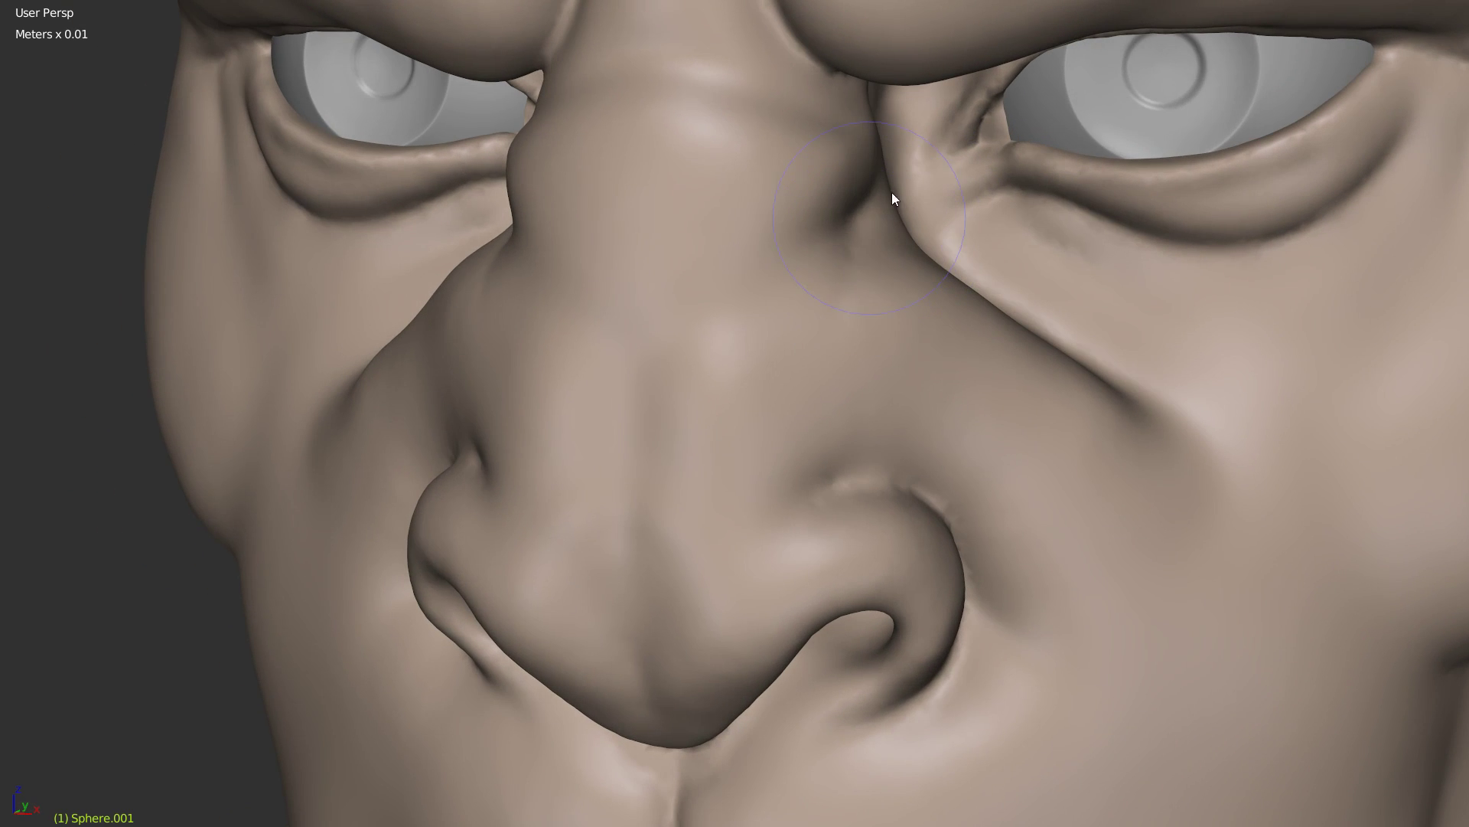
middle_drag(896, 231, 874, 236)
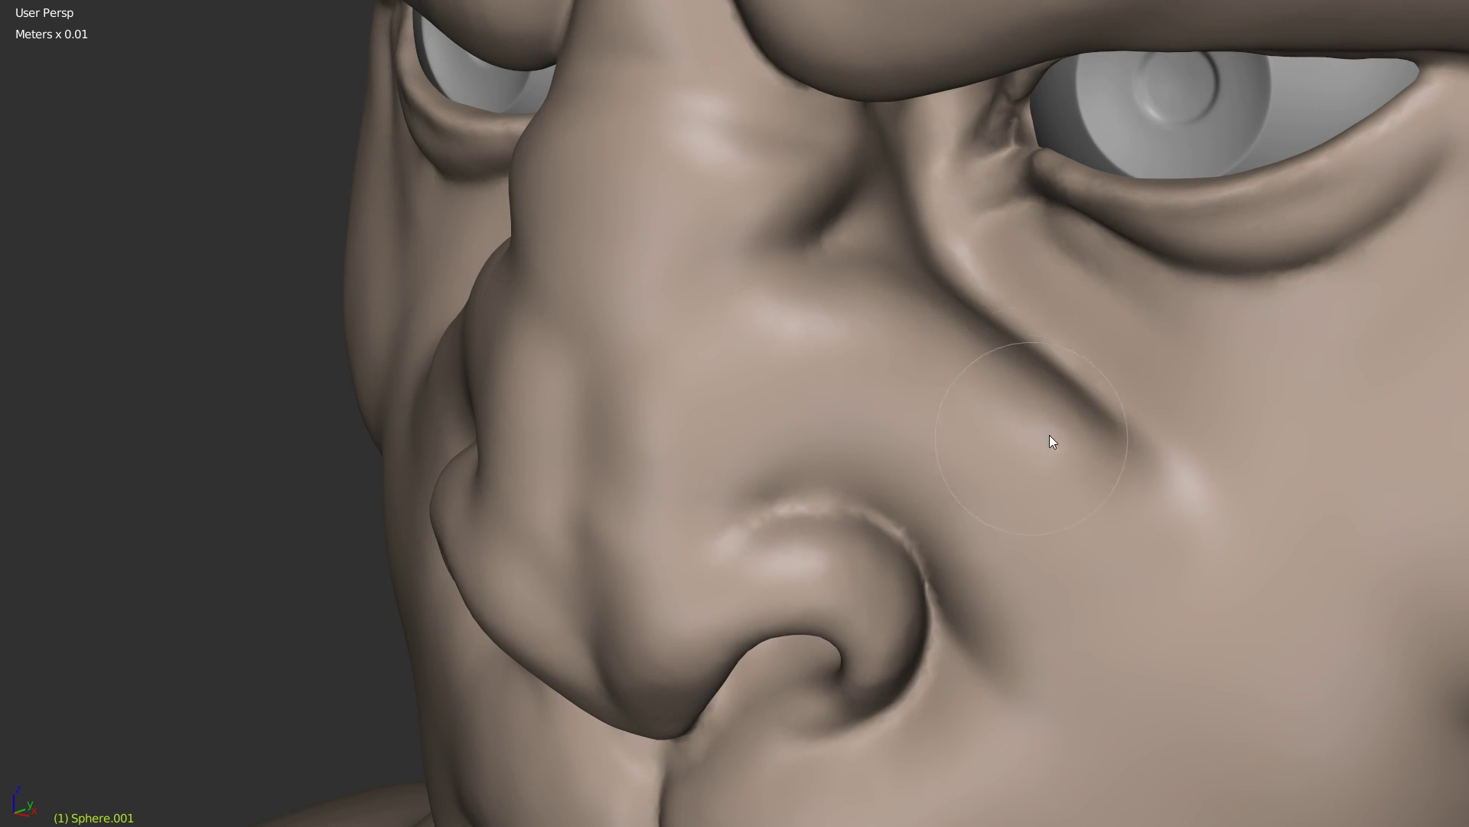
Step: Refine the nose tip and the area beside the nostril from below
middle_drag(830, 481, 750, 501)
scroll(750, 502, up, 4)
mouse_move(742, 545)
mouse_down()
mouse_move(724, 540)
mouse_move(716, 563)
mouse_move(715, 395)
mouse_move(712, 417)
mouse_move(834, 308)
mouse_up()
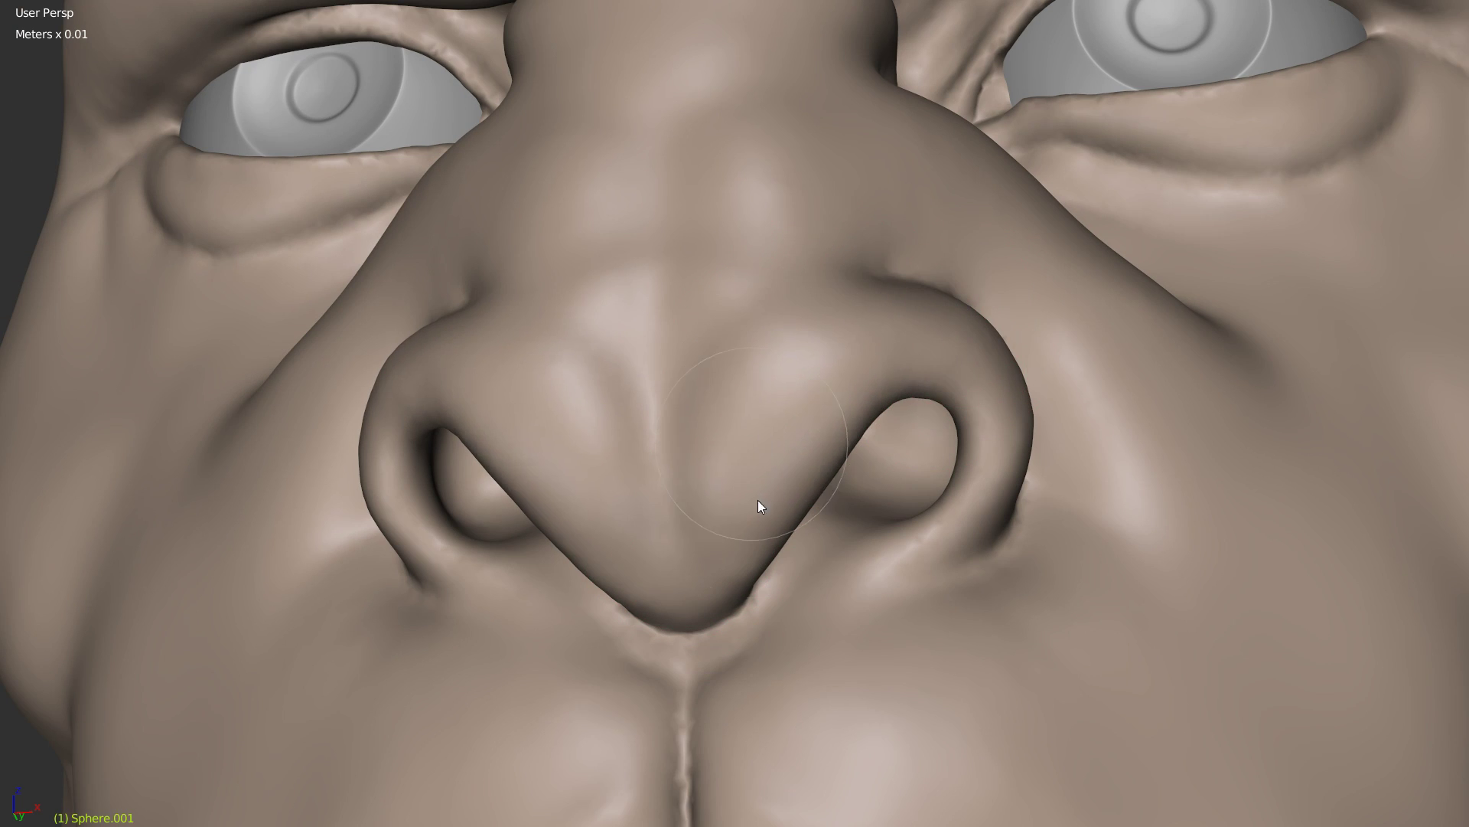
Step: Deepen the crease above the nostril wing and extend it toward the nose tip with a smaller brush
scroll(814, 498, down, 6)
middle_drag(815, 498, 945, 288)
scroll(833, 426, up, 6)
scroll(832, 427, up, 2)
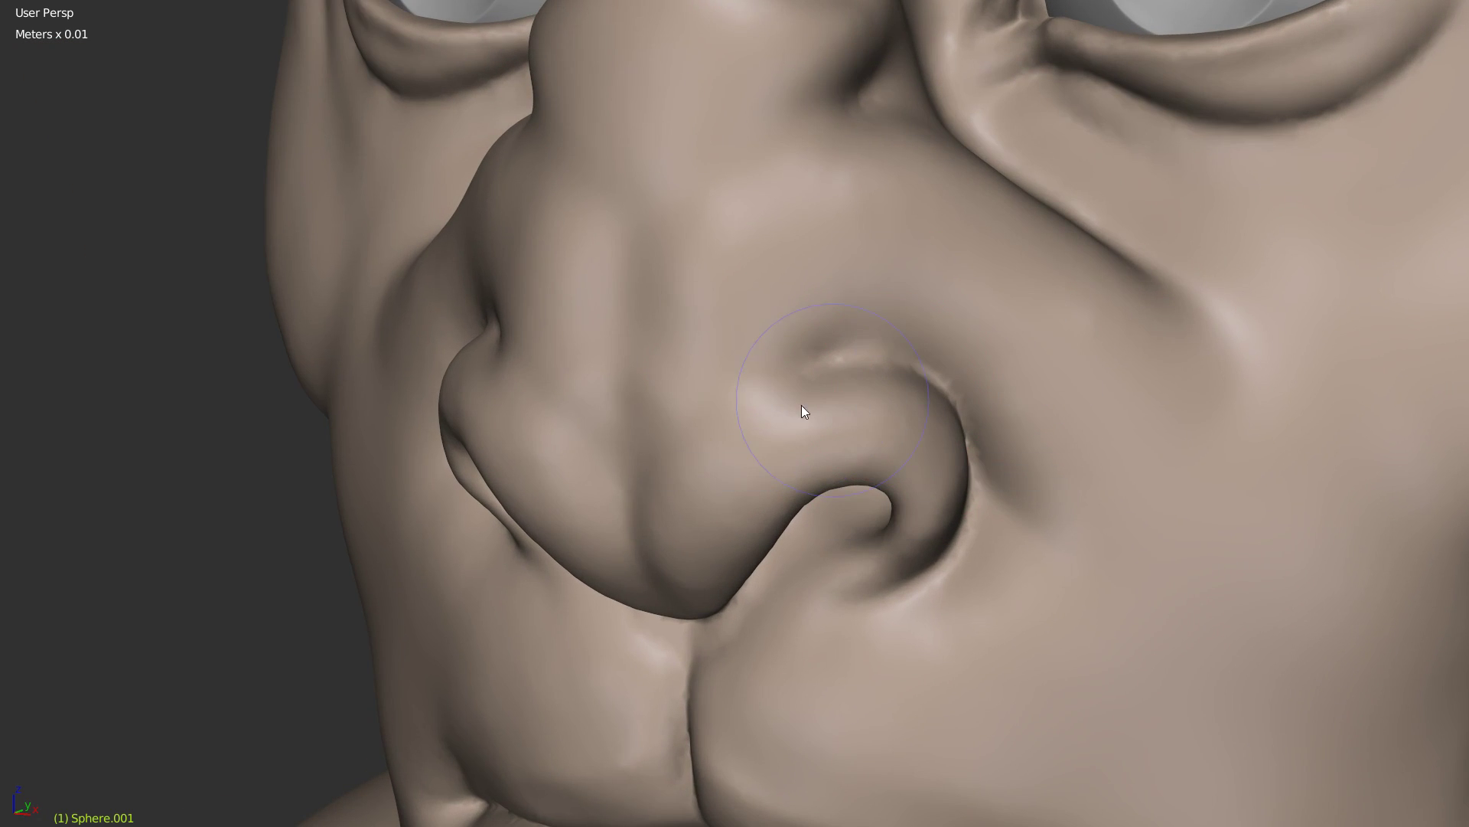
scroll(804, 410, up, 2)
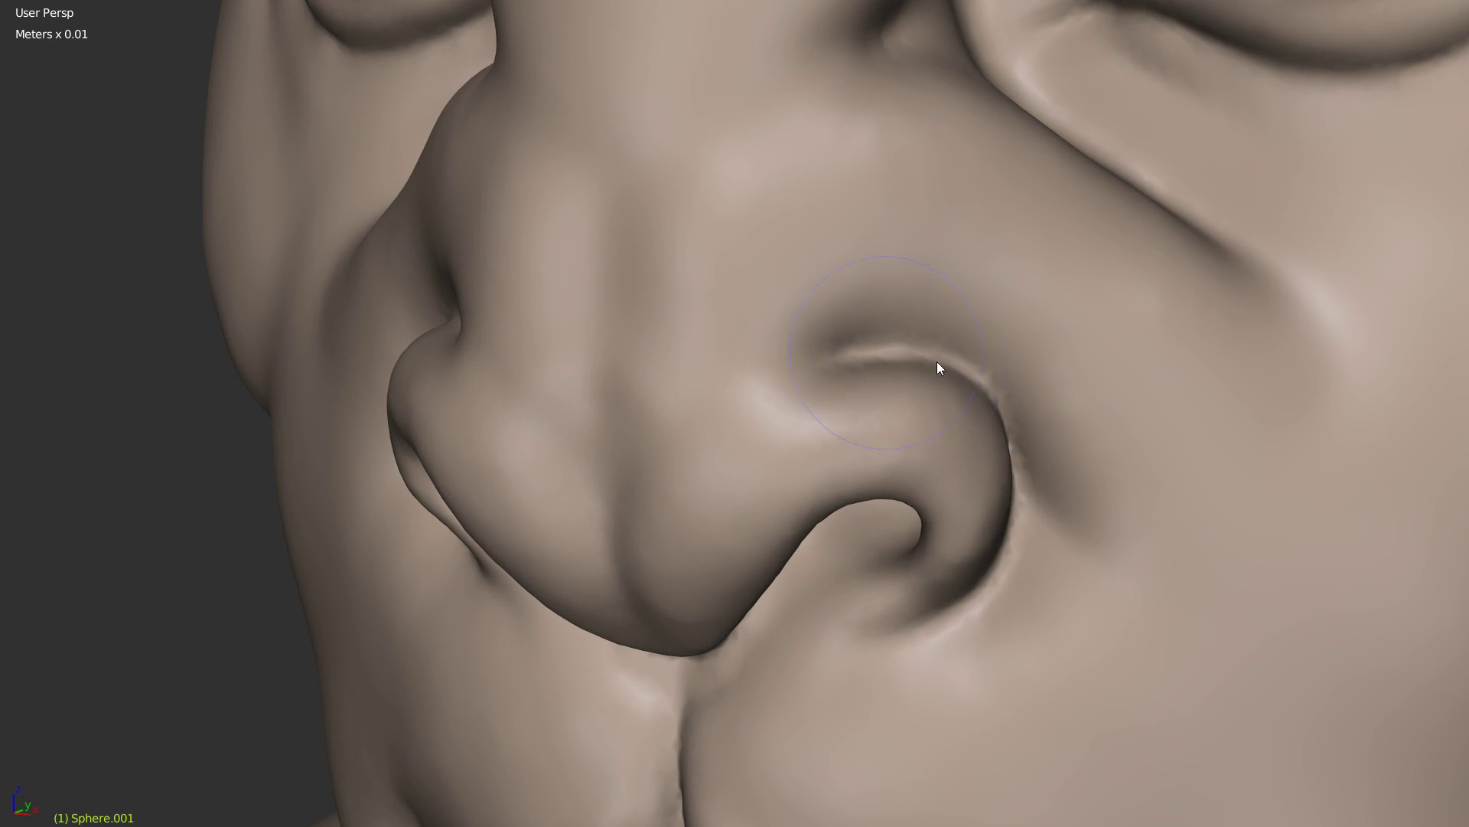
key(w)
click(910, 337)
key(f)
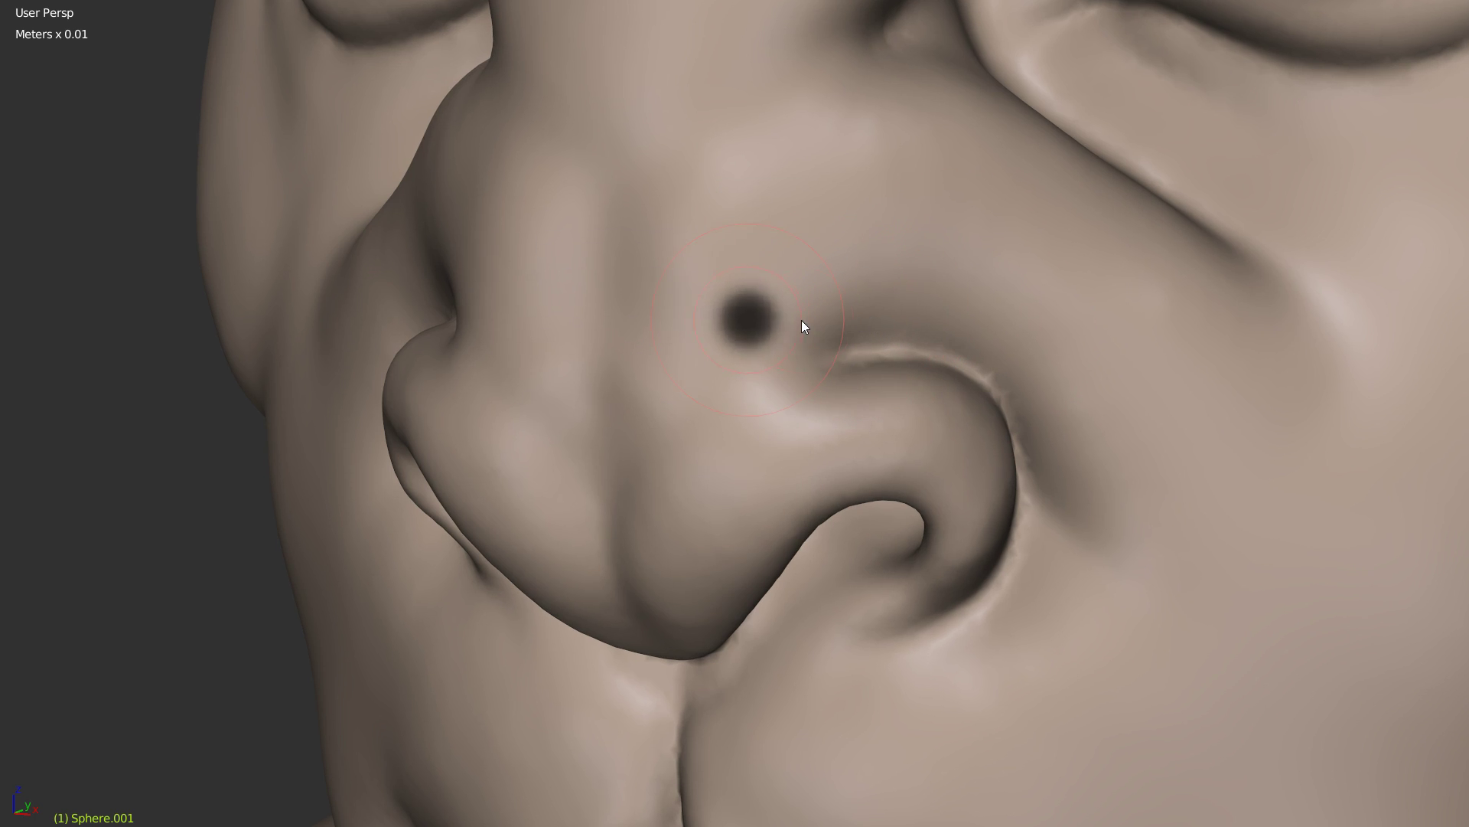
click(802, 320)
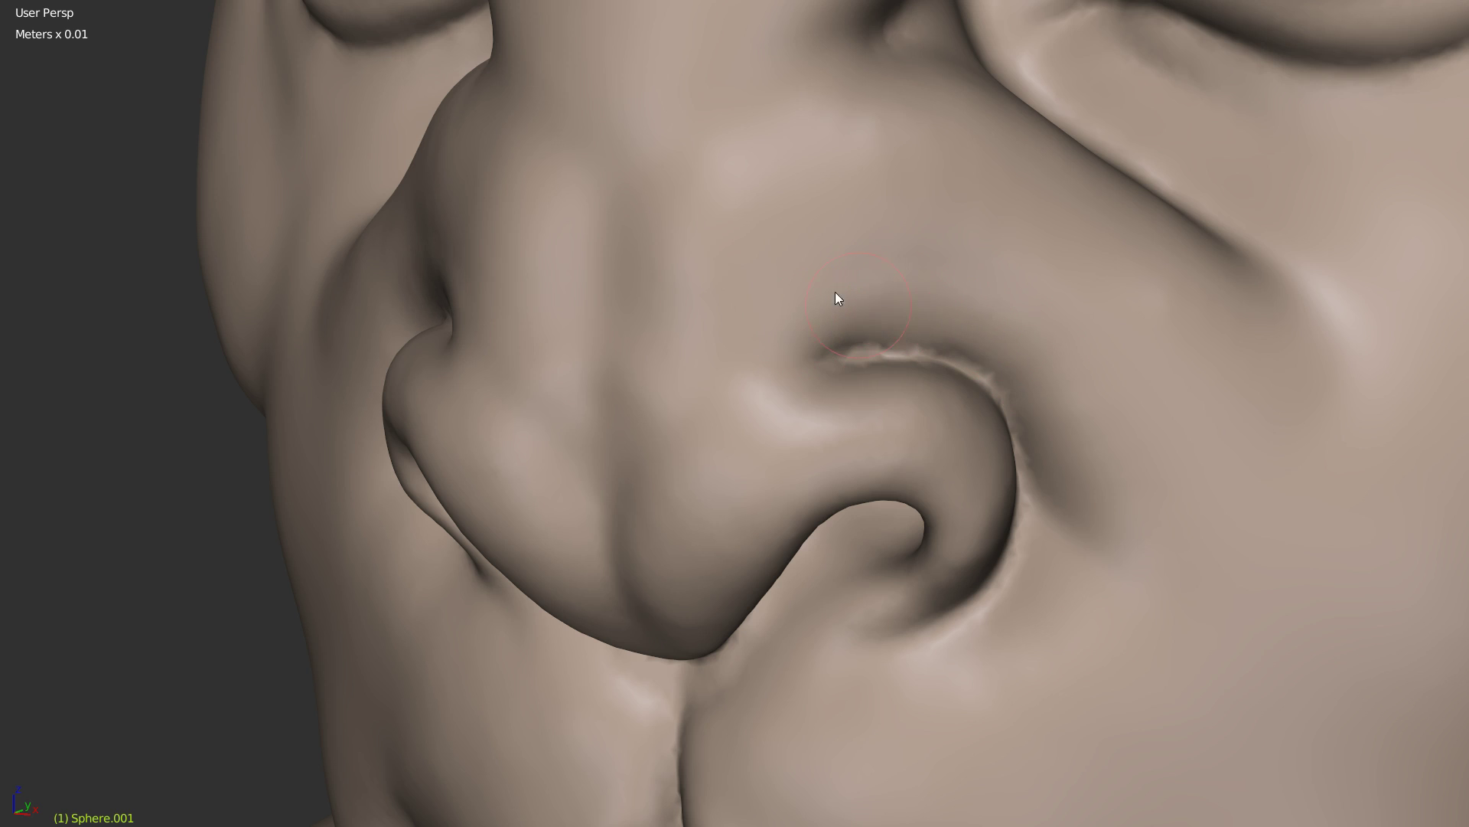
drag(767, 407, 667, 497)
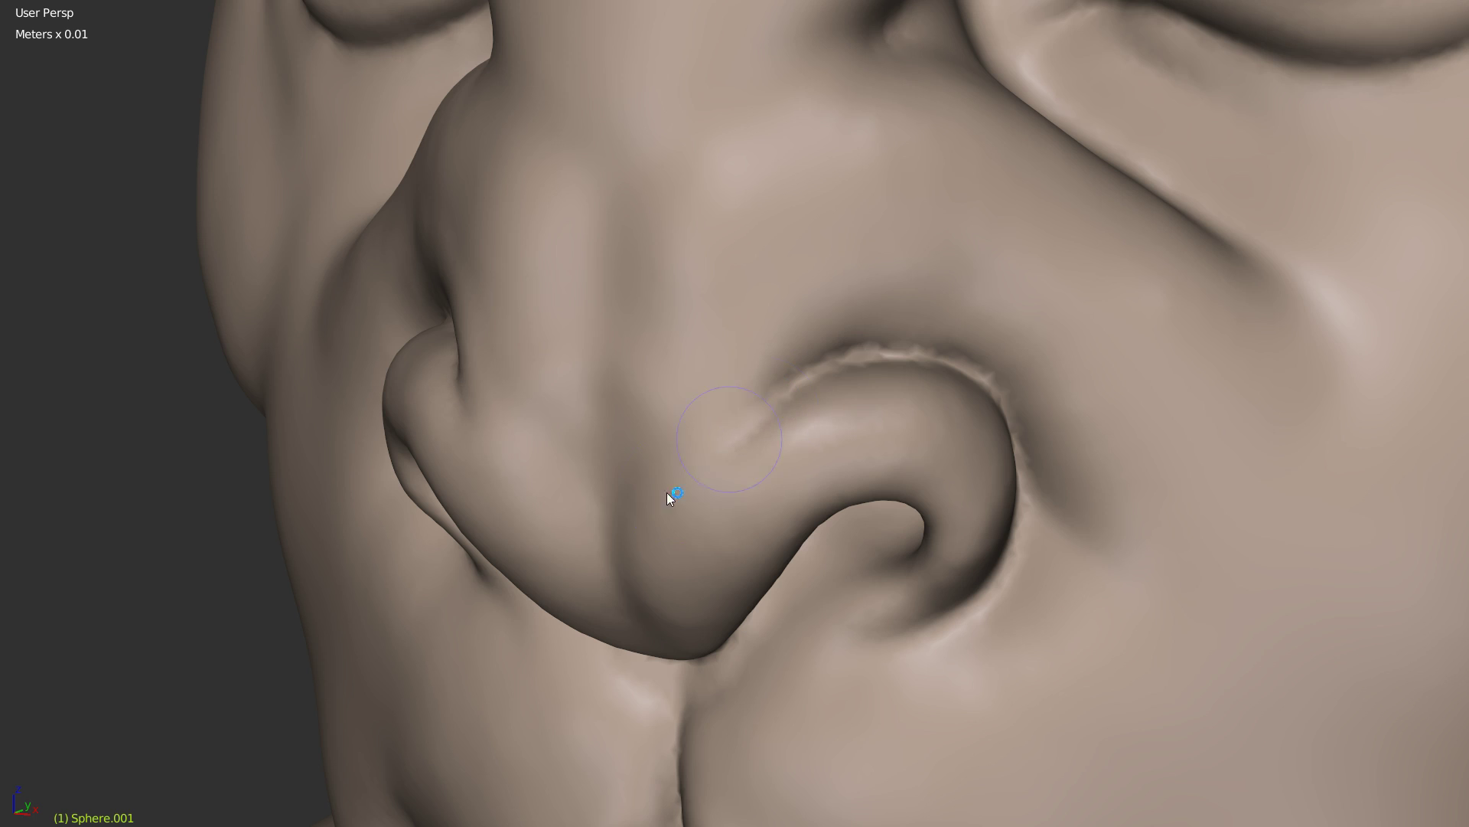
drag(776, 411, 726, 436)
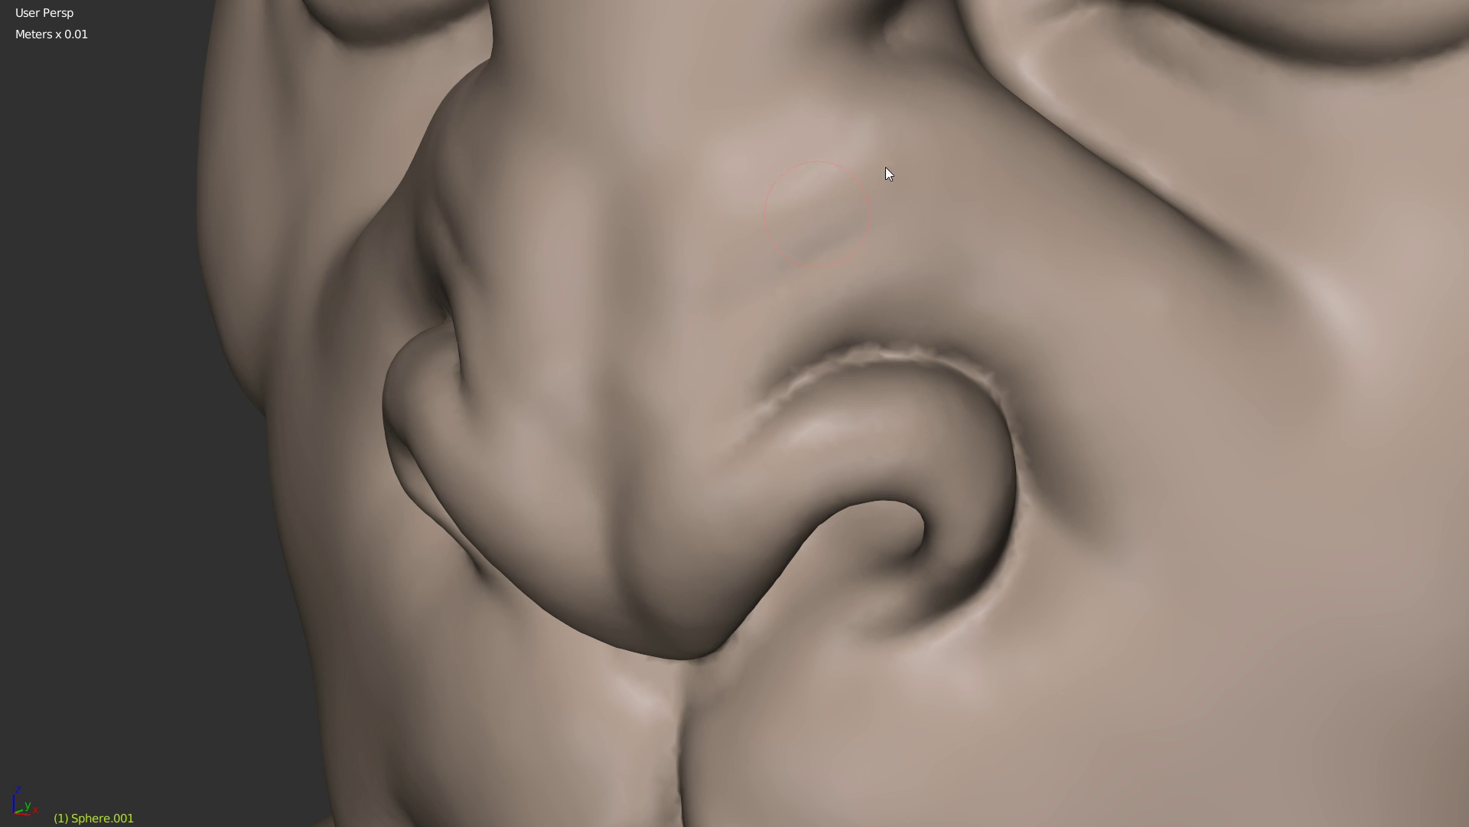
Step: Sculpt a diagonal wrinkle across the side of the nose and deepen the crease beside the bridge
shift+middle_drag(855, 196, 868, 305)
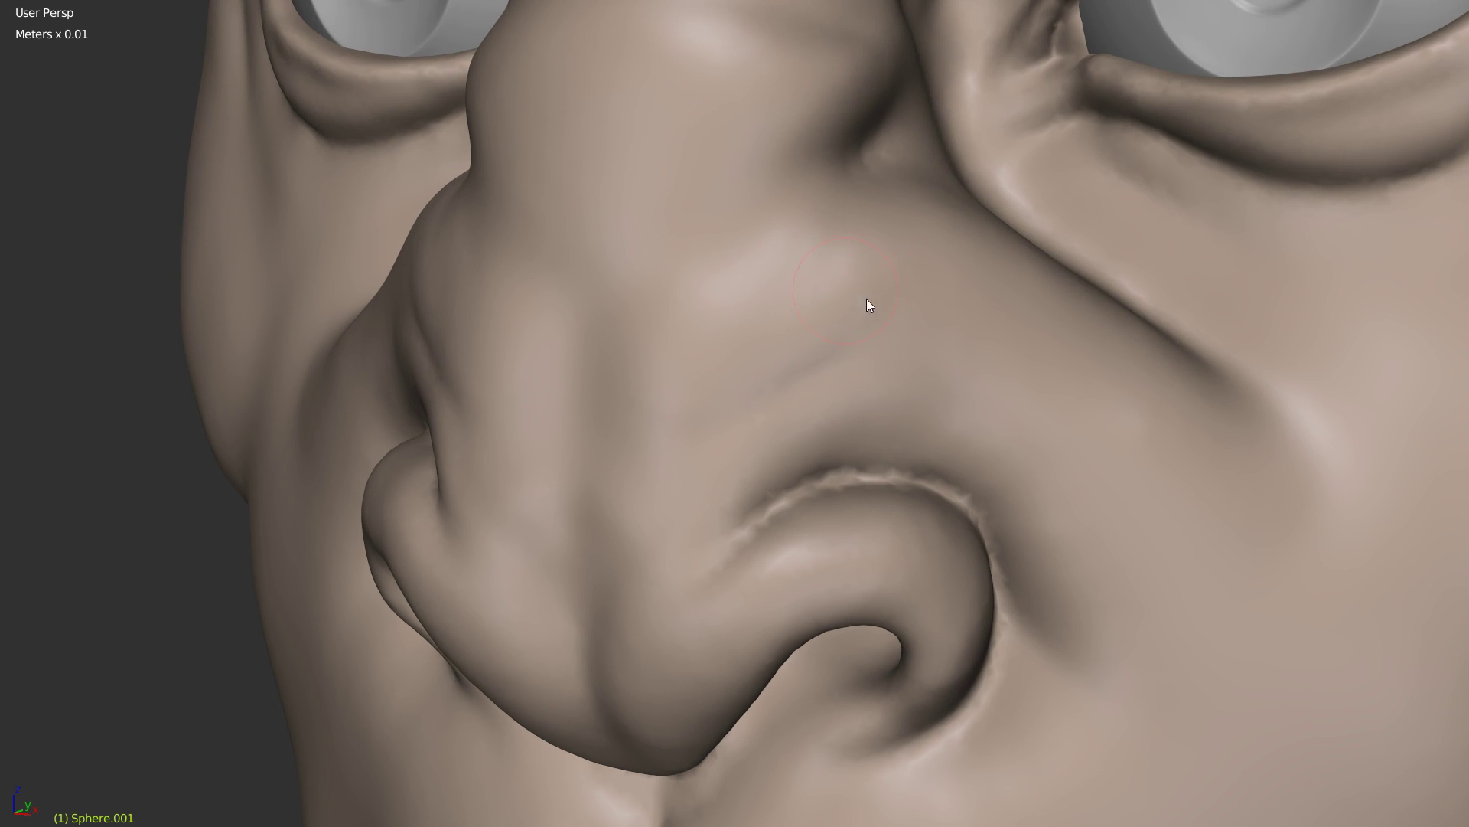
drag(946, 262, 846, 348)
mouse_move(939, 145)
mouse_down()
mouse_move(880, 161)
mouse_move(922, 108)
mouse_up()
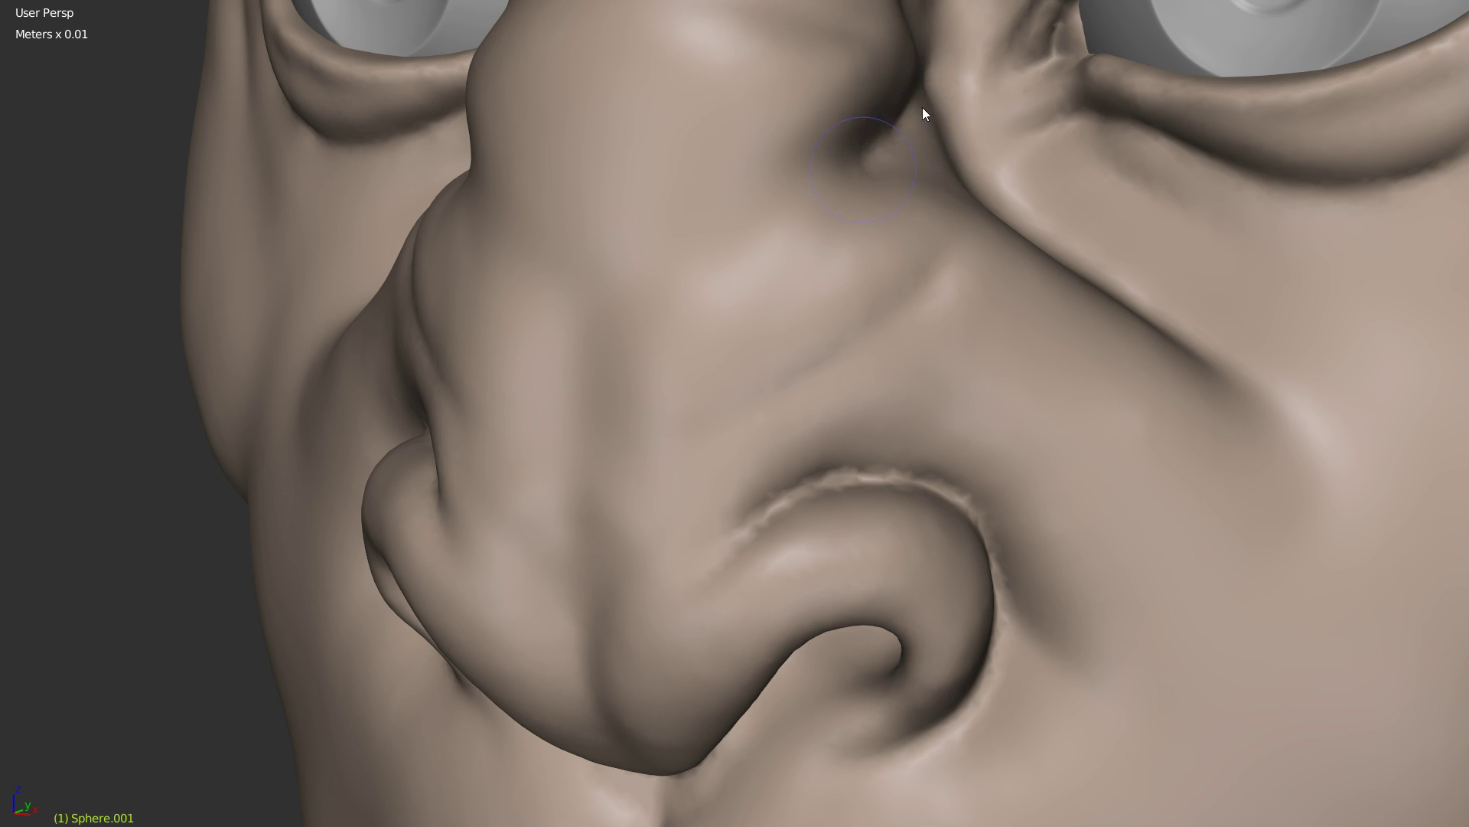
mouse_move(842, 215)
middle_down()
mouse_move(895, 217)
mouse_move(871, 242)
middle_up()
key(f)
click(895, 261)
mouse_move(914, 157)
mouse_down()
mouse_move(979, 136)
mouse_move(932, 218)
mouse_move(985, 131)
mouse_move(862, 269)
mouse_move(813, 249)
mouse_up()
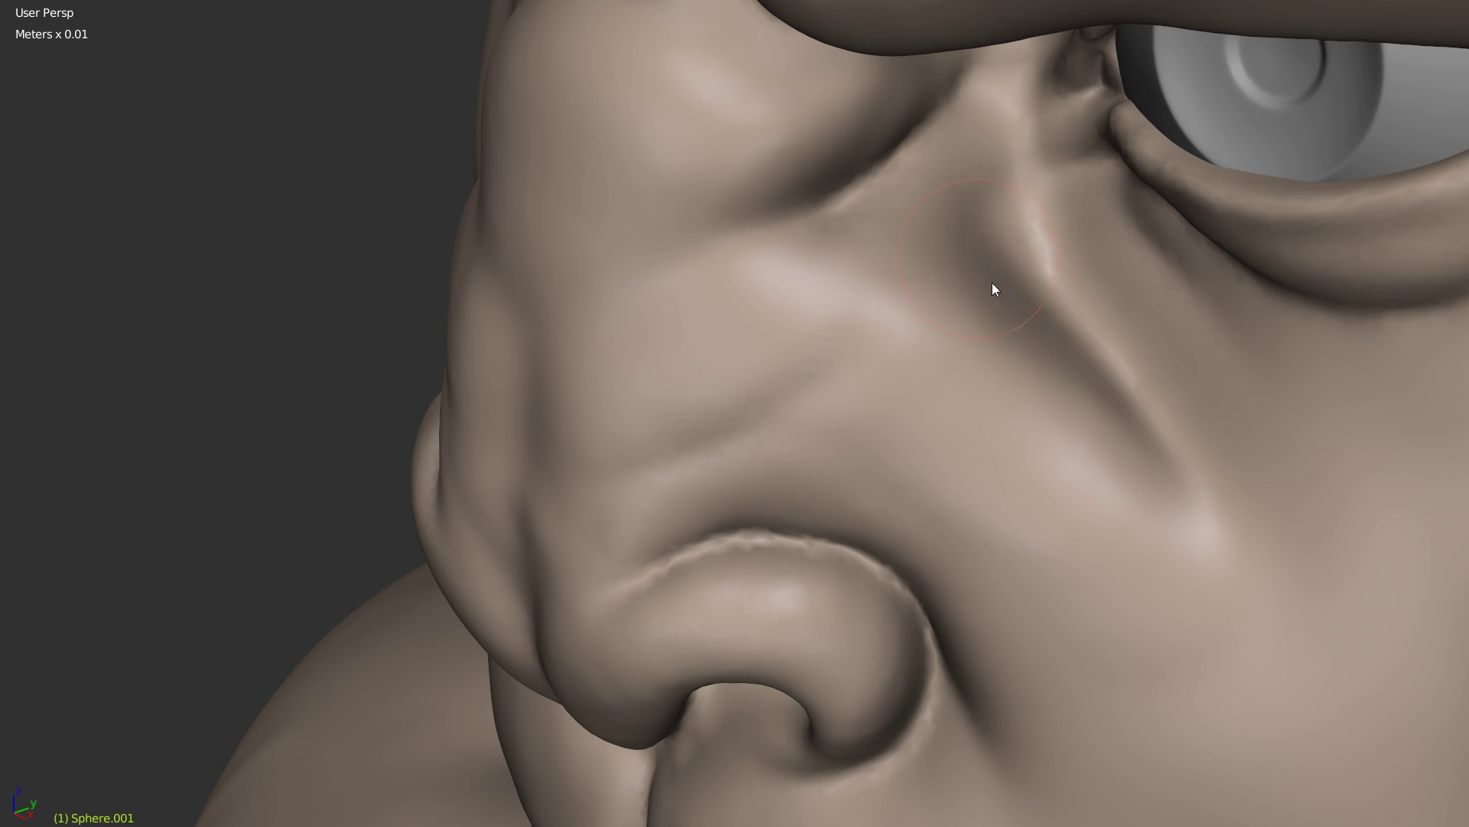
Step: Soften the diagonal wrinkle above the nostril wing and blend the side of the nose into the cheek fold
mouse_move(955, 318)
middle_down()
mouse_move(908, 262)
mouse_move(640, 374)
middle_up()
mouse_move(742, 337)
mouse_down()
mouse_move(788, 459)
mouse_move(707, 442)
mouse_up()
scroll(854, 273, down, 4)
middle_drag(659, 397, 781, 380)
scroll(698, 370, up, 4)
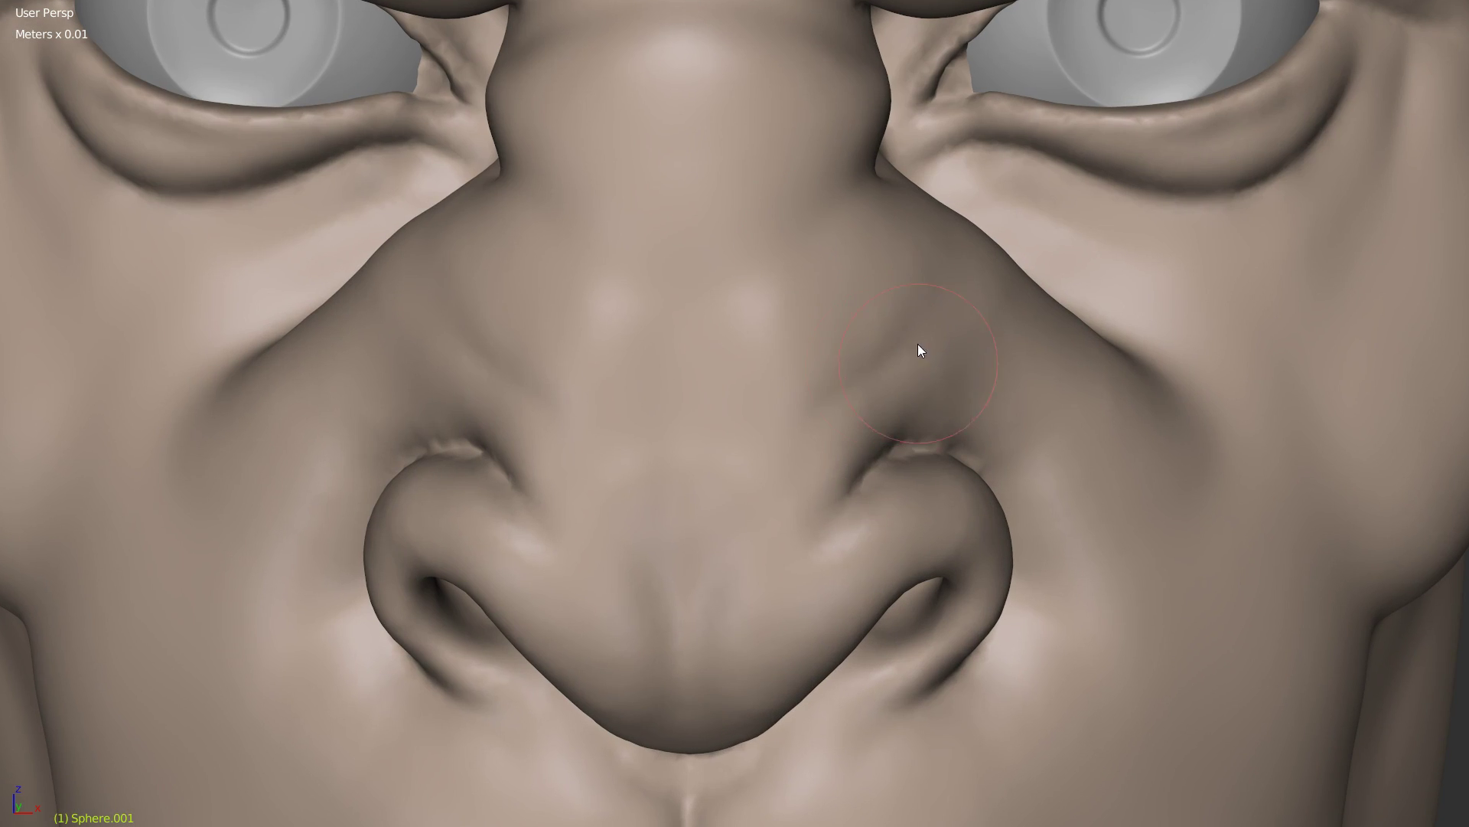
middle_drag(939, 243, 883, 282)
scroll(880, 282, down, 3)
mouse_move(797, 329)
middle_down()
mouse_move(765, 318)
mouse_move(870, 295)
middle_up()
scroll(870, 296, up, 4)
mouse_move(802, 282)
mouse_down()
mouse_move(889, 227)
mouse_move(793, 265)
mouse_move(894, 213)
mouse_move(788, 259)
mouse_move(774, 222)
mouse_move(682, 230)
mouse_move(944, 223)
mouse_move(853, 226)
mouse_move(866, 240)
mouse_move(846, 311)
mouse_move(670, 337)
mouse_up()
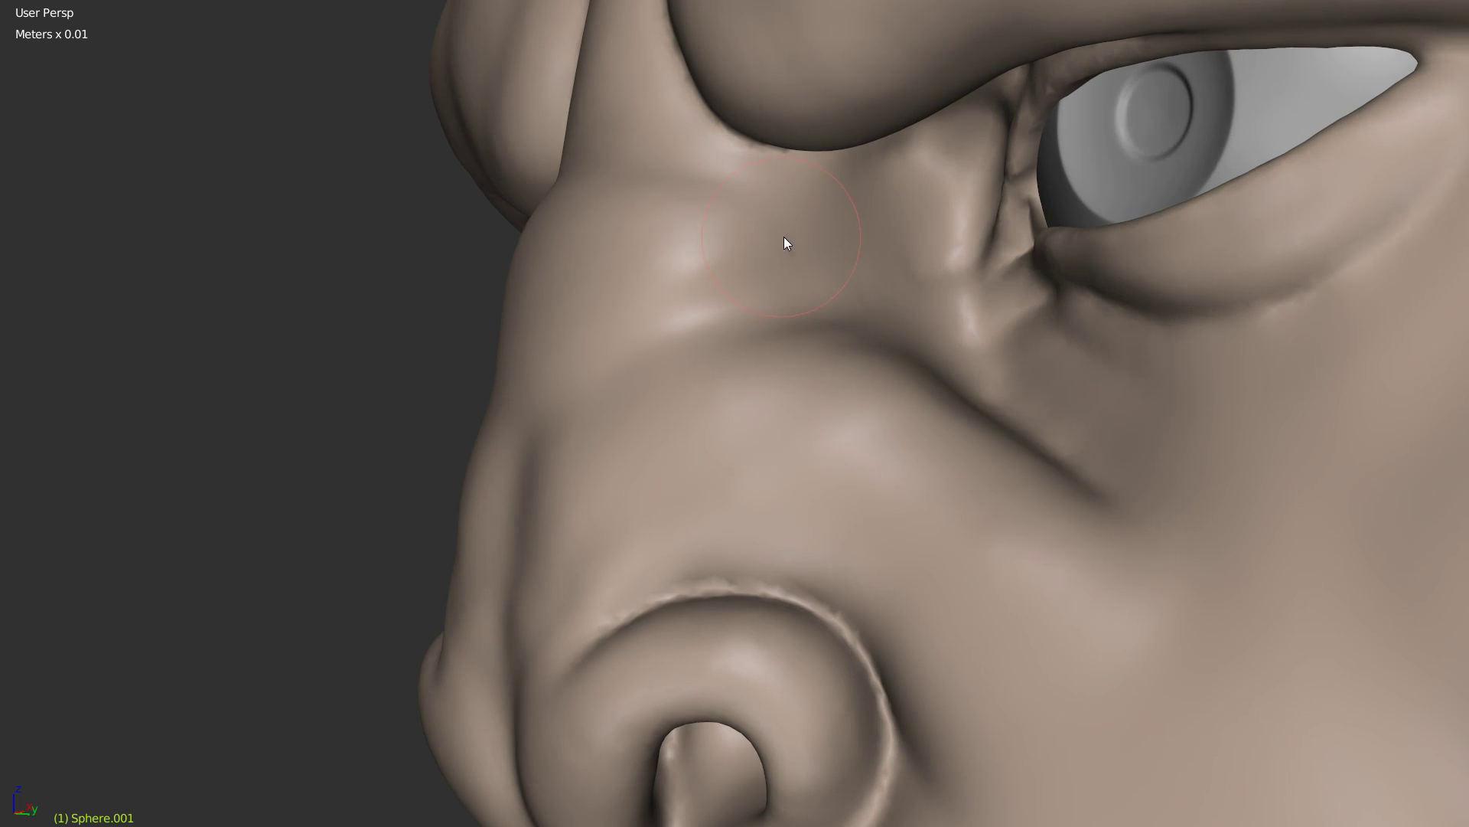
Step: Sculpt fine wrinkles along the side of the nose bridge between the brow and the inner eye corner
middle_drag(781, 145, 745, 197)
scroll(766, 168, up, 3)
shift+middle_drag(787, 140, 781, 237)
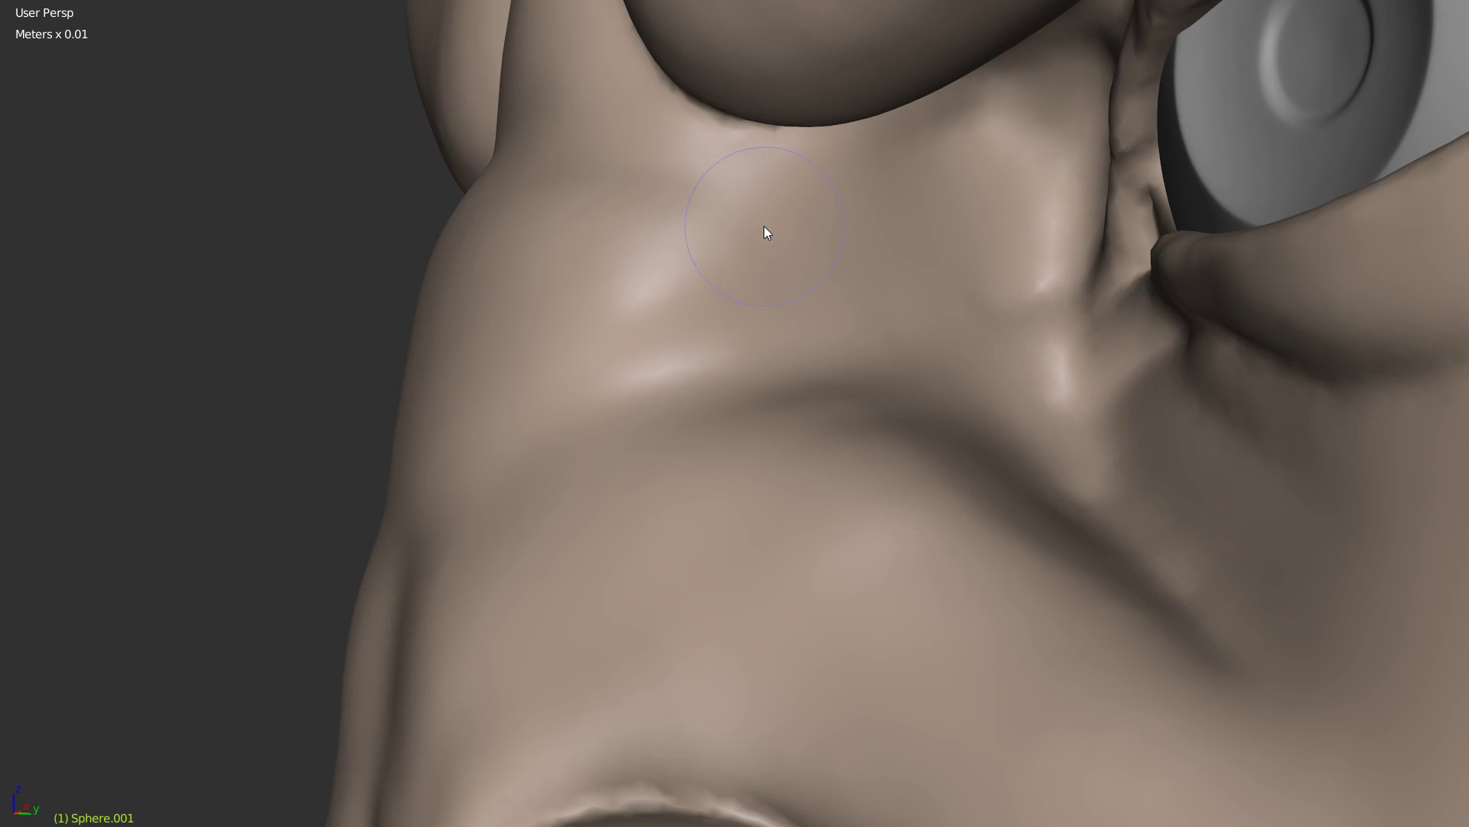
drag(624, 168, 734, 185)
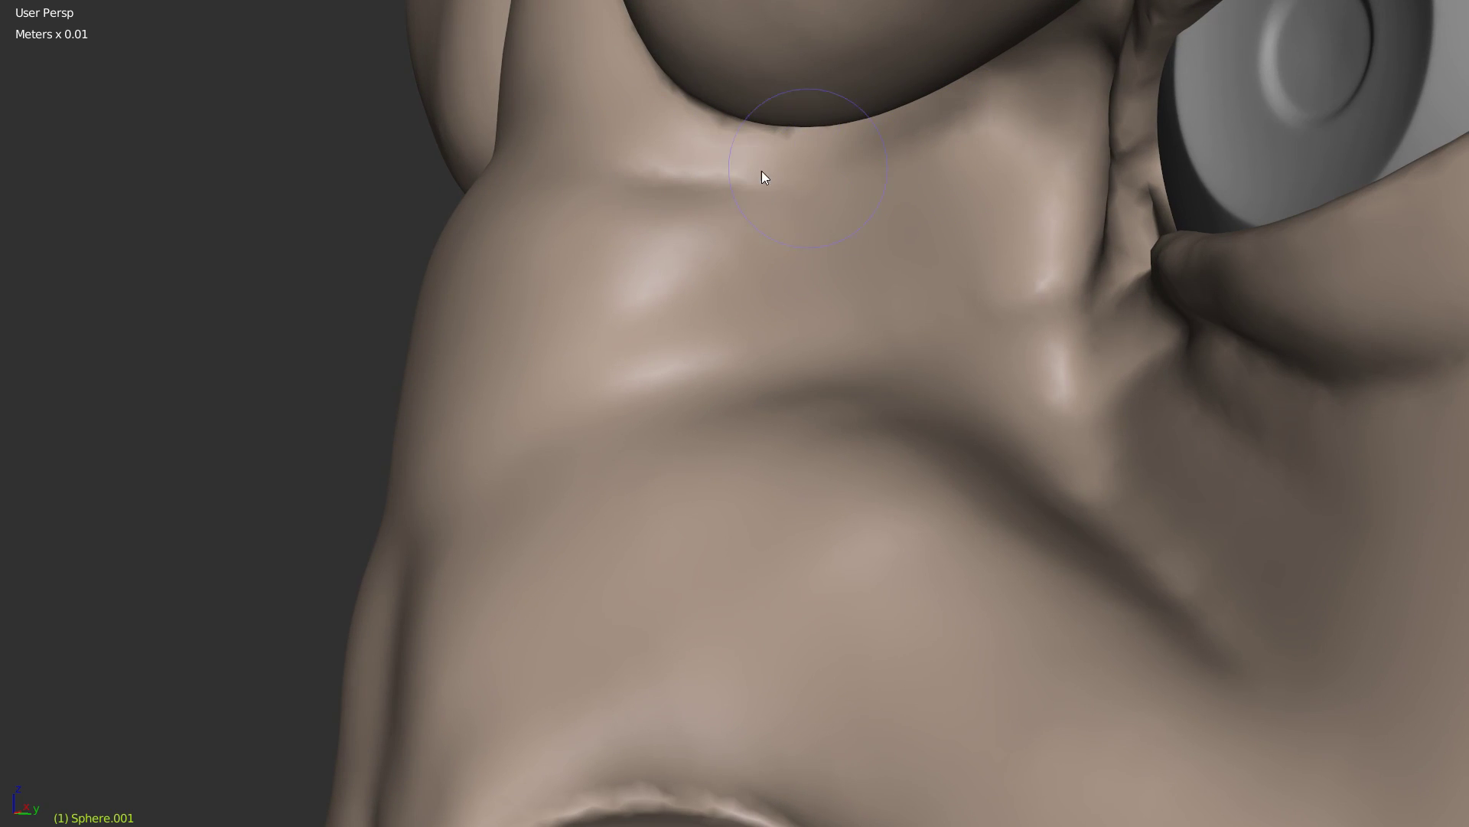
drag(966, 196, 765, 316)
drag(642, 356, 613, 369)
drag(953, 212, 552, 414)
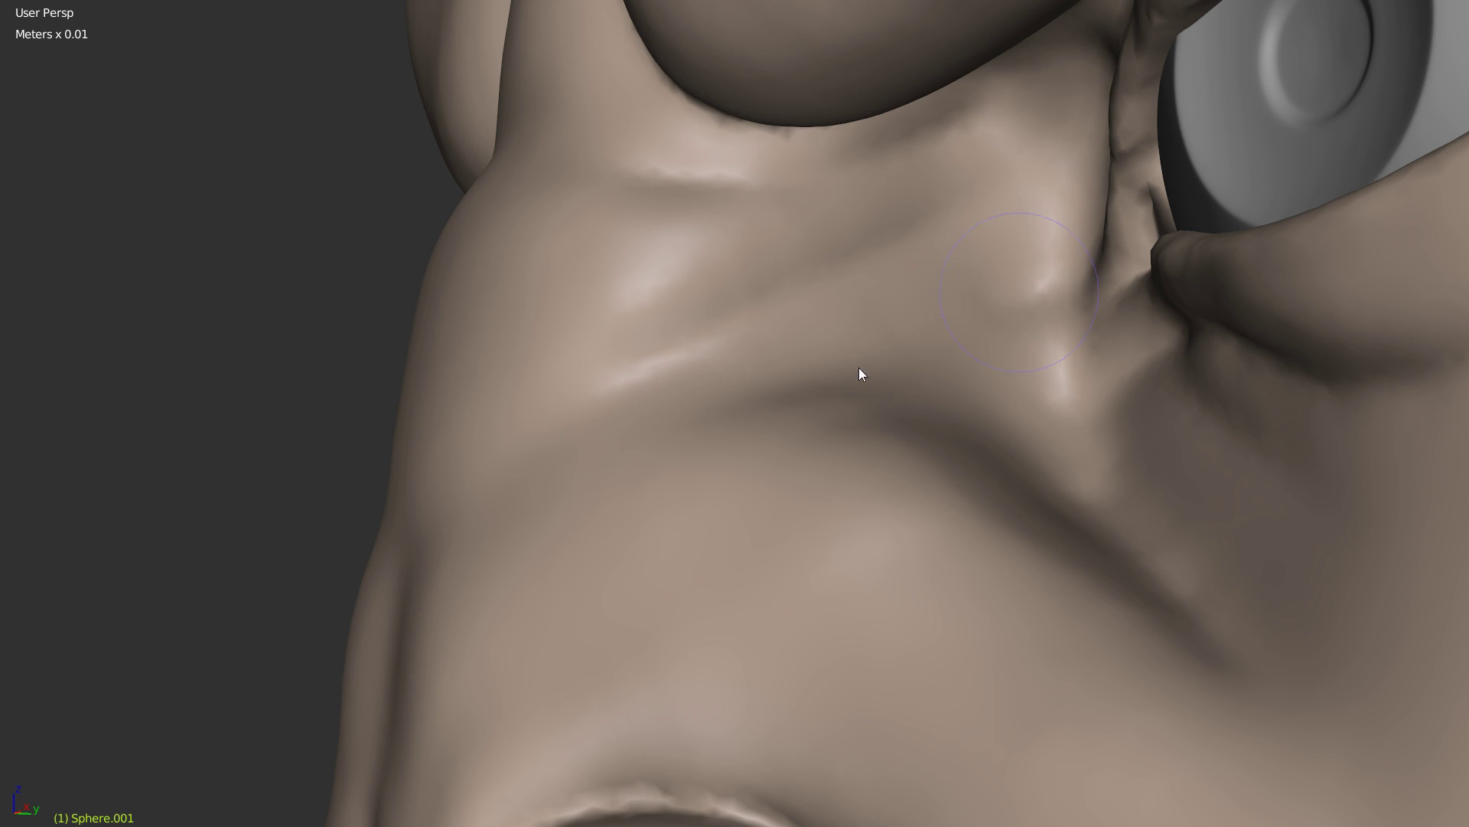
Step: Sharpen the horizontal crease across the nose bridge and refine the crease along the brow's inner edge
middle_drag(755, 429, 729, 214)
scroll(853, 283, up, 2)
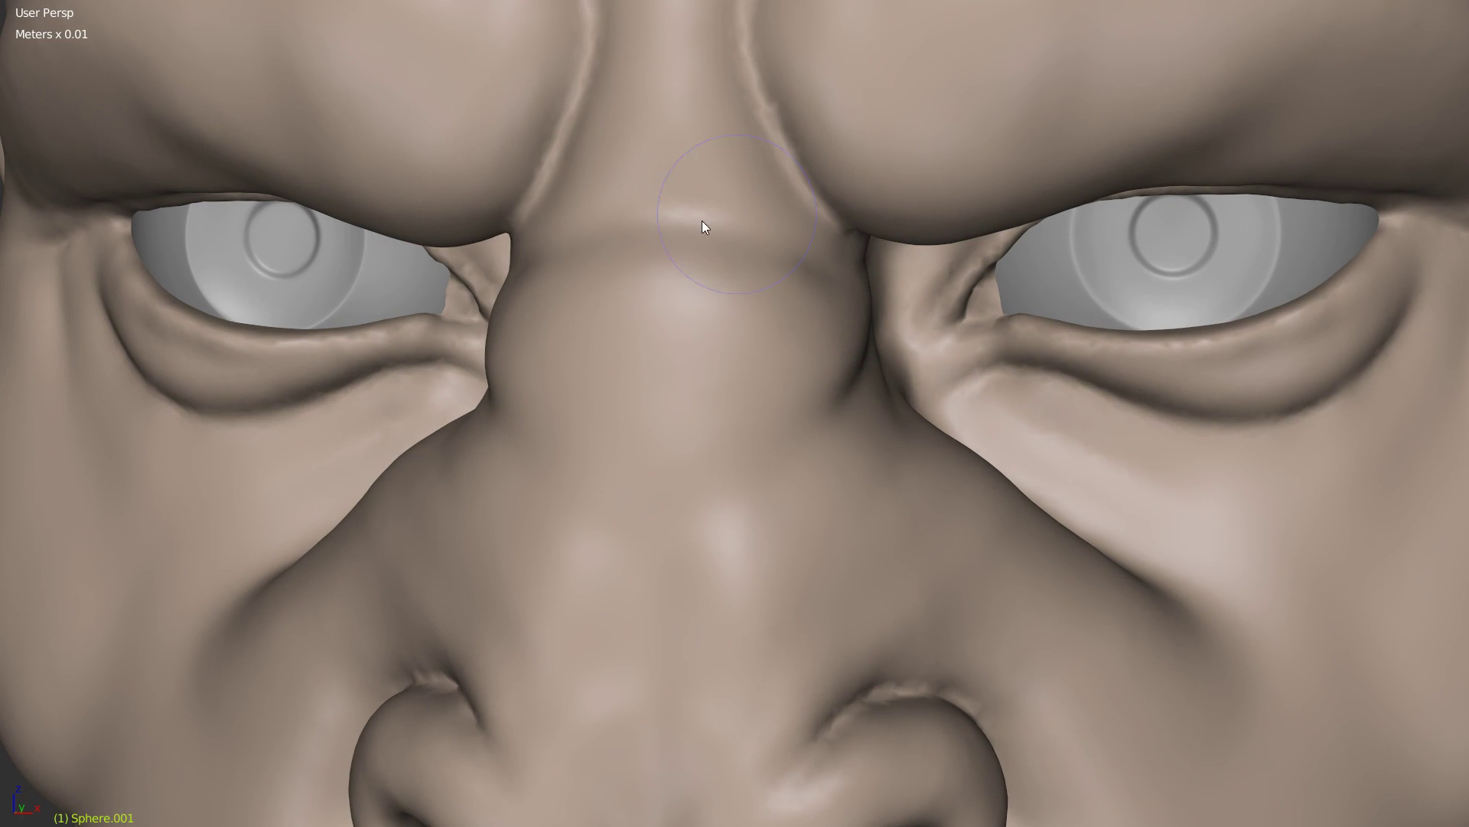
drag(596, 265, 691, 237)
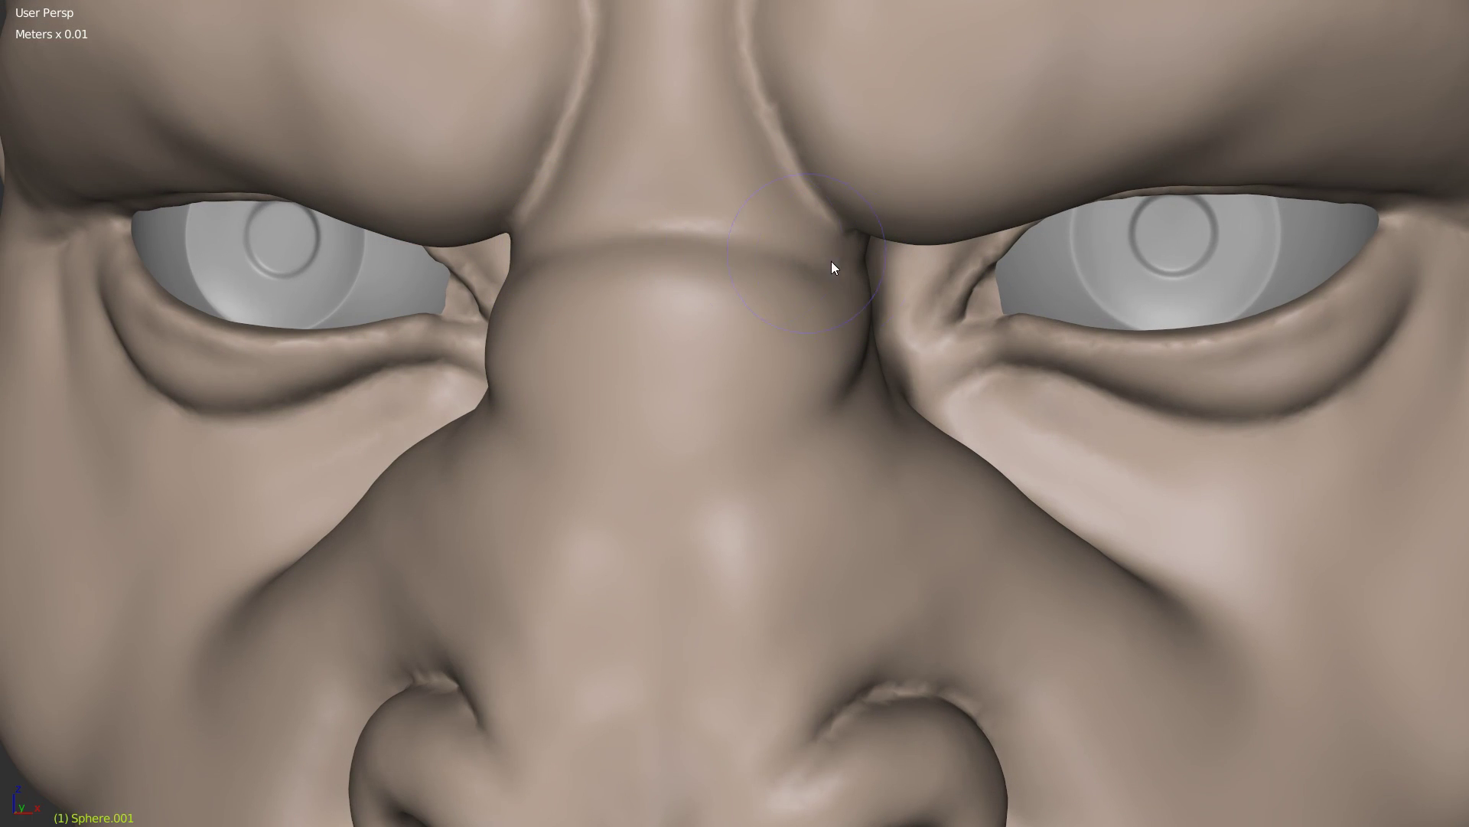
shift+middle_drag(851, 209, 851, 272)
mouse_move(834, 288)
mouse_down()
mouse_move(746, 233)
mouse_move(807, 266)
mouse_move(768, 210)
mouse_up()
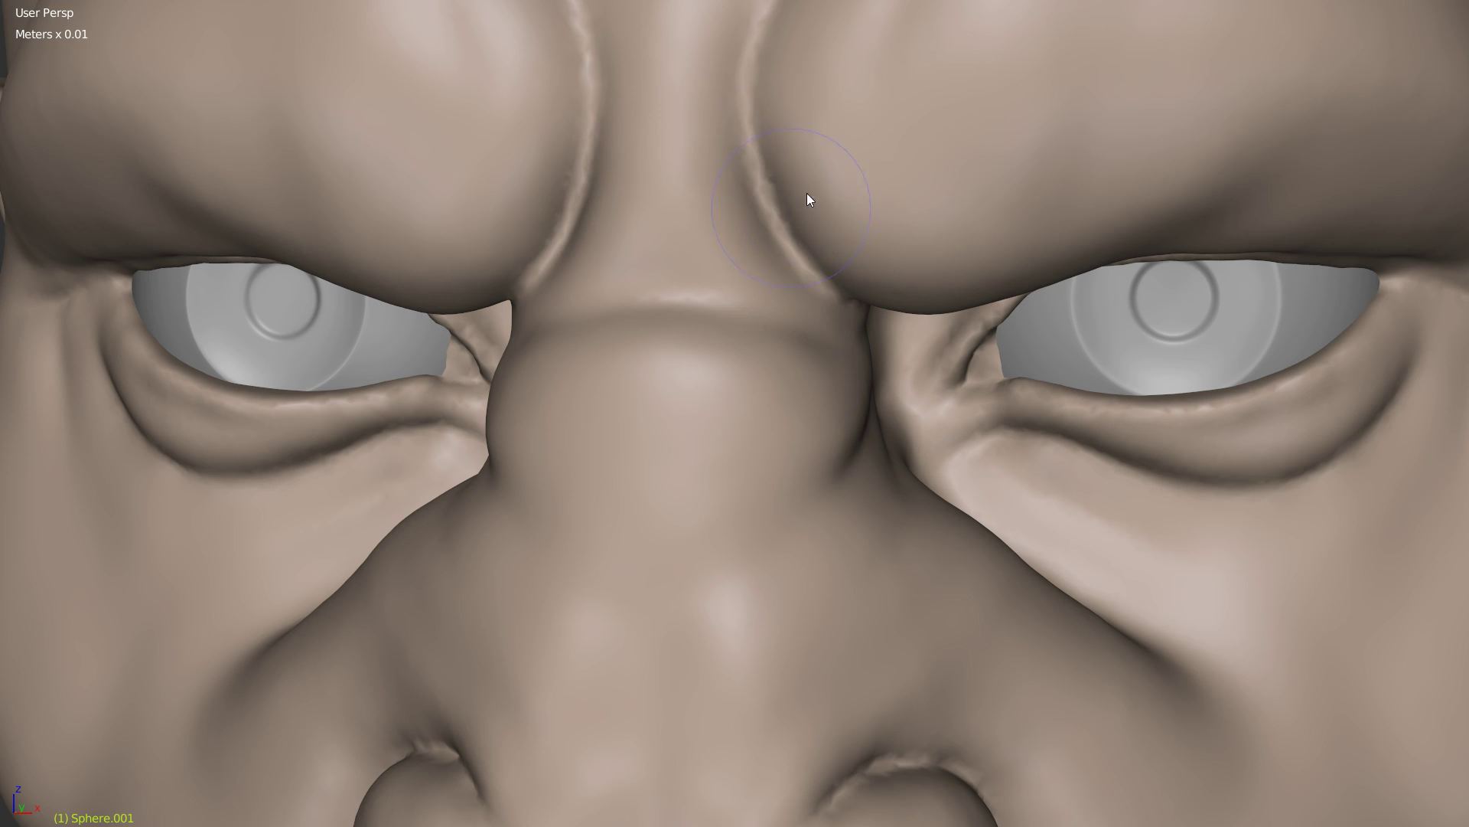
Step: Carve a curved crease into the inner end of the brow bulge and along its upper edge
scroll(793, 209, down, 5)
middle_drag(836, 246, 807, 206)
scroll(807, 206, up, 5)
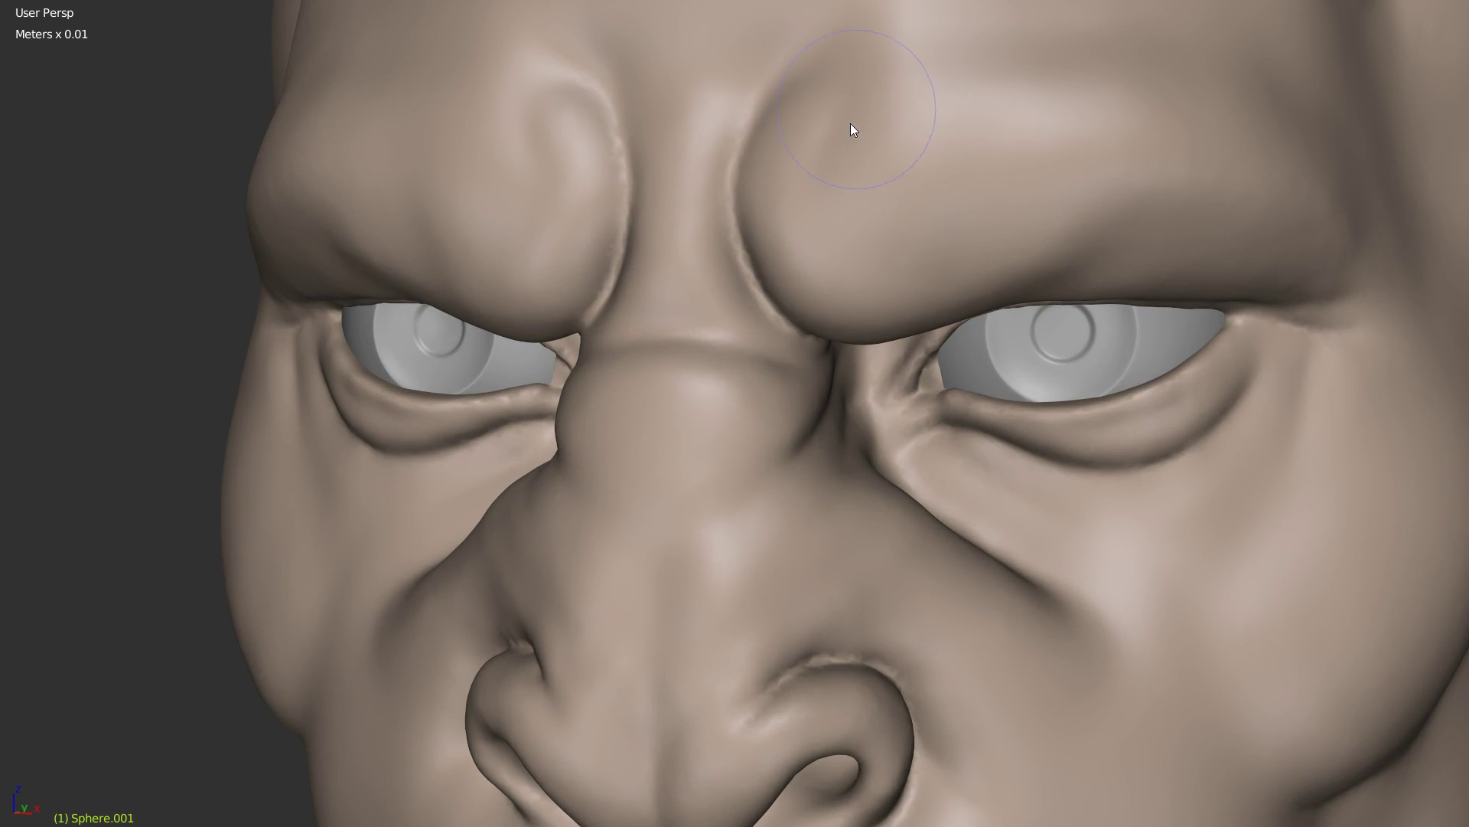
shift+middle_drag(856, 113, 815, 195)
drag(814, 195, 908, 118)
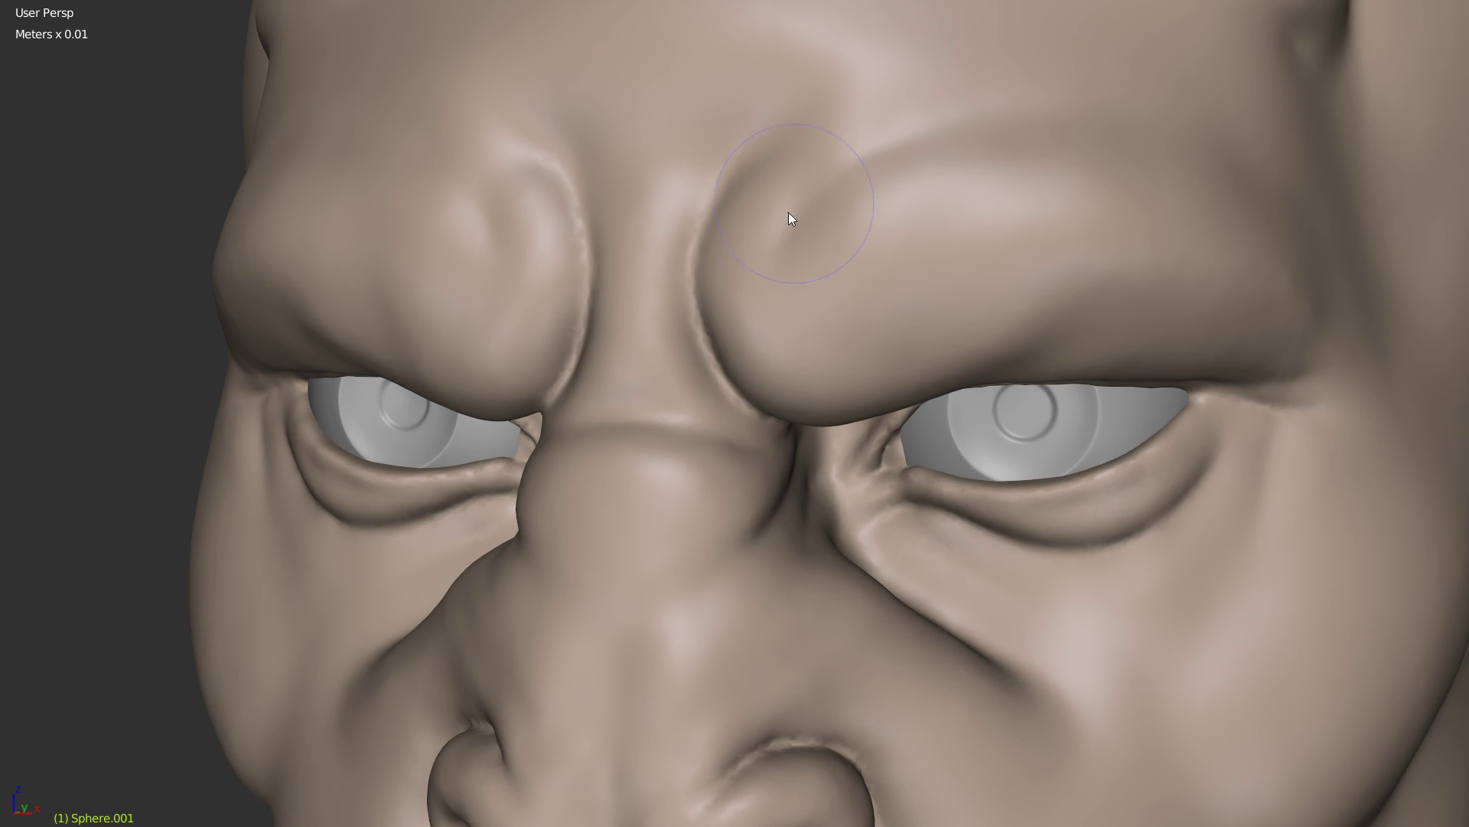
mouse_move(829, 179)
mouse_down()
mouse_move(994, 107)
mouse_move(1010, 191)
mouse_up()
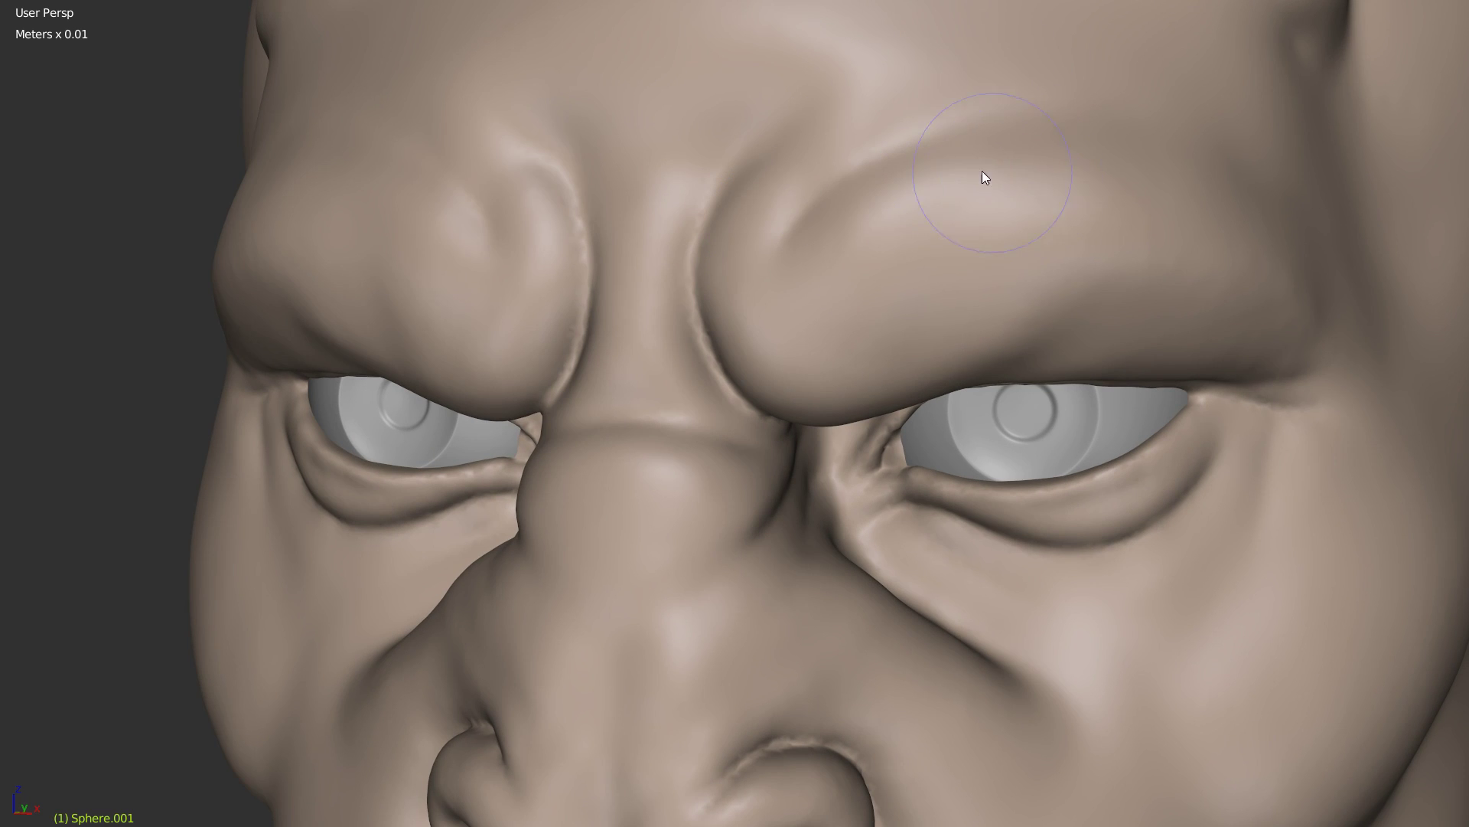
Step: Carve horizontal furrows across the forehead above the brows
shift+middle_drag(997, 179, 1040, 217)
mouse_move(869, 197)
middle_down()
mouse_move(946, 258)
mouse_move(813, 260)
mouse_move(709, 297)
middle_up()
drag(604, 280, 1086, 211)
drag(644, 283, 972, 258)
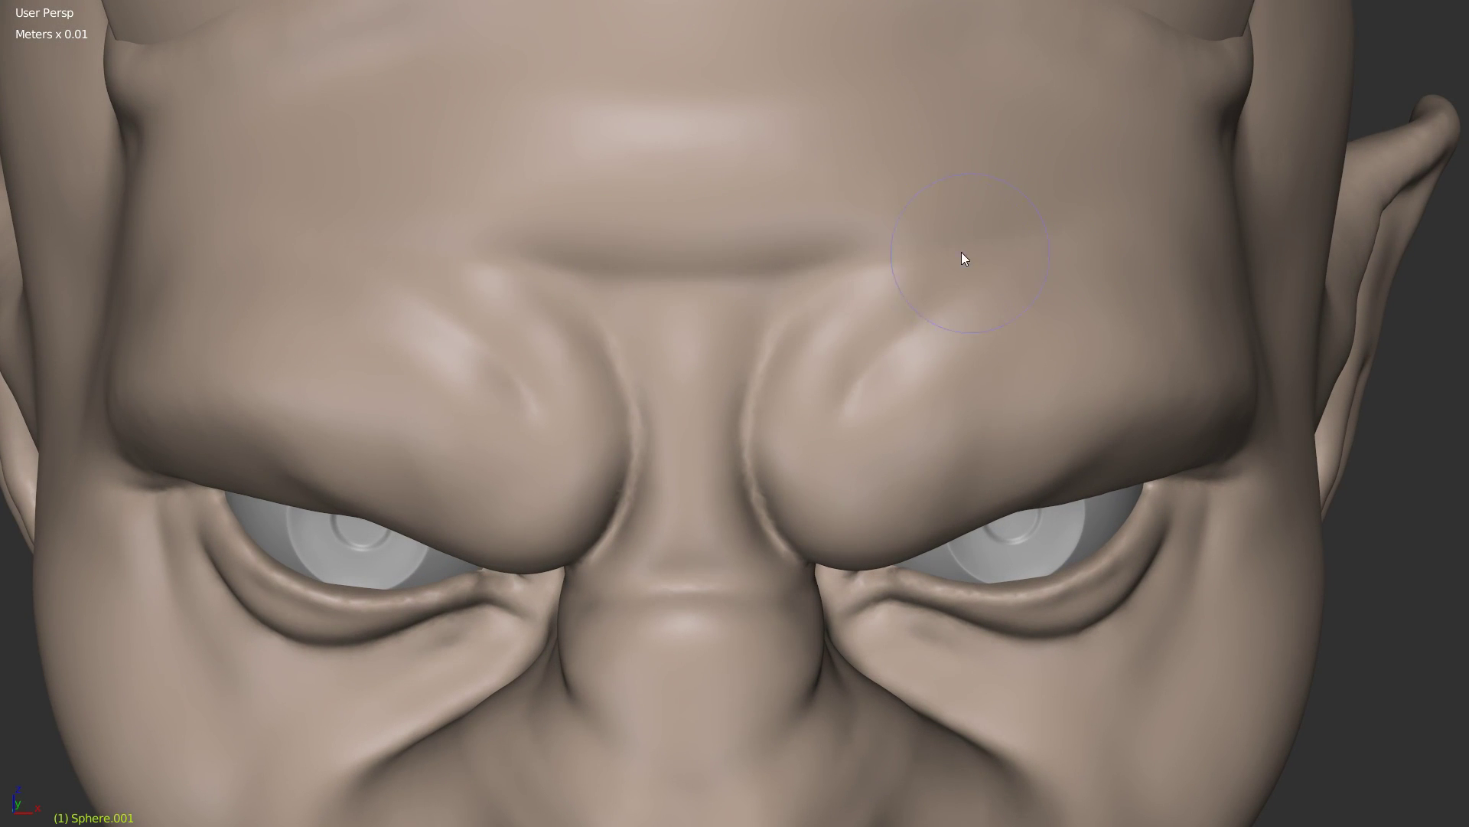
drag(824, 103, 660, 108)
scroll(948, 219, down, 6)
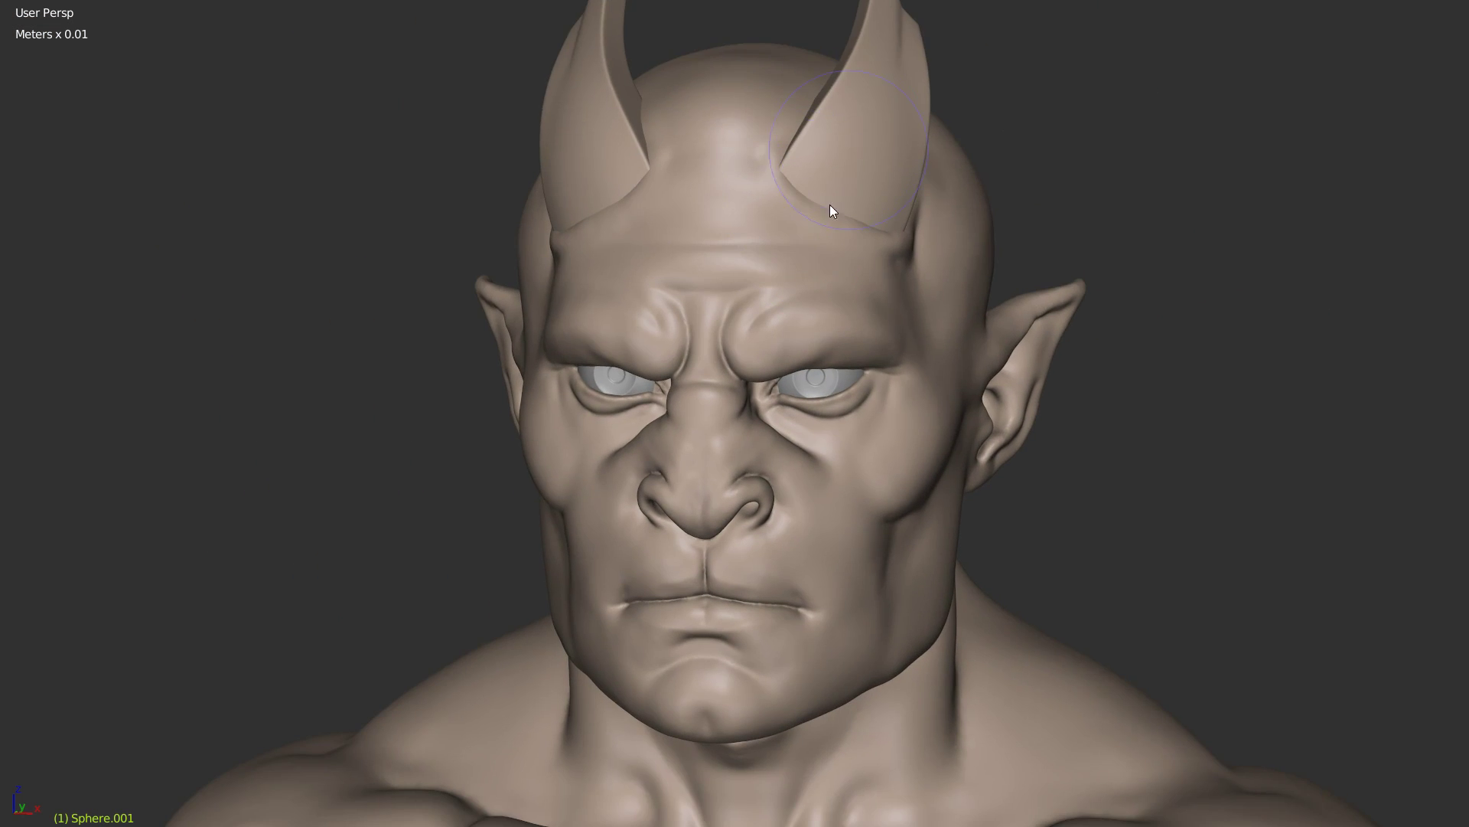
scroll(827, 331, up, 8)
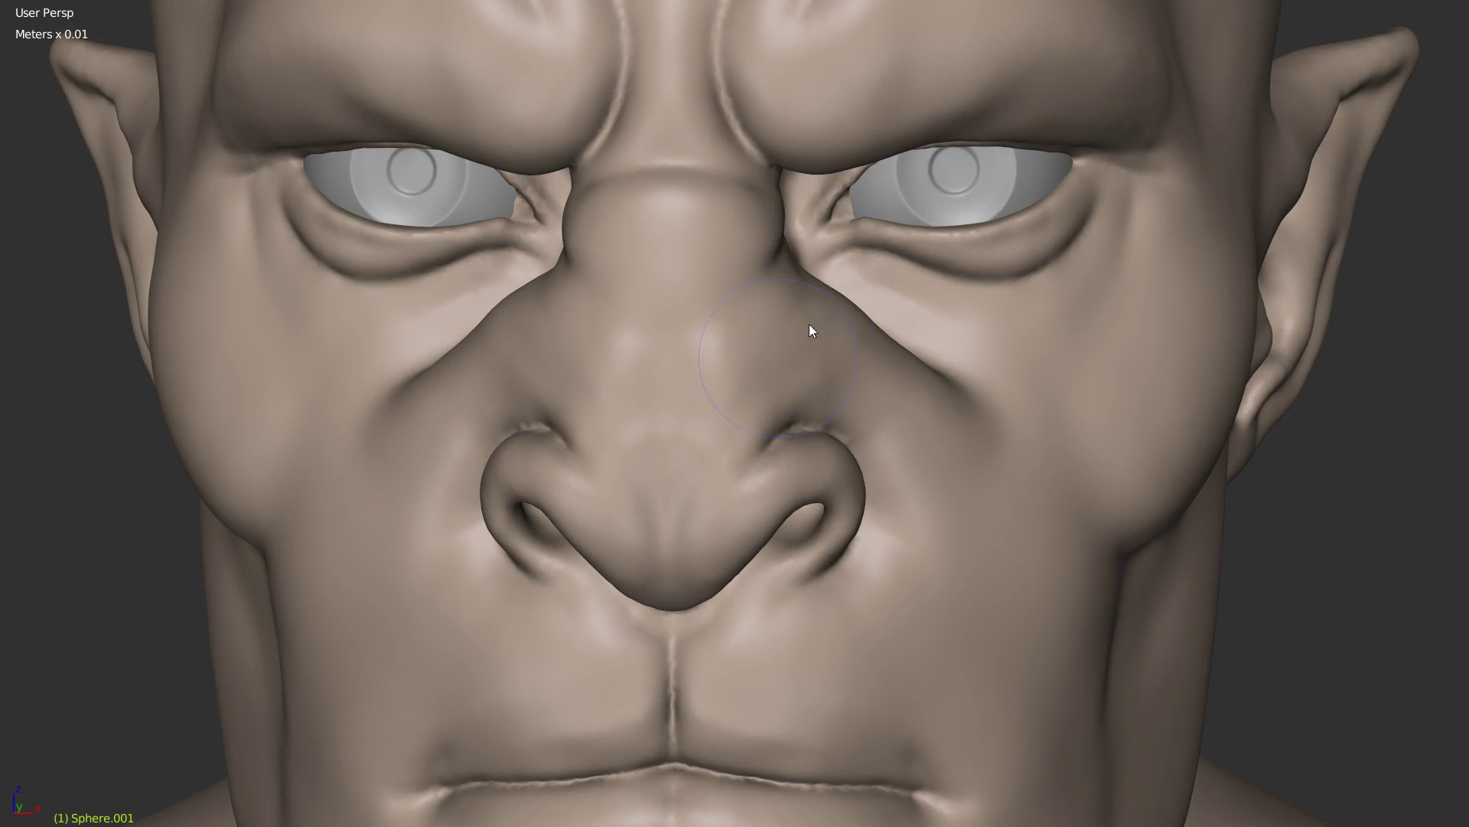
Step: Soften the side of the nose bridge where it meets the crease below the inner eye corner
middle_drag(812, 331, 735, 322)
scroll(800, 332, up, 4)
middle_drag(800, 283, 789, 286)
mouse_move(823, 149)
mouse_down()
mouse_move(793, 162)
mouse_move(912, 160)
mouse_up()
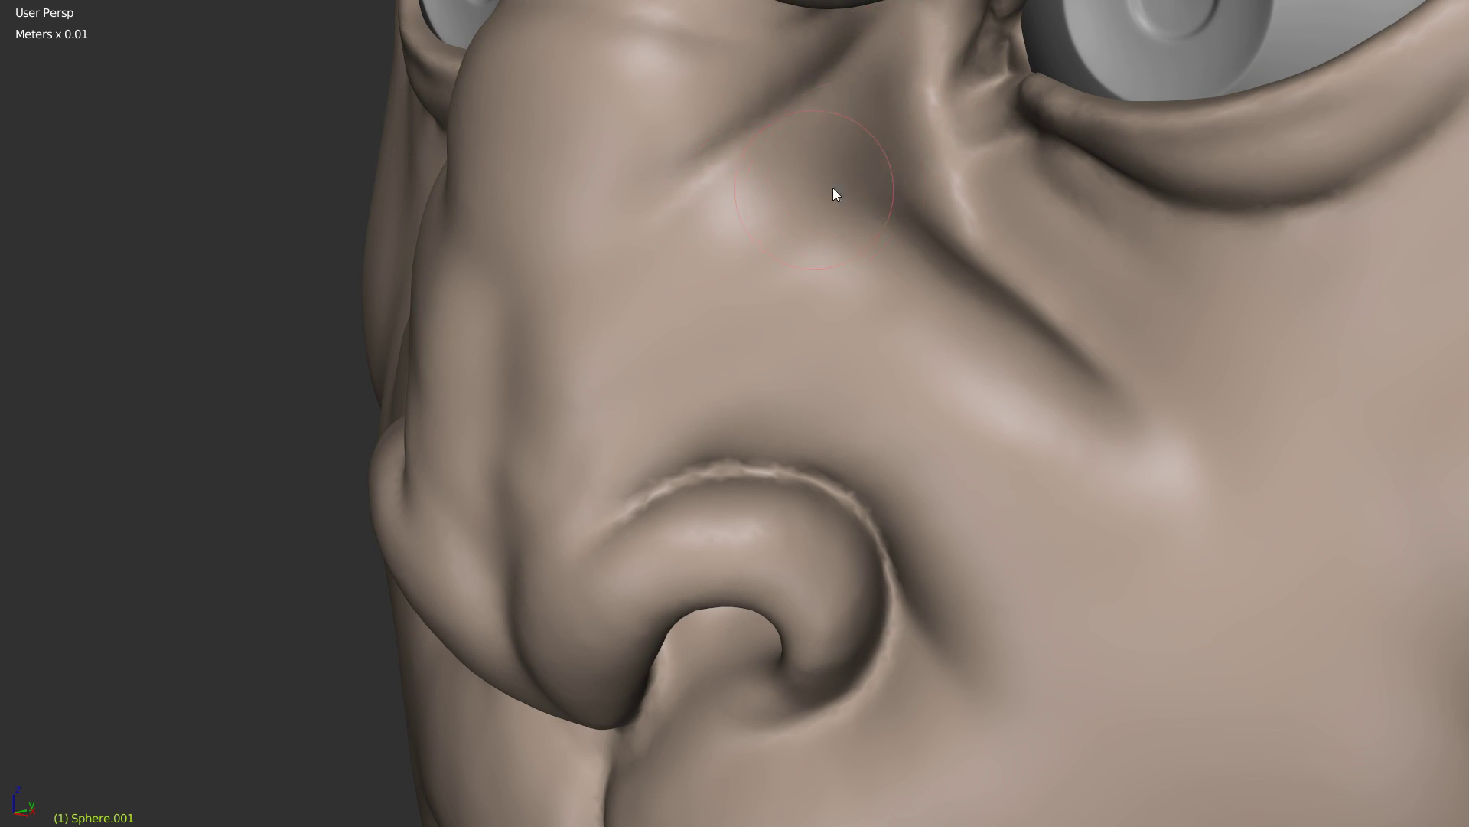
middle_drag(815, 197, 883, 190)
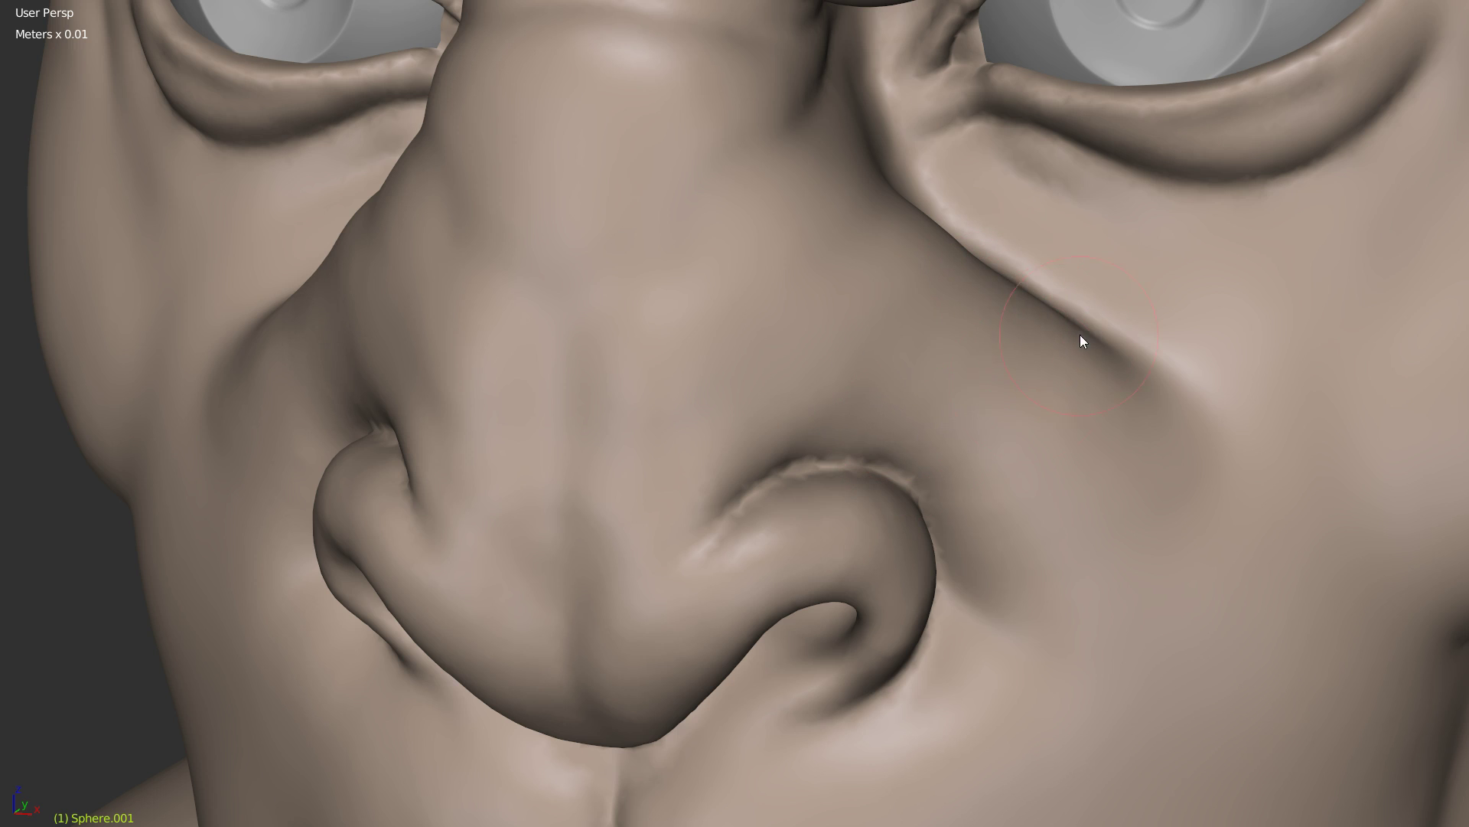
Step: Flatten the side of the nose so the bridge slopes evenly into the cheek fold
scroll(903, 310, down, 5)
middle_drag(903, 310, 793, 402)
scroll(810, 351, up, 4)
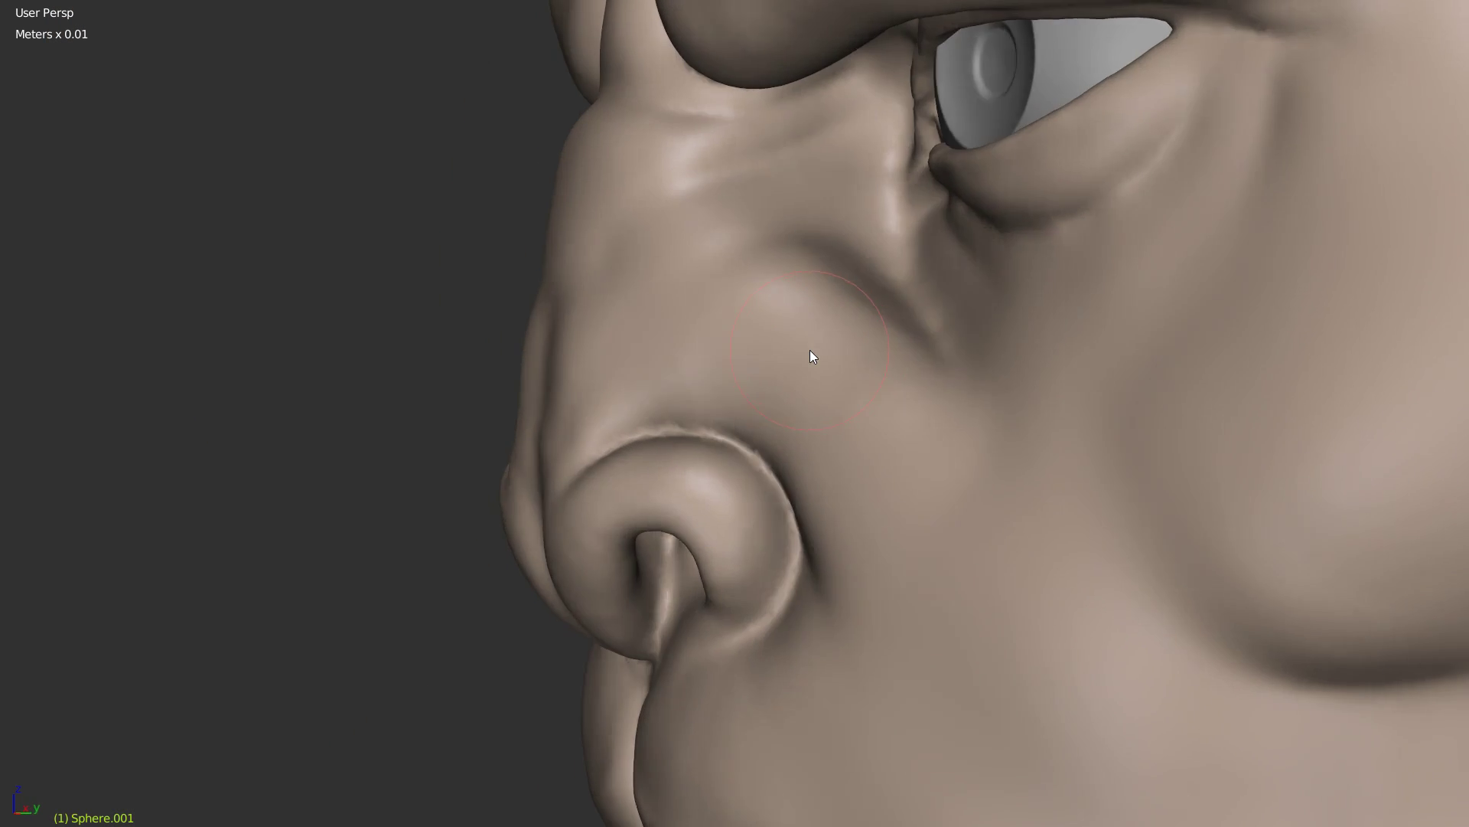
scroll(939, 324, down, 5)
middle_drag(807, 328, 715, 367)
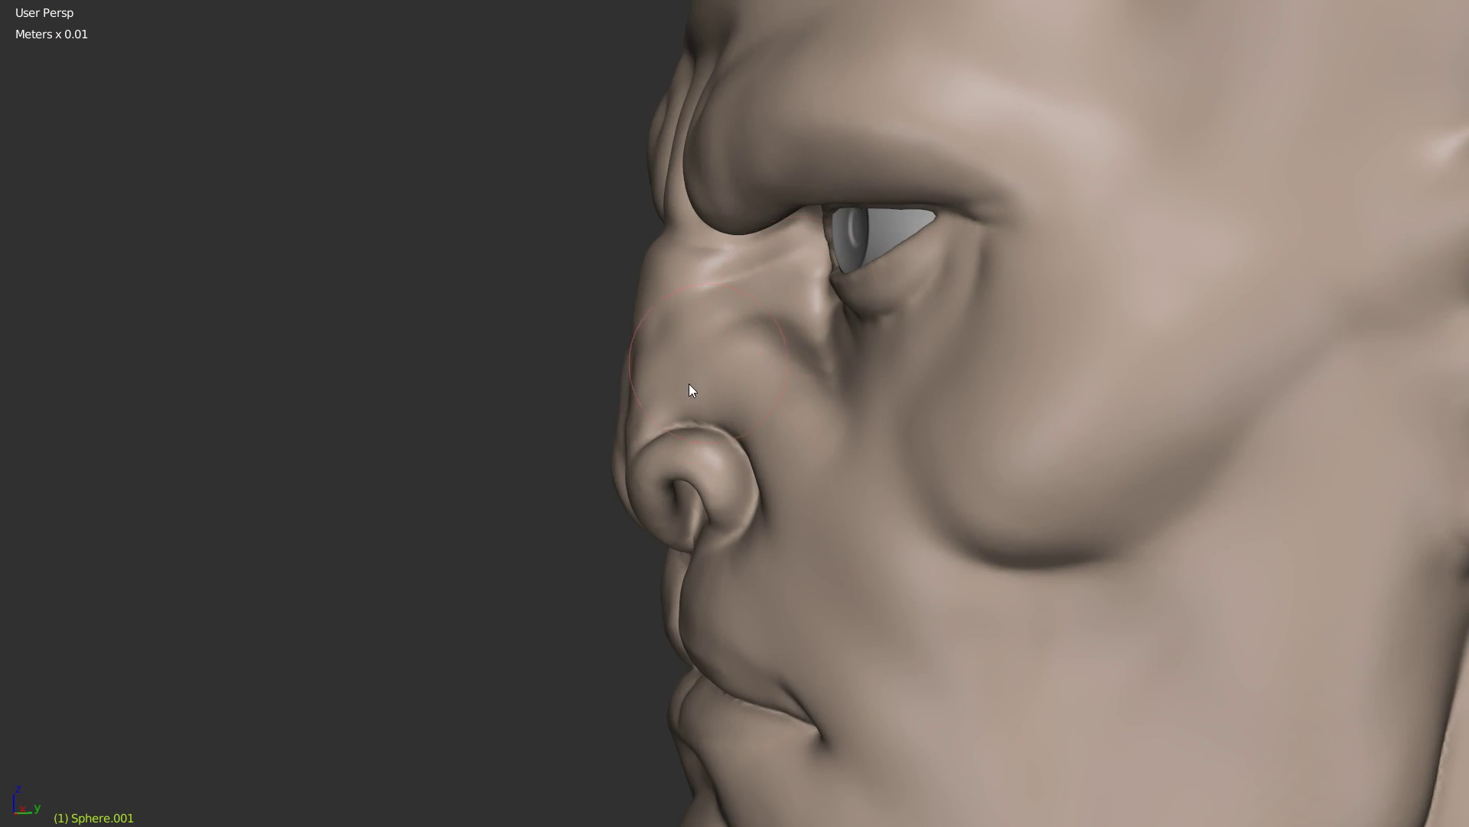
scroll(861, 278, up, 5)
mouse_move(860, 277)
mouse_down()
mouse_move(865, 245)
mouse_move(883, 278)
mouse_move(842, 260)
mouse_move(875, 245)
mouse_move(842, 249)
mouse_move(859, 272)
mouse_move(843, 282)
mouse_up()
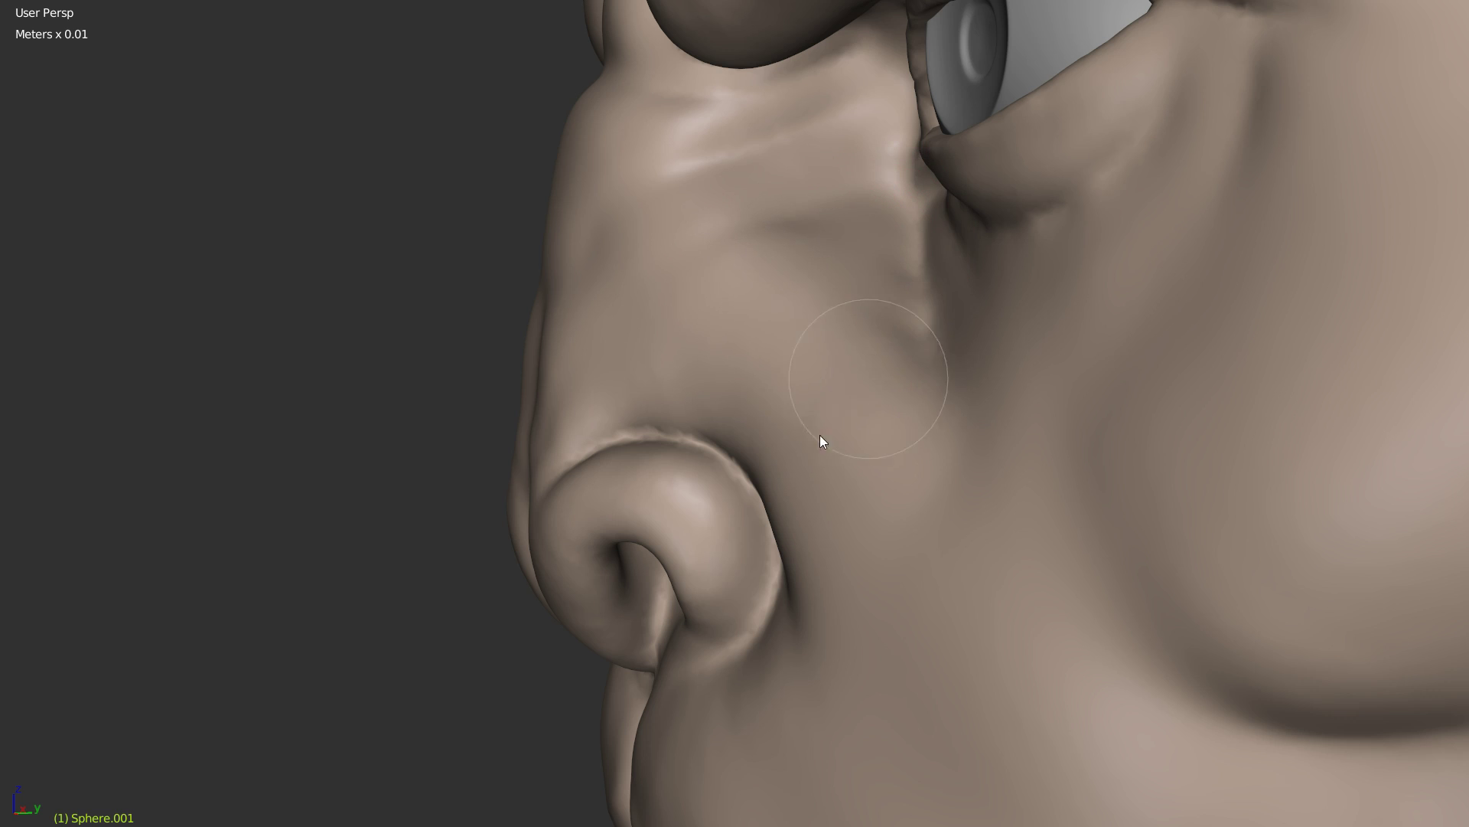
mouse_move(872, 286)
middle_down()
mouse_move(927, 259)
mouse_move(905, 222)
mouse_move(773, 208)
middle_up()
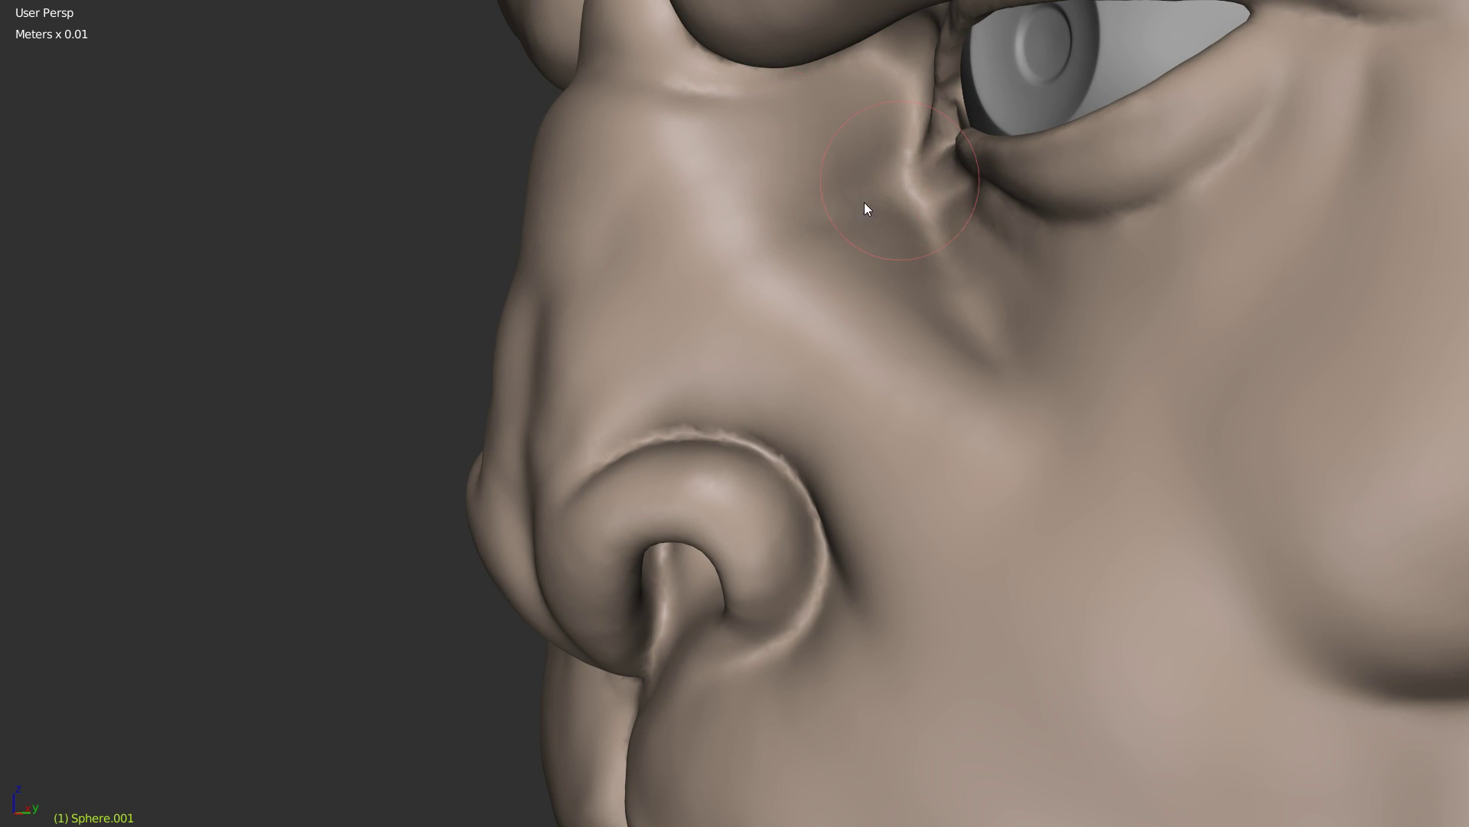
middle_drag(845, 244, 942, 242)
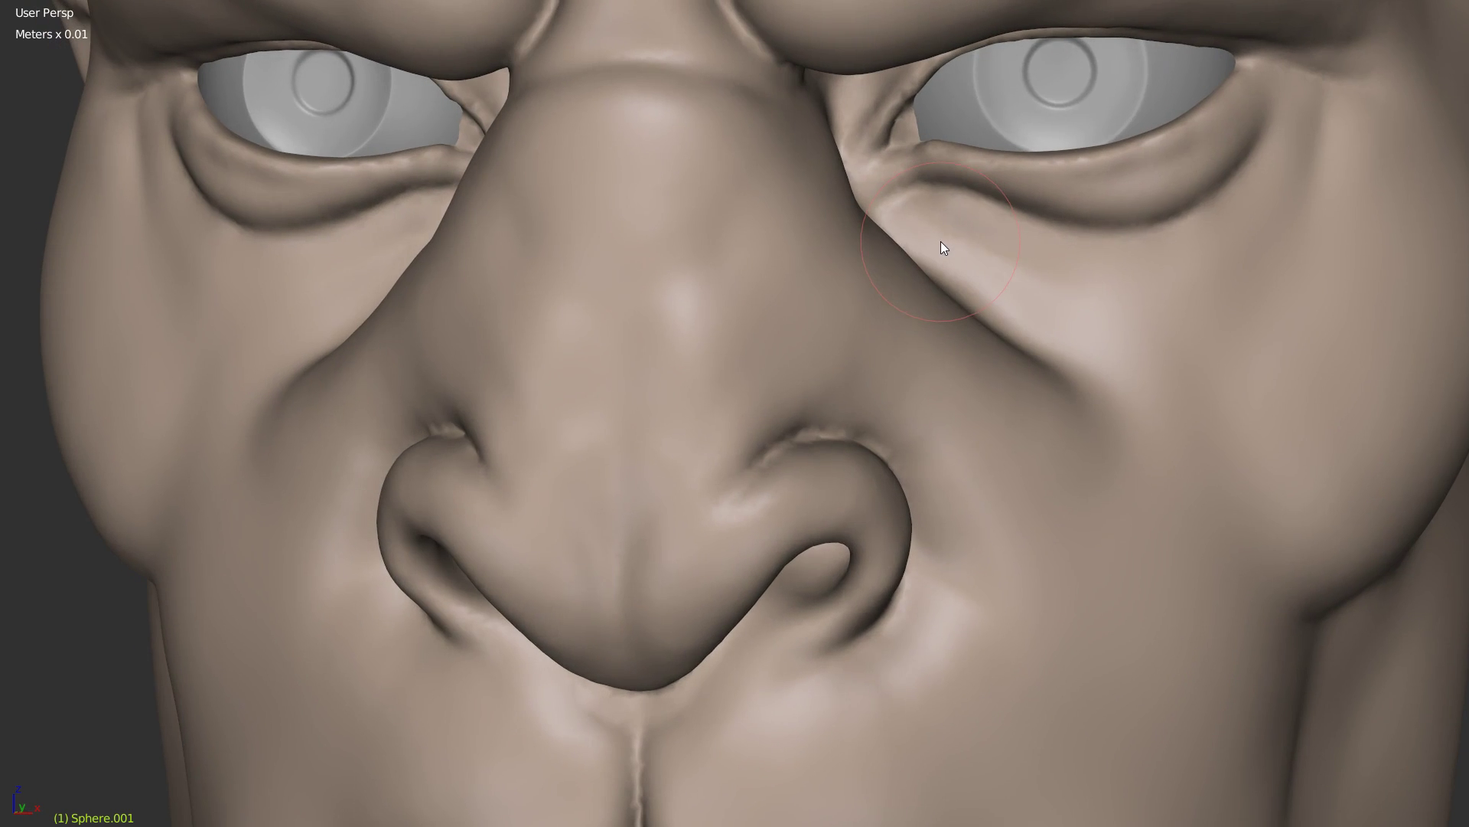
scroll(911, 251, down, 5)
scroll(873, 238, up, 3)
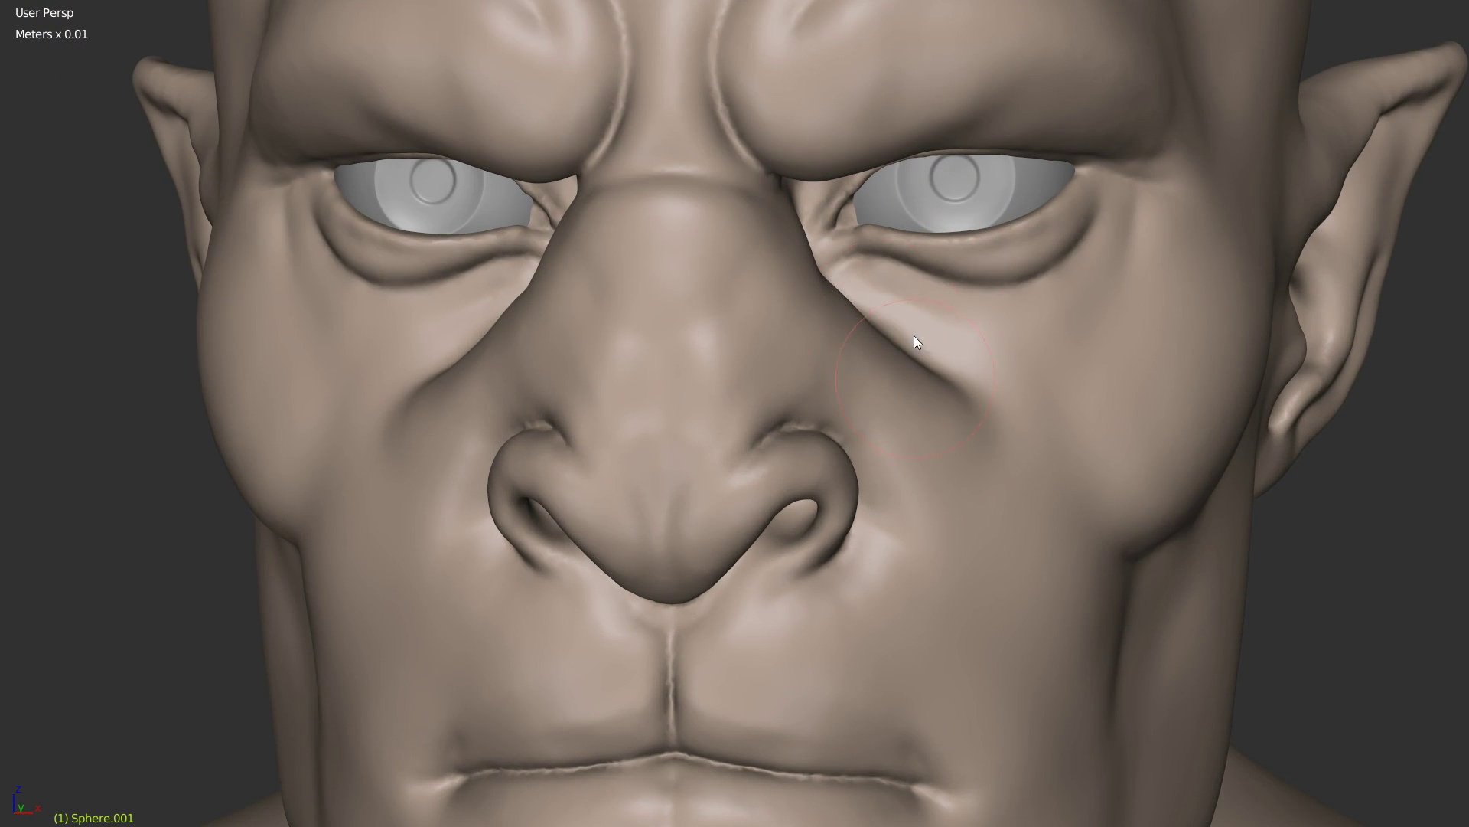
Step: Carve a crease from the outer edge of the nostril wing down onto the upper-lip area
scroll(917, 380, up, 3)
mouse_move(923, 443)
middle_down()
mouse_move(977, 342)
mouse_move(842, 351)
mouse_move(824, 387)
mouse_move(871, 368)
middle_up()
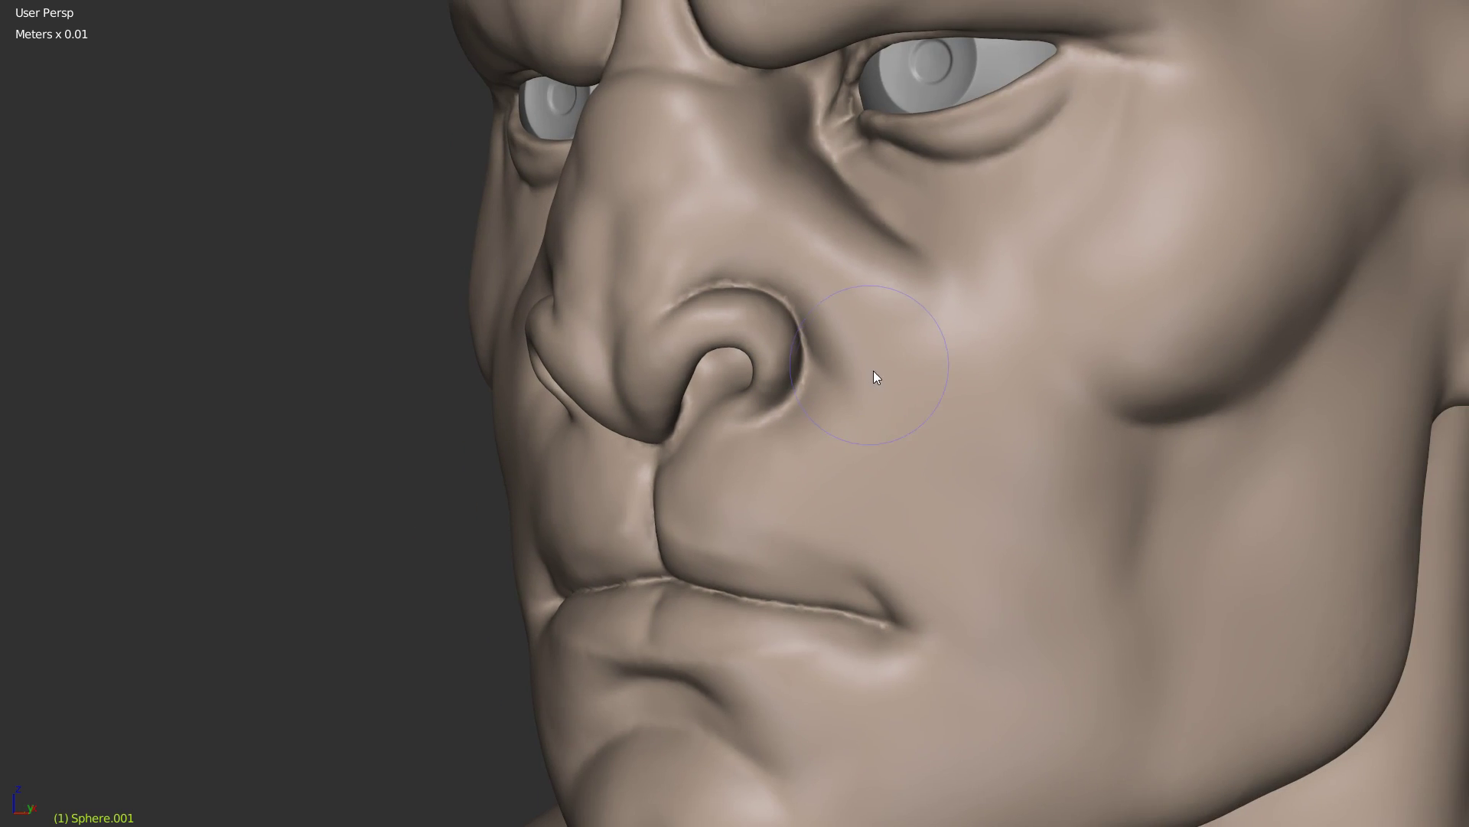
scroll(871, 369, up, 2)
mouse_move(888, 376)
mouse_down()
mouse_move(875, 347)
mouse_move(899, 399)
mouse_up()
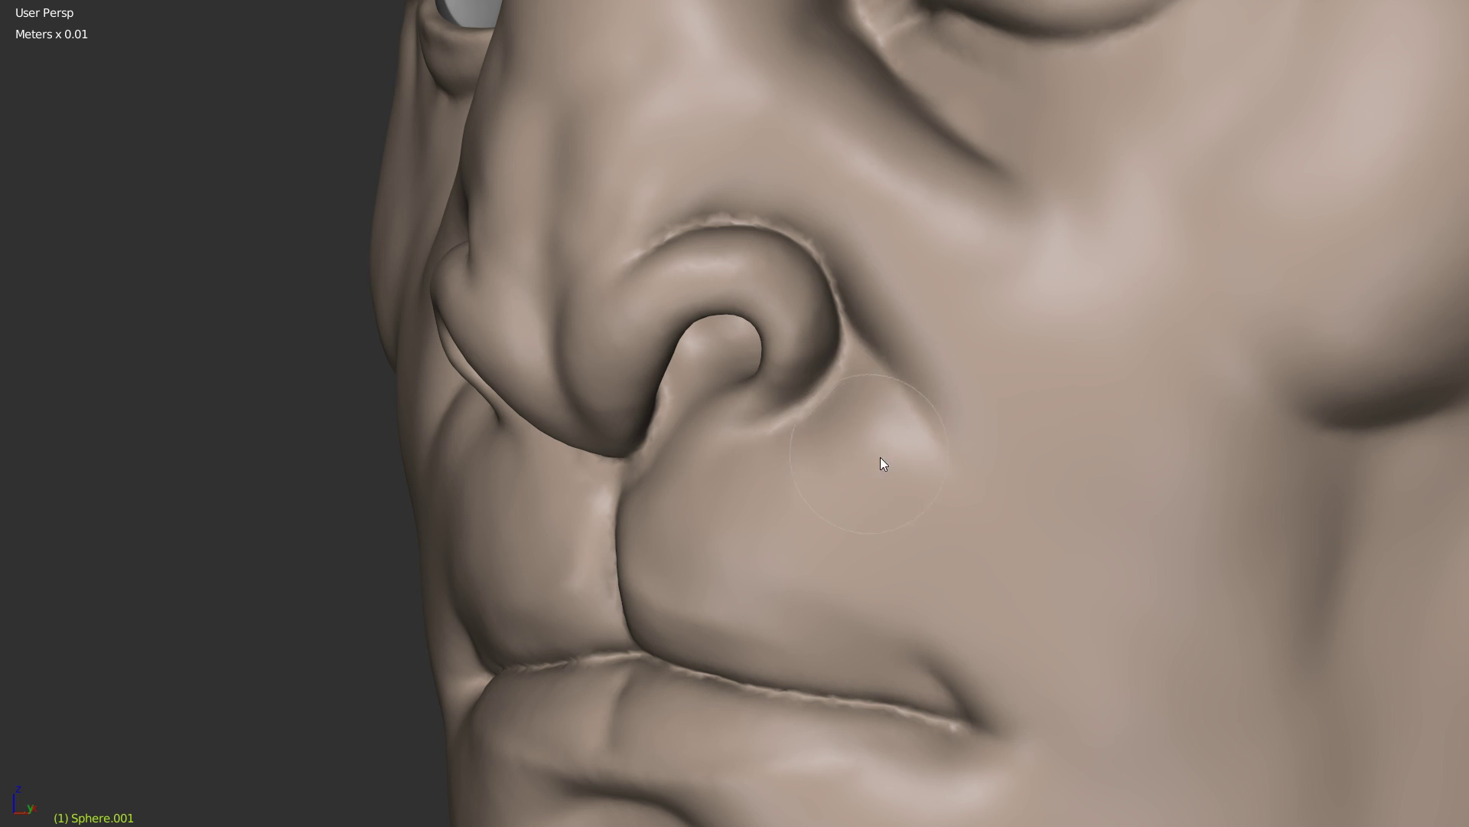
mouse_move(734, 512)
middle_down()
mouse_move(772, 410)
mouse_move(686, 443)
middle_up()
Step: Raise the nose tip and pull the nostril wings slightly outward and upward with a larger brush
scroll(836, 247, down, 8)
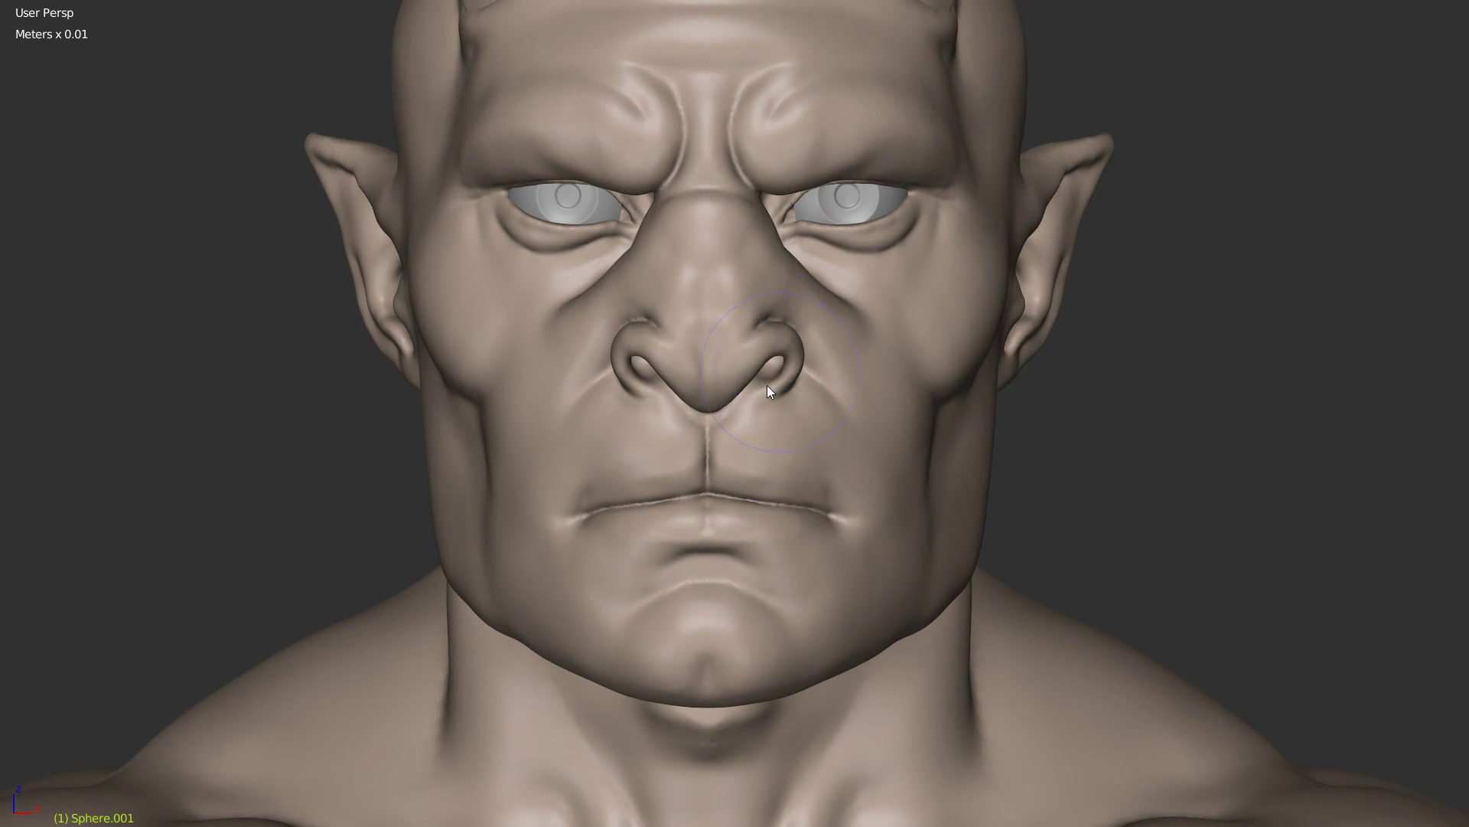
scroll(779, 372, up, 2)
key(f)
click(828, 325)
drag(756, 315, 757, 296)
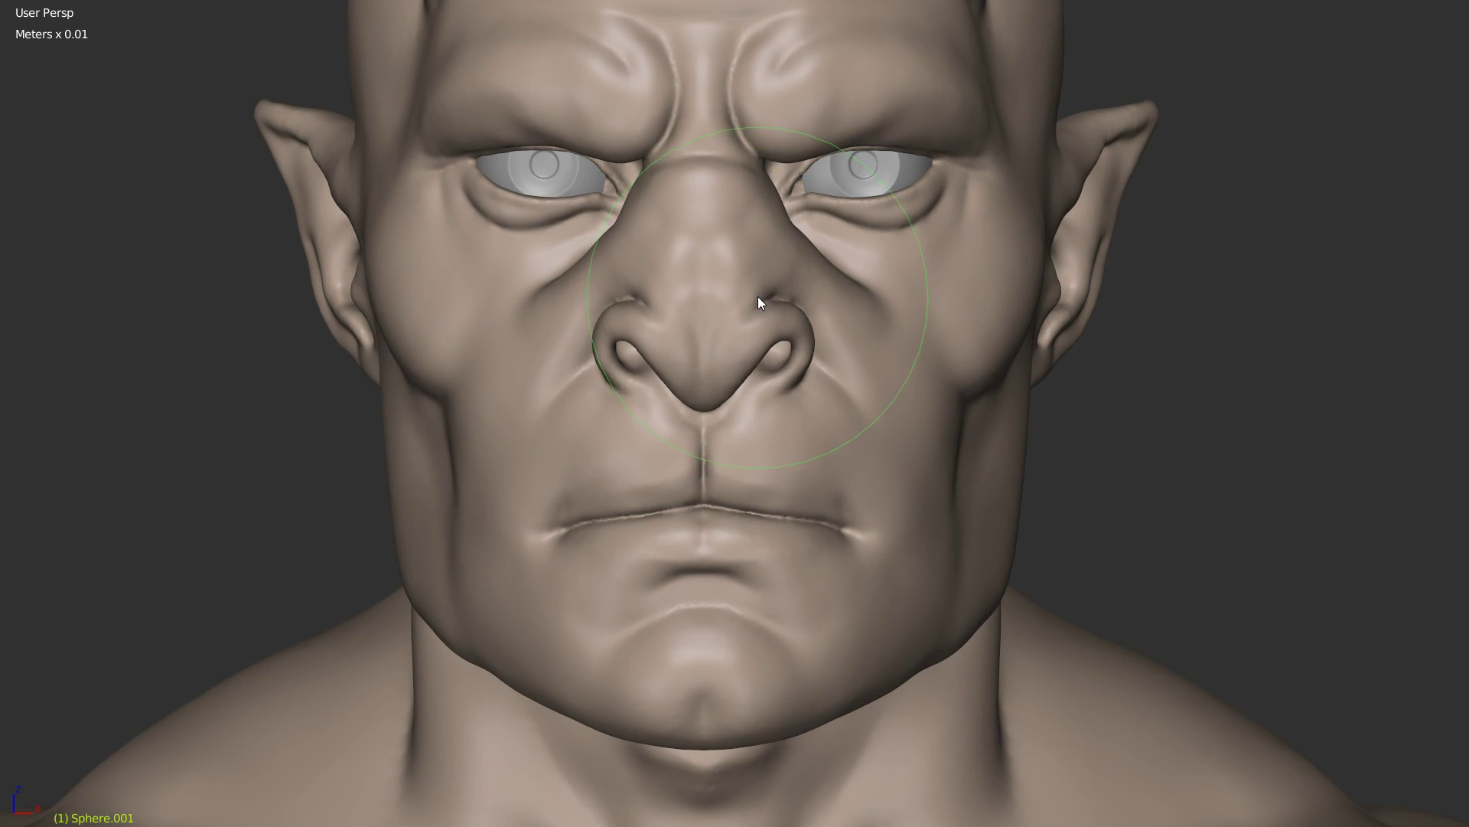
drag(736, 412, 738, 401)
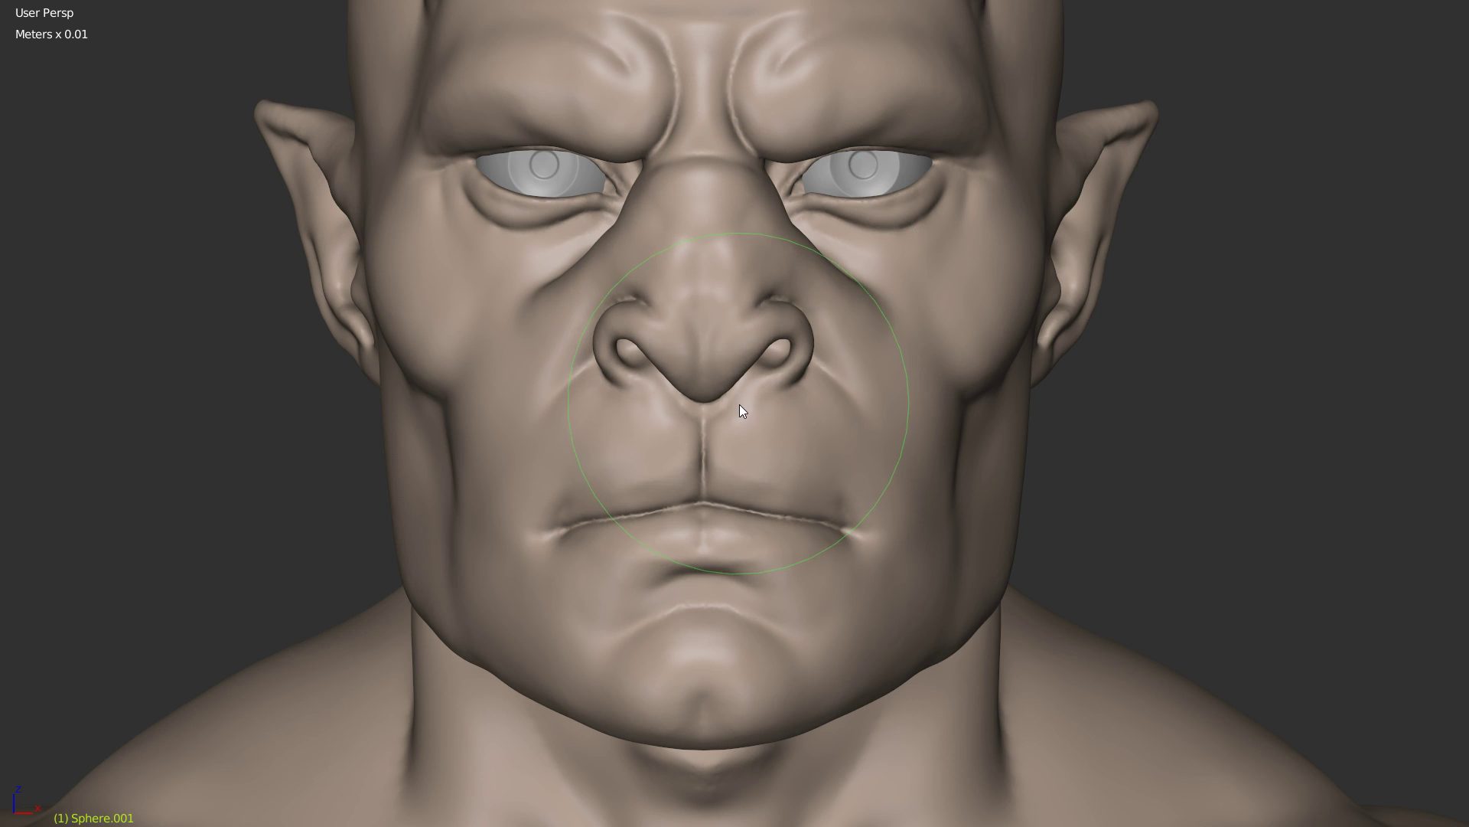
drag(802, 293, 812, 287)
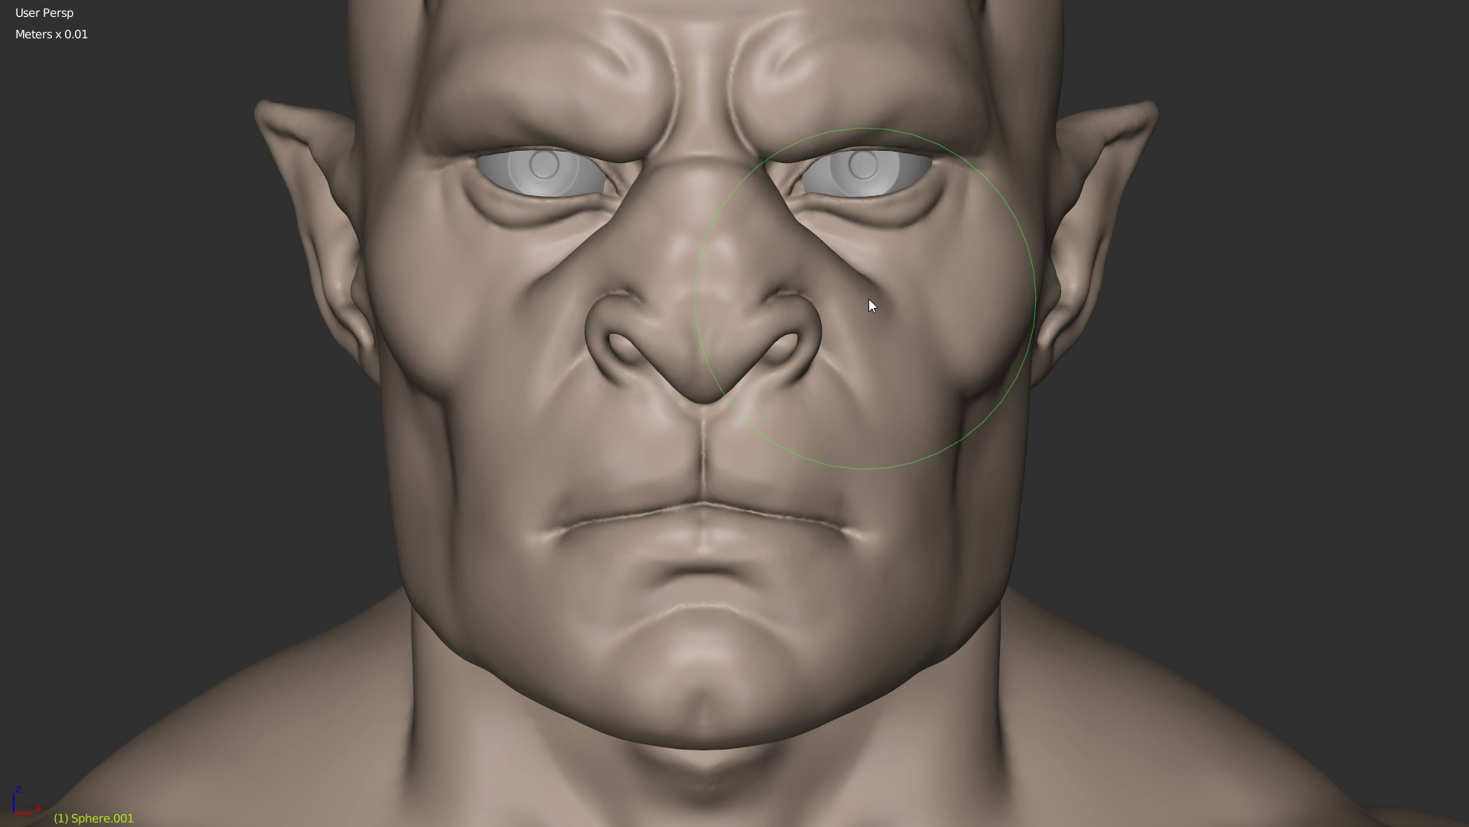
scroll(861, 300, up, 2)
drag(871, 248, 871, 250)
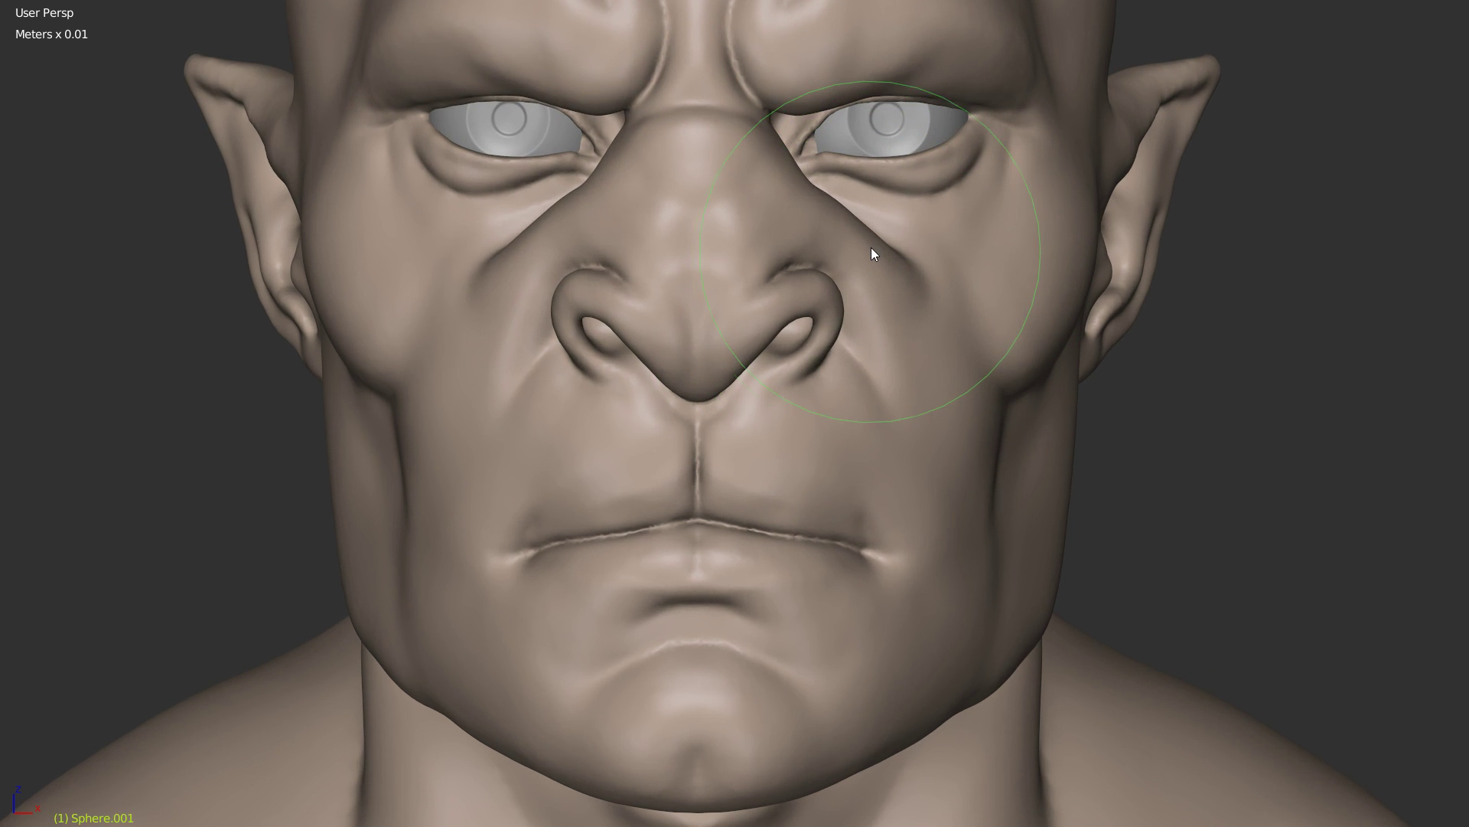
Step: Build up the fold between the nose side and cheek, and smooth its bulge above the nostril wing
scroll(886, 261, up, 5)
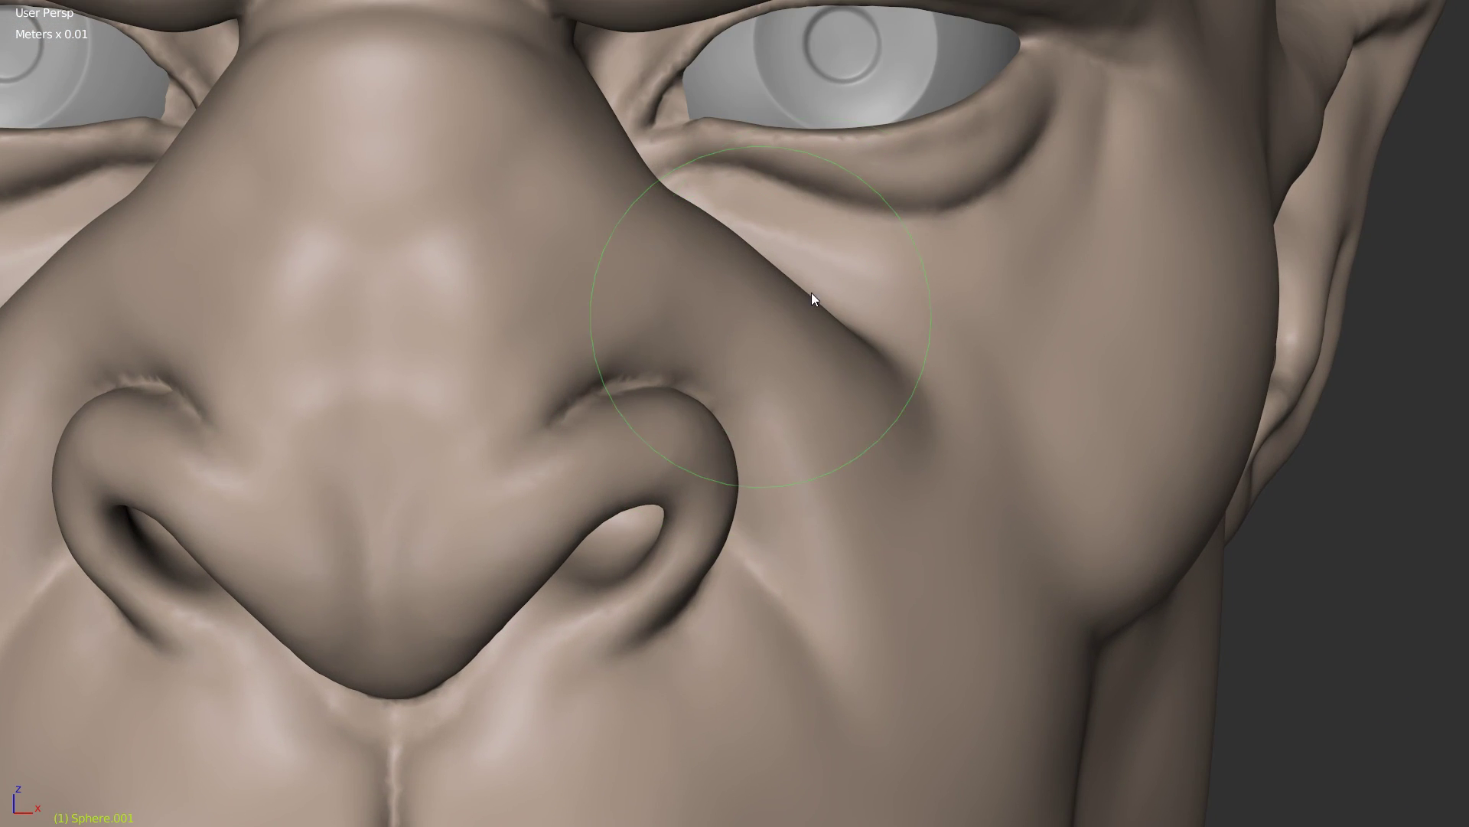
mouse_move(811, 292)
mouse_down()
mouse_move(833, 338)
mouse_move(888, 359)
mouse_up()
mouse_move(857, 353)
middle_down()
mouse_move(754, 336)
mouse_move(752, 309)
mouse_move(773, 328)
mouse_move(767, 242)
middle_up()
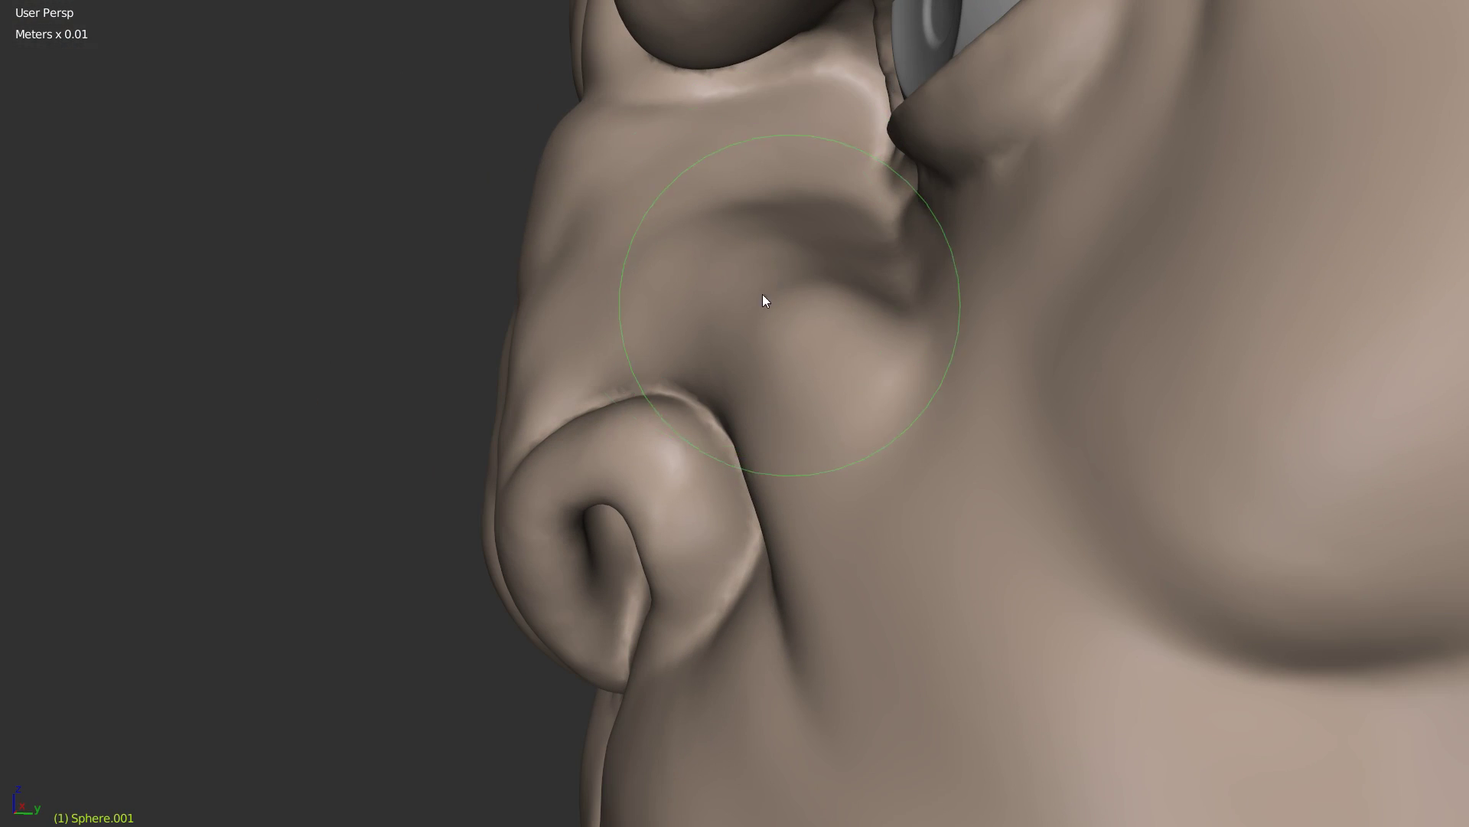
mouse_move(804, 327)
ctrl+mouse_down()
mouse_move(797, 299)
mouse_move(761, 288)
ctrl+mouse_up()
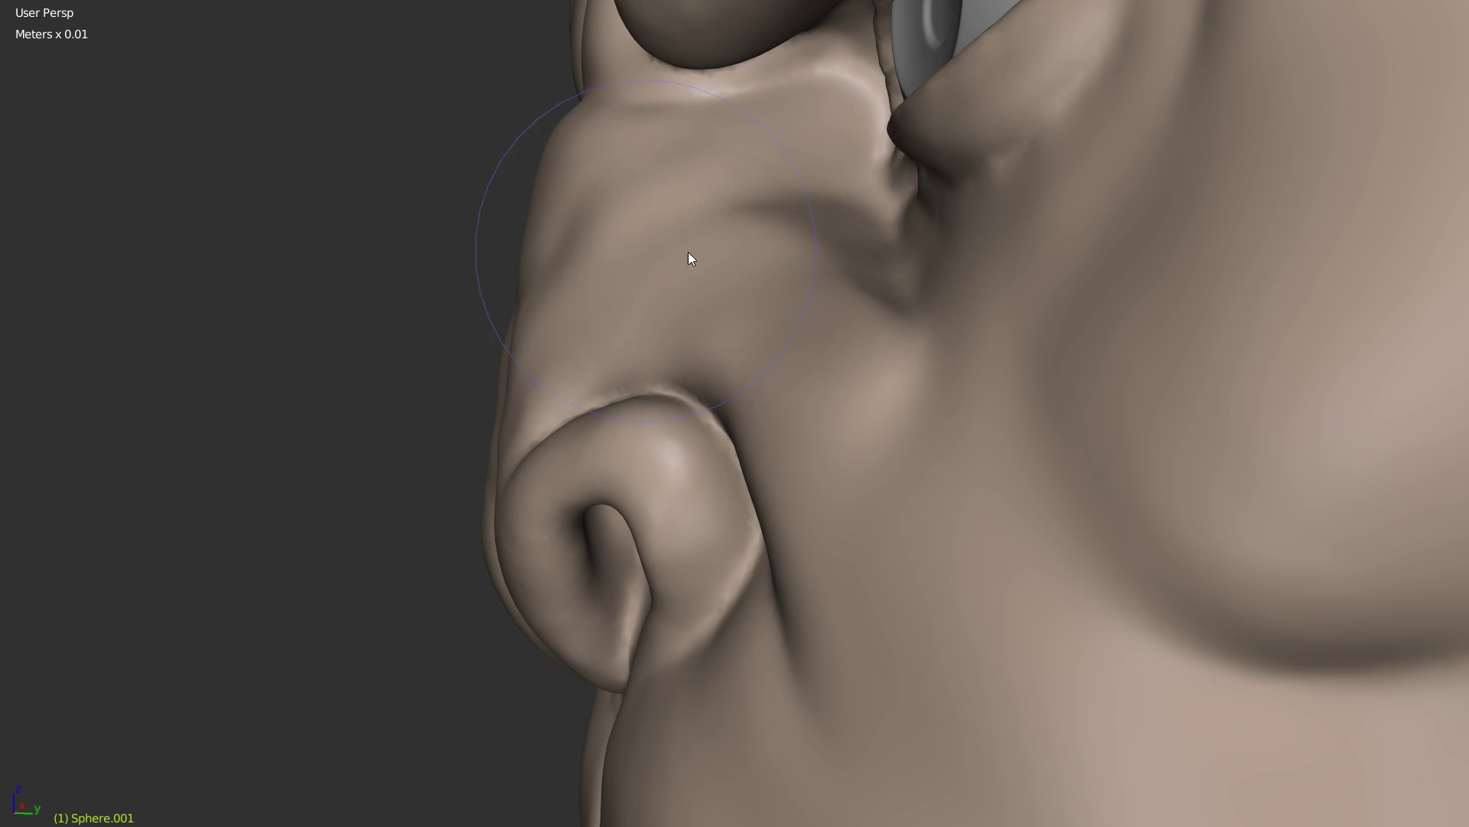
mouse_move(794, 377)
ctrl+mouse_down()
mouse_move(850, 359)
mouse_move(897, 375)
ctrl+mouse_up()
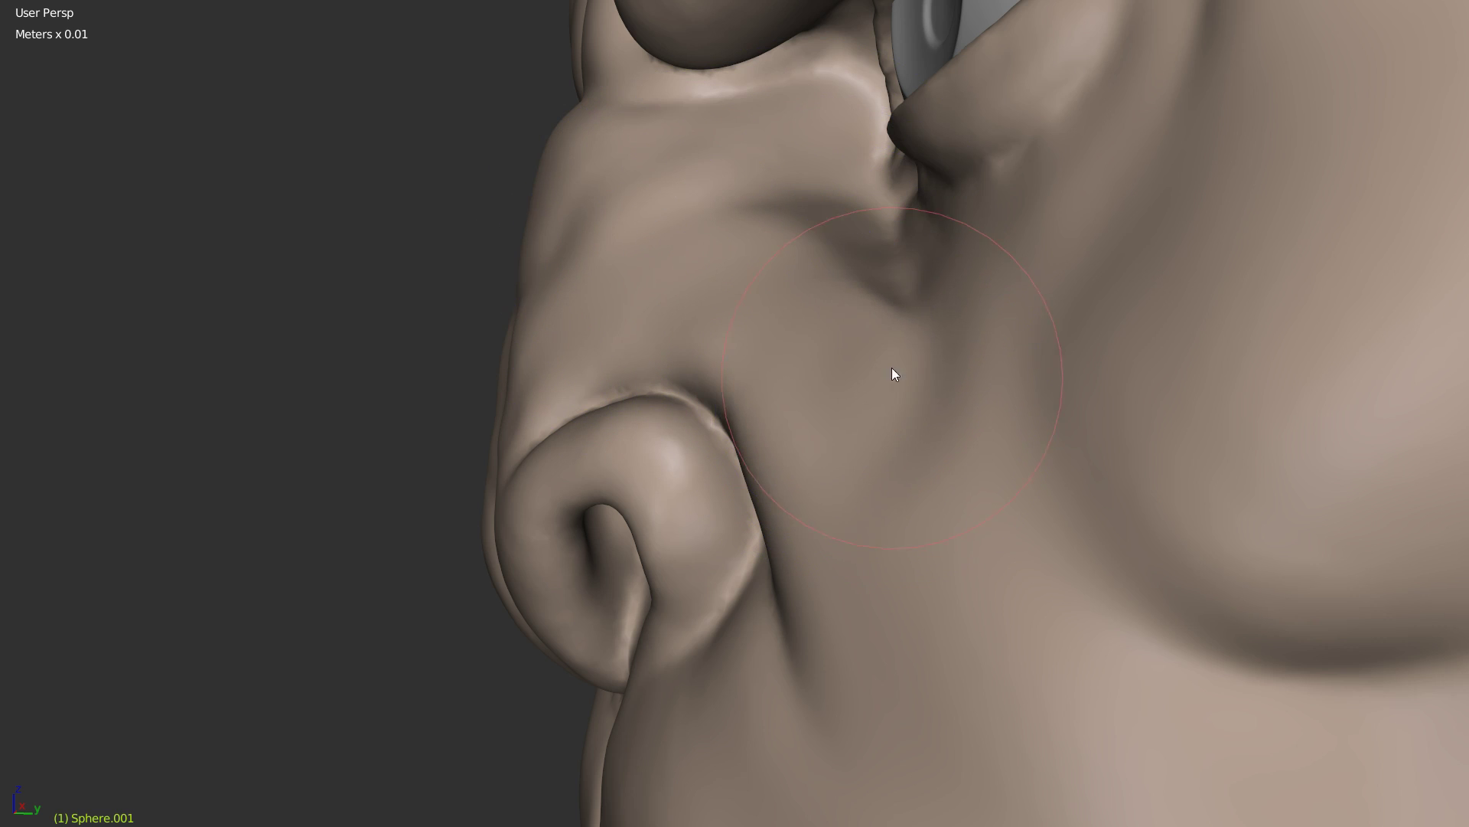
mouse_move(849, 274)
shift+mouse_down()
mouse_move(871, 254)
mouse_move(765, 273)
mouse_move(793, 332)
mouse_move(850, 278)
mouse_move(941, 349)
mouse_move(889, 482)
shift+mouse_up()
mouse_move(888, 482)
middle_down()
mouse_move(715, 449)
mouse_move(978, 443)
middle_up()
scroll(757, 430, down, 2)
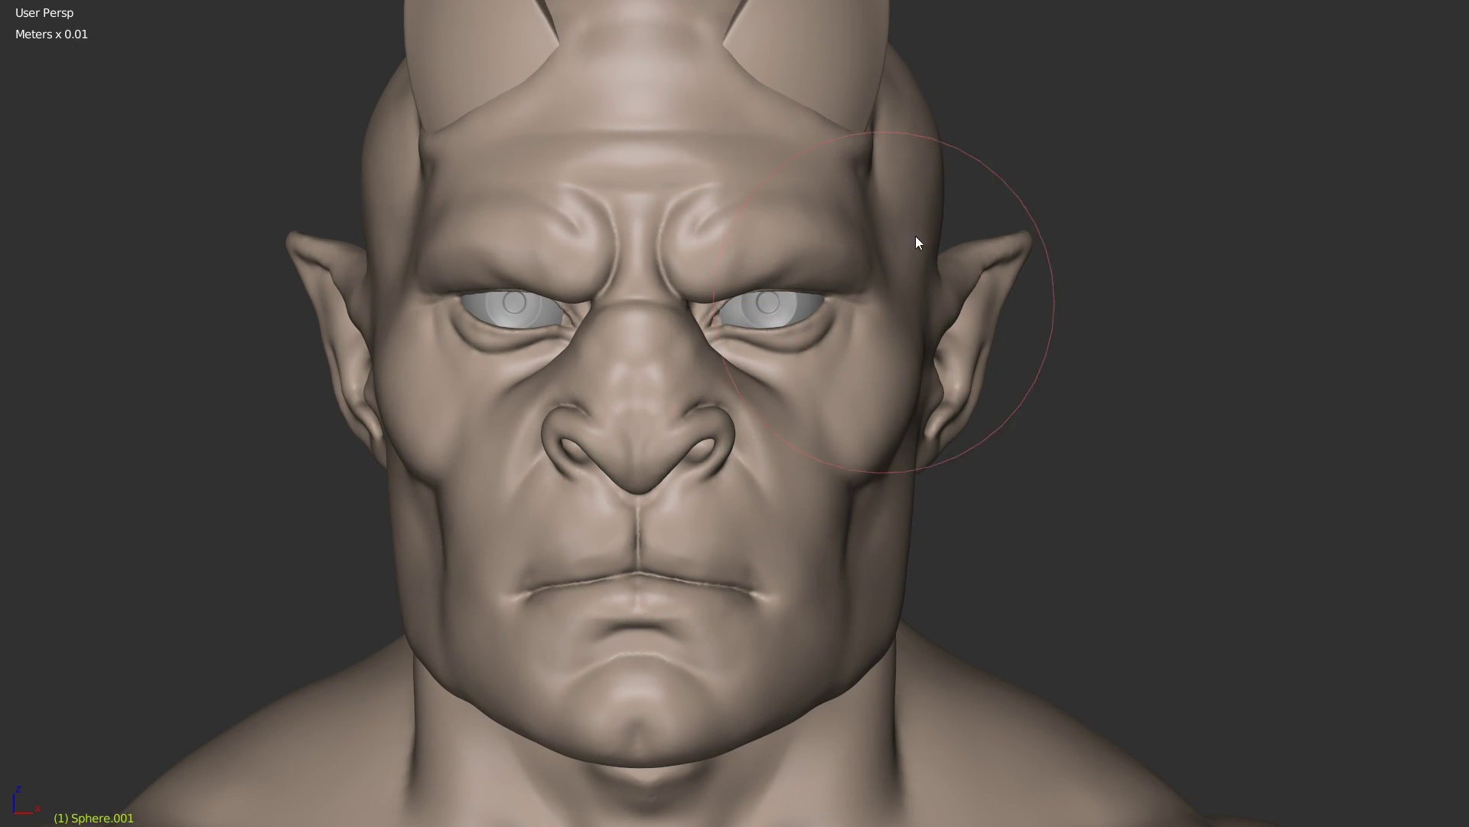
Step: Sculpt broad diagonal wrinkles on the side of the nose bridge below the inner brow
scroll(842, 306, up, 4)
key(w)
mouse_move(713, 237)
middle_down()
mouse_move(686, 255)
mouse_move(715, 316)
middle_up()
click(503, 273)
scroll(635, 244, up, 1)
key(f)
click(617, 297)
drag(630, 271, 724, 179)
drag(551, 287, 734, 174)
mouse_move(588, 273)
middle_down()
mouse_move(787, 228)
mouse_move(594, 238)
middle_up()
click(548, 290)
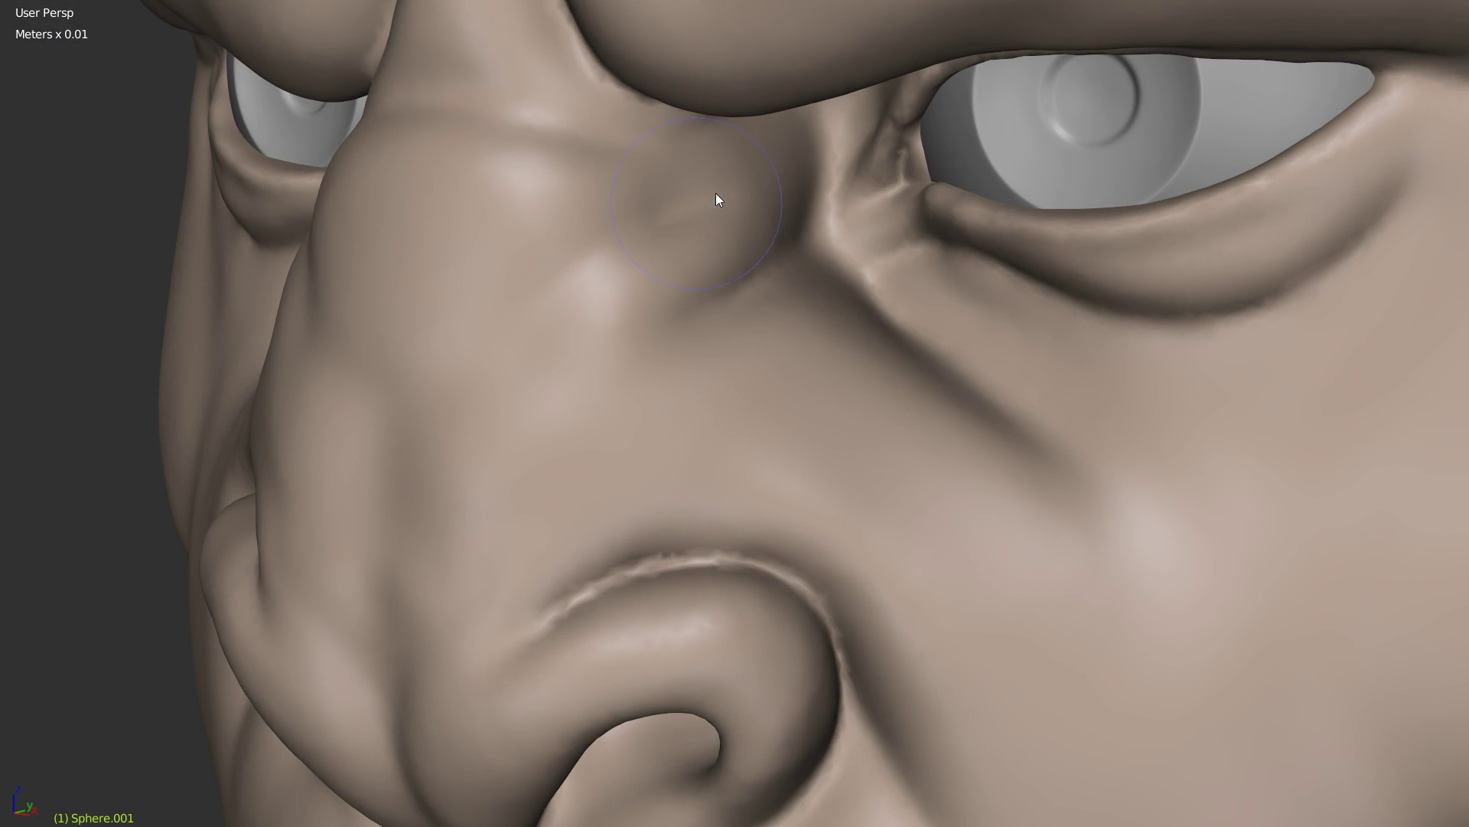
Step: Deepen the wrinkles beside the nose bridge and smooth their ends toward the front of the nose
mouse_move(737, 176)
middle_down()
mouse_move(630, 219)
mouse_move(701, 218)
middle_up()
scroll(630, 219, up, 2)
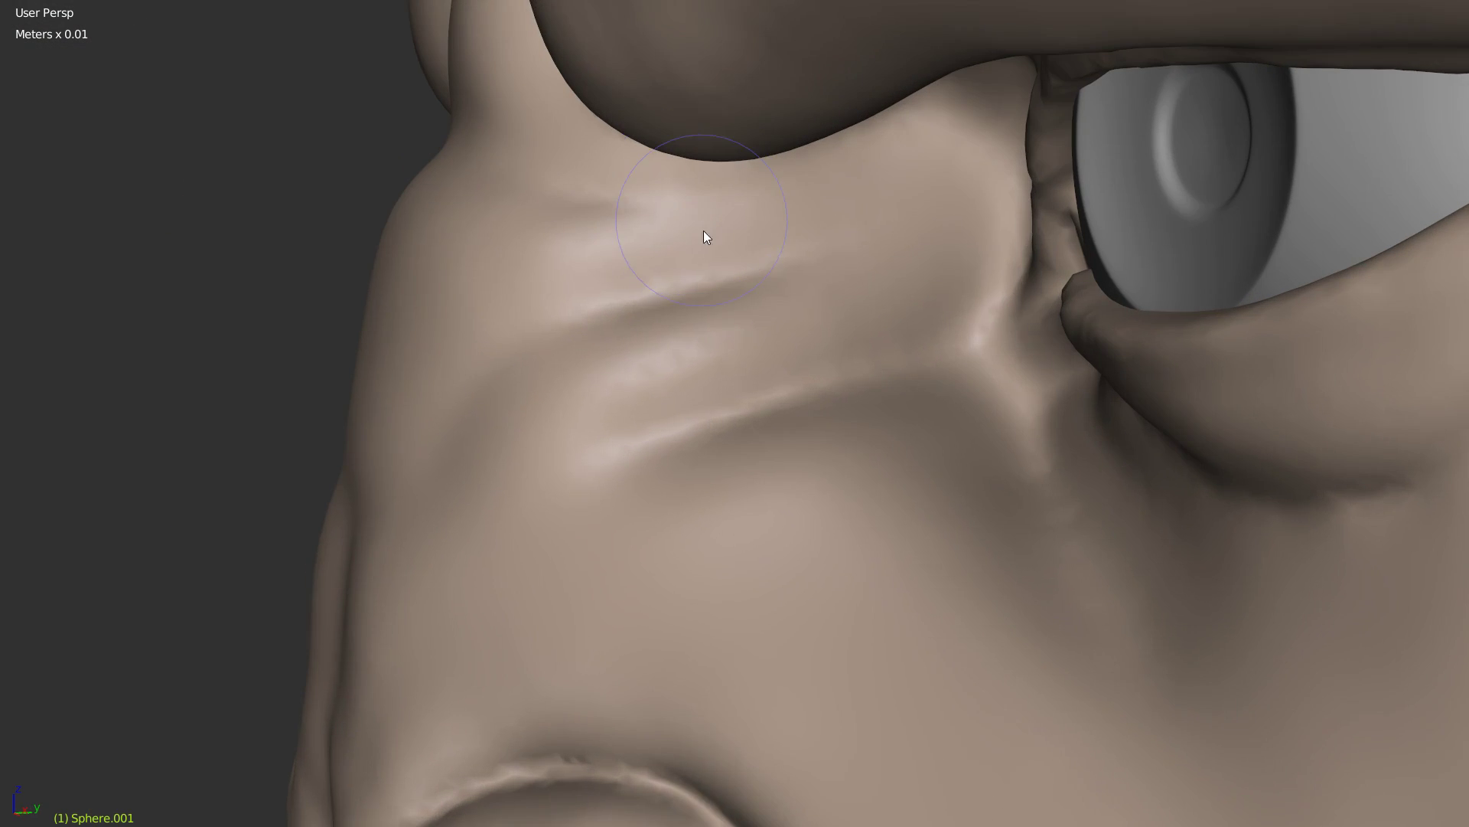
middle_drag(845, 219, 740, 285)
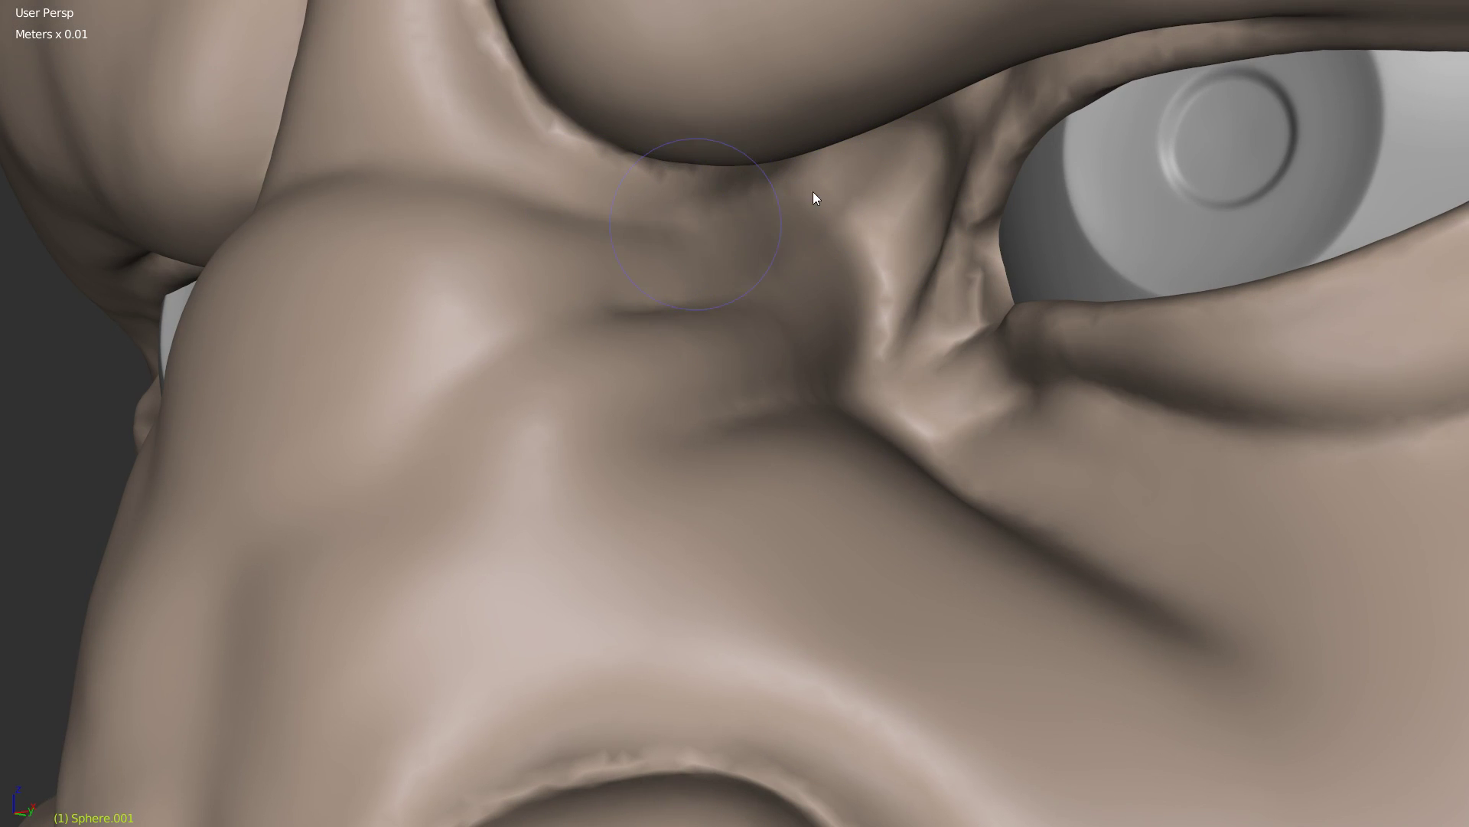
mouse_move(825, 242)
middle_down()
mouse_move(731, 274)
mouse_move(839, 315)
mouse_move(810, 184)
mouse_move(682, 351)
middle_up()
scroll(801, 232, up, 4)
mouse_move(800, 240)
mouse_down()
mouse_move(825, 222)
mouse_move(714, 327)
mouse_up()
mouse_move(681, 225)
shift+mouse_down()
mouse_move(635, 307)
mouse_move(782, 150)
mouse_move(617, 158)
mouse_move(495, 250)
shift+mouse_up()
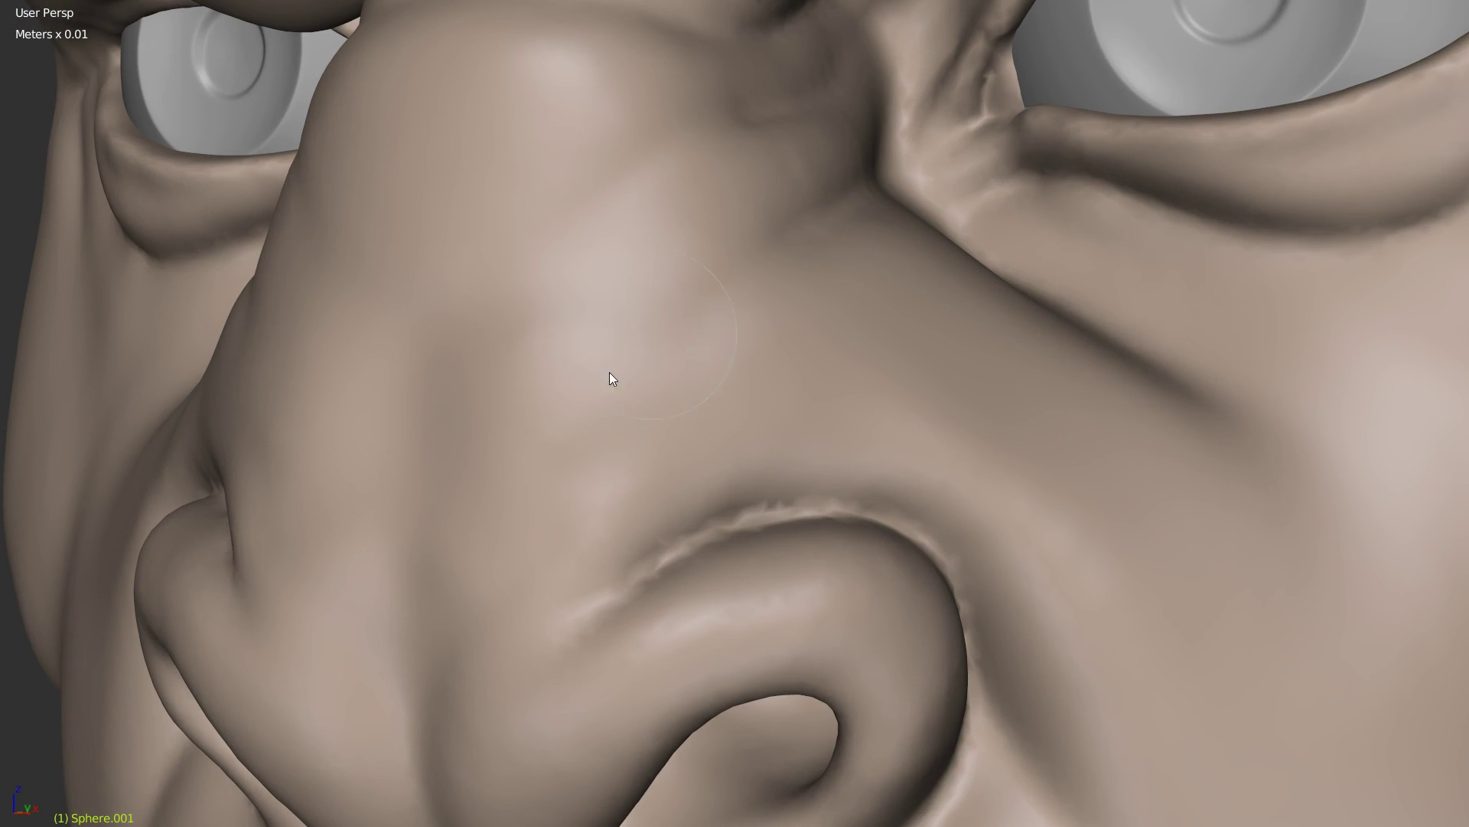
Step: Even out the front of the nose and round its surface across the middle of the bridge
middle_drag(886, 256, 751, 410)
scroll(751, 410, down, 3)
scroll(745, 406, up, 3)
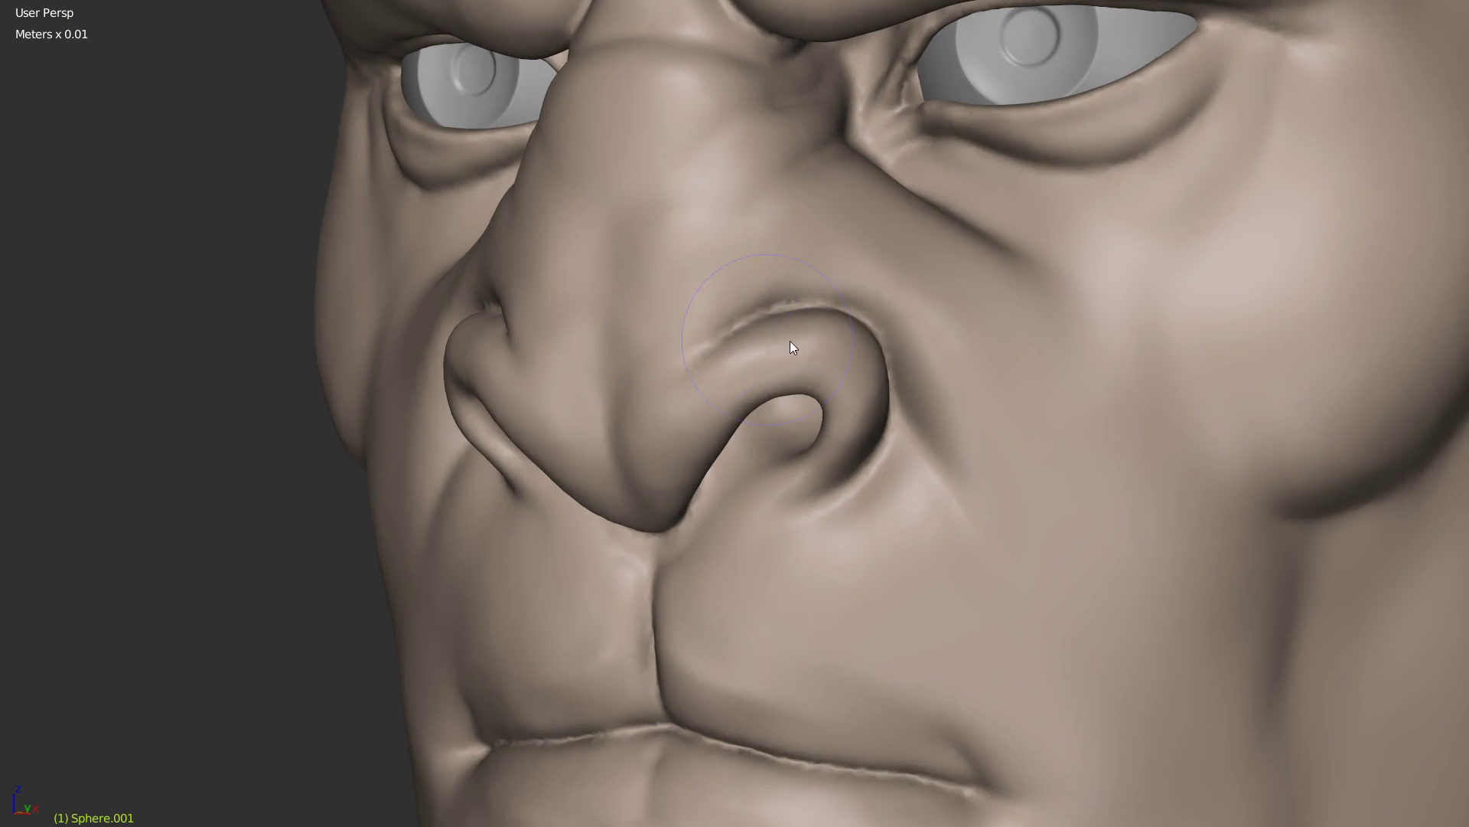
scroll(736, 339, down, 3)
mouse_move(814, 328)
middle_down()
mouse_move(672, 367)
mouse_move(600, 354)
mouse_move(715, 312)
mouse_move(675, 370)
mouse_move(746, 419)
middle_up()
scroll(673, 367, up, 3)
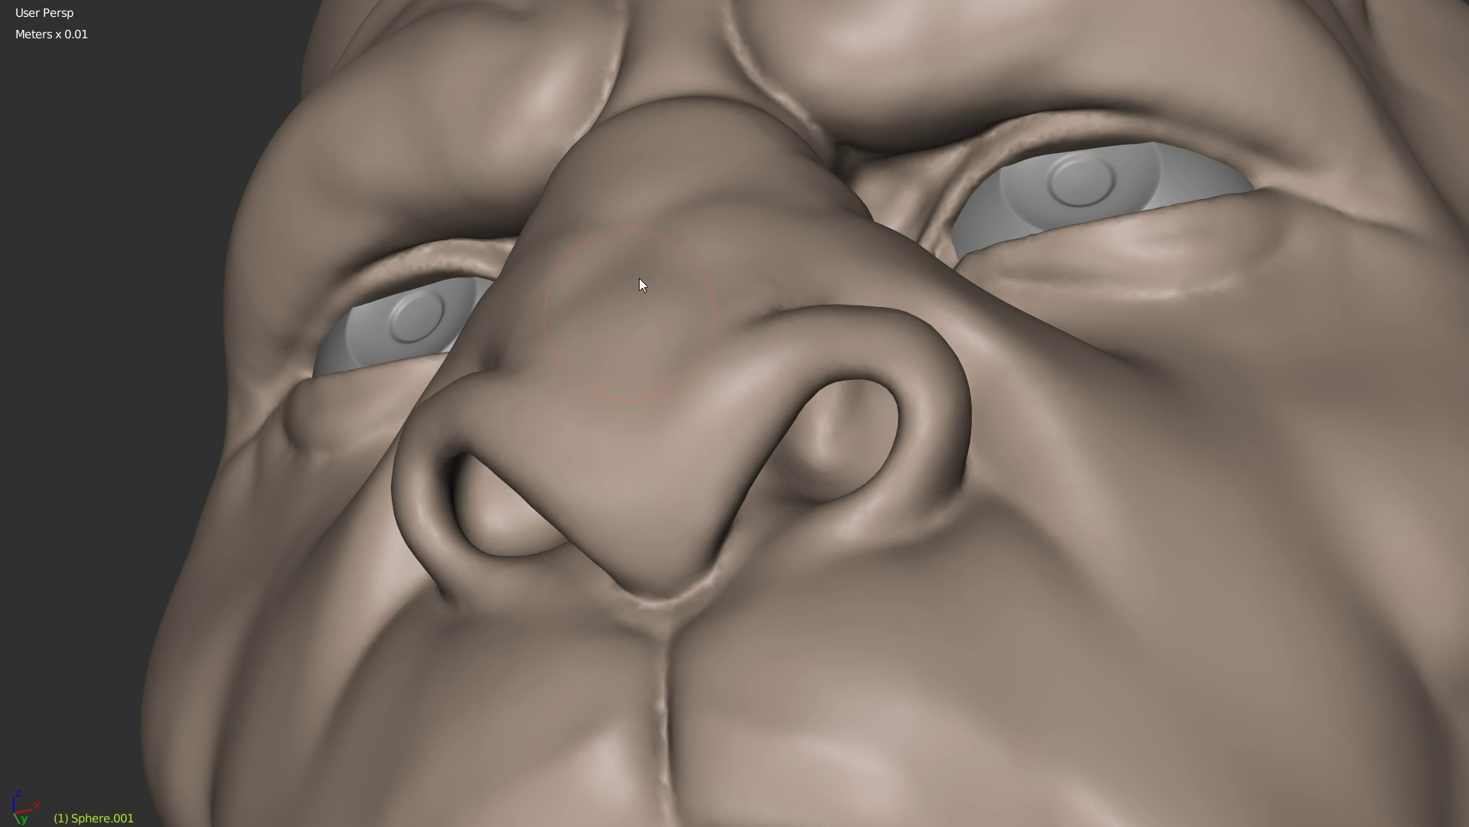
mouse_move(671, 288)
middle_down()
mouse_move(757, 354)
mouse_move(757, 341)
mouse_move(678, 354)
mouse_move(722, 360)
middle_up()
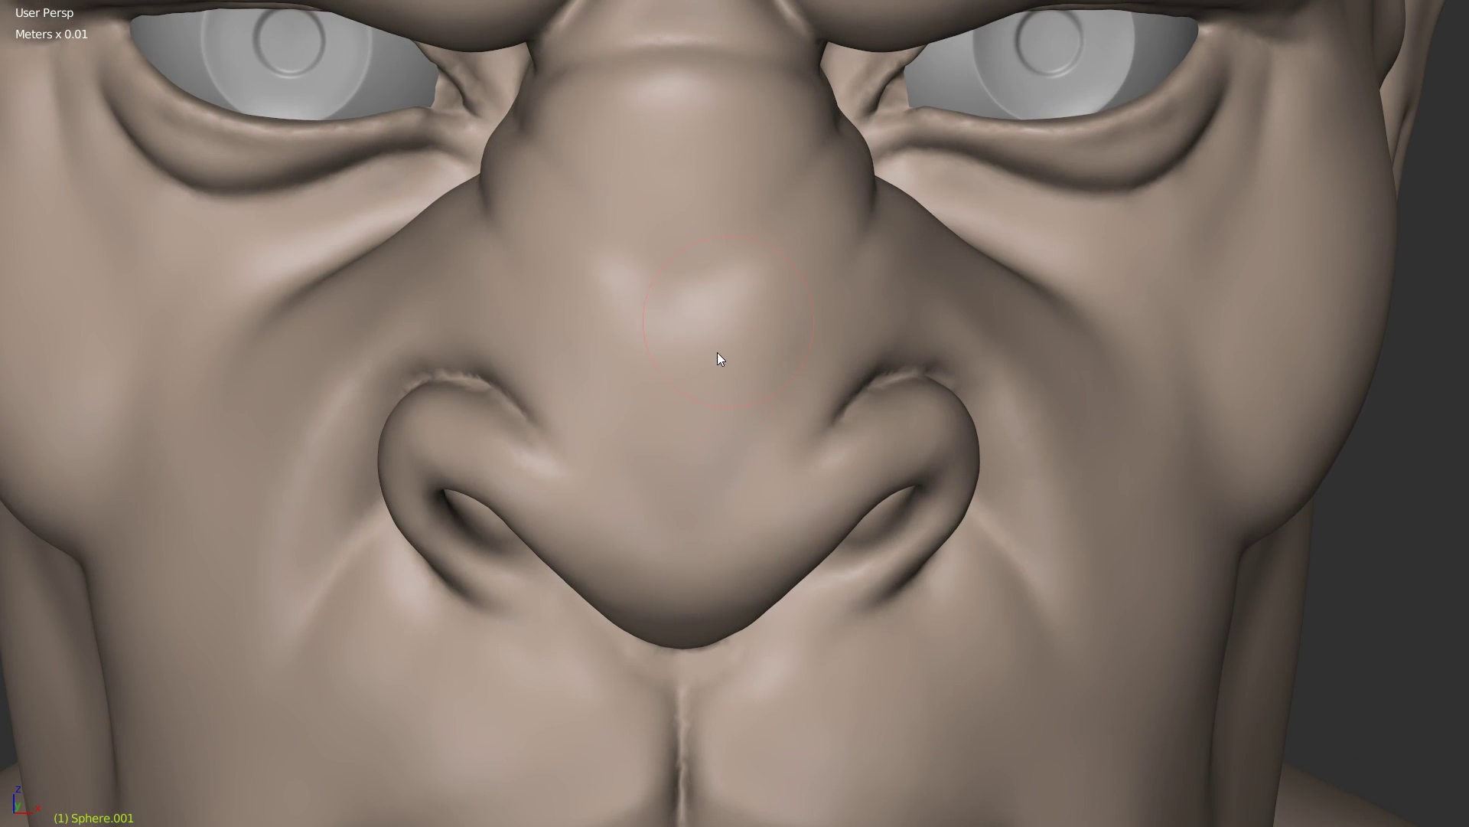
drag(726, 313, 725, 274)
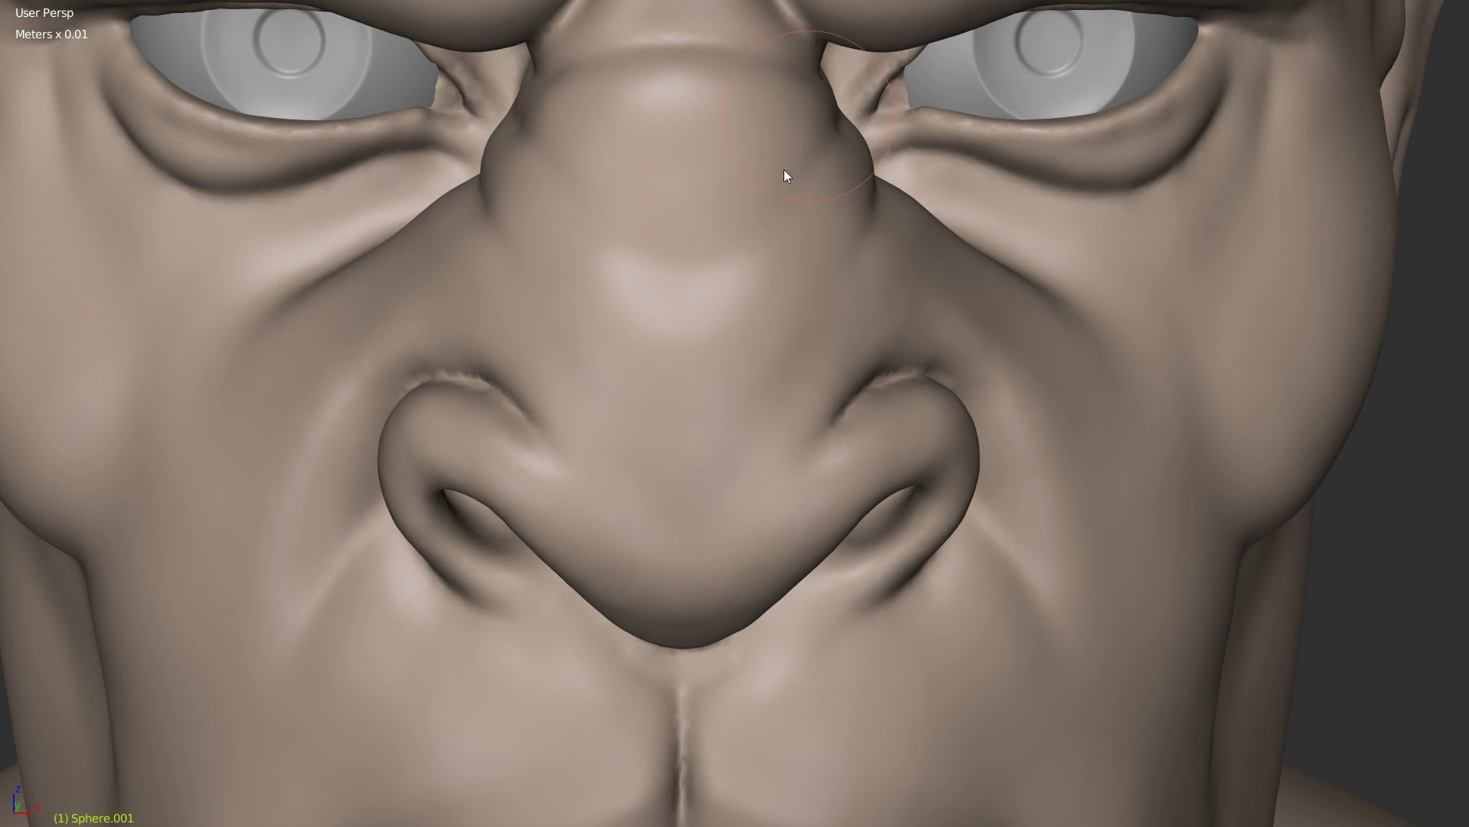
Step: Add finer wrinkles between the nose bridge and inner eye corner with a smaller brush
mouse_move(778, 192)
middle_down()
mouse_move(664, 261)
mouse_move(699, 216)
mouse_move(681, 184)
middle_up()
mouse_move(788, 131)
middle_down()
mouse_move(754, 219)
mouse_move(793, 171)
mouse_move(860, 245)
mouse_move(819, 315)
mouse_move(750, 277)
mouse_move(777, 180)
mouse_move(751, 292)
mouse_move(727, 319)
middle_up()
key(f)
click(811, 237)
mouse_move(878, 221)
middle_down()
mouse_move(908, 207)
mouse_move(868, 240)
mouse_move(809, 412)
middle_up()
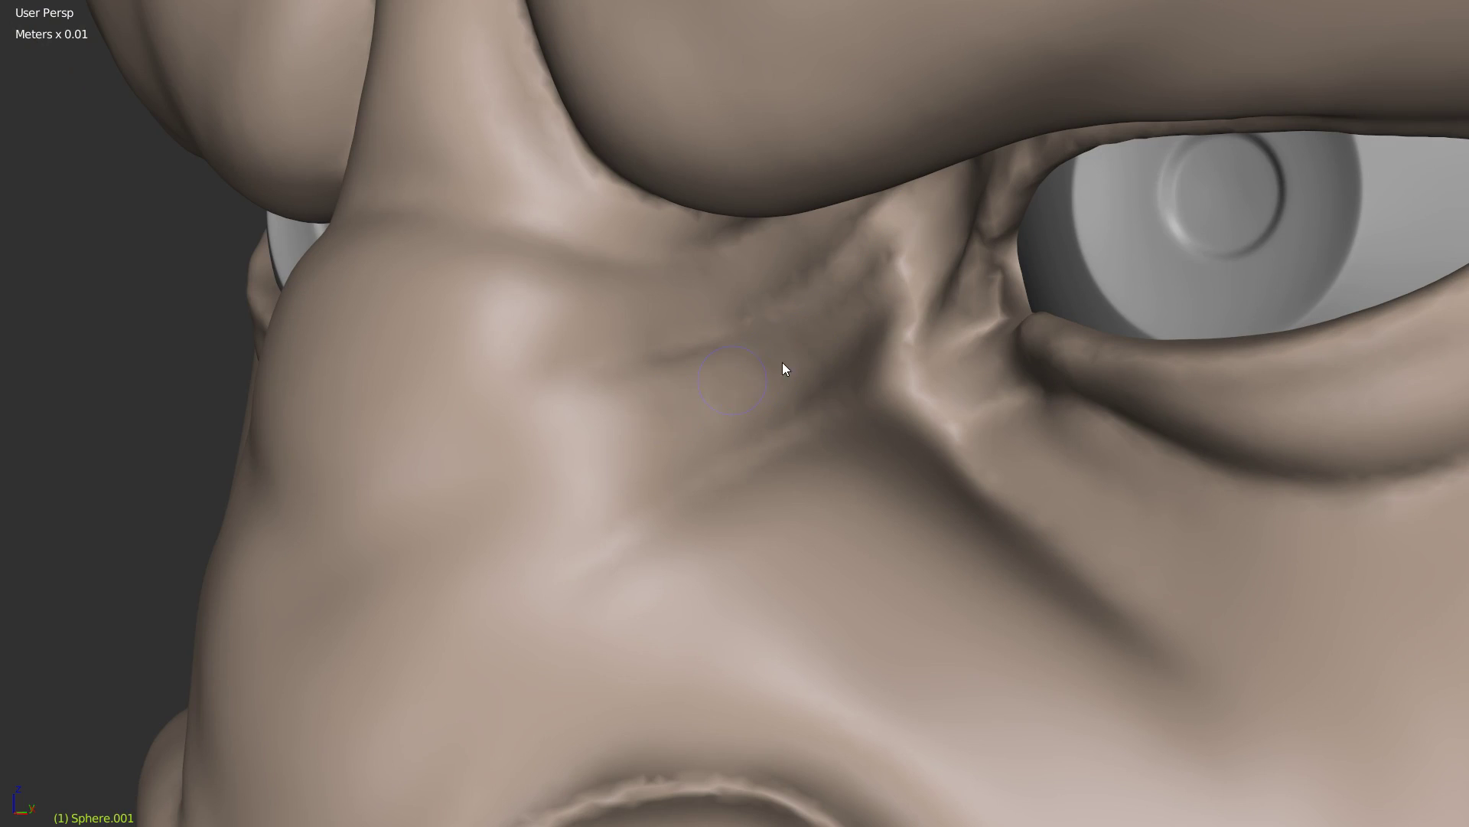
middle_drag(816, 334, 865, 326)
Step: Inspect the mesh density around the nose and eye, and smooth the wrinkle ends on the nose bridge
key(Tab)
scroll(774, 424, down, 6)
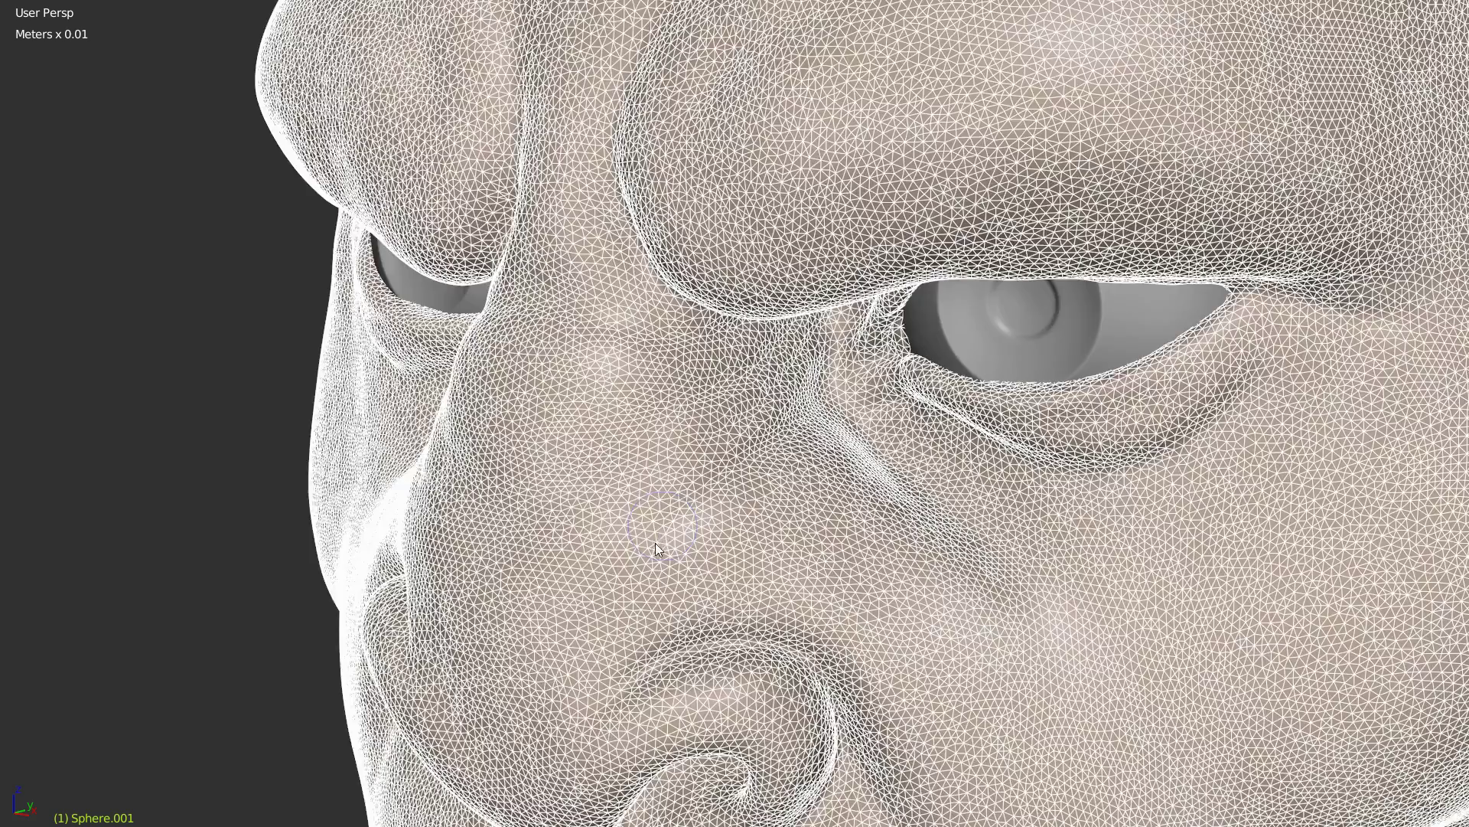
scroll(744, 415, up, 6)
key(Tab)
mouse_move(739, 417)
middle_down()
mouse_move(879, 367)
mouse_move(669, 484)
middle_up()
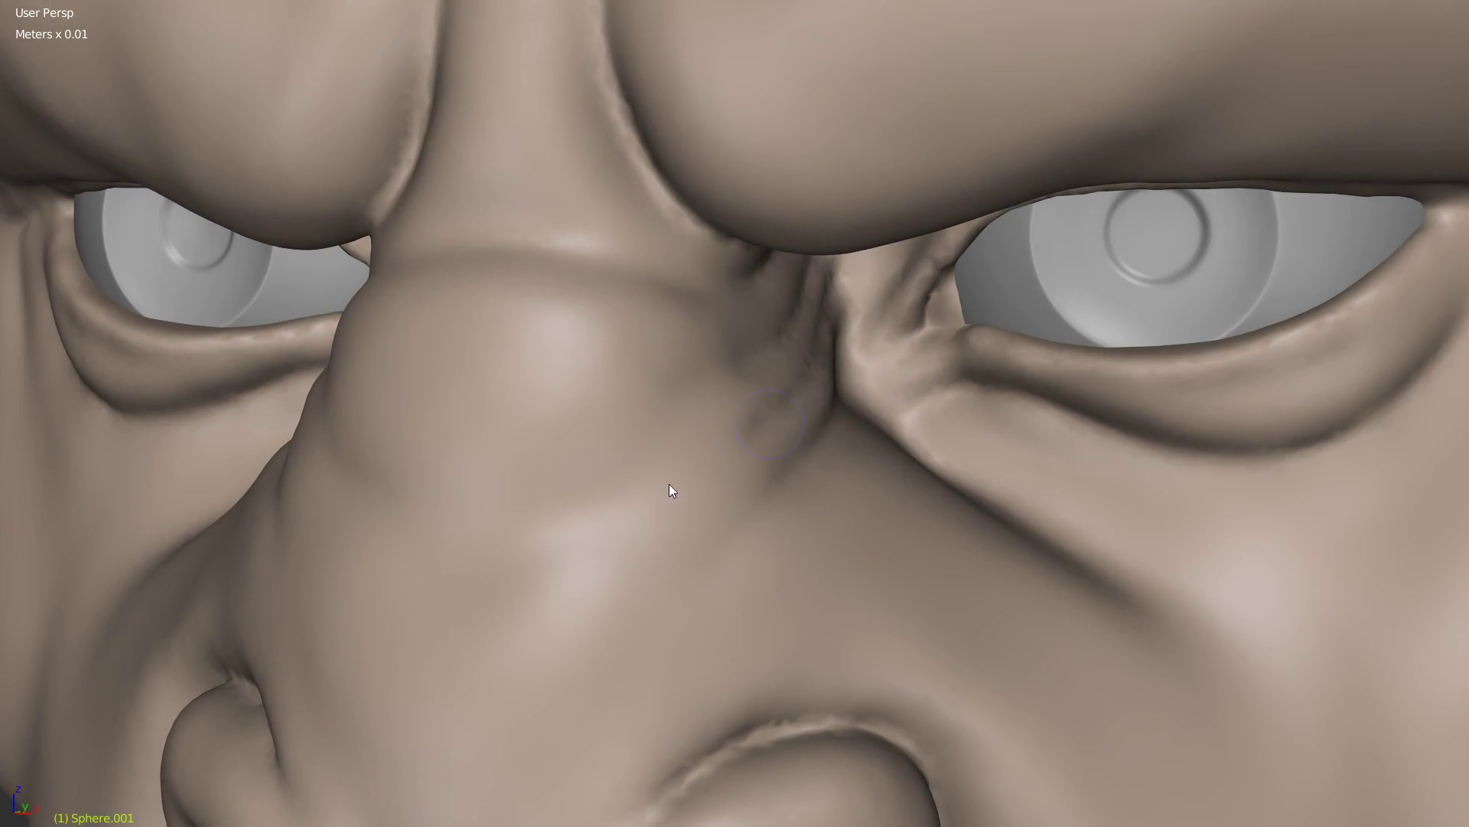
key(f)
click(706, 459)
mouse_move(713, 450)
shift+mouse_down()
mouse_move(646, 512)
mouse_move(801, 387)
mouse_move(715, 459)
mouse_move(678, 429)
shift+mouse_up()
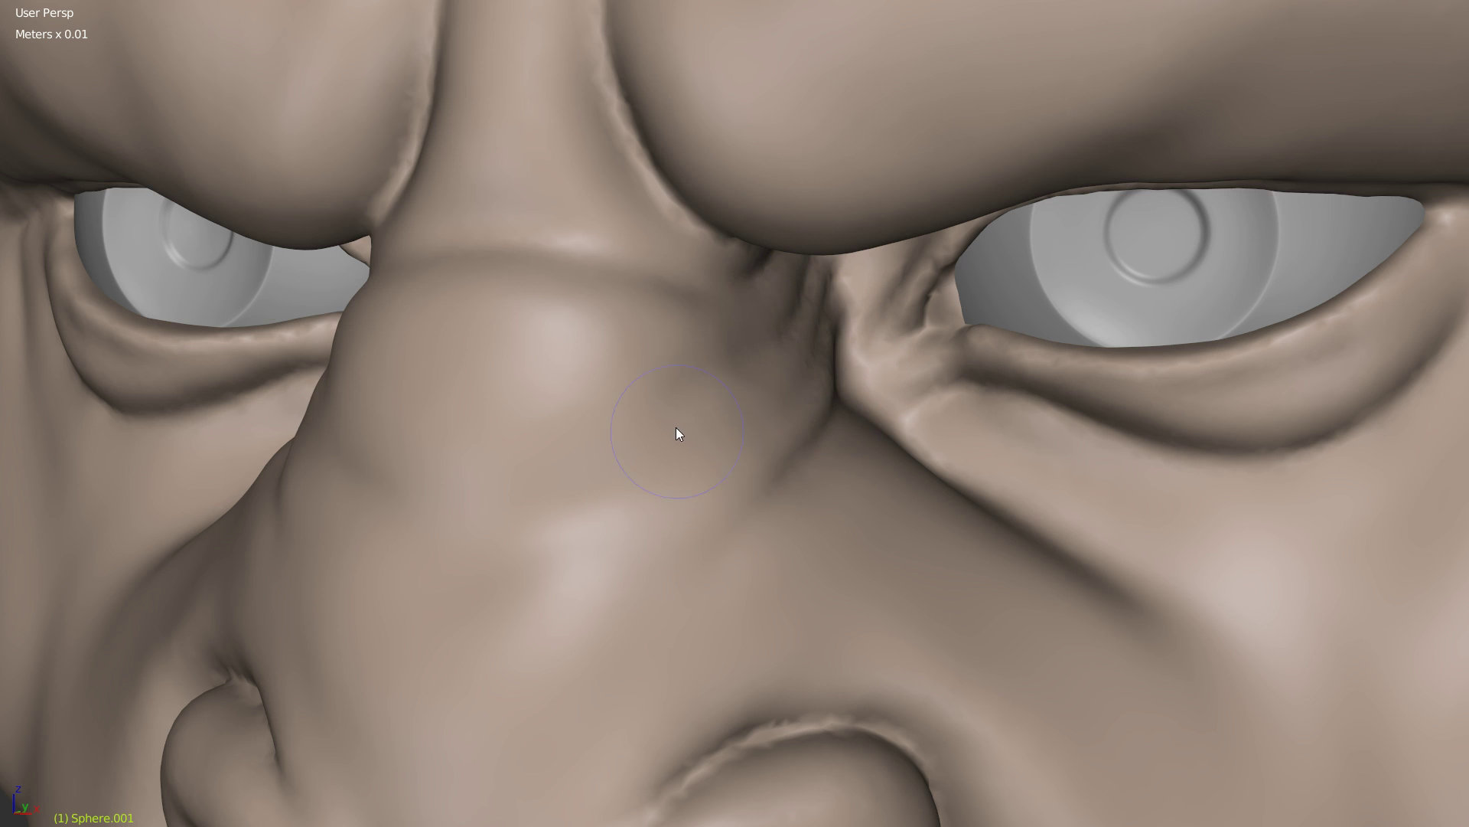
Step: Refine the skin along the brow's lower inner edge where it meets the top of the nose bridge
scroll(765, 398, down, 4)
middle_drag(765, 398, 819, 359)
scroll(805, 366, down, 2)
scroll(844, 259, up, 4)
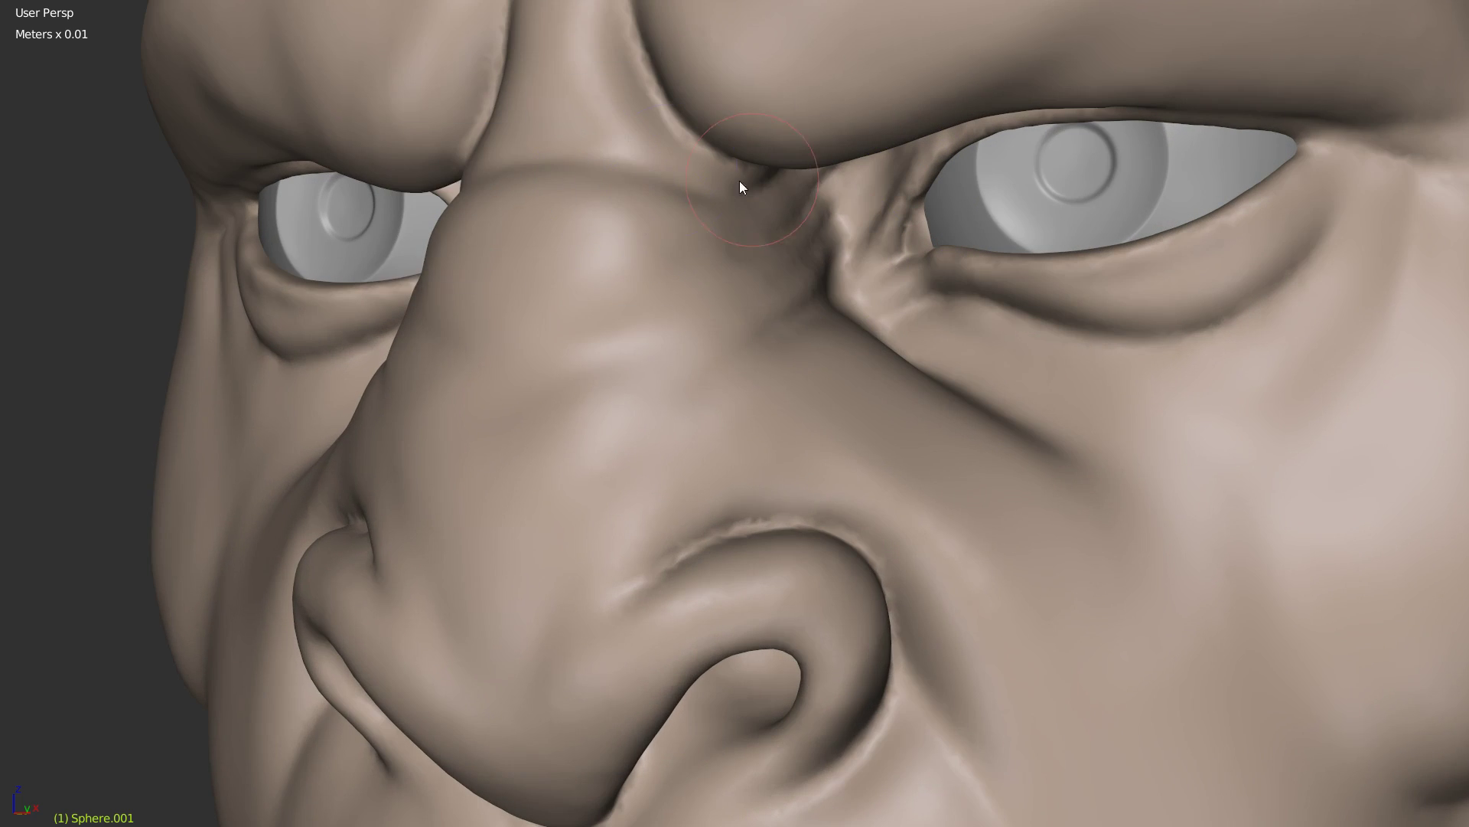
shift+middle_drag(632, 154, 718, 283)
scroll(689, 237, up, 1)
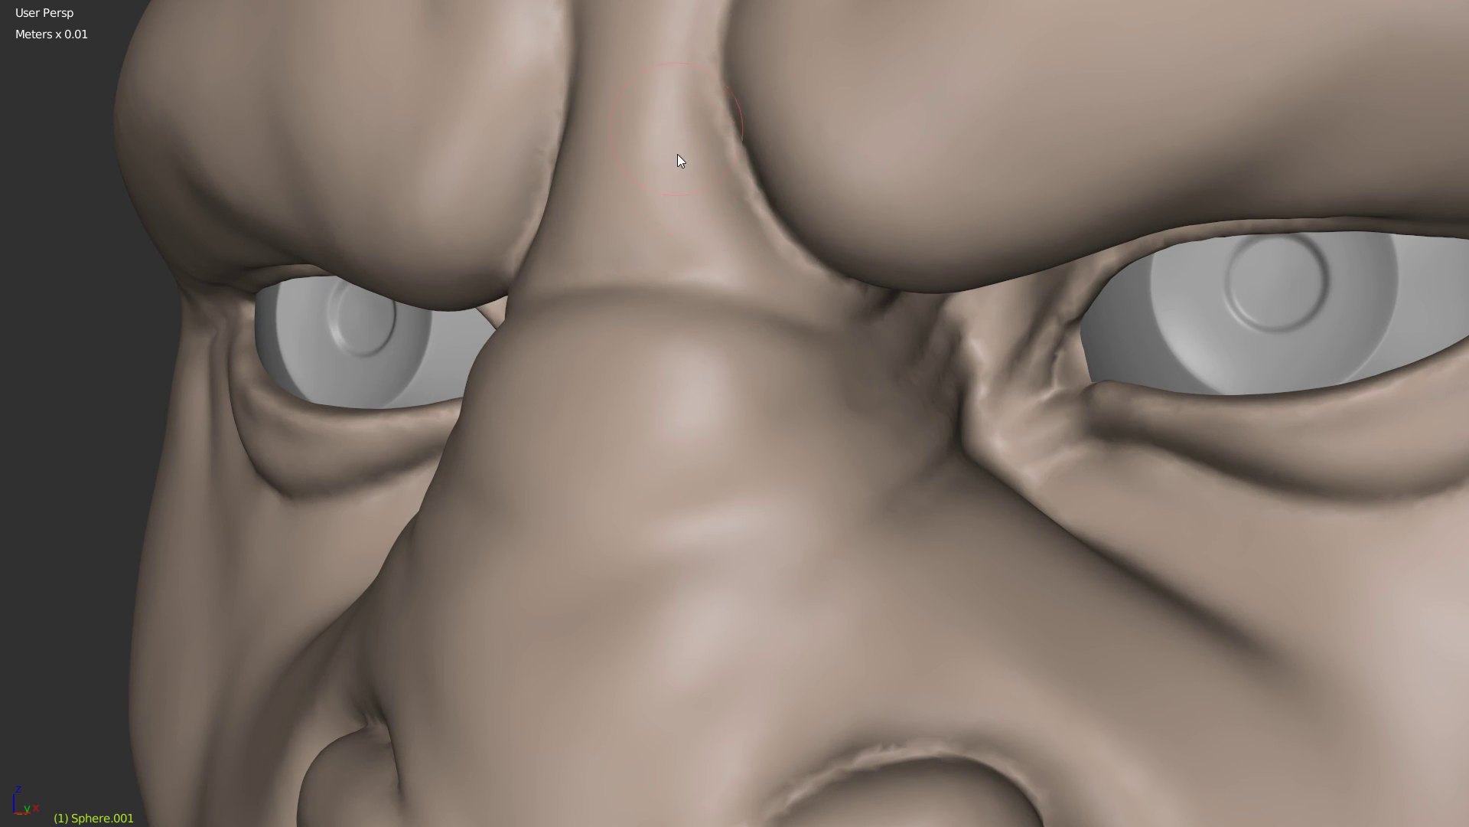
drag(731, 220, 812, 299)
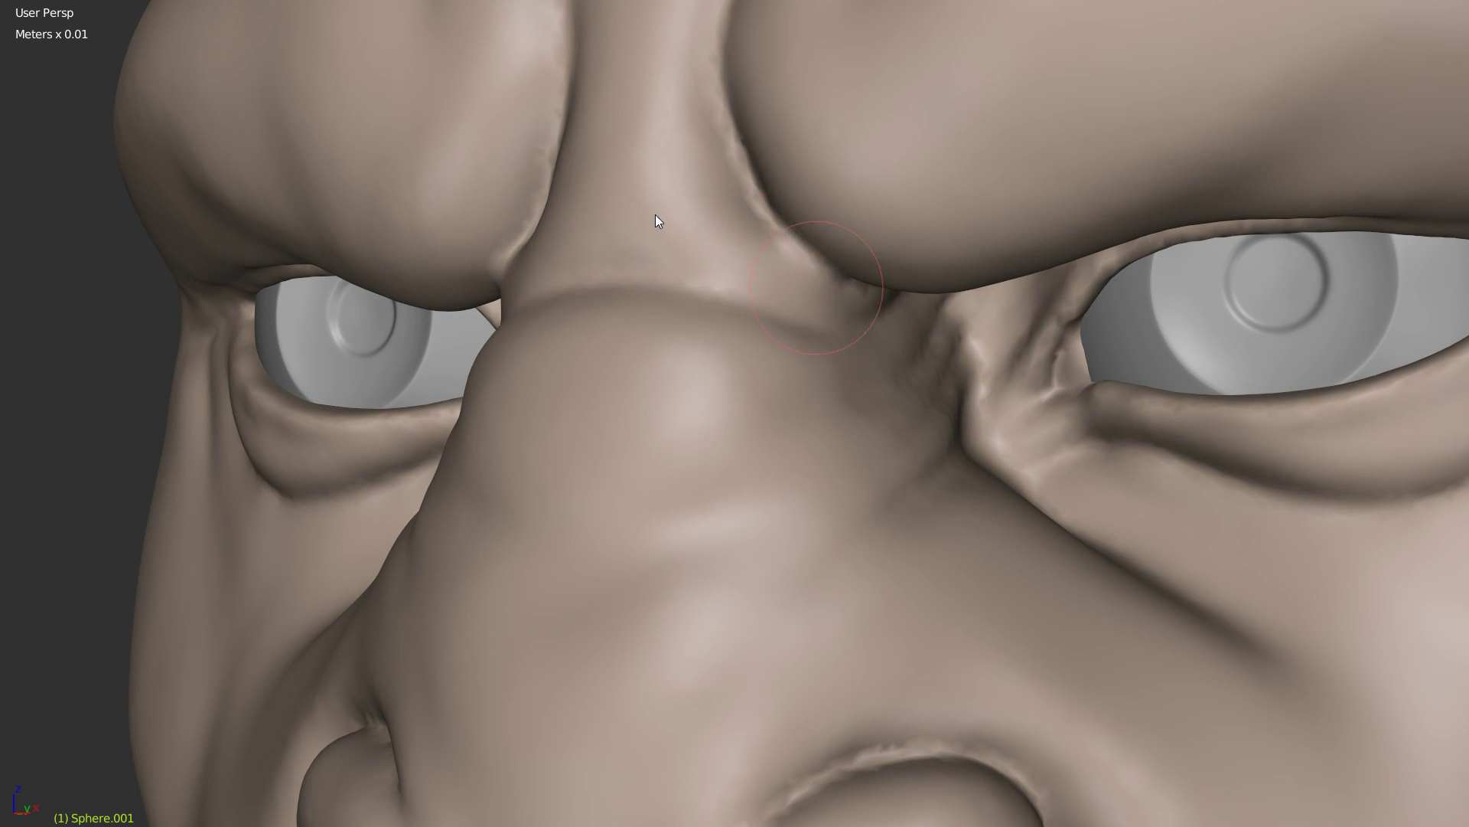
Step: Flatten and even out the skin between the brows, just above the fold at the top of the nose bridge
mouse_move(672, 180)
mouse_down()
mouse_move(696, 134)
mouse_move(663, 26)
mouse_move(705, 187)
mouse_up()
mouse_move(702, 164)
middle_down()
mouse_move(750, 240)
mouse_move(705, 263)
middle_up()
mouse_move(679, 218)
mouse_down()
mouse_move(720, 244)
mouse_move(763, 233)
mouse_up()
middle_drag(728, 257, 775, 272)
middle_drag(695, 312, 613, 187)
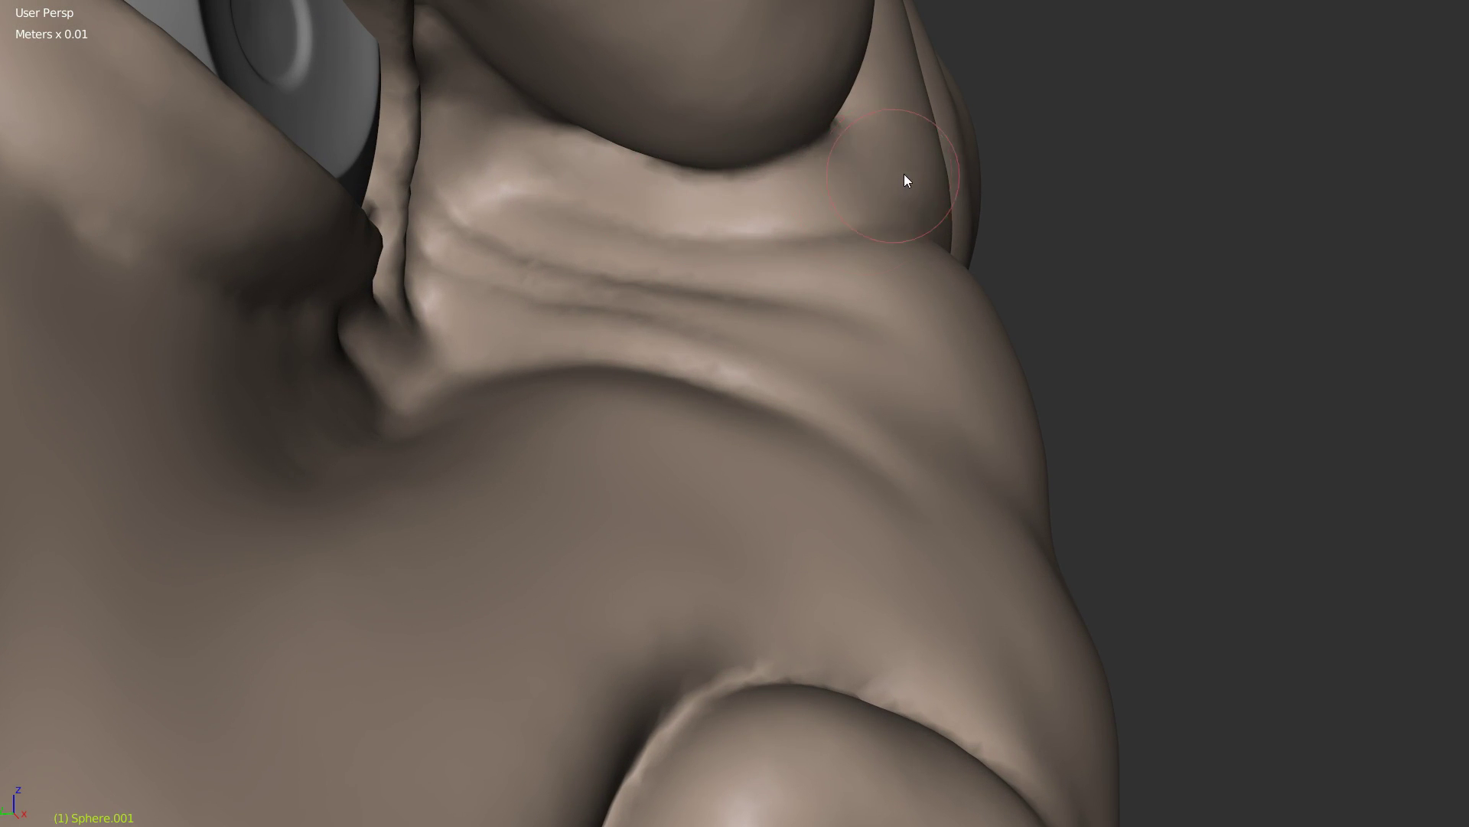
middle_drag(902, 181, 715, 253)
drag(633, 275, 621, 223)
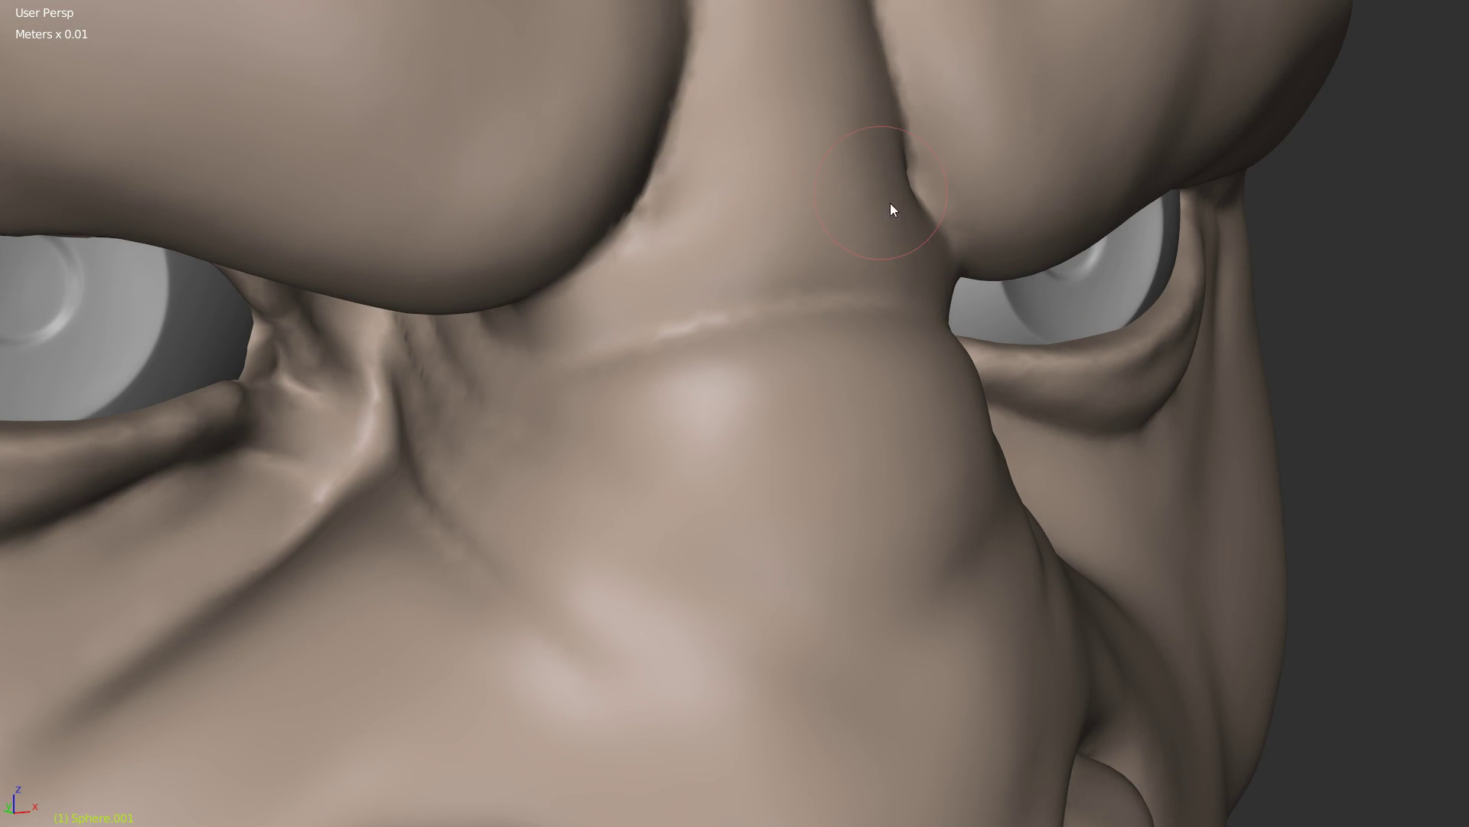
drag(728, 187, 651, 215)
Step: Build up the horizontal fold across the top of the nose bridge and soften the dent above it
mouse_move(859, 177)
middle_down()
mouse_move(788, 236)
mouse_move(754, 357)
middle_up()
key(w)
click(617, 356)
scroll(768, 304, up, 3)
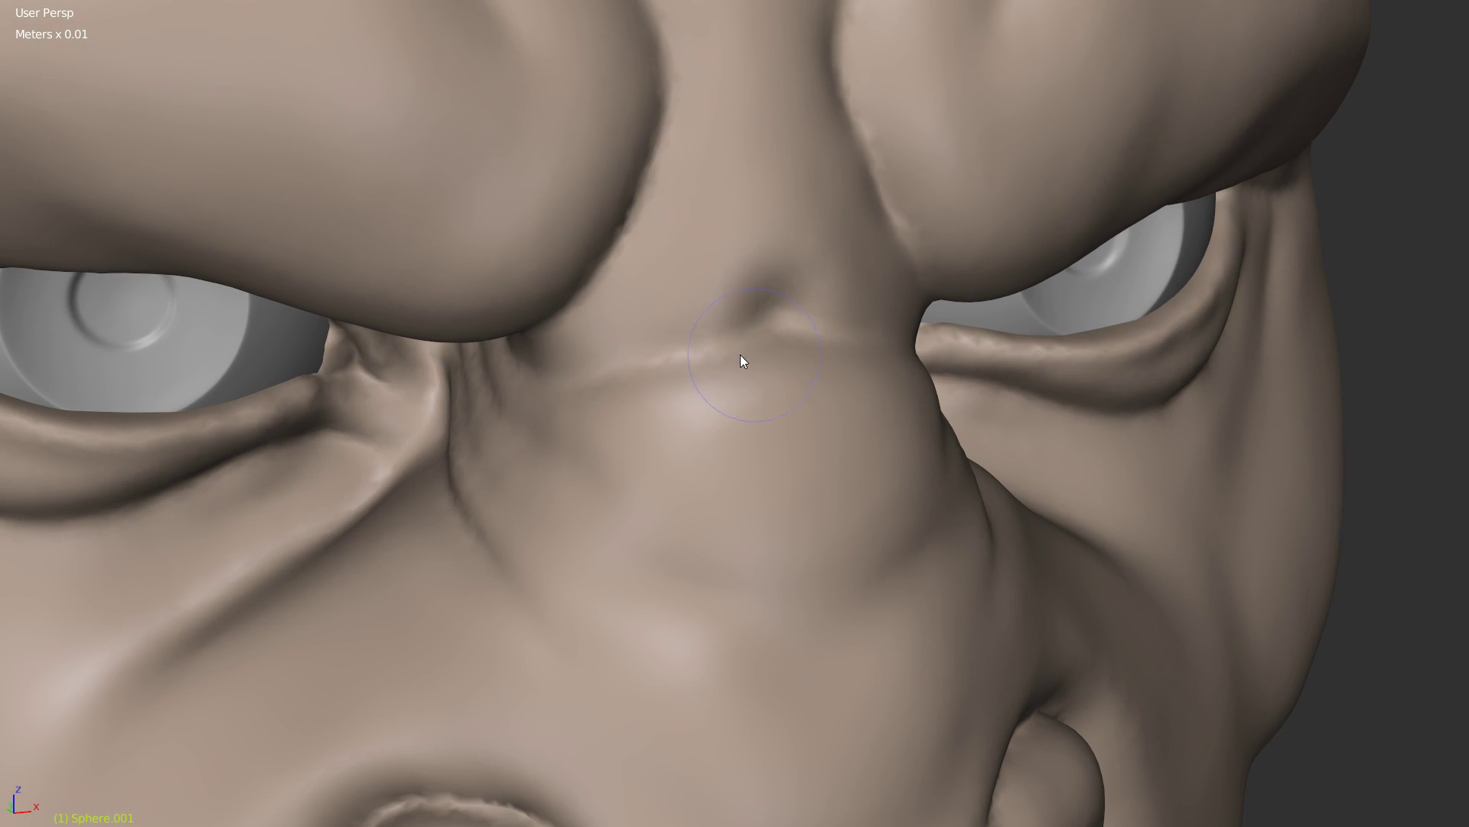
drag(710, 353, 784, 342)
scroll(974, 278, down, 3)
middle_drag(973, 277, 741, 332)
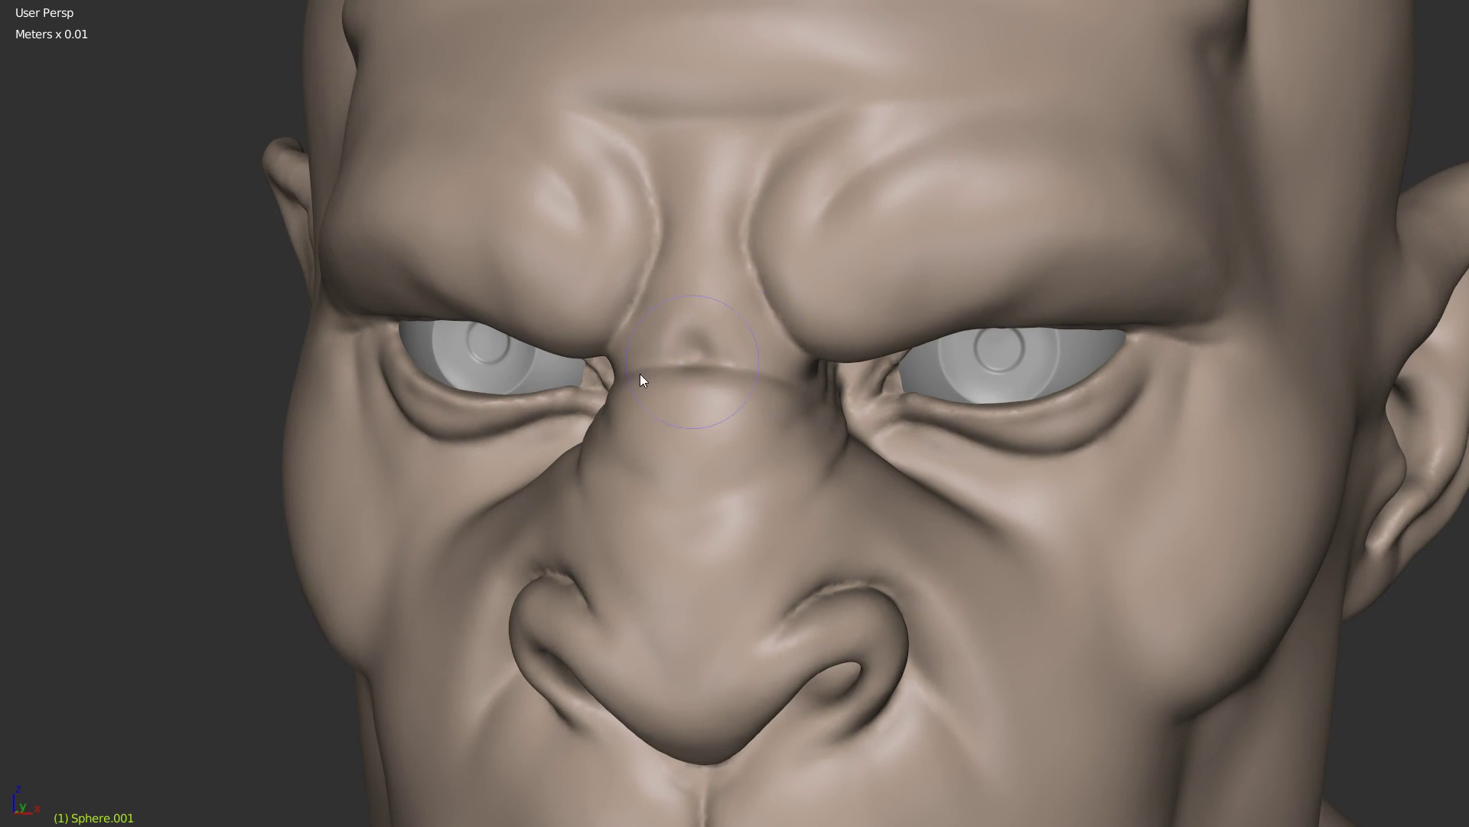
scroll(724, 356, up, 3)
mouse_move(768, 278)
mouse_down()
mouse_move(753, 233)
mouse_move(789, 293)
mouse_move(755, 315)
mouse_move(828, 334)
mouse_move(667, 277)
mouse_move(641, 290)
mouse_move(735, 239)
mouse_up()
scroll(793, 181, down, 3)
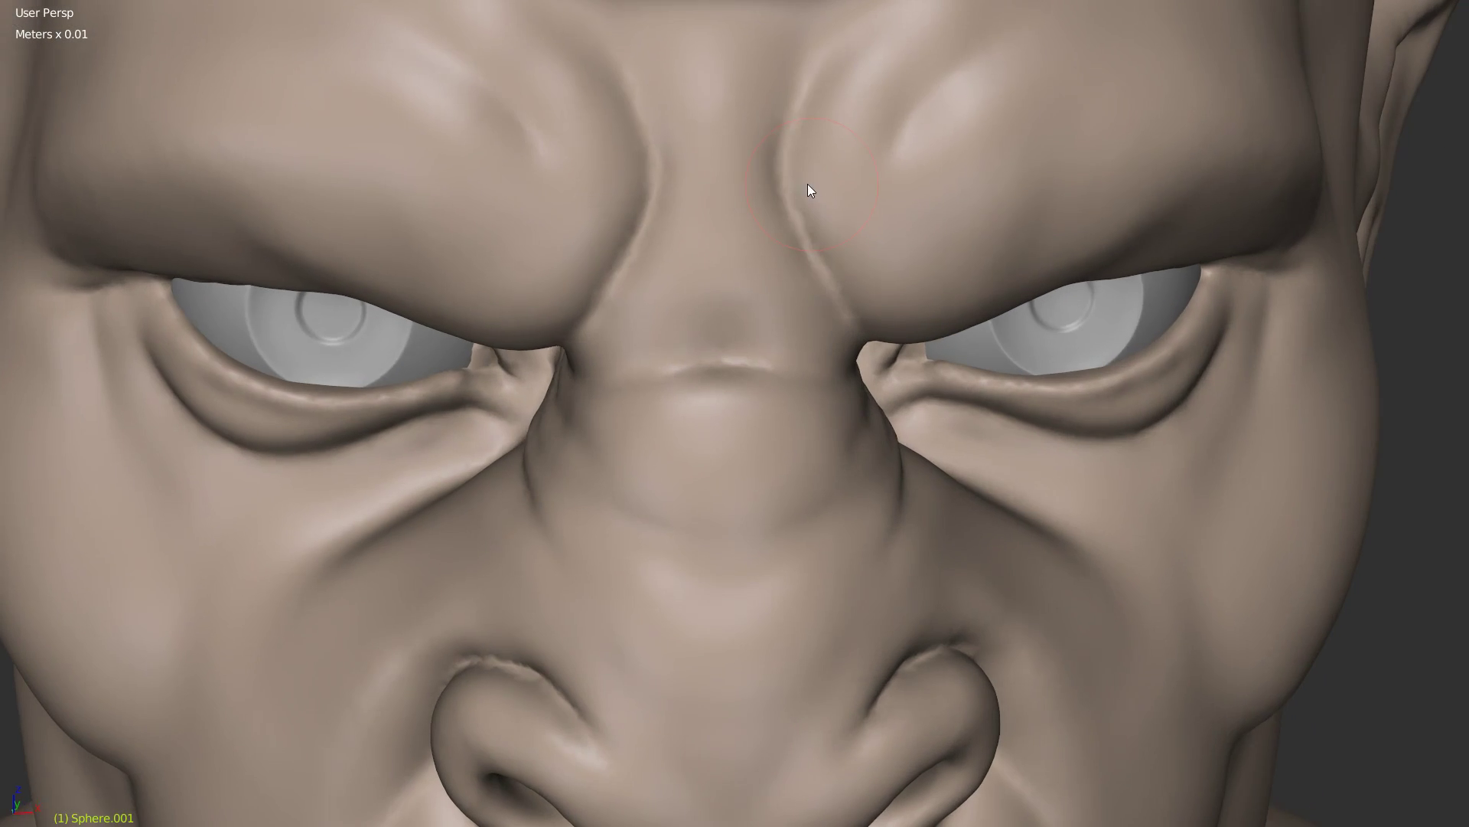
Step: Reshape the brow's lower inner corner beside the nose bridge with a larger brush
middle_drag(814, 187, 774, 230)
key(w)
click(650, 215)
scroll(797, 302, up, 3)
key(f)
click(841, 278)
middle_drag(849, 271, 845, 286)
drag(845, 286, 816, 299)
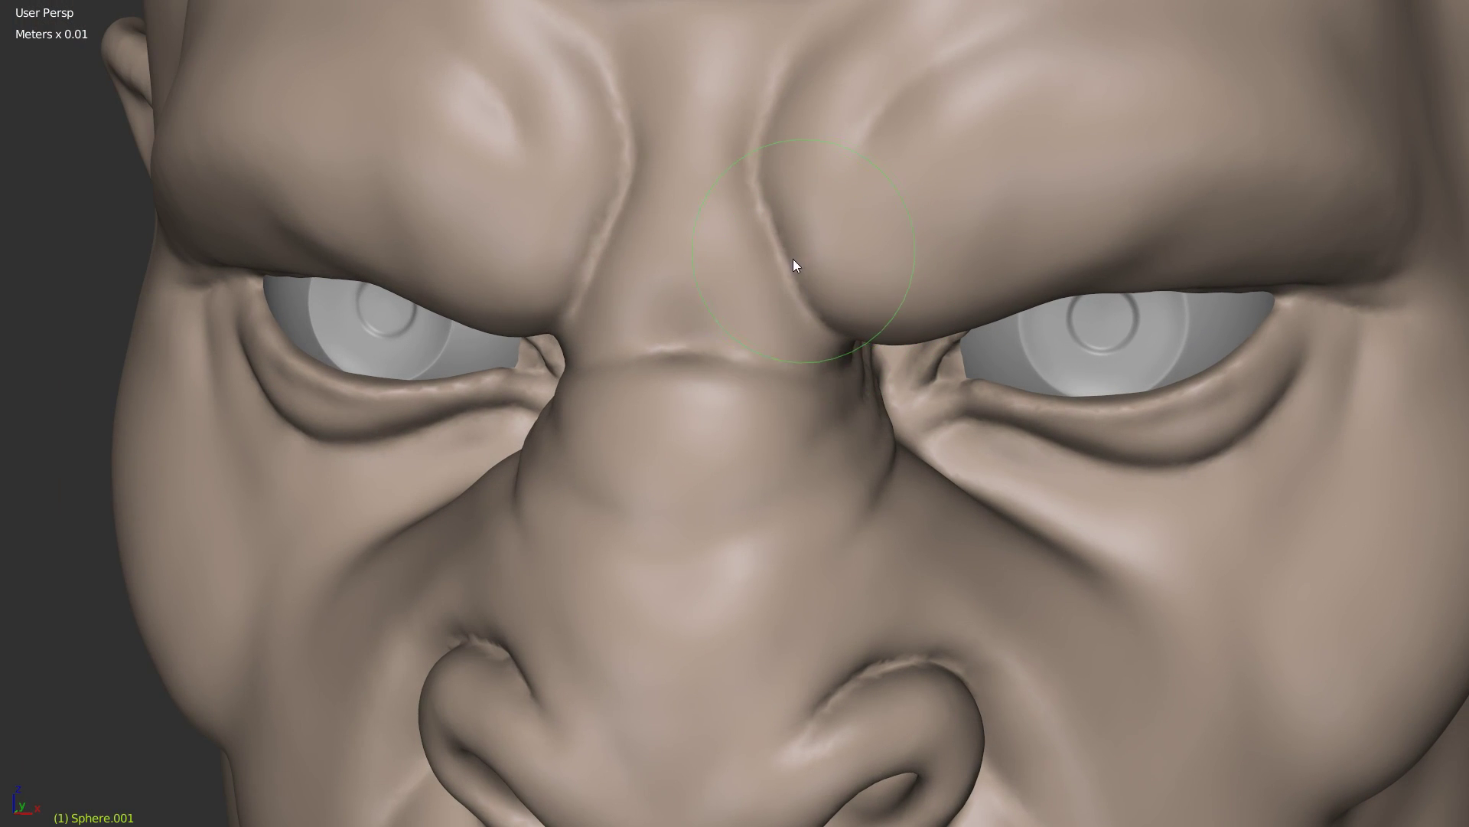
mouse_move(856, 313)
middle_down()
mouse_move(861, 272)
mouse_move(770, 329)
mouse_move(778, 265)
middle_up()
mouse_move(778, 265)
mouse_down()
mouse_move(801, 269)
mouse_move(764, 286)
mouse_move(752, 251)
mouse_up()
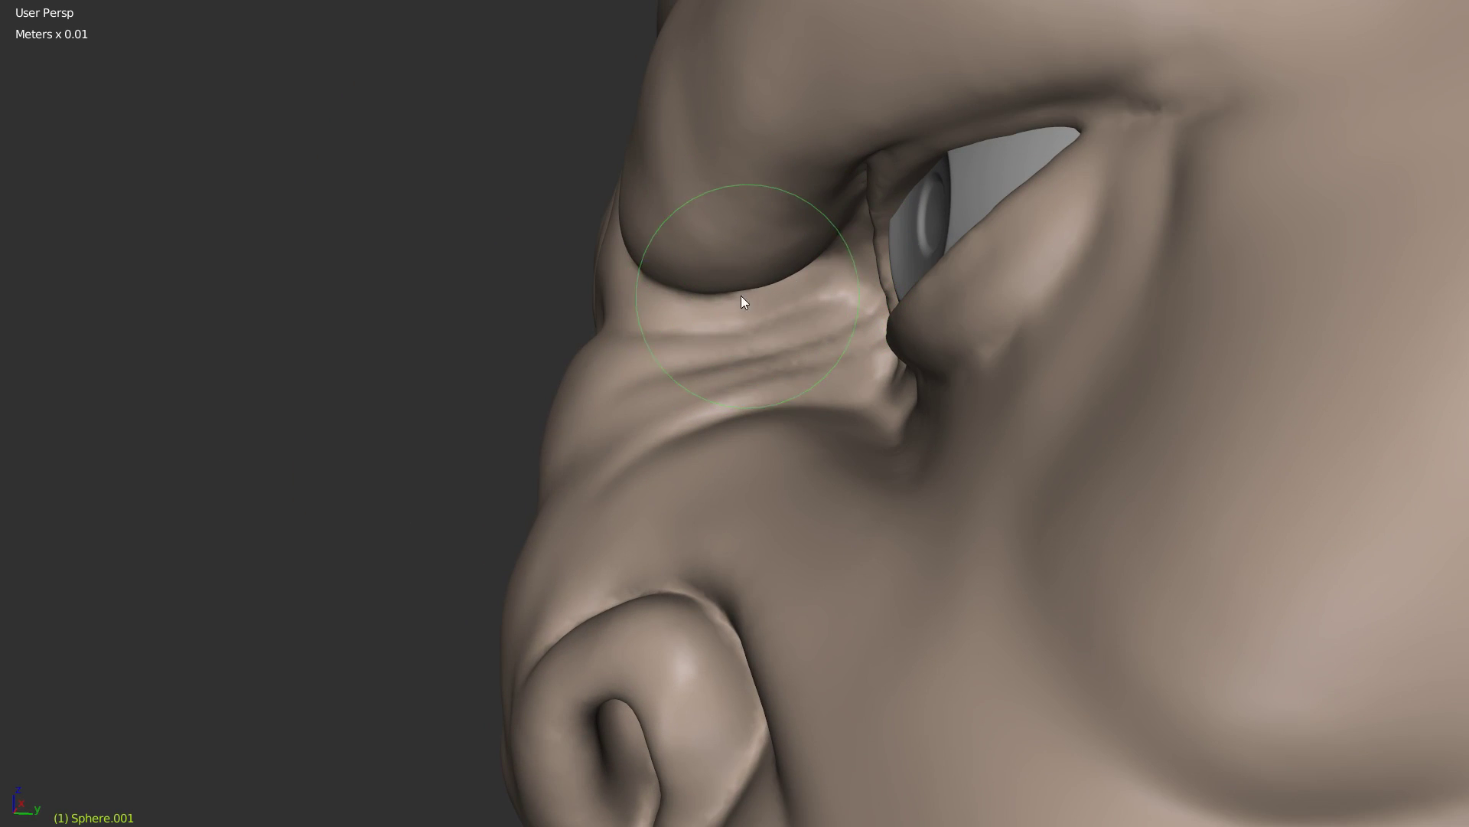
mouse_move(808, 301)
middle_down()
mouse_move(776, 361)
mouse_move(801, 371)
mouse_move(676, 460)
mouse_move(751, 302)
mouse_move(928, 317)
middle_up()
scroll(928, 322, down, 6)
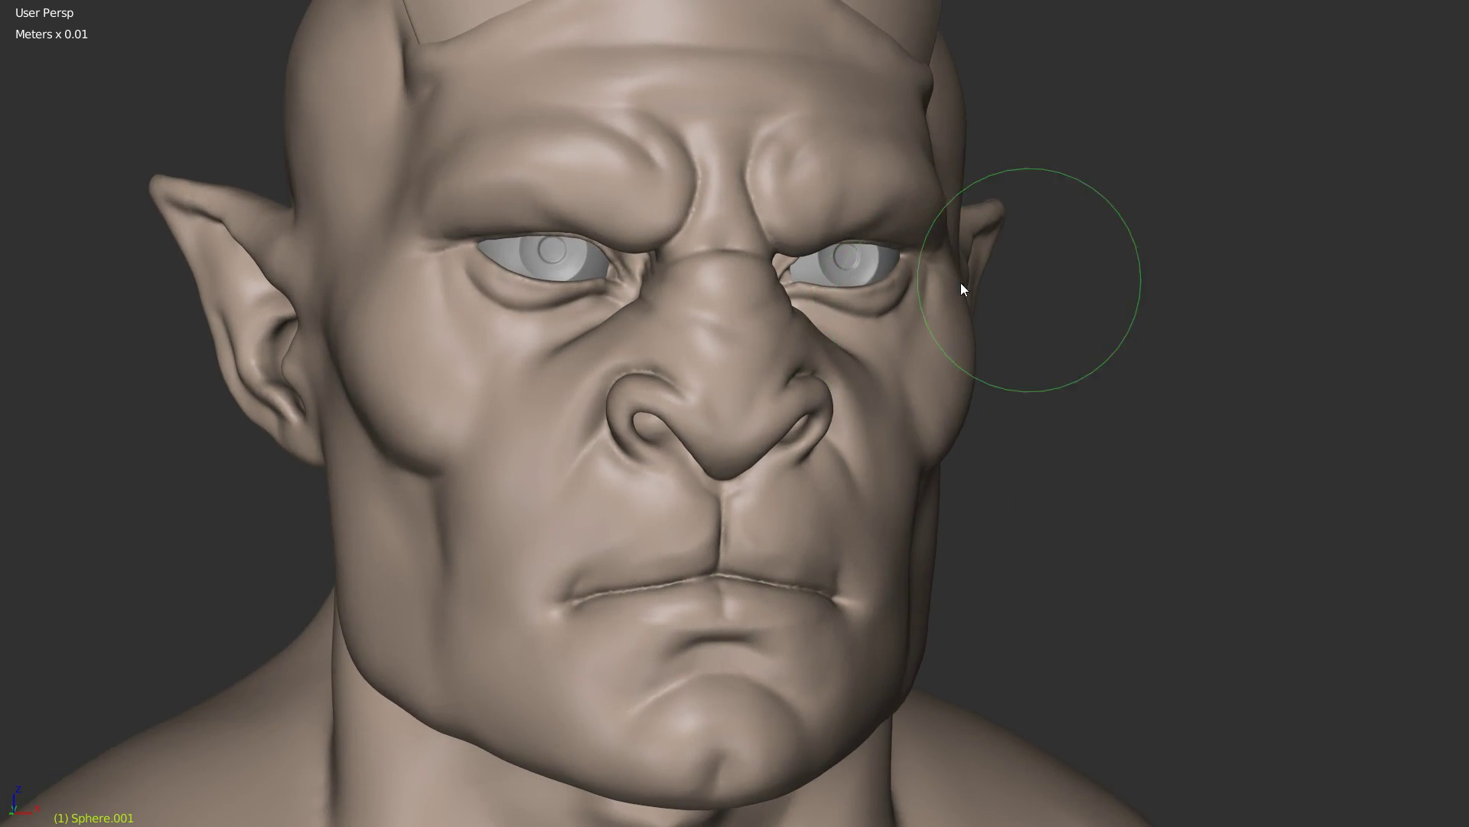
scroll(967, 376, up, 2)
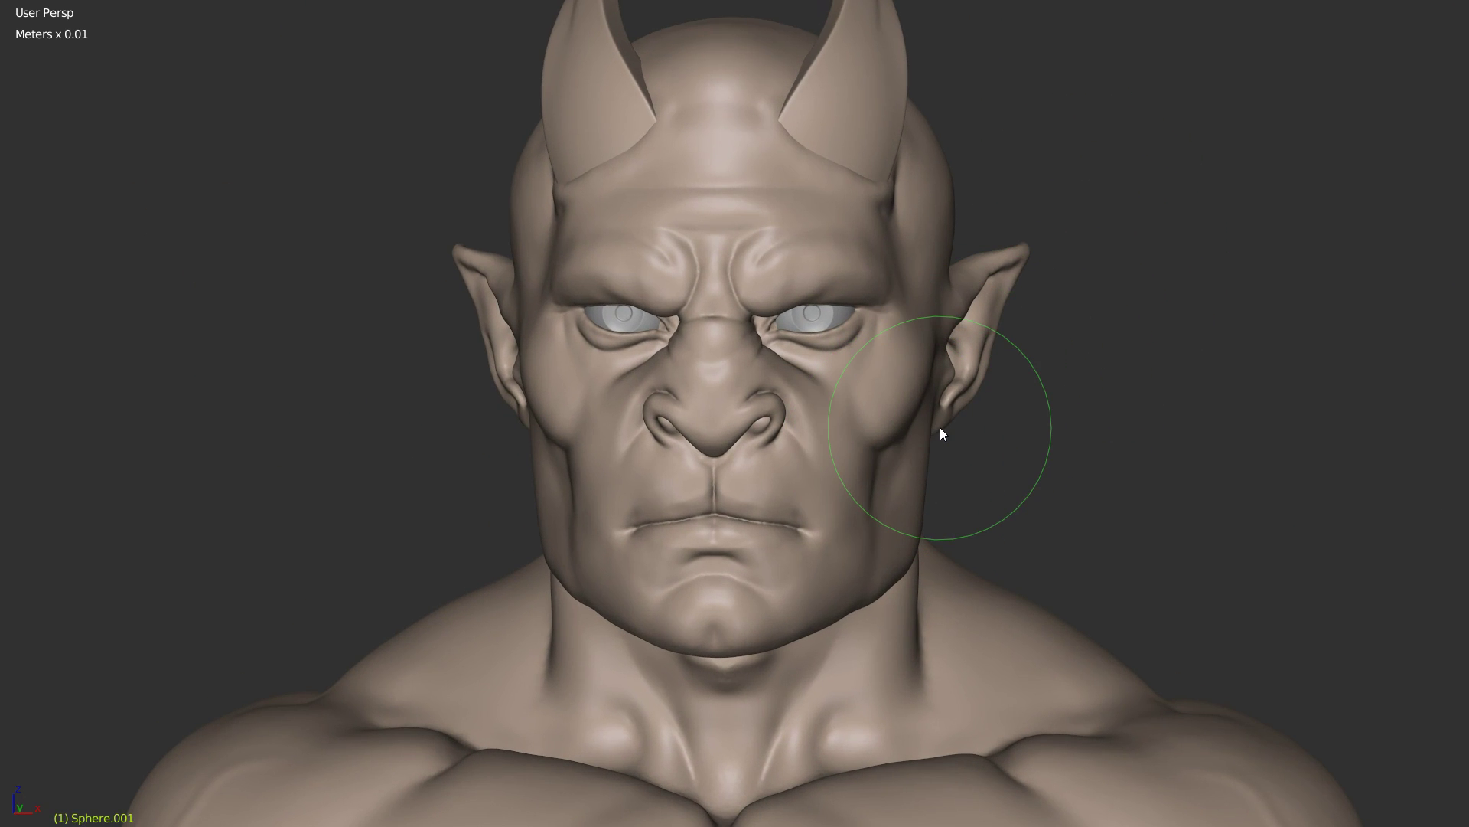
mouse_move(939, 427)
ctrl+middle_down()
mouse_move(985, 191)
mouse_move(865, 310)
mouse_move(758, 367)
mouse_move(833, 275)
ctrl+middle_up()
key(shift+c)
drag(736, 287, 803, 293)
key(ctrl+z)
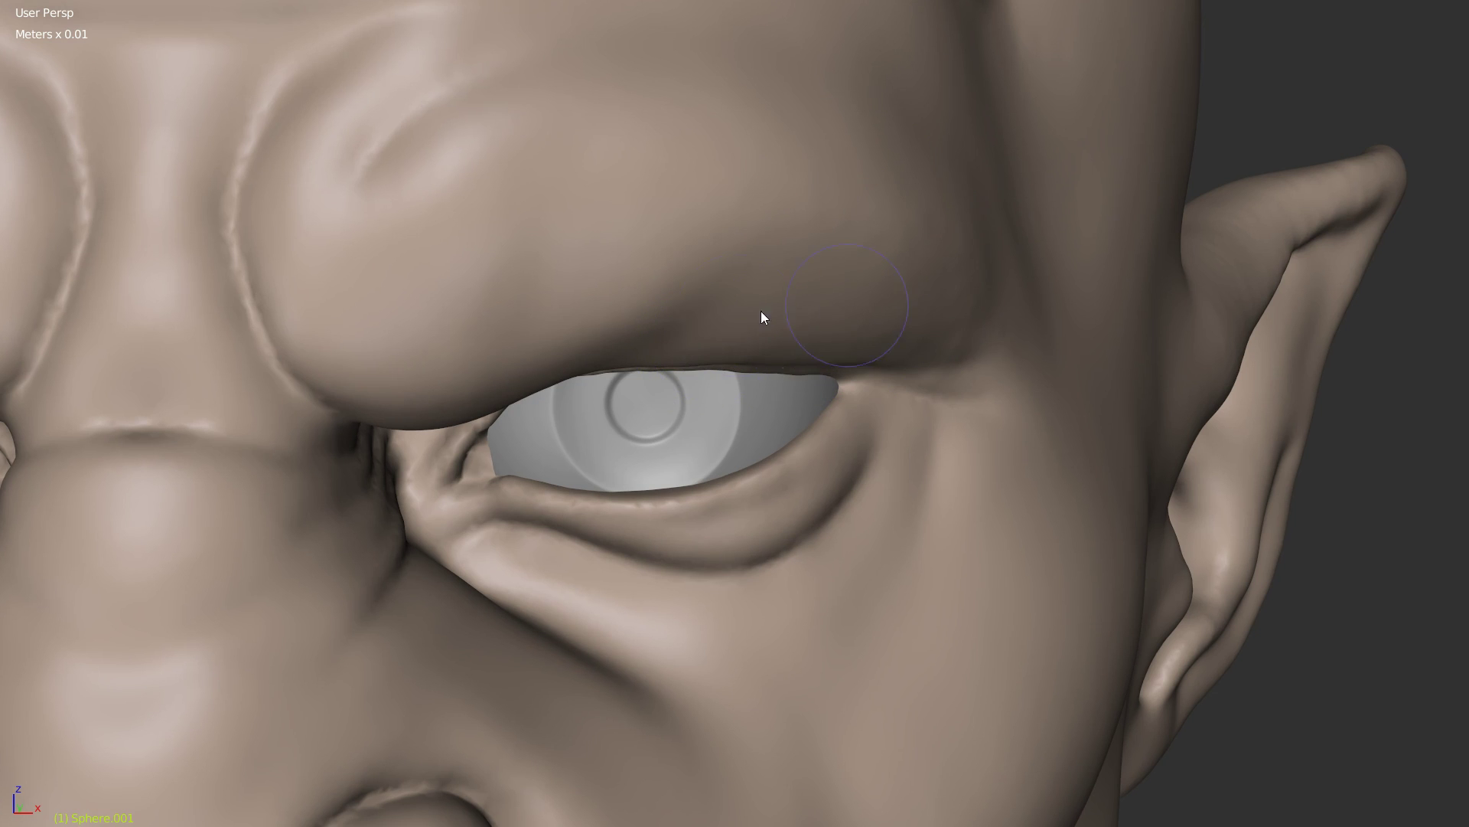
Step: Define the fold on the brow's underside above the middle of the eye and extend it toward the outer corner
key(w)
click(605, 349)
middle_drag(605, 349, 685, 315)
drag(601, 354, 631, 342)
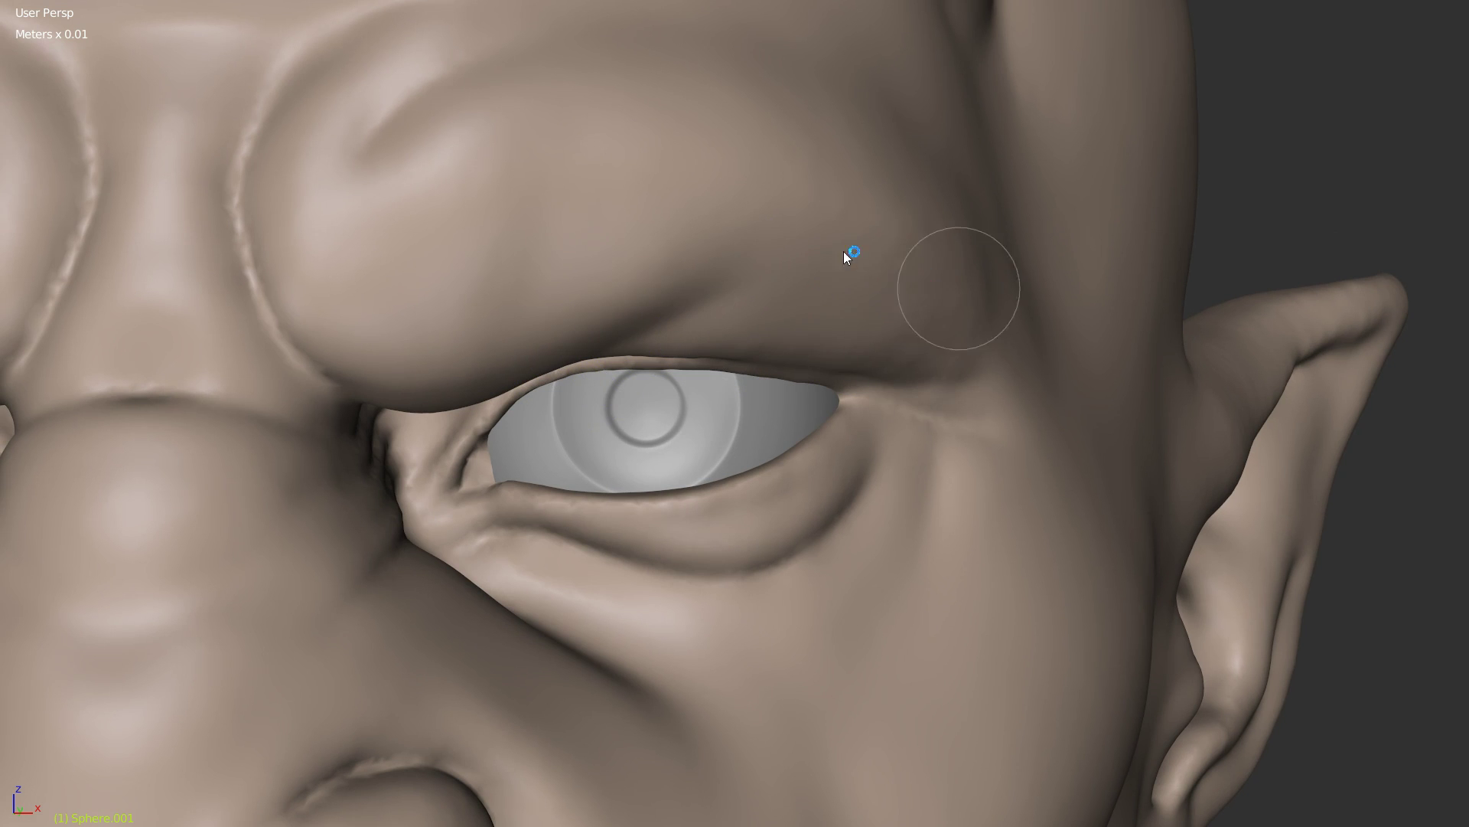
middle_drag(882, 325, 818, 243)
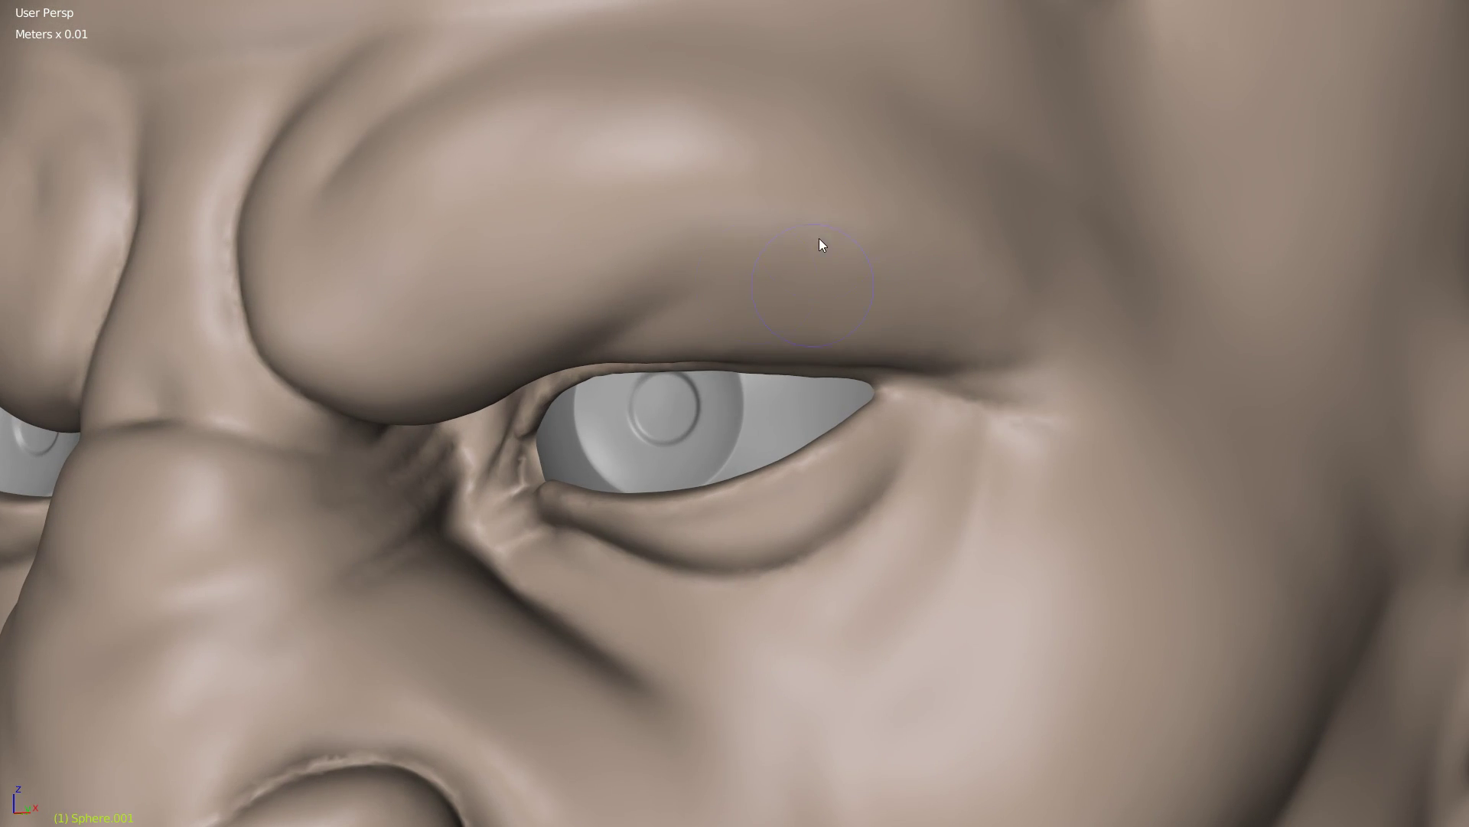
drag(677, 297, 822, 290)
scroll(938, 298, down, 6)
middle_drag(938, 298, 906, 246)
scroll(903, 242, down, 3)
mouse_move(863, 312)
middle_down()
mouse_move(898, 274)
mouse_move(879, 347)
mouse_move(911, 405)
mouse_move(870, 317)
middle_up()
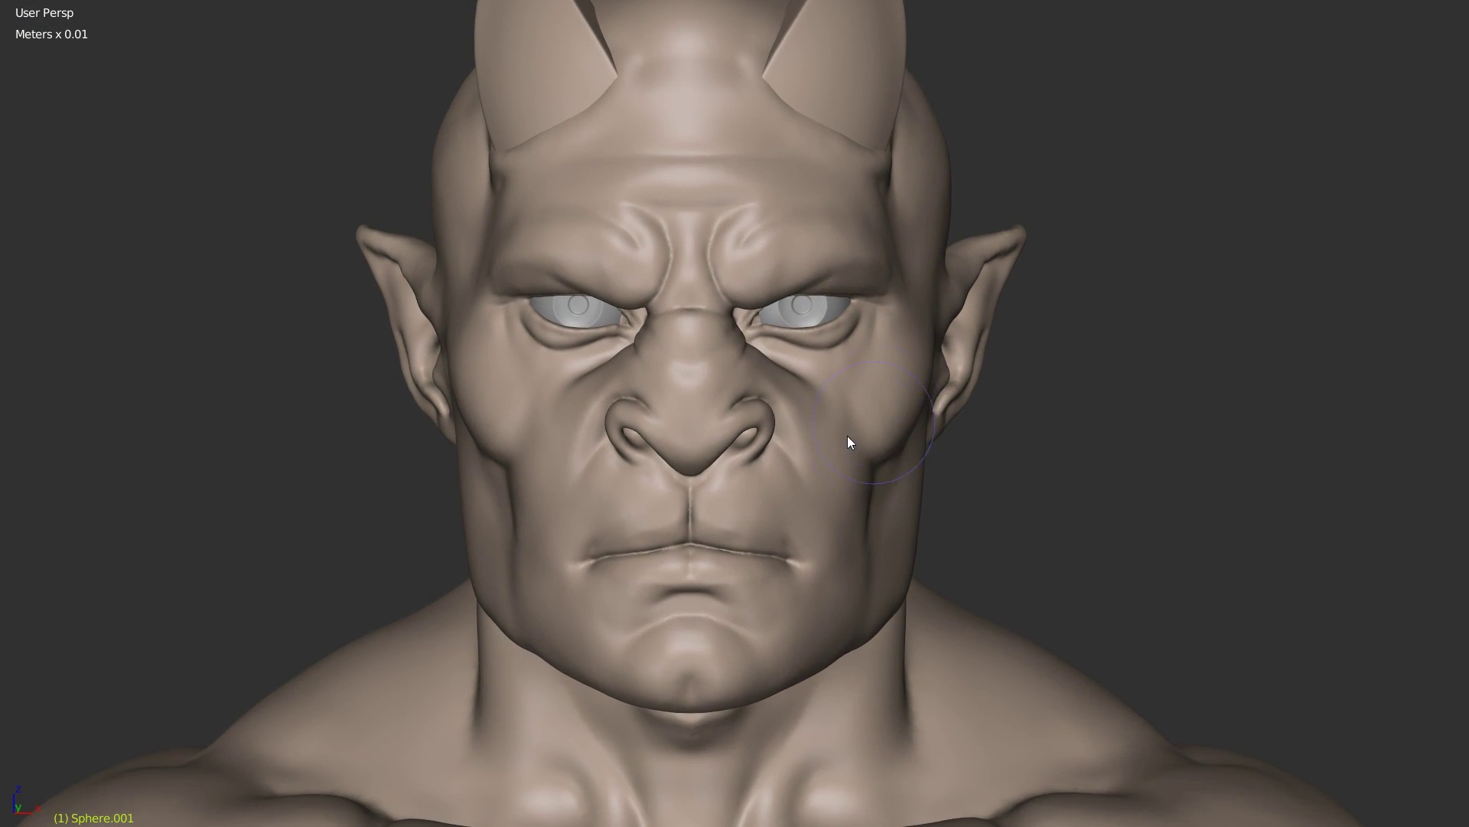
Step: Sharpen the crease around the outer edge of the nostril wing where it meets the cheek
scroll(857, 321, up, 3)
middle_drag(720, 375, 649, 388)
scroll(931, 345, up, 2)
scroll(842, 375, down, 2)
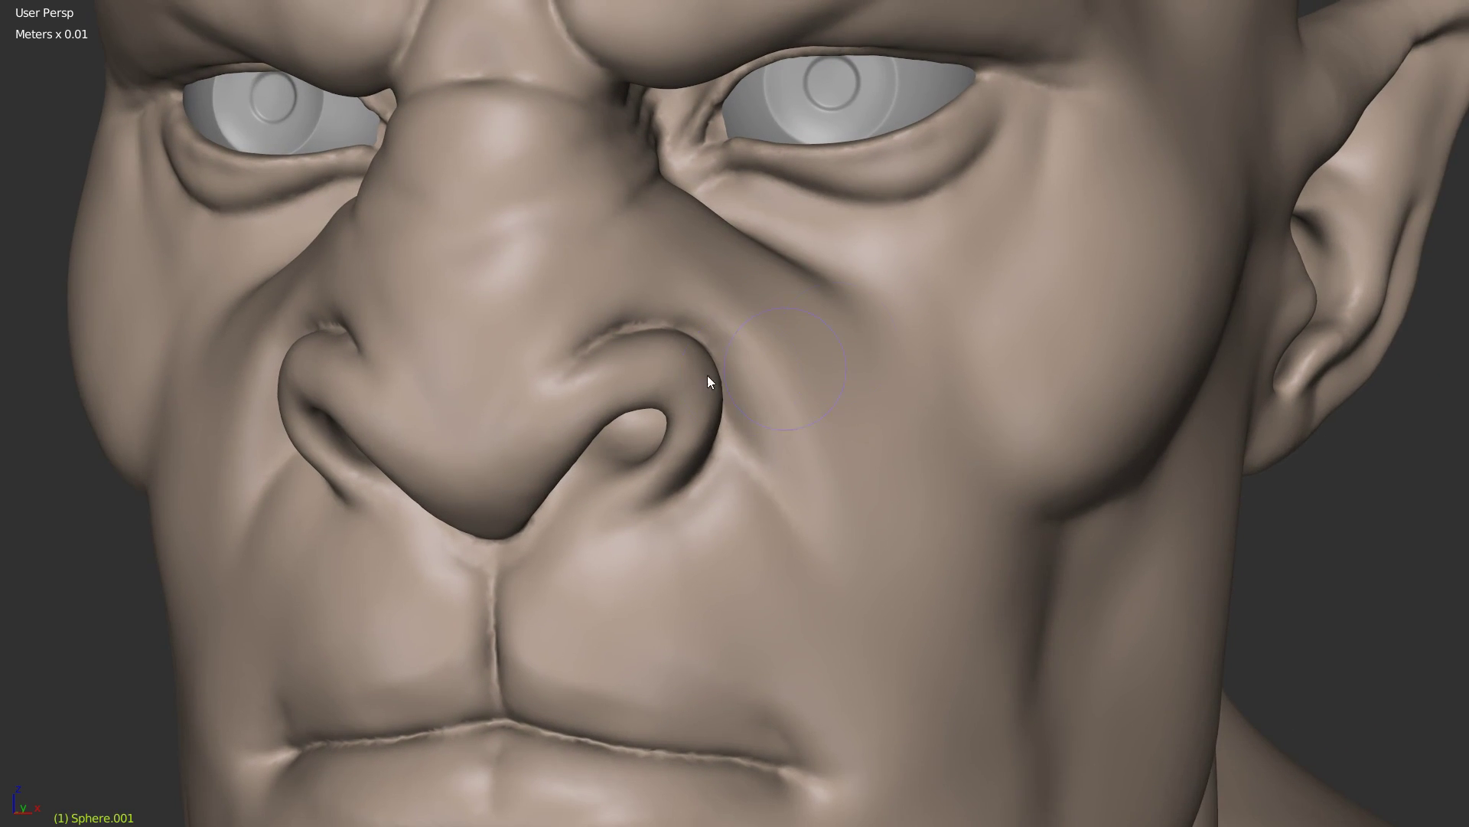
scroll(758, 322, up, 3)
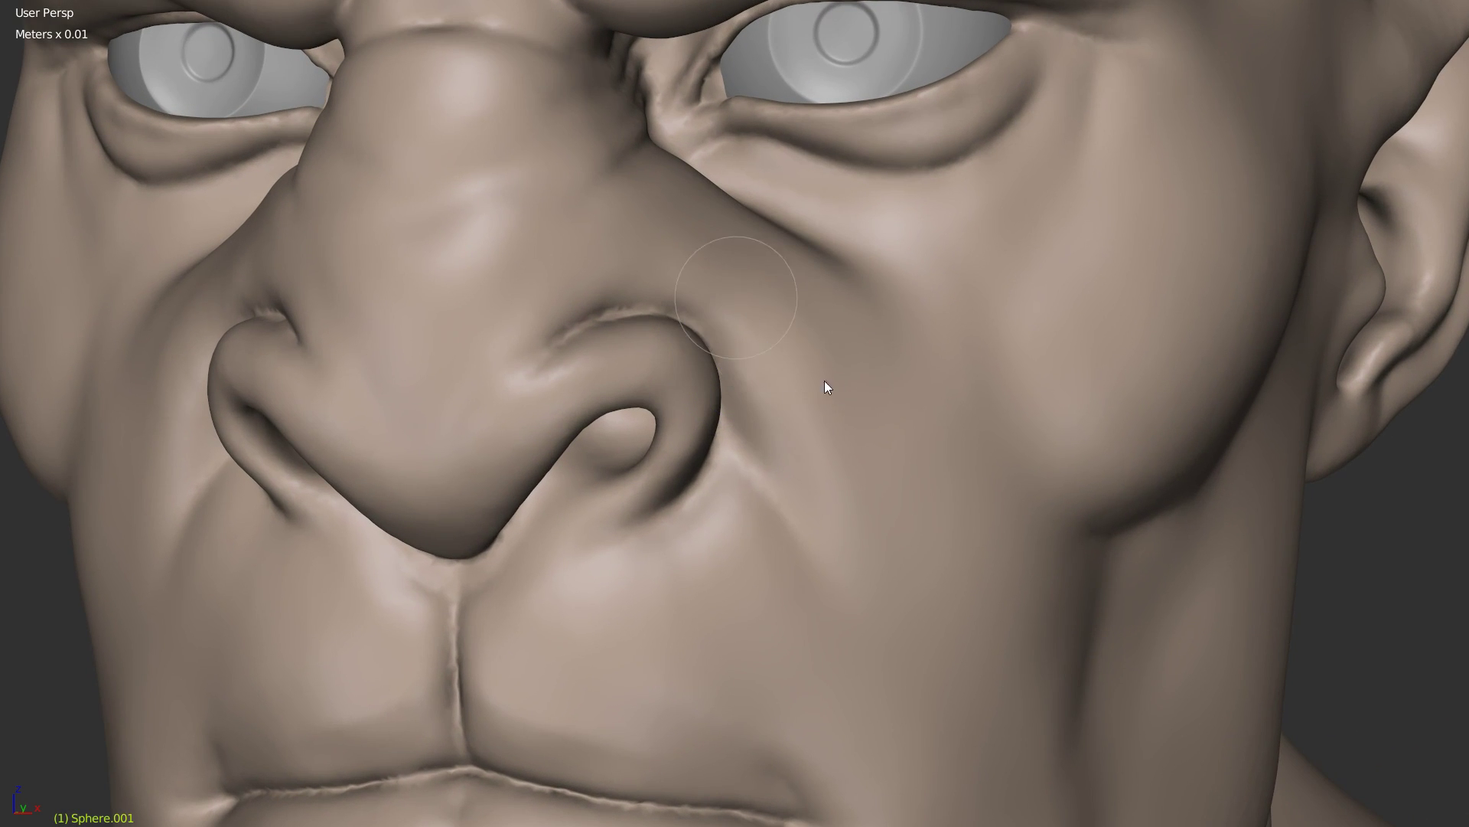
mouse_move(757, 295)
middle_down()
mouse_move(558, 283)
mouse_move(412, 316)
middle_up()
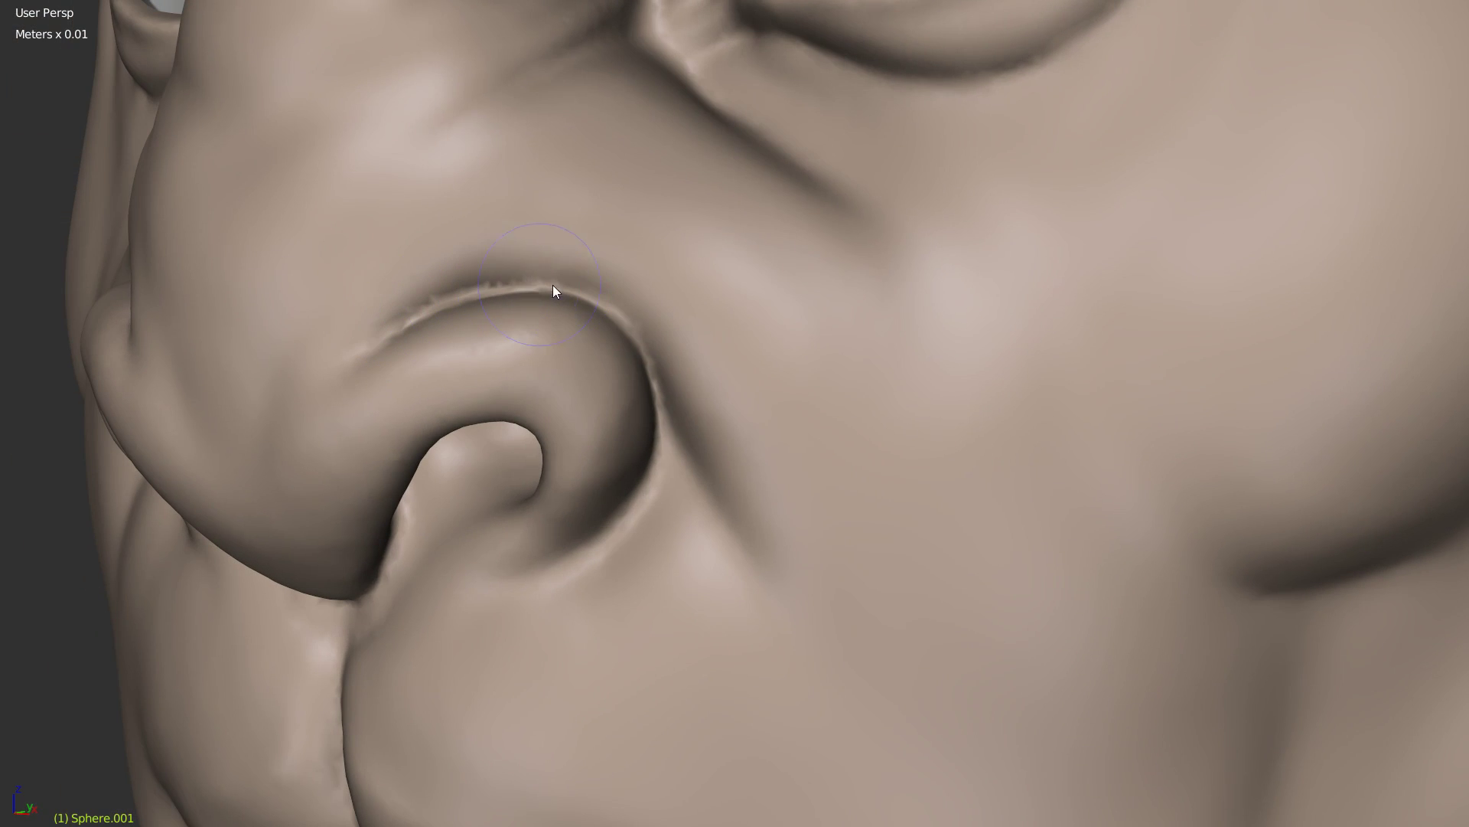
mouse_move(595, 547)
mouse_down()
mouse_move(540, 596)
mouse_move(613, 410)
mouse_move(642, 390)
mouse_up()
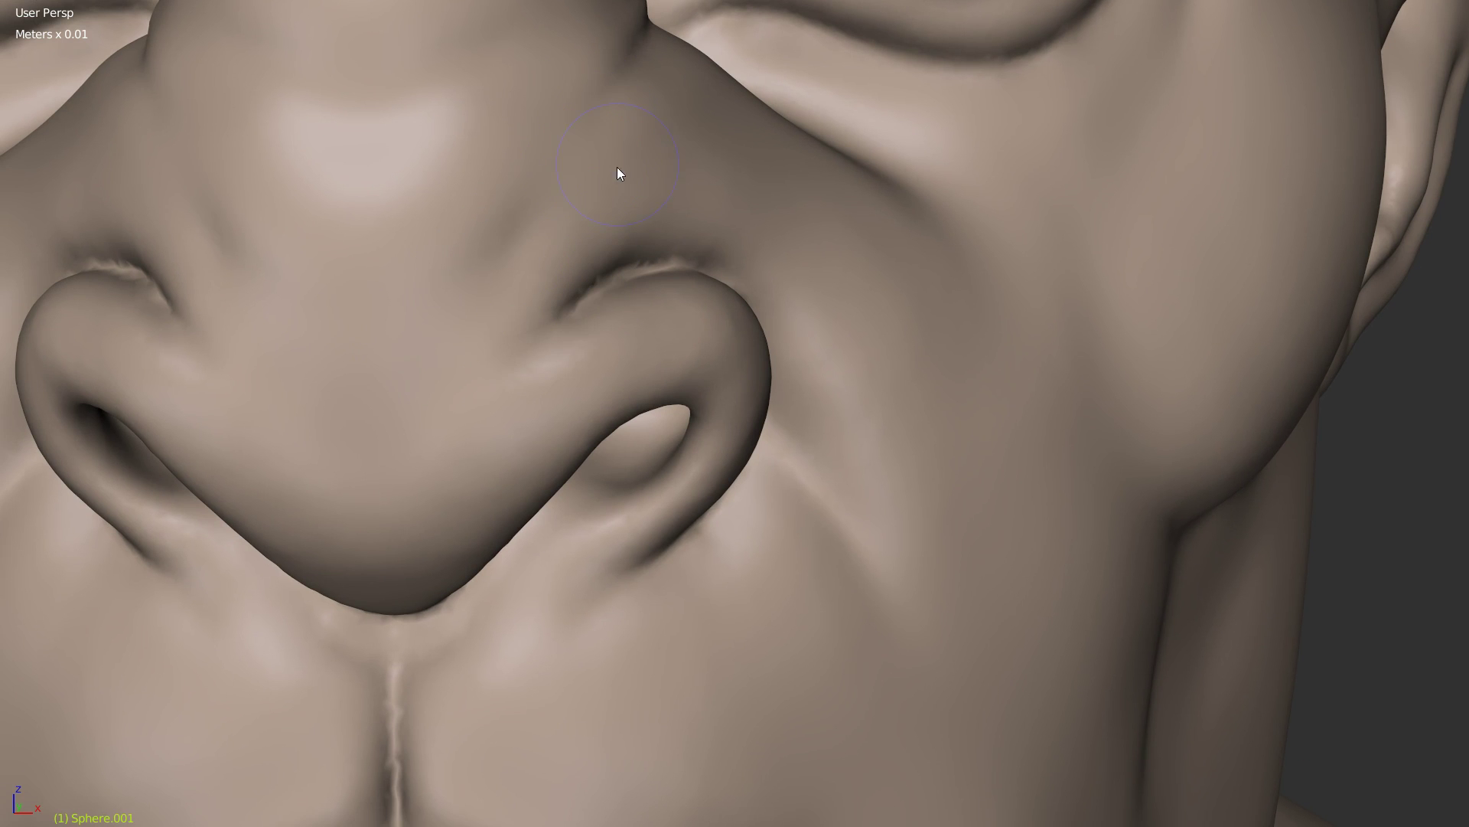
Step: Carve fine diagonal wrinkles down the side of the nose between the inner eye corner and the nostril
shift+middle_drag(617, 167, 567, 233)
middle_drag(646, 200, 603, 297)
mouse_move(601, 233)
middle_down()
mouse_move(519, 291)
mouse_move(600, 203)
middle_up()
ctrl+click(525, 276)
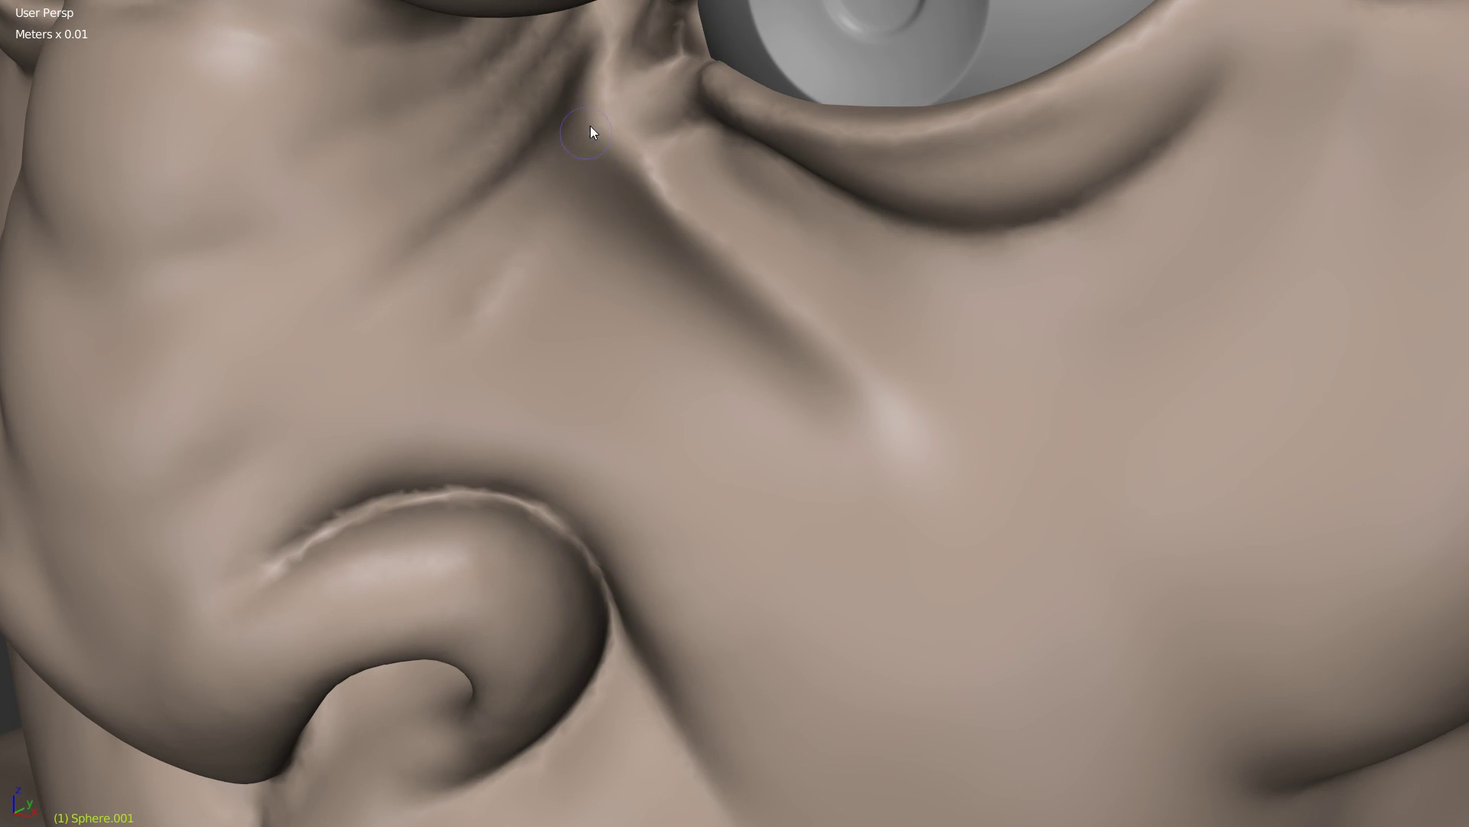
mouse_move(533, 161)
shift+middle_down()
mouse_move(617, 271)
mouse_move(502, 259)
shift+middle_up()
scroll(502, 259, up, 2)
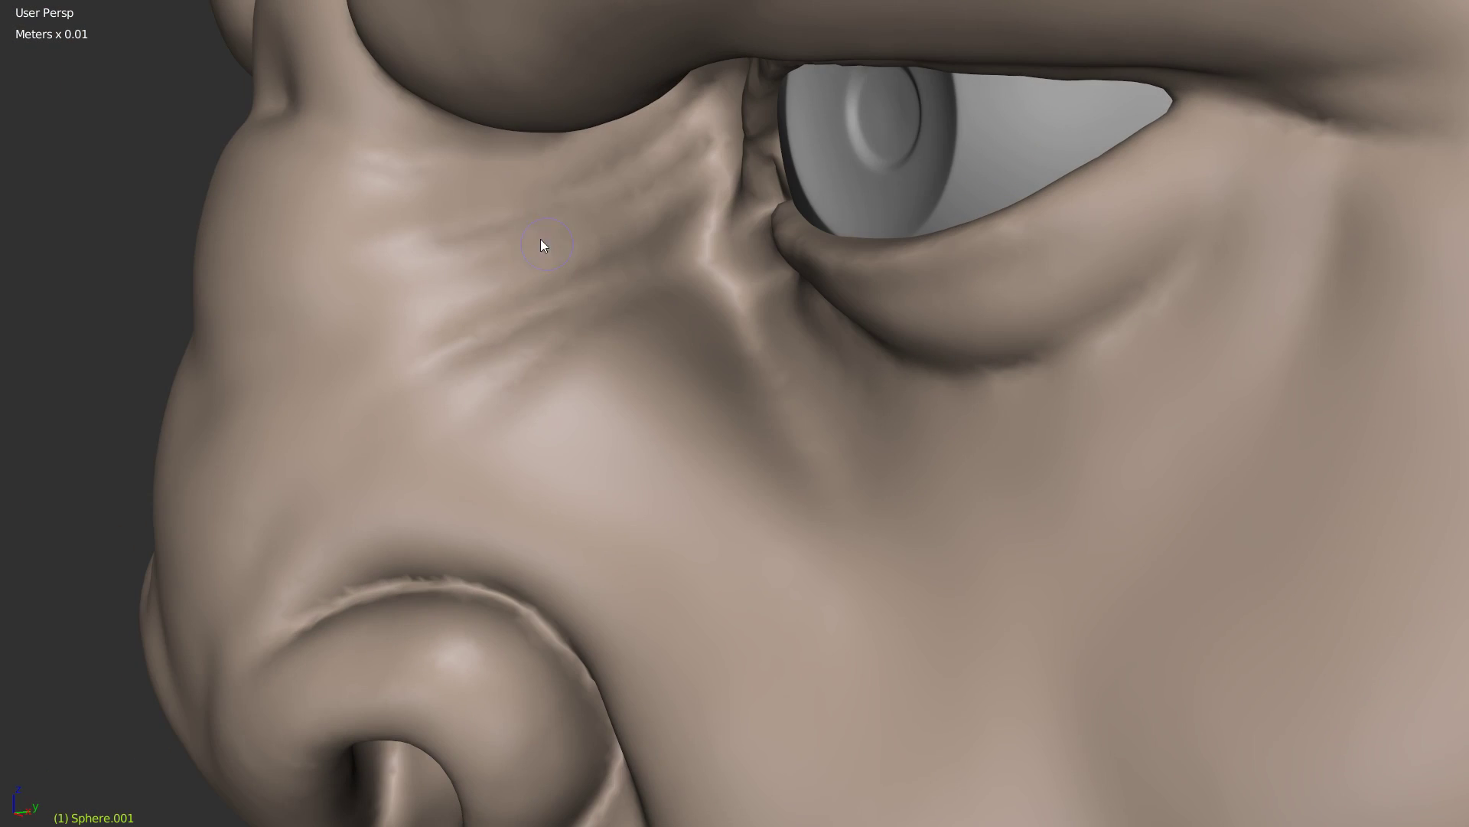
mouse_move(381, 255)
middle_down()
mouse_move(515, 250)
mouse_move(438, 376)
middle_up()
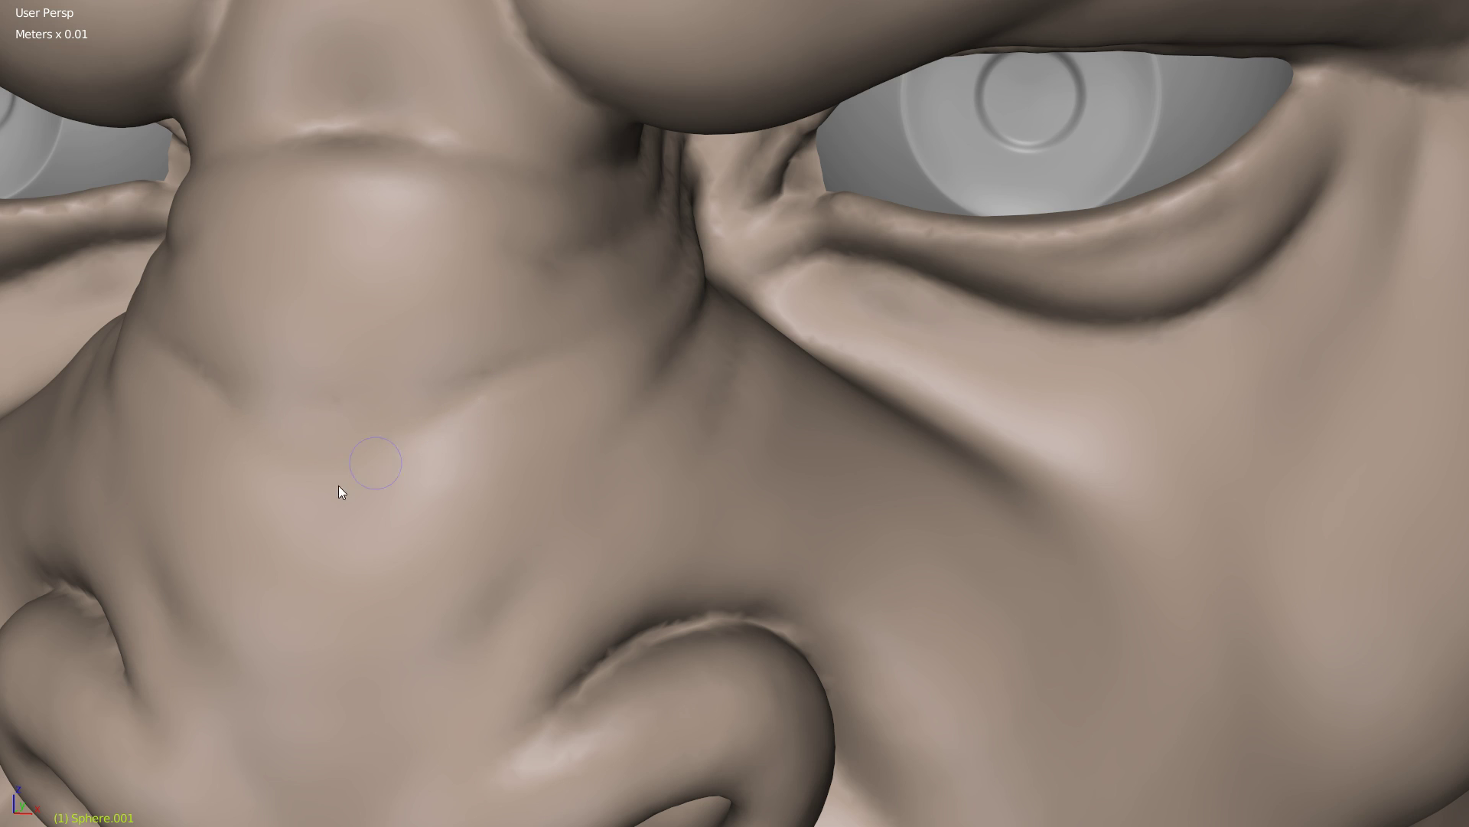
Step: Resize the brush and flatten the skin around the fold at the top of the nose bridge
mouse_move(737, 147)
ctrl+middle_down()
mouse_move(591, 263)
mouse_move(644, 272)
ctrl+middle_up()
mouse_move(645, 273)
ctrl+middle_down()
mouse_move(604, 162)
mouse_move(568, 159)
ctrl+middle_up()
key(f)
click(604, 159)
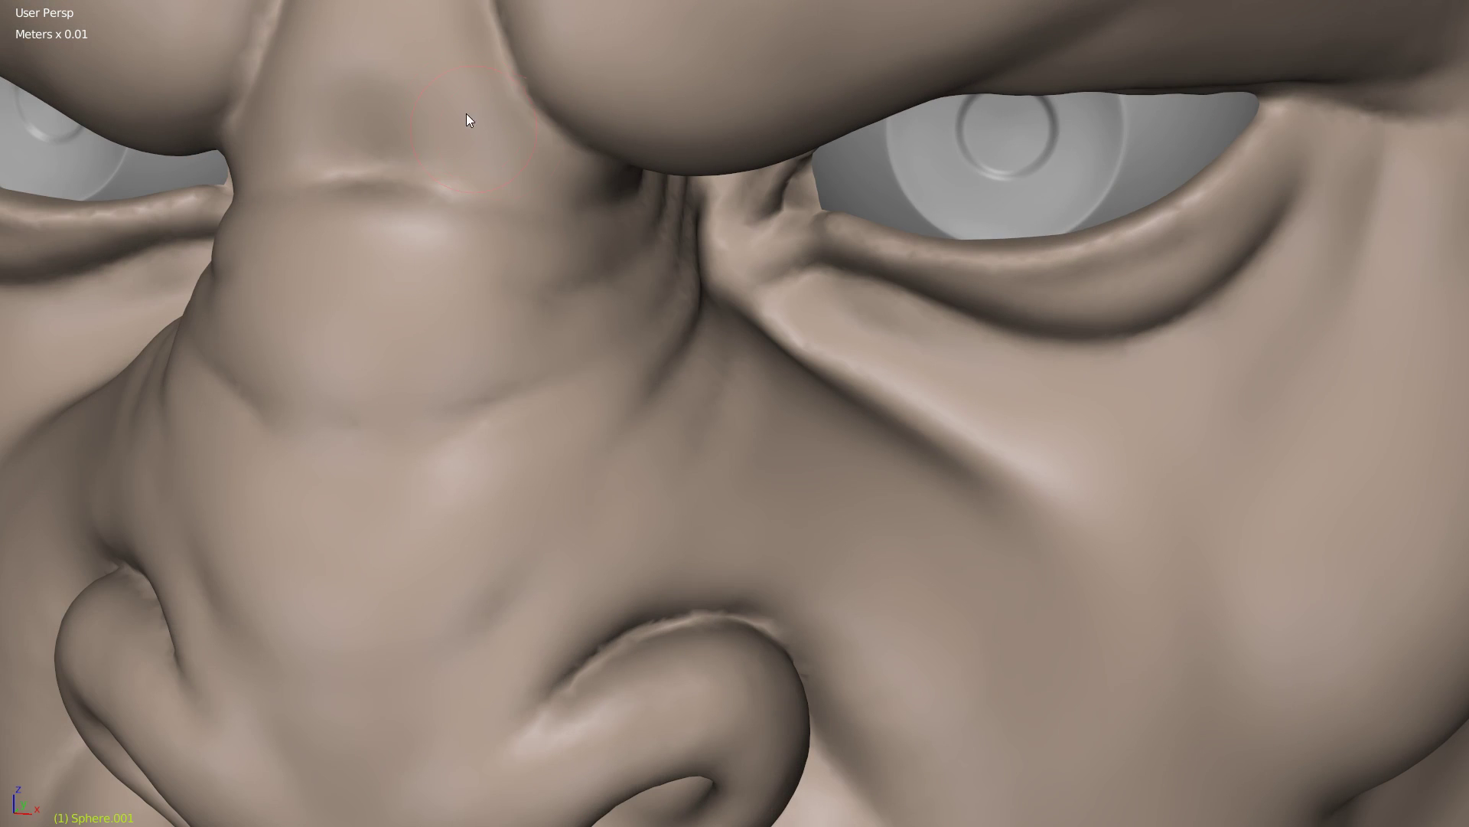
ctrl+middle_drag(568, 183, 845, 316)
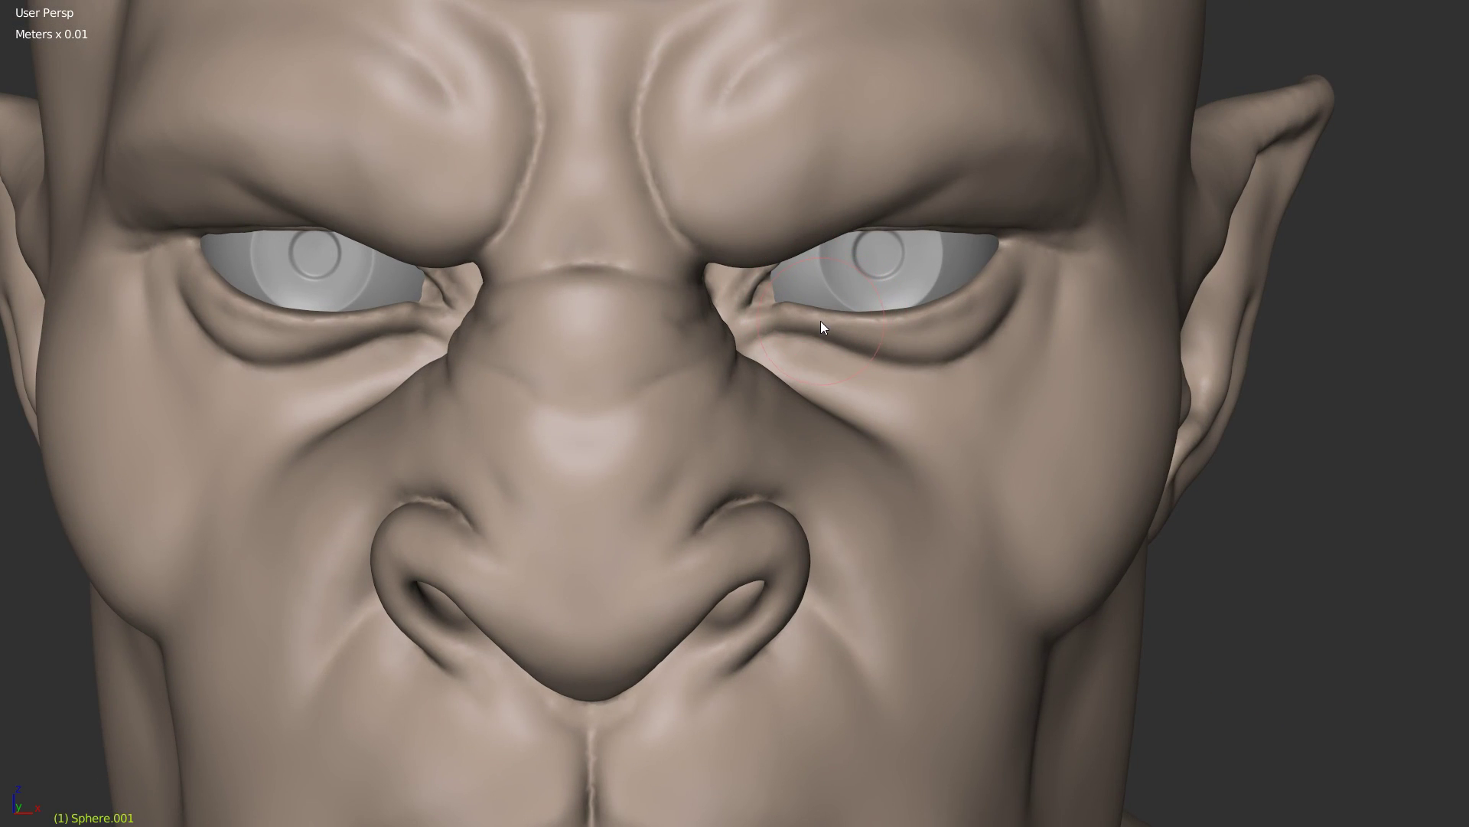
scroll(796, 306, down, 2)
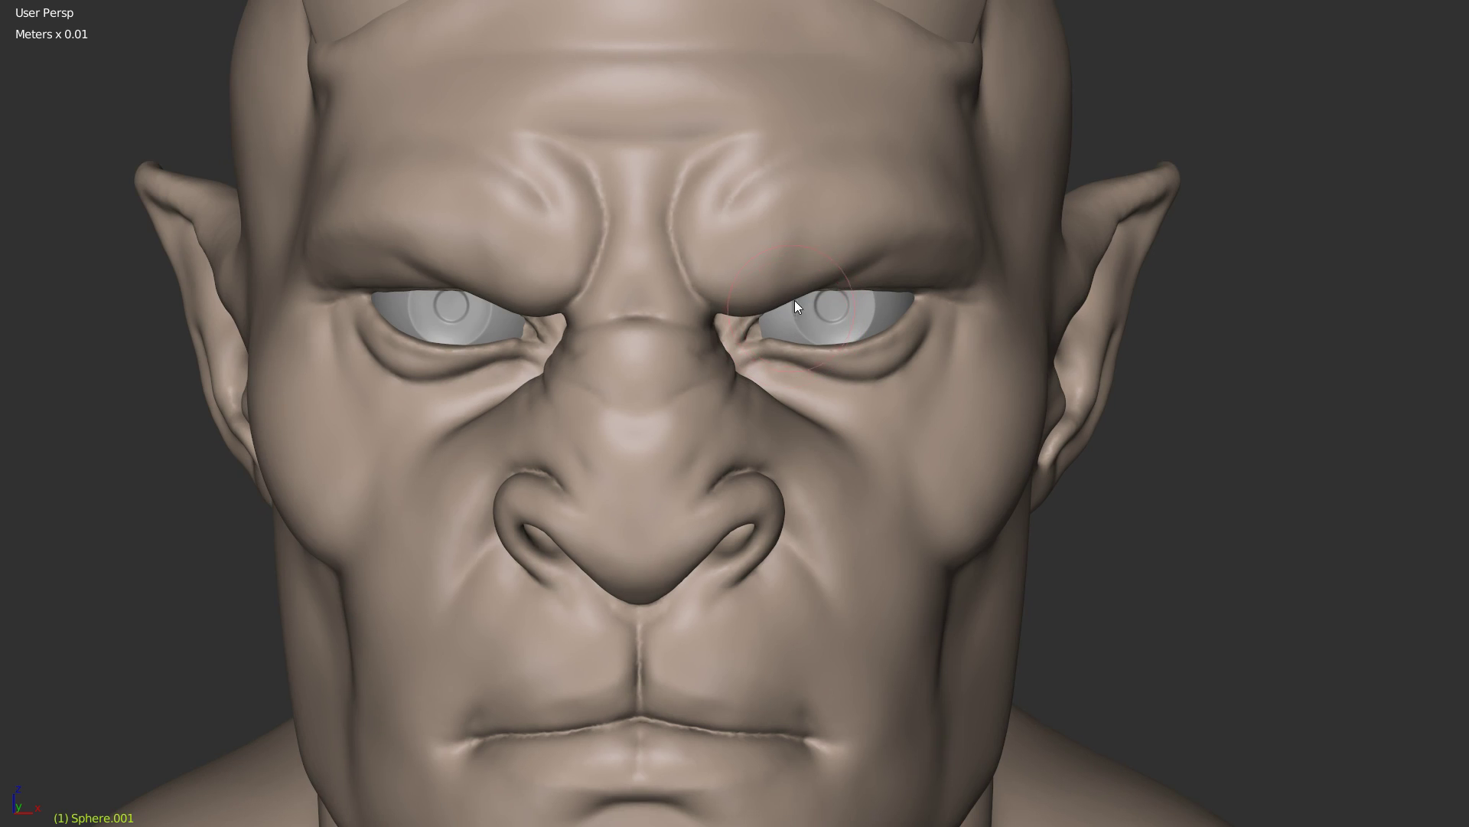
mouse_move(799, 281)
middle_down()
mouse_move(725, 253)
mouse_move(810, 228)
mouse_move(616, 352)
middle_up()
scroll(673, 306, up, 5)
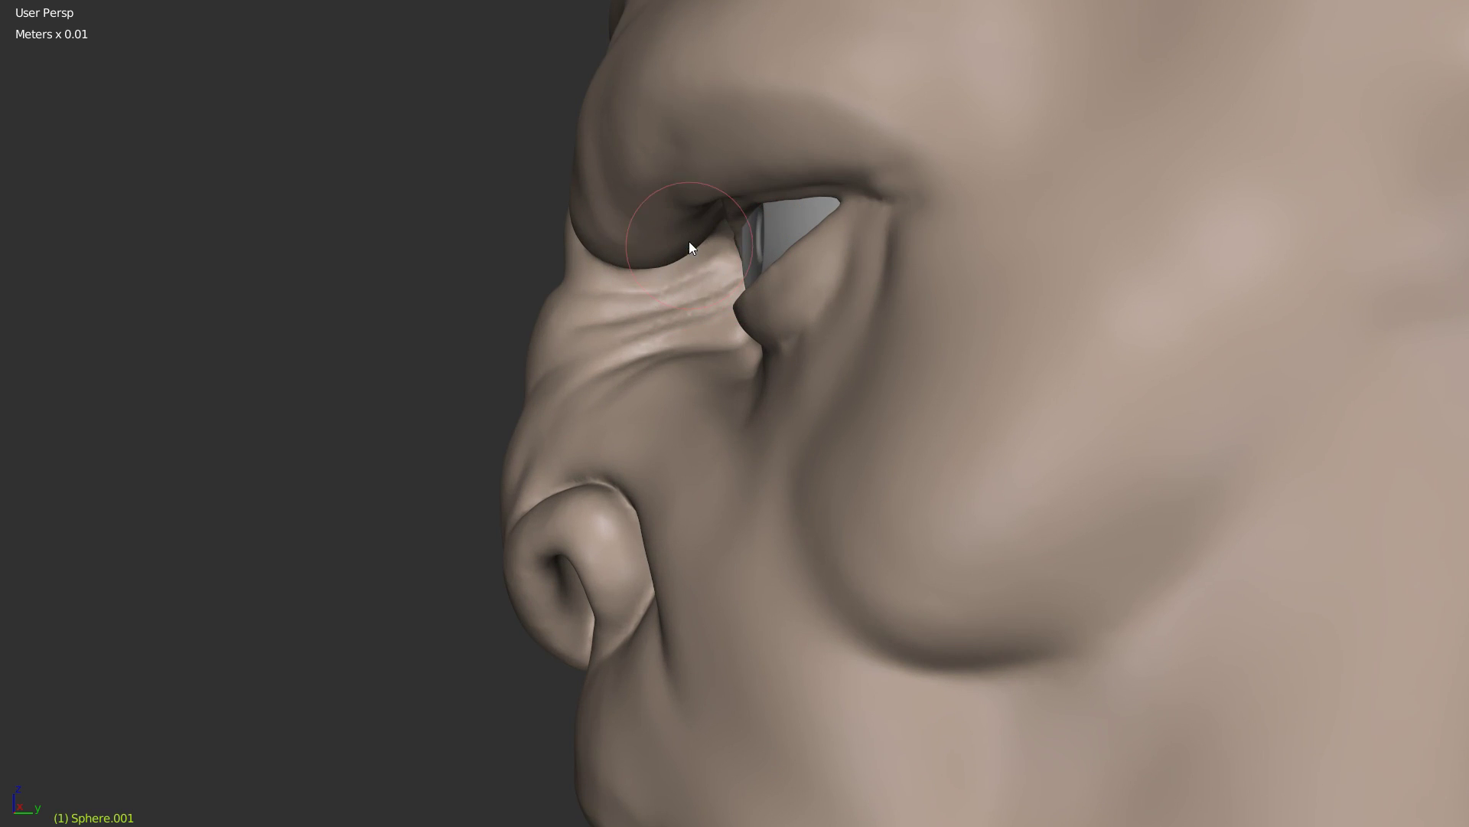
Step: Reshape the brow's overhanging inner edge and the skin beneath it near the inner eye corner with a larger brush
middle_drag(701, 222, 689, 327)
key(w)
click(554, 233)
mouse_move(554, 232)
middle_down()
mouse_move(713, 242)
mouse_move(700, 232)
middle_up()
key(f)
click(712, 231)
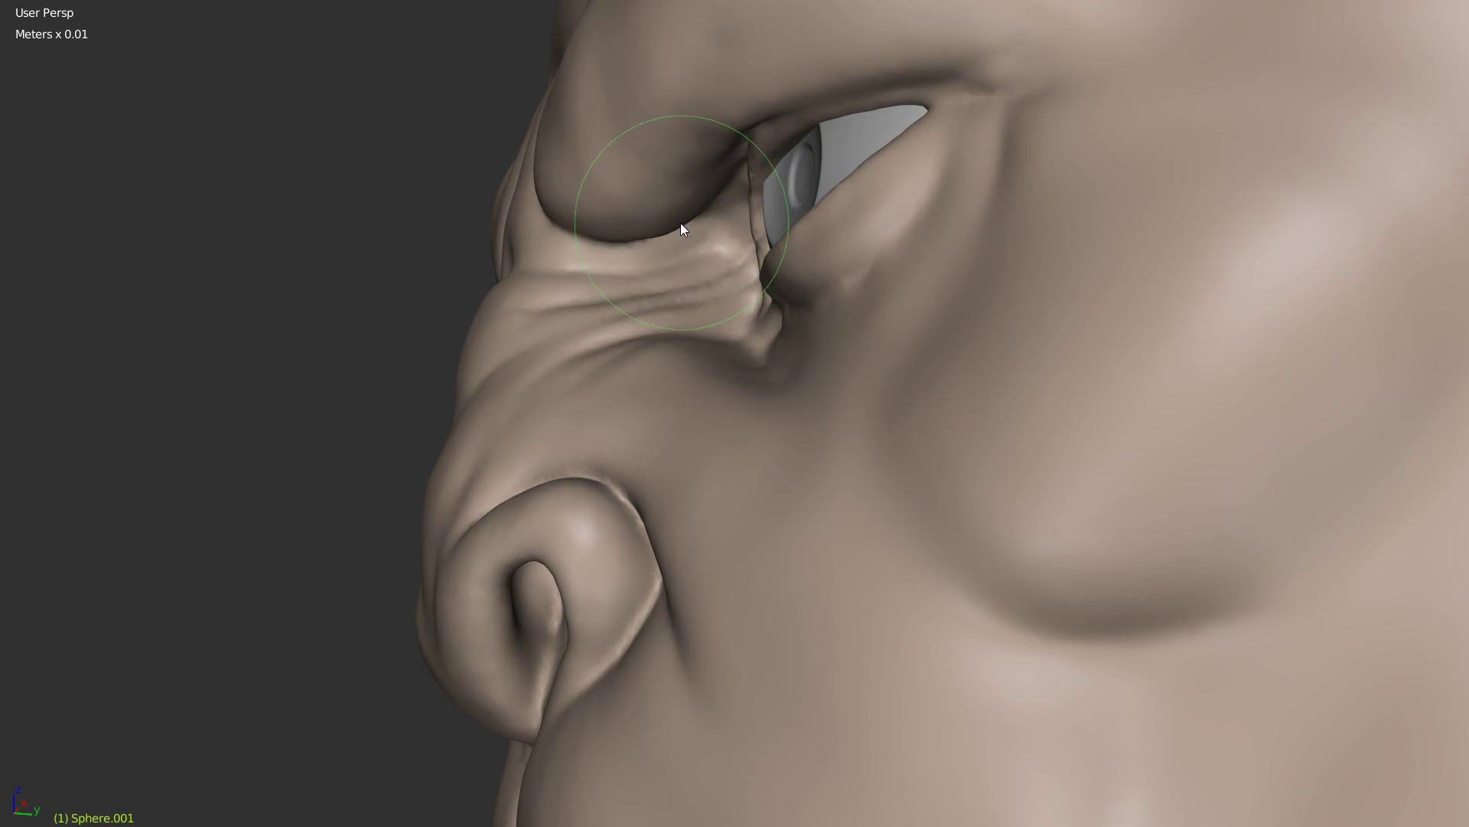
mouse_move(695, 239)
mouse_down()
mouse_move(626, 246)
mouse_move(678, 248)
mouse_move(665, 234)
mouse_move(699, 236)
mouse_move(620, 262)
mouse_up()
mouse_move(620, 262)
middle_down()
mouse_move(676, 186)
mouse_move(687, 210)
middle_up()
mouse_move(664, 168)
mouse_down()
mouse_move(677, 209)
mouse_move(638, 203)
mouse_up()
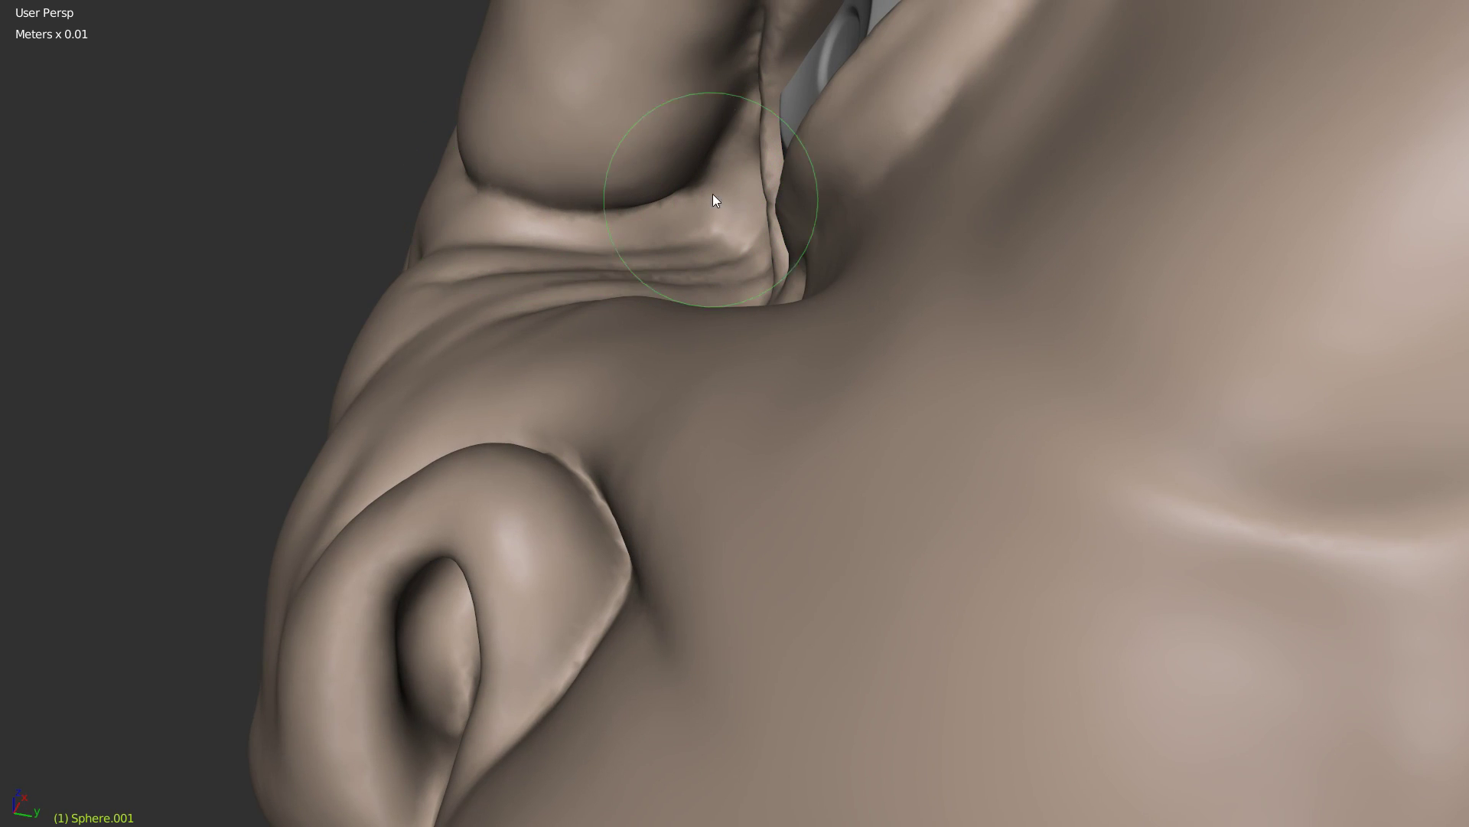
Step: Refine the crease where the brow's inner corner meets the side of the nose bridge with a smaller brush
middle_drag(694, 177, 721, 285)
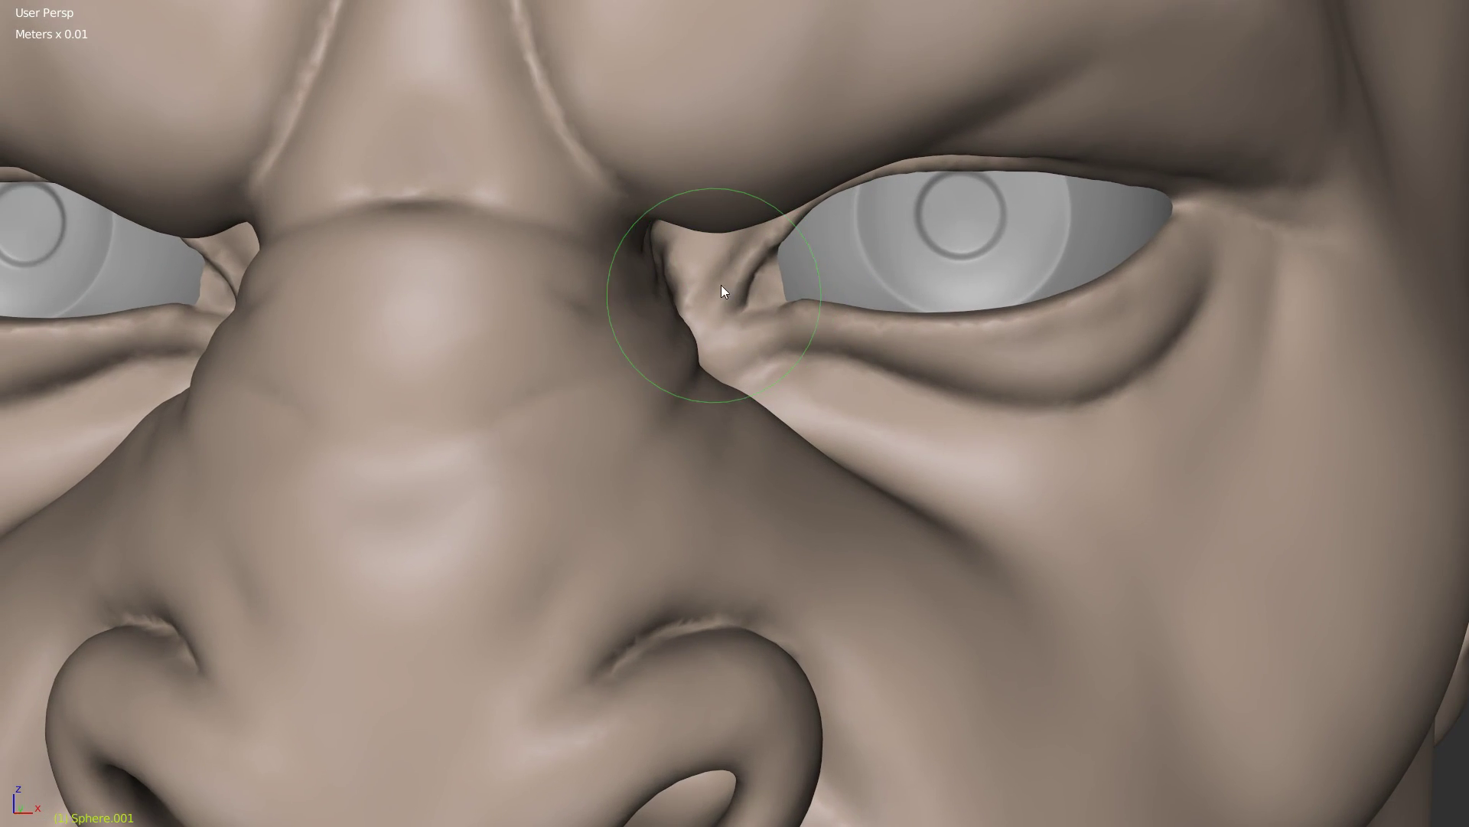
scroll(705, 215, up, 4)
middle_drag(705, 215, 655, 249)
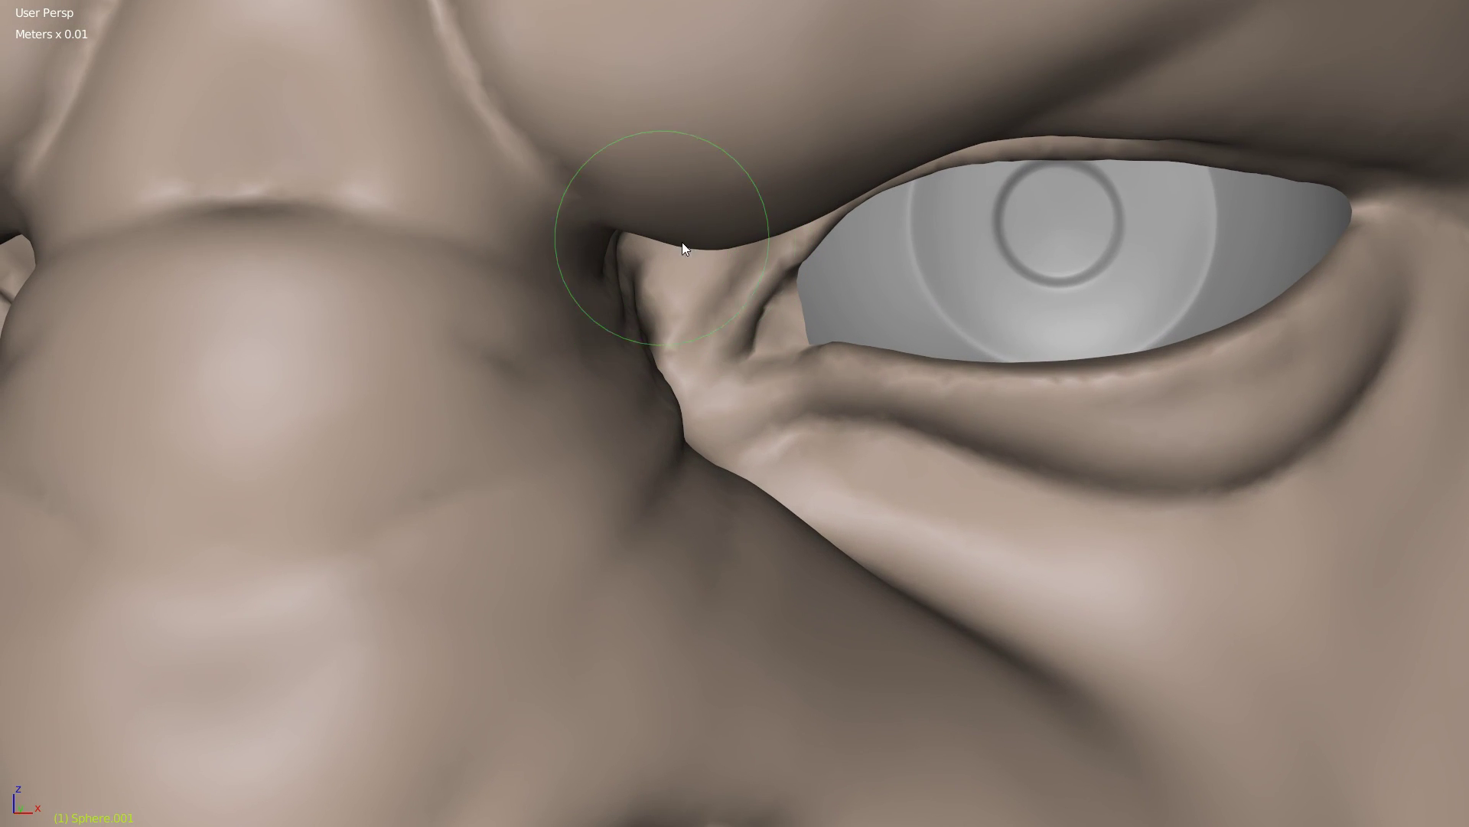
mouse_move(751, 245)
middle_down()
mouse_move(667, 199)
mouse_move(470, 211)
middle_up()
key(f)
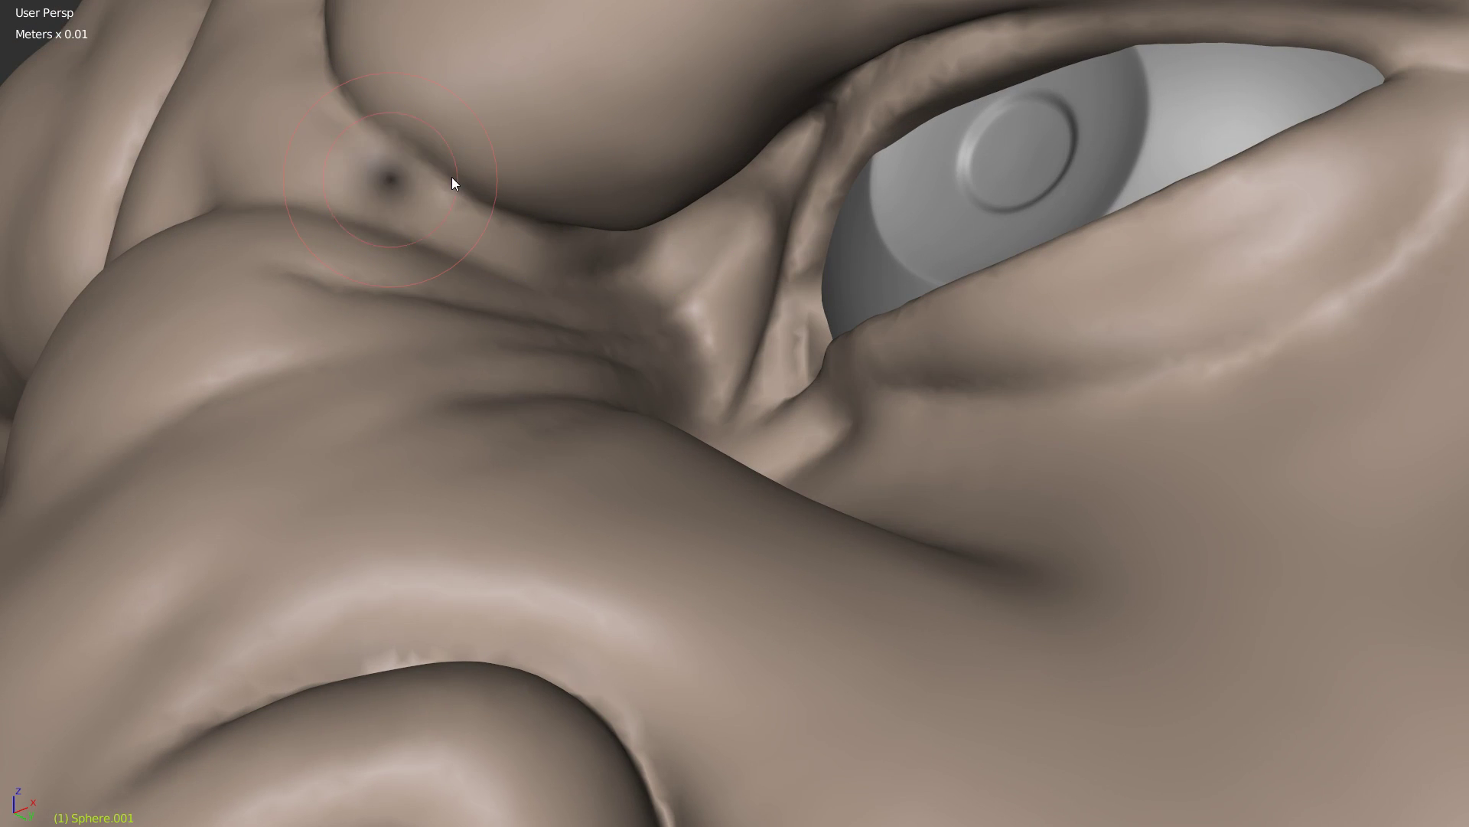
click(422, 184)
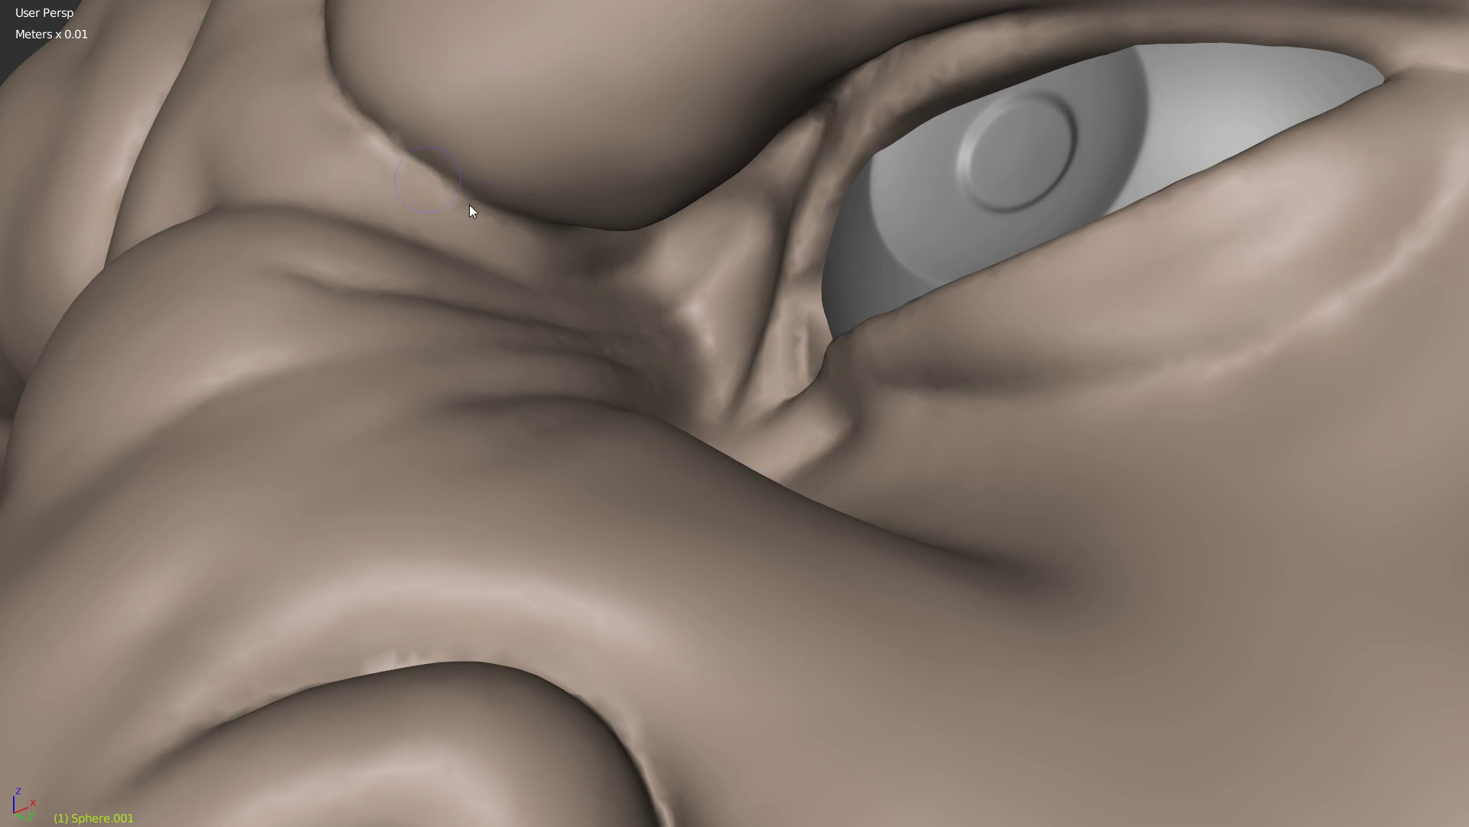
middle_drag(620, 223, 609, 162)
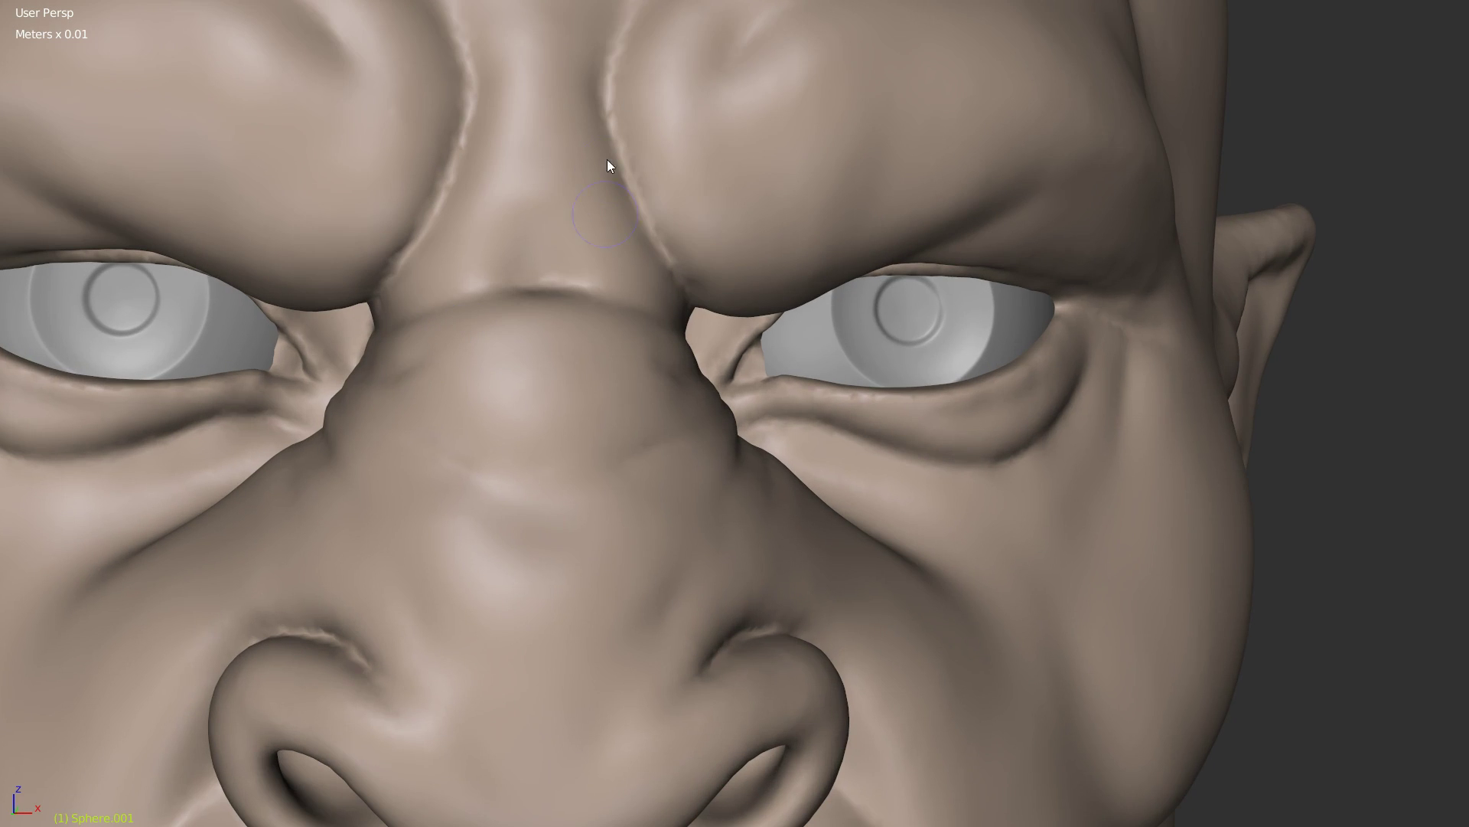
Step: Smooth the wrinkles on the inner brow and check the face against the whole head
scroll(820, 360, down, 5)
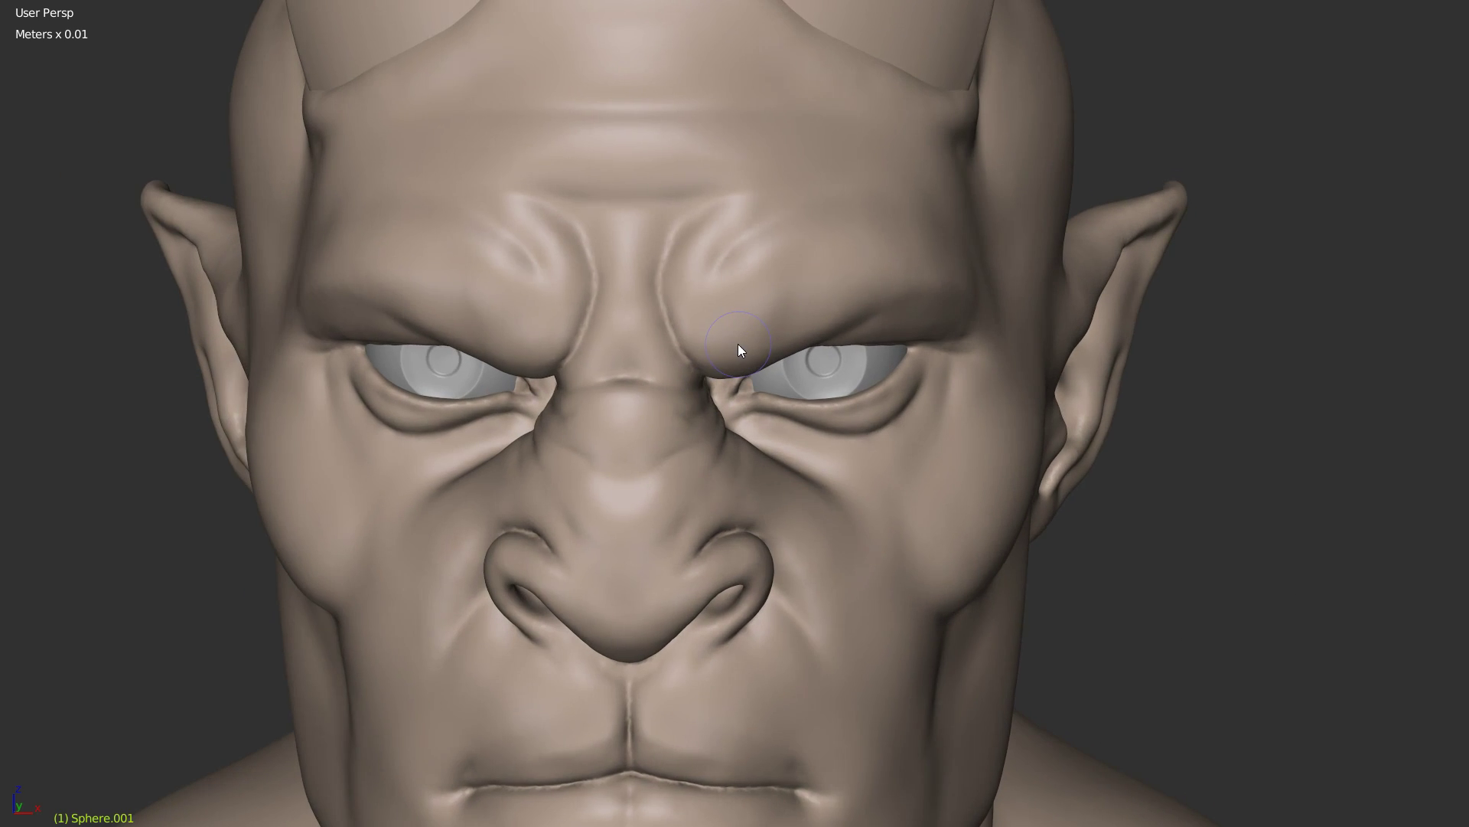
scroll(689, 272, up, 3)
mouse_move(762, 167)
shift+mouse_down()
mouse_move(744, 87)
mouse_move(650, 187)
shift+mouse_up()
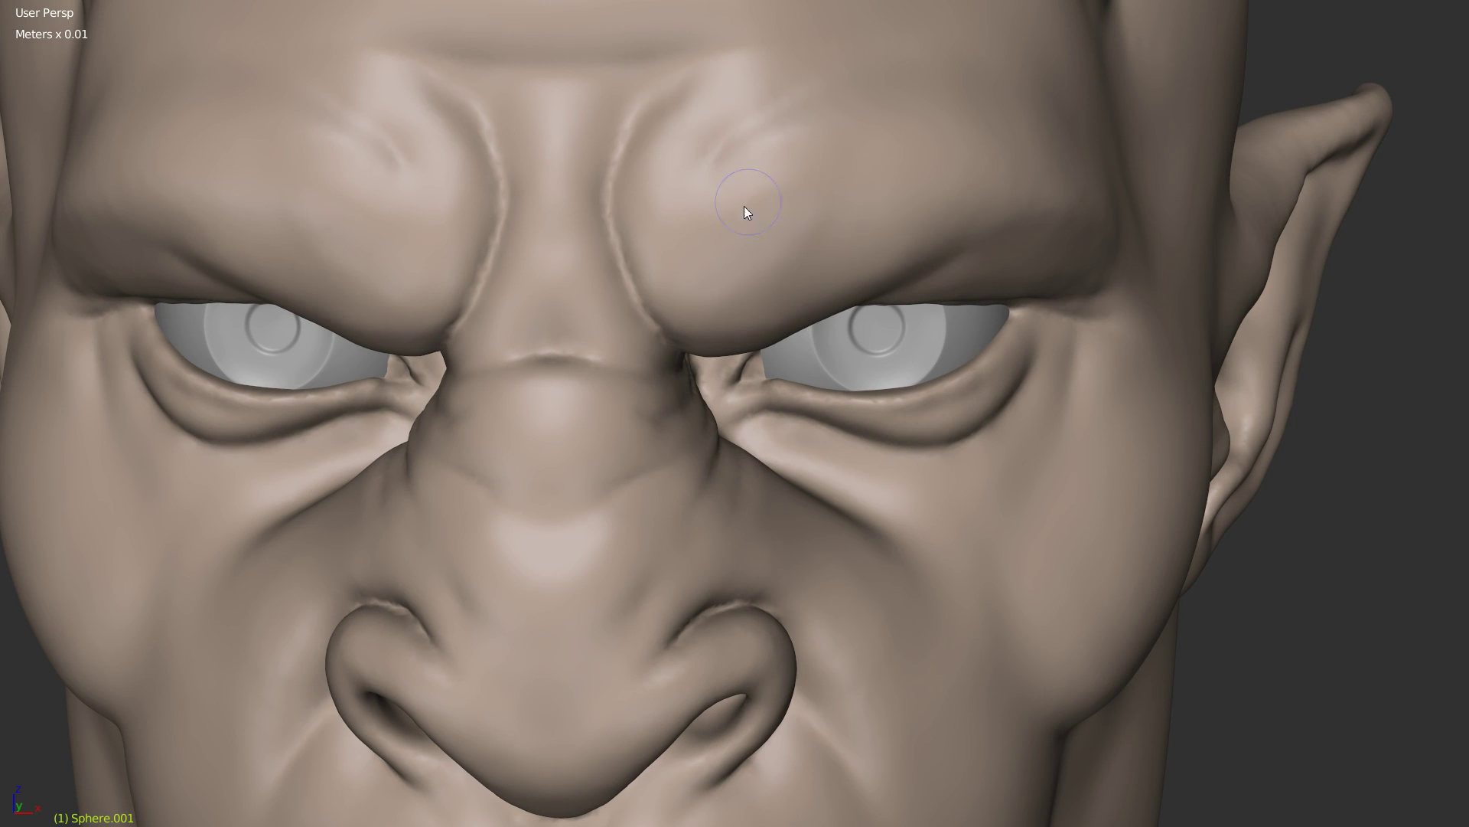
key(f)
click(778, 267)
scroll(839, 232, down, 5)
scroll(815, 285, down, 5)
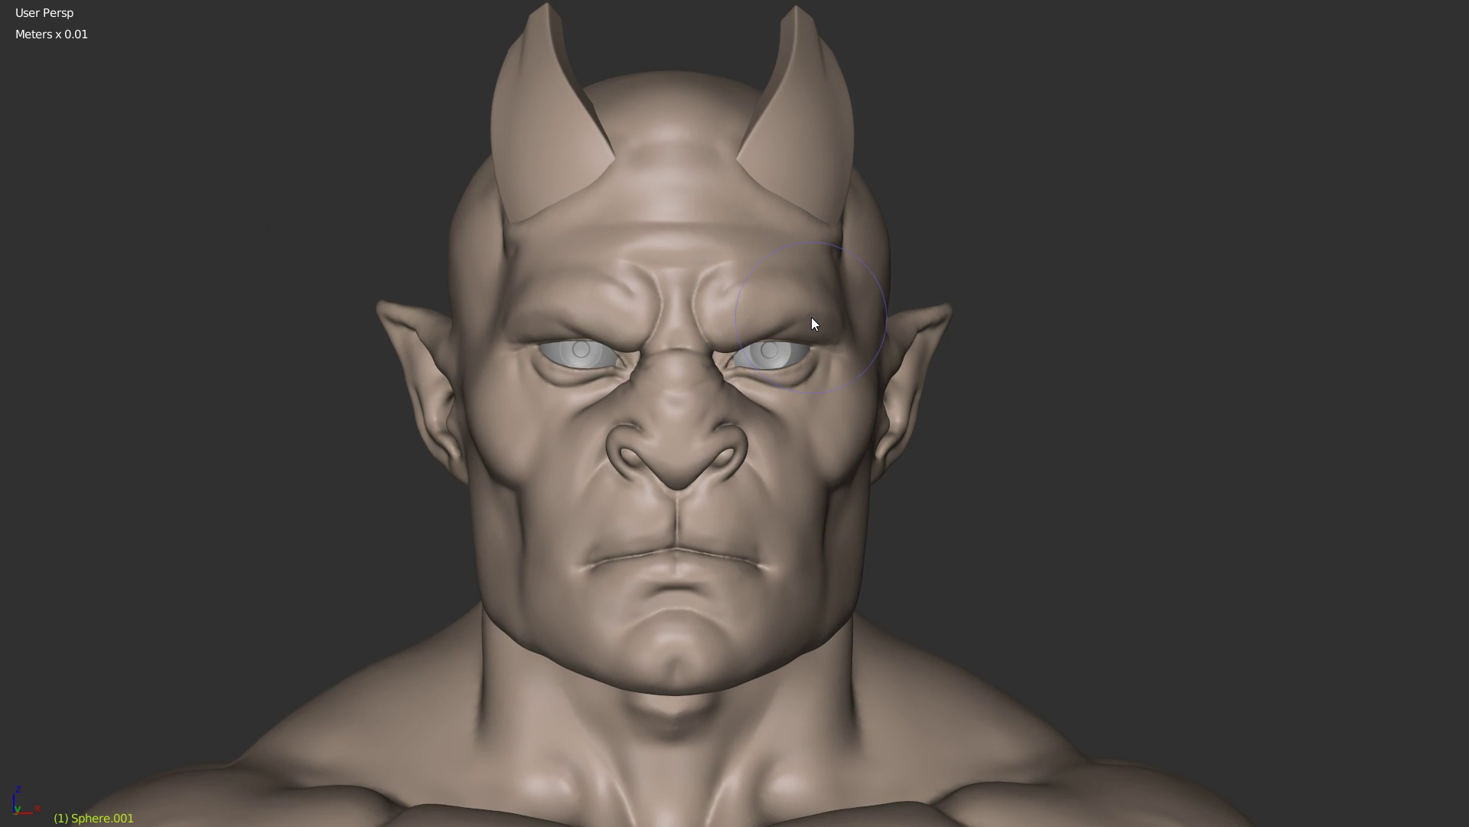
mouse_move(665, 467)
middle_down()
mouse_move(727, 476)
mouse_move(736, 462)
middle_up()
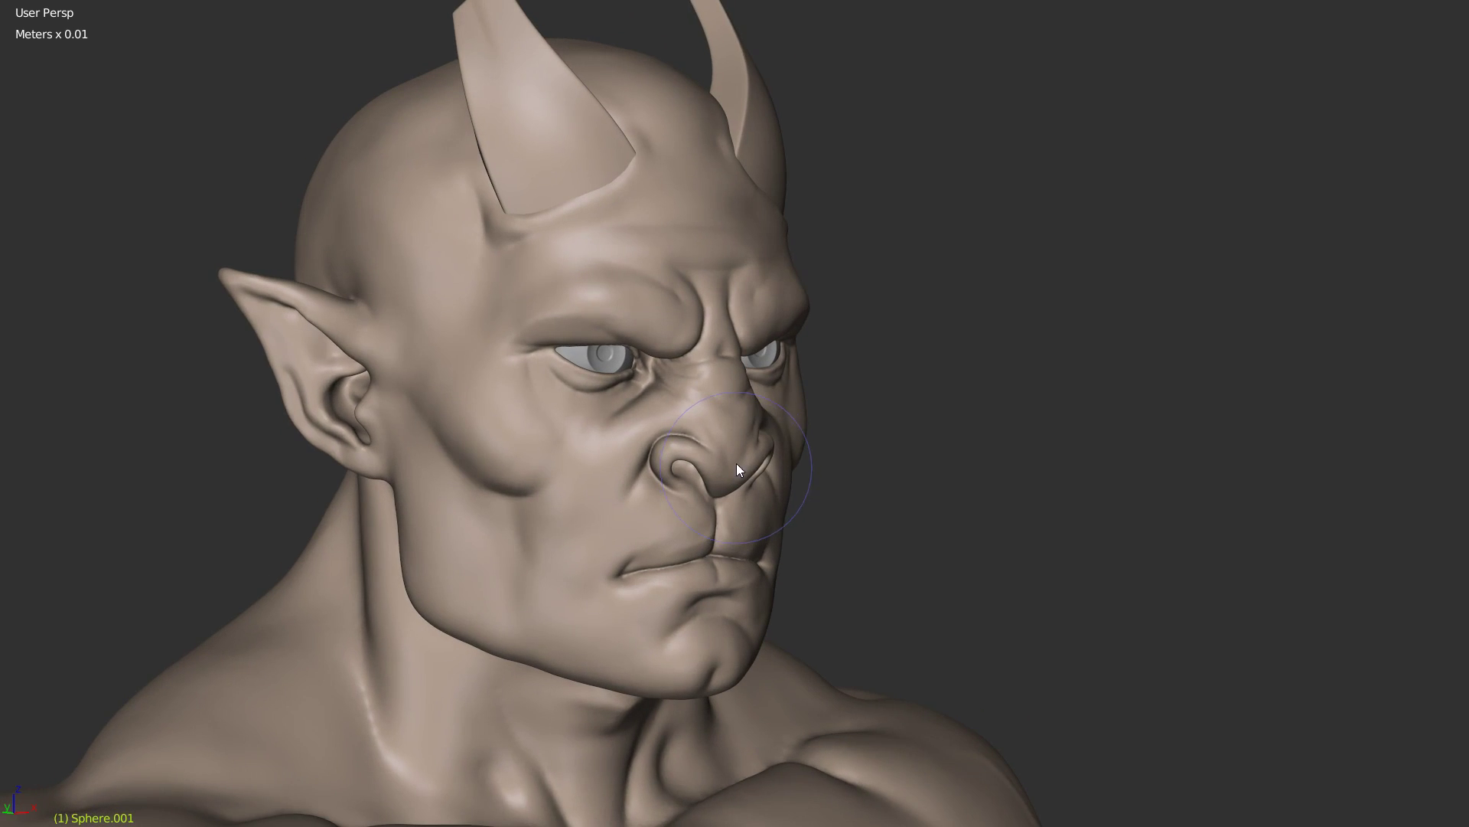
Step: Sculpt the upper edge of the brow bulge below the horn and check the face from the front
mouse_move(696, 394)
middle_down()
mouse_move(733, 367)
mouse_move(622, 287)
mouse_move(617, 218)
mouse_move(585, 327)
mouse_move(640, 286)
mouse_move(616, 329)
middle_up()
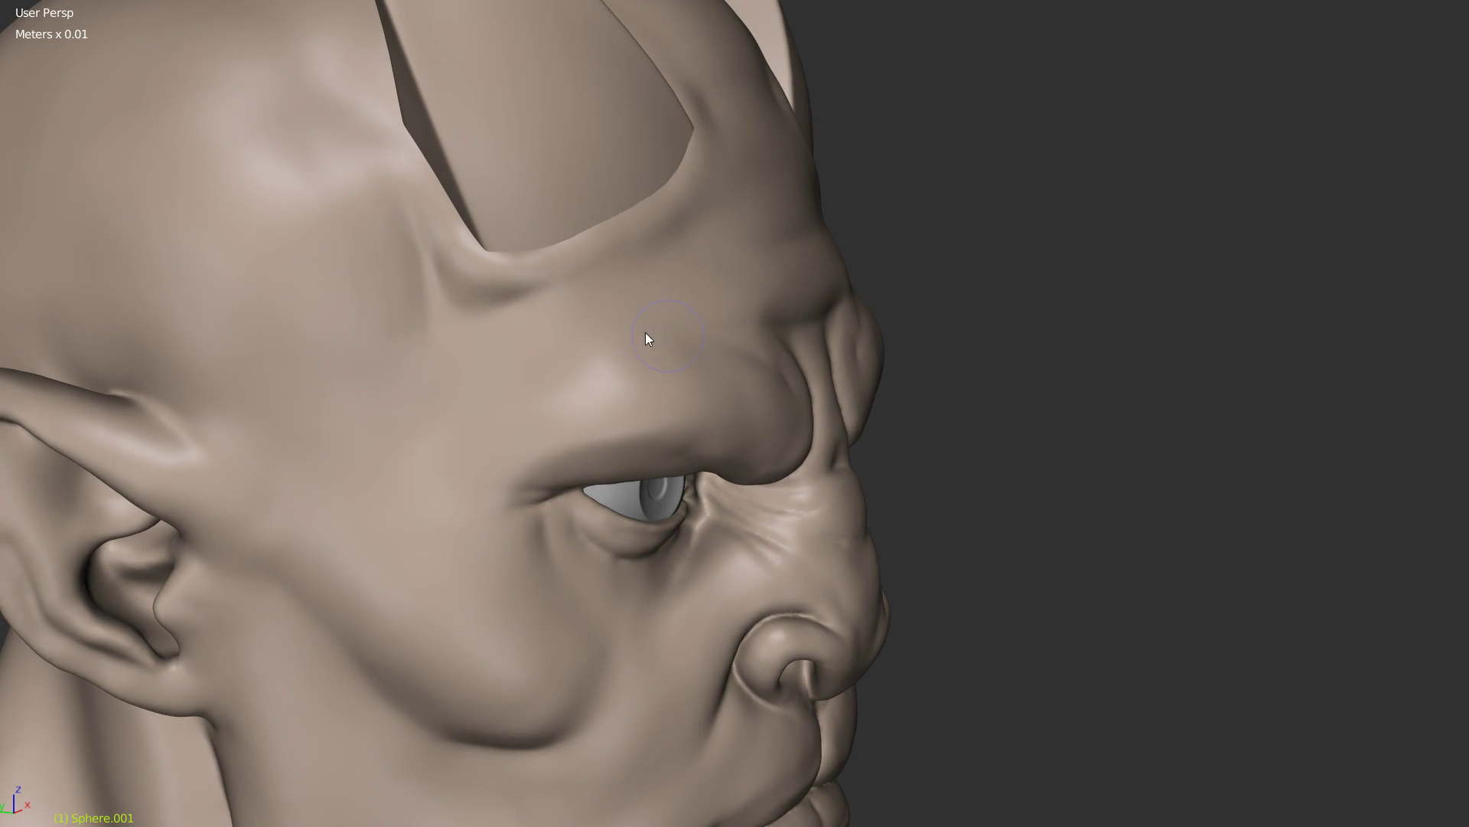
drag(619, 334, 555, 378)
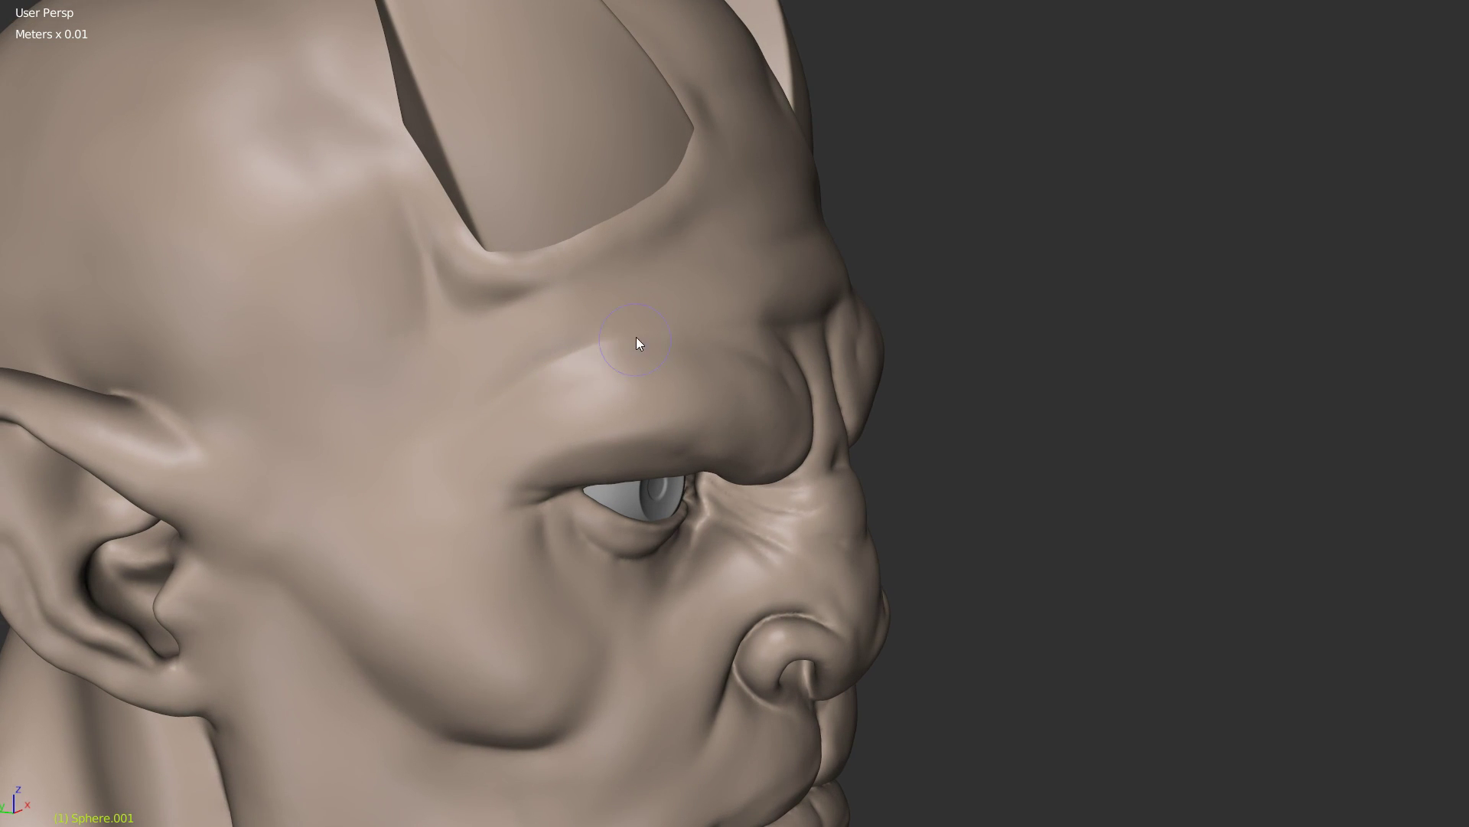
mouse_move(594, 367)
middle_down()
mouse_move(545, 323)
mouse_move(579, 336)
middle_up()
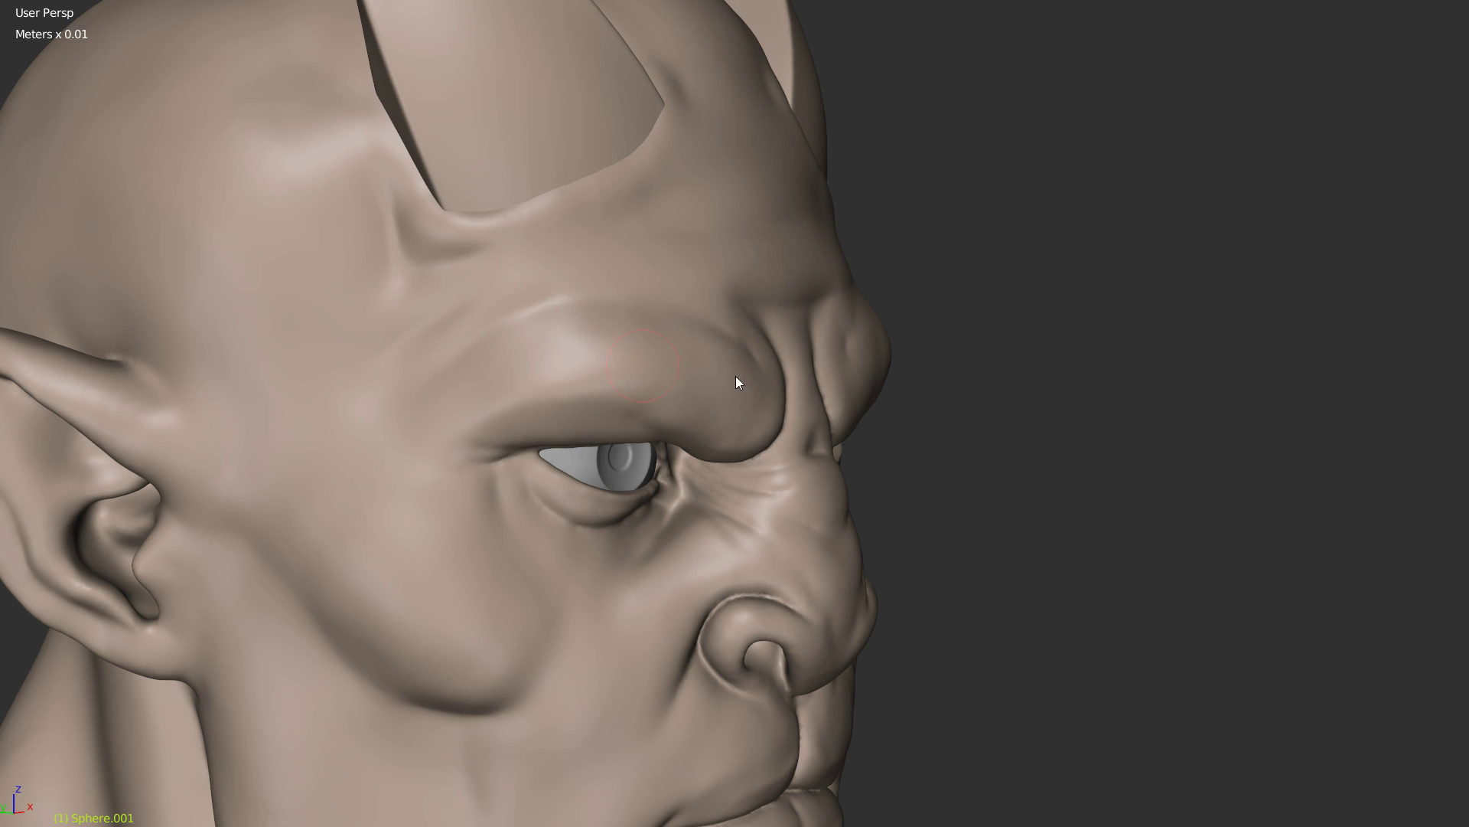
middle_drag(819, 342, 766, 317)
scroll(734, 367, down, 2)
shift+middle_drag(691, 406, 667, 259)
middle_drag(783, 360, 712, 367)
mouse_move(783, 419)
middle_down()
mouse_move(731, 405)
mouse_move(750, 401)
middle_up()
scroll(746, 370, up, 3)
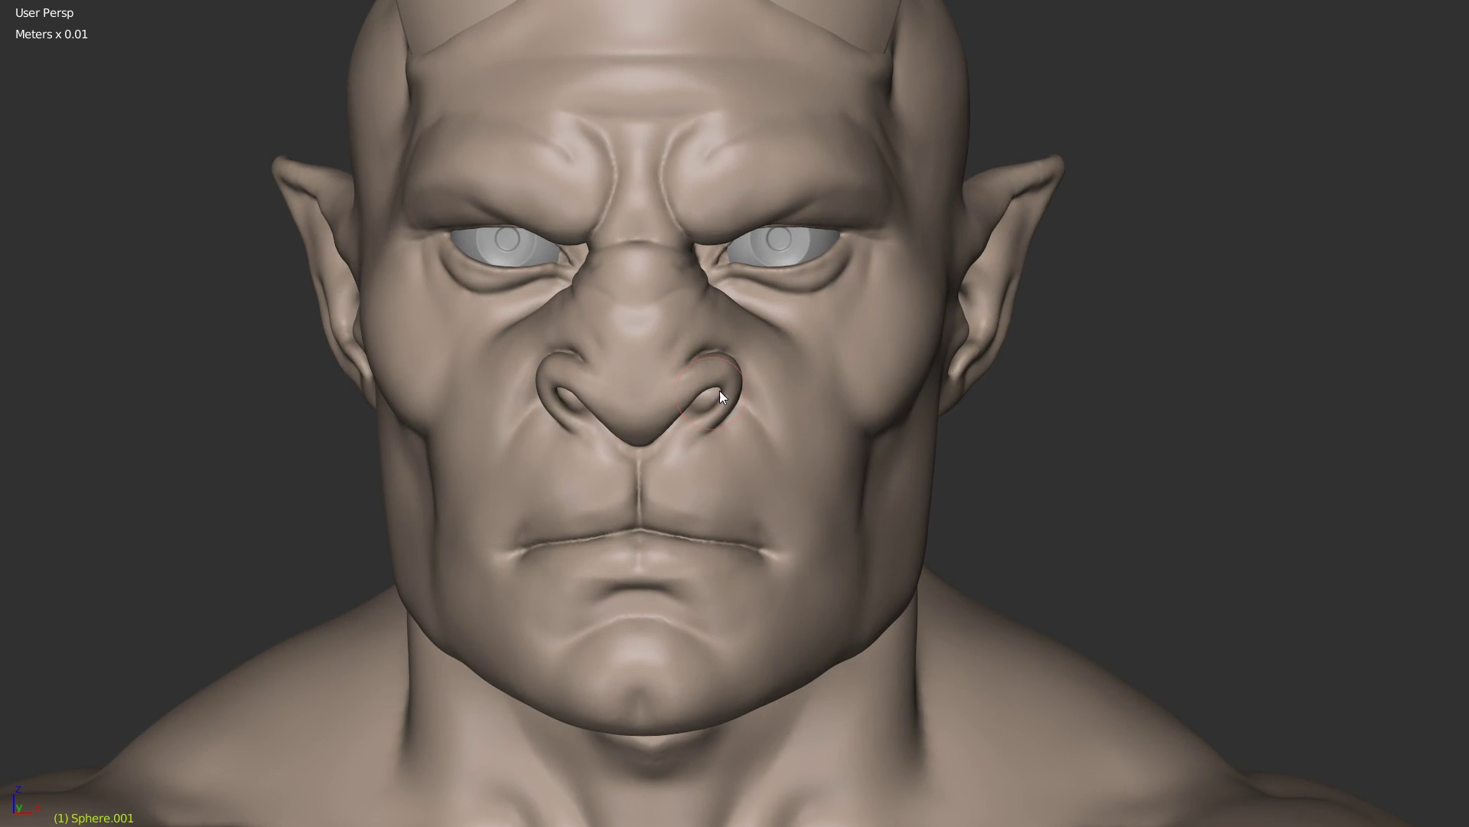
Step: Pull the nostril wing and the lower part of the nose into shape from the front view
scroll(707, 417, up, 3)
click(539, 439)
key(ctrl+z)
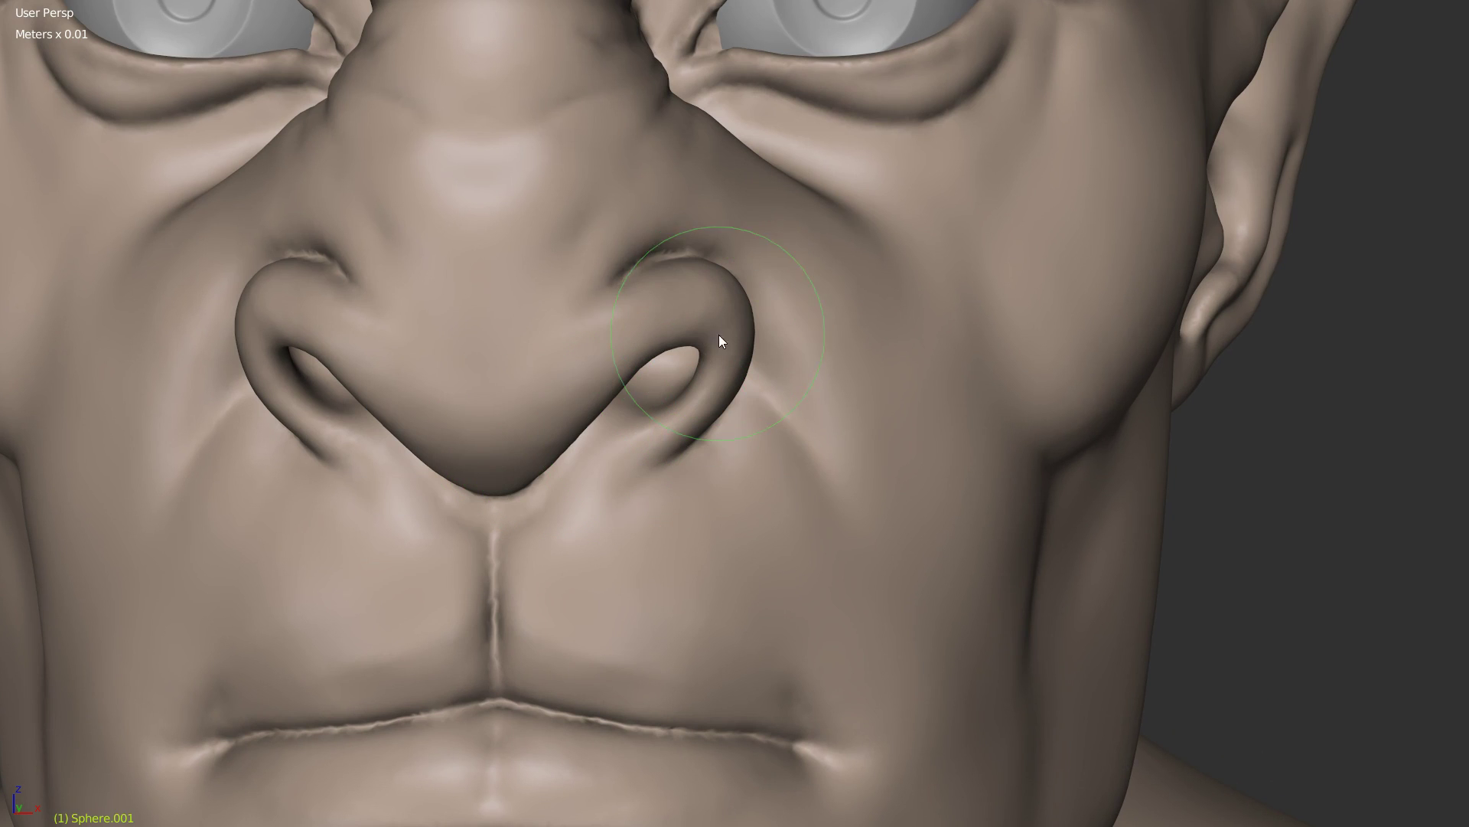
mouse_move(699, 346)
mouse_down()
mouse_move(703, 370)
mouse_move(636, 372)
mouse_move(609, 391)
mouse_up()
ctrl+middle_drag(570, 451, 597, 409)
drag(513, 427, 457, 508)
ctrl+middle_drag(494, 412, 632, 472)
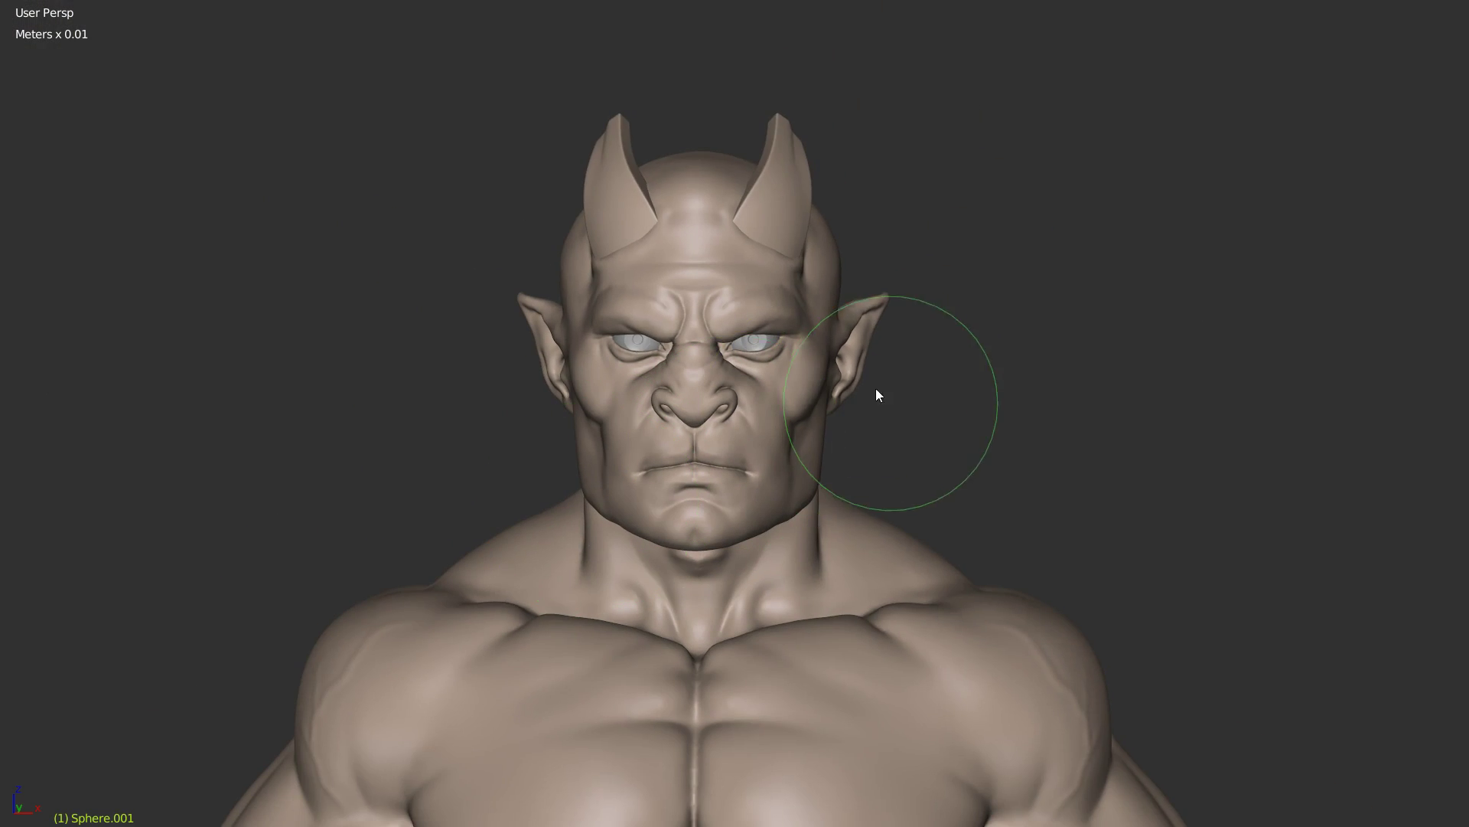
shift+middle_drag(876, 388, 848, 192)
mouse_move(853, 291)
ctrl+middle_down()
mouse_move(863, 354)
mouse_move(879, 284)
mouse_move(1155, 371)
mouse_move(948, 380)
mouse_move(1119, 384)
mouse_move(935, 321)
mouse_move(909, 492)
mouse_move(886, 312)
mouse_move(850, 380)
mouse_move(745, 329)
mouse_move(906, 270)
mouse_move(839, 311)
mouse_move(823, 348)
mouse_move(735, 290)
ctrl+middle_up()
key(w)
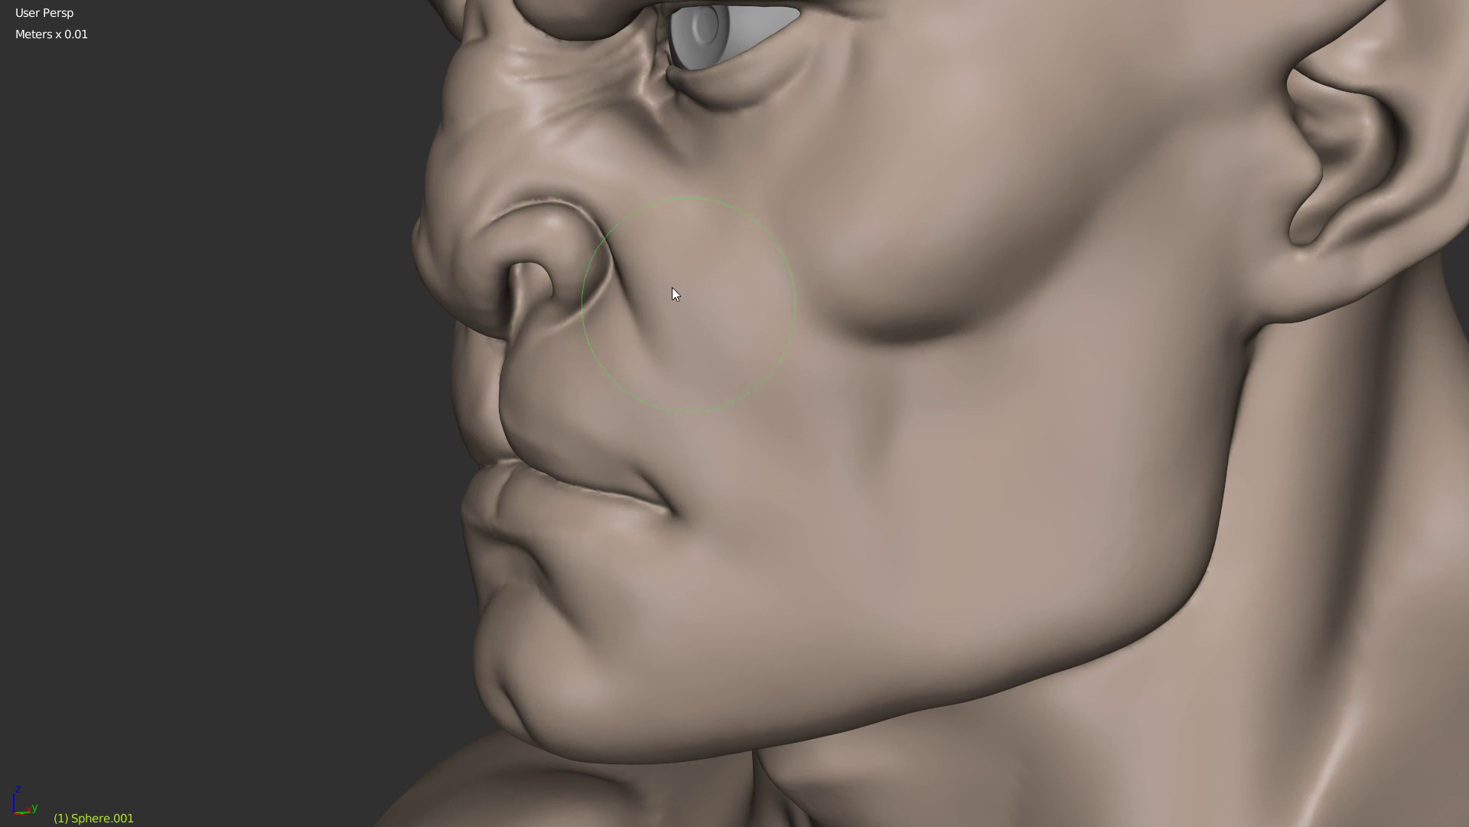
drag(672, 287, 703, 303)
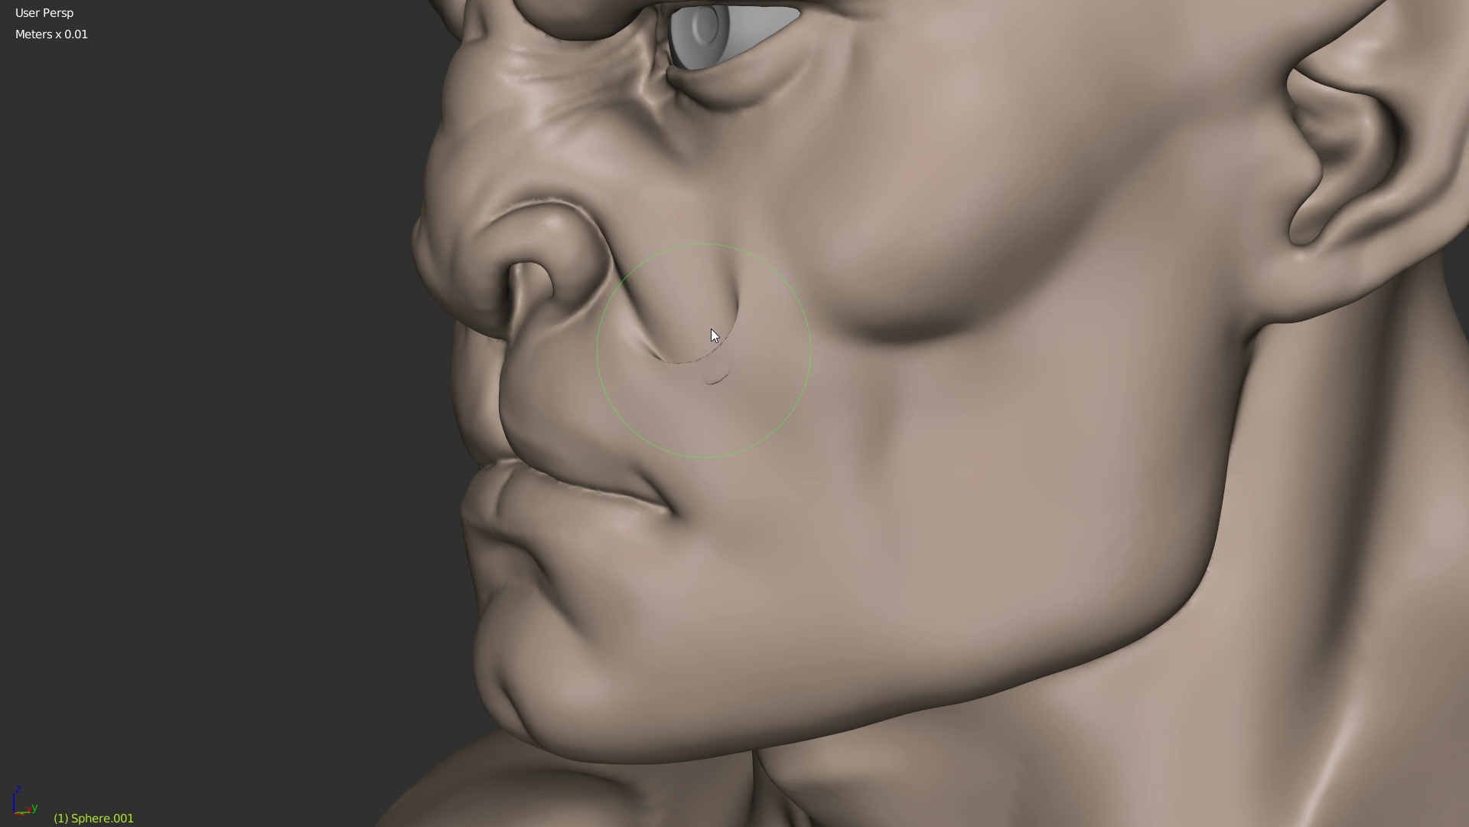
key(ctrl+z)
Step: Adjust the brush's size and strength, then sculpt and smooth a soft fold from the outer eye corner down the cheek
key(w)
key(f)
click(736, 318)
key(shift+f)
click(733, 315)
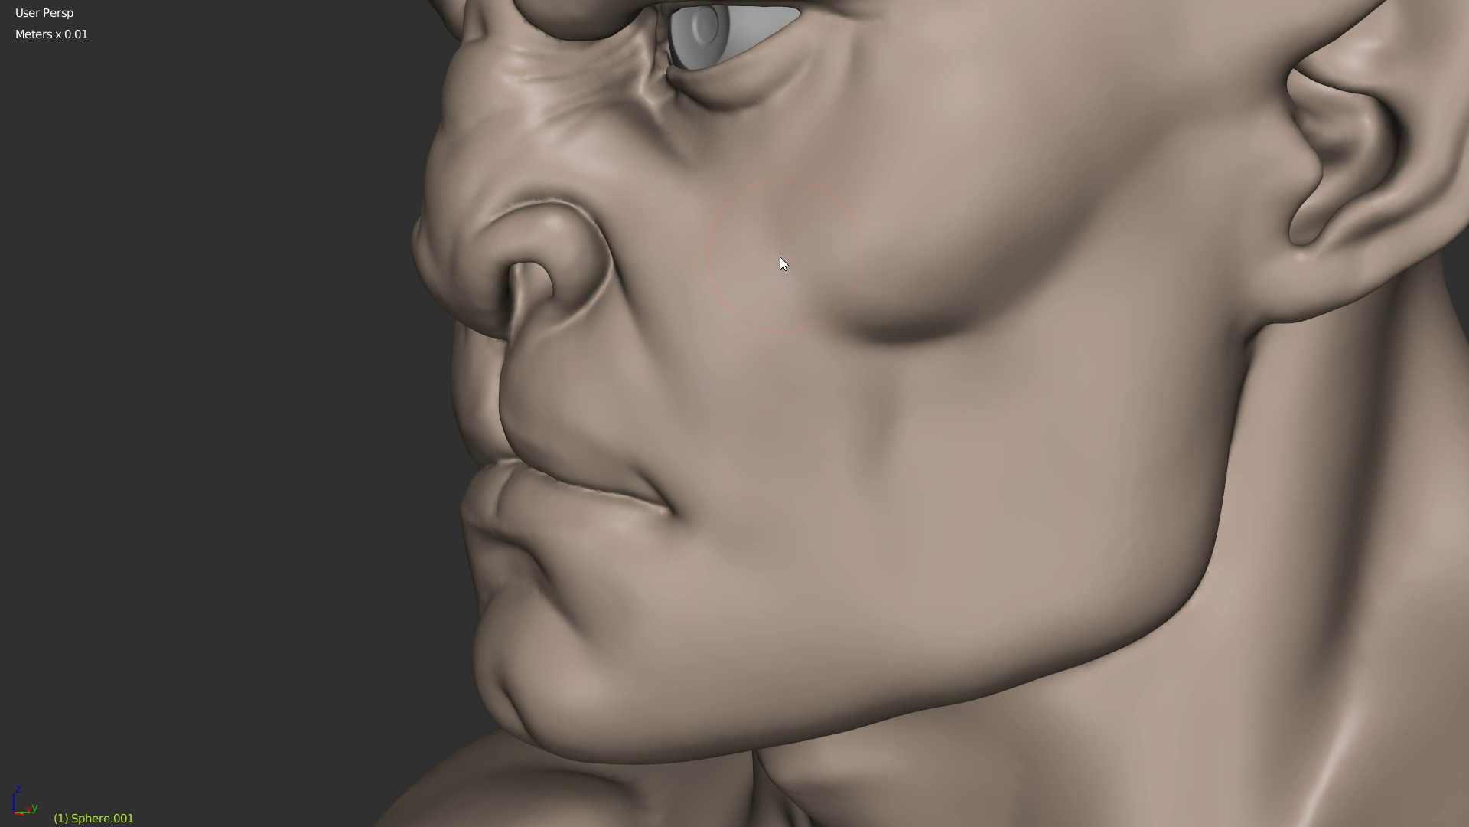
mouse_move(791, 254)
middle_down()
mouse_move(813, 272)
mouse_move(755, 321)
middle_up()
scroll(840, 286, up, 4)
scroll(713, 283, up, 3)
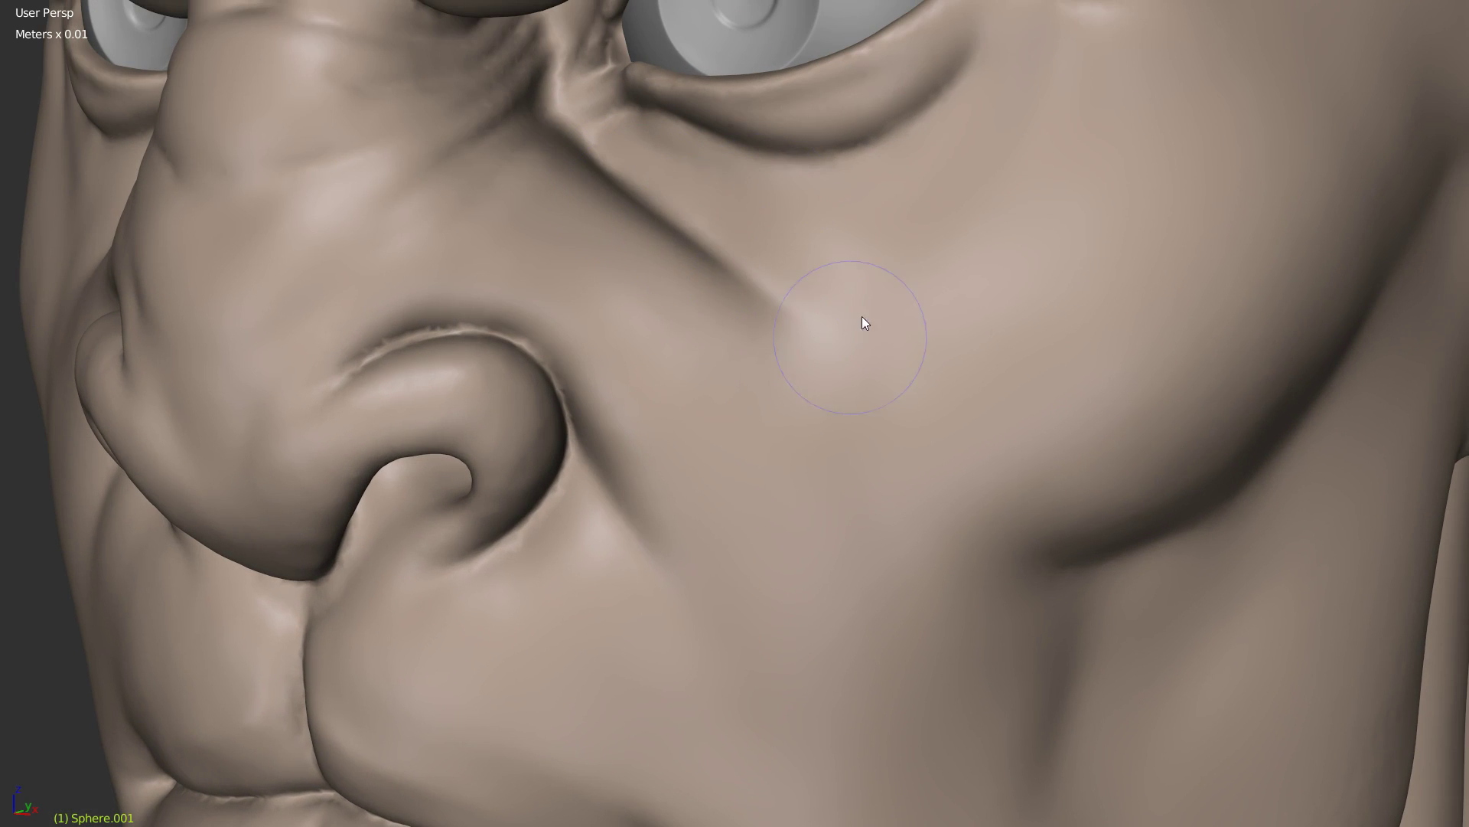
middle_drag(866, 322, 937, 329)
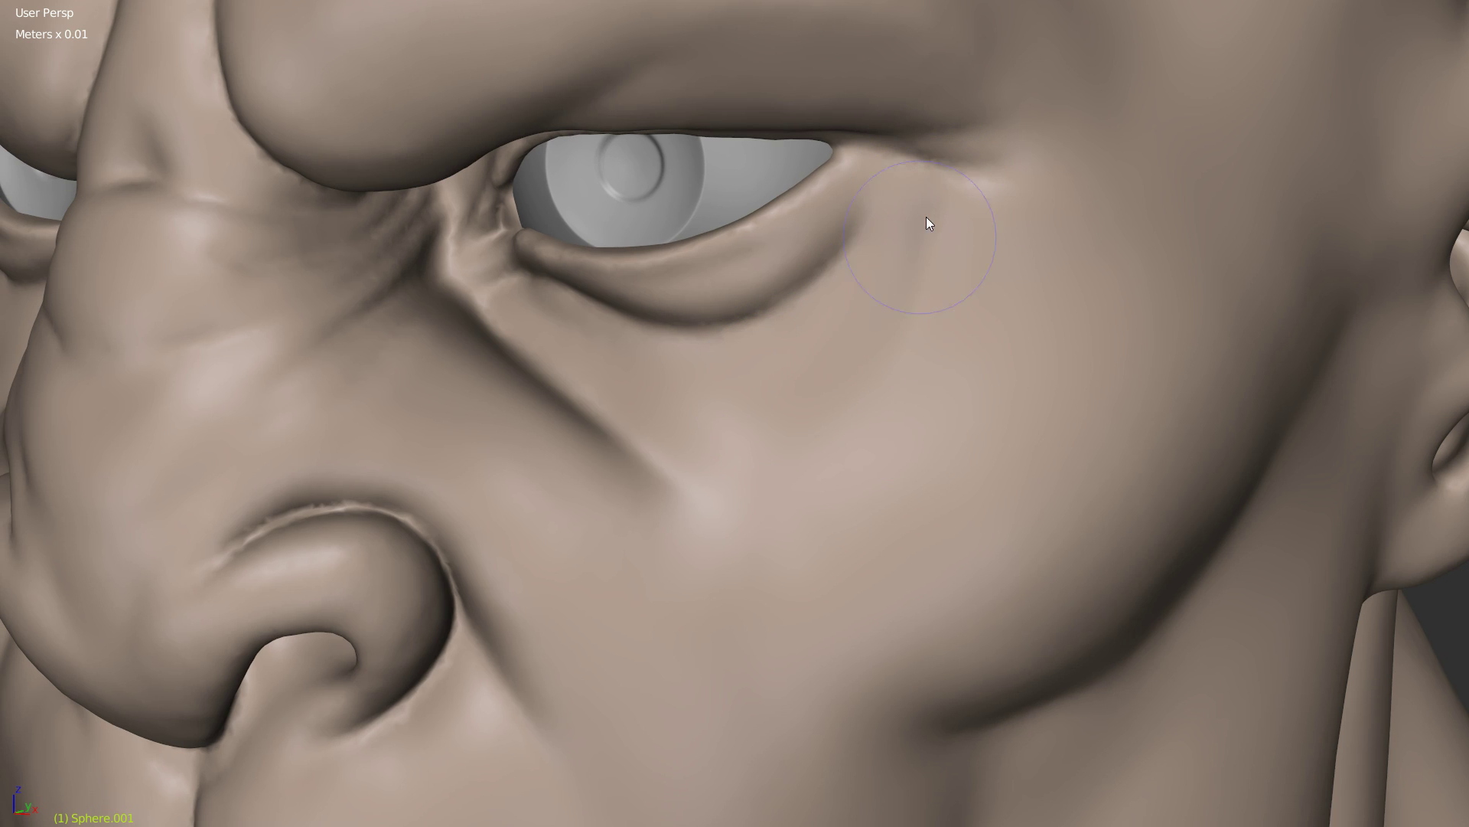
drag(938, 245, 824, 551)
mouse_move(908, 243)
shift+mouse_down()
mouse_move(931, 322)
mouse_move(976, 371)
shift+mouse_up()
middle_drag(909, 303, 1067, 256)
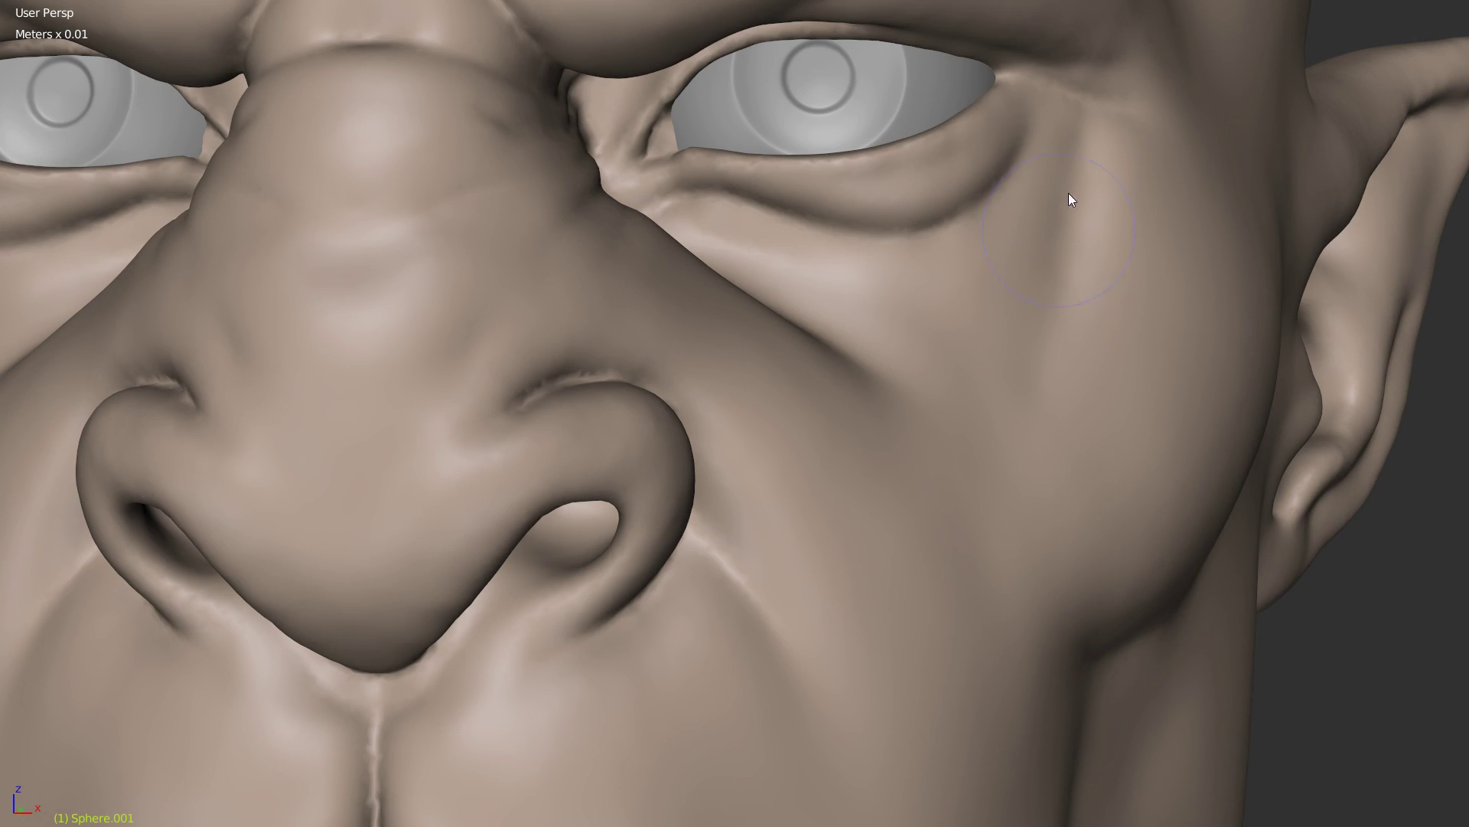
Step: Reshape the cheek below the outer eye corner with a larger Grab brush and check the whole head from the front
key(g)
key(f)
click(1118, 269)
mouse_move(1085, 250)
mouse_down()
mouse_move(1105, 204)
mouse_move(1063, 318)
mouse_move(1088, 225)
mouse_move(1145, 163)
mouse_move(1142, 313)
mouse_move(1076, 295)
mouse_move(1126, 254)
mouse_move(1035, 407)
mouse_move(1123, 162)
mouse_move(982, 365)
mouse_up()
scroll(1102, 363, down, 6)
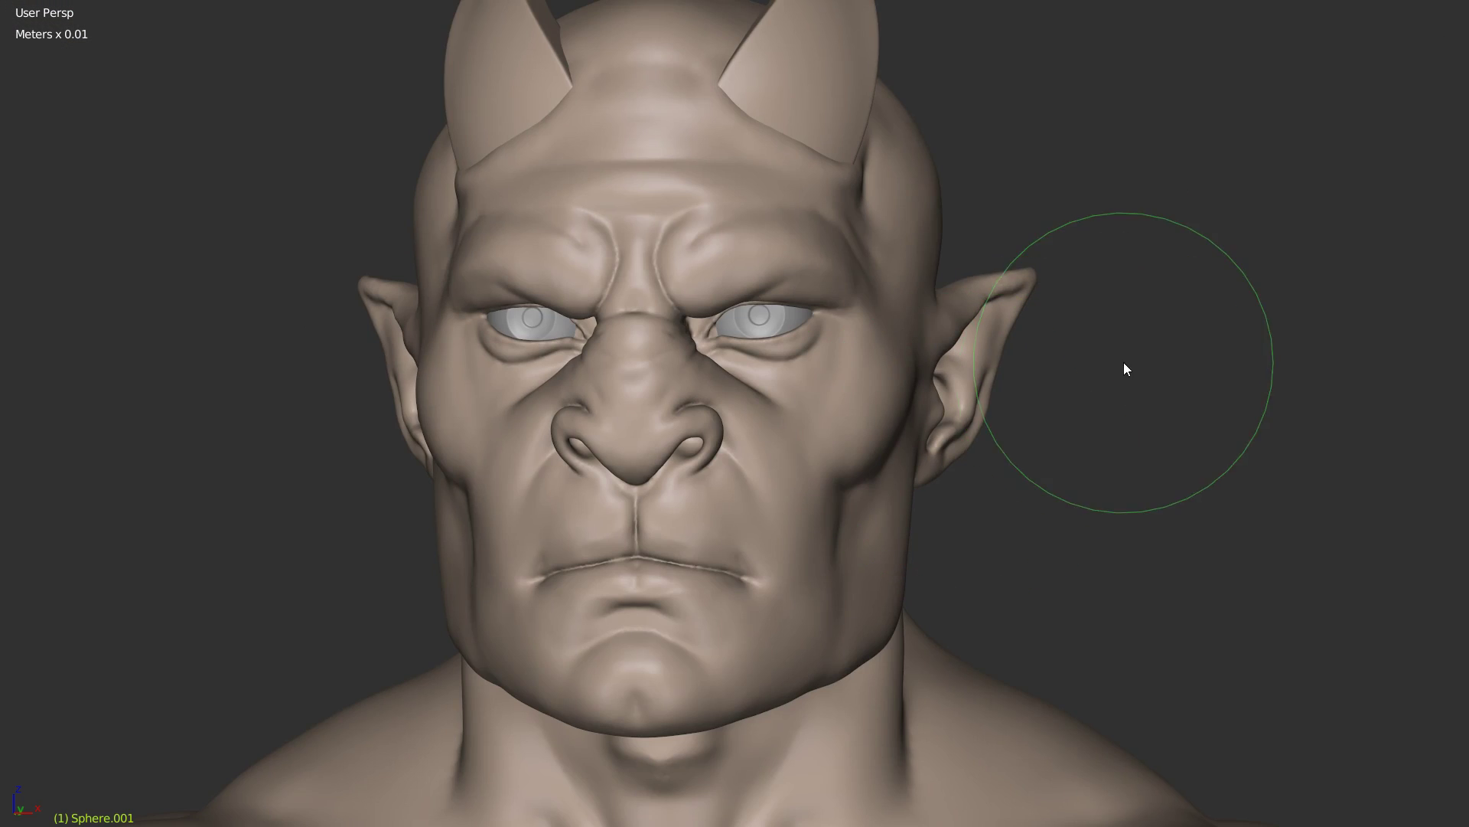
middle_drag(1124, 361, 1095, 374)
mouse_move(771, 417)
middle_down()
mouse_move(936, 414)
mouse_move(788, 397)
mouse_move(900, 353)
mouse_move(836, 371)
mouse_move(819, 328)
mouse_move(728, 390)
mouse_move(839, 375)
middle_up()
scroll(900, 353, up, 3)
scroll(819, 328, up, 3)
scroll(838, 375, down, 5)
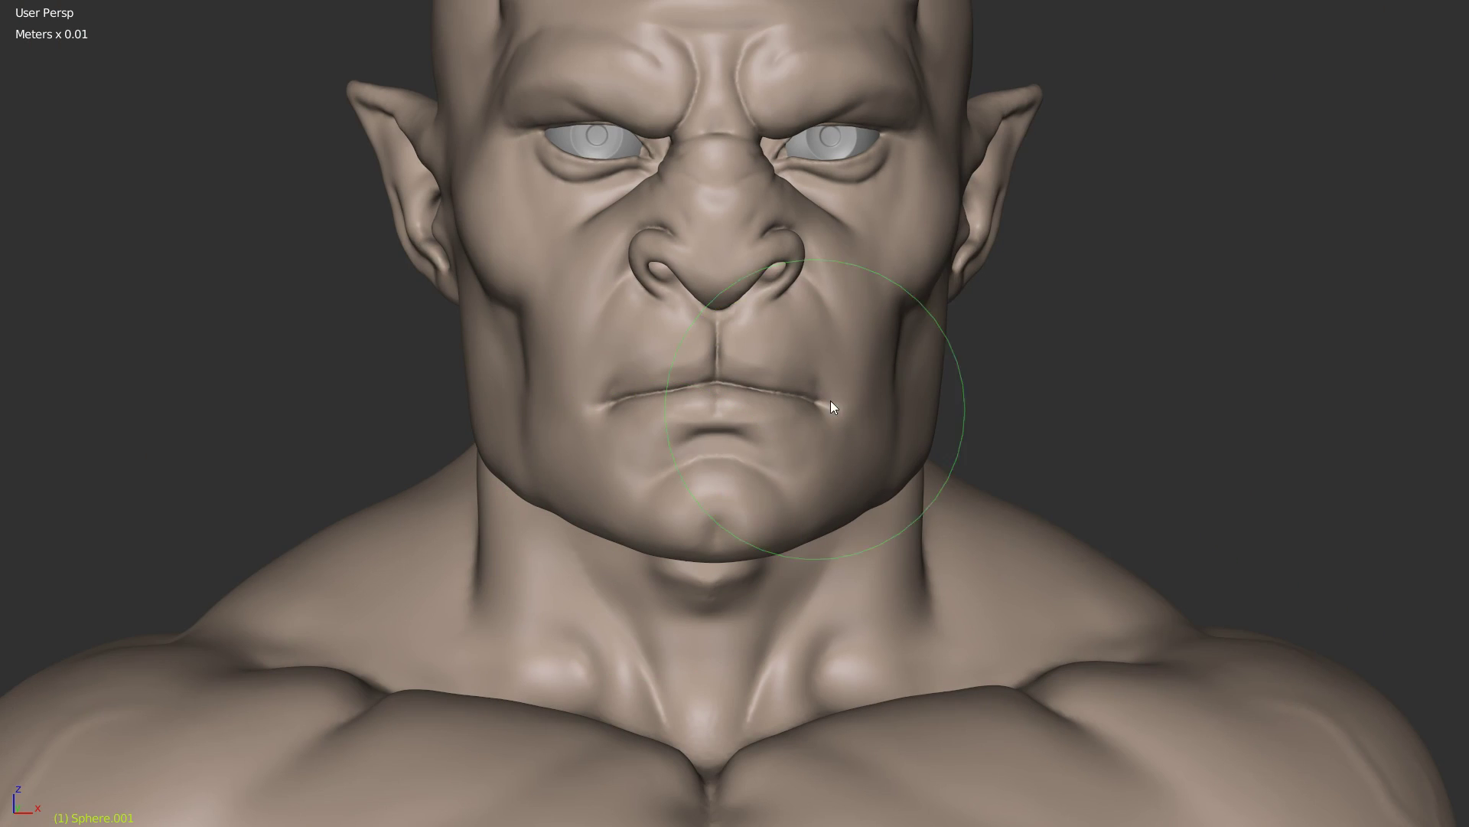
scroll(830, 359, down, 2)
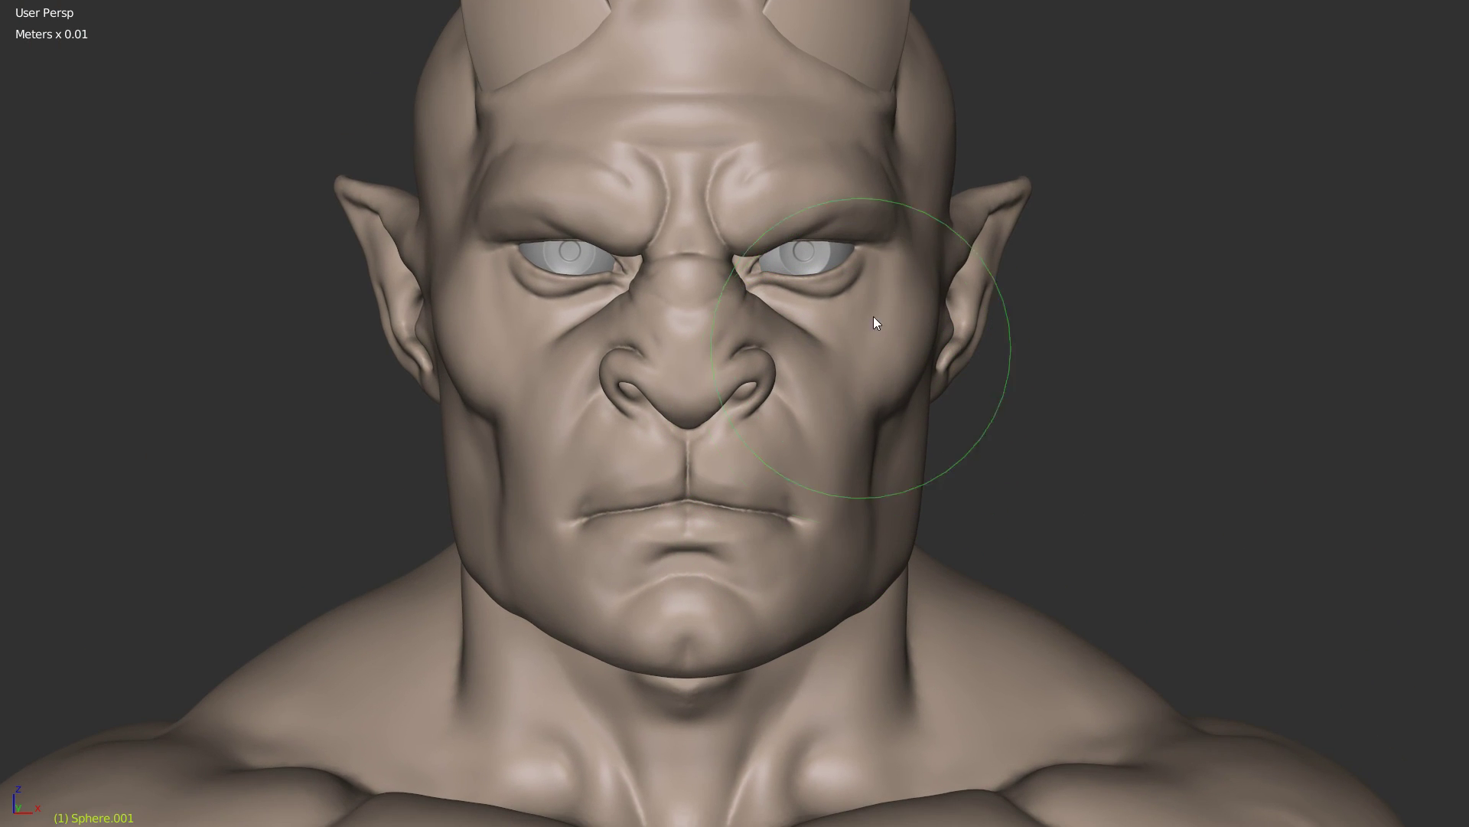
scroll(852, 354, down, 1)
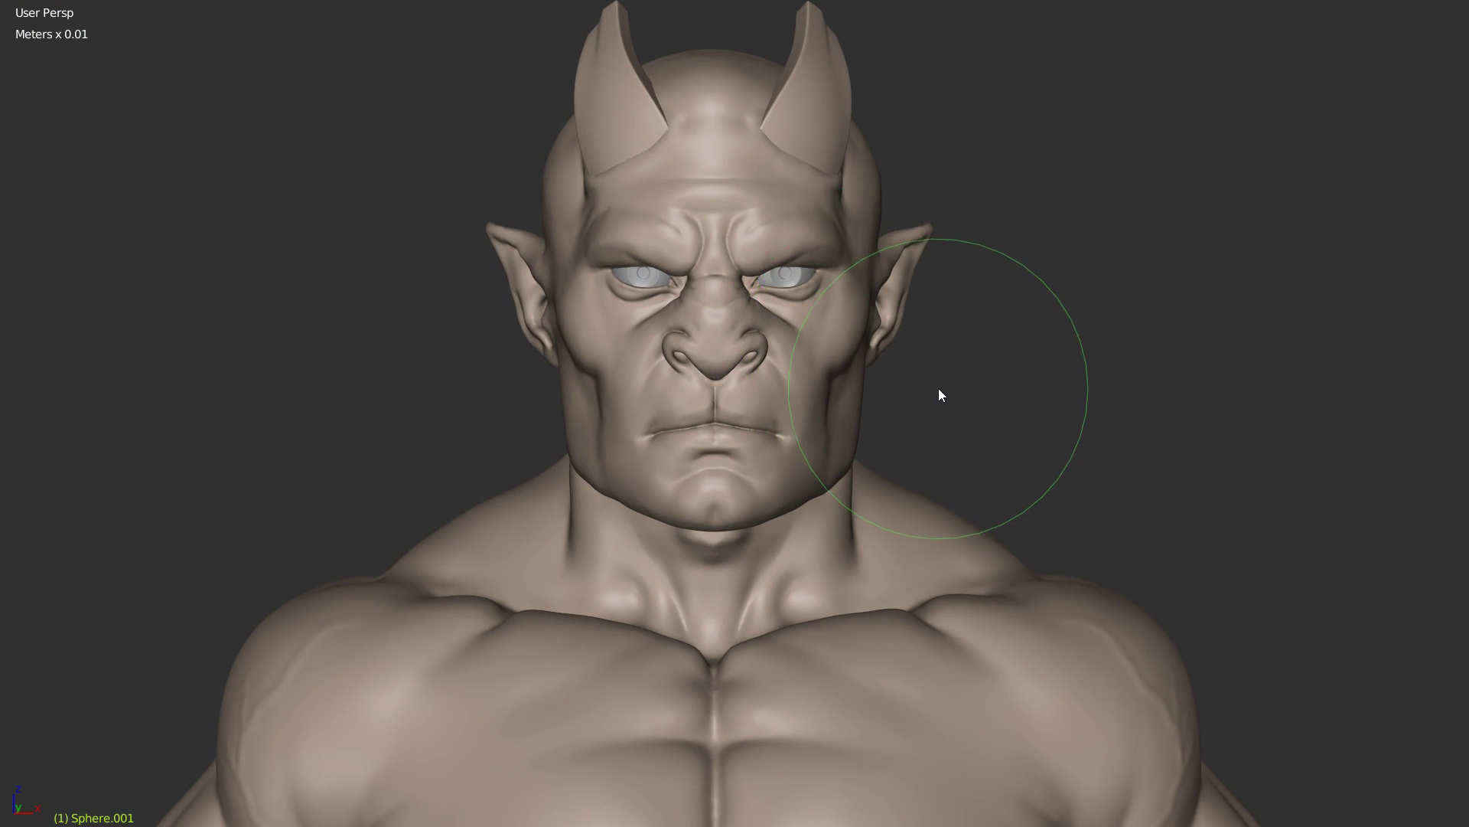
scroll(845, 346, up, 5)
shift+scroll(796, 405, down, 2)
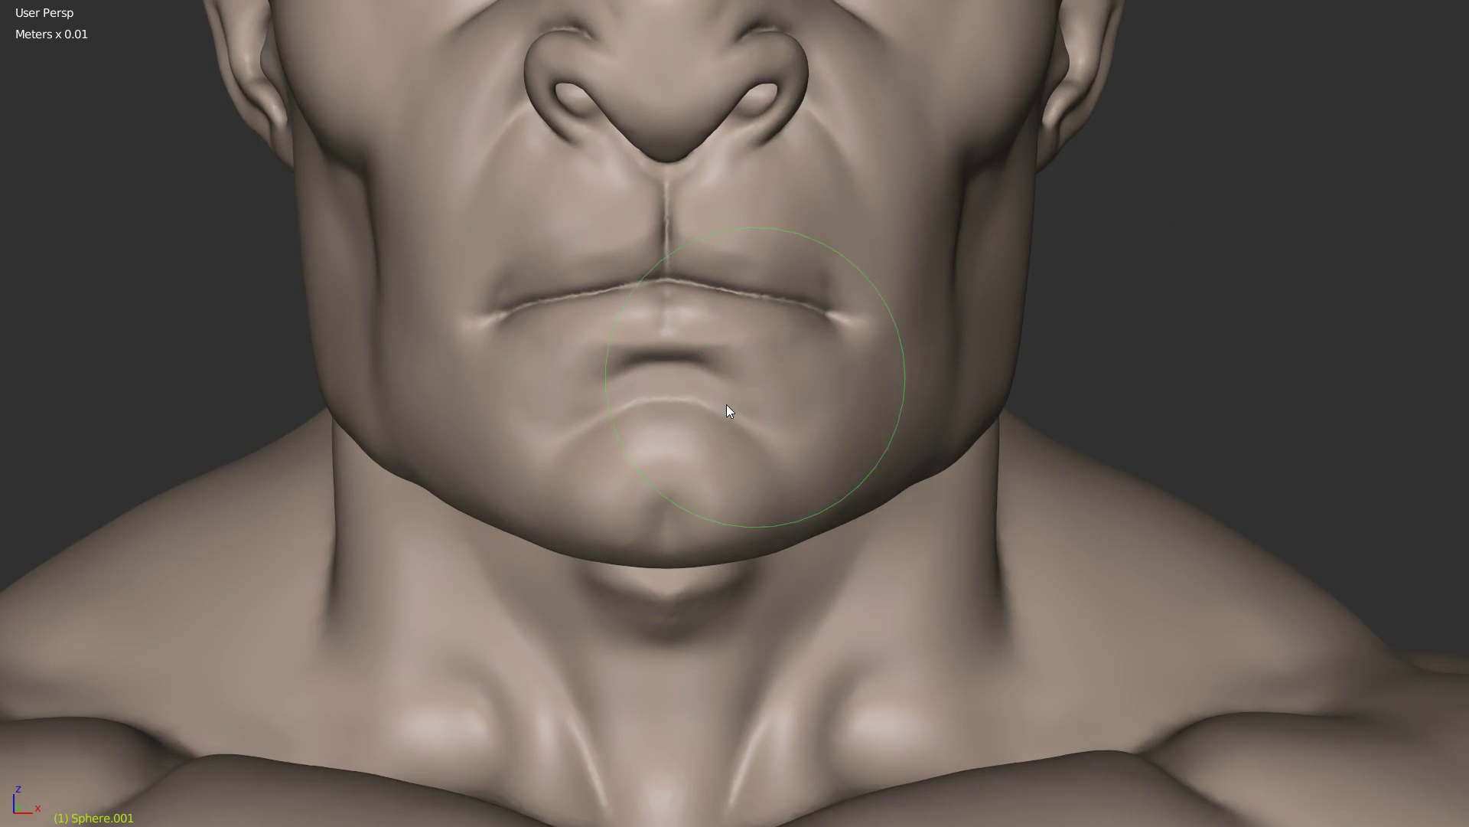
scroll(823, 330, up, 4)
key(f)
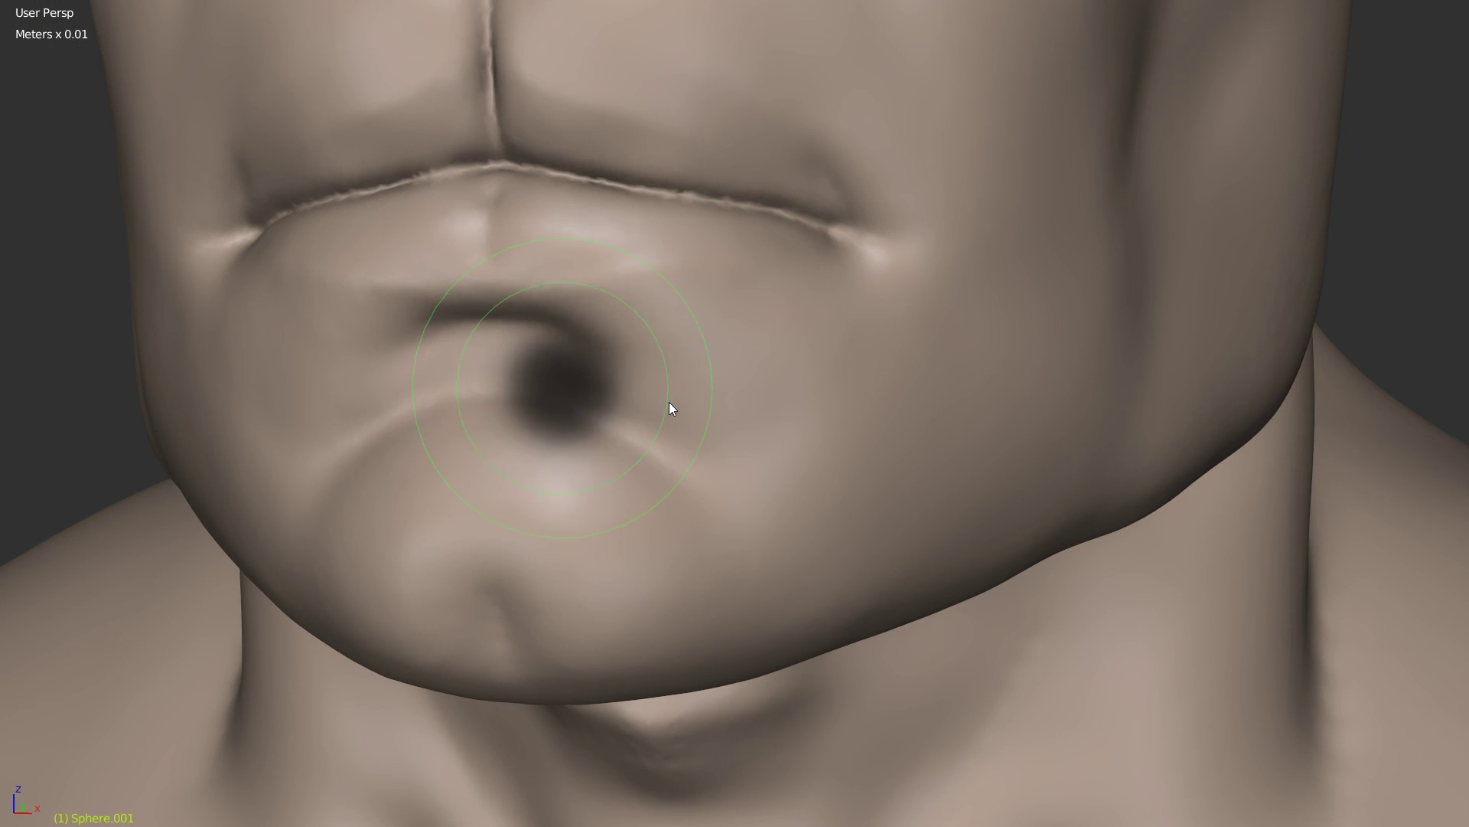
click(669, 401)
drag(637, 357, 669, 426)
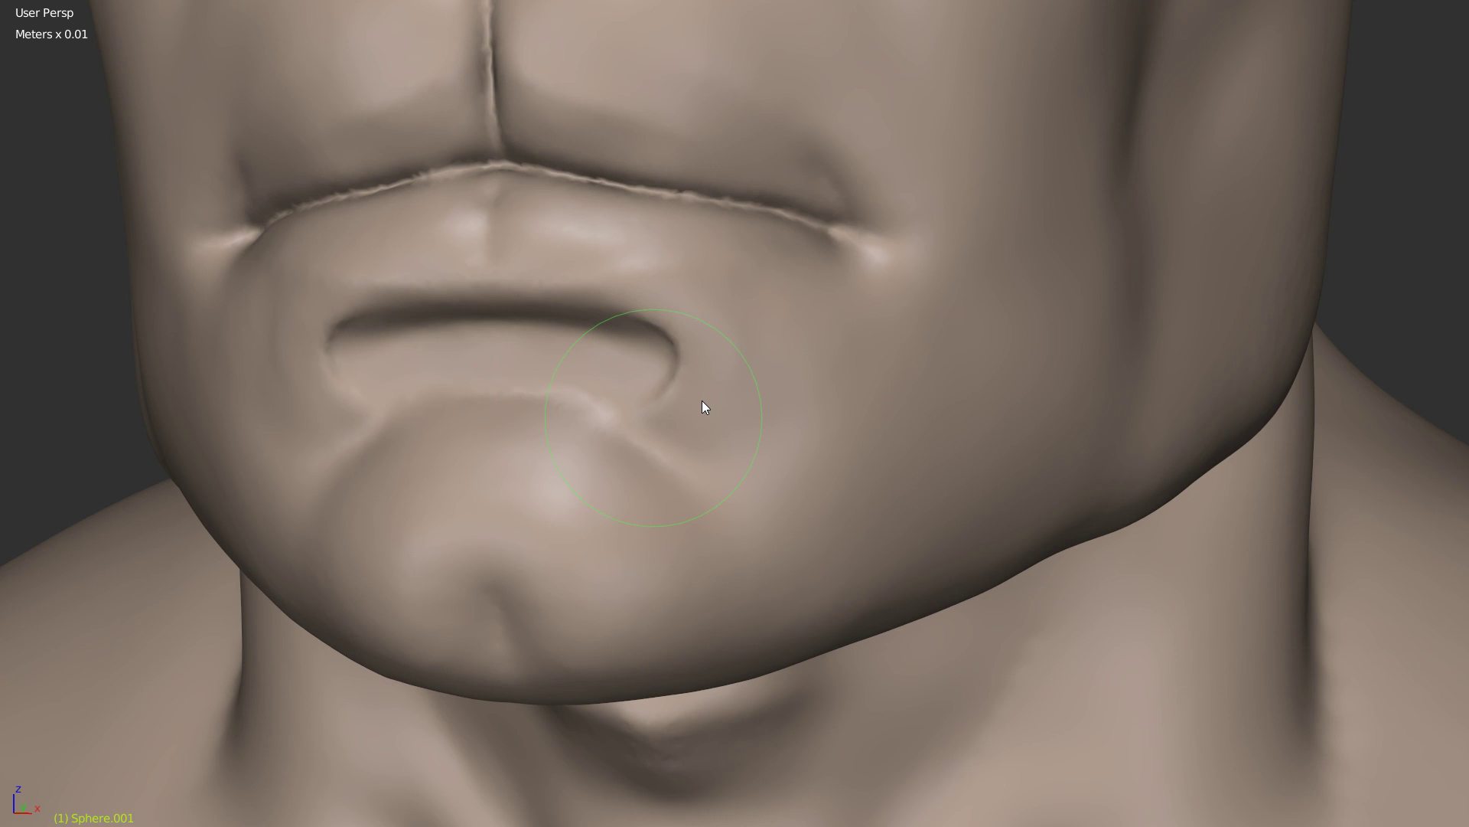
key(ctrl+z)
Step: Sculpt the creases beside the chin and below the mouth corner with a different brush and smooth them into the jaw
key(w)
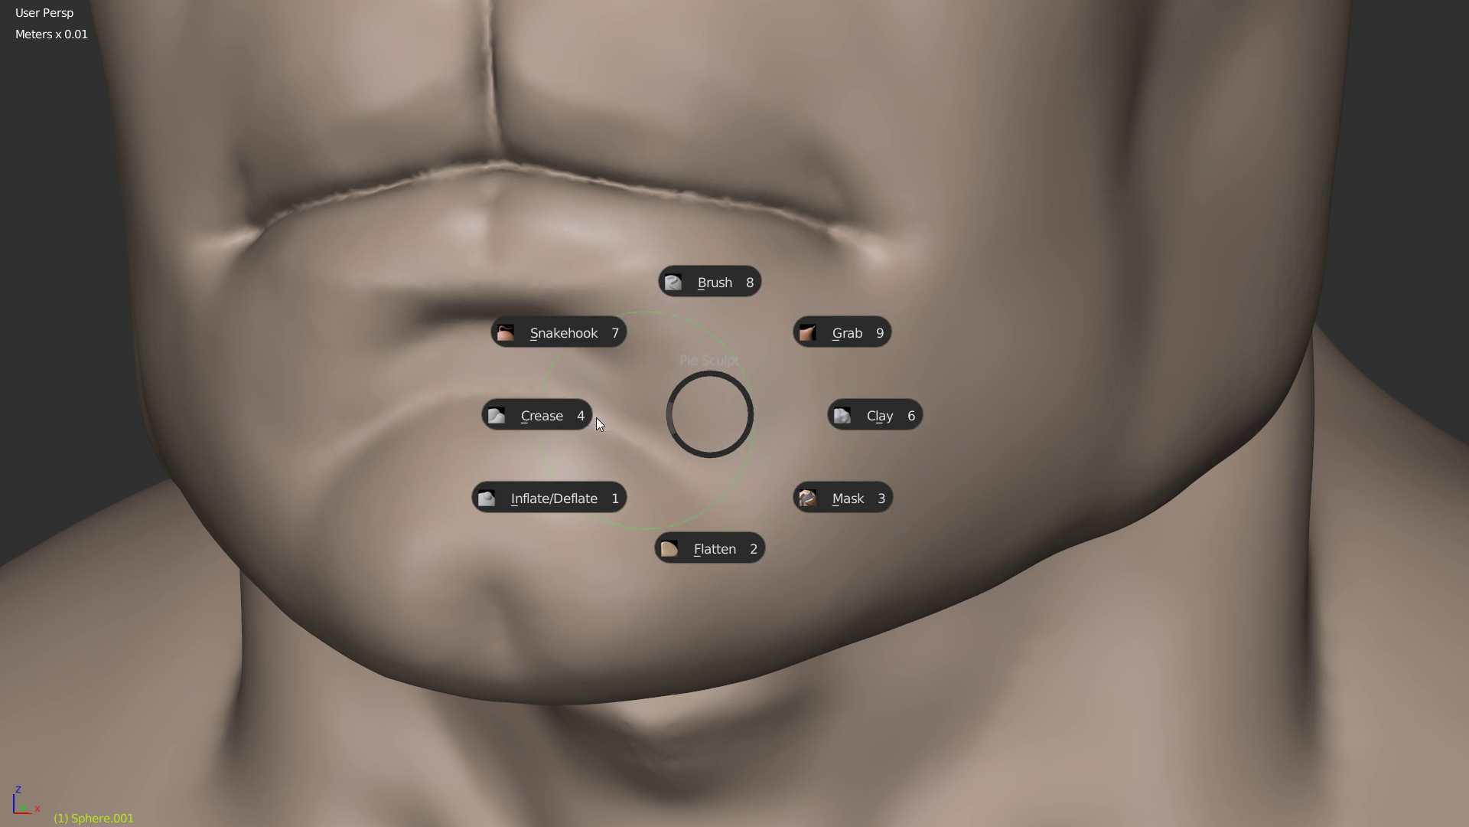
click(731, 420)
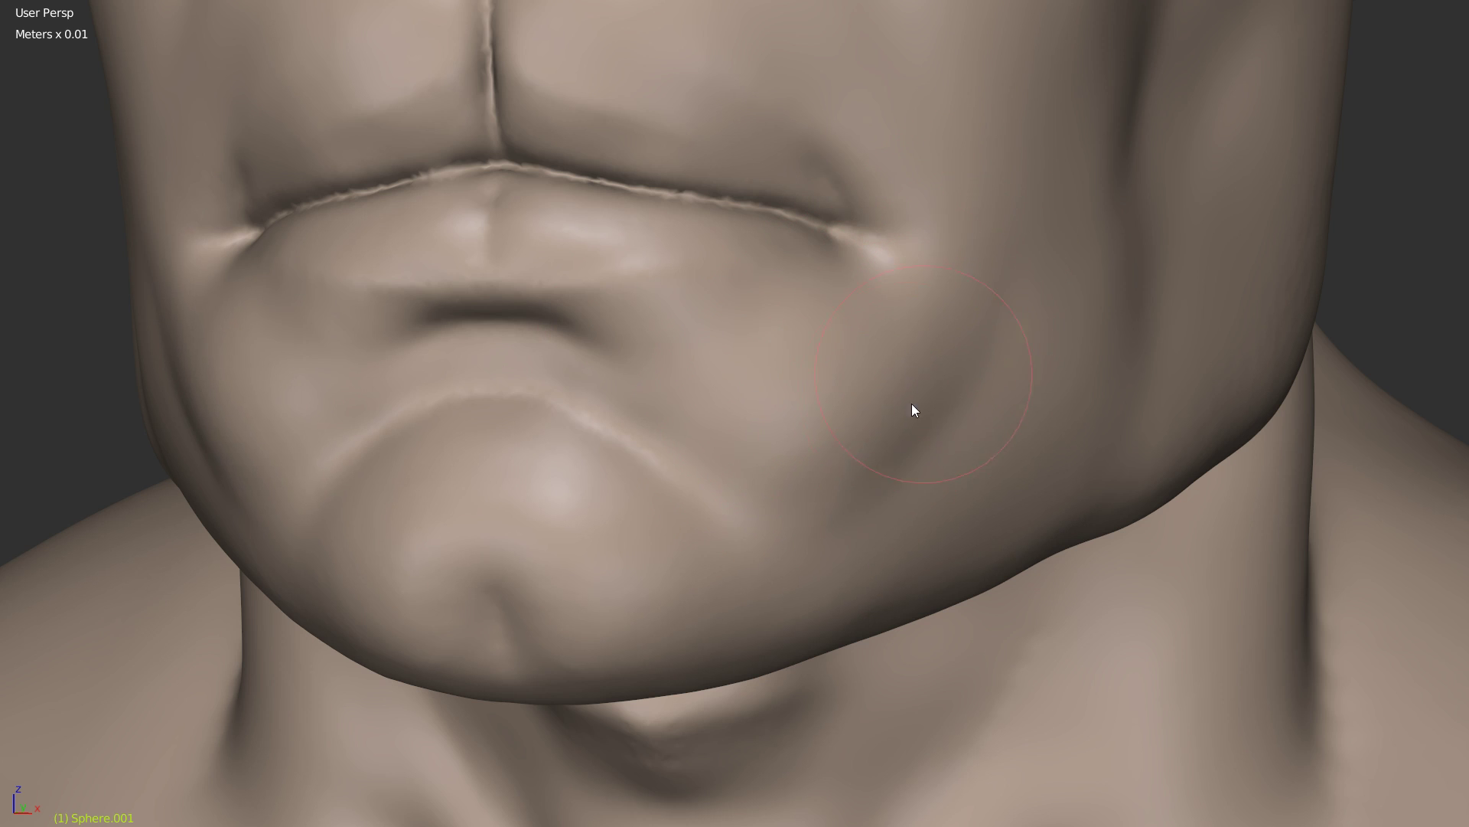
mouse_move(865, 443)
shift+mouse_down()
mouse_move(796, 429)
mouse_move(846, 501)
shift+mouse_up()
mouse_move(966, 420)
shift+mouse_down()
mouse_move(897, 472)
mouse_move(742, 457)
shift+mouse_up()
ctrl+middle_drag(923, 244, 712, 413)
middle_drag(712, 413, 797, 410)
ctrl+middle_drag(797, 410, 977, 369)
mouse_move(977, 370)
shift+mouse_down()
mouse_move(915, 434)
mouse_move(980, 411)
mouse_move(966, 355)
mouse_move(994, 291)
mouse_move(948, 515)
mouse_move(1026, 328)
mouse_move(1033, 437)
mouse_move(1058, 439)
mouse_move(1092, 319)
mouse_move(1026, 416)
mouse_move(1007, 351)
mouse_move(979, 480)
mouse_move(1073, 387)
mouse_move(836, 394)
mouse_move(862, 433)
mouse_move(882, 413)
mouse_move(813, 423)
mouse_move(846, 367)
mouse_move(850, 440)
mouse_move(939, 407)
mouse_move(1049, 332)
shift+mouse_up()
scroll(926, 456, down, 5)
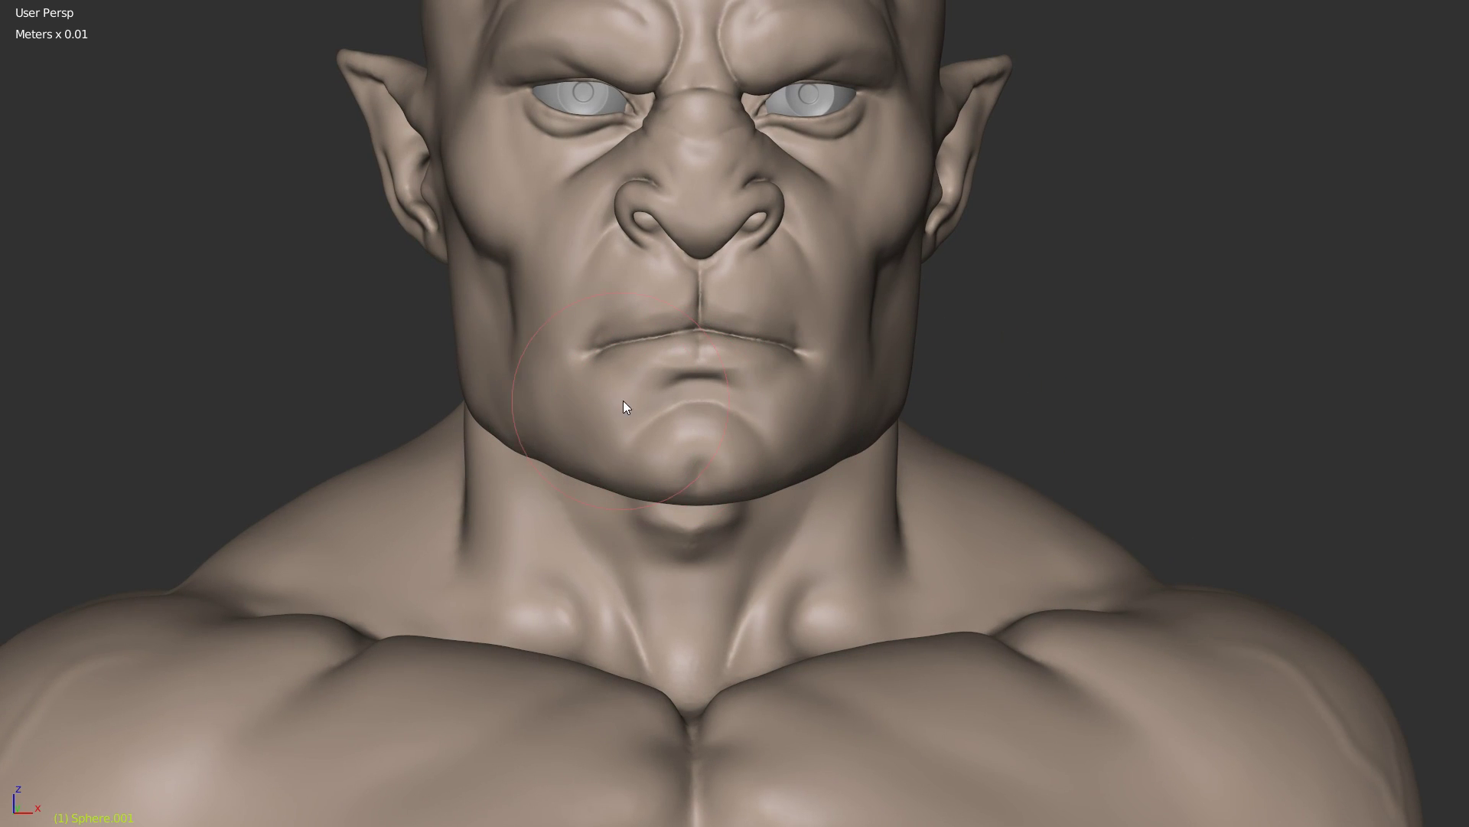
Step: Smooth the lower edge of the jaw between the jaw angle and the chin
mouse_move(581, 371)
middle_down()
mouse_move(668, 359)
mouse_move(542, 420)
middle_up()
scroll(563, 433, up, 4)
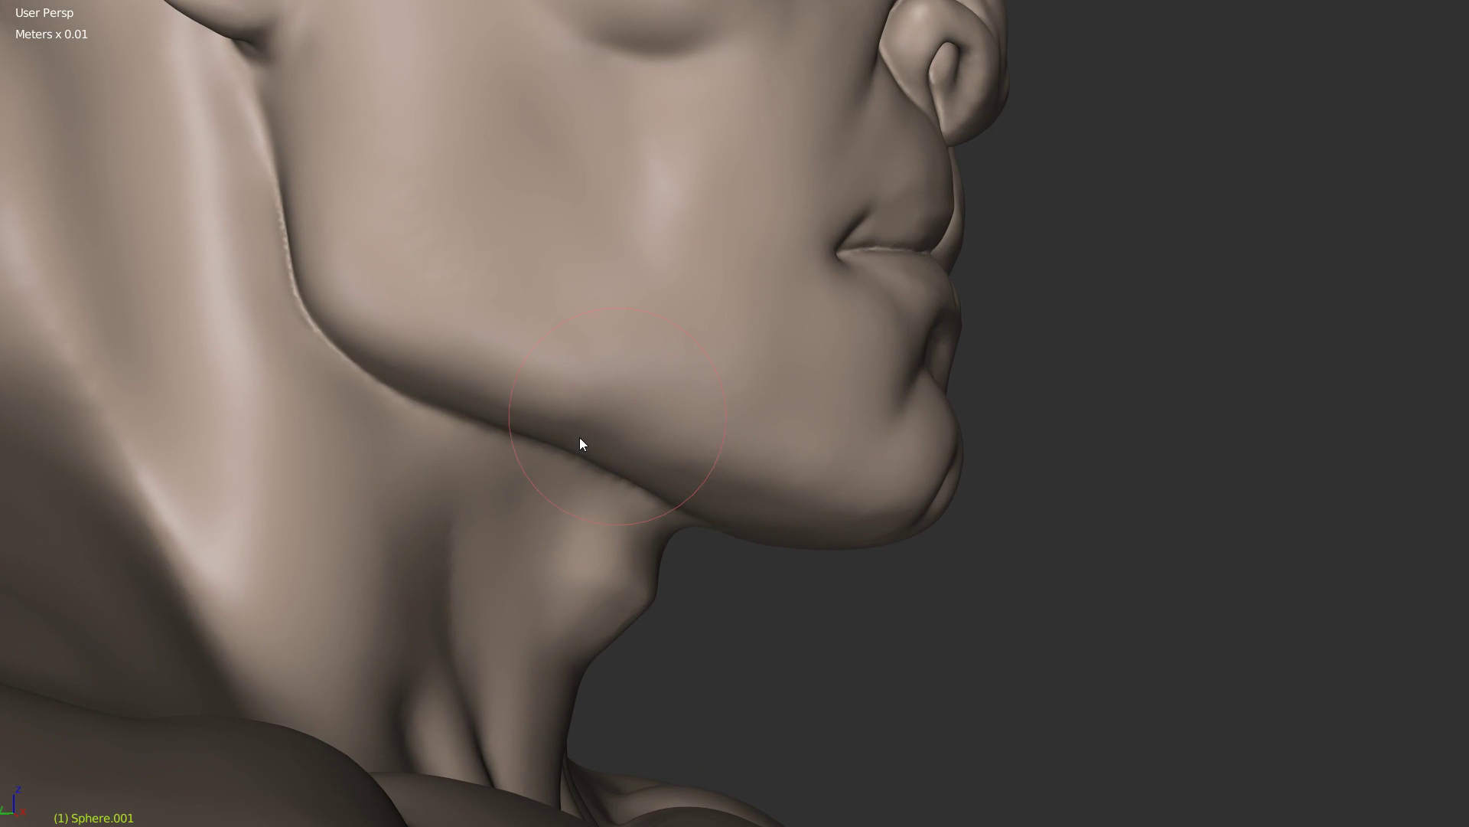
mouse_move(536, 401)
shift+mouse_down()
mouse_move(836, 498)
mouse_move(635, 346)
mouse_move(630, 407)
mouse_move(767, 483)
mouse_move(738, 478)
shift+mouse_up()
mouse_move(737, 478)
middle_down()
mouse_move(781, 413)
mouse_move(701, 417)
middle_up()
scroll(705, 423, down, 5)
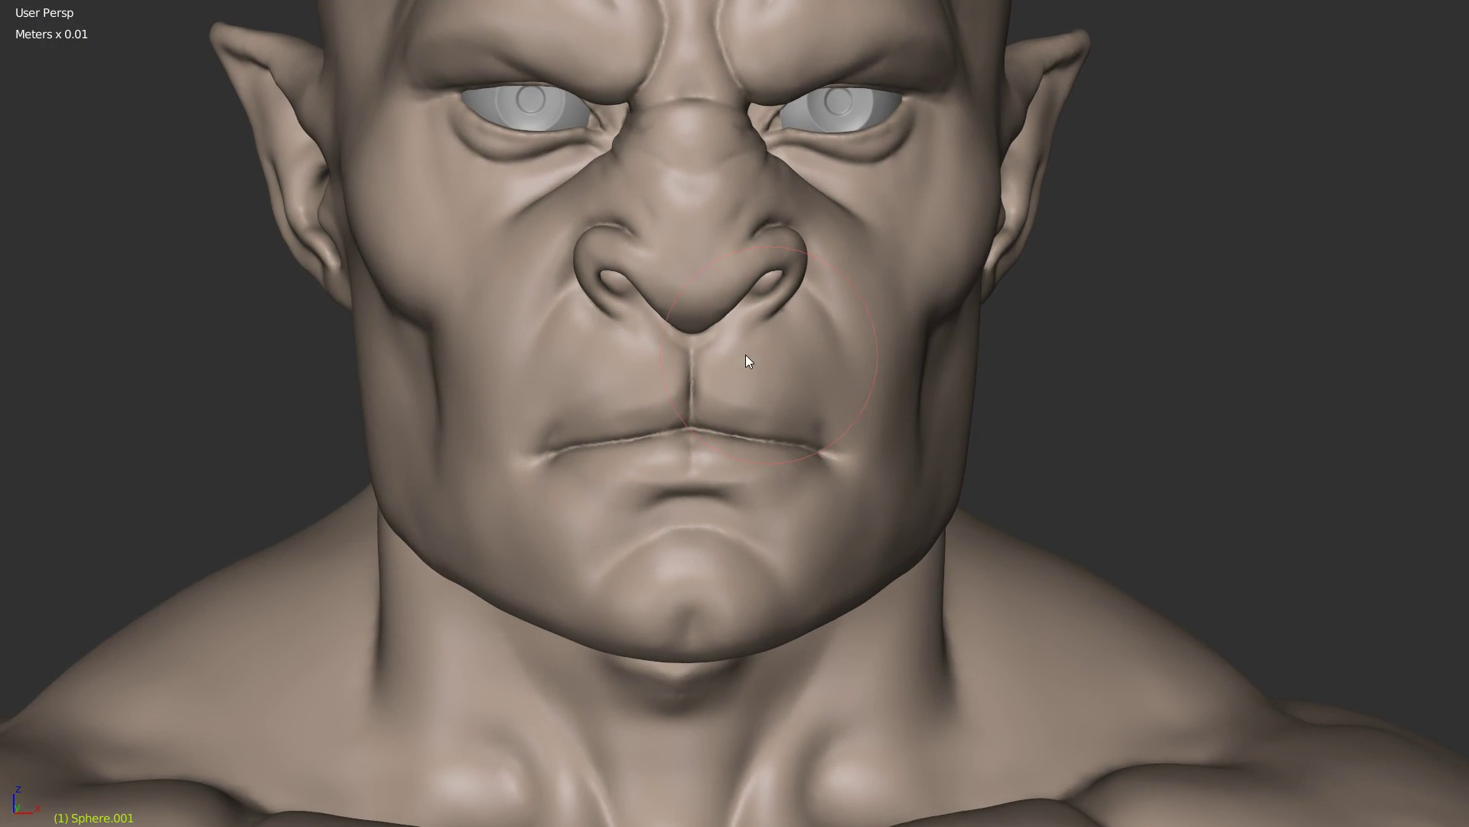
Step: Switch to another sculpting brush and refine the jagged crease along the top of the nostril wing
shift+middle_drag(748, 354, 662, 403)
scroll(843, 278, up, 2)
shift+middle_drag(843, 279, 747, 383)
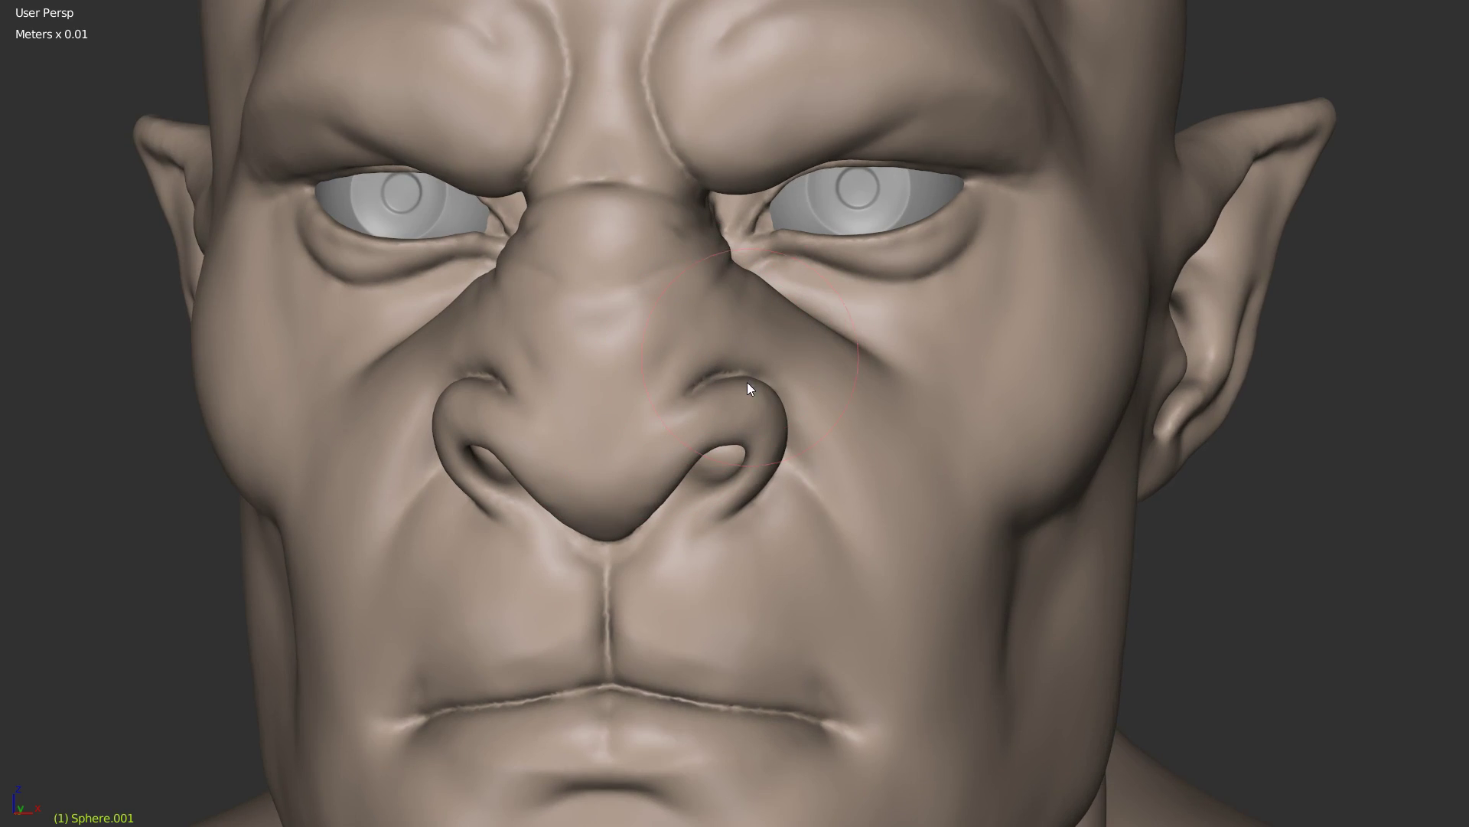
scroll(870, 239, up, 4)
shift+middle_drag(789, 283, 777, 281)
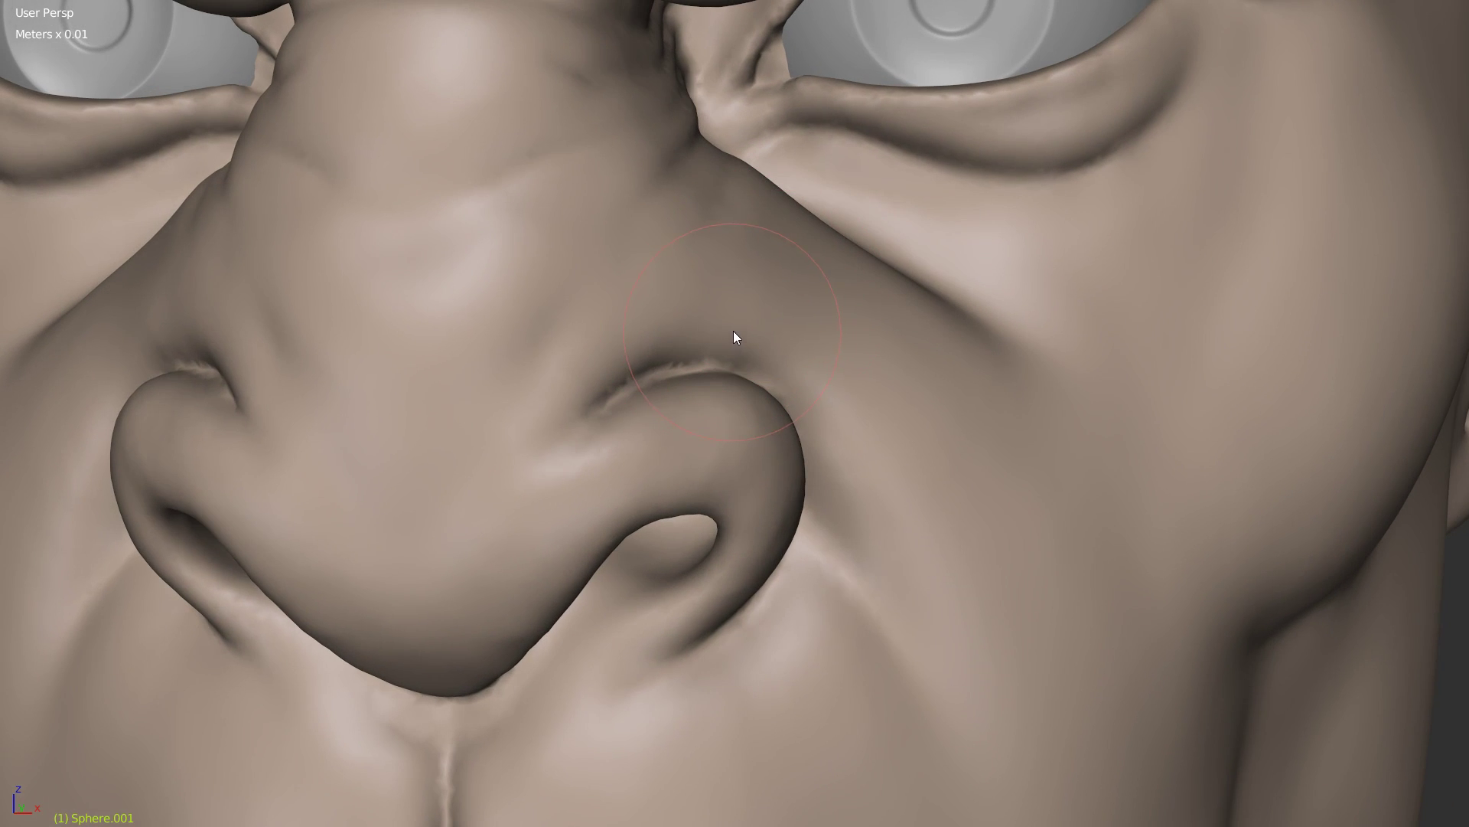
key(w)
key(Escape)
key(alt+w)
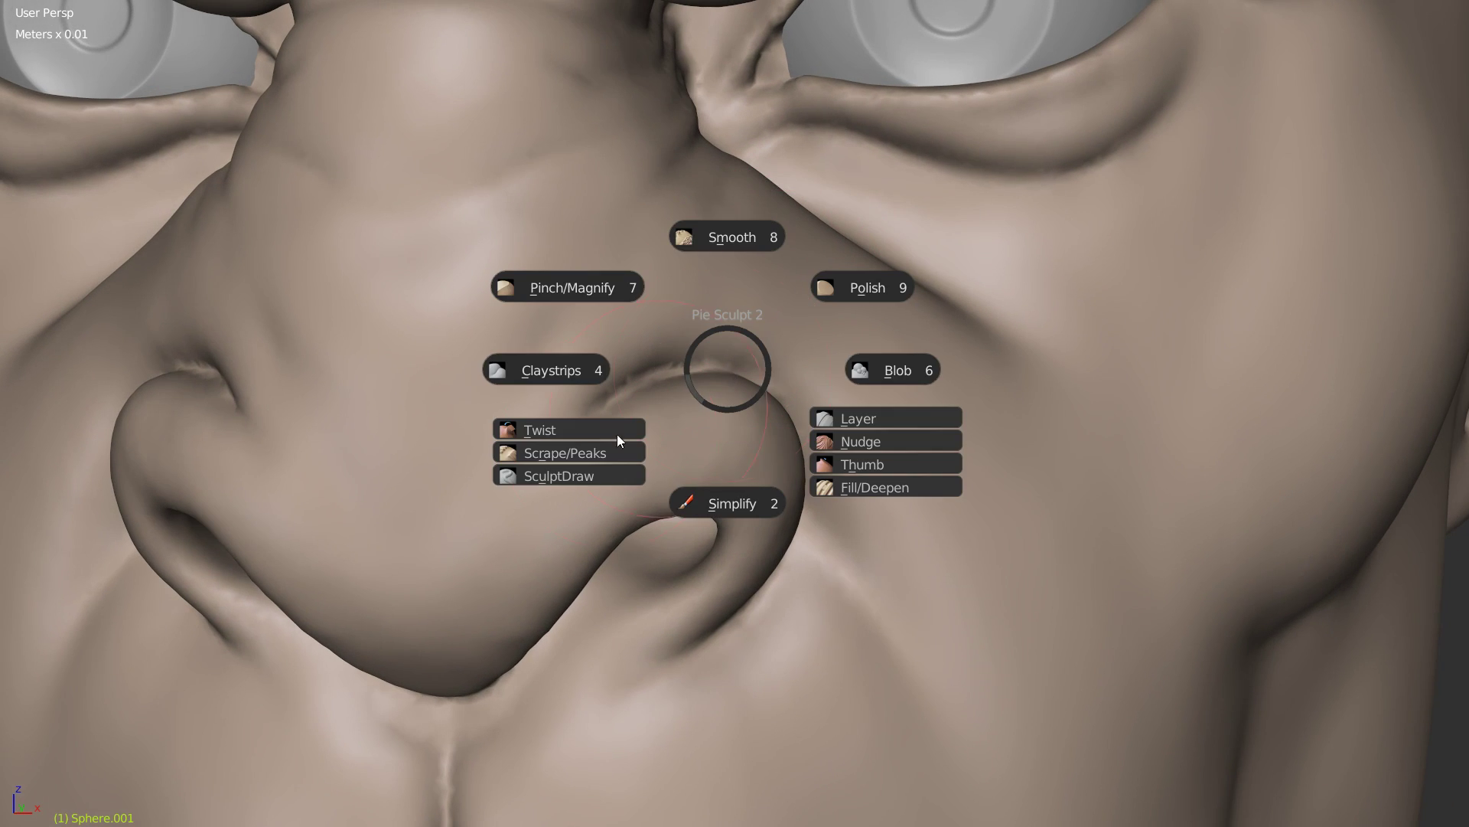
click(633, 378)
scroll(631, 379, up, 4)
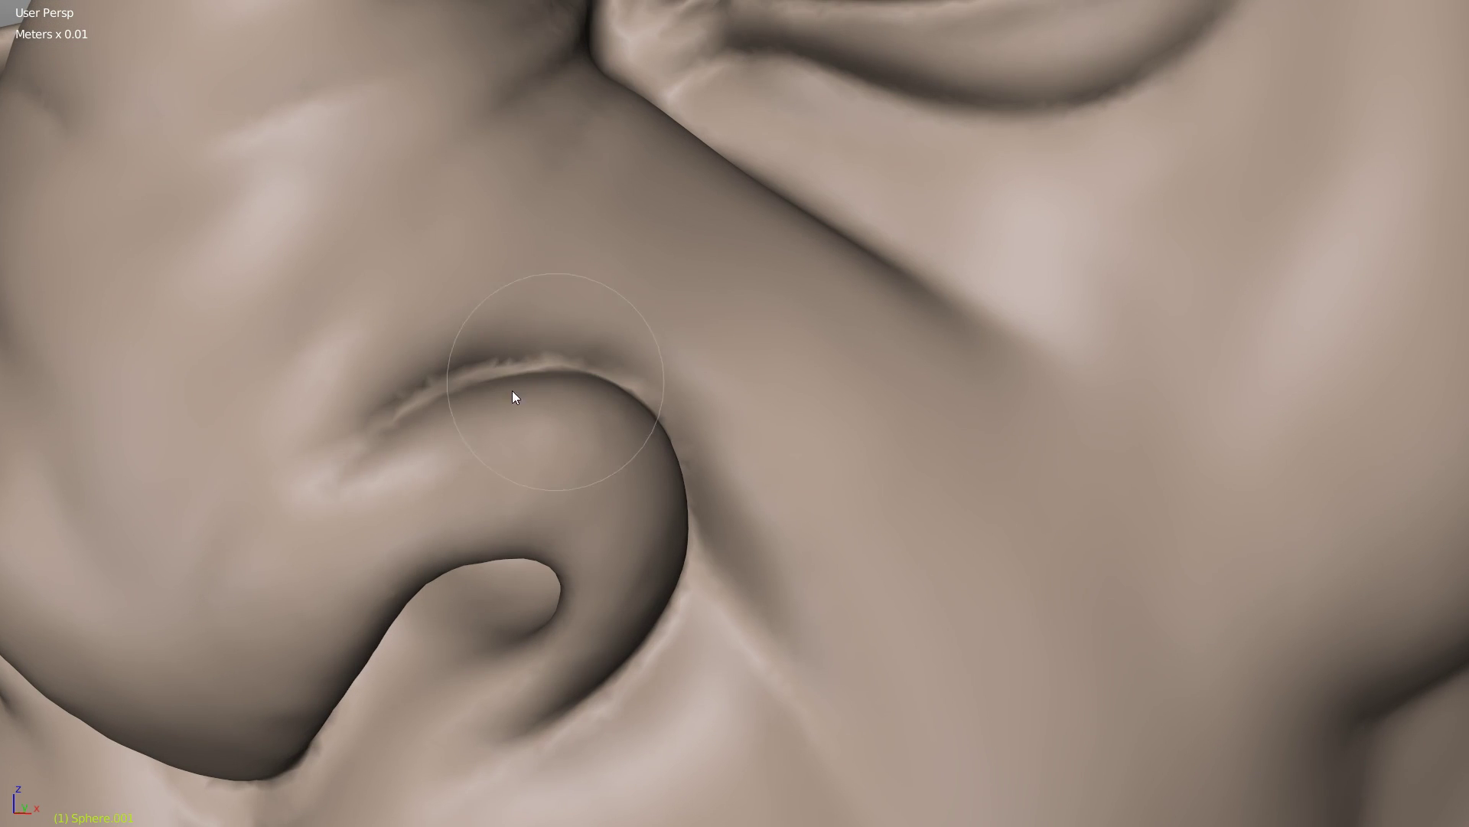
drag(441, 387, 582, 370)
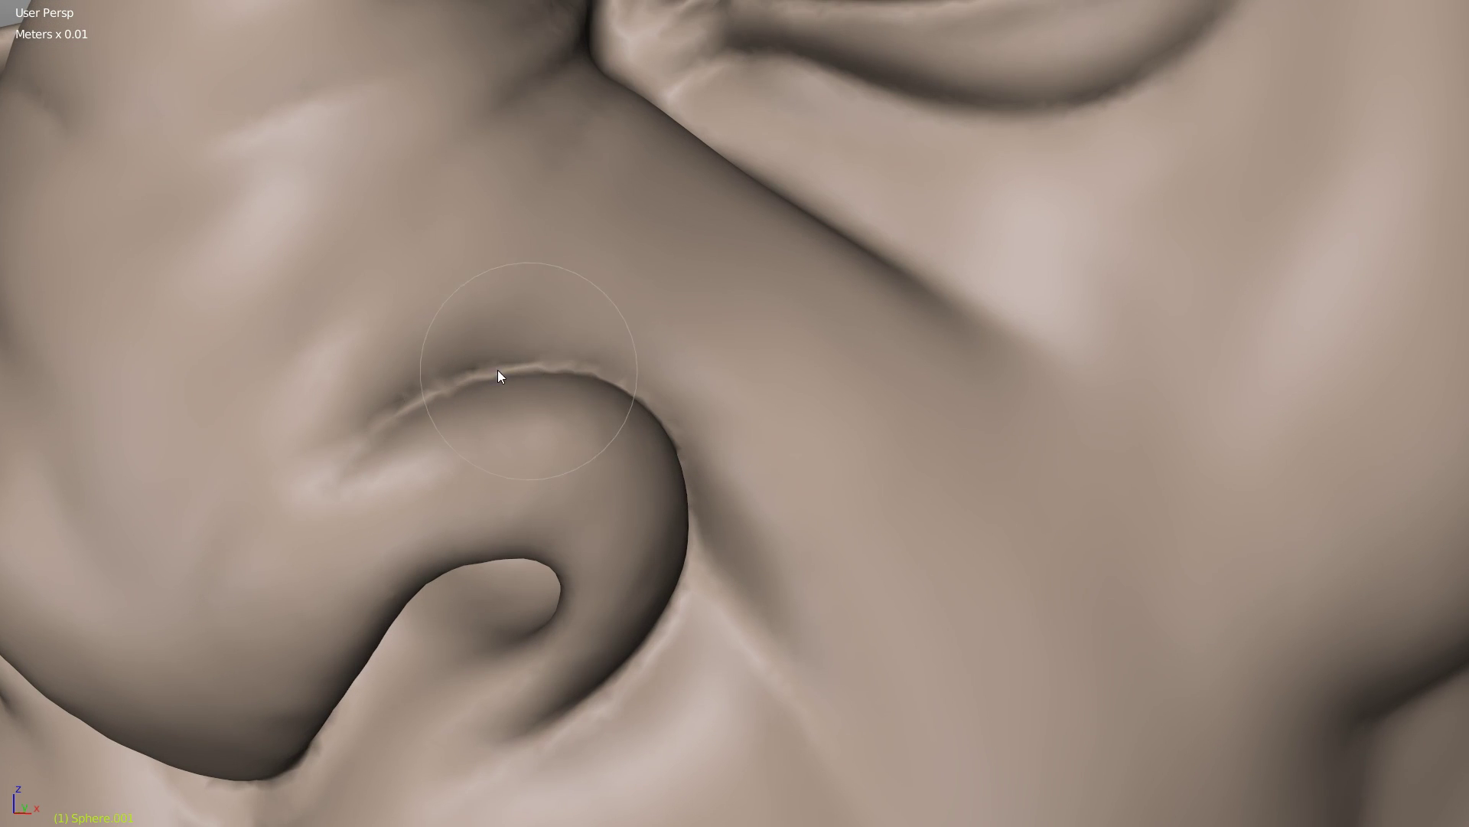
Step: Set the dynamic topology refine method to Subdivide Edges and rework the crease around the nostril wing
right_click(660, 392)
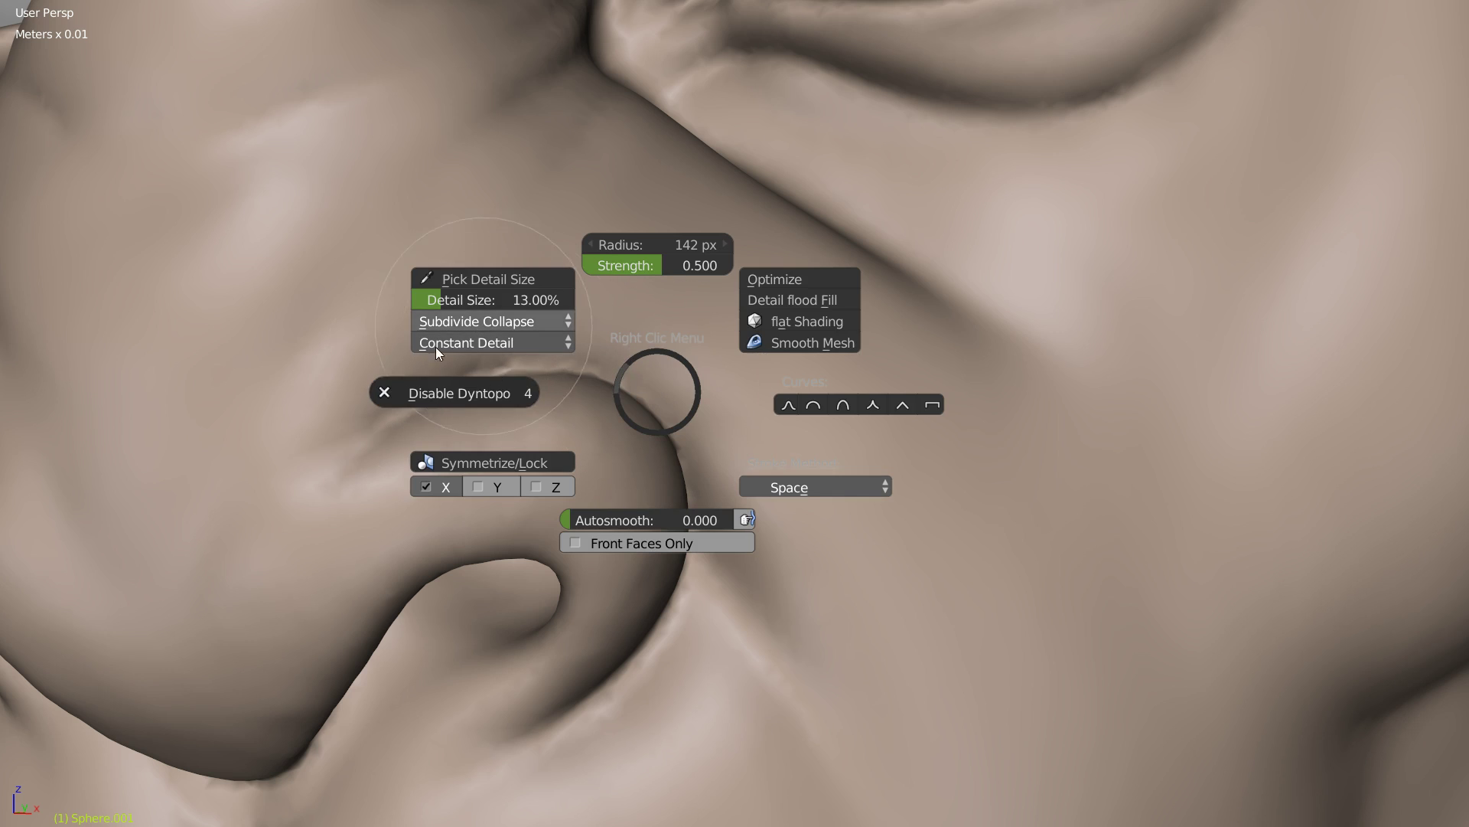
click(478, 343)
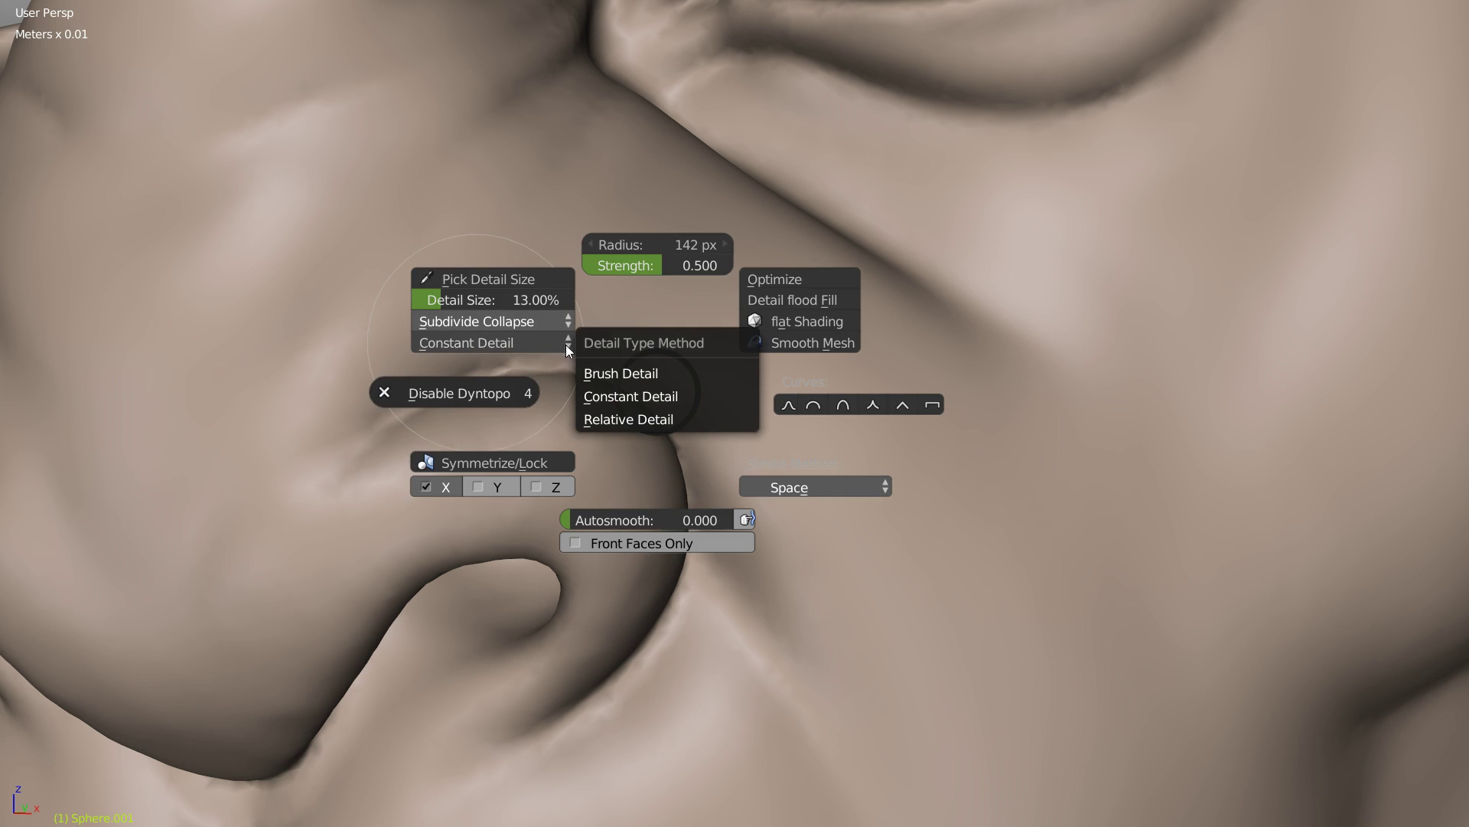
click(480, 320)
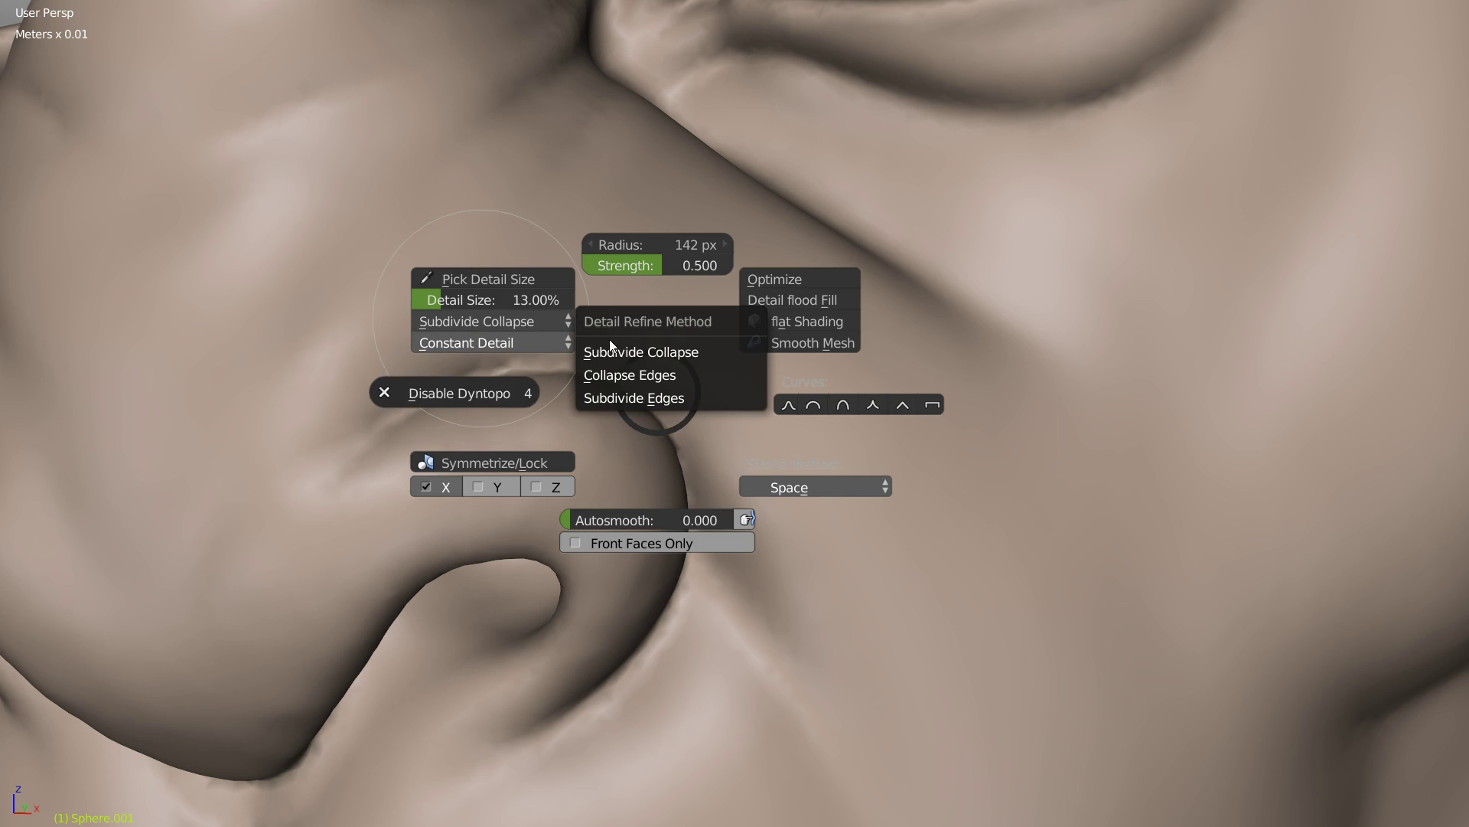
click(633, 397)
mouse_move(501, 379)
mouse_down()
mouse_move(539, 367)
mouse_move(453, 391)
mouse_move(550, 372)
mouse_move(653, 412)
mouse_move(684, 542)
mouse_move(607, 689)
mouse_move(649, 655)
mouse_move(587, 710)
mouse_move(643, 623)
mouse_up()
mouse_move(532, 373)
mouse_down()
mouse_move(643, 397)
mouse_move(689, 443)
mouse_move(621, 423)
mouse_up()
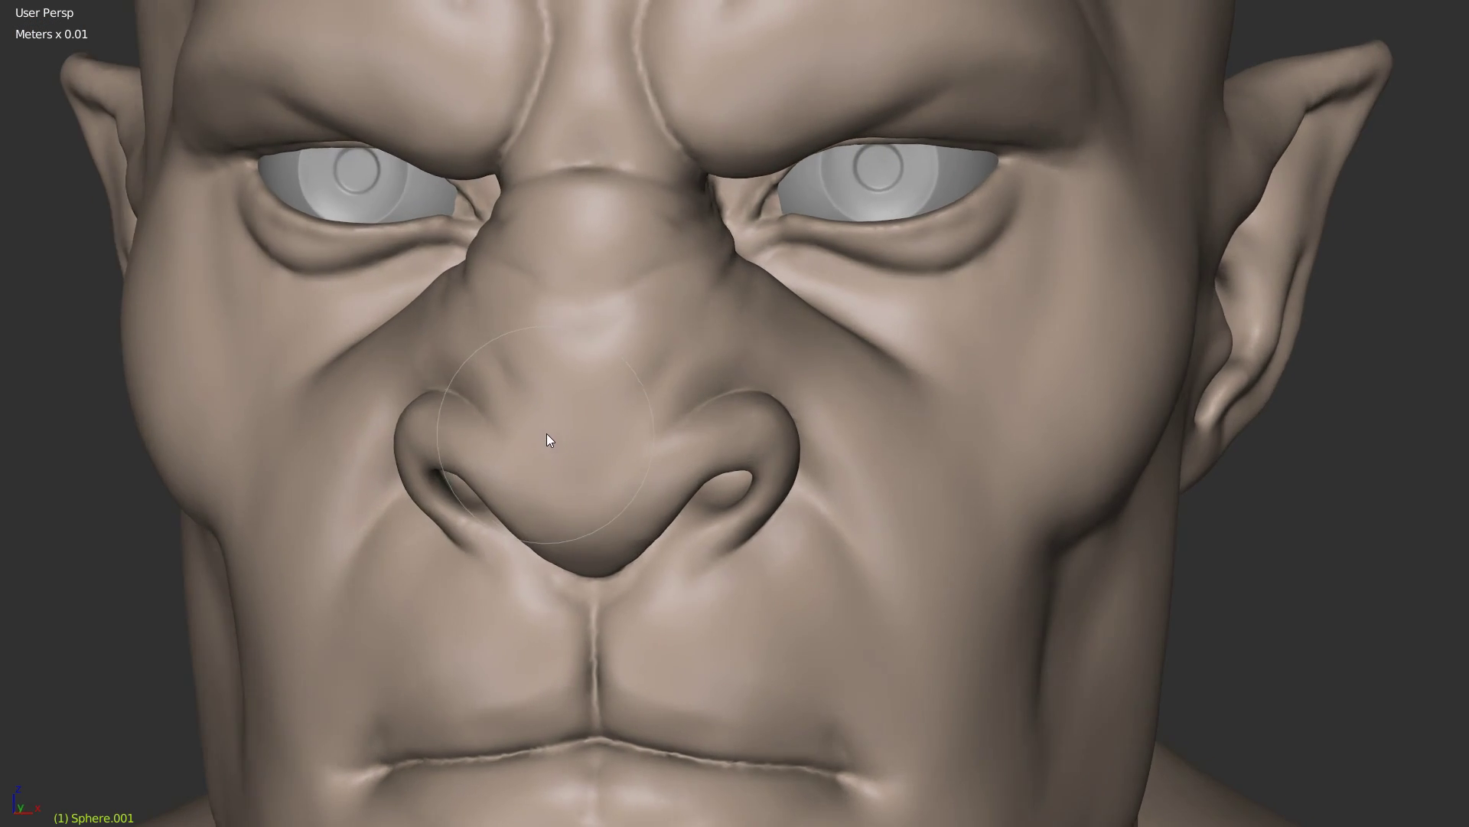
Step: Reduce the brush size and sculpt the hollow between the nose bridge and the inner corner of the eye
scroll(547, 433, down, 2)
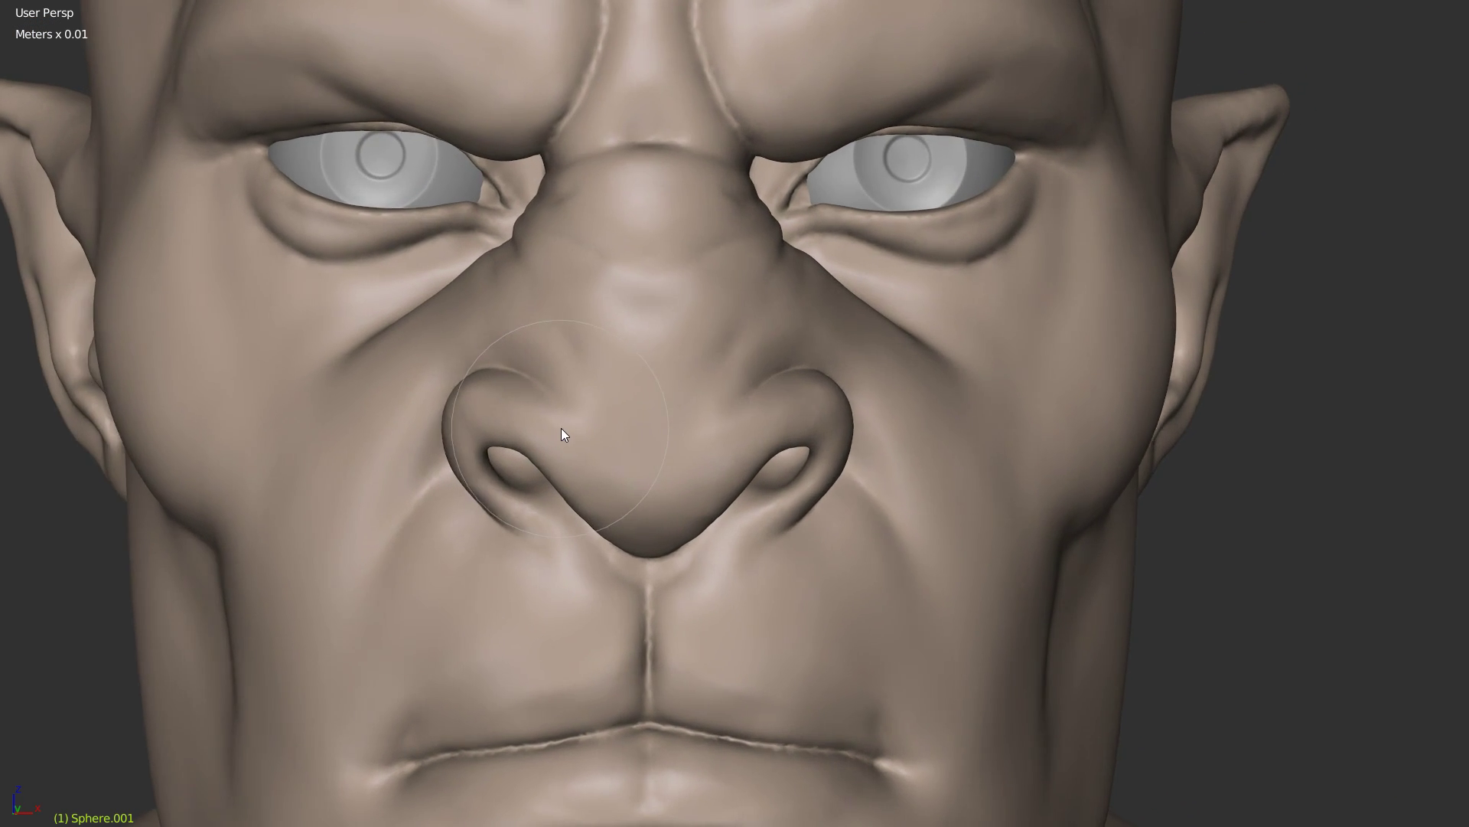
middle_drag(637, 352, 530, 394)
scroll(672, 314, up, 4)
mouse_move(317, 333)
shift+middle_down()
mouse_move(776, 396)
mouse_move(778, 410)
shift+middle_up()
scroll(765, 383, up, 2)
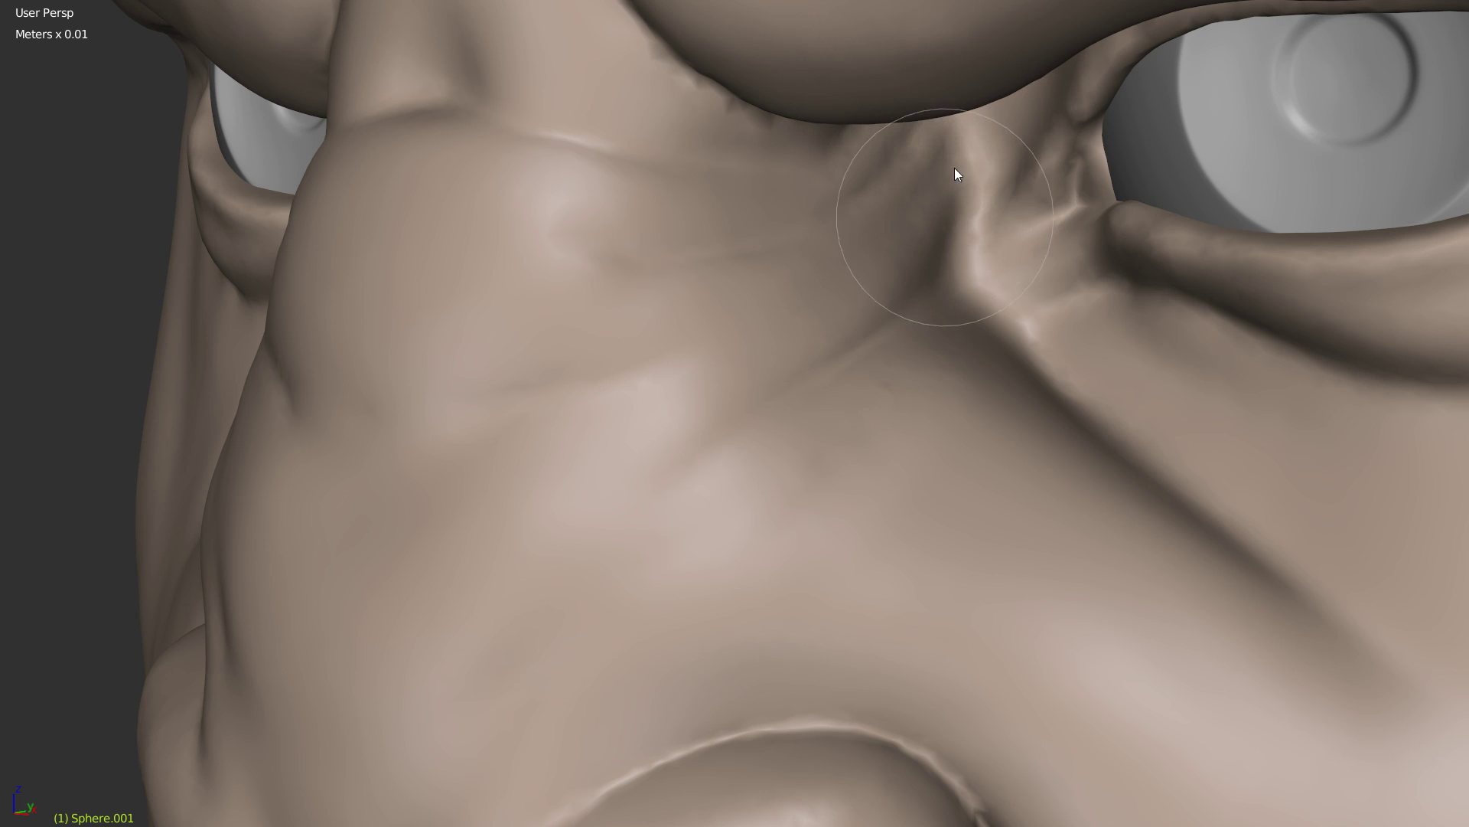
scroll(869, 373, down, 5)
scroll(869, 372, down, 1)
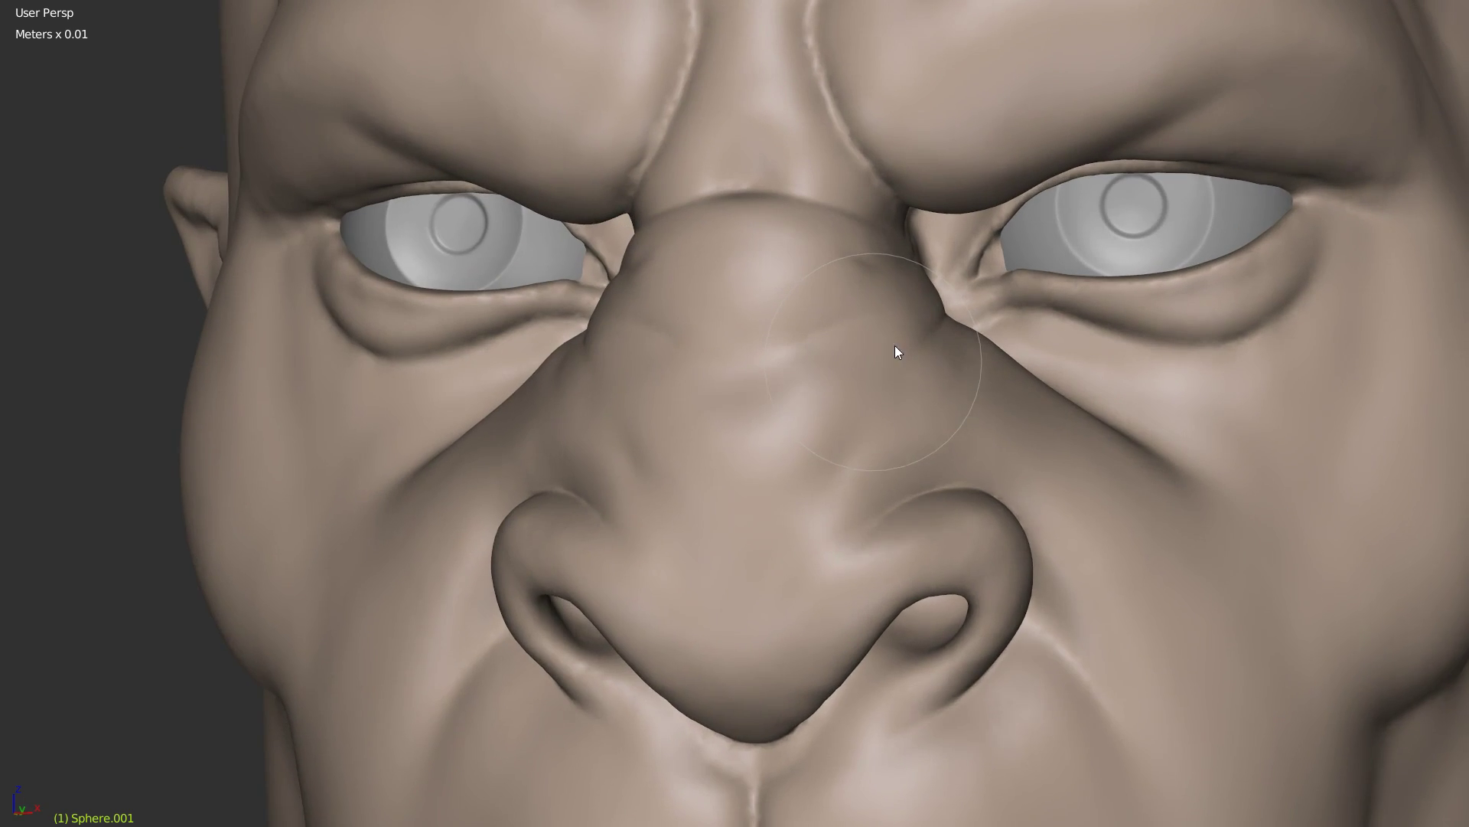
middle_drag(894, 346, 730, 361)
scroll(730, 361, up, 6)
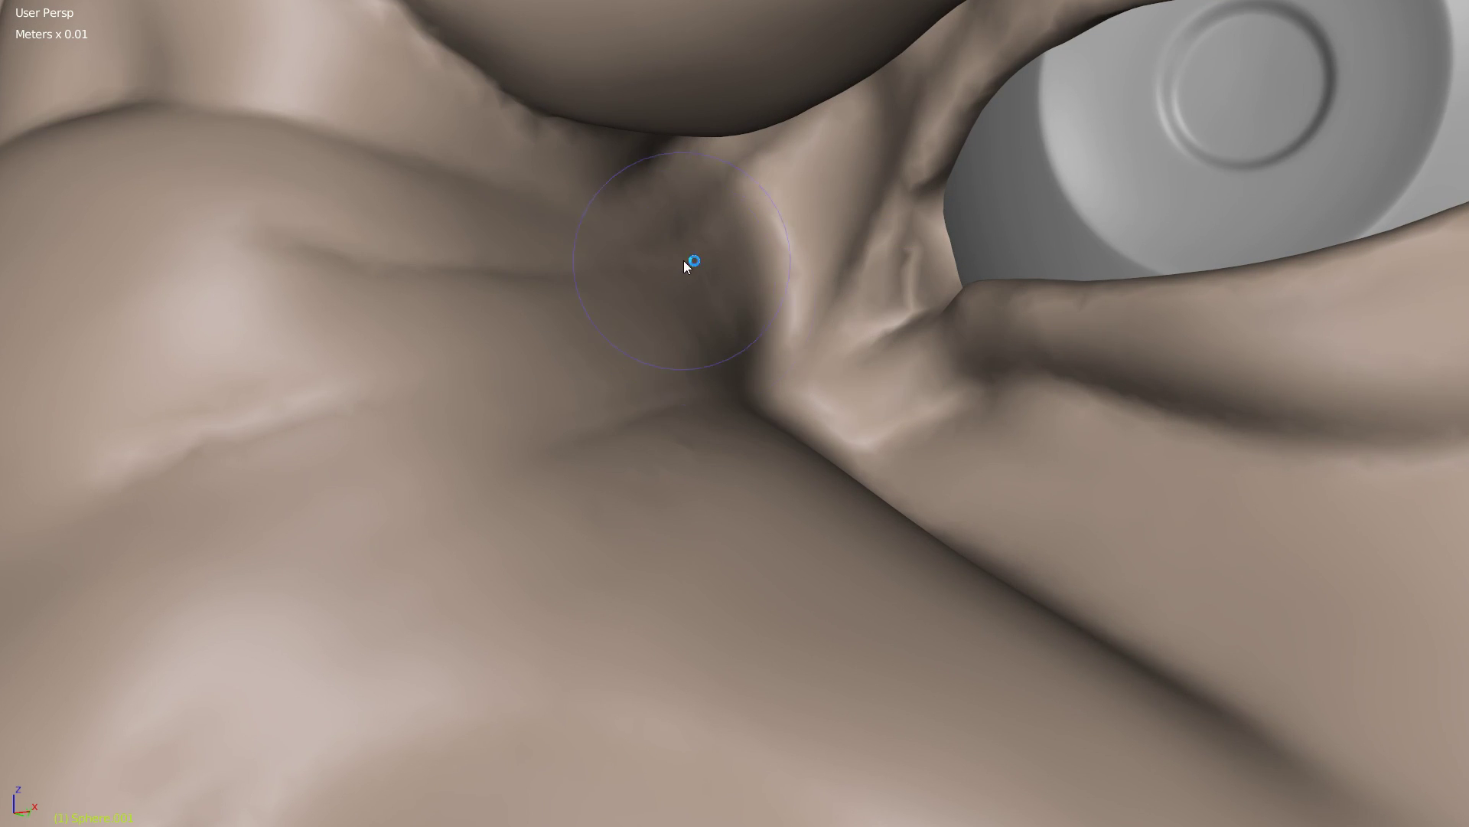
key(f)
click(691, 295)
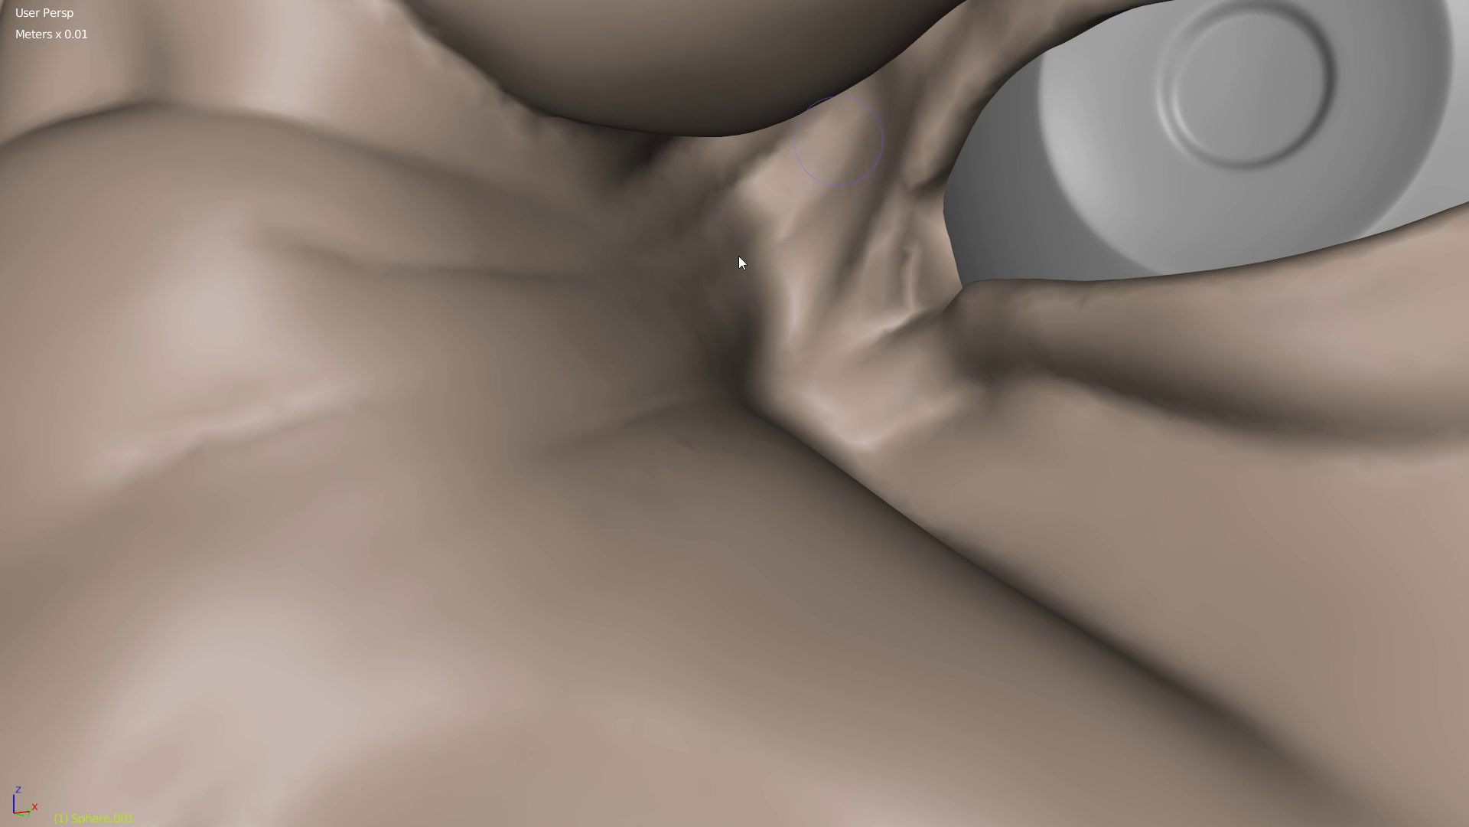
Step: Sculpt the wrinkles running from the inner eye corner down the side of the nose
mouse_move(774, 310)
middle_down()
mouse_move(782, 338)
mouse_move(736, 447)
mouse_move(736, 397)
mouse_move(755, 416)
middle_up()
mouse_move(835, 356)
ctrl+middle_down()
mouse_move(799, 389)
mouse_move(824, 287)
ctrl+middle_up()
mouse_move(680, 369)
ctrl+middle_down()
mouse_move(866, 280)
mouse_move(796, 263)
mouse_move(733, 280)
ctrl+middle_up()
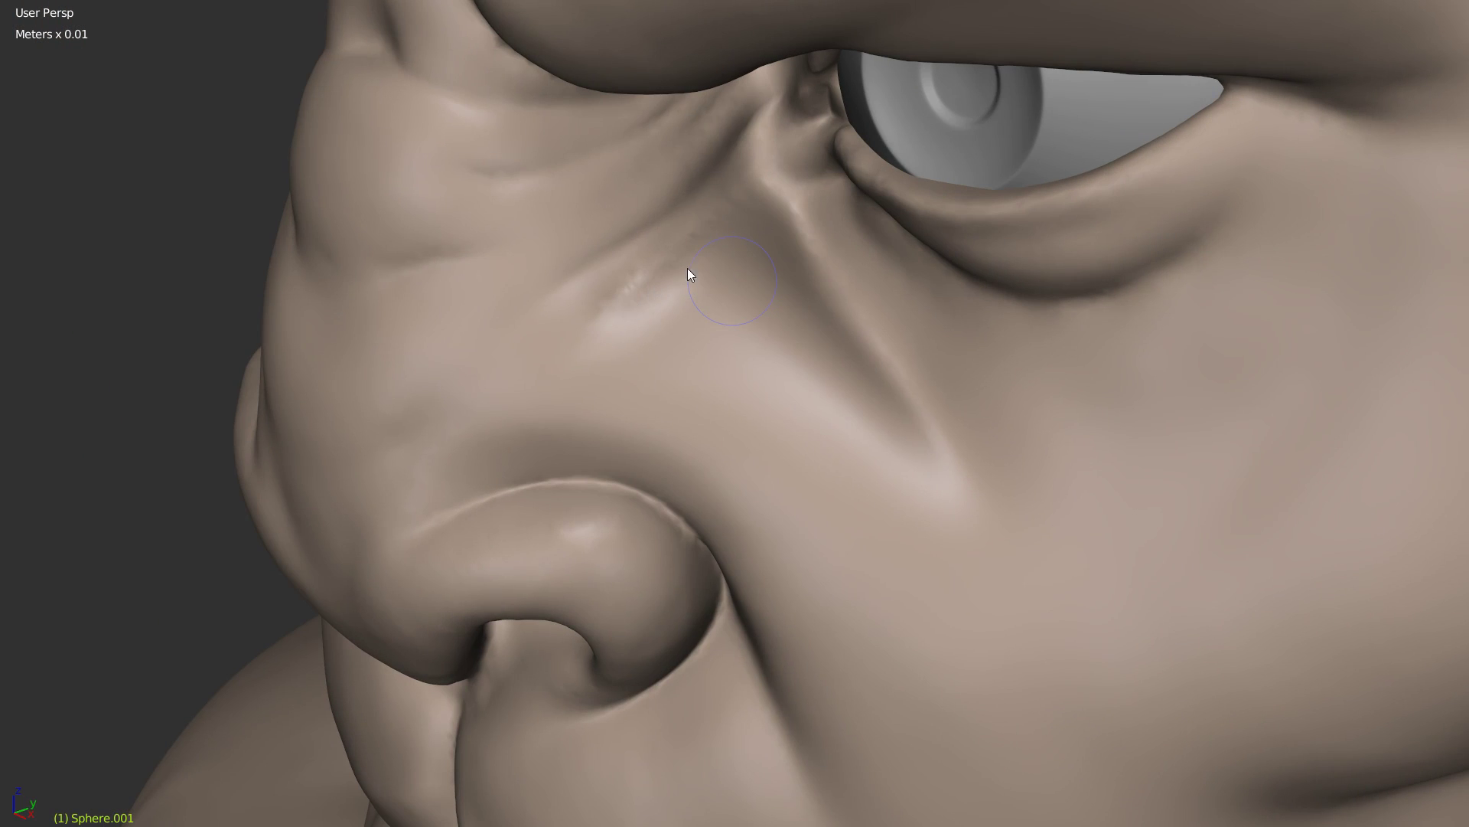
Step: Sharpen the fold that runs diagonally from the inner eye corner down onto the cheek
mouse_move(667, 280)
middle_down()
mouse_move(771, 252)
mouse_move(802, 221)
middle_up()
drag(795, 200, 802, 183)
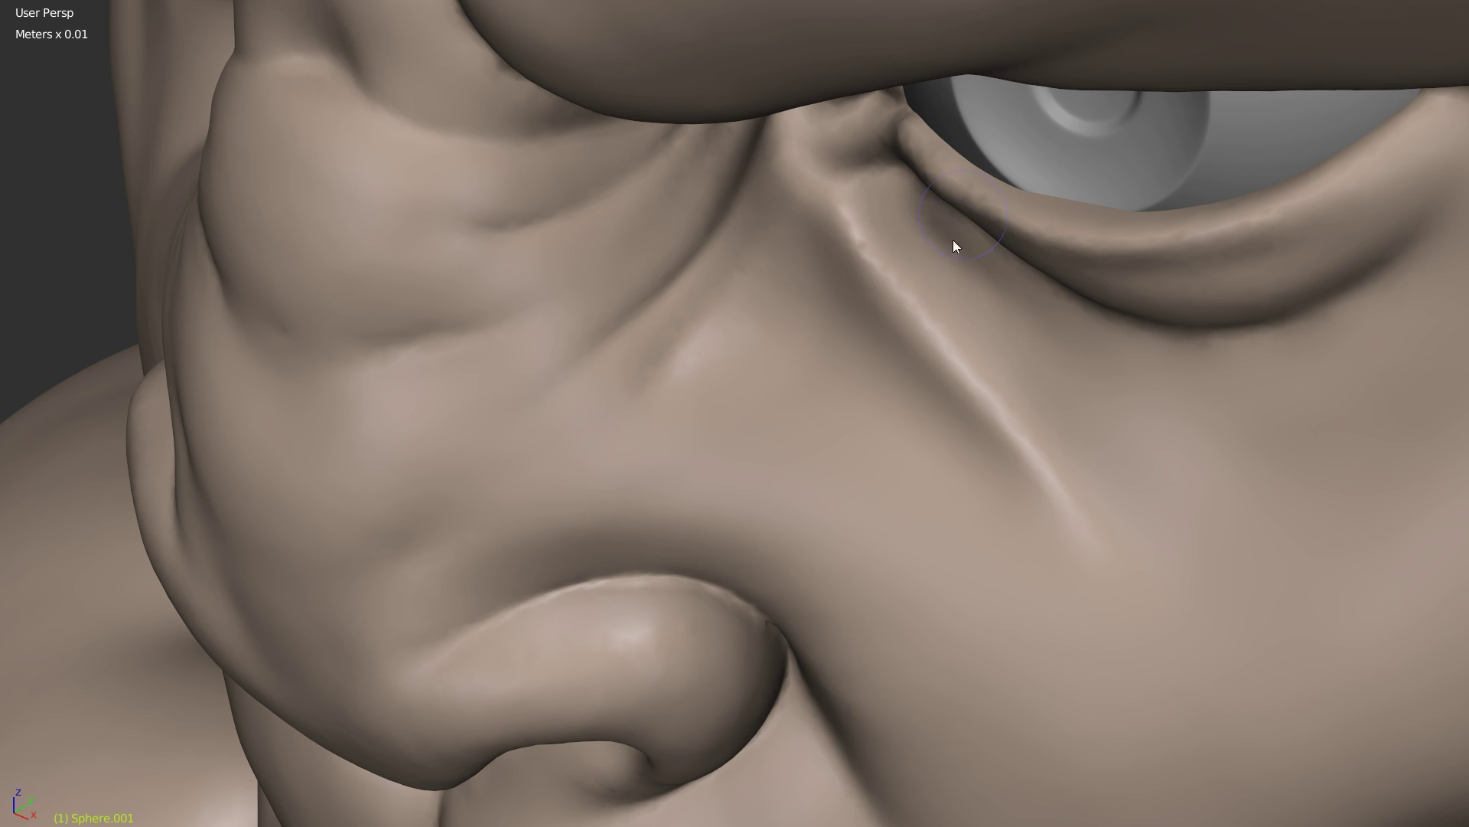
drag(815, 225, 926, 349)
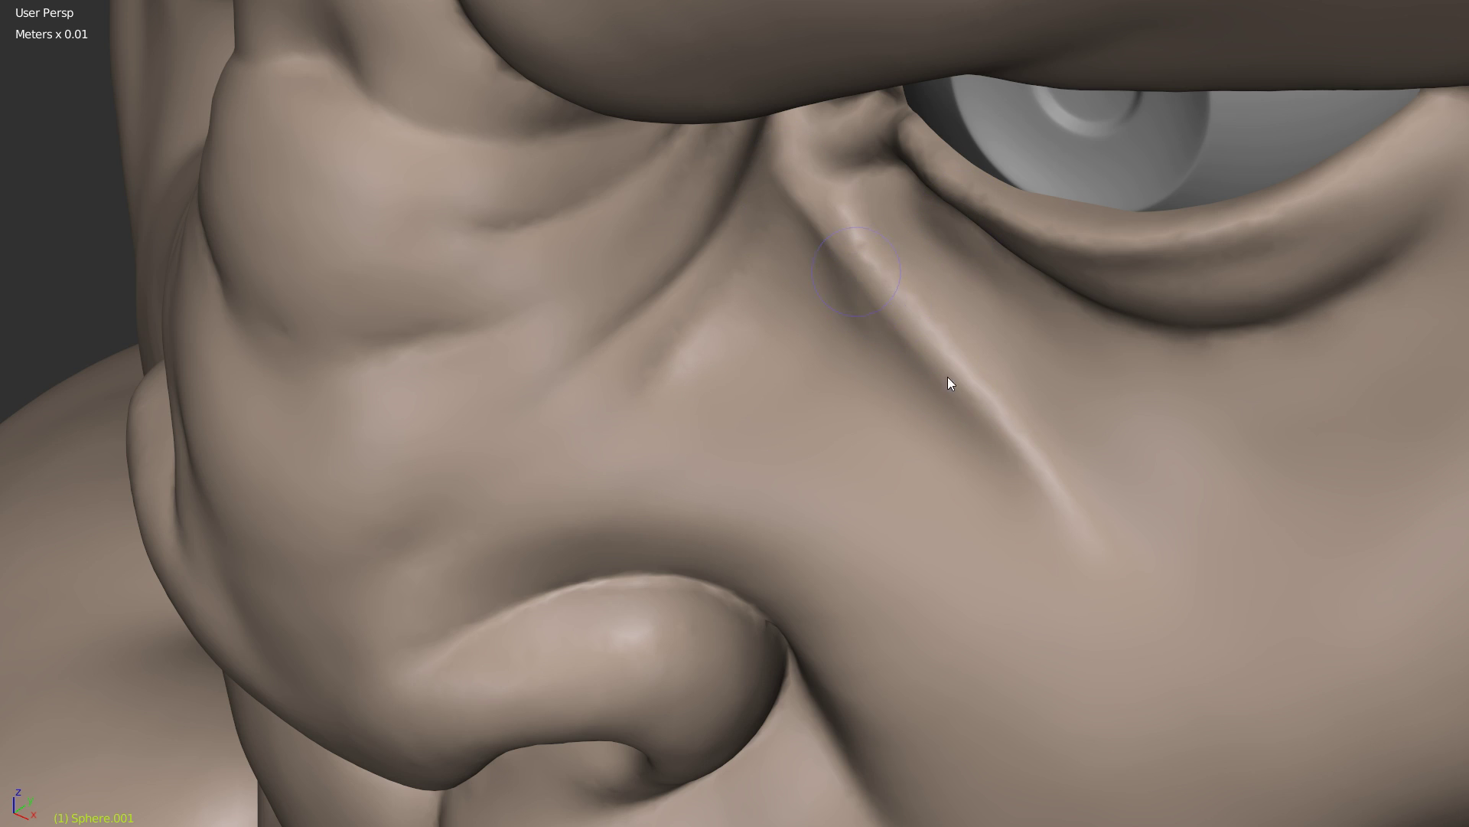
mouse_move(933, 334)
middle_down()
mouse_move(912, 288)
mouse_move(921, 237)
middle_up()
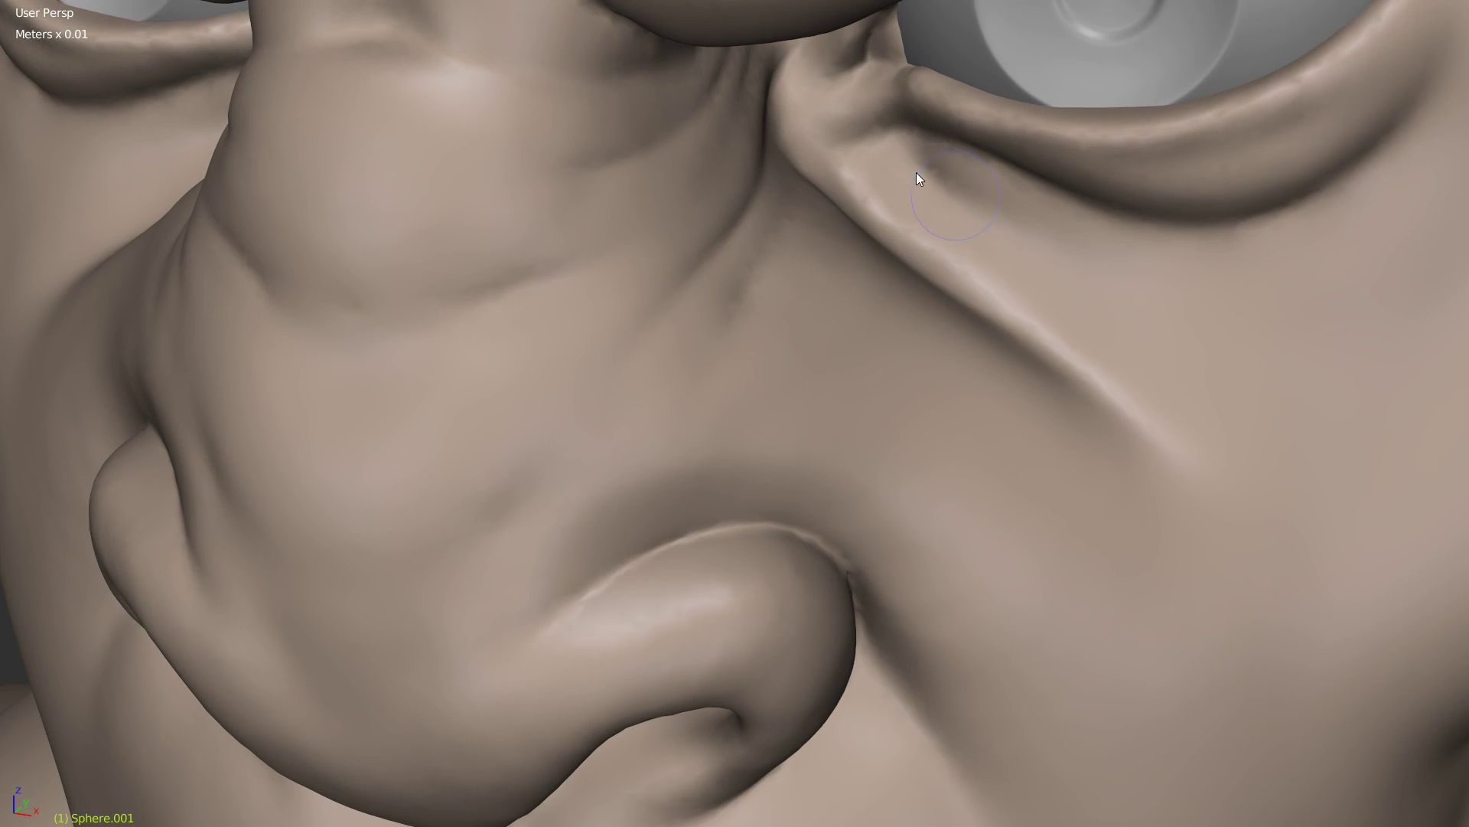
Step: Sculpt and soften a short crease under the inner end of the eye bag, checking the mesh density in wireframe
key(w)
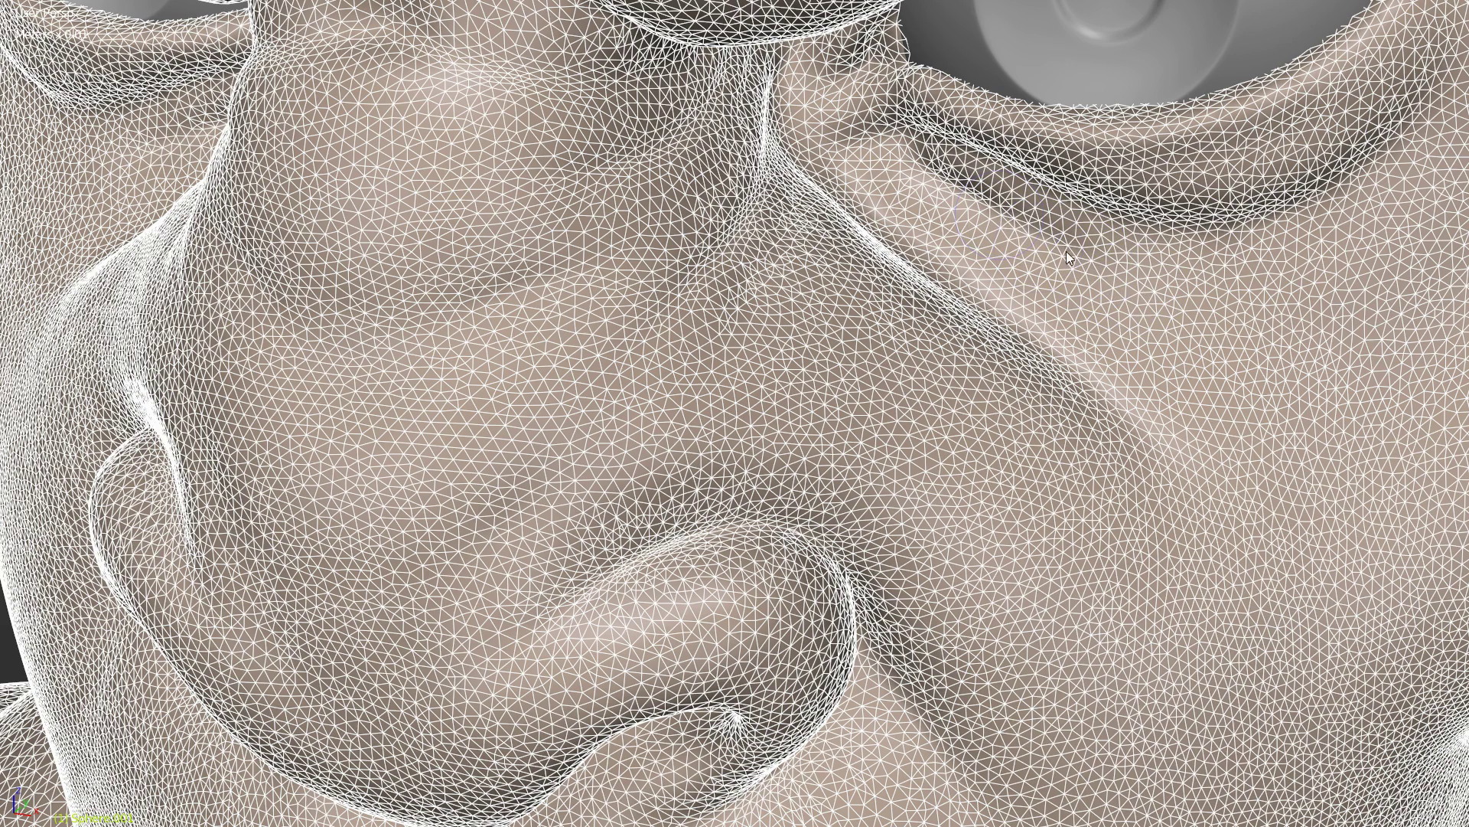
key(z)
scroll(991, 262, down, 5)
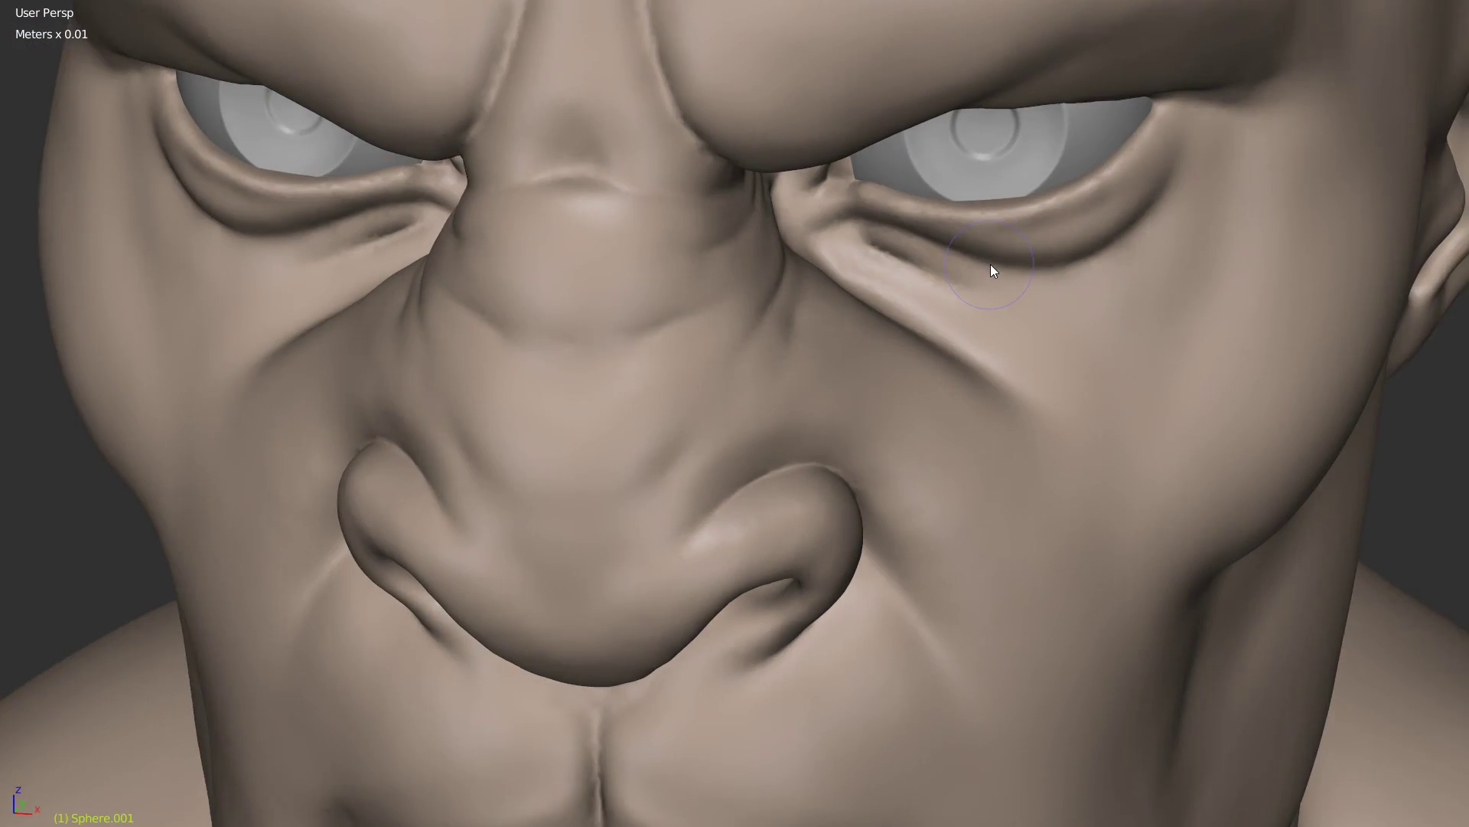
scroll(888, 222, up, 6)
drag(982, 69, 995, 86)
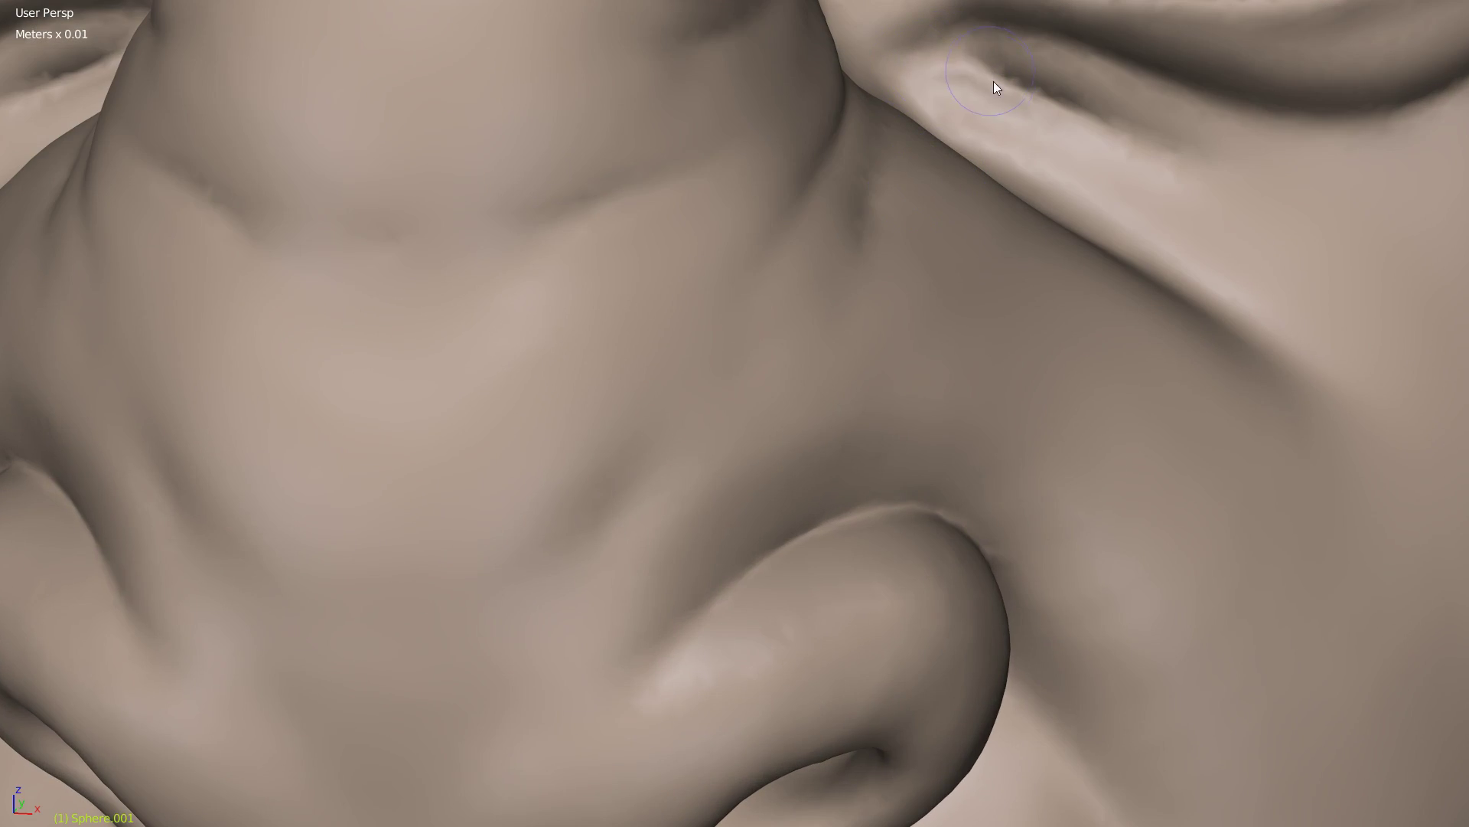
scroll(995, 154, down, 8)
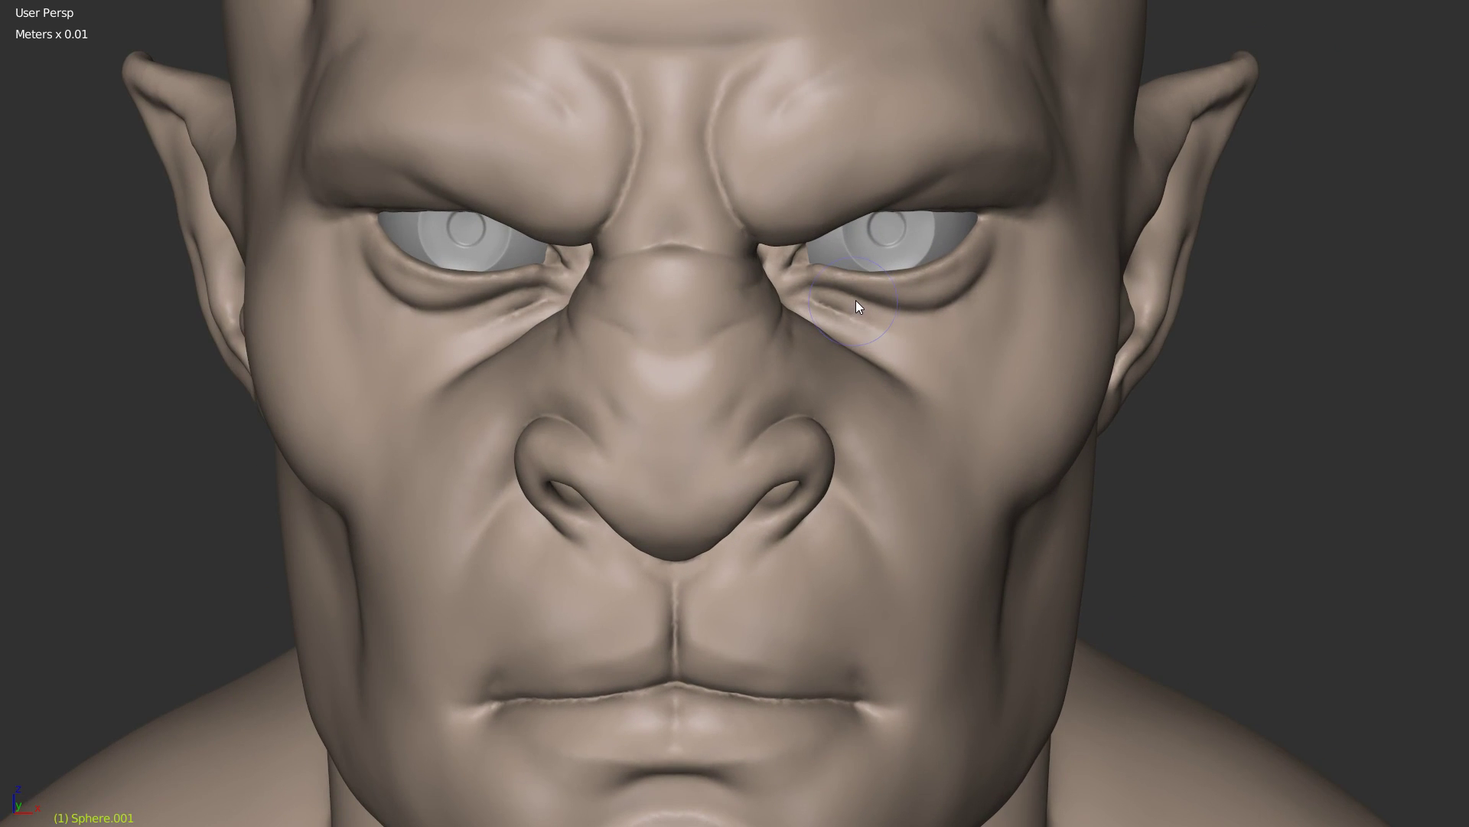
Step: Switch to the Clay brush and build up the skin around the crease below the inner end of the lower eyelid
middle_drag(897, 313, 841, 309)
scroll(841, 309, up, 3)
key(w)
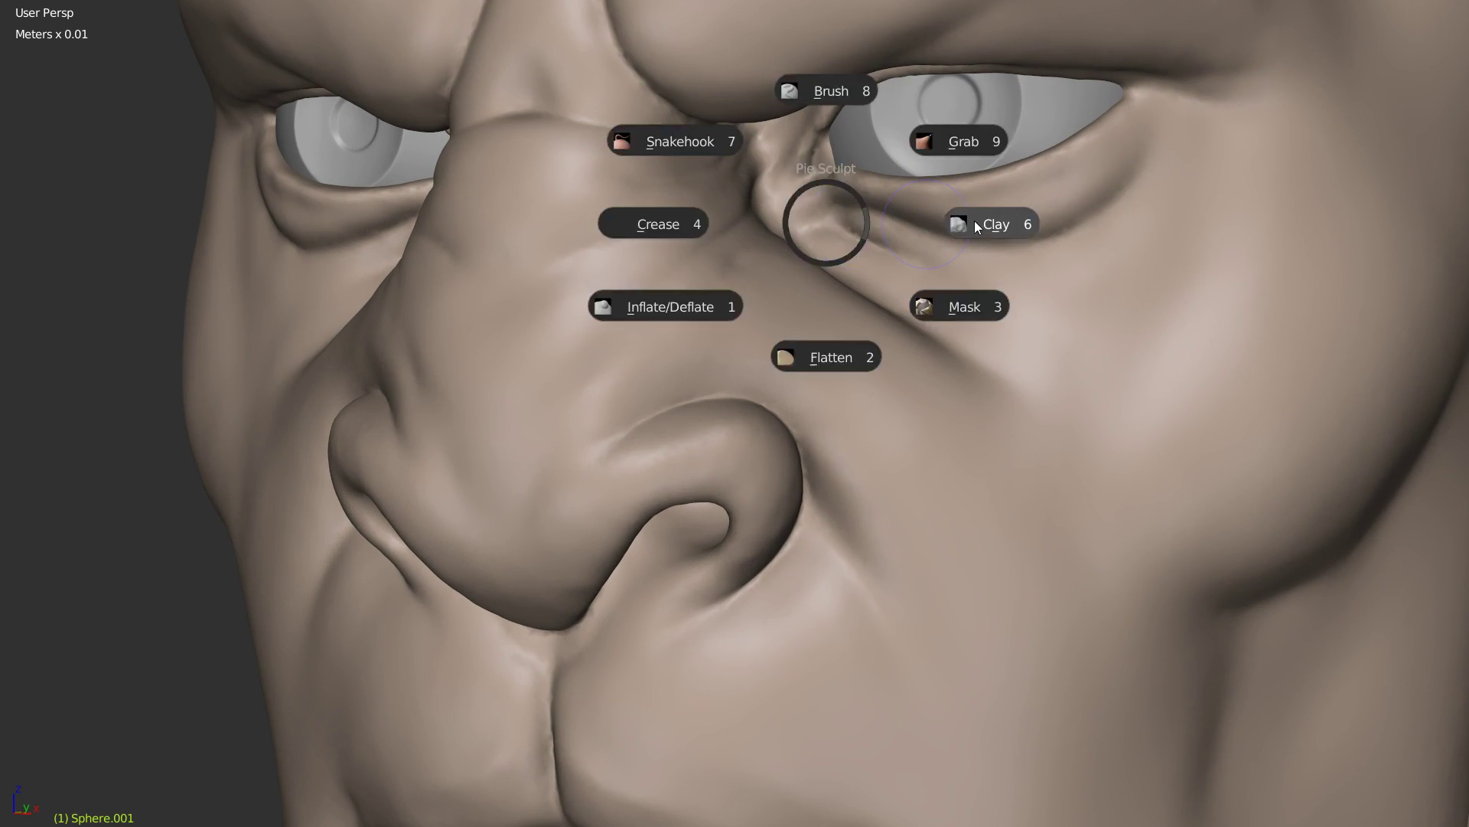
click(975, 220)
scroll(971, 177, up, 2)
scroll(971, 177, up, 4)
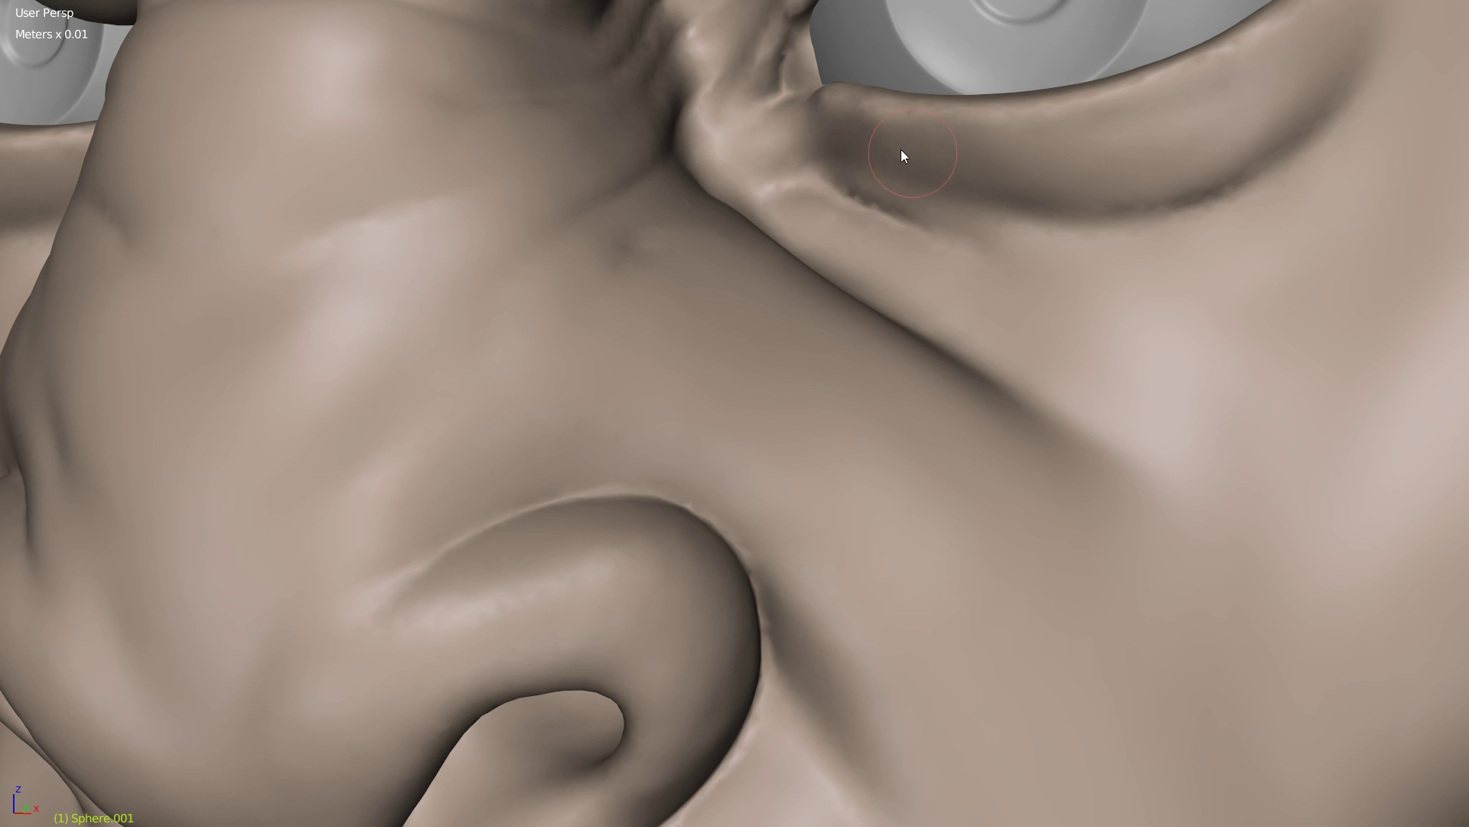
Step: Smooth the skin at the inner eye corner and refine the inner end of the lower eyelid with another brush
mouse_move(758, 140)
middle_down()
mouse_move(869, 137)
mouse_move(797, 229)
mouse_move(819, 217)
mouse_move(813, 144)
middle_up()
right_click(831, 224)
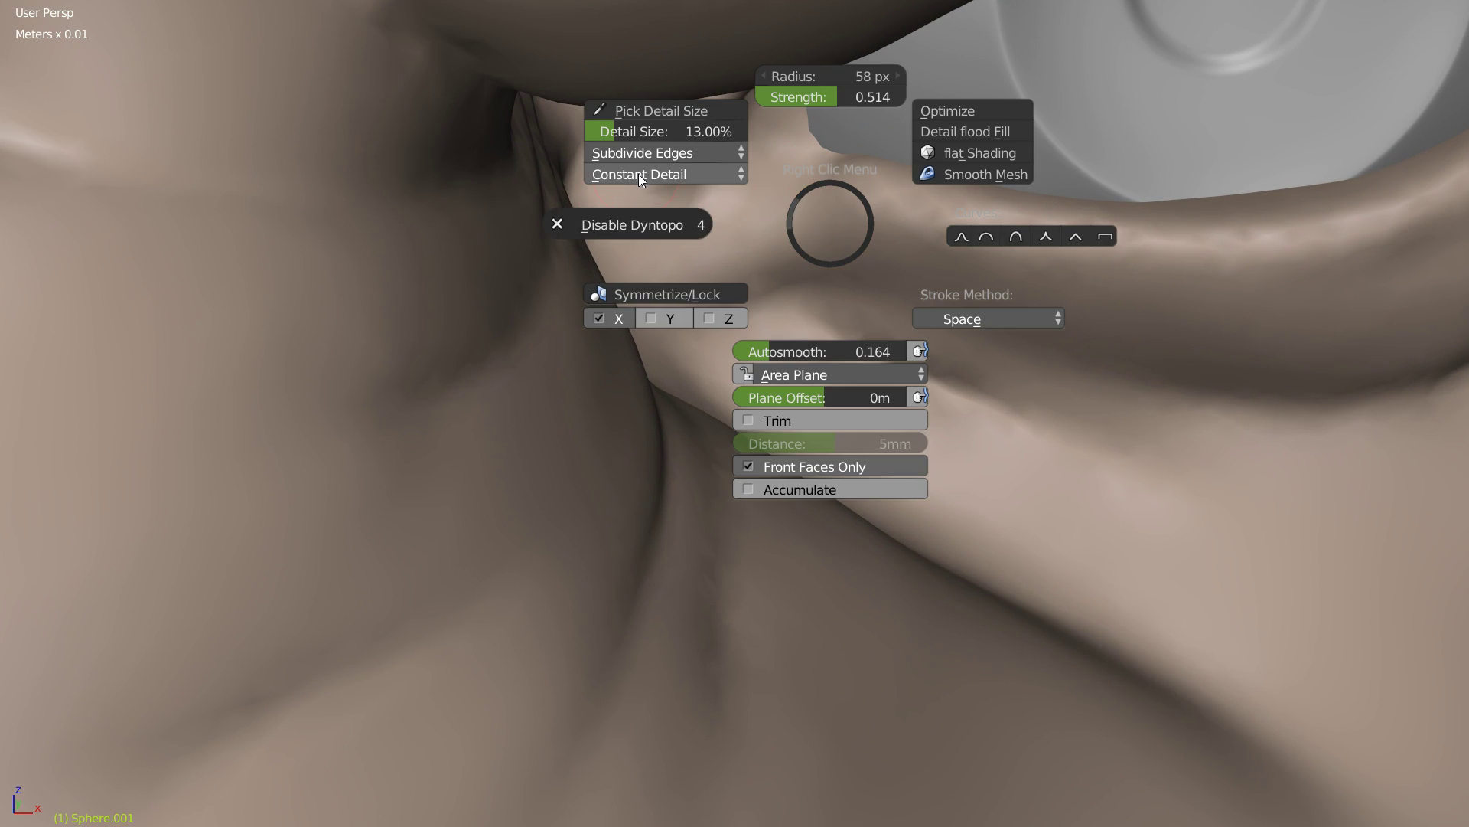
click(811, 241)
shift+drag(721, 172, 811, 158)
key(w)
mouse_move(900, 160)
mouse_down()
mouse_move(757, 196)
mouse_move(875, 175)
mouse_up()
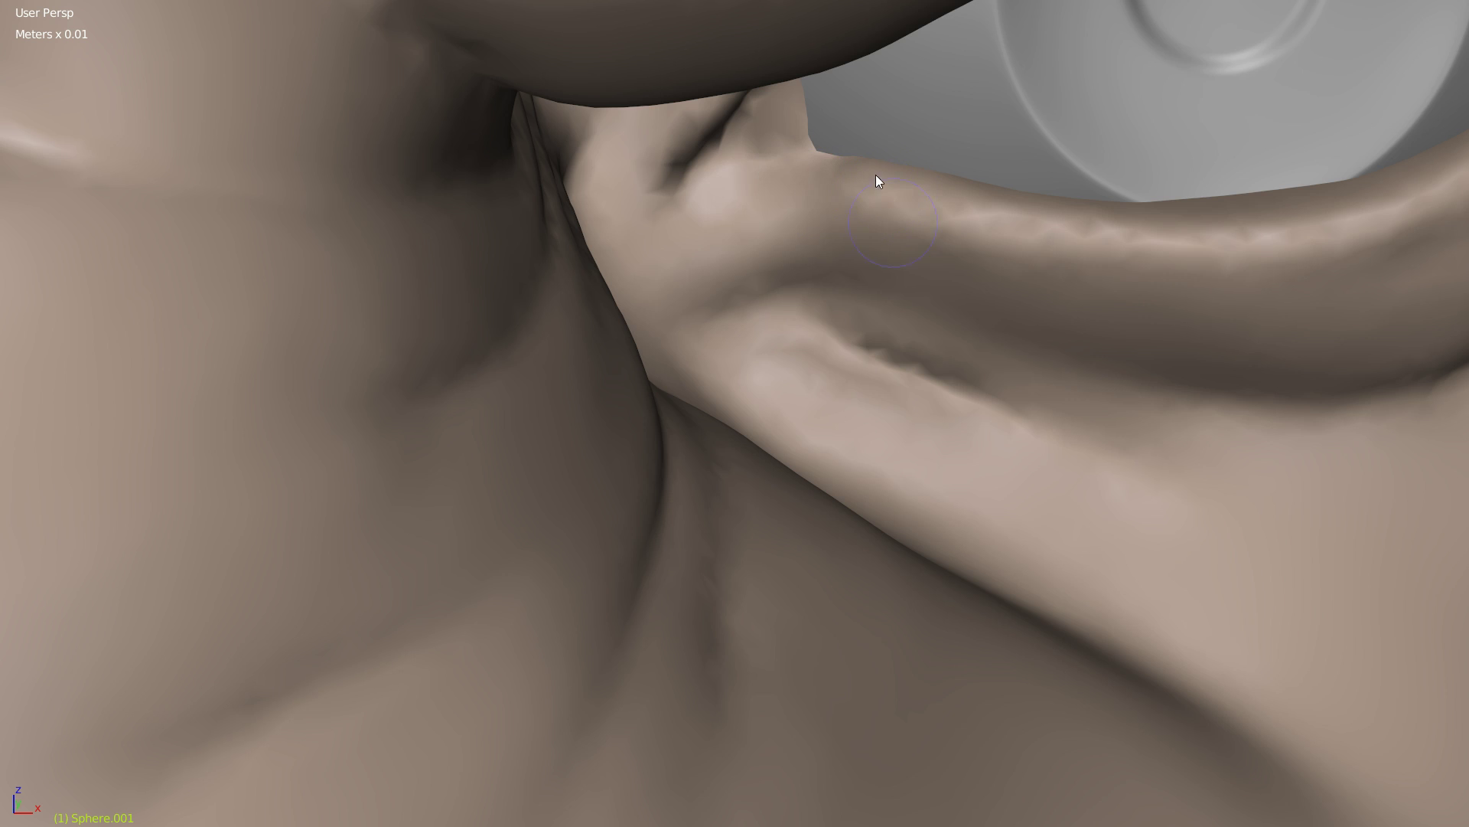
Step: Define the thin crease running from the inner eye corner below the eye bag toward the cheek
scroll(946, 182, down, 3)
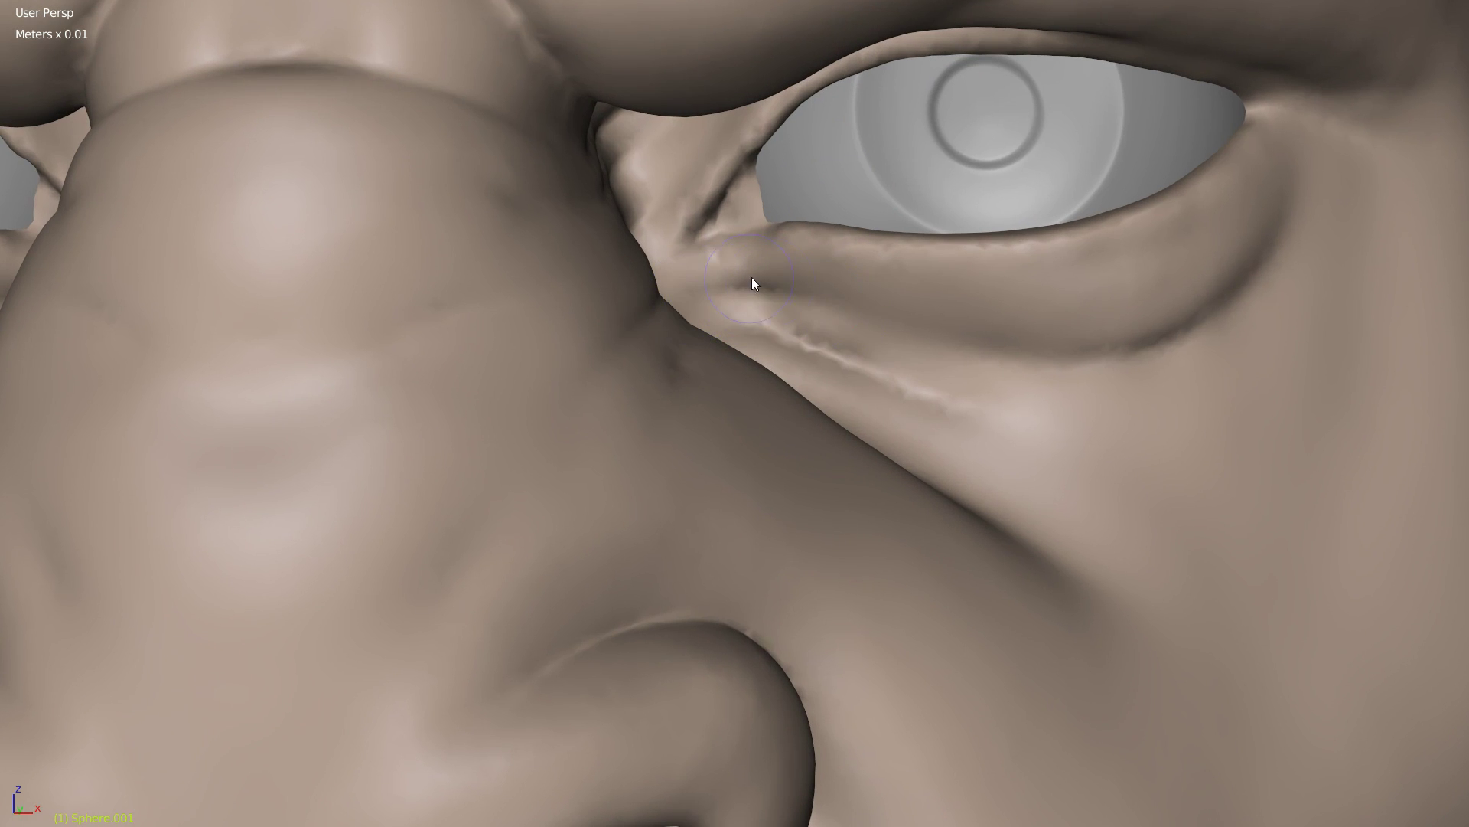
drag(798, 334, 1092, 436)
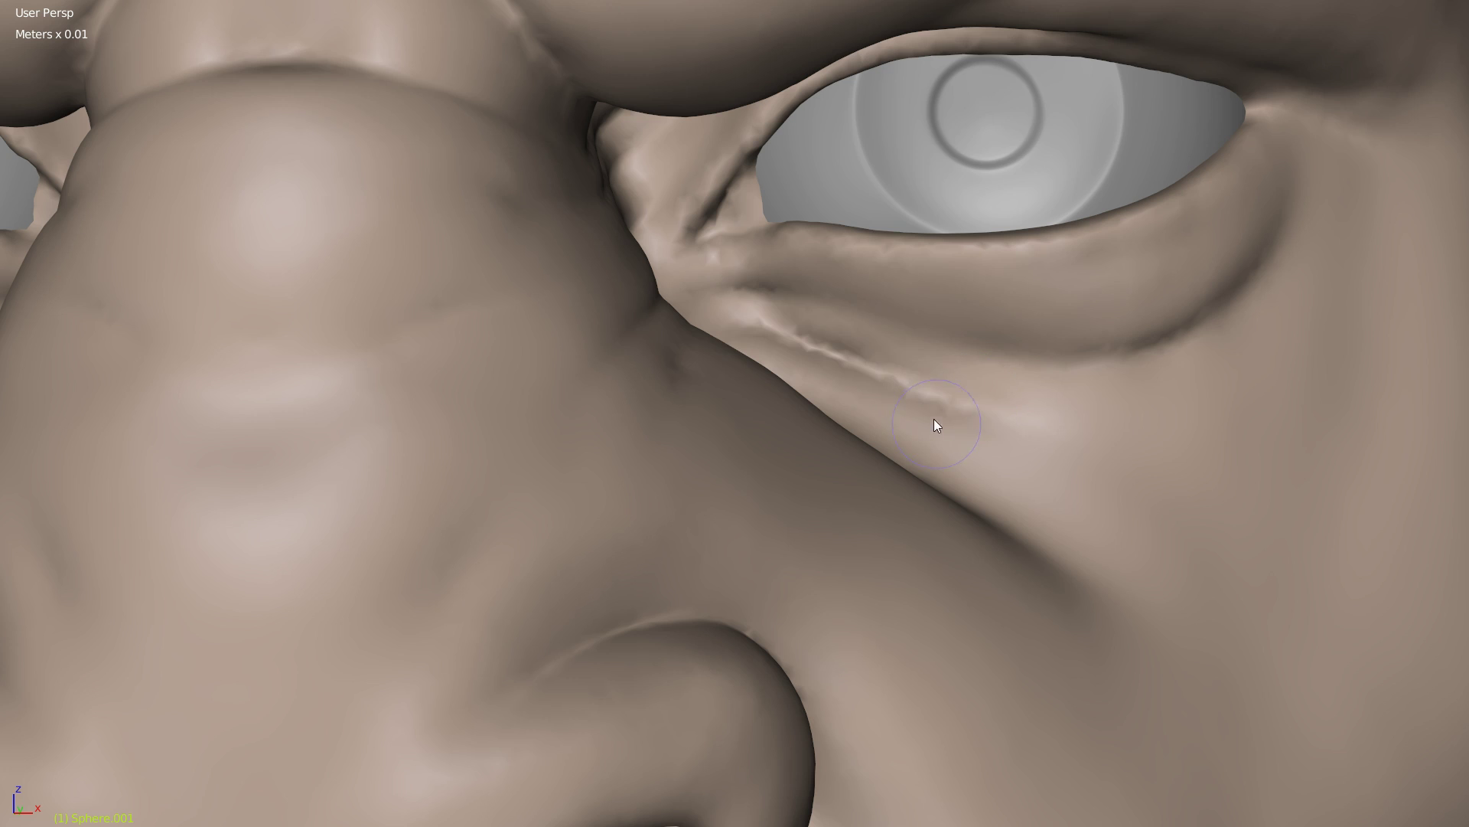
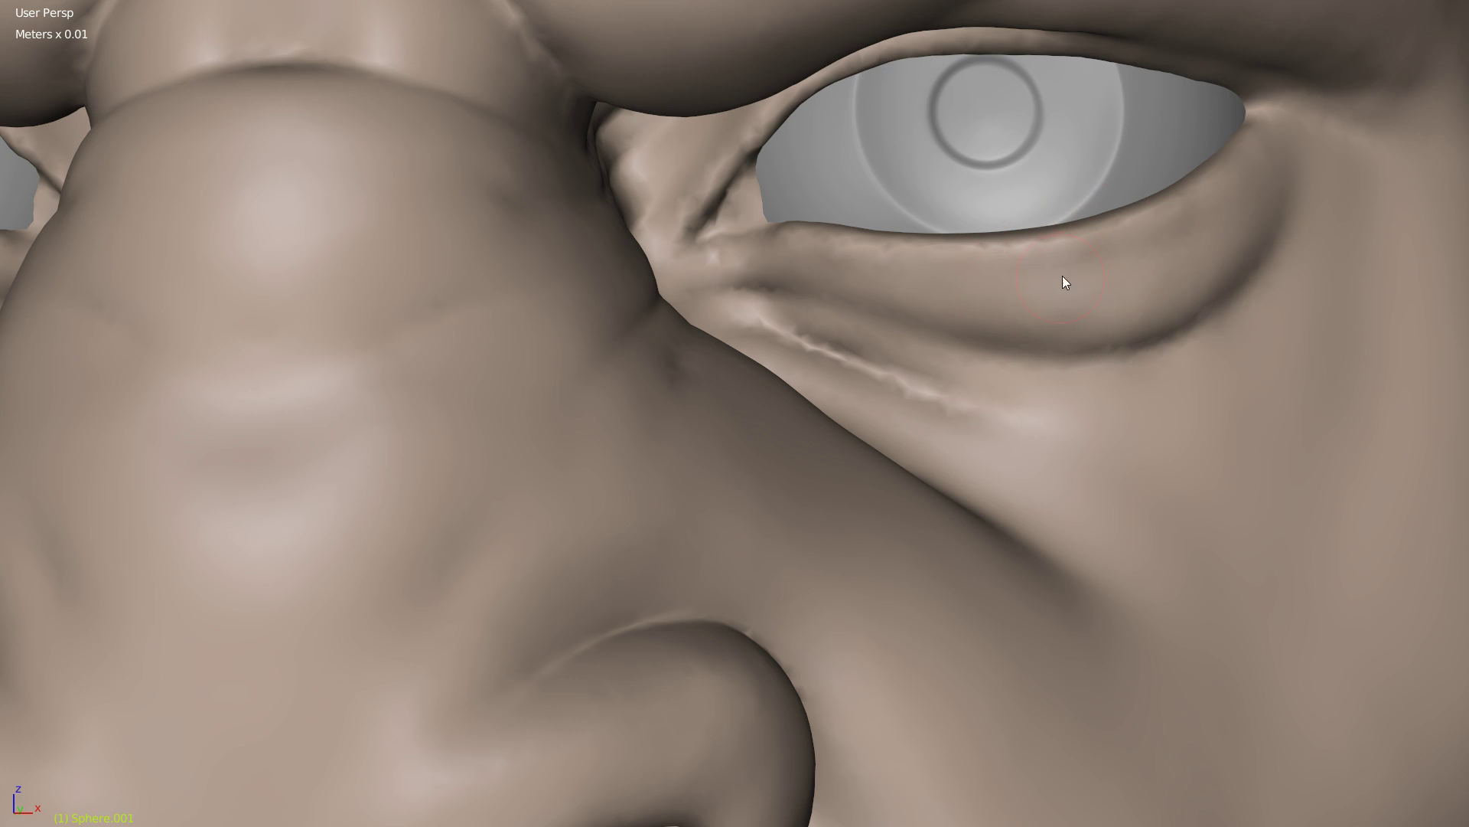
scroll(970, 366, down, 4)
scroll(953, 331, up, 1)
scroll(957, 337, down, 3)
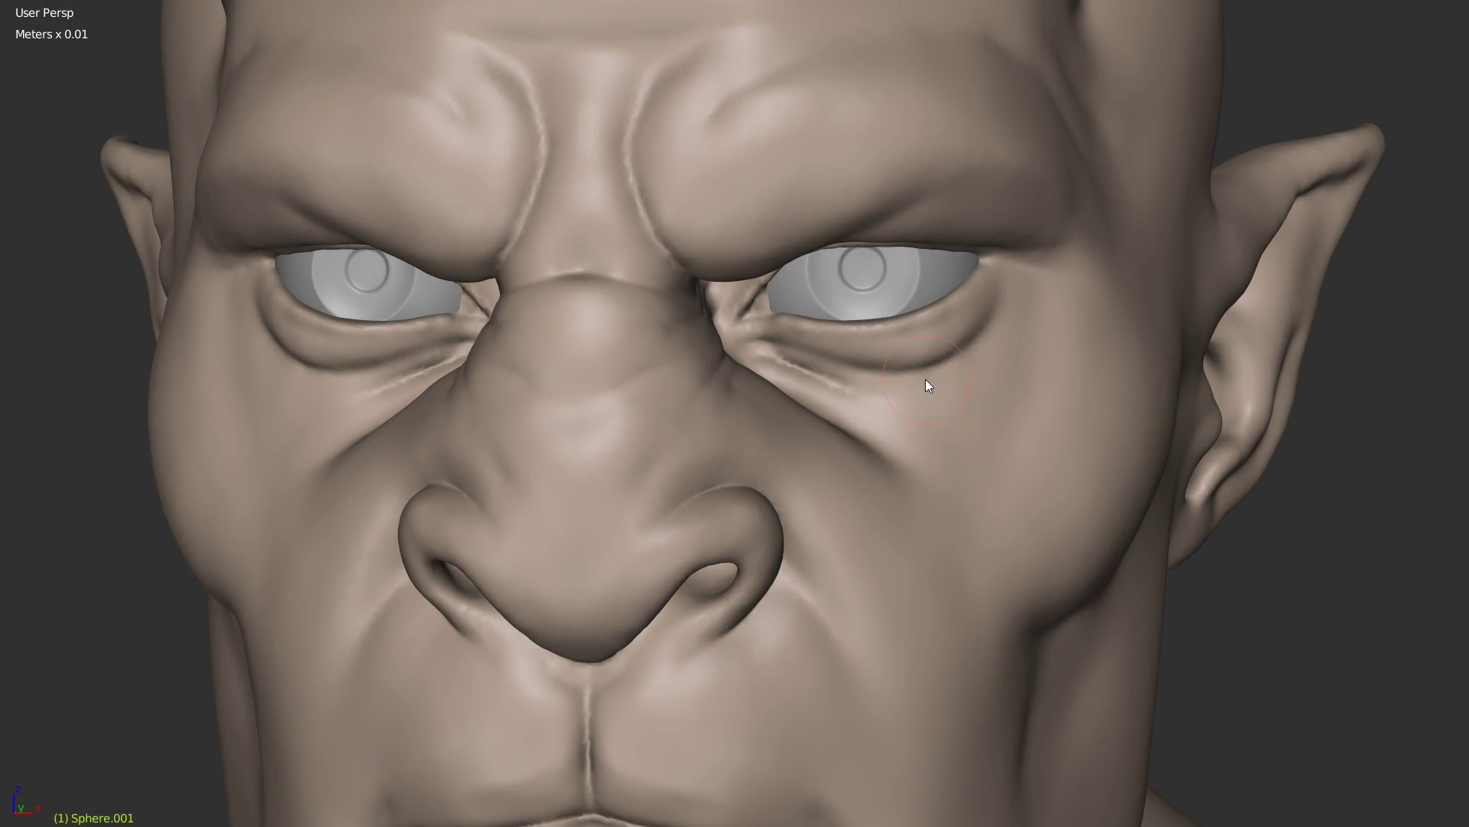
Step: Examine the resculpted face together with the horns, neck and shoulders from a greater distance
shift+middle_drag(863, 387, 931, 337)
scroll(903, 409, down, 3)
mouse_move(900, 413)
middle_down()
mouse_move(935, 393)
mouse_move(914, 403)
mouse_move(839, 311)
mouse_move(855, 221)
middle_up()
middle_drag(957, 403, 883, 389)
scroll(941, 389, down, 1)
middle_drag(794, 424, 903, 355)
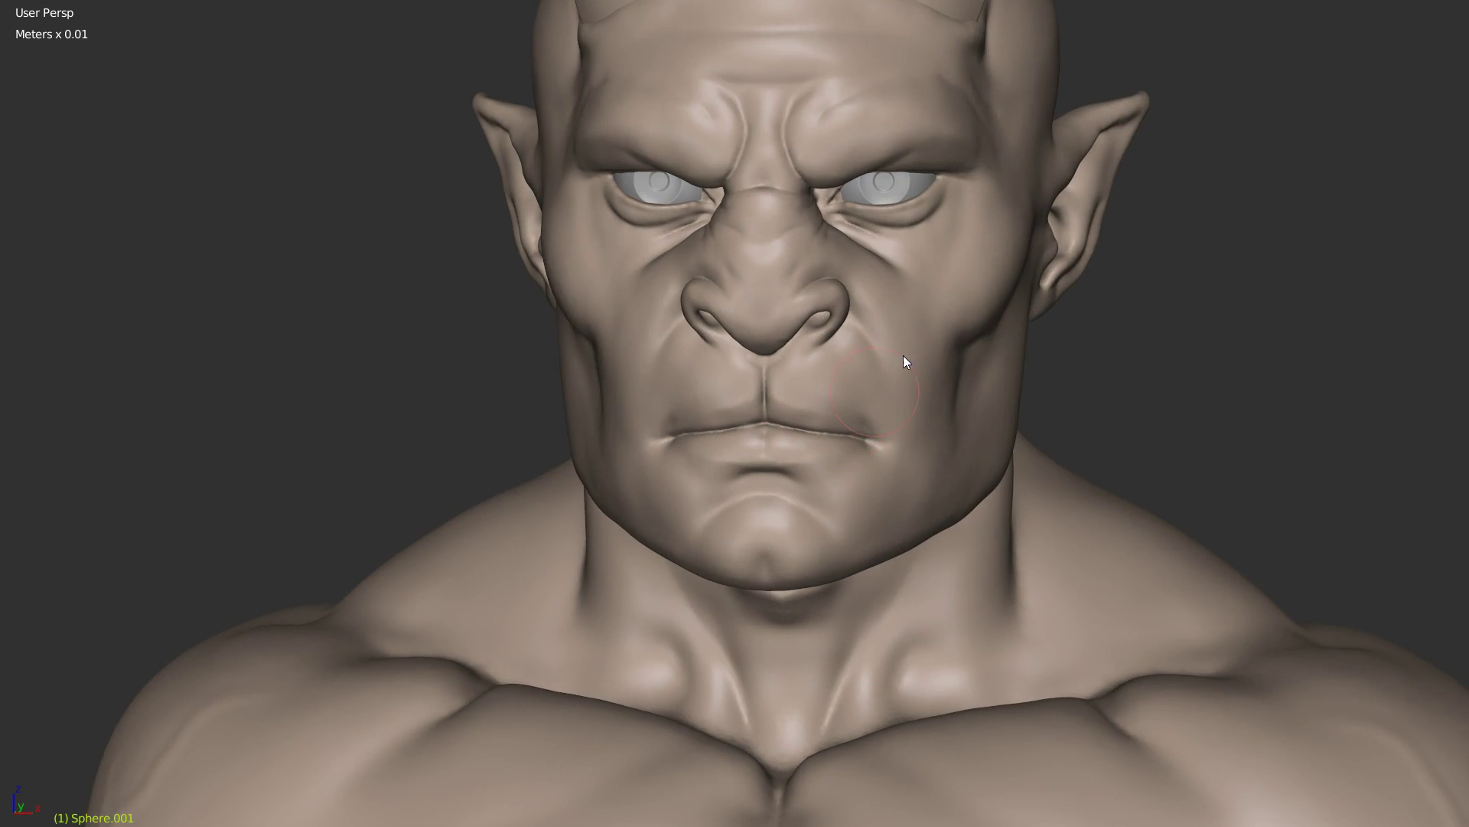
scroll(888, 424, down, 2)
mouse_move(888, 424)
middle_down()
mouse_move(854, 421)
mouse_move(915, 374)
mouse_move(896, 416)
middle_up()
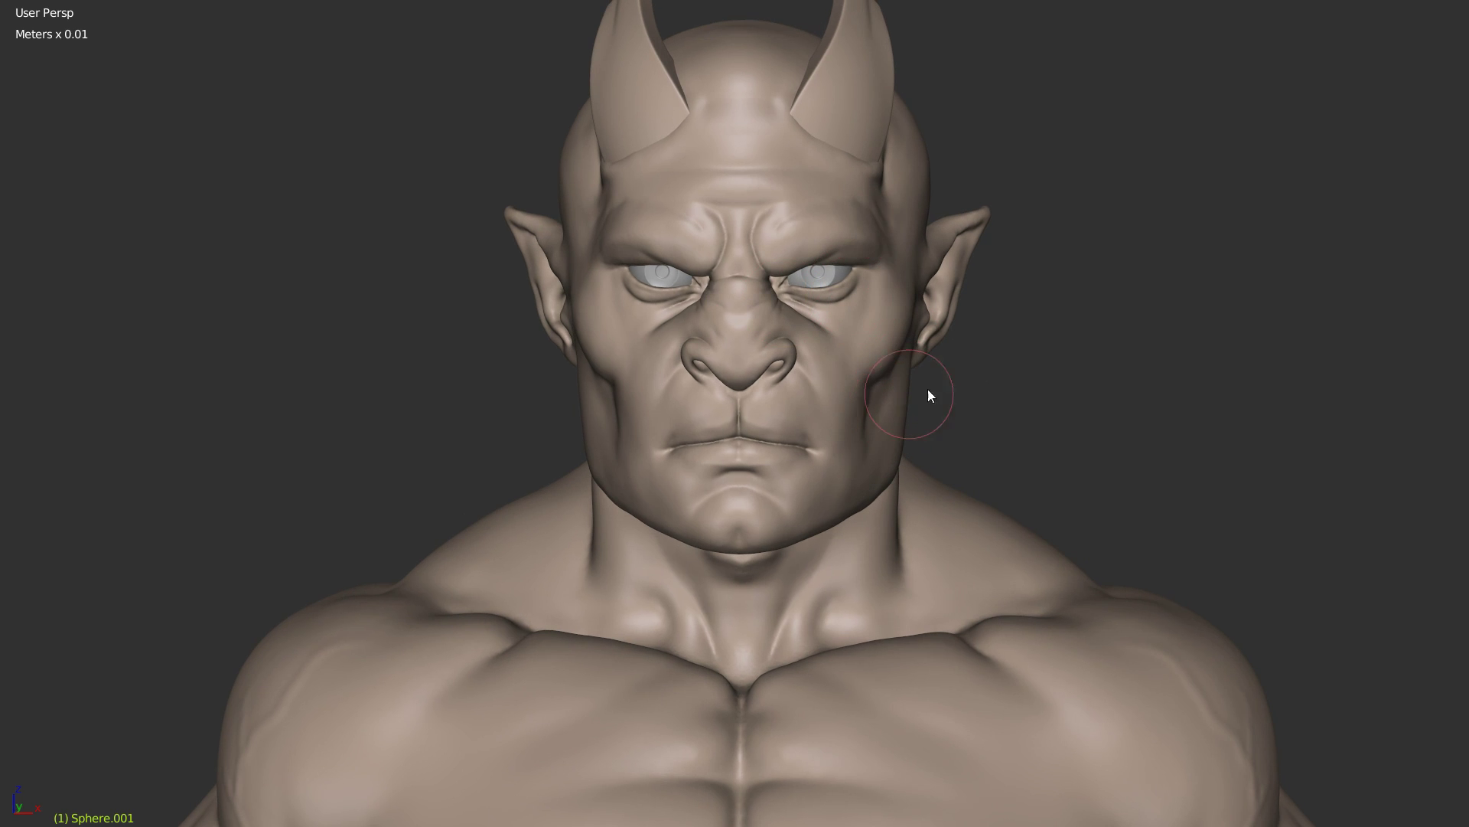
Step: Save the scene over the existing file orc_005.blend
key(ctrl+s)
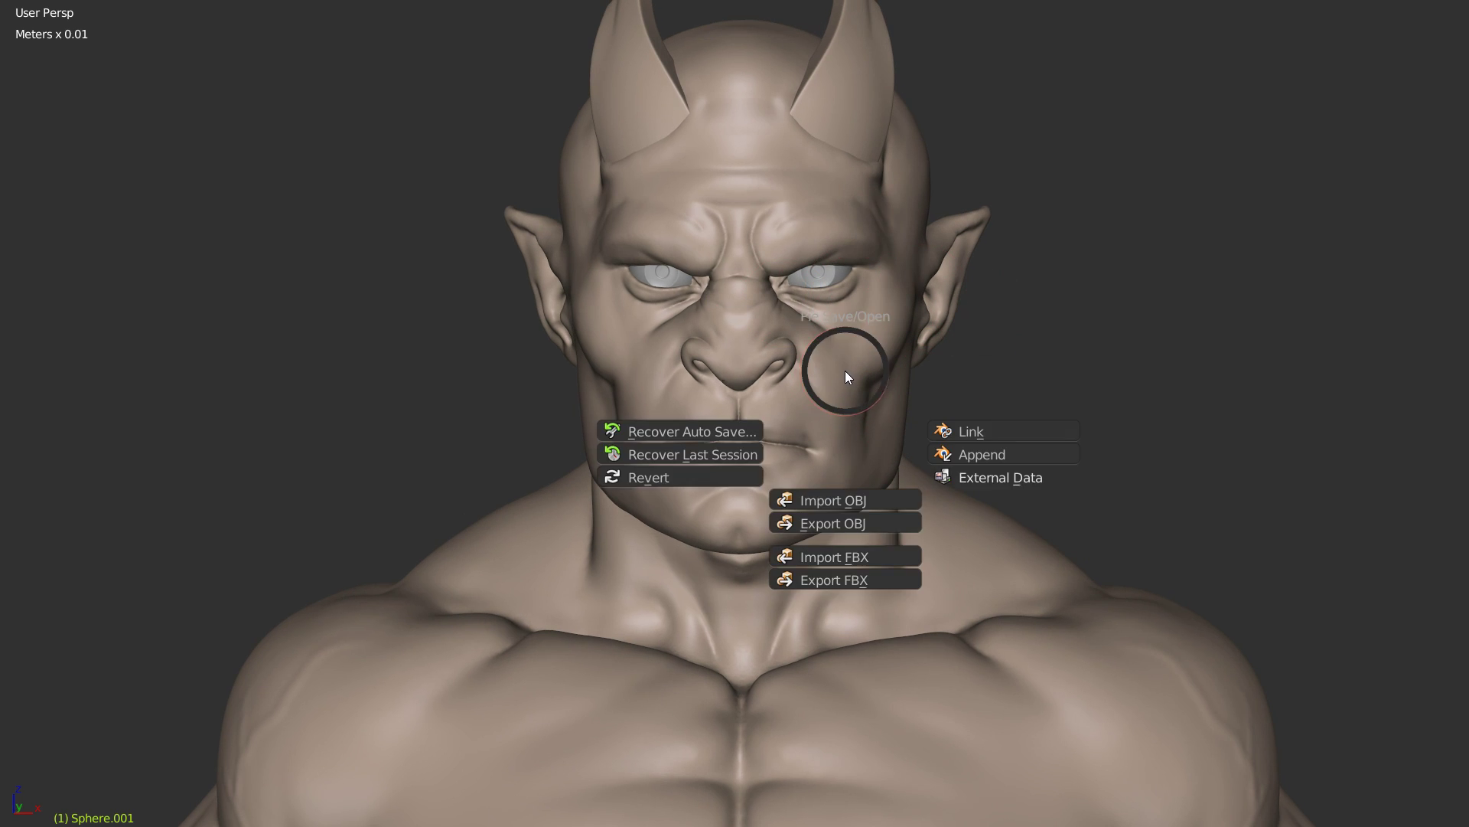
click(845, 239)
click(840, 239)
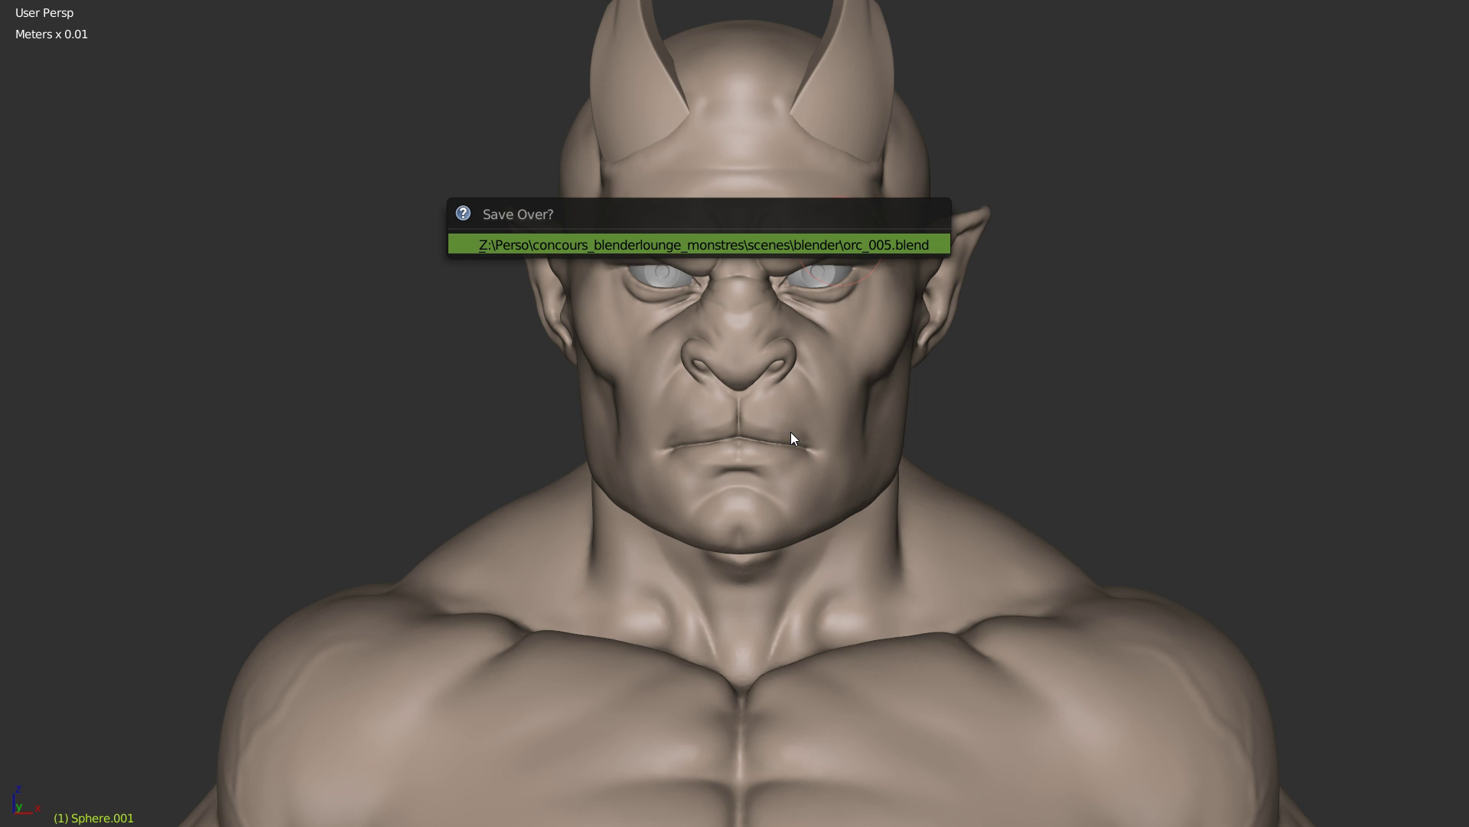
key(Return)
Step: Switch the model from Sculpt mode to Object mode and clear the selection
mouse_move(791, 431)
middle_down()
mouse_move(855, 411)
mouse_move(841, 410)
middle_up()
scroll(824, 399, down, 4)
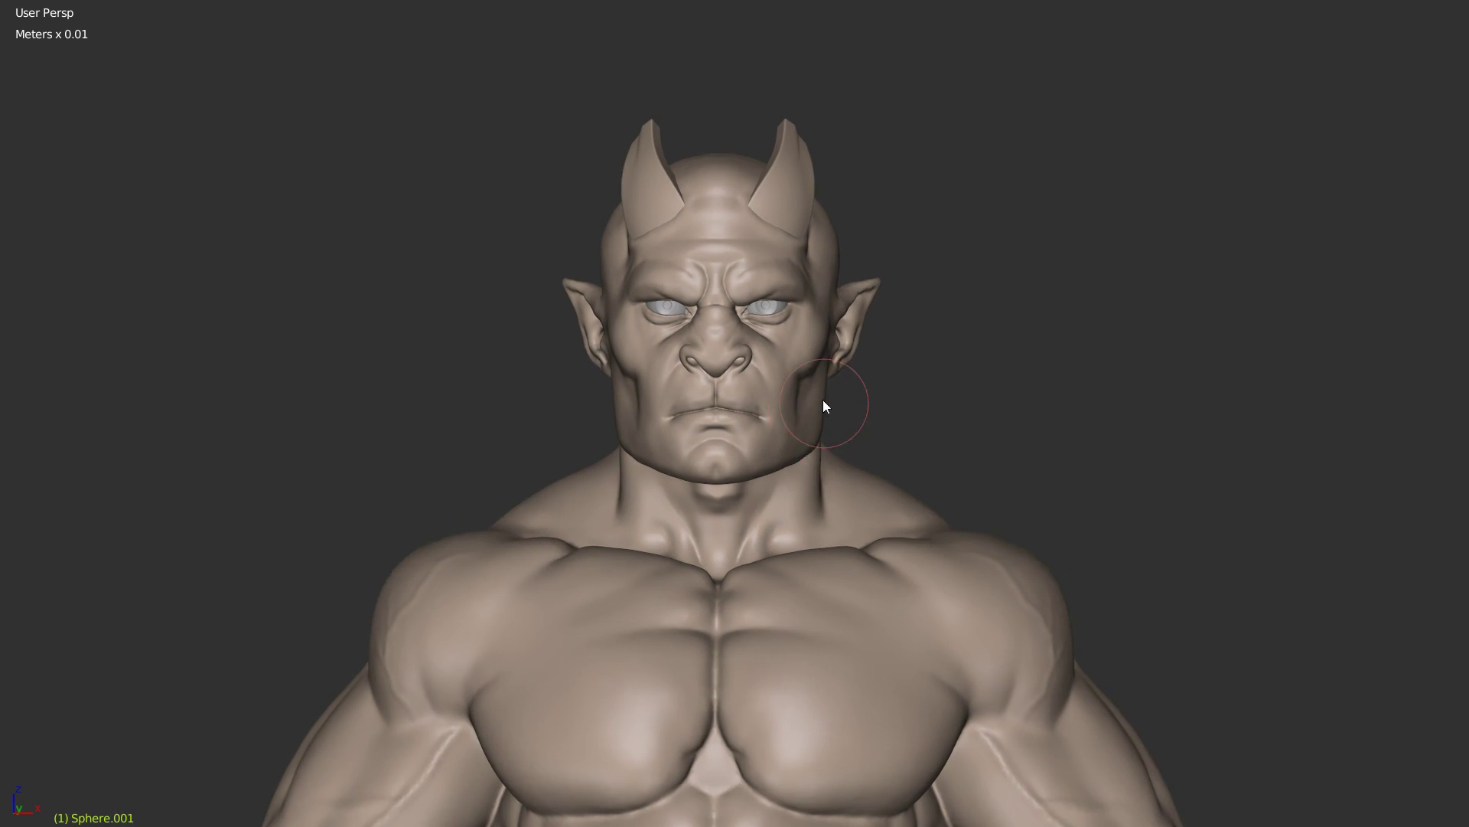
key(Tab)
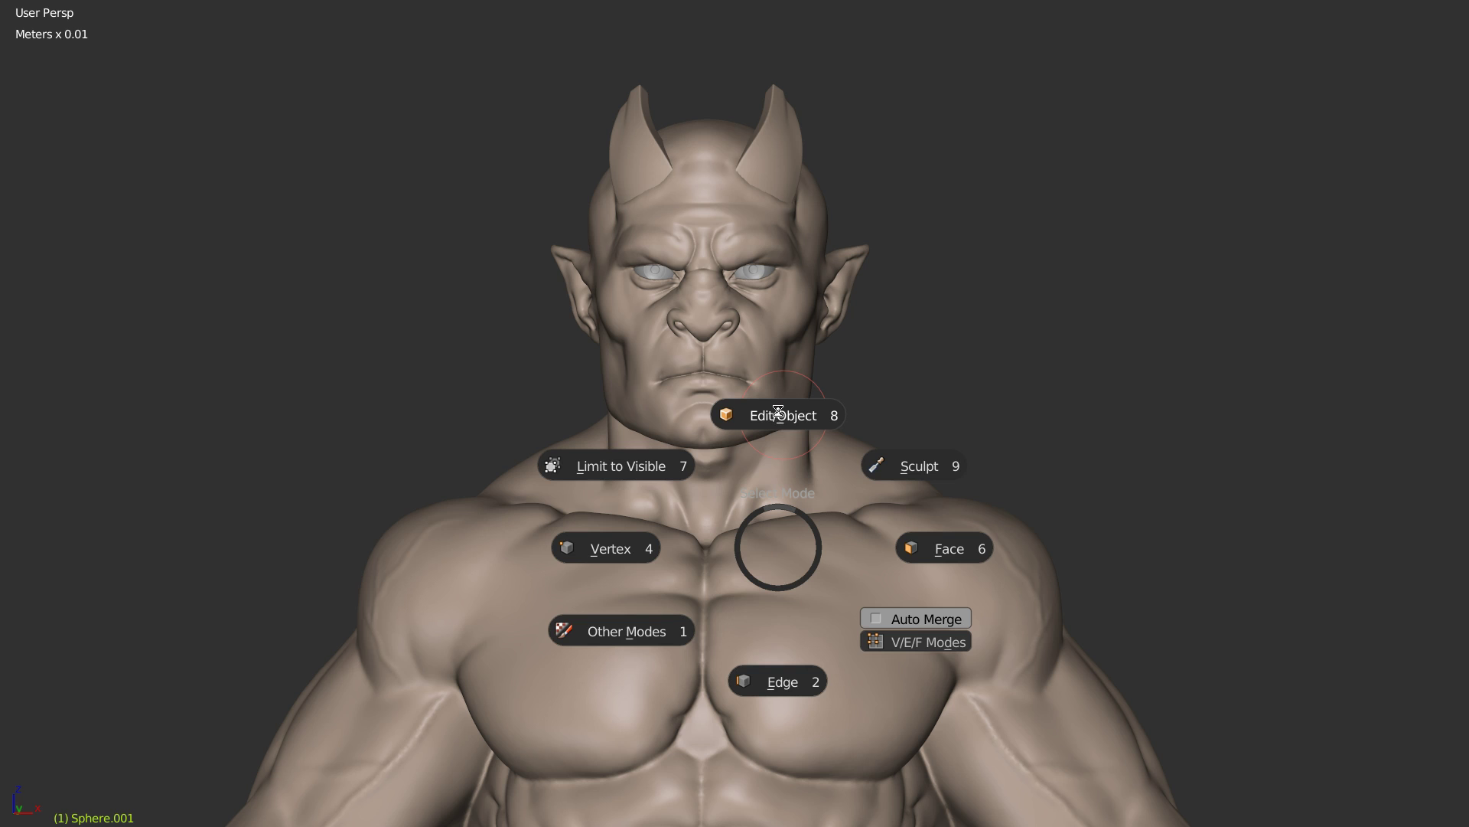
click(777, 415)
scroll(811, 433, down, 2)
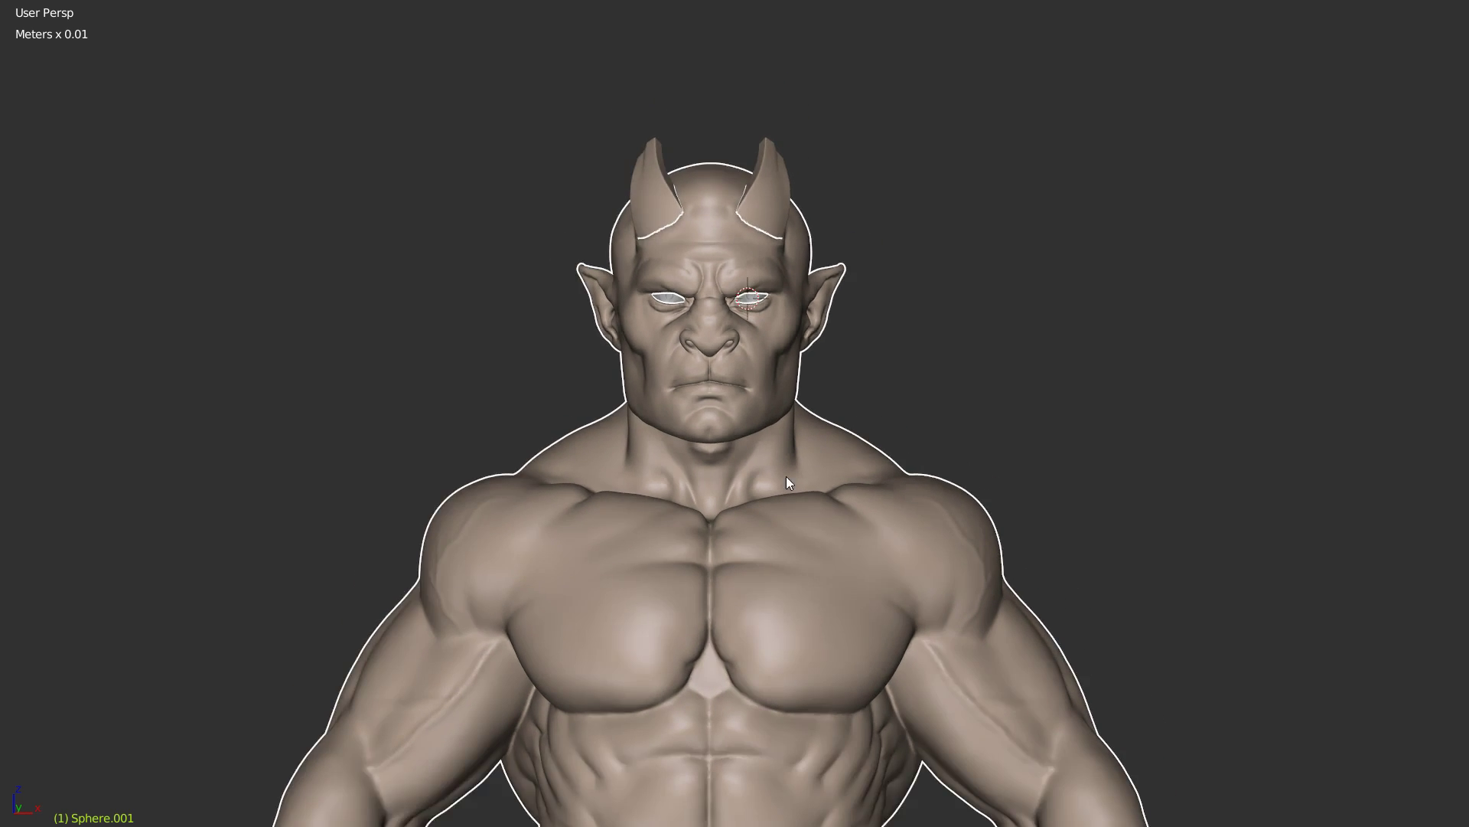
scroll(815, 440, down, 2)
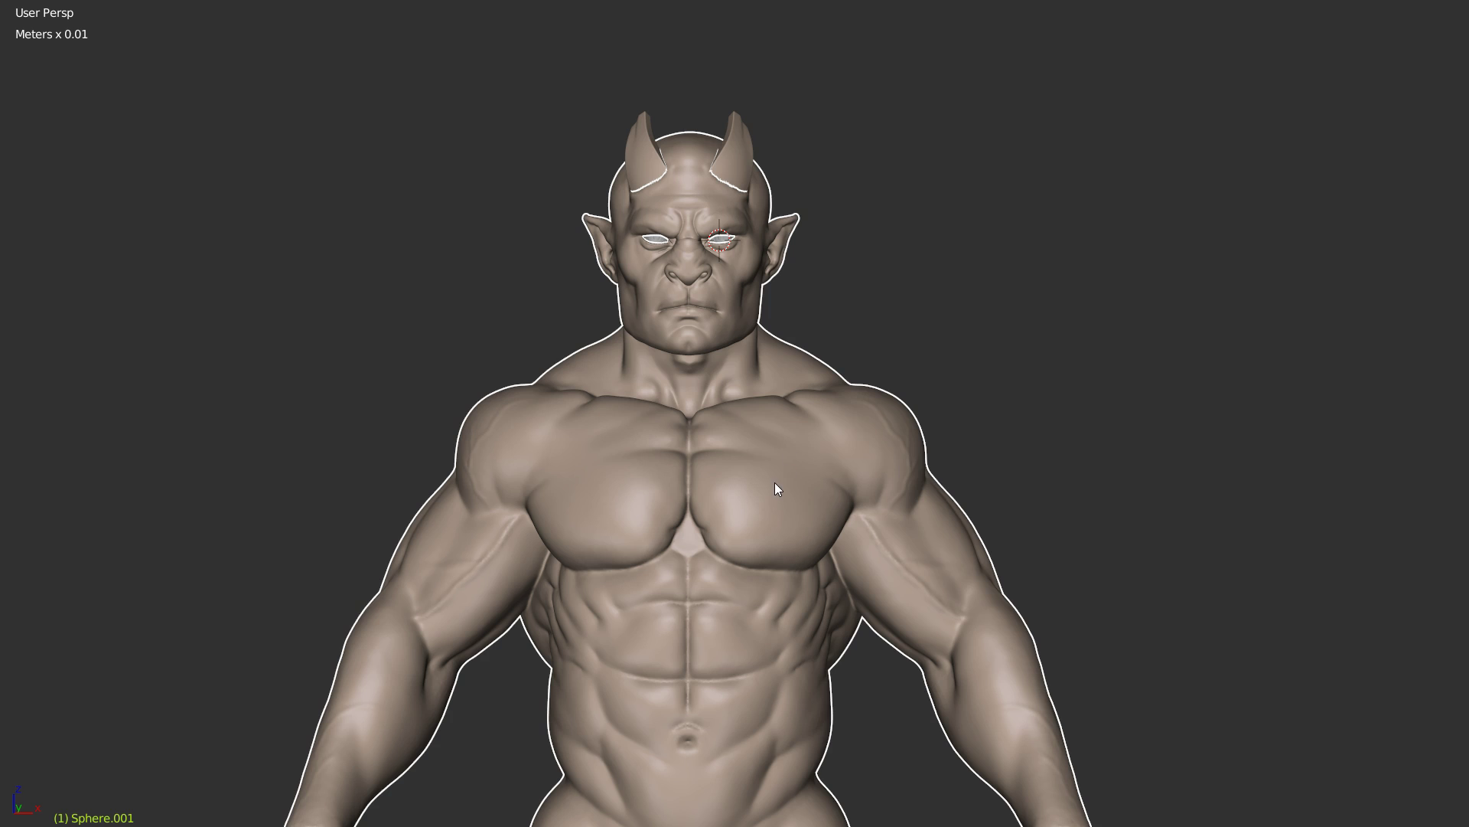
middle_drag(774, 345, 829, 517)
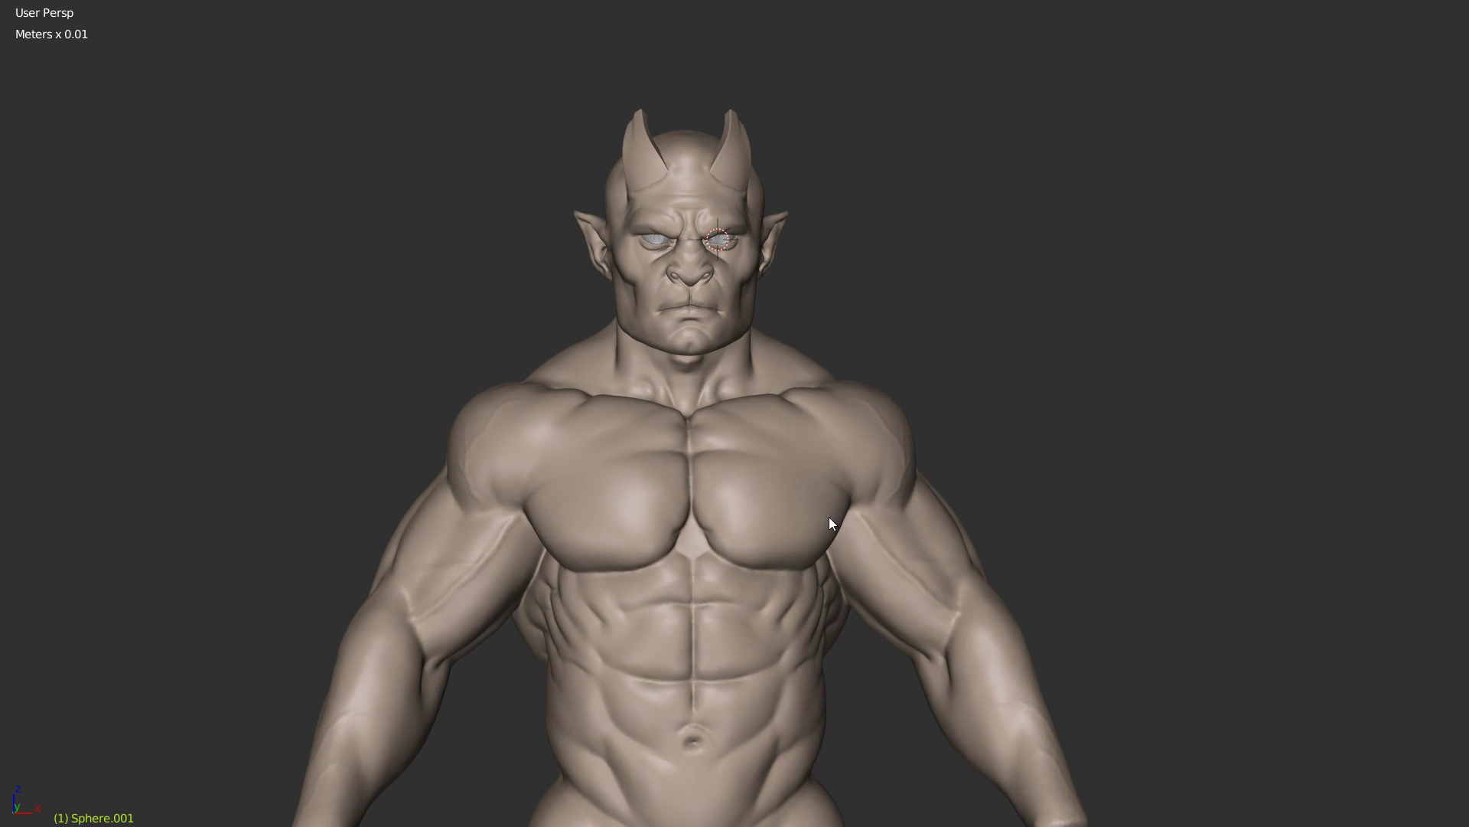
Step: Review the orc's full torso and its head from the front and in profile
scroll(791, 553, down, 3)
scroll(856, 392, up, 4)
shift+middle_drag(855, 392, 779, 643)
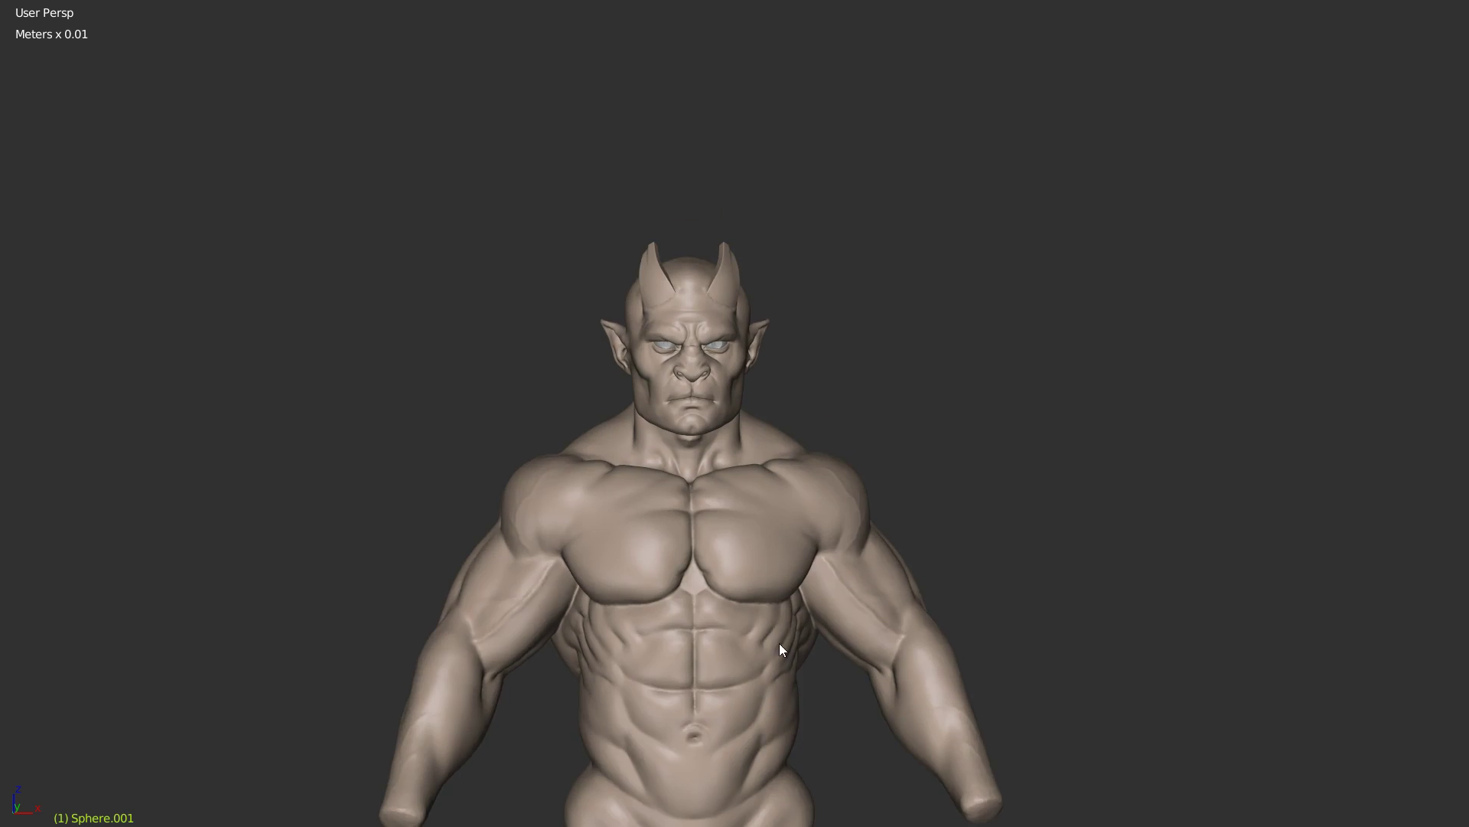
scroll(793, 369, up, 4)
shift+middle_drag(768, 424, 804, 515)
scroll(842, 459, up, 2)
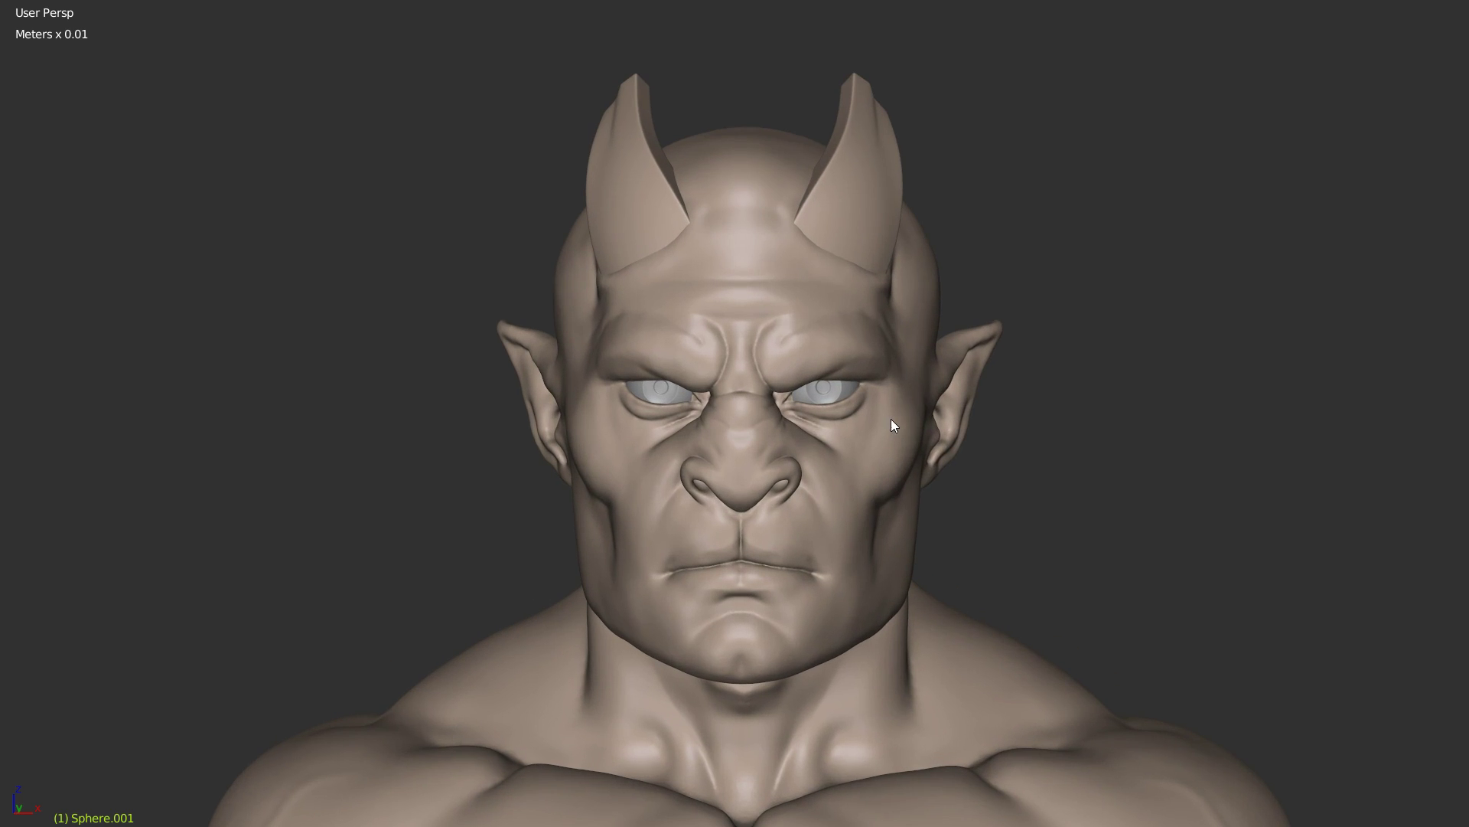
middle_drag(985, 454, 886, 466)
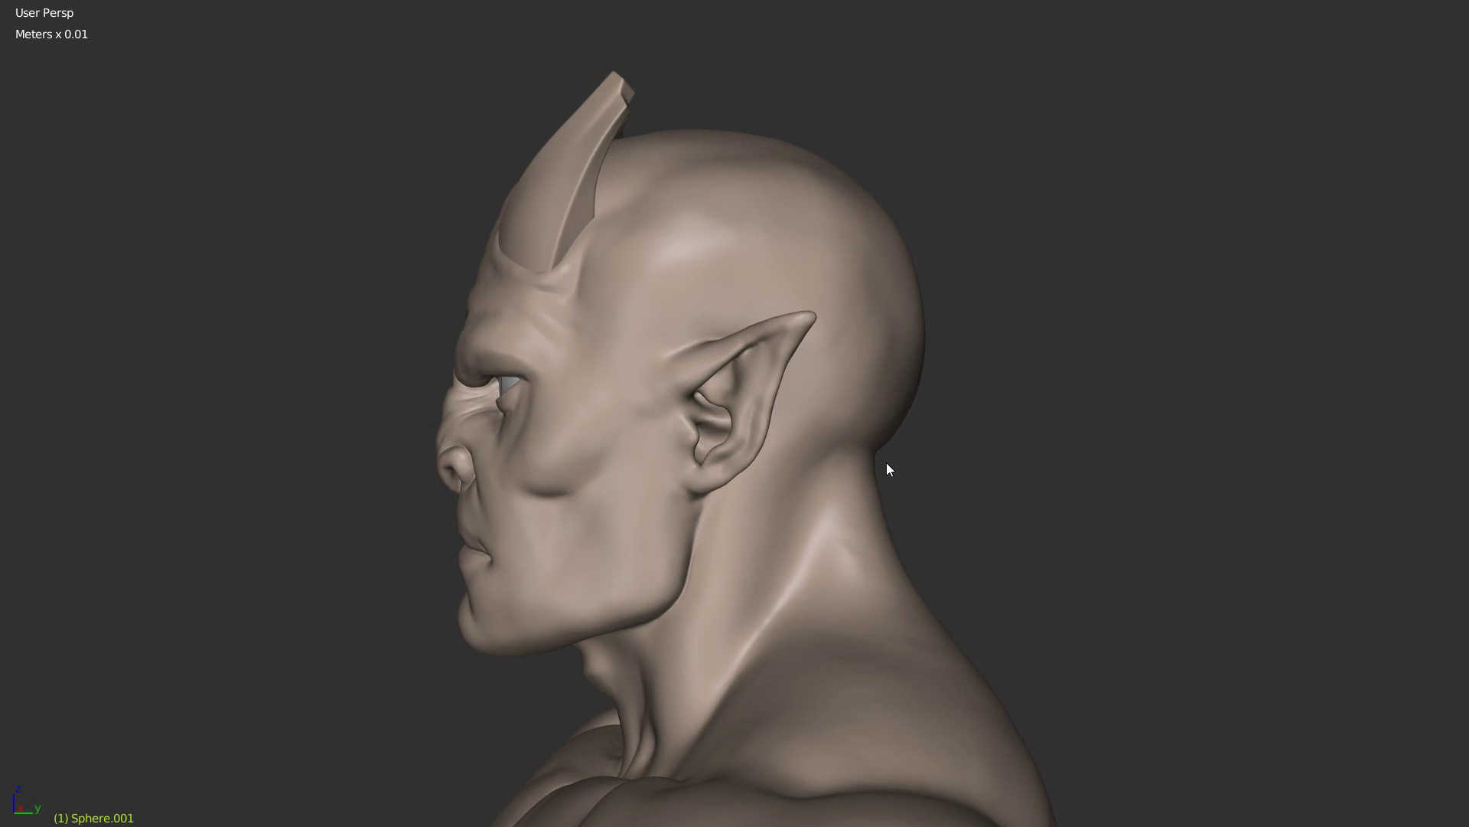
middle_drag(748, 502, 922, 501)
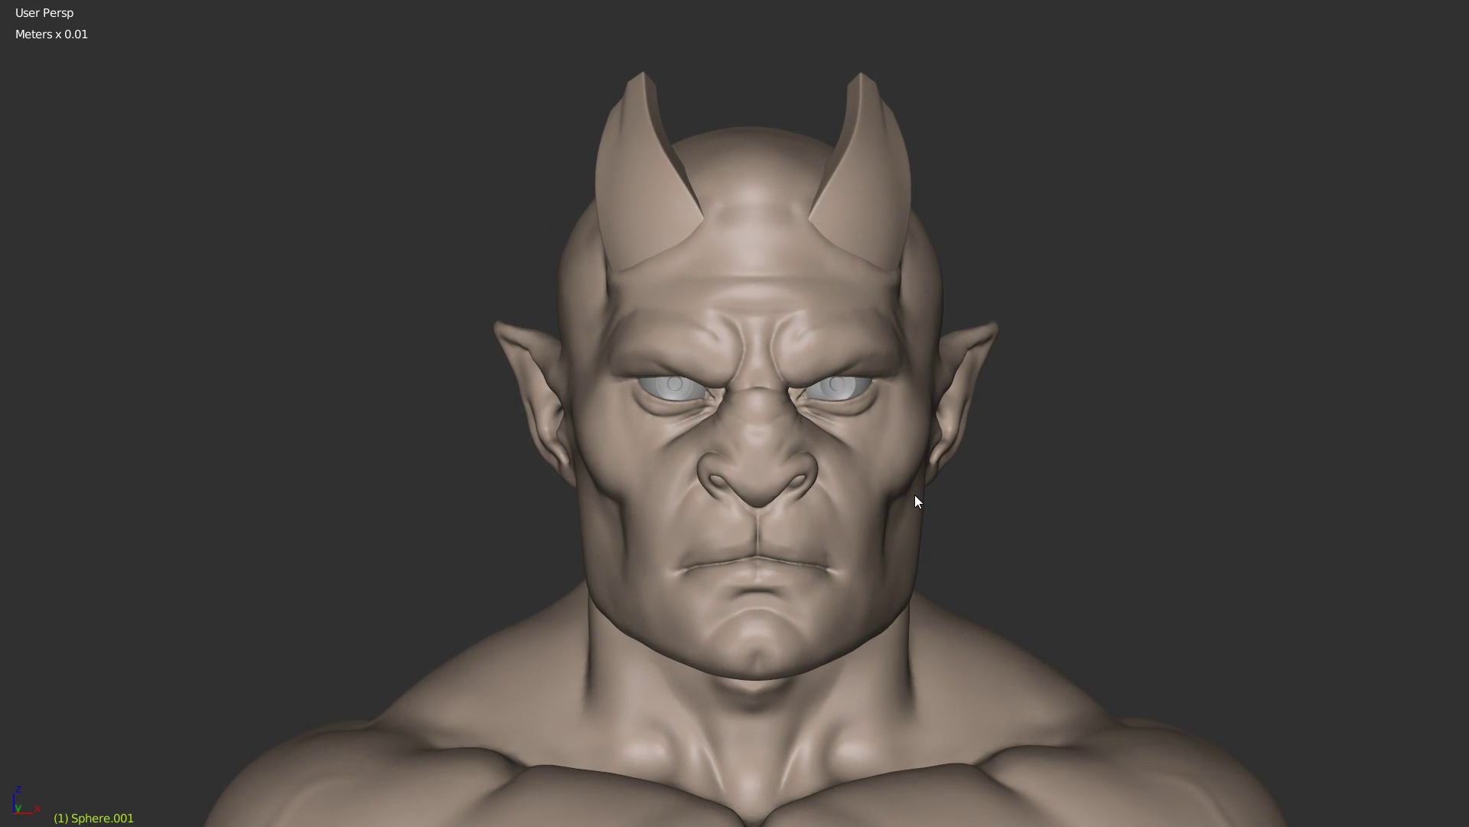
mouse_move(836, 453)
middle_down()
mouse_move(795, 414)
mouse_move(792, 366)
mouse_move(783, 443)
mouse_move(790, 453)
mouse_move(805, 304)
mouse_move(843, 424)
mouse_move(834, 379)
mouse_move(813, 480)
middle_up()
scroll(792, 438, down, 1)
scroll(791, 454, down, 2)
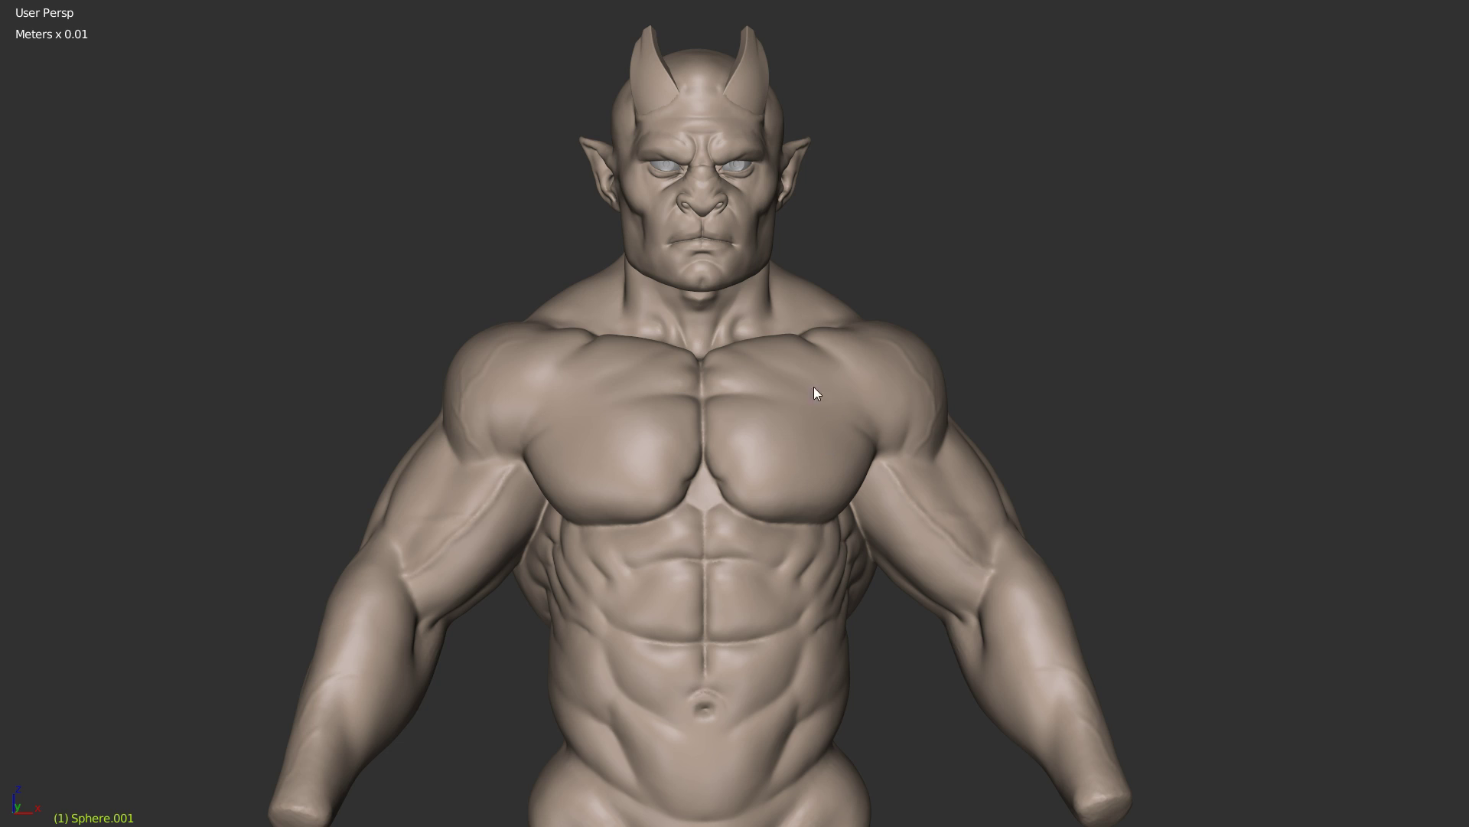
Step: Add a UV sphere to the scene and place it in front of the orc's mouth
scroll(769, 413, up, 2)
shift+middle_drag(778, 401, 742, 508)
scroll(764, 480, up, 2)
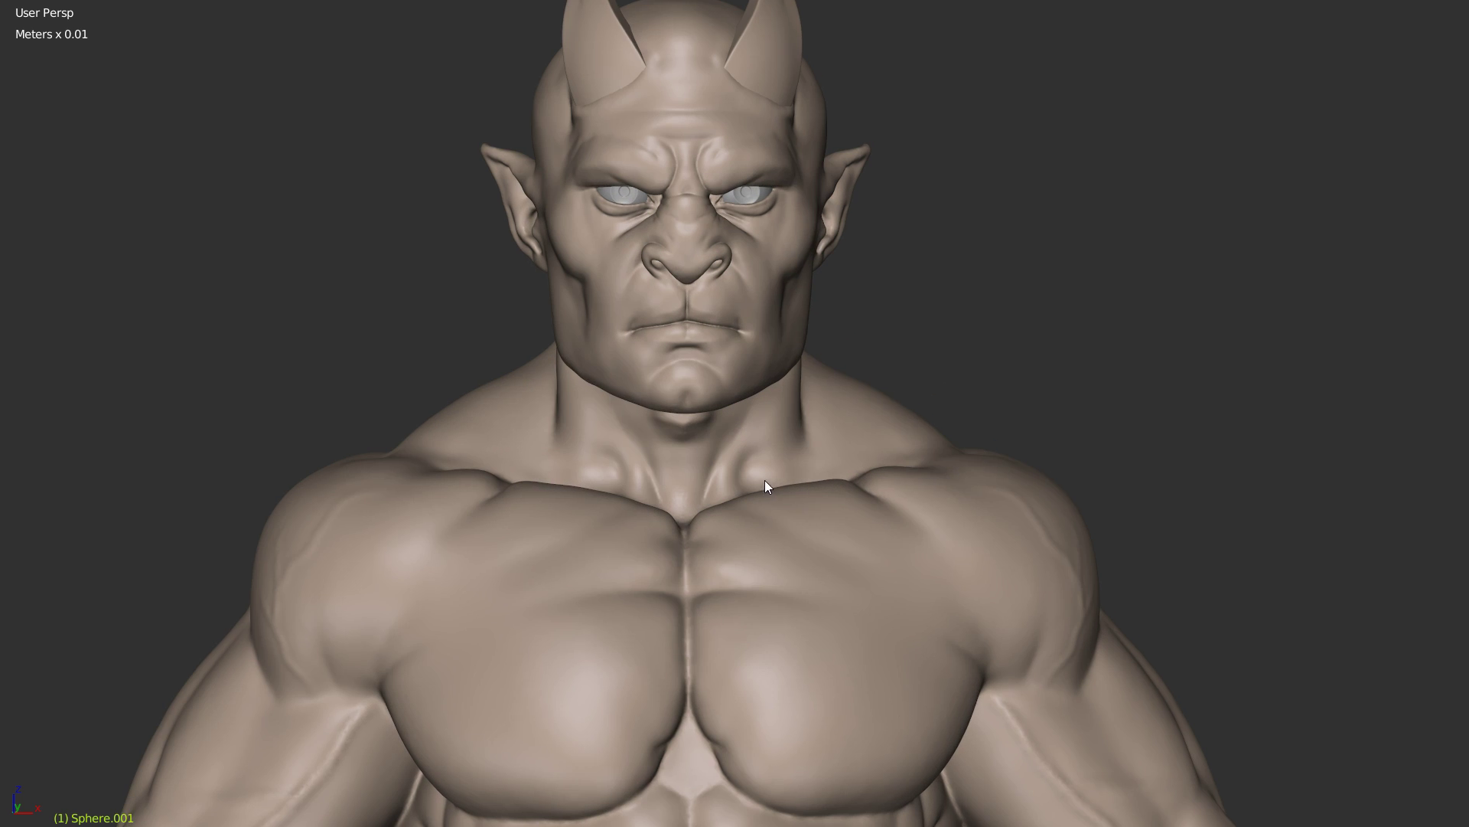
right_click(777, 480)
click(792, 606)
scroll(779, 511, down, 4)
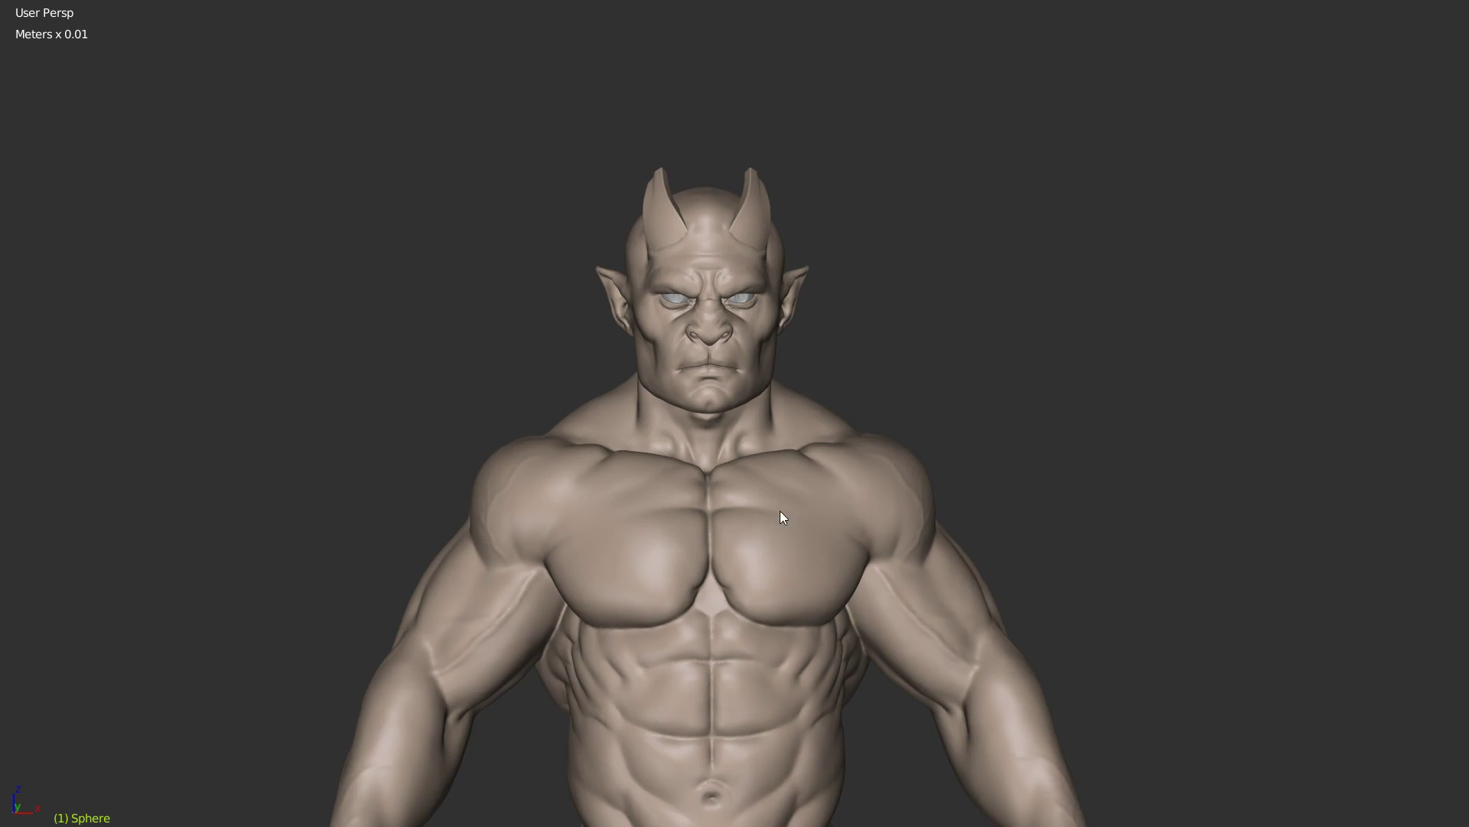
shift+scroll(735, 536, down, 3)
drag(709, 554, 750, 383)
middle_drag(771, 165, 765, 199)
drag(766, 199, 719, 227)
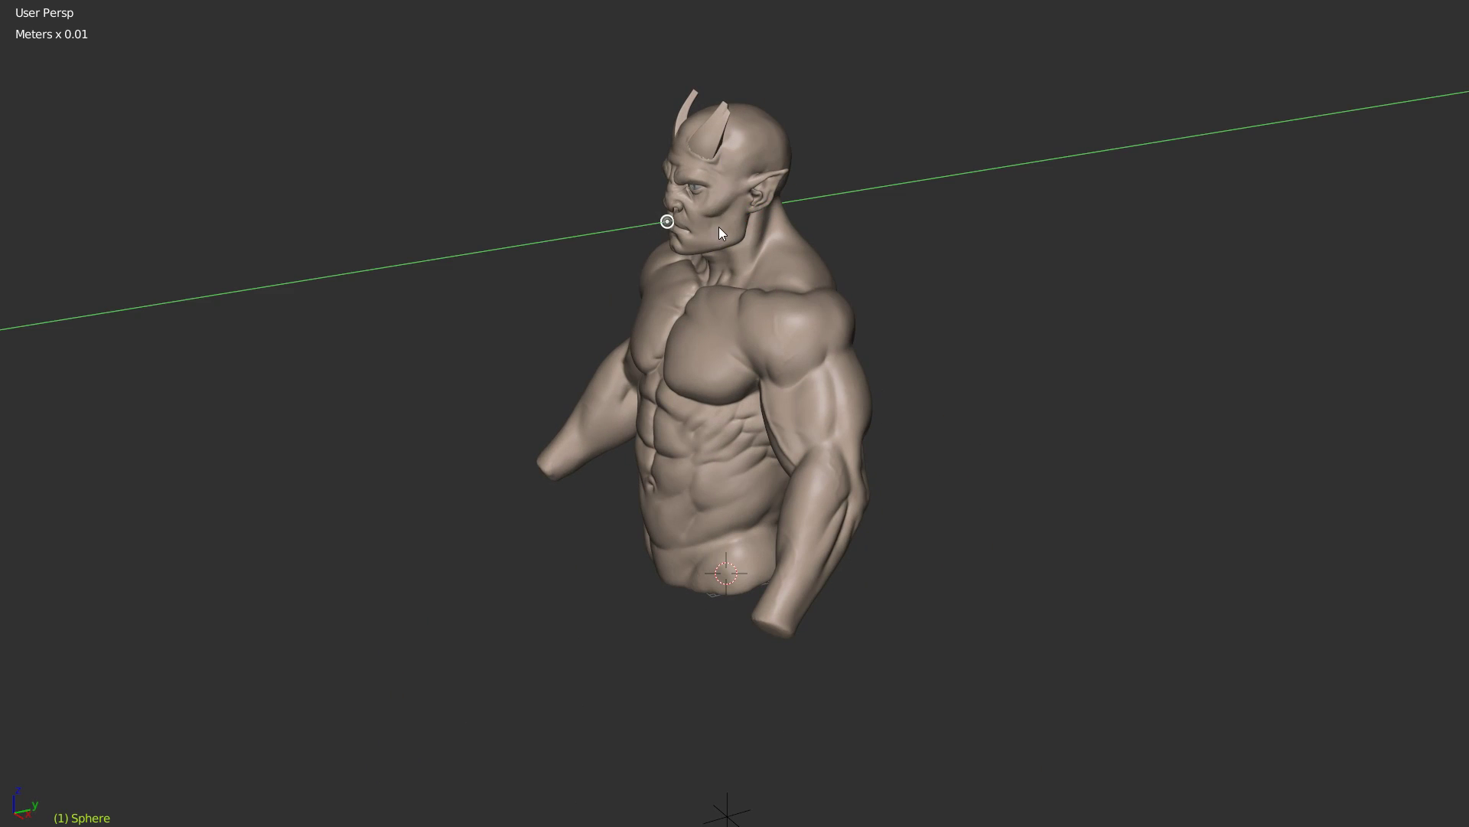
middle_drag(570, 252, 695, 270)
Step: Select the sphere's top vertex in Edit mode and enable proportional editing with Linear falloff
scroll(750, 283, up, 5)
shift+middle_drag(788, 245, 790, 574)
scroll(819, 159, up, 3)
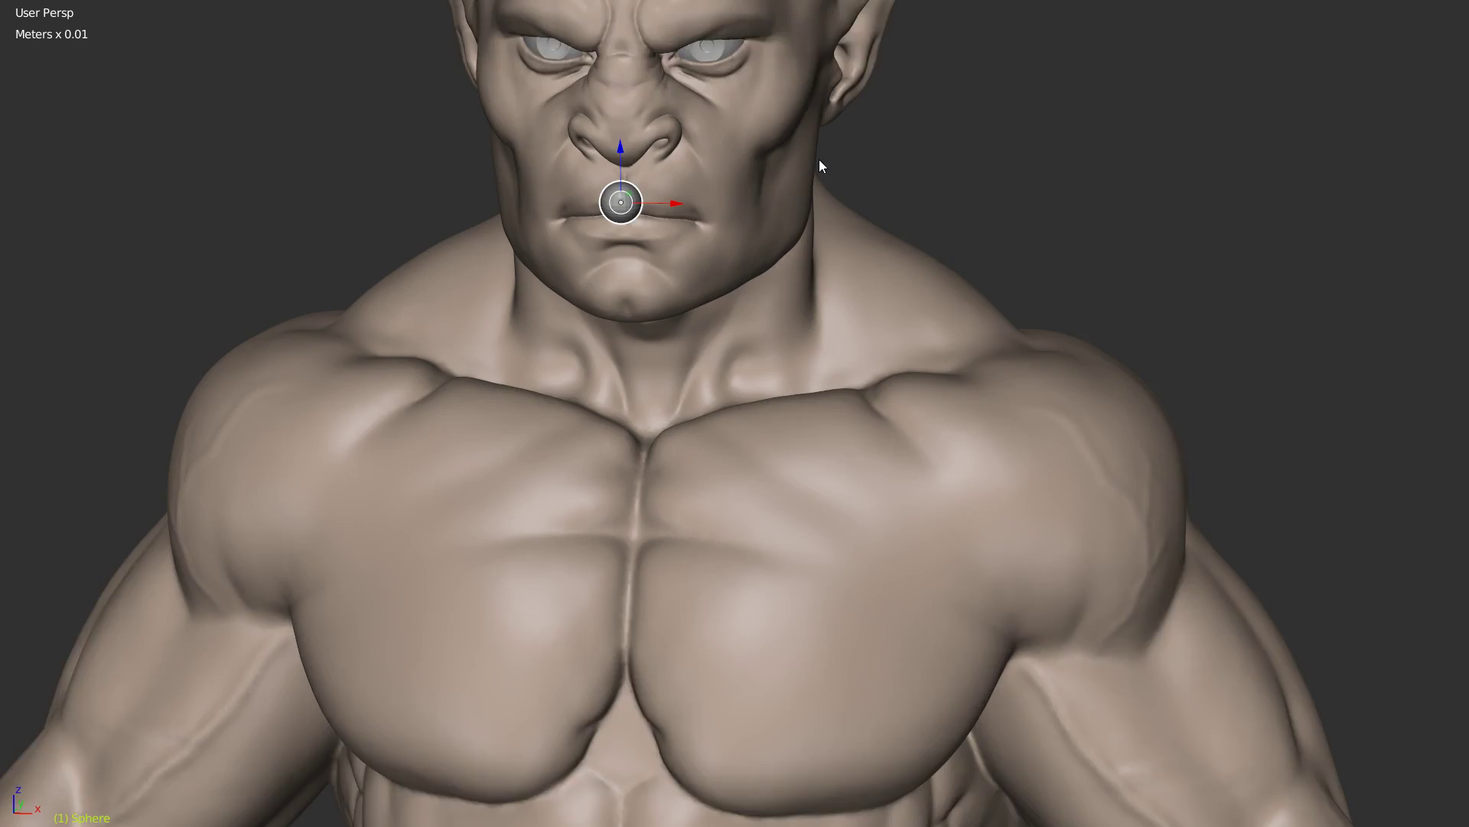
shift+middle_drag(819, 160, 909, 352)
scroll(796, 383, up, 6)
key(Tab)
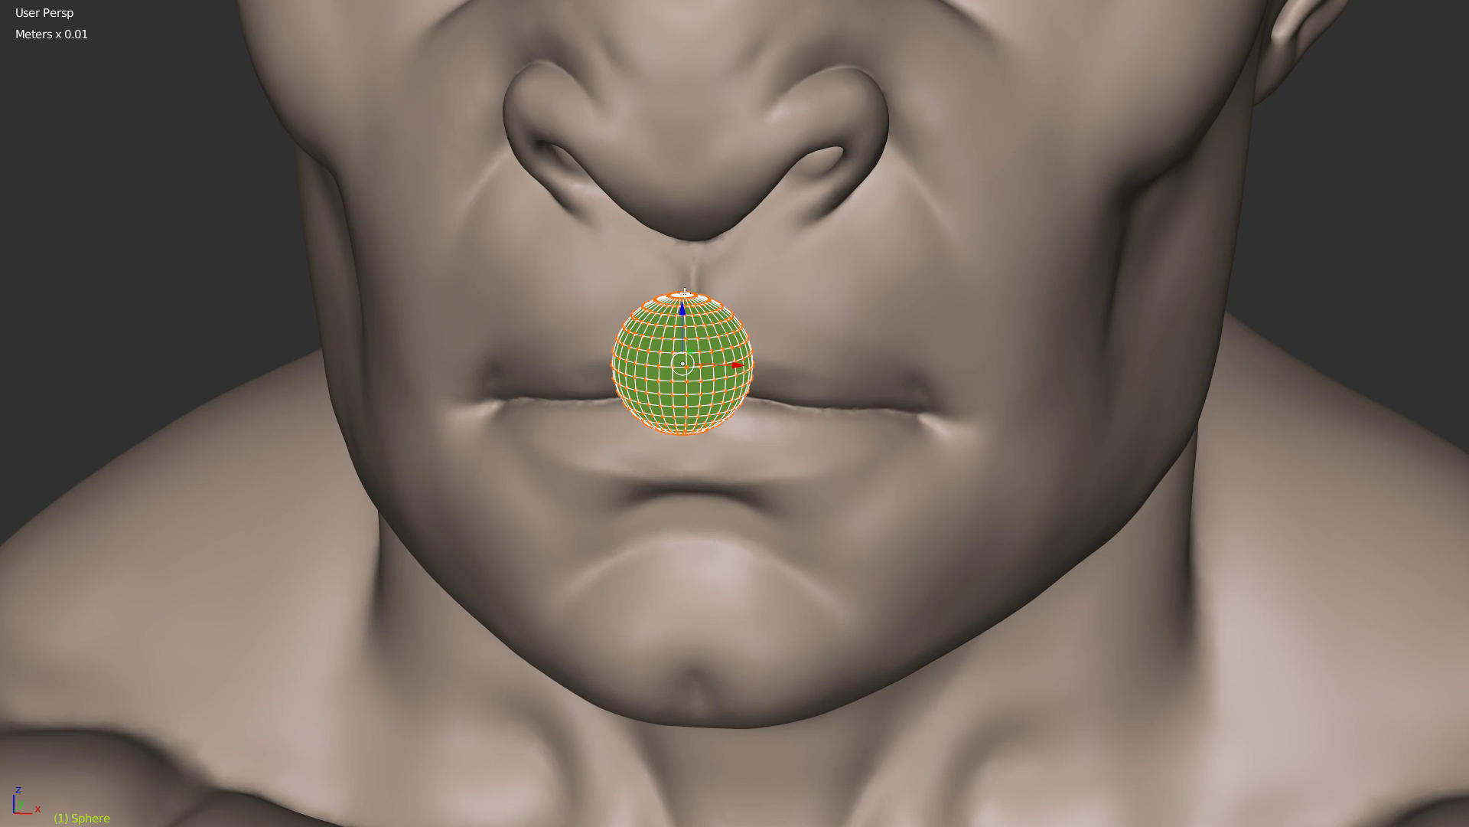
right_click(685, 293)
key(o)
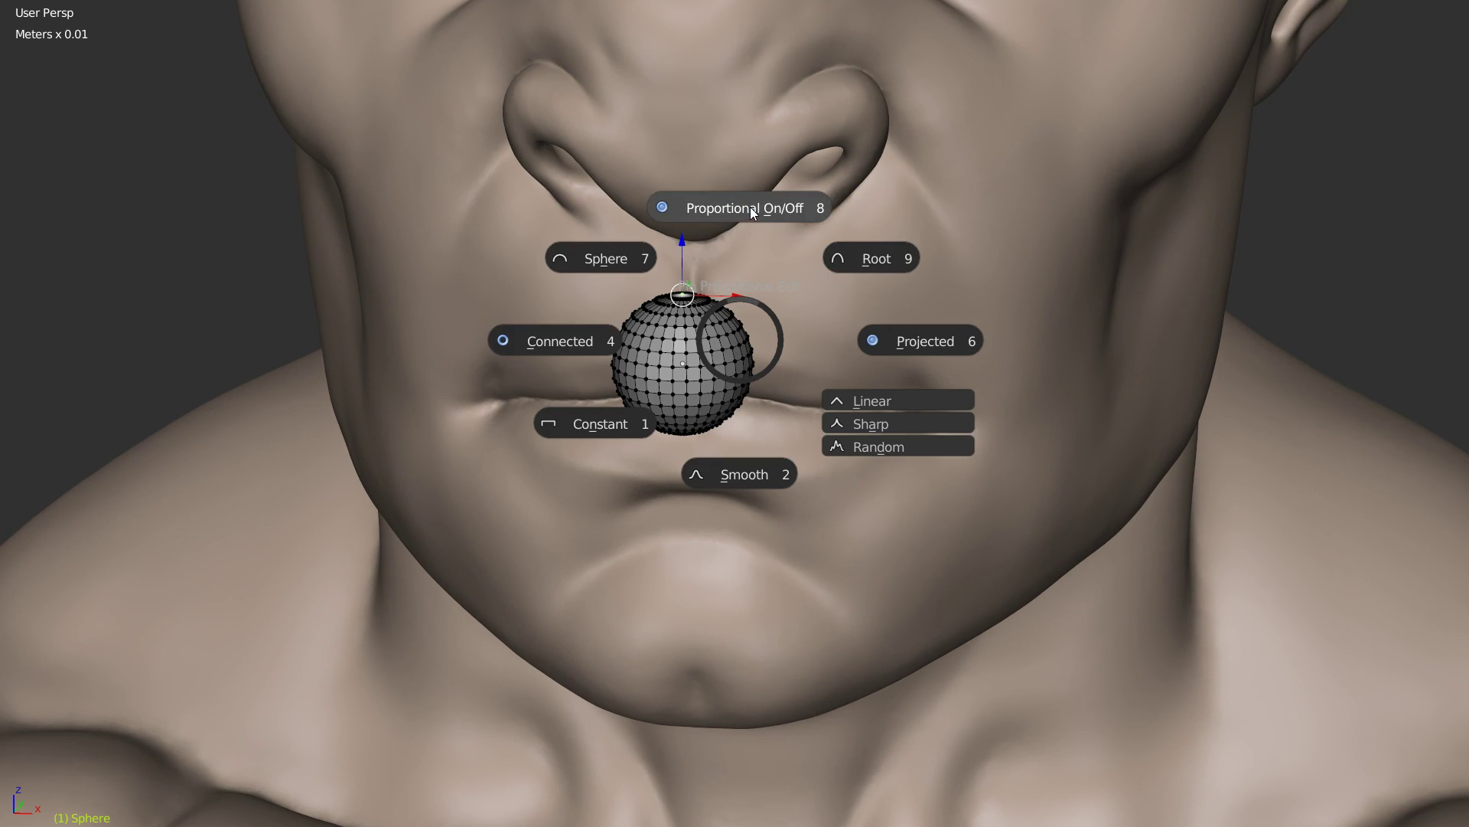
click(750, 207)
shift+middle_drag(658, 412, 740, 306)
right_click(740, 305)
key(Escape)
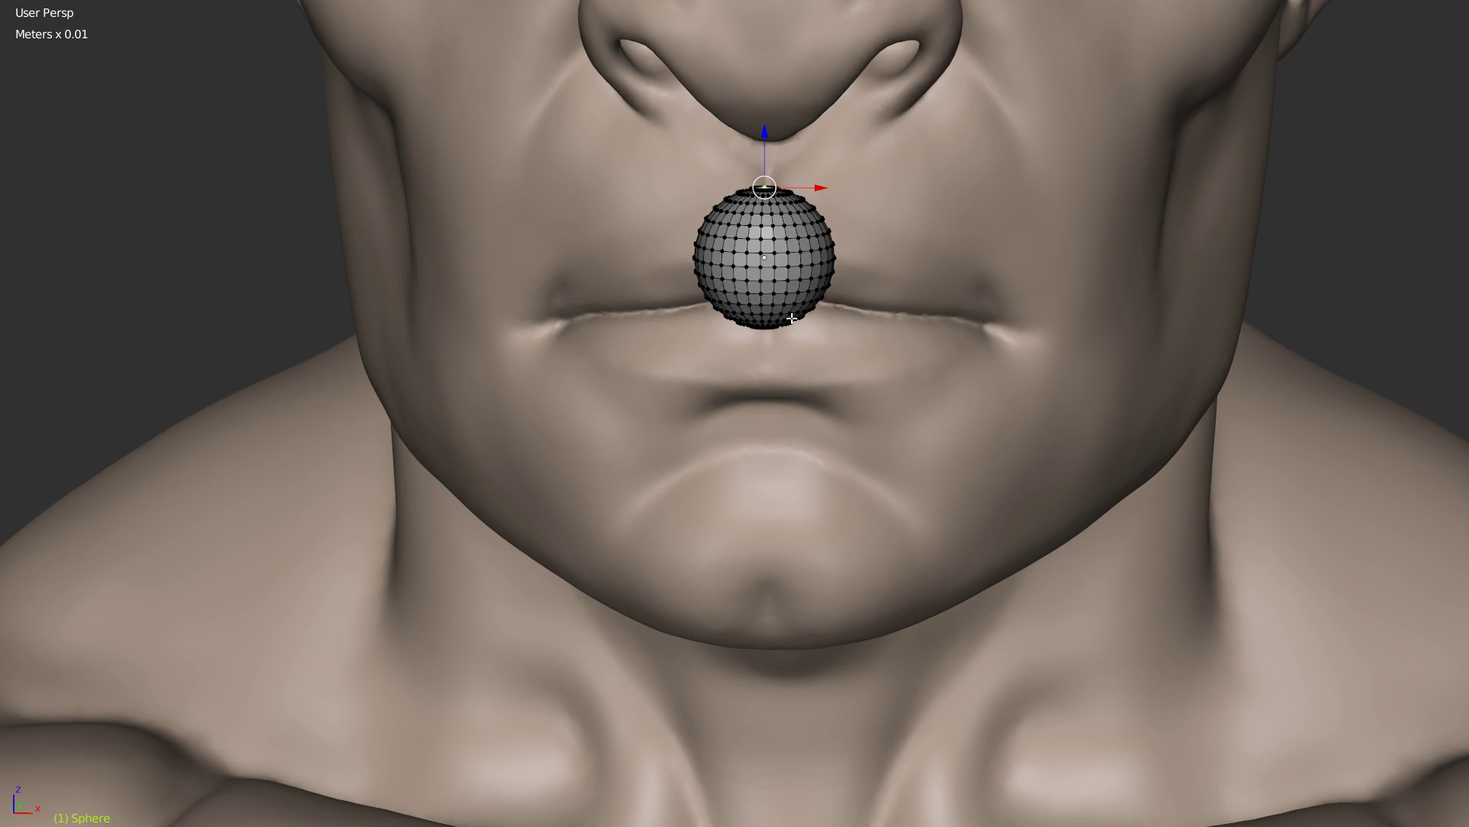
key(o)
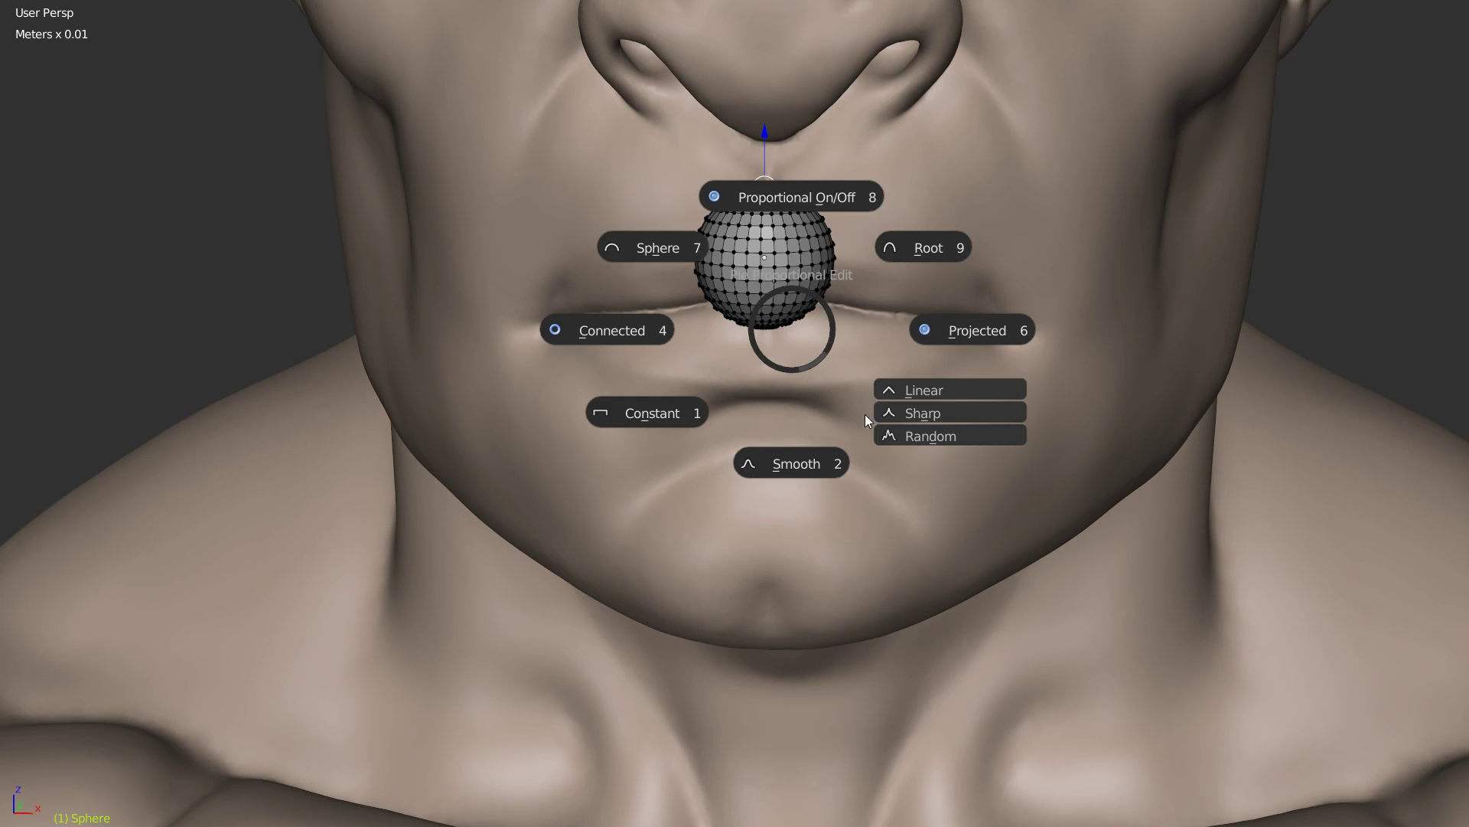
click(909, 389)
Step: Pull the sphere's top vertex upward along Z to form a short pointed tip
shift+middle_drag(777, 113, 712, 282)
key(g)
key(z)
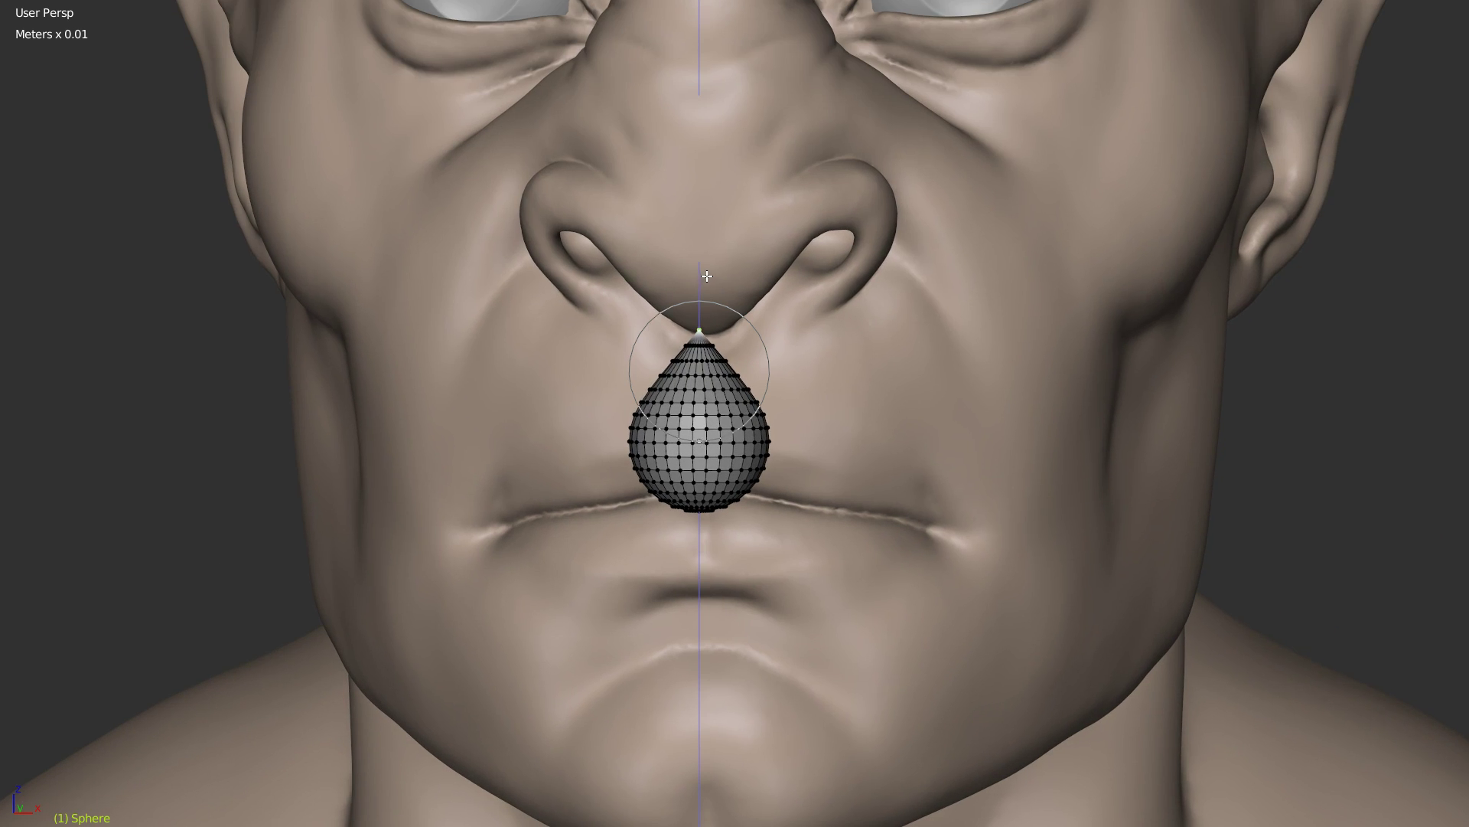
click(724, 348)
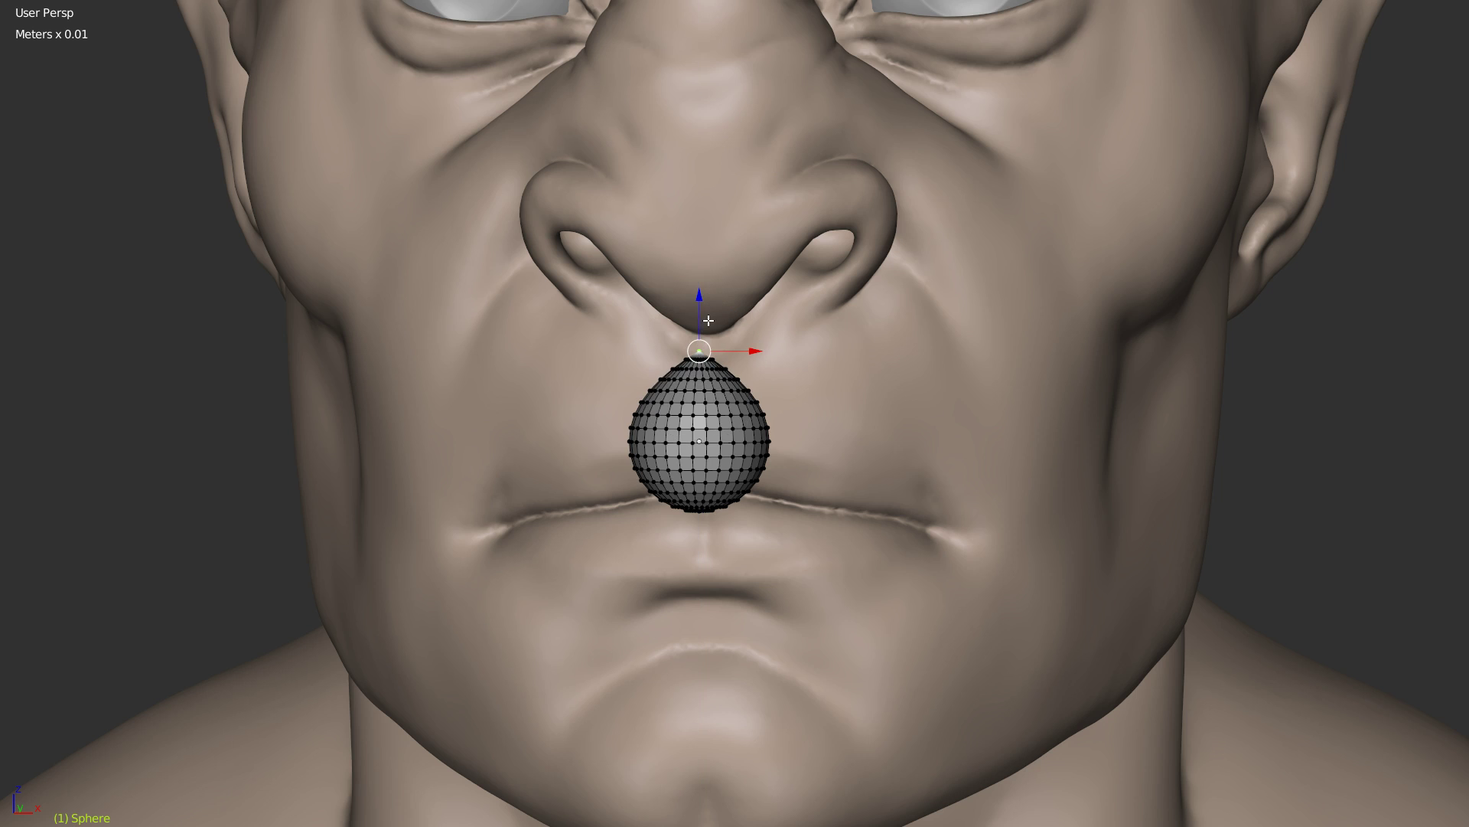
key(g)
key(z)
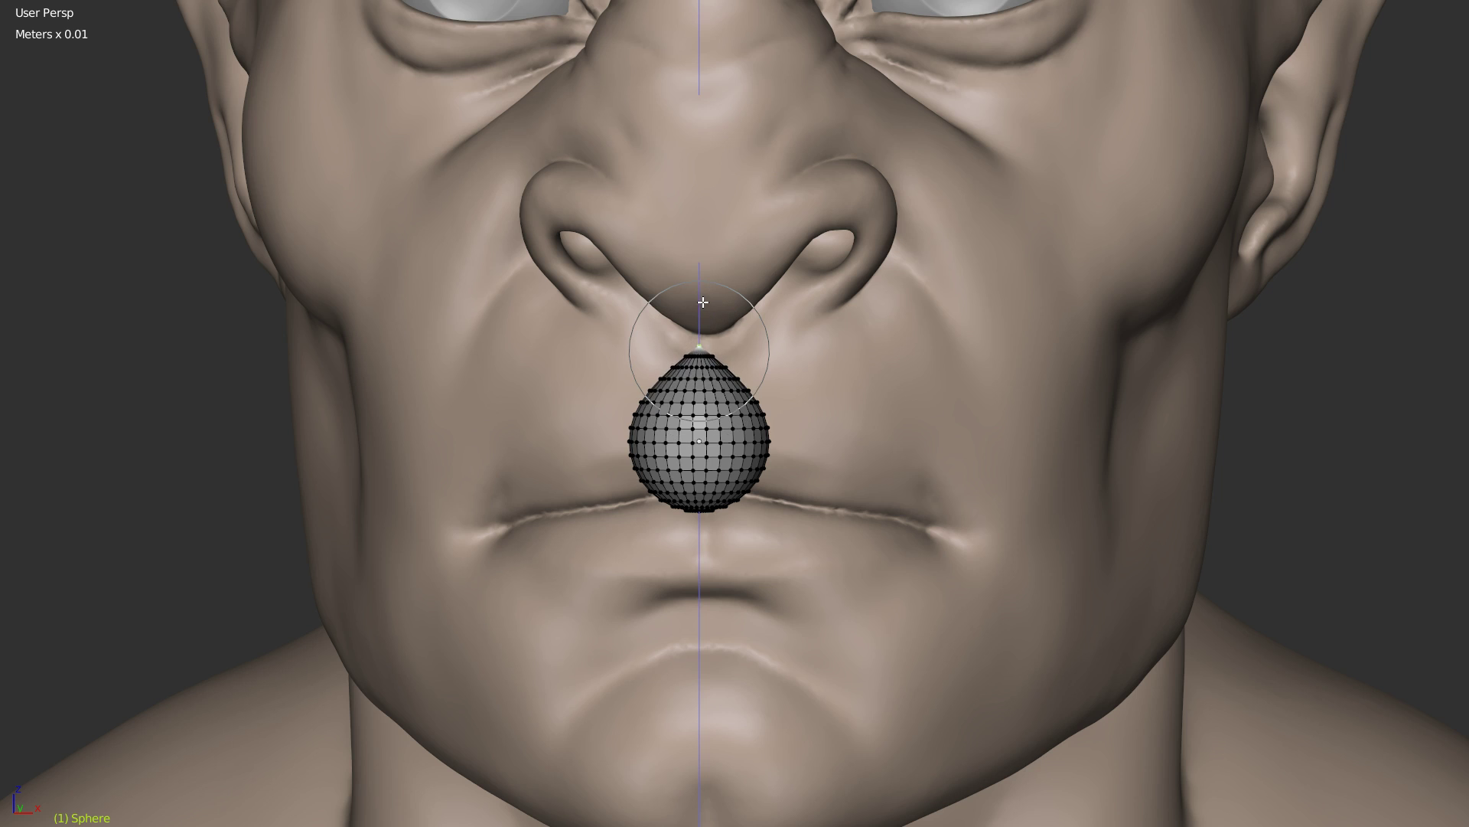
click(703, 303)
scroll(703, 304, down, 4)
scroll(703, 314, up, 7)
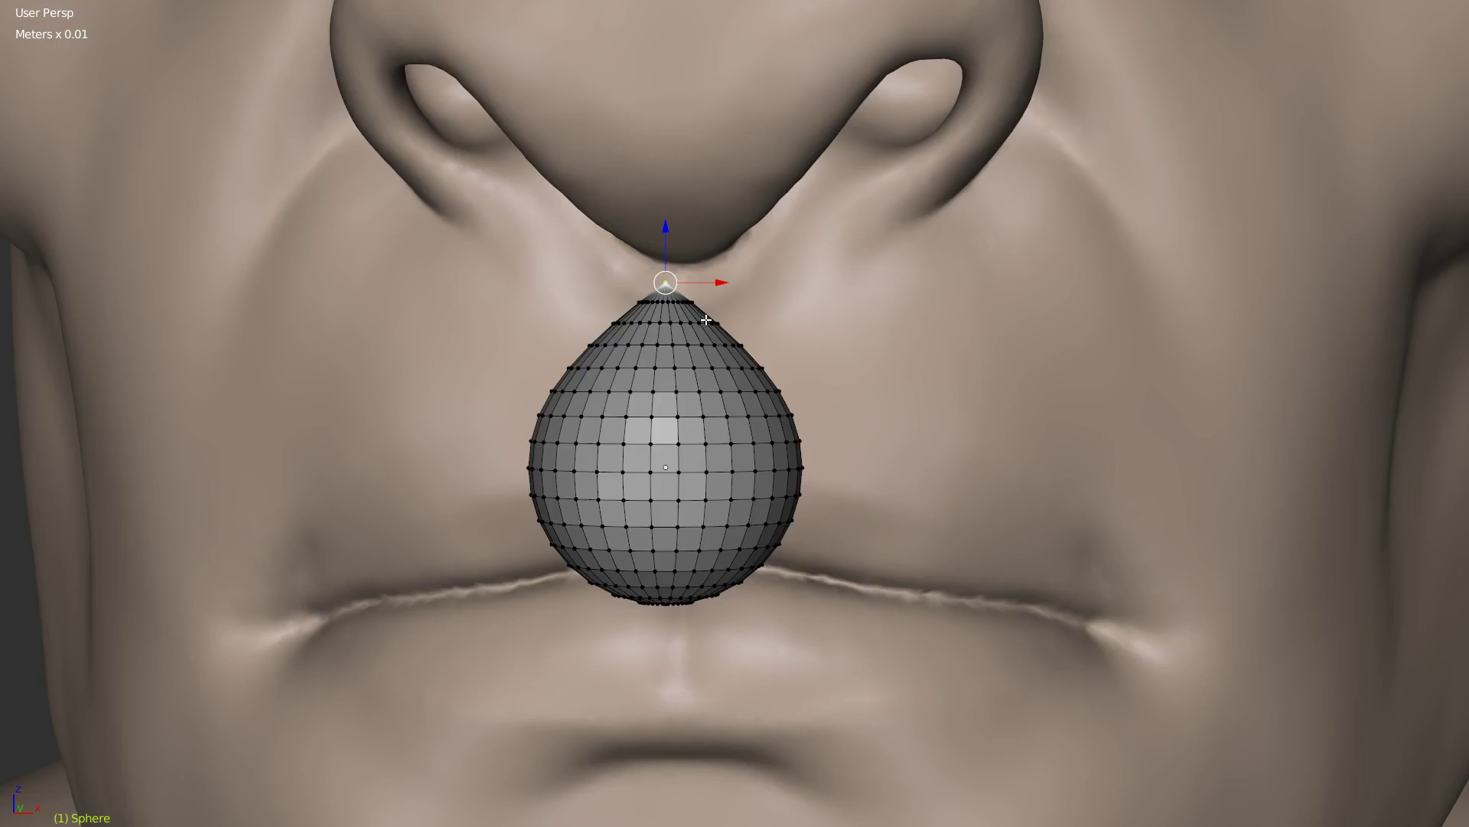
Step: Stretch the tip much higher along Z with a larger proportional influence, shaping the sphere into a long teardrop
key(g)
key(z)
scroll(692, 192, down, 4)
scroll(699, 169, down, 5)
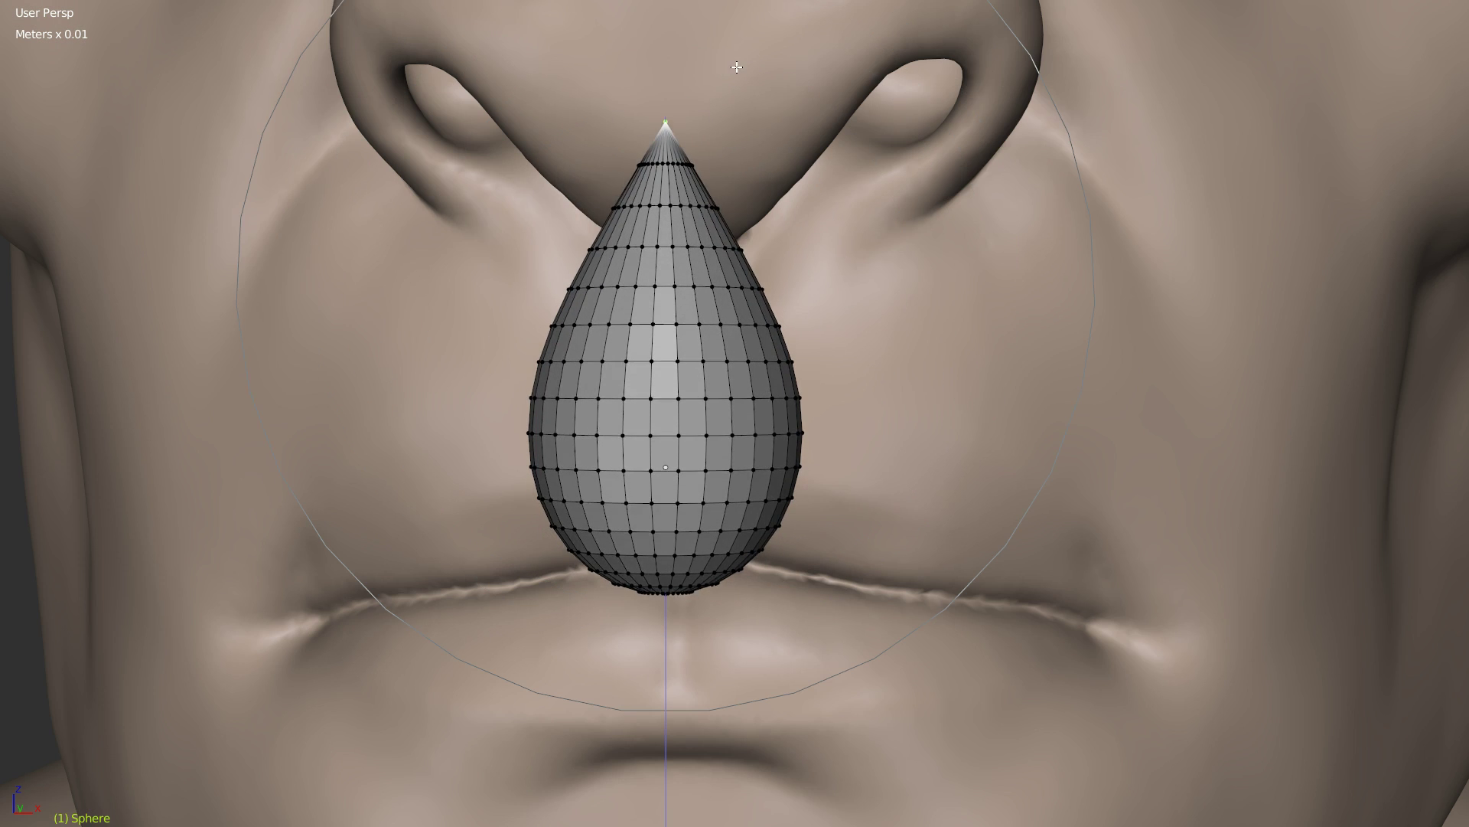
click(765, 51)
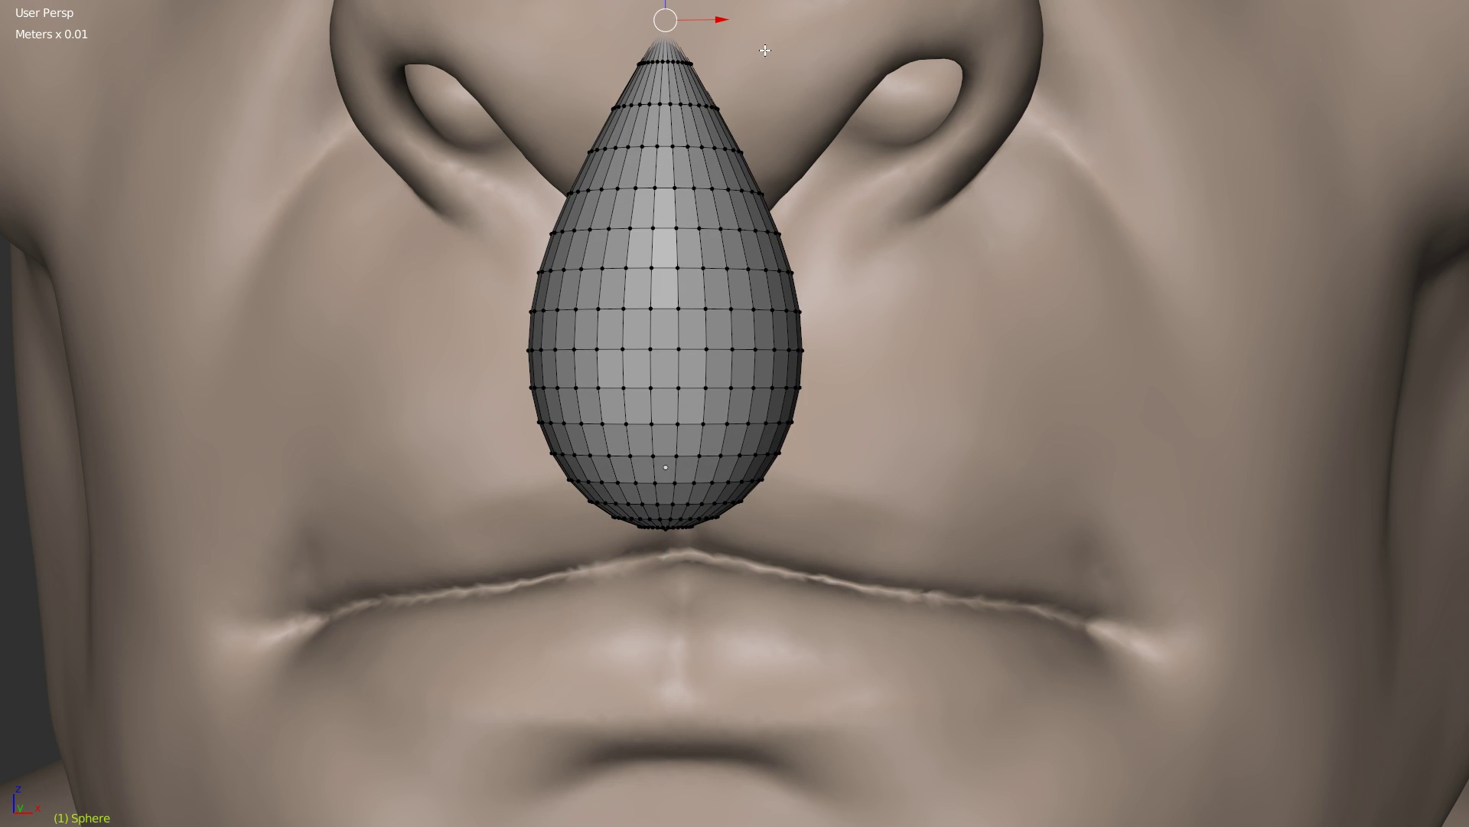
Step: Rotate and shift the teardrop's tip to curve it slightly sideways, and return to Object mode
scroll(813, 228, down, 5)
key(r)
click(865, 176)
key(g)
click(739, 248)
key(Tab)
Step: Tilt the teardrop tusk outward and scale it down to roughly half its size
middle_drag(719, 314, 787, 472)
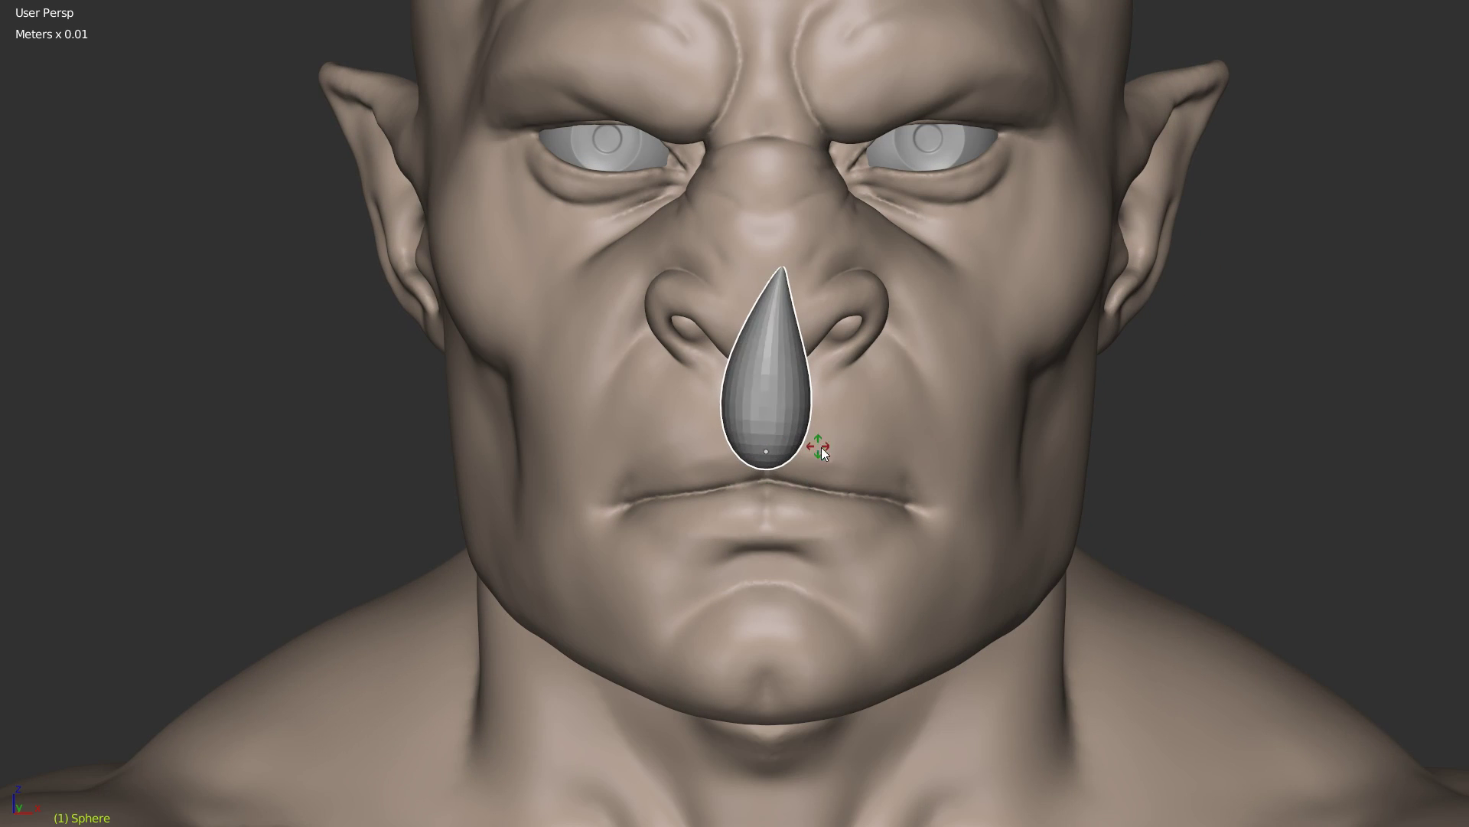
key(r)
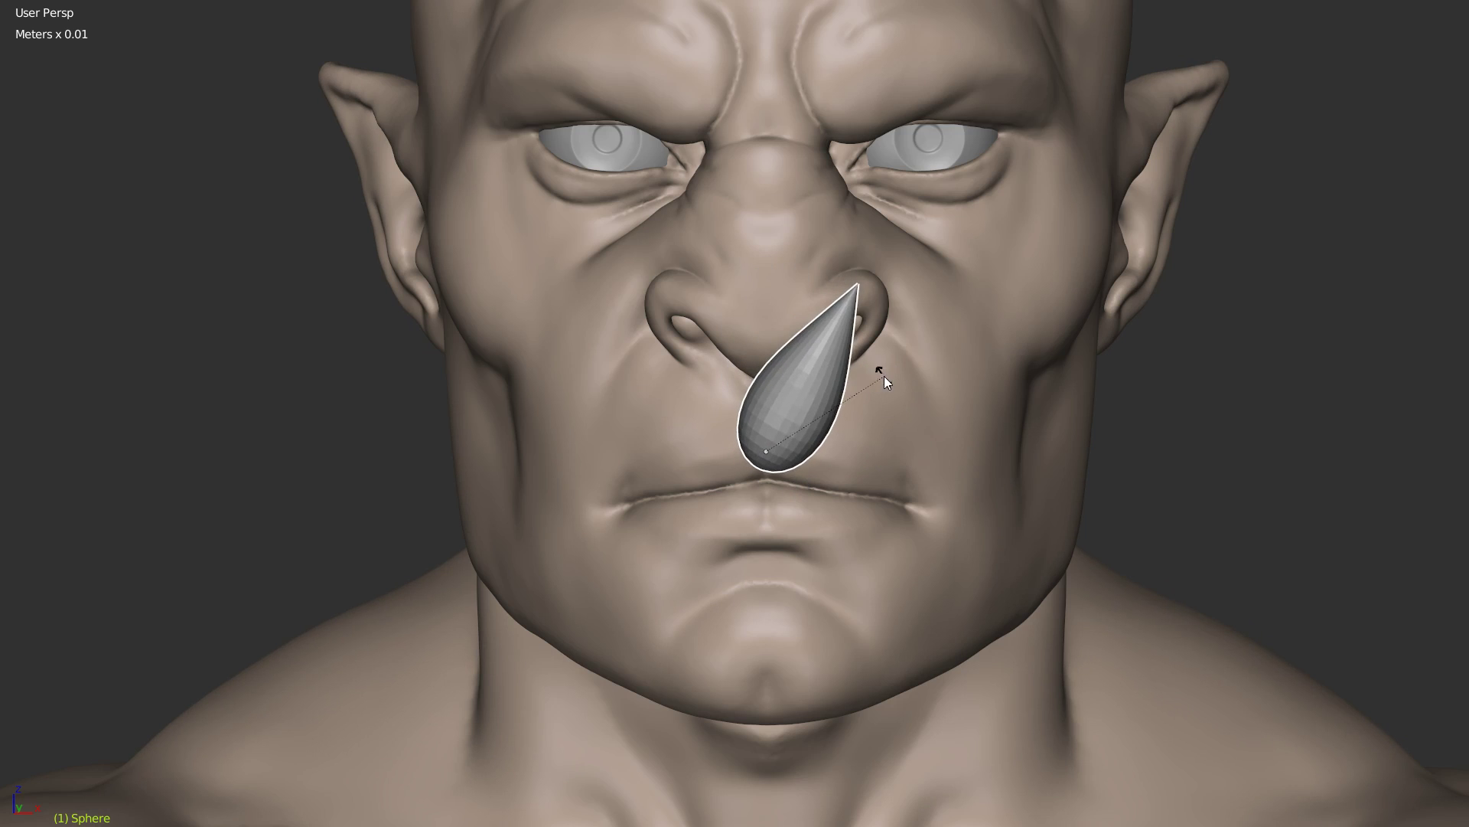
click(826, 475)
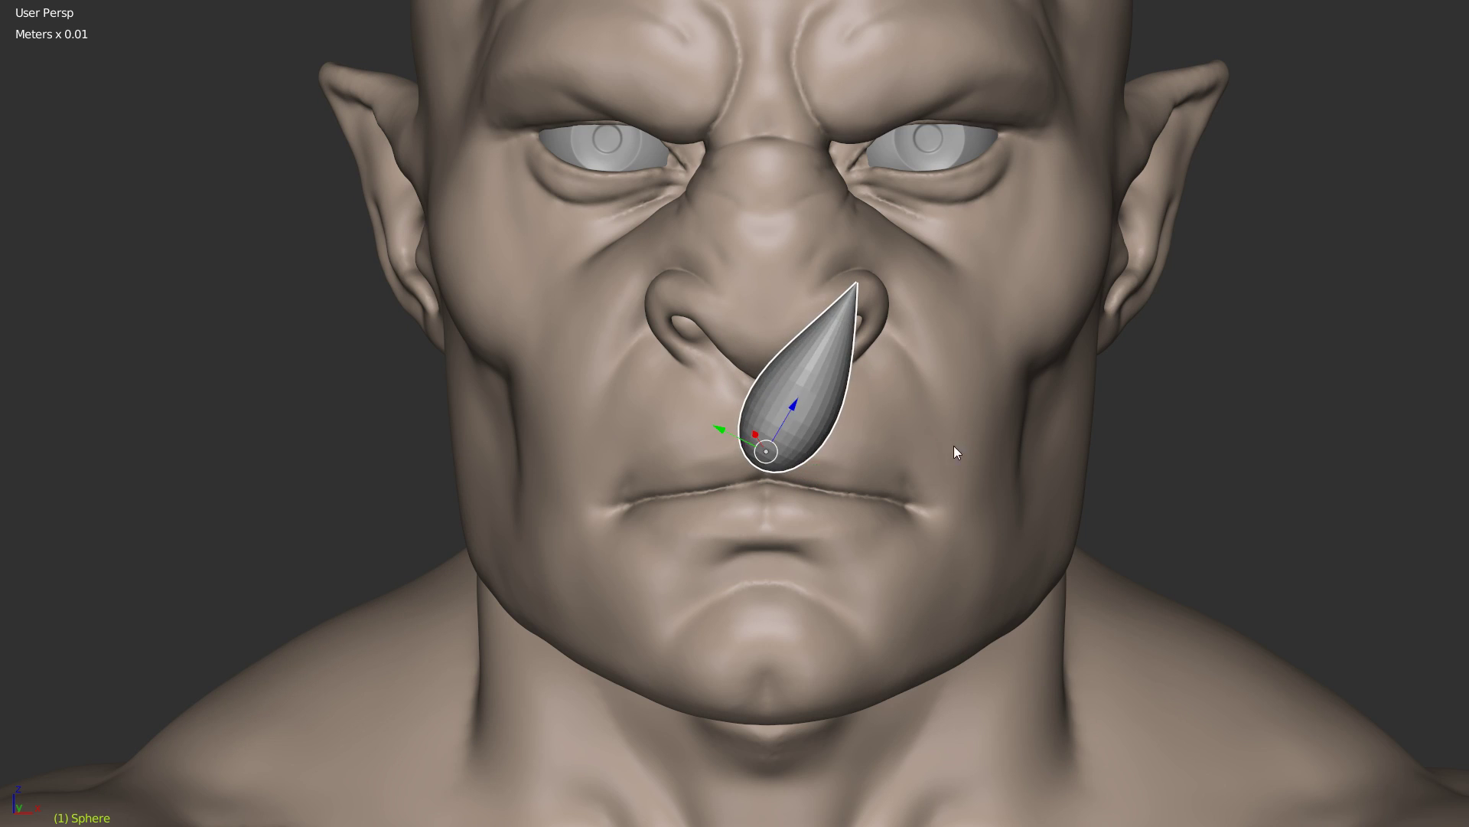
key(s)
click(871, 442)
key(r)
click(856, 379)
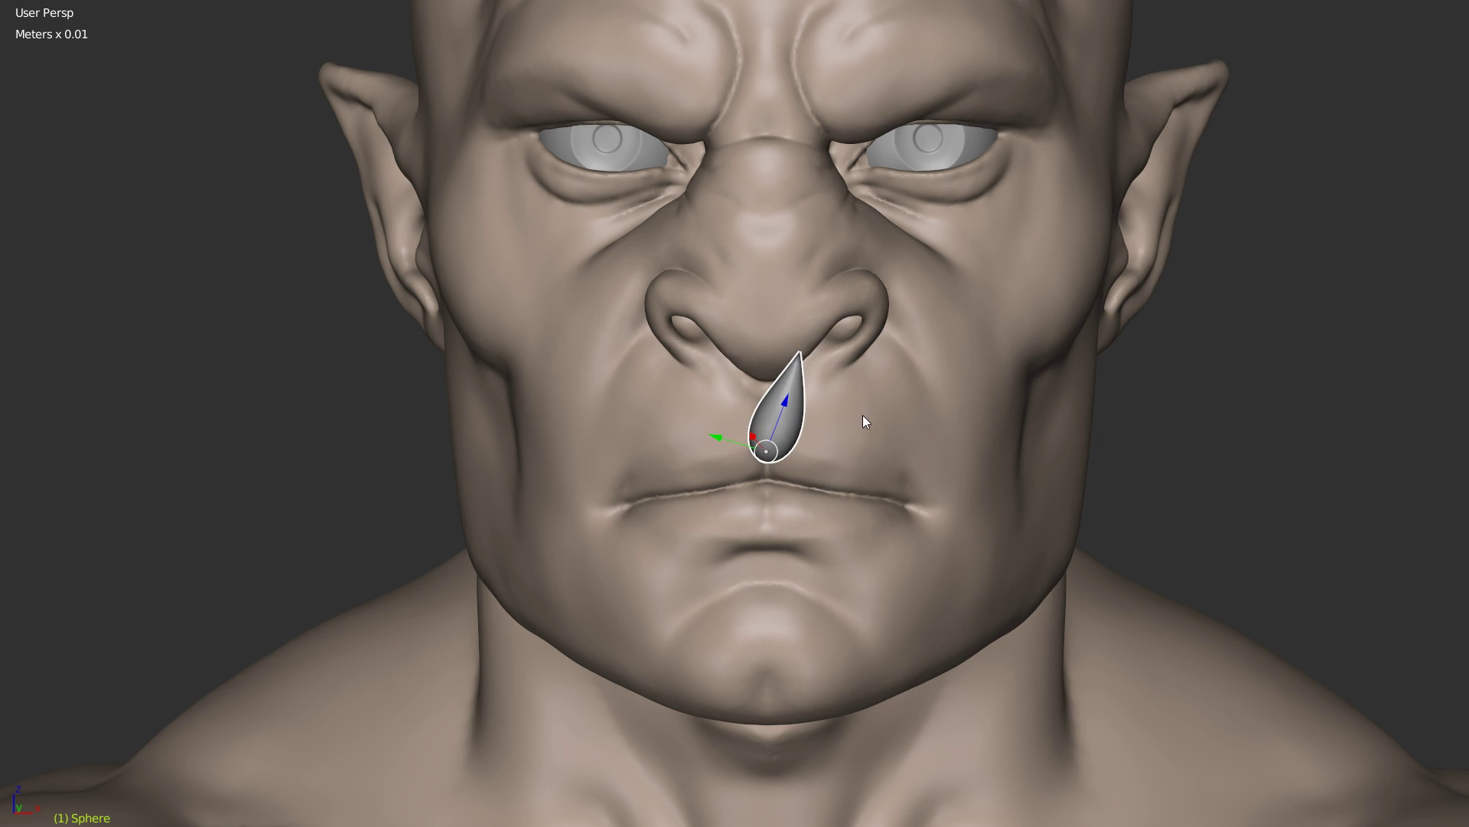
Step: Link the materials between the tusk and the orc's body
shift+right_click(896, 462)
key(ctrl+l)
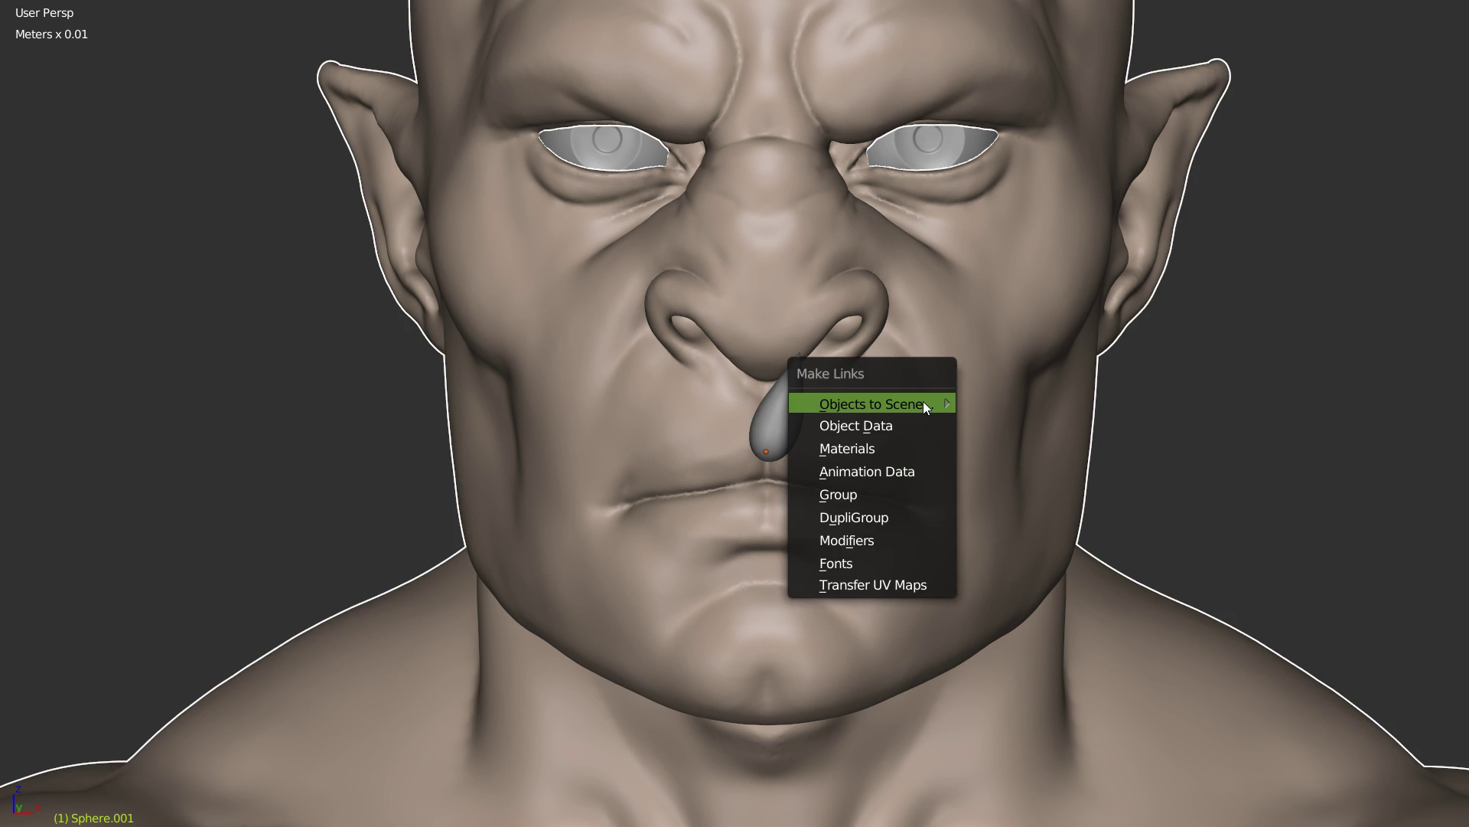
key(Down)
key(Down)
key(Return)
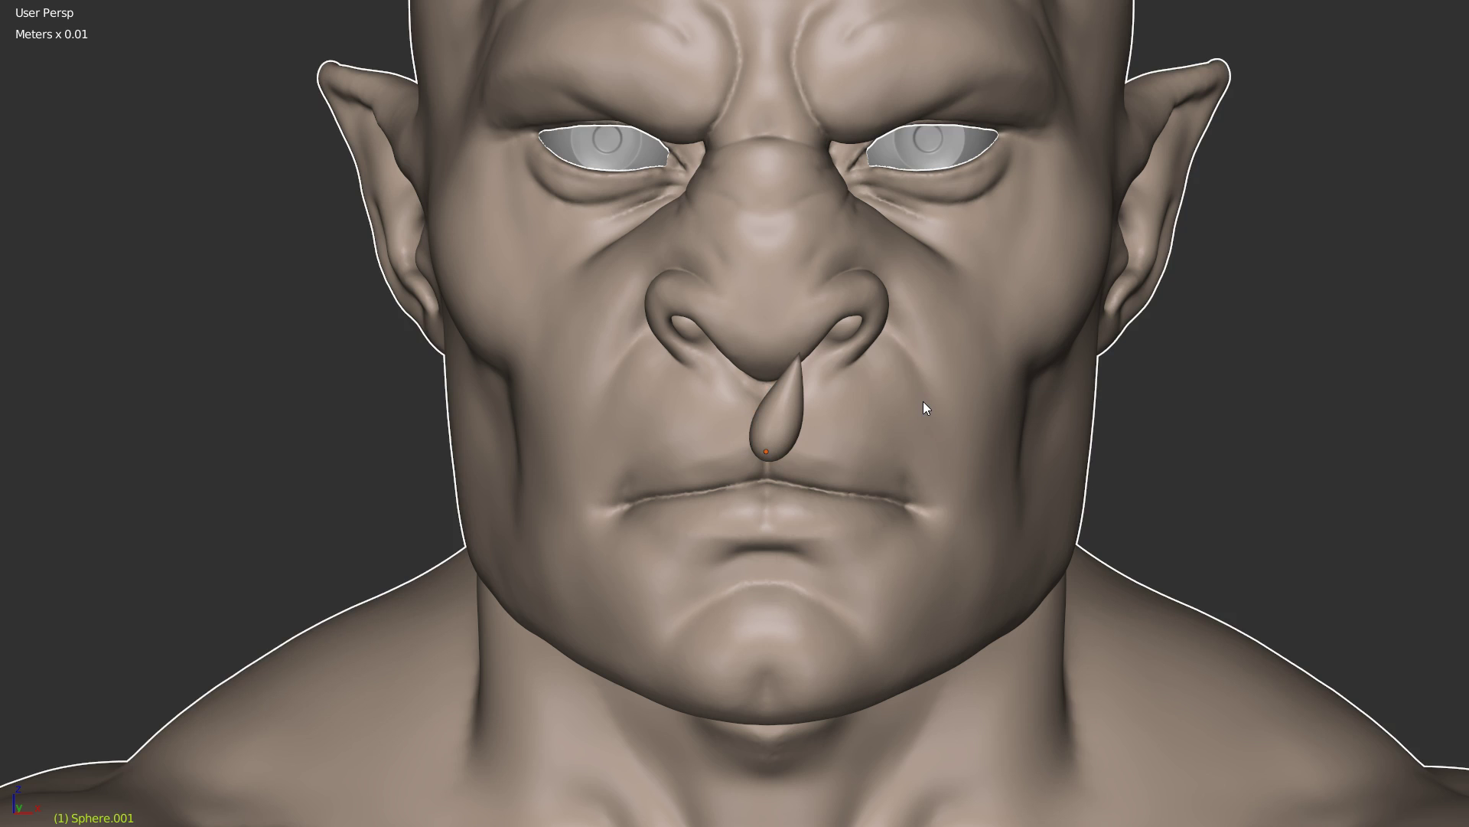
Step: Apply Shade Smooth to the tusk and keep it selected
right_click(775, 416)
key(z)
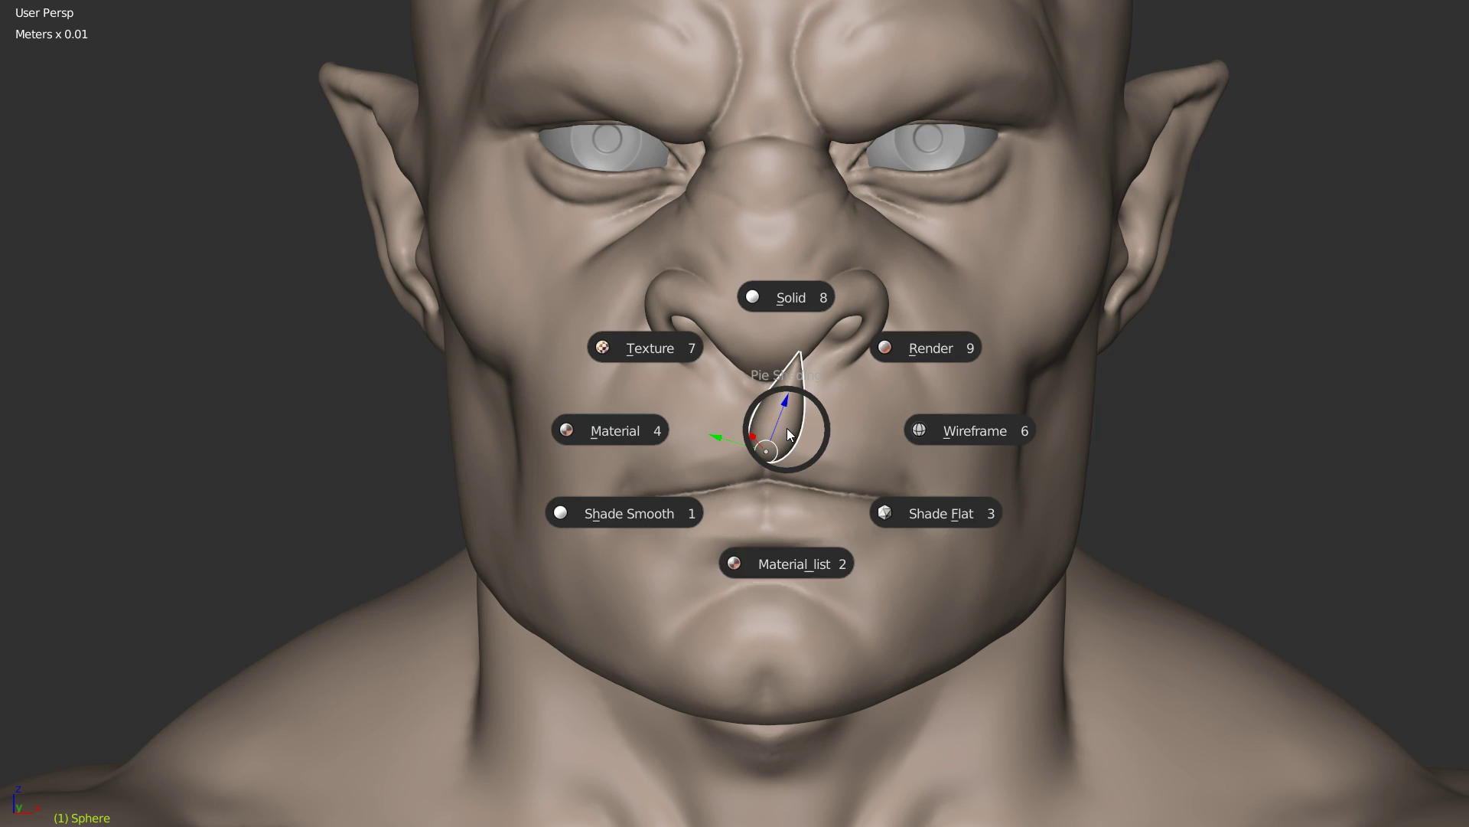
click(796, 511)
right_click(845, 482)
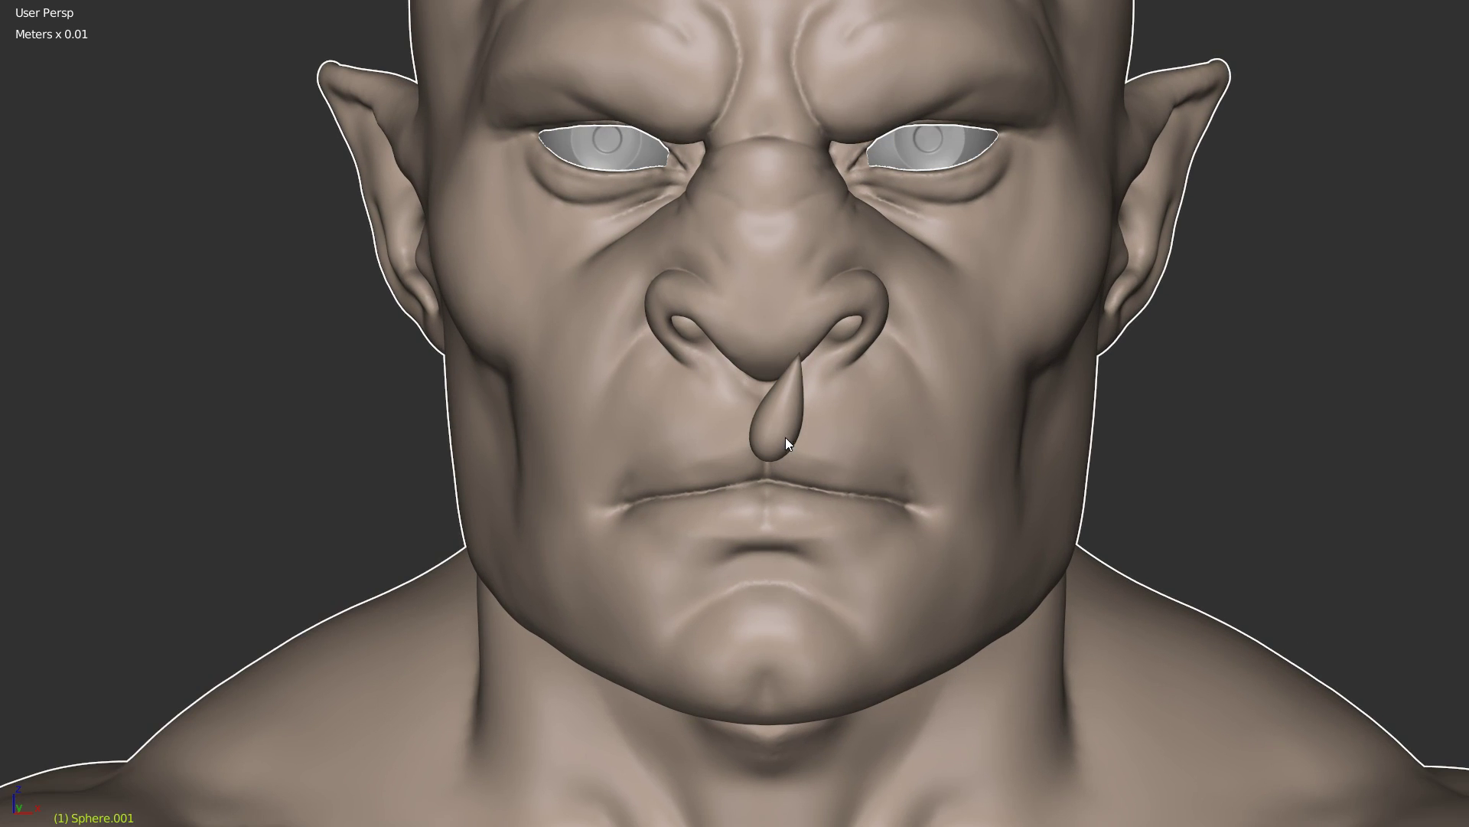
right_click(773, 433)
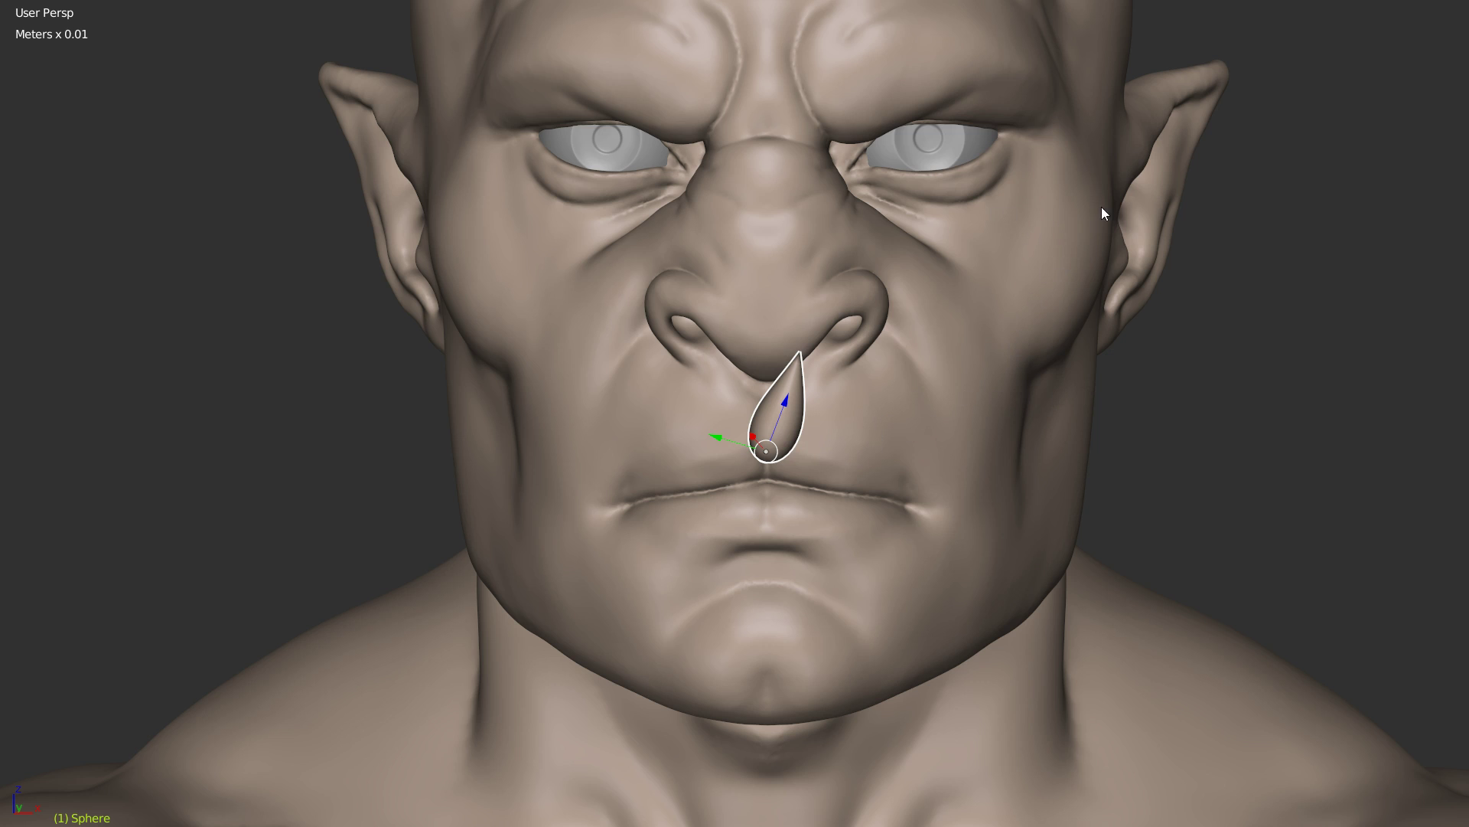
Step: Move the tusk into the corner of the orc's mouth and tilt it to fit the lip in profile
right_drag(759, 393, 852, 429)
middle_drag(852, 428, 554, 451)
shift+middle_drag(109, 442, 582, 454)
ctrl+middle_drag(481, 469, 636, 357)
shift+middle_drag(284, 497, 692, 435)
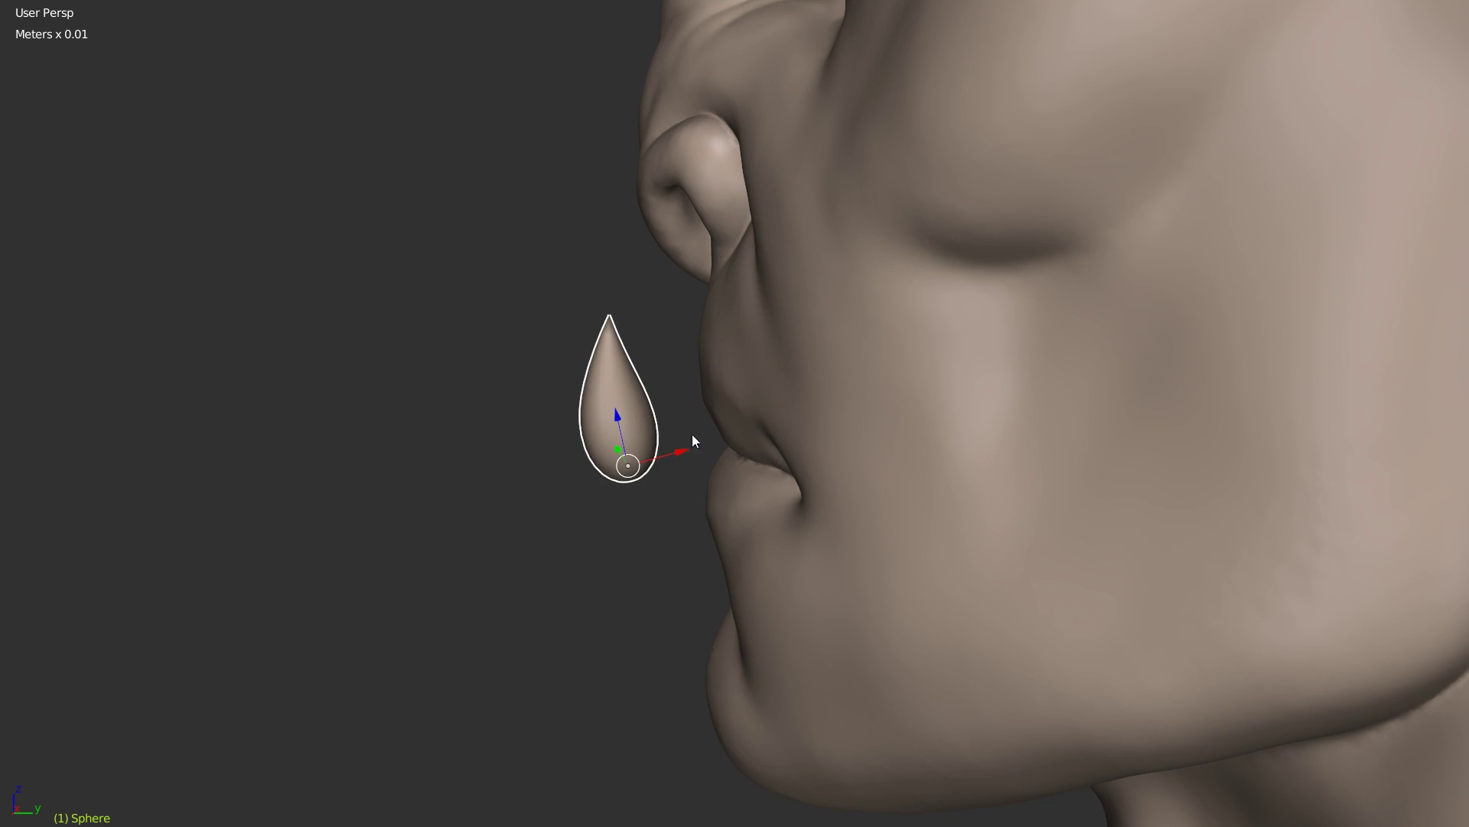
right_drag(646, 463, 809, 496)
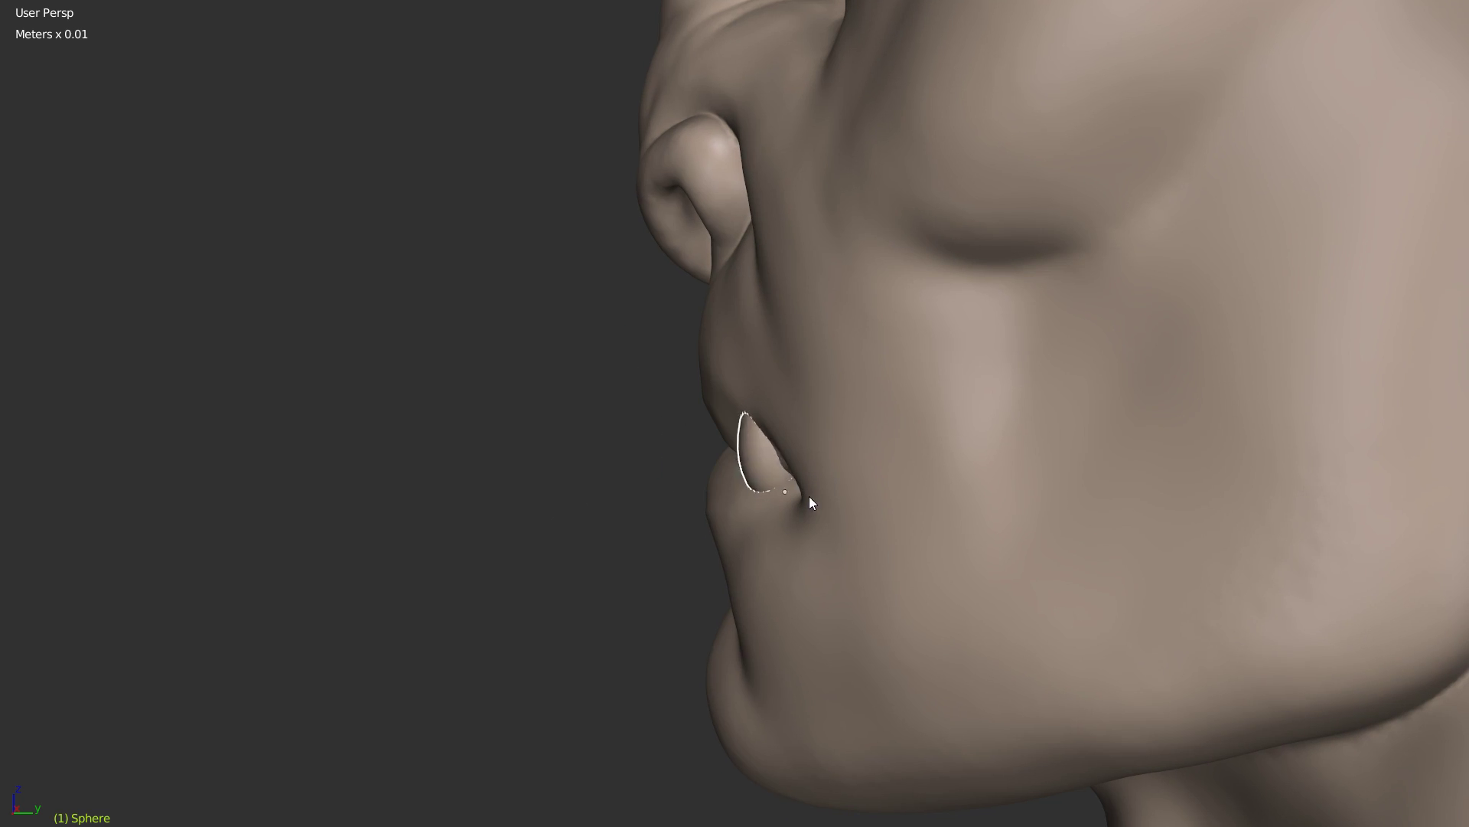
key(r)
click(836, 364)
middle_drag(765, 399, 751, 480)
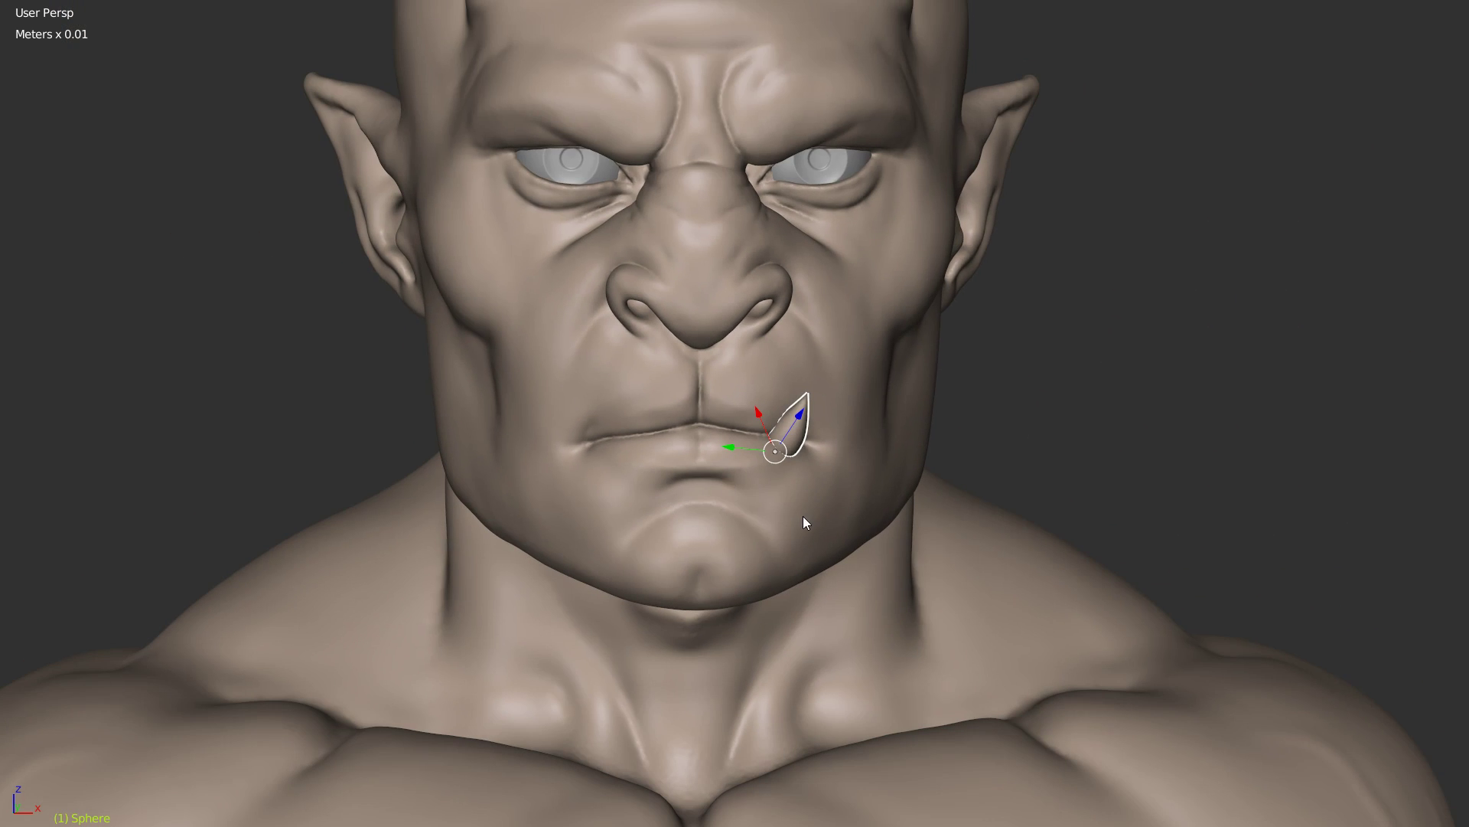
Step: Mirror the tusk to the opposite corner of the mouth, using the orc's body as the mirror object
right_click(719, 521)
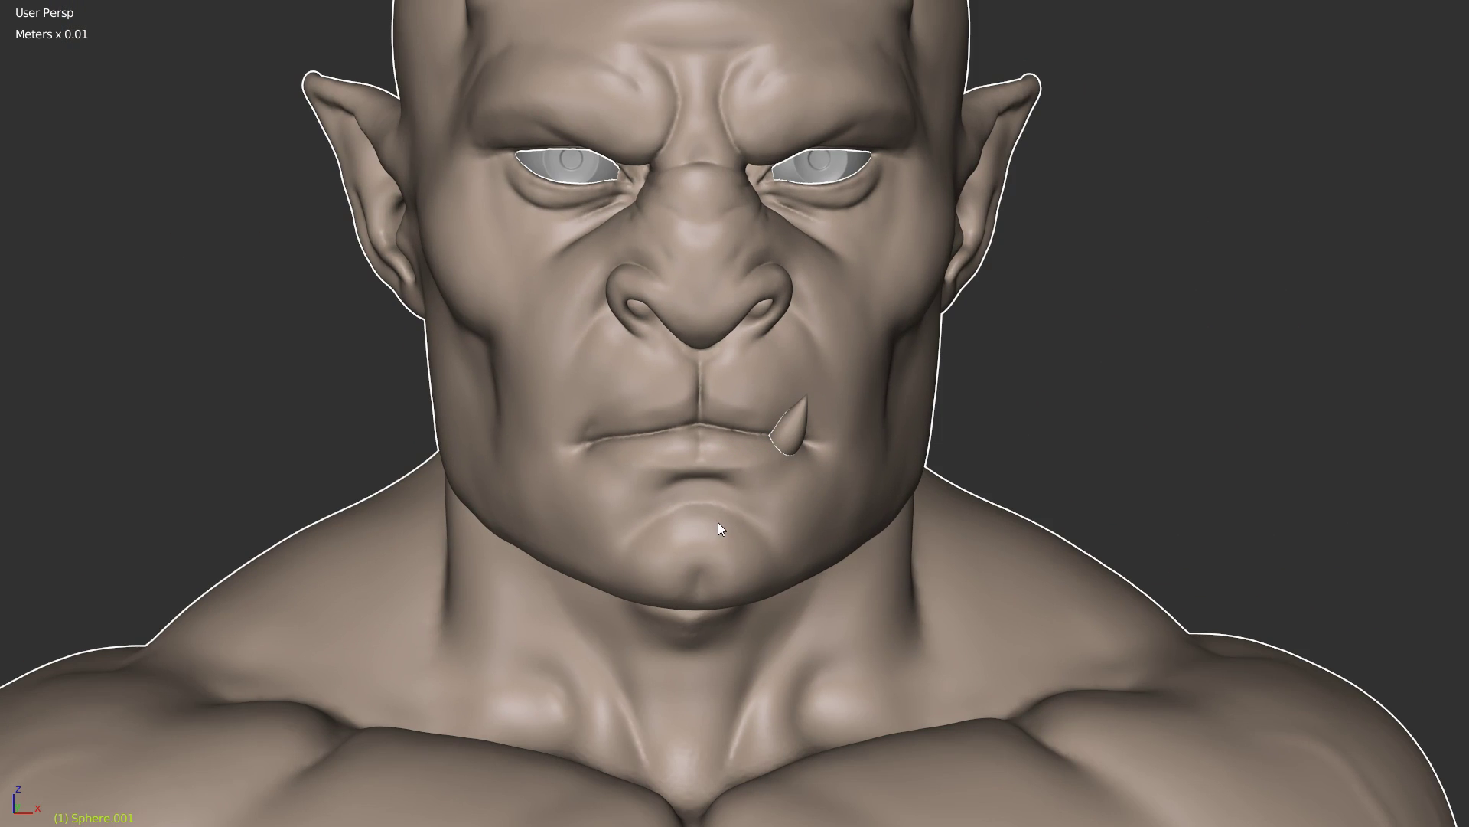
shift+right_click(794, 433)
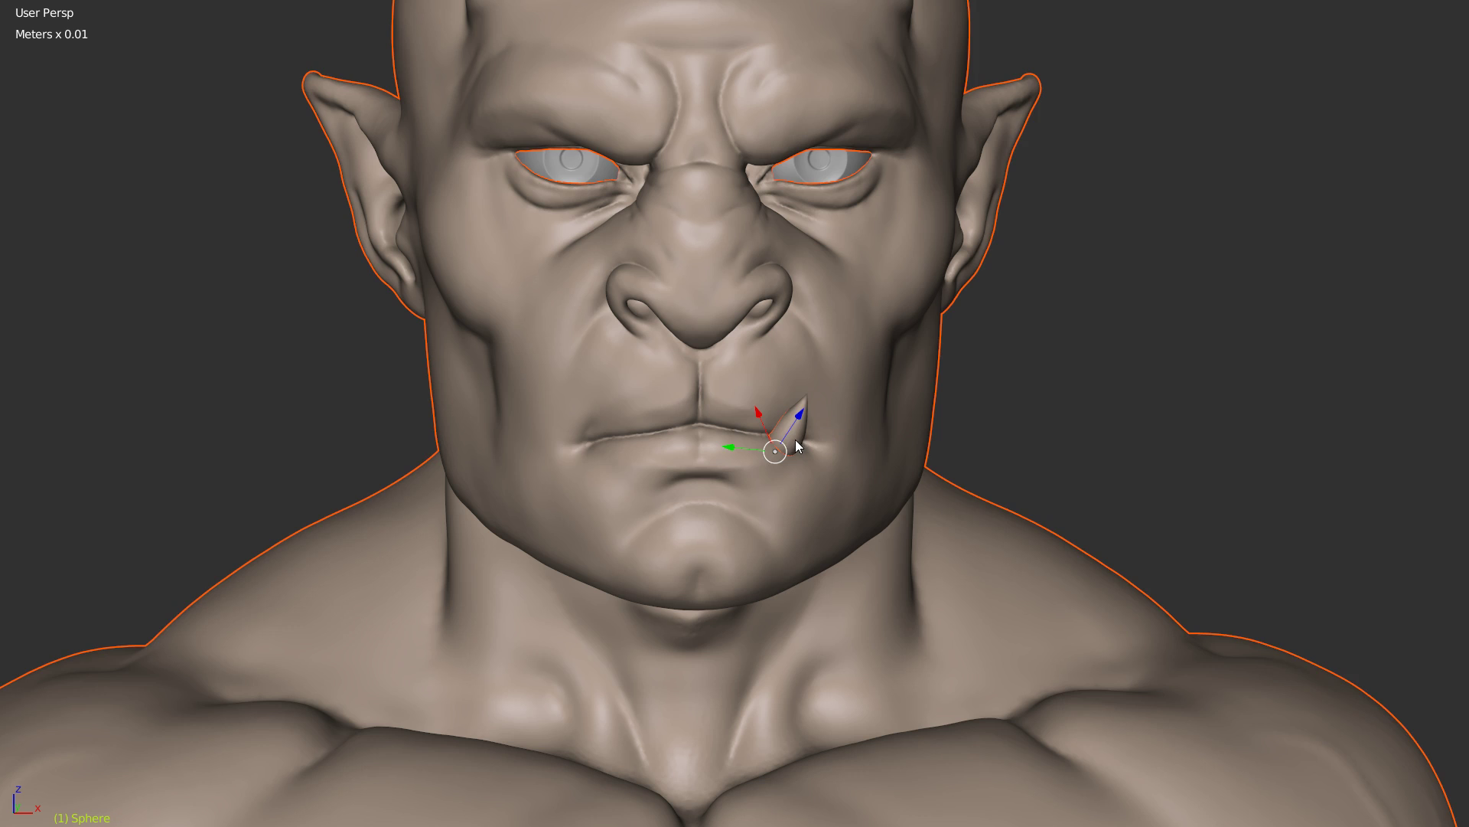
key(space)
click(782, 557)
click(783, 556)
middle_drag(773, 453, 759, 424)
Step: Shift the mirrored tusks farther outward along the lips and adjust their tilt in profile
scroll(766, 429, up, 3)
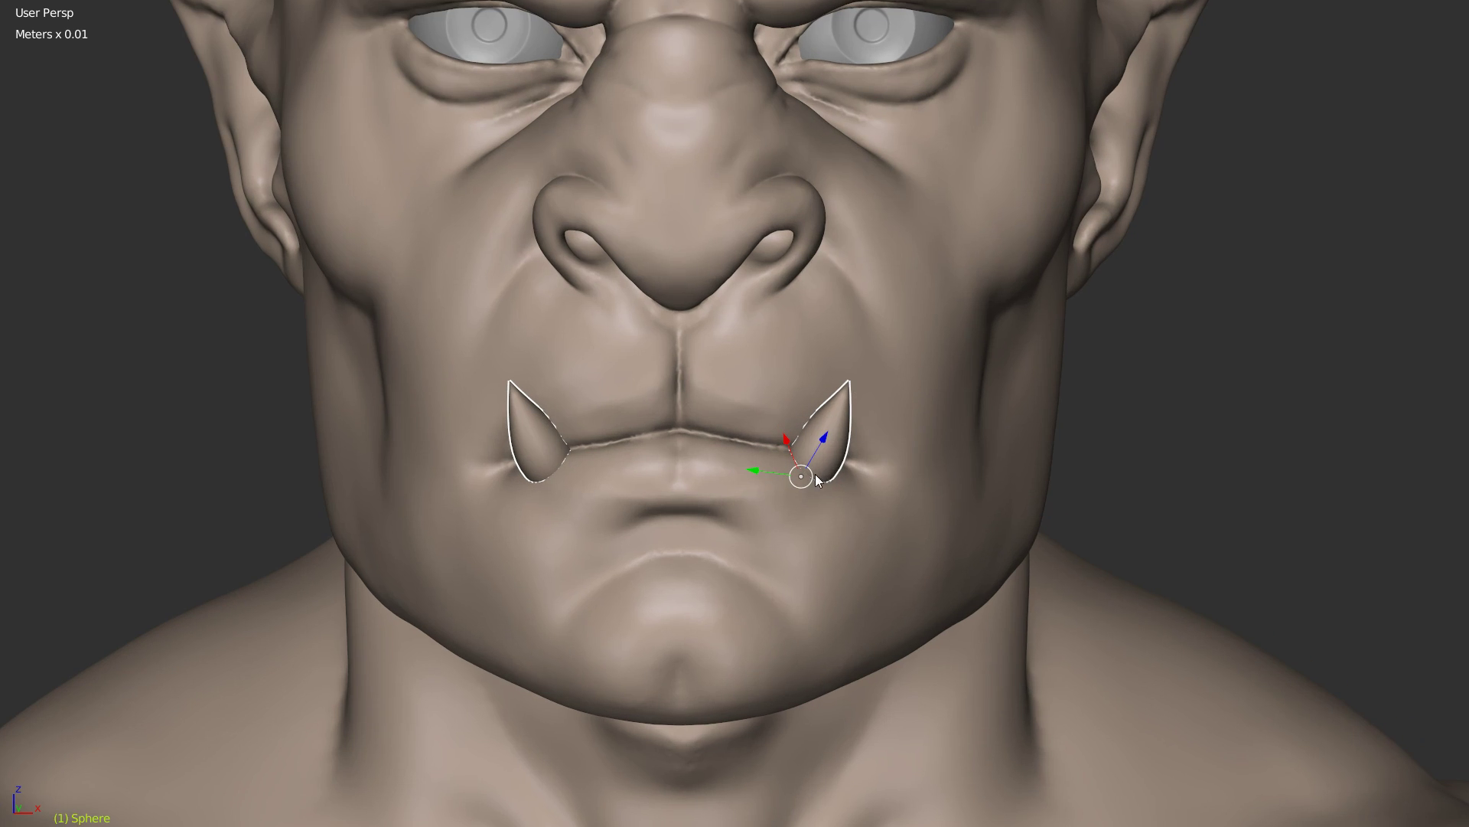
drag(765, 473, 798, 478)
middle_drag(798, 479, 819, 446)
key(r)
click(873, 369)
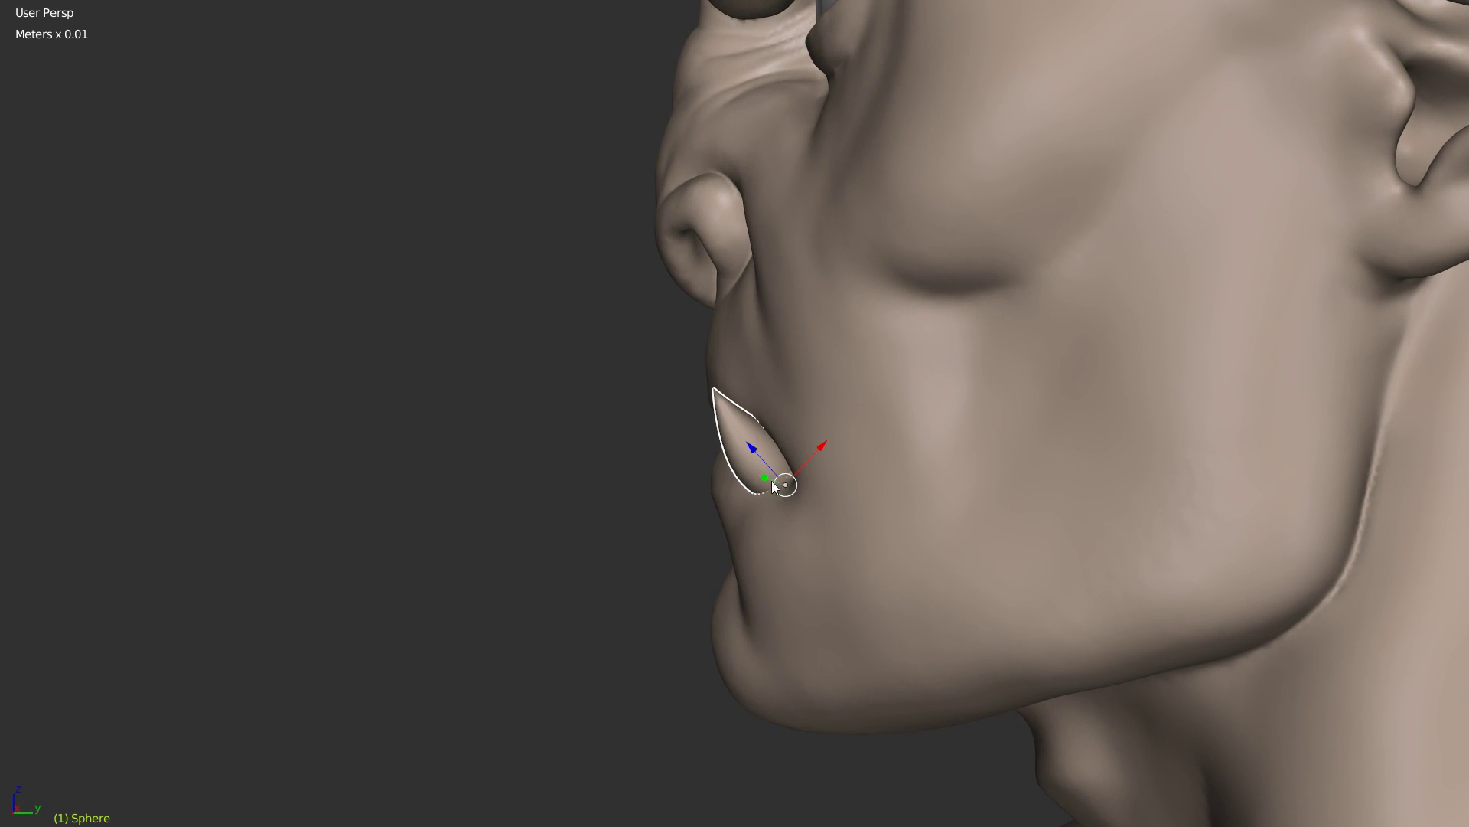
key(r)
click(806, 499)
middle_drag(807, 498, 989, 471)
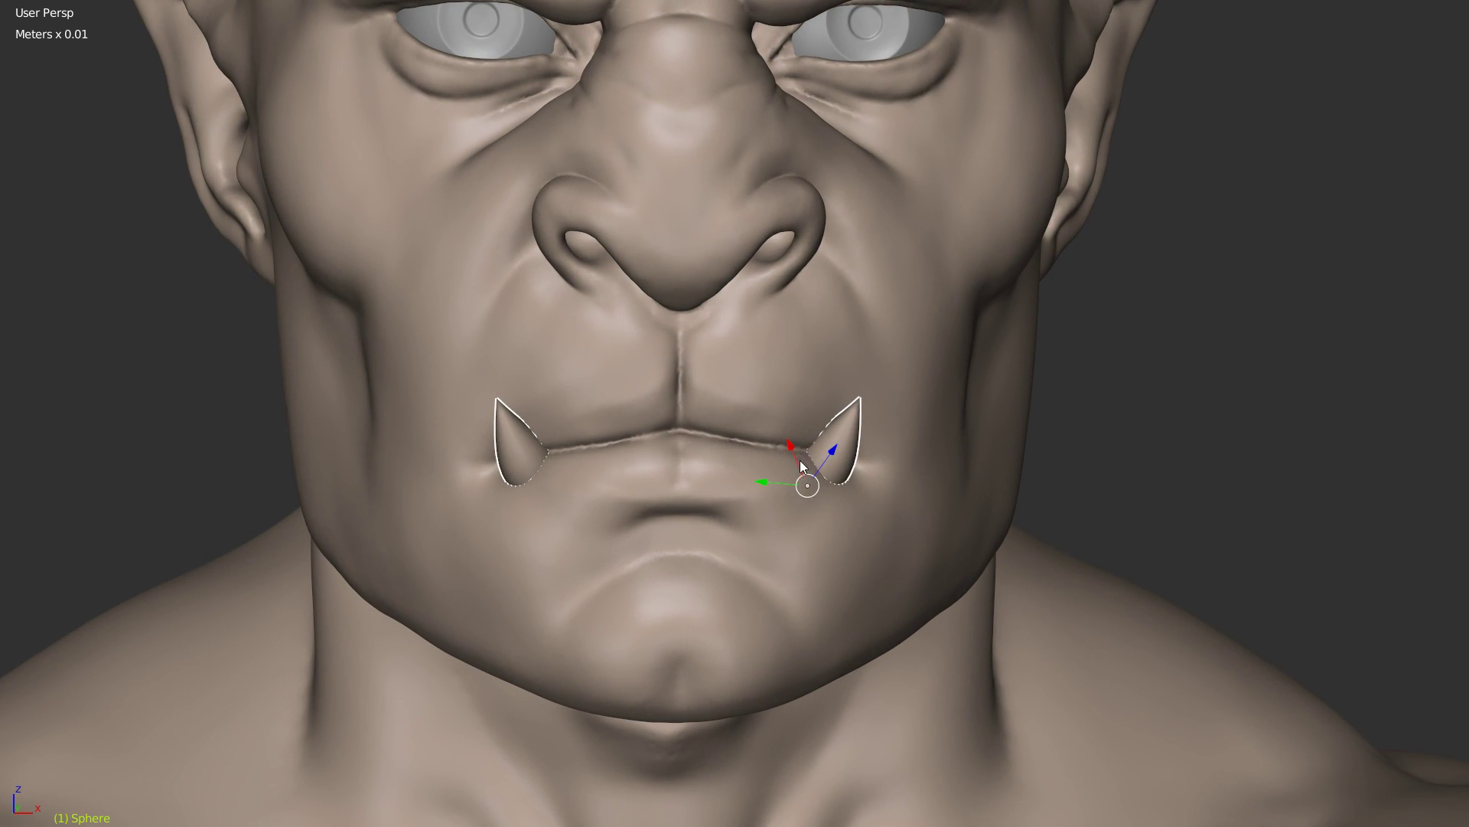
Step: Rotate the tusks about the X axis and check how they sit against the lips in profile
key(r)
key(x)
click(787, 436)
ctrl+middle_drag(788, 437, 651, 589)
scroll(755, 355, up, 4)
middle_drag(770, 366, 574, 422)
scroll(832, 468, up, 4)
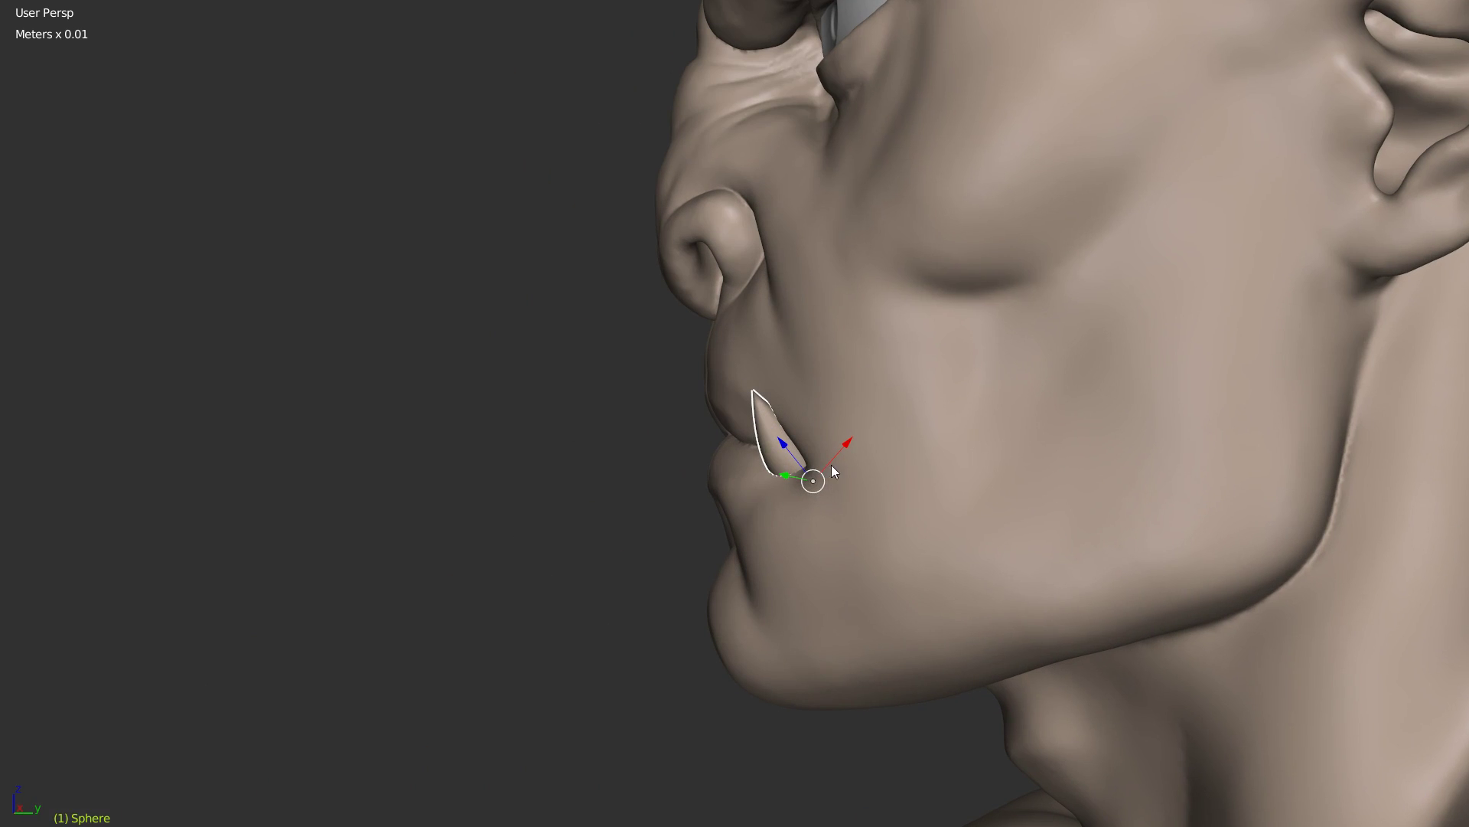
Step: Switch the transform orientation to global and tilt the tusks so their tips lean further outward from the mouth
key(alt+space)
click(810, 365)
middle_drag(747, 451, 926, 411)
key(s)
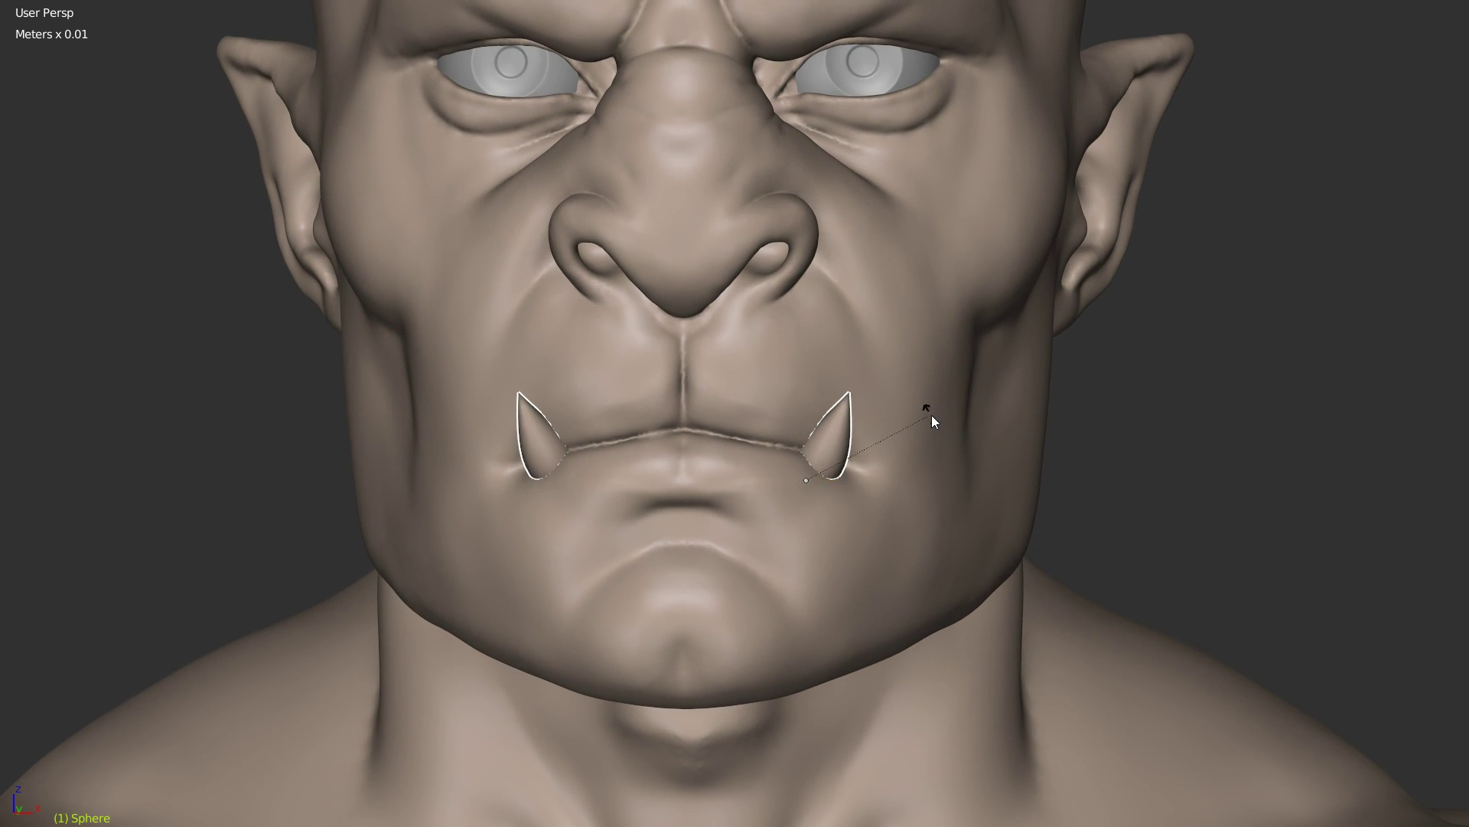
key(Escape)
key(s)
key(Escape)
key(s)
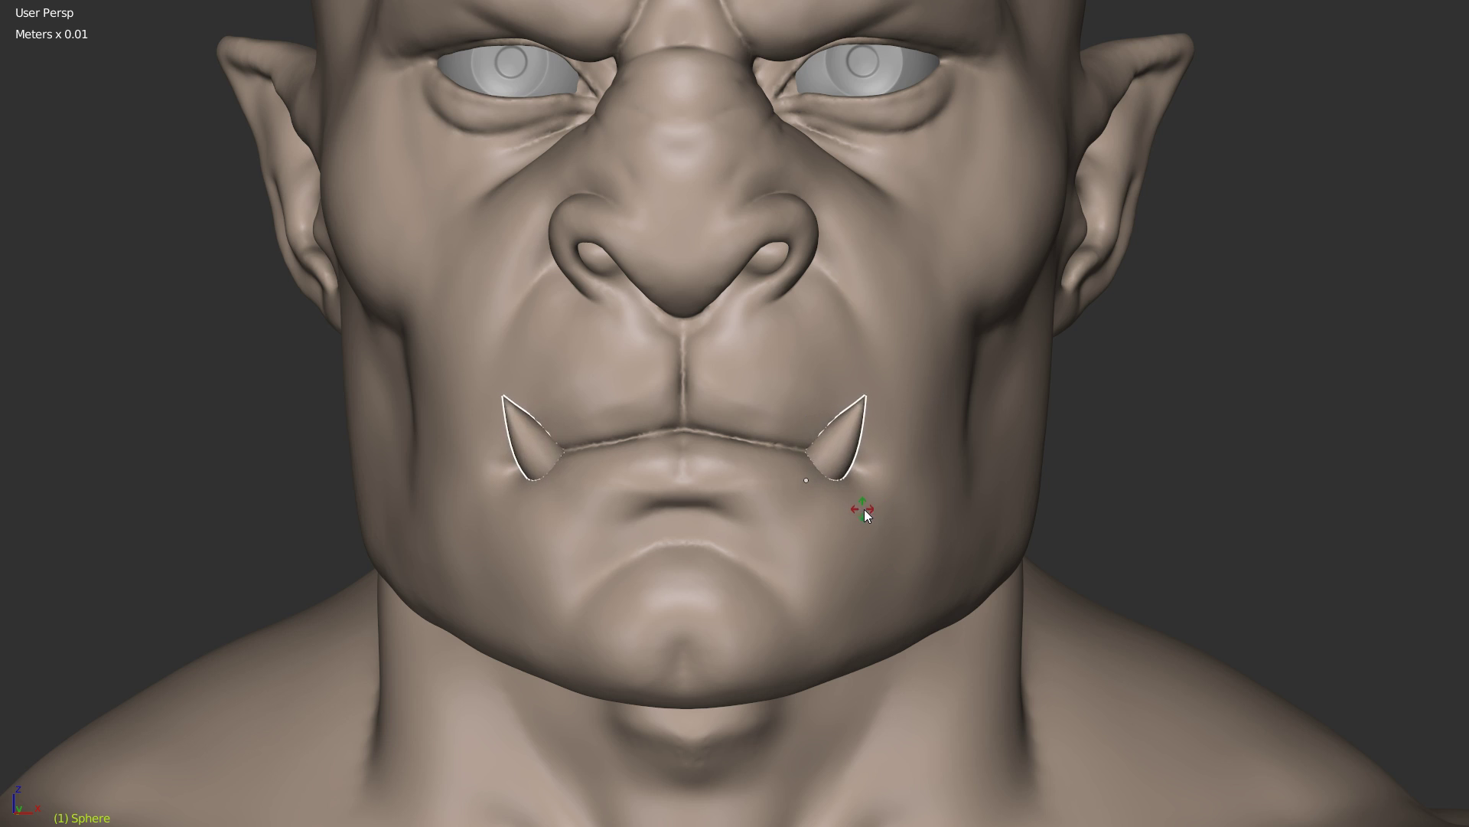
click(849, 508)
Step: Reposition the pair of tusks so their bases sit at the corners of the orc's mouth
middle_drag(850, 440, 691, 441)
scroll(803, 466, up, 3)
middle_drag(867, 485, 883, 426)
key(g)
click(859, 528)
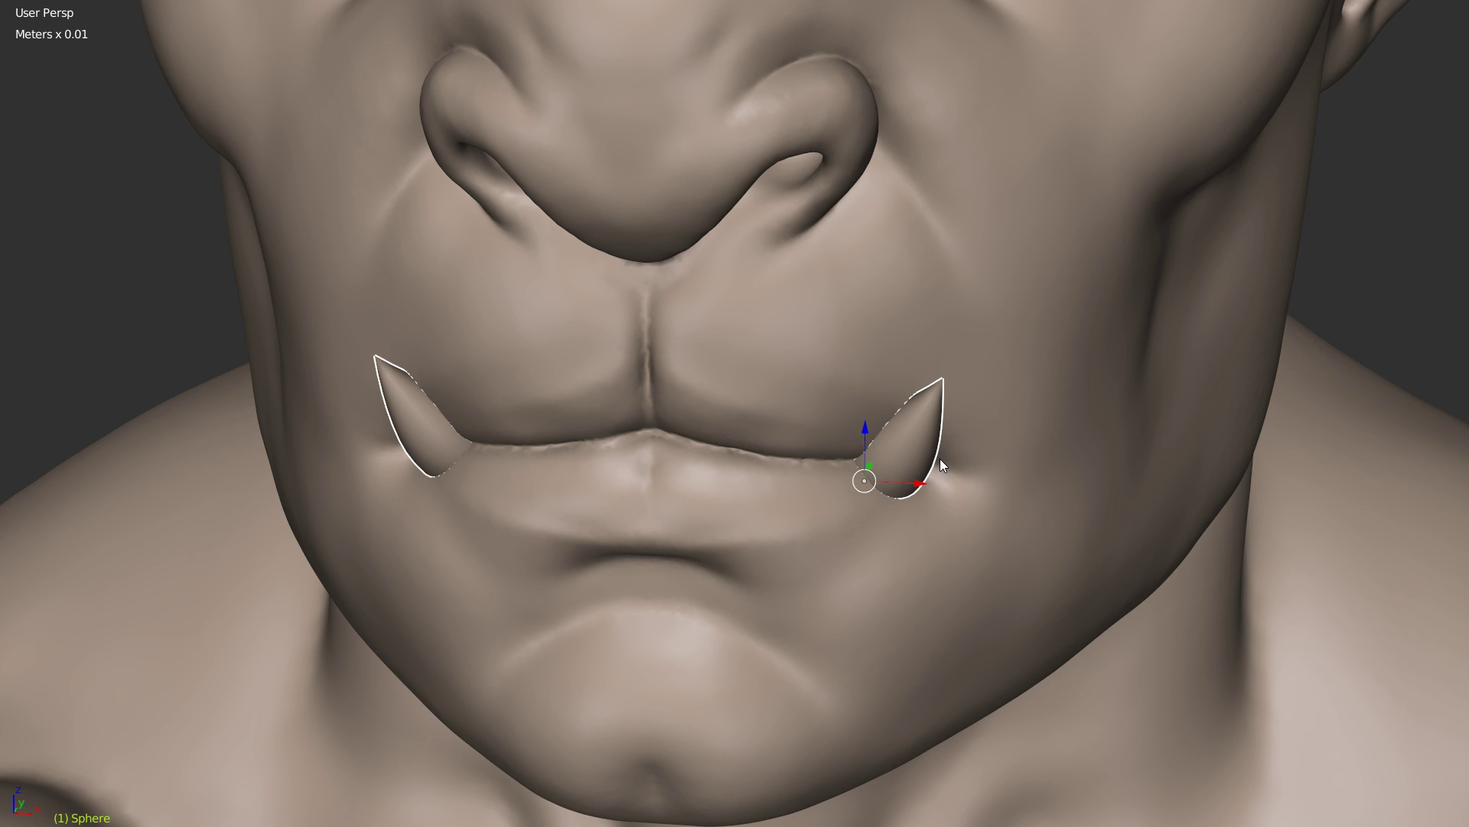
middle_drag(824, 416, 885, 516)
scroll(1058, 369, down, 3)
middle_drag(872, 429, 930, 395)
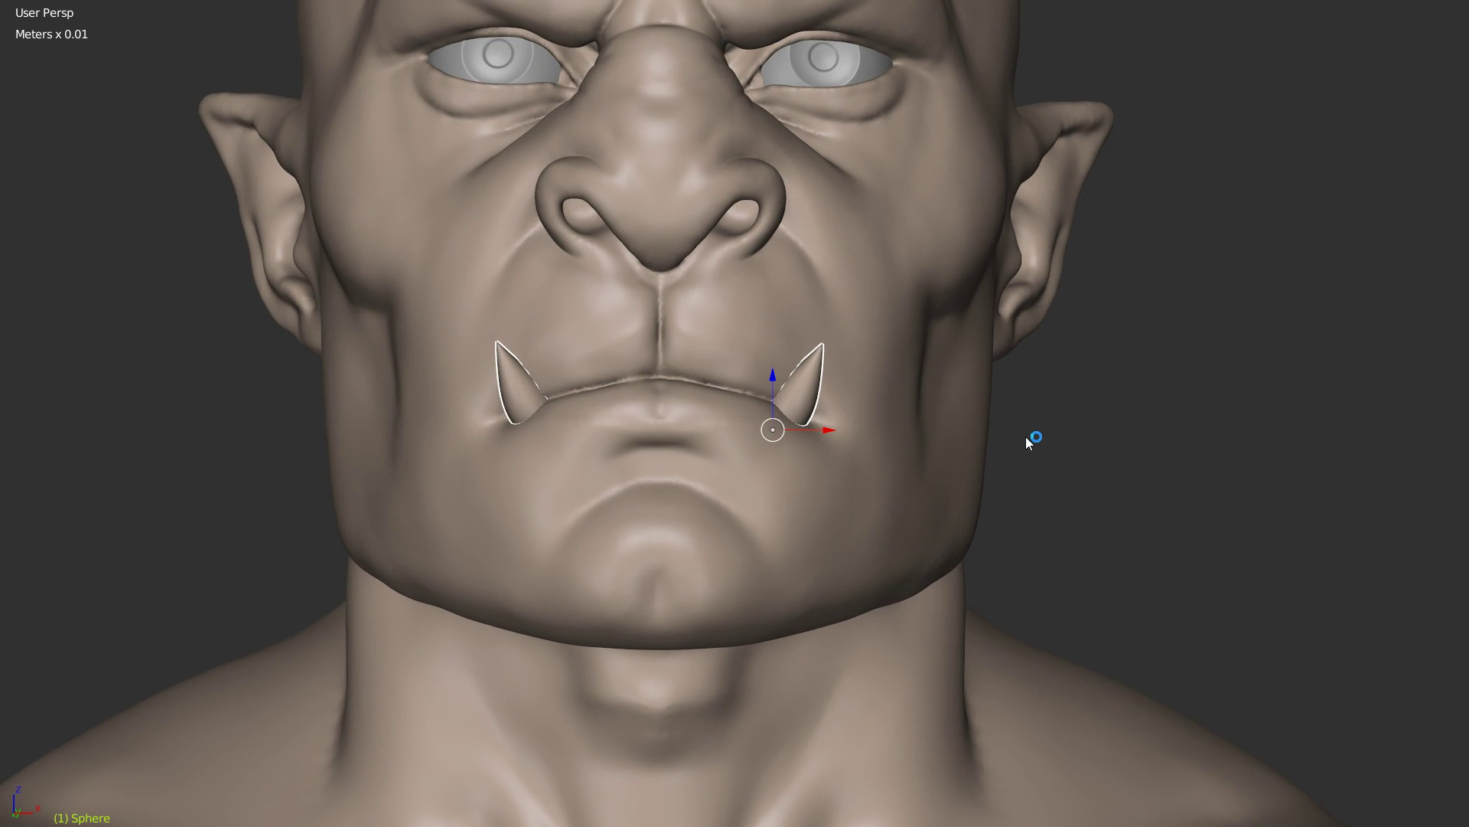
scroll(929, 387, up, 6)
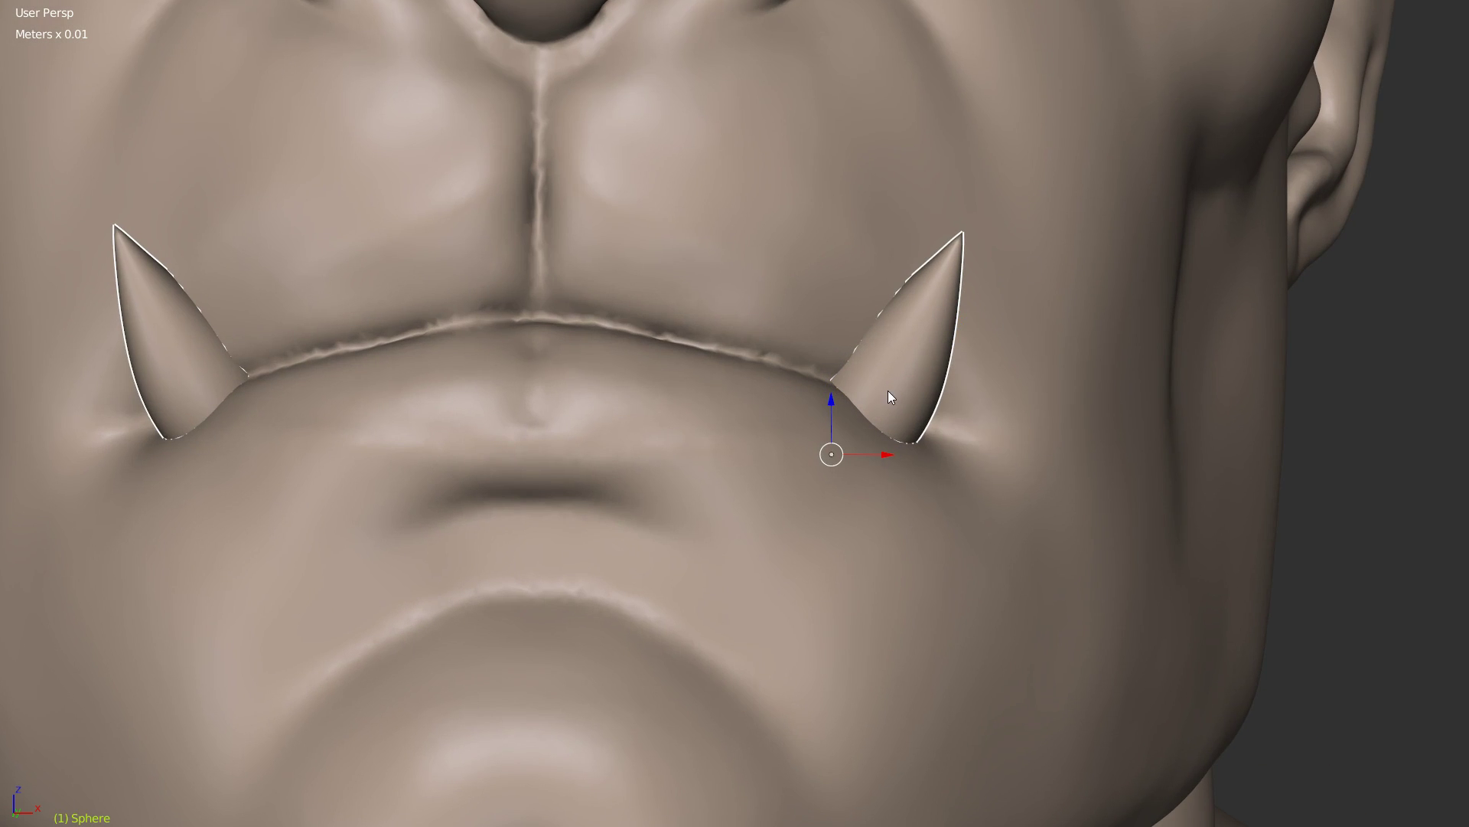
scroll(850, 410, down, 5)
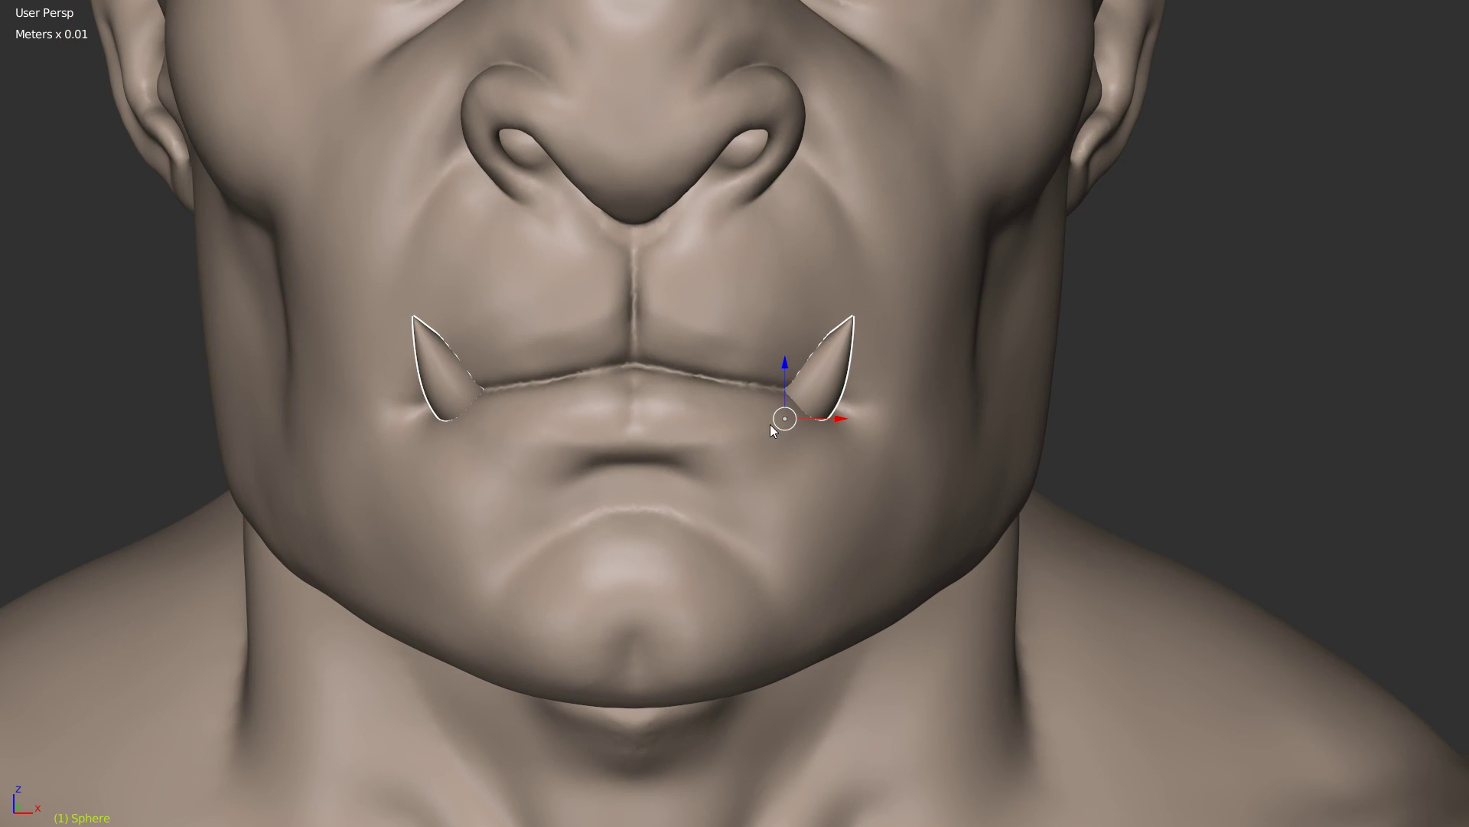
Step: Select the head mesh, put it in Sculpt mode and choose the Snakehook brush
click(792, 538)
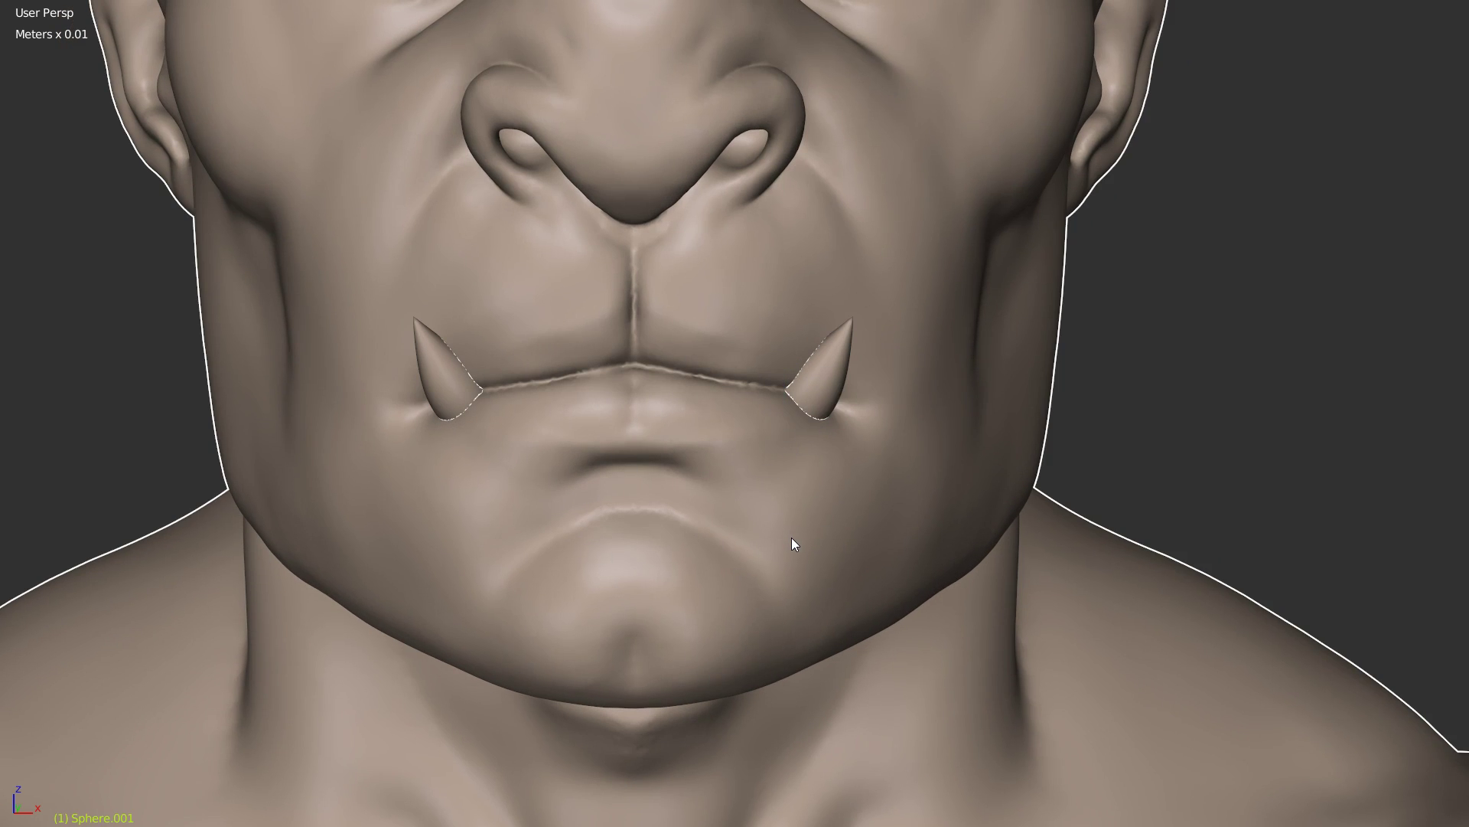
key(Tab)
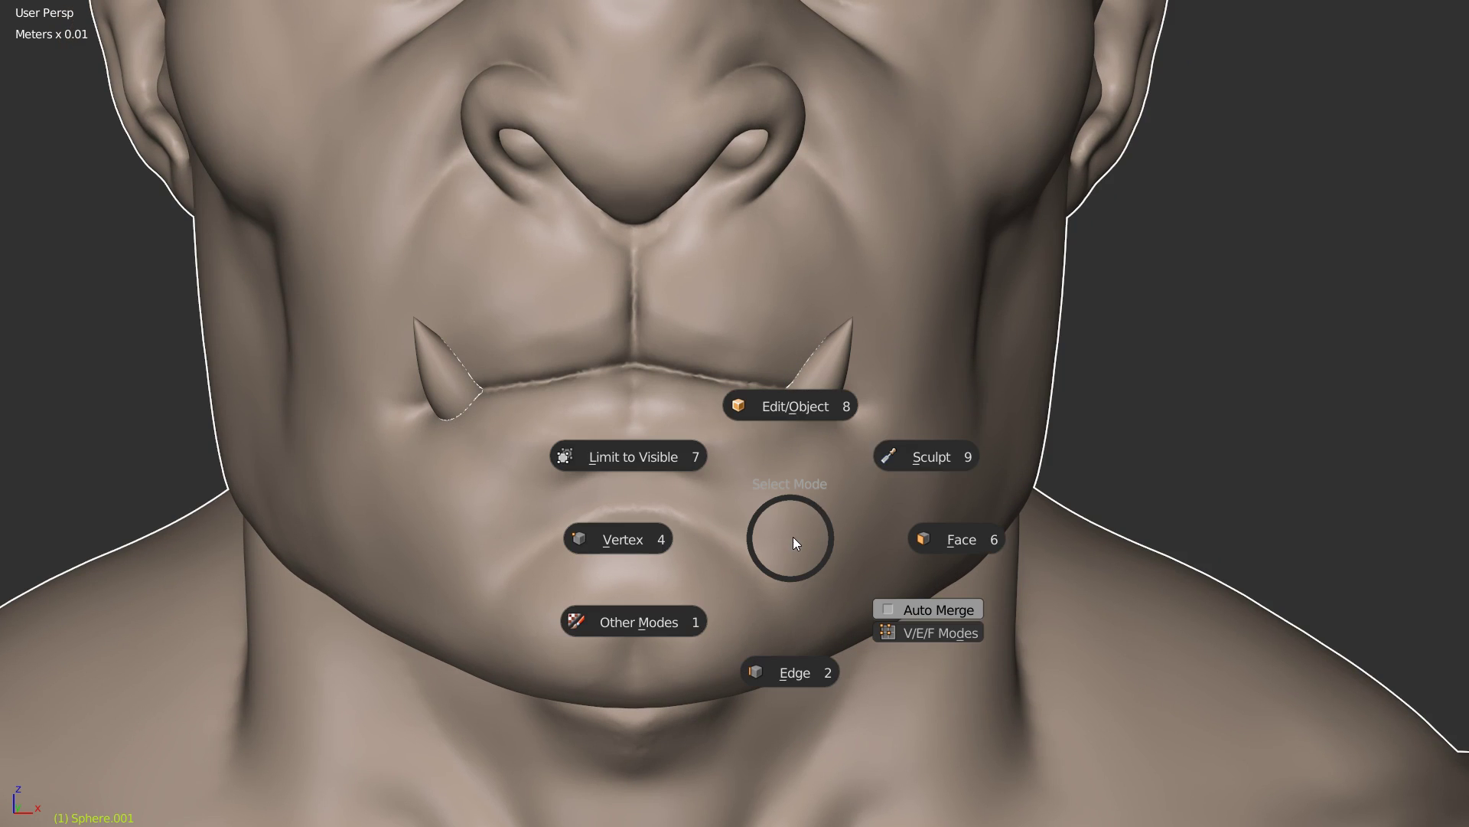
click(901, 464)
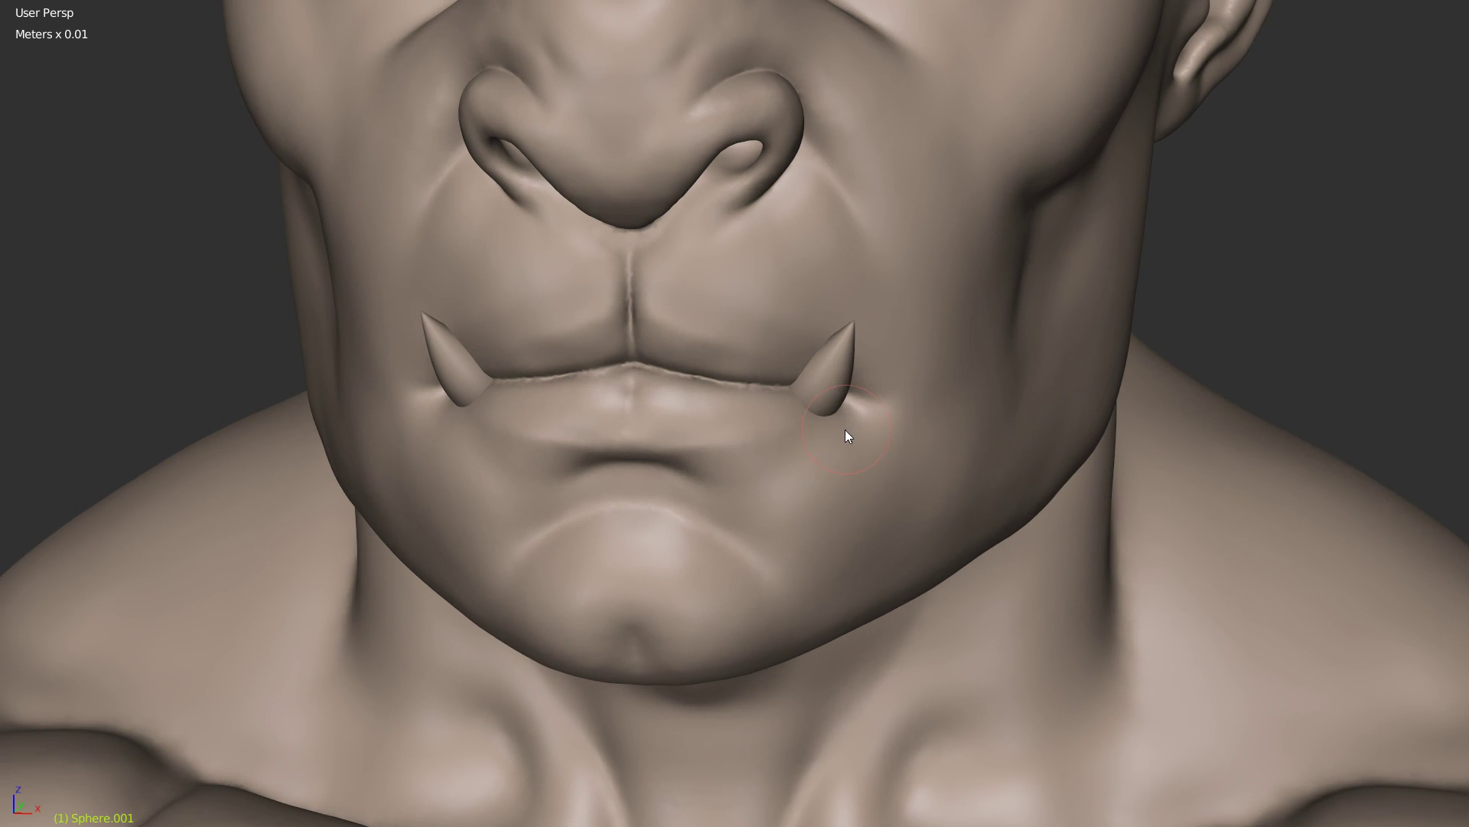
right_click(810, 410)
click(809, 418)
key(w)
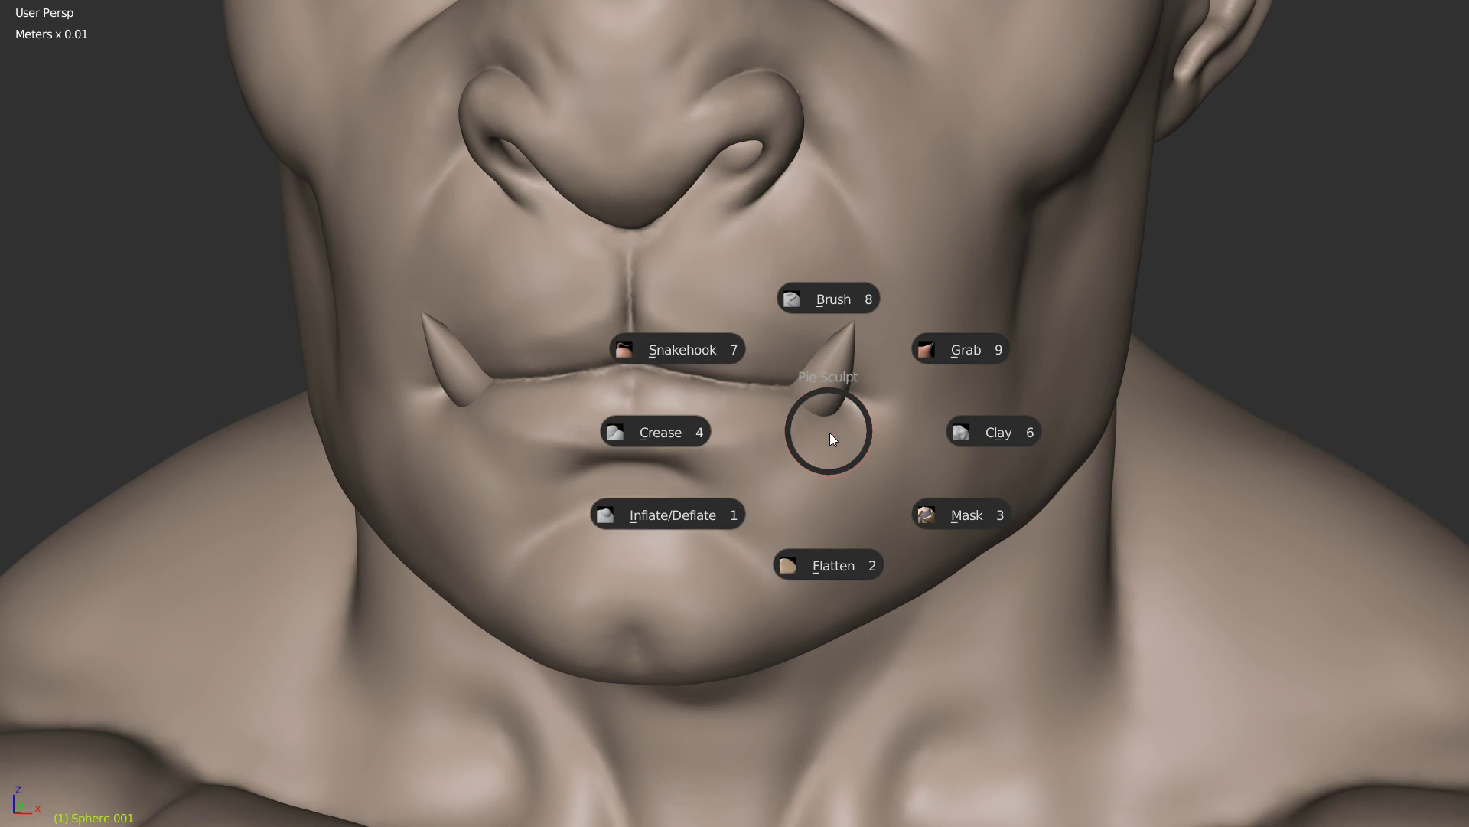
click(698, 357)
Step: Resize the brush and fit the lower lip and mouth corner closely around the tusk's base
mouse_move(880, 358)
middle_down()
mouse_move(778, 401)
mouse_move(853, 332)
mouse_move(819, 403)
middle_up()
key(f)
scroll(865, 388, up, 2)
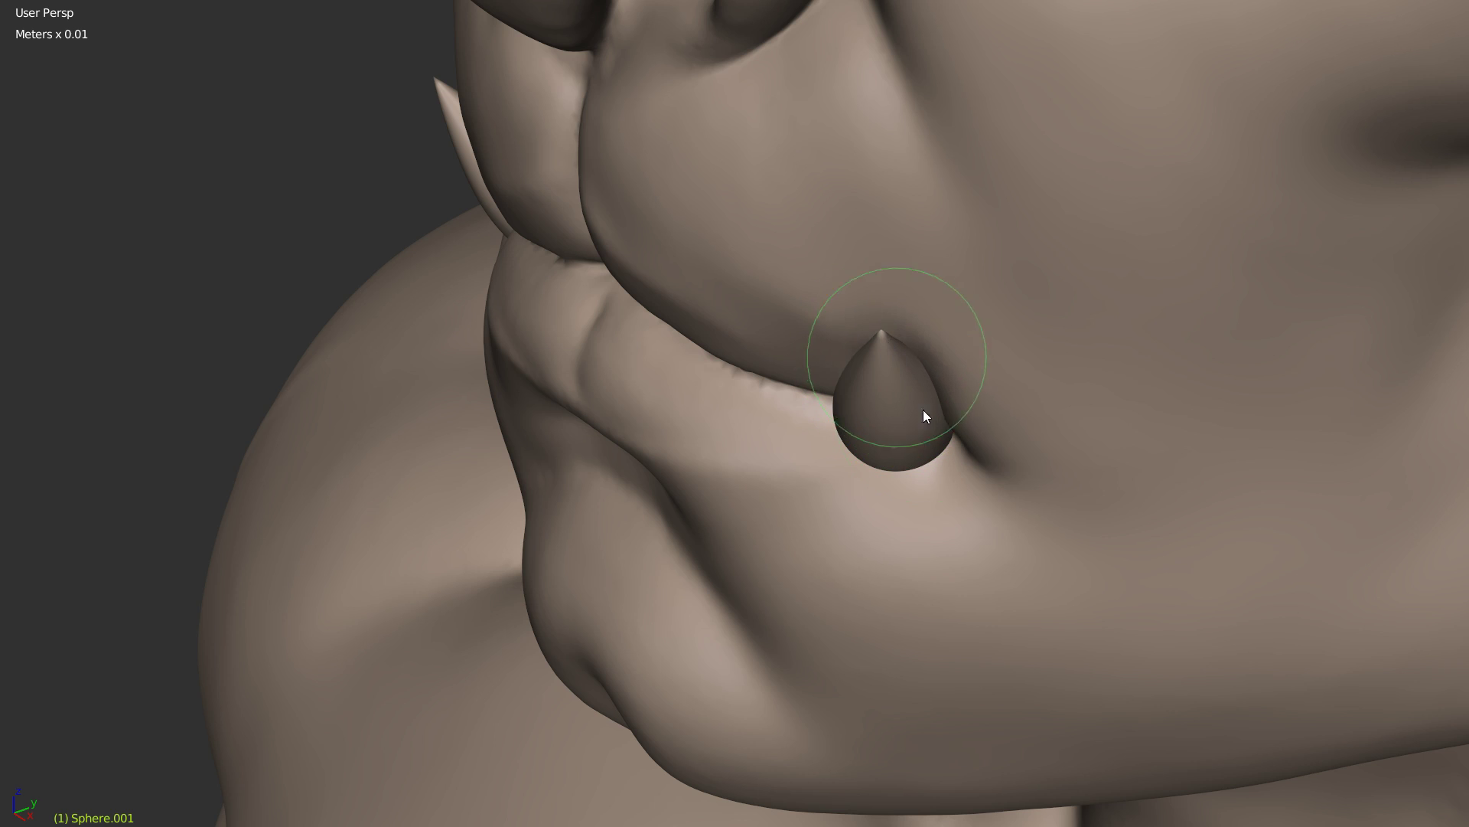
mouse_move(889, 398)
middle_down()
mouse_move(1007, 375)
mouse_move(874, 337)
mouse_move(838, 355)
middle_up()
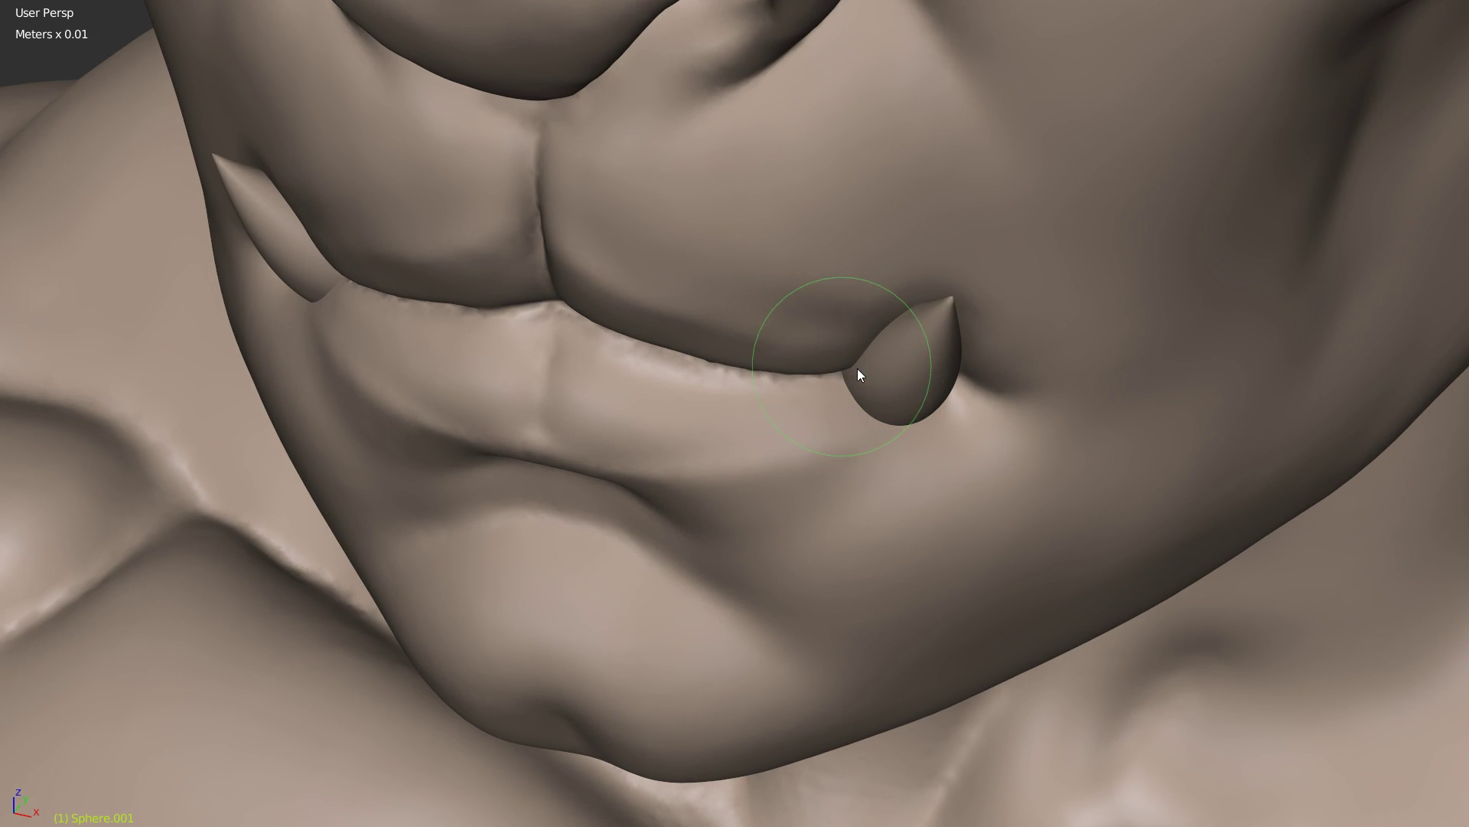
mouse_move(906, 348)
middle_down()
mouse_move(1024, 322)
mouse_move(796, 299)
mouse_move(812, 315)
middle_up()
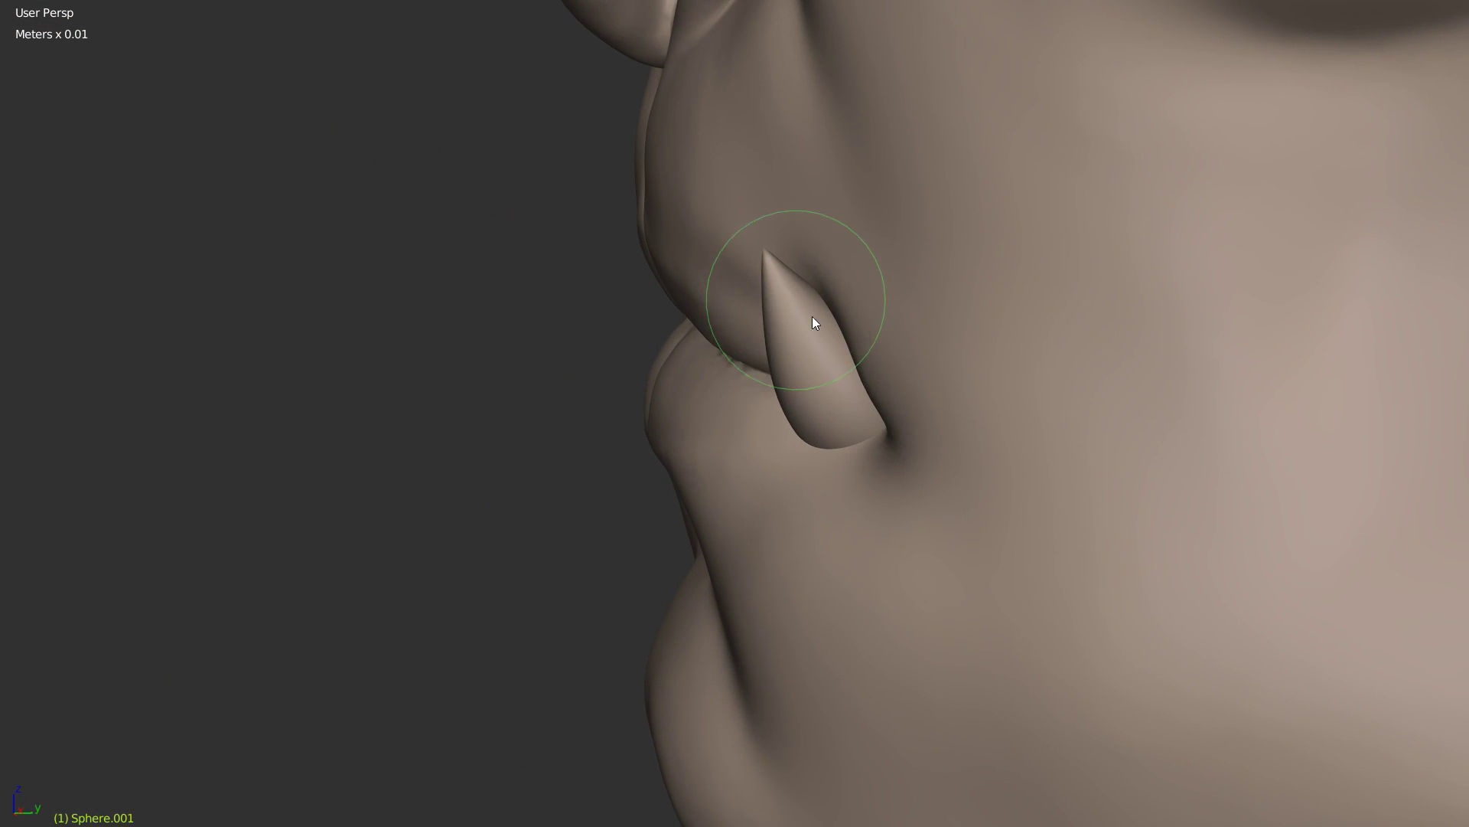
middle_drag(888, 437, 840, 450)
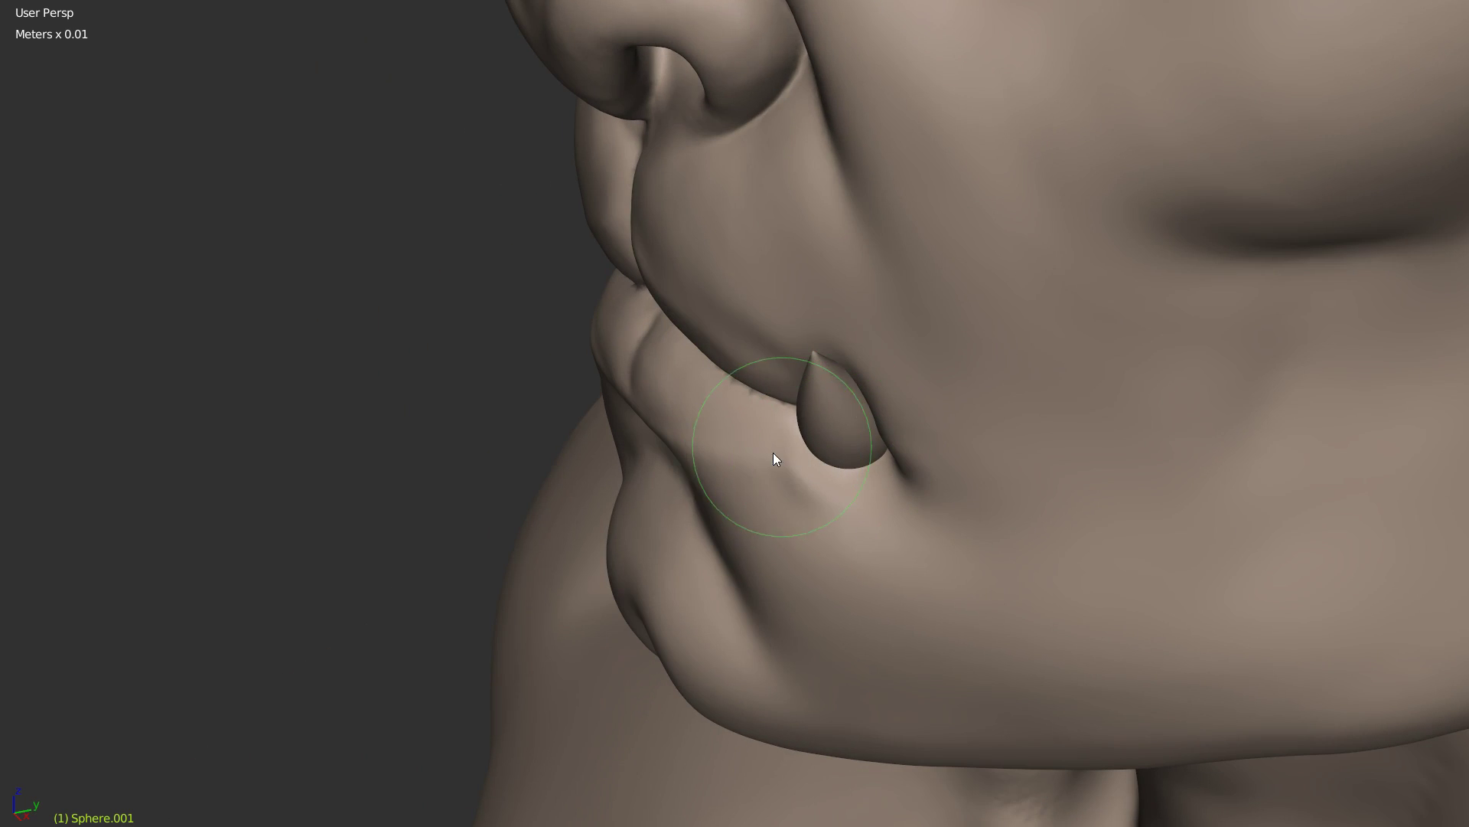
middle_drag(755, 475, 866, 460)
scroll(909, 387, up, 2)
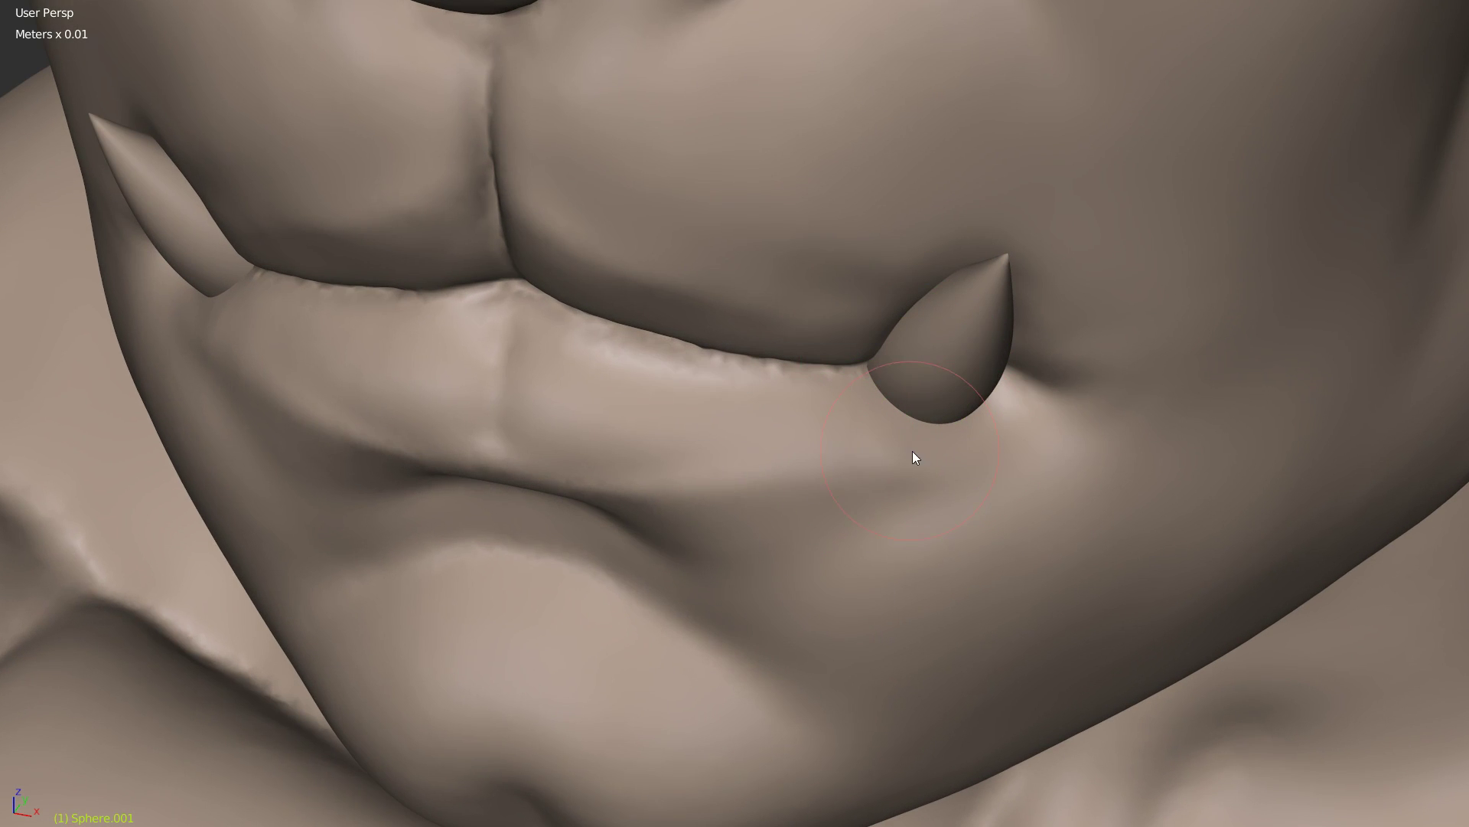
Step: Undo a first stroke on the lower lip and carve a short groove beneath the tusk's base instead
drag(783, 456, 845, 457)
key(ctrl+z)
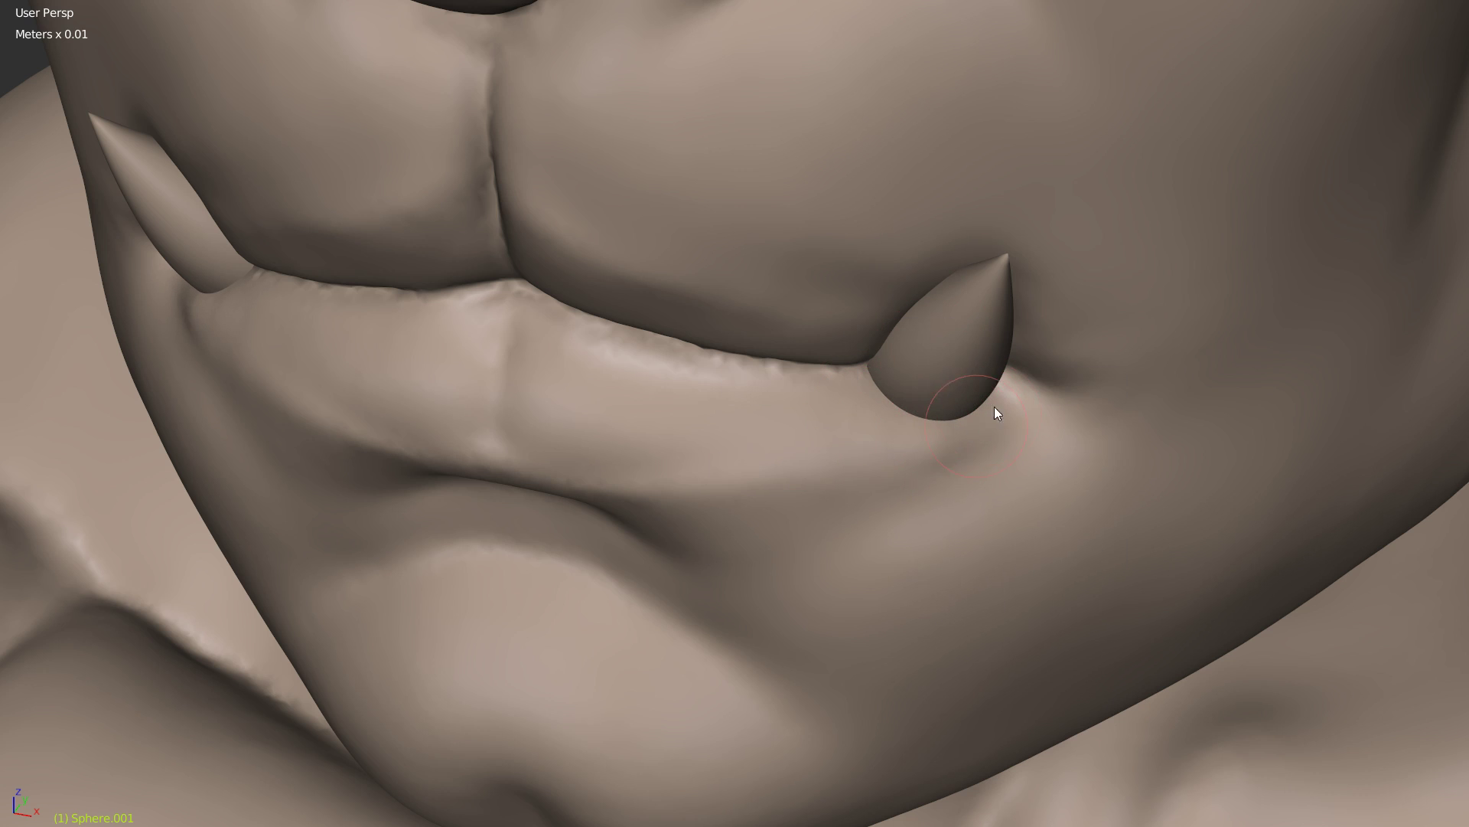
mouse_move(990, 424)
mouse_down()
mouse_move(894, 428)
mouse_move(1007, 386)
mouse_move(901, 434)
mouse_up()
mouse_move(891, 455)
middle_down()
mouse_move(888, 411)
mouse_move(829, 458)
mouse_move(824, 482)
middle_up()
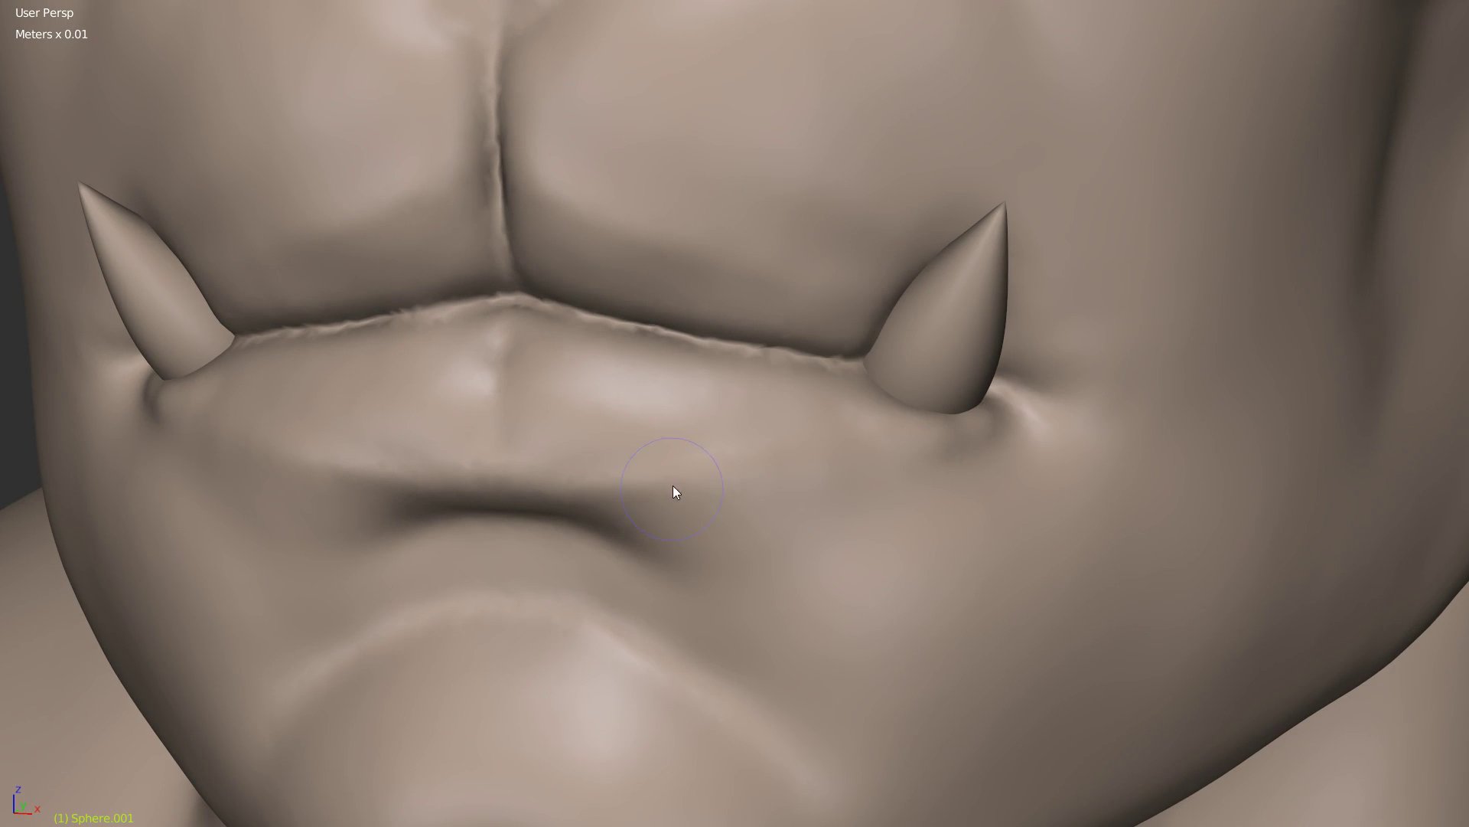
Step: Enlarge the brush and carve a continuous crease along the underside of the lower lip between the tusks
key(f)
click(699, 492)
drag(487, 473, 773, 478)
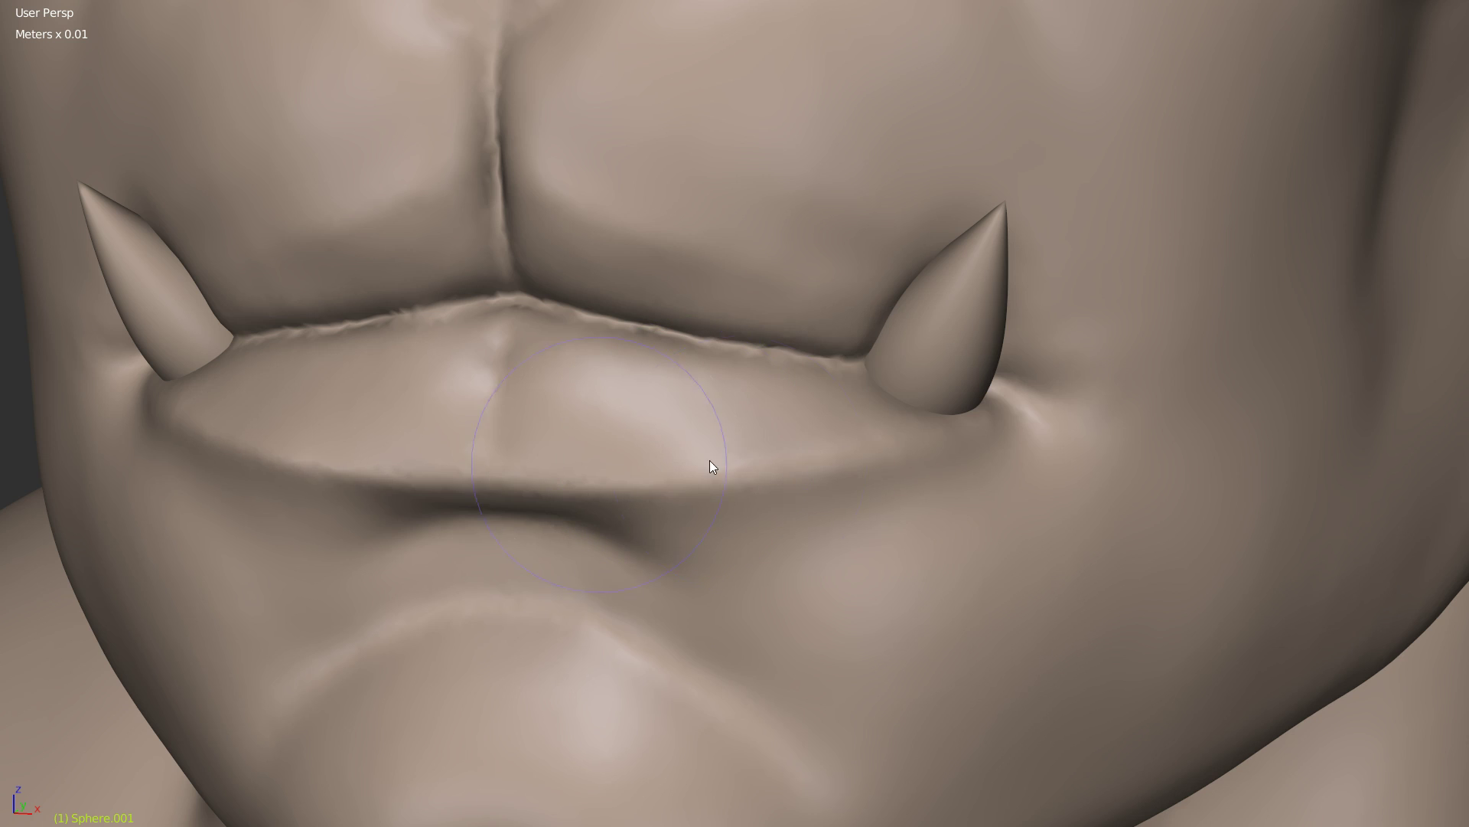
Step: Examine the lower lip, mouth corners and tusk bases from the side, close up and from the front
middle_drag(985, 406, 1033, 403)
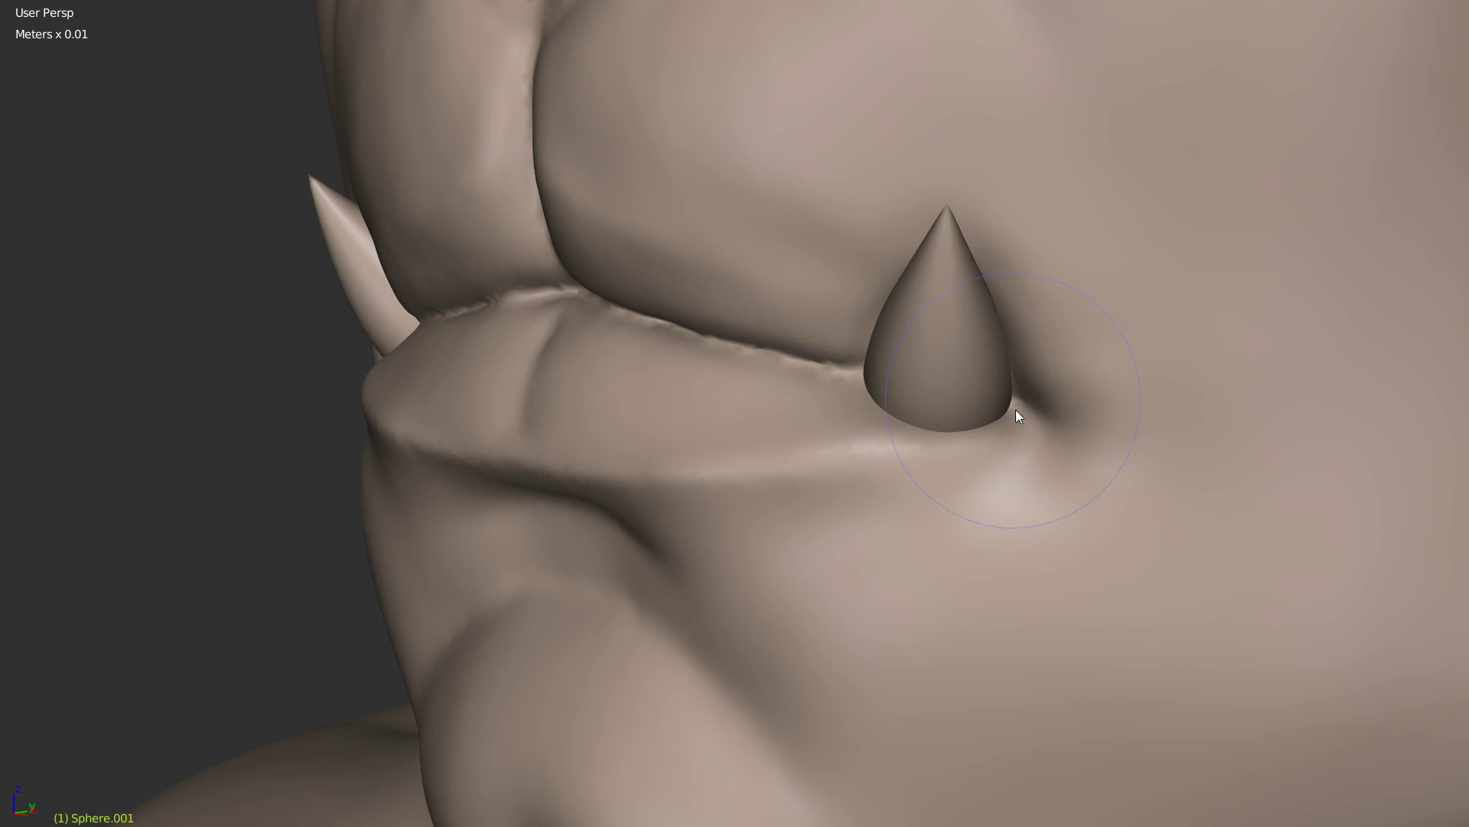
middle_drag(1063, 485, 918, 459)
scroll(950, 370, up, 3)
shift+middle_drag(932, 388, 785, 387)
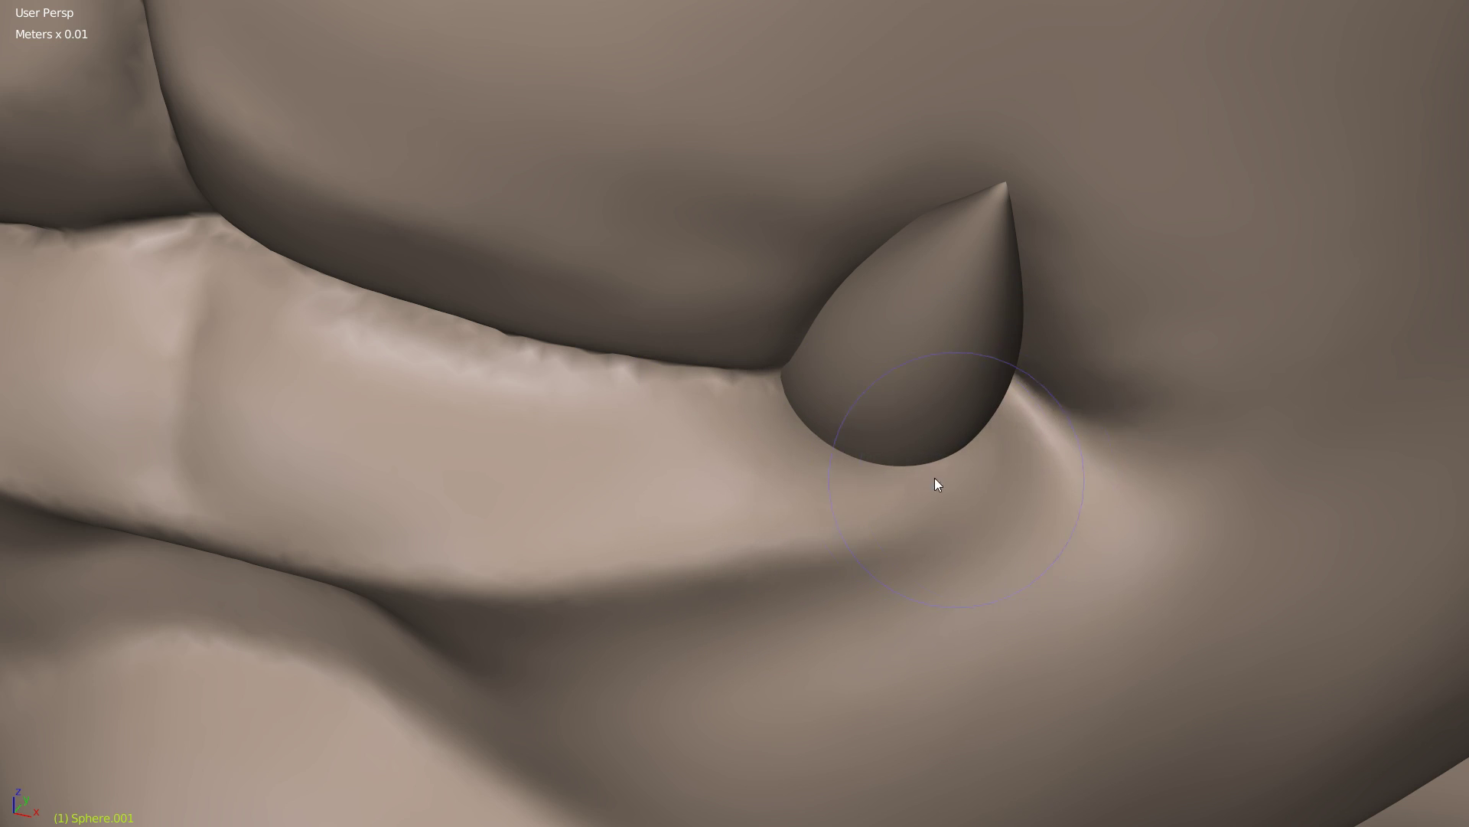
middle_drag(934, 484, 787, 548)
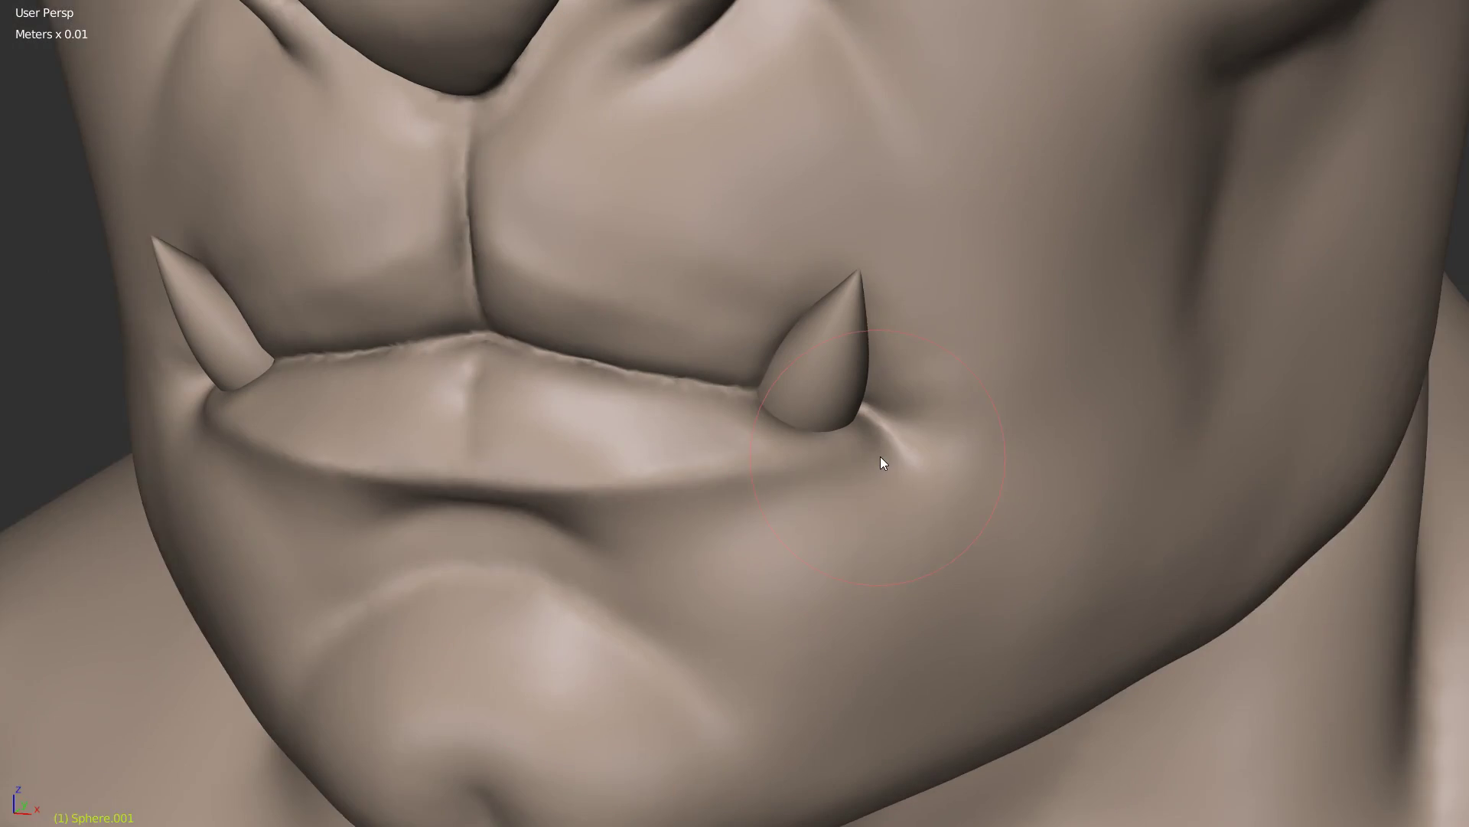
middle_drag(880, 456, 898, 444)
scroll(834, 448, up, 2)
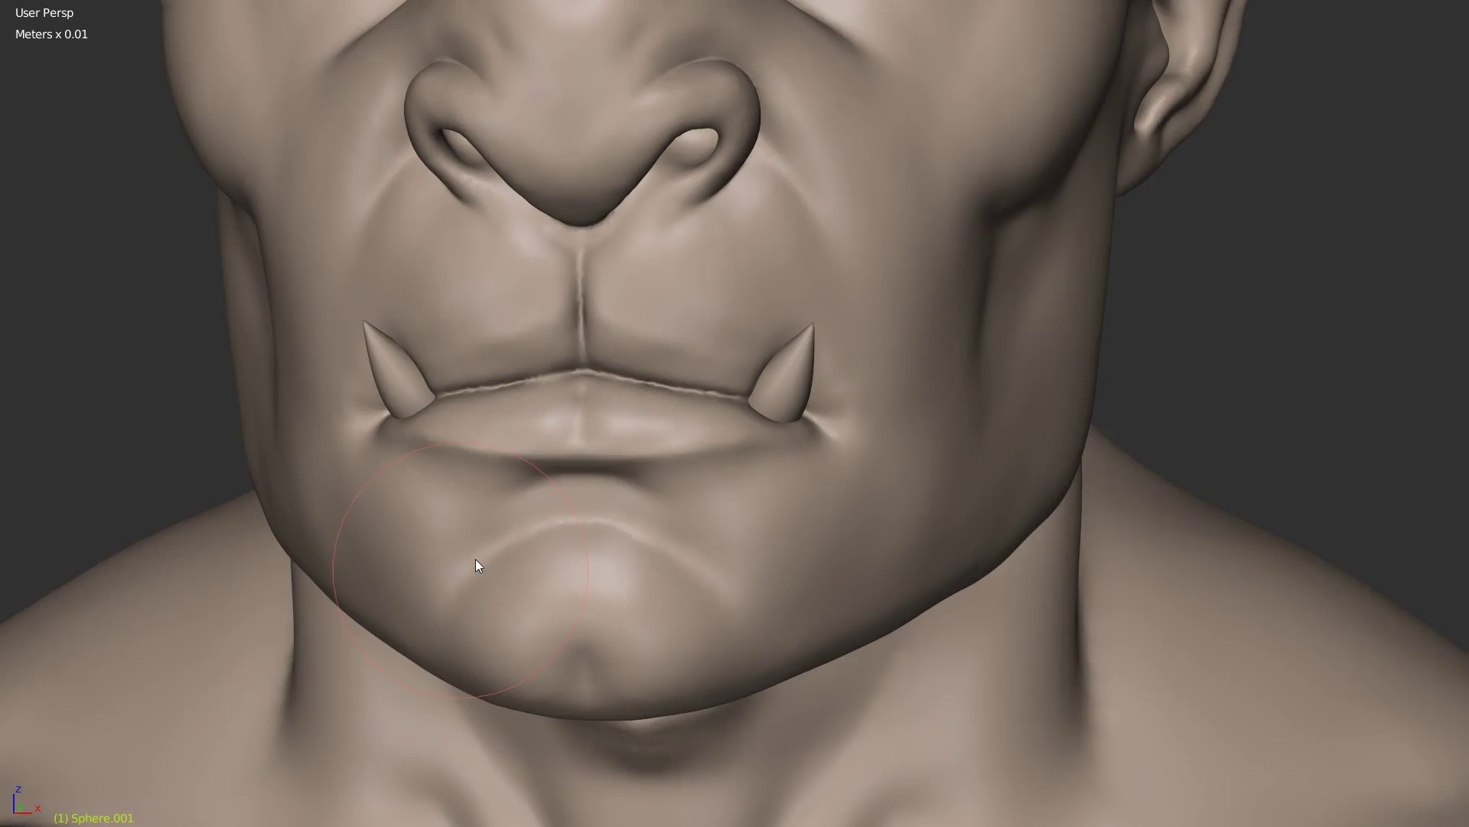
scroll(475, 559, up, 1)
mouse_move(498, 542)
middle_down()
mouse_move(648, 426)
mouse_move(701, 423)
mouse_move(689, 438)
middle_up()
scroll(746, 374, down, 1)
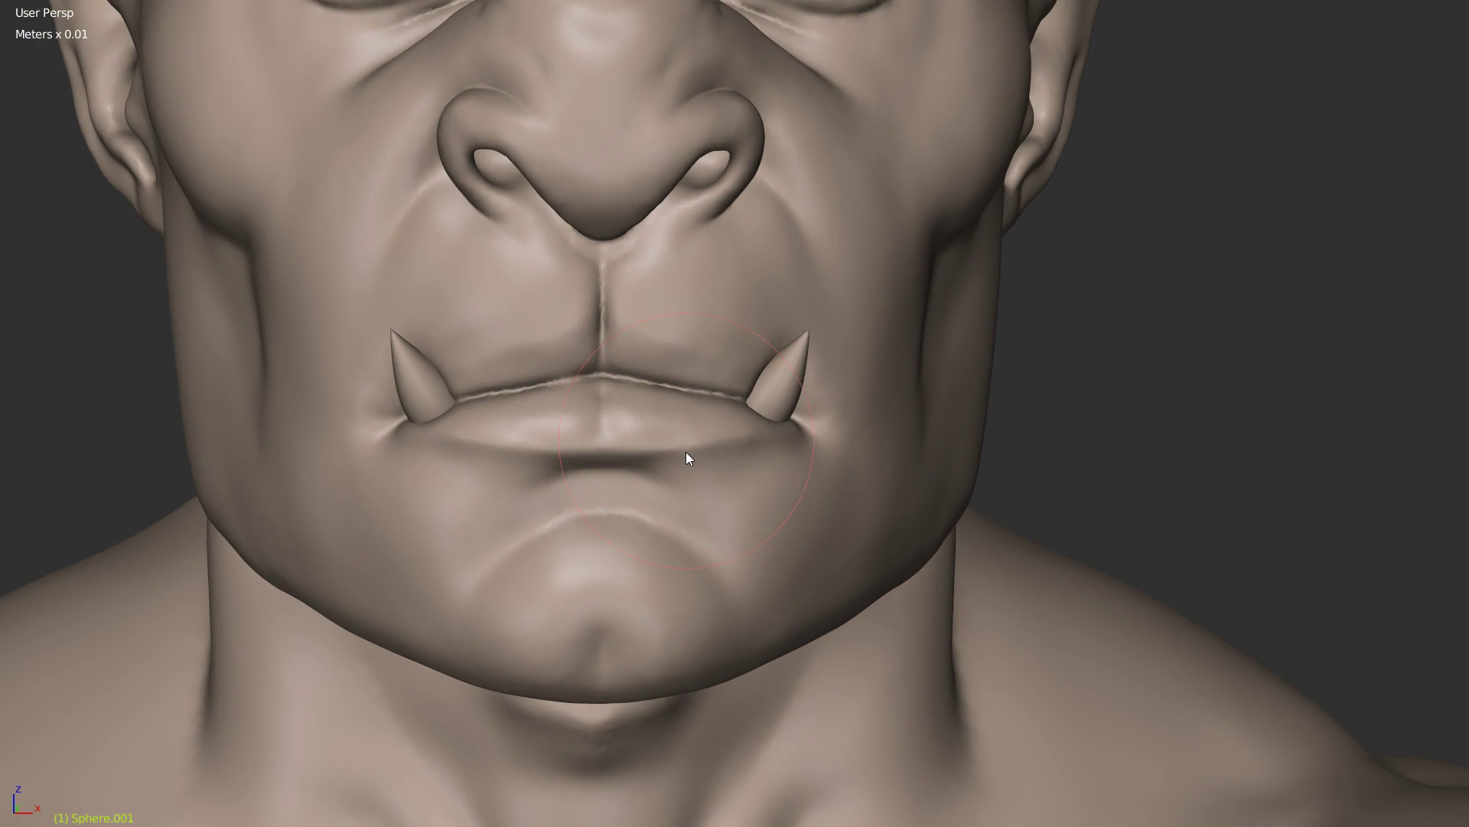
Step: Lower the middle of the mouth line and lower lip, and round the lip's front curve from below
scroll(693, 436, up, 1)
mouse_move(577, 420)
middle_down()
mouse_move(655, 499)
mouse_move(728, 444)
mouse_move(724, 462)
middle_up()
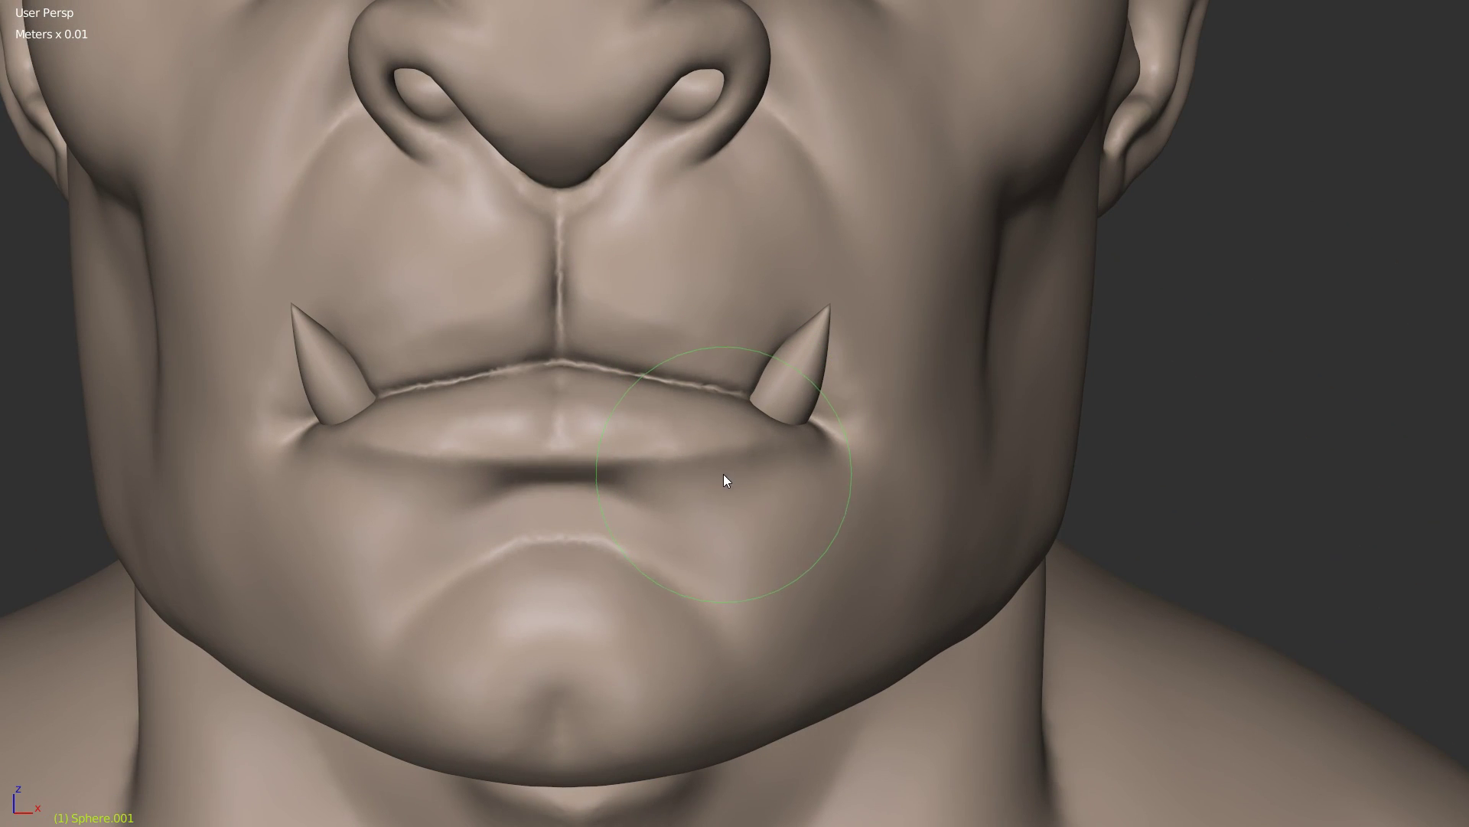
mouse_move(673, 488)
mouse_down()
mouse_move(567, 466)
mouse_move(661, 487)
mouse_up()
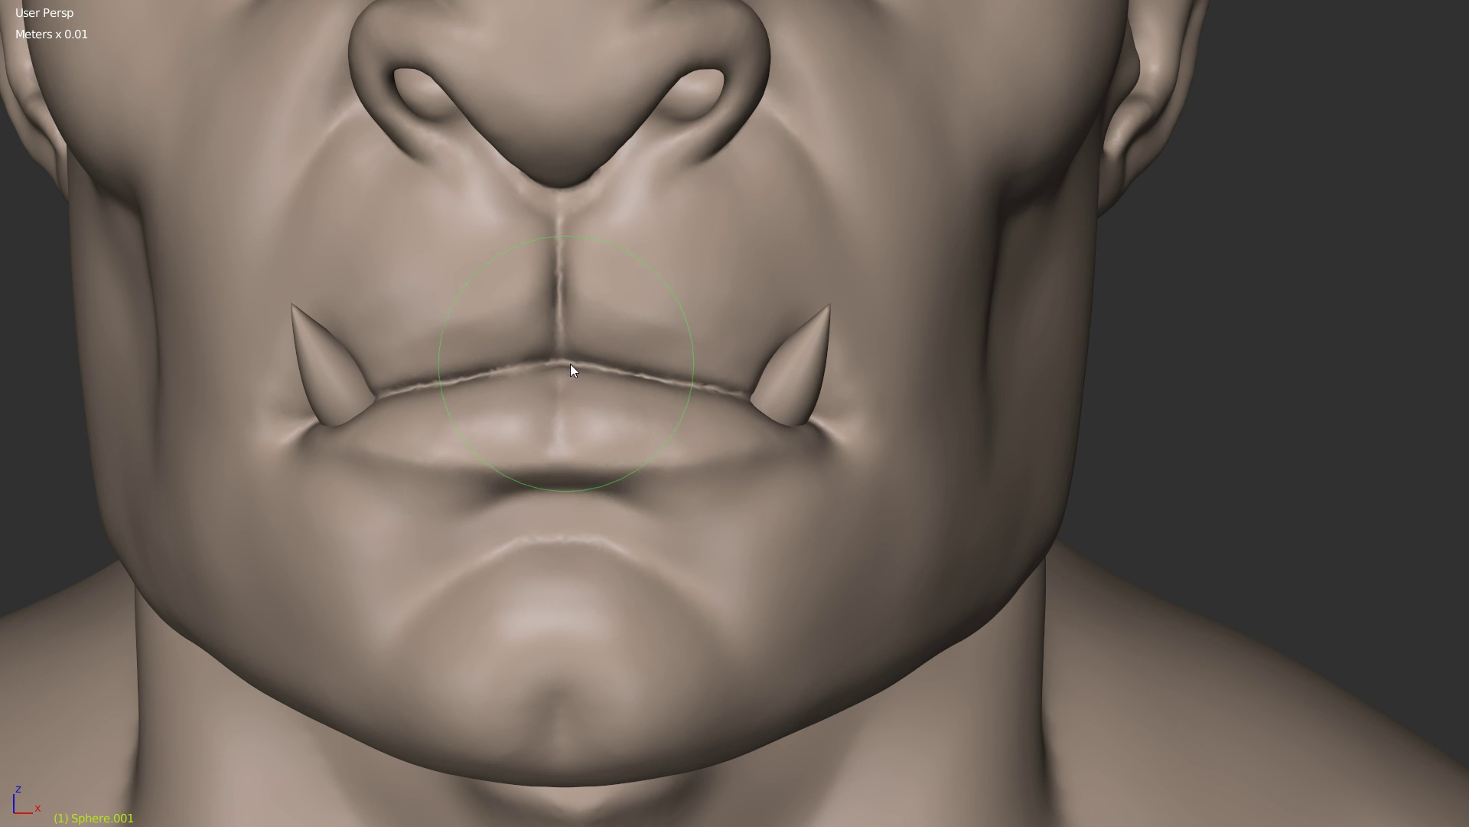
drag(571, 370, 568, 380)
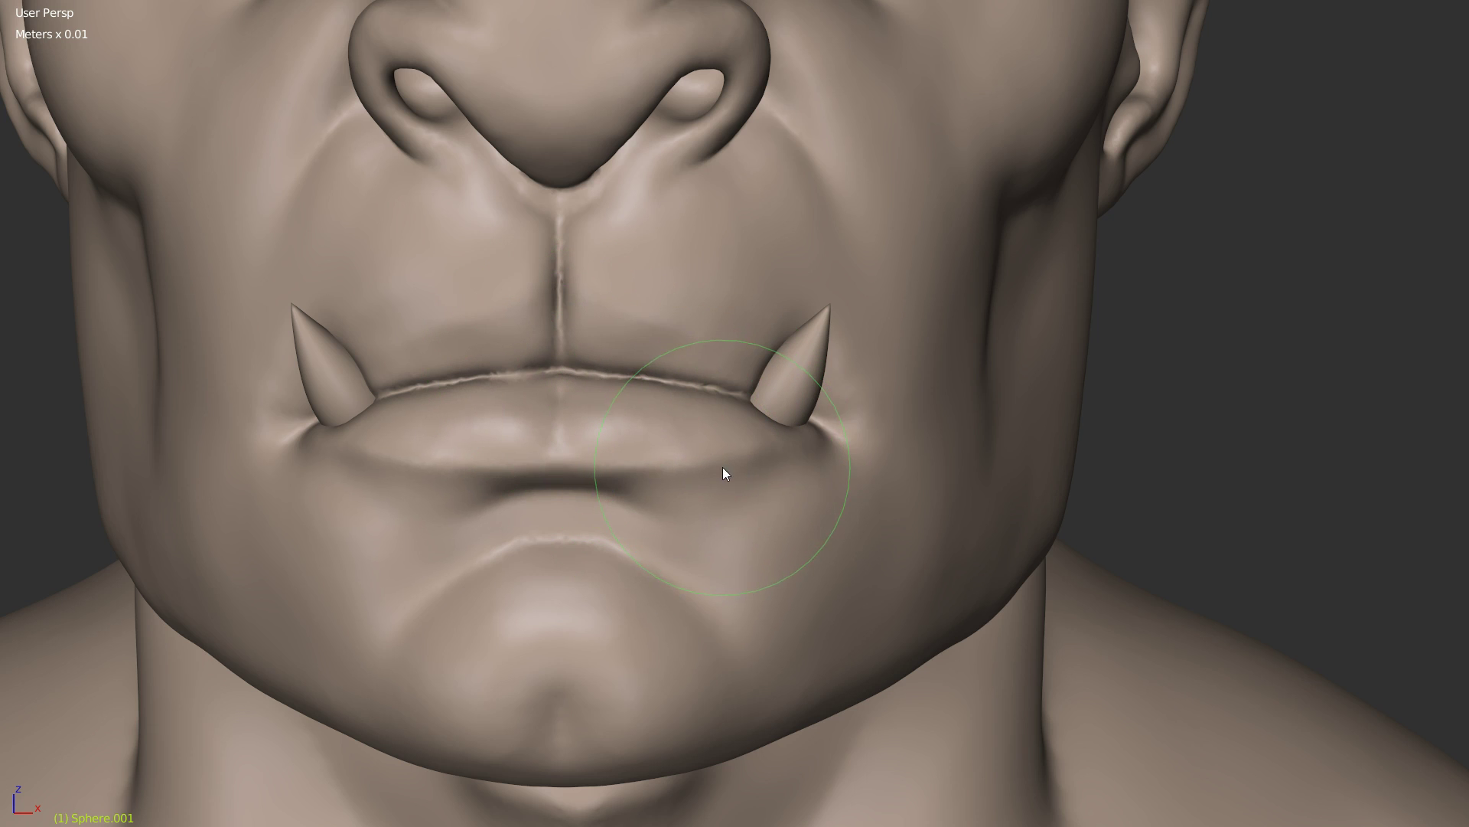
mouse_move(782, 461)
middle_down()
mouse_move(731, 319)
mouse_move(579, 380)
middle_up()
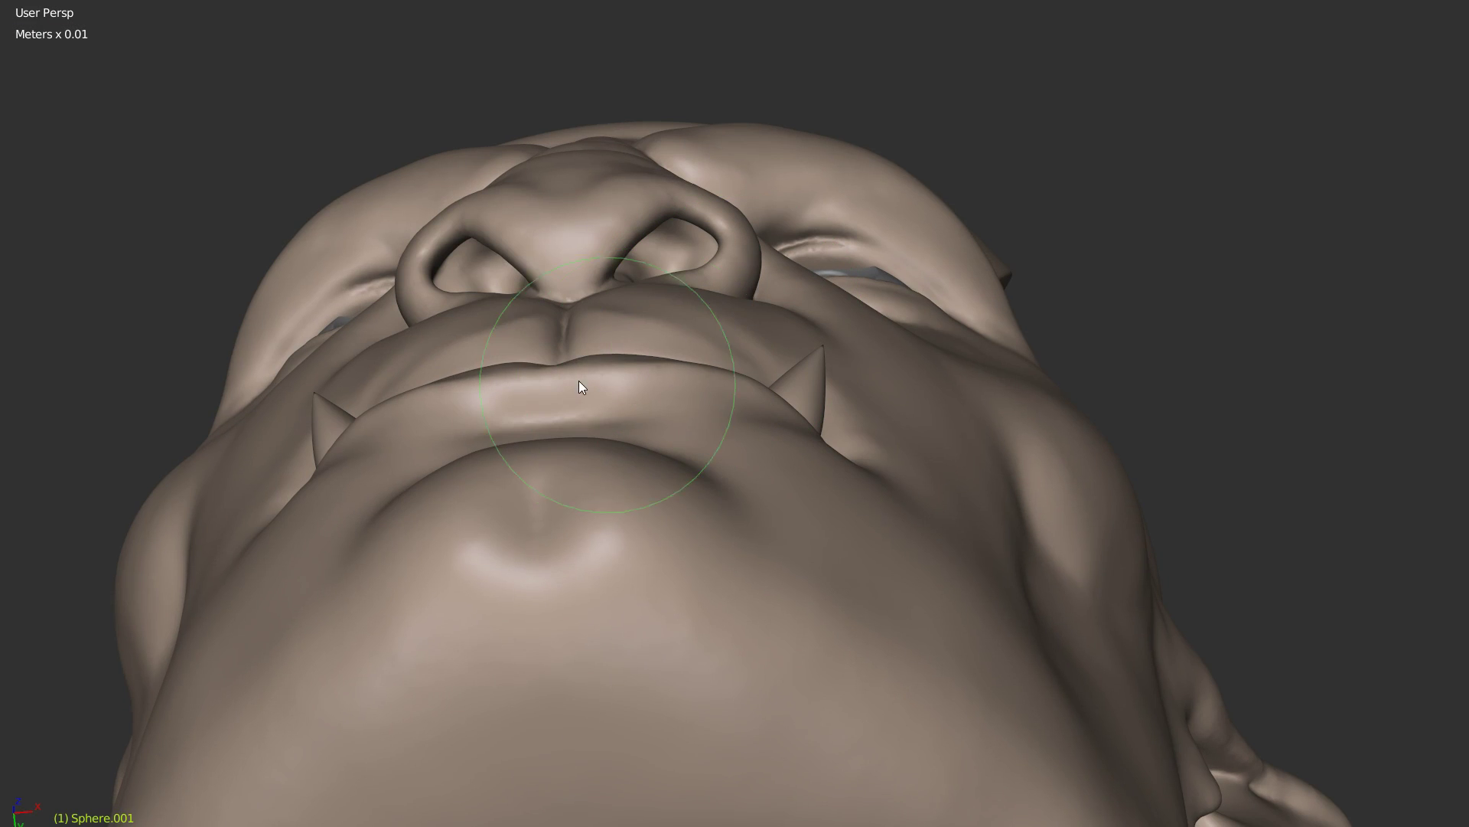
drag(462, 387, 696, 380)
scroll(744, 388, up, 2)
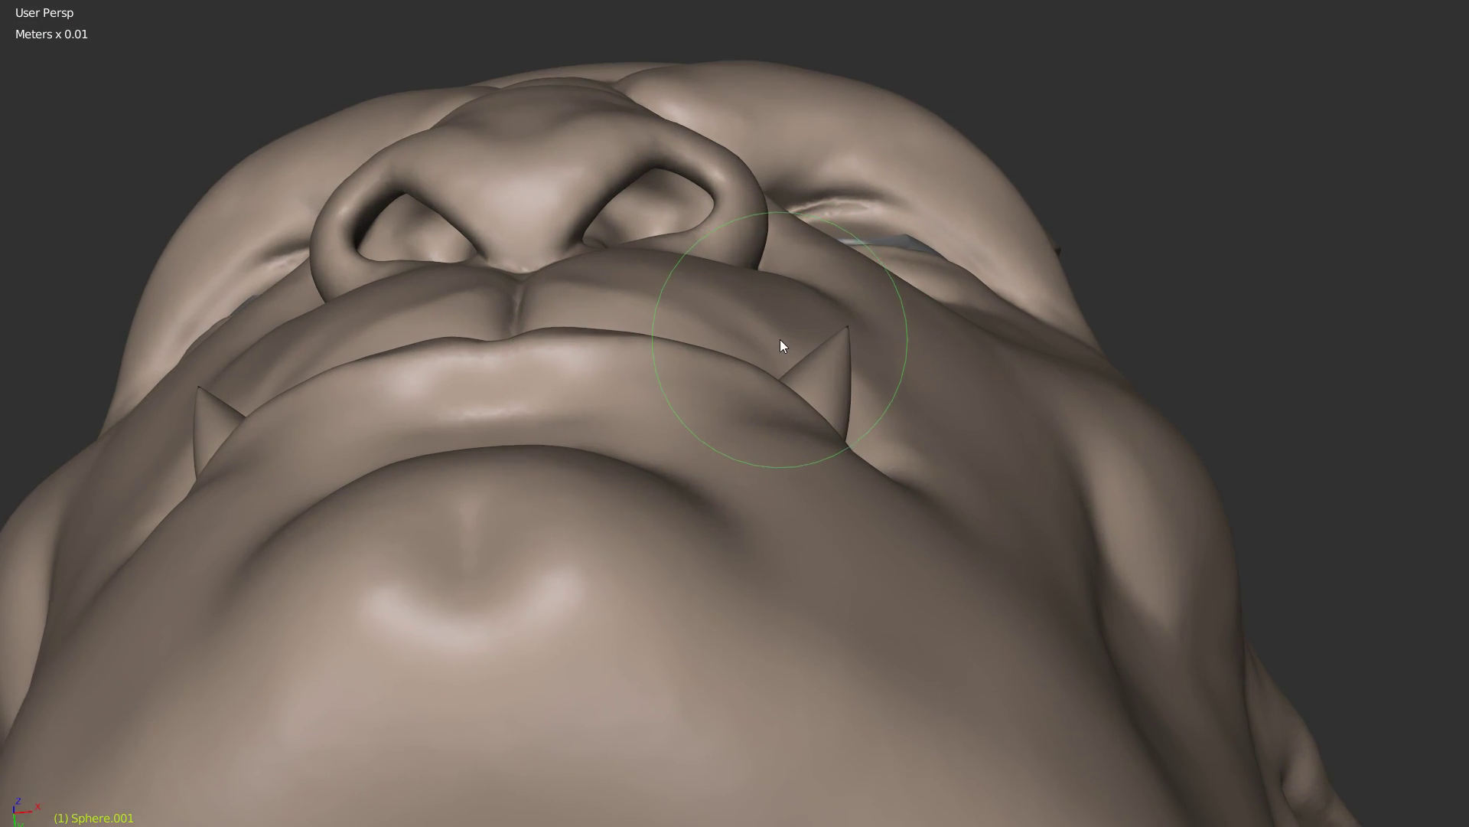
Step: Smooth the skin beneath the tusk and around the mouth corner
mouse_move(837, 419)
shift+mouse_down()
mouse_move(842, 450)
mouse_move(861, 449)
mouse_move(843, 443)
mouse_move(870, 431)
mouse_move(846, 414)
shift+mouse_up()
mouse_move(848, 425)
middle_down()
mouse_move(771, 535)
mouse_move(886, 482)
middle_up()
scroll(880, 501, up, 1)
mouse_move(875, 514)
shift+mouse_down()
mouse_move(834, 531)
mouse_move(873, 497)
shift+mouse_up()
middle_drag(886, 427, 851, 434)
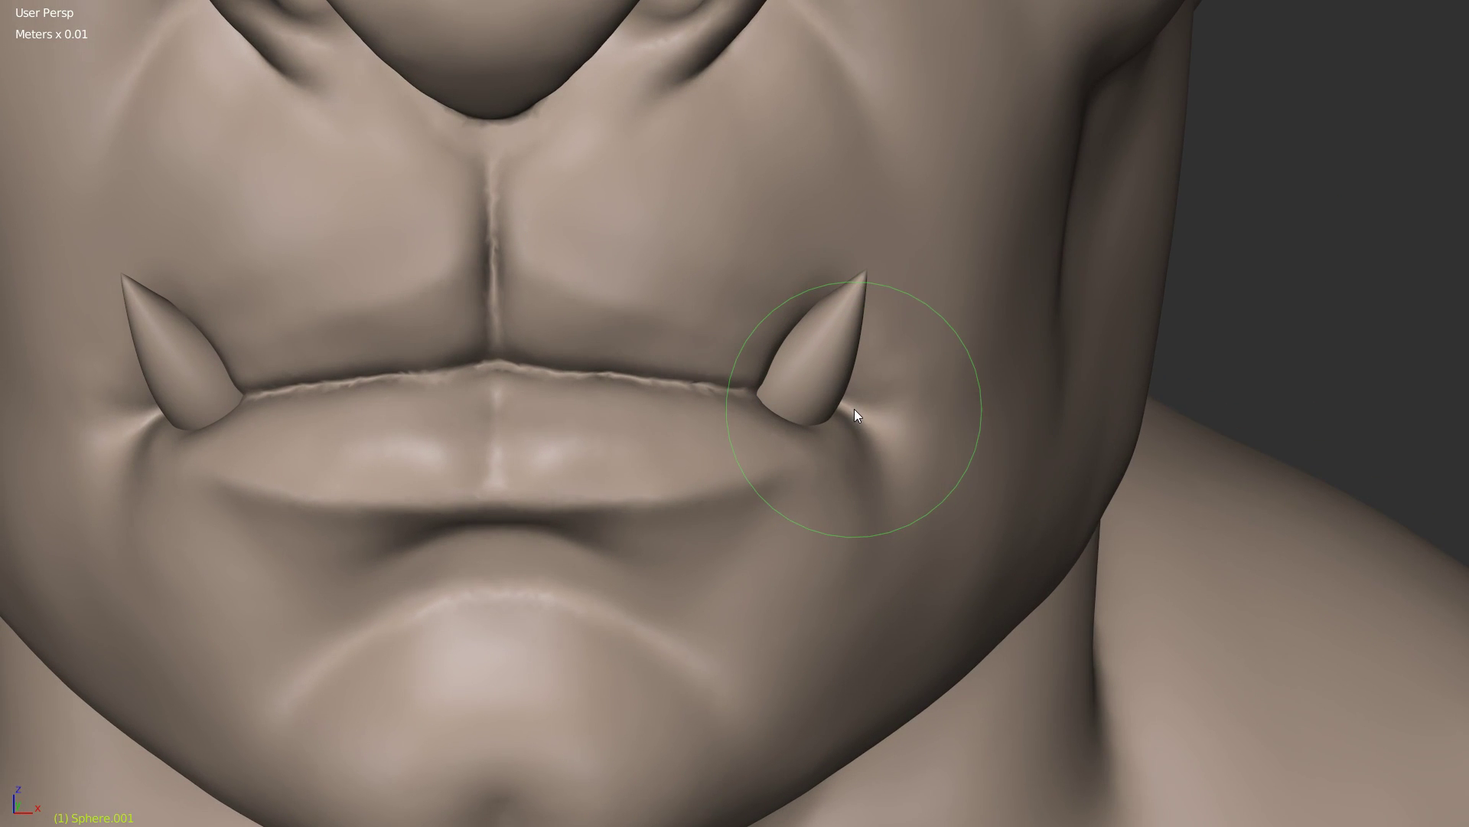
mouse_move(834, 495)
shift+mouse_down()
mouse_move(865, 508)
mouse_move(816, 590)
mouse_move(850, 485)
shift+mouse_up()
Step: Pull the lip edge against the tusk's base and smooth the surrounding skin
middle_drag(796, 461, 764, 397)
drag(807, 430, 814, 425)
mouse_move(747, 421)
middle_down()
mouse_move(655, 457)
mouse_move(735, 417)
mouse_move(727, 432)
middle_up()
mouse_move(793, 456)
shift+mouse_down()
mouse_move(720, 479)
mouse_move(760, 347)
shift+mouse_up()
scroll(829, 416, up, 2)
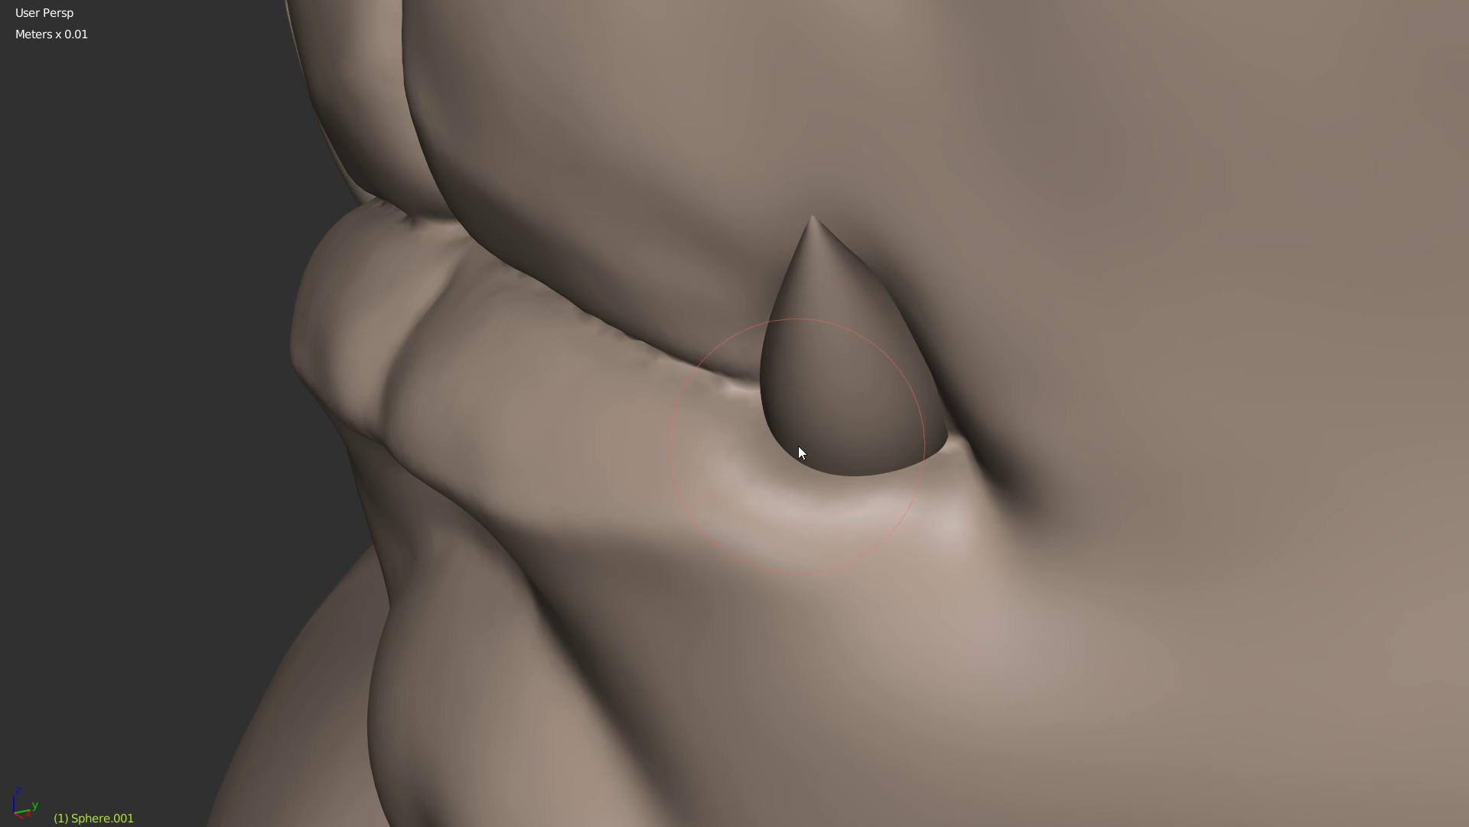
Step: Carve in the lip's contact edge around the tusk's base with a smaller brush and rework the skin just below
key(shift+f)
click(737, 451)
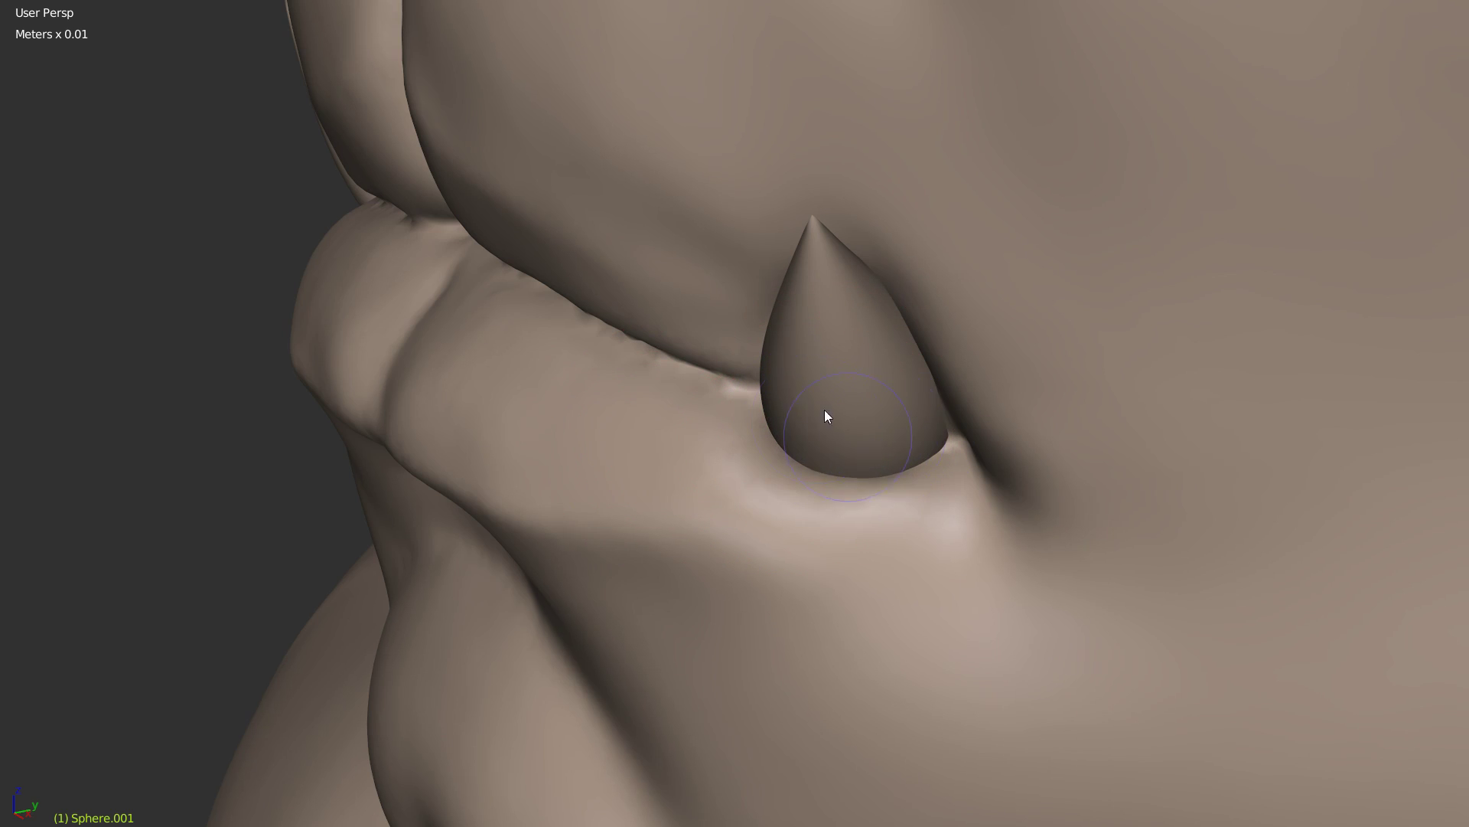
mouse_move(892, 430)
ctrl+mouse_down()
mouse_move(906, 451)
mouse_move(797, 473)
mouse_move(746, 430)
ctrl+mouse_up()
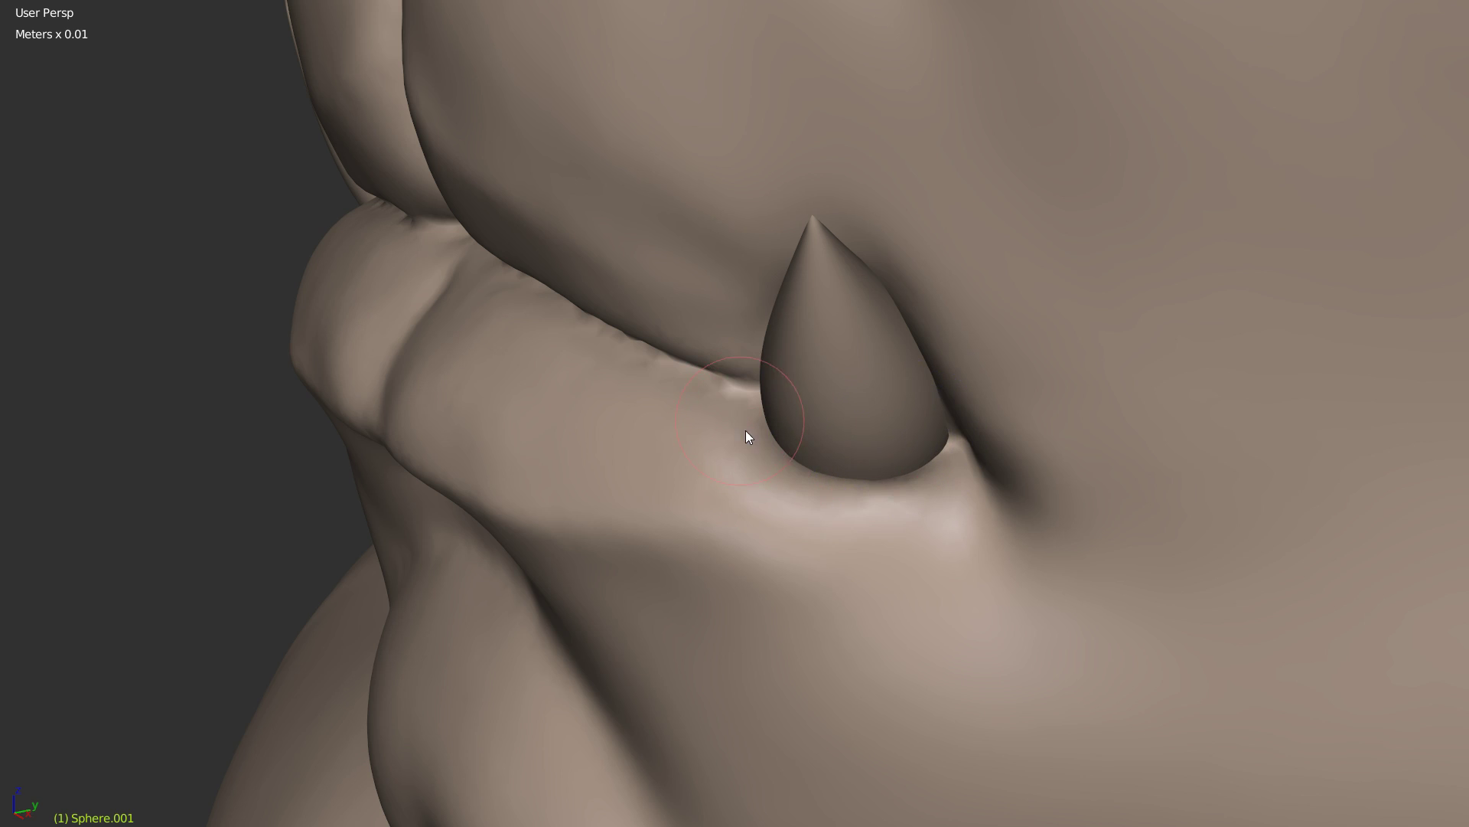
mouse_move(807, 472)
mouse_down()
mouse_move(928, 475)
mouse_move(728, 479)
mouse_move(696, 557)
mouse_up()
mouse_move(695, 553)
middle_down()
mouse_move(672, 594)
mouse_move(710, 525)
middle_up()
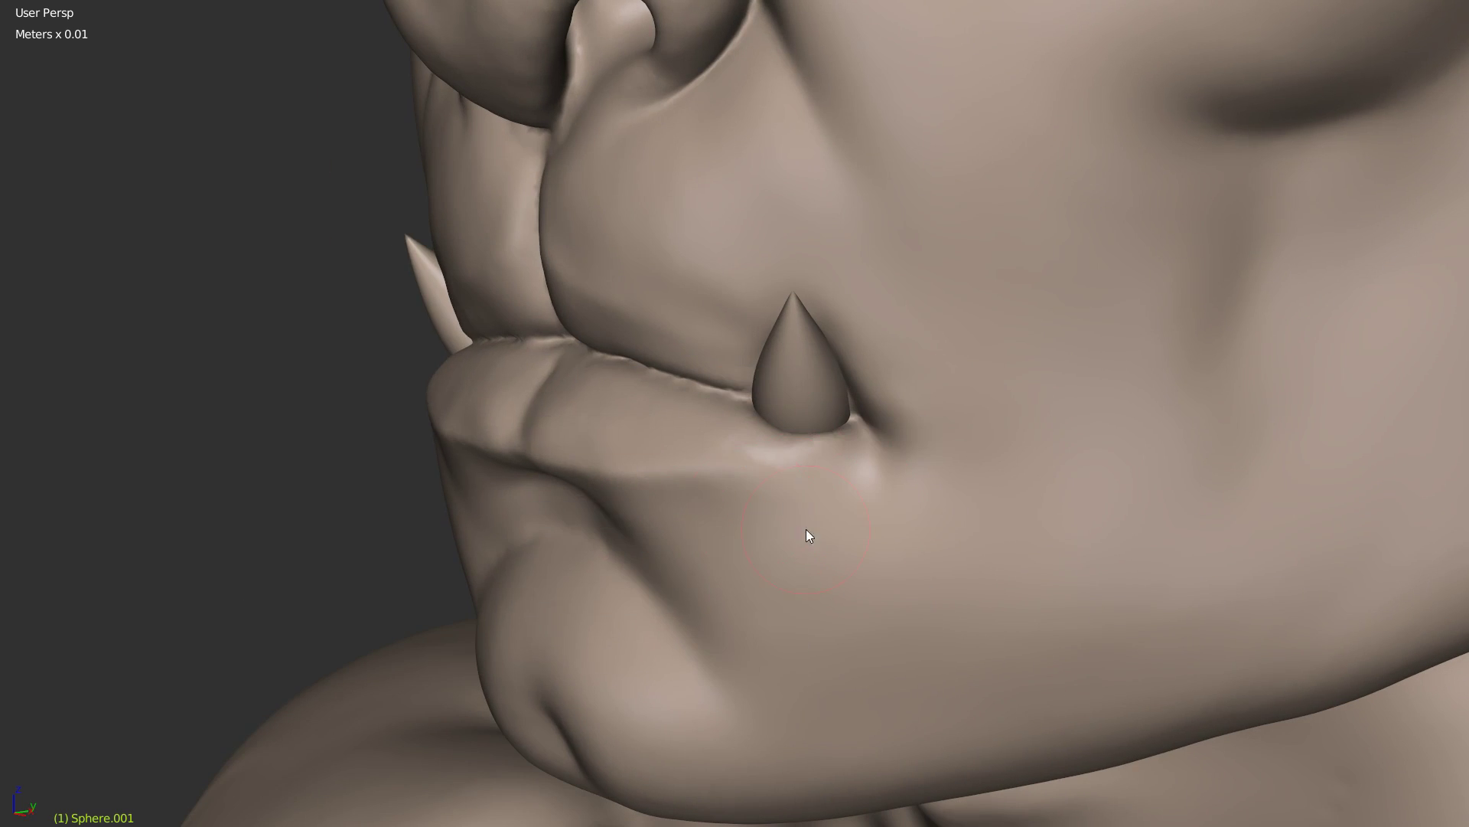
Step: Reshape the area beneath the tusk and beside the mouth corner using a larger brush
key(f)
click(782, 545)
drag(658, 528, 818, 512)
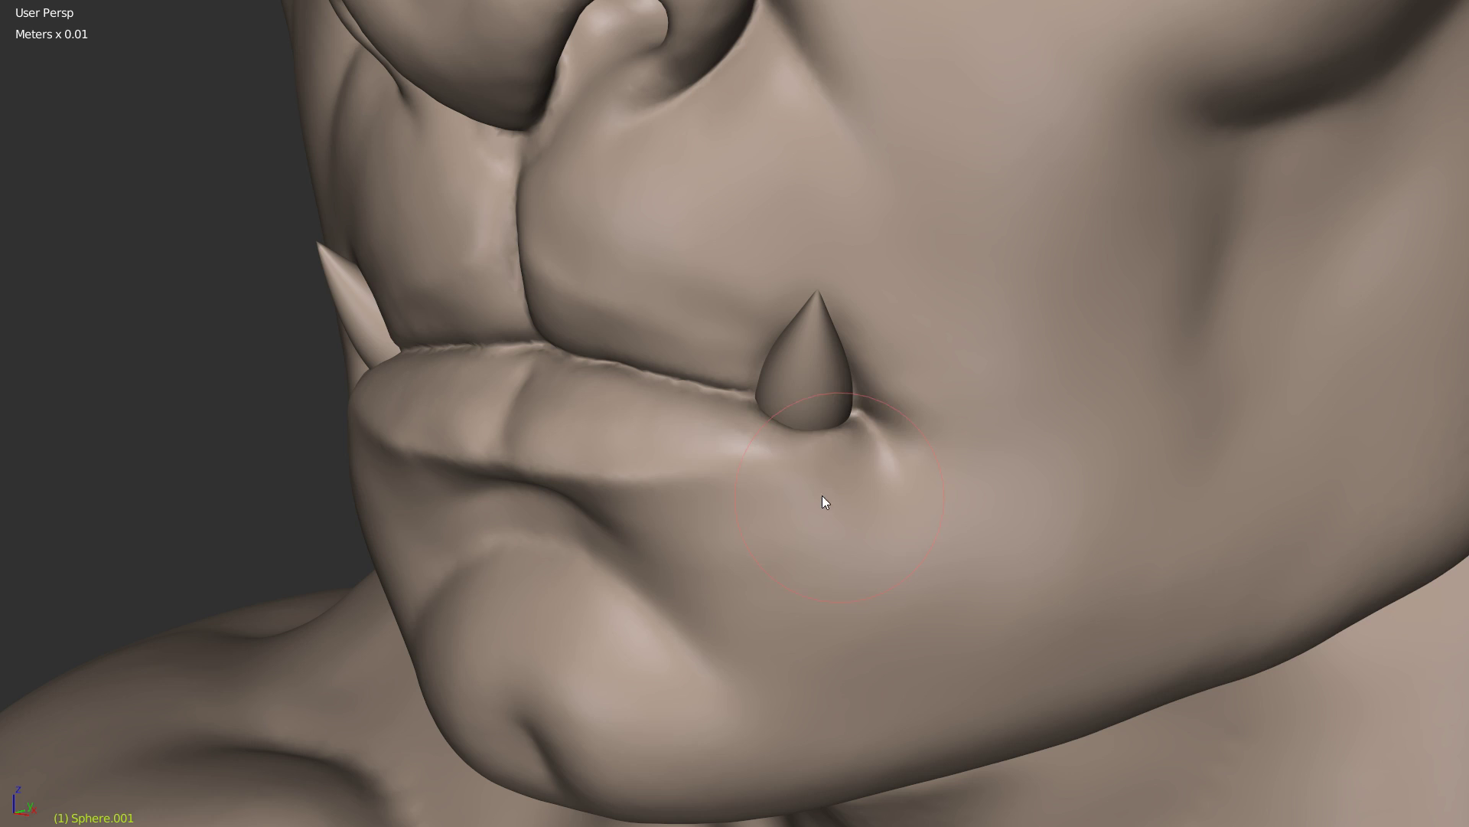
scroll(880, 485, up, 3)
mouse_move(963, 419)
mouse_down()
mouse_move(946, 388)
mouse_move(1060, 473)
mouse_up()
middle_drag(1069, 459, 1023, 470)
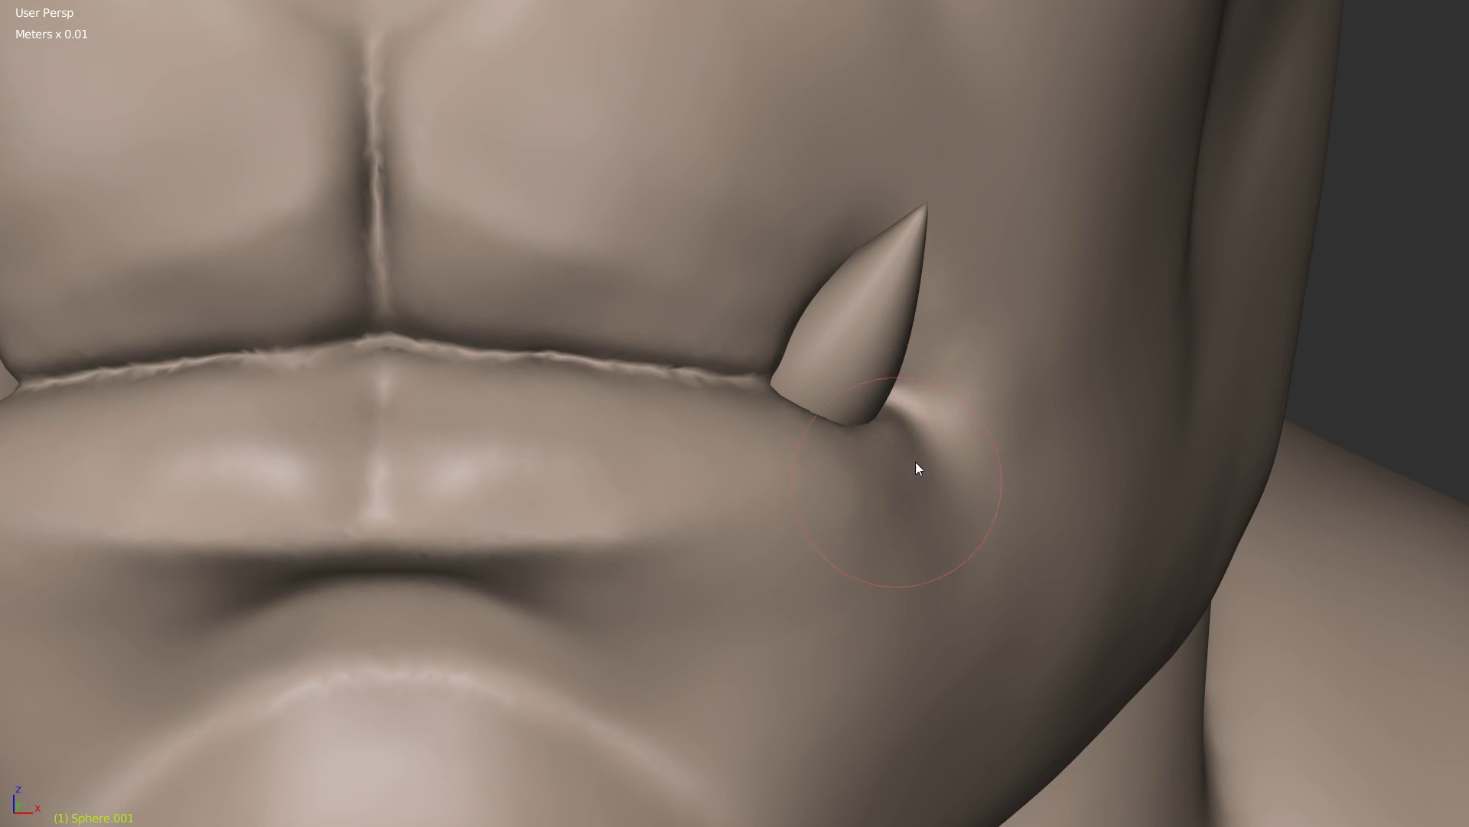
Step: Build up the cheek beside the tusk's outer edge and blend it into the mouth corner
scroll(1023, 426, down, 4)
scroll(895, 406, up, 3)
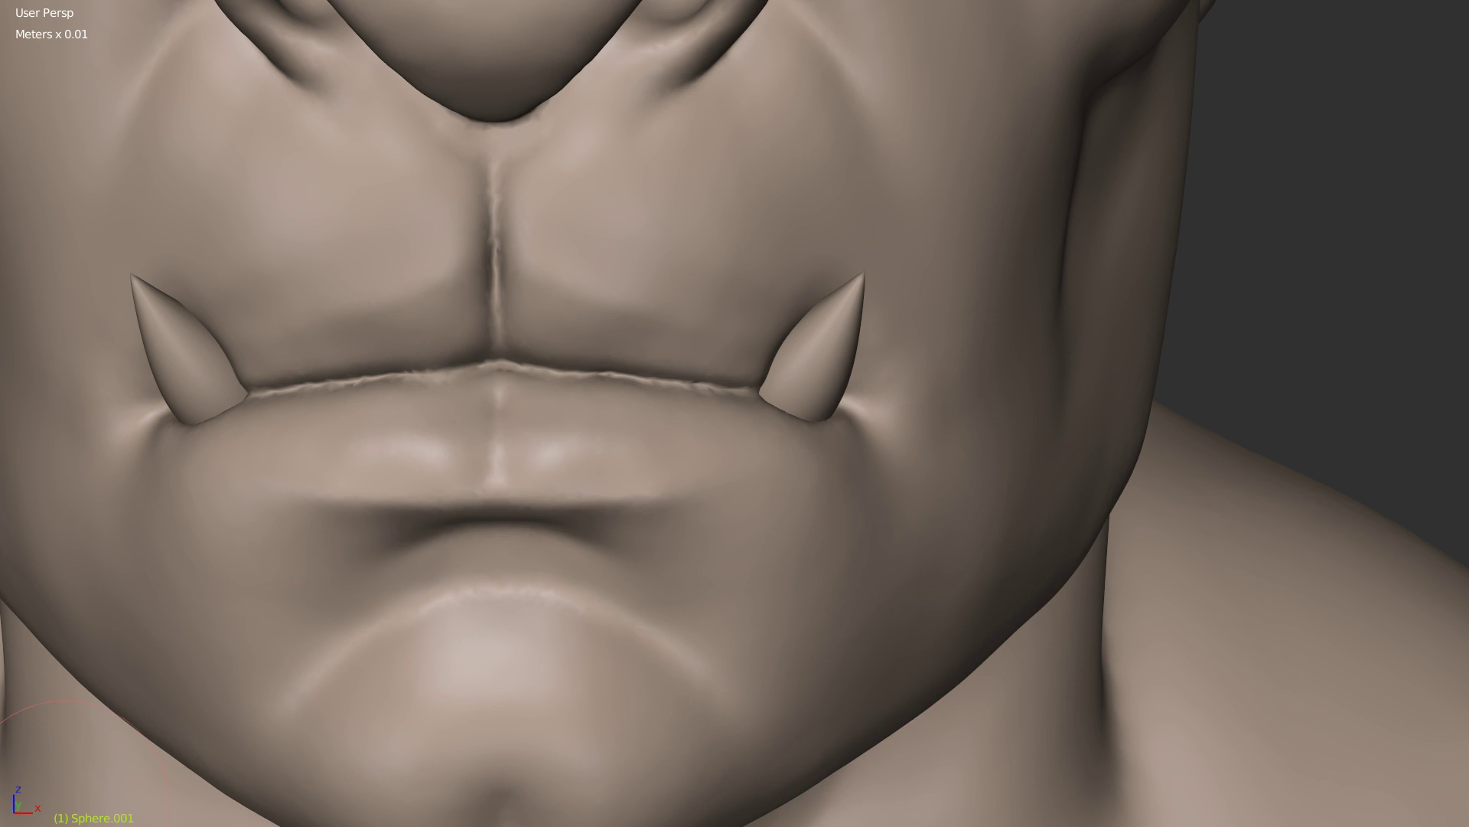
mouse_move(880, 443)
middle_down()
mouse_move(833, 434)
mouse_move(870, 374)
mouse_move(790, 450)
middle_up()
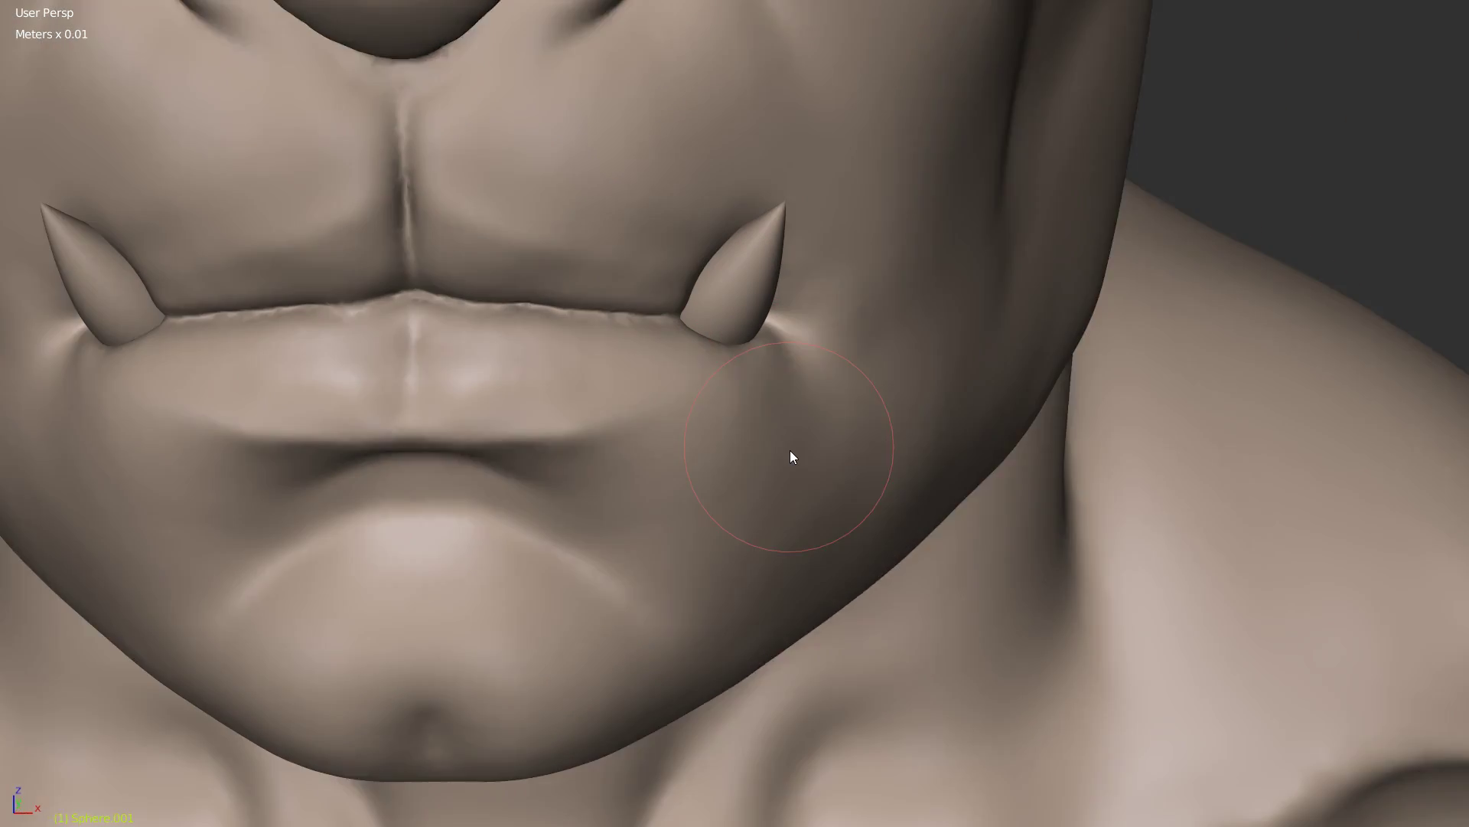
scroll(796, 444, up, 2)
middle_drag(847, 342, 860, 255)
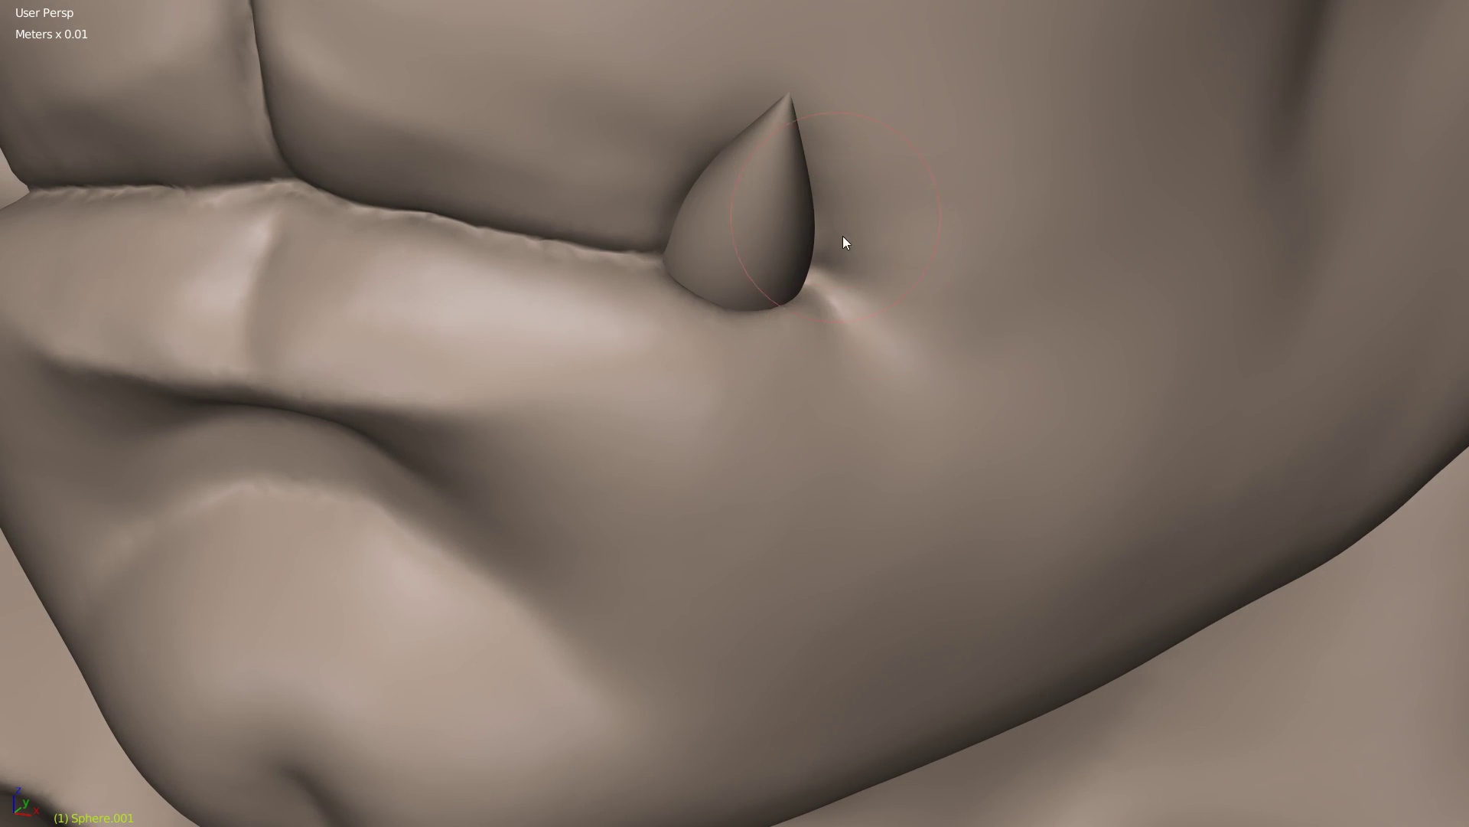
mouse_move(863, 196)
middle_down()
mouse_move(954, 266)
mouse_move(888, 266)
middle_up()
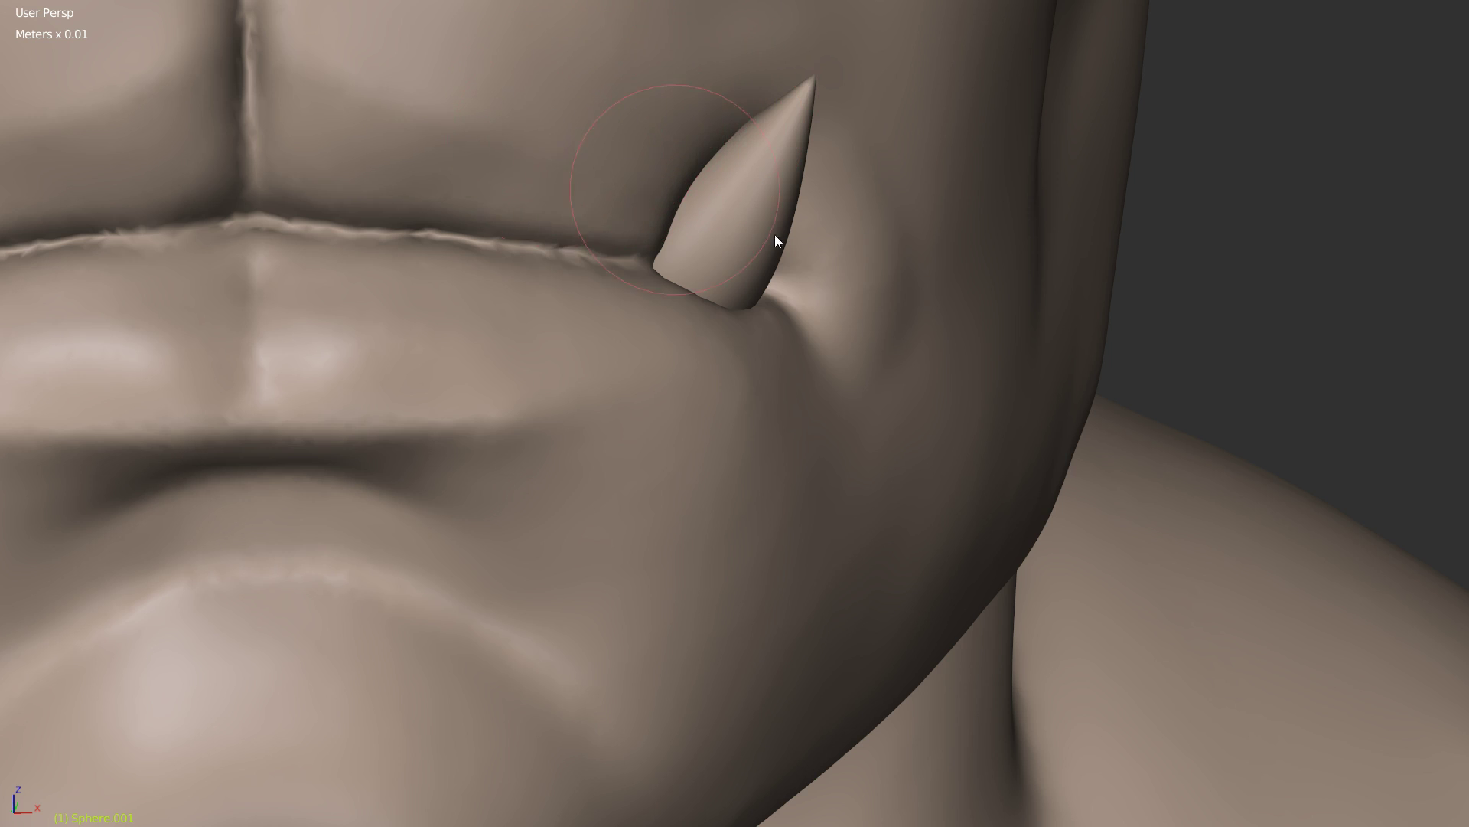
Step: Sharpen the seam between the lips from the centre of the mouth out to the tusk
shift+middle_drag(775, 234, 995, 337)
scroll(626, 279, up, 2)
mouse_move(626, 278)
middle_down()
mouse_move(646, 247)
mouse_move(656, 317)
middle_up()
key(w)
click(402, 310)
mouse_move(334, 281)
mouse_down()
mouse_move(480, 272)
mouse_move(905, 348)
mouse_up()
drag(405, 273, 724, 305)
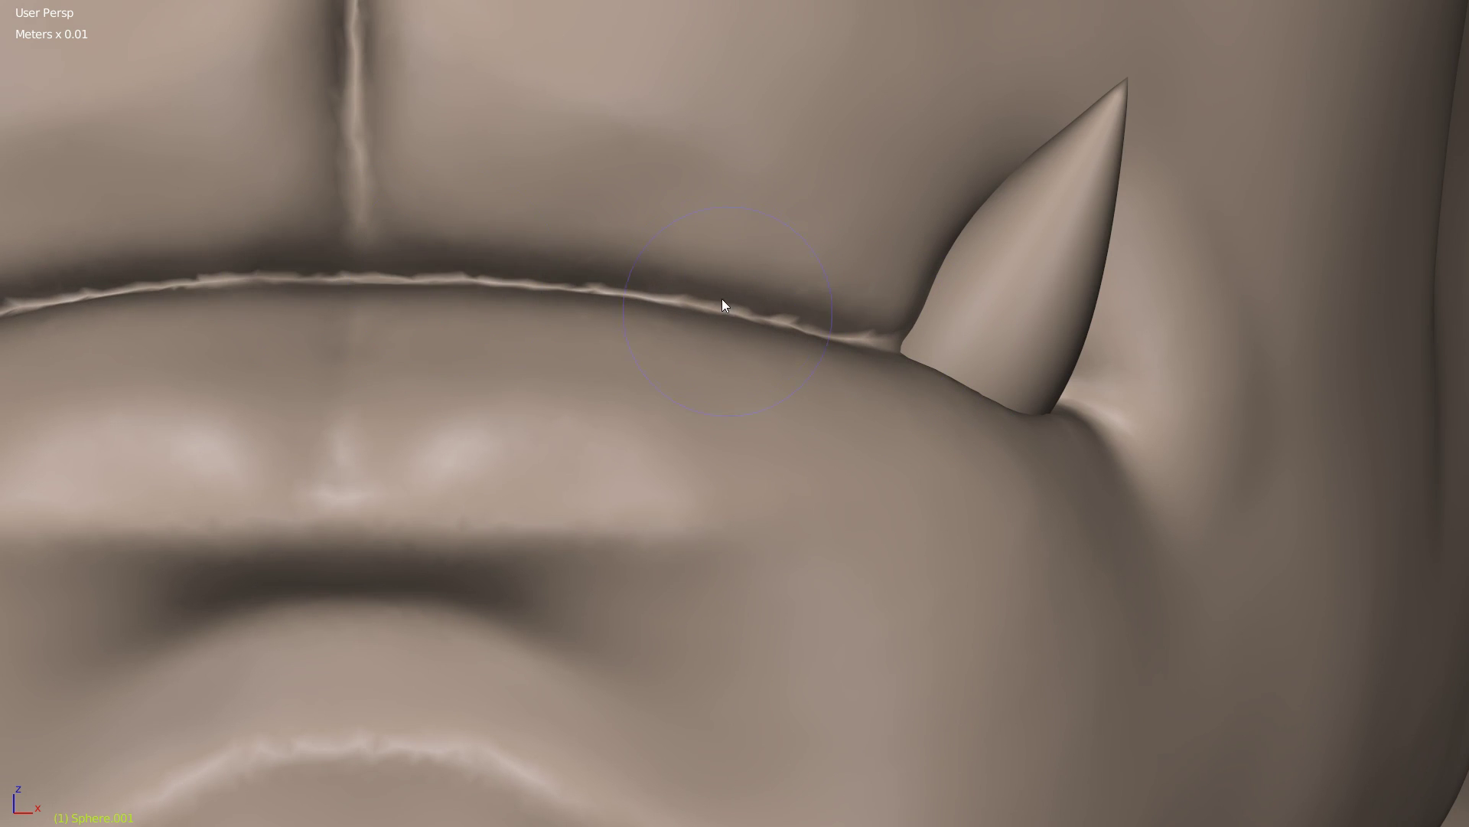
Step: Refine the philtrum crease upward from the lip seam toward the nose
shift+middle_drag(407, 157, 507, 267)
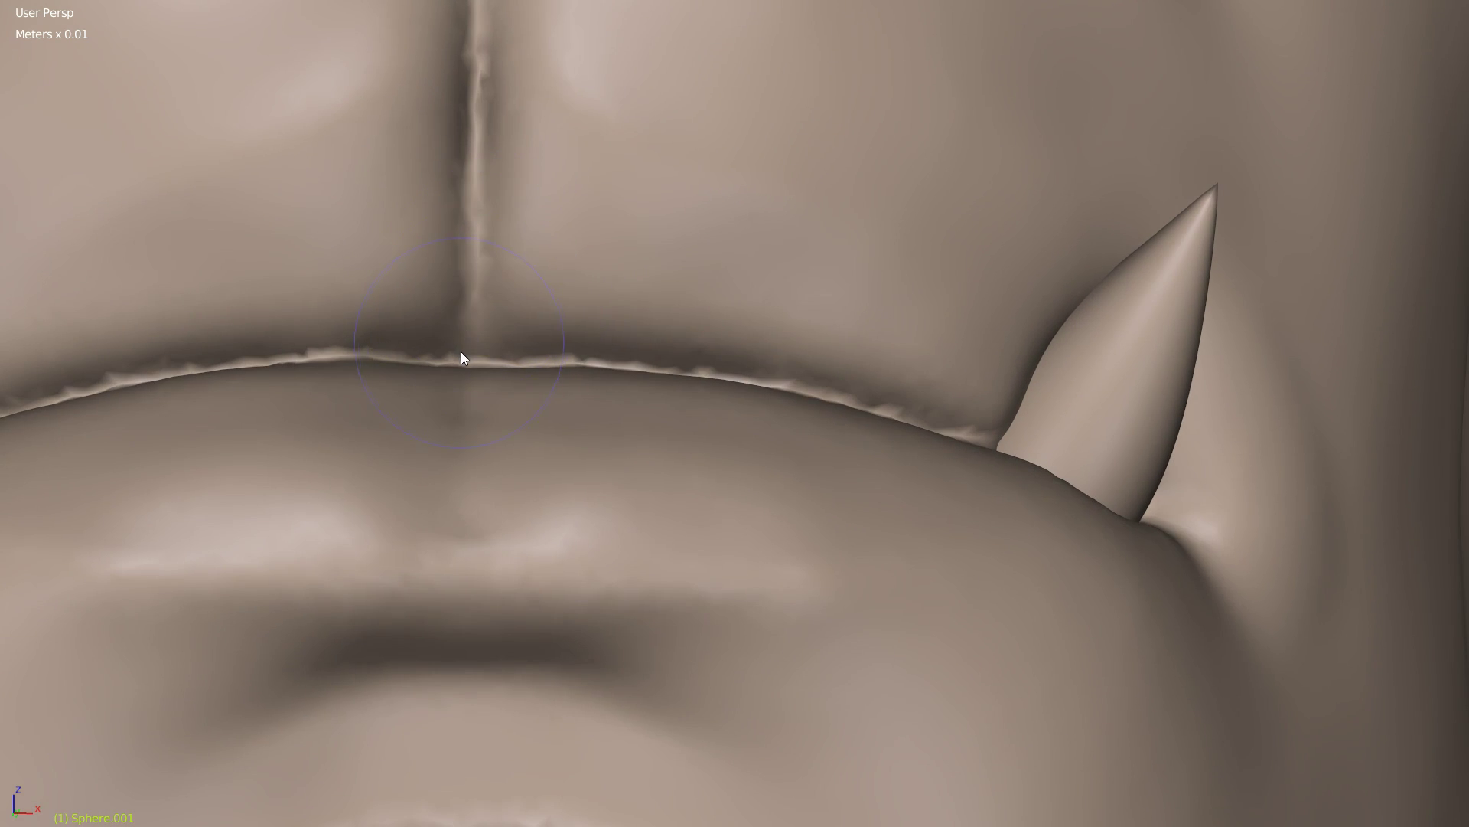
drag(479, 329, 483, 157)
scroll(638, 243, down, 2)
middle_drag(638, 243, 636, 307)
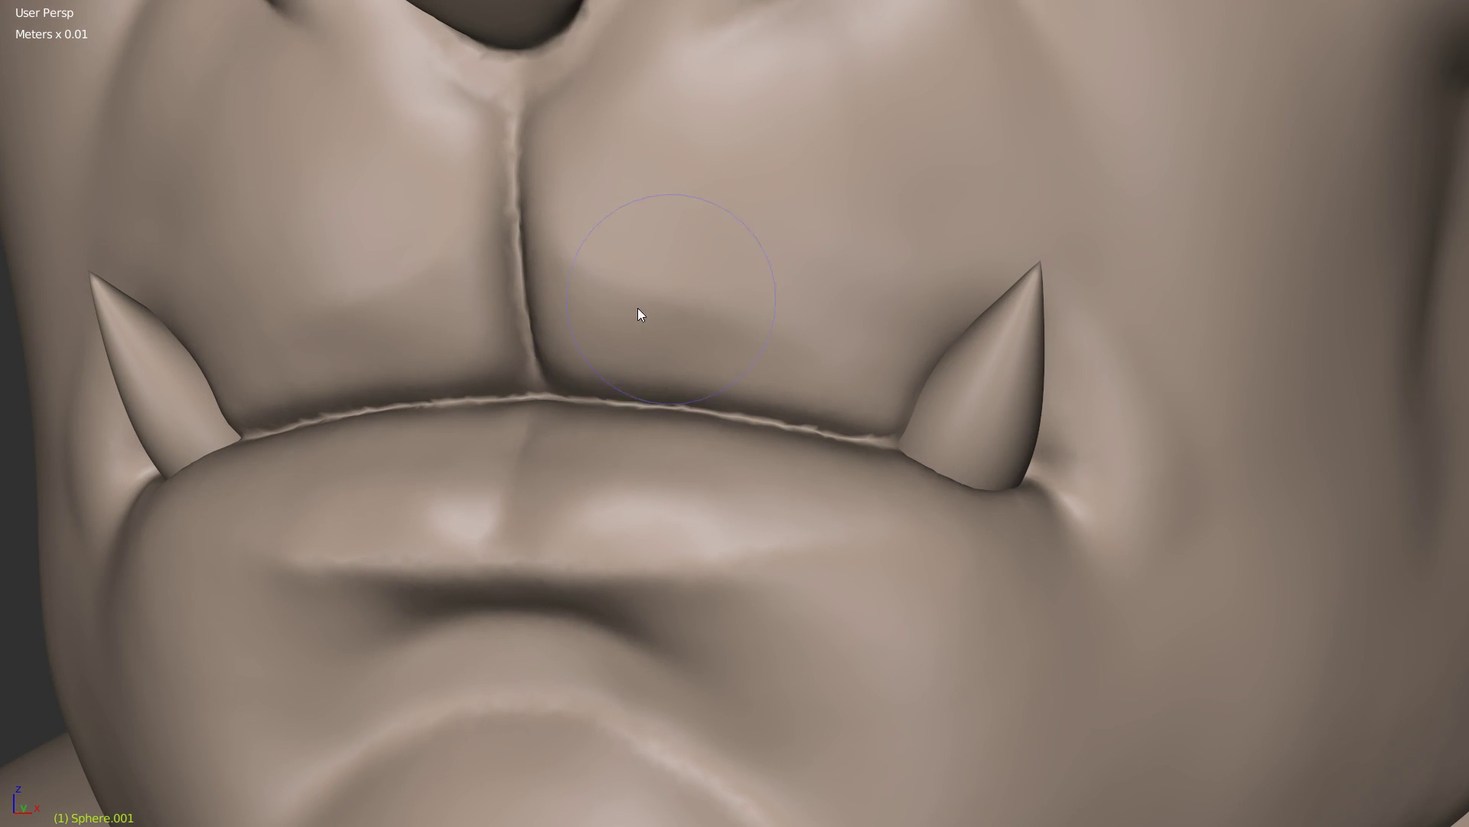
Step: Define the lower border of the upper lip from the philtrum to the tusk
mouse_move(534, 226)
mouse_down()
mouse_move(603, 309)
mouse_move(845, 372)
mouse_move(907, 414)
mouse_move(806, 374)
mouse_move(929, 420)
mouse_move(881, 404)
mouse_move(905, 414)
mouse_up()
mouse_move(905, 413)
middle_down()
mouse_move(688, 354)
mouse_move(623, 377)
middle_up()
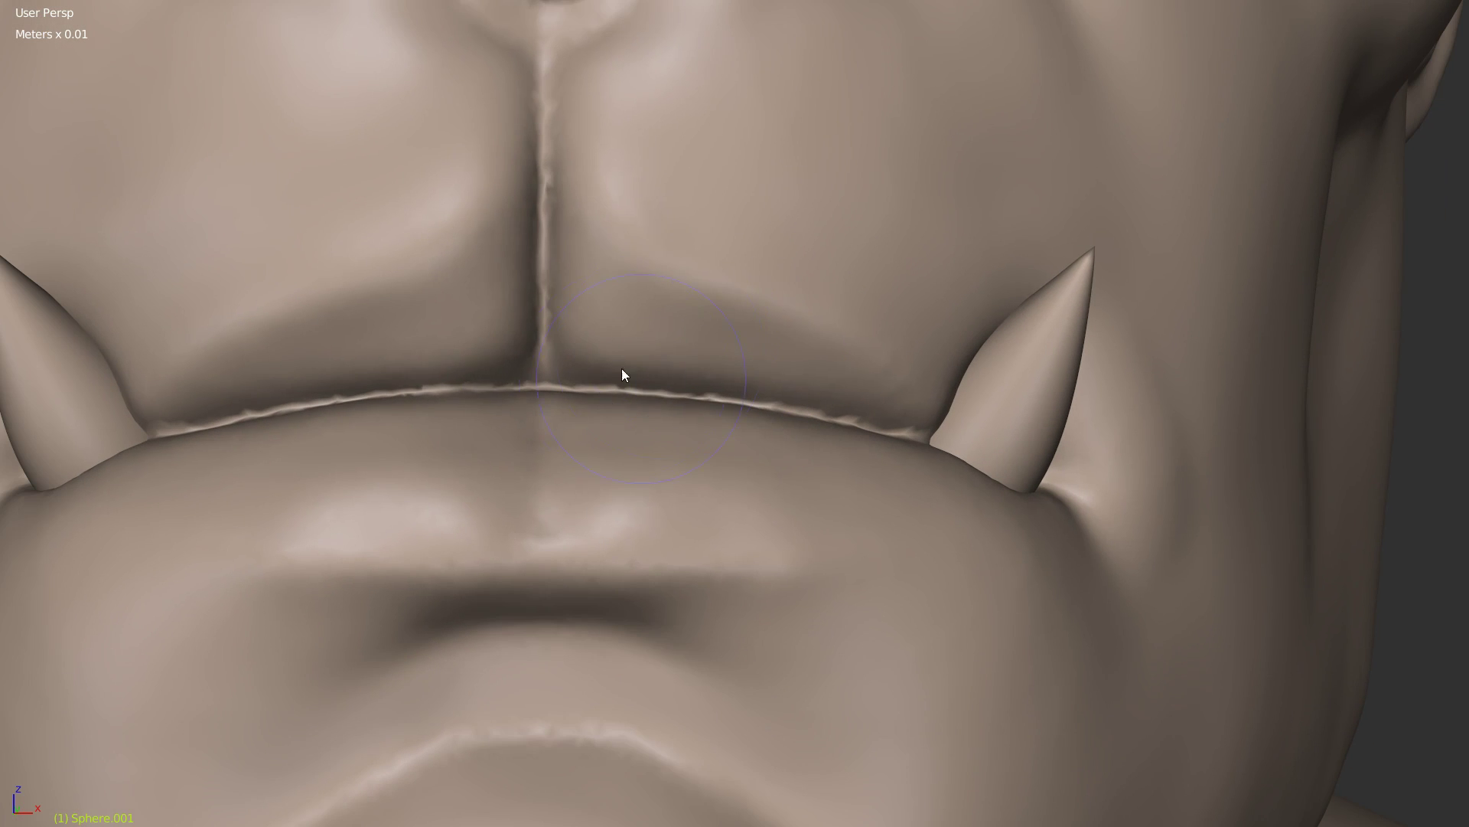
mouse_move(640, 335)
mouse_down()
mouse_move(853, 420)
mouse_move(662, 337)
mouse_move(791, 388)
mouse_move(879, 386)
mouse_up()
mouse_move(880, 386)
middle_down()
mouse_move(810, 413)
mouse_move(748, 377)
mouse_move(625, 398)
middle_up()
Step: Shape and smooth the front surface and upper edge of the lower lip between the centre and the tusk
mouse_move(624, 396)
mouse_down()
mouse_move(590, 463)
mouse_move(794, 423)
mouse_up()
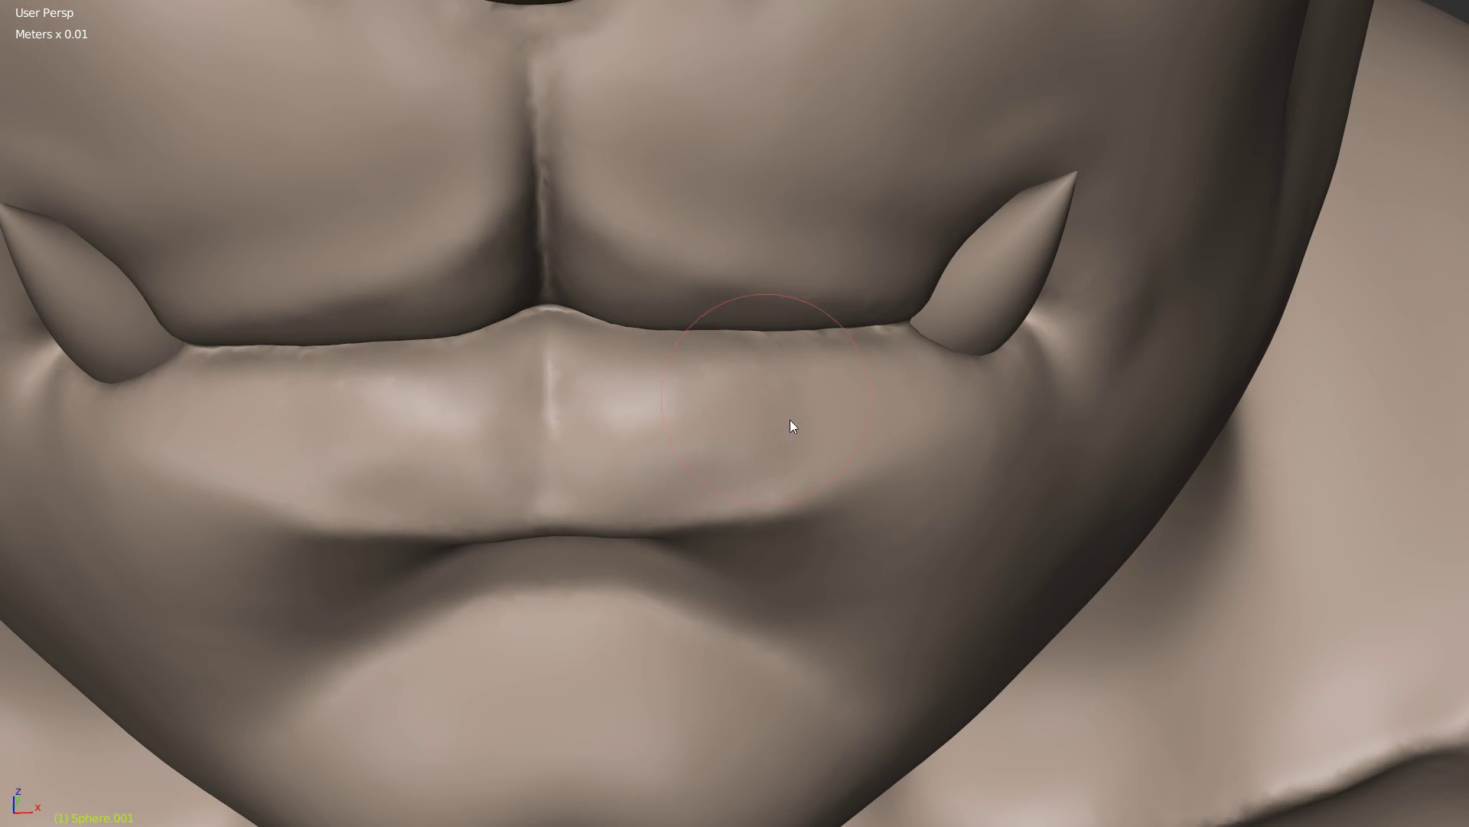
mouse_move(918, 370)
mouse_down()
mouse_move(787, 370)
mouse_move(889, 361)
mouse_move(908, 342)
mouse_move(792, 388)
mouse_up()
mouse_move(793, 389)
middle_down()
mouse_move(755, 347)
mouse_move(631, 385)
mouse_move(629, 339)
middle_up()
scroll(600, 300, up, 1)
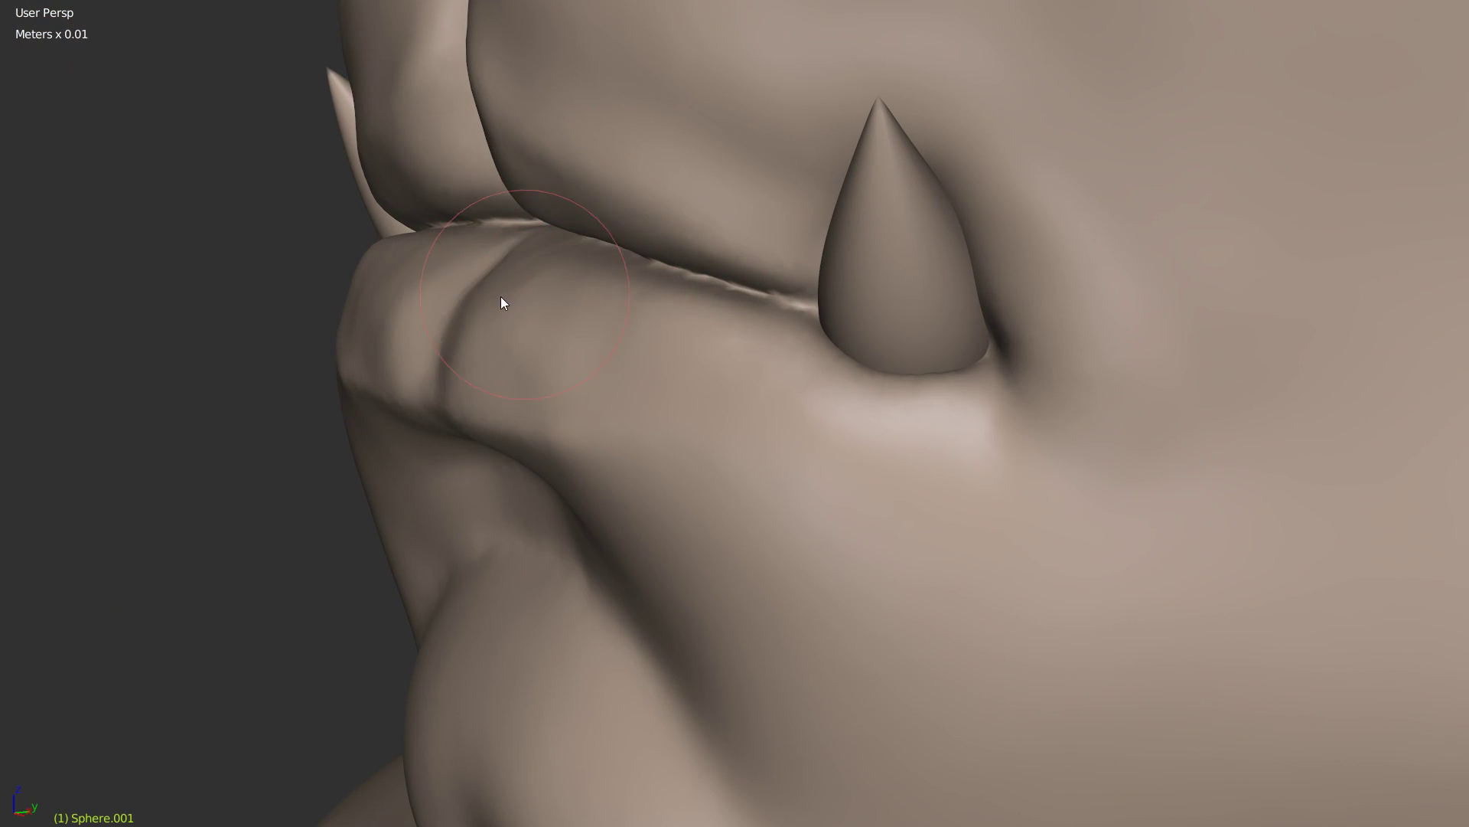
middle_drag(501, 296, 512, 270)
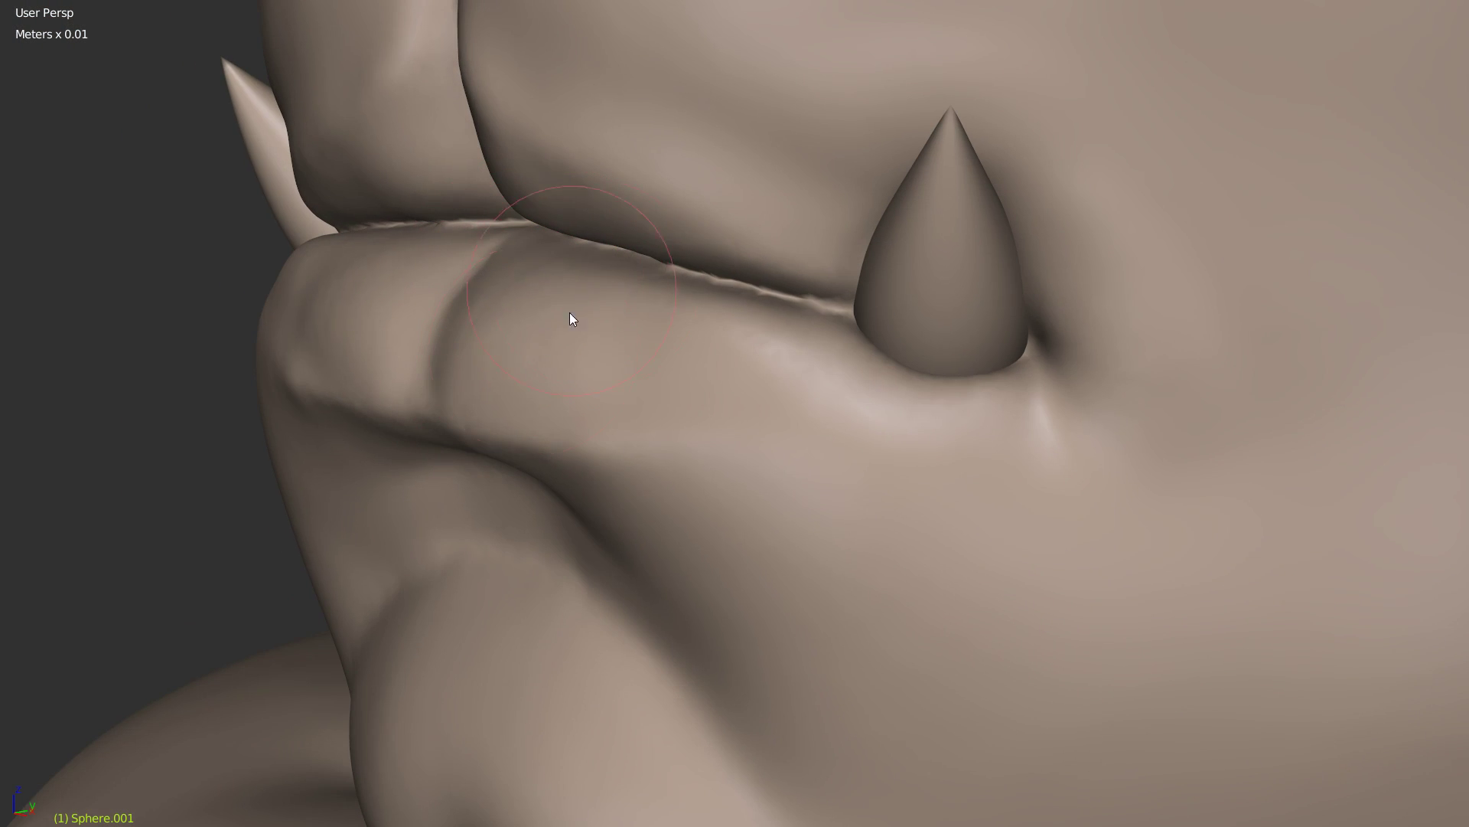
mouse_move(693, 320)
middle_down()
mouse_move(617, 340)
mouse_move(584, 312)
middle_up()
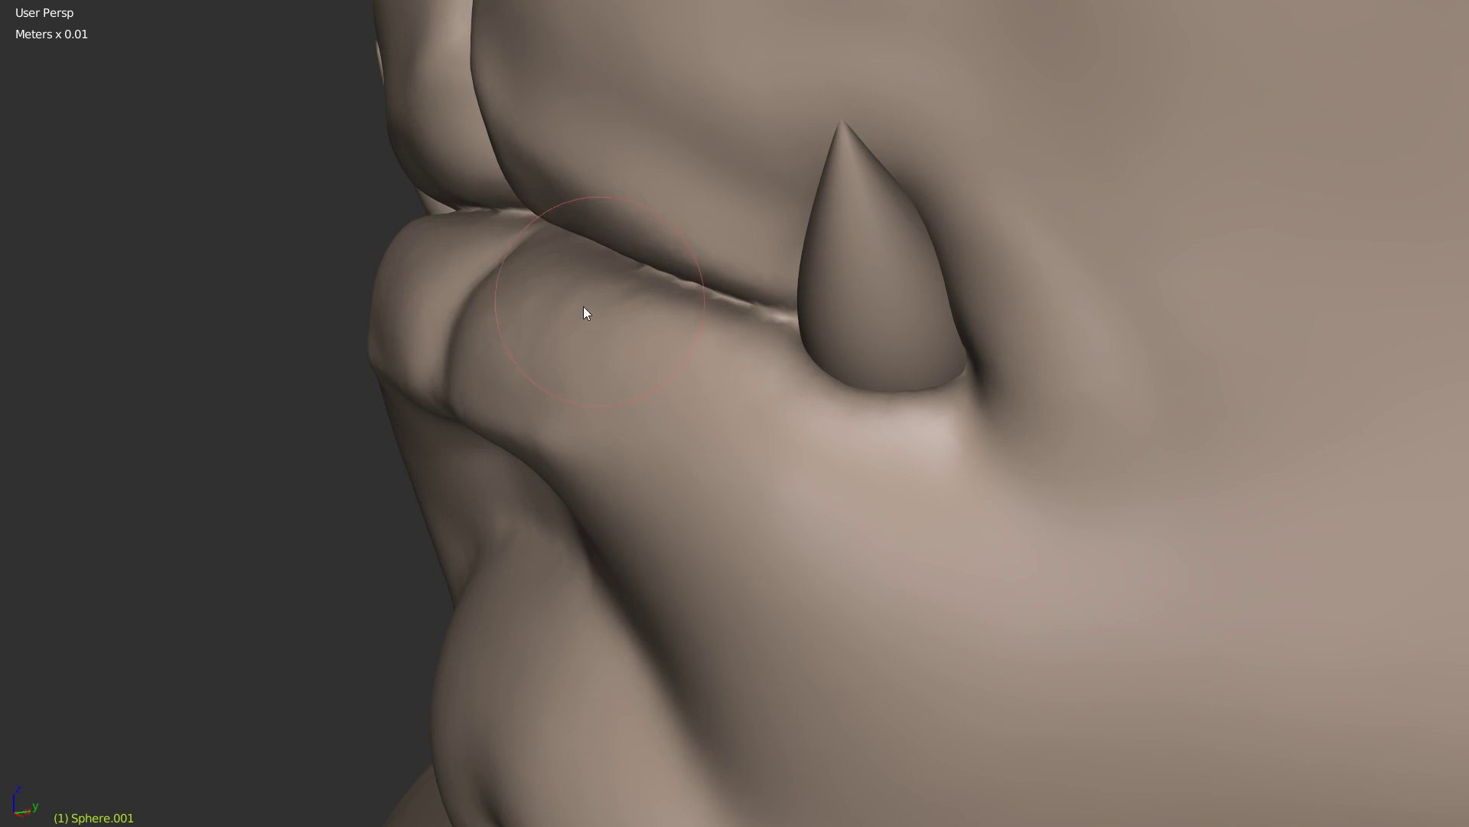
middle_drag(620, 370, 964, 300)
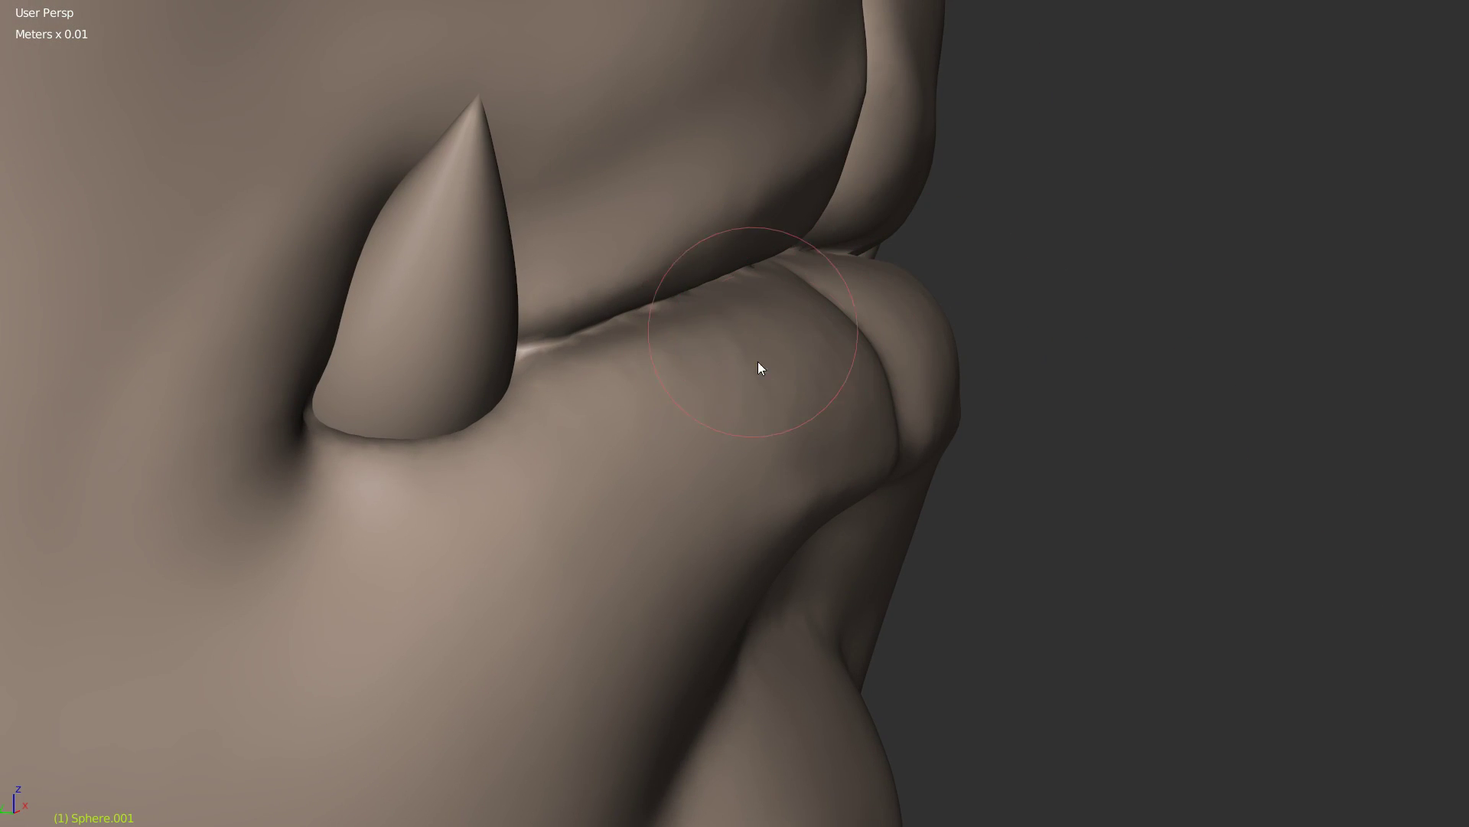
mouse_move(589, 409)
middle_down()
mouse_move(817, 329)
mouse_move(761, 502)
middle_up()
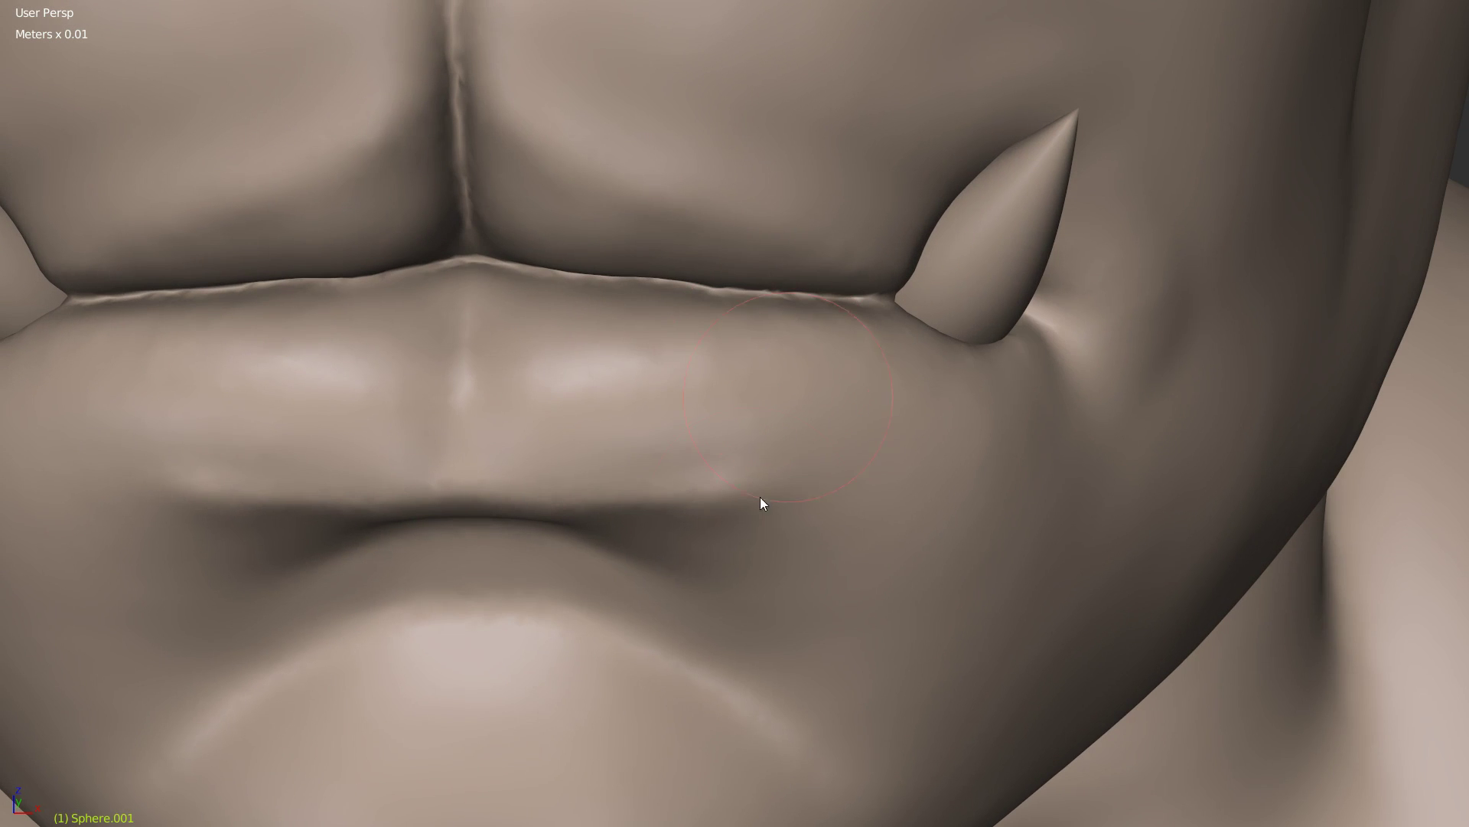
Step: Try to carve the lower lip's bottom rim outward beneath the tusk with a smaller brush
key(f)
click(502, 473)
drag(583, 468, 831, 431)
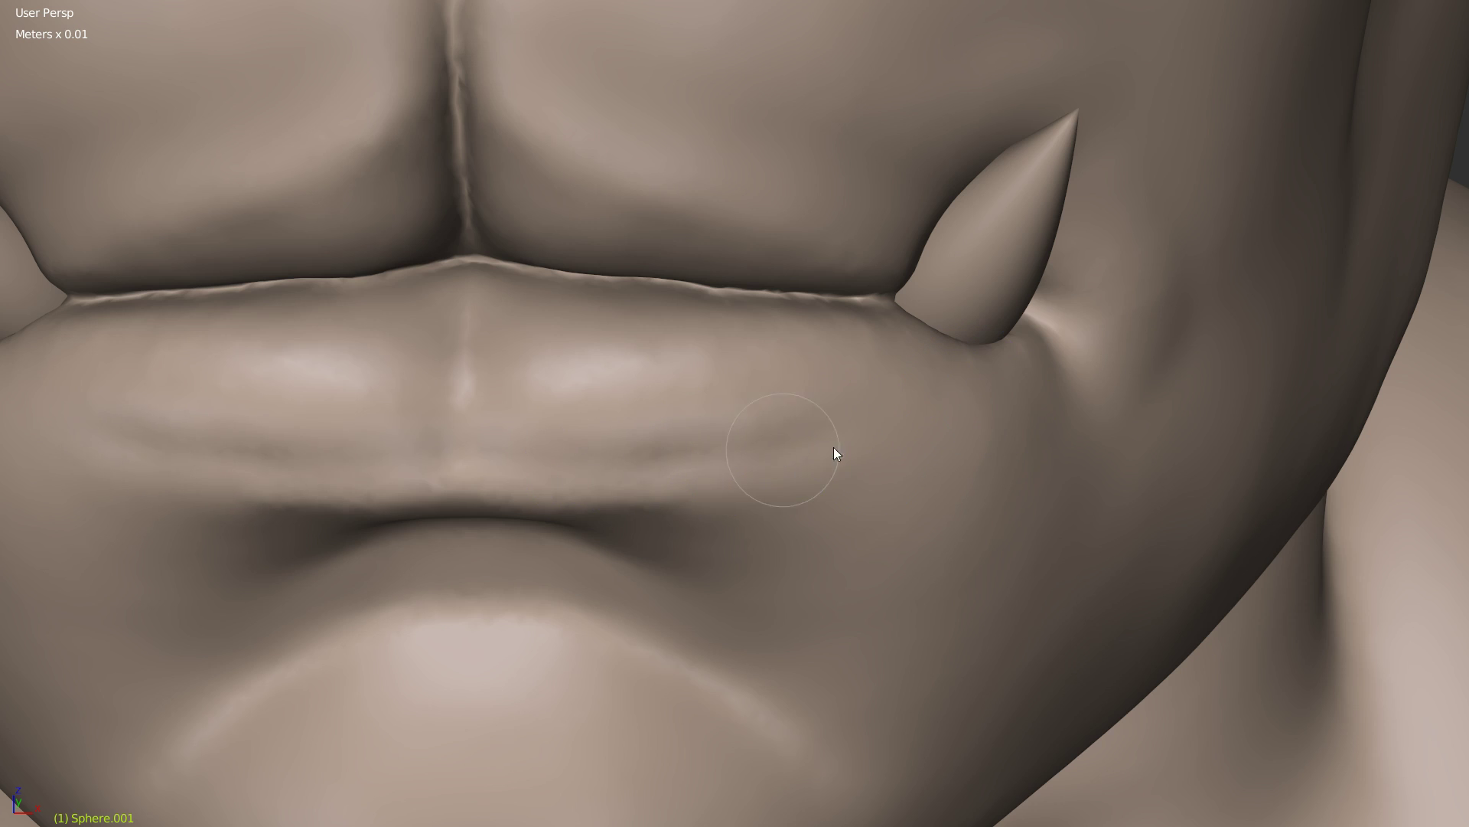
middle_drag(875, 456, 643, 489)
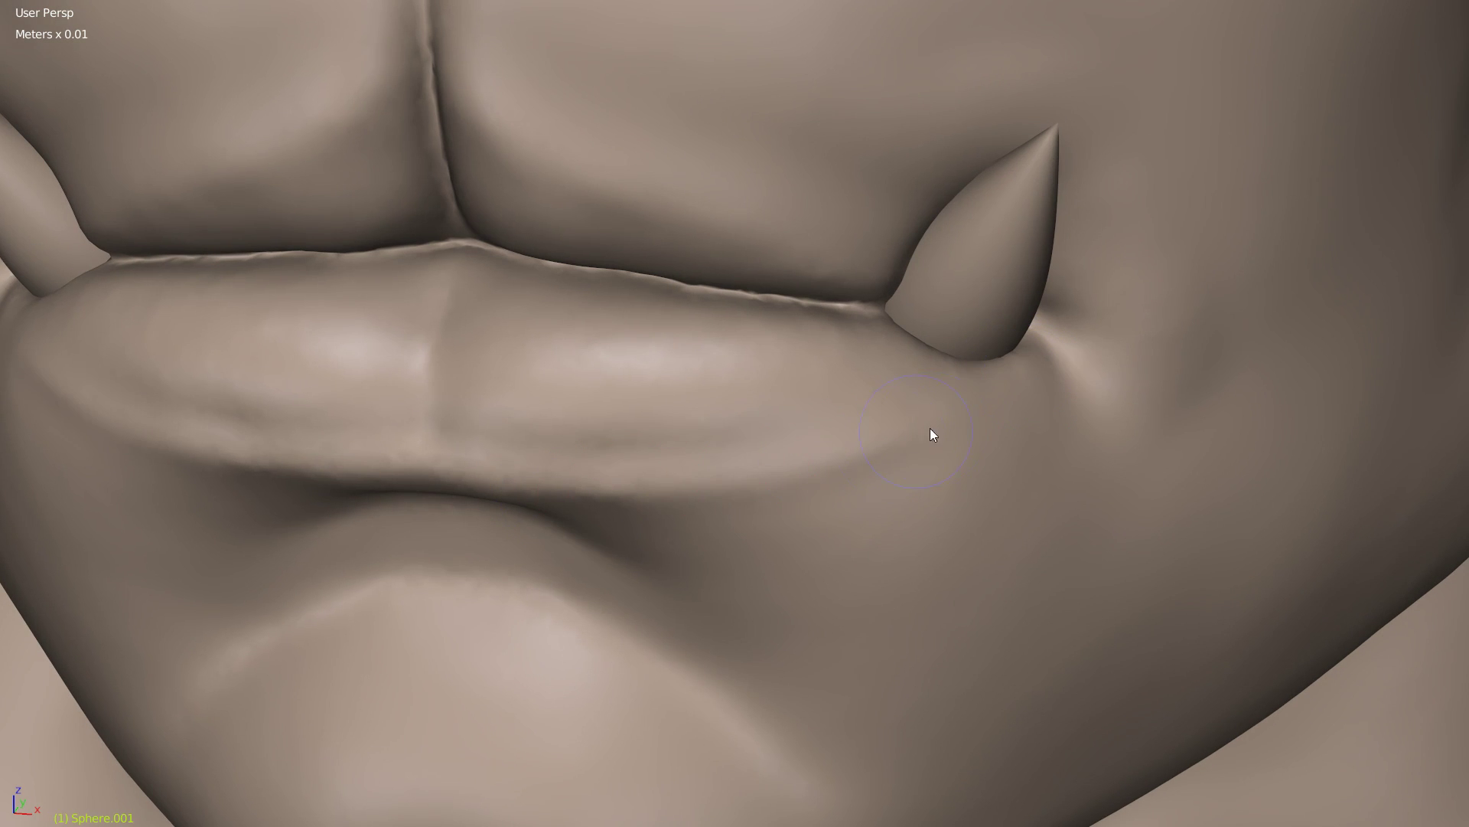
Step: Refine the small crease where the mouth corner meets the outer side of the tusk's base
mouse_move(1044, 388)
middle_down()
mouse_move(985, 377)
mouse_move(1031, 337)
middle_up()
drag(1040, 330, 1042, 331)
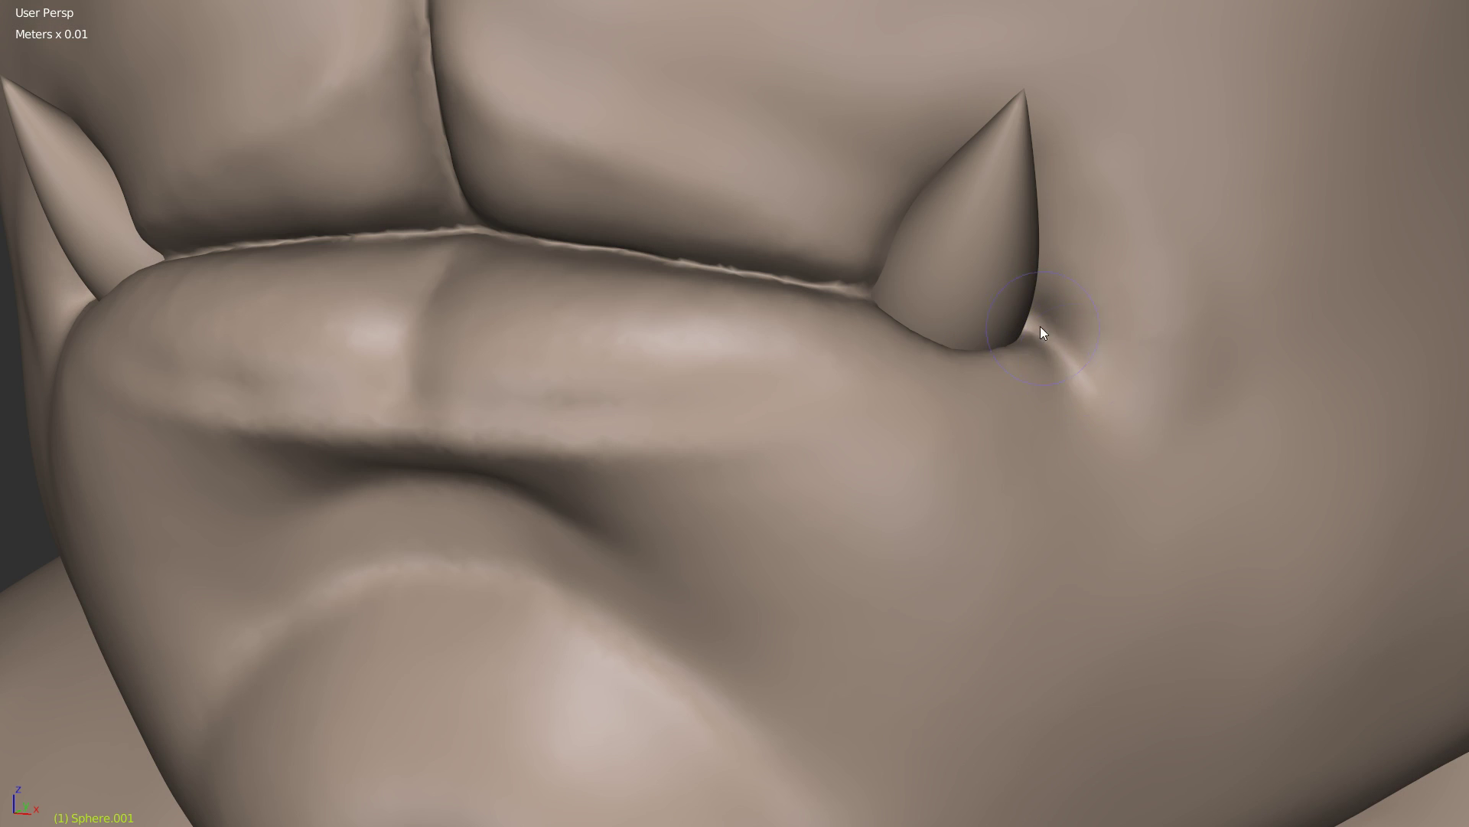
middle_drag(1089, 428, 1123, 384)
middle_drag(1251, 298, 945, 411)
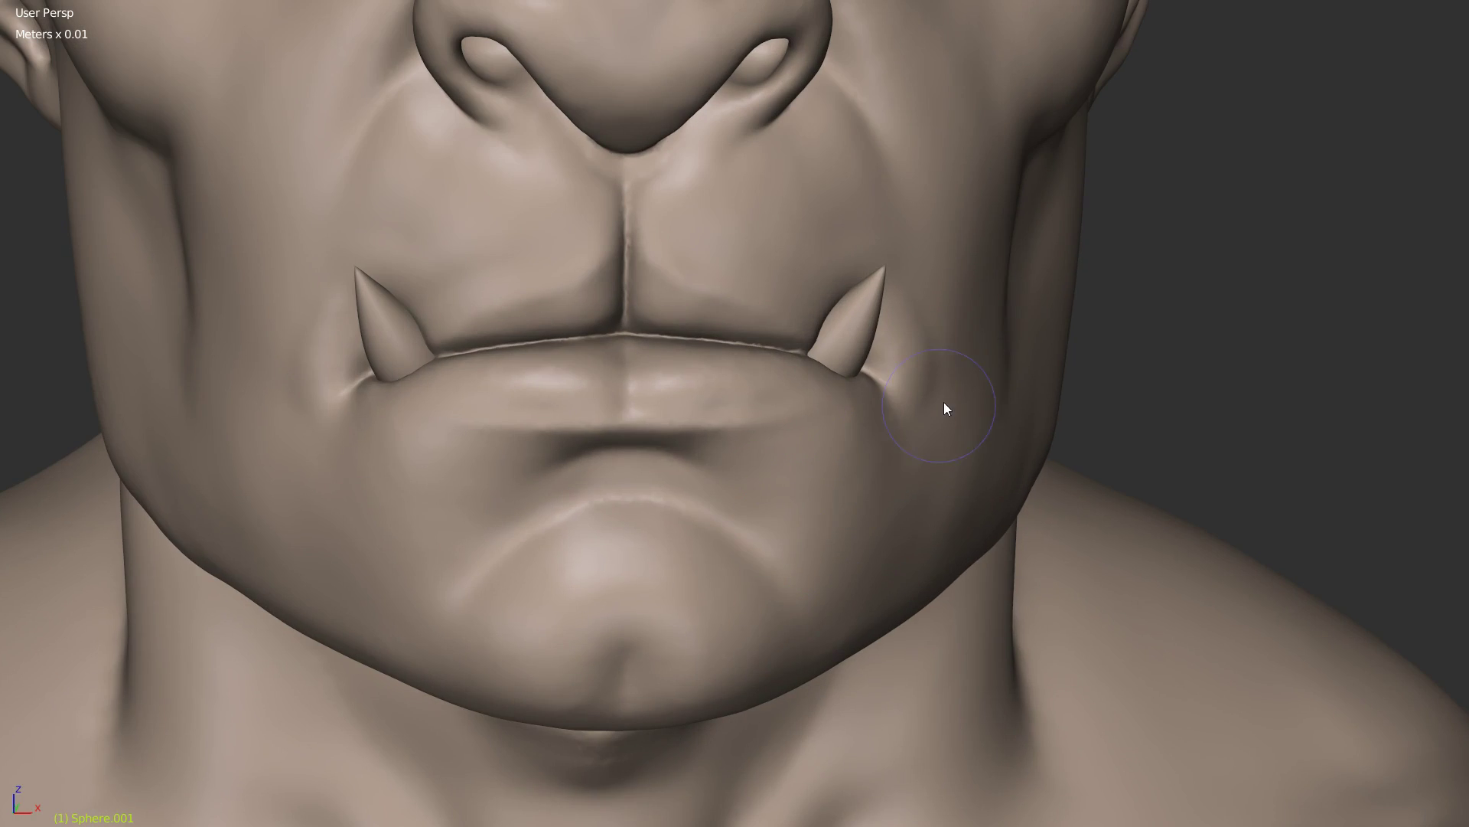
ctrl+middle_drag(1132, 291, 620, 404)
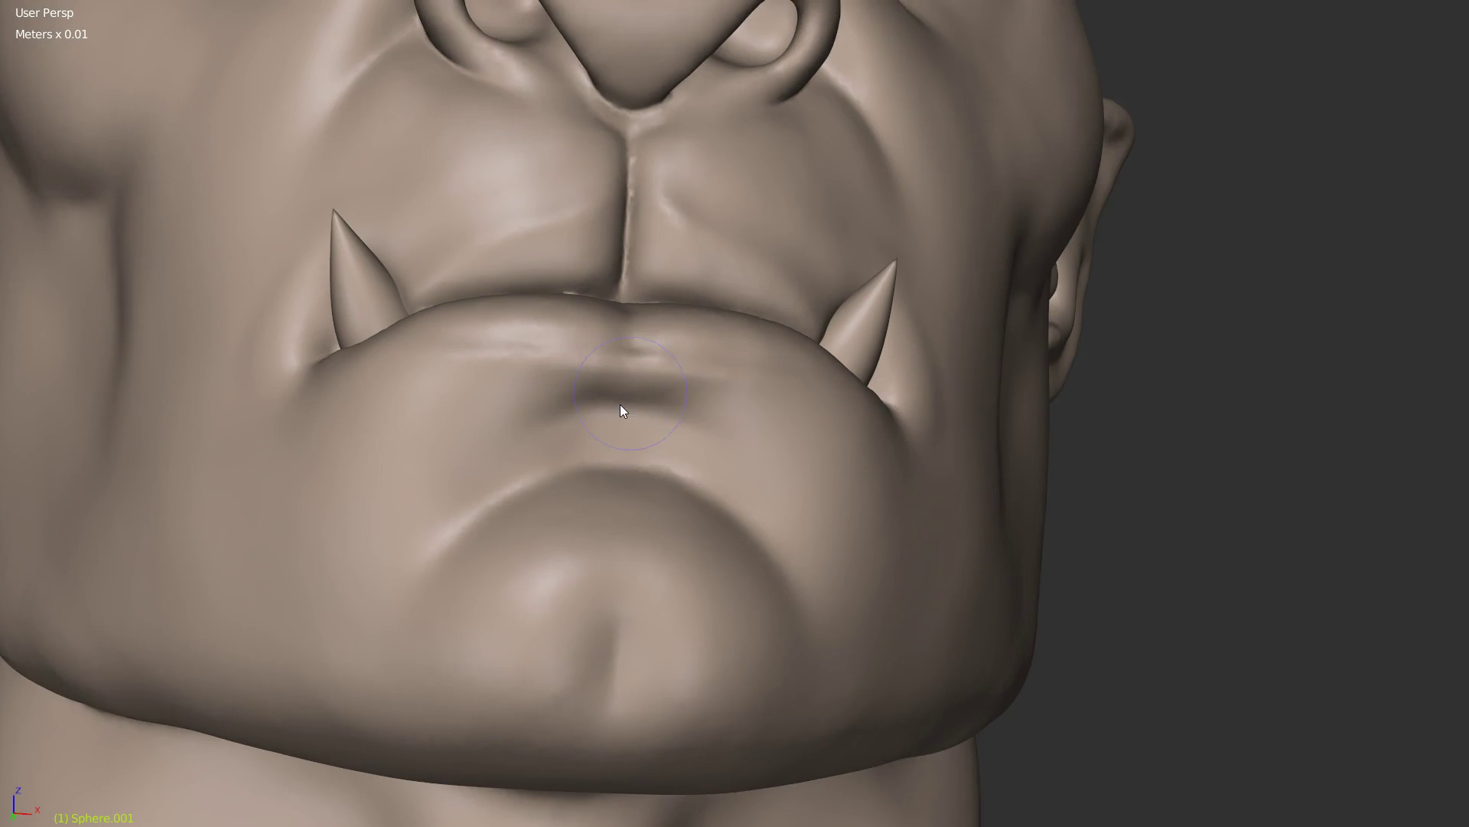
Step: Raise the skin just below the centre of the lower lip to form a peak in the hollow
scroll(581, 460, up, 2)
key(w)
click(607, 295)
drag(574, 397, 559, 410)
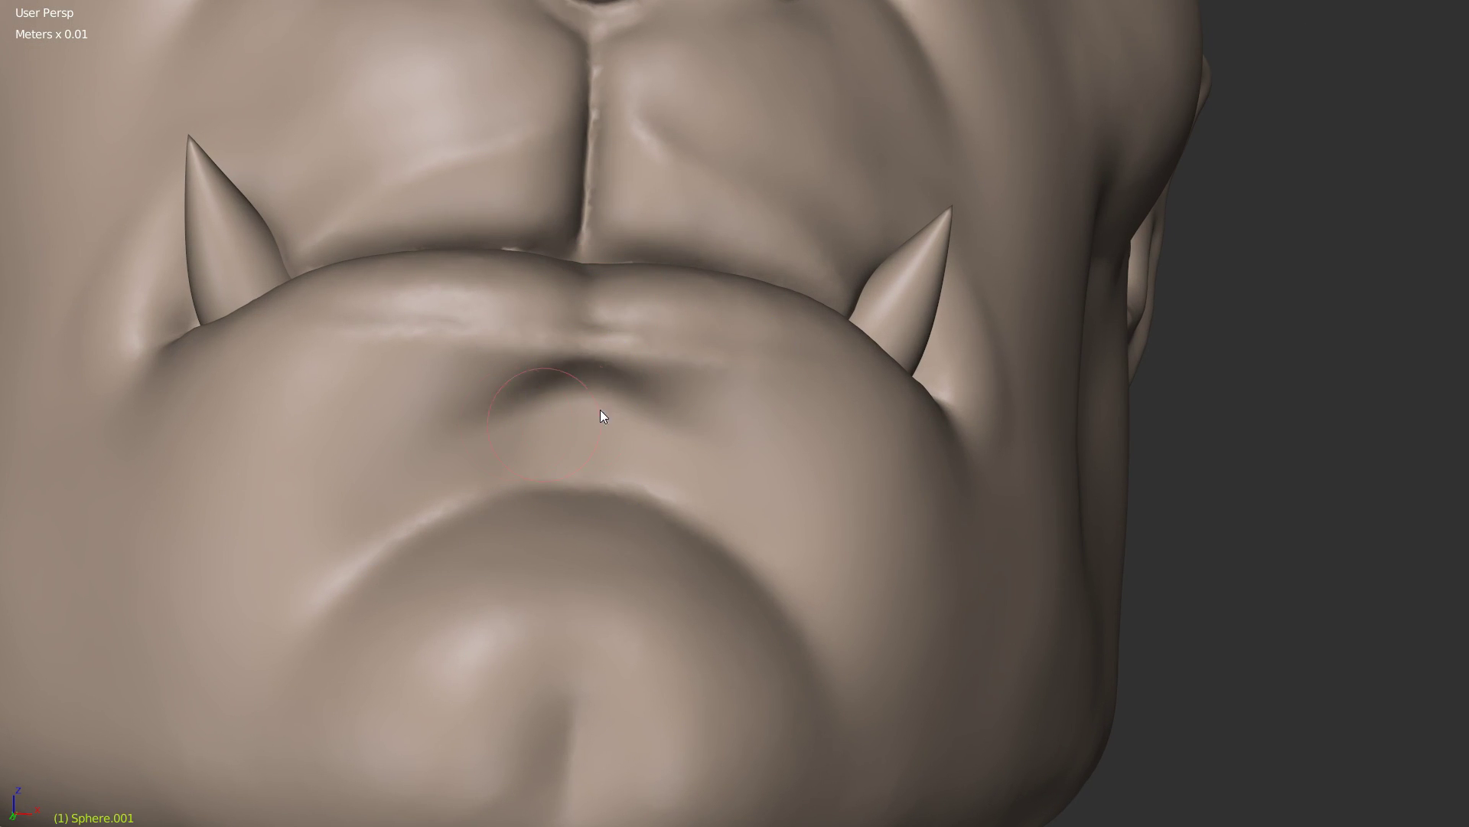
middle_drag(646, 399, 563, 430)
Step: Soften the skin above the chin and redefine the curved crease along the chin's upper edge
scroll(528, 510, up, 2)
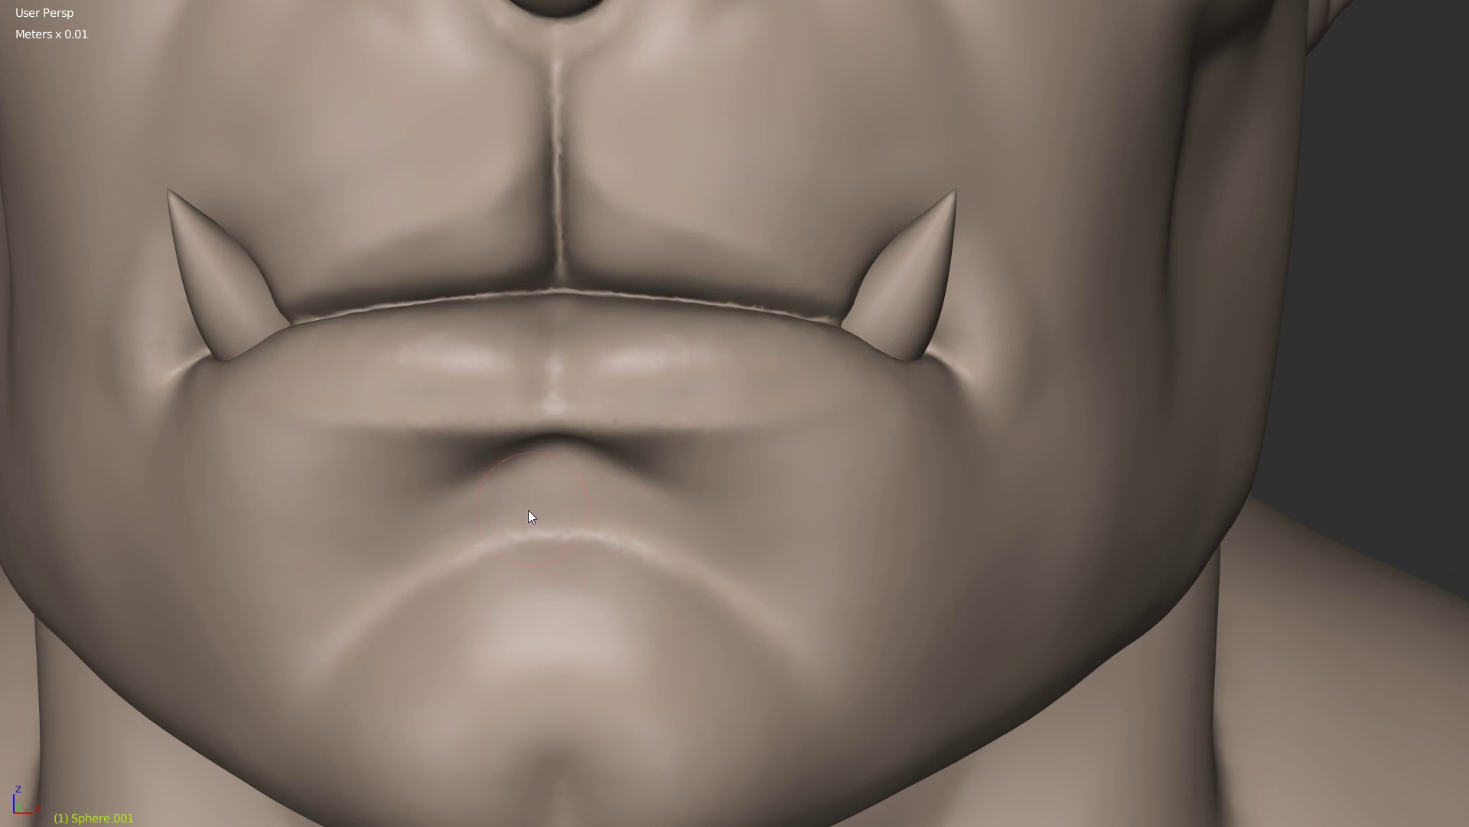
mouse_move(556, 511)
mouse_down()
mouse_move(574, 518)
mouse_move(482, 528)
mouse_up()
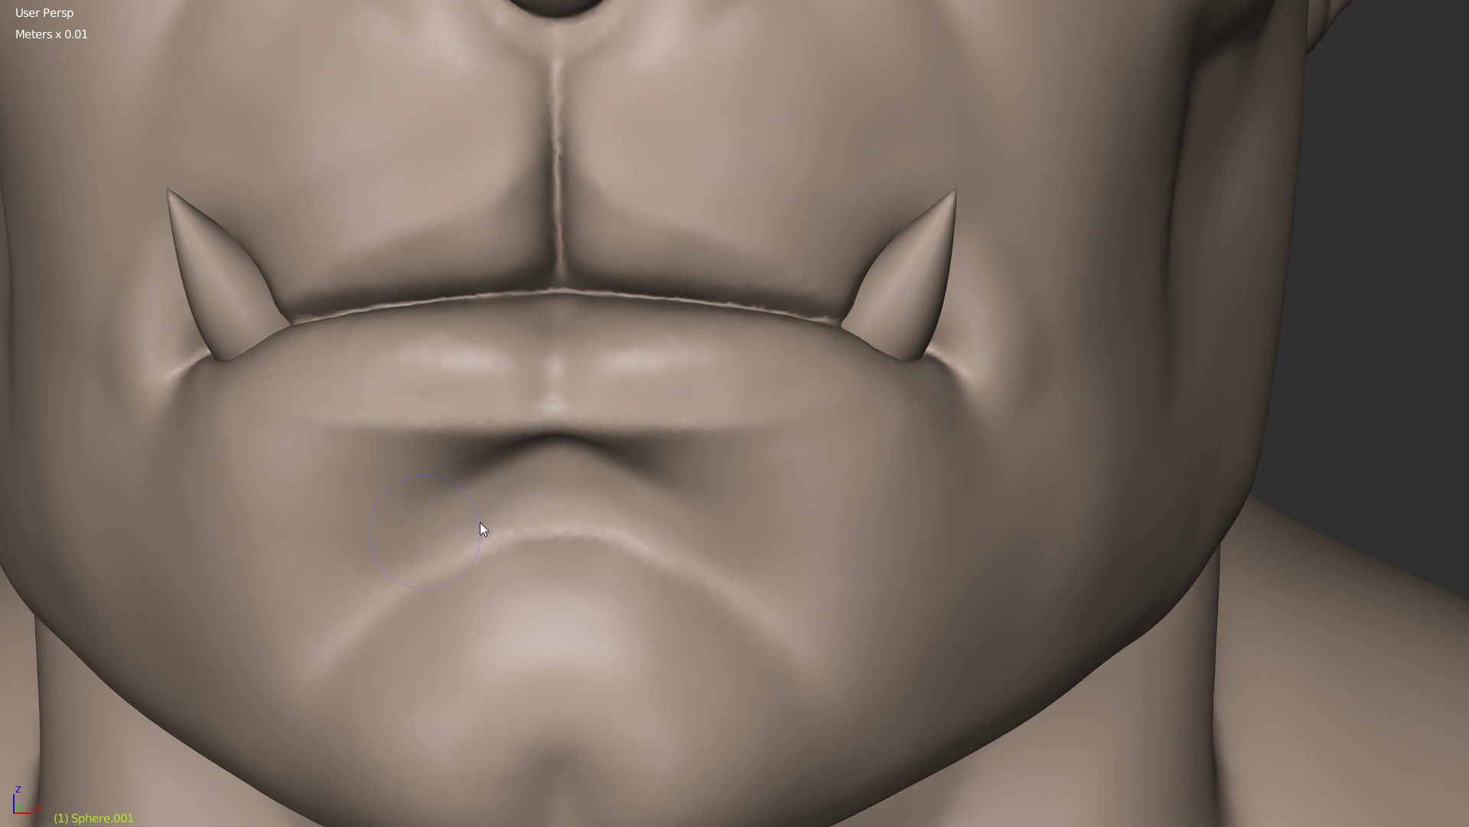
mouse_move(604, 498)
mouse_down()
mouse_move(519, 484)
mouse_move(604, 490)
mouse_up()
drag(528, 542, 616, 554)
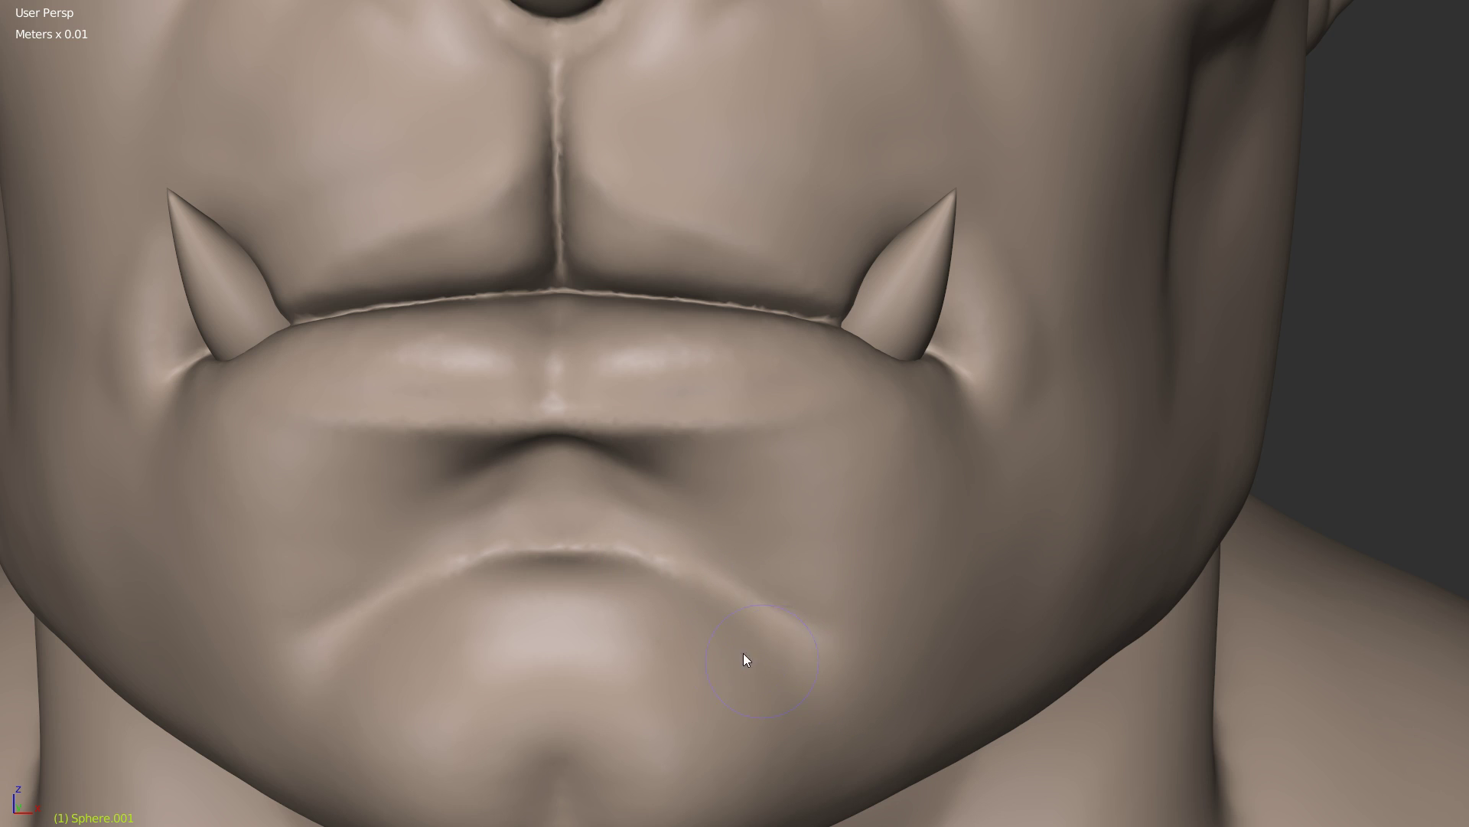
scroll(659, 569, down, 4)
middle_drag(558, 628, 640, 522)
scroll(640, 522, up, 2)
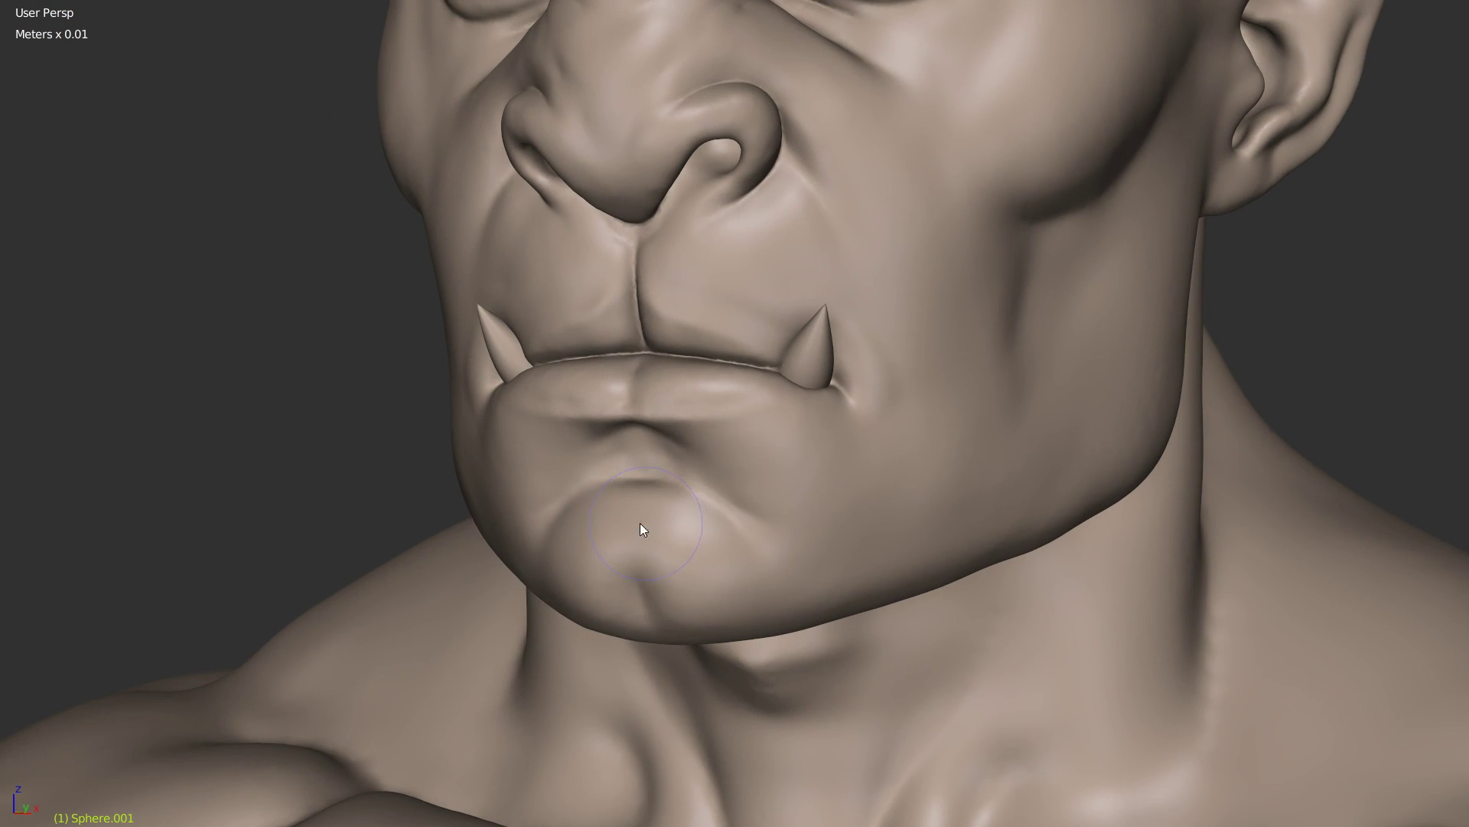
Step: Blend the skin beside the chin and the cheek around the tusk with a larger brush
scroll(941, 393, up, 3)
drag(842, 480, 780, 482)
mouse_move(909, 417)
middle_down()
mouse_move(976, 316)
mouse_move(1004, 315)
mouse_move(1000, 335)
middle_up()
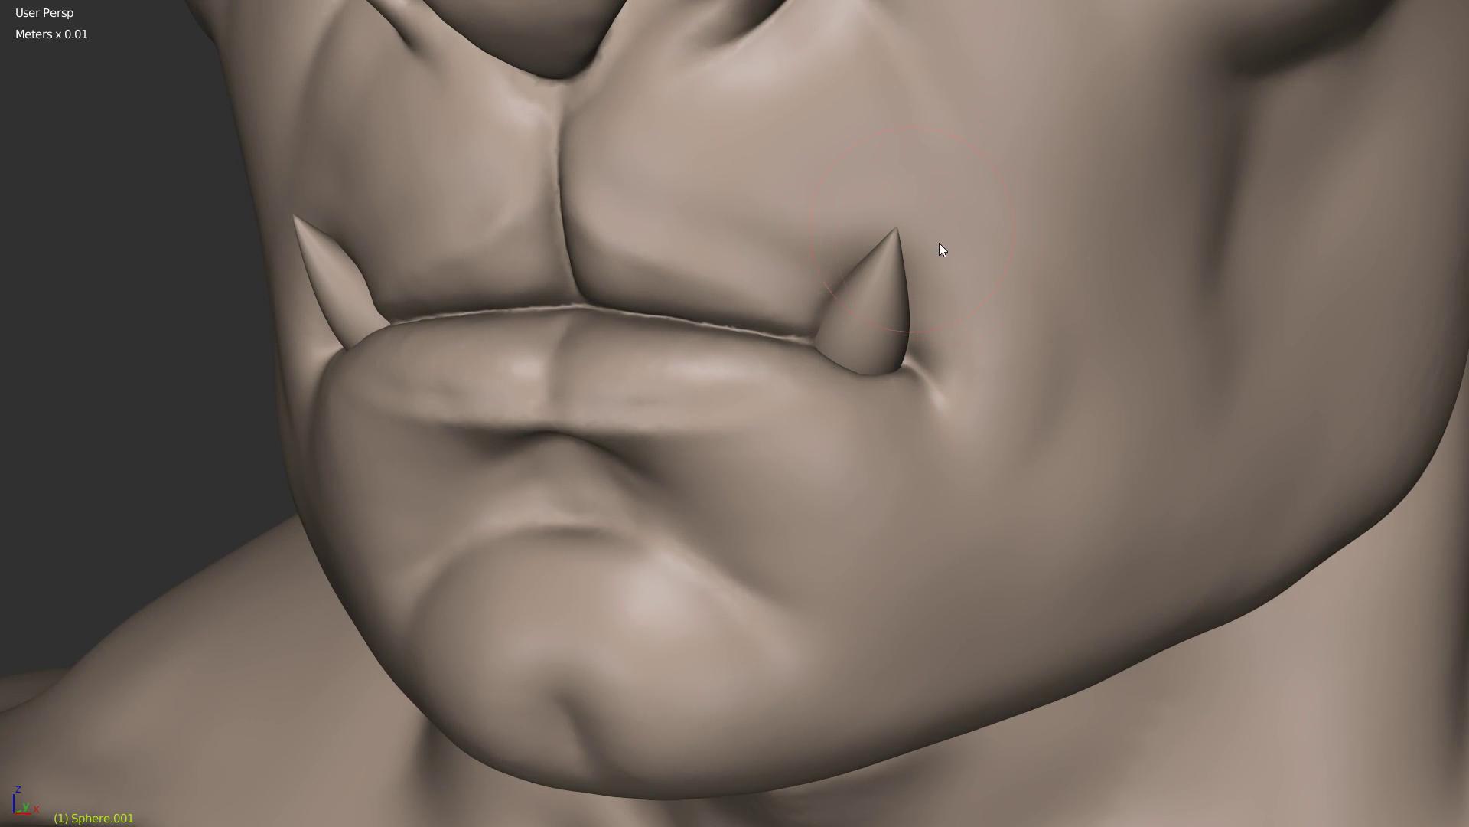
middle_drag(698, 223, 624, 140)
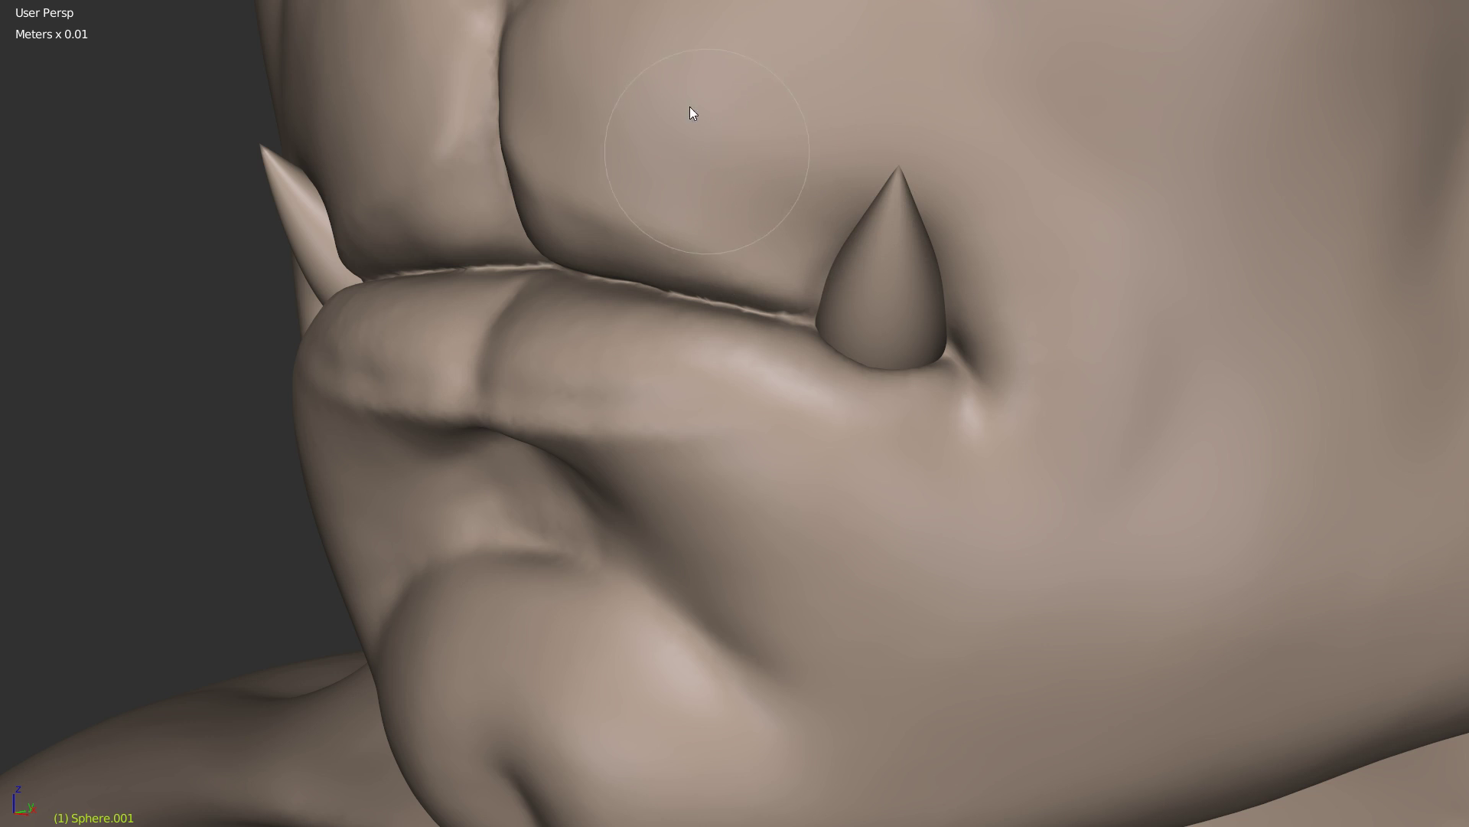
middle_drag(654, 135, 712, 196)
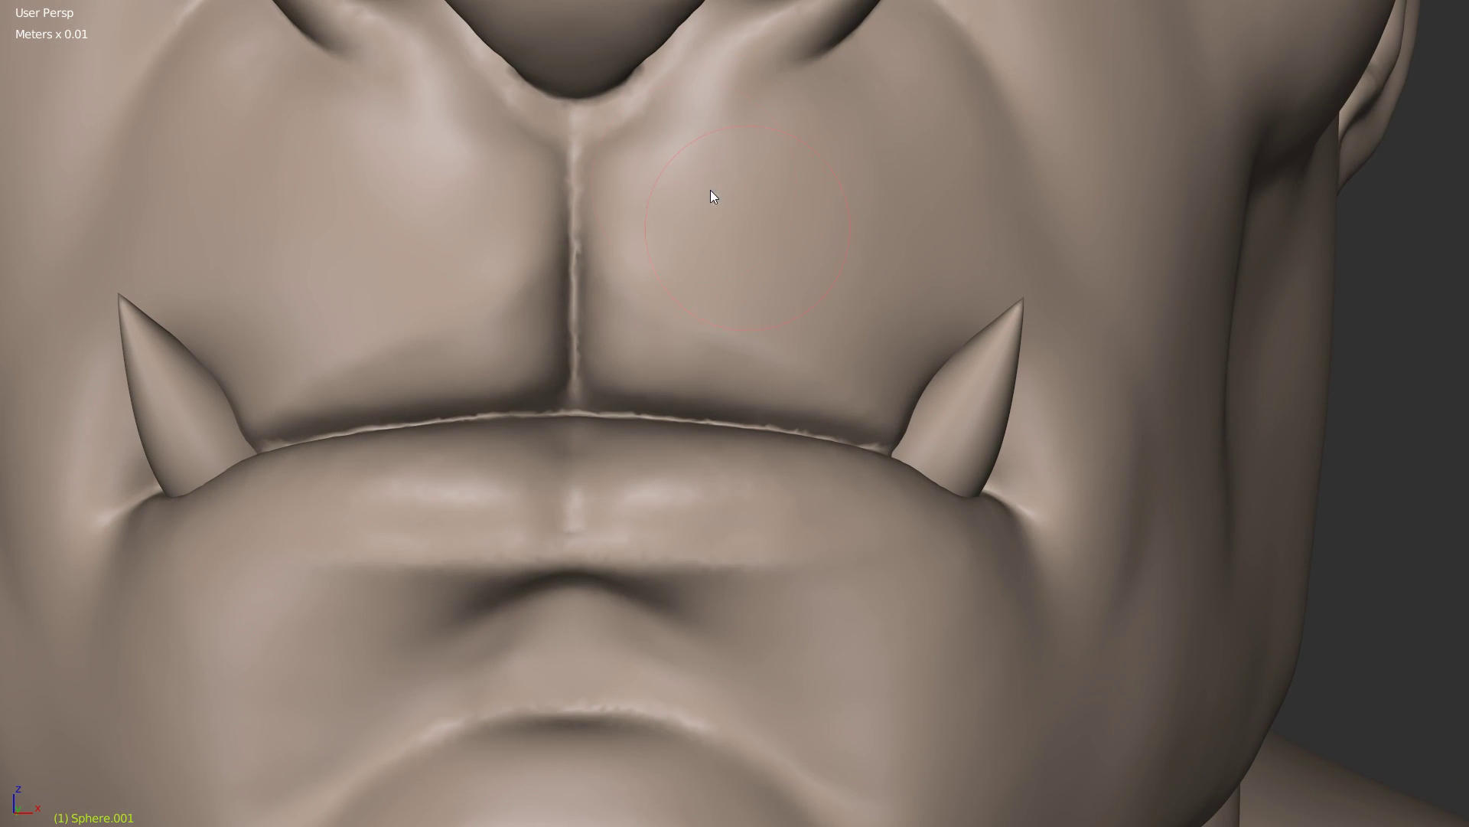
Step: Reduce the brush size and refine the skin around the top of the philtrum beneath the nose
scroll(612, 109, up, 2)
mouse_move(617, 104)
shift+middle_down()
mouse_move(690, 319)
mouse_move(683, 306)
shift+middle_up()
key(f)
click(658, 245)
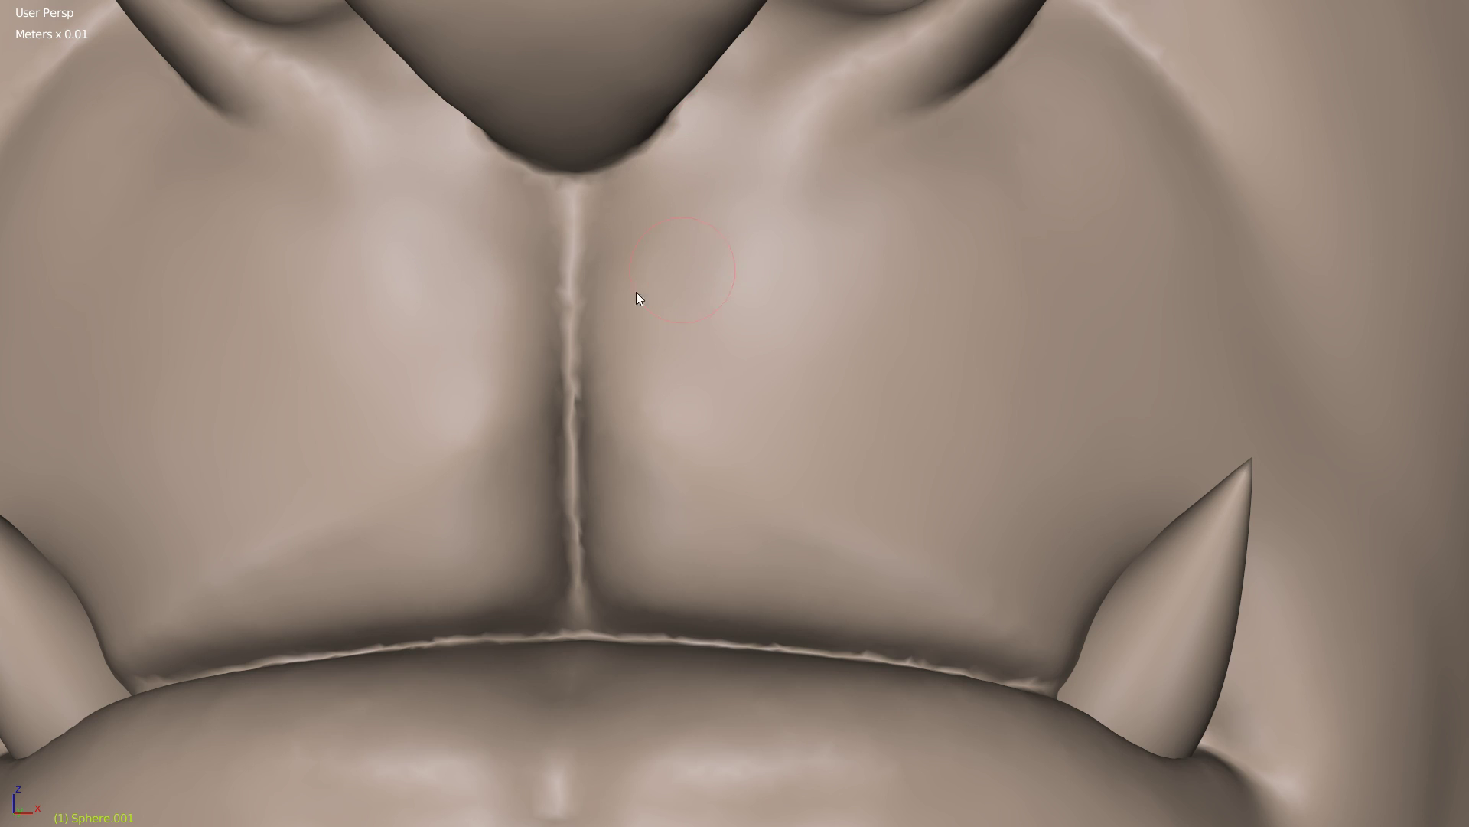
scroll(883, 158, down, 6)
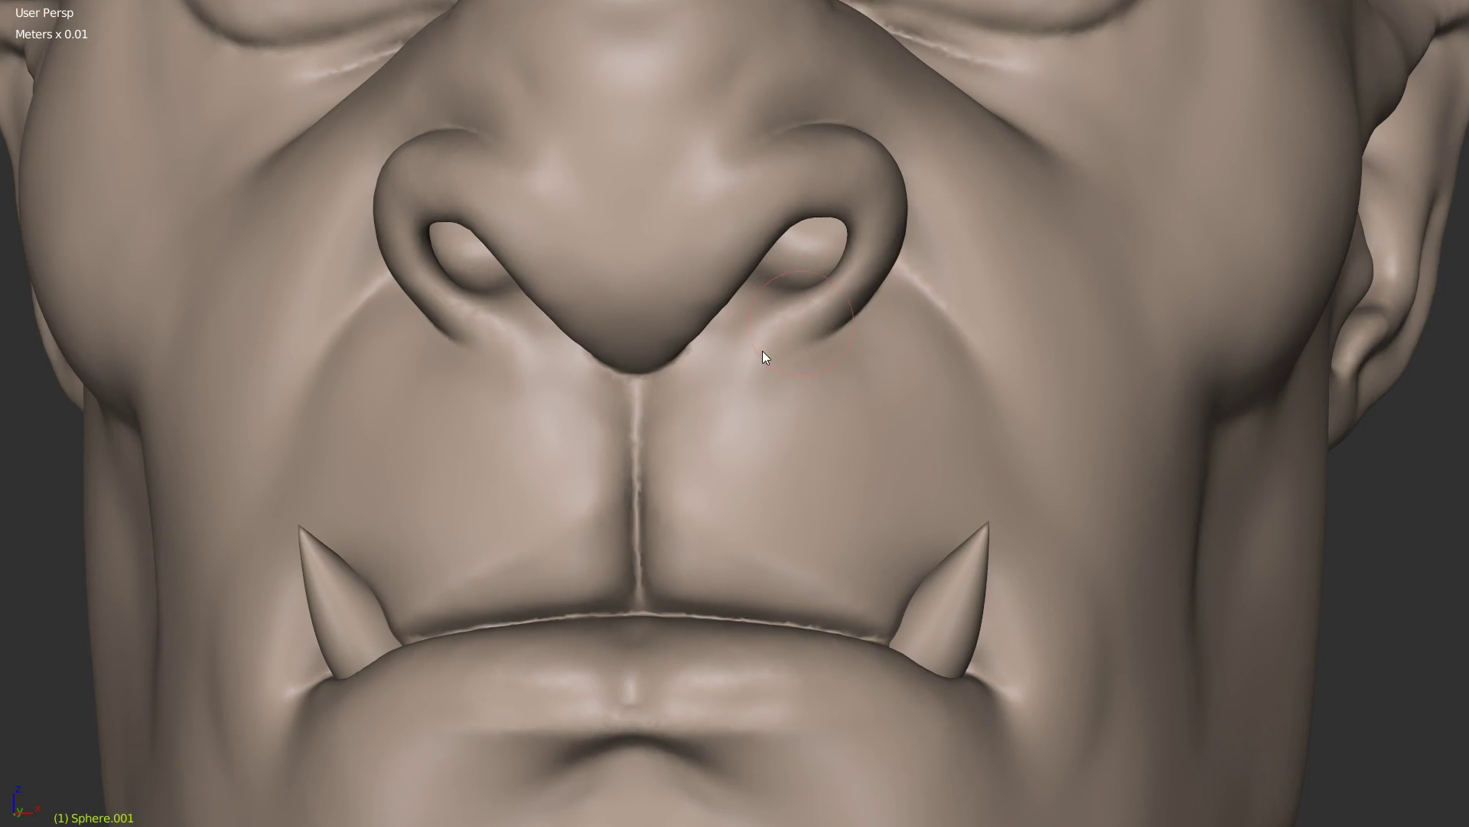
Step: Set the dynamic topology's detail refine method to Subdivide Edges
scroll(765, 354, up, 2)
scroll(760, 336, down, 1)
key(w)
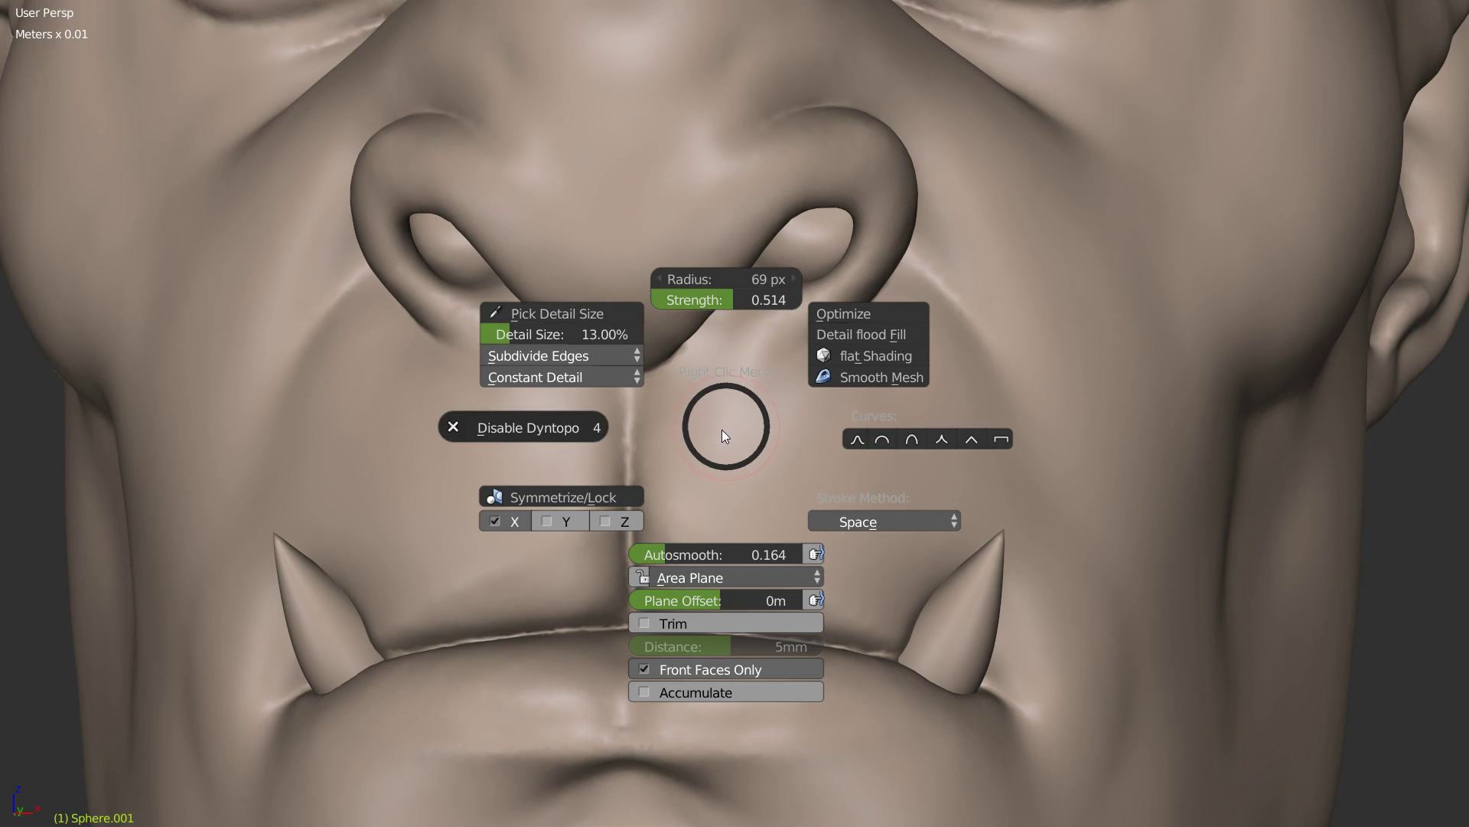
click(540, 355)
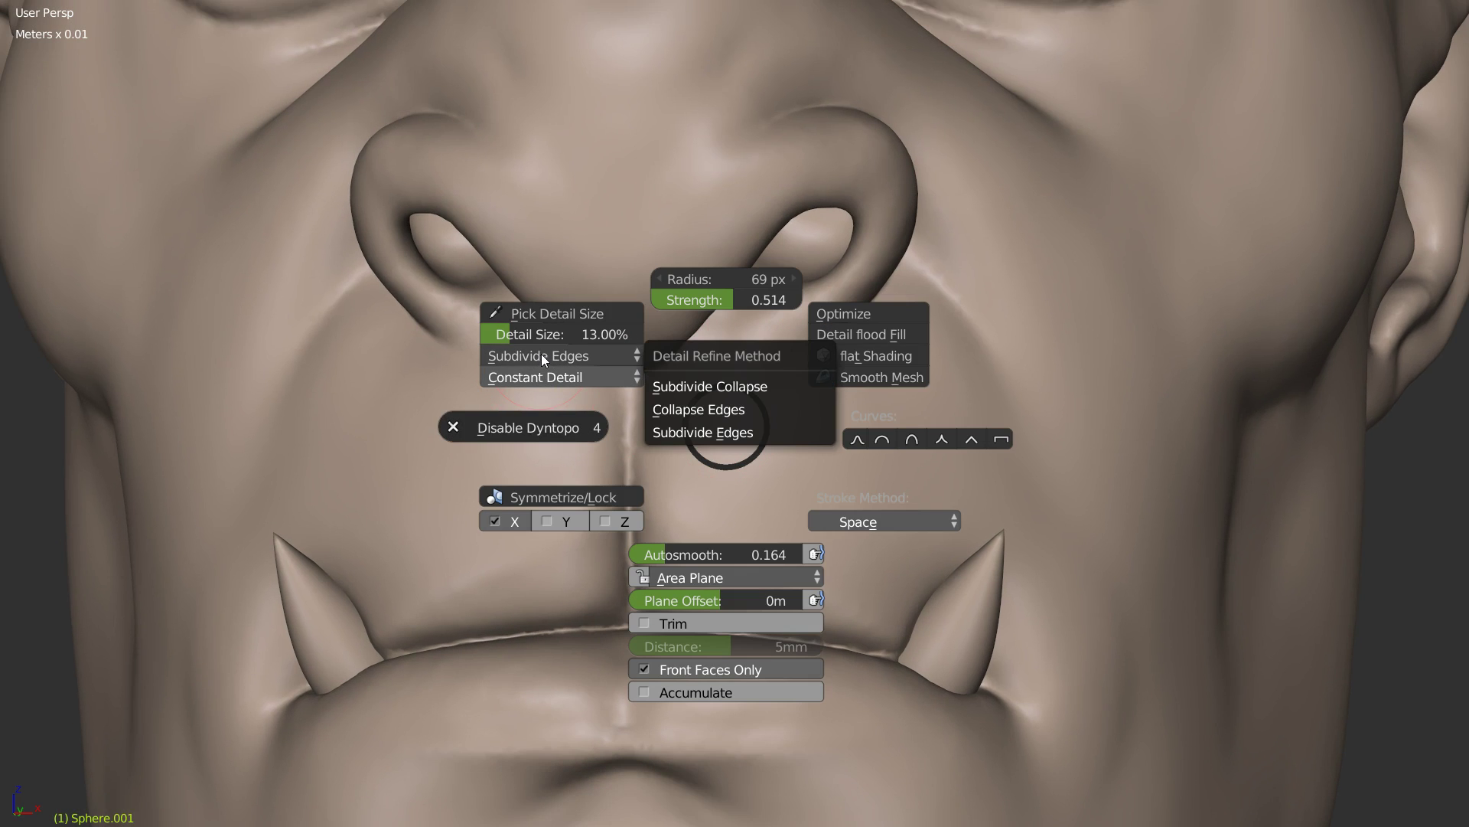
click(694, 433)
Step: Tighten and clean up the philtrum crease between the lip seam and the nose
scroll(620, 416, up, 4)
shift+middle_drag(643, 379, 668, 362)
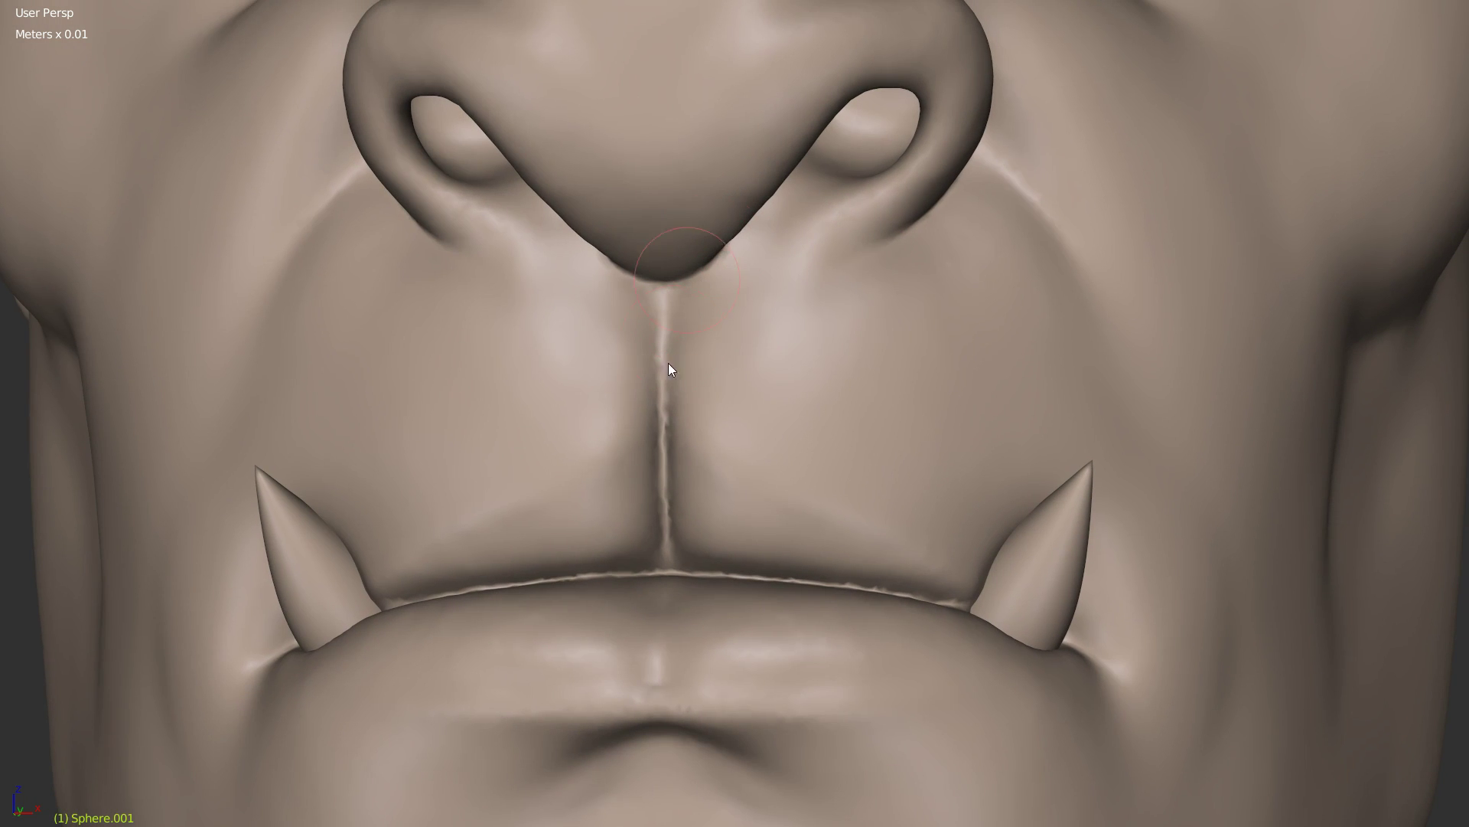
right_click(687, 415)
key(alt+w)
click(558, 344)
scroll(632, 395, up, 1)
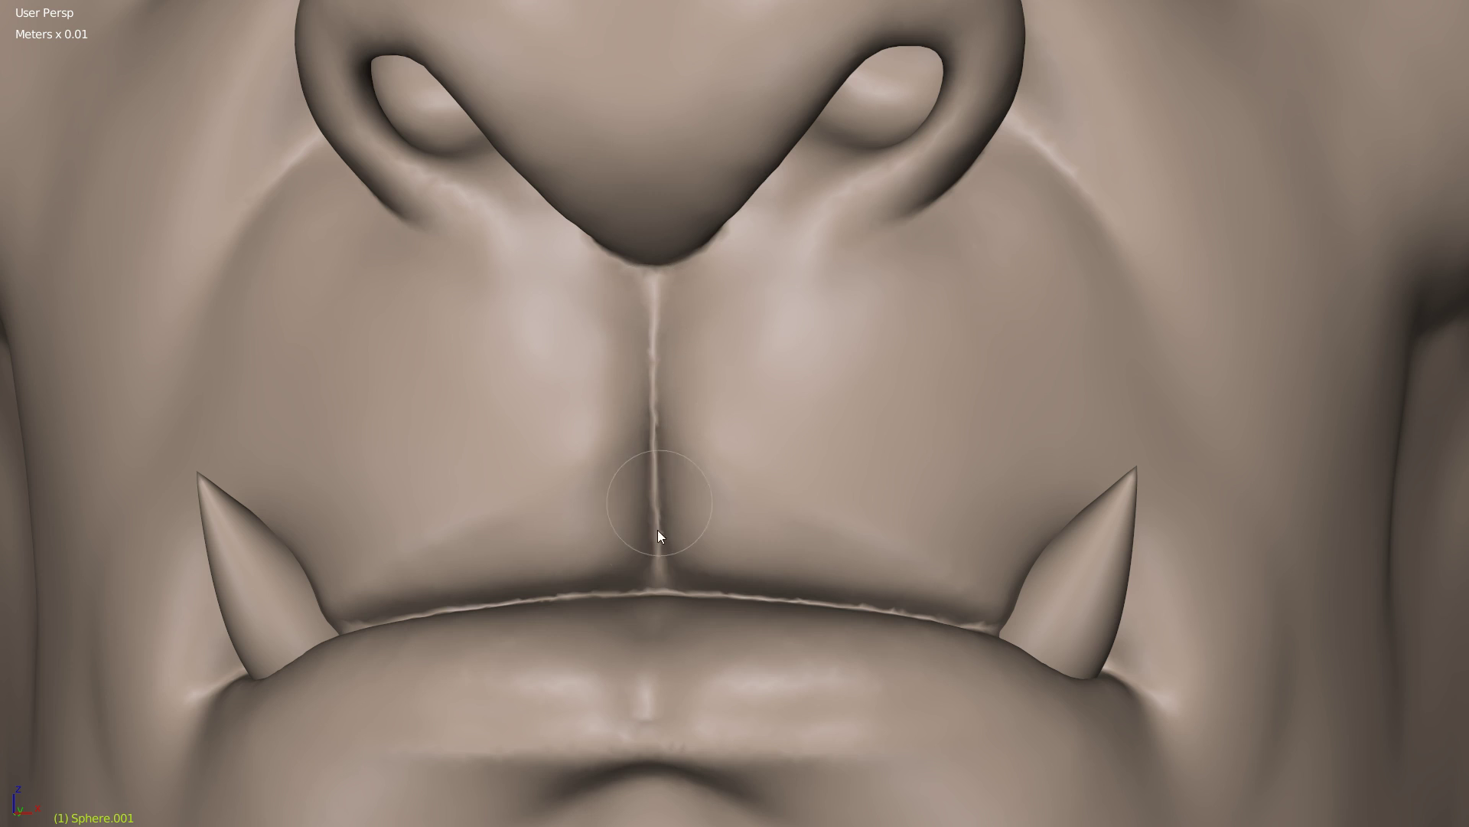
mouse_move(657, 580)
mouse_down()
mouse_move(645, 295)
mouse_move(662, 541)
mouse_up()
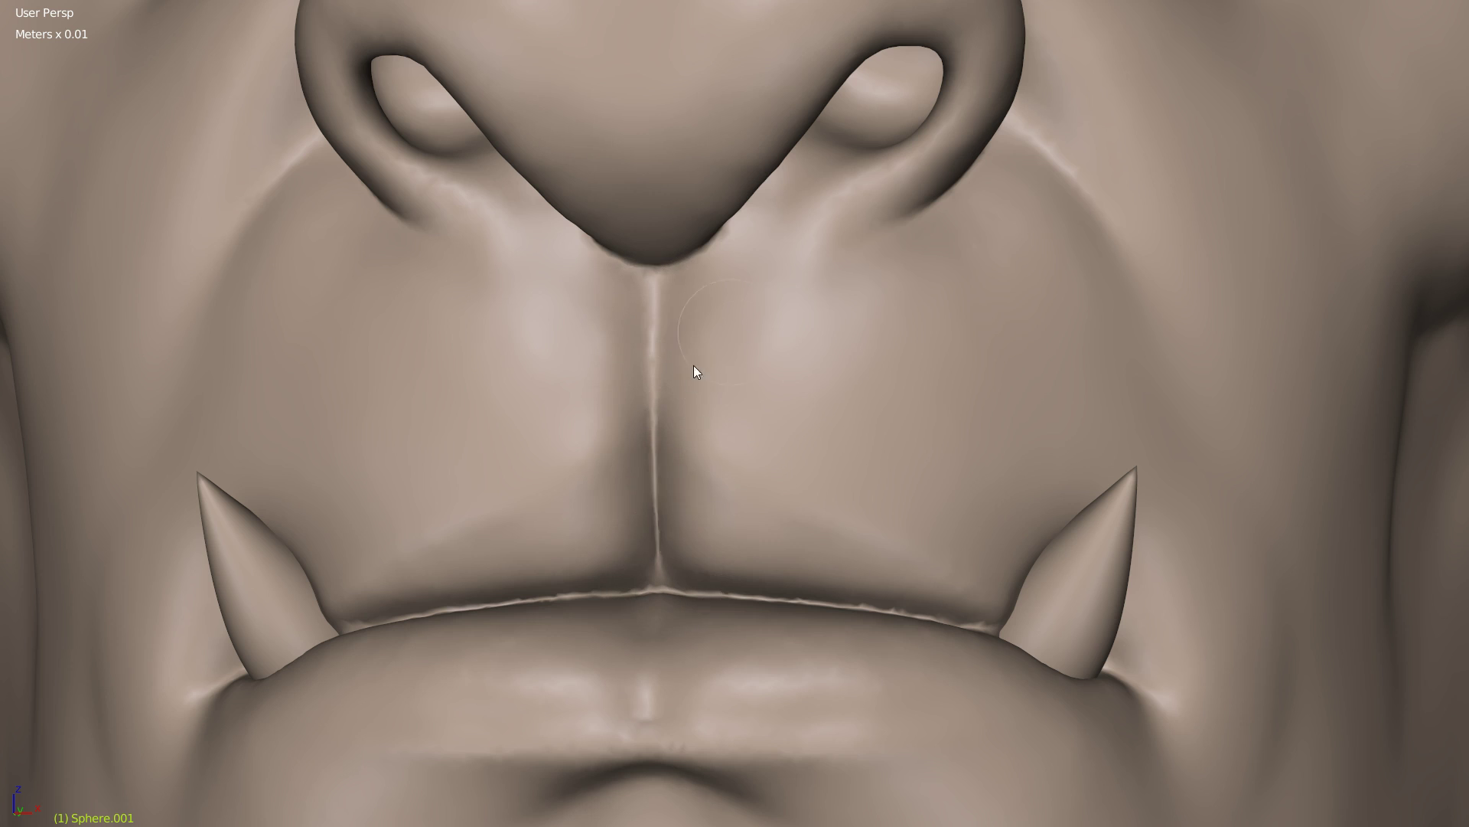
middle_drag(694, 366, 738, 386)
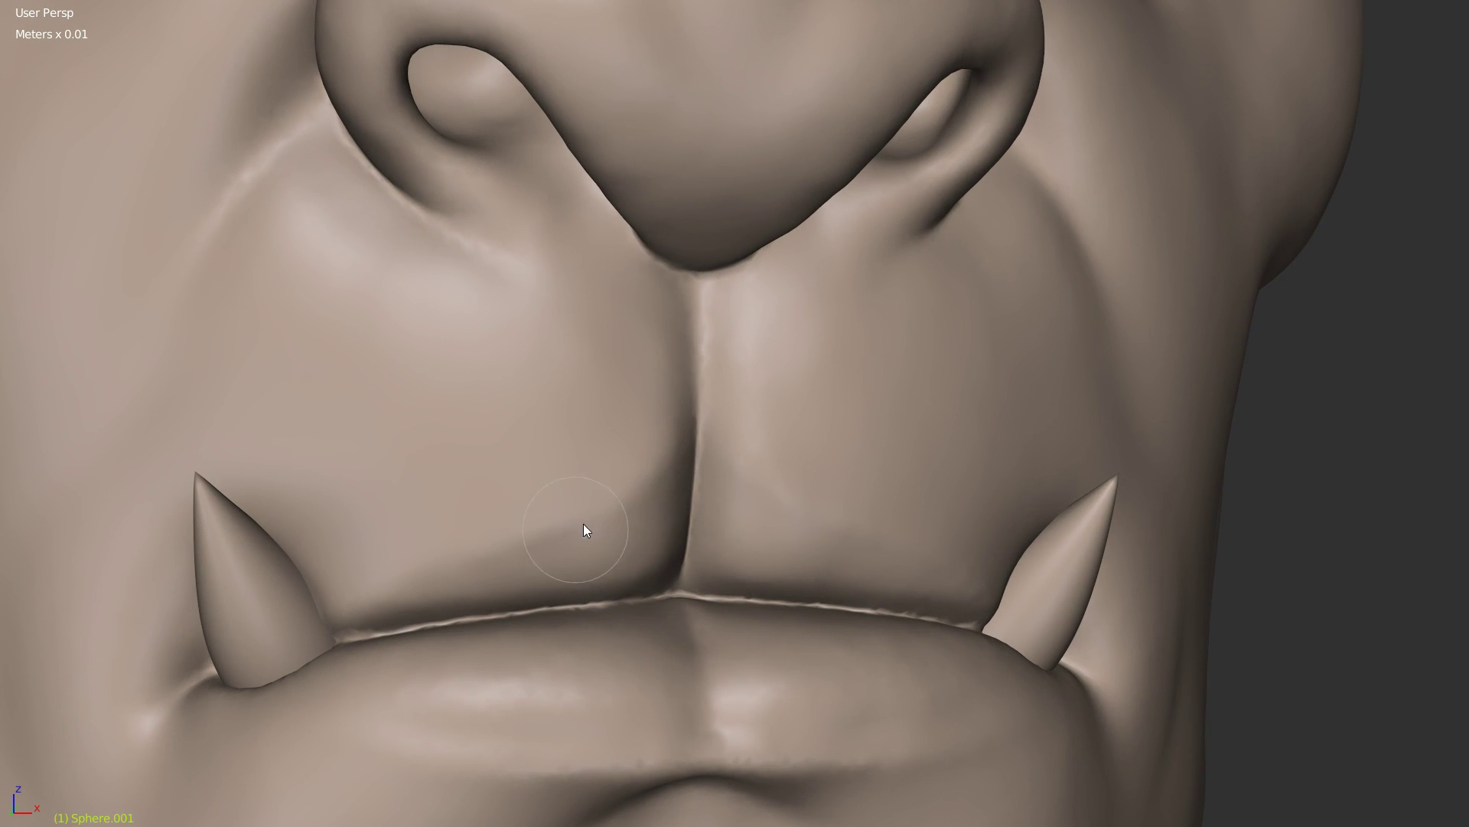
Step: Sculpt the raised border of the upper lip on both sides of the philtrum crease above the lip seam
shift+middle_drag(745, 565, 767, 378)
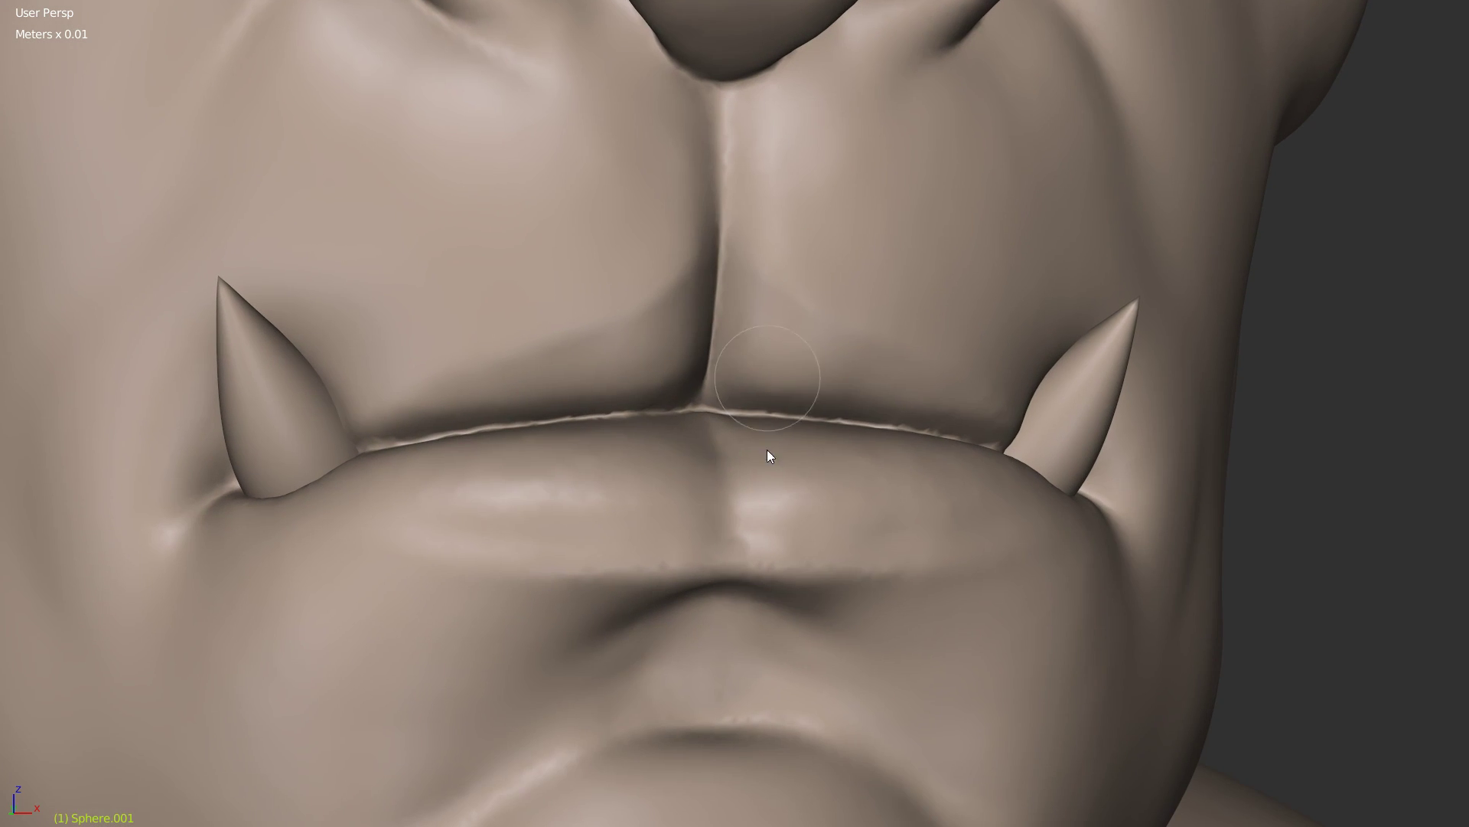
scroll(718, 369, up, 3)
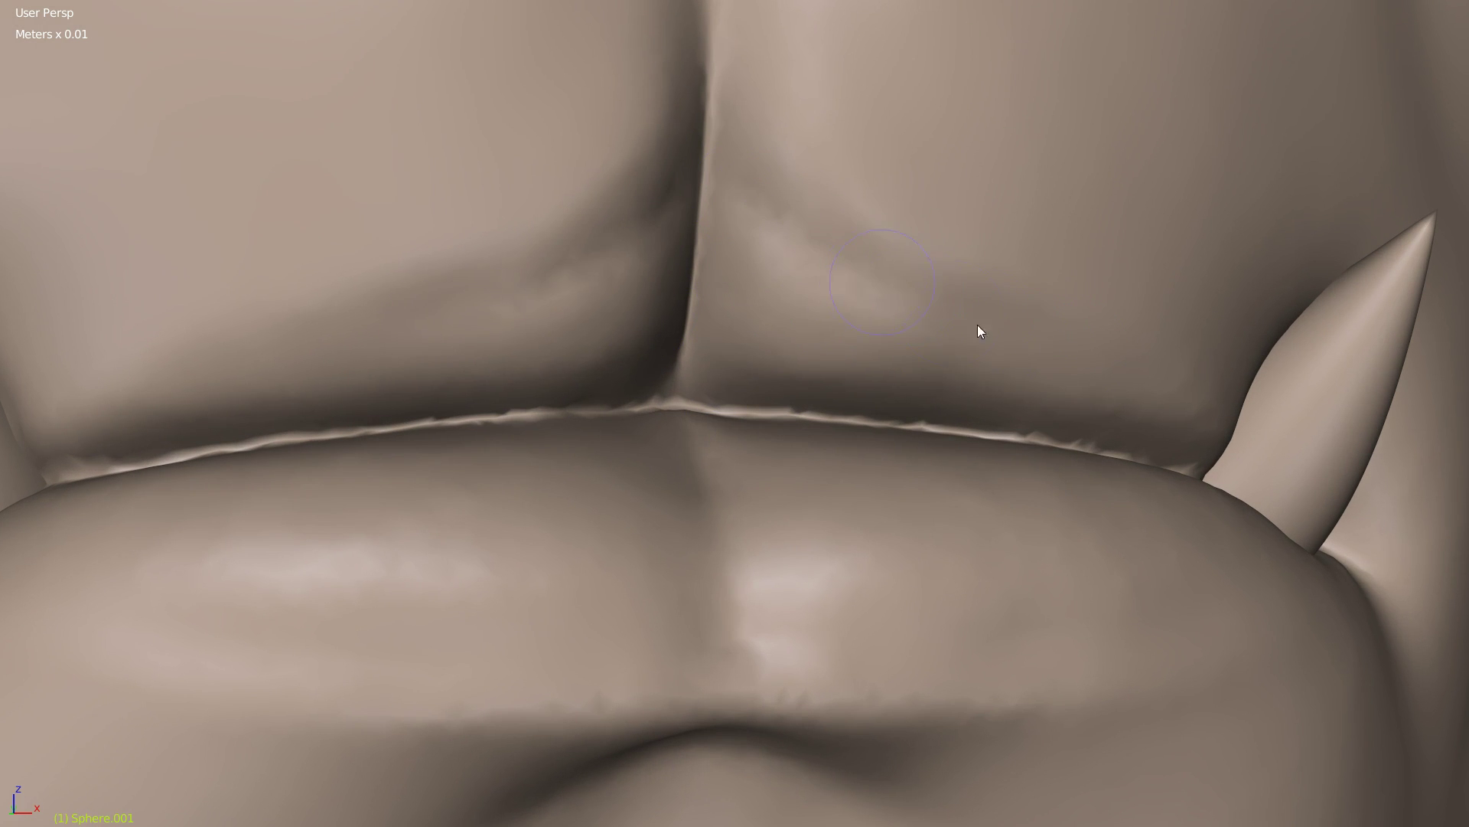
scroll(838, 320, down, 3)
middle_drag(838, 319, 698, 259)
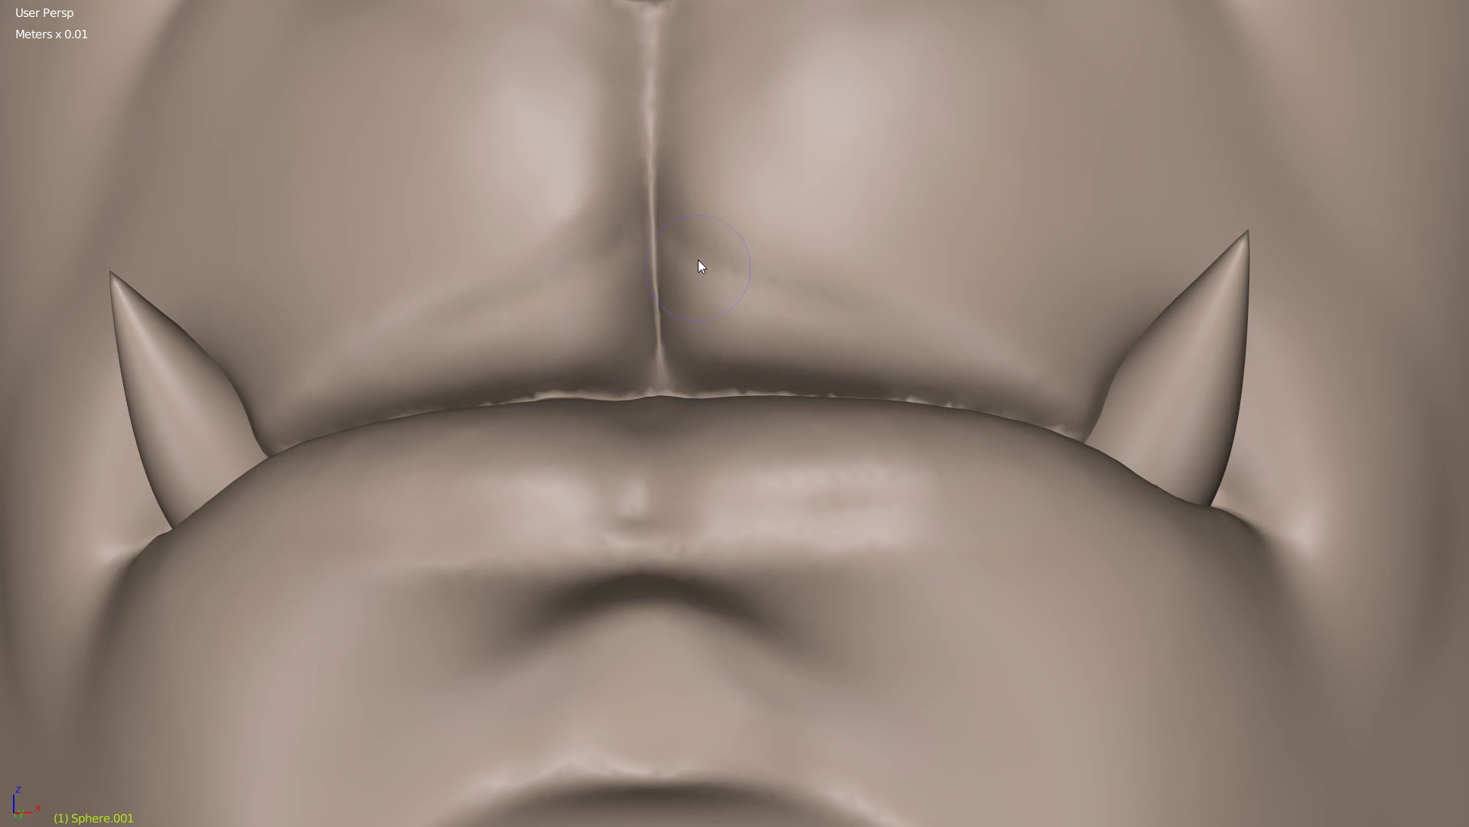
scroll(819, 314, down, 2)
middle_drag(922, 328, 843, 312)
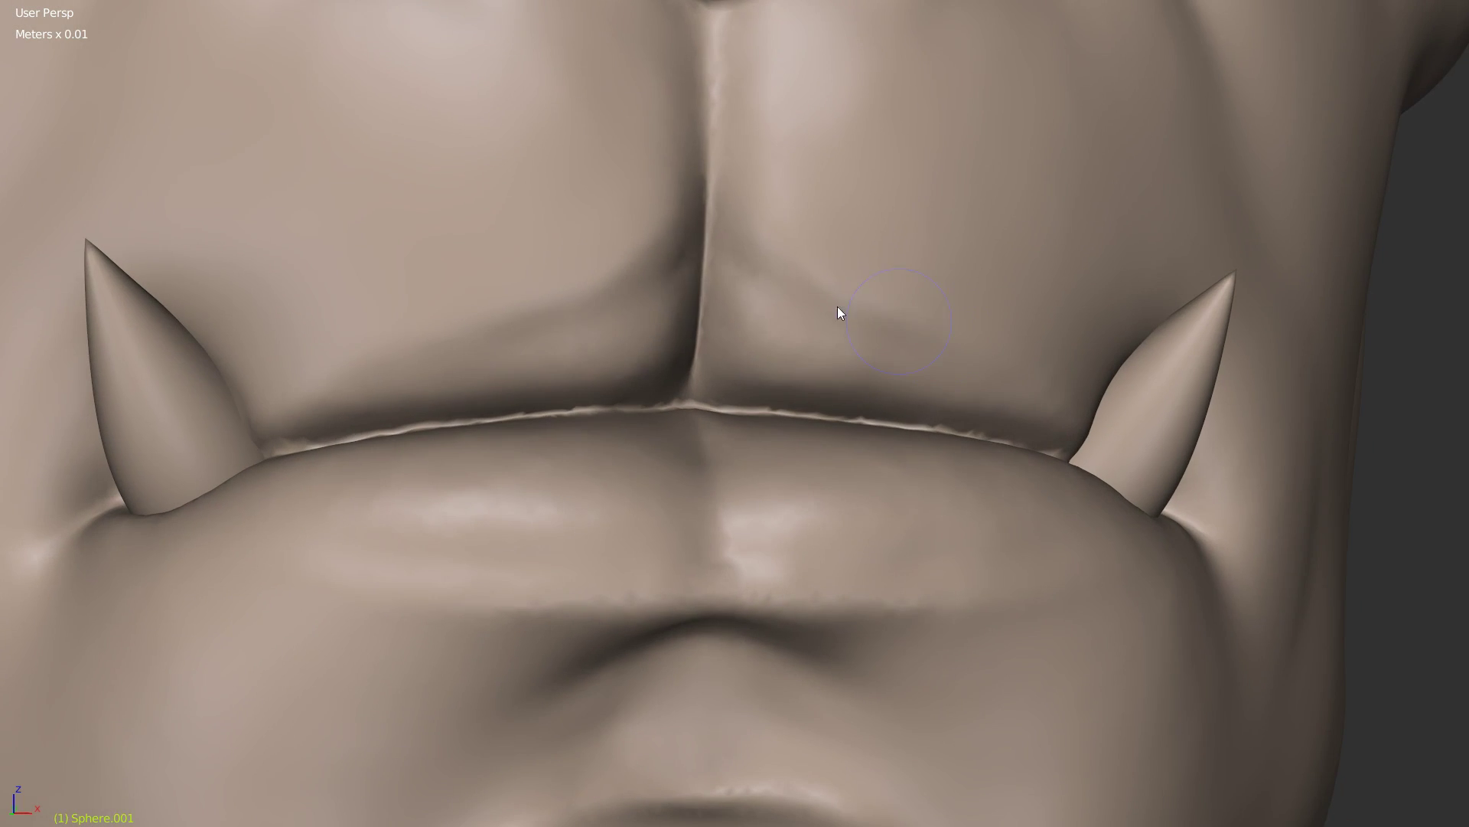
scroll(761, 376, up, 3)
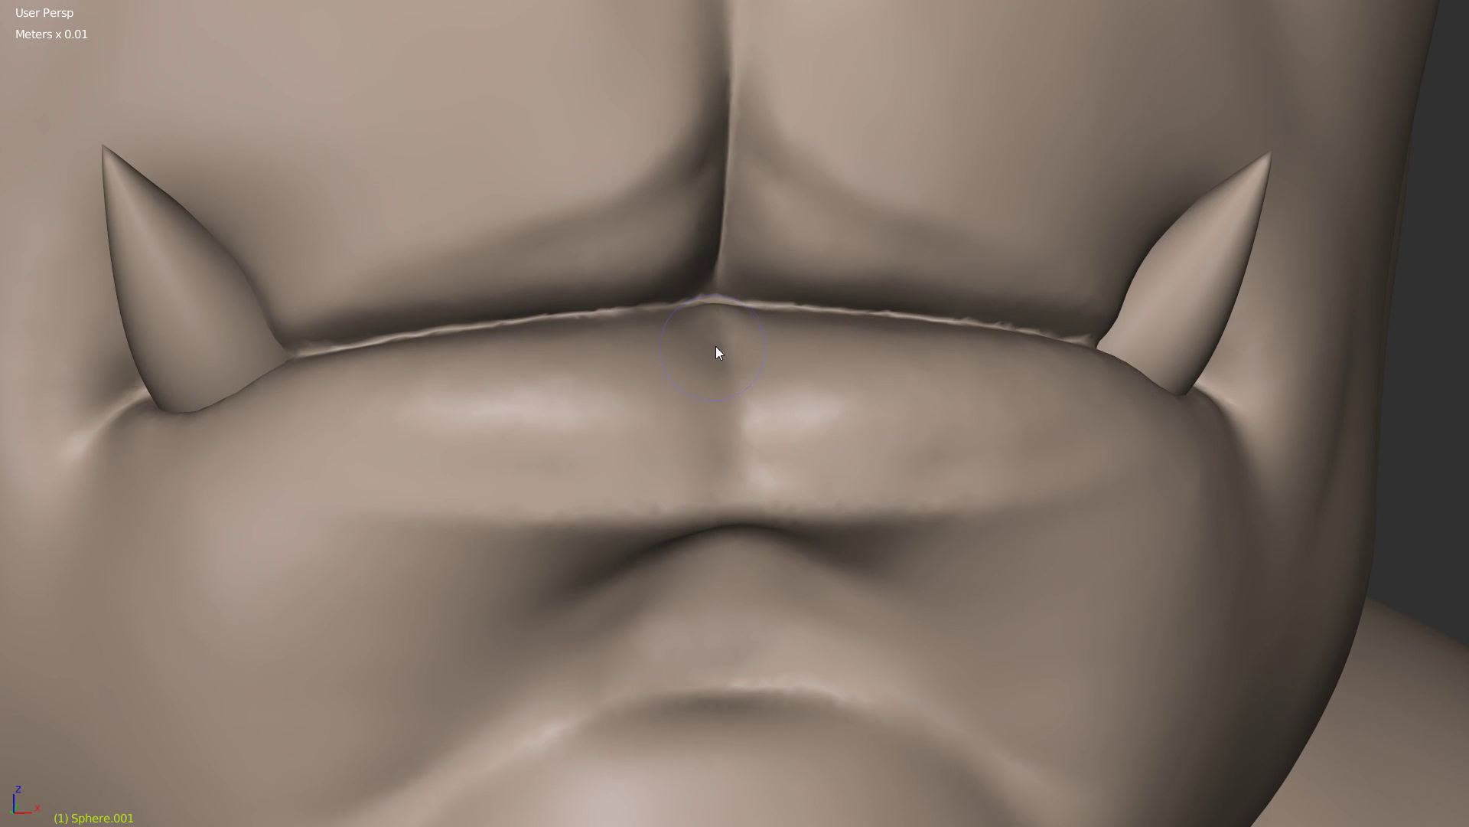
Step: Refine and flatten the lip seam from the tusk across the middle of the mouth with long strokes
mouse_move(309, 346)
mouse_down()
mouse_move(524, 317)
mouse_move(831, 315)
mouse_up()
drag(730, 315, 426, 345)
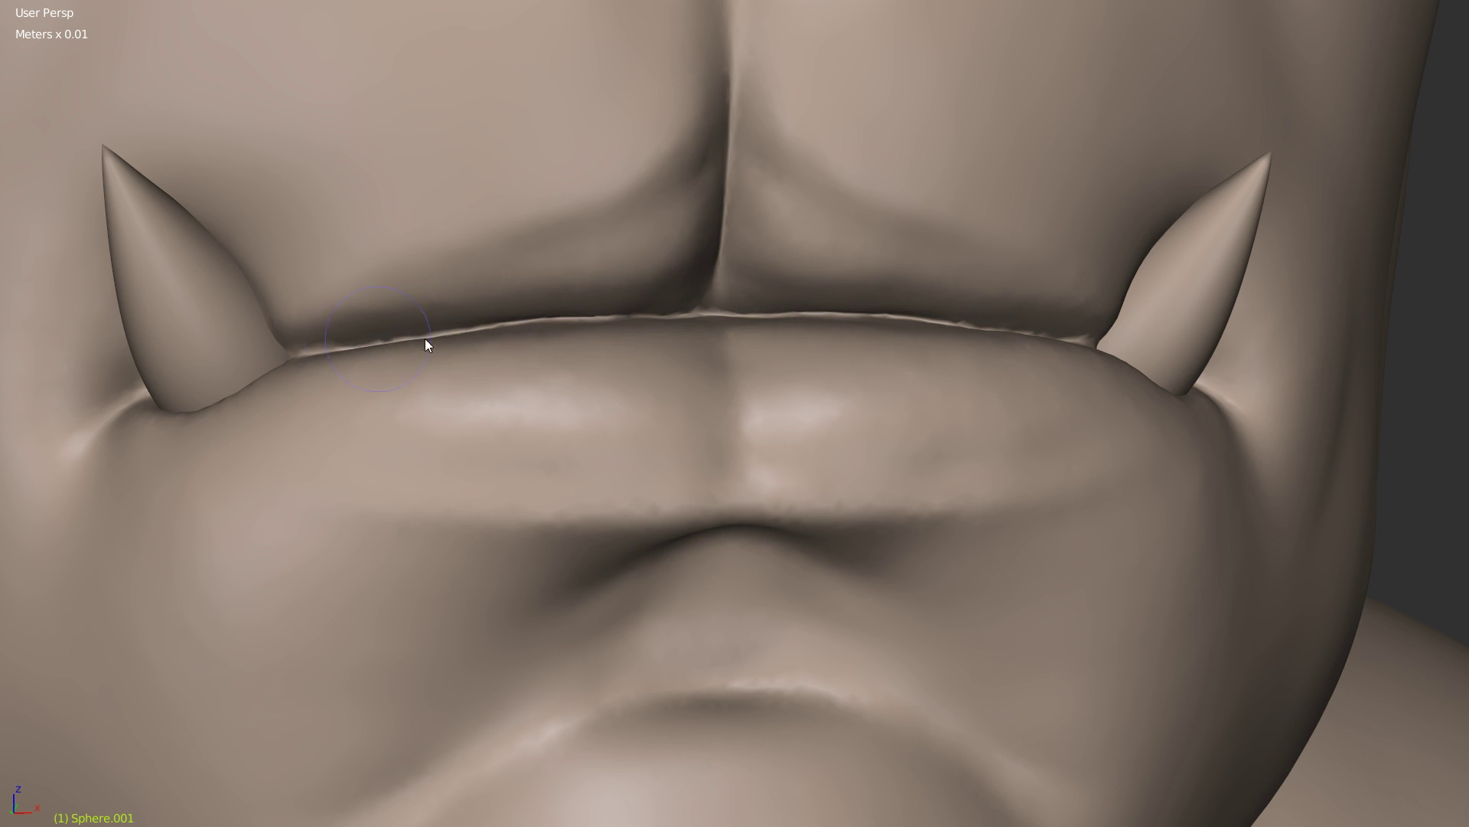
drag(317, 350, 807, 324)
middle_drag(728, 305, 724, 269)
Step: Switch to the standard Brush, undo a test stroke, and build up the upper lip's volume beside the philtrum
key(w)
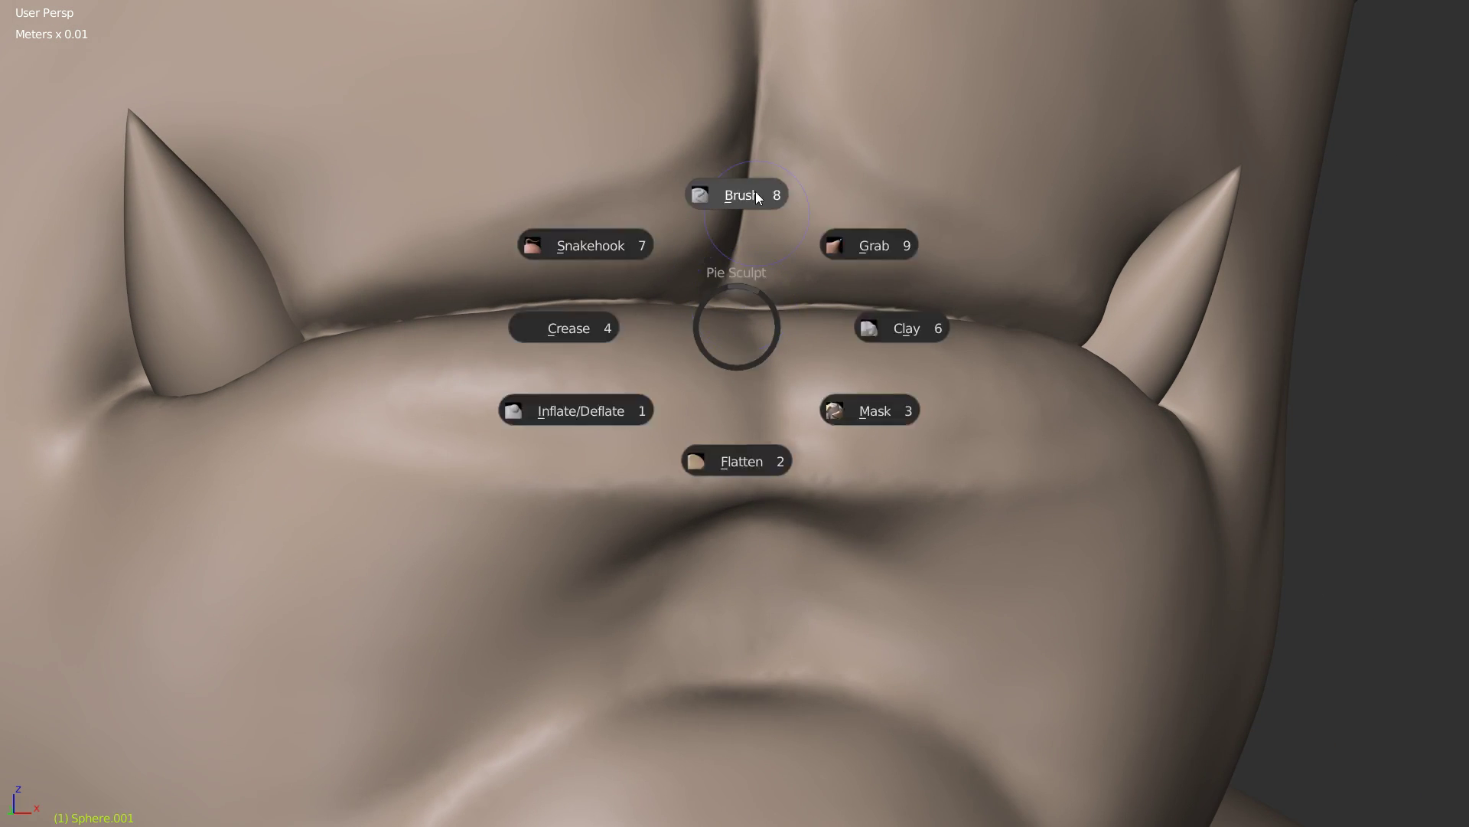
click(754, 197)
scroll(774, 236, up, 1)
drag(718, 251, 794, 252)
key(ctrl+z)
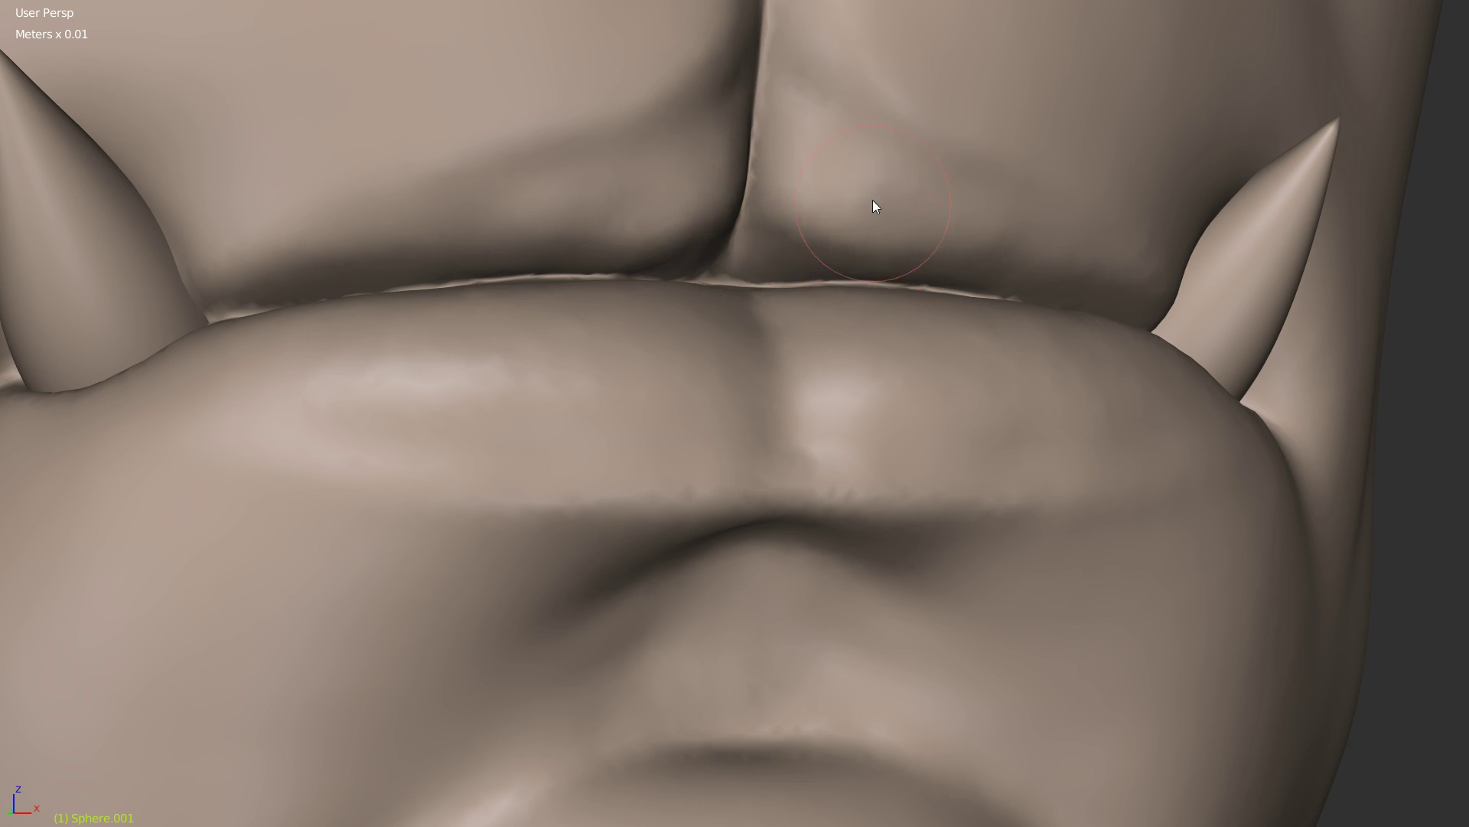
middle_drag(874, 202, 841, 214)
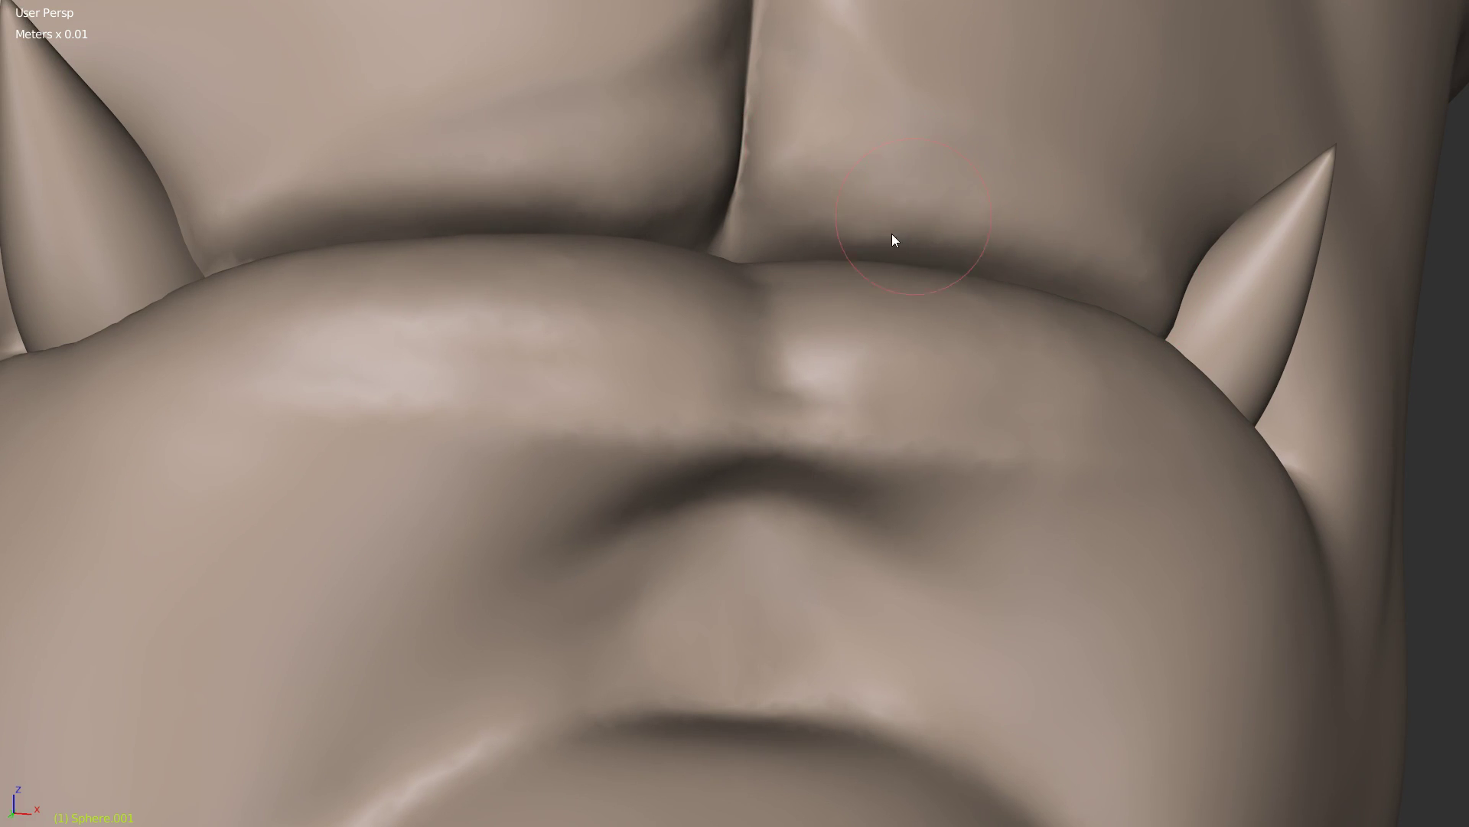
middle_drag(892, 236, 1014, 151)
mouse_move(892, 259)
middle_down()
mouse_move(748, 249)
mouse_move(777, 318)
mouse_move(762, 138)
middle_up()
scroll(731, 226, up, 1)
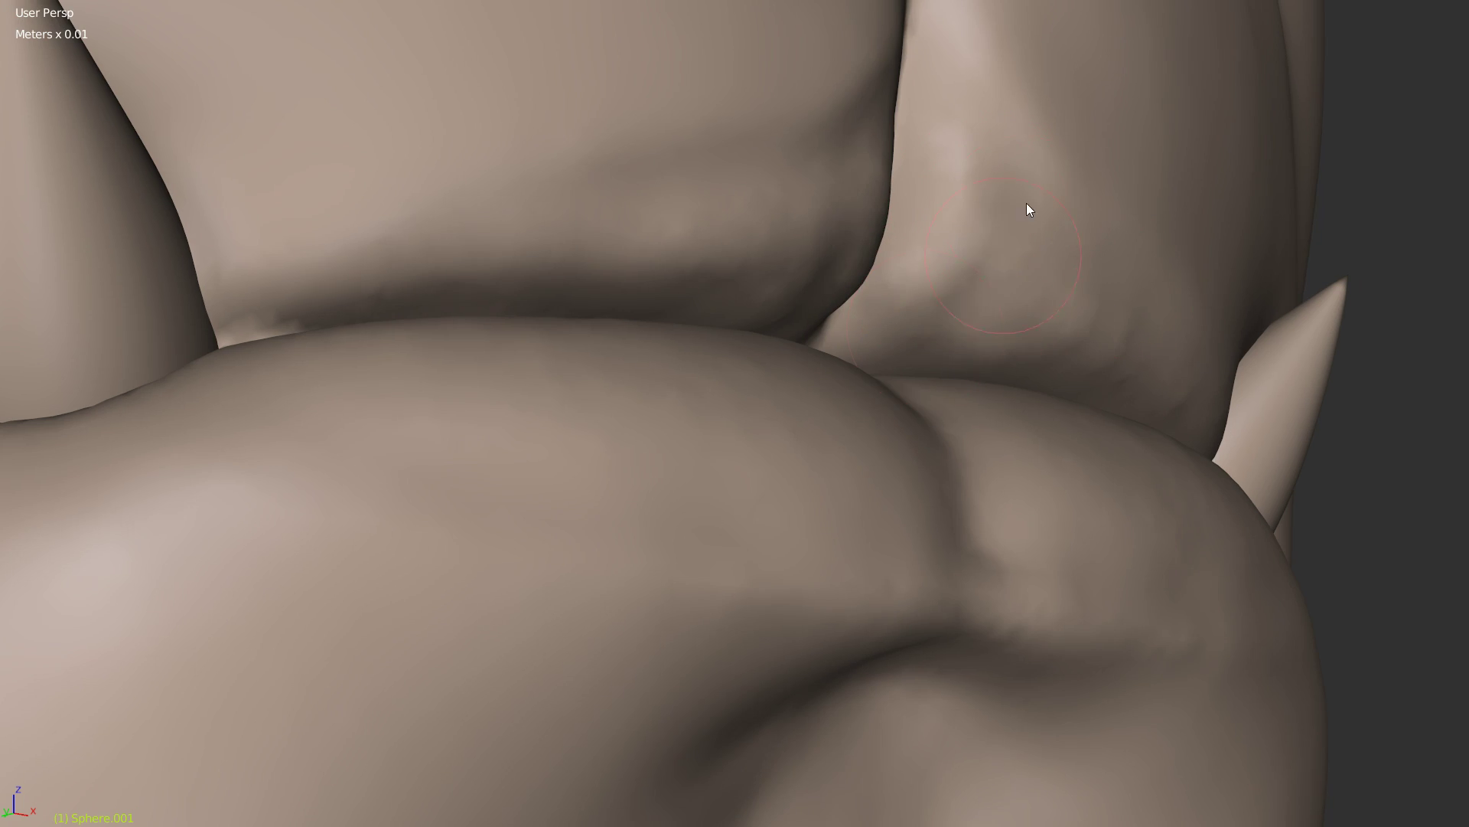
Step: Inspect the mesh density around the lips in wireframe together with the dynamic topology detail settings
key(w)
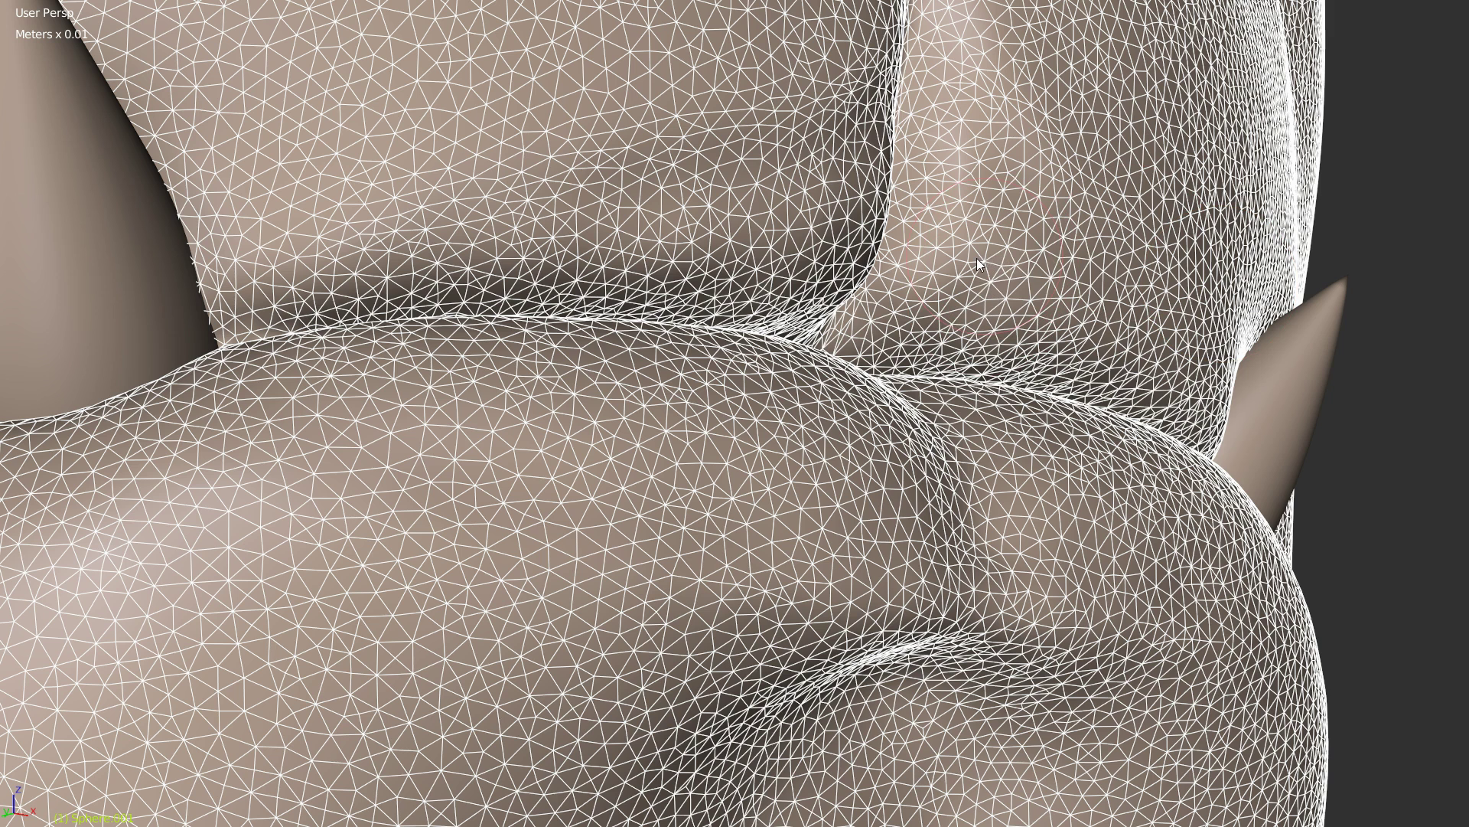
key(w)
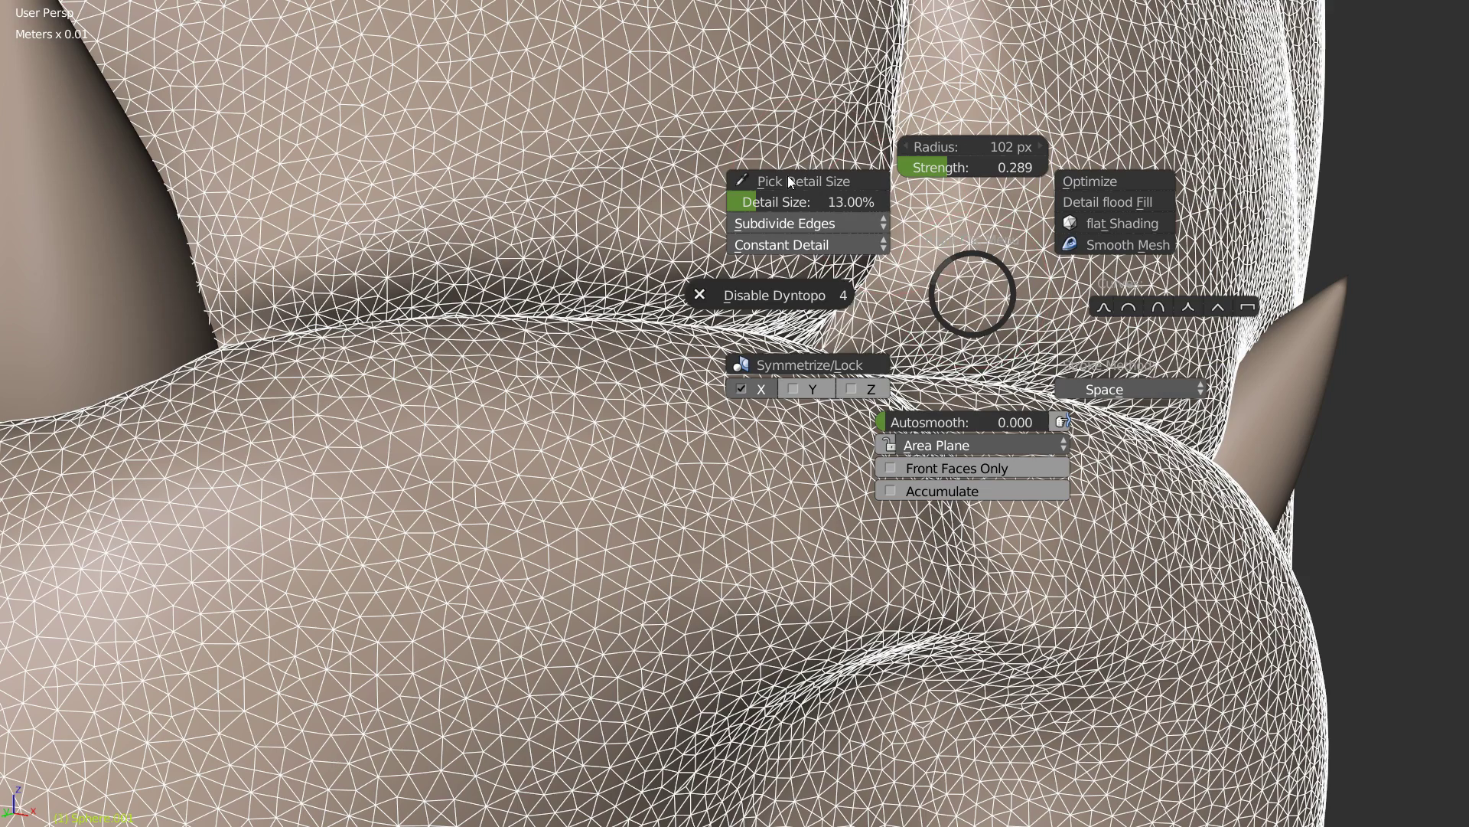
click(797, 223)
click(961, 255)
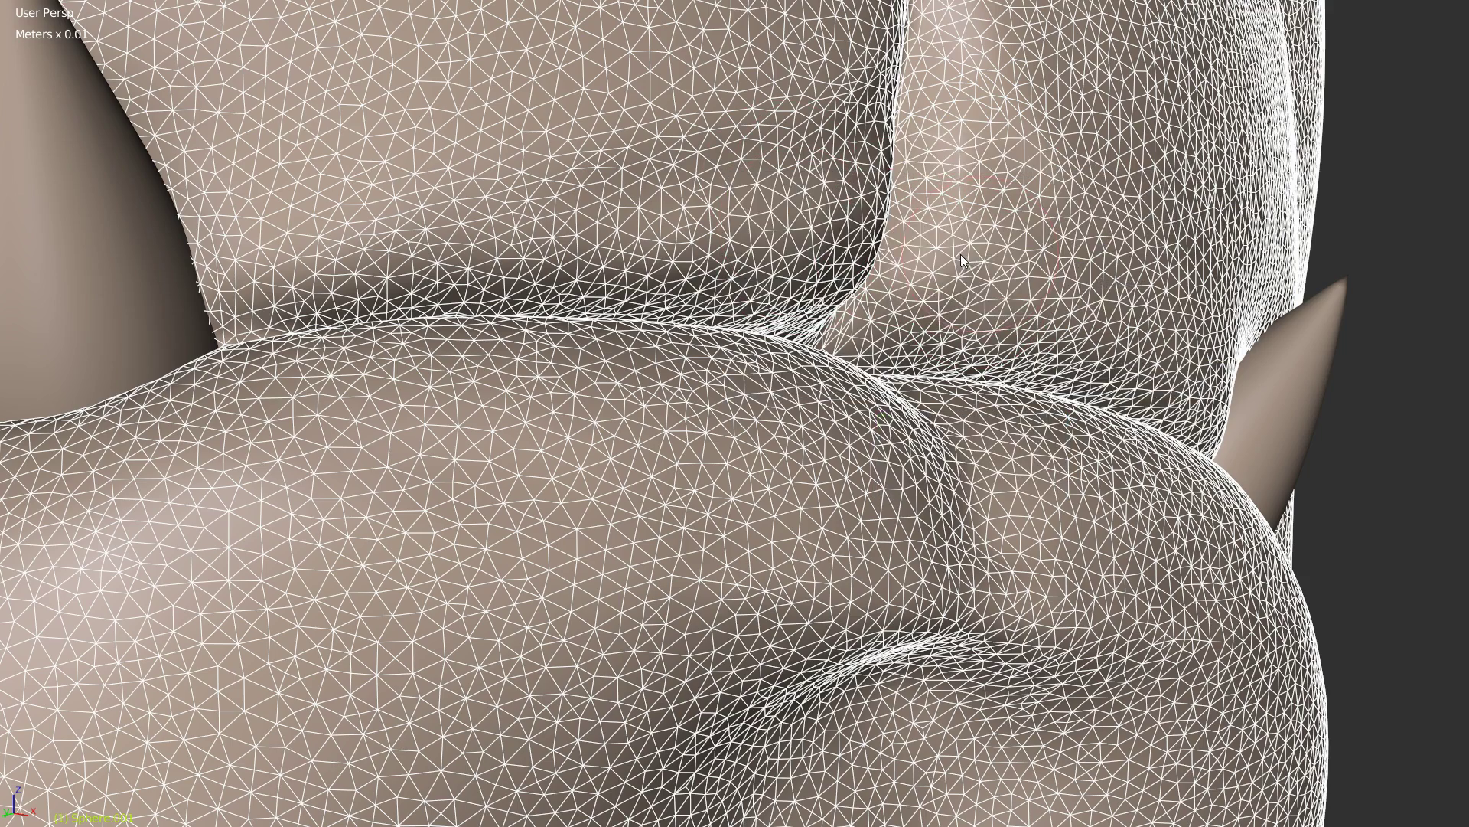
Step: Smooth the lower edge of the upper lip between the philtrum and the tusk
scroll(962, 230, up, 2)
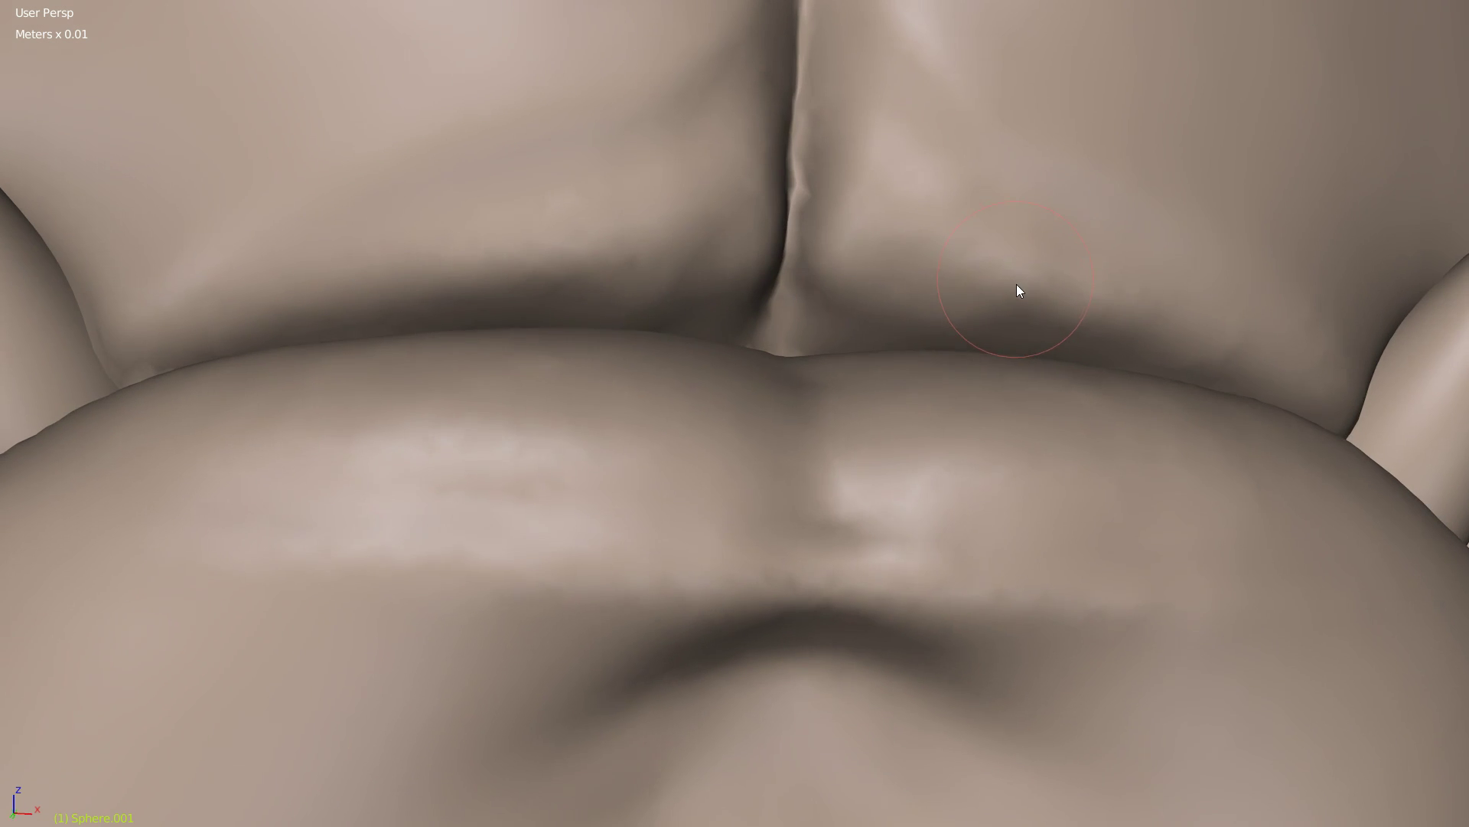
middle_drag(1016, 284, 1022, 286)
shift+drag(981, 318, 1197, 329)
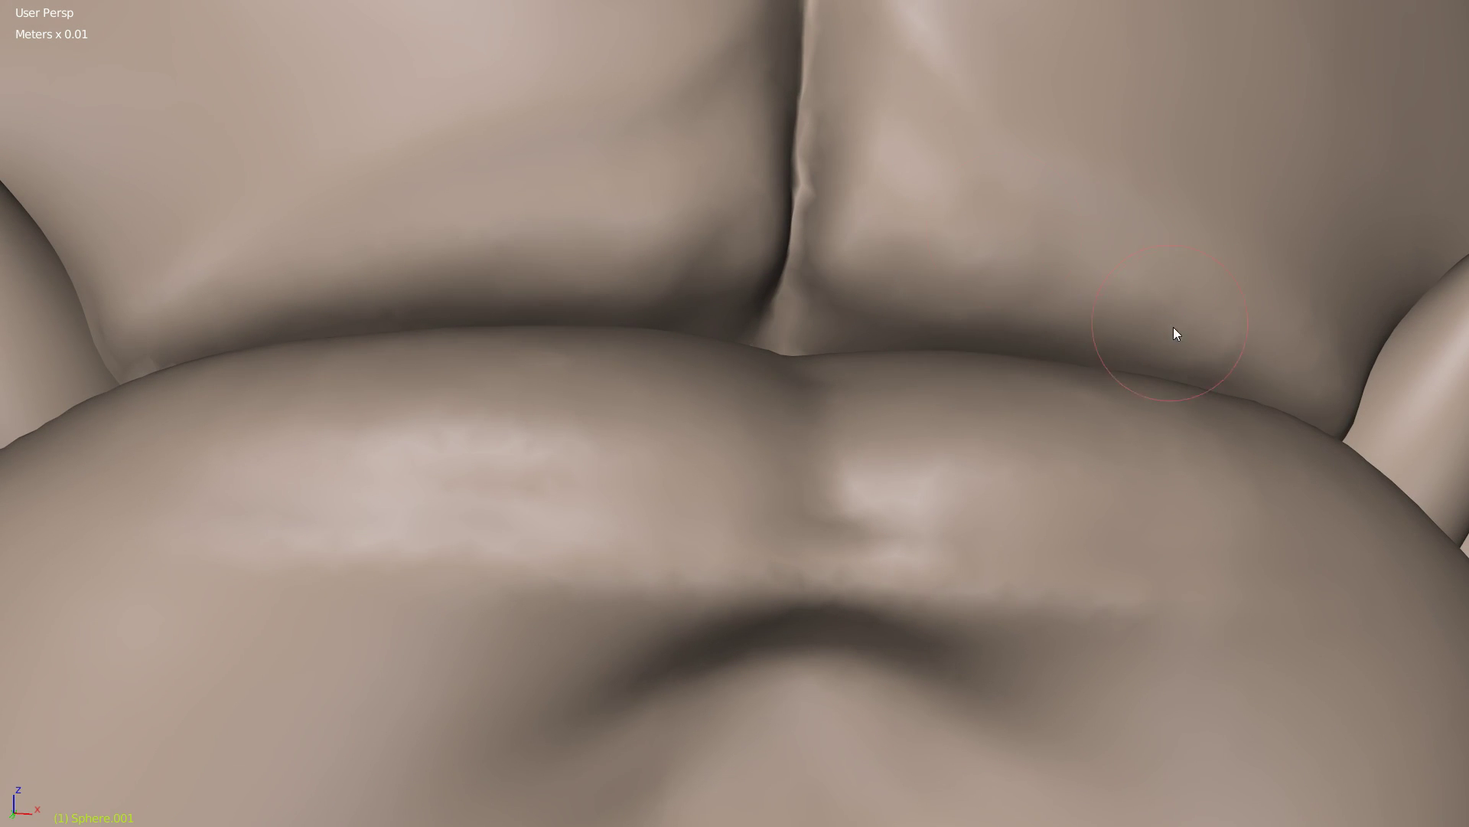
scroll(1316, 401, down, 6)
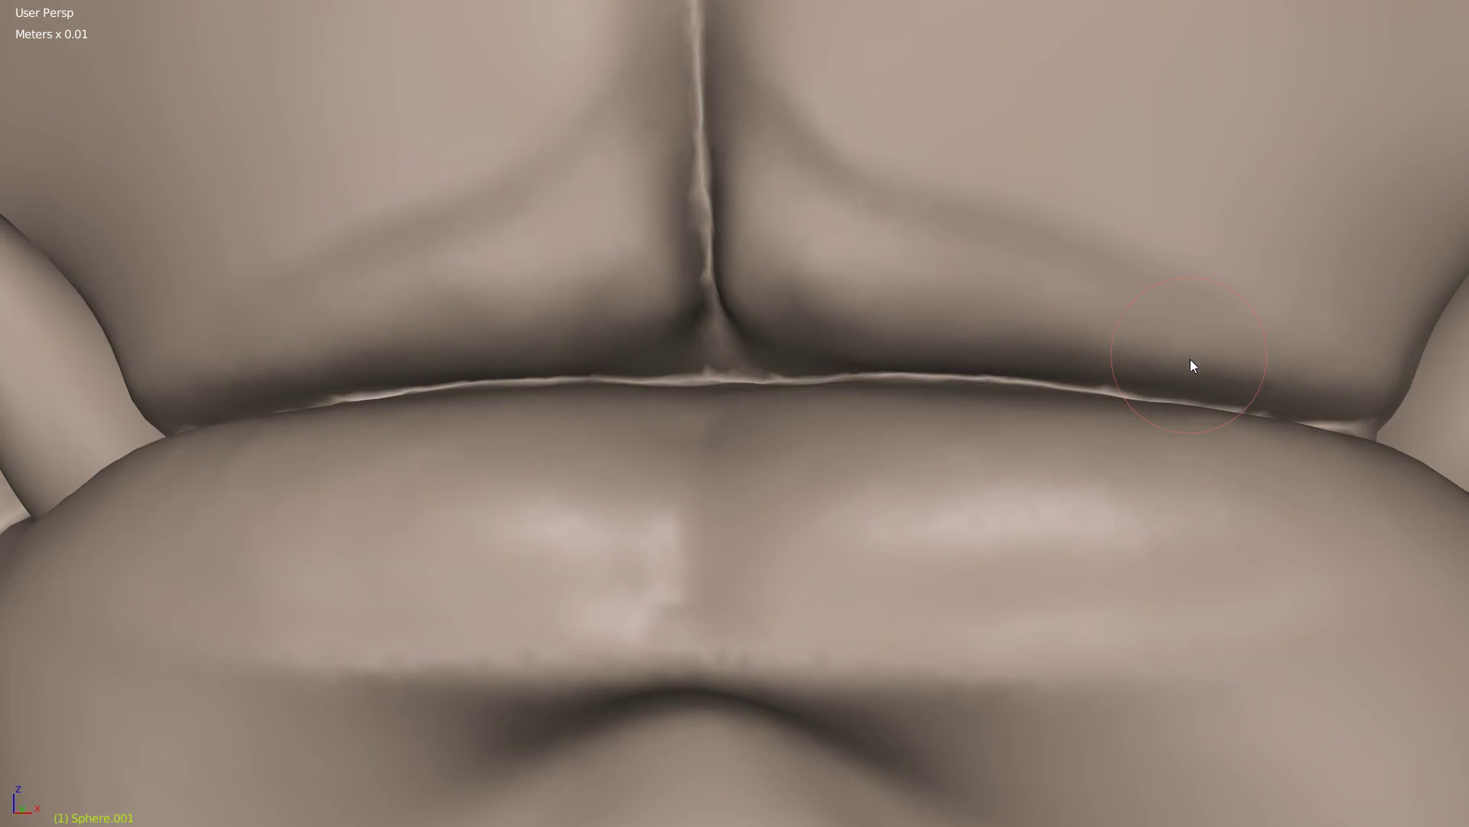
Step: Build up the upper lip's inner corners where the philtrum crease meets the lip seam
scroll(846, 269, up, 4)
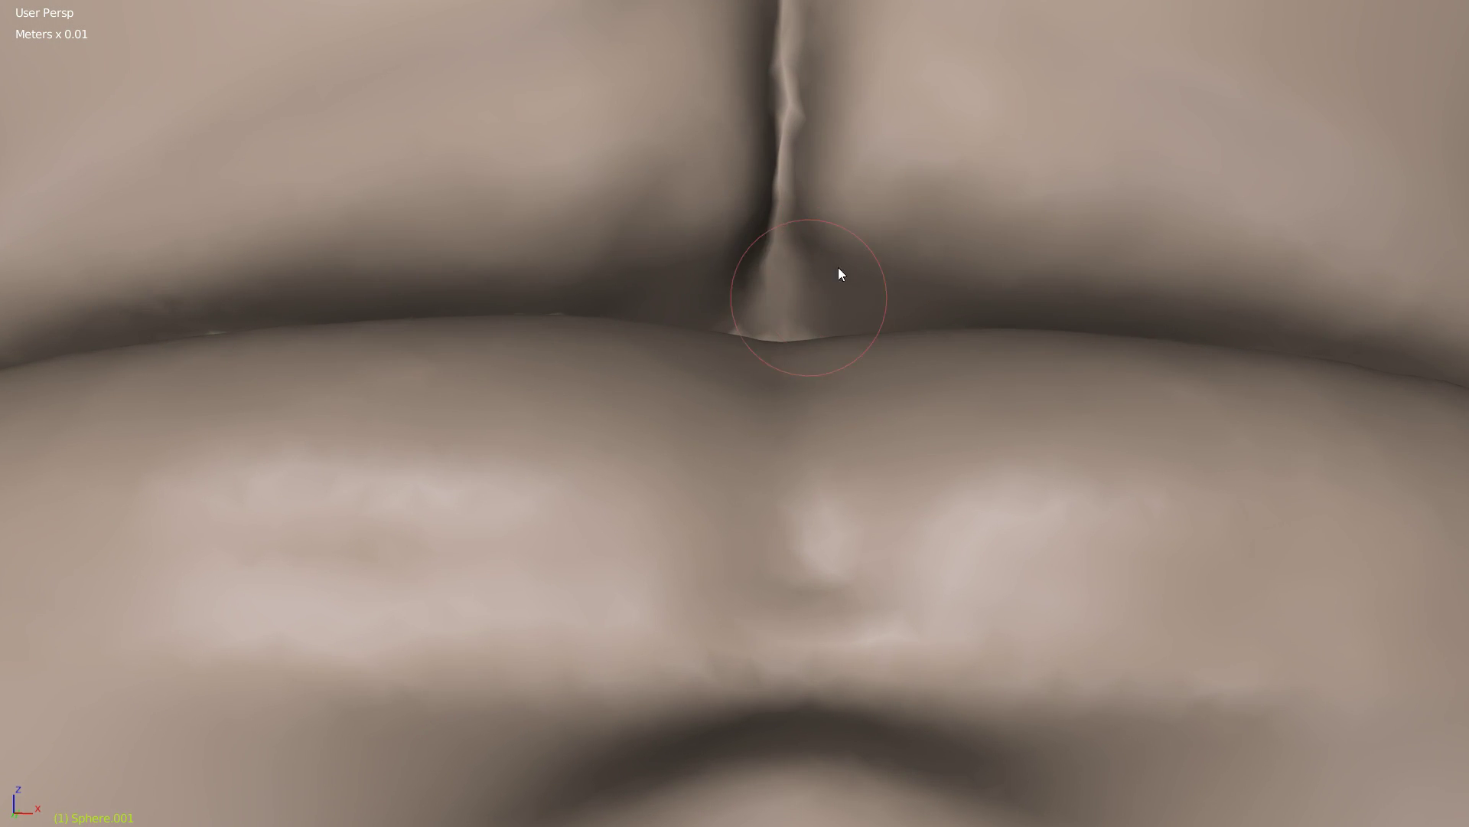
mouse_move(839, 273)
mouse_down()
mouse_move(798, 286)
mouse_move(941, 279)
mouse_up()
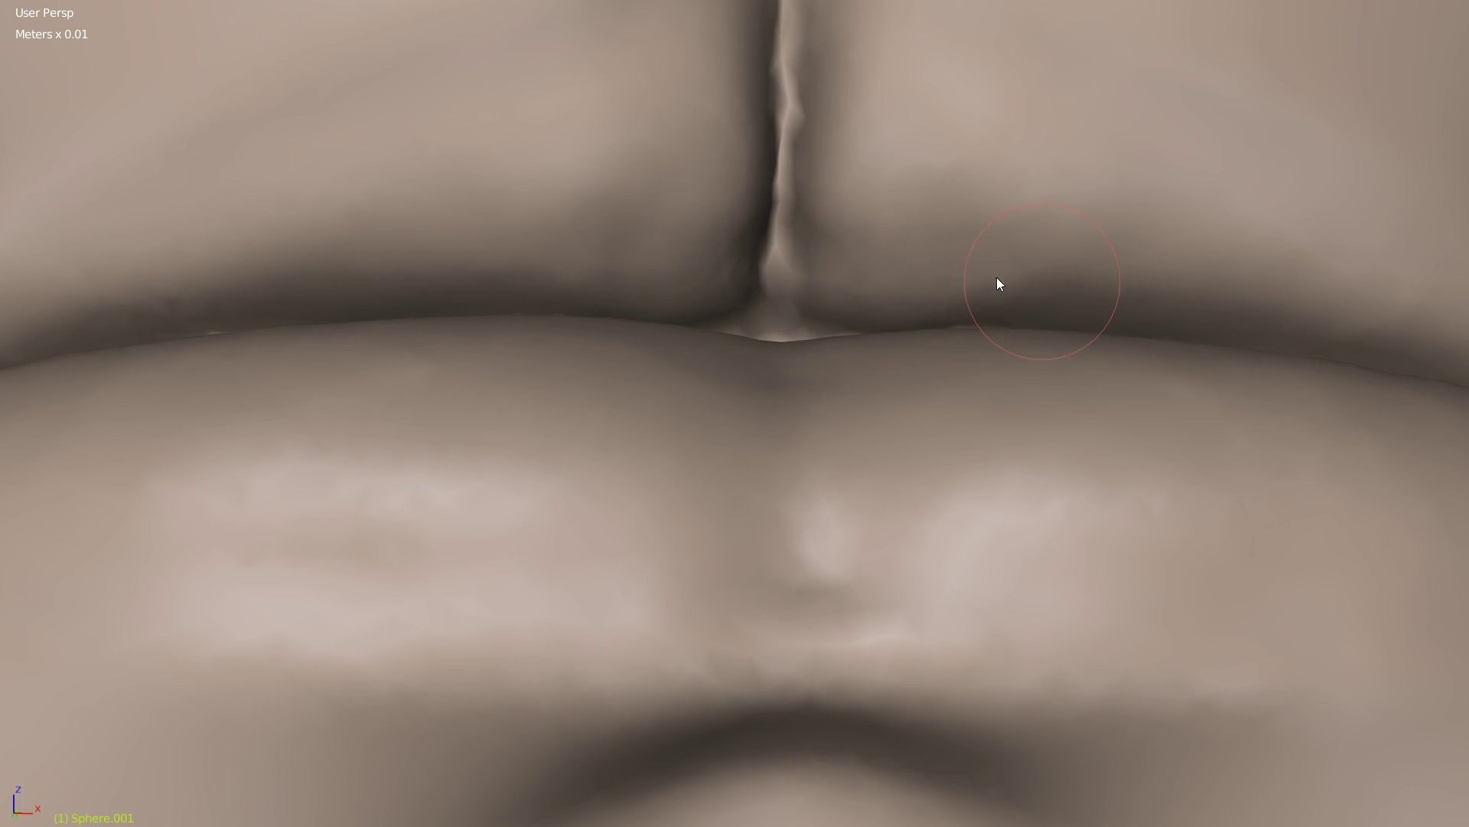
middle_drag(1205, 322, 872, 375)
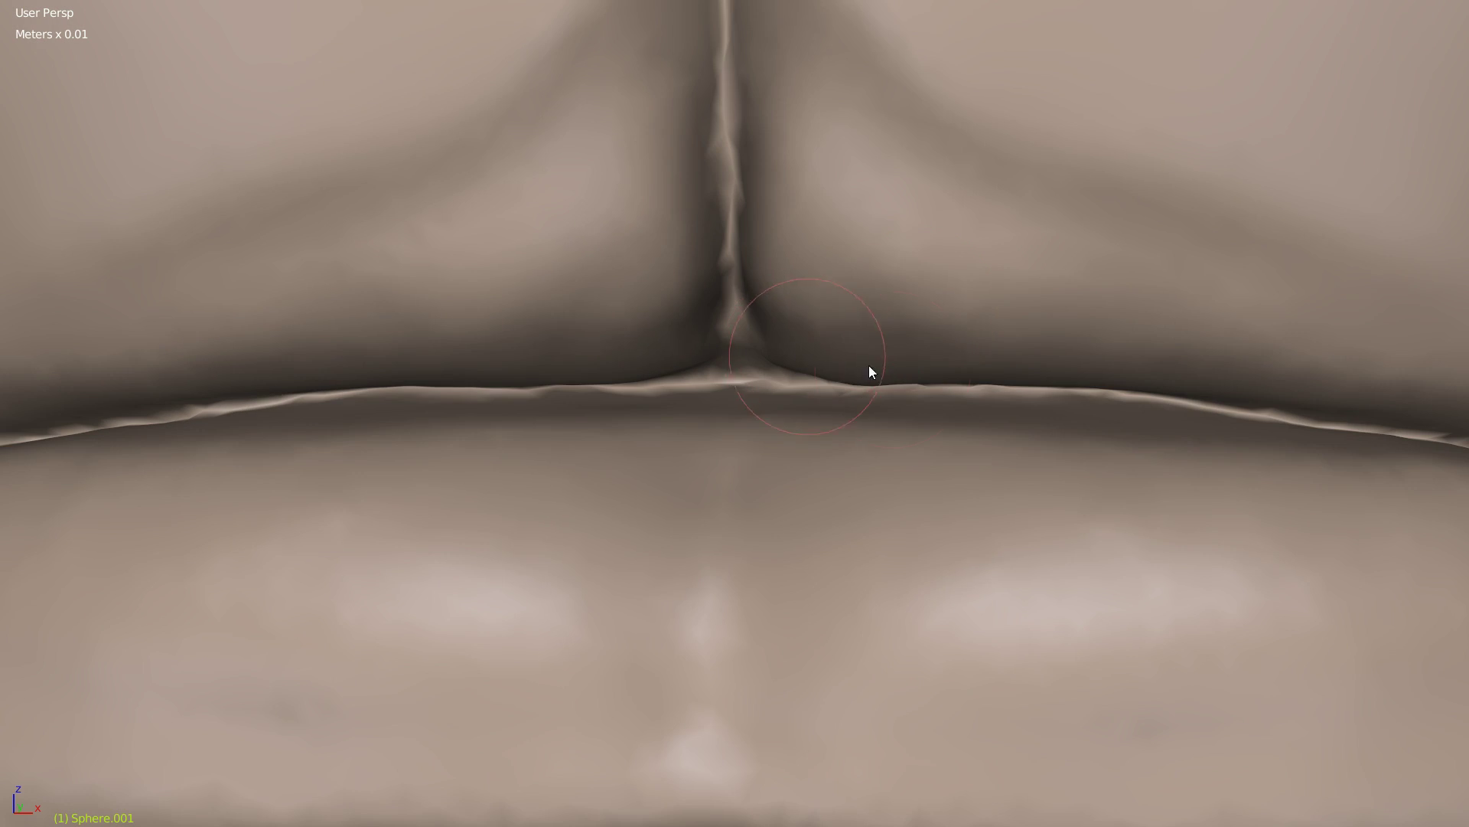
scroll(851, 397, down, 8)
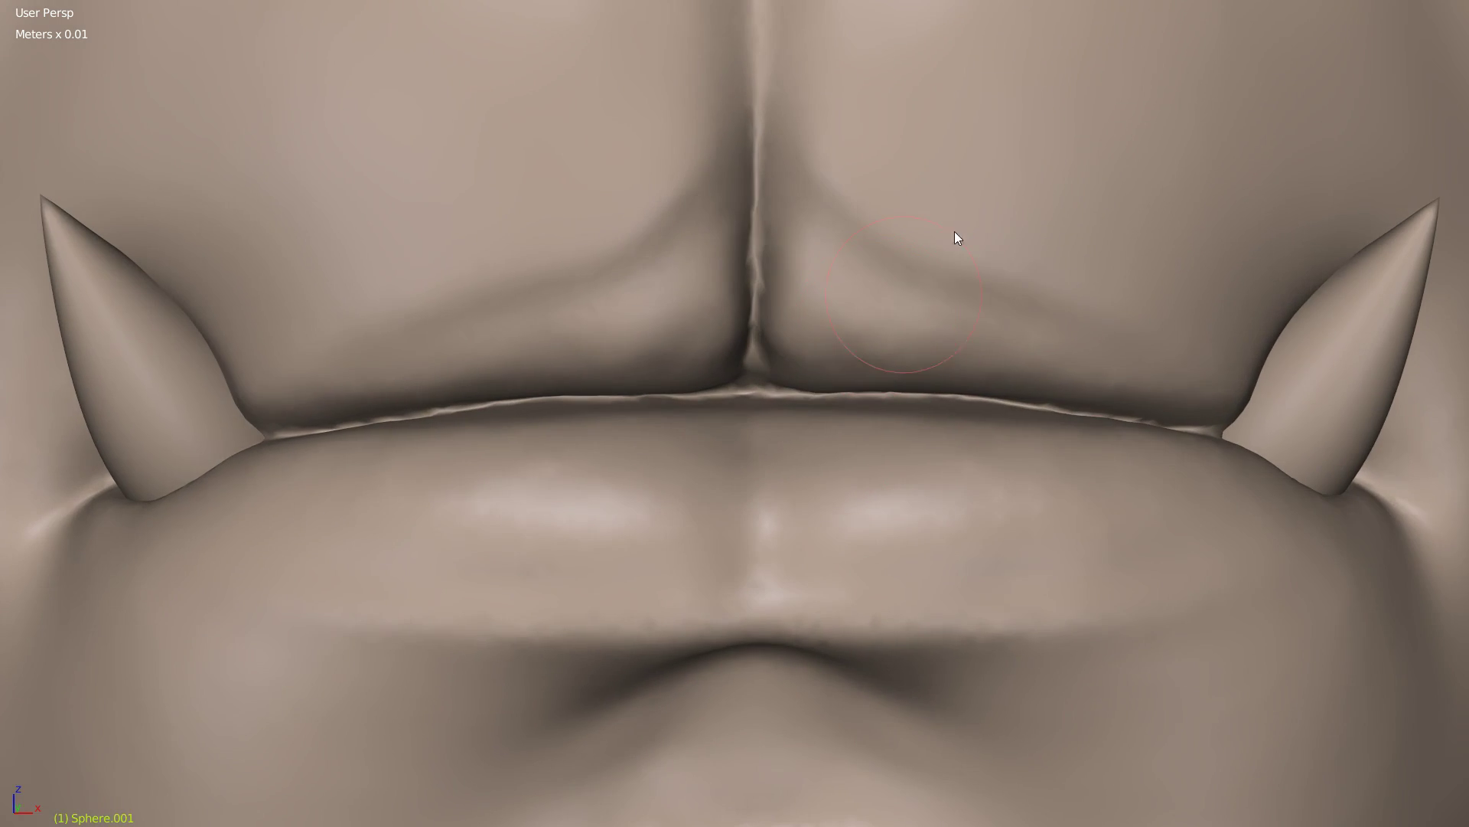
scroll(801, 338, up, 4)
mouse_move(849, 324)
middle_down()
mouse_move(801, 338)
mouse_move(862, 292)
middle_up()
scroll(800, 338, down, 4)
scroll(752, 310, up, 5)
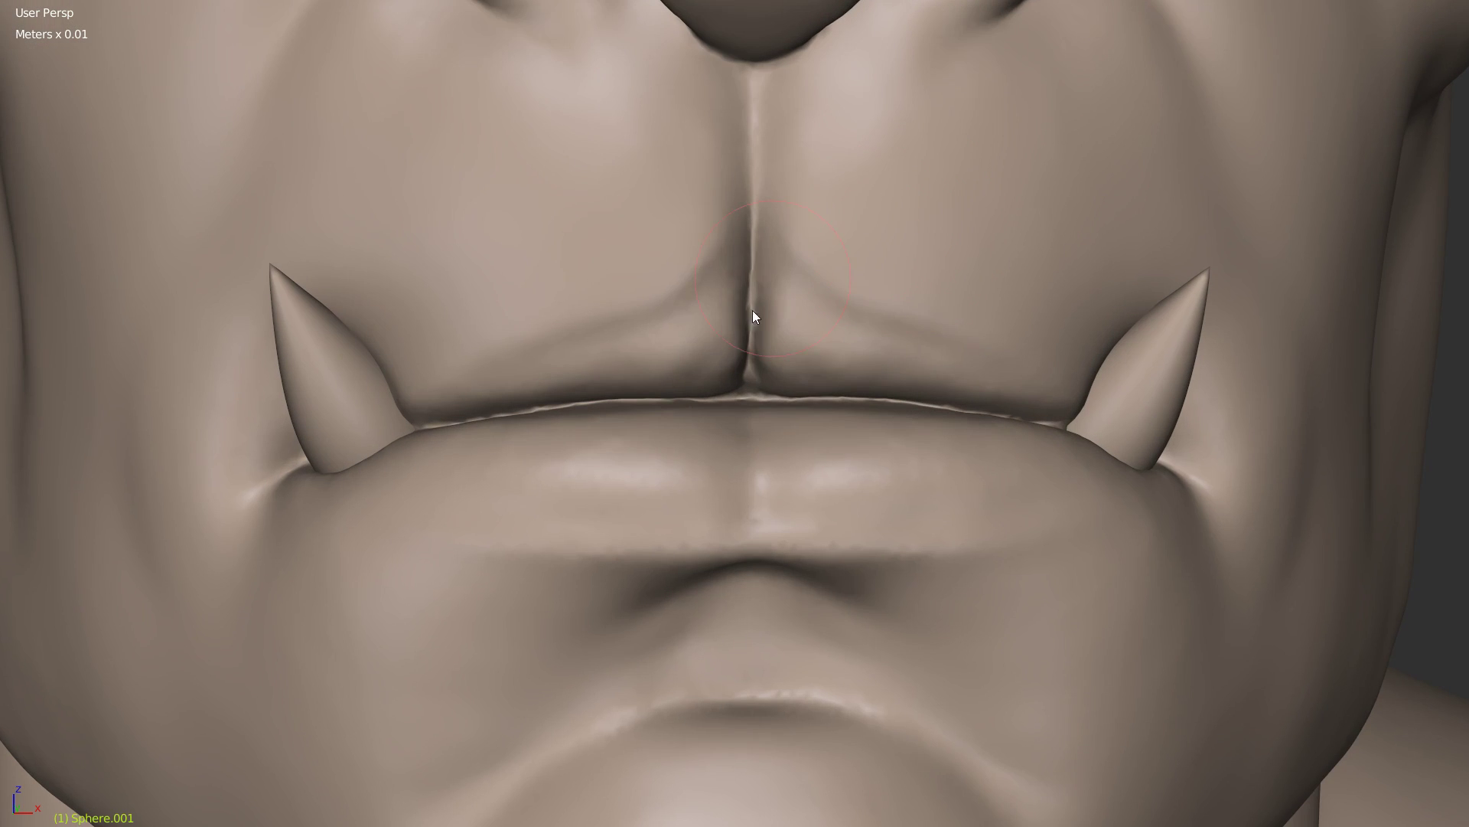
Step: Enlarge the brush and reshape the upper lip and its border beside the philtrum
key(f)
click(779, 222)
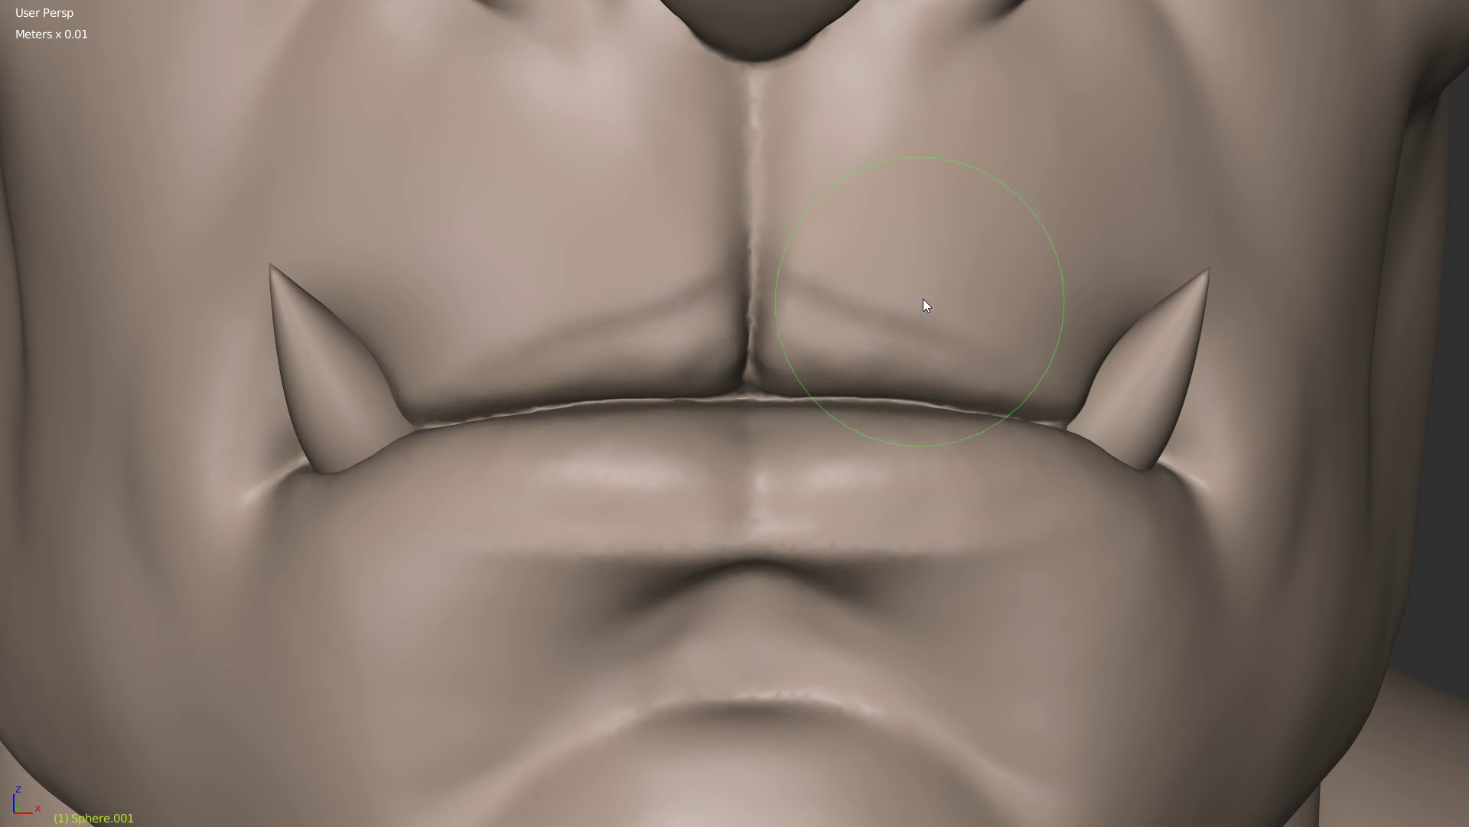
mouse_move(978, 328)
middle_down()
mouse_move(952, 203)
mouse_move(865, 237)
middle_up()
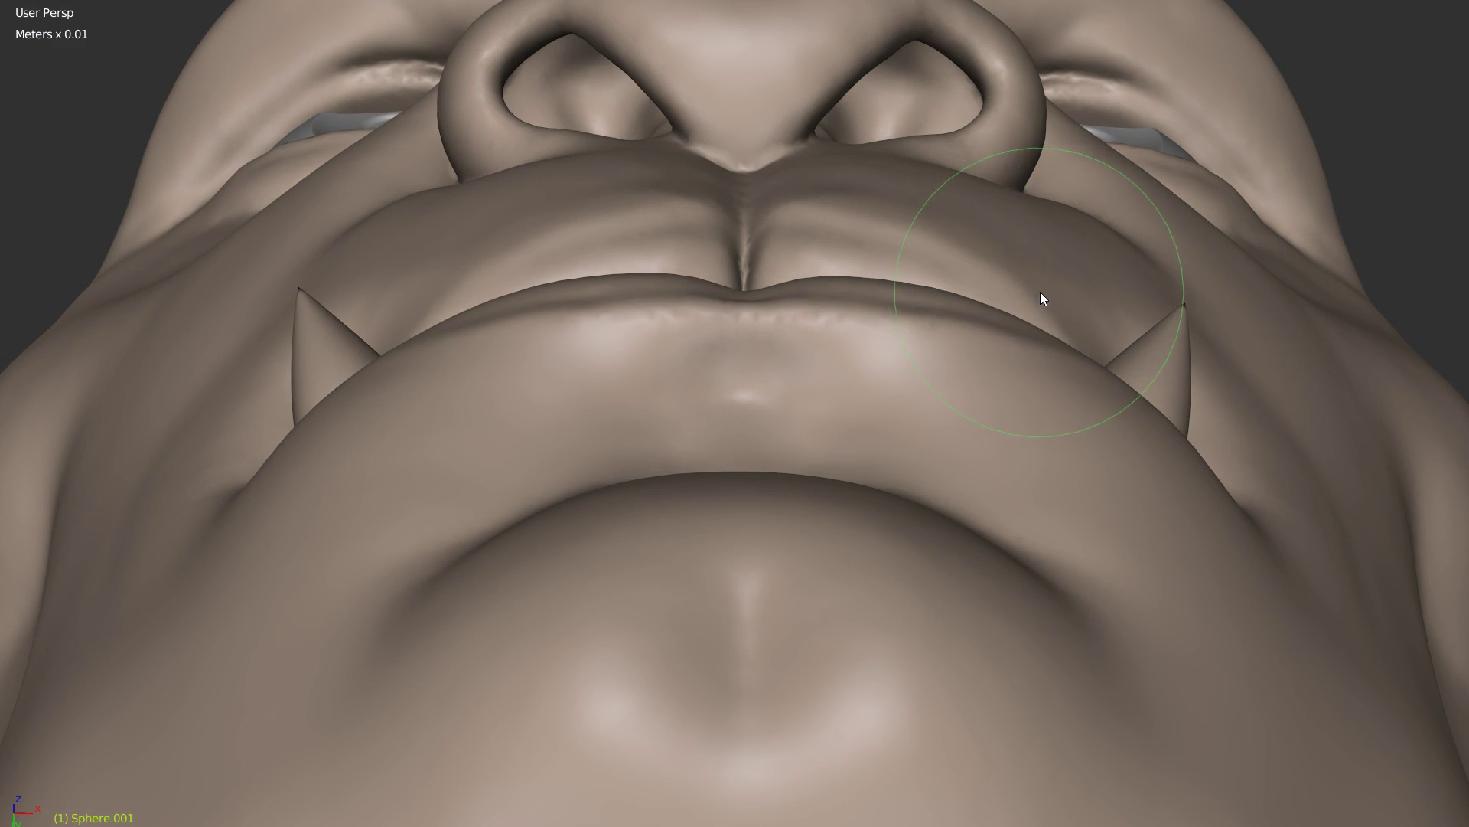
mouse_move(863, 233)
middle_down()
mouse_move(867, 259)
mouse_move(837, 223)
mouse_move(830, 243)
middle_up()
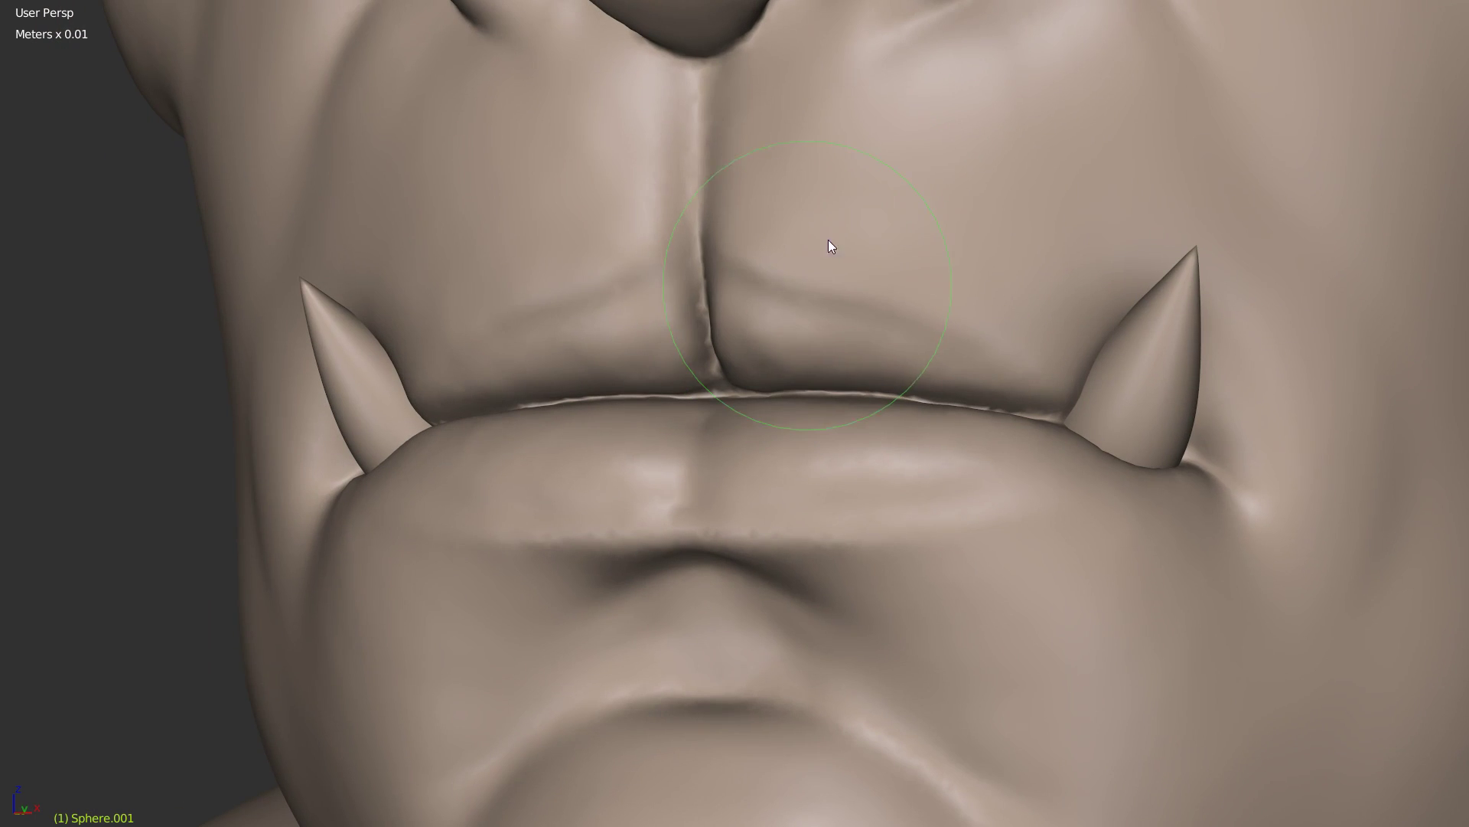
Step: Examine the mouth's shape and proportions from the front against the whole head and upper body
scroll(921, 334, down, 3)
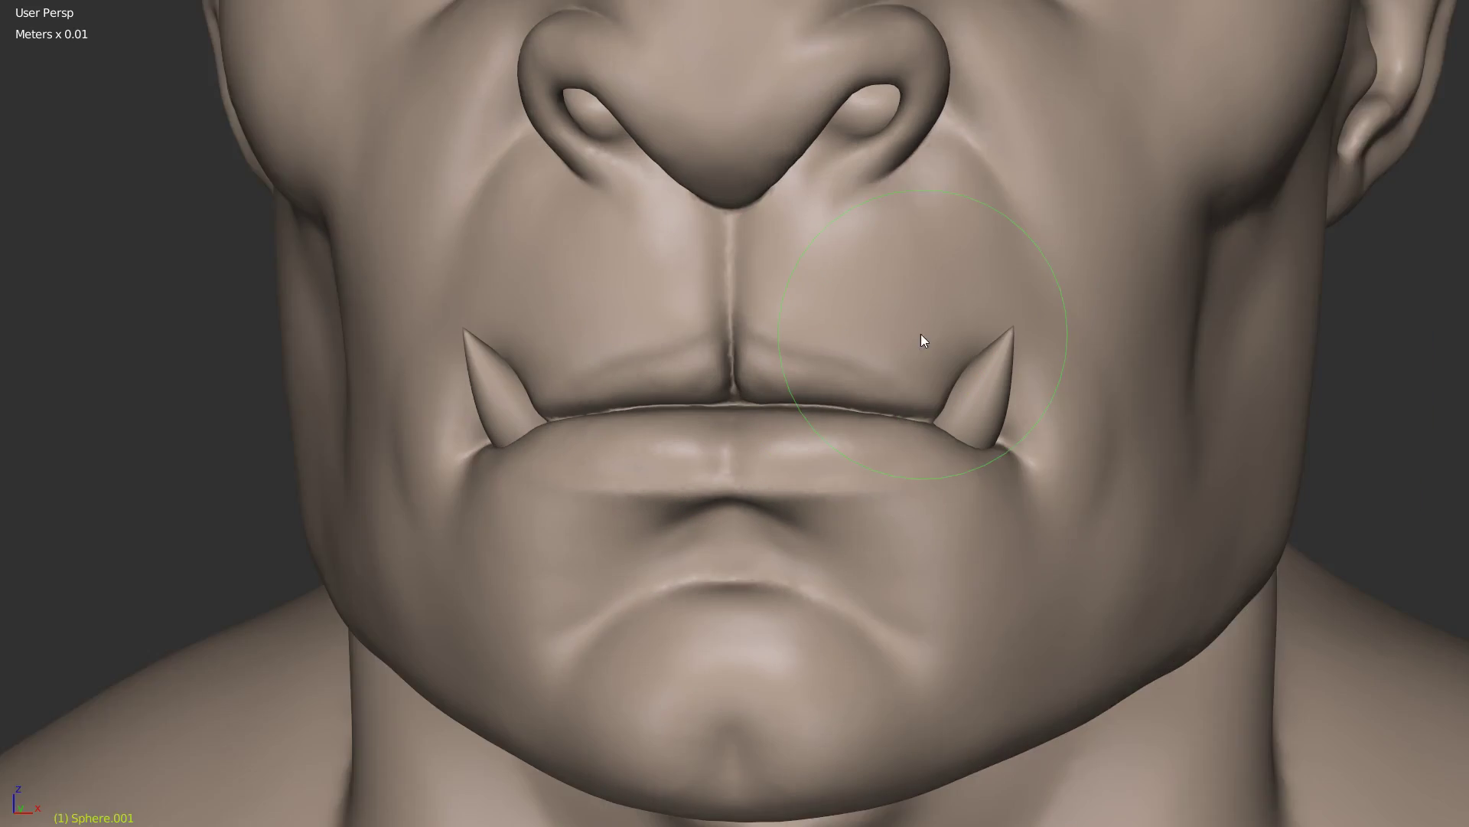
middle_drag(921, 333, 927, 318)
scroll(930, 325, down, 5)
scroll(1049, 360, down, 2)
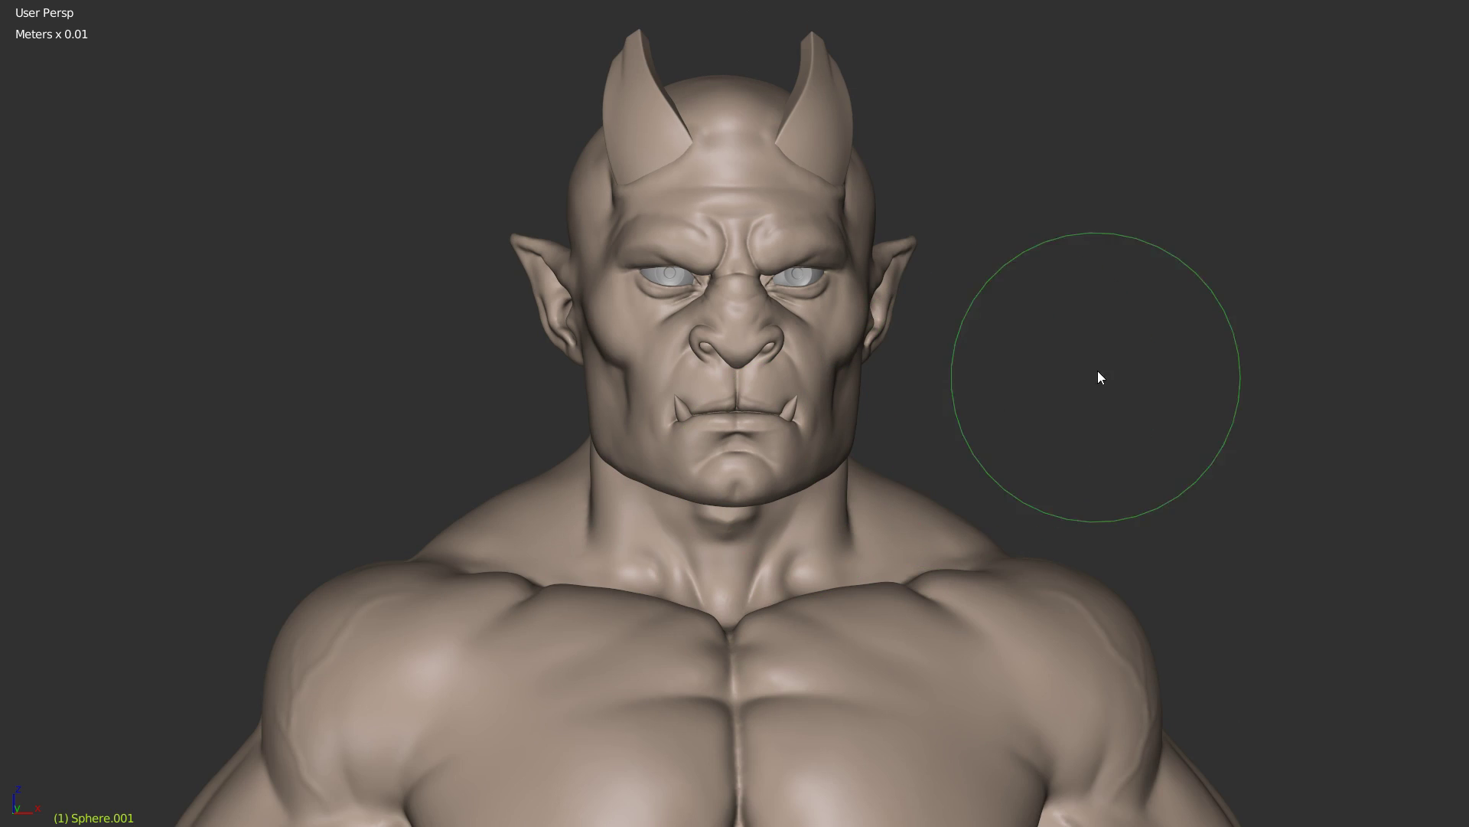
mouse_move(954, 397)
middle_down()
mouse_move(892, 403)
mouse_move(938, 406)
middle_up()
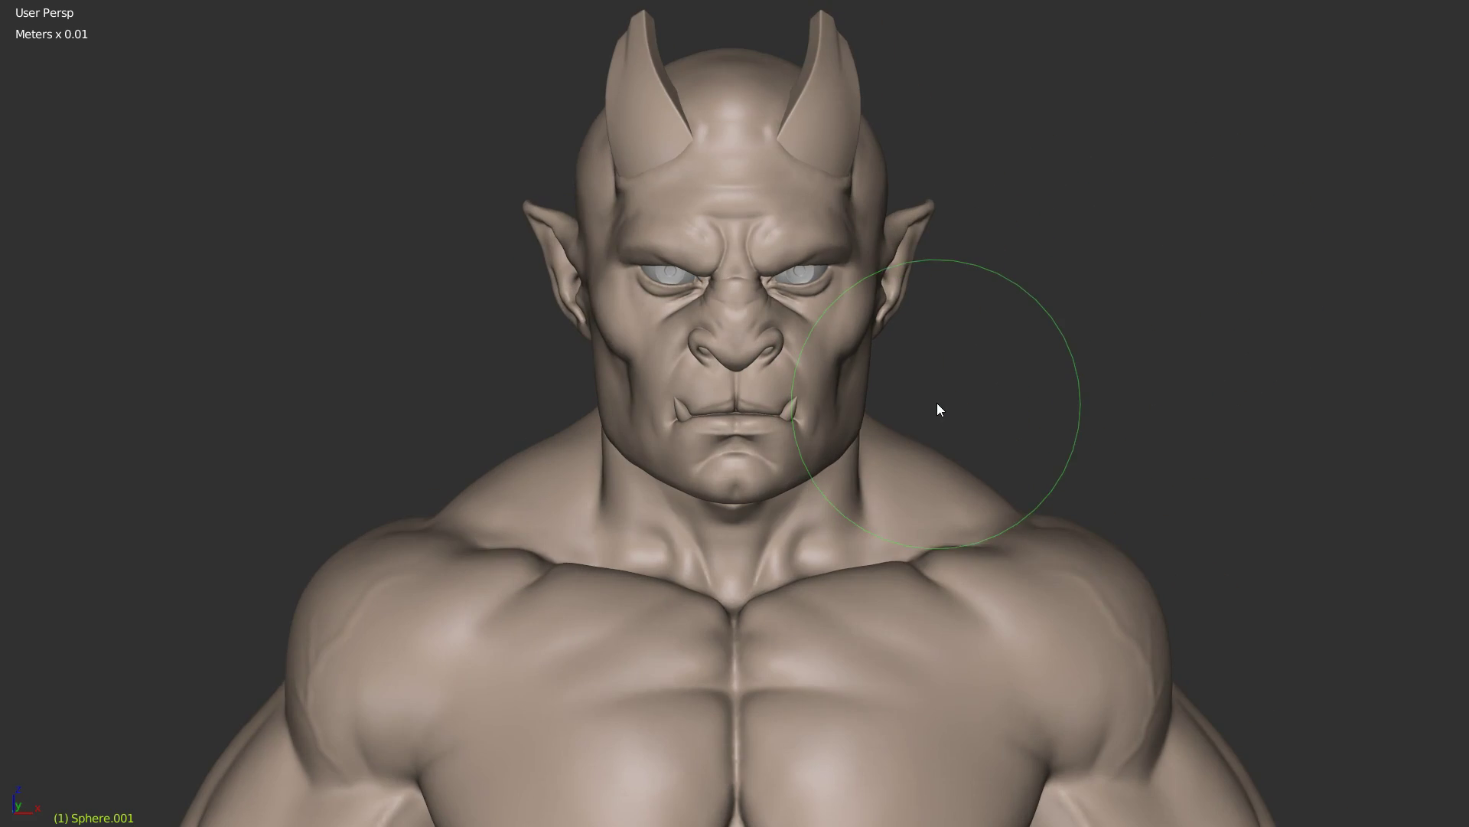
scroll(946, 316, up, 5)
scroll(825, 410, down, 5)
scroll(819, 429, up, 3)
scroll(746, 508, up, 2)
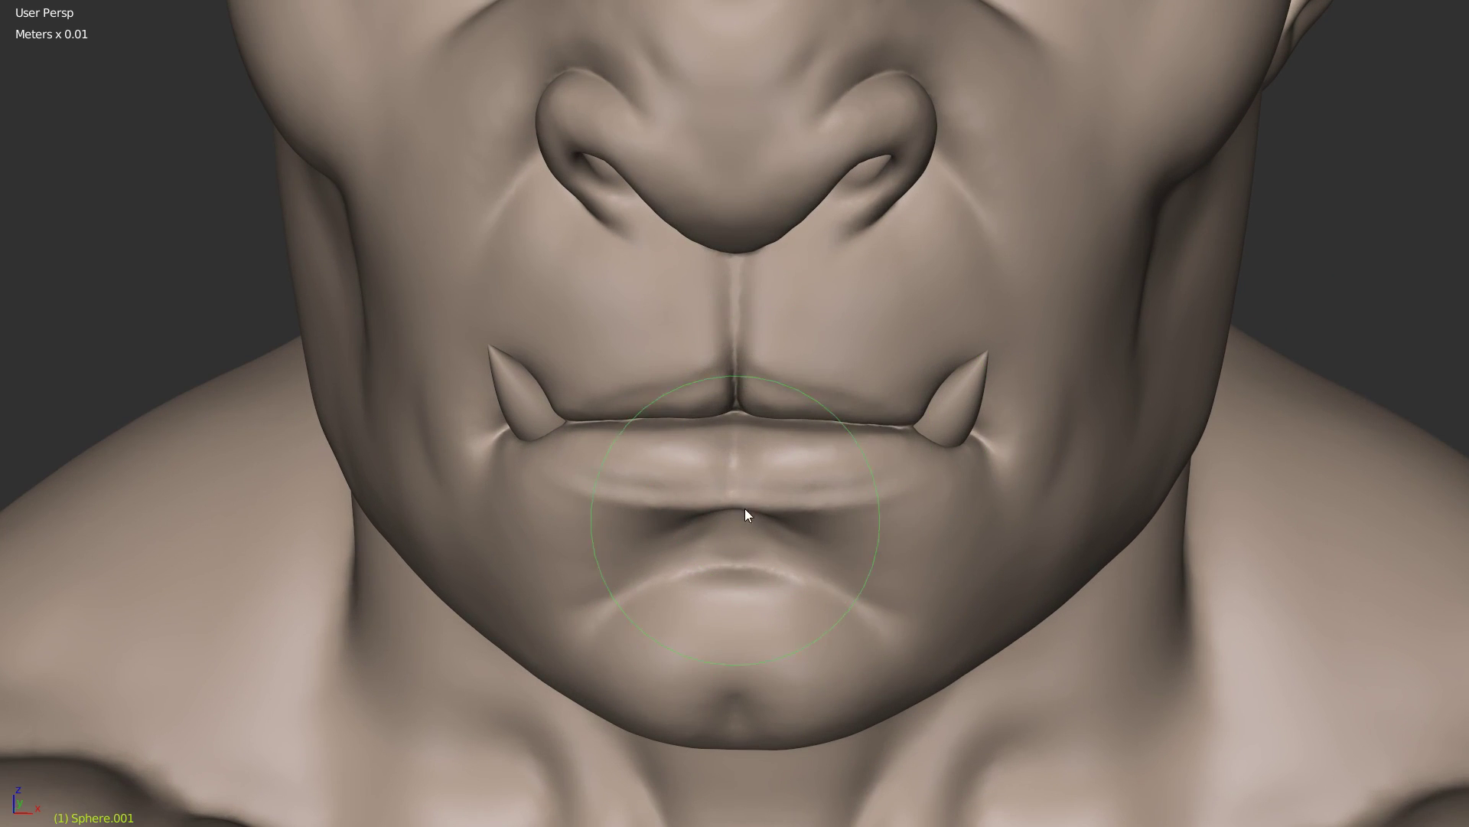
Step: Adjust the lower lip's form and the area beneath it with the large brush, working from several angles
drag(750, 516, 871, 522)
mouse_move(914, 511)
middle_down()
mouse_move(1019, 461)
mouse_move(1063, 467)
middle_up()
scroll(918, 498, up, 4)
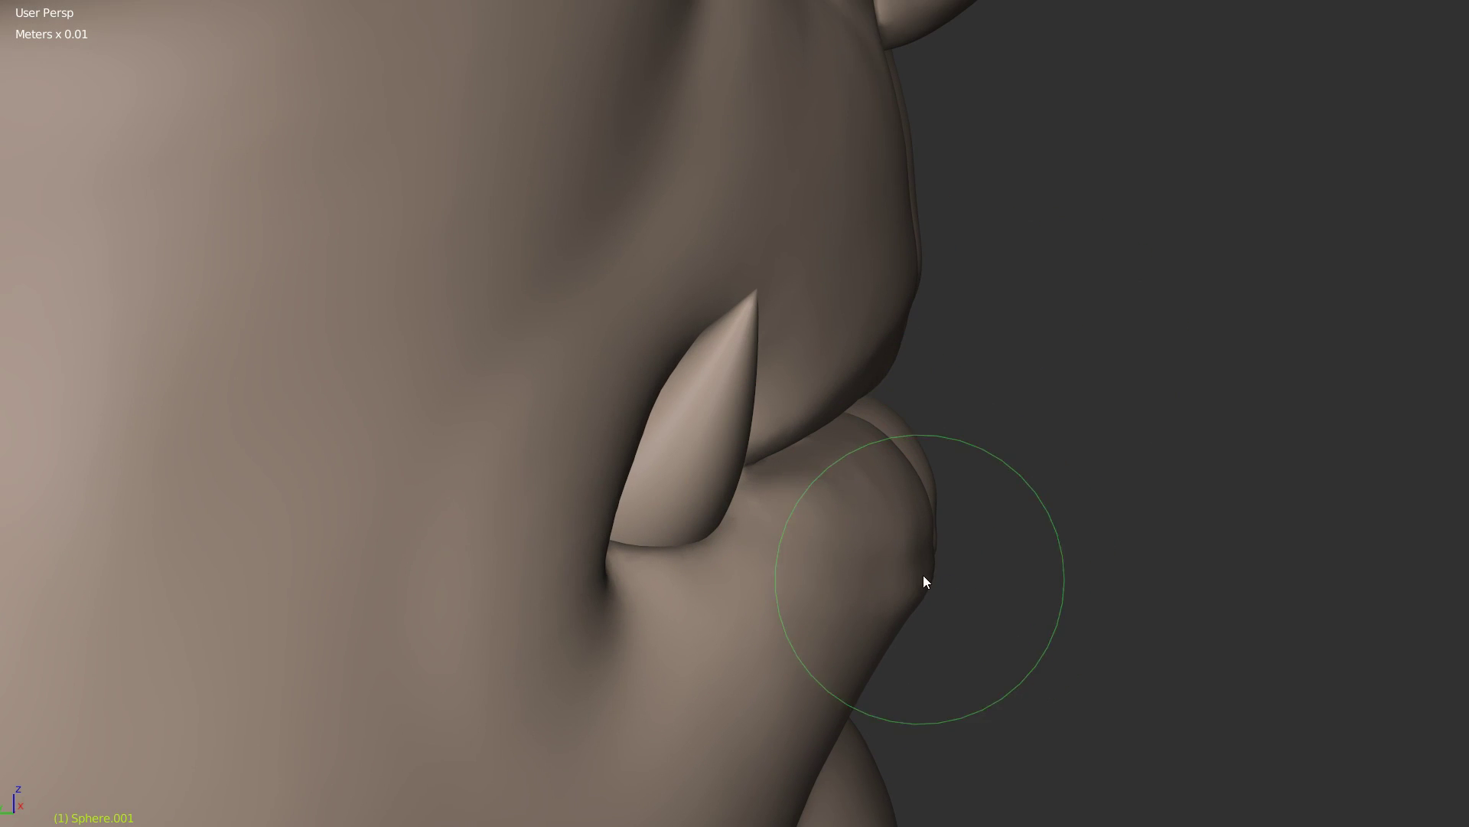
middle_drag(931, 569, 937, 473)
scroll(796, 494, down, 4)
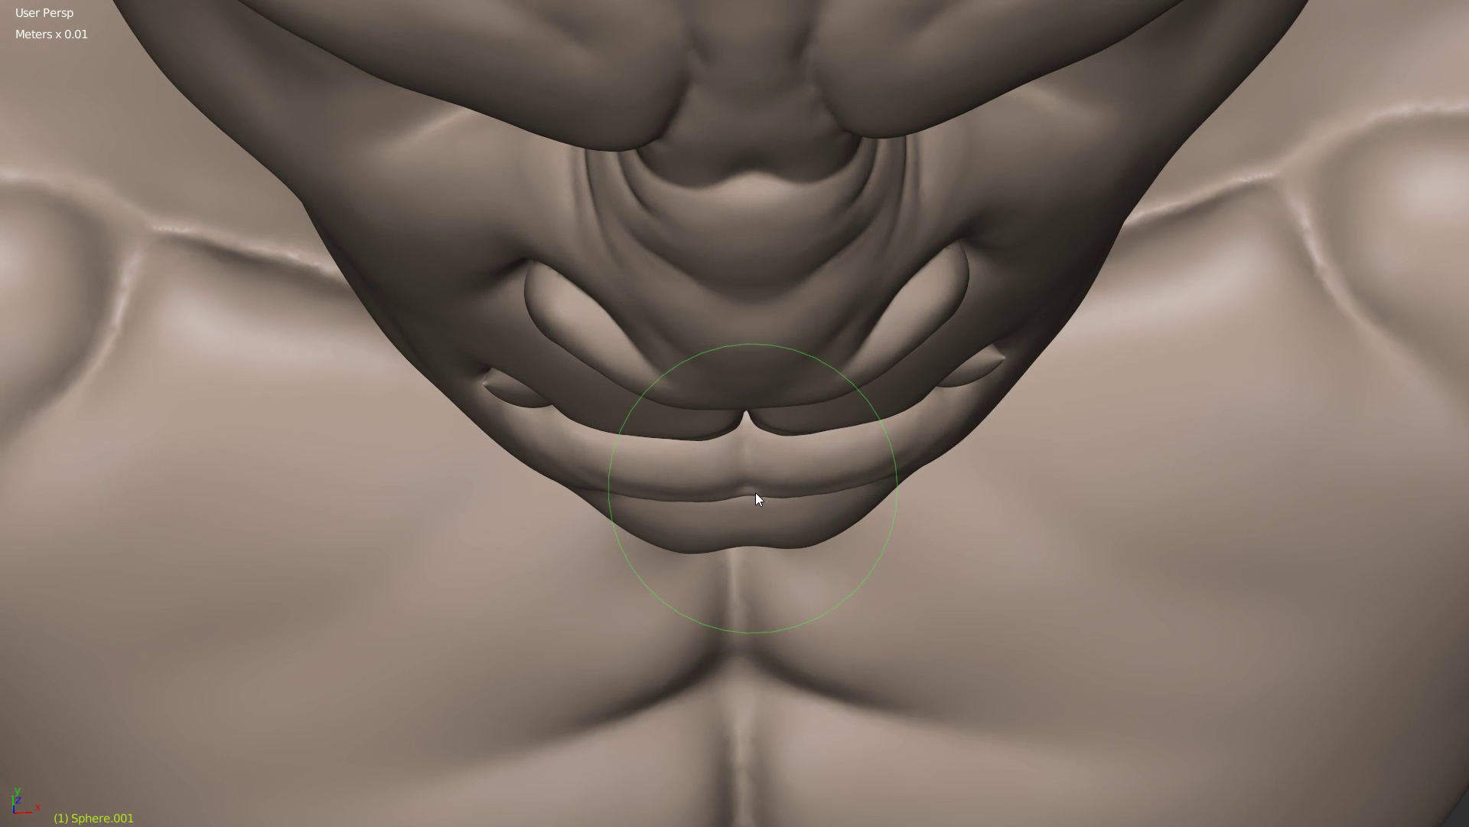
scroll(907, 502, up, 3)
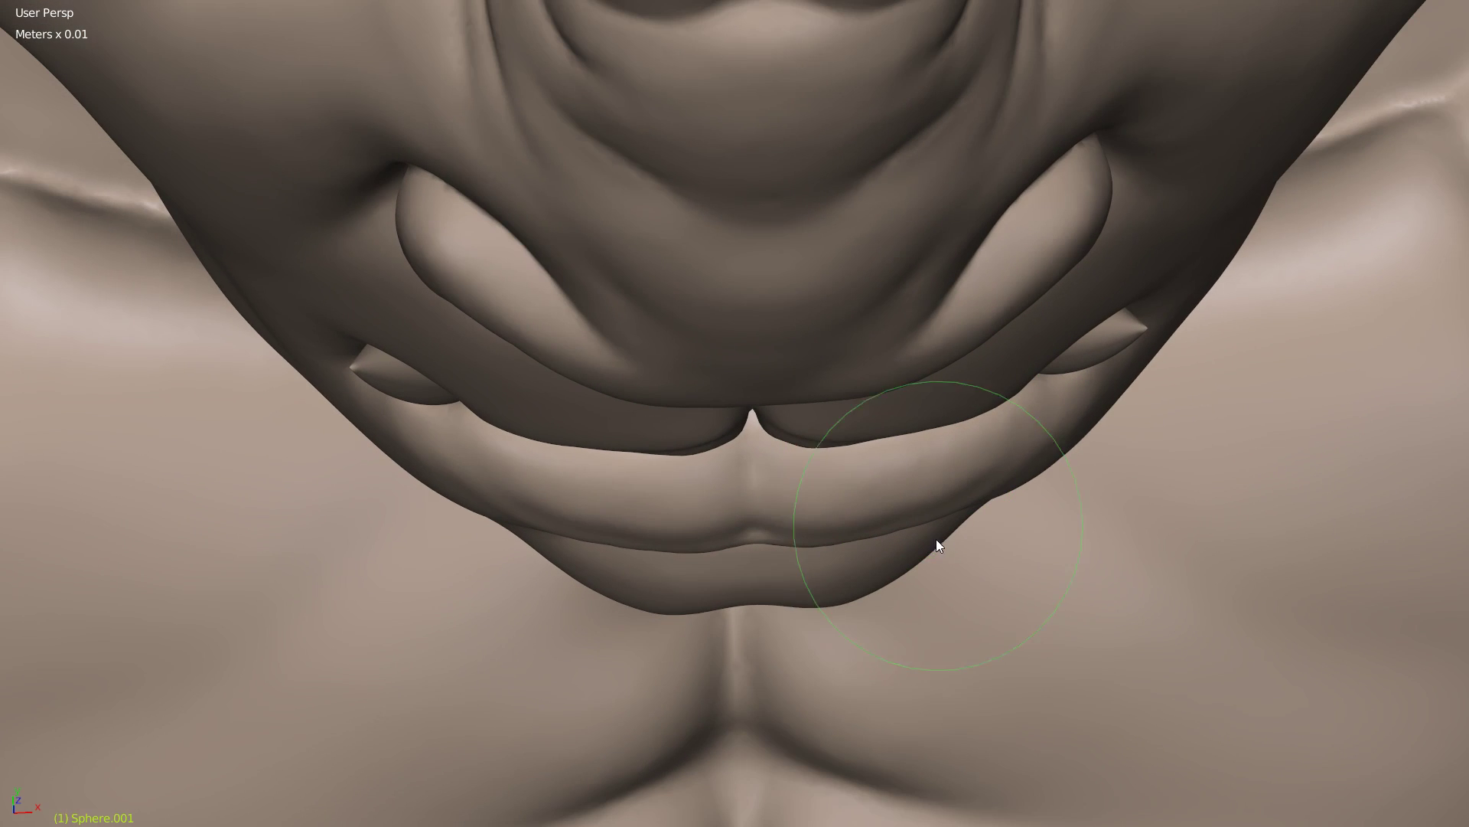
mouse_move(962, 525)
middle_down()
mouse_move(986, 434)
mouse_move(1028, 407)
mouse_move(841, 466)
middle_up()
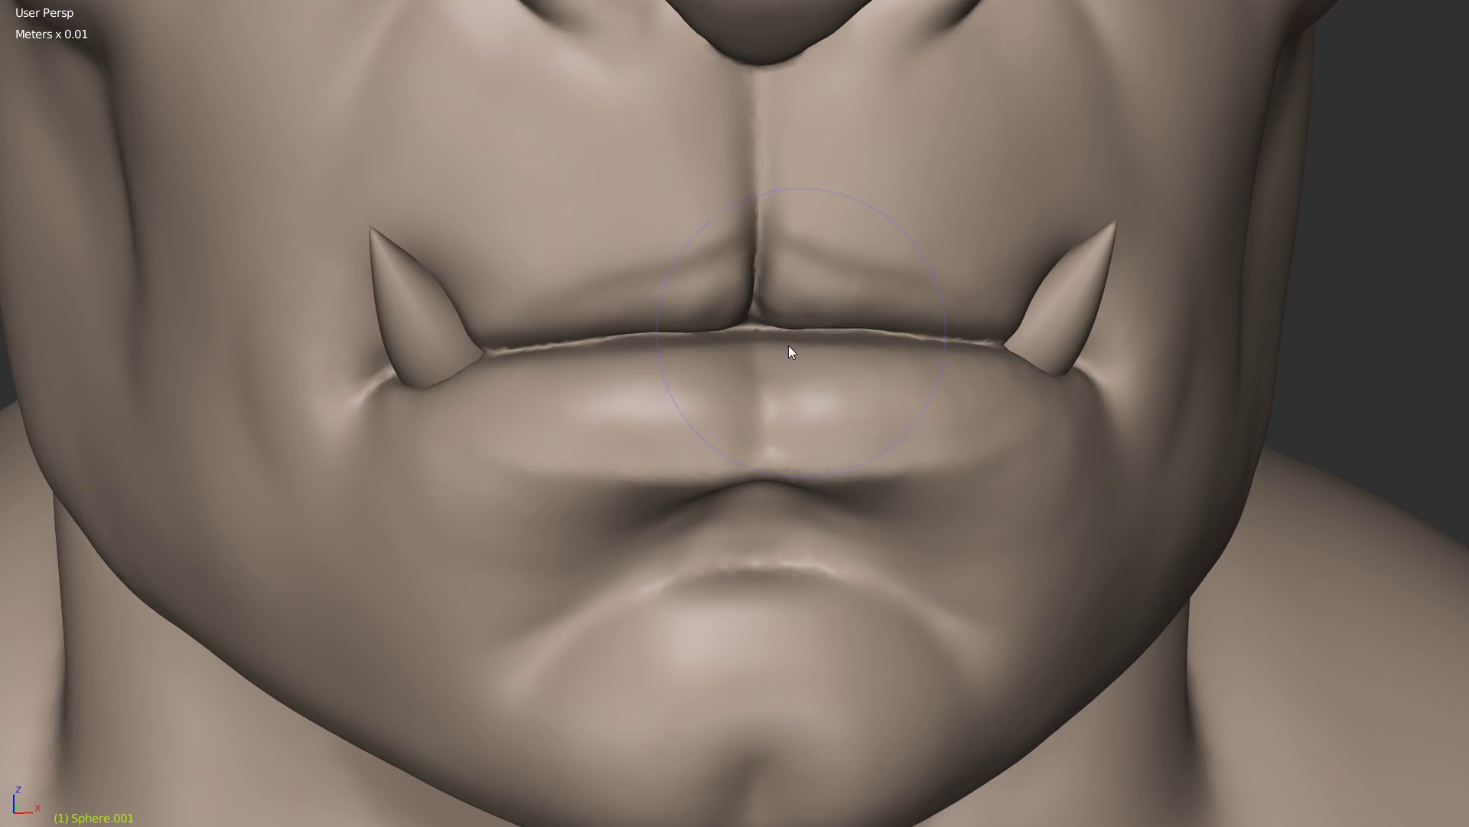
Step: Reduce the brush size and carve fine vertical wrinkles into the lower lip below the seam
scroll(823, 409, up, 2)
key(f)
click(732, 401)
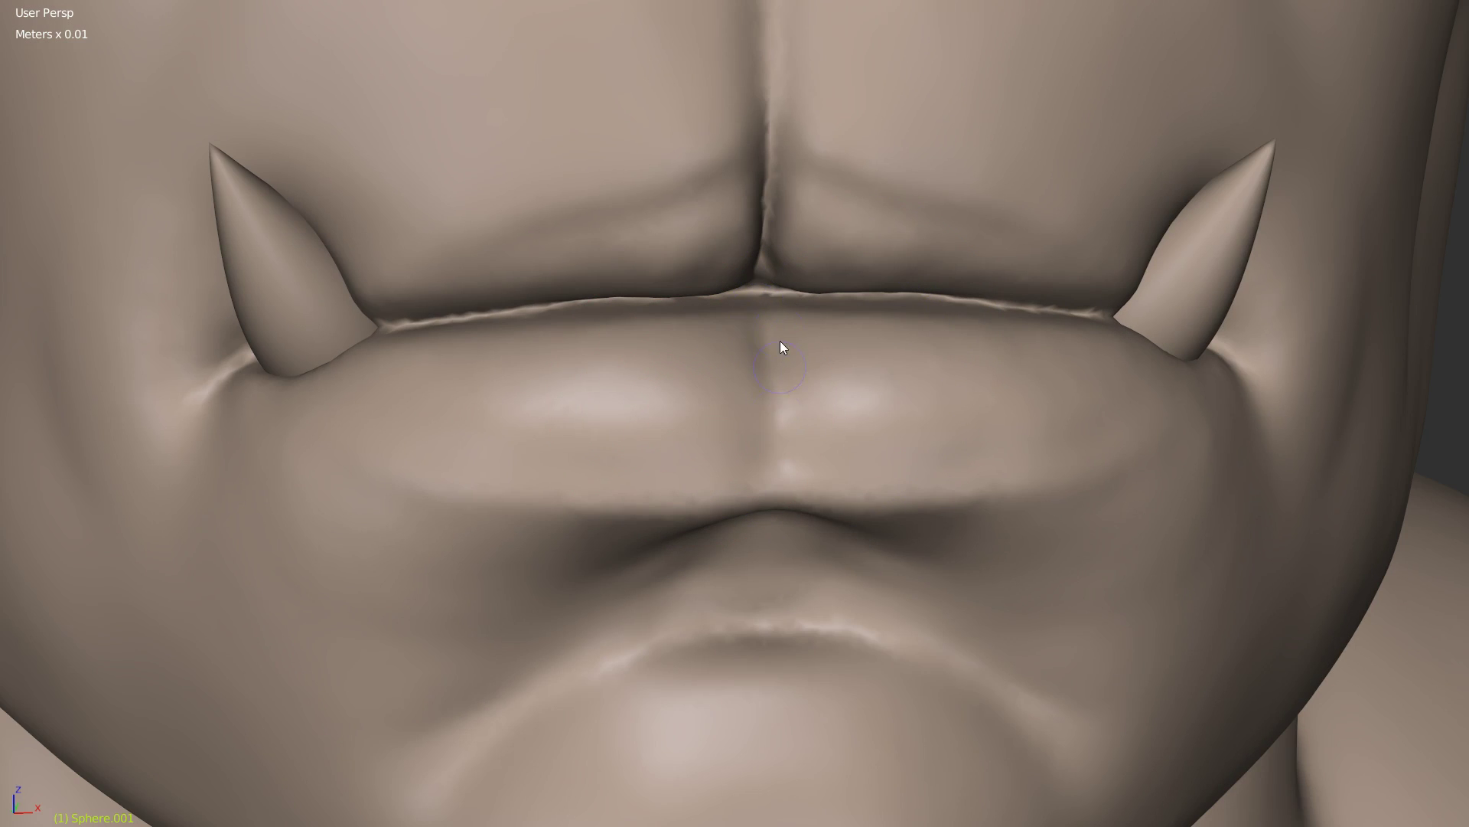
middle_drag(782, 454, 891, 406)
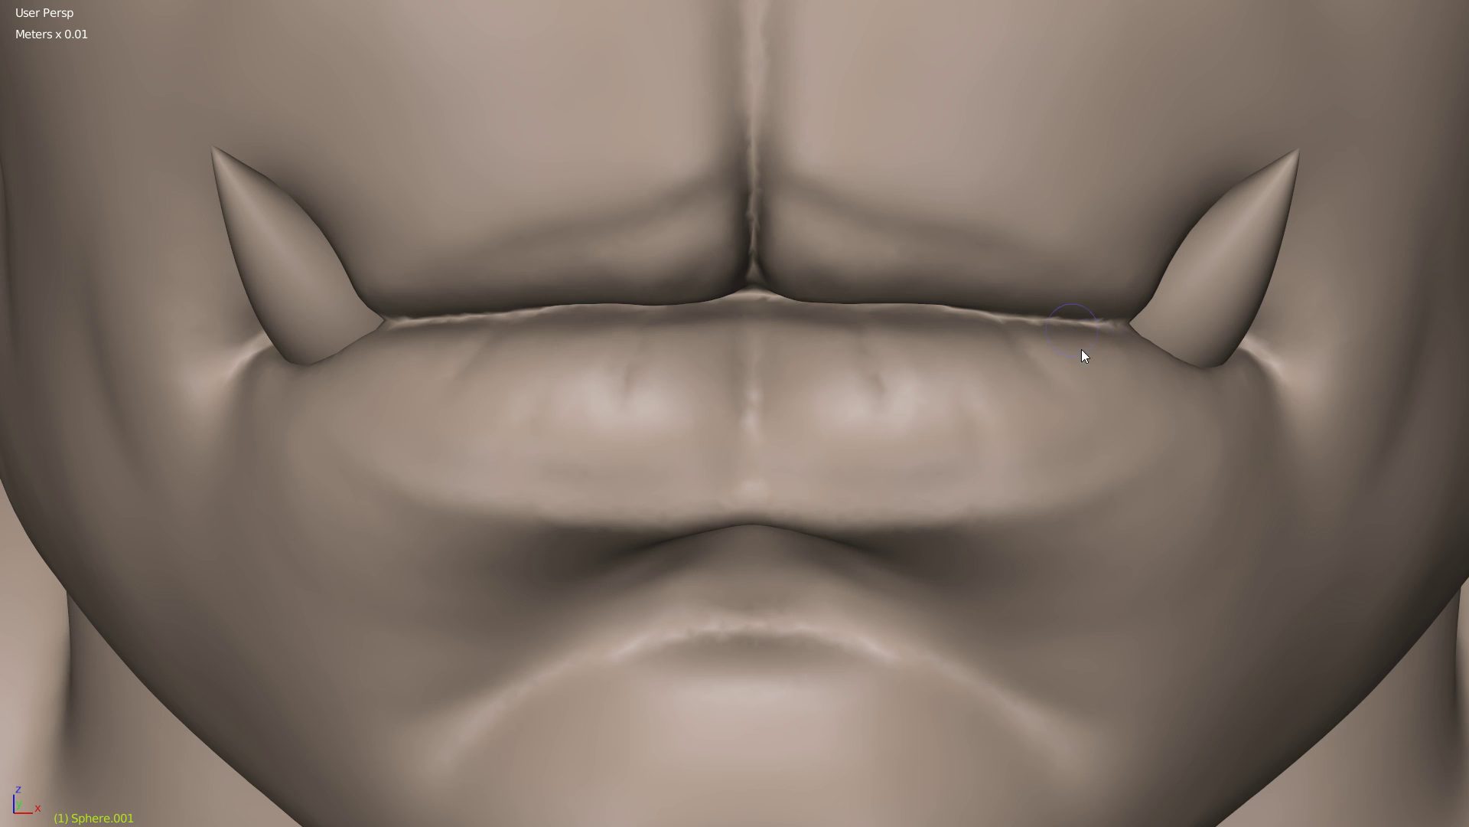
middle_drag(788, 486, 773, 535)
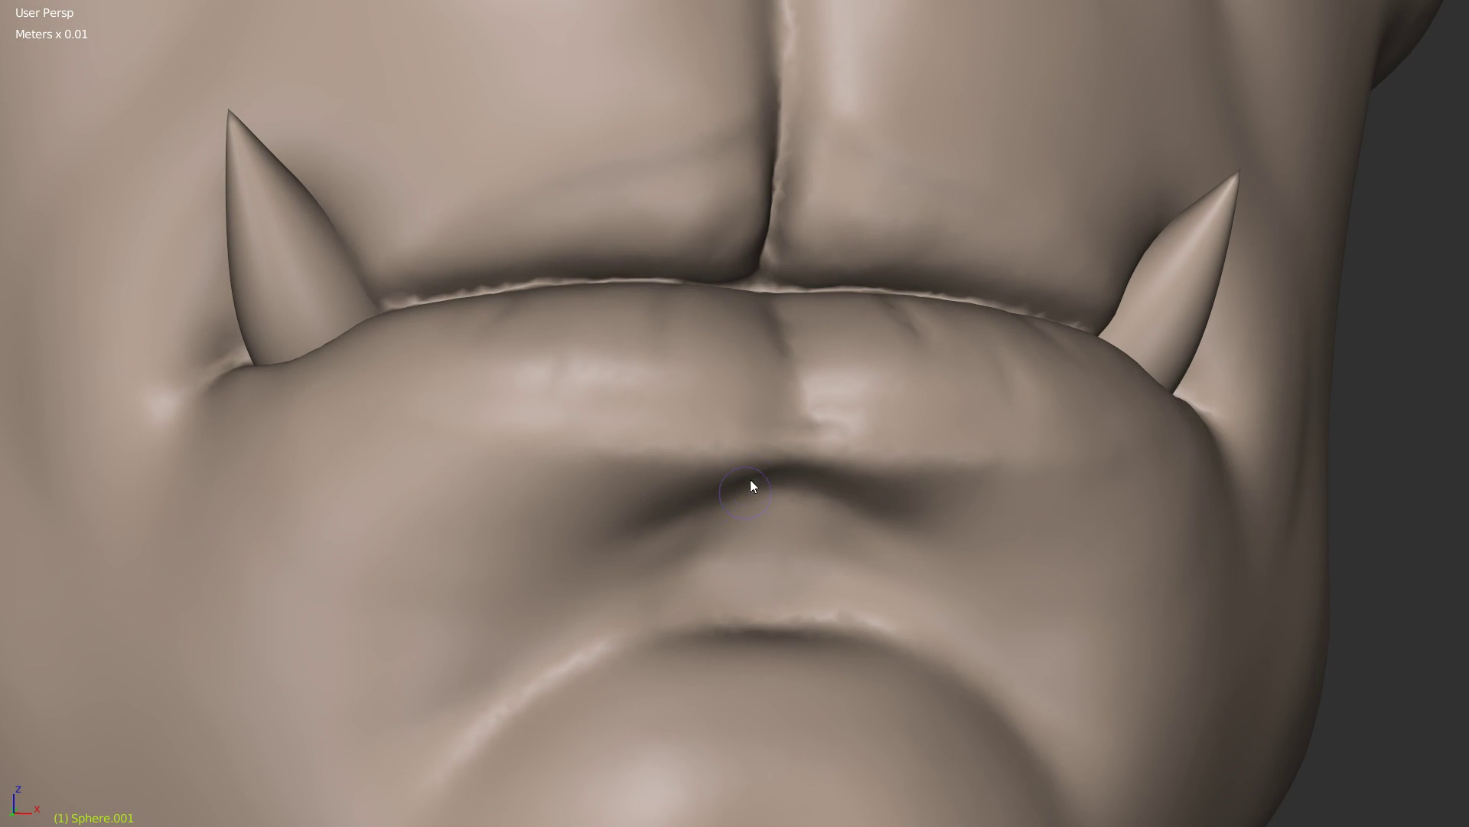
Step: Enlarge the brush and examine the mouth and tusks from the front against the whole face and shoulders
click(796, 462)
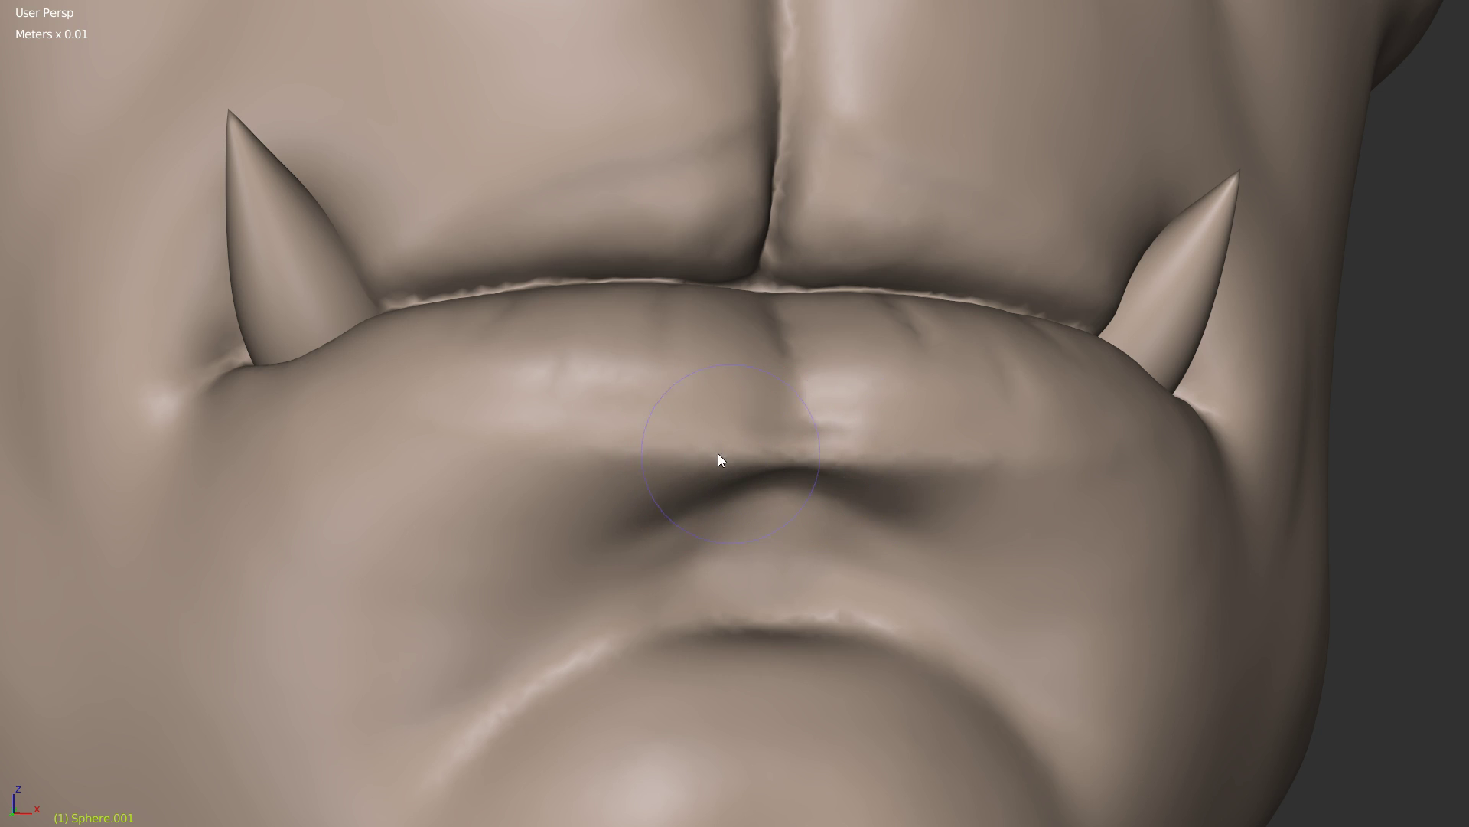
mouse_move(975, 450)
middle_down()
mouse_move(708, 404)
mouse_move(788, 551)
middle_up()
key(w)
click(911, 510)
scroll(980, 415, down, 8)
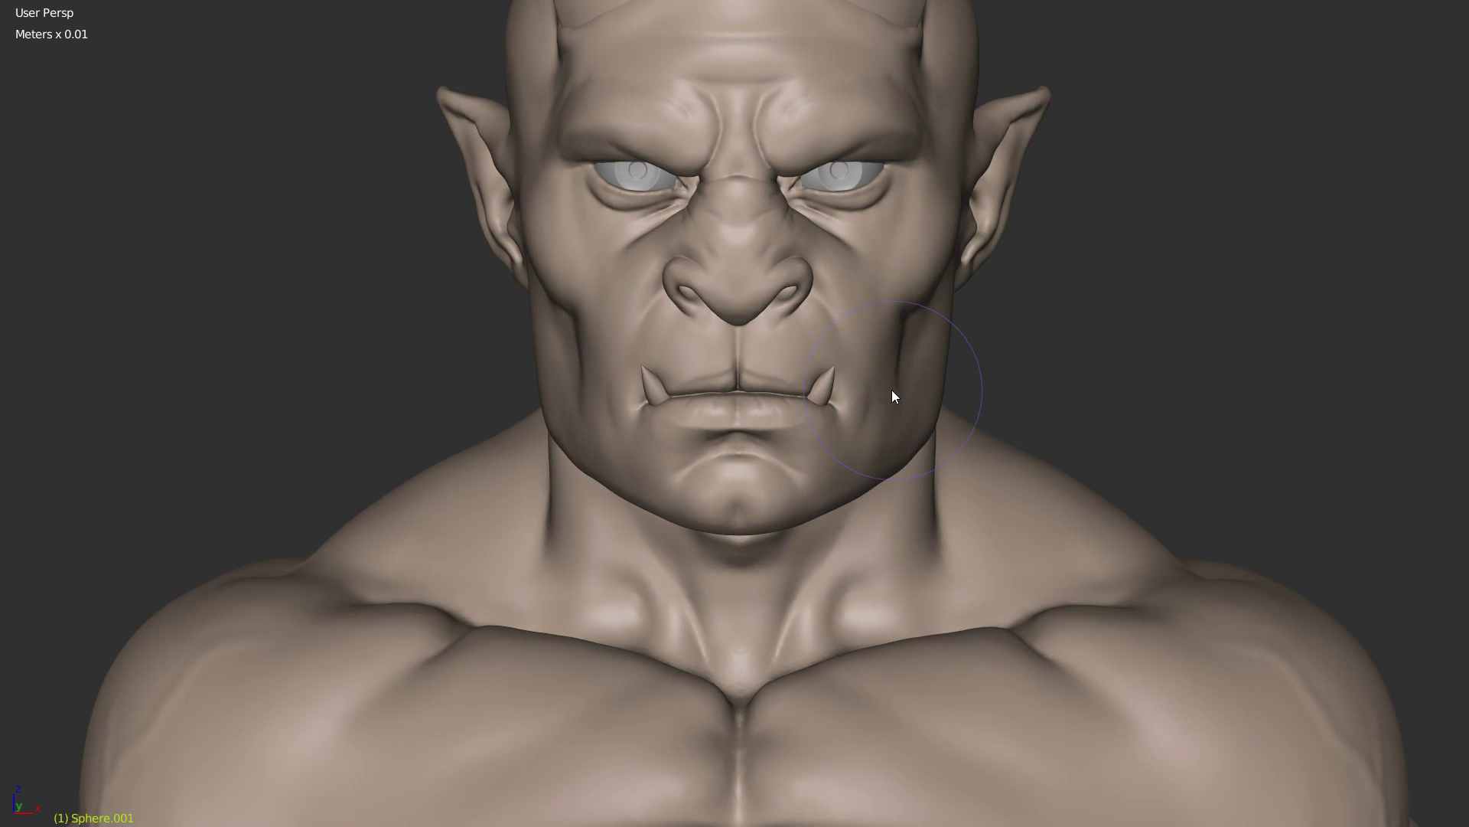
middle_drag(892, 389, 955, 315)
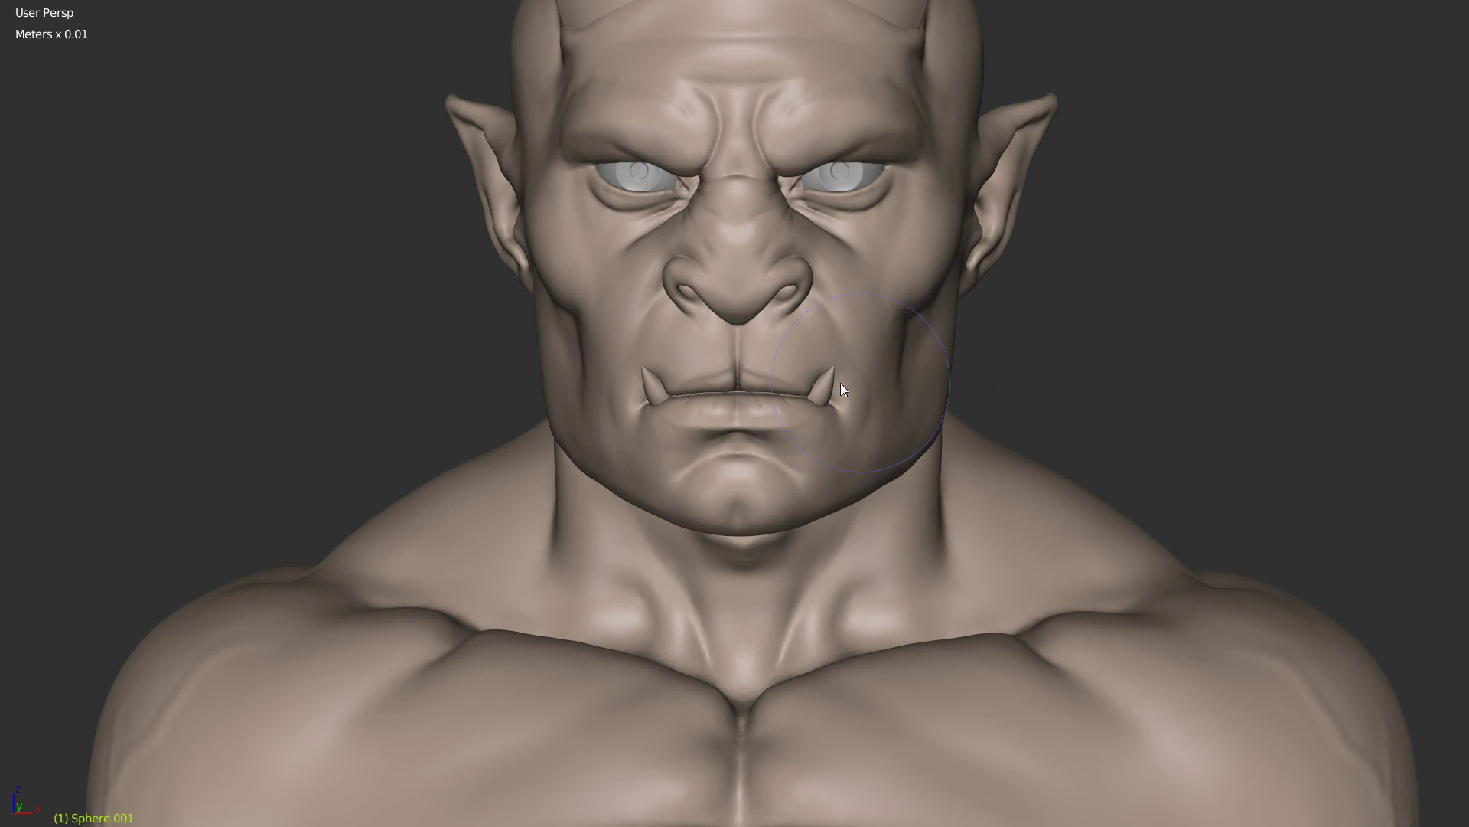
scroll(796, 386, up, 2)
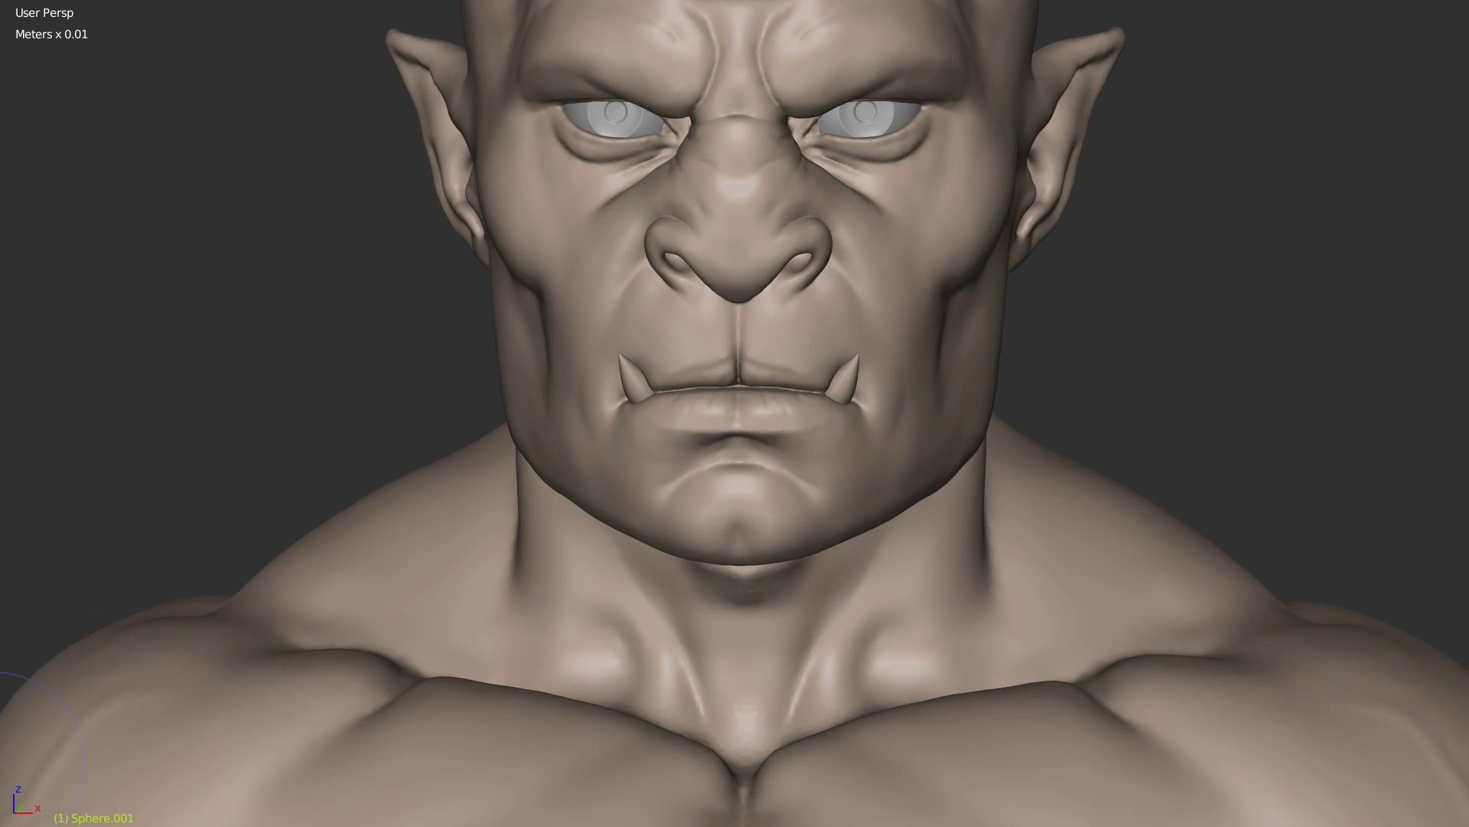
mouse_move(806, 289)
middle_down()
mouse_move(818, 307)
mouse_move(819, 278)
mouse_move(879, 324)
middle_up()
scroll(918, 336, up, 2)
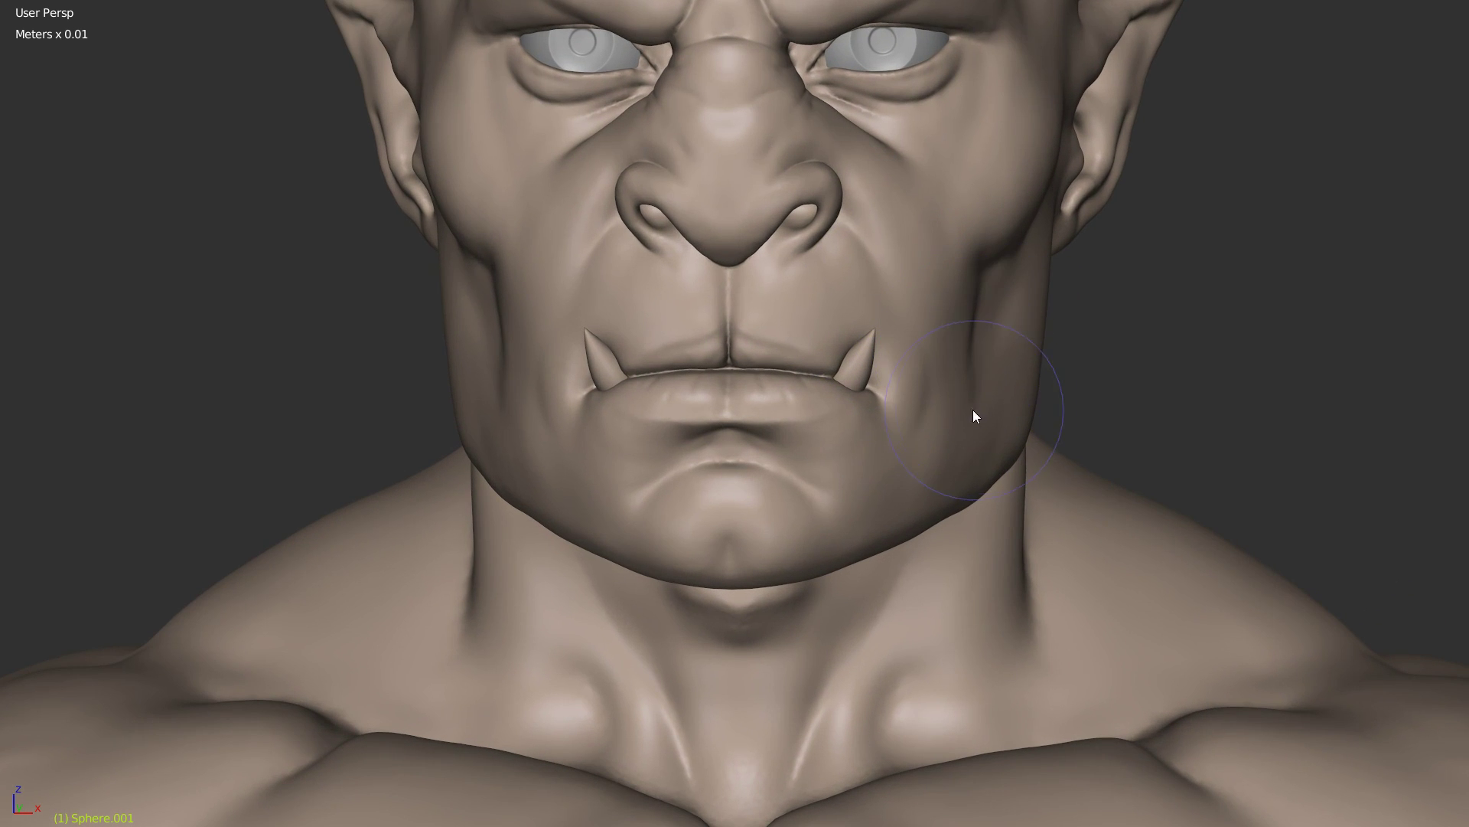
Step: Shape the lower cheek and jaw surface from below the tusk and mouth corner out to the jaw corner
mouse_move(962, 427)
middle_down()
mouse_move(918, 400)
mouse_move(903, 469)
mouse_move(870, 443)
mouse_move(853, 360)
mouse_move(805, 518)
middle_up()
scroll(875, 440, up, 3)
drag(815, 501, 865, 462)
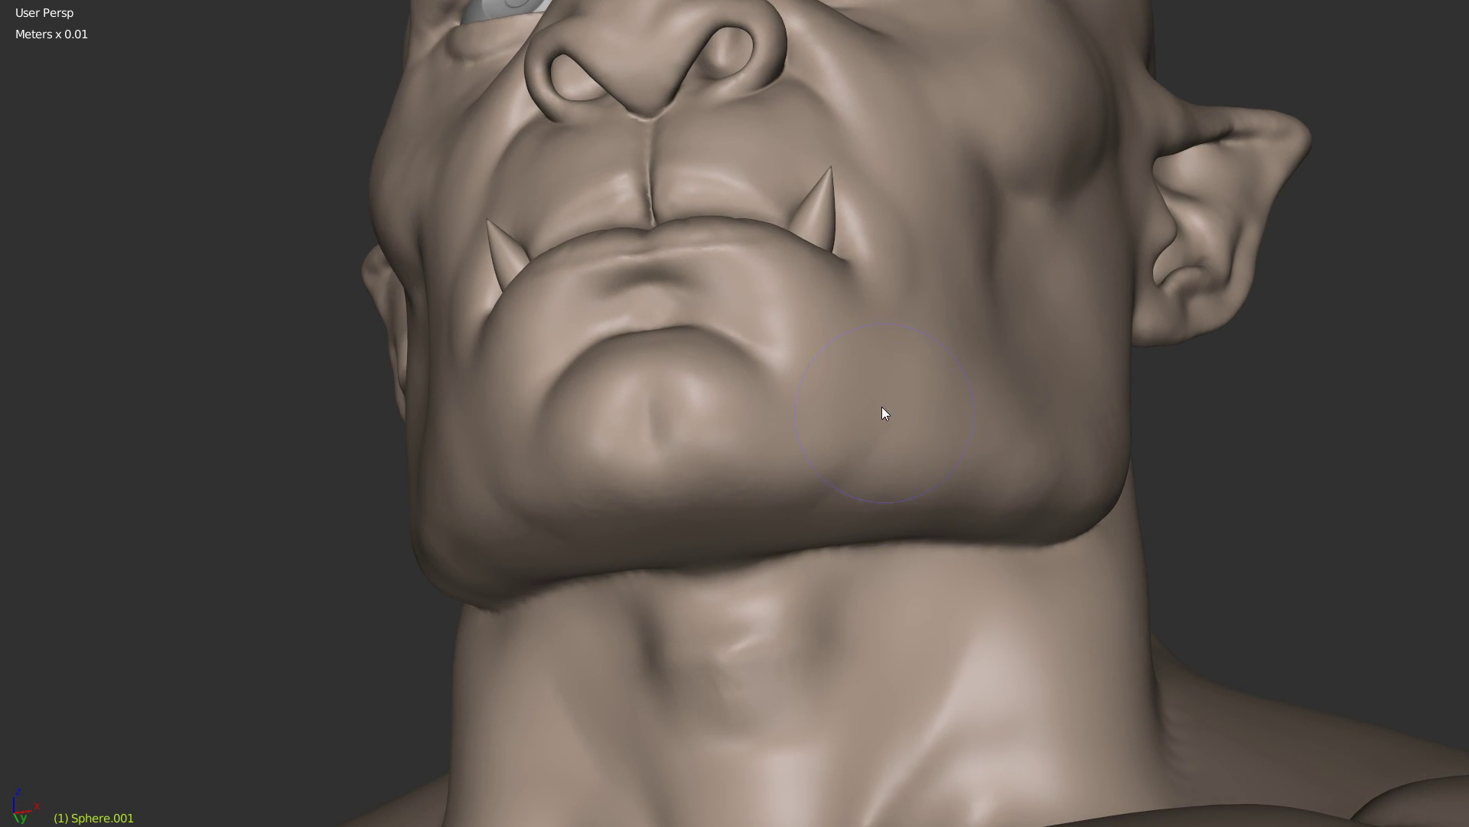
mouse_move(882, 456)
middle_down()
mouse_move(1000, 456)
mouse_move(877, 357)
middle_up()
scroll(877, 324, up, 1)
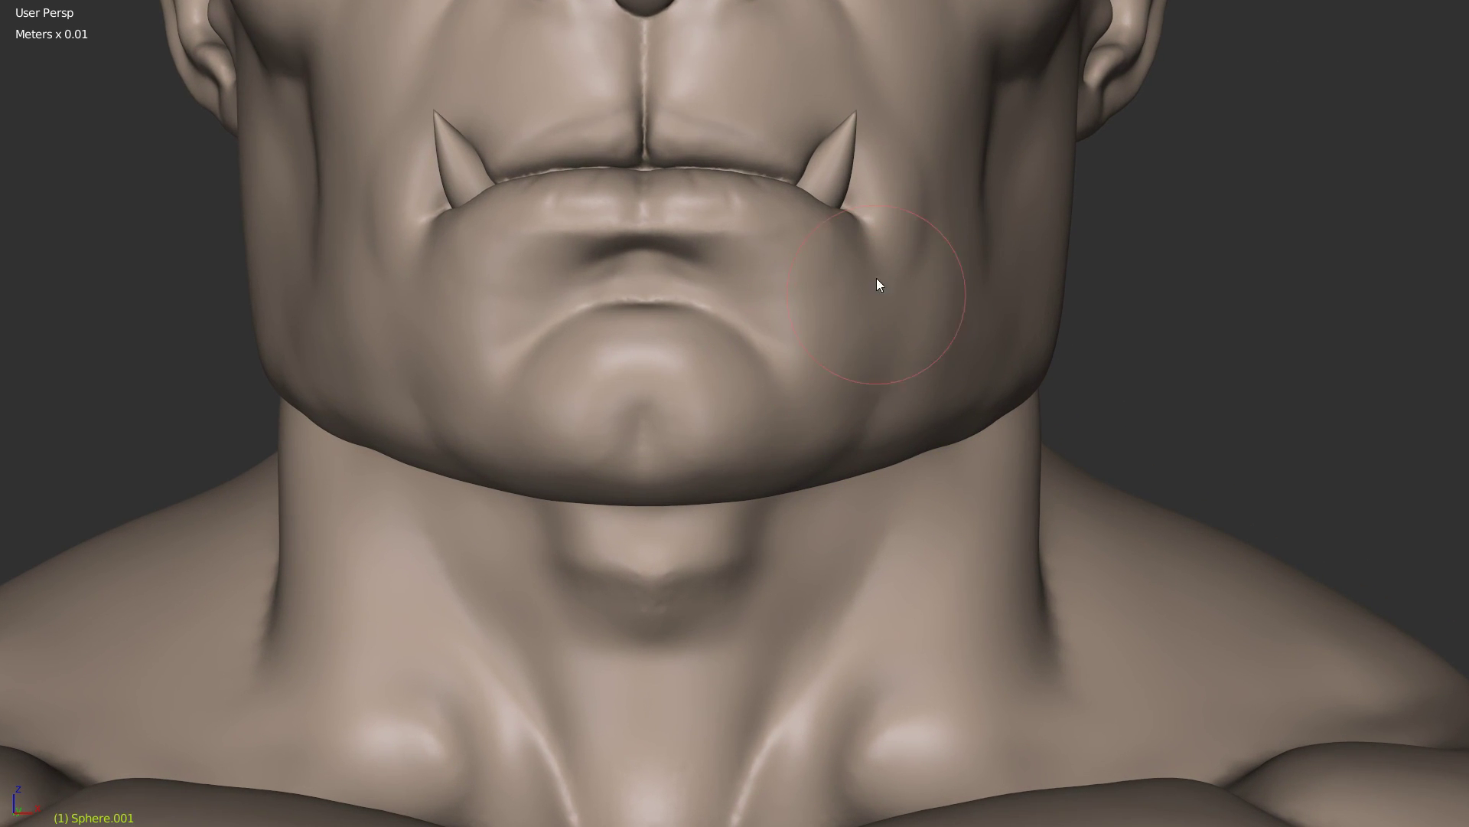
mouse_move(885, 272)
mouse_down()
mouse_move(877, 353)
mouse_move(883, 328)
mouse_move(835, 323)
mouse_move(823, 301)
mouse_move(870, 309)
mouse_move(919, 200)
mouse_move(866, 324)
mouse_move(957, 315)
mouse_move(987, 328)
mouse_move(961, 243)
mouse_move(970, 145)
mouse_move(974, 314)
mouse_move(1006, 365)
mouse_up()
middle_drag(945, 398, 935, 328)
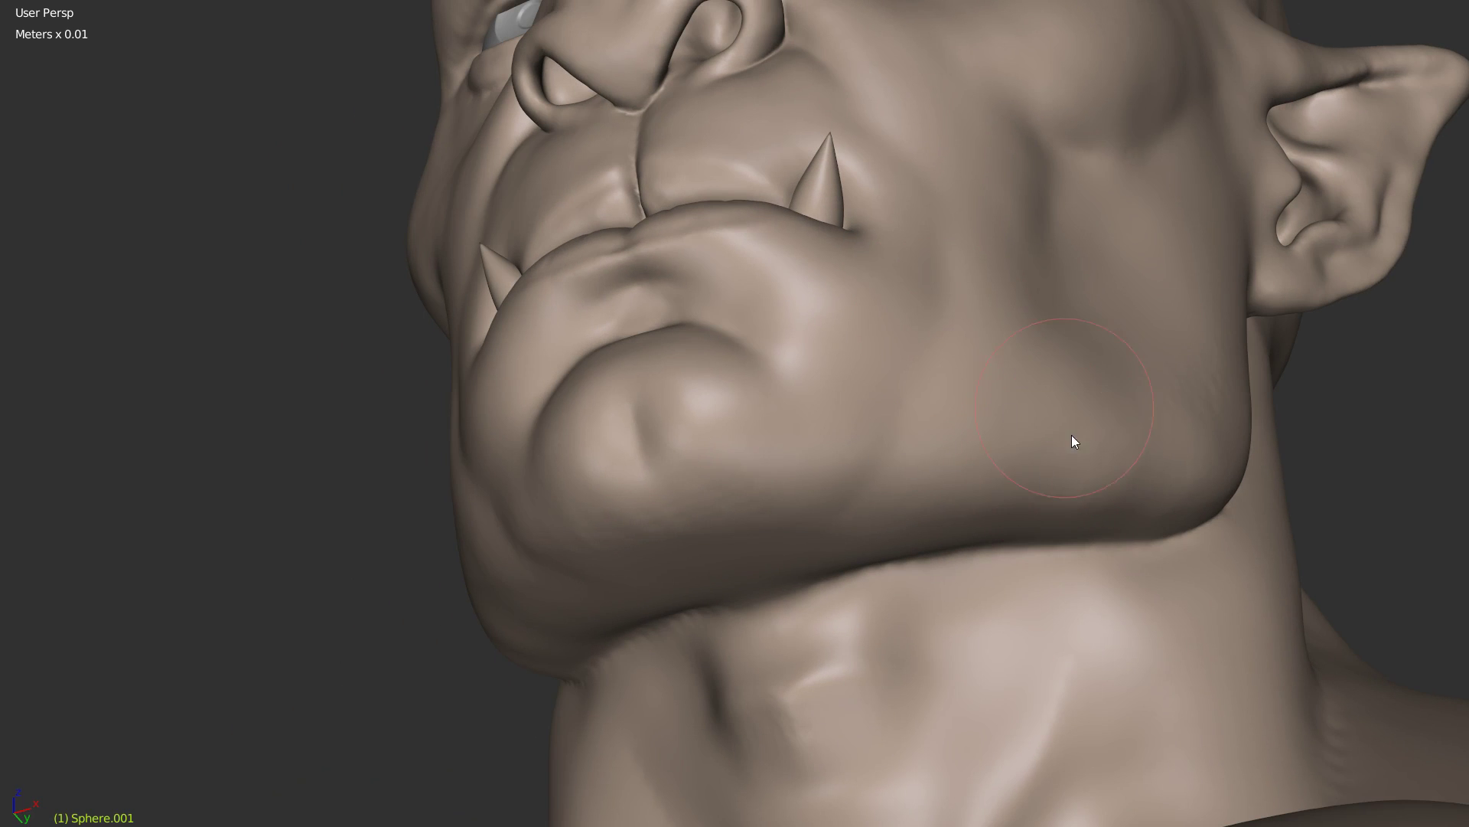
mouse_move(1217, 446)
mouse_down()
mouse_move(1200, 249)
mouse_move(1122, 380)
mouse_up()
Step: Refine the jaw's underside at the throat, then model the curved lower contour of the chin with a smaller brush
middle_drag(977, 318, 880, 406)
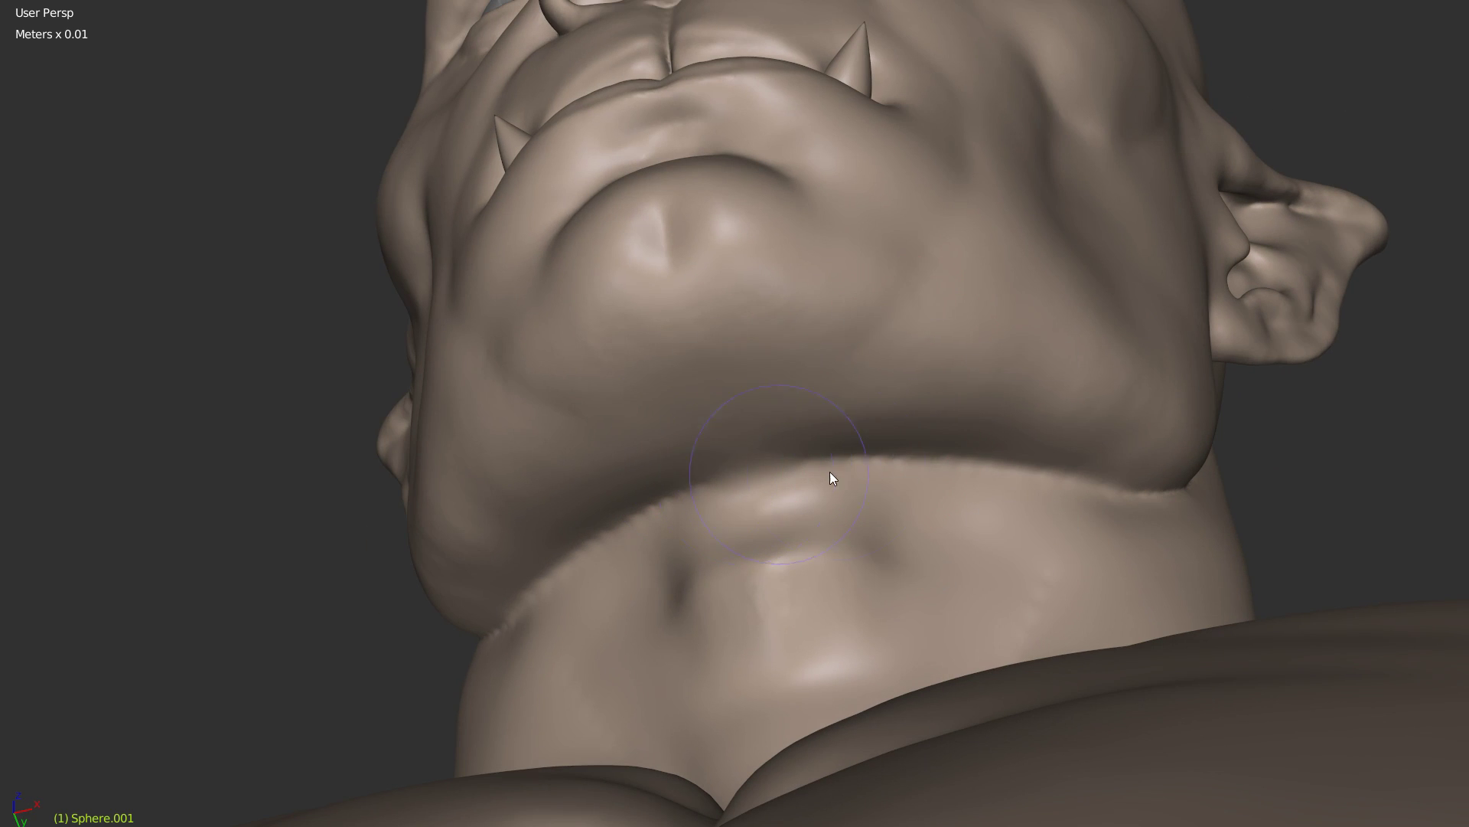
drag(835, 467, 790, 467)
mouse_move(795, 479)
middle_down()
mouse_move(786, 450)
mouse_move(718, 453)
middle_up()
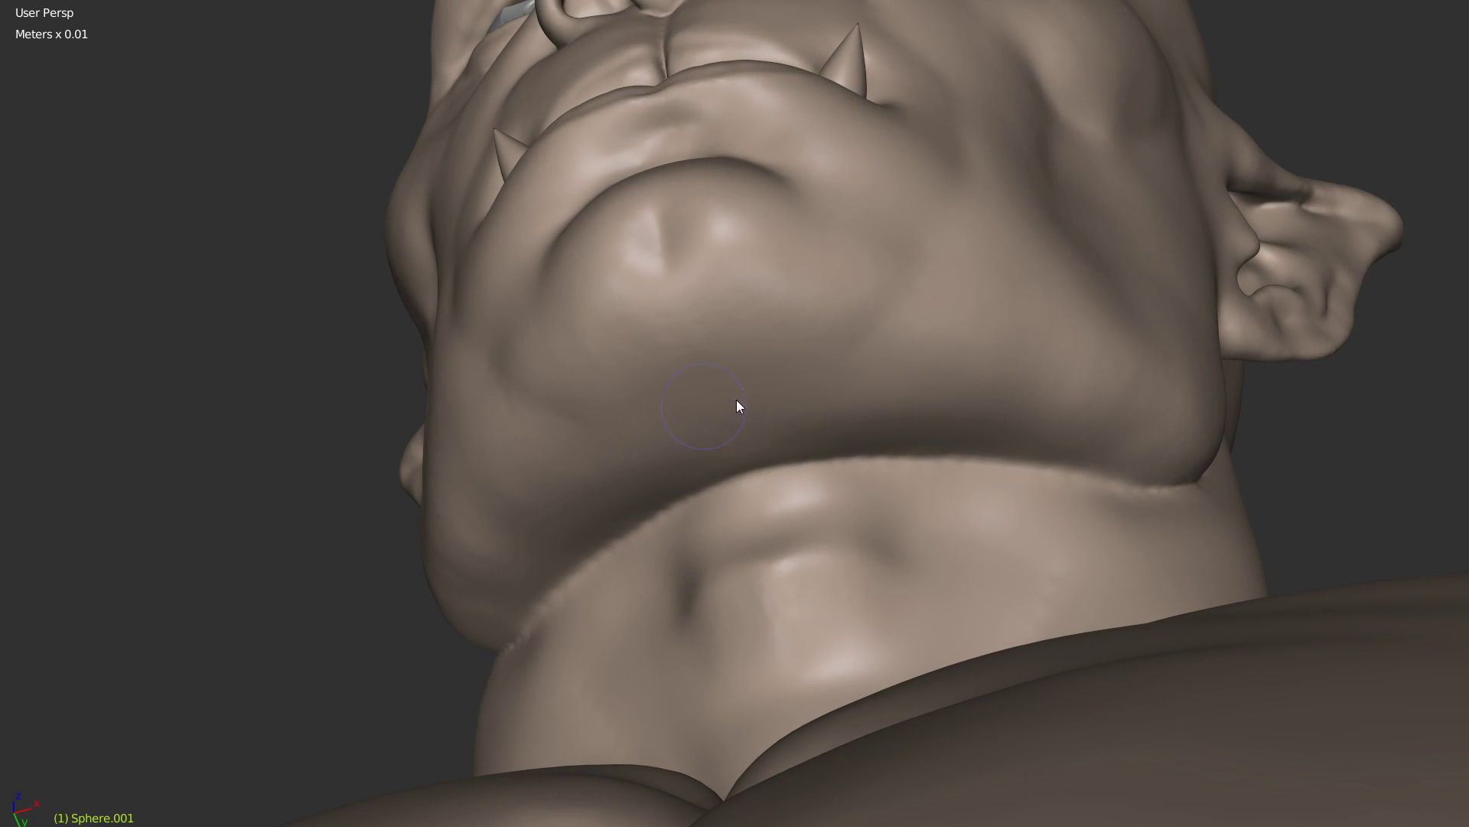
drag(622, 400, 869, 340)
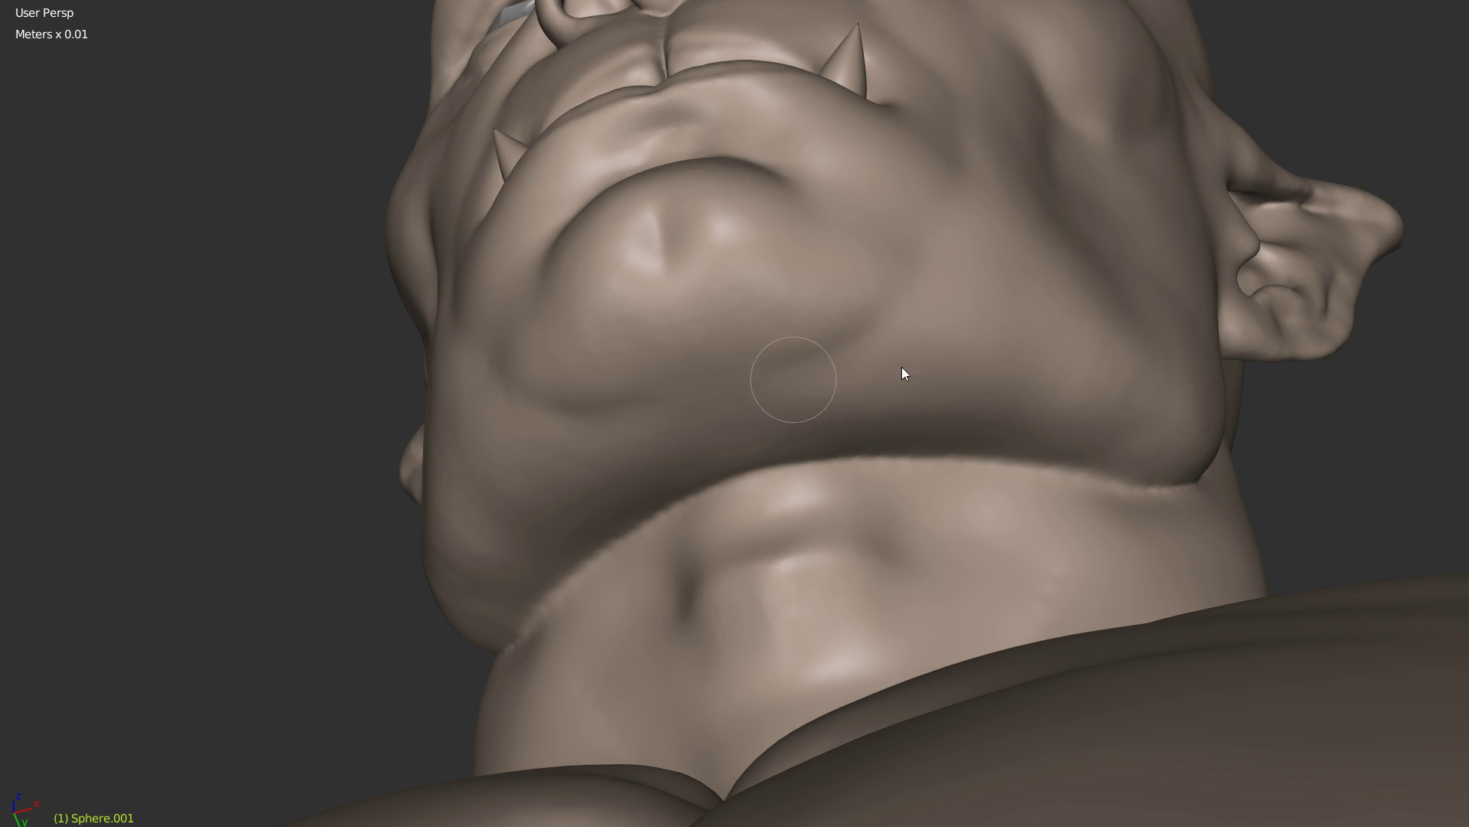
mouse_move(837, 382)
middle_down()
mouse_move(818, 462)
mouse_move(843, 481)
middle_up()
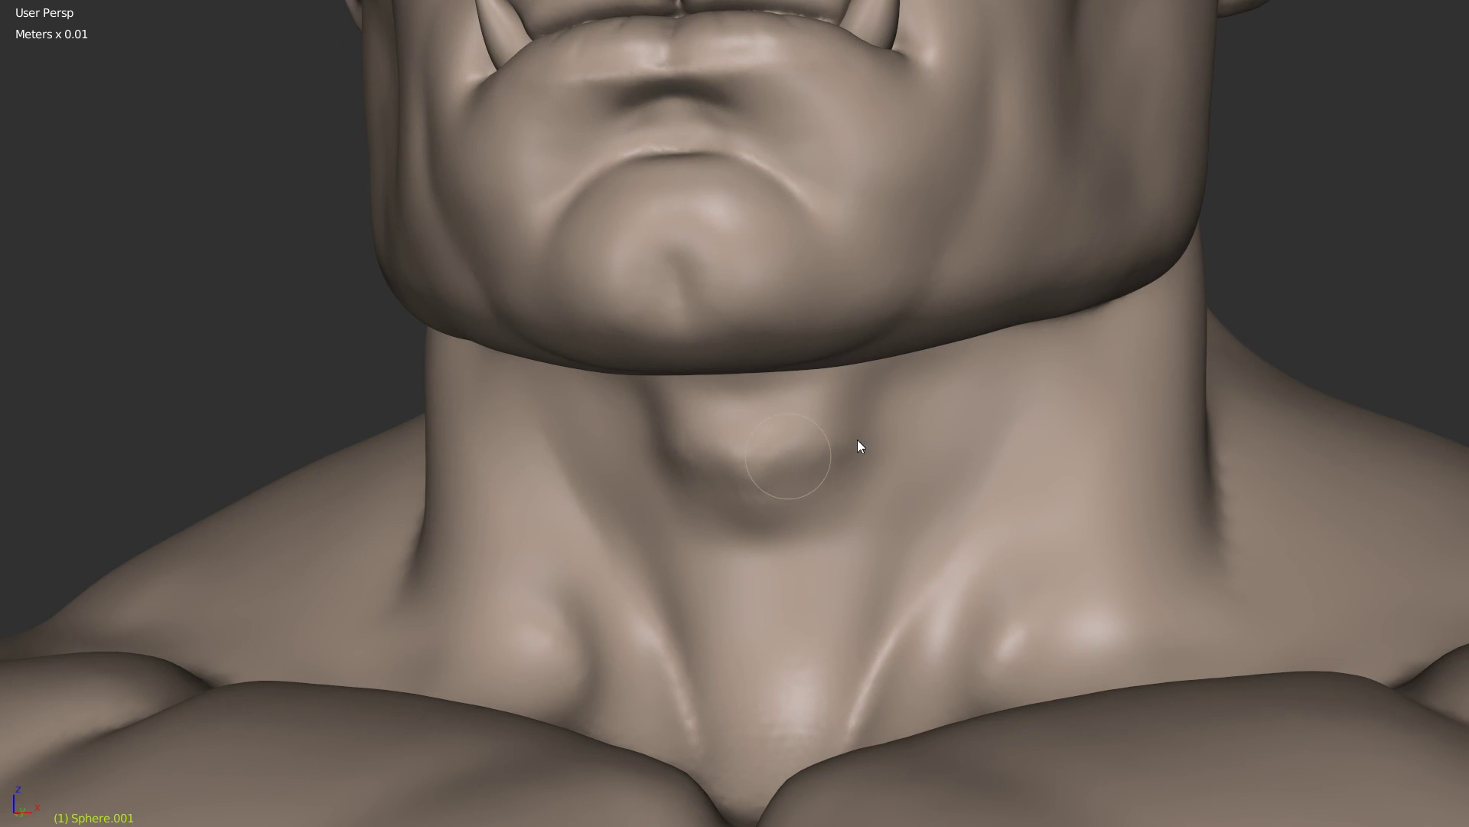
Step: Switch brushes, enlarge the brush and adjust the front neck profile above the collarbones from the side
middle_drag(952, 452, 897, 570)
key(w)
click(672, 492)
key(f)
click(880, 557)
mouse_move(819, 600)
middle_down()
mouse_move(787, 525)
mouse_move(764, 618)
mouse_move(849, 462)
mouse_move(889, 476)
middle_up()
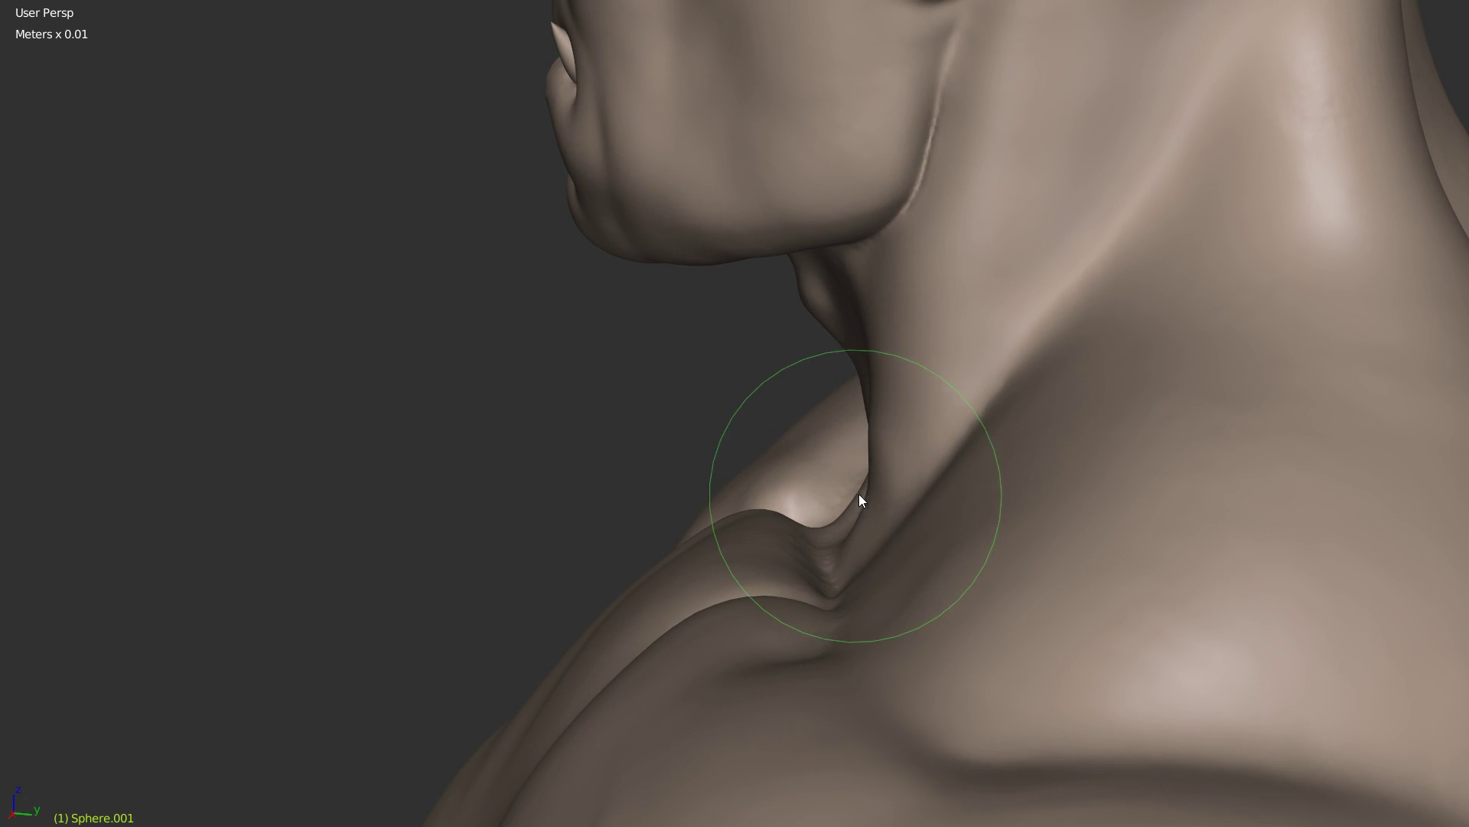
ctrl+middle_drag(815, 530, 884, 465)
mouse_move(881, 512)
mouse_down()
mouse_move(913, 521)
mouse_move(888, 539)
mouse_move(914, 430)
mouse_move(876, 566)
mouse_move(909, 548)
mouse_move(892, 545)
mouse_up()
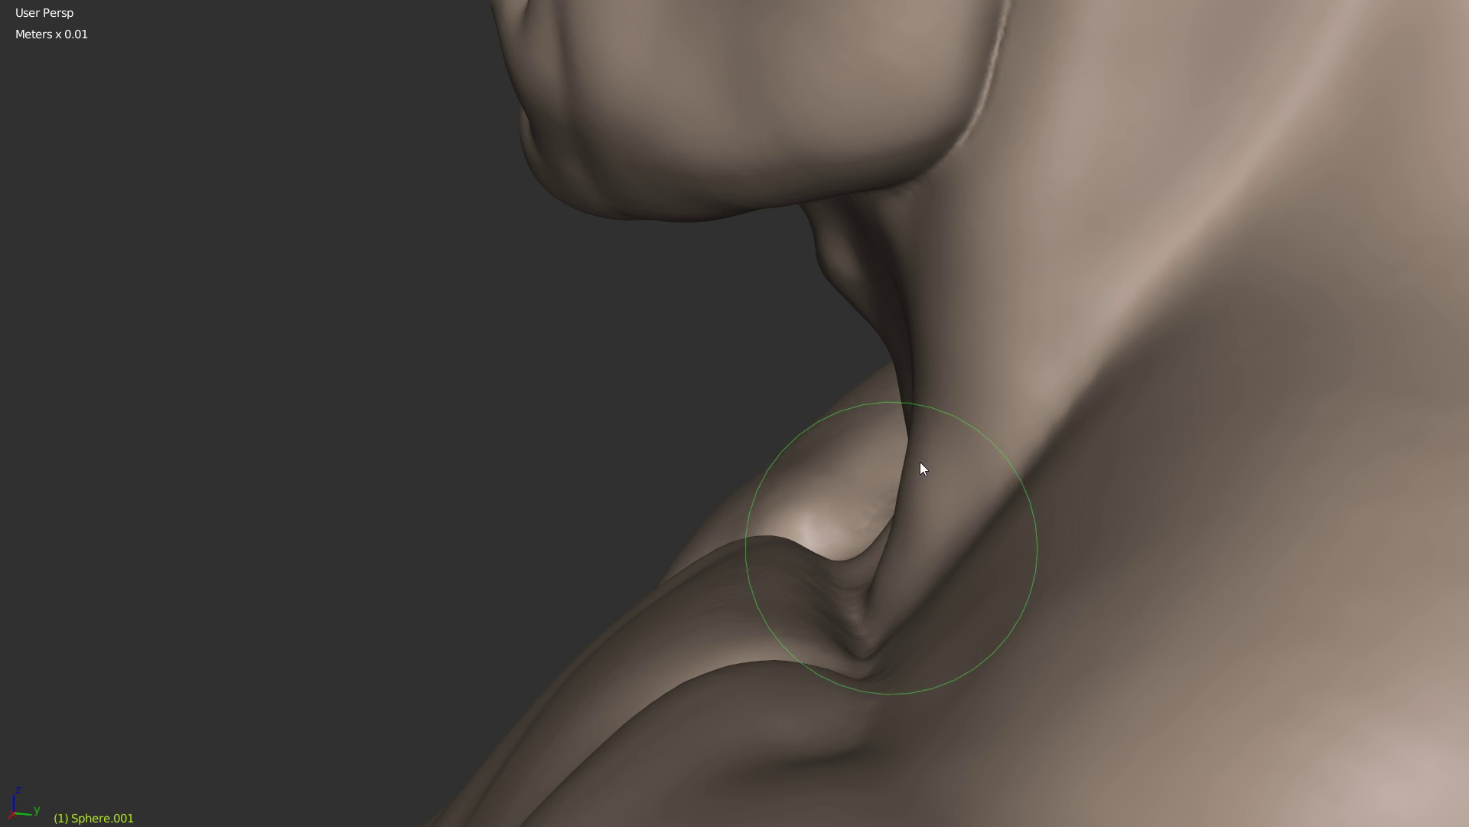
mouse_move(877, 596)
middle_down()
mouse_move(972, 512)
mouse_move(1066, 519)
mouse_move(1241, 494)
mouse_move(942, 352)
mouse_move(643, 420)
mouse_move(551, 360)
middle_up()
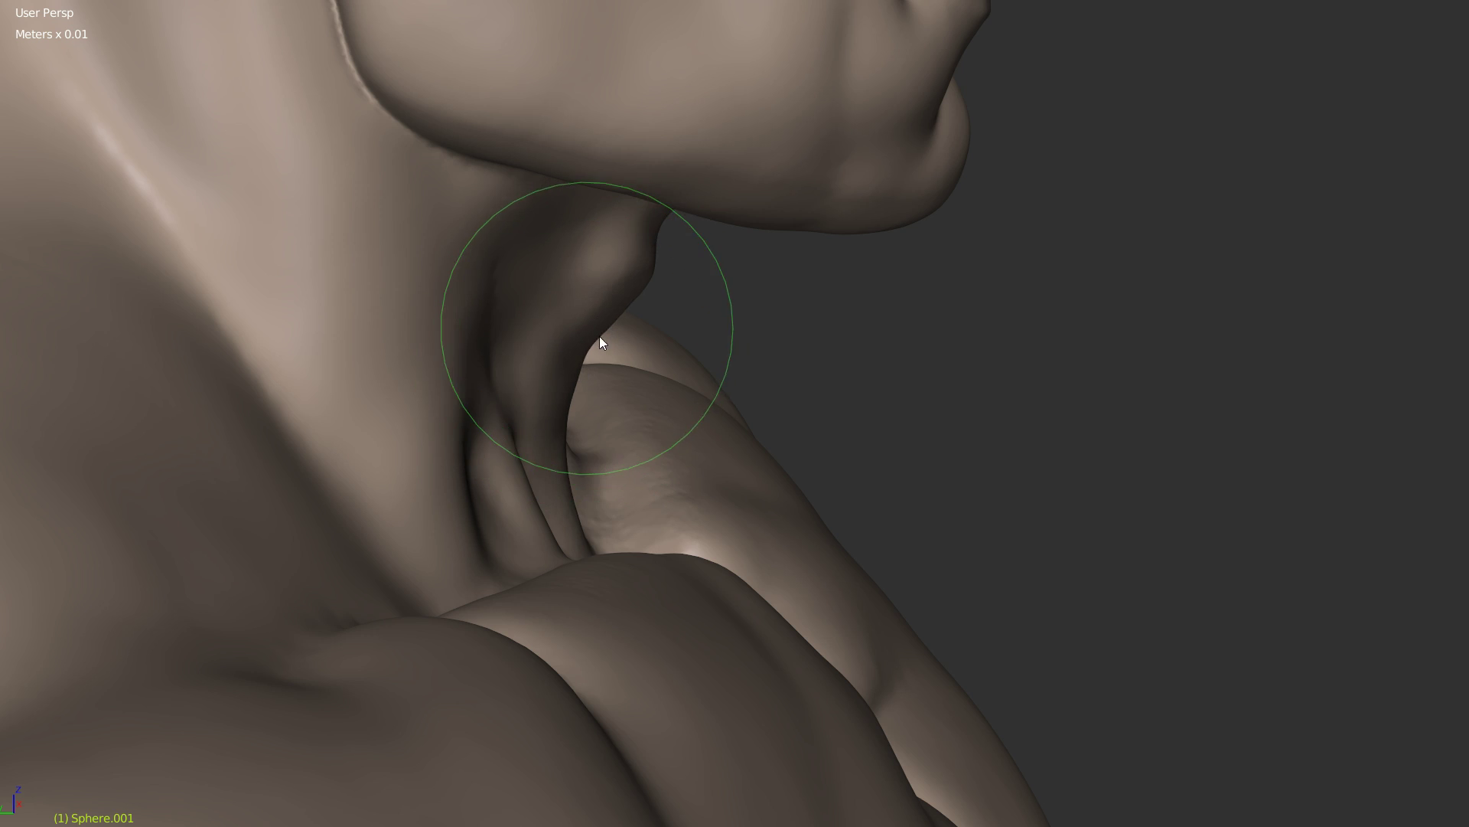
Step: Examine the throat, neck and jaw profile from both sides at different distances
mouse_move(589, 368)
middle_down()
mouse_move(636, 263)
mouse_move(545, 345)
middle_up()
scroll(540, 347, down, 5)
scroll(628, 295, up, 2)
scroll(628, 296, down, 5)
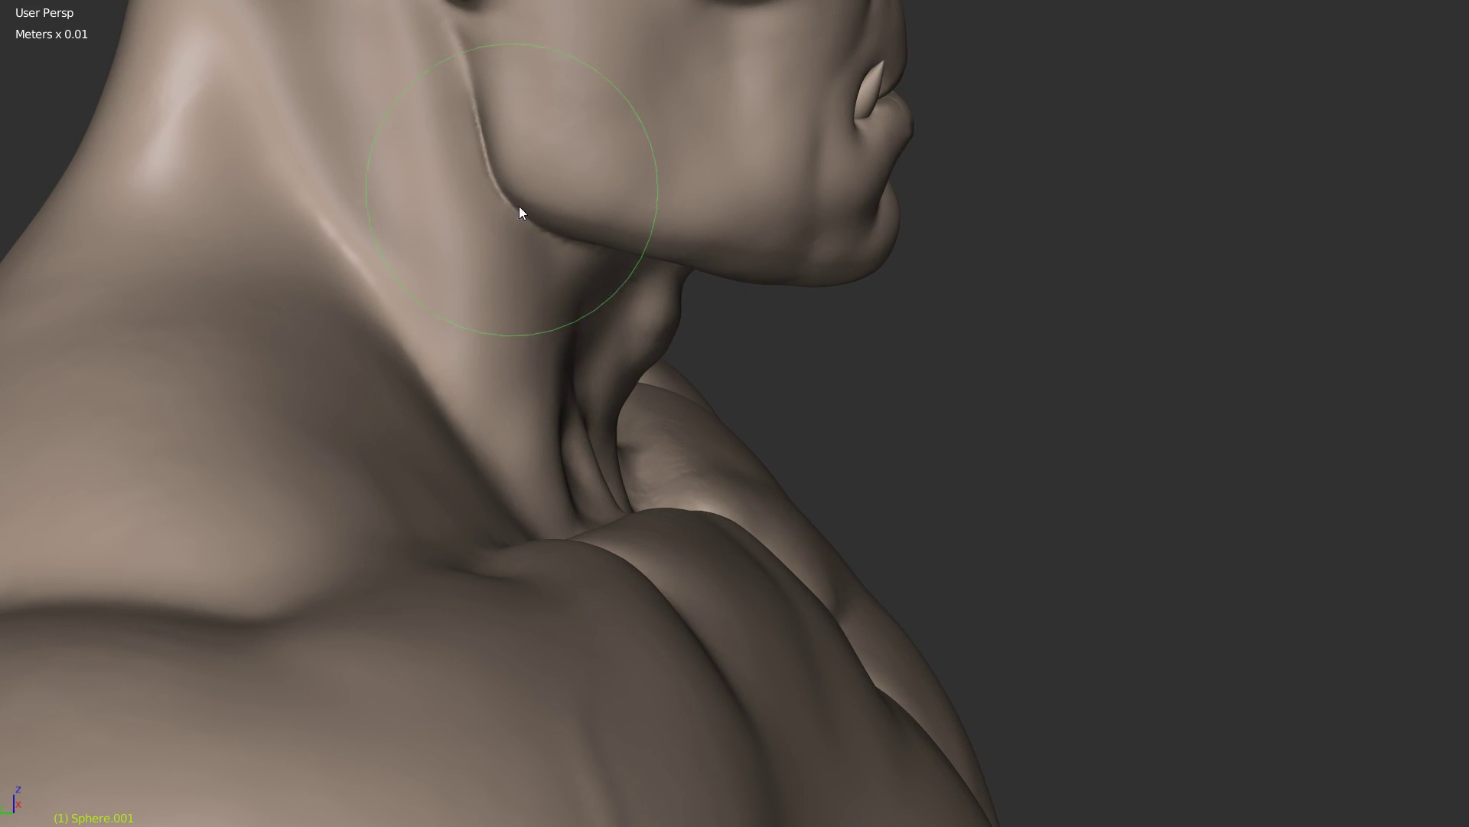
scroll(564, 292, up, 5)
scroll(564, 299, down, 3)
mouse_move(564, 318)
middle_down()
mouse_move(437, 318)
mouse_move(525, 354)
middle_up()
scroll(602, 317, up, 3)
middle_drag(842, 316, 790, 319)
Step: Switch to the Crease brush, resize it and define the side neck muscle running from the jaw corner toward the collarbone
key(w)
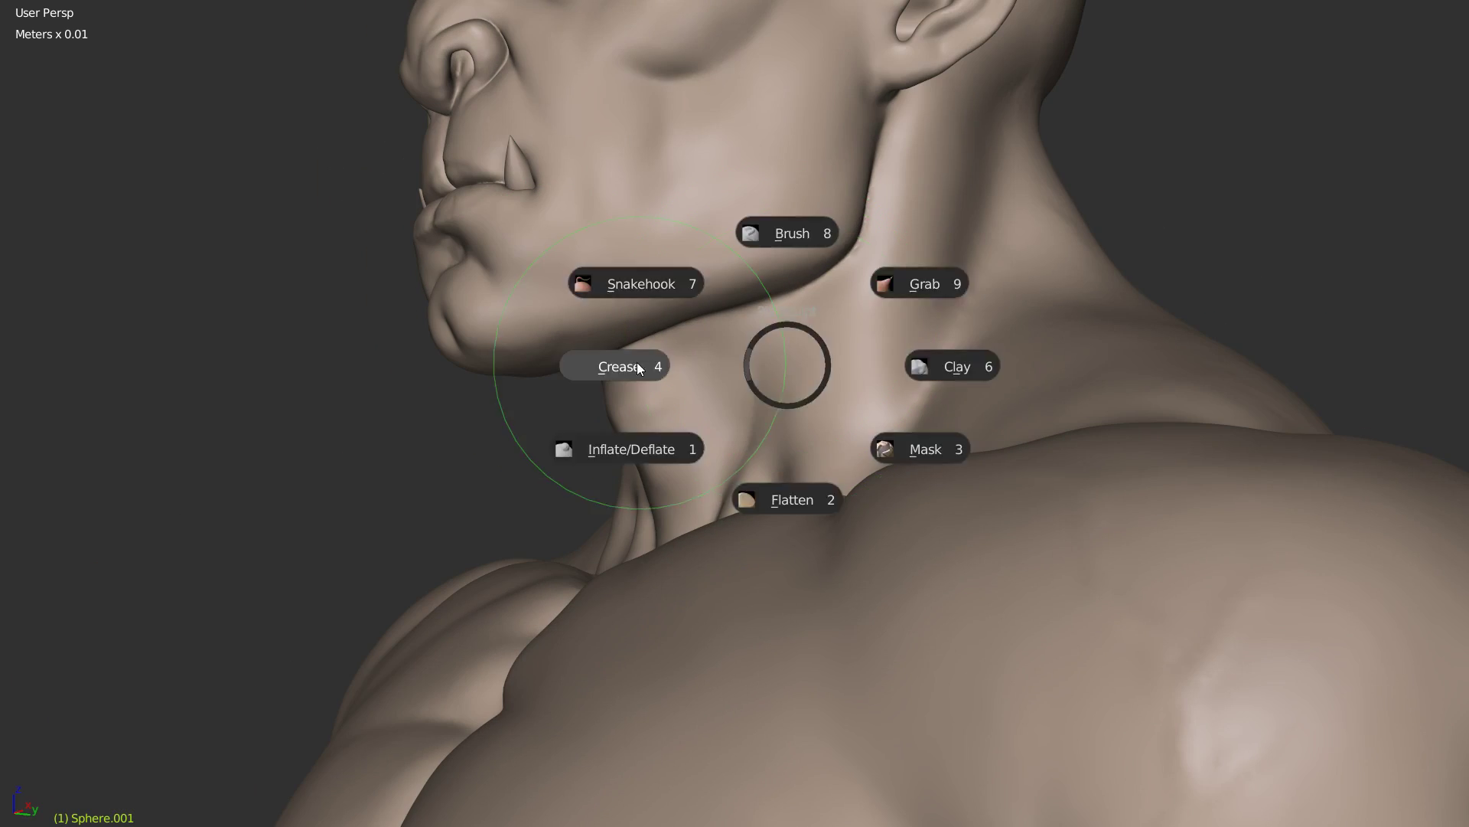
click(637, 362)
middle_drag(651, 365, 755, 378)
scroll(765, 324, up, 2)
key(f)
click(678, 314)
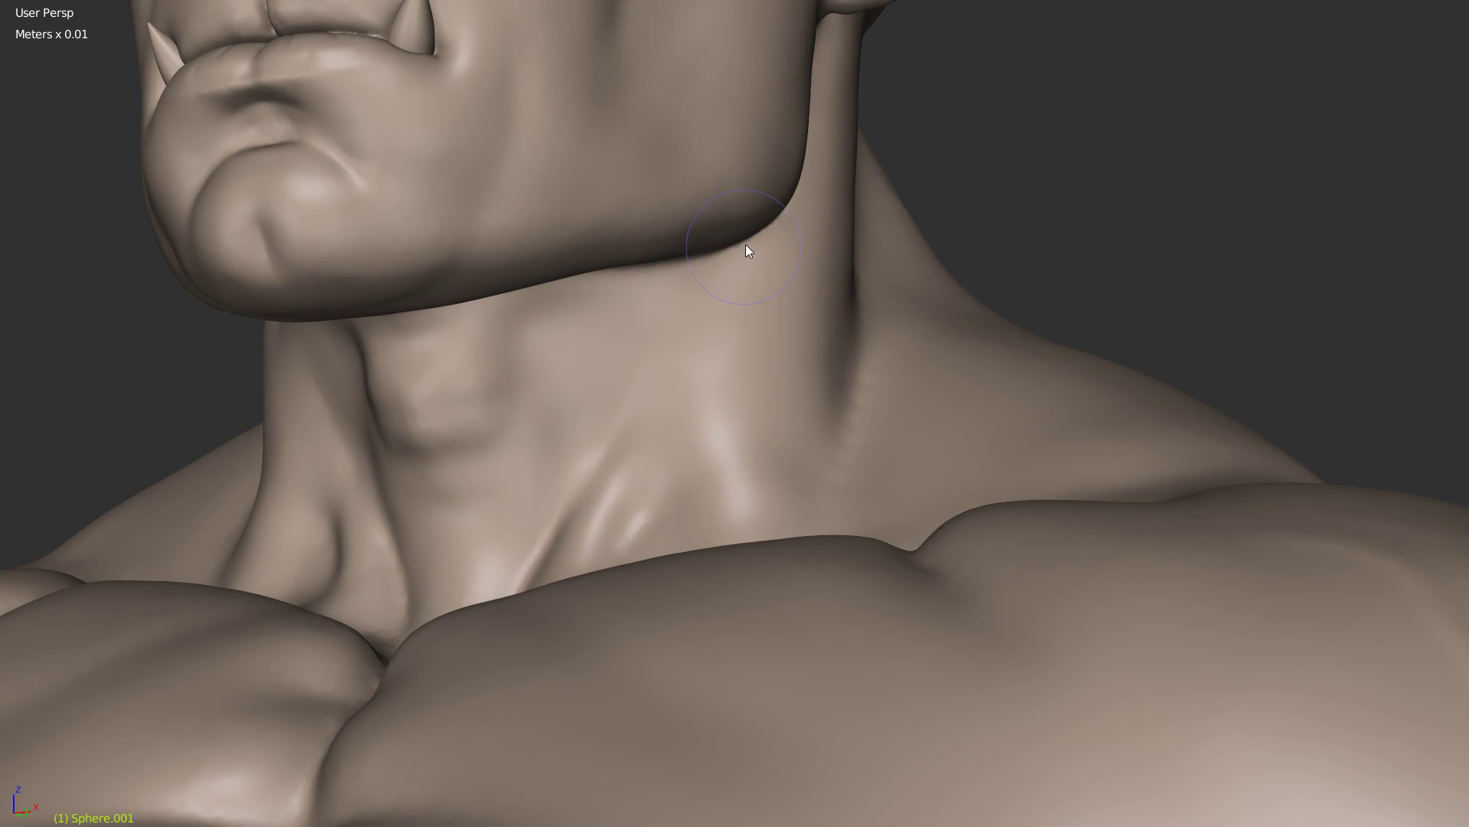
mouse_move(761, 235)
middle_down()
mouse_move(603, 492)
mouse_move(741, 344)
mouse_move(692, 364)
middle_up()
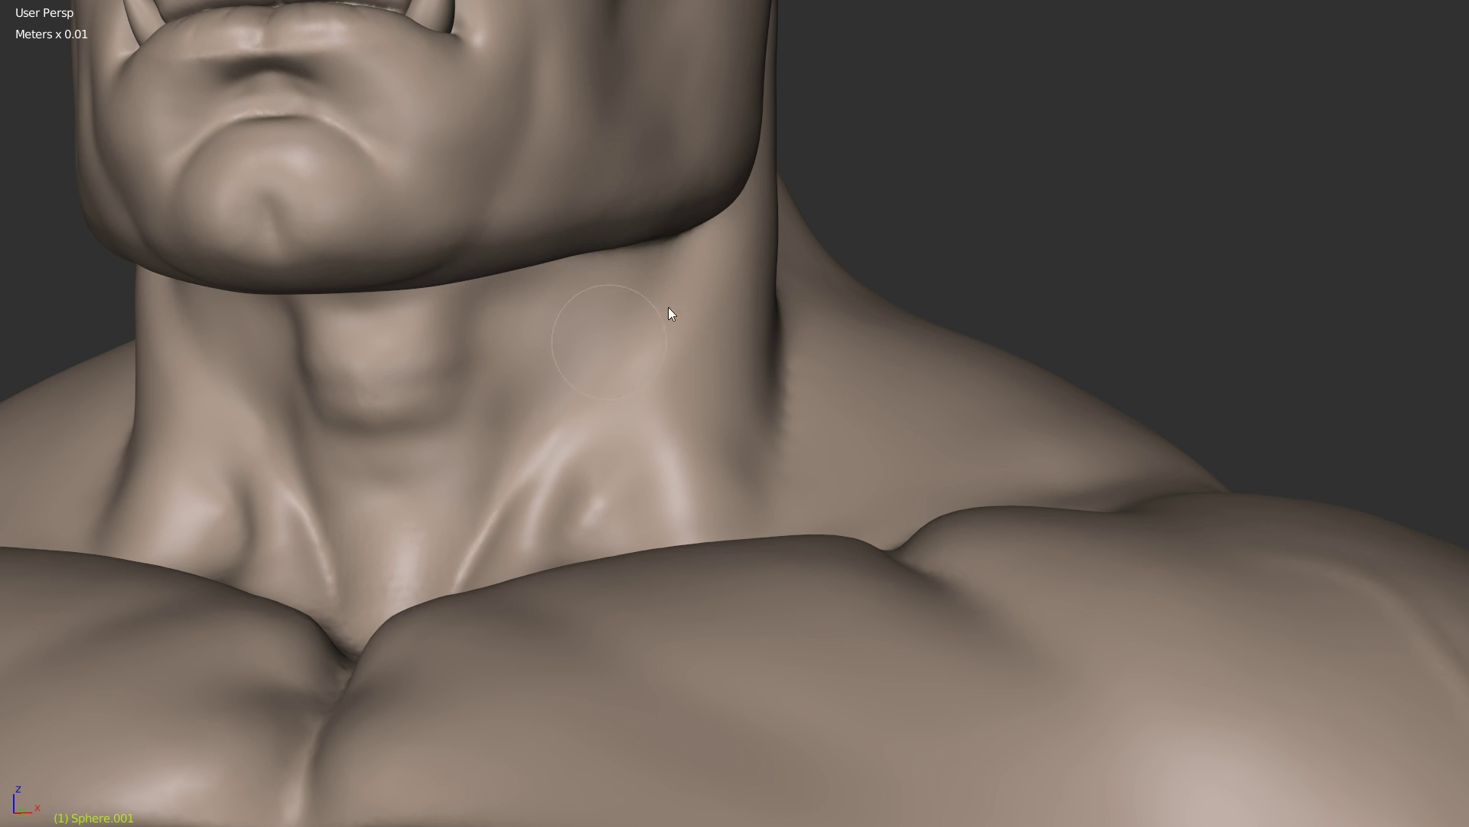
scroll(671, 314, down, 5)
scroll(603, 404, up, 5)
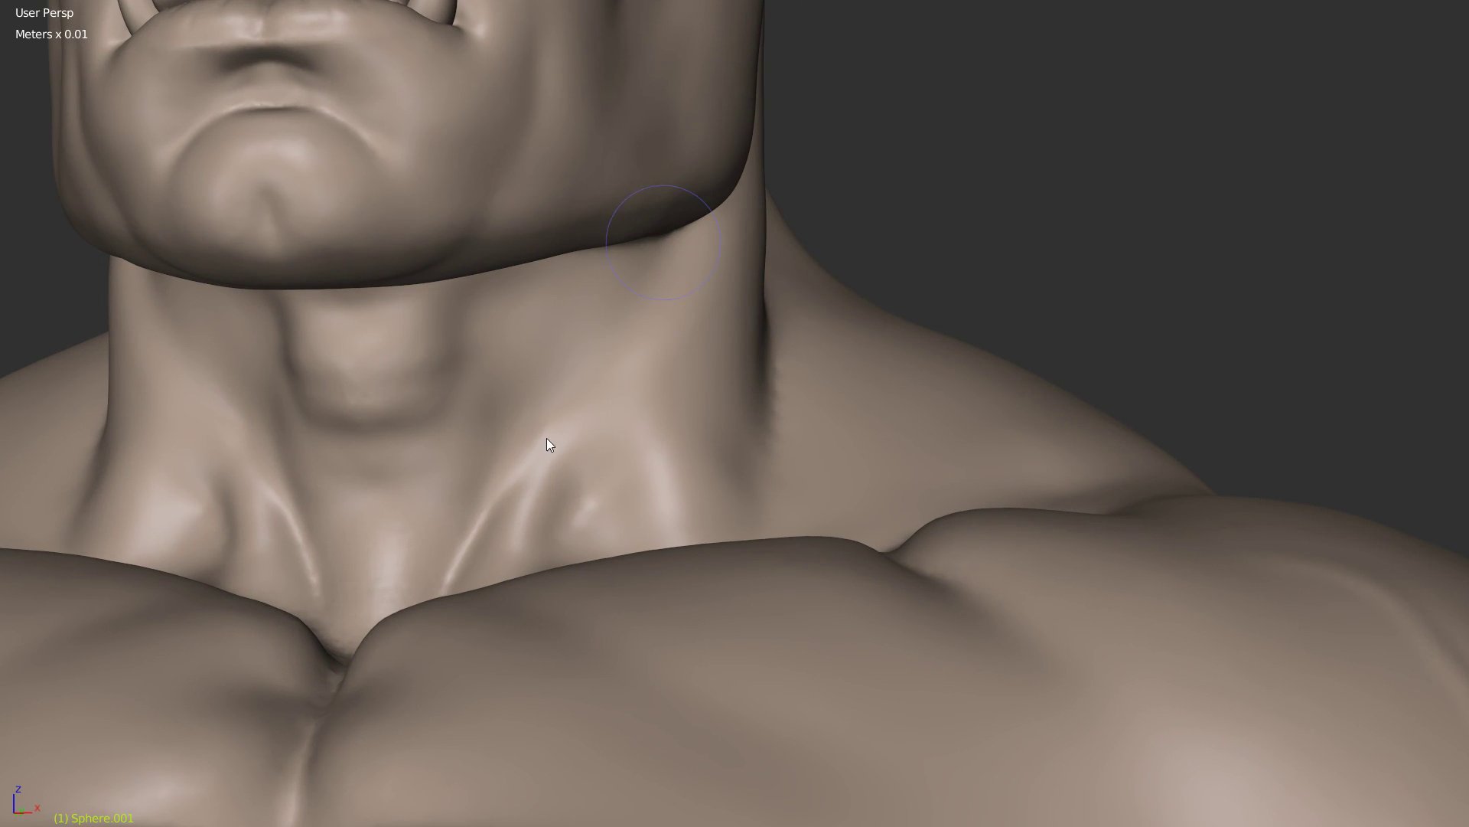
middle_drag(714, 318, 687, 300)
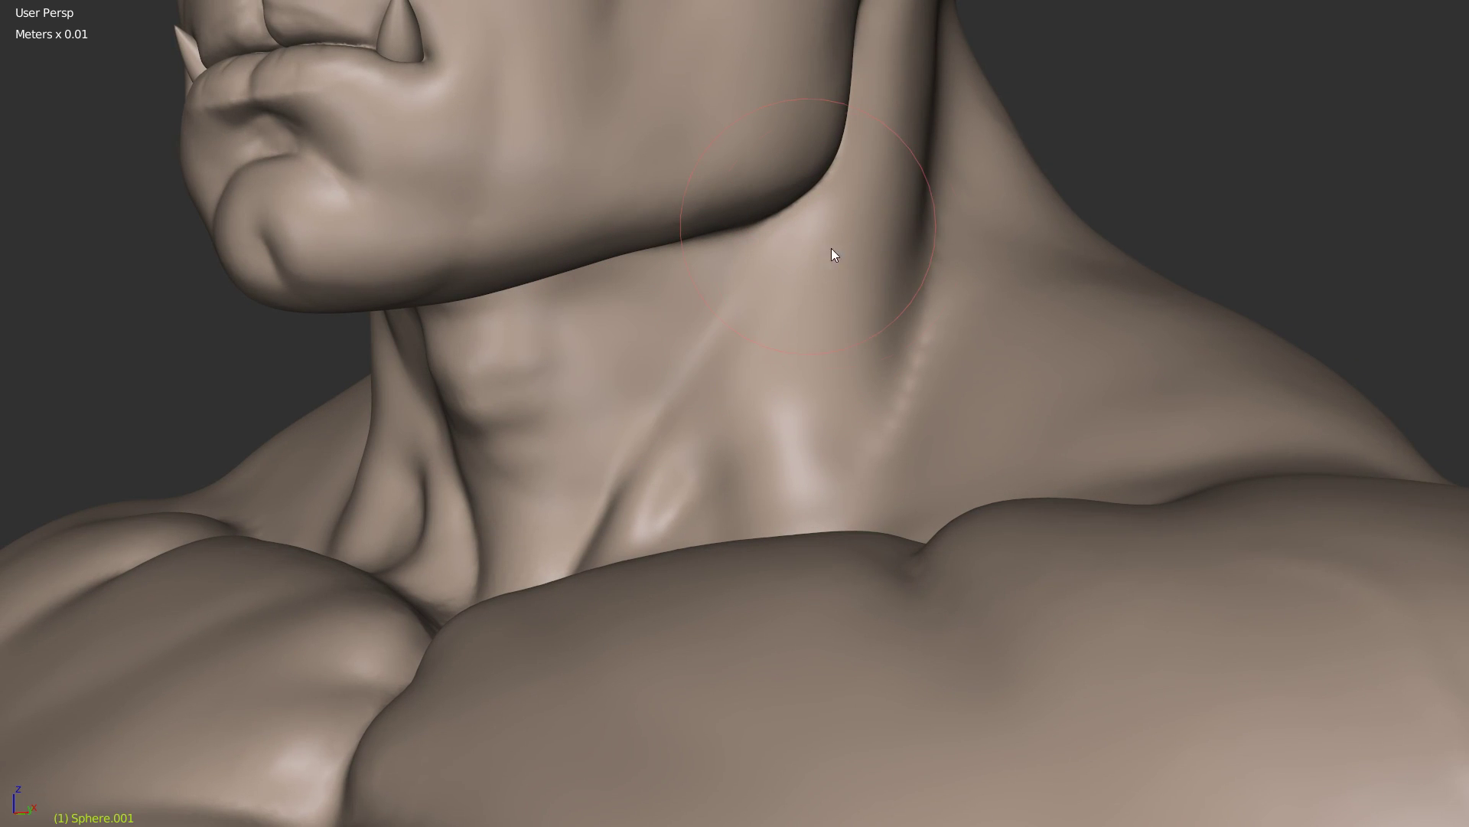
middle_drag(732, 353, 781, 337)
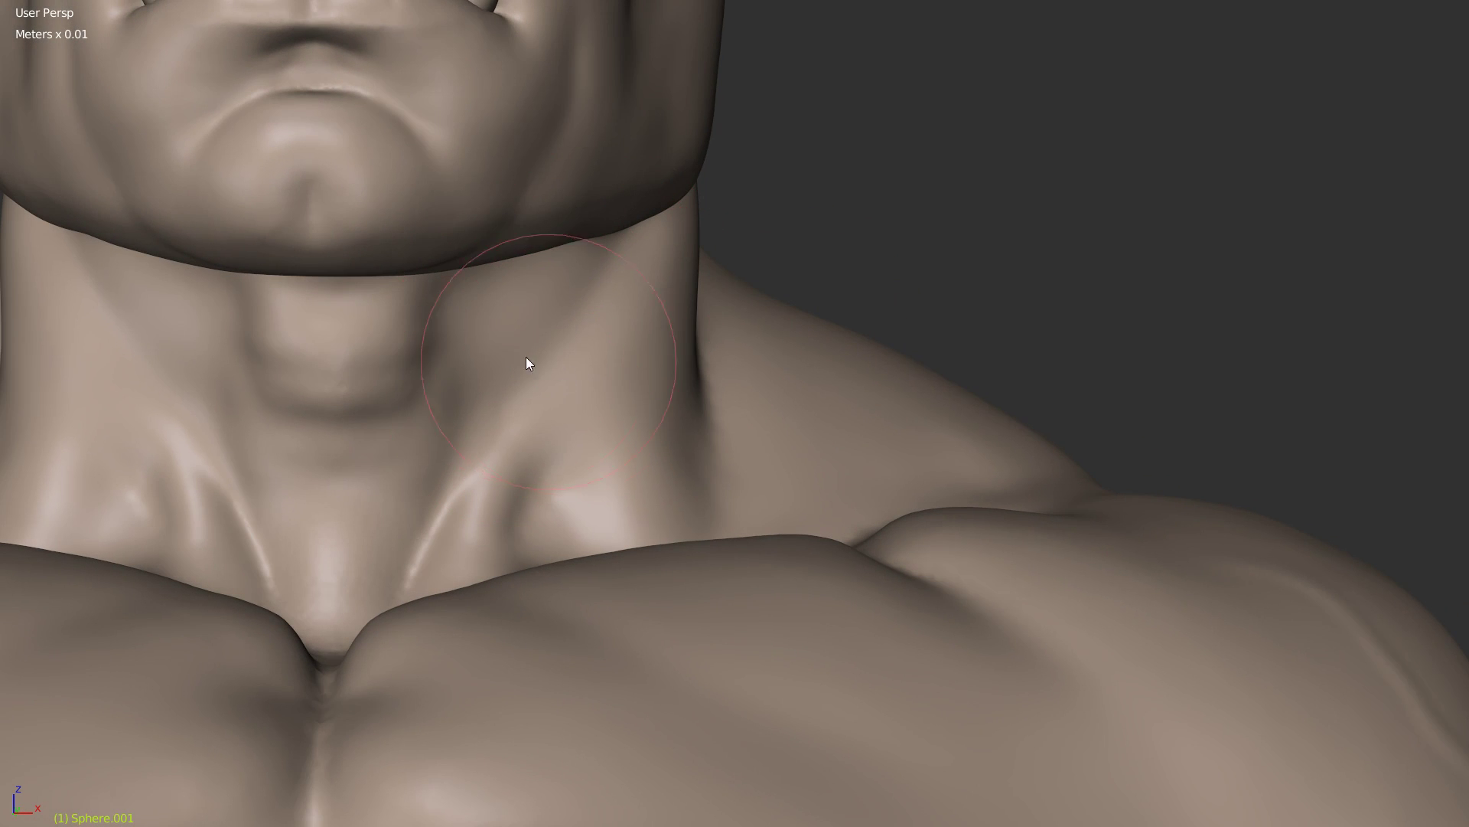
Step: Build up and smooth the base of the throat between the neck tendons, just above the chest's center line
shift+middle_drag(444, 421, 642, 182)
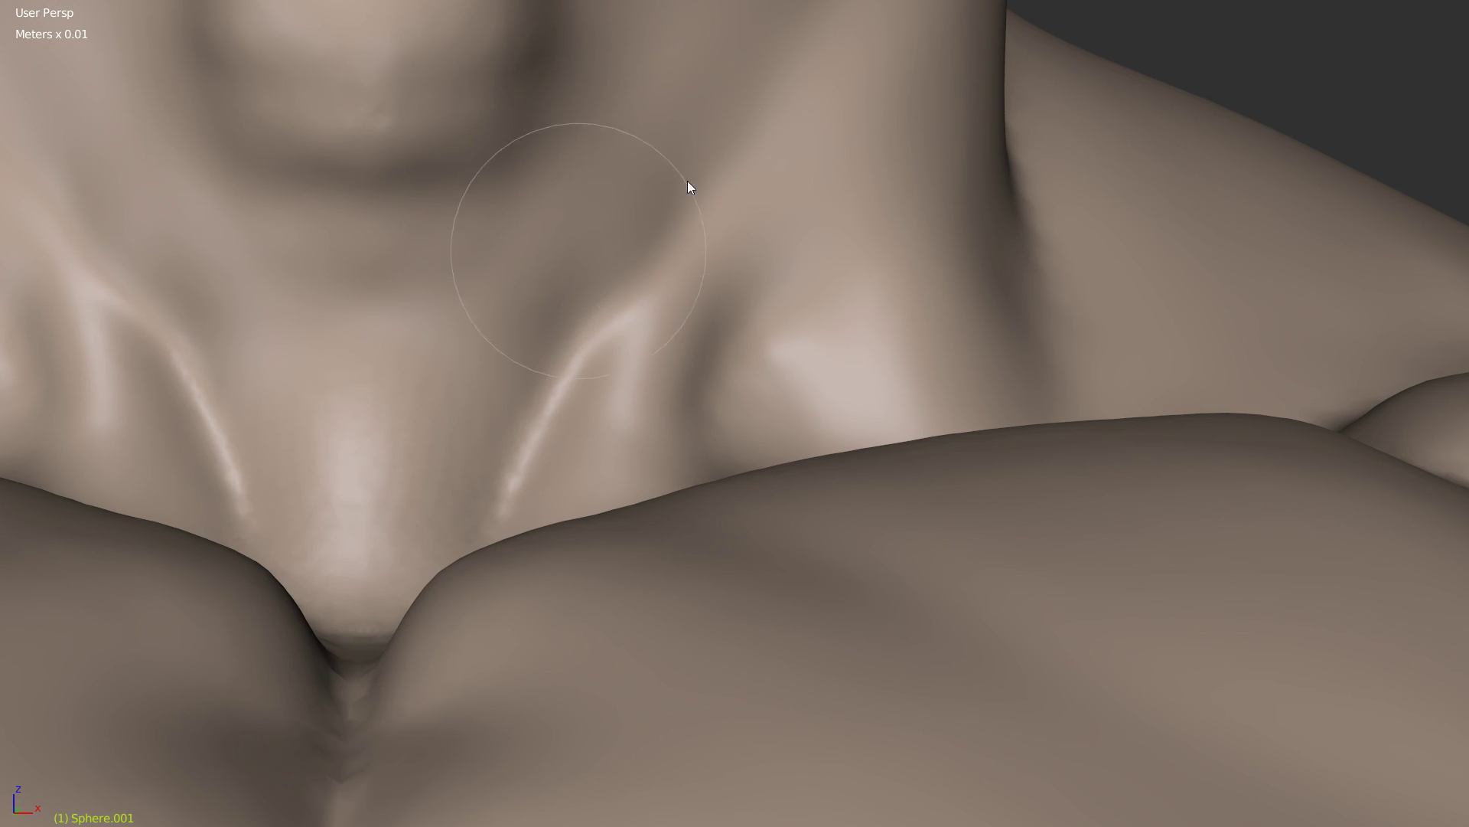
mouse_move(485, 331)
middle_down()
mouse_move(544, 416)
mouse_move(498, 452)
middle_up()
mouse_move(427, 456)
mouse_down()
mouse_move(416, 485)
mouse_move(400, 475)
mouse_move(421, 407)
mouse_move(375, 337)
mouse_up()
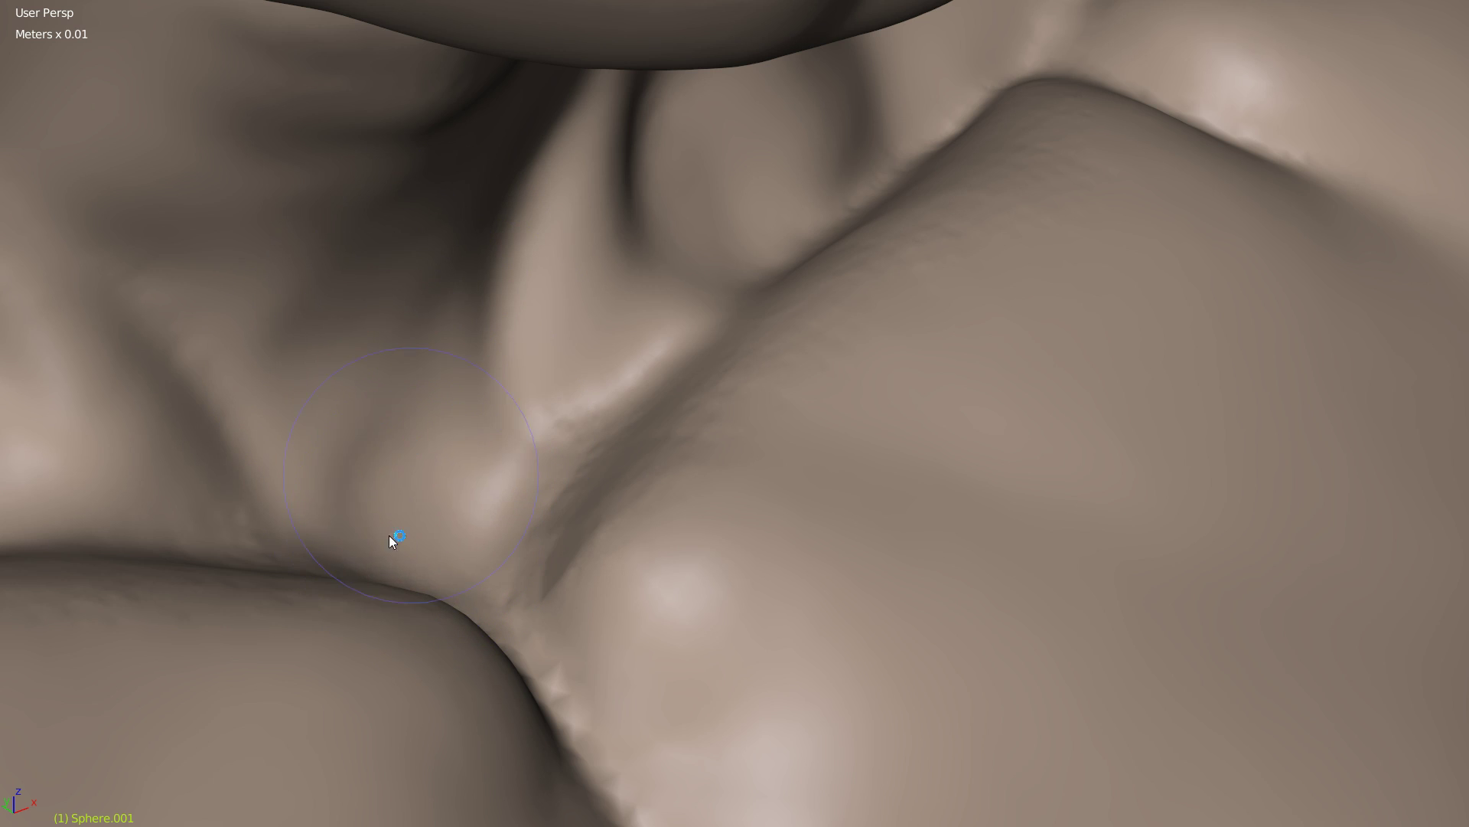
drag(389, 535, 392, 438)
middle_drag(493, 449, 442, 415)
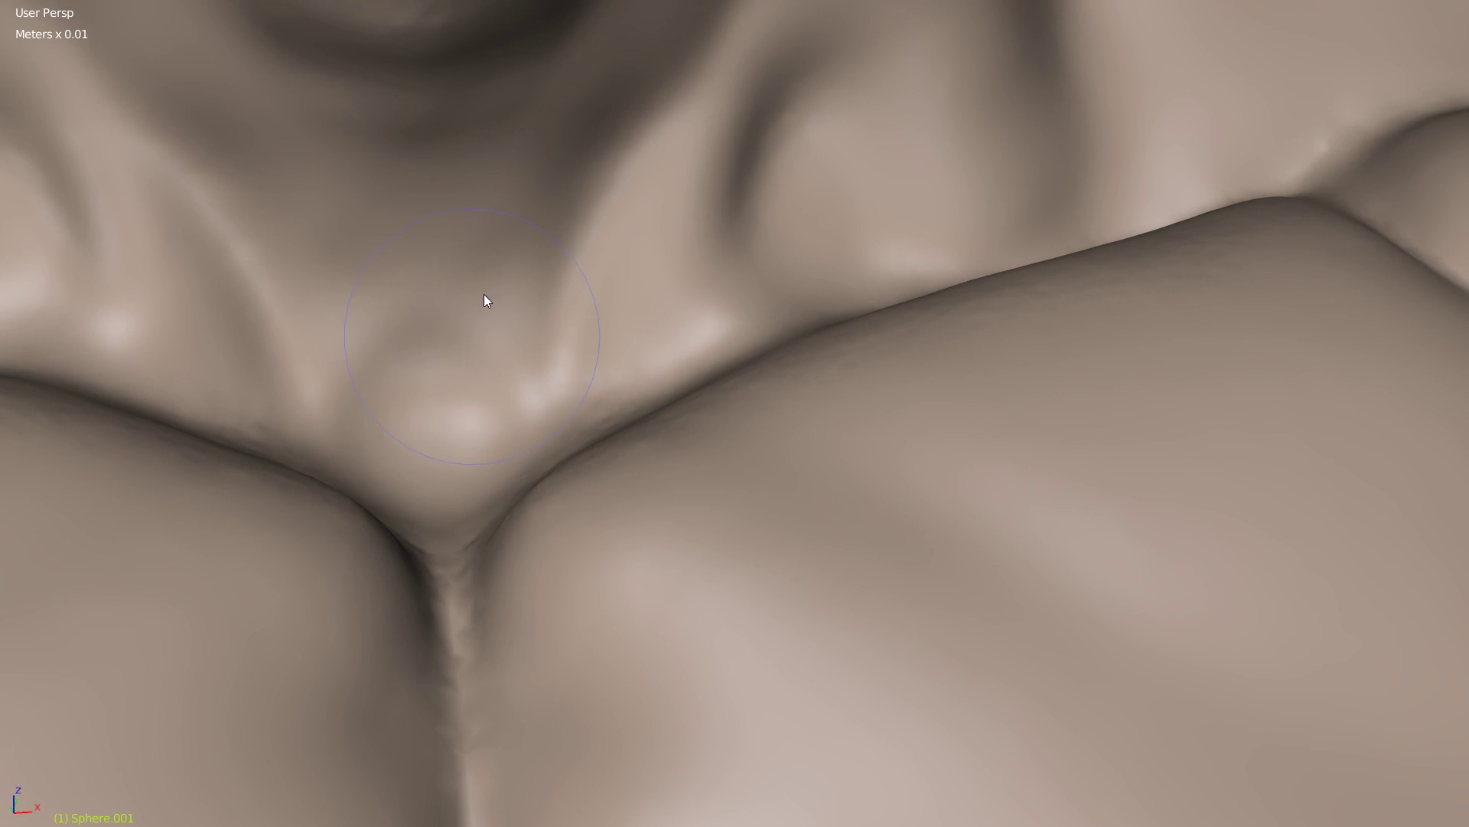
drag(484, 300, 466, 407)
mouse_move(433, 275)
shift+mouse_down()
mouse_move(408, 222)
mouse_move(502, 96)
mouse_move(543, 183)
mouse_move(465, 408)
mouse_move(563, 362)
shift+mouse_up()
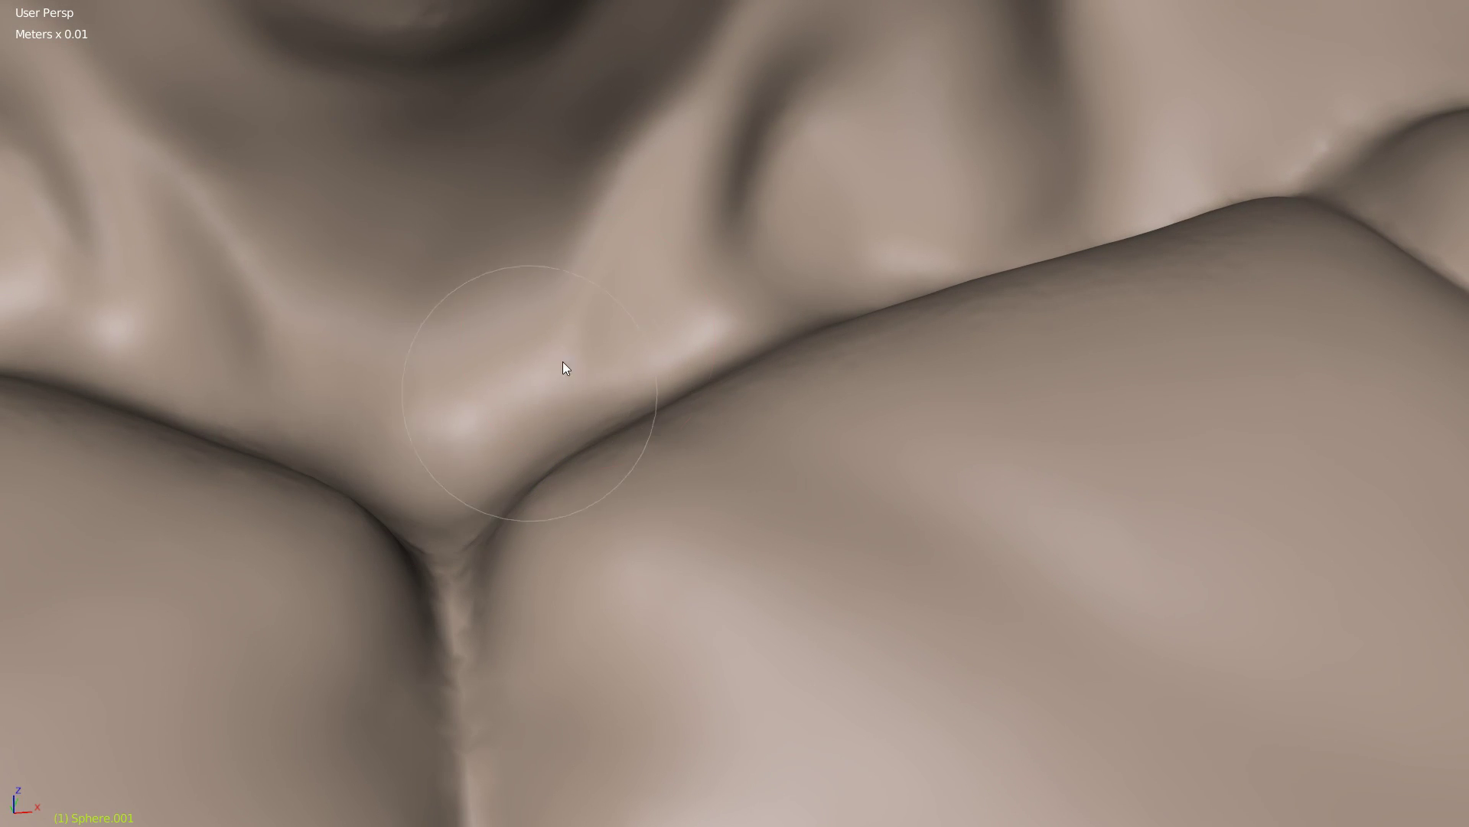
Step: Reduce the brush size and reshape the neck muscle and hollow beside the throat above the collarbone
scroll(701, 213, down, 6)
scroll(701, 213, up, 5)
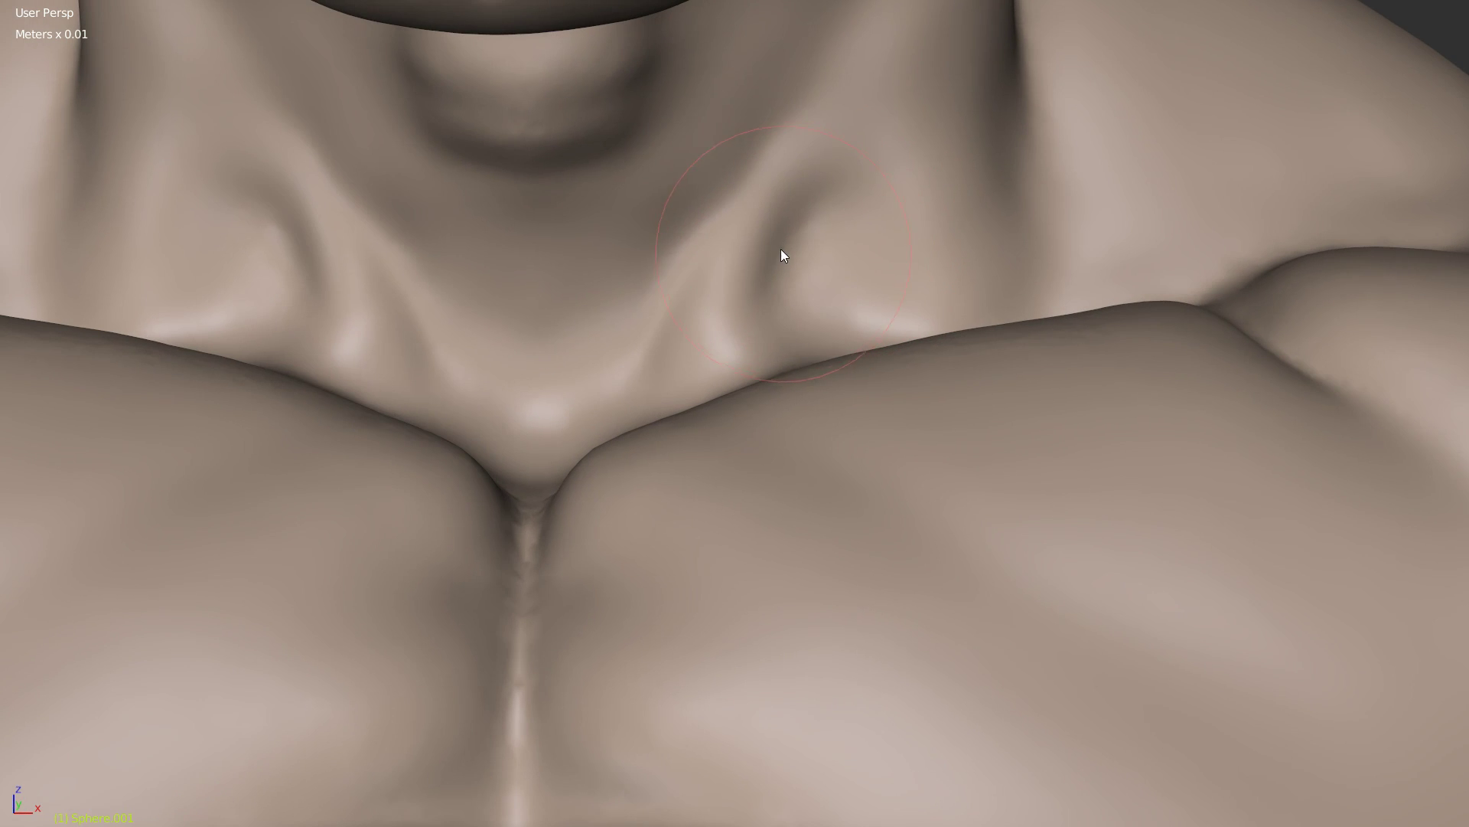
key(f)
click(758, 231)
drag(846, 140, 744, 314)
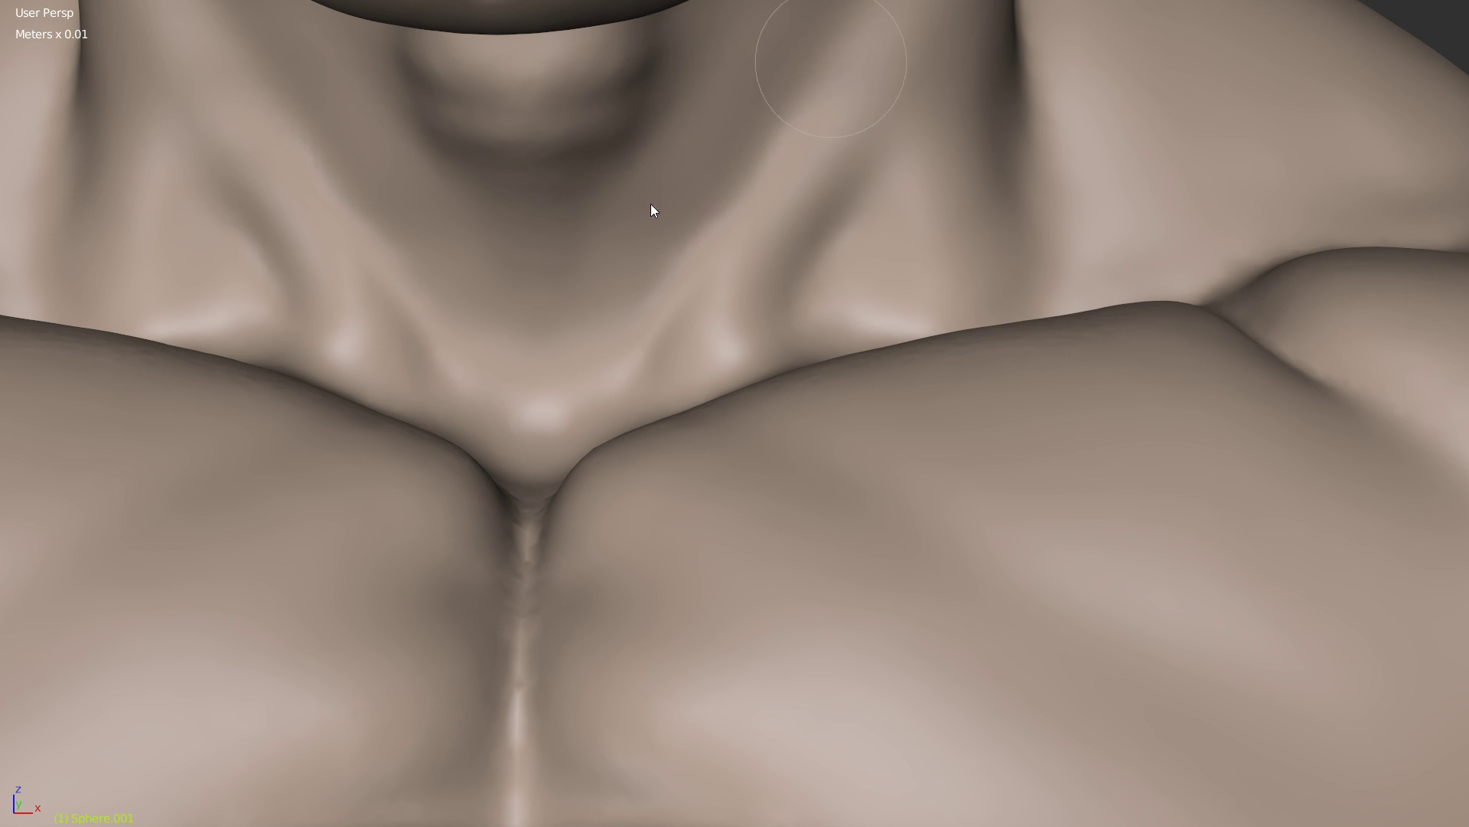
Step: Examine the head, horns, neck and chest proportions from the front at several distances
scroll(768, 158, down, 8)
scroll(768, 190, up, 5)
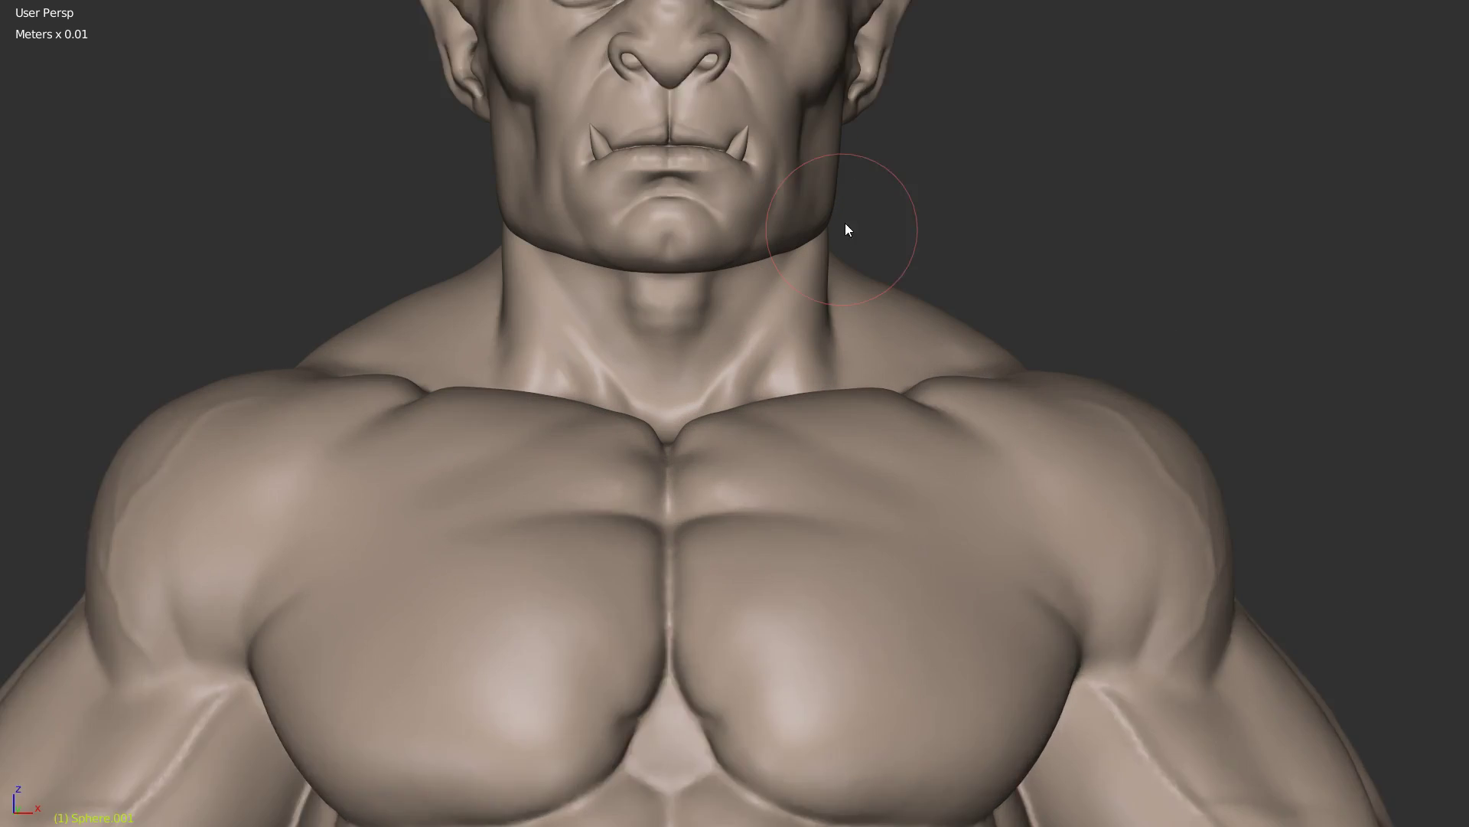
middle_drag(847, 317, 812, 366)
shift+middle_drag(861, 265, 829, 364)
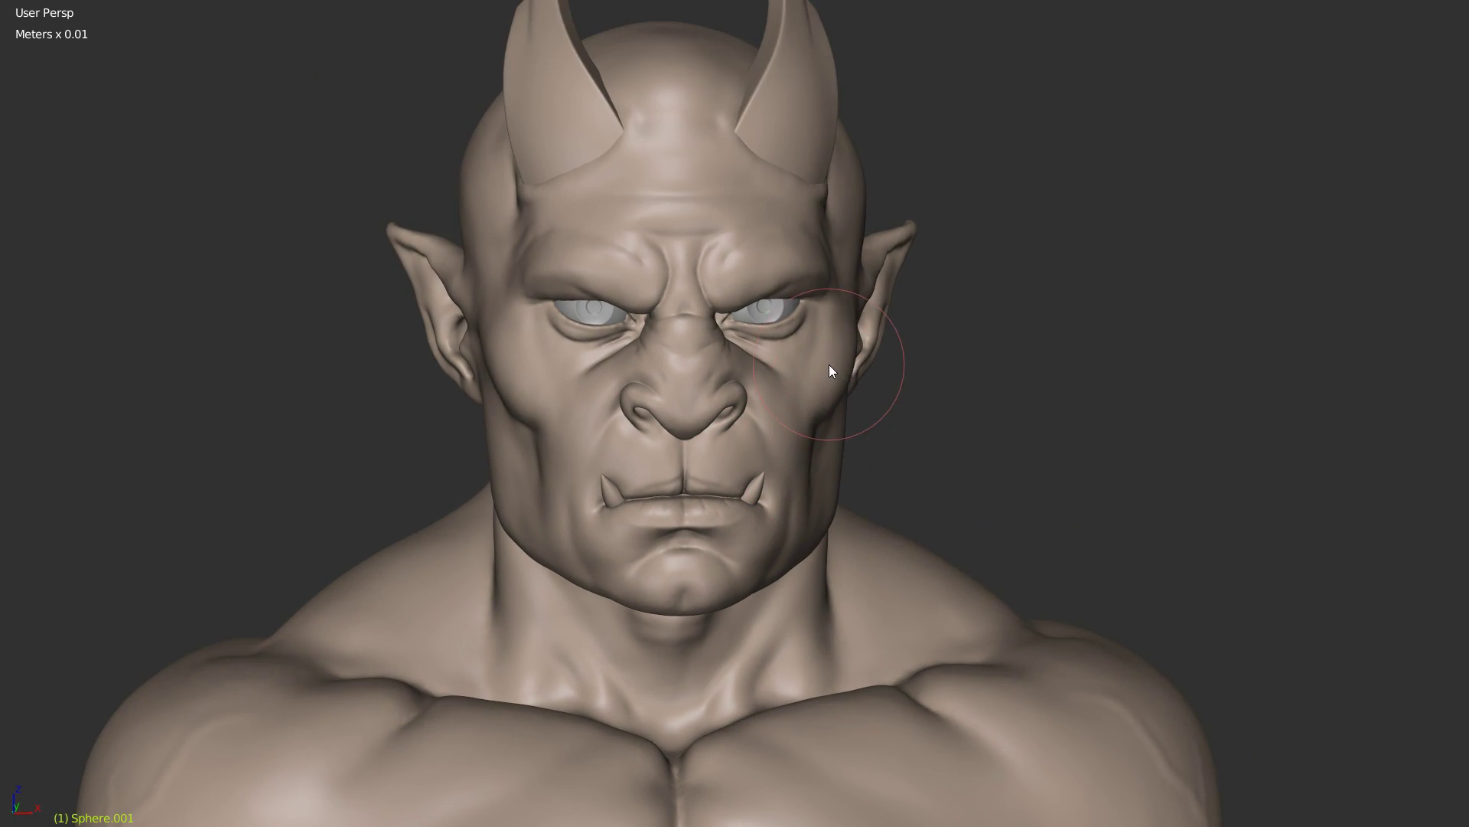
scroll(888, 253, up, 2)
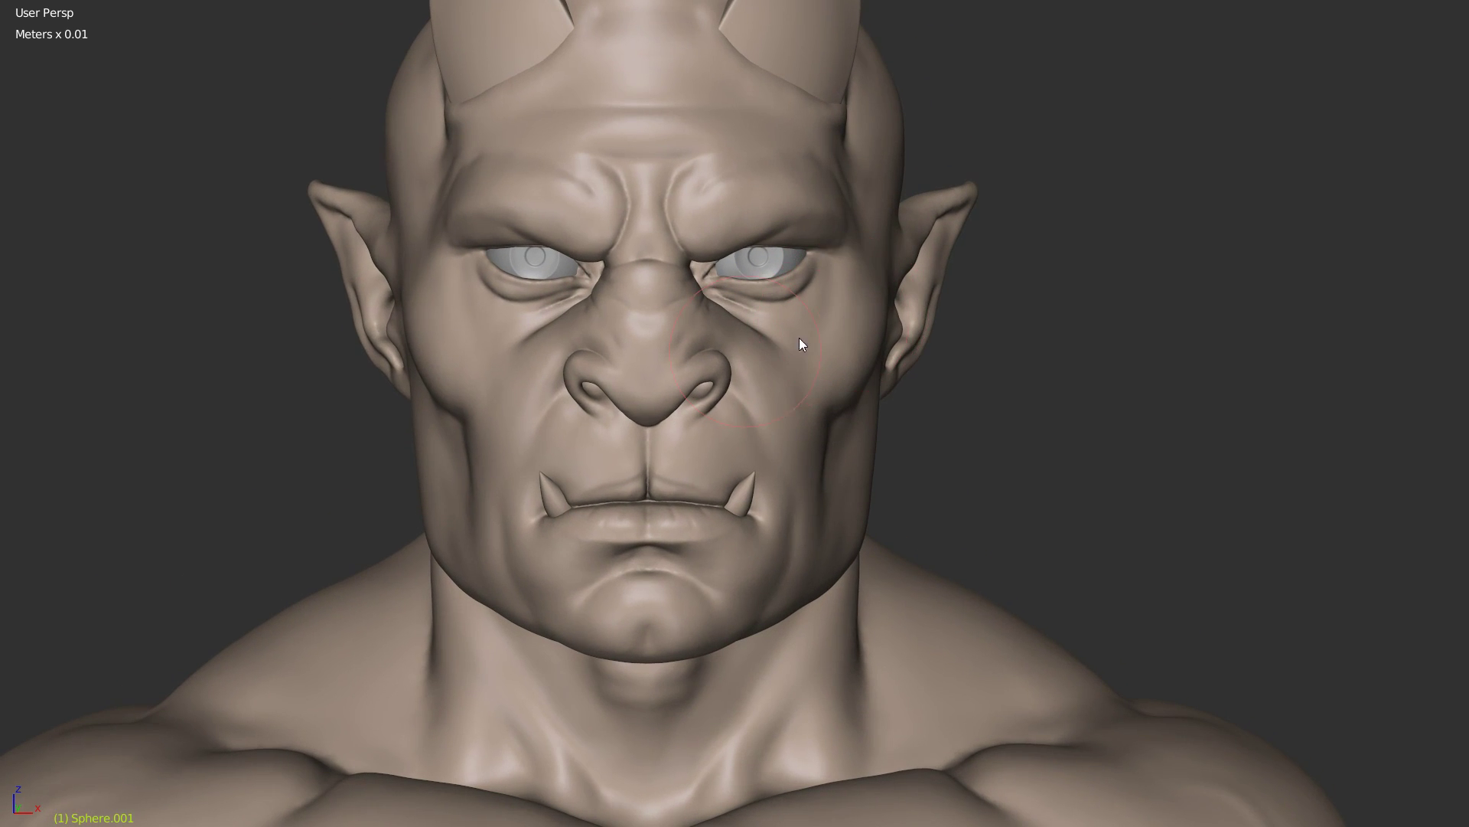
middle_drag(892, 316, 804, 260)
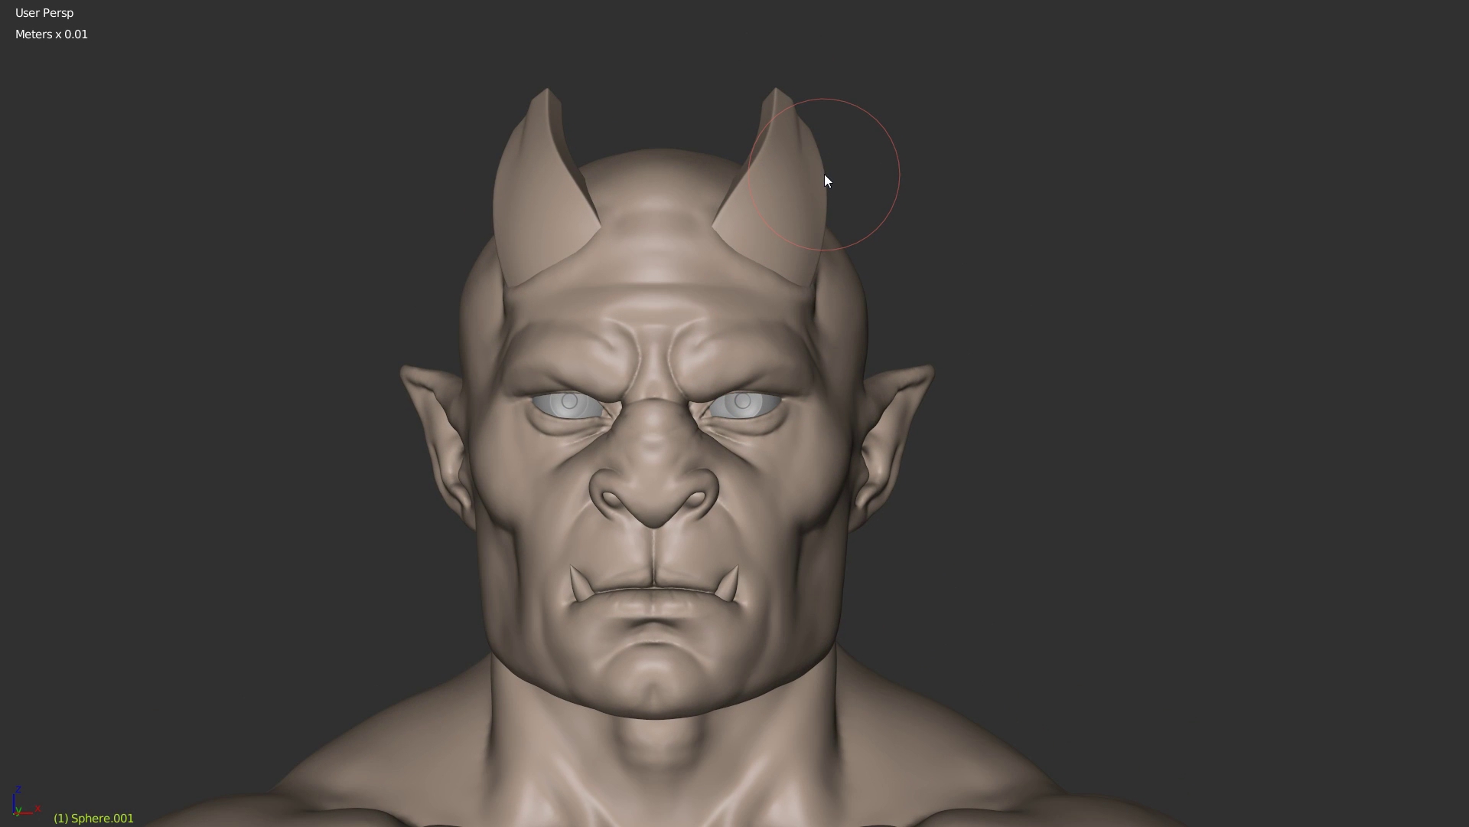
middle_drag(824, 173, 722, 375)
key(KP_1)
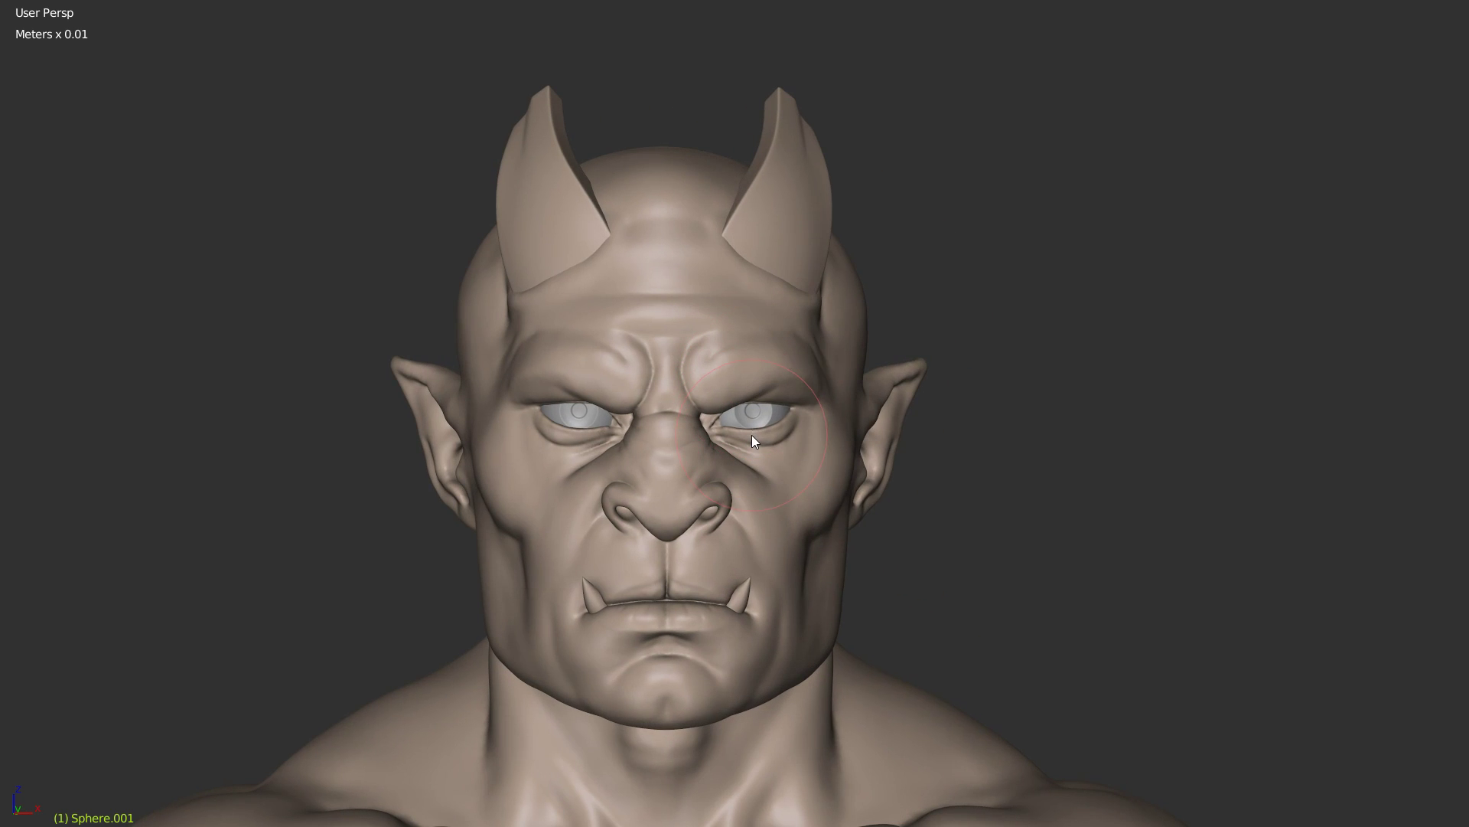
Step: Switch to Object mode and save the scene over the existing orc_005.blend file
key(Tab)
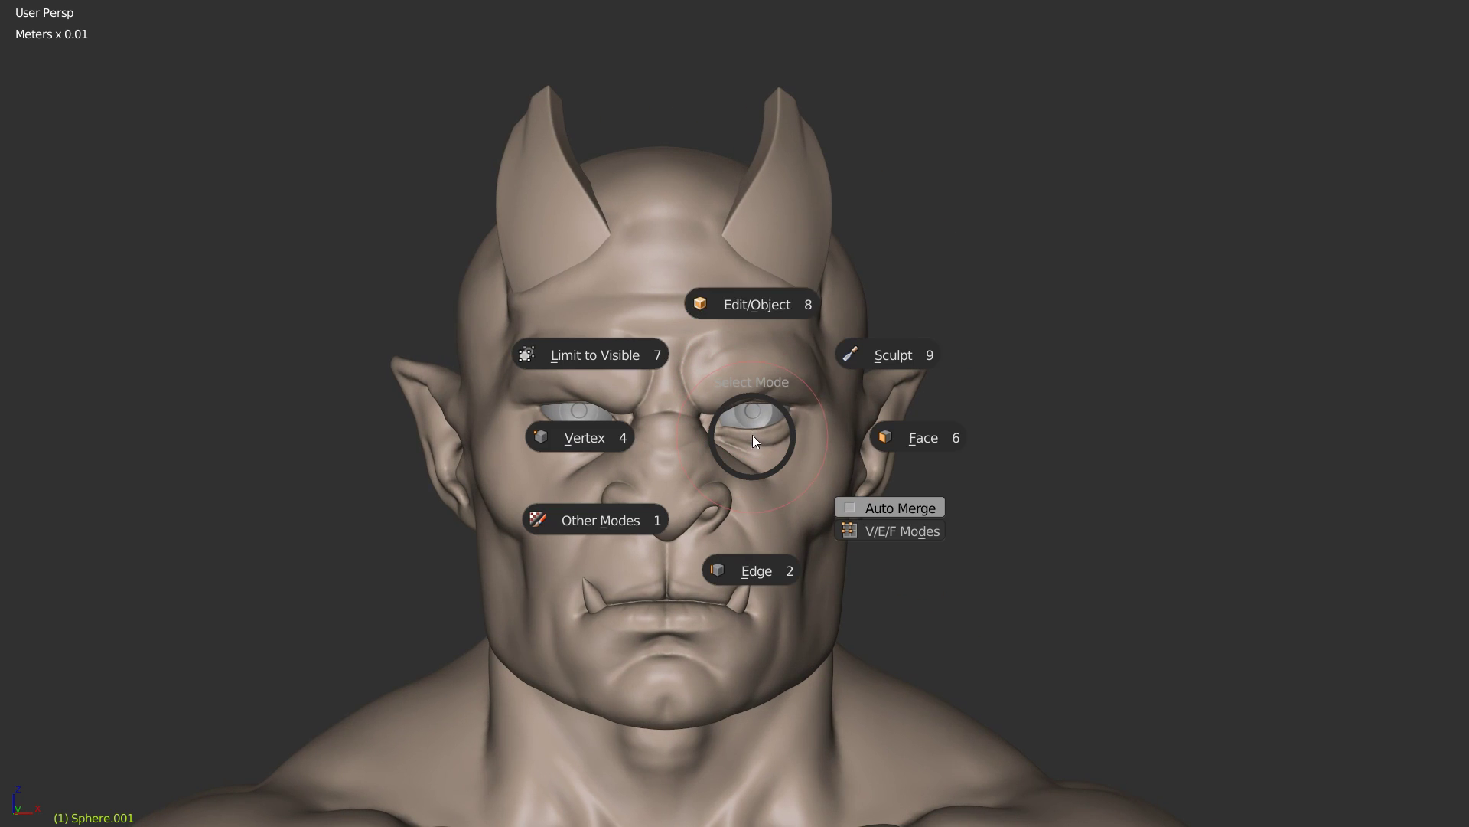
click(769, 310)
key(ctrl+s)
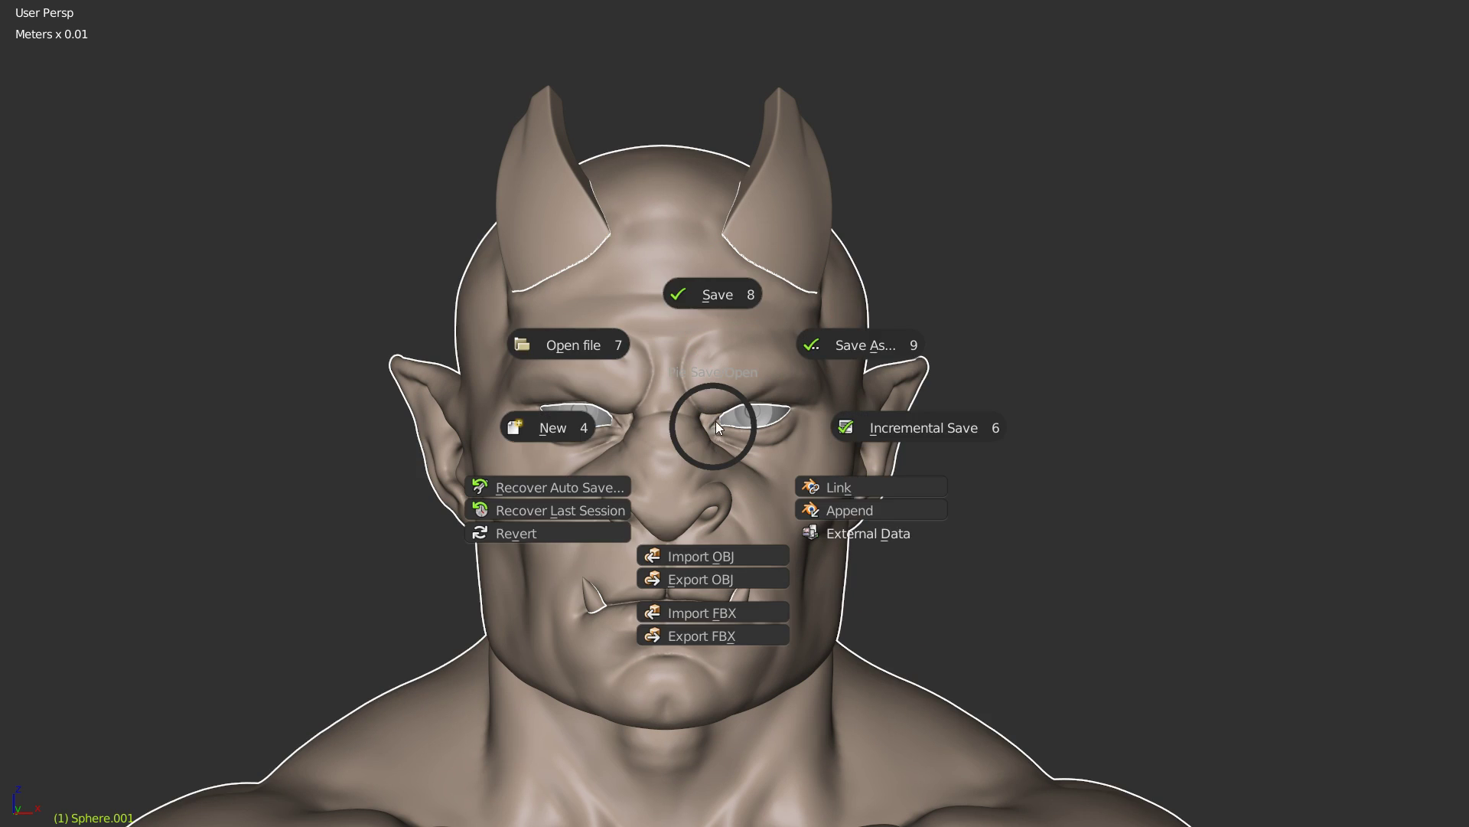
click(711, 295)
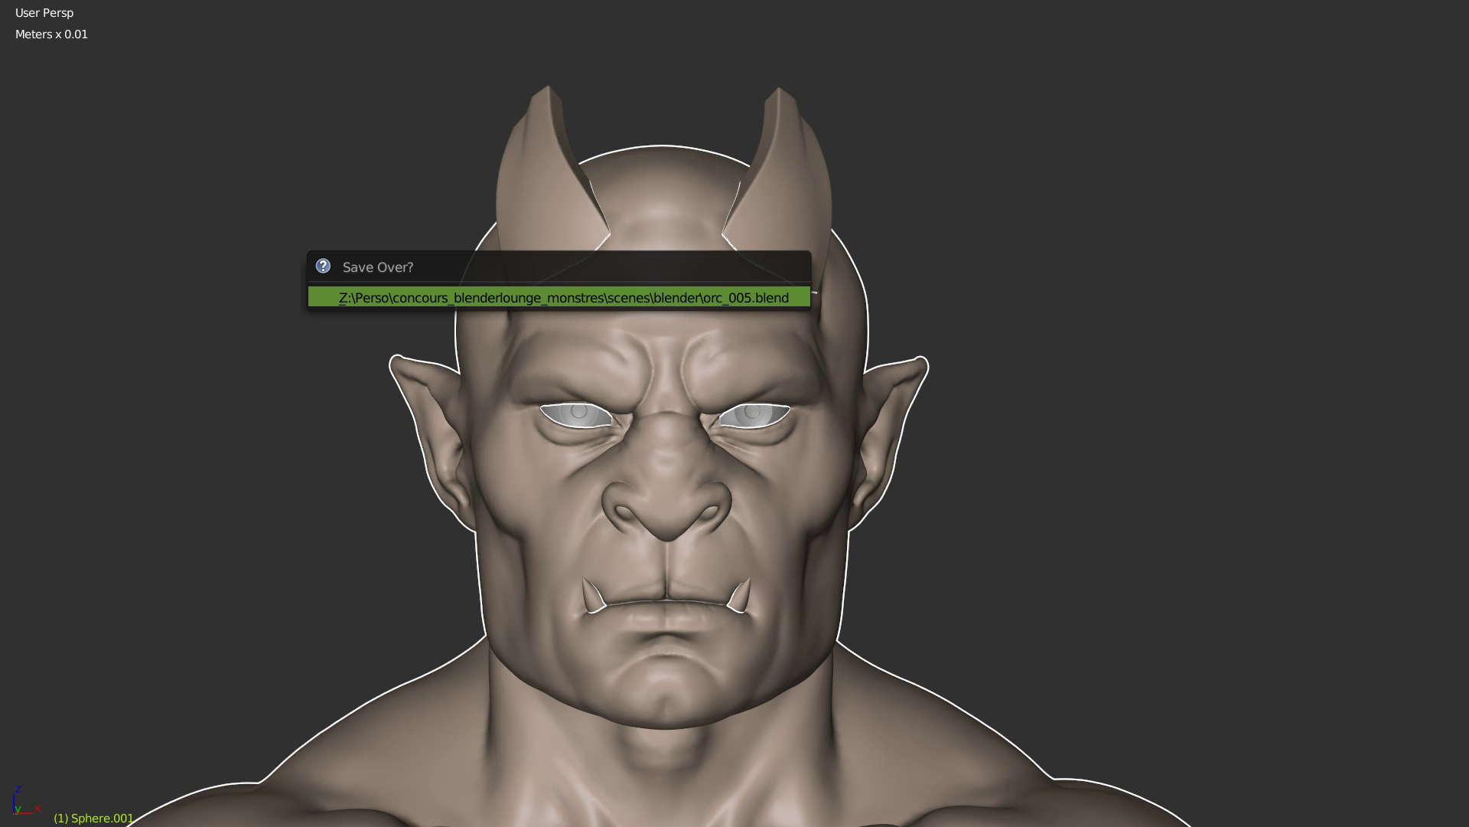
key(Return)
Step: Select the horns and smooth their angular shape with a Subsurf modifier
middle_drag(865, 340, 852, 328)
right_click(792, 126)
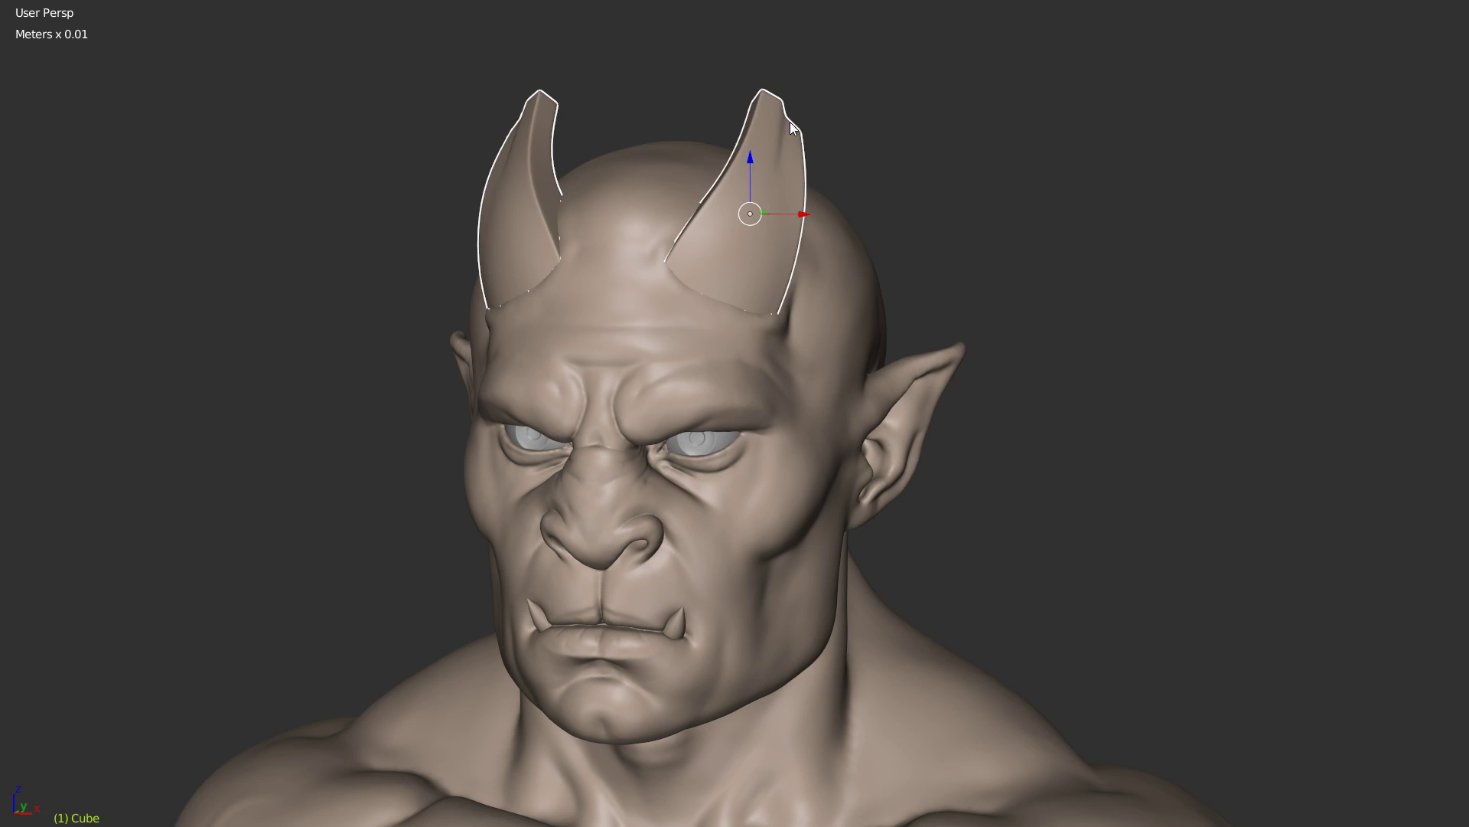
key(alt+q)
click(886, 380)
scroll(1156, 377, up, 1)
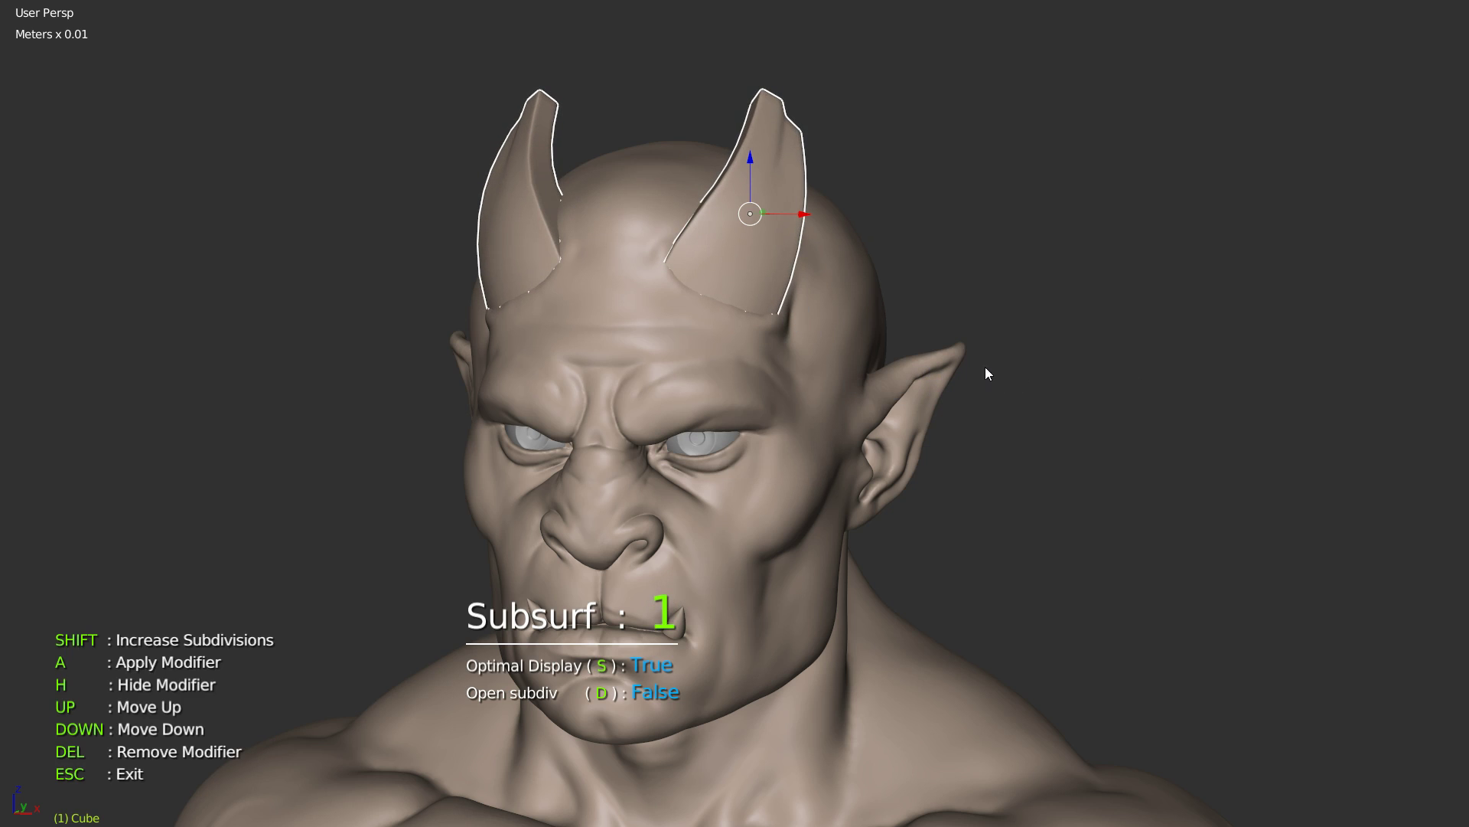
click(1024, 373)
middle_drag(1024, 377, 751, 342)
scroll(814, 272, up, 5)
middle_drag(785, 391, 908, 319)
key(Tab)
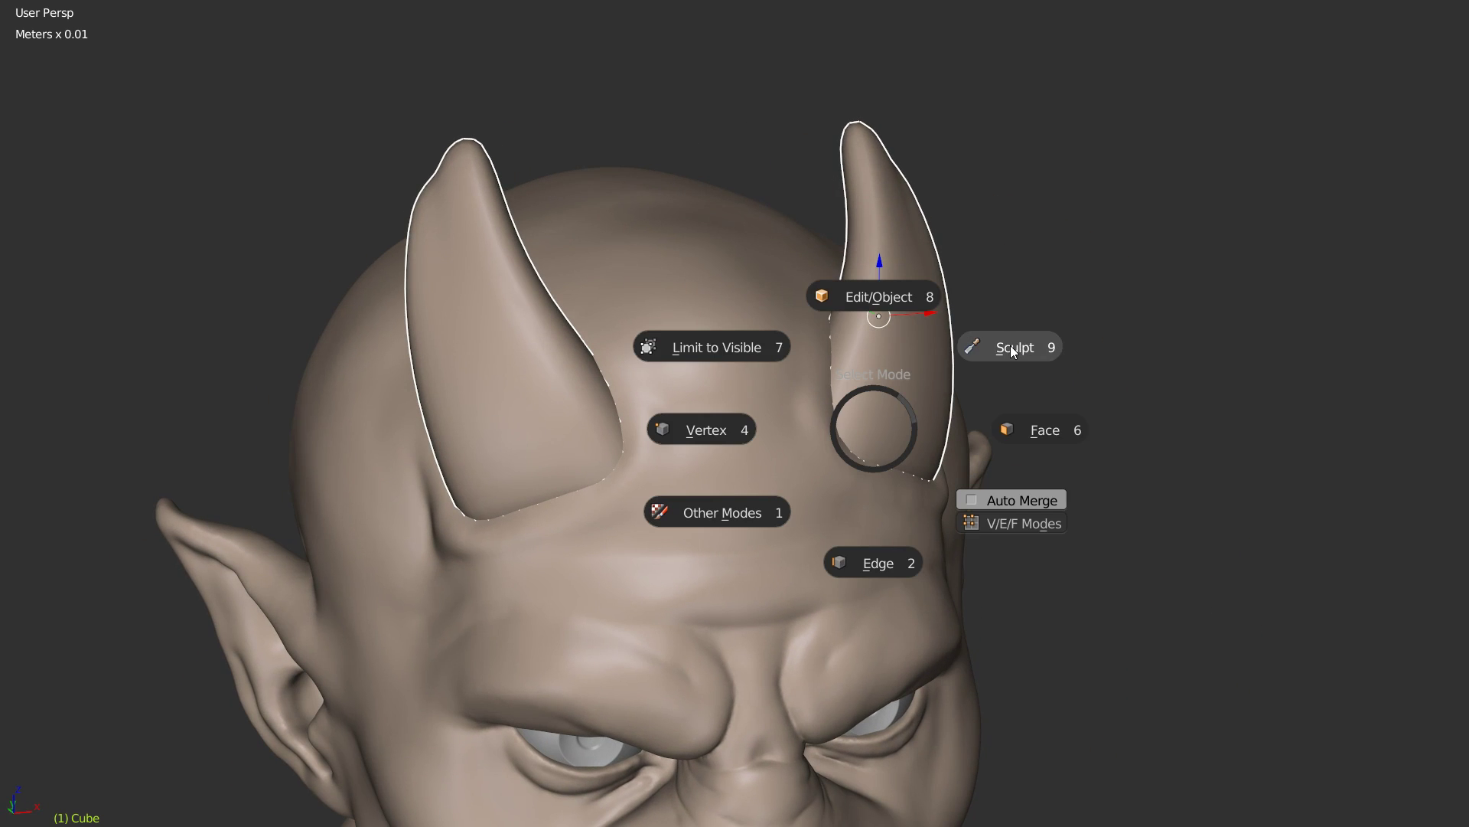
click(1012, 350)
right_click(908, 357)
click(715, 366)
mouse_move(715, 366)
middle_down()
mouse_move(865, 329)
mouse_move(781, 347)
middle_up()
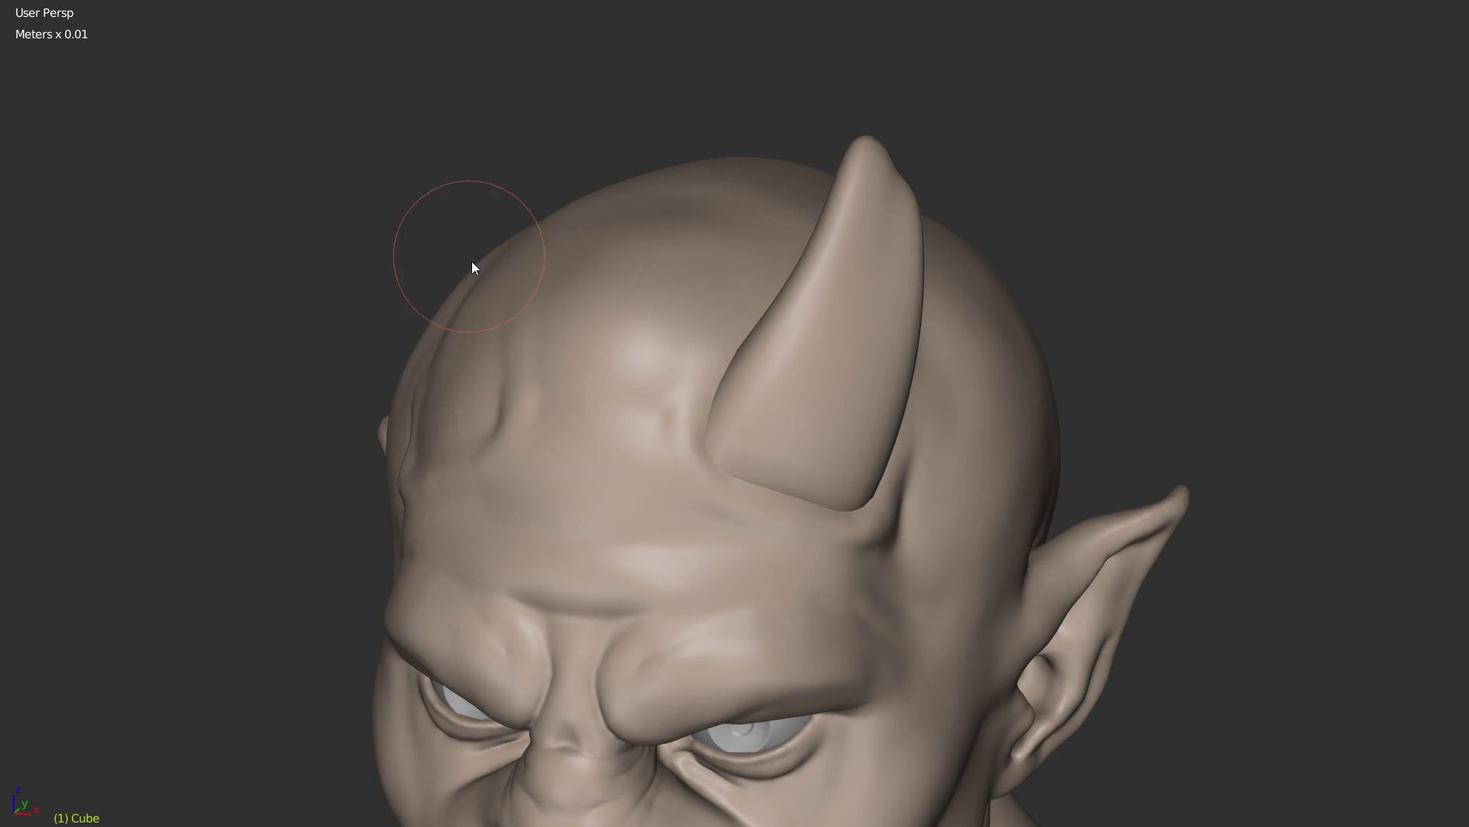
key(z)
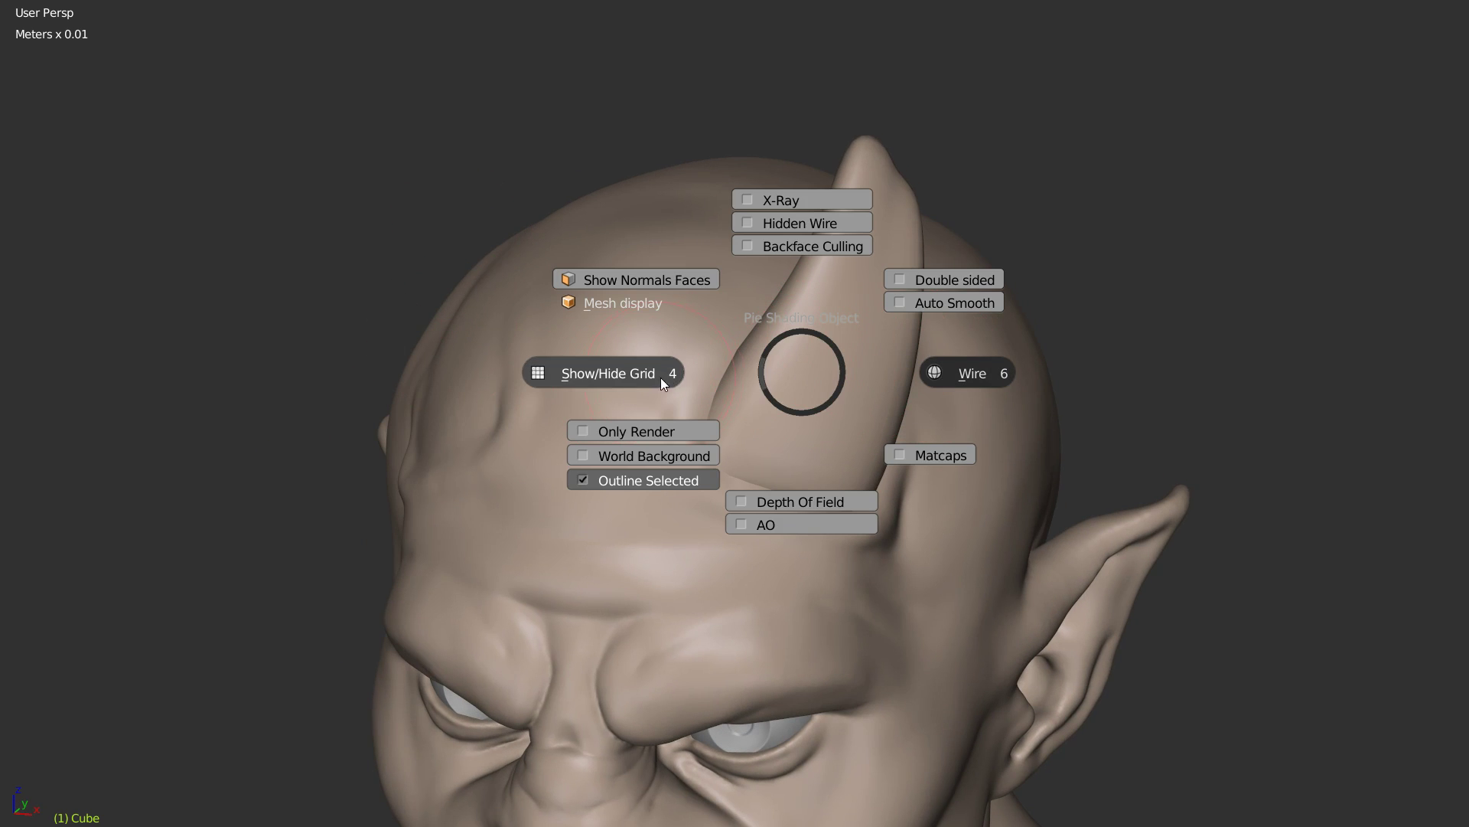
middle_drag(782, 360, 833, 426)
Step: Apply the horns' Mirror modifier and enter Sculpt mode on the two-horn mesh
right_click(830, 330)
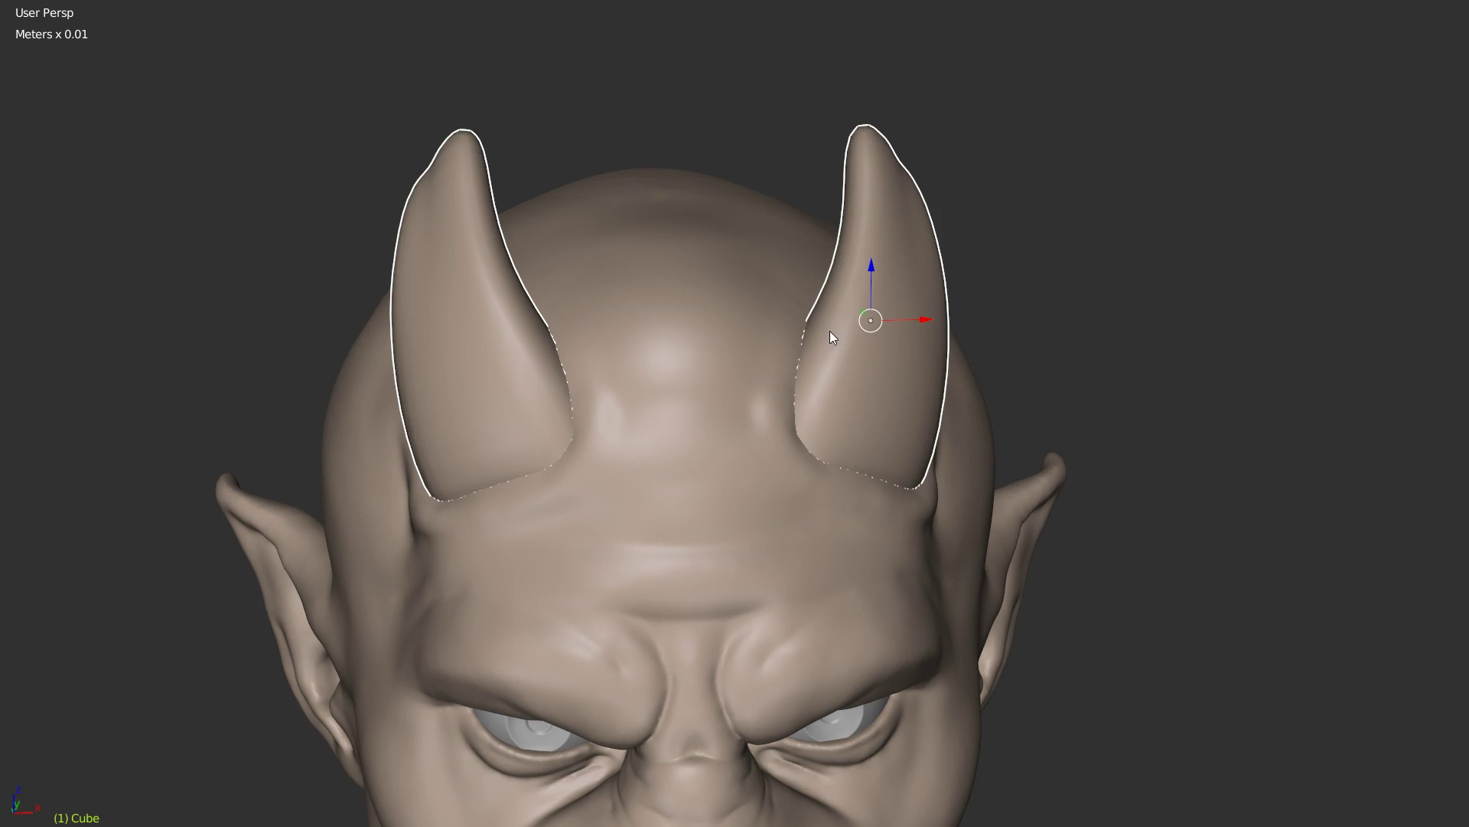
key(alt+q)
click(794, 512)
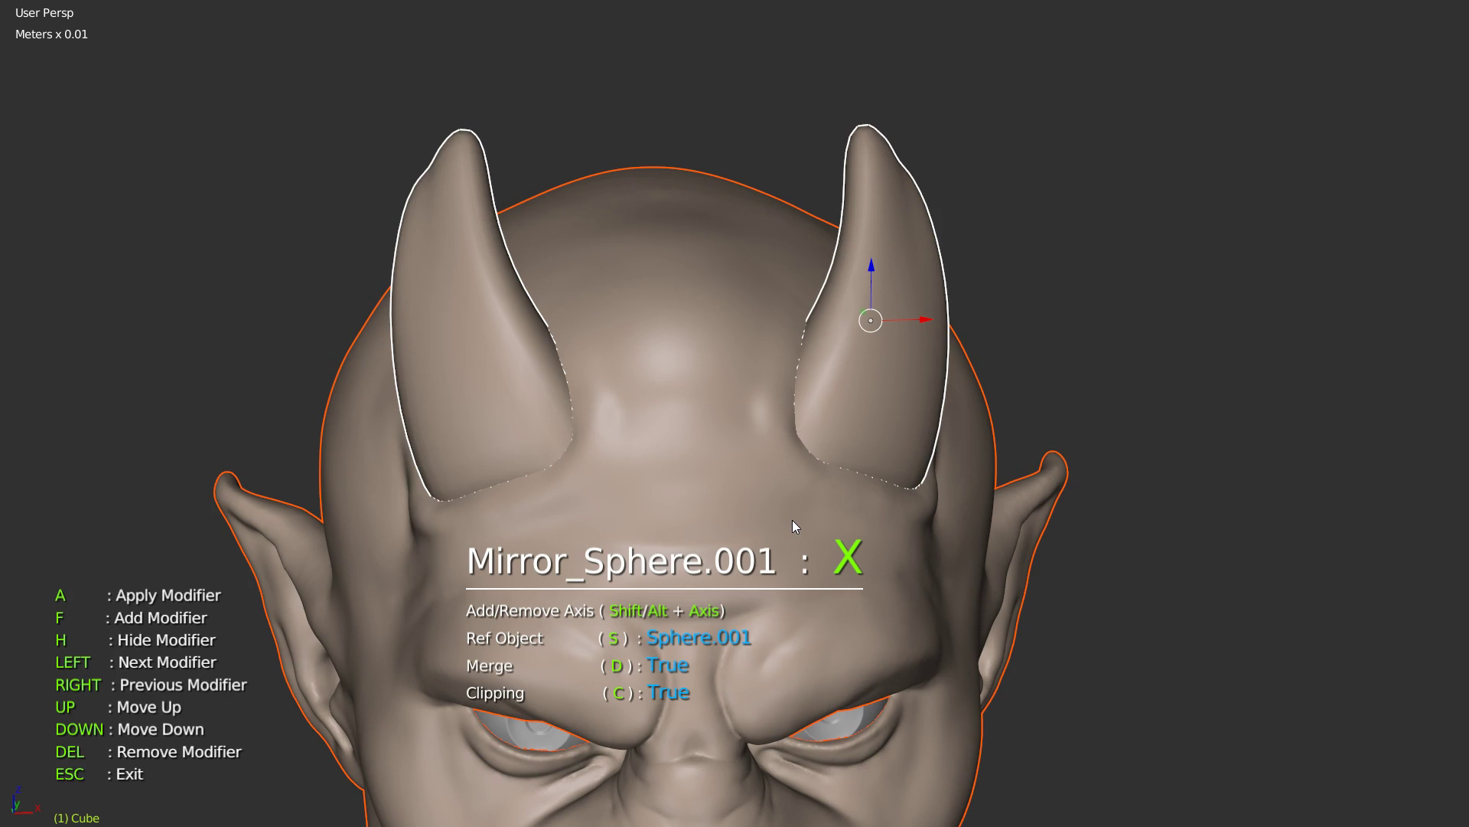
key(Escape)
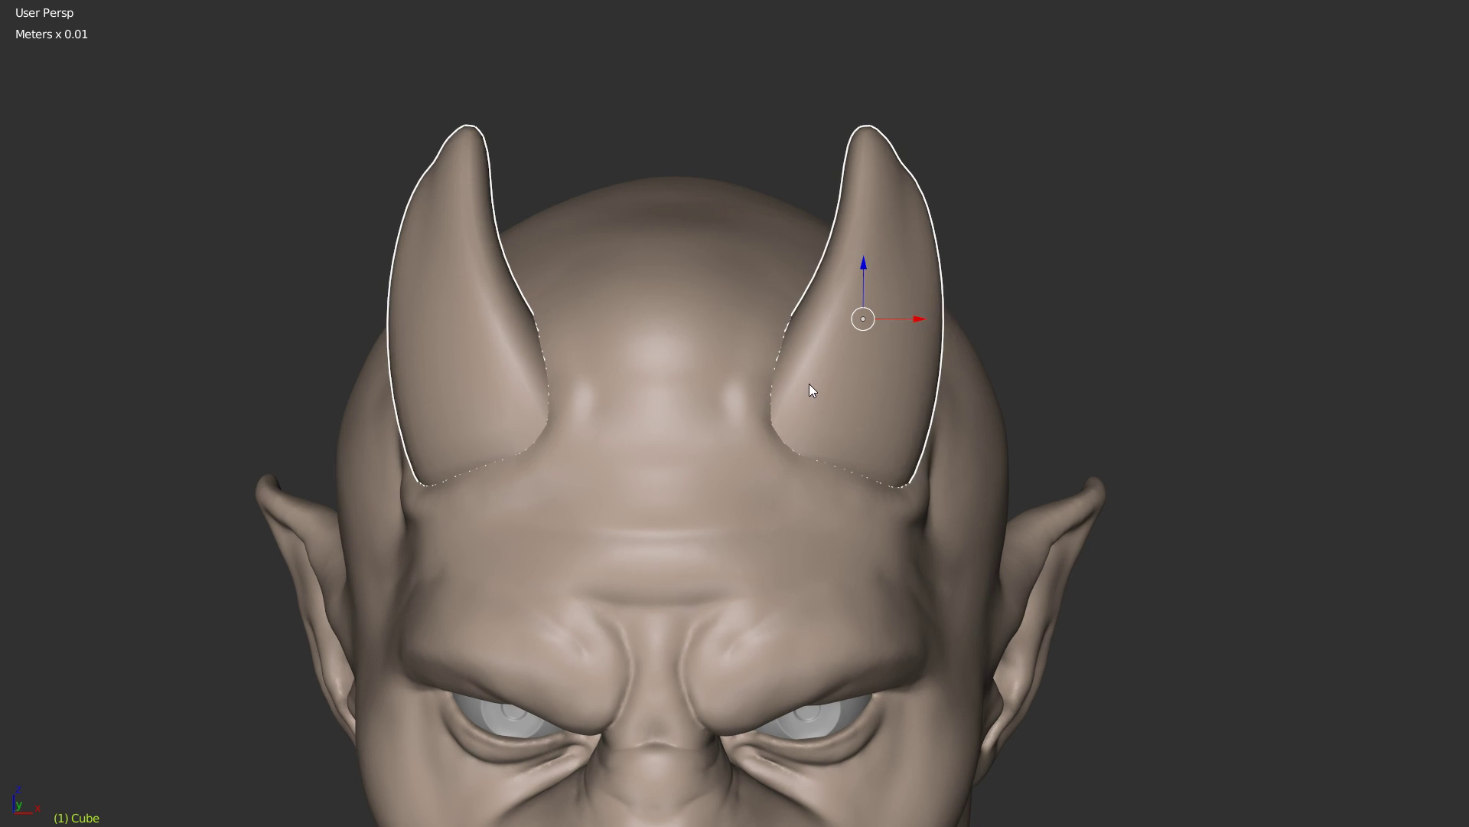
key(Tab)
click(933, 316)
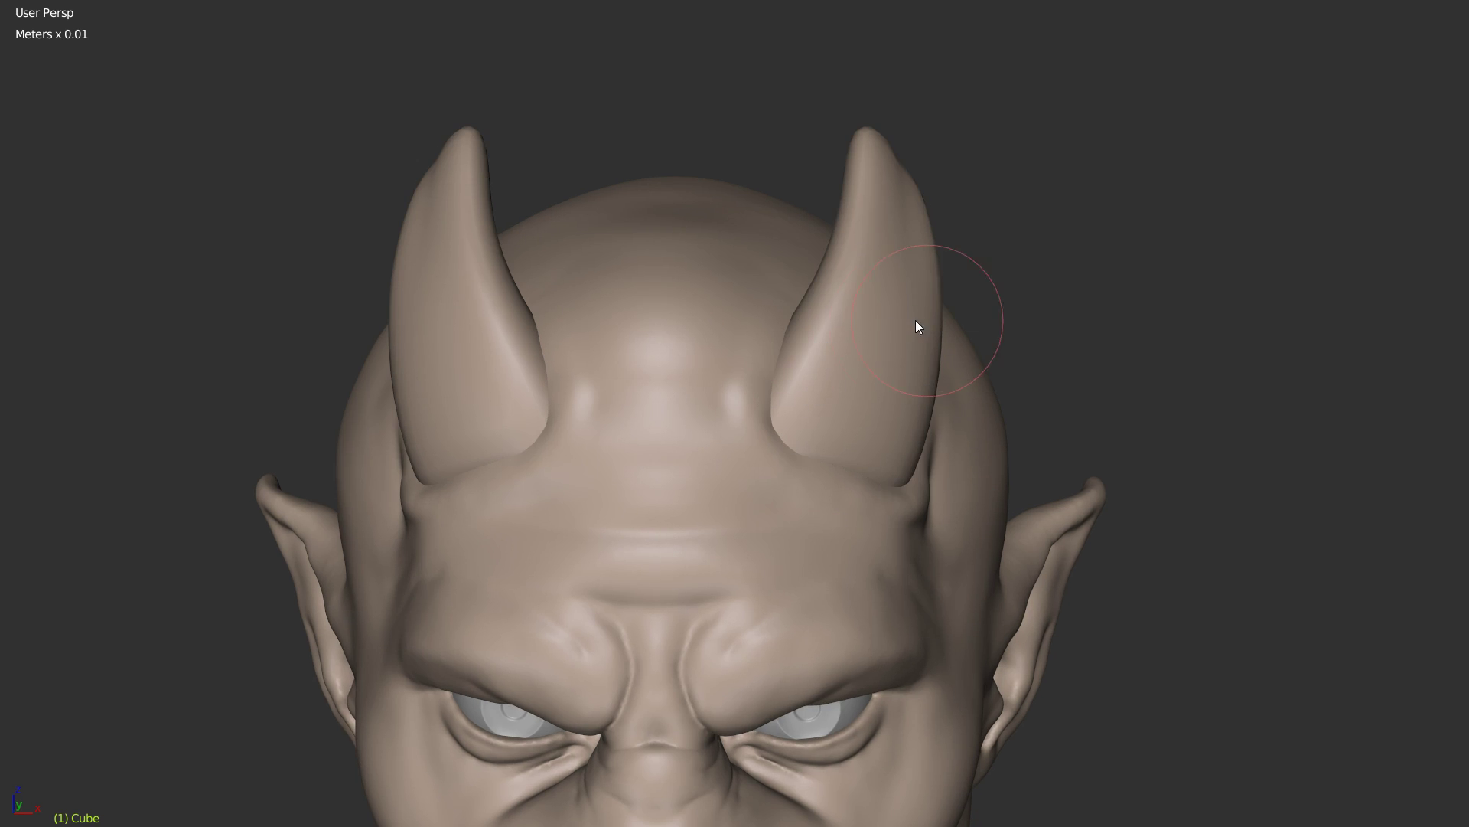
right_click(878, 351)
click(680, 354)
Step: Sculpt a lengthwise ridge down the front of the orc's left horn, from the tip toward the base
middle_drag(726, 355, 802, 339)
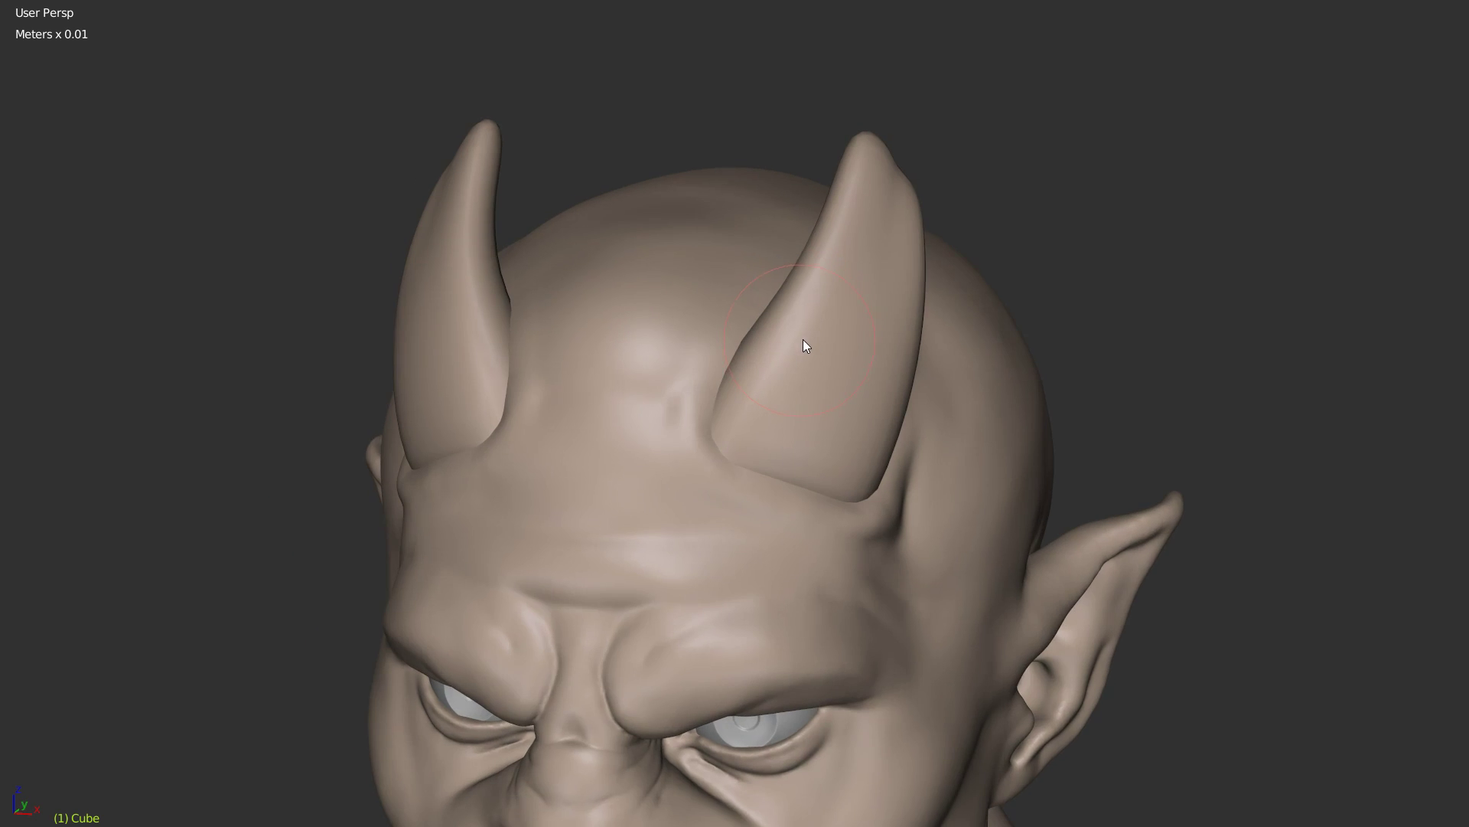
scroll(802, 338, up, 4)
mouse_move(740, 291)
middle_down()
mouse_move(902, 268)
mouse_move(816, 187)
middle_up()
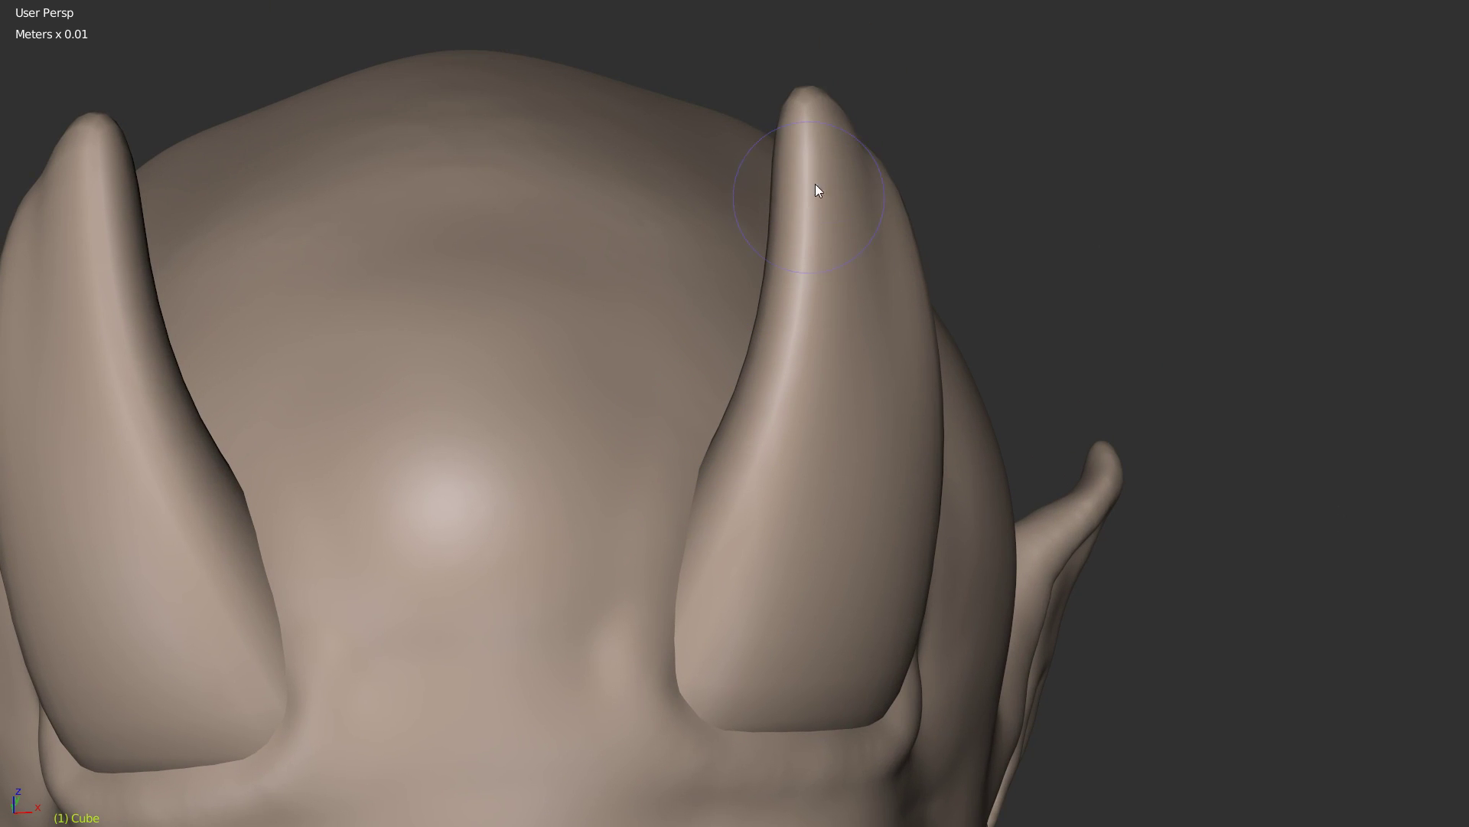
drag(811, 135, 789, 427)
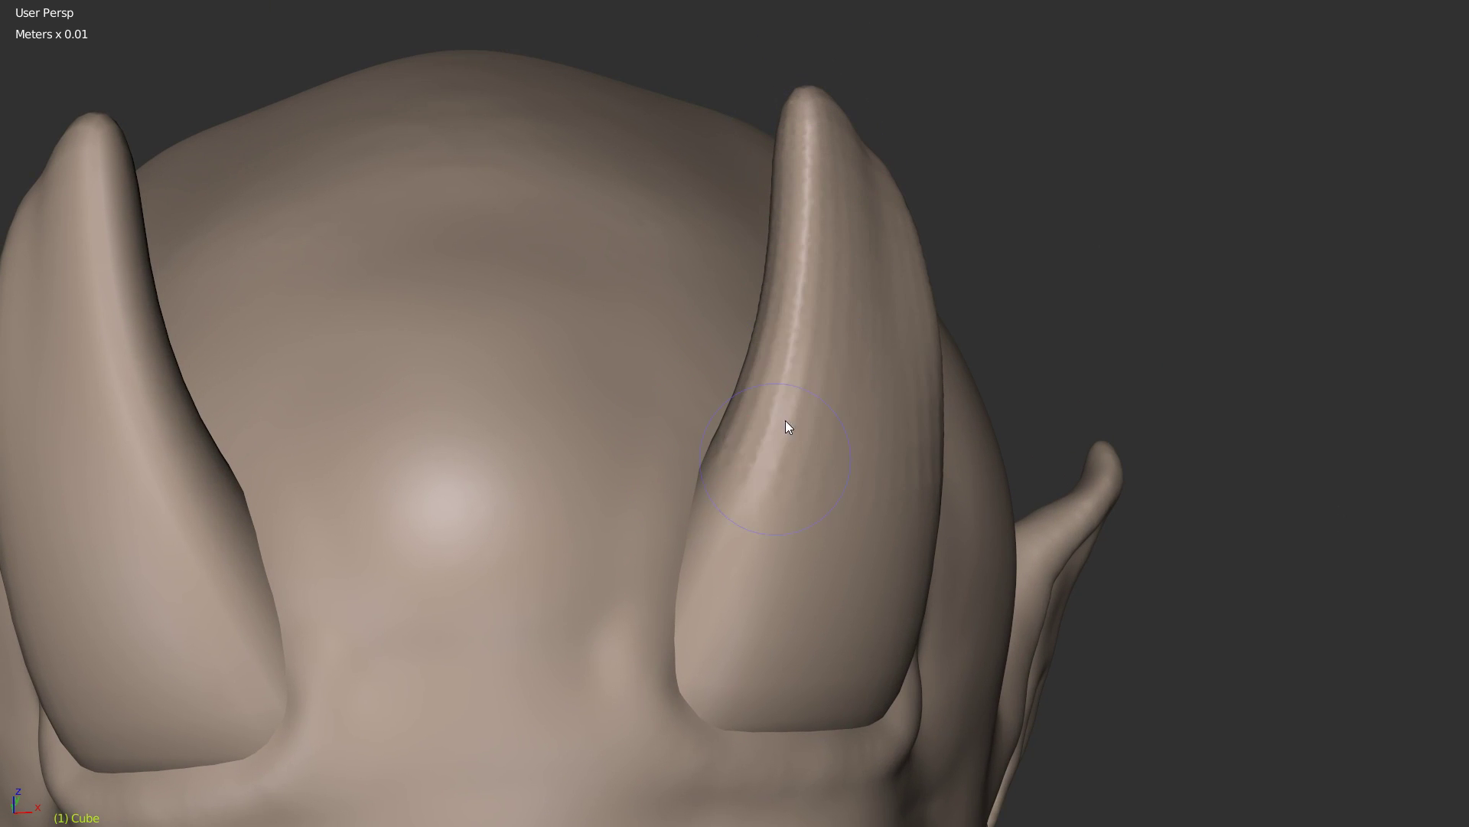
ctrl+drag(802, 313, 760, 462)
Step: Check the horn's mesh density with the wireframe overlay, and hide the overlay again
key(z)
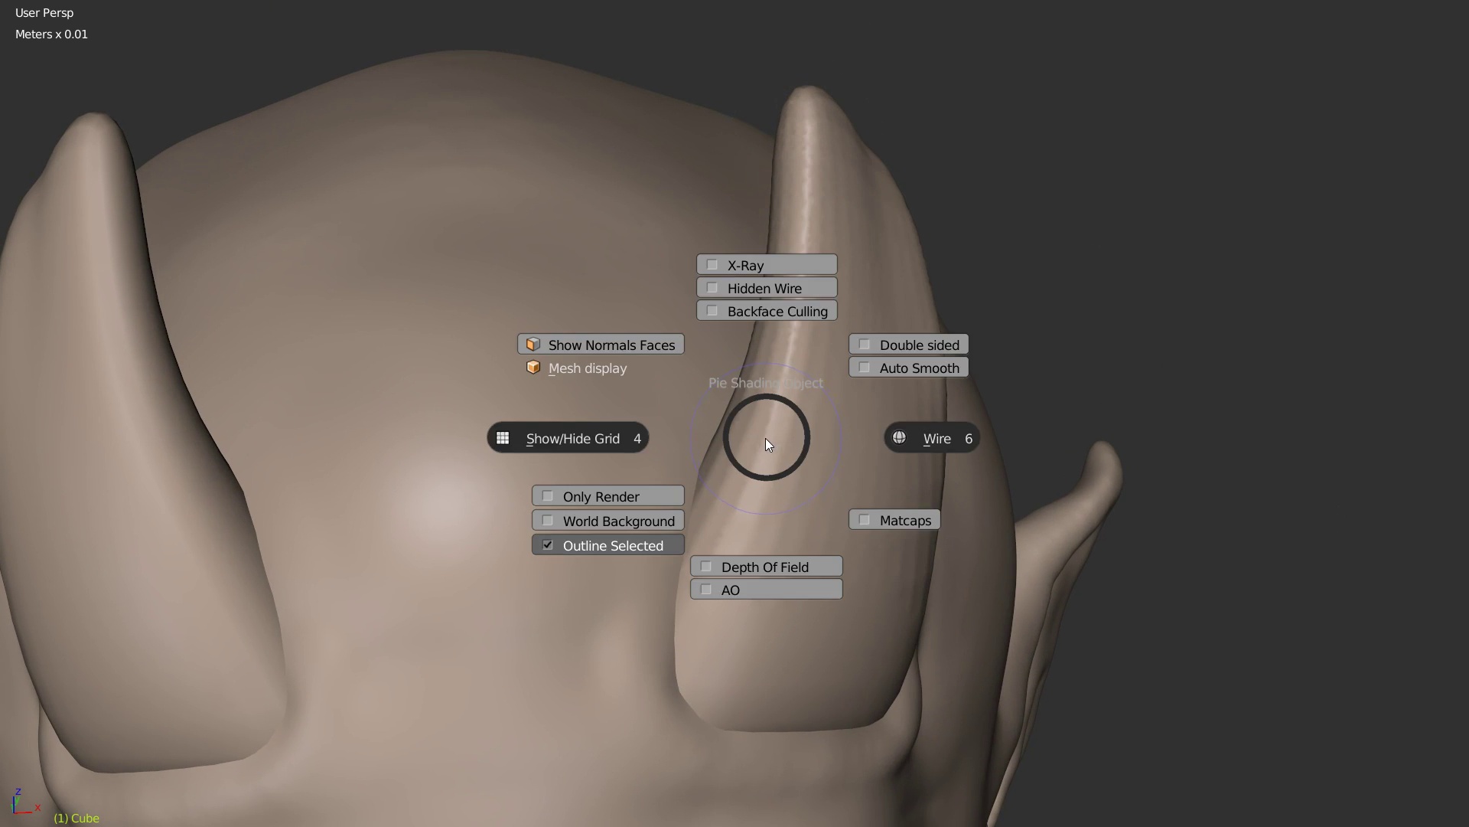
click(928, 429)
mouse_move(828, 393)
middle_down()
mouse_move(813, 395)
mouse_move(845, 404)
middle_up()
key(z)
click(833, 399)
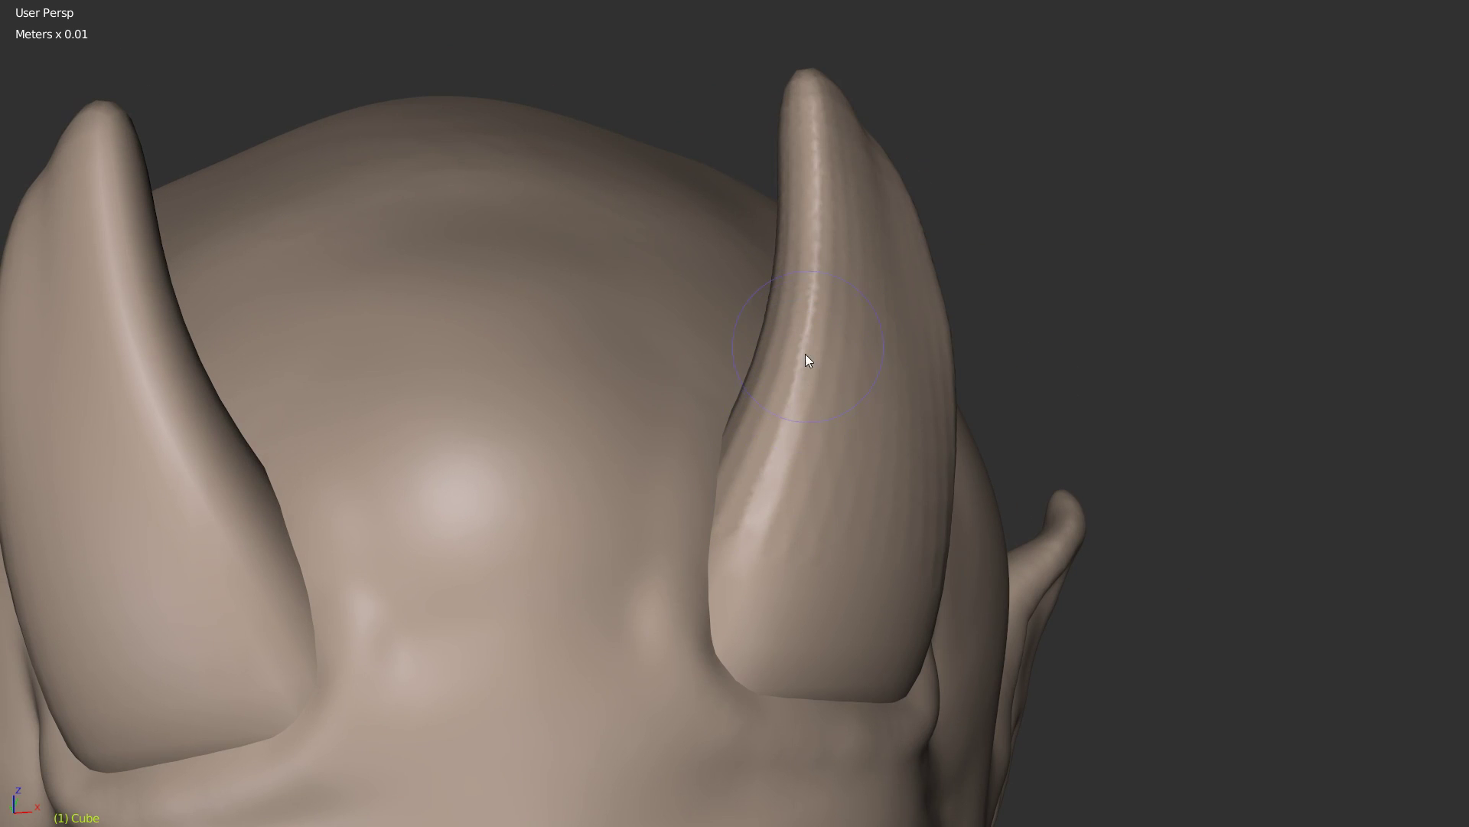
Step: Carve lengthwise grooves into the face of the orc's left horn and reduce the brush radius to 48 px
mouse_move(850, 222)
middle_down()
mouse_move(781, 315)
mouse_move(801, 164)
mouse_move(765, 193)
middle_up()
drag(740, 169, 672, 280)
middle_drag(557, 420, 740, 178)
key(f)
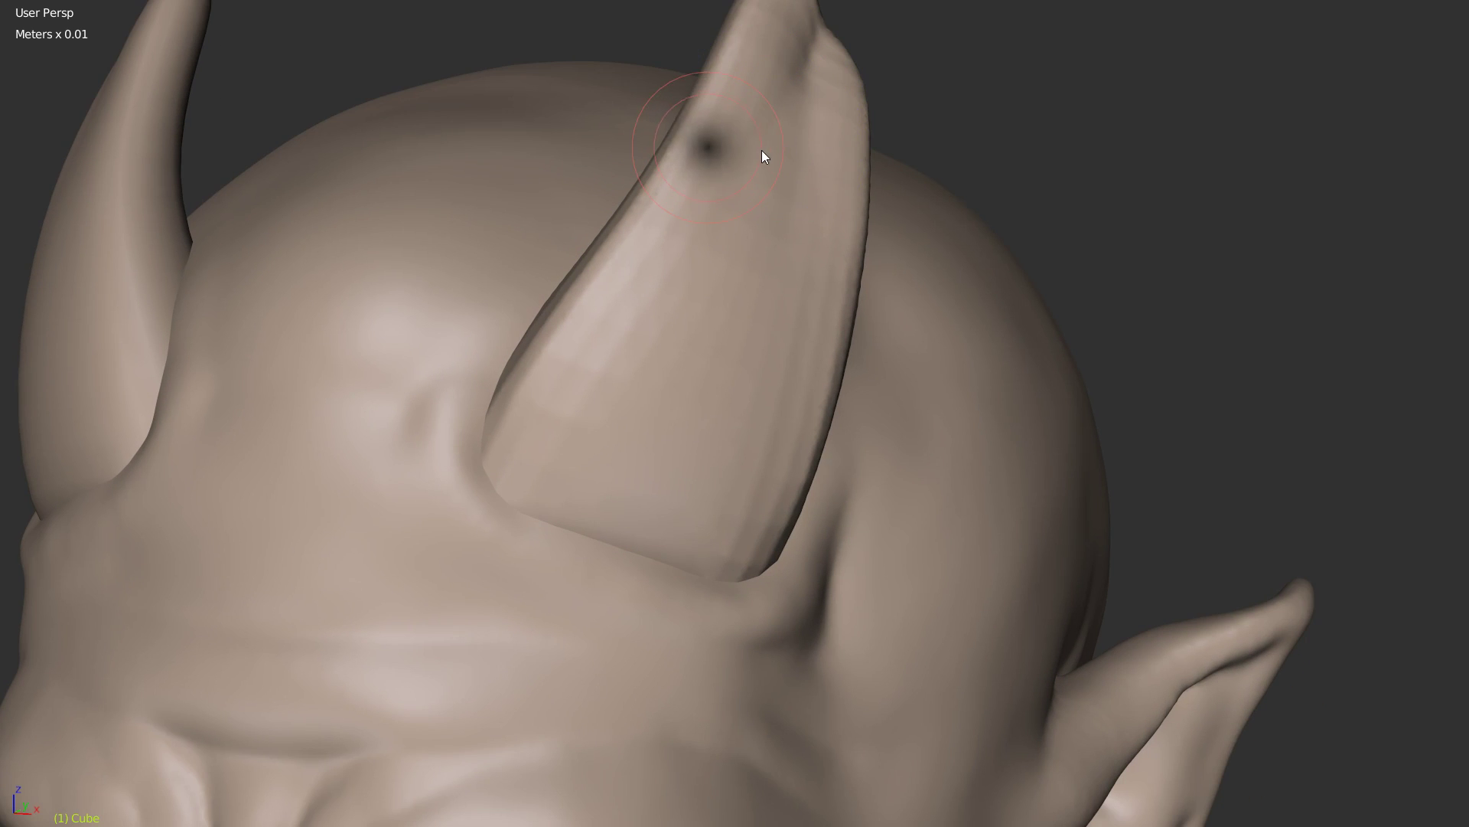
click(741, 157)
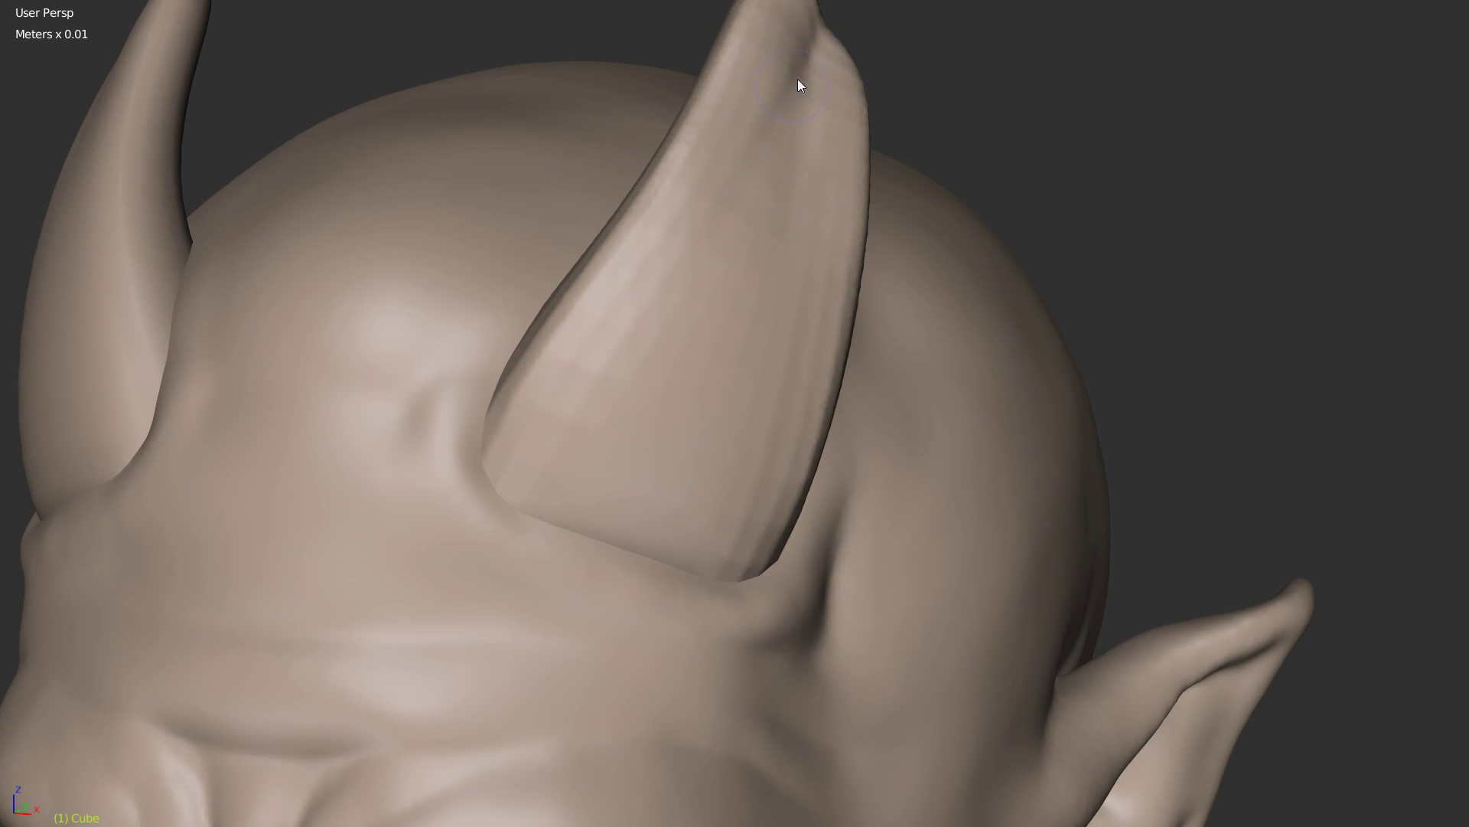
Step: Toggle the X symmetry option for sculpting the horns and compare both horns from the front
right_click(785, 254)
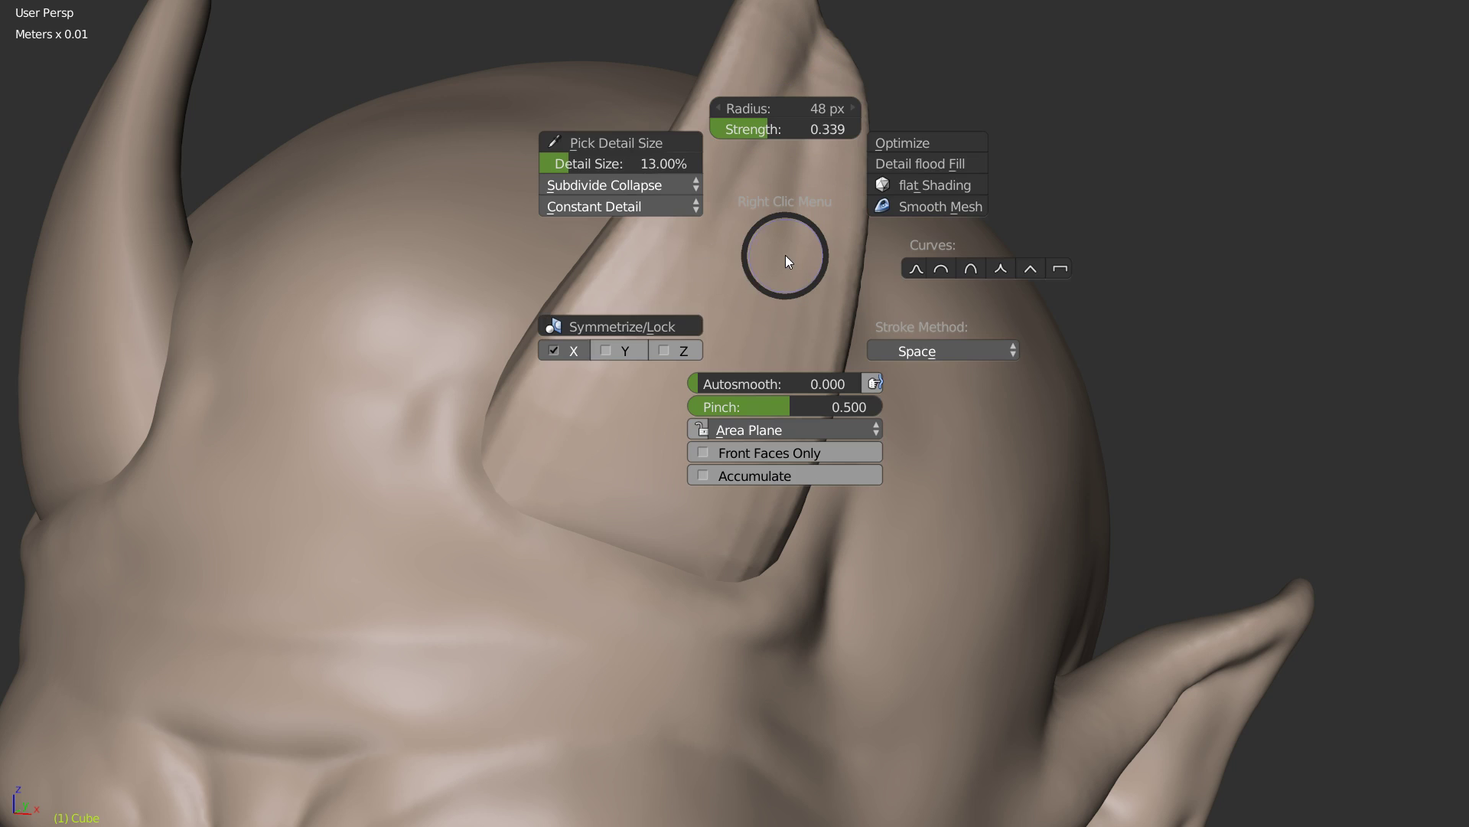
click(554, 349)
middle_drag(650, 277, 696, 276)
scroll(696, 274, down, 7)
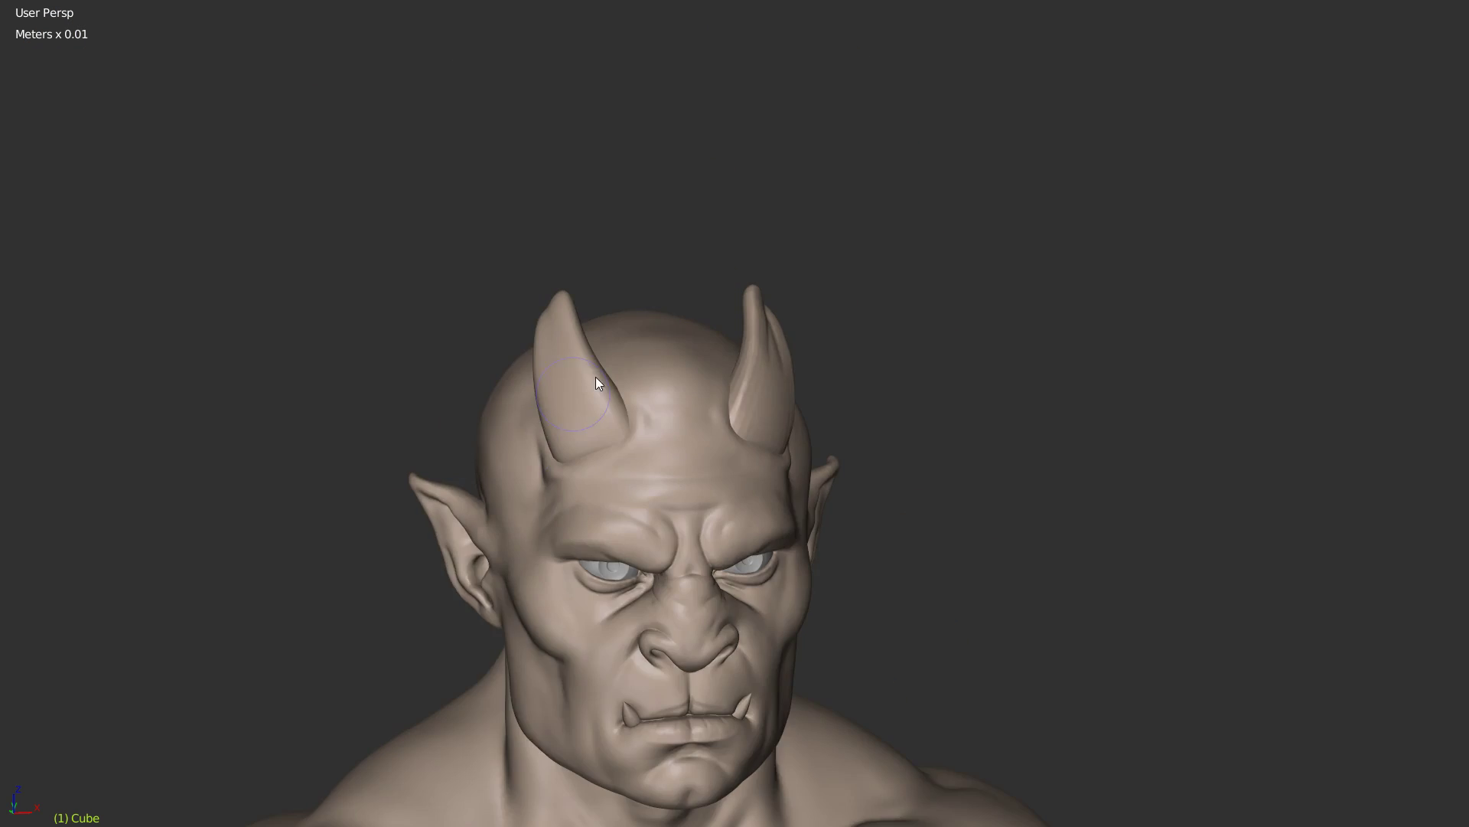
middle_drag(596, 377, 685, 382)
Step: Apply the horns' transforms in Object mode and return to Sculpt mode
key(Tab)
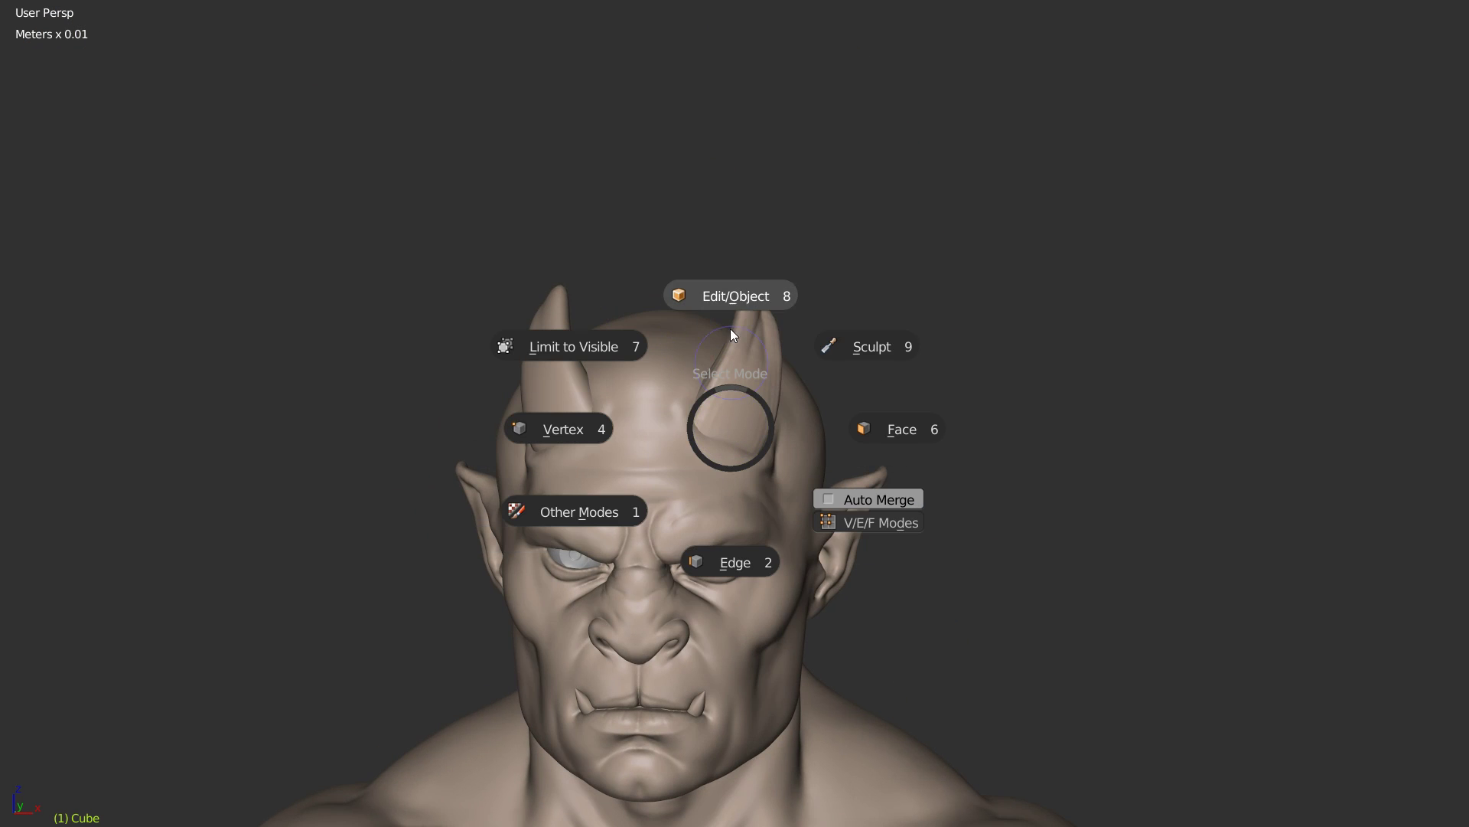
click(729, 296)
key(q)
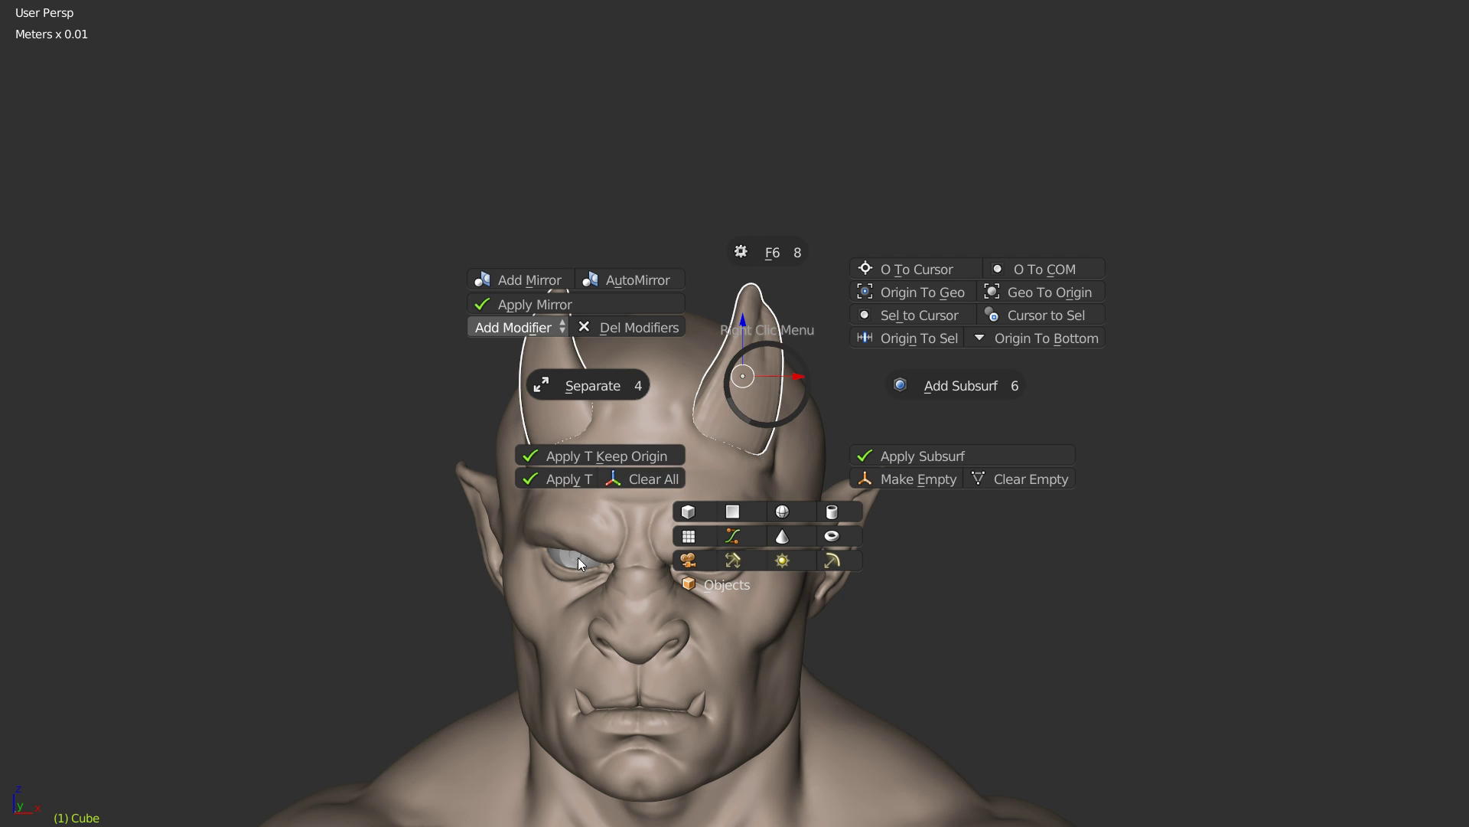
click(562, 478)
key(Tab)
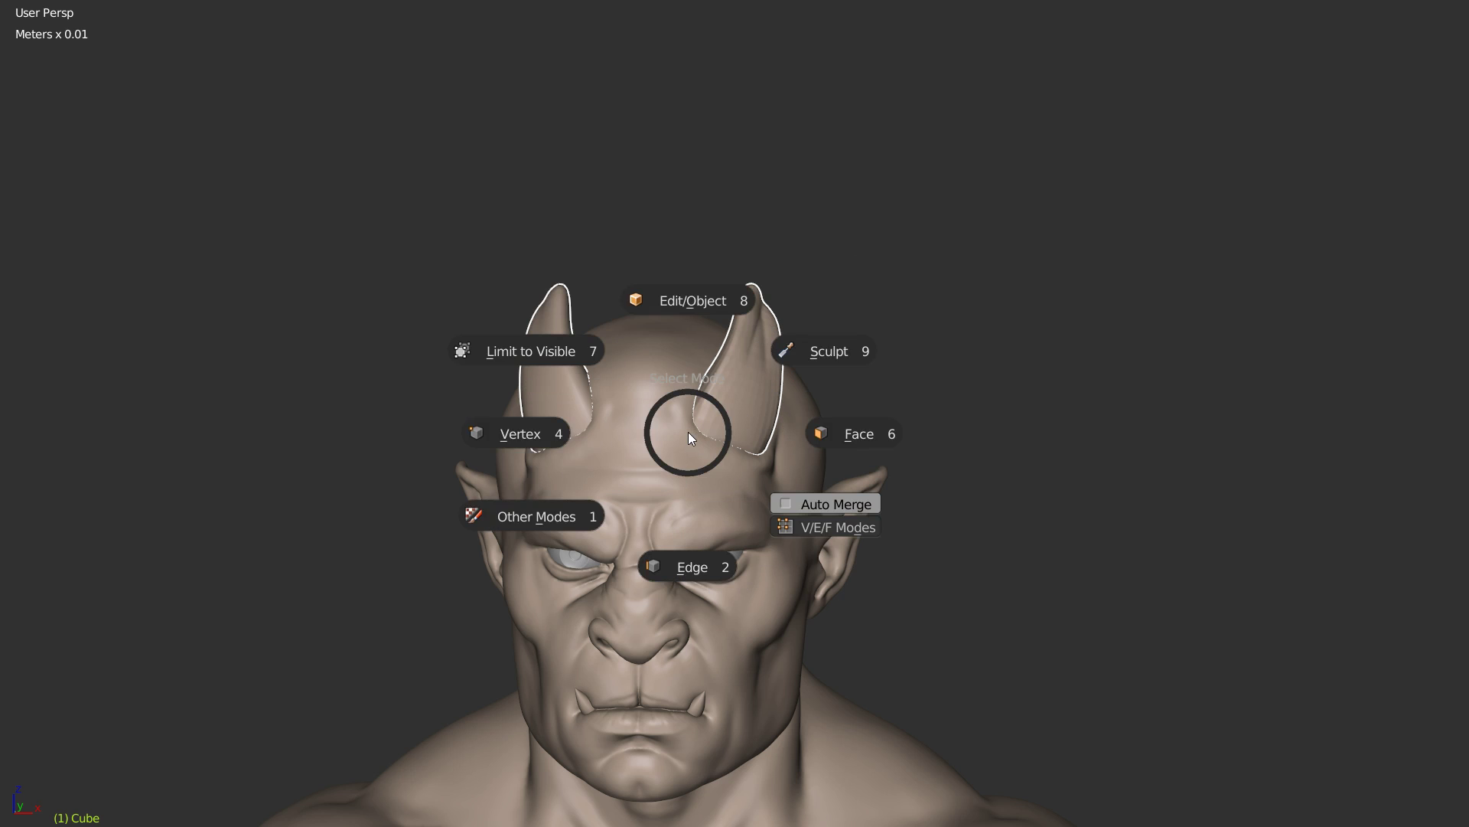
key(Escape)
key(Tab)
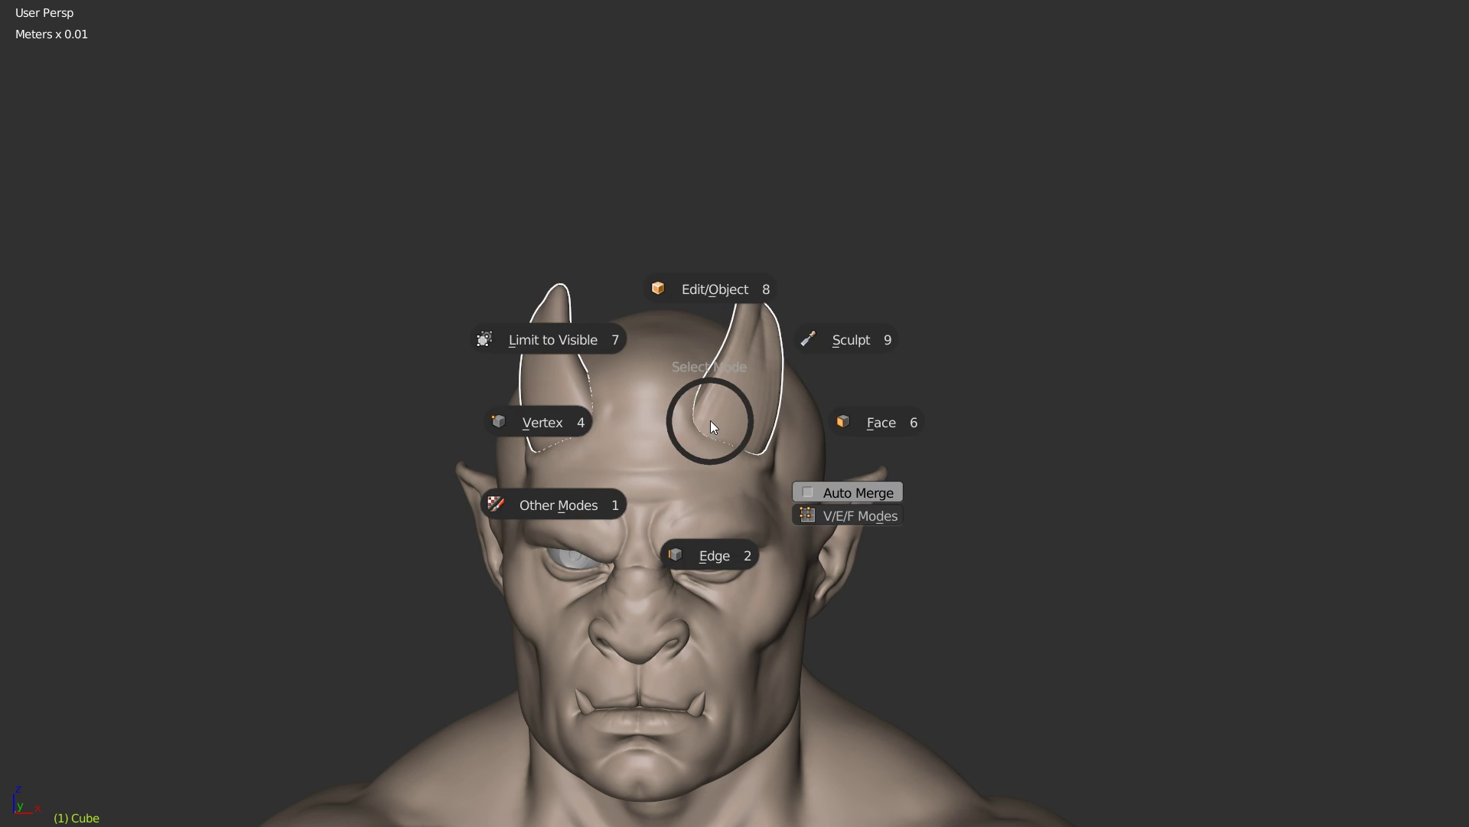
click(843, 335)
key(q)
key(Escape)
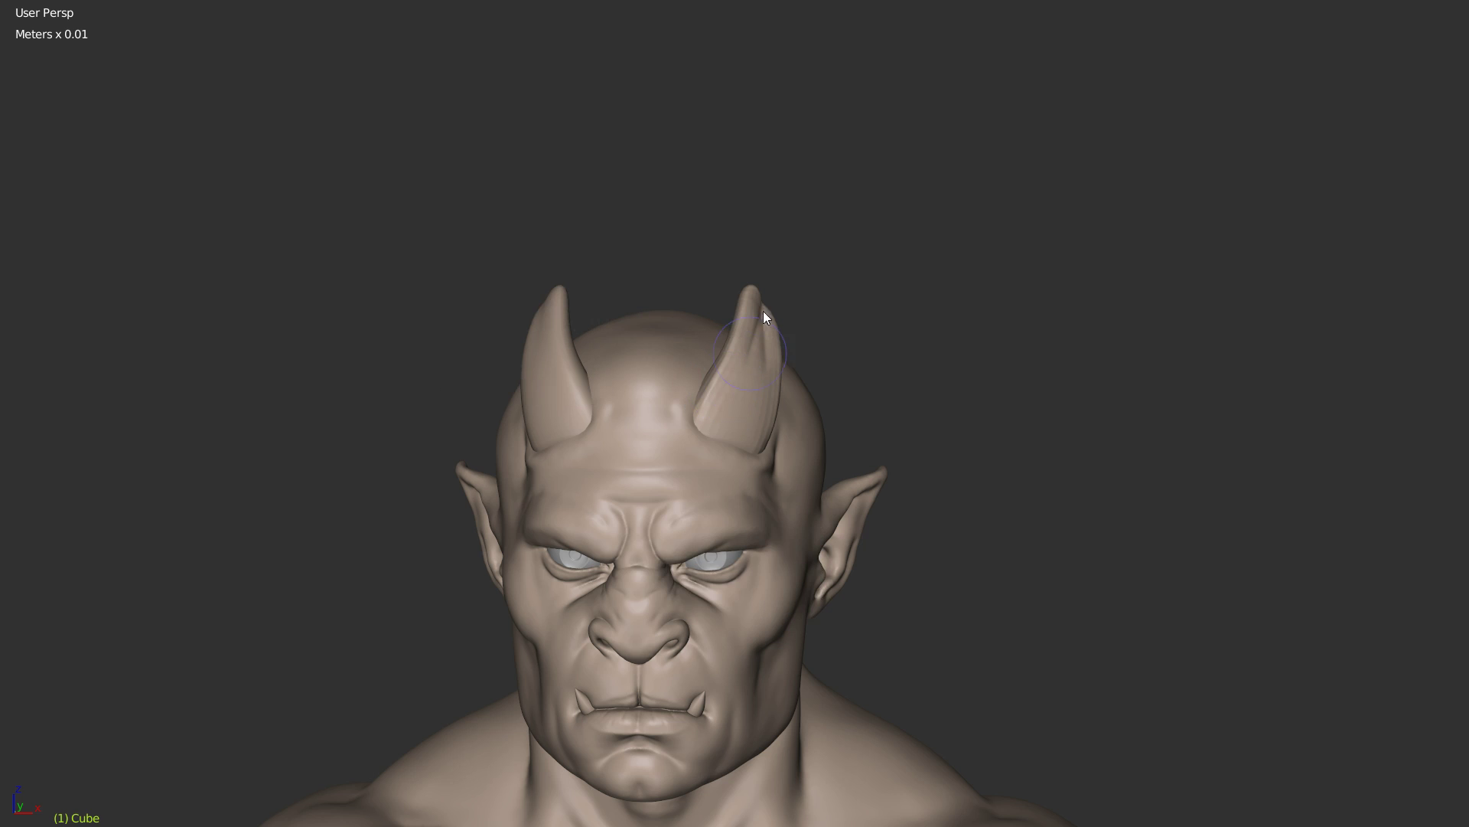
Step: Try to enable Dyntopo on the horns while their modifier is still present
key(t)
scroll(94, 434, down, 5)
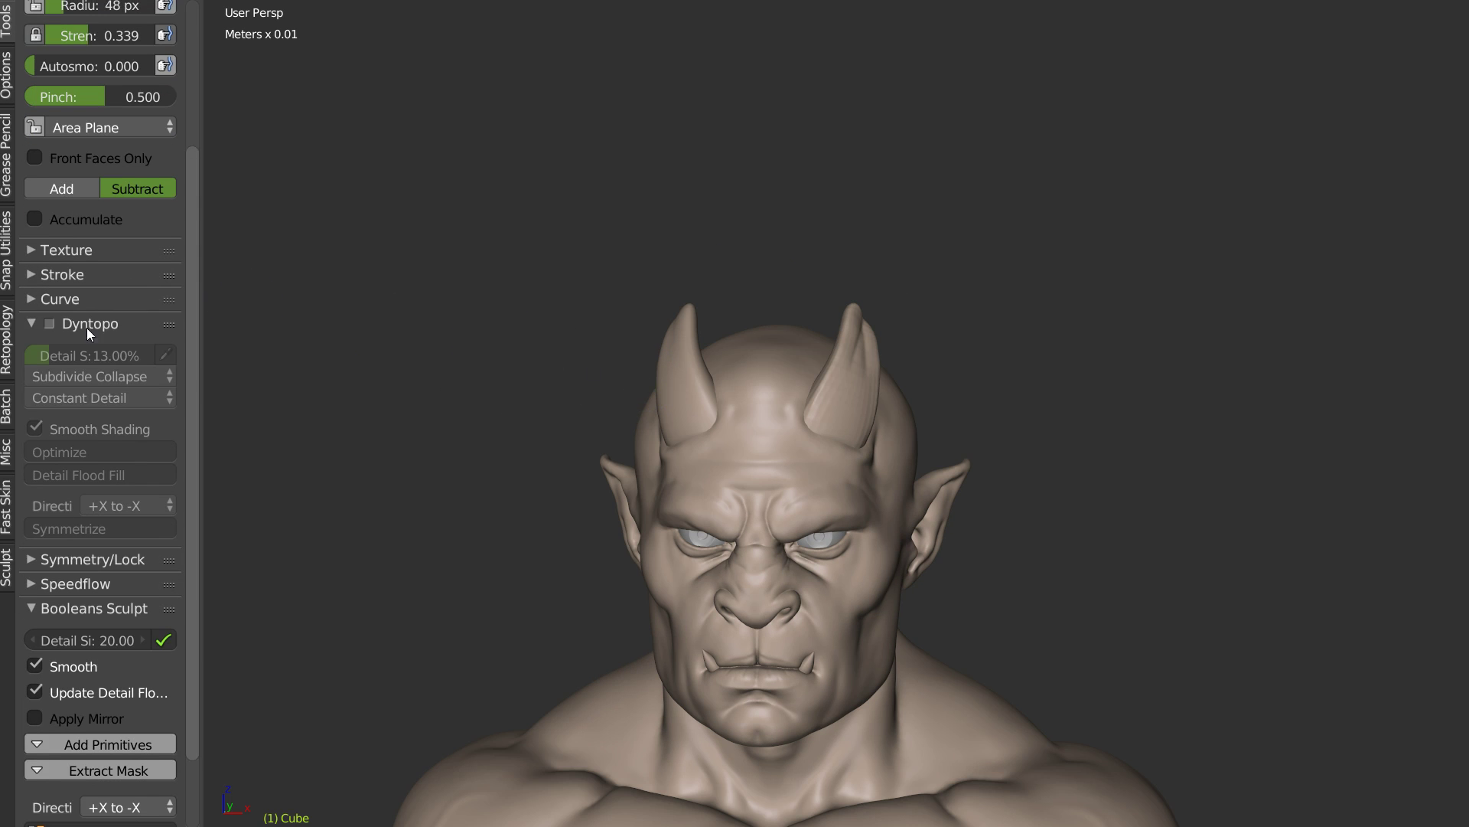
click(47, 324)
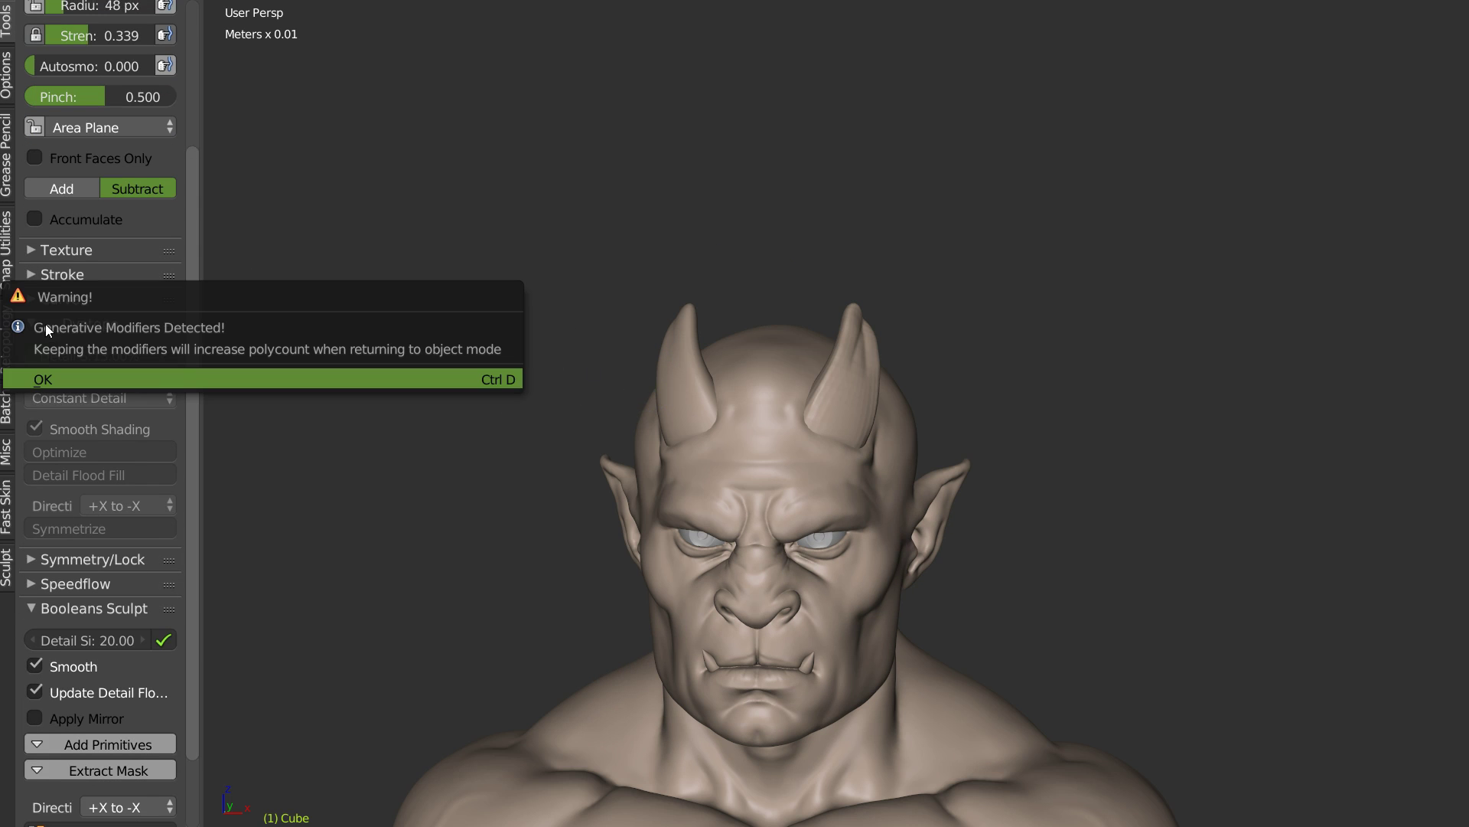
click(95, 379)
Step: Remove the remaining Bevel modifier from the horns and frame the head from the front
key(alt+F10)
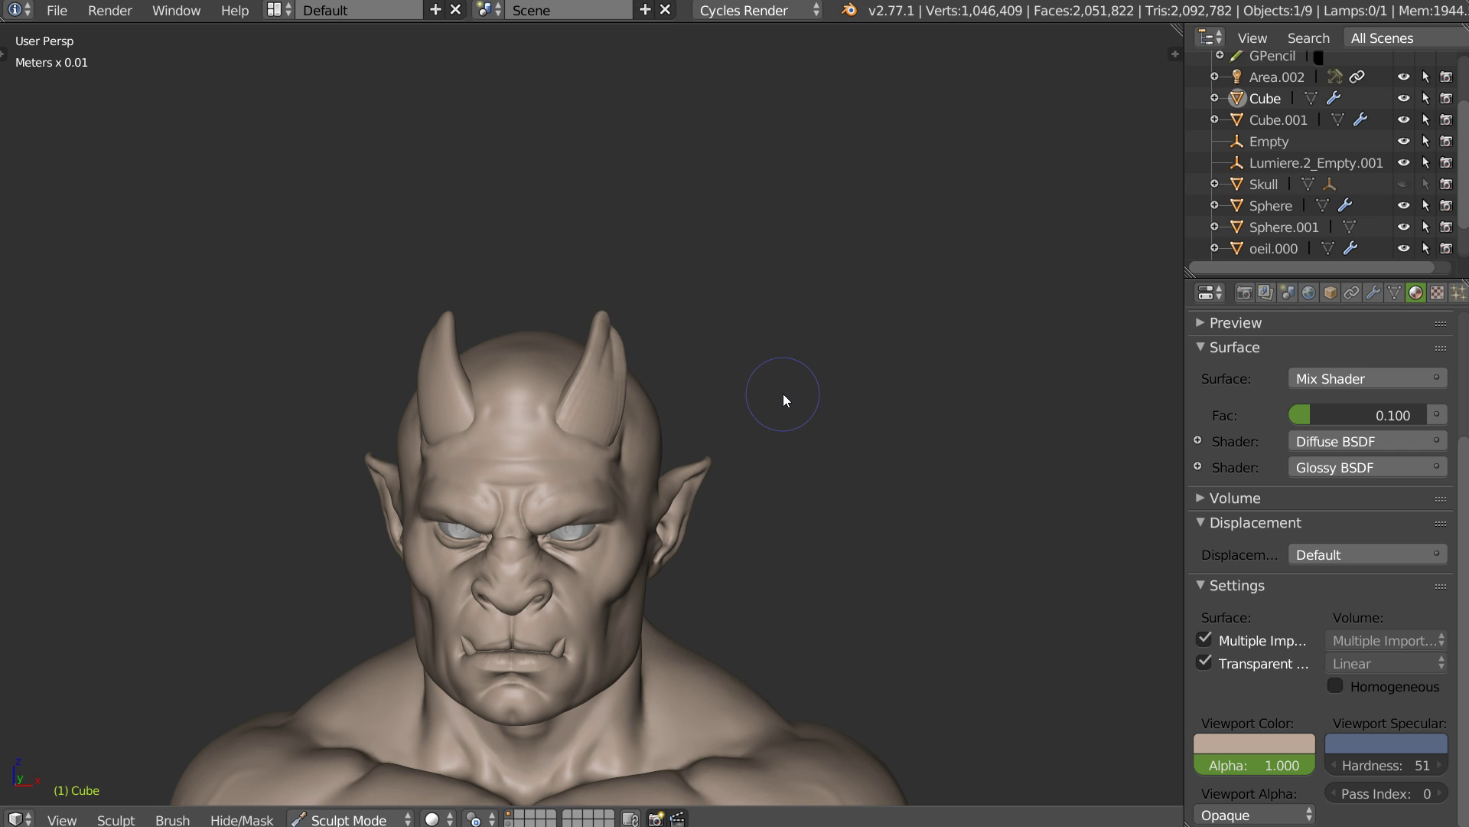
click(1381, 293)
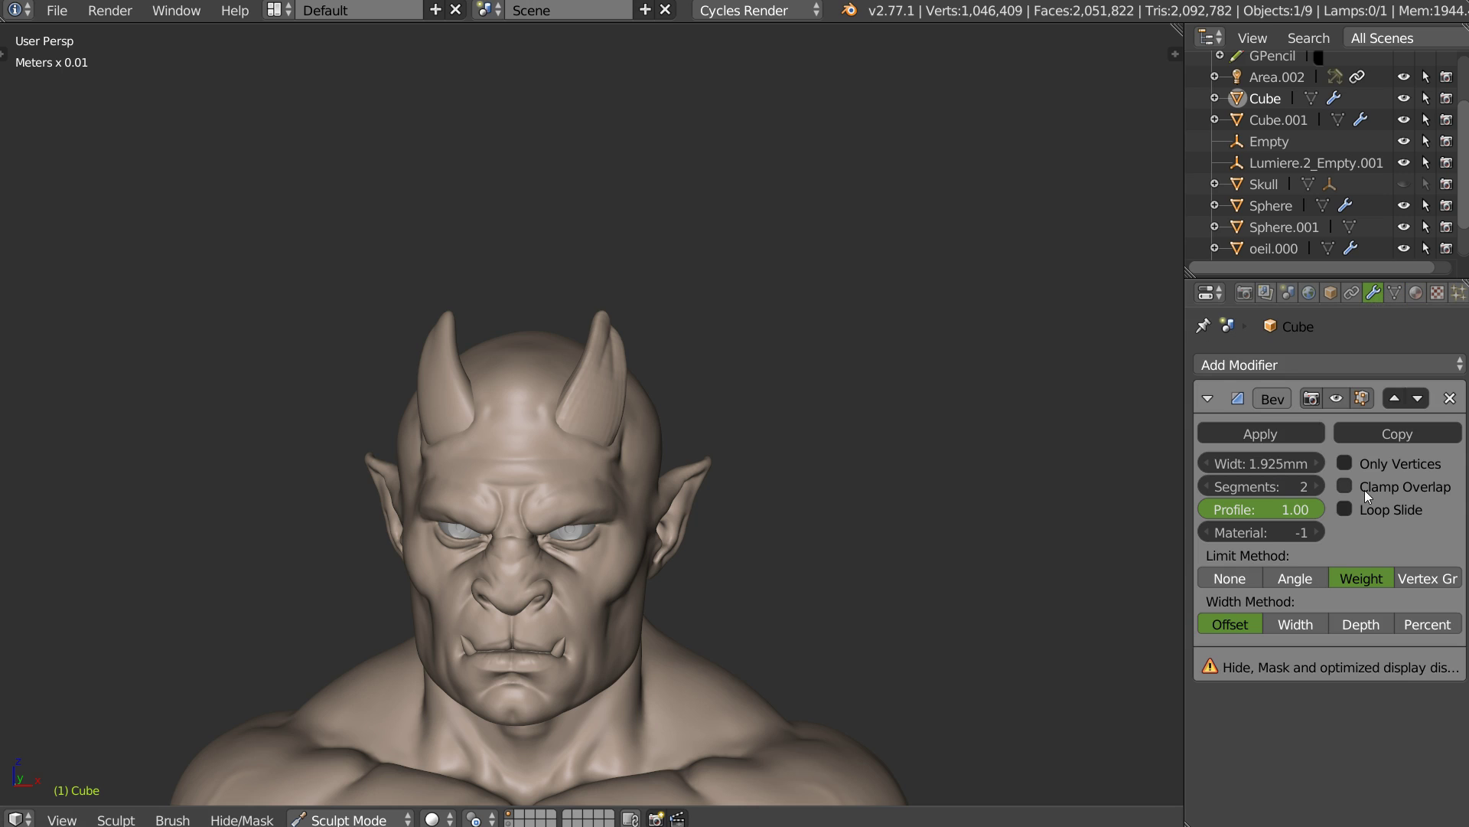
click(1450, 399)
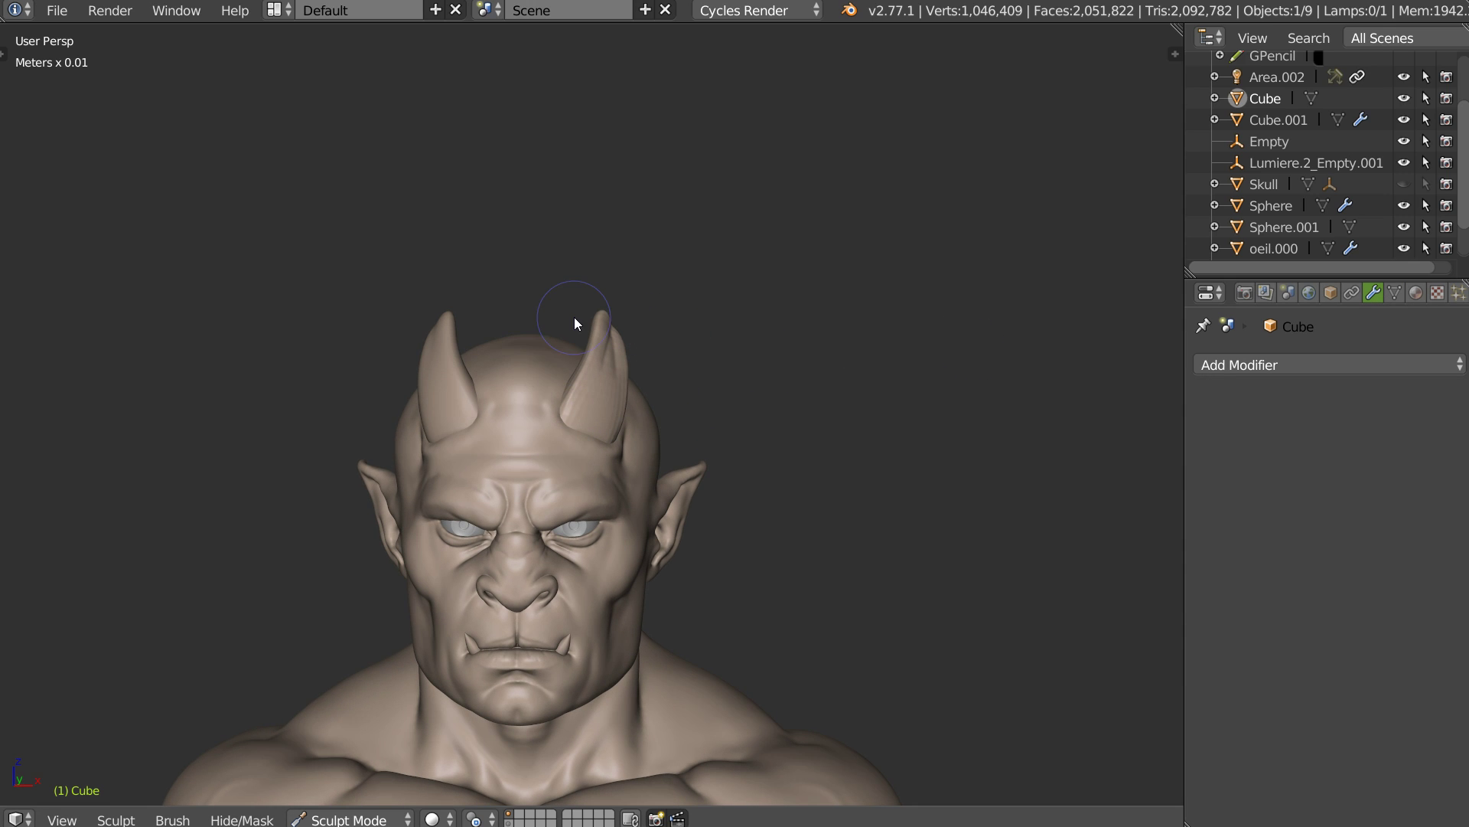
key(alt+F10)
middle_drag(612, 387, 620, 347)
shift+middle_drag(619, 347, 669, 252)
mouse_move(669, 253)
middle_down()
mouse_move(674, 319)
mouse_move(760, 303)
mouse_move(745, 297)
mouse_move(715, 346)
mouse_move(733, 358)
middle_up()
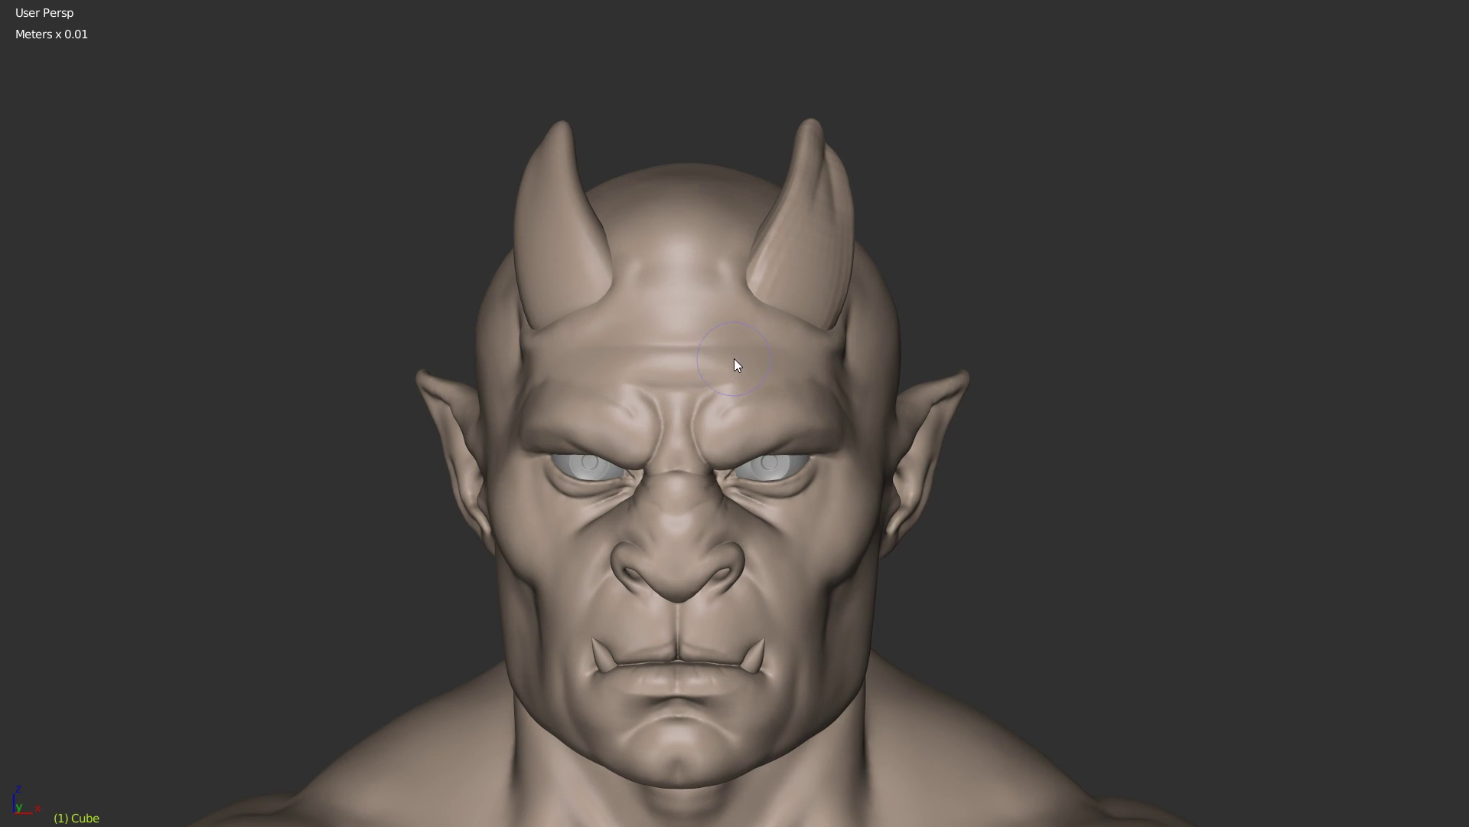
Step: Enable Dyntopo on the horns and symmetrize them from +X to -X
key(t)
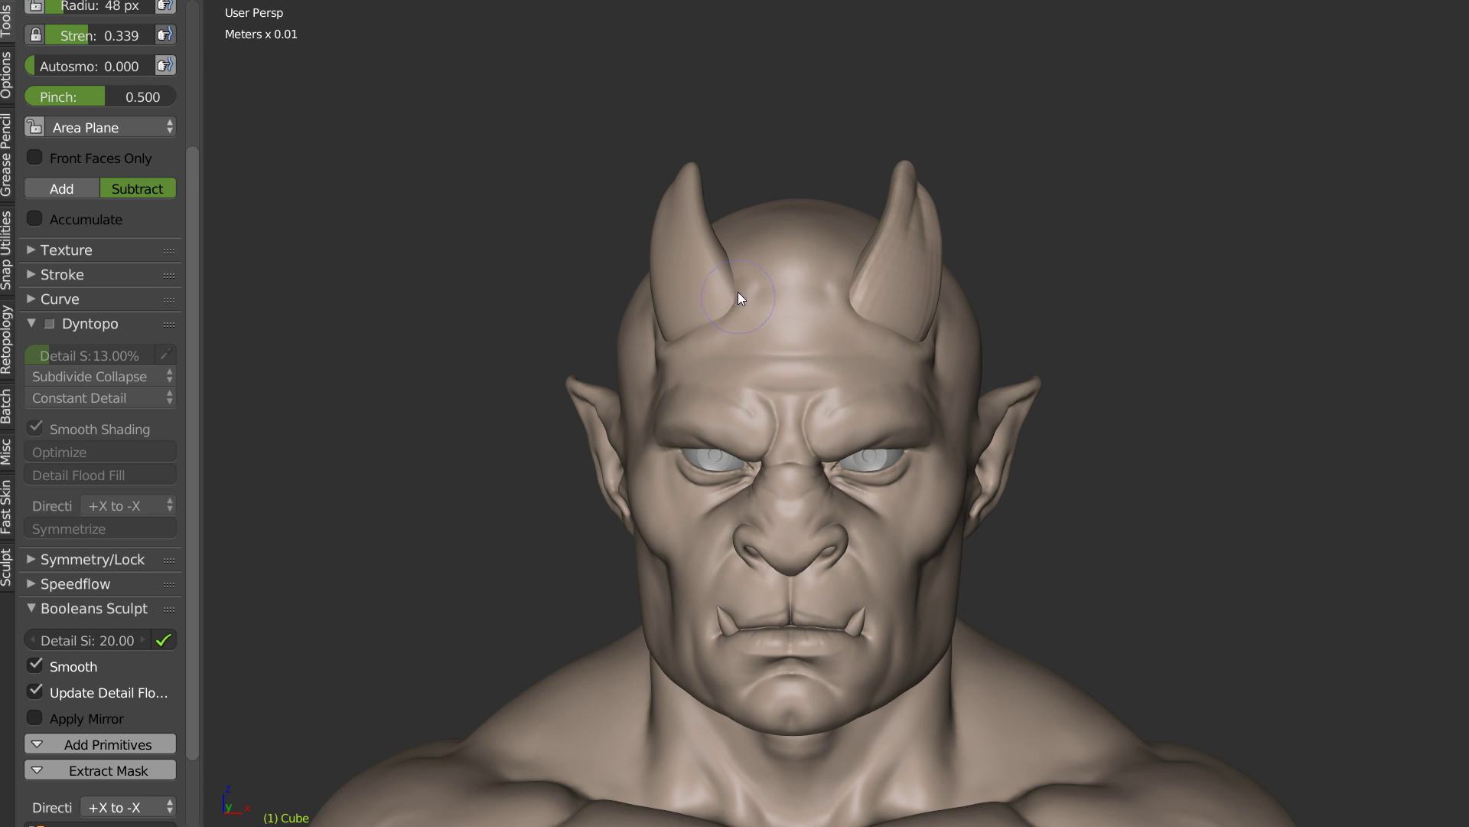
click(50, 323)
click(111, 506)
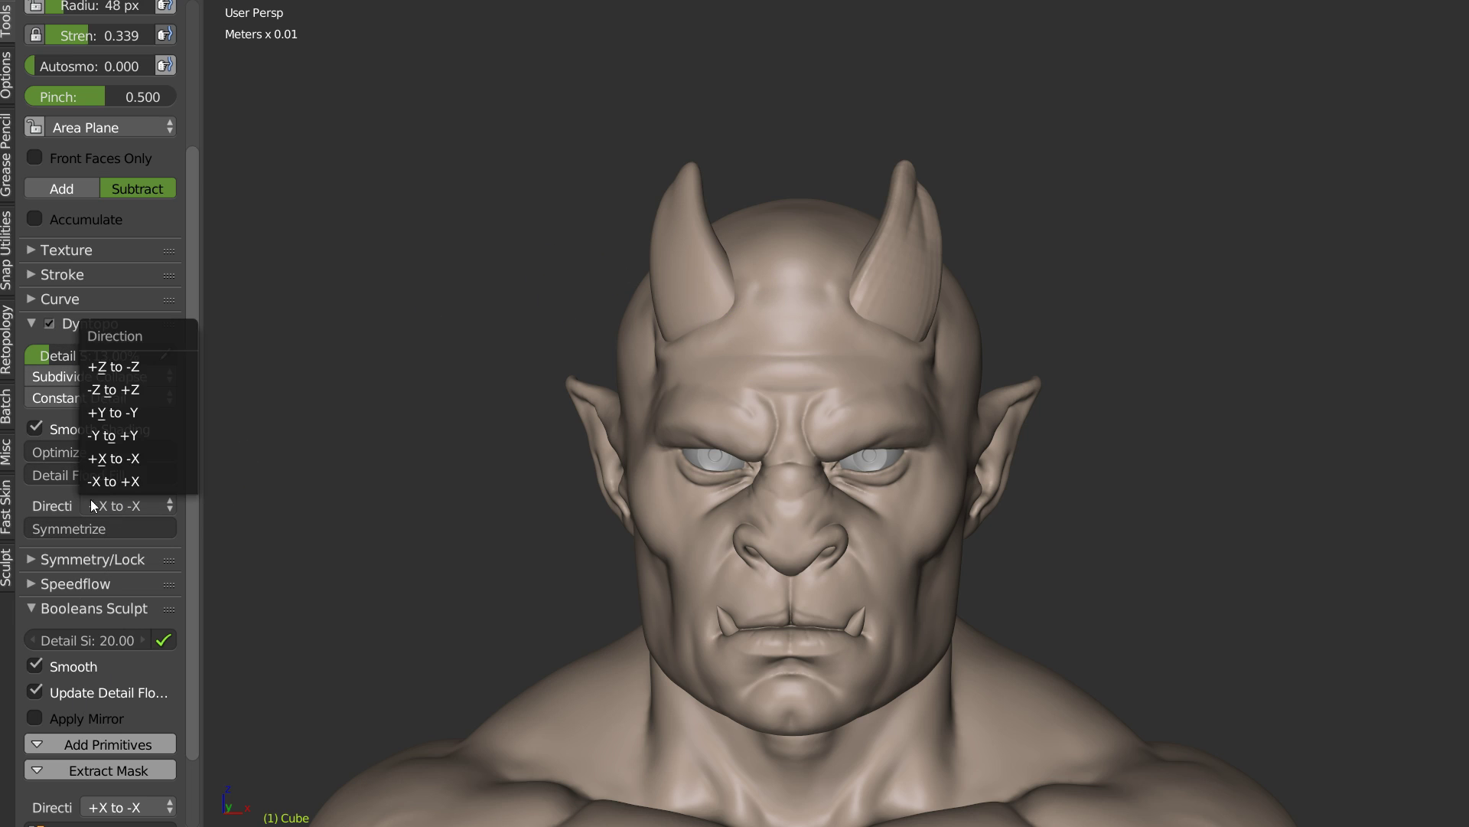
click(100, 457)
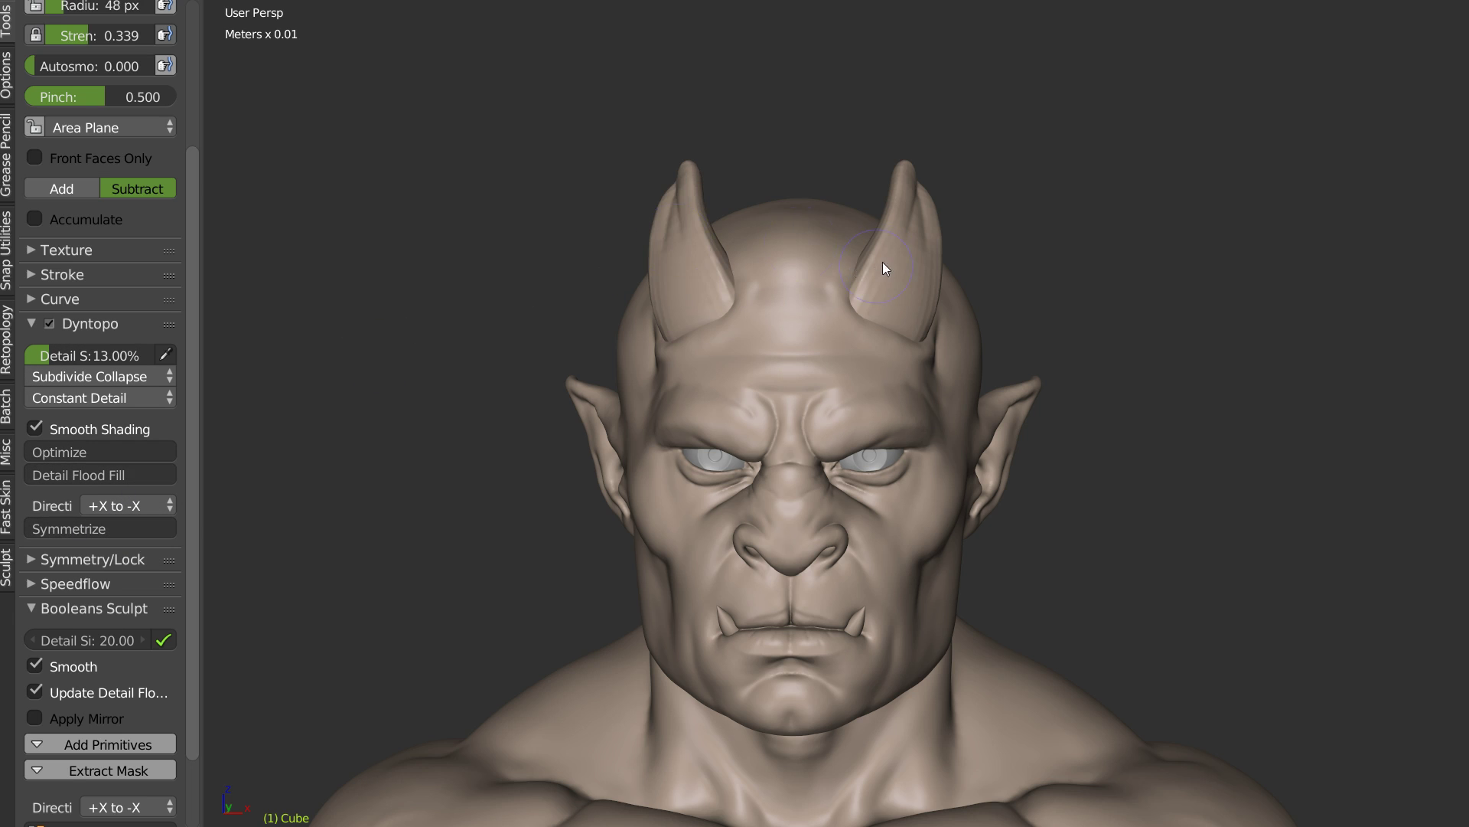
Step: Carve a groove down the horn from the notch below its tip with the subtracting Crease brush at 48 px
middle_drag(883, 262, 846, 301)
scroll(760, 459, up, 8)
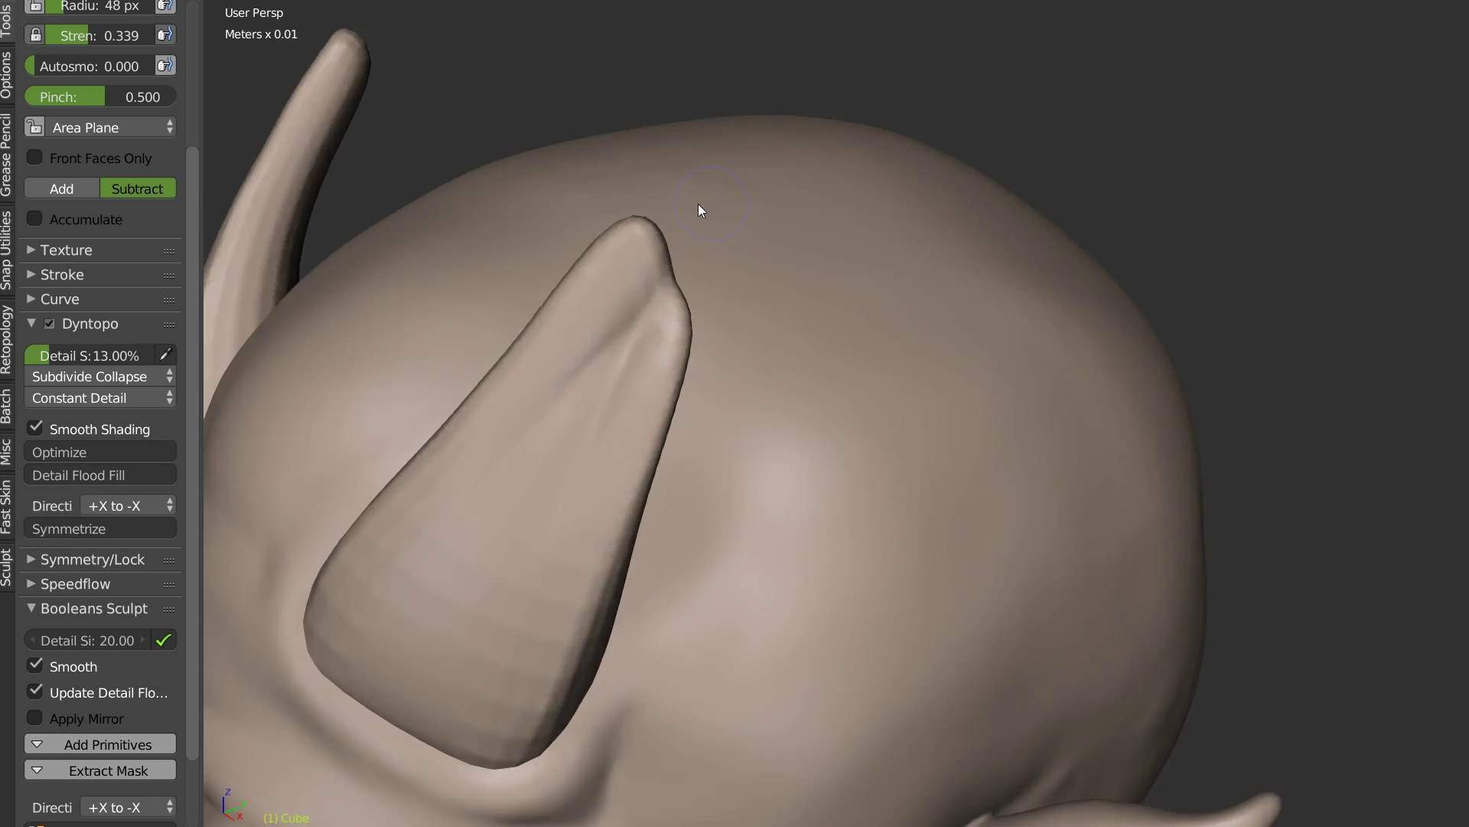
middle_drag(698, 204, 557, 273)
scroll(575, 230, up, 4)
shift+middle_drag(594, 178, 712, 264)
mouse_move(610, 175)
mouse_down()
mouse_move(629, 196)
mouse_move(594, 280)
mouse_move(463, 413)
mouse_up()
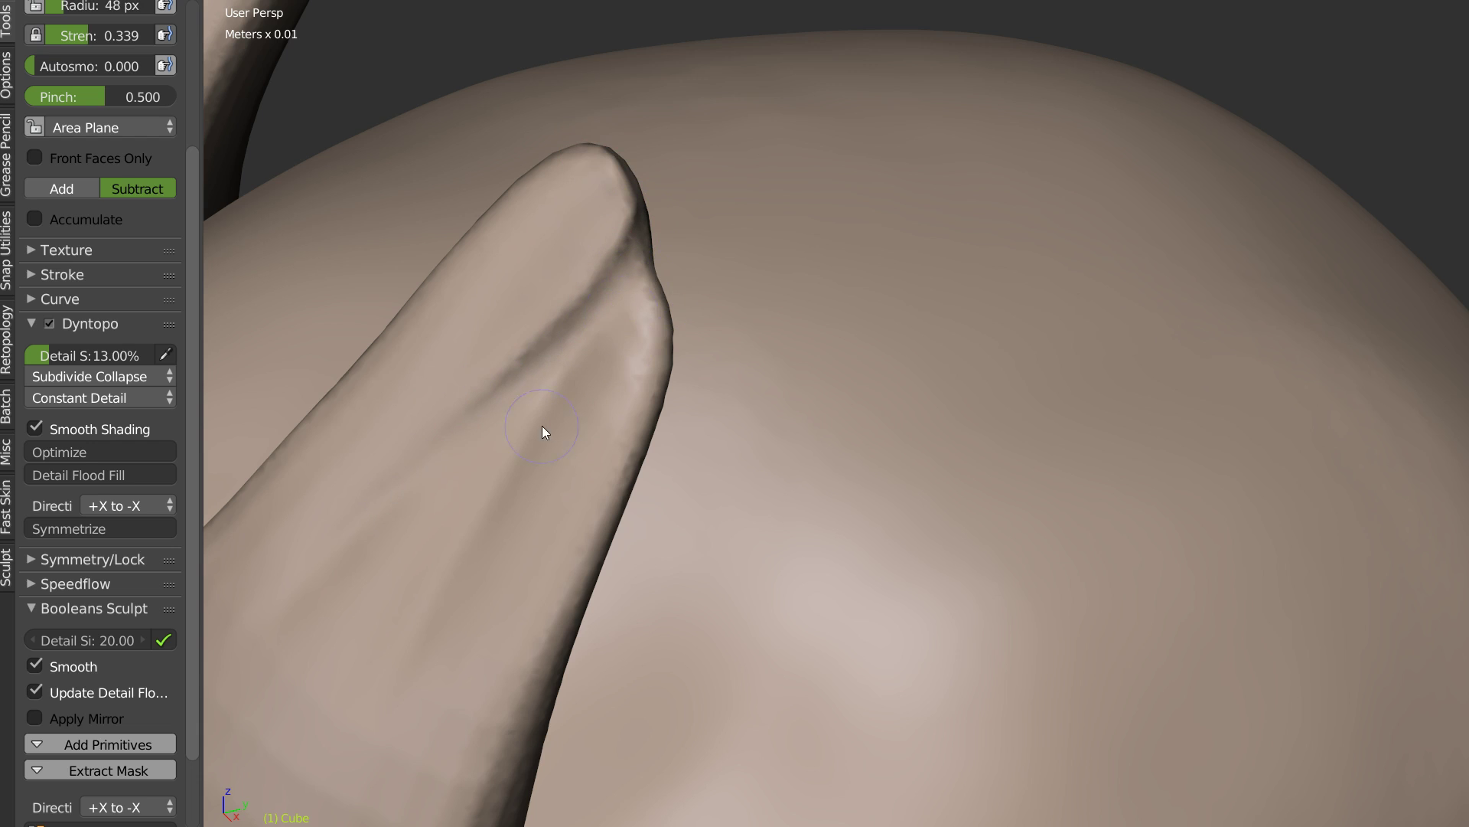
mouse_move(663, 332)
mouse_down()
mouse_move(646, 364)
mouse_move(703, 330)
mouse_up()
Step: Set the Crease brush's Autosmooth to 0.173, crease the horn's outer edge and smooth the surface down to the base
scroll(668, 361, down, 3)
mouse_move(667, 361)
middle_down()
mouse_move(618, 317)
mouse_move(650, 314)
middle_up()
mouse_move(736, 192)
mouse_down()
mouse_move(620, 390)
mouse_move(558, 558)
mouse_move(728, 230)
mouse_move(593, 448)
mouse_up()
right_click(611, 508)
drag(539, 635, 561, 632)
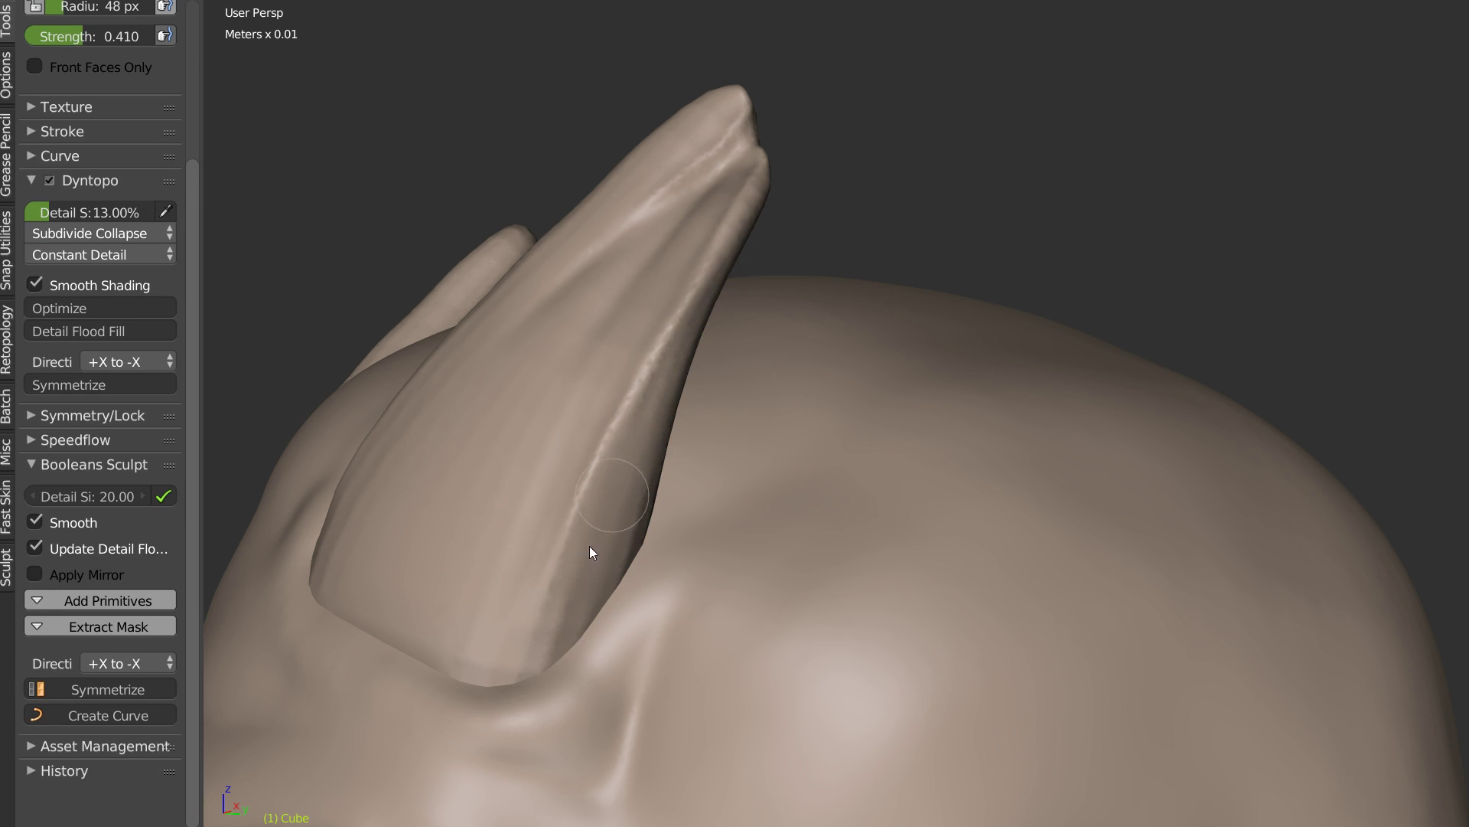
key(s)
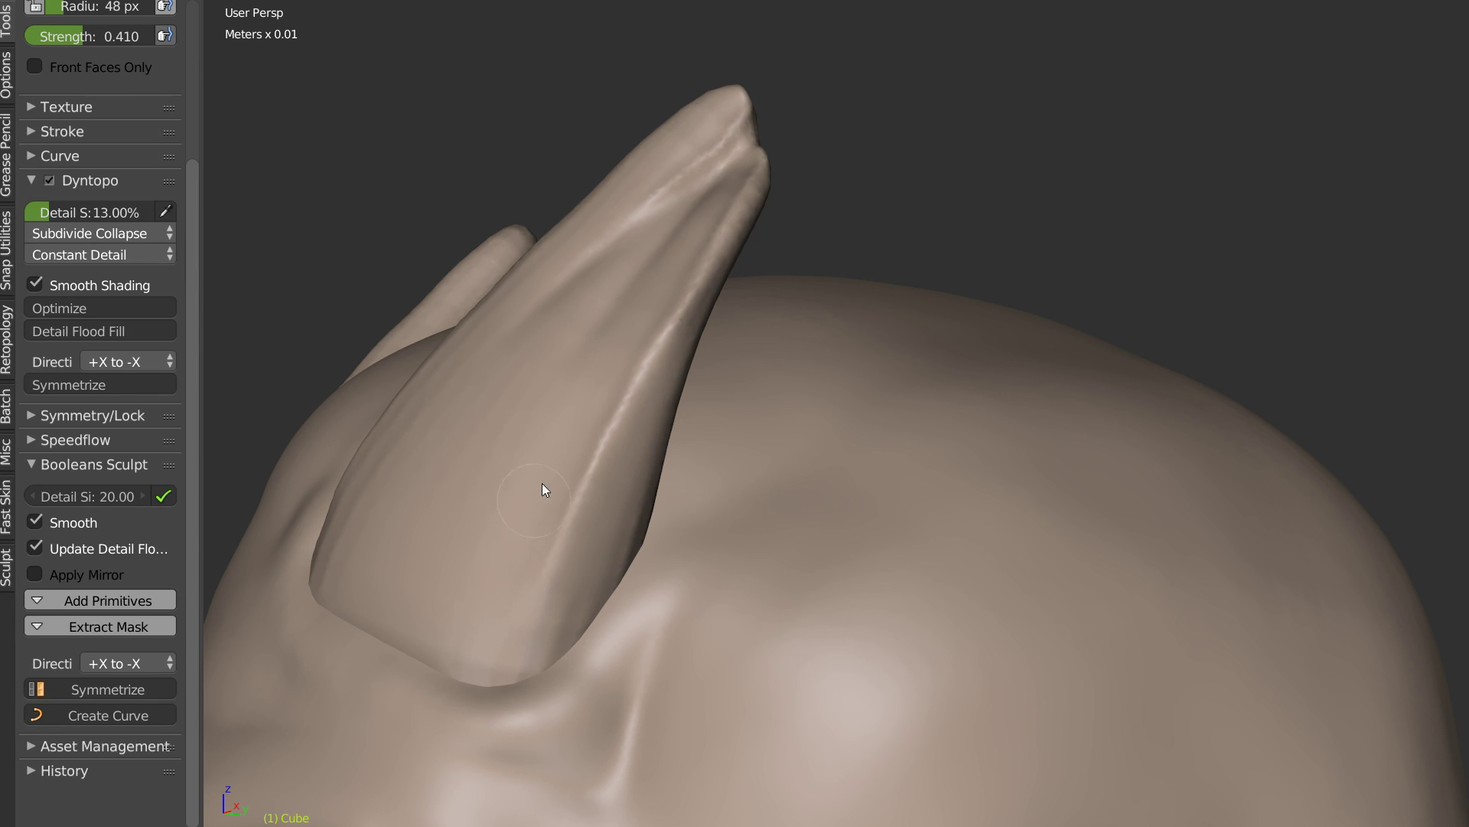
key(shift+c)
key(s)
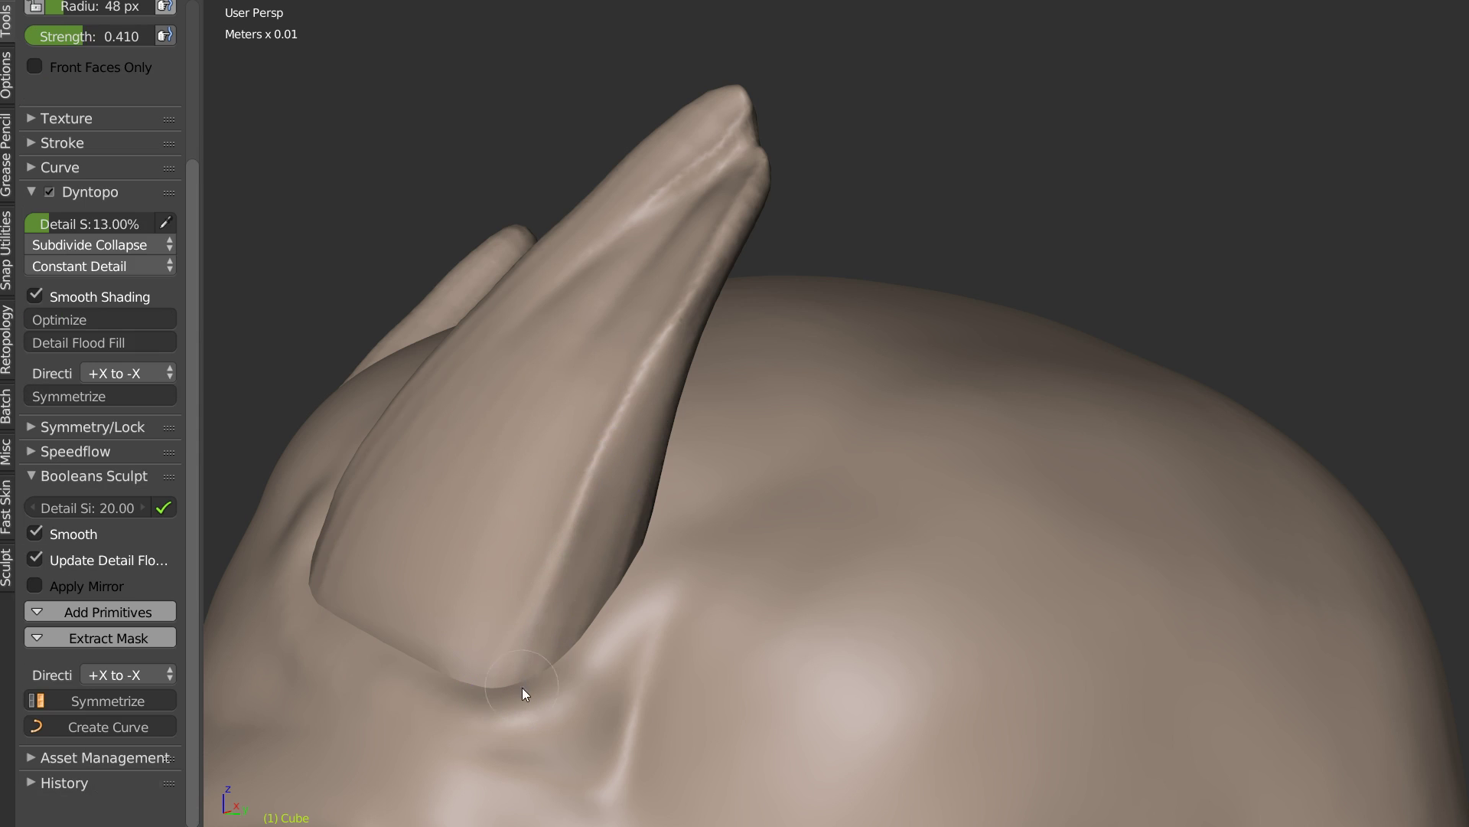
Step: Pull the horn's tip outward with the Snake Hook brush at 138 px and smooth it
middle_drag(589, 549, 713, 415)
key(shift+c)
mouse_move(906, 265)
middle_down()
mouse_move(775, 387)
mouse_move(738, 285)
middle_up()
key(k)
key(f)
click(727, 265)
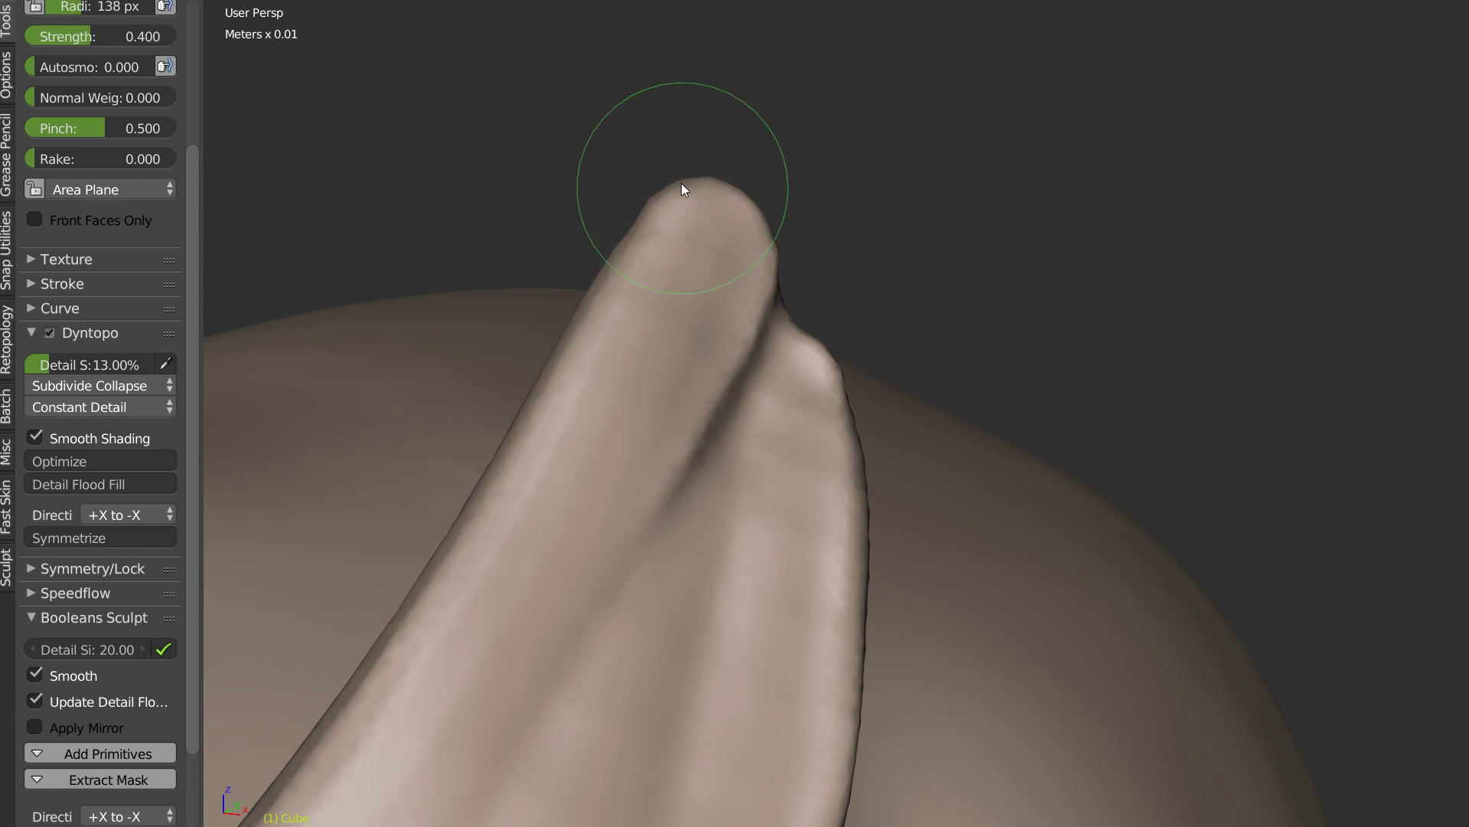
drag(679, 171, 793, 235)
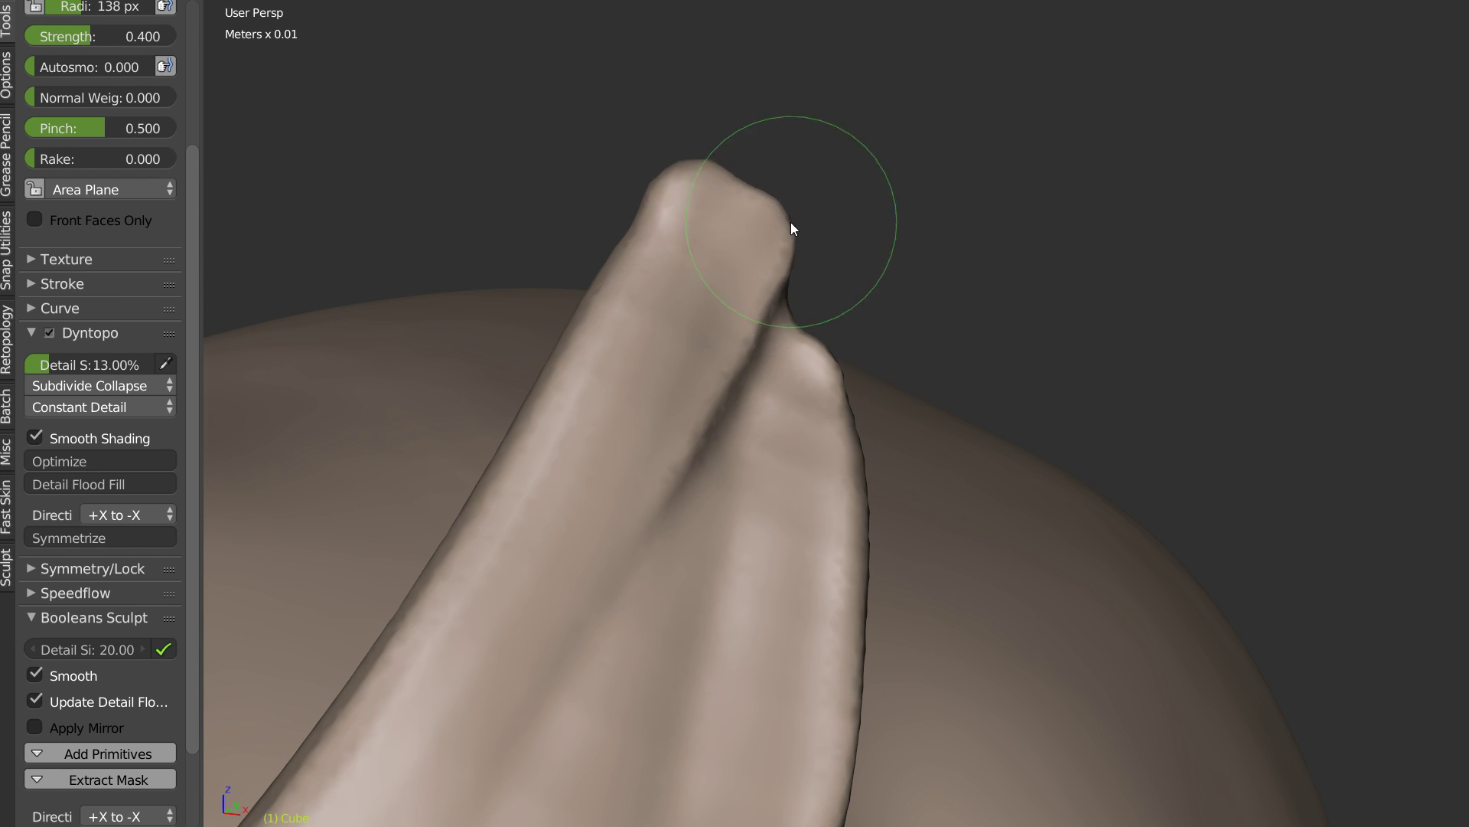
shift+drag(658, 192, 677, 183)
Step: Raise a ridge running down the horn from its tip with the inverted Crease brush at 66 px and smooth the surface beside it
mouse_move(665, 261)
middle_down()
mouse_move(855, 245)
mouse_move(627, 309)
middle_up()
key(shift+c)
middle_drag(829, 338, 764, 323)
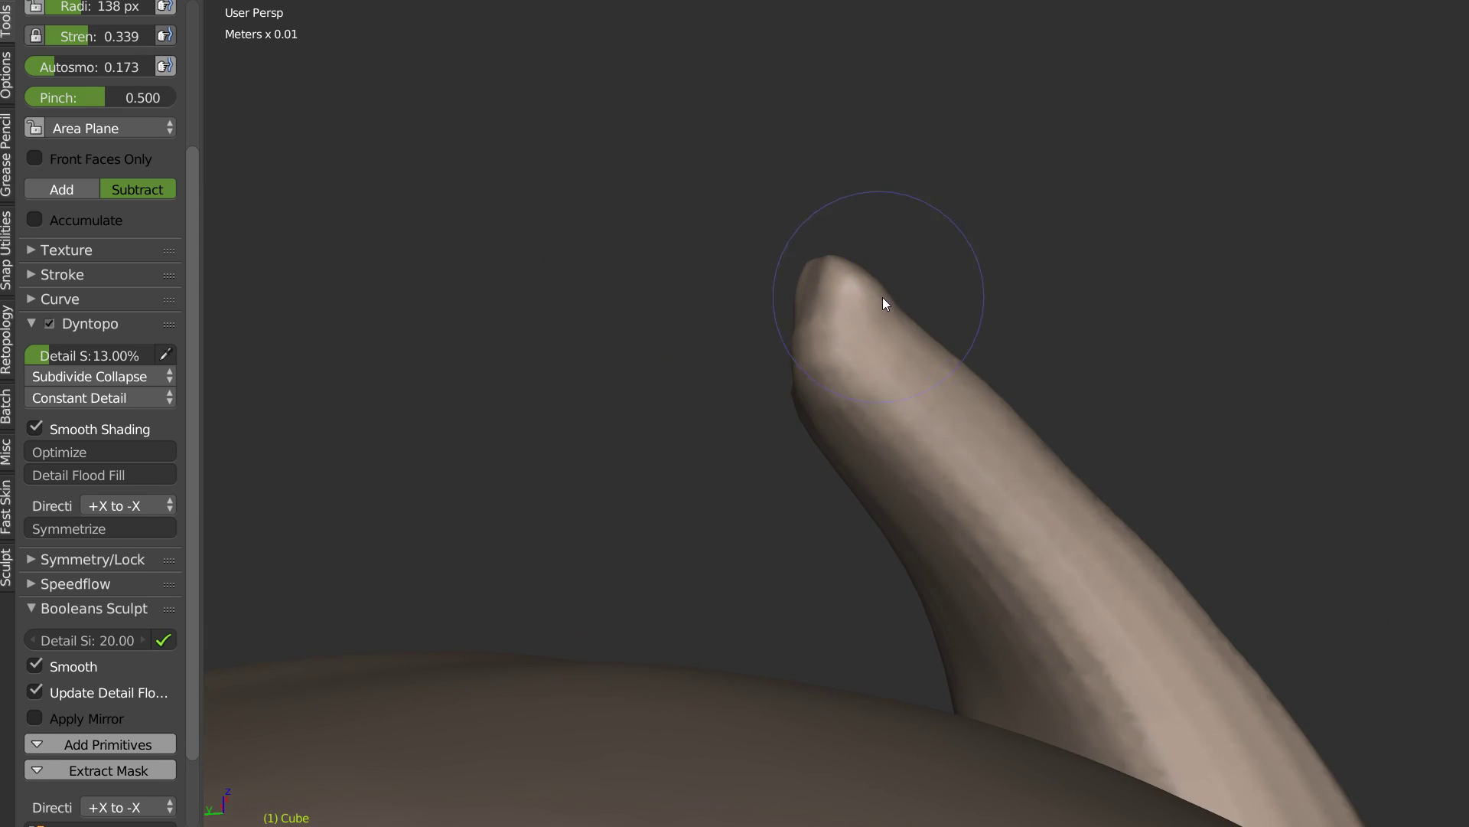
shift+middle_drag(883, 304, 794, 318)
key(f)
click(781, 325)
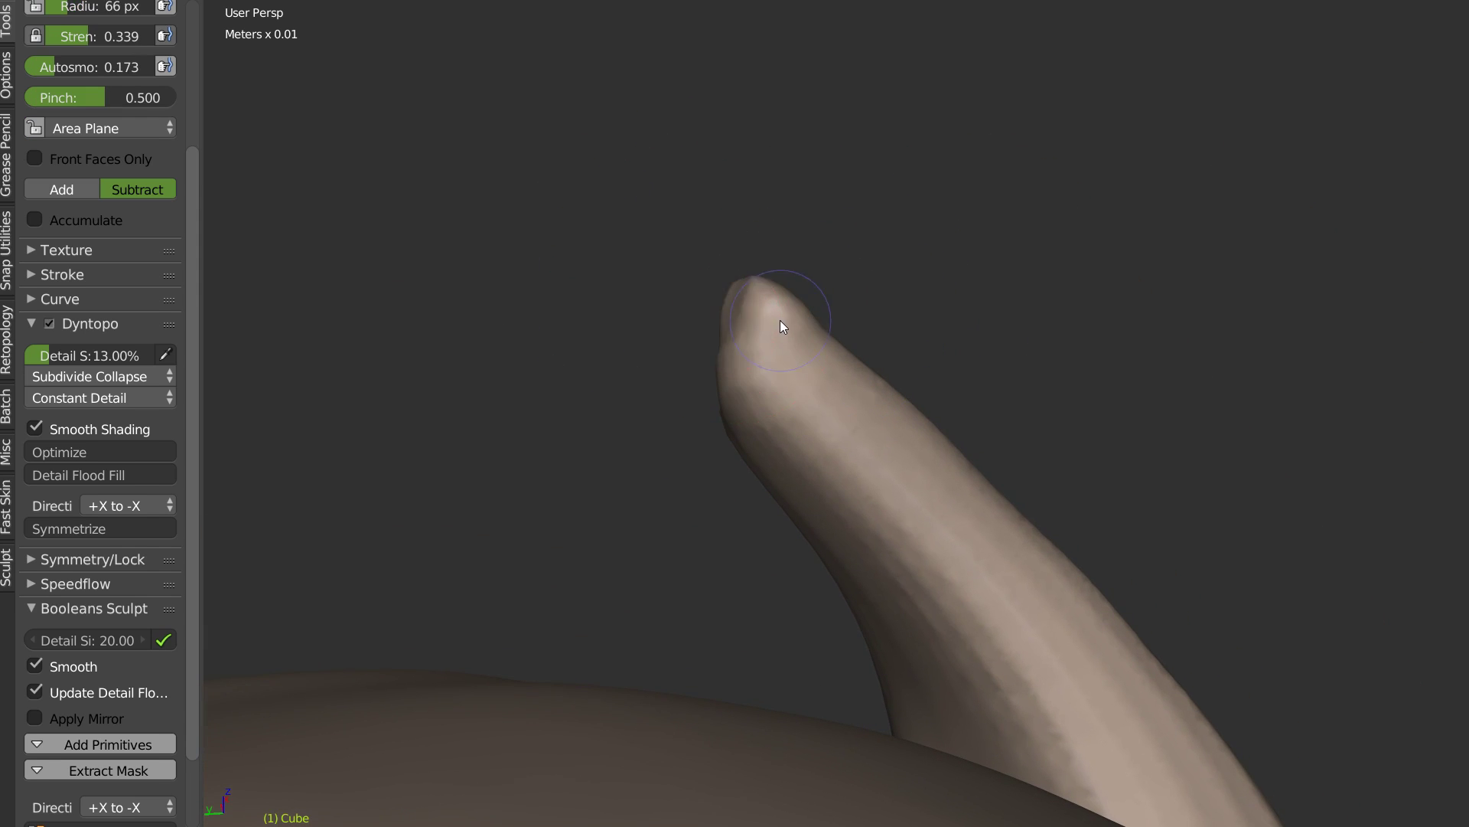
ctrl+drag(762, 287, 764, 370)
mouse_move(758, 297)
ctrl+mouse_down()
mouse_move(793, 409)
mouse_move(994, 698)
mouse_move(1058, 759)
ctrl+mouse_up()
ctrl+drag(857, 478, 967, 615)
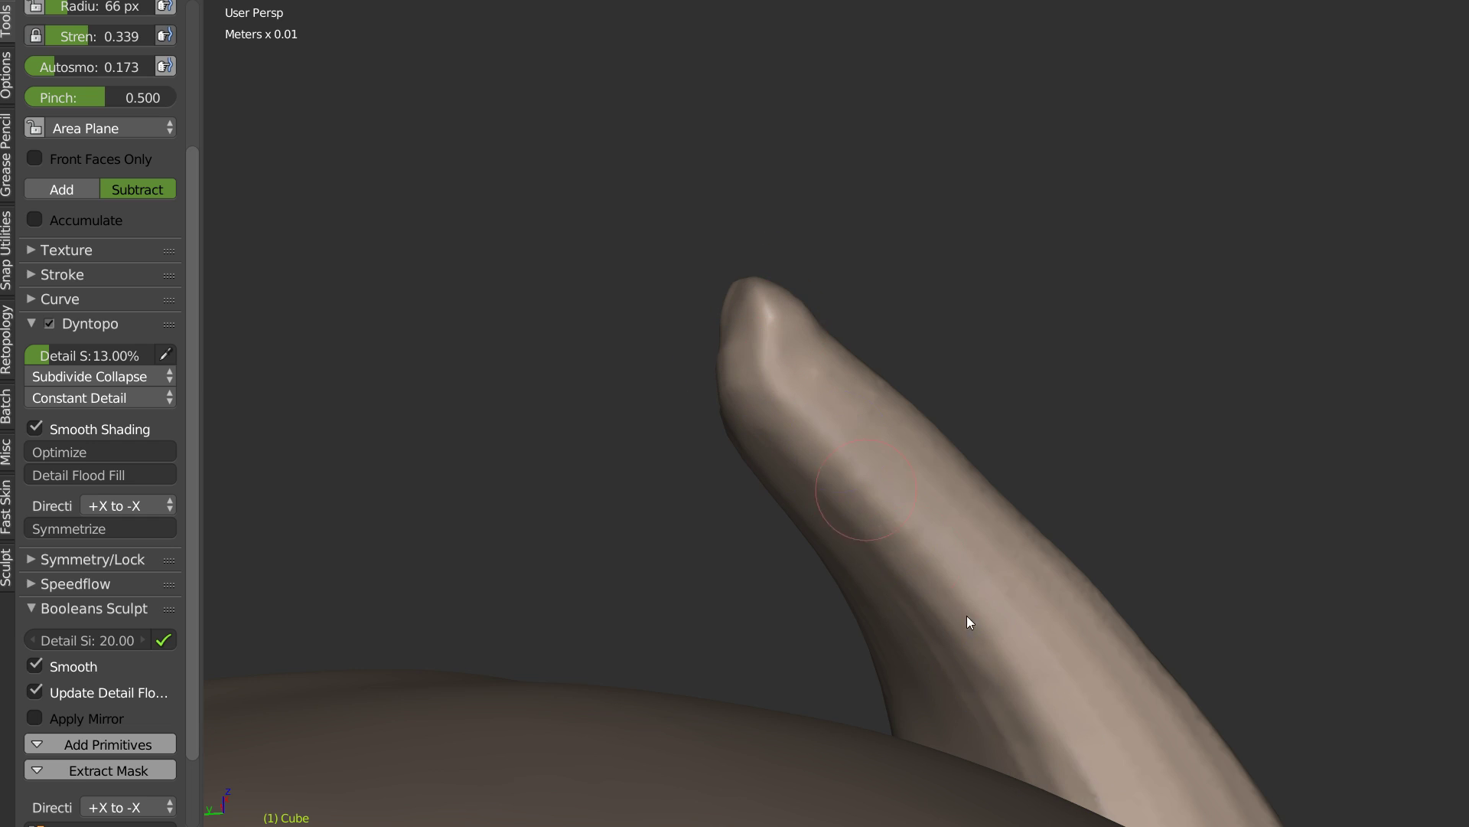
shift+drag(916, 480, 1150, 687)
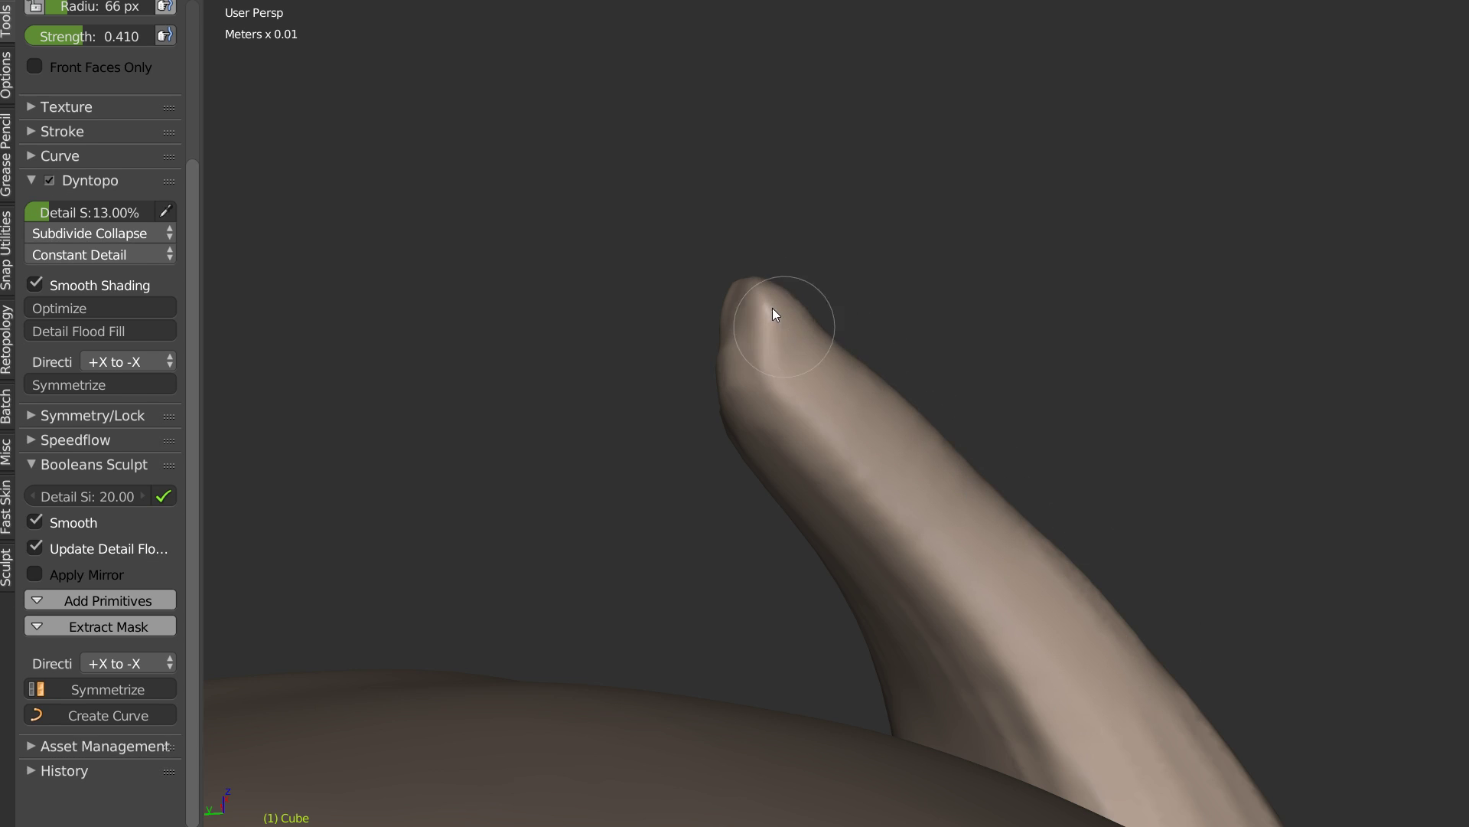
Step: Crease the horn's rear edge below the notch and smooth both the tip and the edge
mouse_move(767, 297)
middle_down()
mouse_move(848, 369)
mouse_move(991, 333)
mouse_move(916, 336)
middle_up()
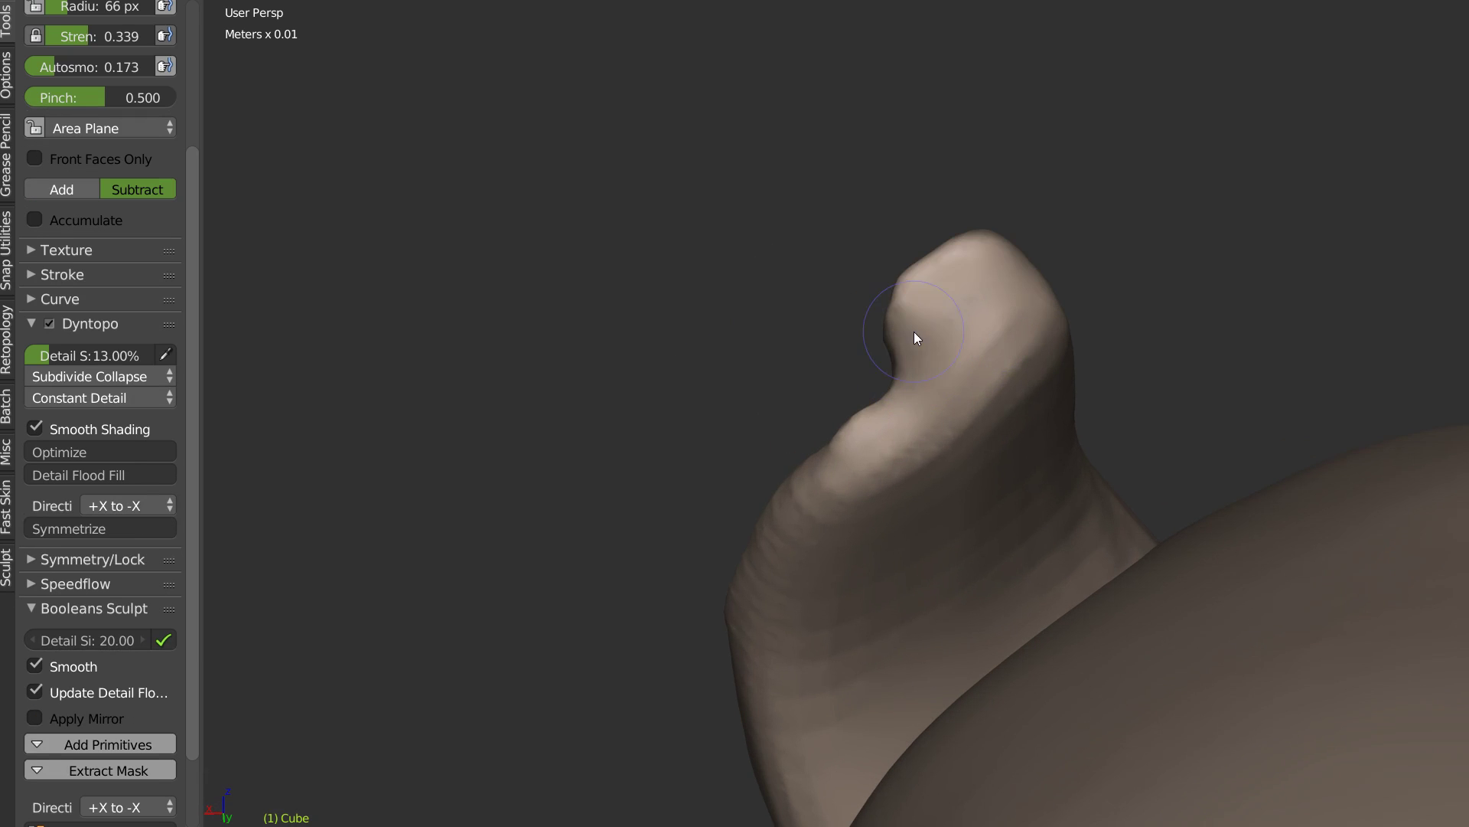
mouse_move(1030, 346)
shift+mouse_down()
mouse_move(984, 352)
mouse_move(964, 269)
mouse_move(987, 314)
shift+mouse_up()
mouse_move(878, 439)
mouse_down()
mouse_move(865, 421)
mouse_move(920, 455)
mouse_move(872, 486)
mouse_move(821, 484)
mouse_up()
mouse_move(823, 489)
middle_down()
mouse_move(994, 436)
mouse_move(871, 302)
middle_up()
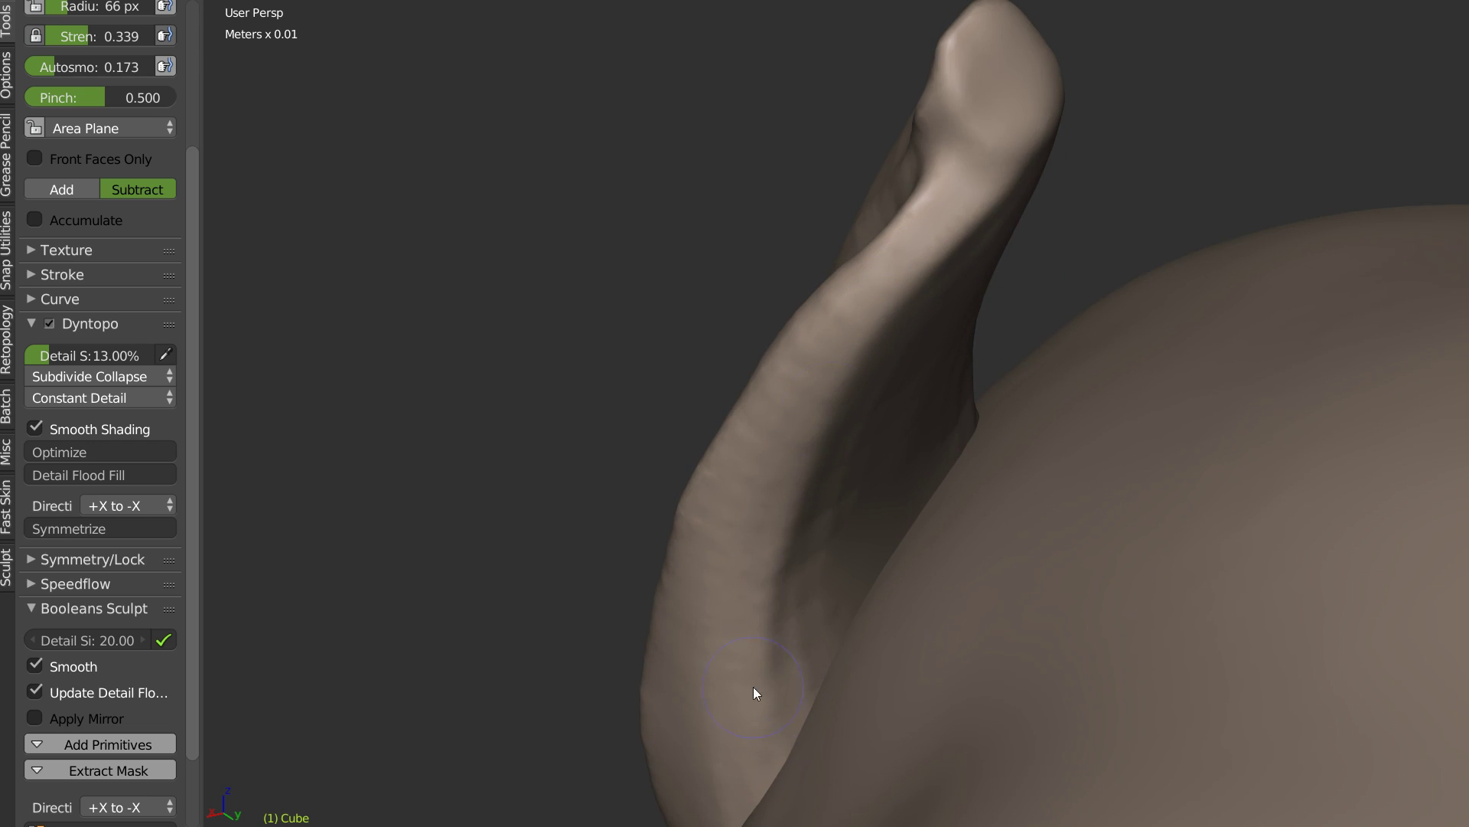
key(s)
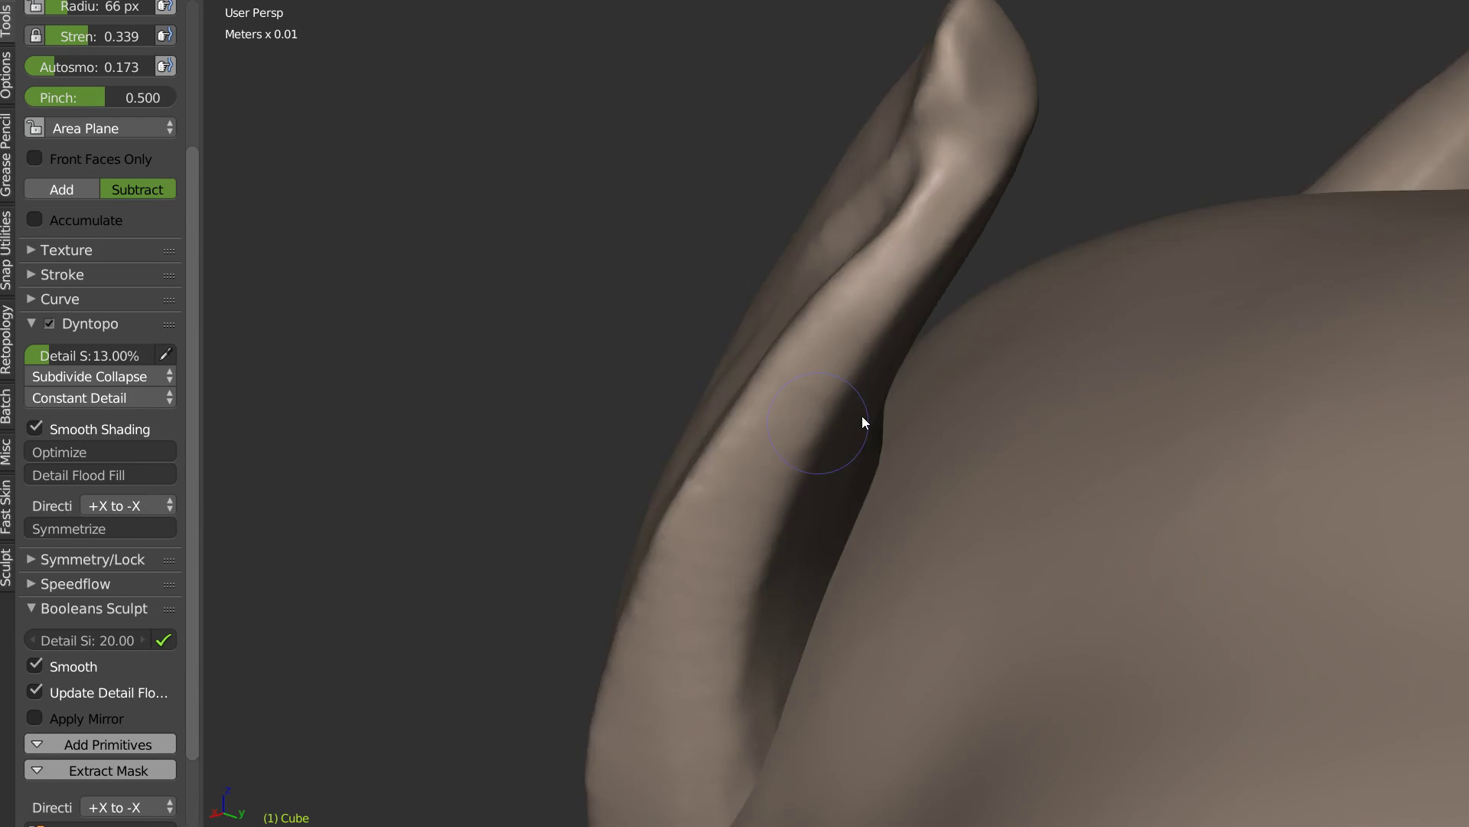
Step: Deepen and extend the diagonal groove running from the notch down the horn's side, and smooth its lower end
middle_drag(862, 423, 946, 351)
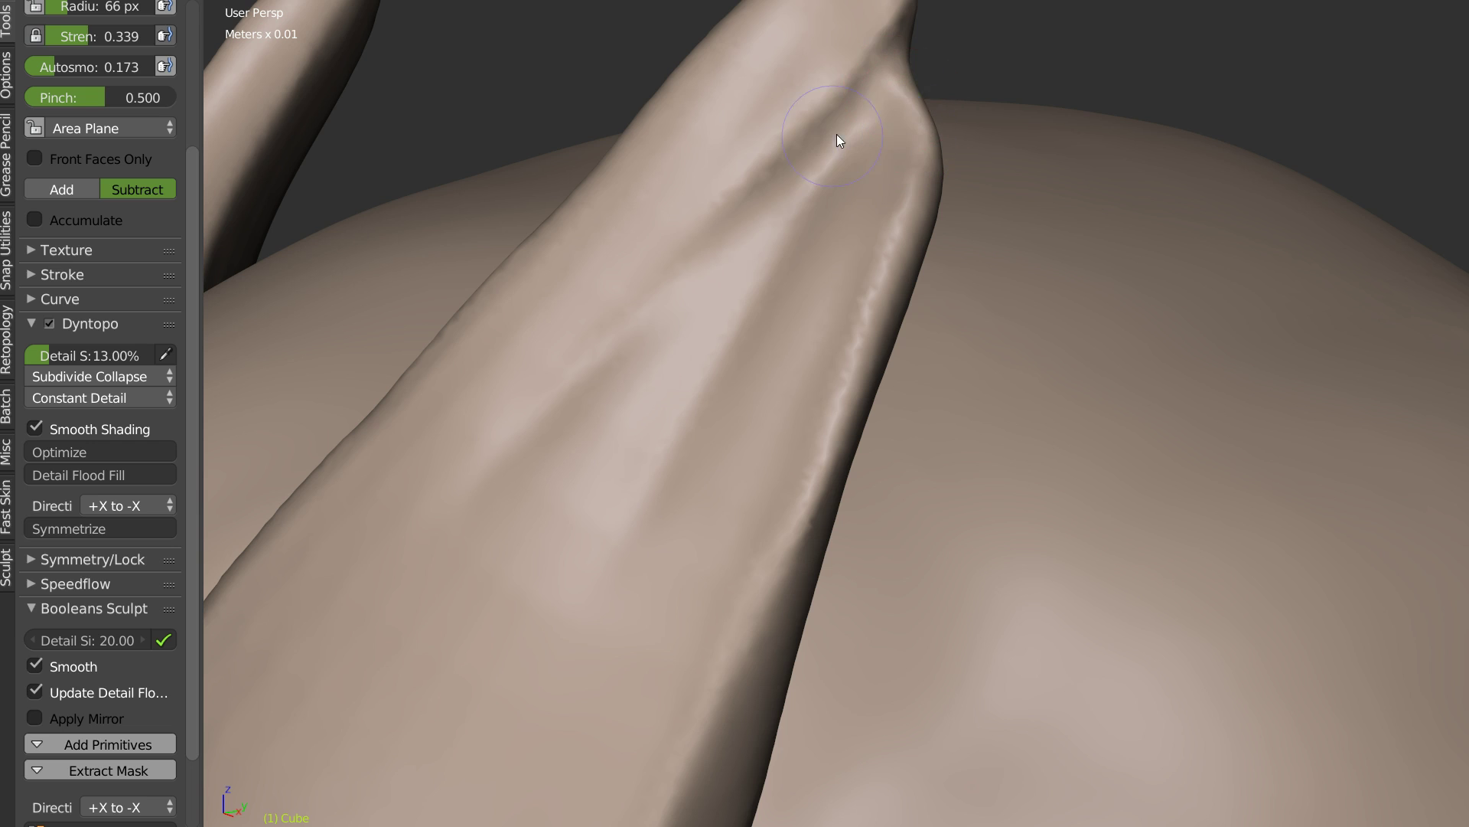
mouse_move(854, 113)
mouse_down()
mouse_move(655, 309)
mouse_move(480, 538)
mouse_up()
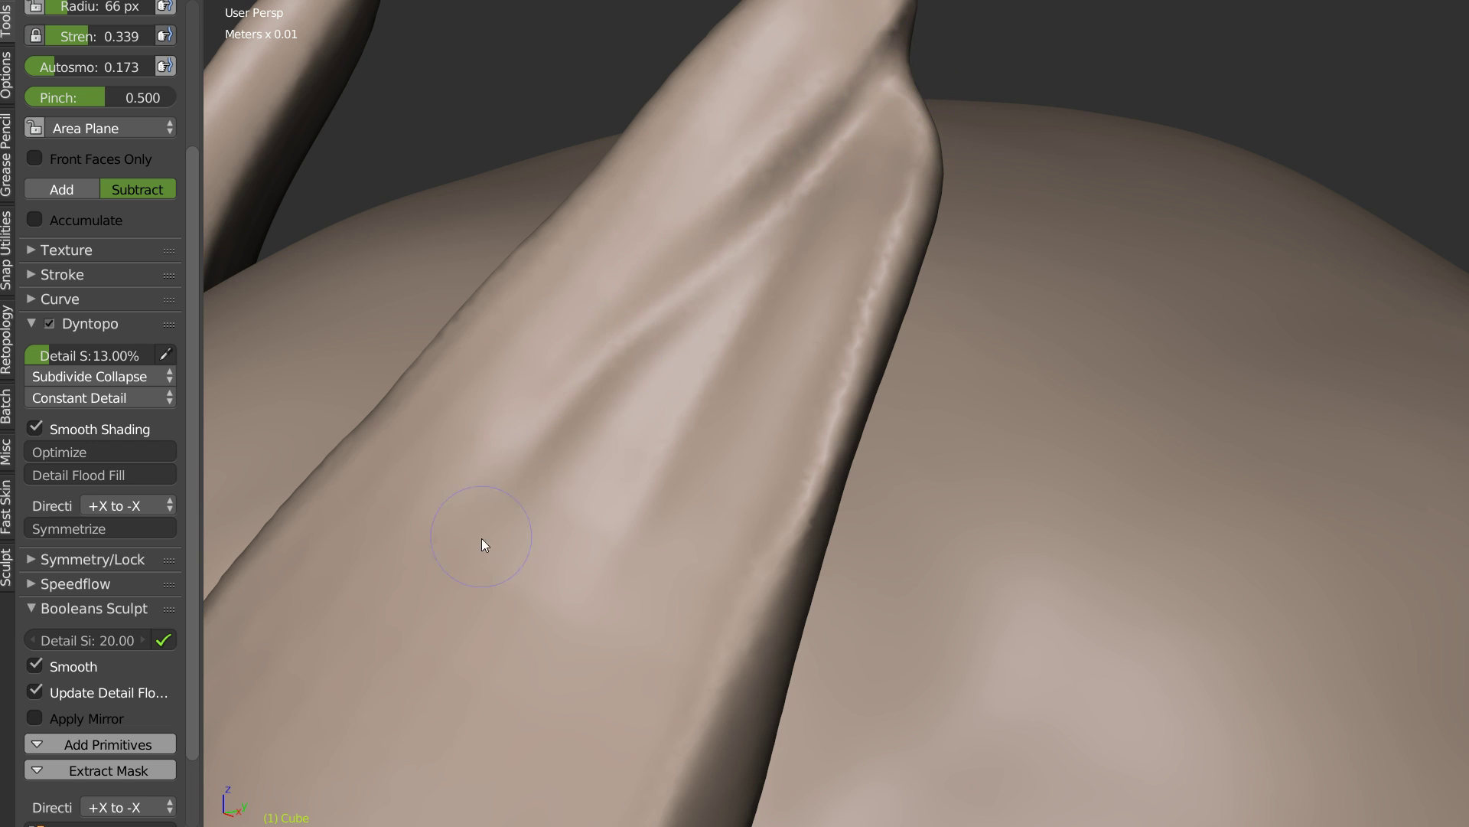
shift+drag(571, 452, 788, 315)
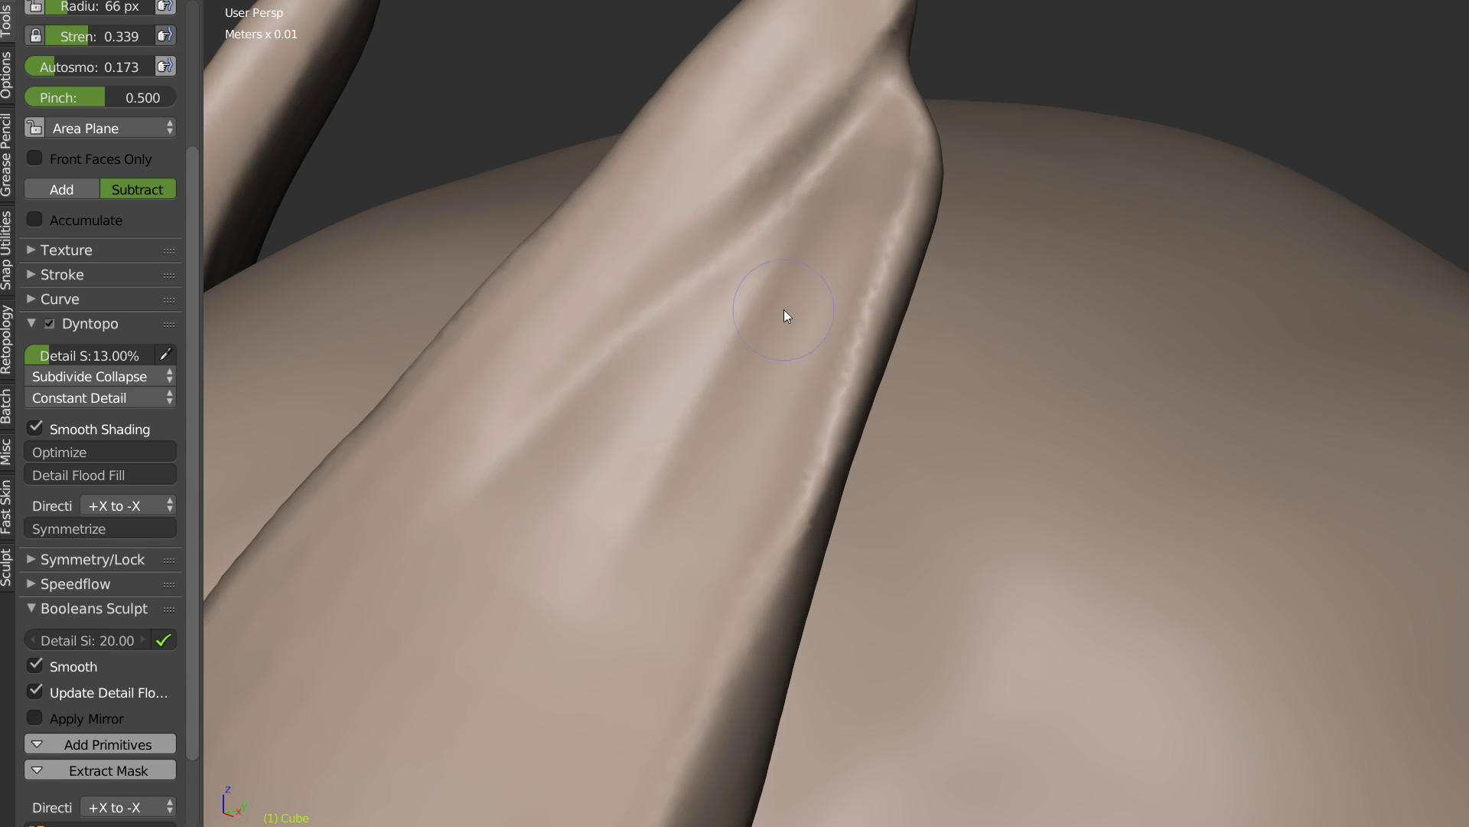
Step: Crease lengthwise grooves near the horn's base and smooth the faceted front surface up to the tip
scroll(788, 315, down, 4)
middle_drag(751, 263, 692, 400)
mouse_move(664, 498)
mouse_down()
mouse_move(724, 416)
mouse_move(612, 615)
mouse_up()
scroll(727, 450, up, 3)
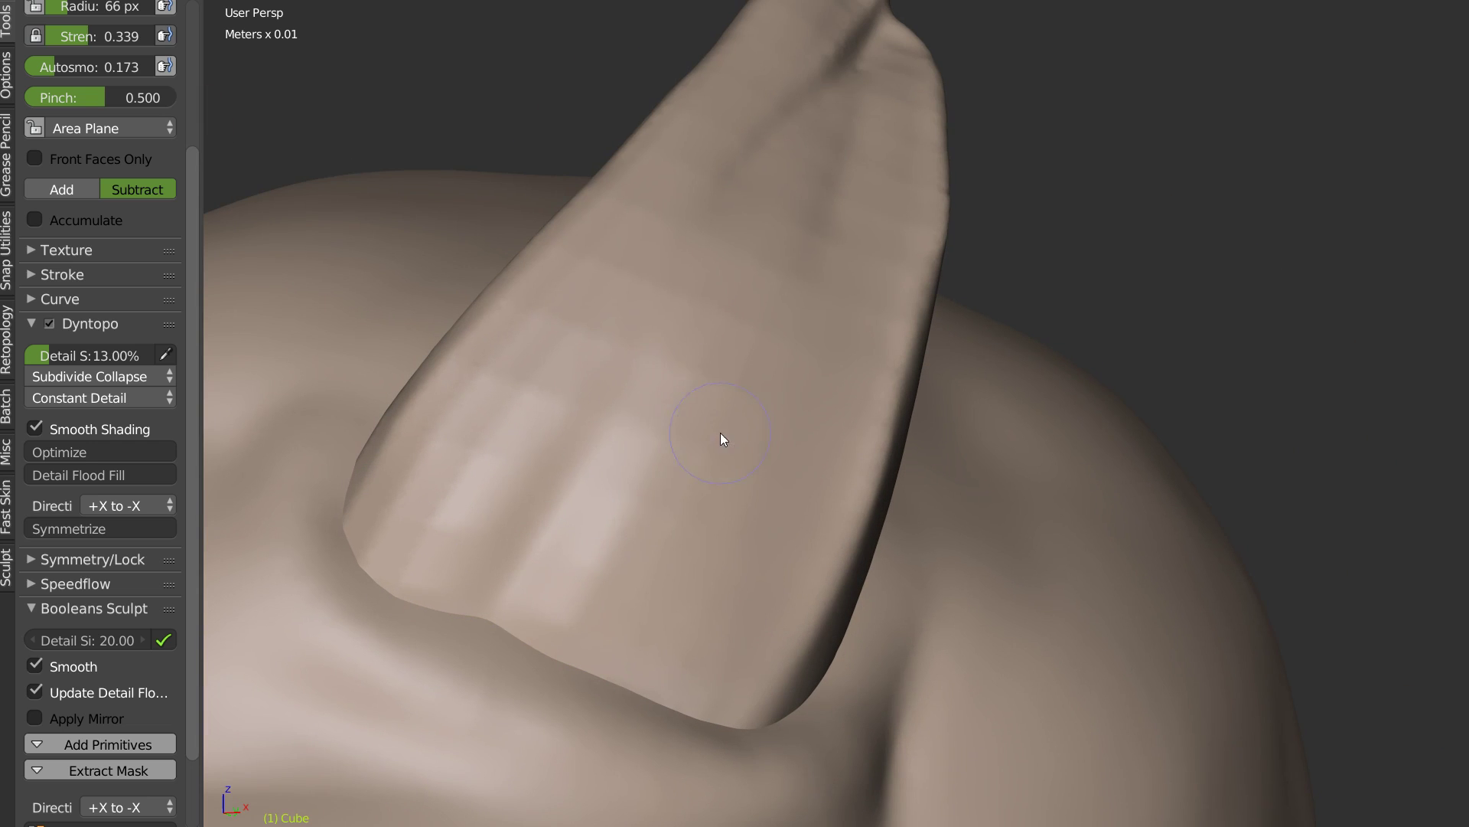
key(s)
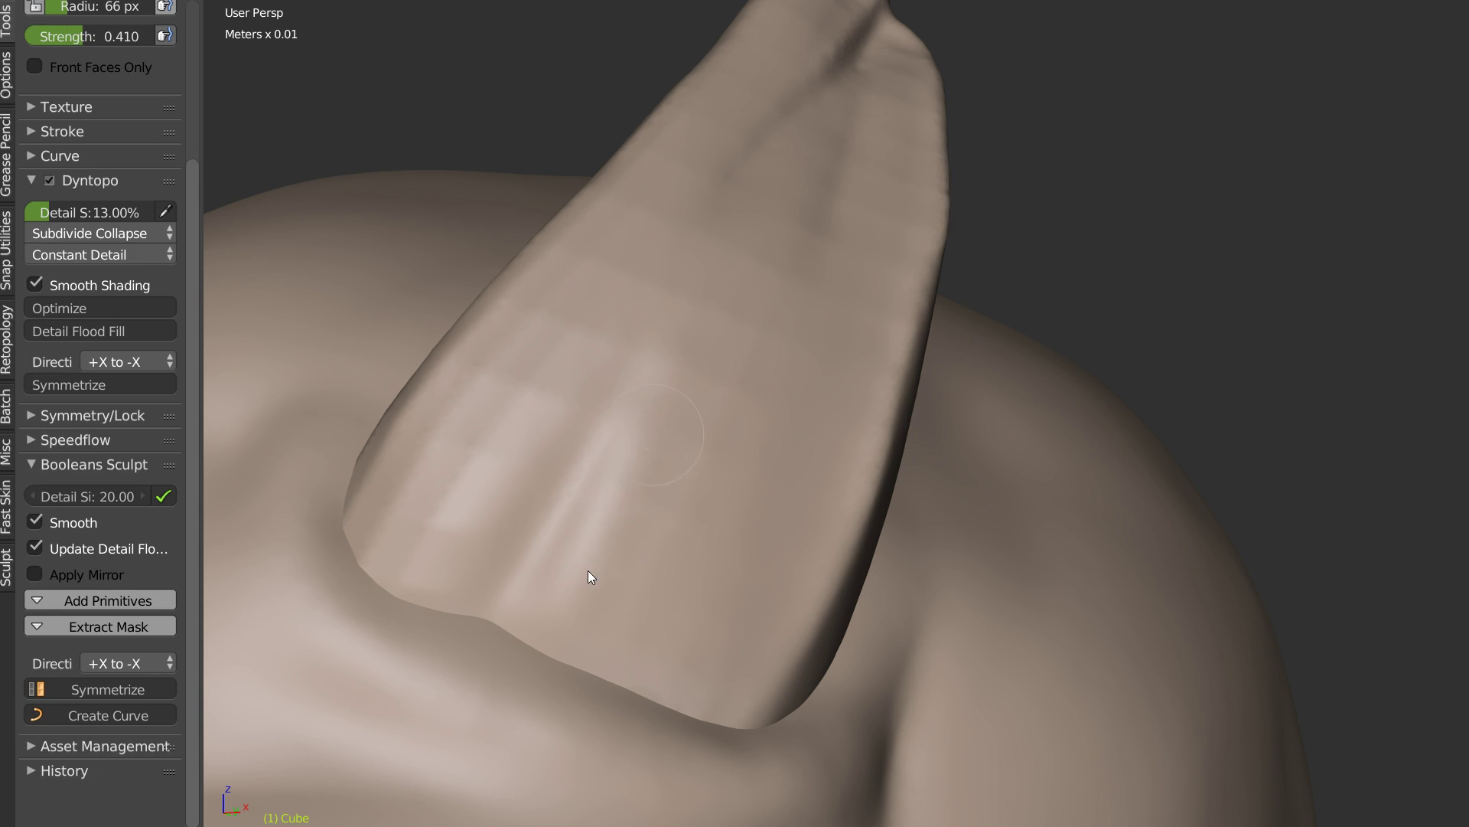
key(shift+c)
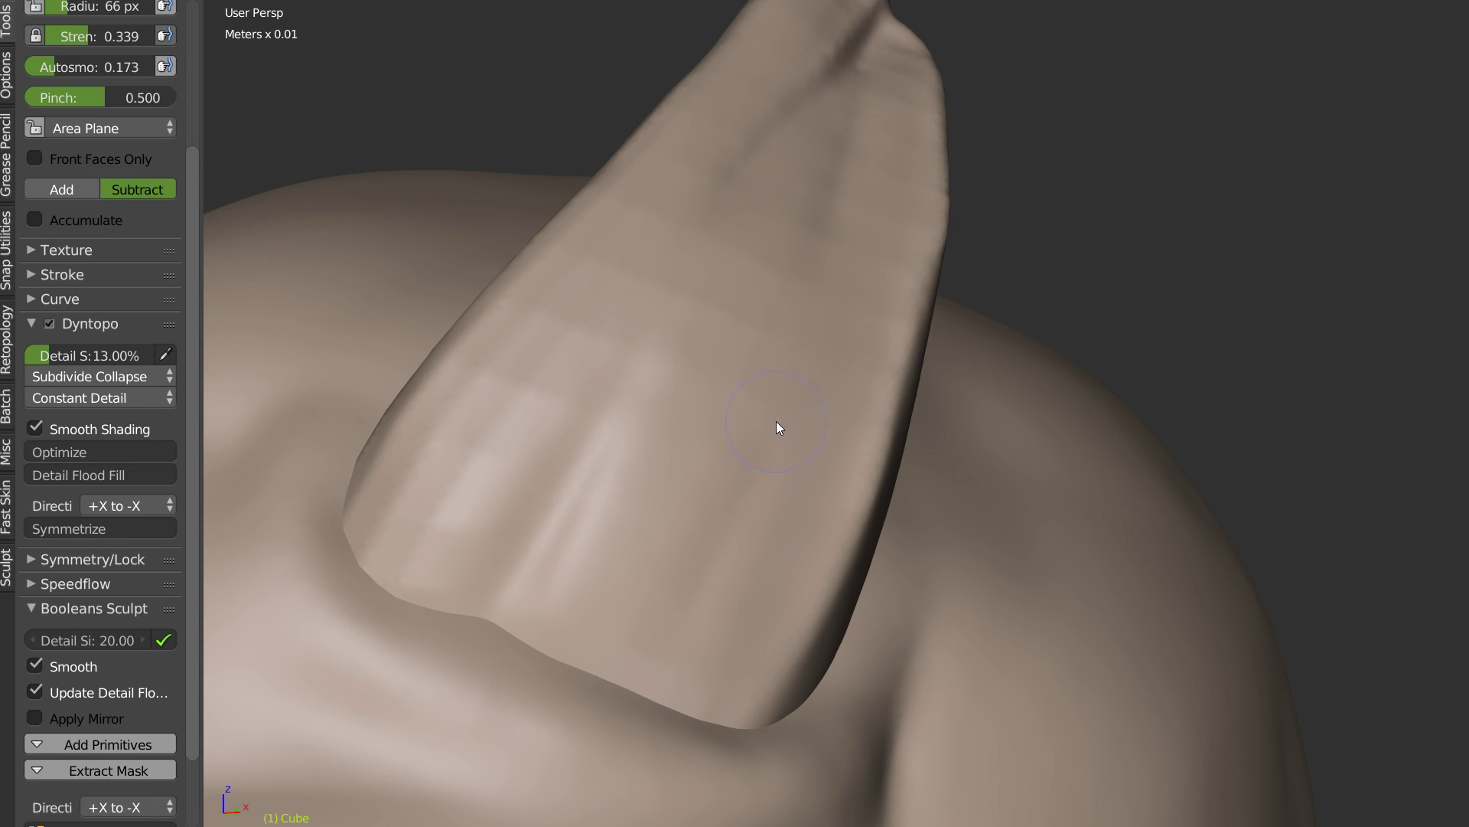
key(s)
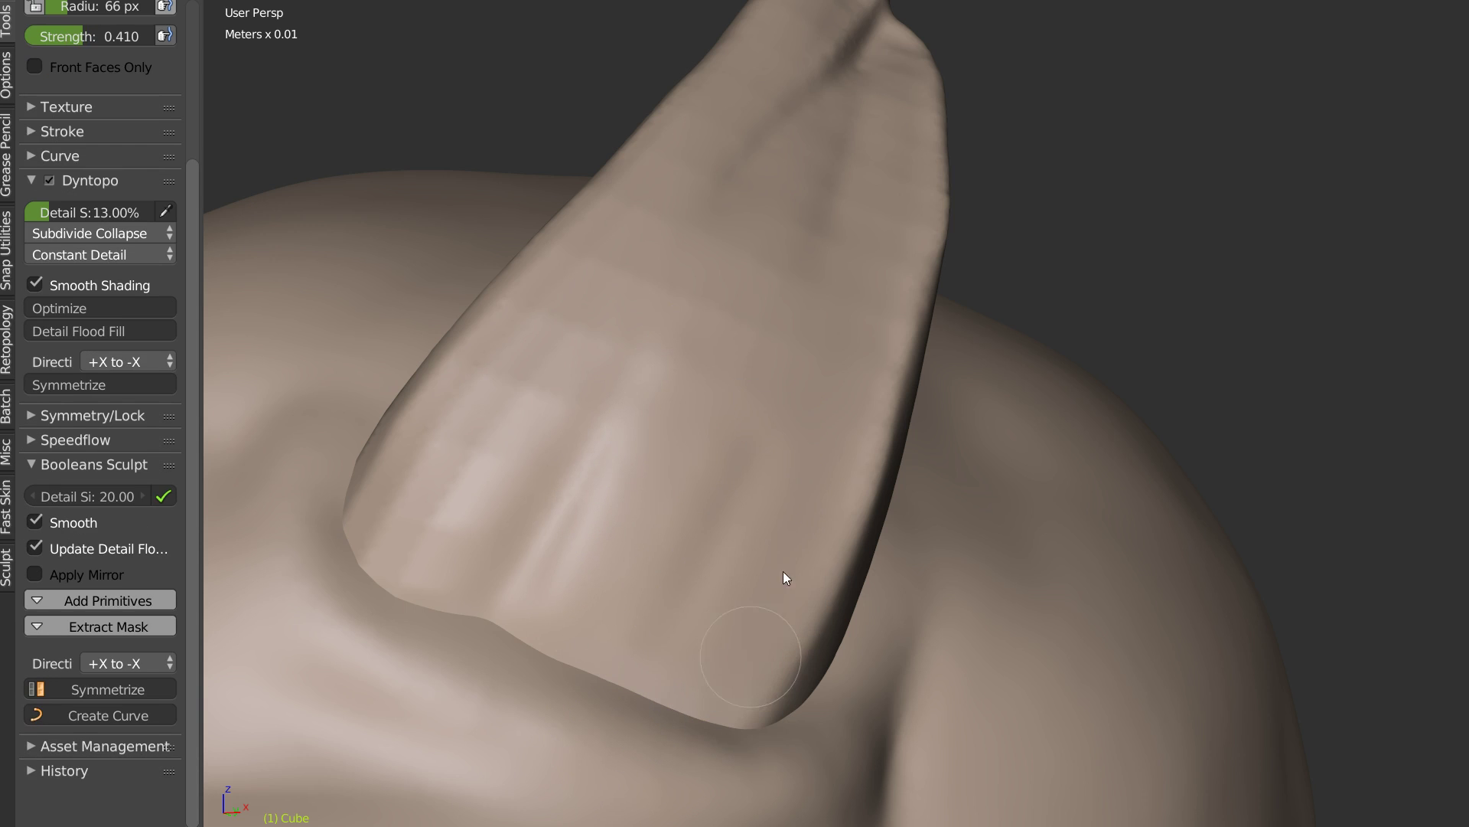
drag(893, 85, 907, 65)
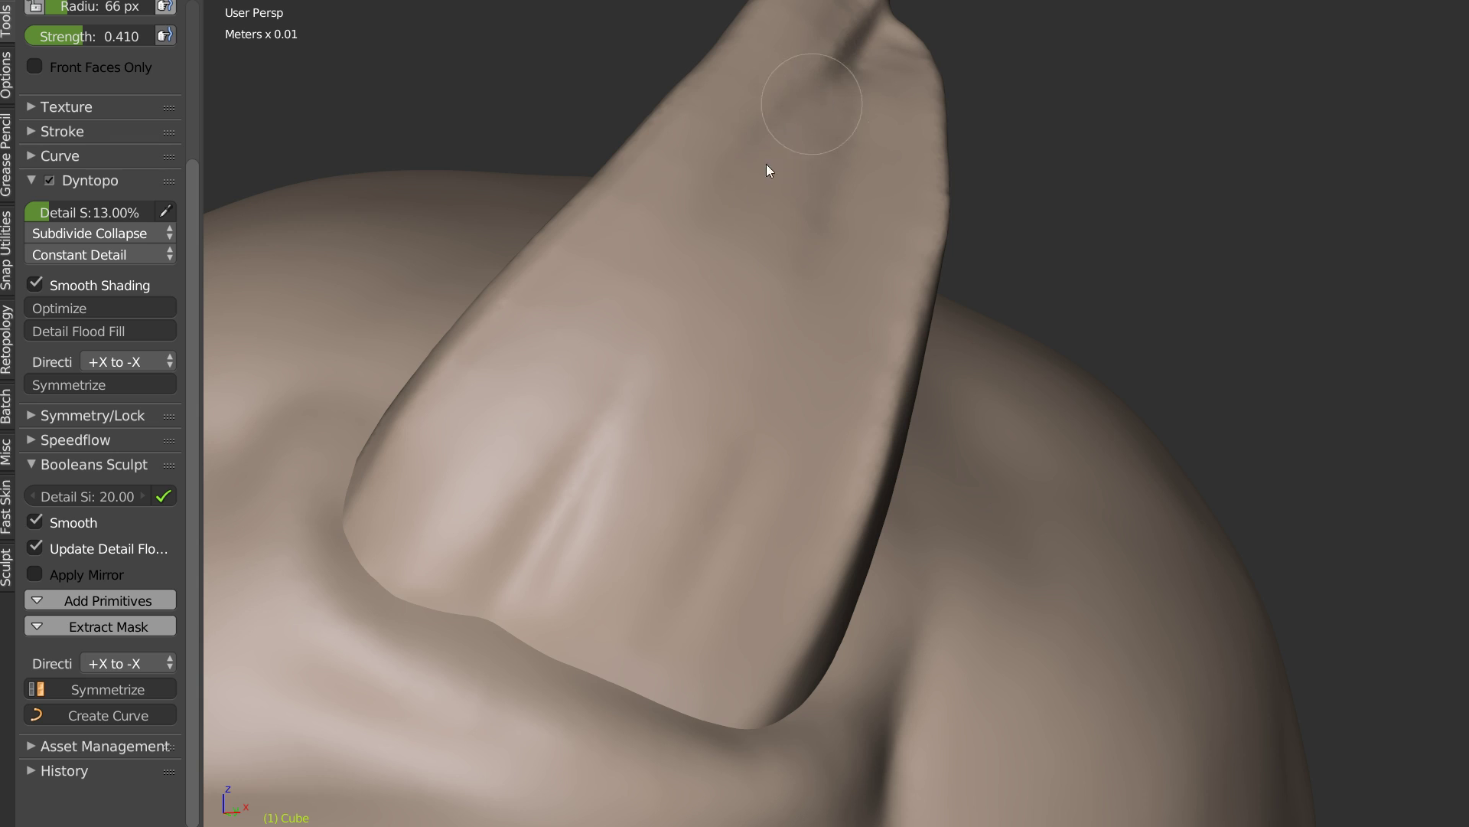
Step: Smooth the inner side of the horn and the long edge beside it
mouse_move(635, 160)
middle_down()
mouse_move(627, 306)
mouse_move(663, 320)
mouse_move(617, 456)
middle_up()
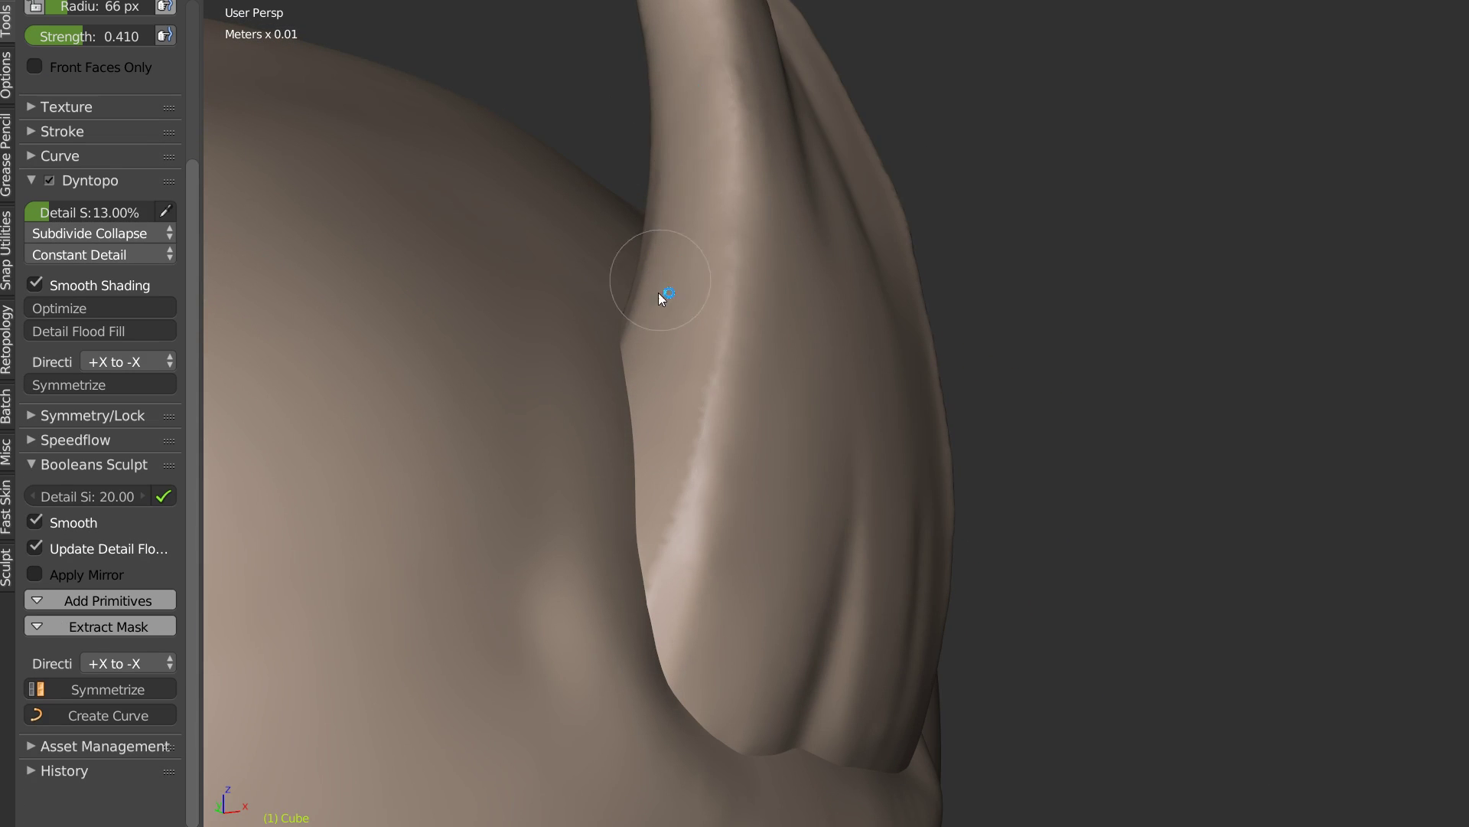
shift+drag(686, 306, 695, 268)
shift+drag(758, 333, 772, 233)
mouse_move(796, 308)
middle_down()
mouse_move(711, 345)
mouse_move(736, 371)
mouse_move(730, 359)
mouse_move(687, 385)
mouse_move(682, 364)
middle_up()
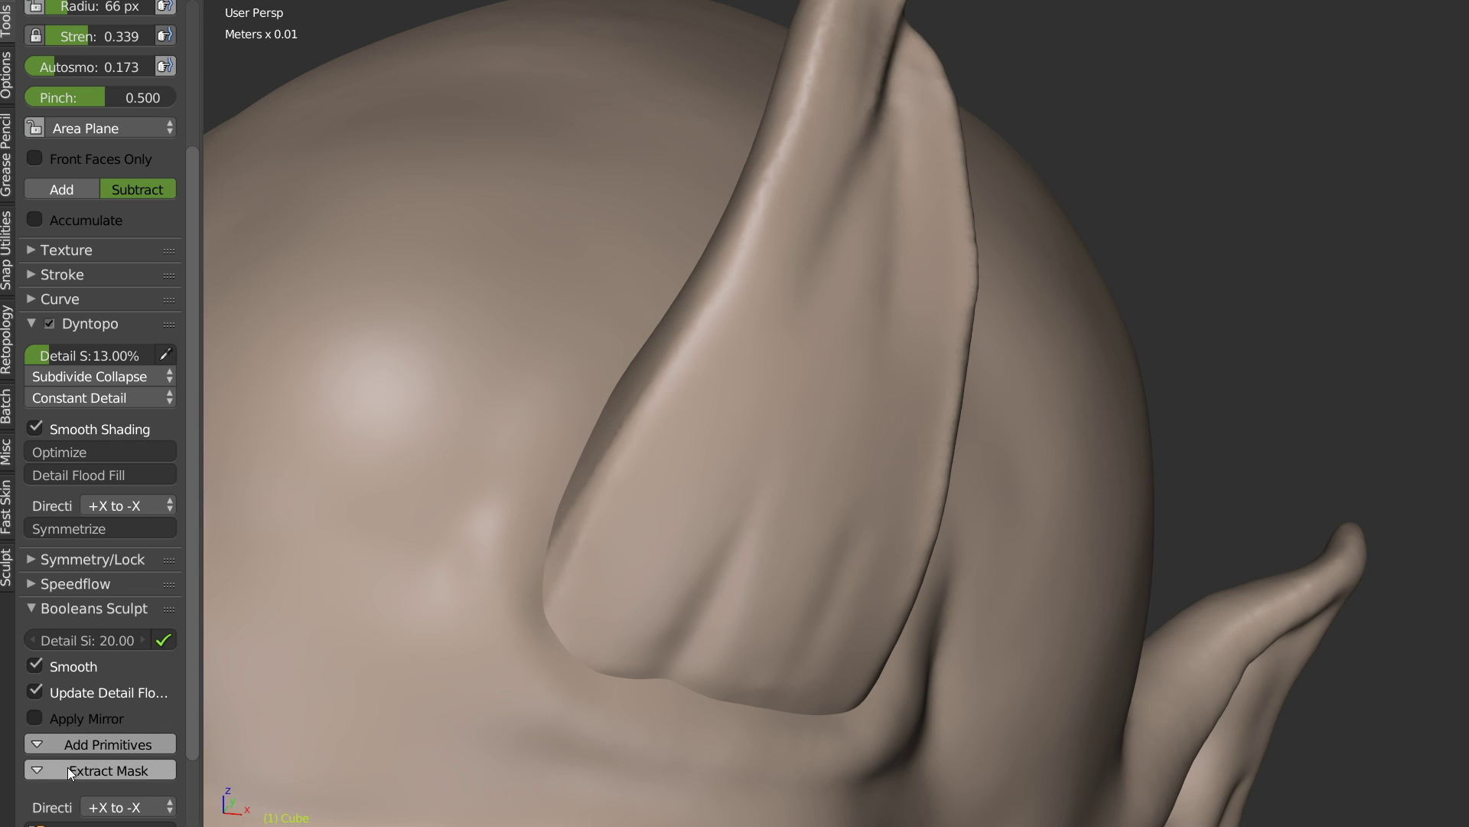
Step: Refine the horn's inner ridge, round off the tip by smoothing and define the groove below it
mouse_move(933, 253)
middle_down()
mouse_move(955, 230)
mouse_move(972, 252)
middle_up()
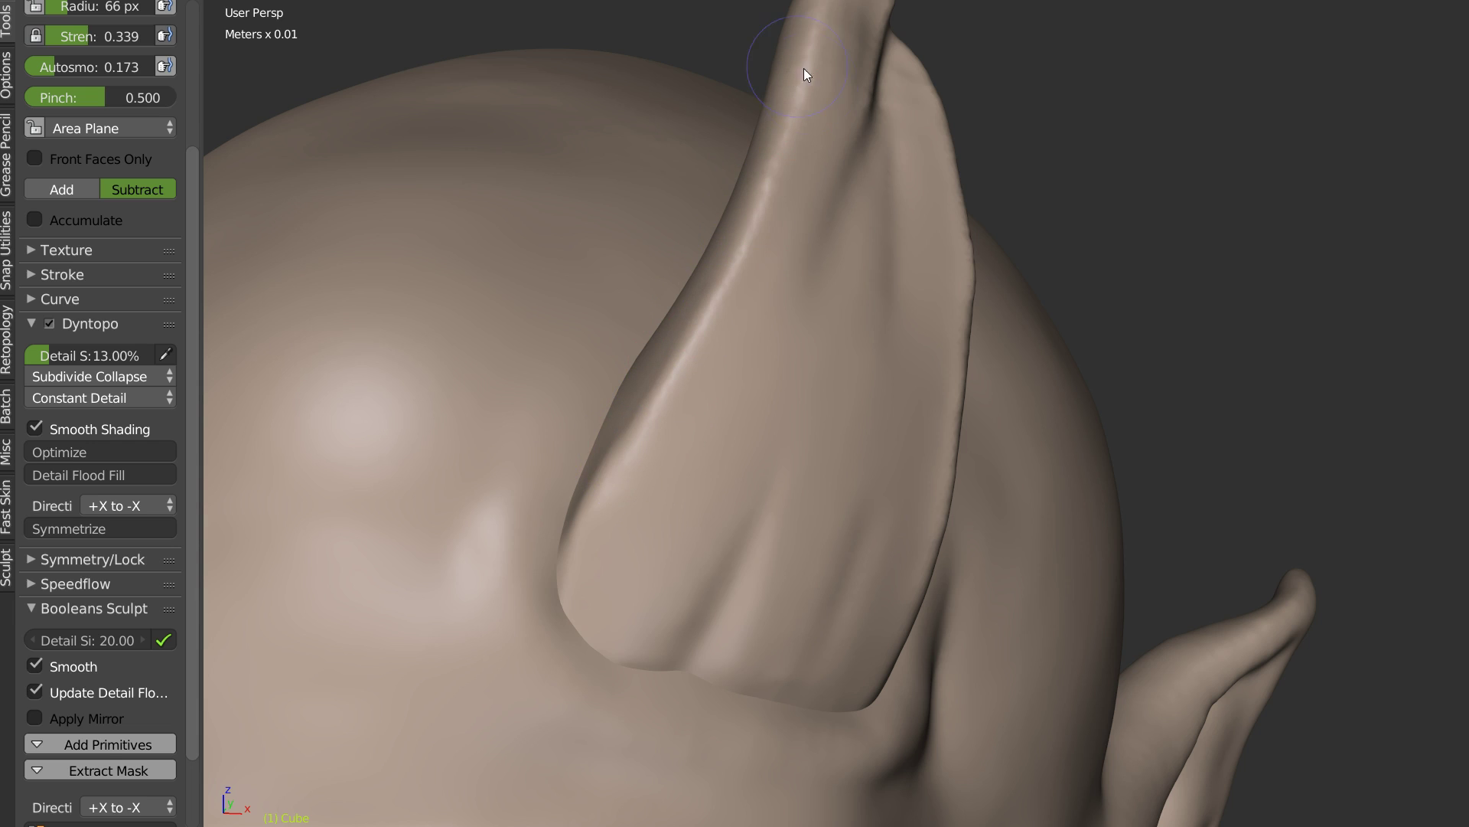
middle_drag(710, 306, 819, 162)
scroll(819, 162, down, 2)
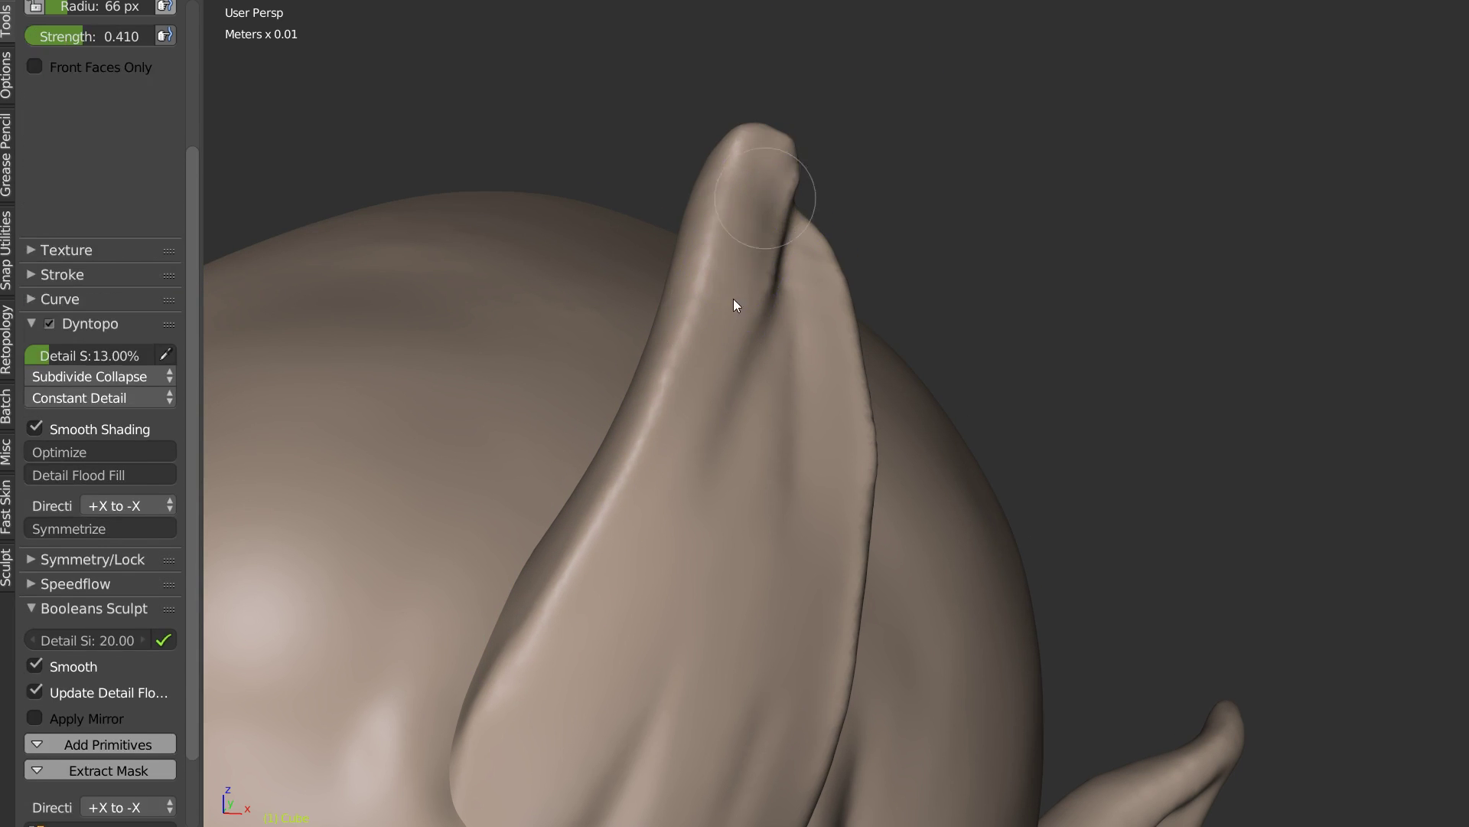
middle_drag(742, 277, 576, 292)
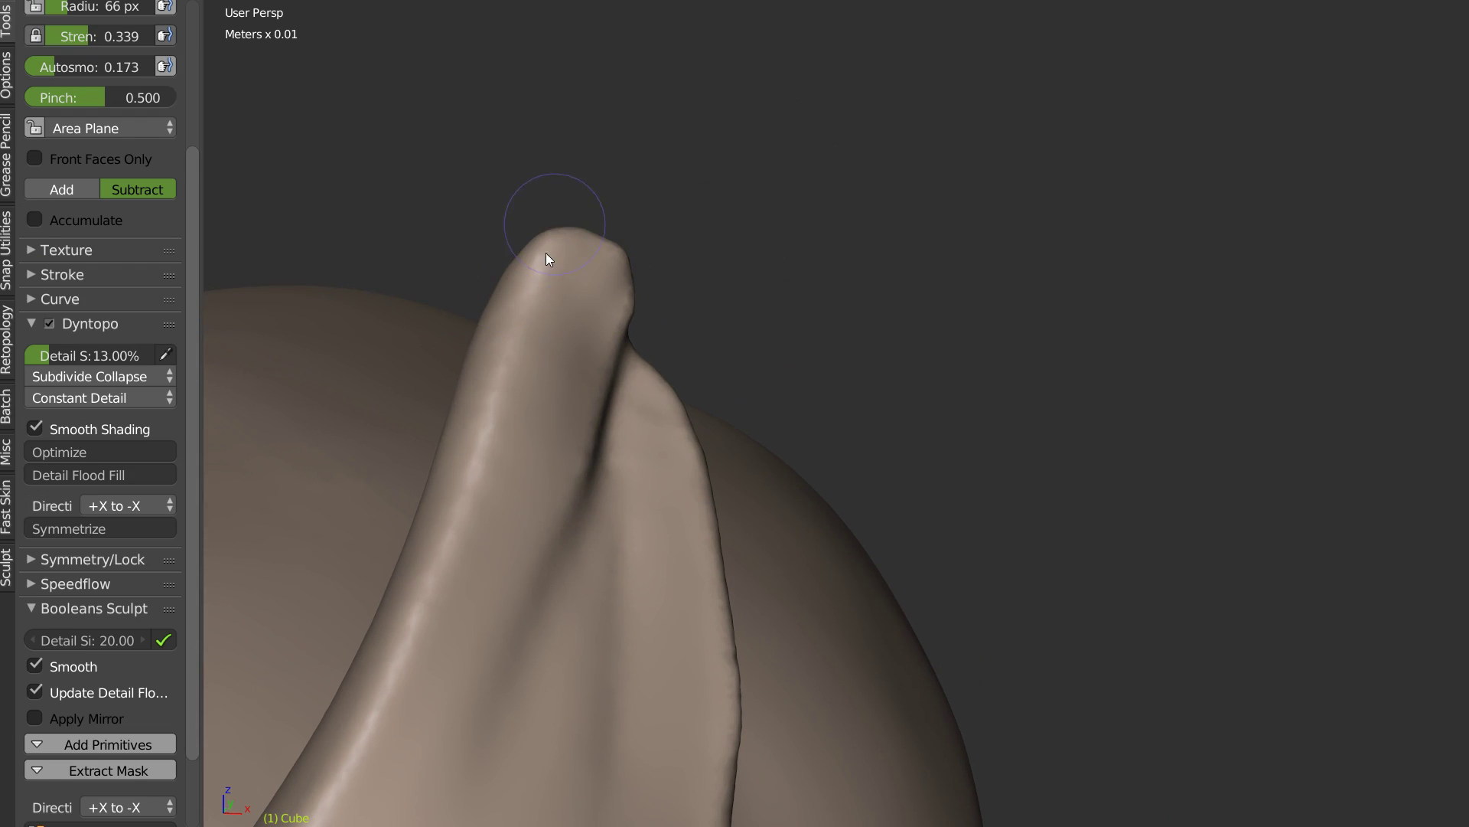
mouse_move(560, 246)
shift+mouse_down()
mouse_move(636, 246)
mouse_move(624, 323)
mouse_move(595, 311)
shift+mouse_up()
key(s)
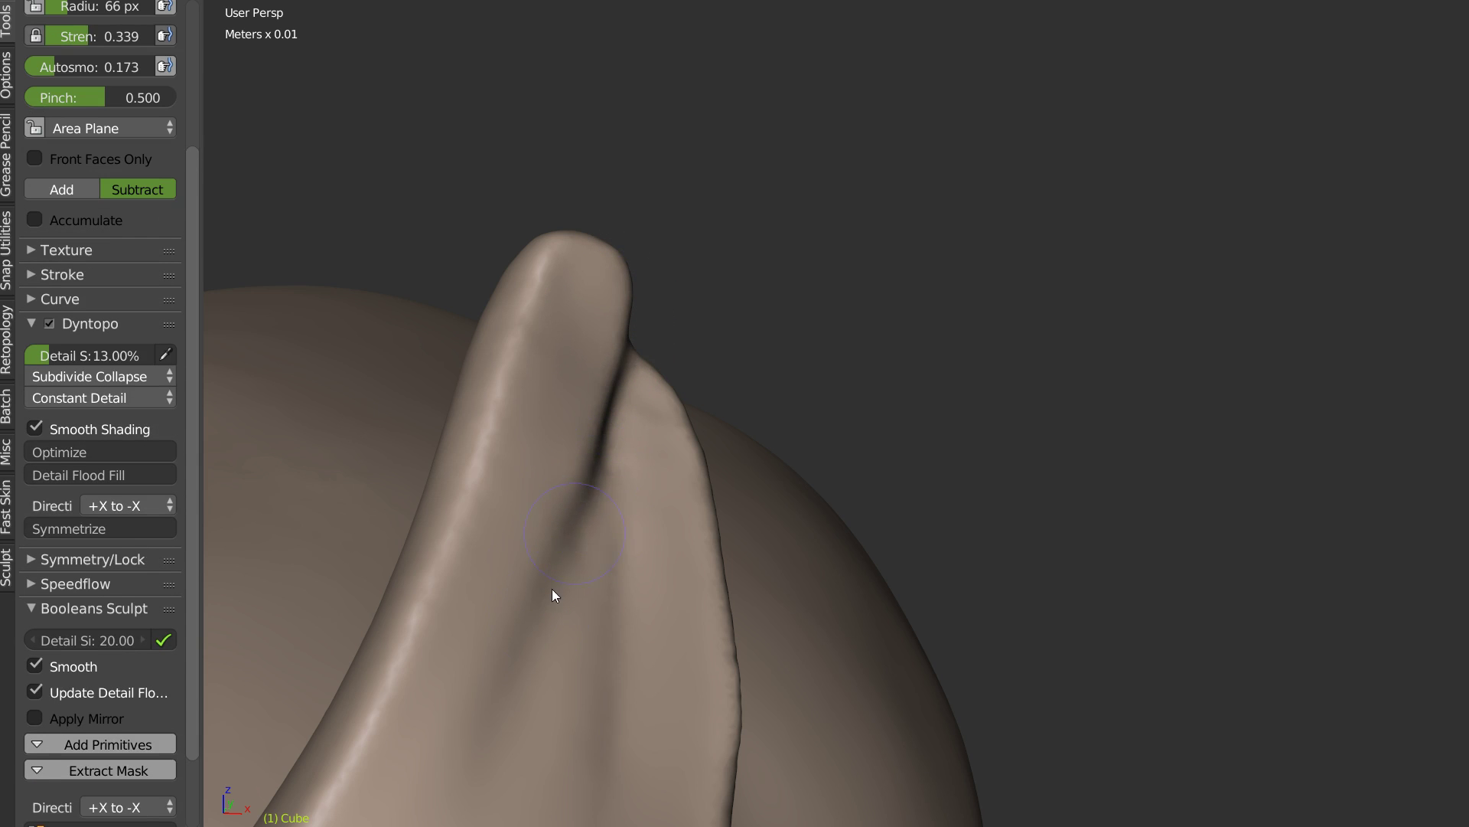
Step: Lower the Crease brush's Autosmooth to 0.047 and refine the groove and outer edge of the horn
mouse_move(598, 539)
middle_down()
mouse_move(597, 387)
mouse_move(545, 405)
mouse_move(683, 322)
middle_up()
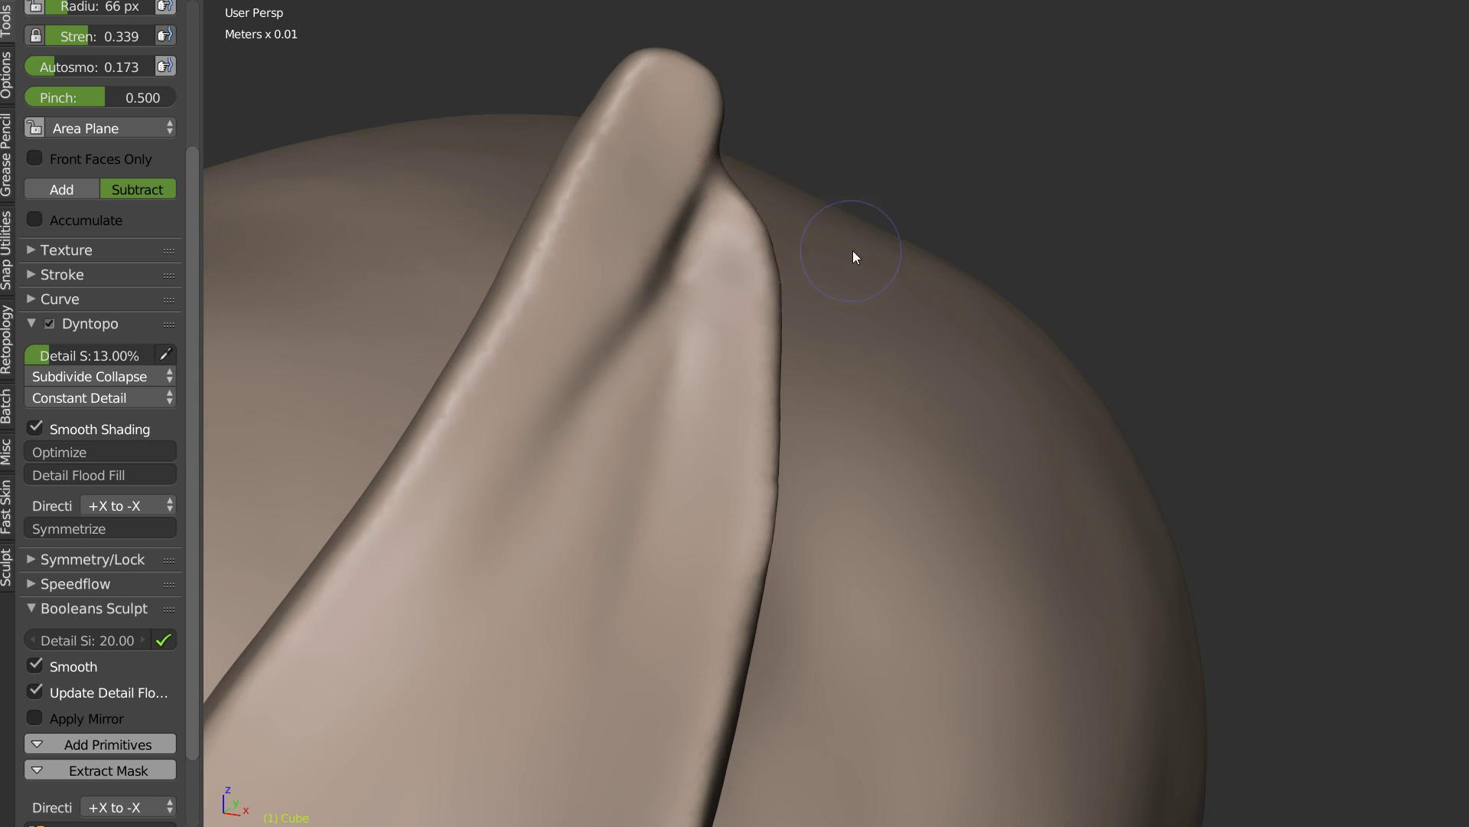
middle_drag(852, 250, 938, 240)
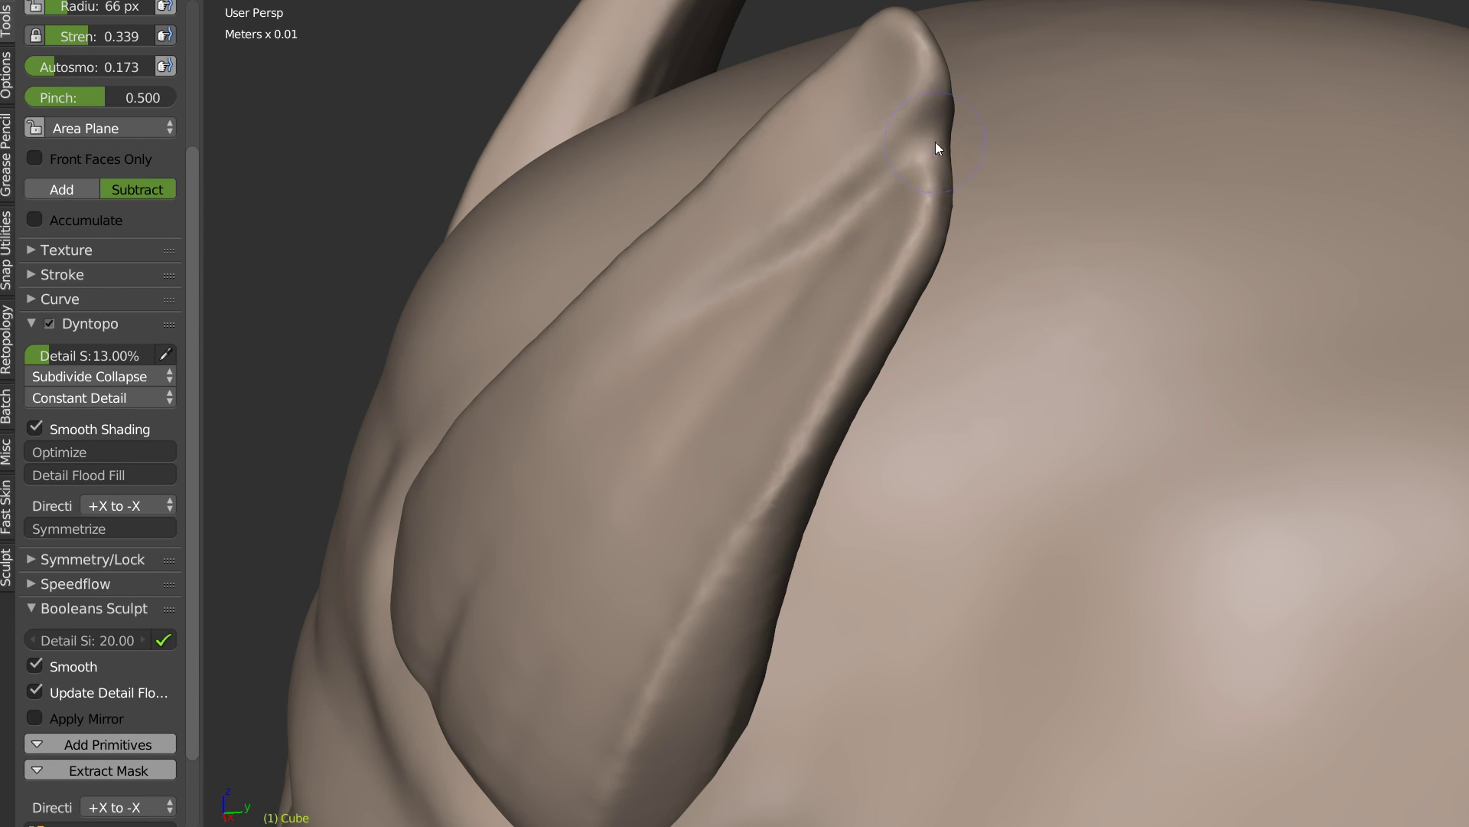
key(w)
drag(848, 355, 819, 356)
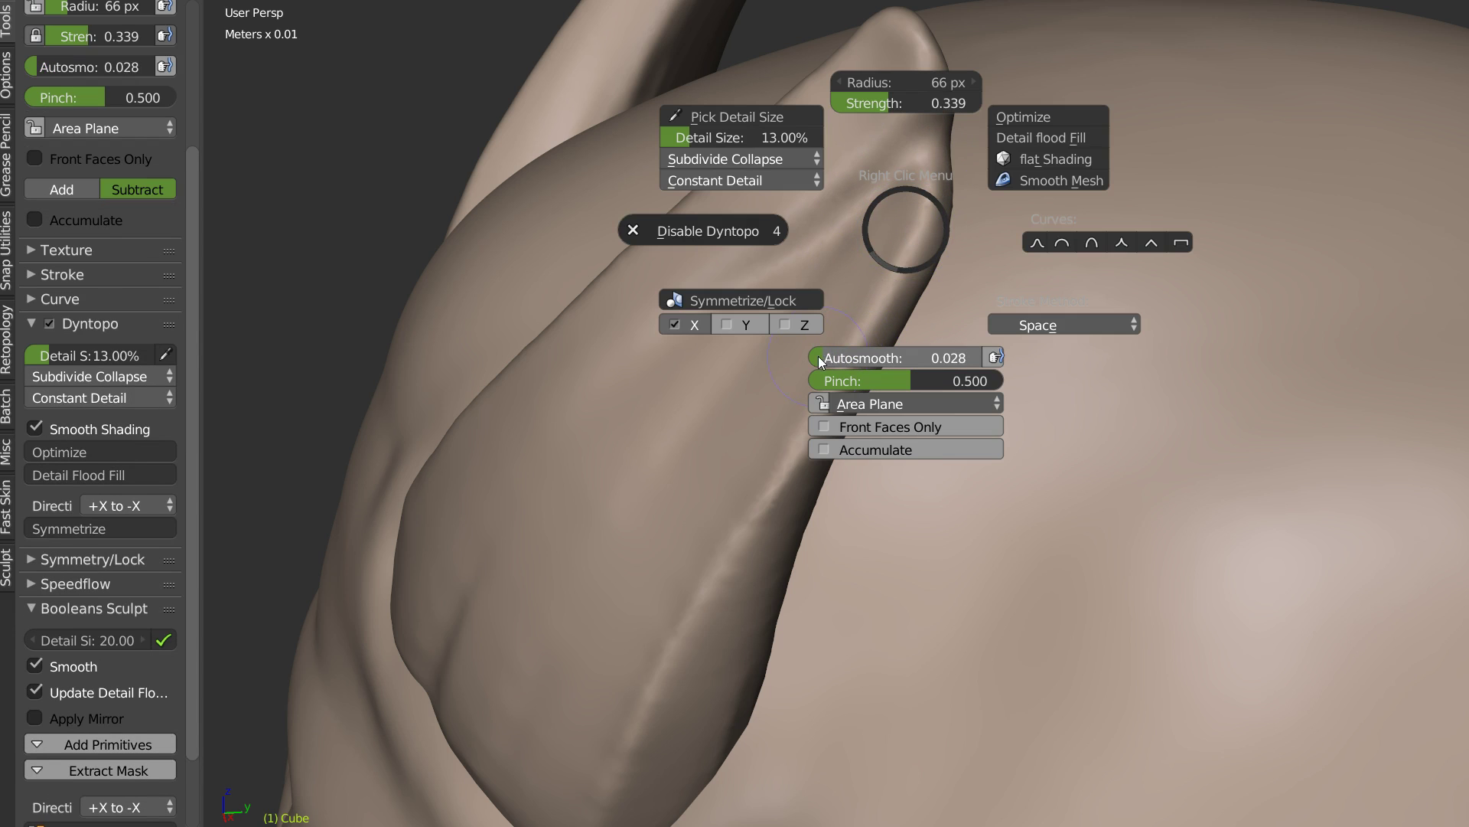
middle_drag(747, 531, 622, 640)
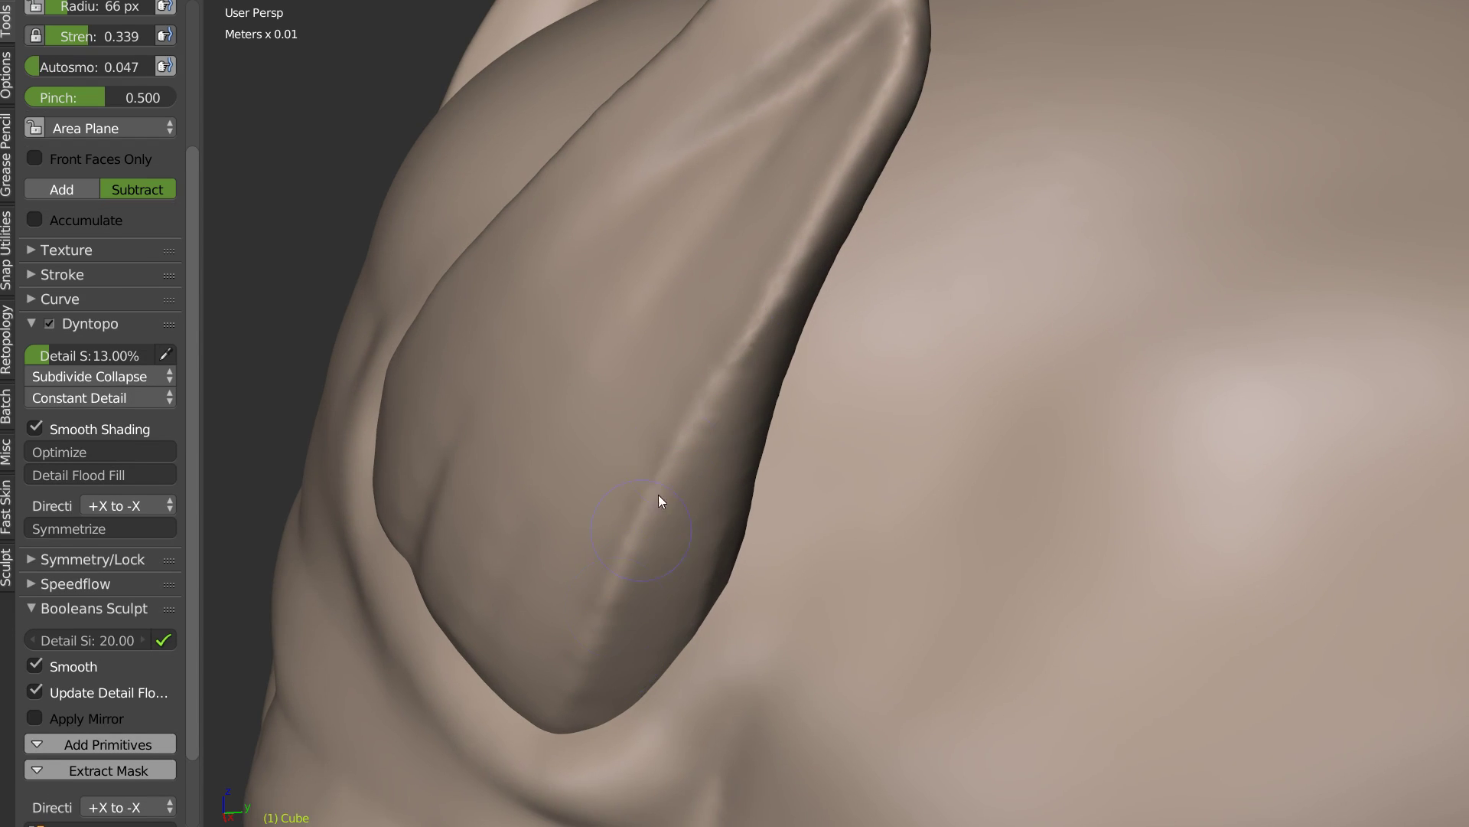
Step: Set the brush radius to 83 px, carve along both sides of the outer ridge and smooth it near the horn's base
middle_drag(660, 502, 696, 373)
key(f)
click(739, 618)
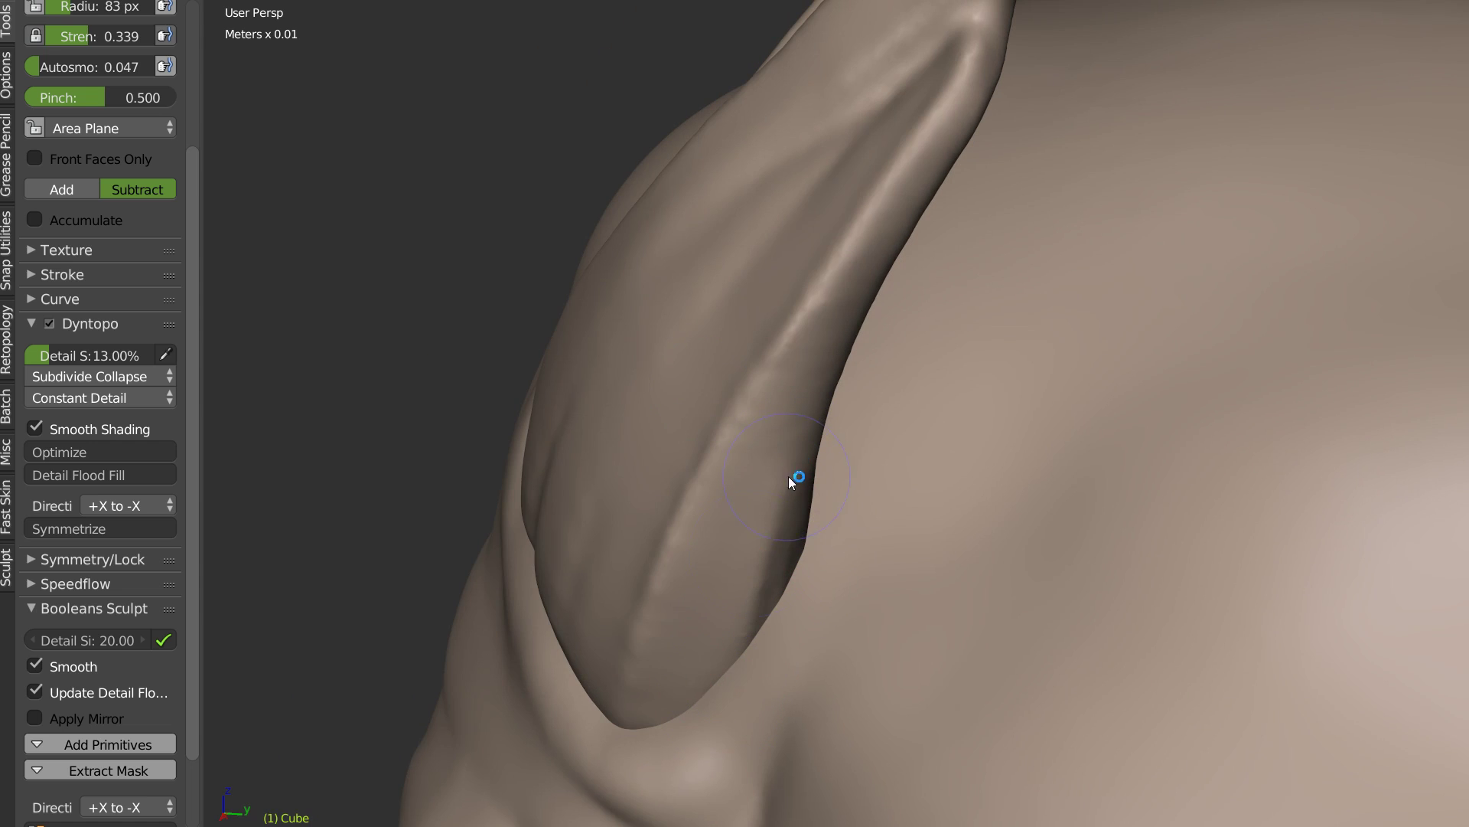
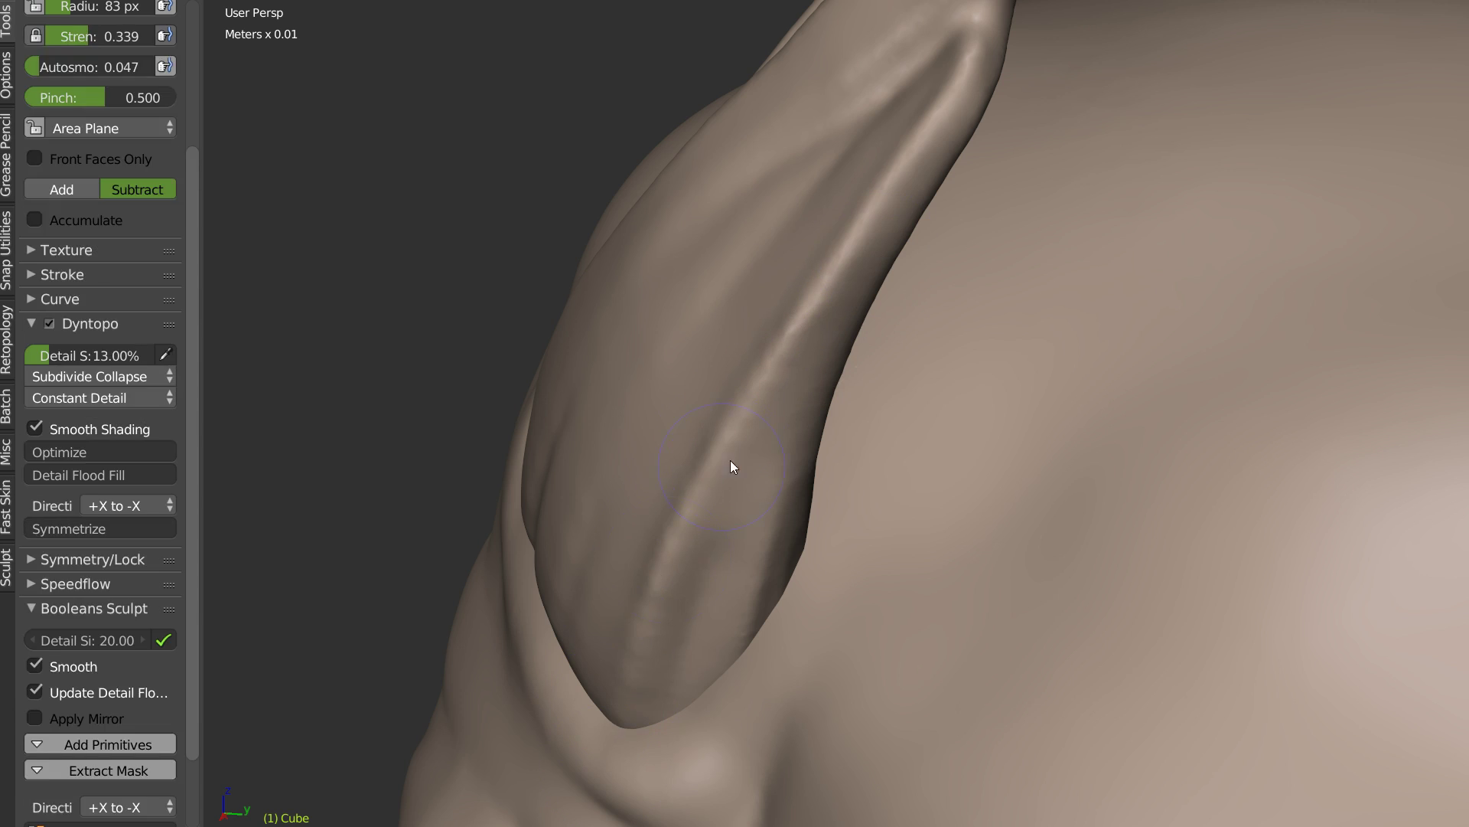
middle_drag(609, 755, 668, 544)
shift+drag(628, 612, 562, 718)
mouse_move(561, 718)
middle_down()
mouse_move(694, 420)
mouse_move(737, 440)
mouse_move(674, 294)
middle_up()
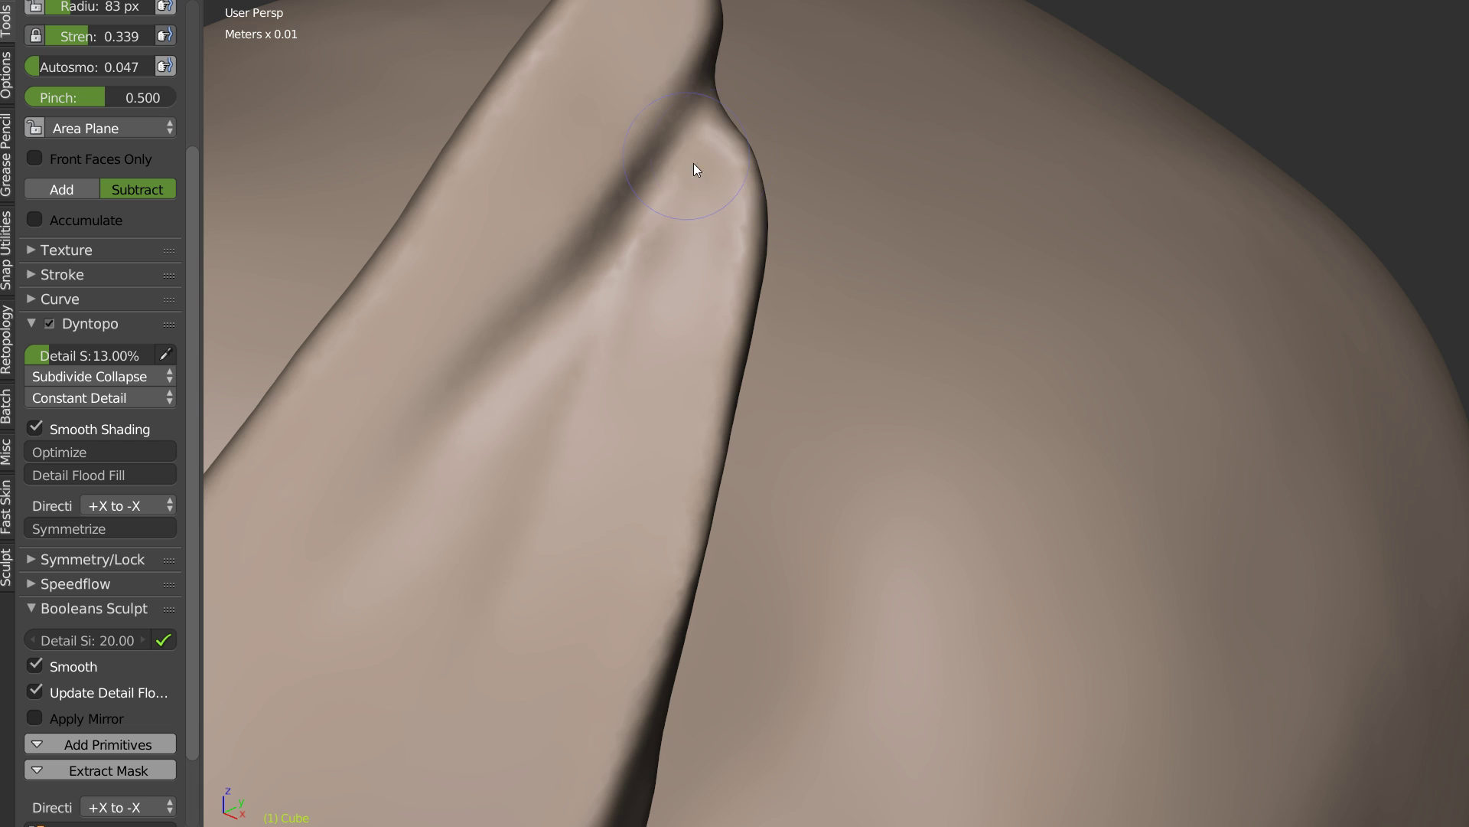
Step: Crease the upper part of the horn's outer ridge and smooth the notch below the tip
middle_drag(816, 215, 900, 213)
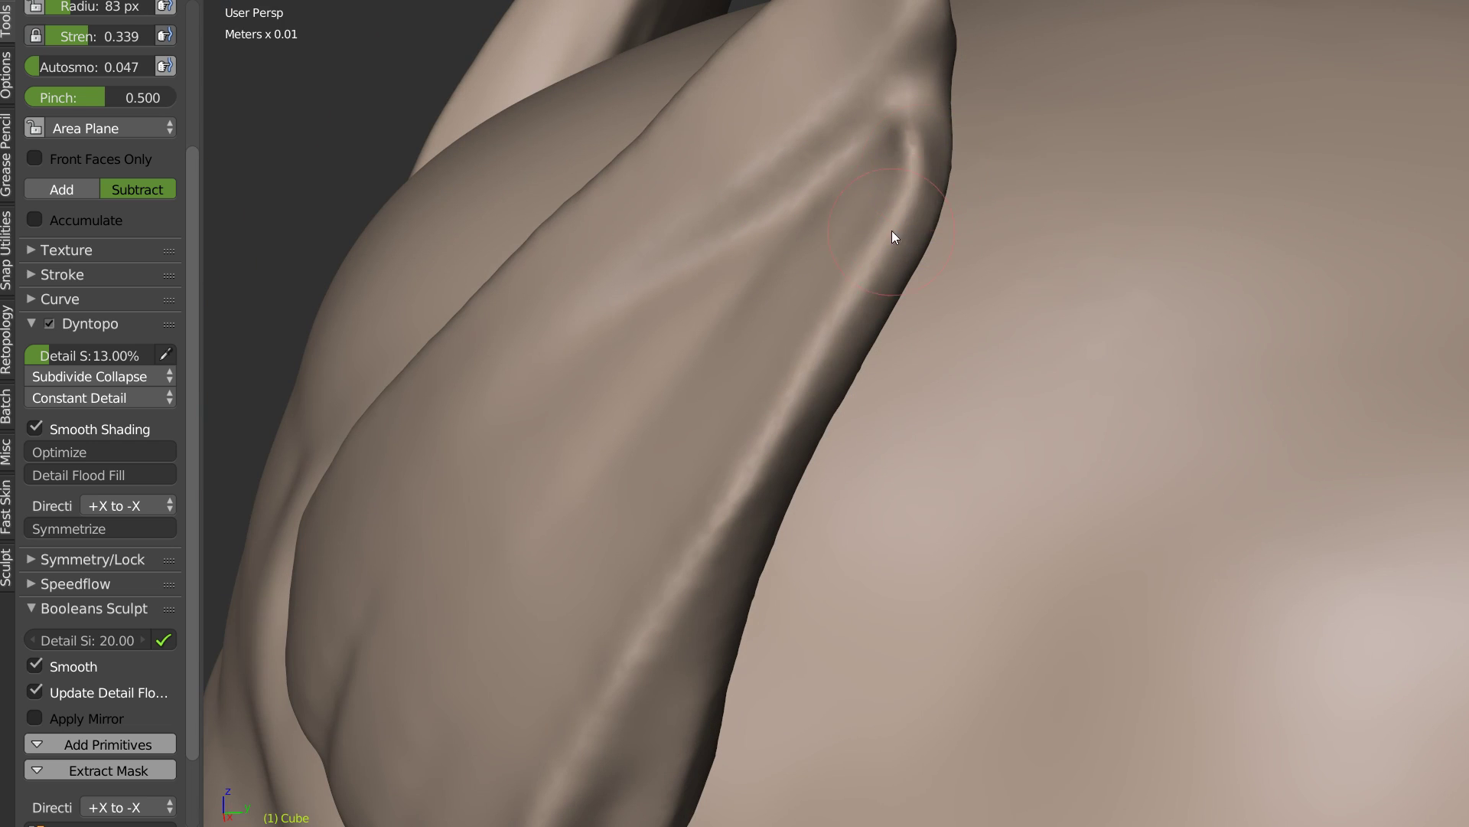
drag(893, 231, 867, 292)
middle_drag(888, 311, 957, 214)
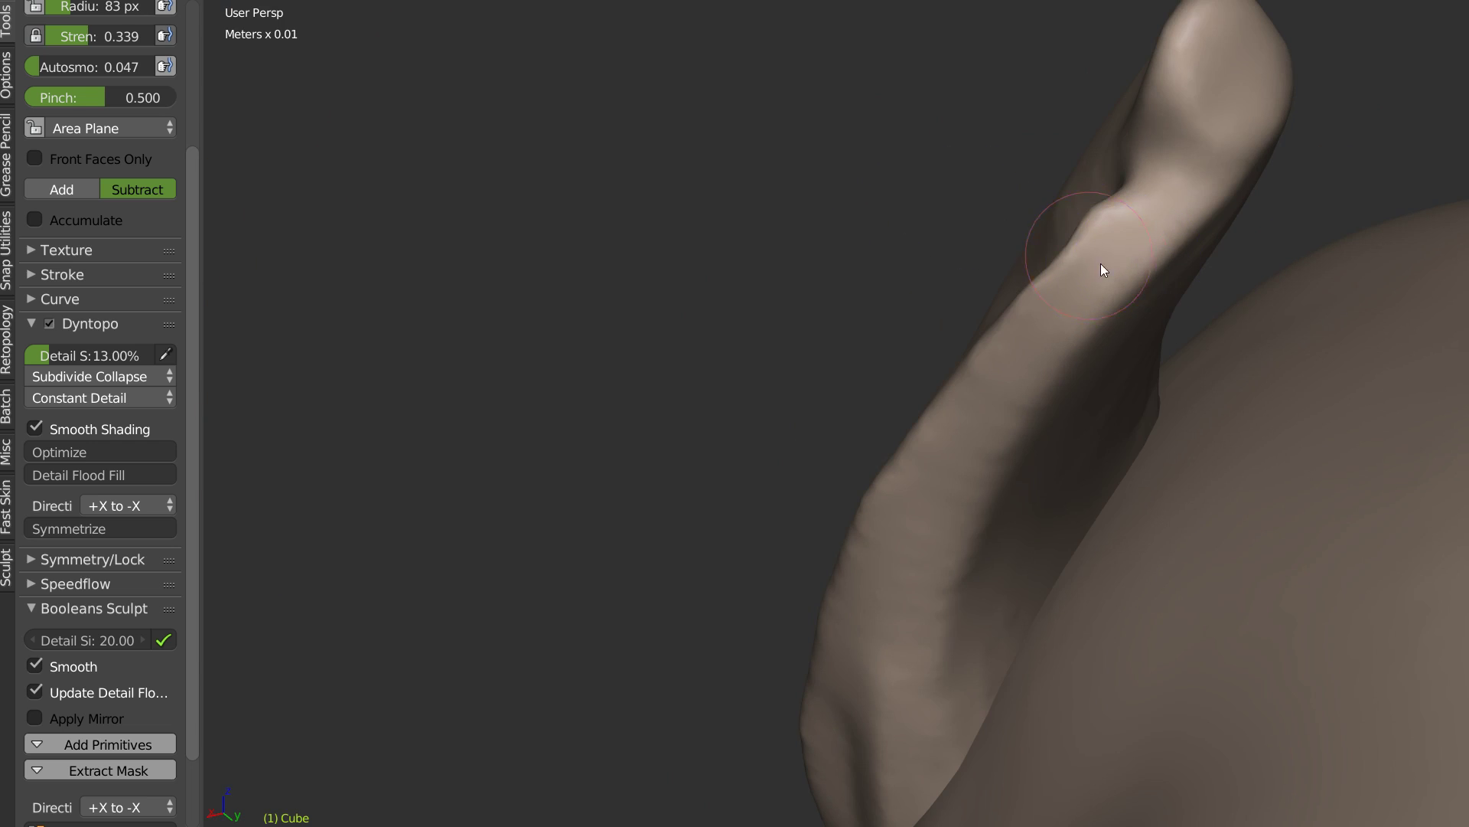
middle_drag(1179, 299, 935, 233)
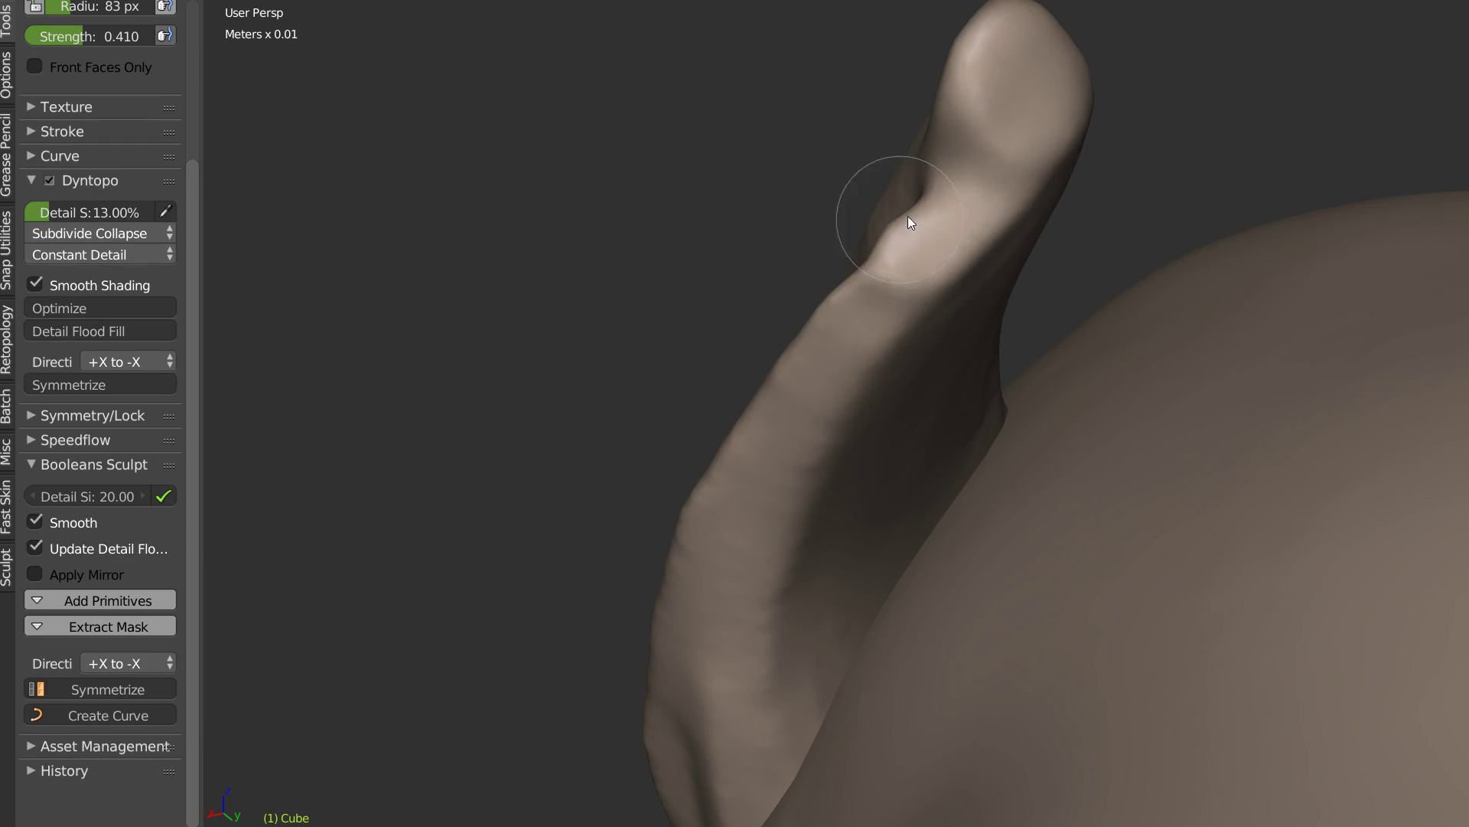
mouse_move(1021, 200)
middle_down()
mouse_move(995, 204)
mouse_move(1000, 220)
middle_up()
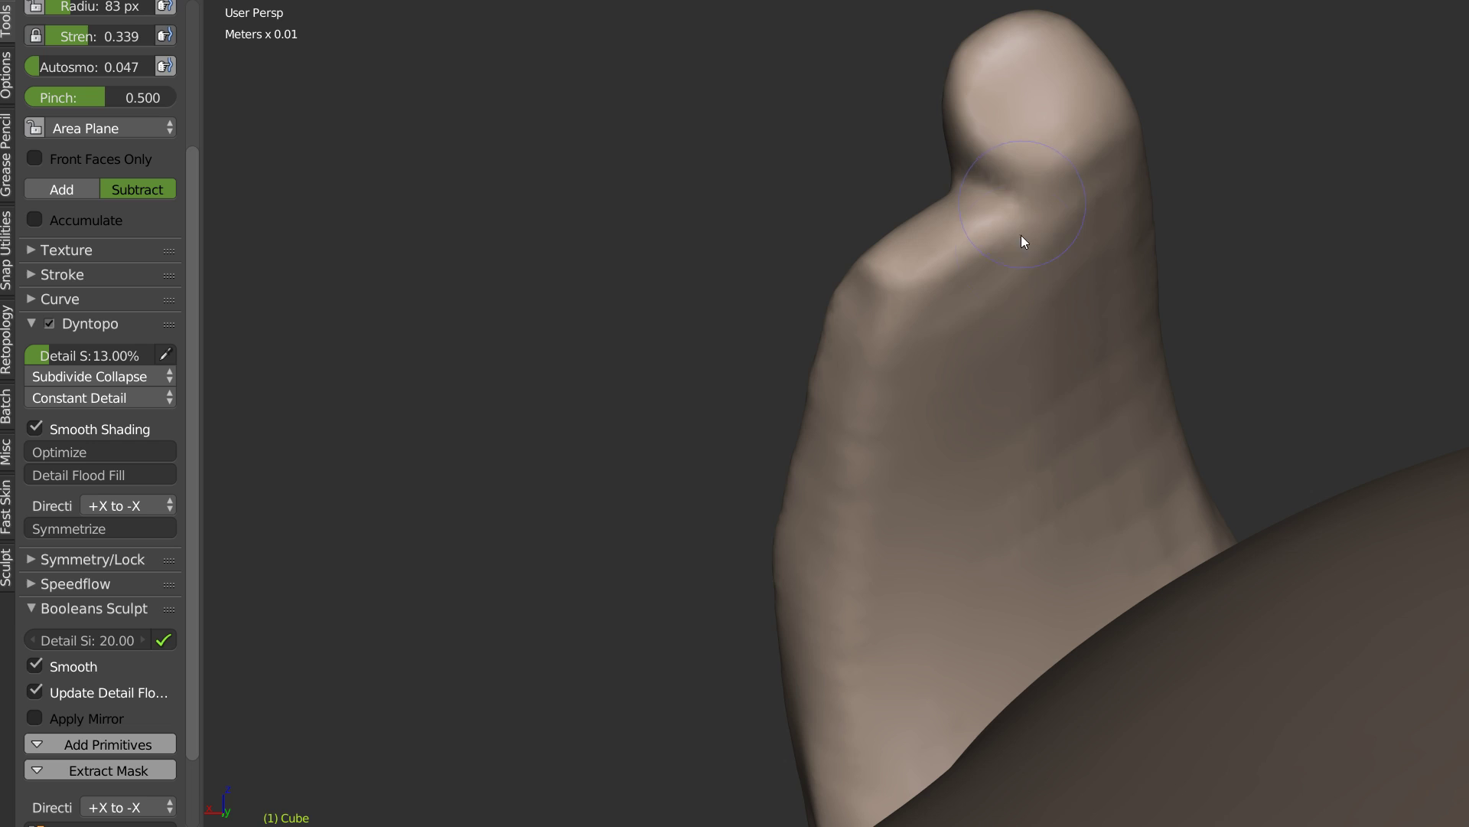
Step: Shape a vertical ridge down the back of the horn below the tip and smooth beside it
mouse_move(983, 141)
ctrl+mouse_down()
mouse_move(1041, 172)
mouse_move(1053, 359)
ctrl+mouse_up()
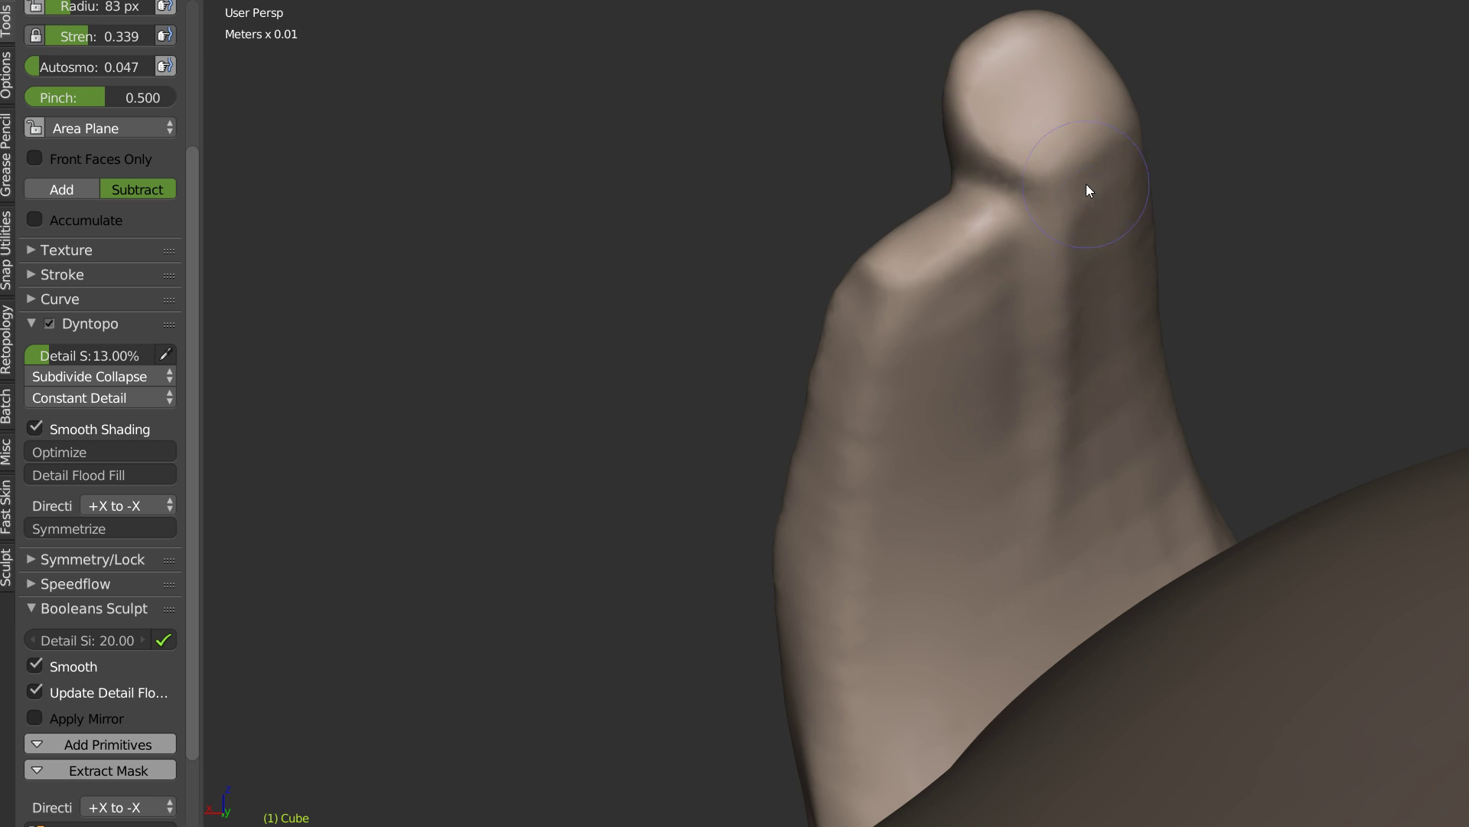
key(s)
mouse_move(1091, 414)
mouse_down()
mouse_move(1104, 291)
mouse_move(1114, 337)
mouse_up()
key(shift+c)
Step: Sharpen the long outer ridge of the horn from the notch down towards its base
middle_drag(823, 496, 1005, 472)
drag(833, 310, 660, 564)
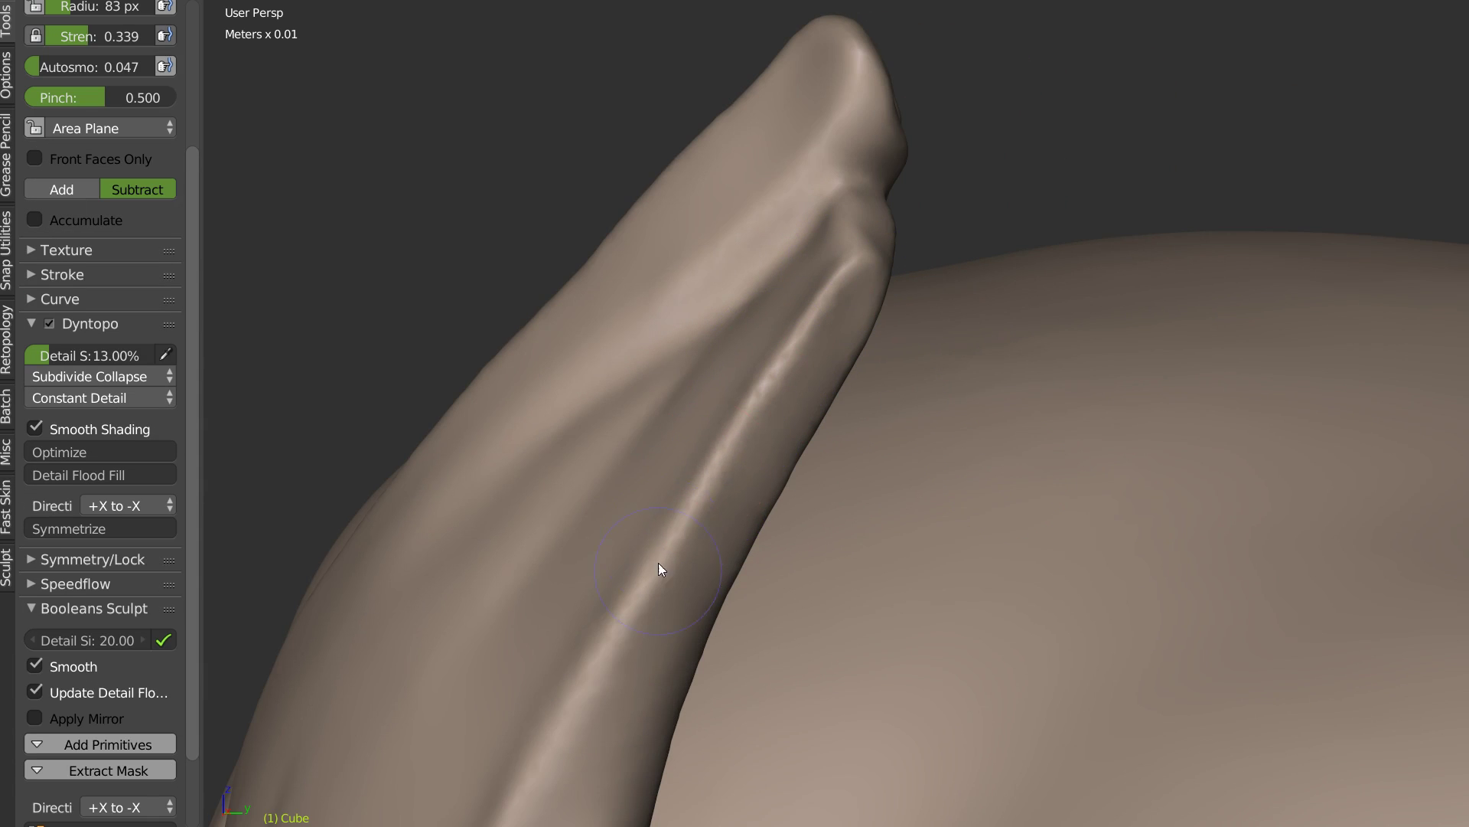
middle_drag(659, 574, 641, 504)
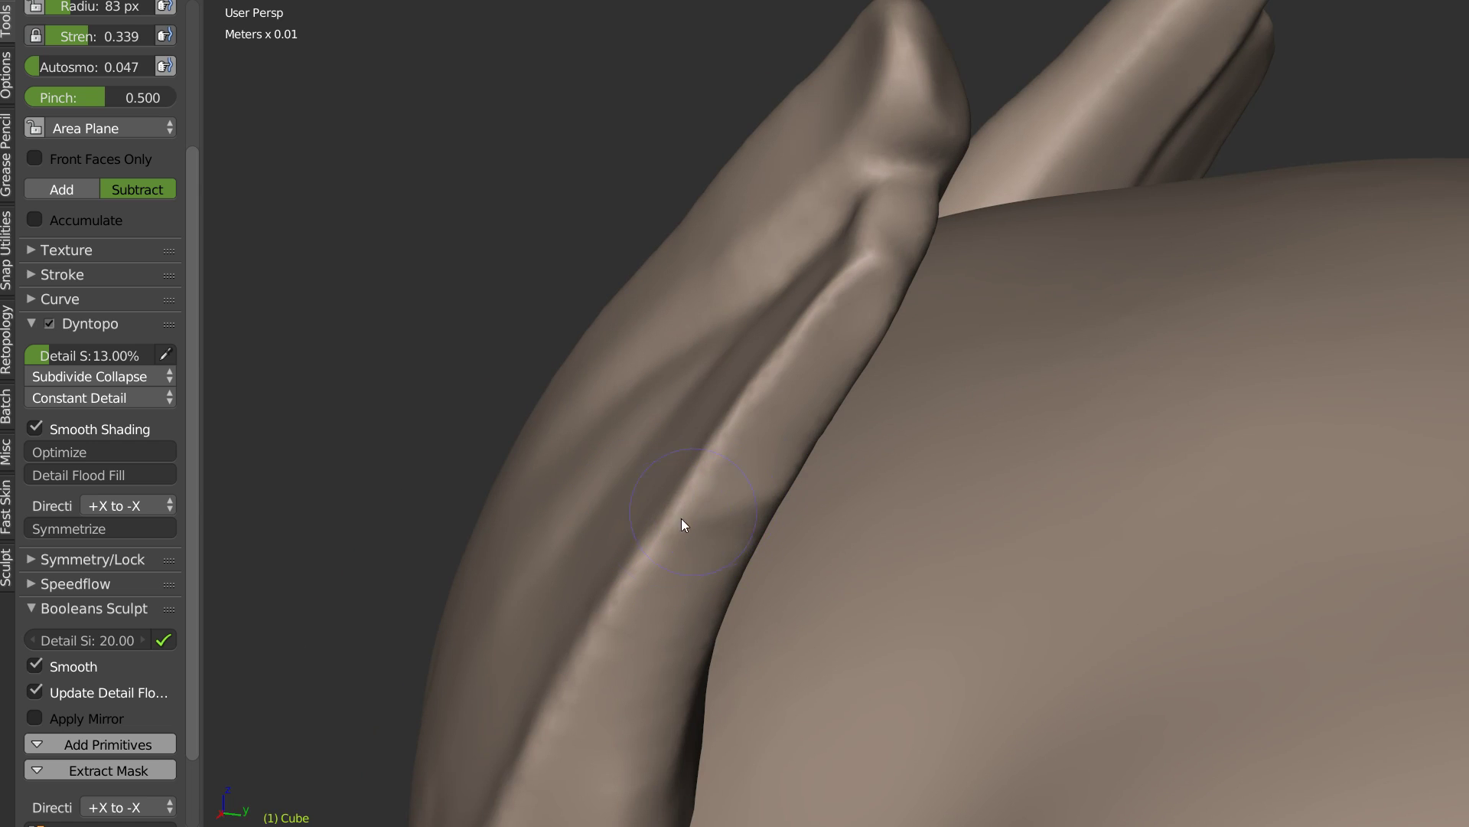
middle_drag(685, 521, 638, 438)
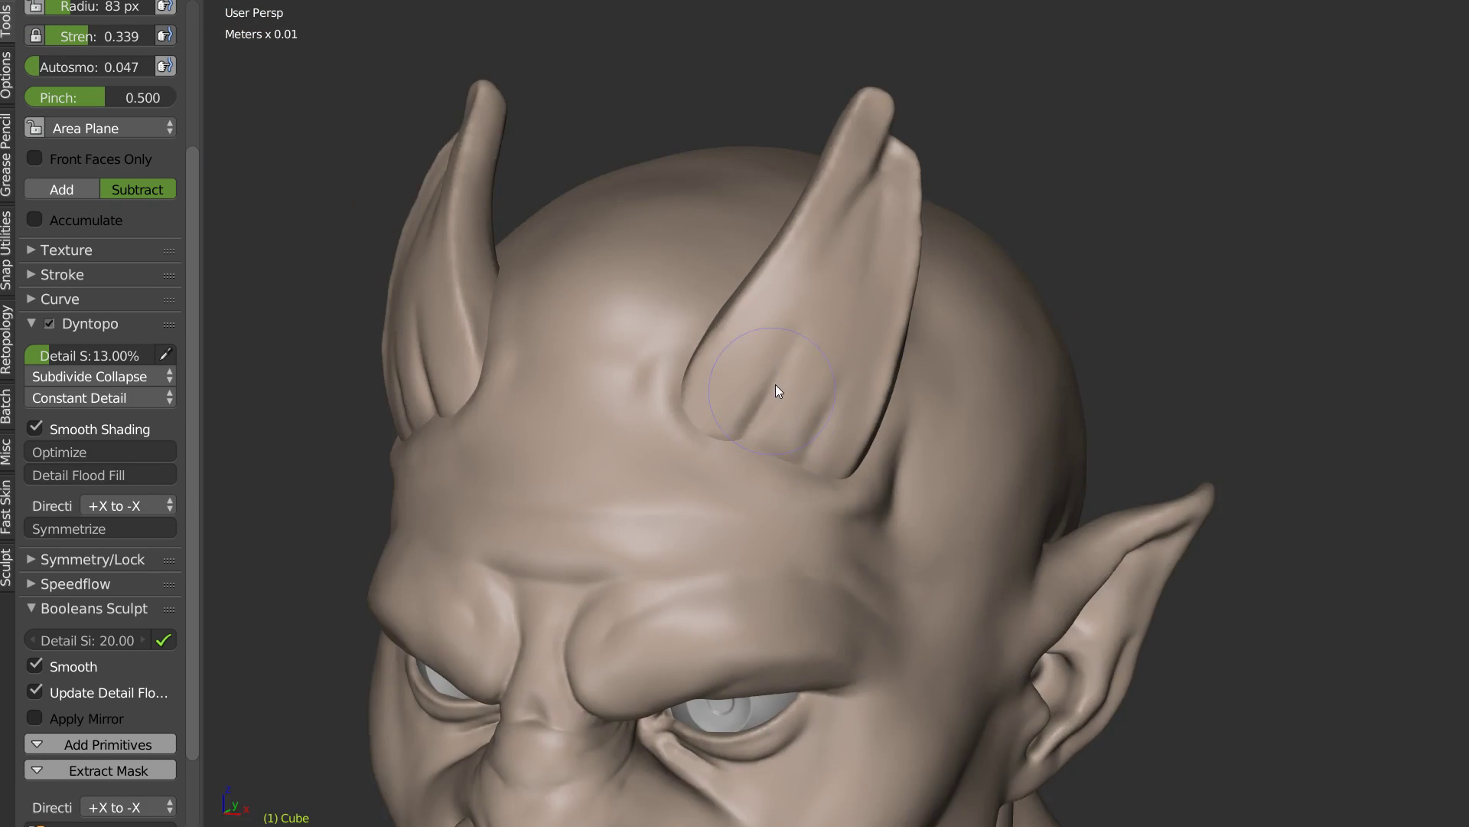
Step: Set the Dyntopo detail size to 5%
scroll(906, 384, up, 3)
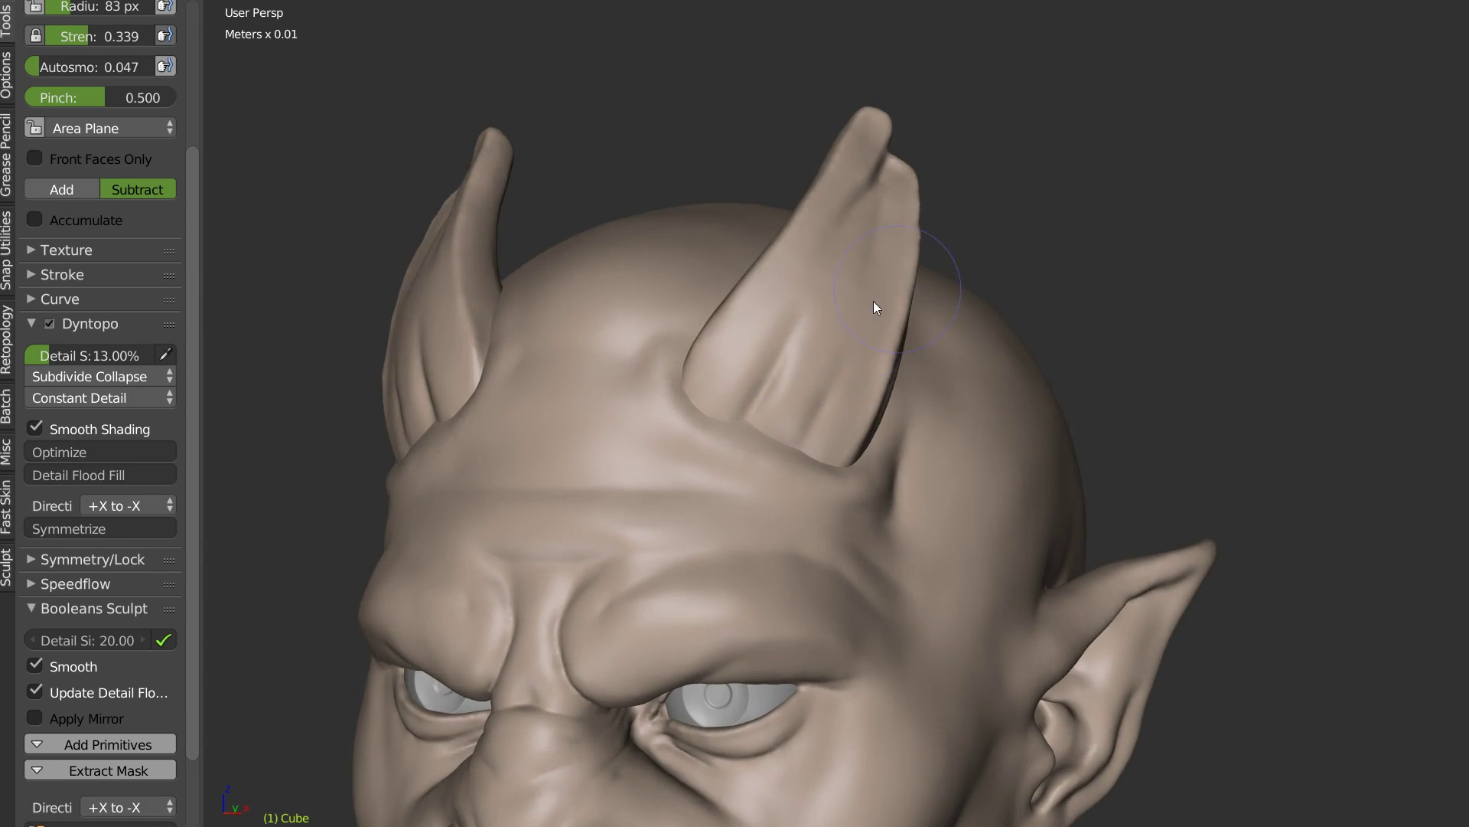
middle_drag(874, 300, 819, 401)
scroll(819, 401, up, 5)
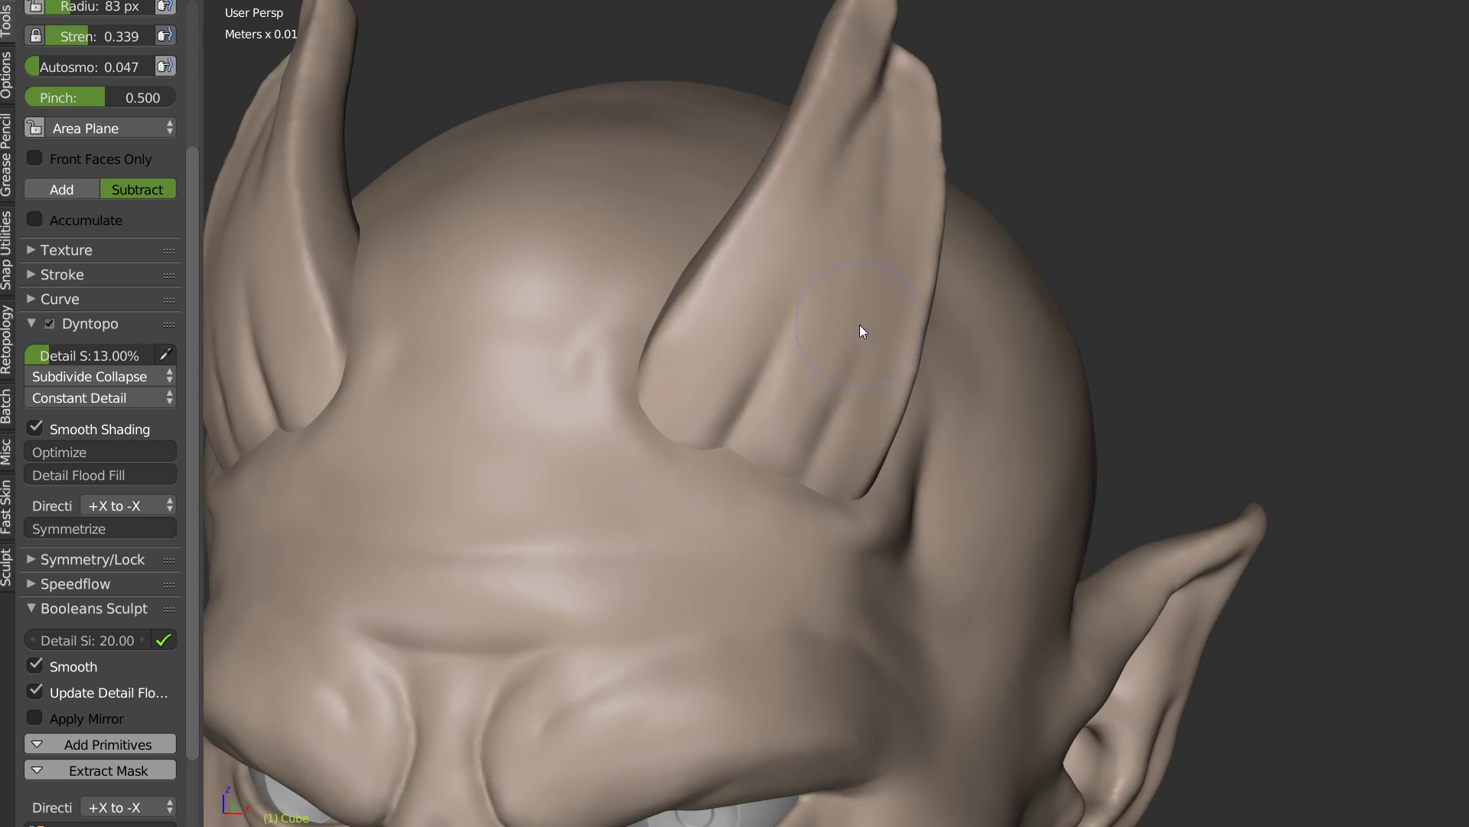
middle_drag(860, 331, 816, 414)
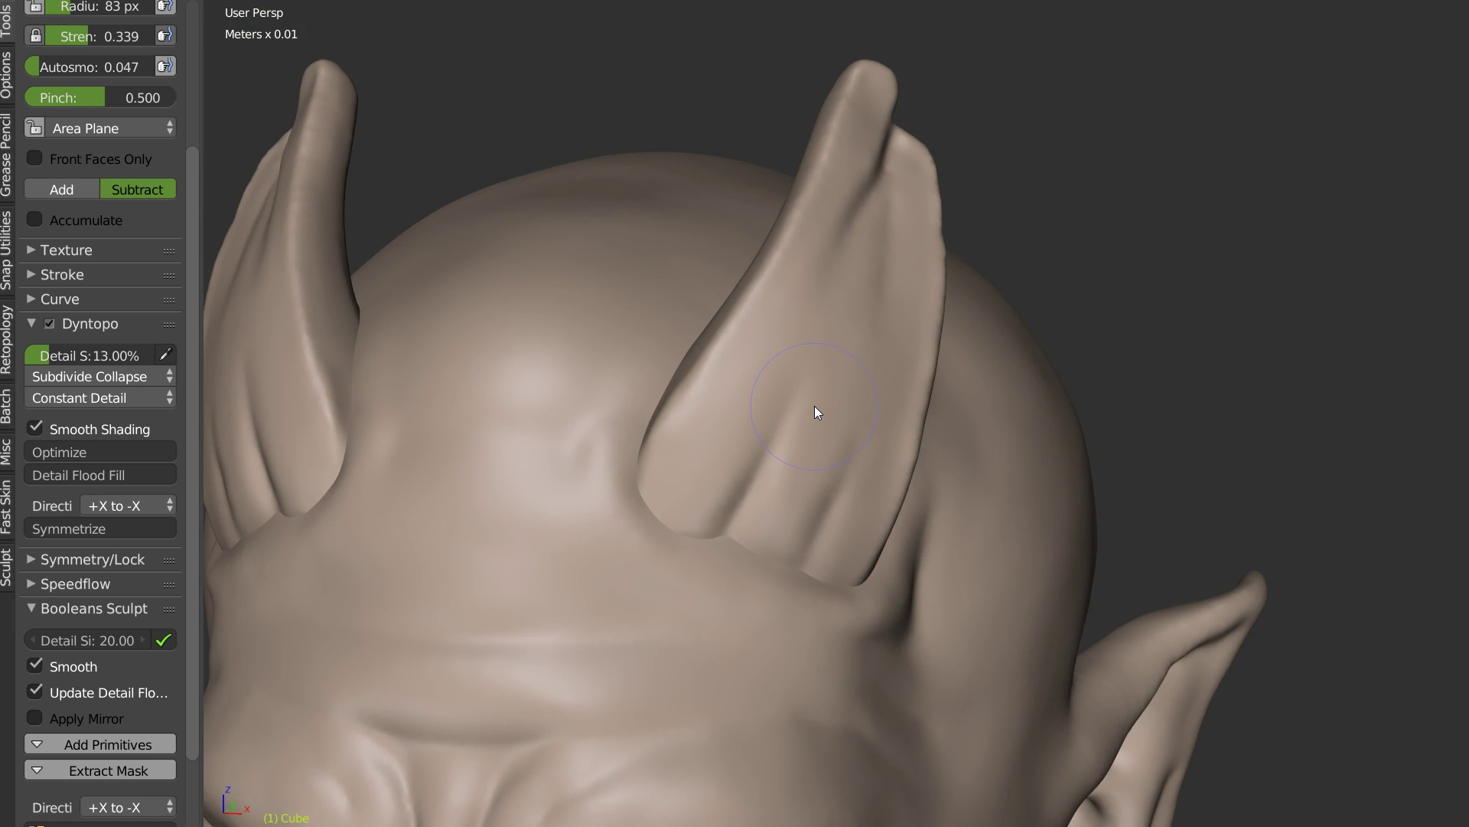
right_click(821, 406)
click(649, 293)
click(817, 357)
right_click(820, 371)
click(664, 280)
text(5)
key(Return)
Step: Deepen the central groove at the horn's base and smooth the surface beside it
scroll(697, 342, up, 4)
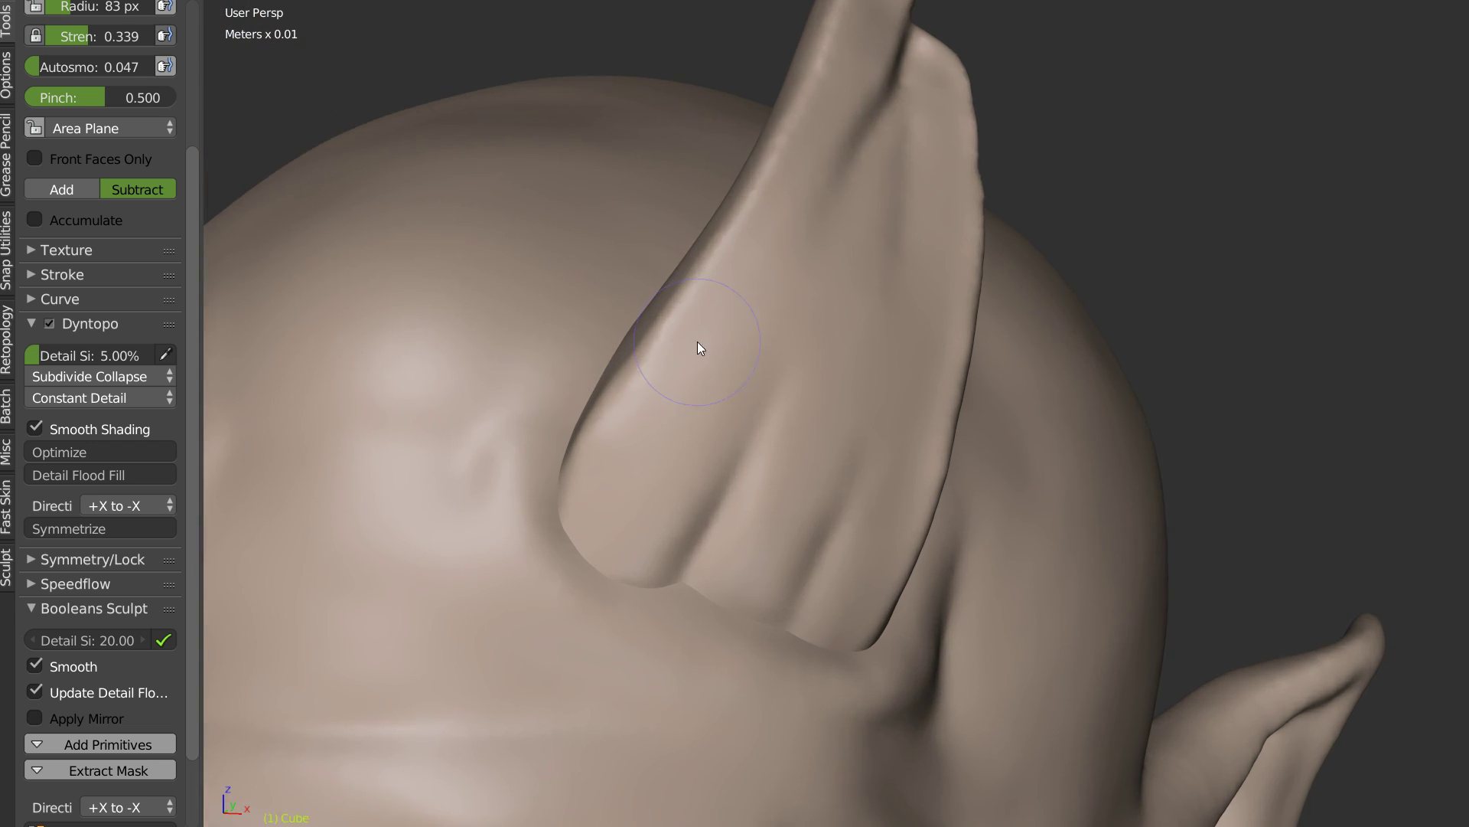
scroll(697, 342, up, 2)
drag(559, 700, 749, 344)
drag(715, 441, 682, 514)
shift+drag(675, 623, 774, 519)
Step: Crease the horn's inner edge into a crisp ridge and smooth the surface alongside it
scroll(739, 549, up, 2)
mouse_move(737, 549)
middle_down()
mouse_move(748, 470)
mouse_move(750, 563)
middle_up()
drag(401, 686, 534, 384)
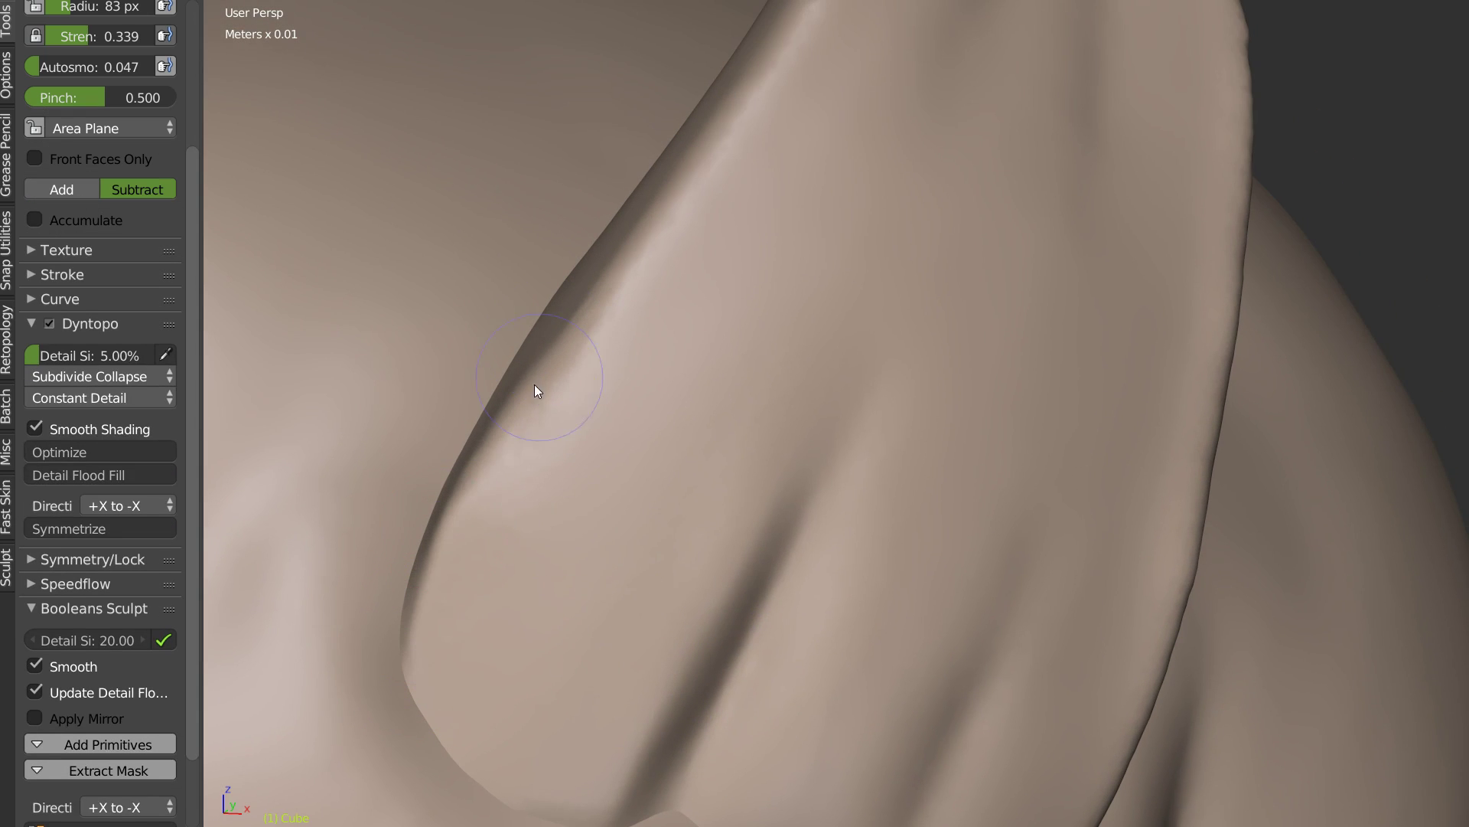
mouse_move(512, 445)
mouse_down()
mouse_move(494, 443)
mouse_move(677, 253)
mouse_up()
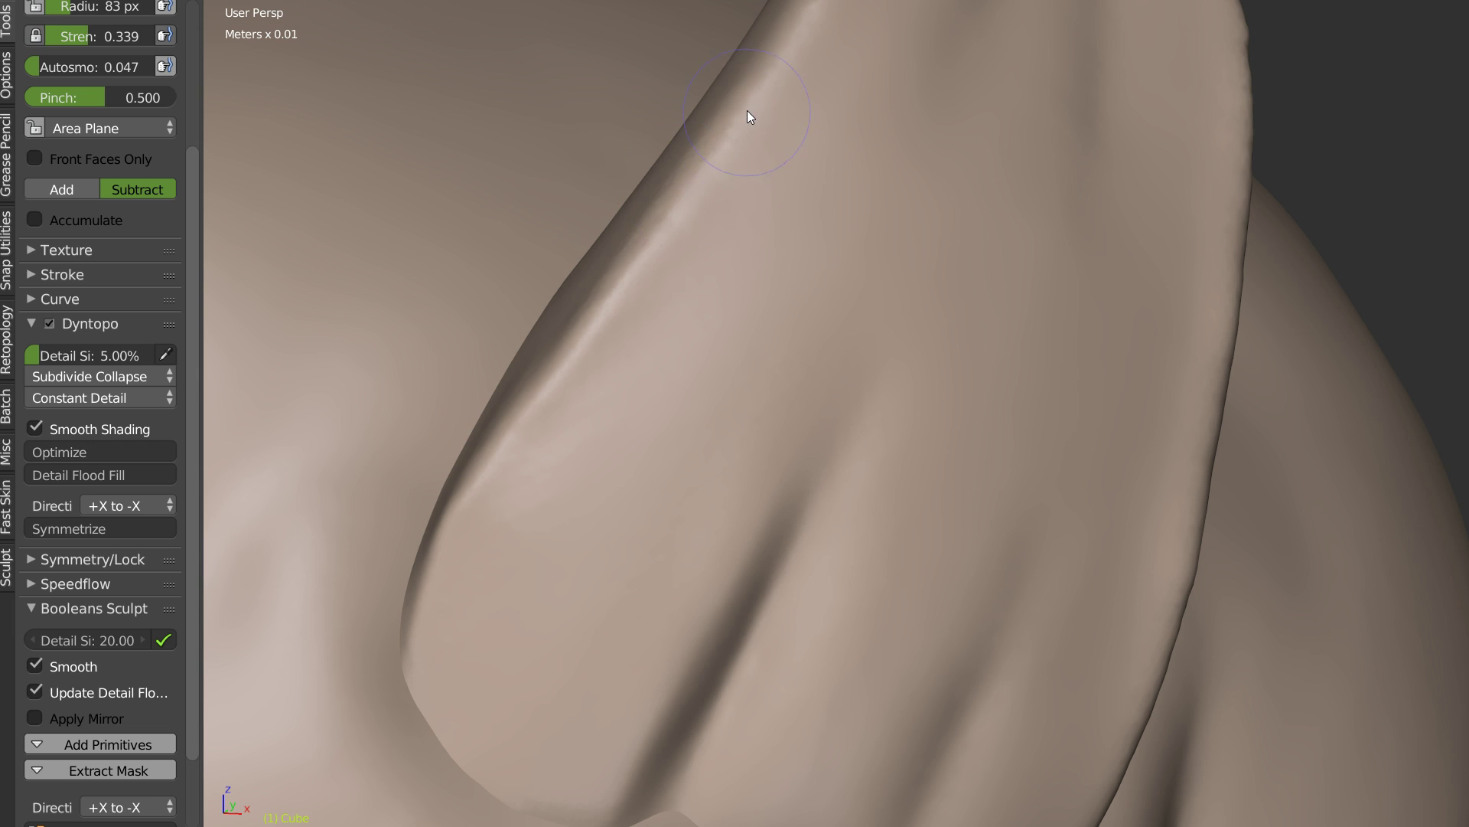
drag(786, 88, 645, 301)
shift+drag(695, 199, 662, 327)
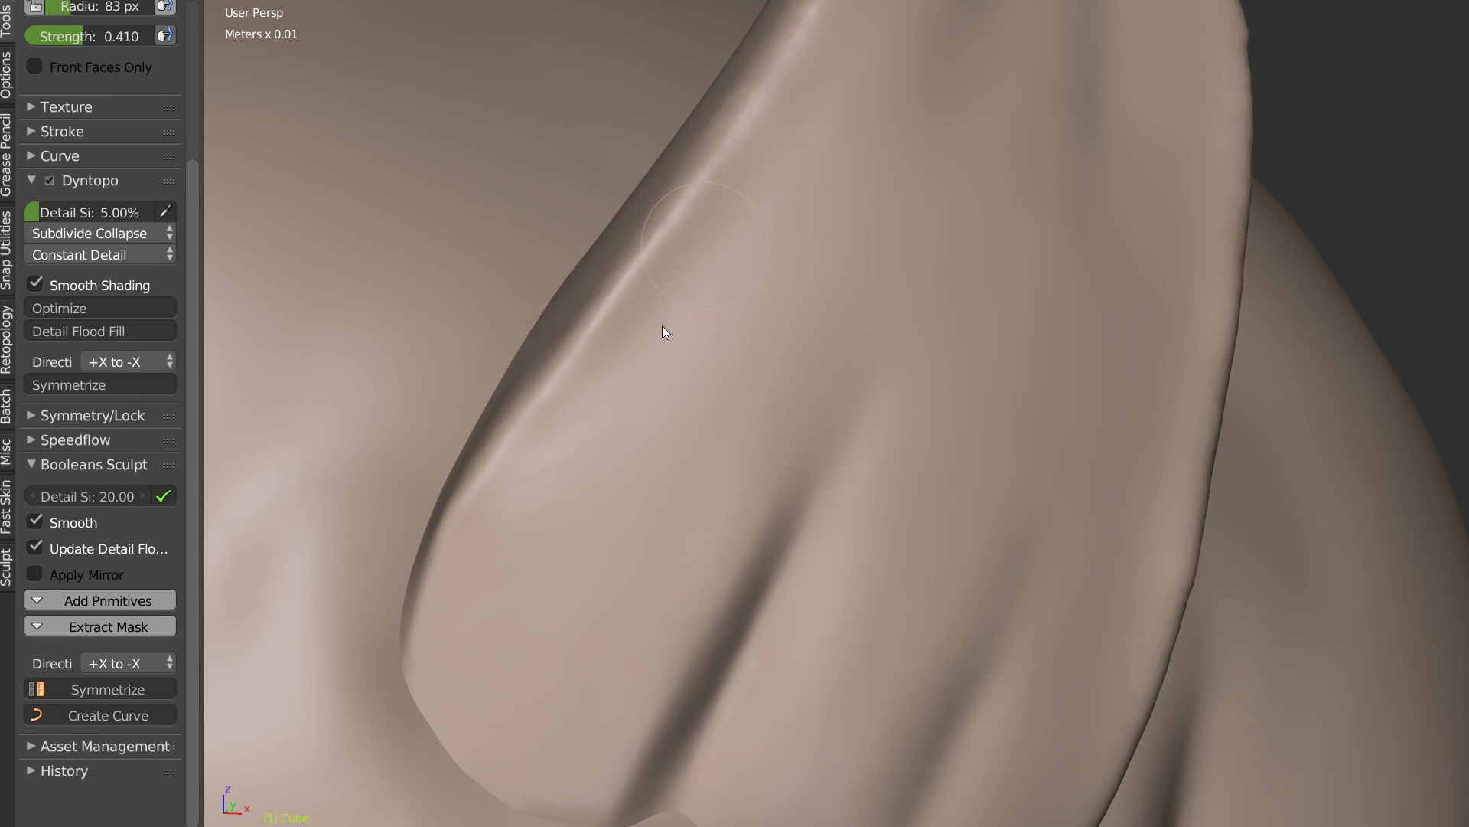
Step: Carve a short groove into the horn's base near its inner corner
drag(474, 723, 433, 823)
scroll(488, 696, down, 5)
scroll(696, 424, up, 6)
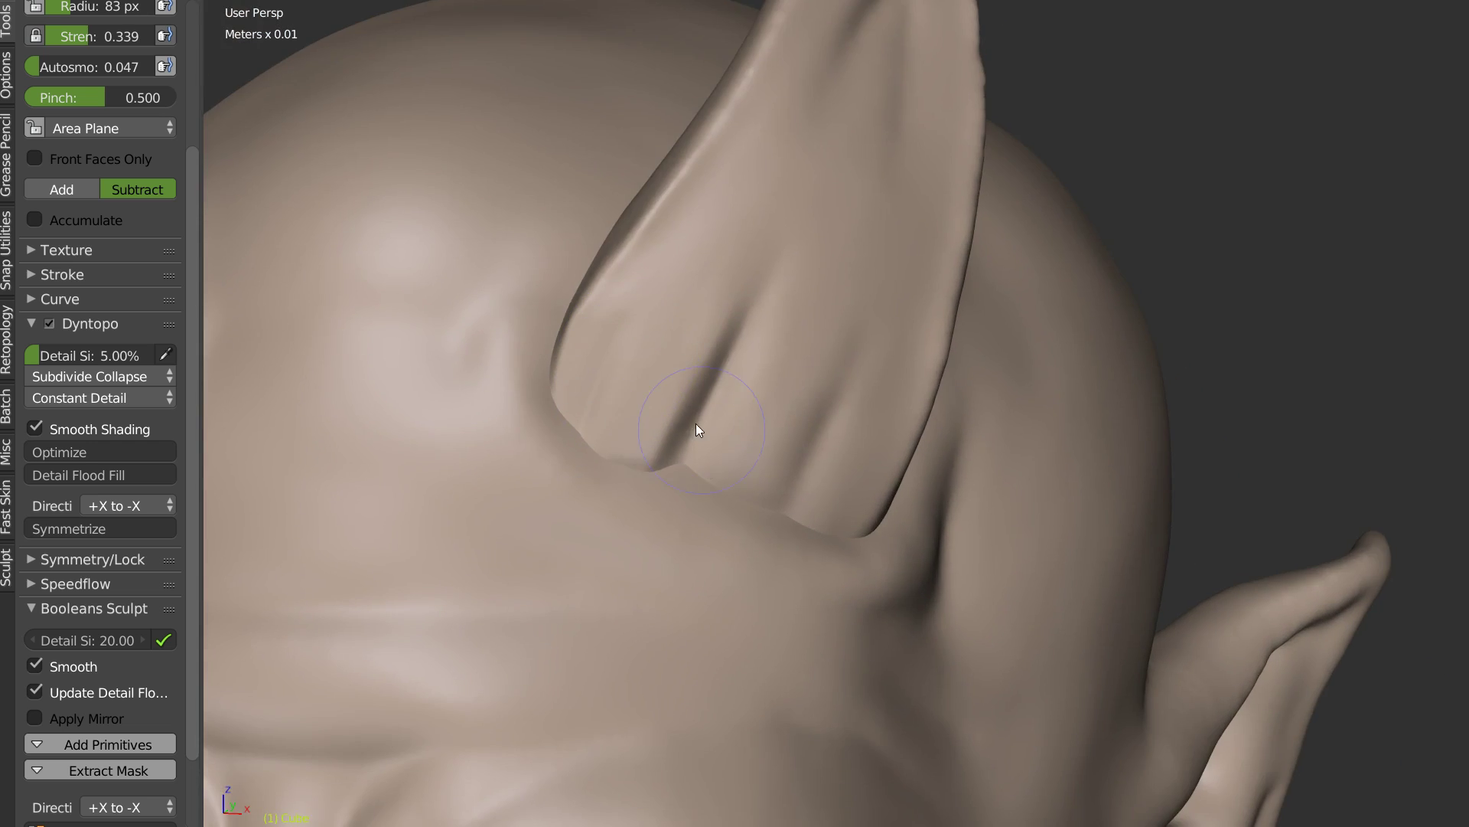
scroll(757, 502, up, 2)
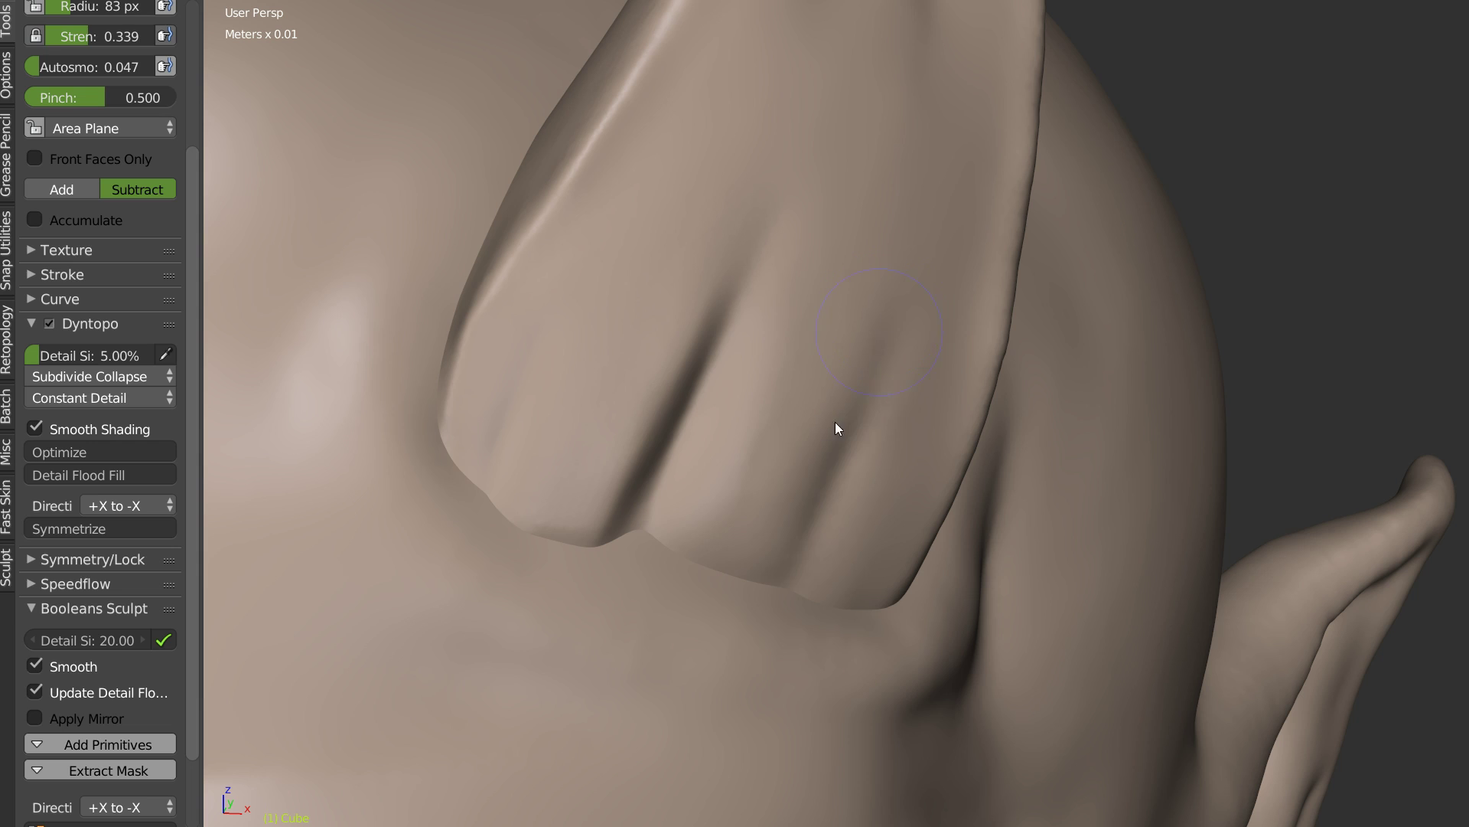
Step: Deepen the outer groove at the horn's base, smoothing beside it between crease strokes
drag(857, 375, 778, 502)
key(s)
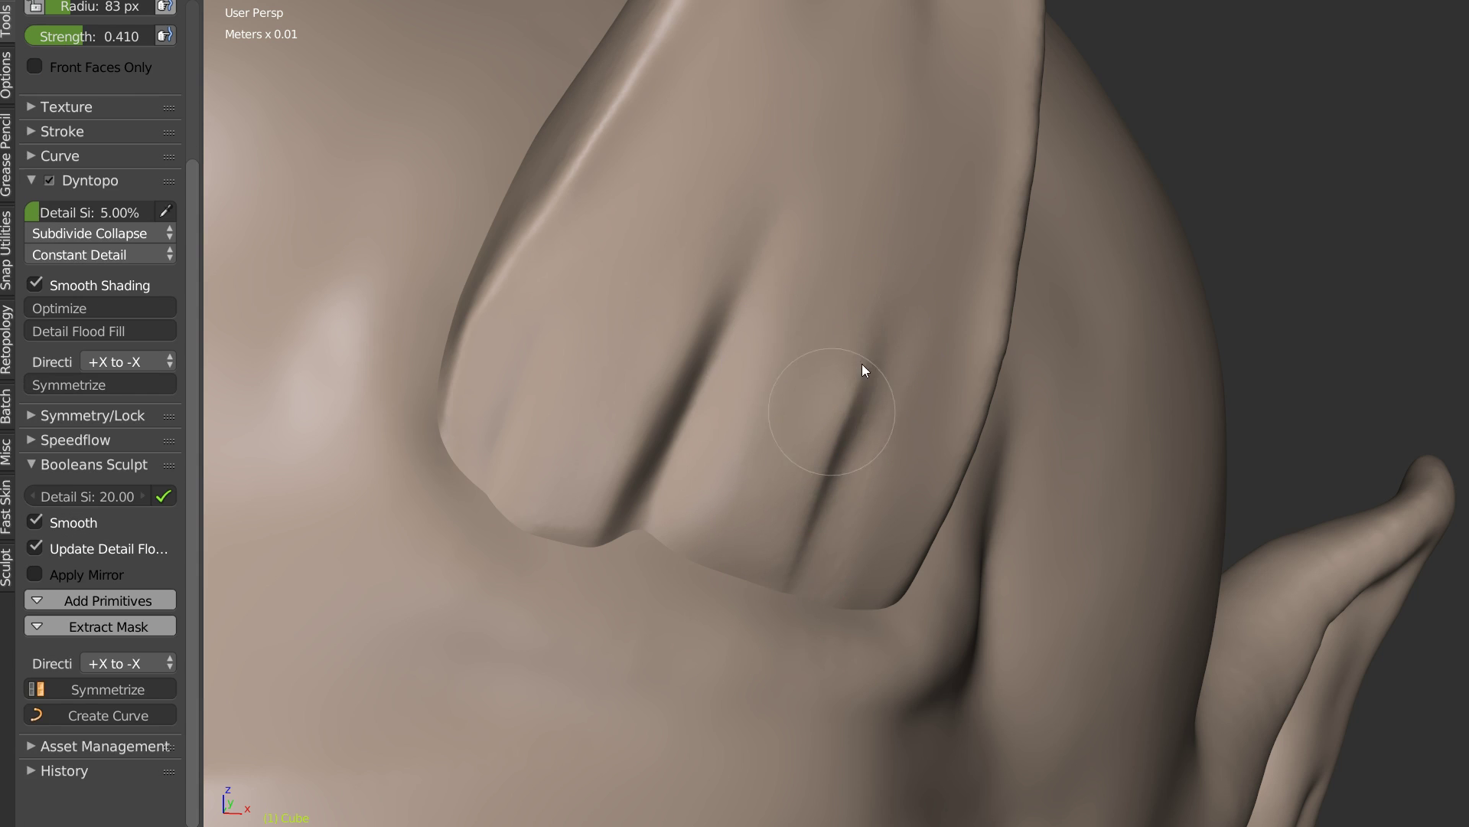
shift+drag(823, 403, 775, 438)
mouse_move(775, 438)
middle_down()
mouse_move(727, 430)
mouse_move(753, 381)
middle_up()
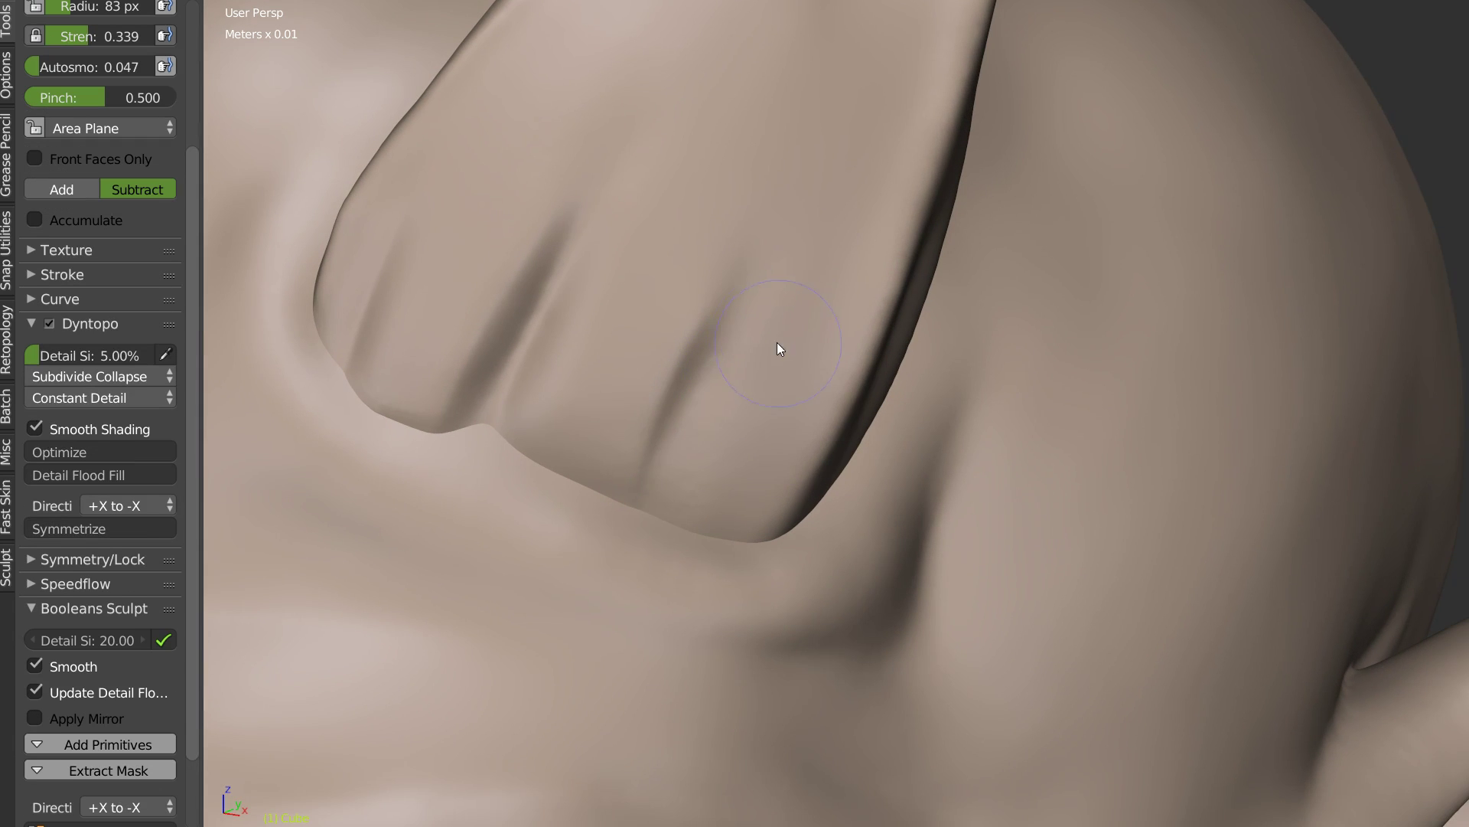
drag(690, 362, 651, 501)
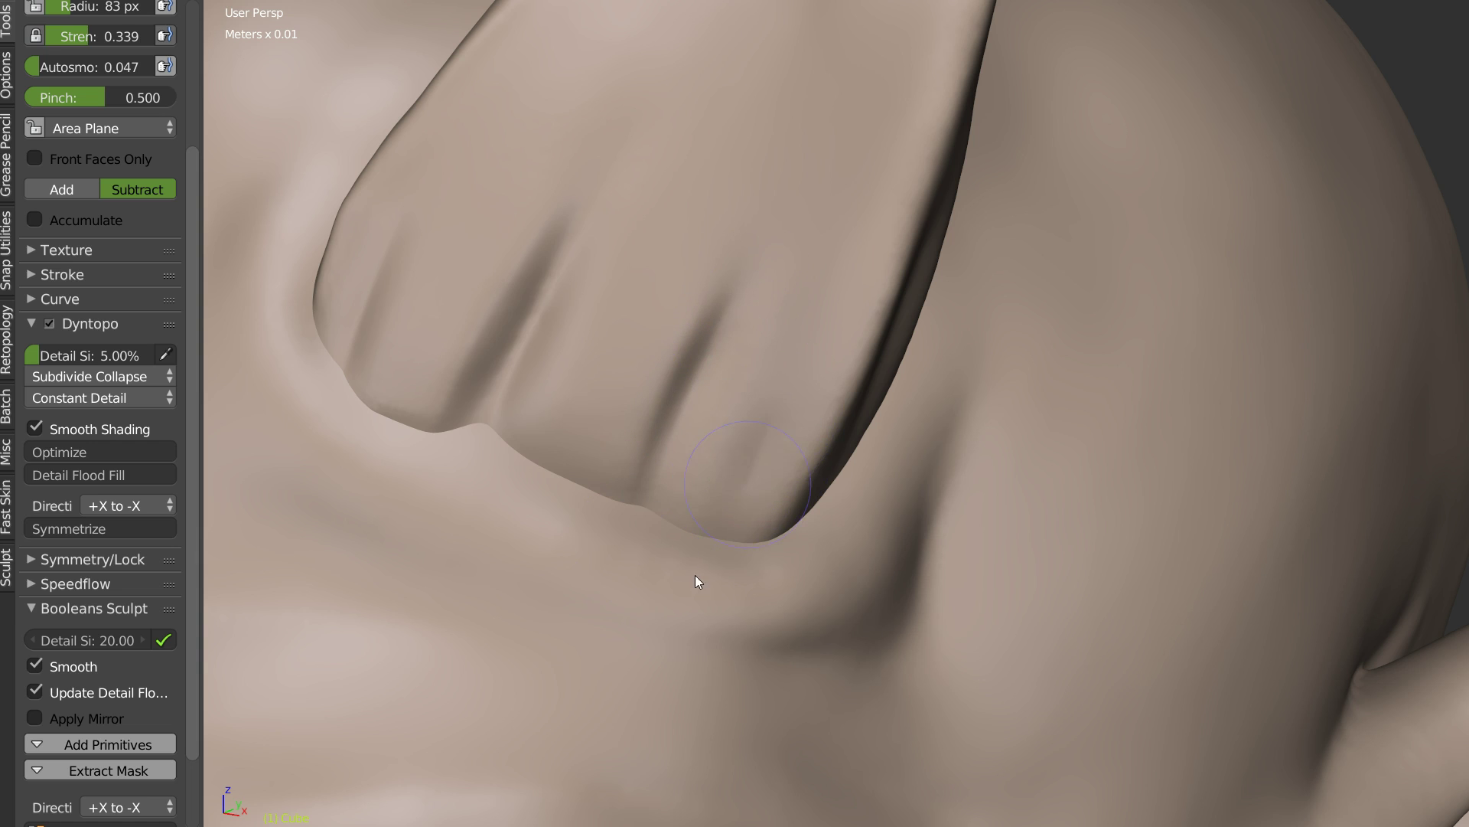
Step: Deepen the upper groove below the horn's tip and extend it down the front face
middle_drag(807, 403, 671, 626)
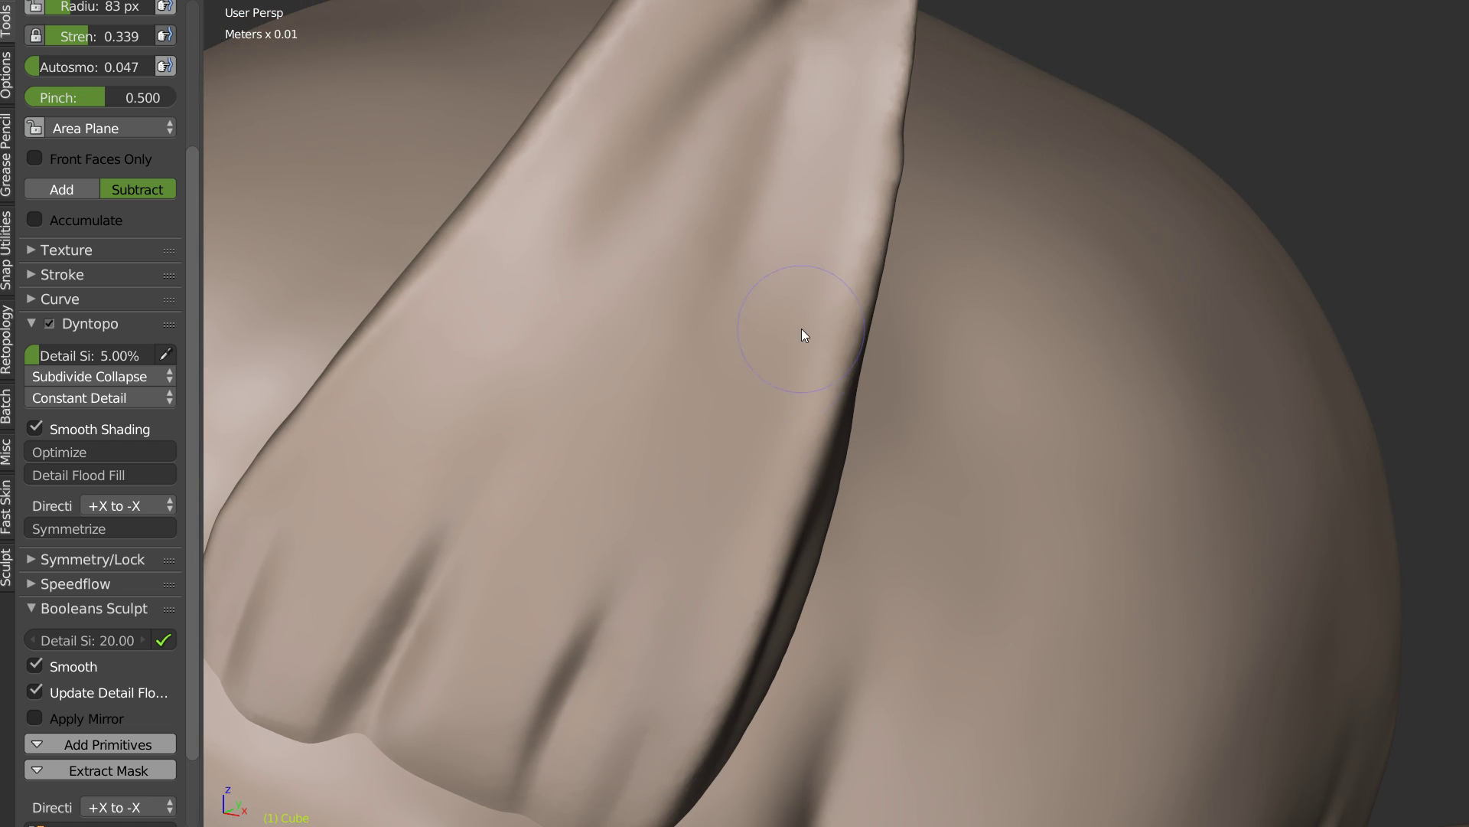
middle_drag(744, 277, 729, 371)
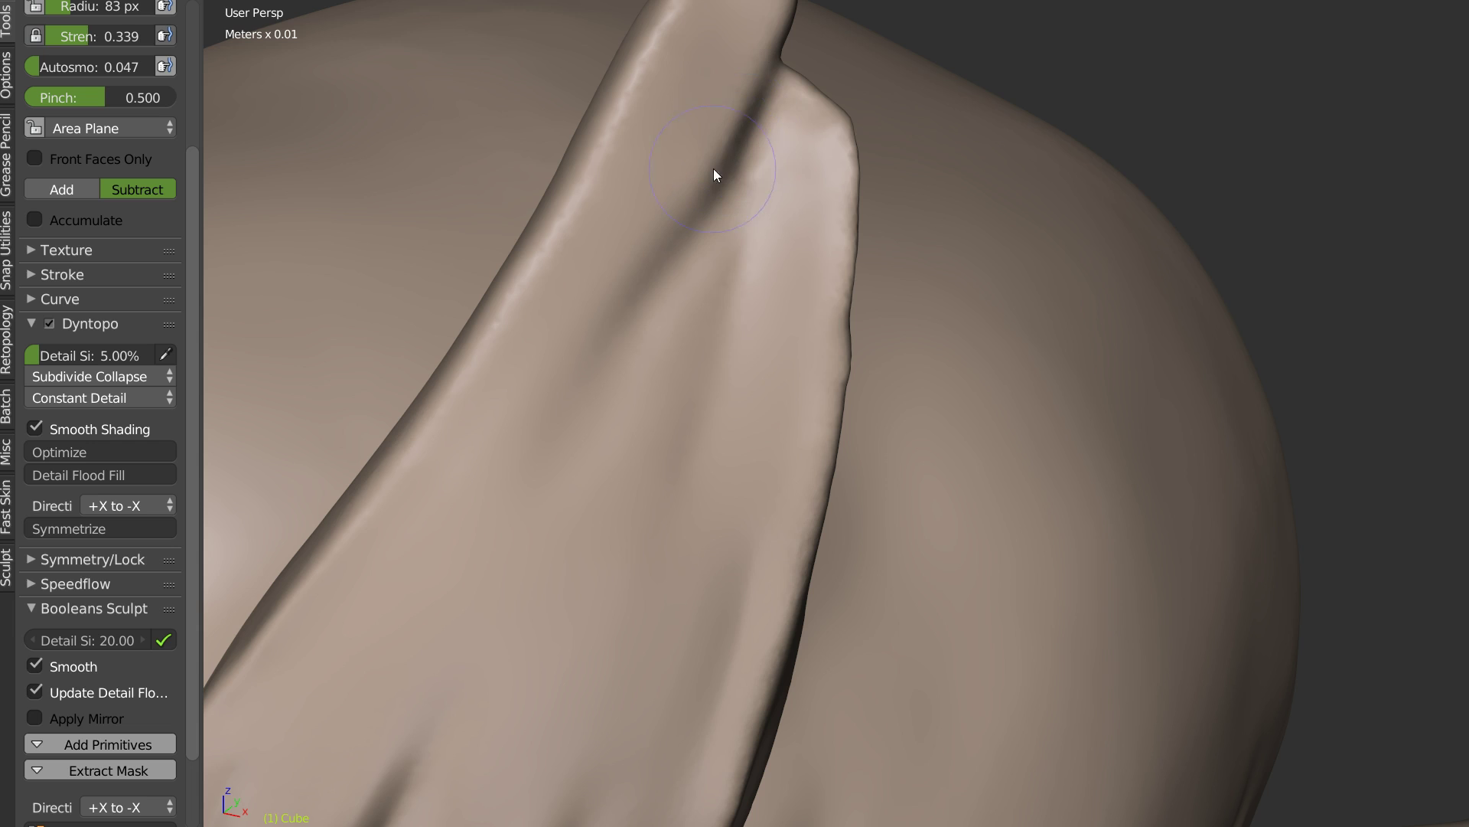
drag(623, 328, 744, 121)
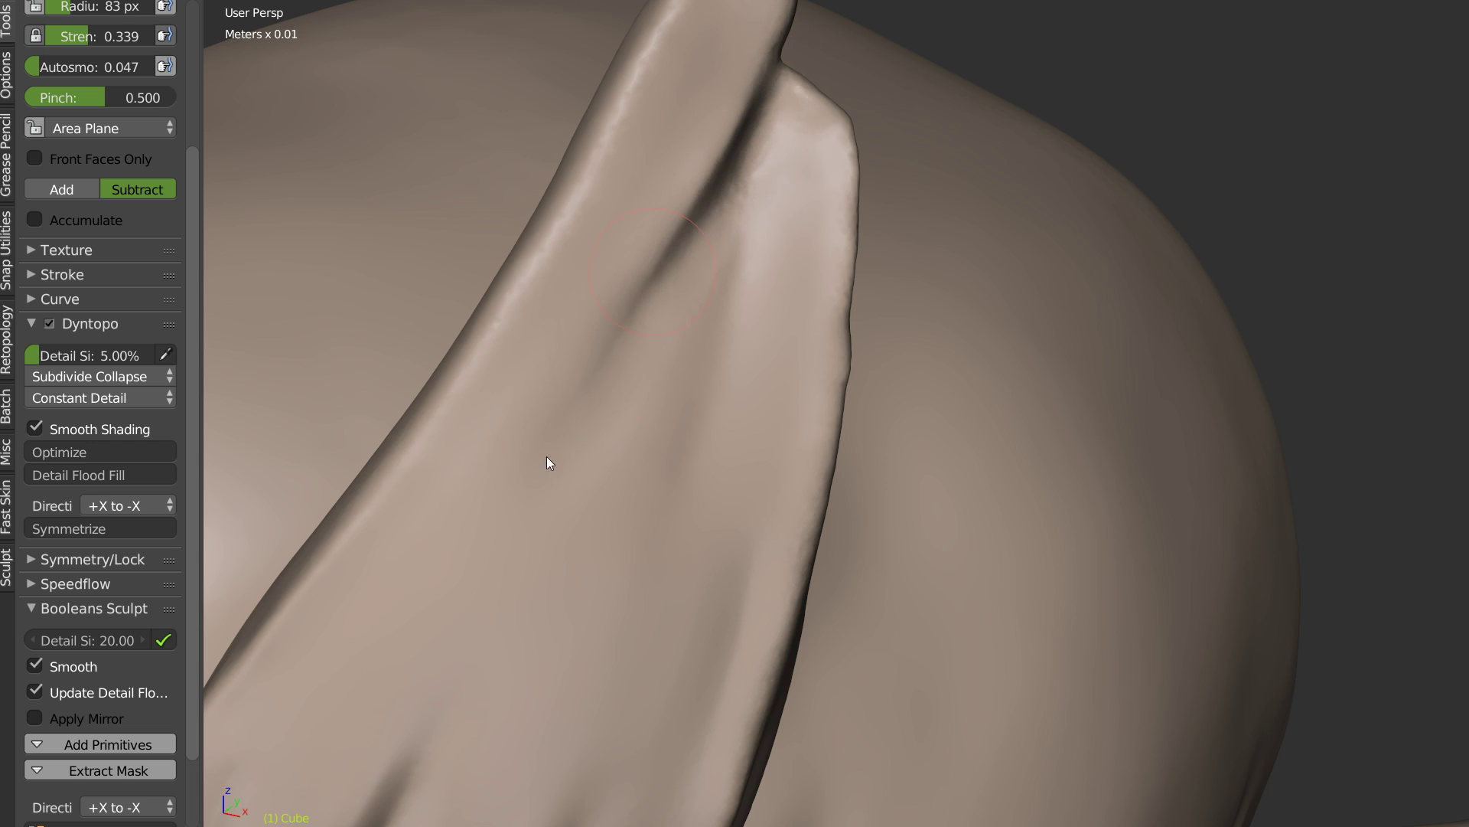
mouse_move(600, 416)
ctrl+mouse_down()
mouse_move(678, 285)
mouse_move(759, 297)
ctrl+mouse_up()
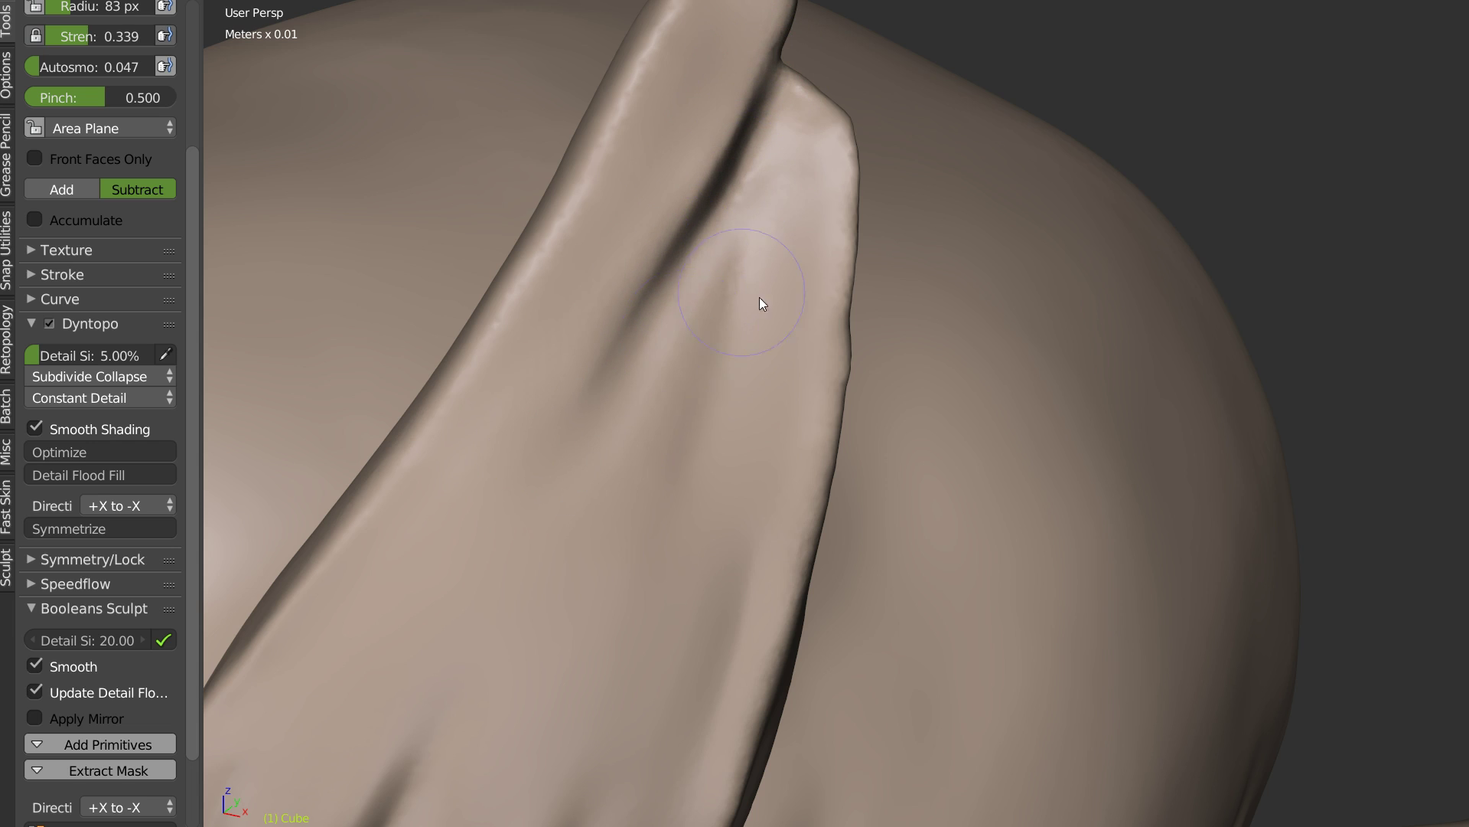
mouse_move(637, 333)
mouse_down()
mouse_move(737, 232)
mouse_move(751, 198)
mouse_up()
Step: Crease long narrow folds between the upper groove and the outer edge, and smooth the area beside them
drag(737, 352, 769, 129)
drag(722, 398, 771, 138)
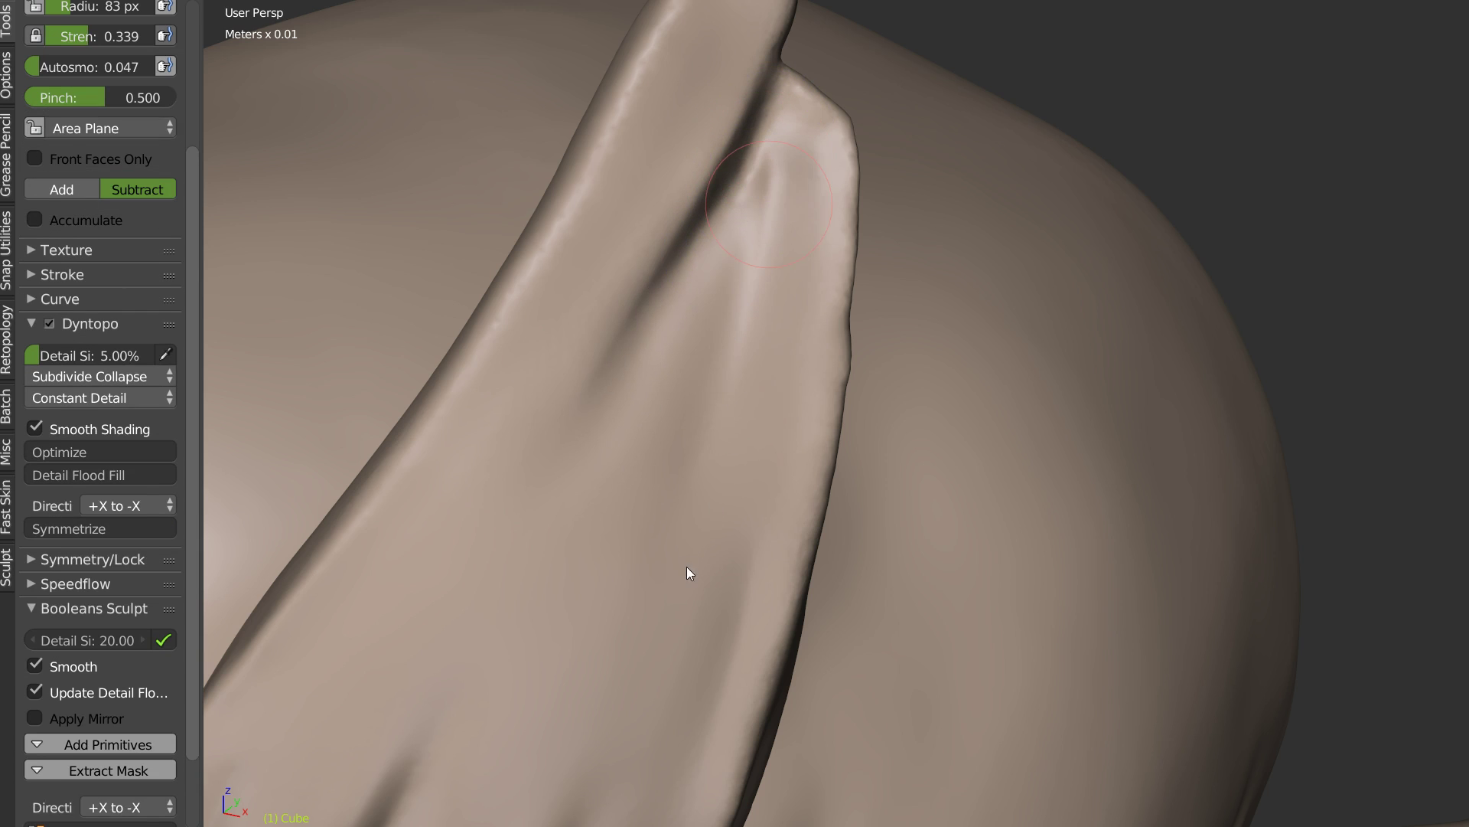
drag(686, 566, 779, 177)
drag(691, 486, 722, 261)
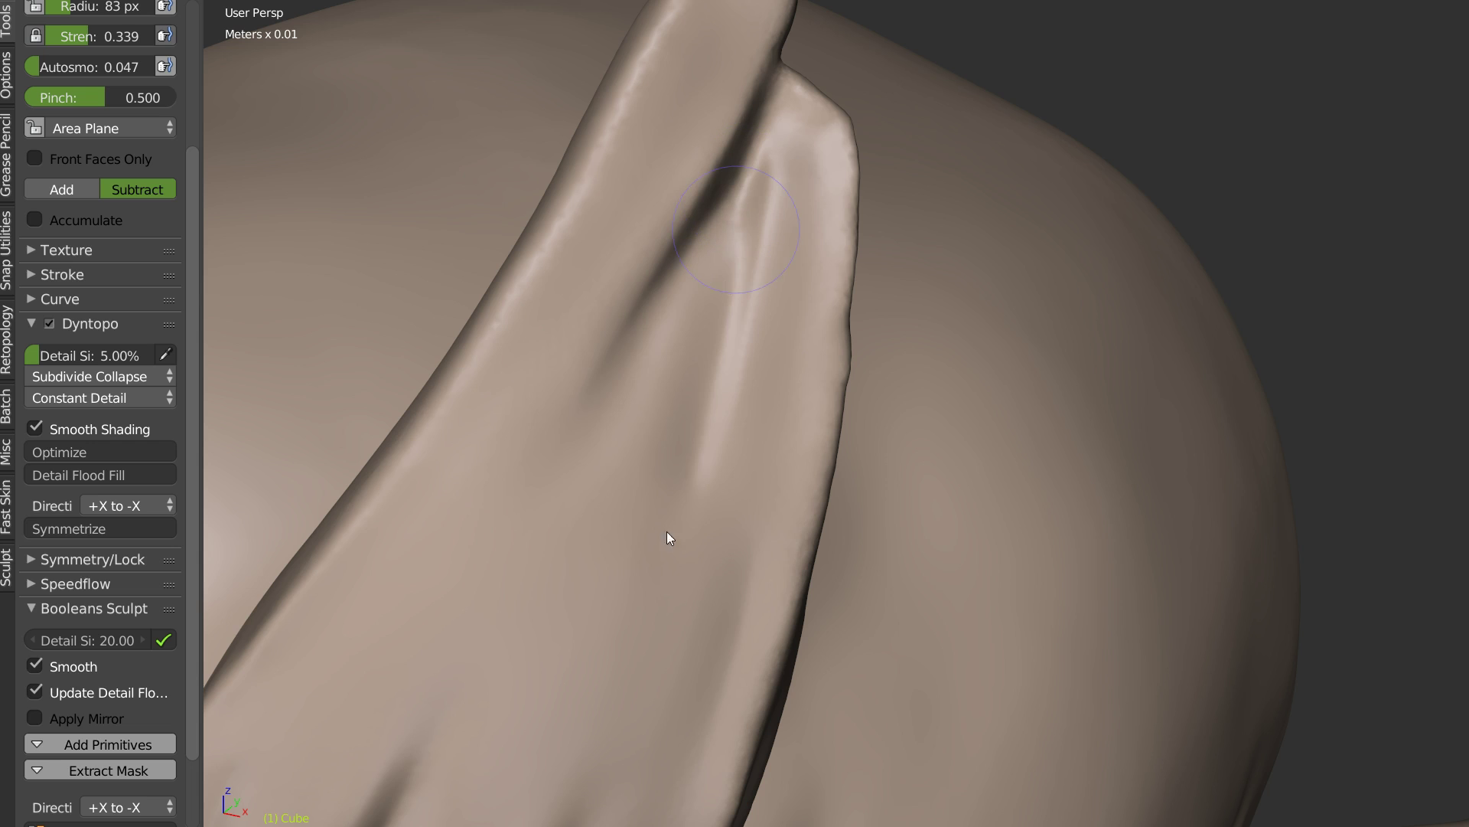
key(s)
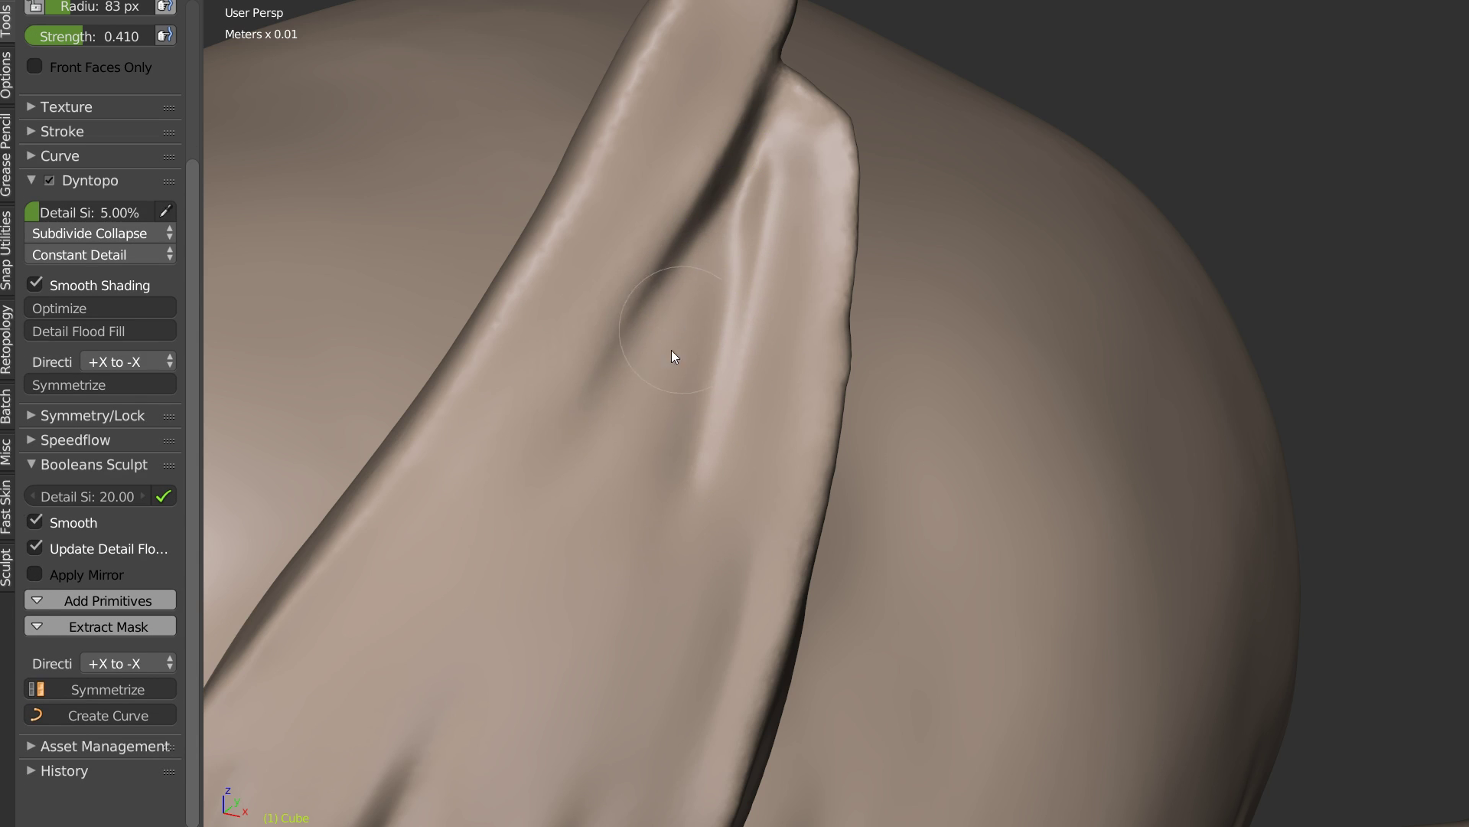
shift+drag(672, 351, 754, 222)
Step: Carve the upper groove deeper along its length up into the notch beneath the horn's tip
middle_drag(814, 200, 712, 283)
scroll(738, 251, up, 4)
drag(367, 429, 553, 199)
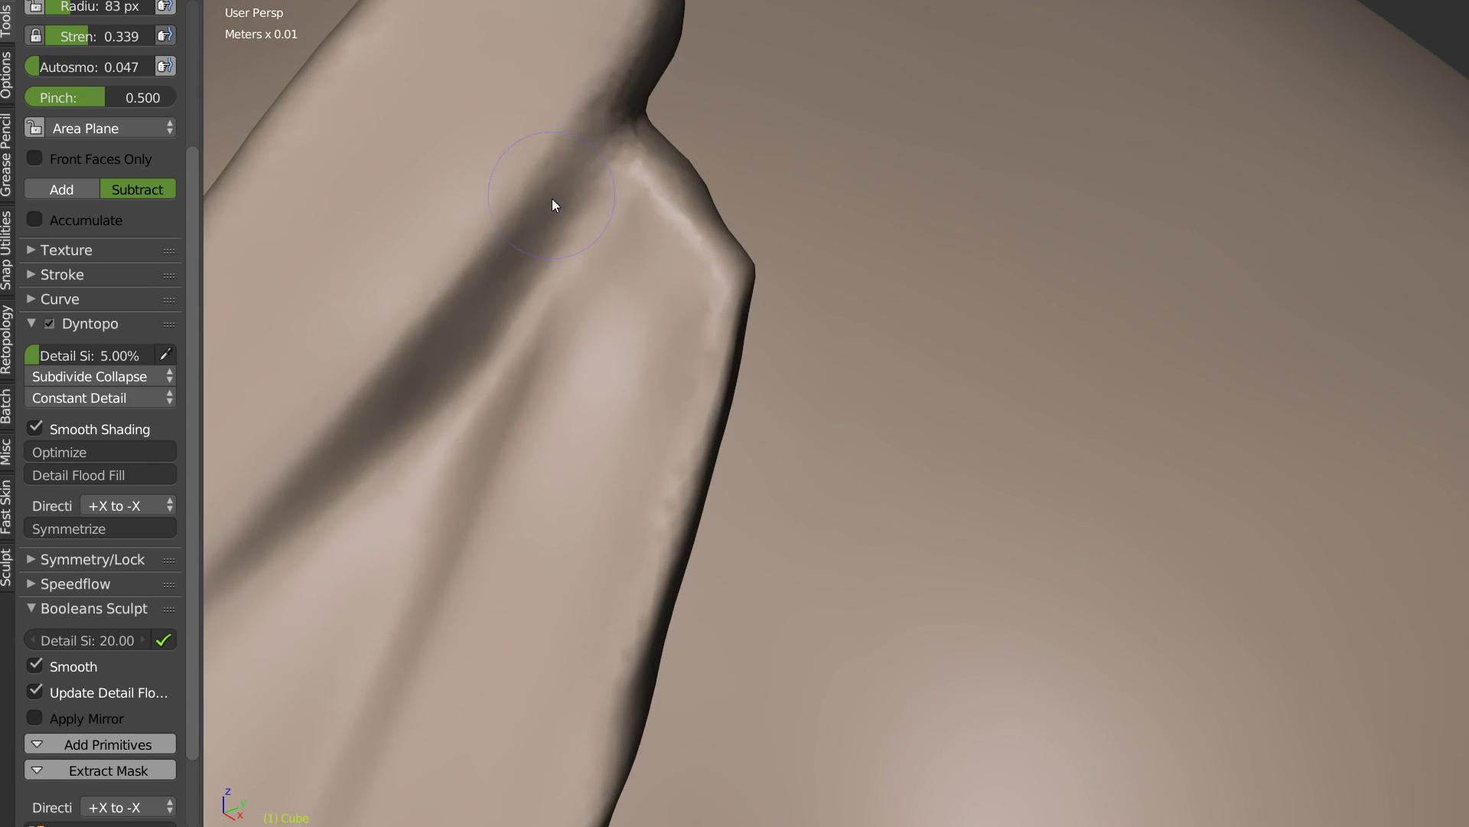
shift+middle_drag(552, 199, 611, 266)
drag(496, 361, 690, 135)
drag(549, 361, 679, 104)
shift+middle_drag(678, 96, 648, 297)
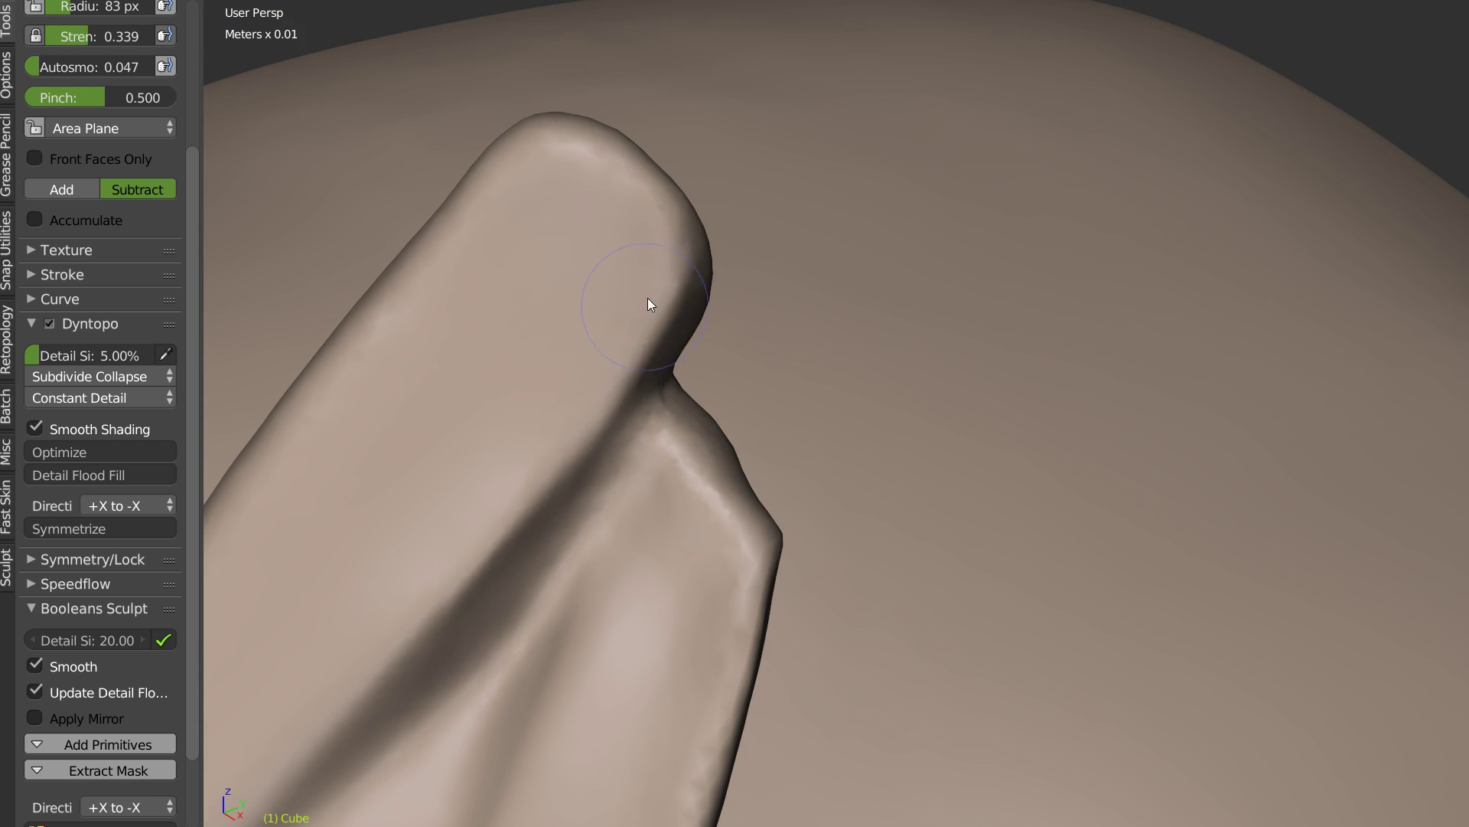
Step: Carve a narrow groove from the rounded horn tip down its front face and smooth beside it
mouse_move(626, 186)
mouse_down()
mouse_move(572, 155)
mouse_move(664, 228)
mouse_up()
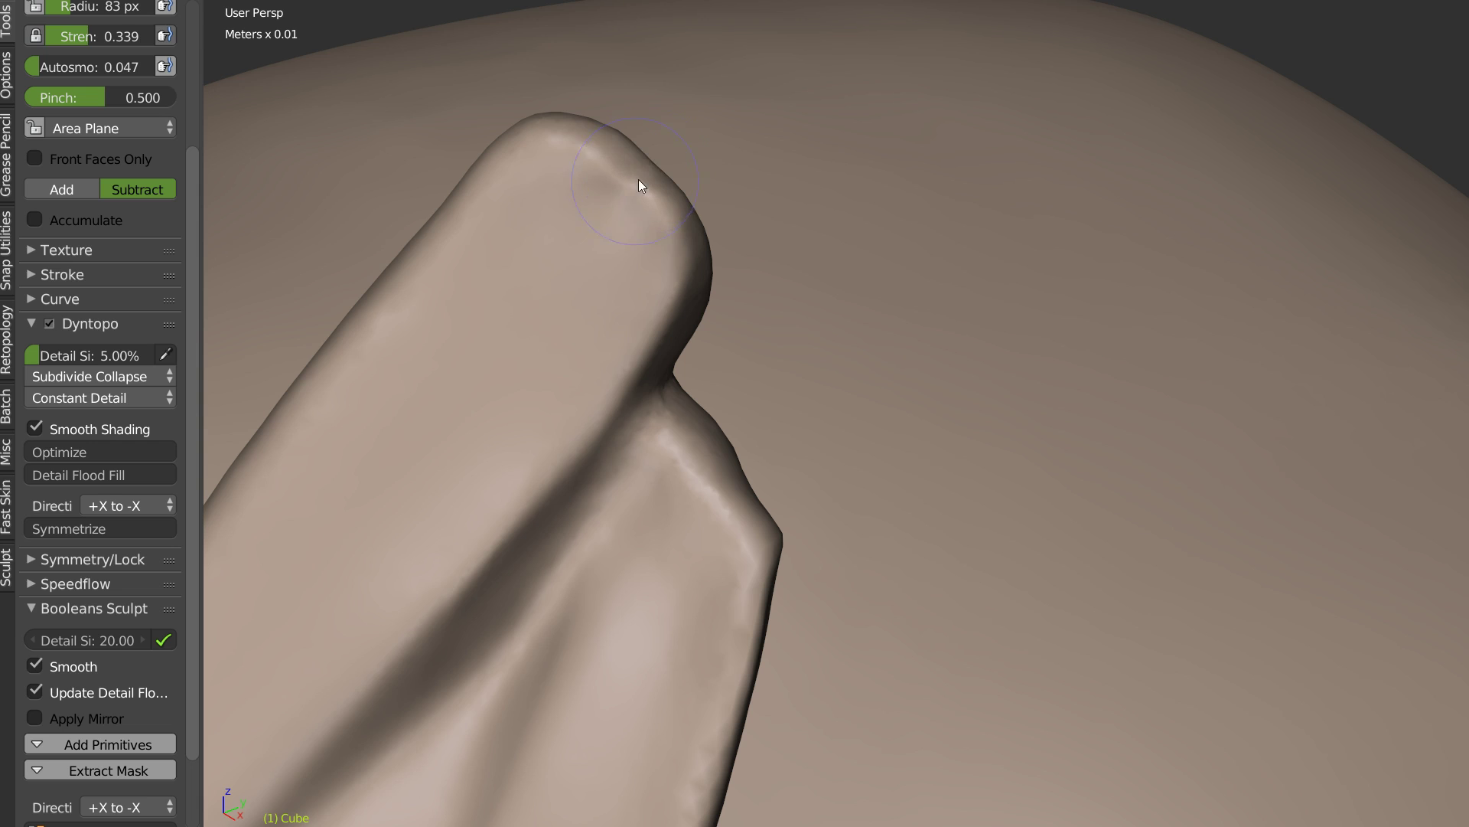
drag(638, 173, 570, 245)
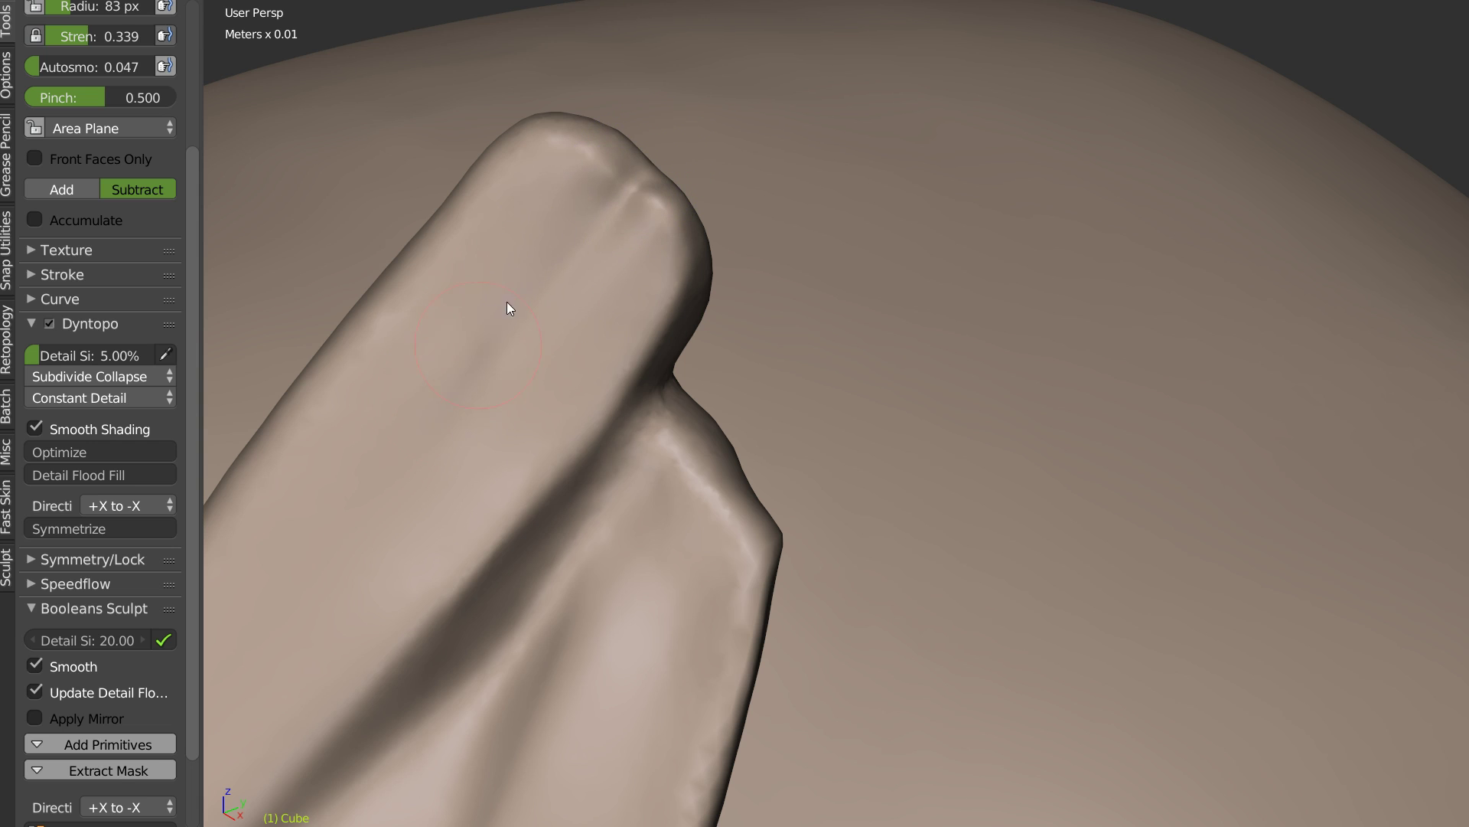
drag(507, 303, 447, 401)
middle_drag(654, 162, 640, 217)
shift+drag(513, 209, 461, 276)
middle_drag(648, 169, 475, 220)
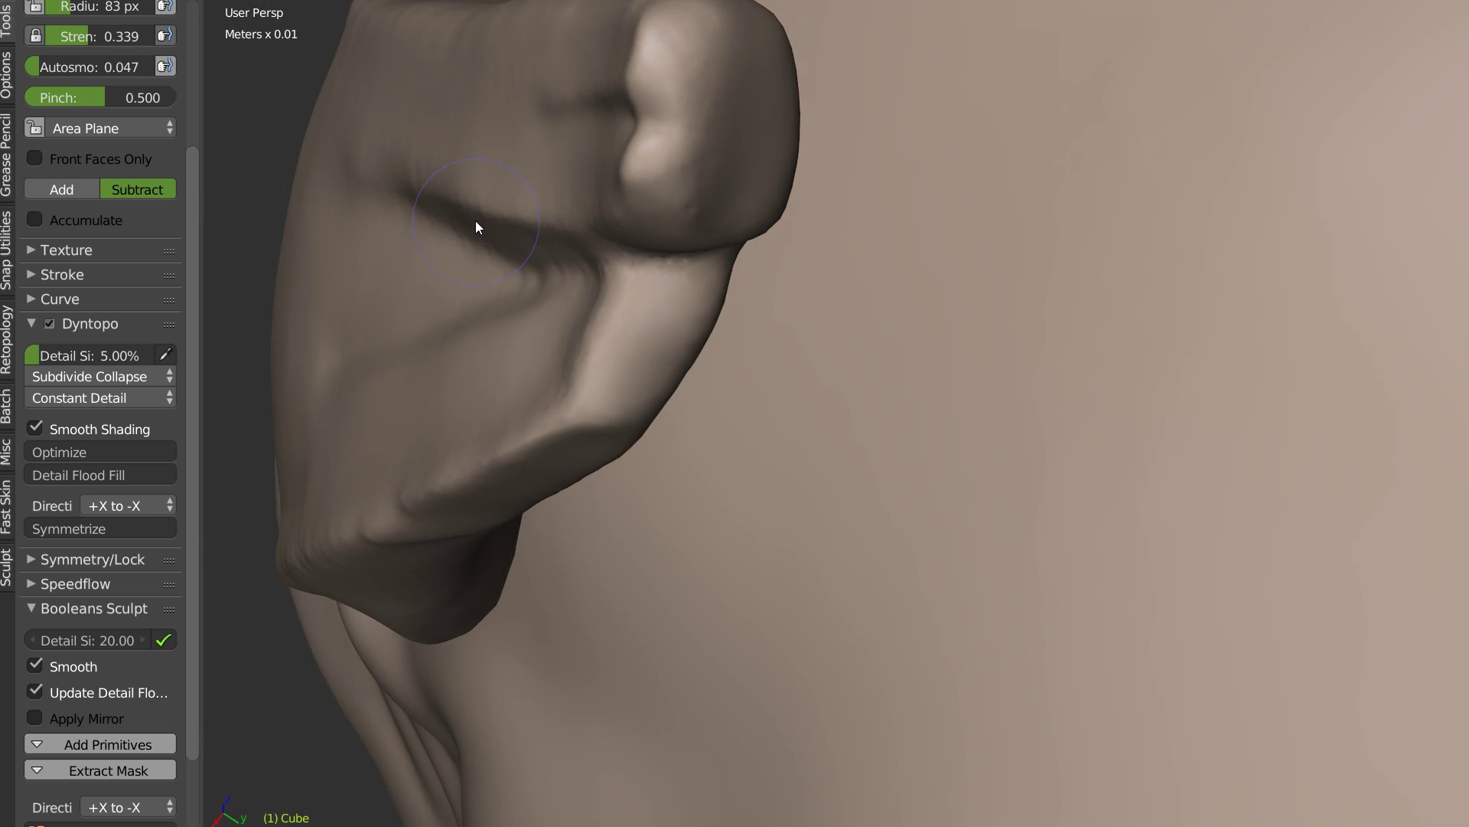
Step: Carve shallow hollows into the rear face of the horn's tip
middle_drag(721, 119, 686, 214)
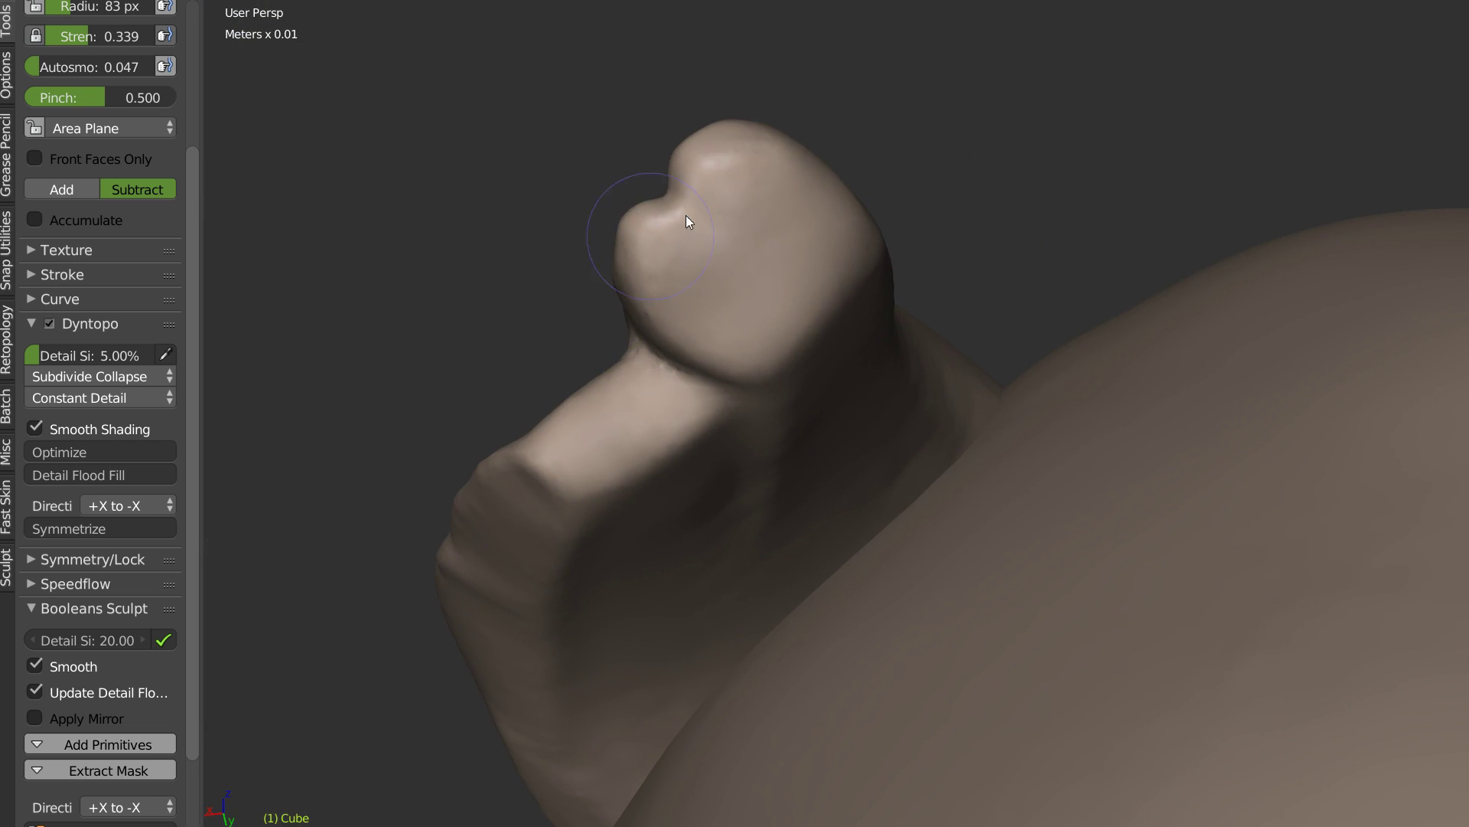
mouse_move(672, 259)
mouse_down()
mouse_move(687, 302)
mouse_move(692, 276)
mouse_up()
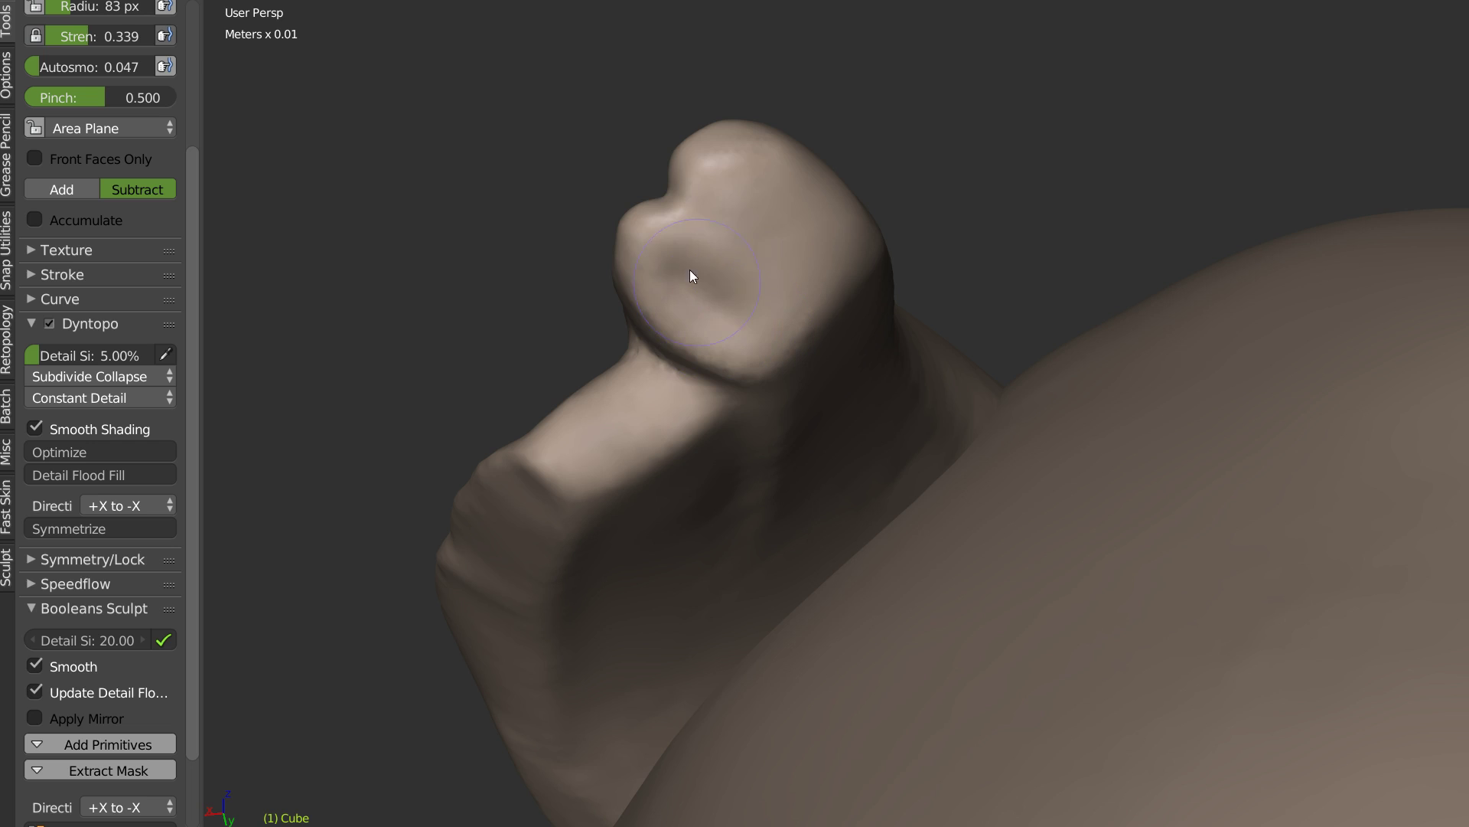
mouse_move(776, 186)
mouse_down()
mouse_move(853, 236)
mouse_move(803, 289)
mouse_move(781, 230)
mouse_move(748, 273)
mouse_move(819, 240)
mouse_up()
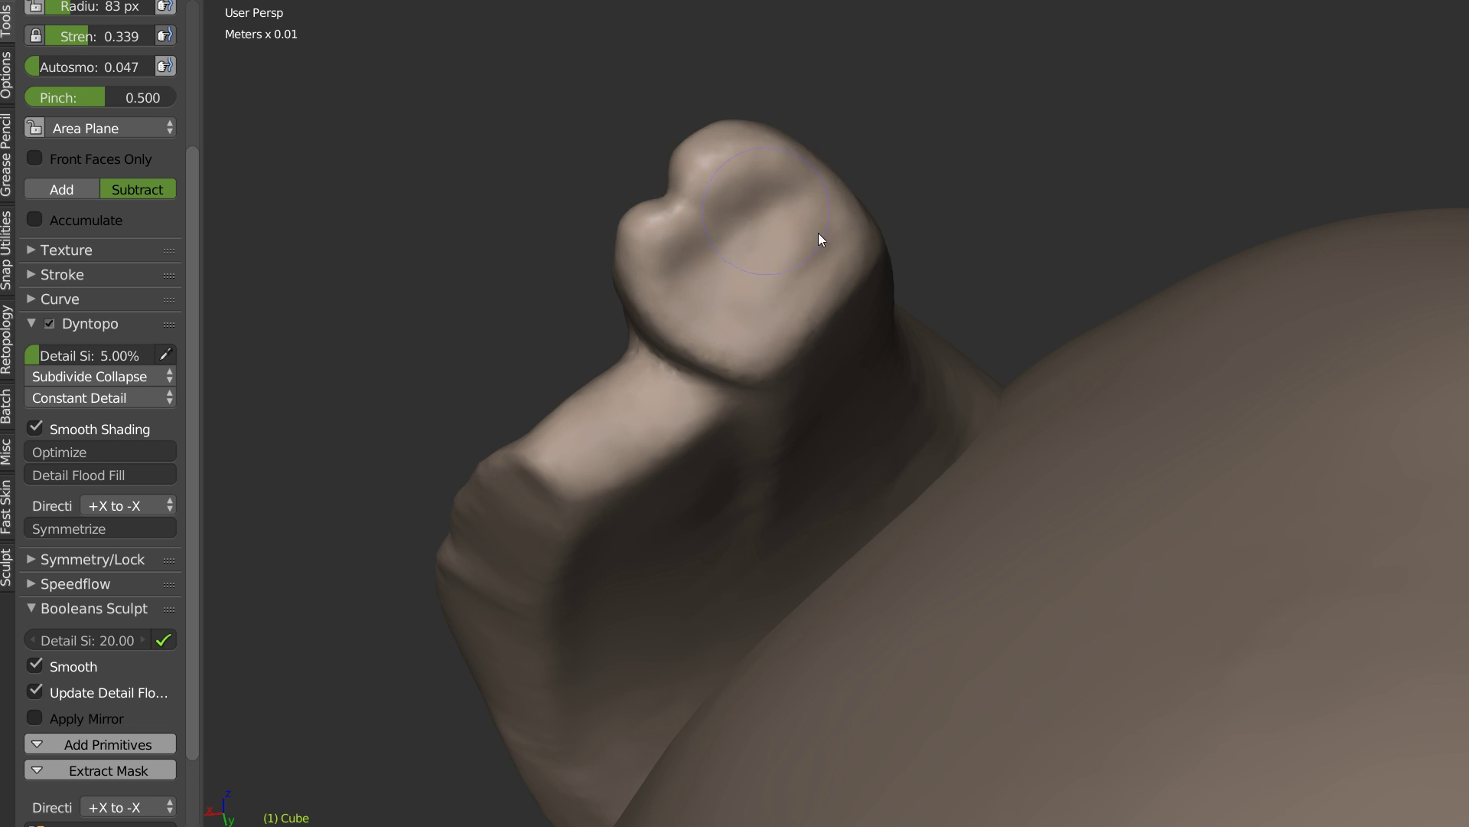
Step: Smooth the ridge and hollow beneath the horn's tip, and carve along the edge of the tip
middle_drag(702, 251, 738, 318)
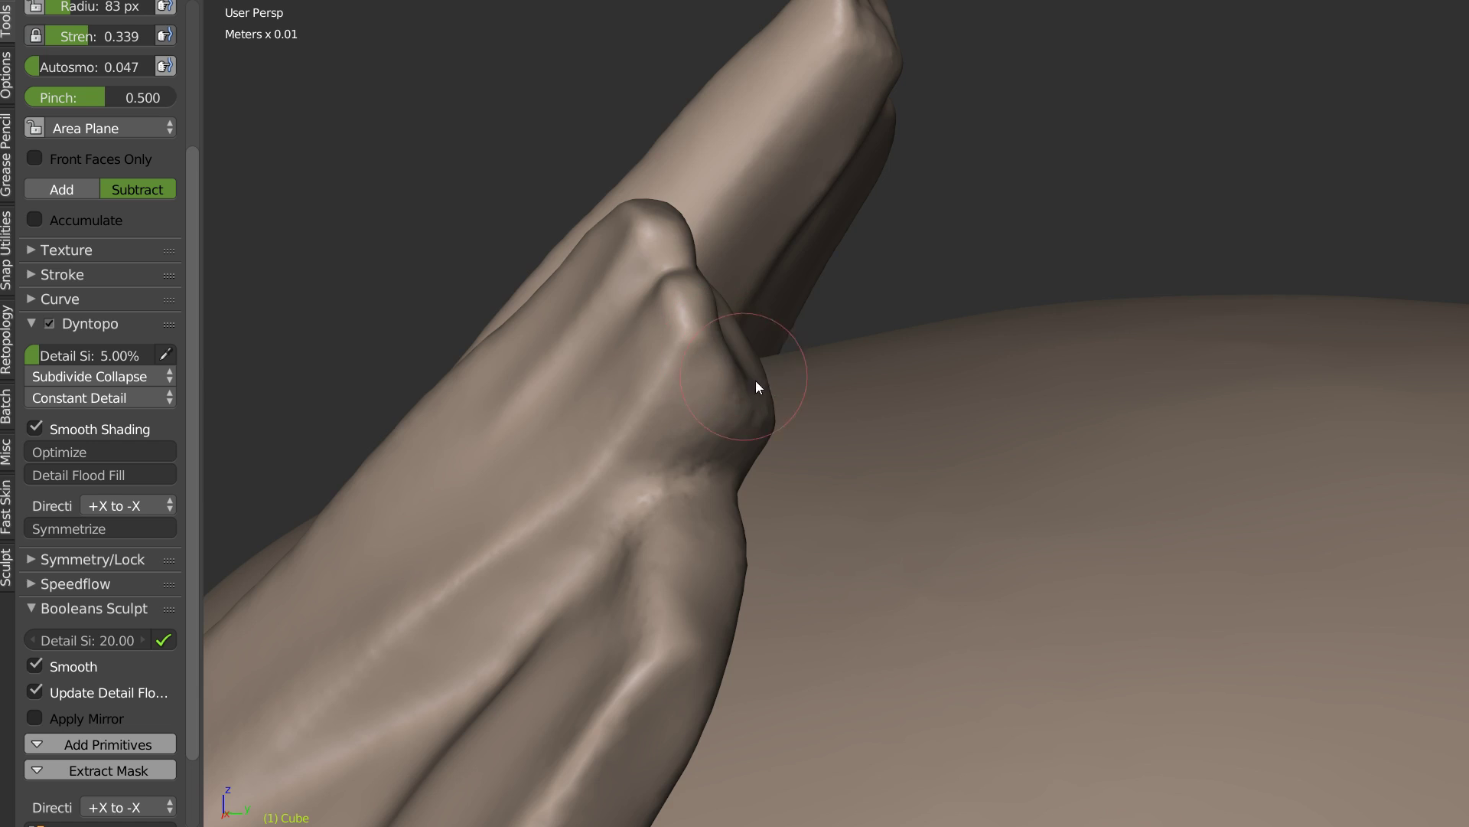
middle_drag(756, 380, 751, 324)
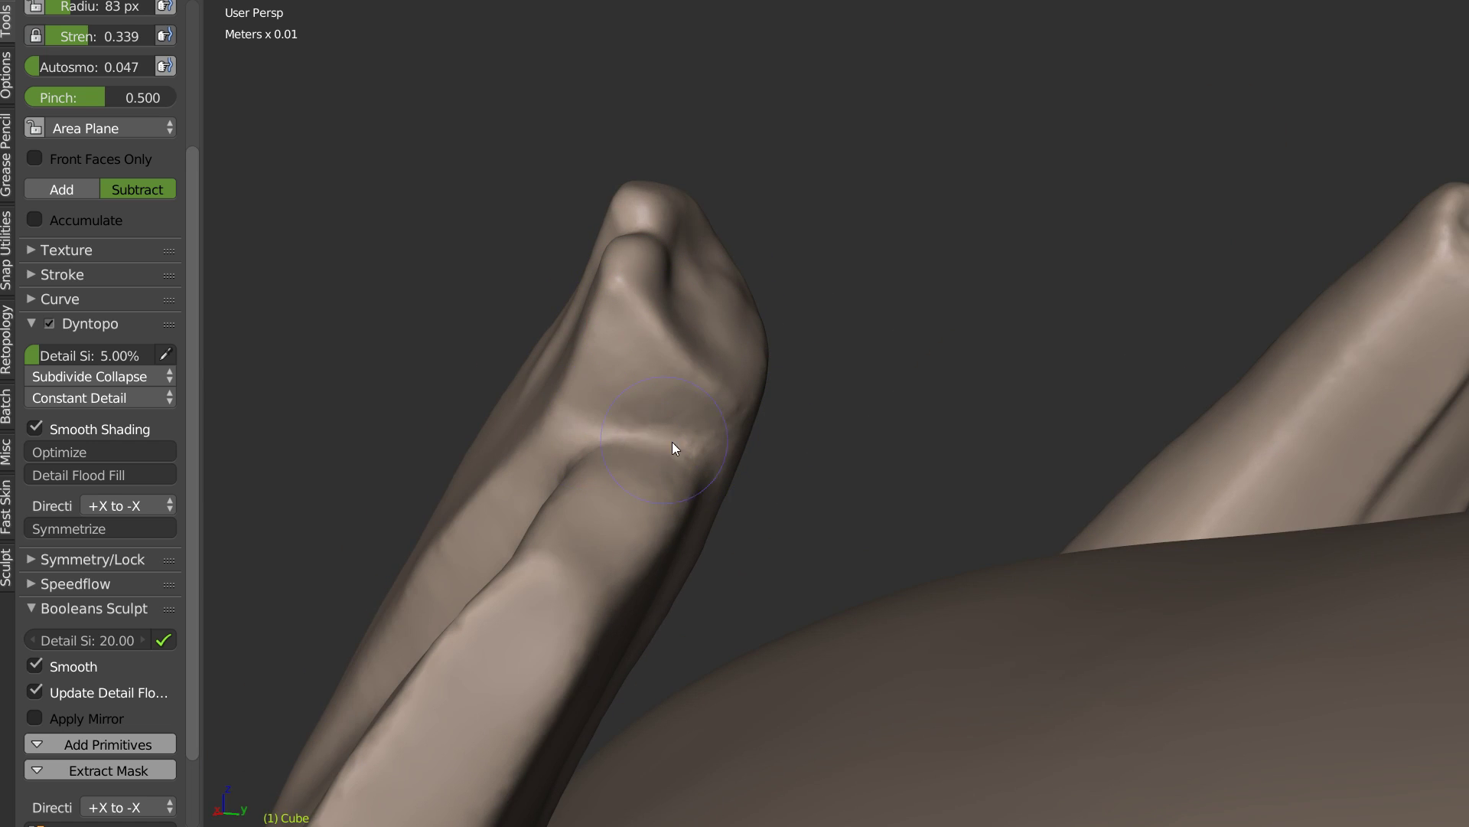
key(s)
mouse_move(608, 361)
shift+mouse_down()
mouse_move(690, 404)
mouse_move(631, 328)
shift+mouse_up()
mouse_move(635, 329)
middle_down()
mouse_move(724, 333)
mouse_move(626, 311)
middle_up()
mouse_move(626, 311)
mouse_down()
mouse_move(649, 262)
mouse_move(646, 317)
mouse_move(666, 318)
mouse_move(709, 172)
mouse_move(695, 178)
mouse_up()
Step: Deepen the lower end of the long groove running down from the horn's notch, and smooth its fade-out
mouse_move(695, 178)
middle_down()
mouse_move(934, 186)
mouse_move(848, 251)
middle_up()
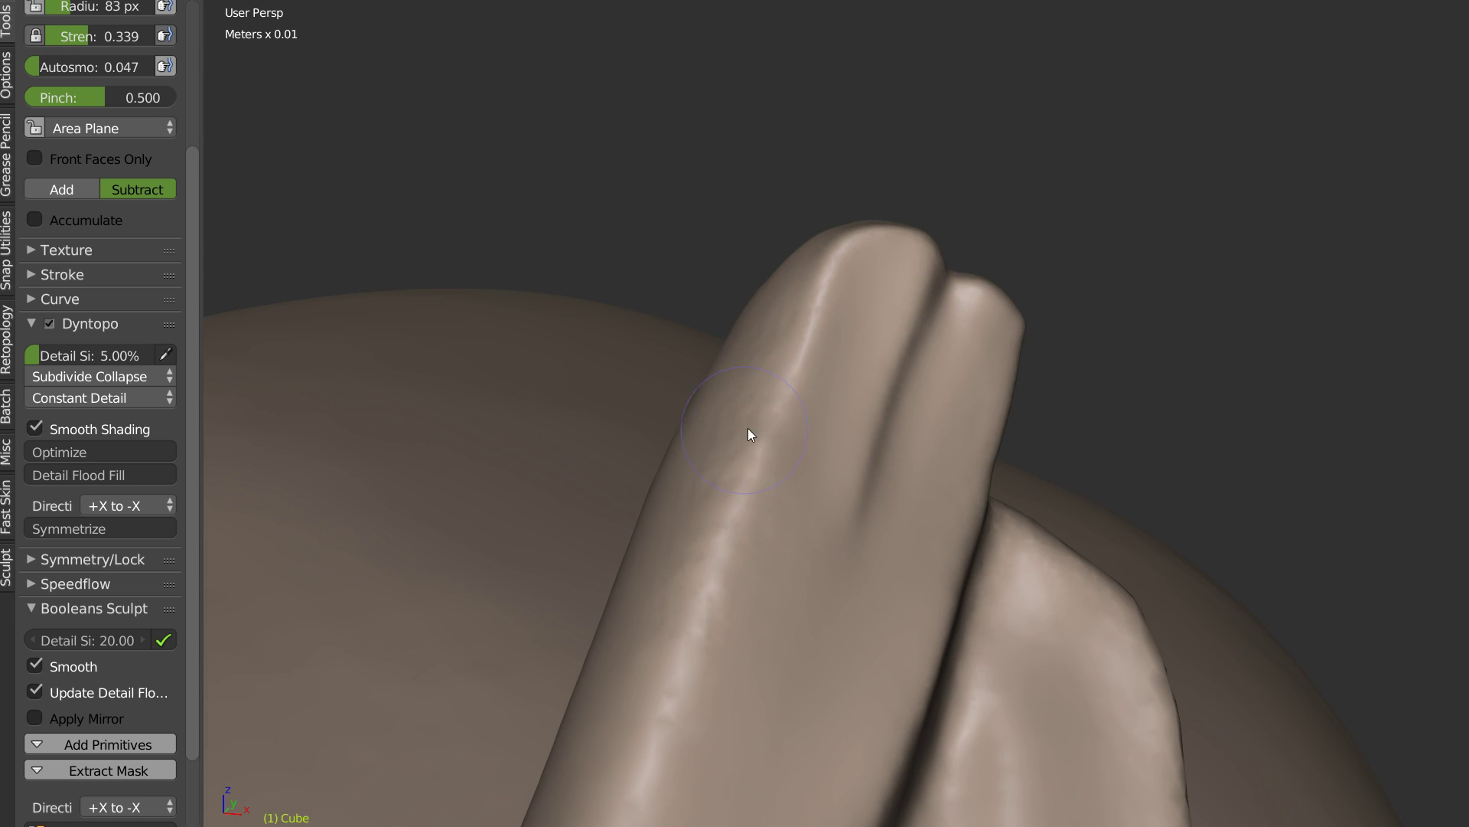
mouse_move(702, 604)
middle_down()
mouse_move(766, 460)
mouse_move(756, 371)
middle_up()
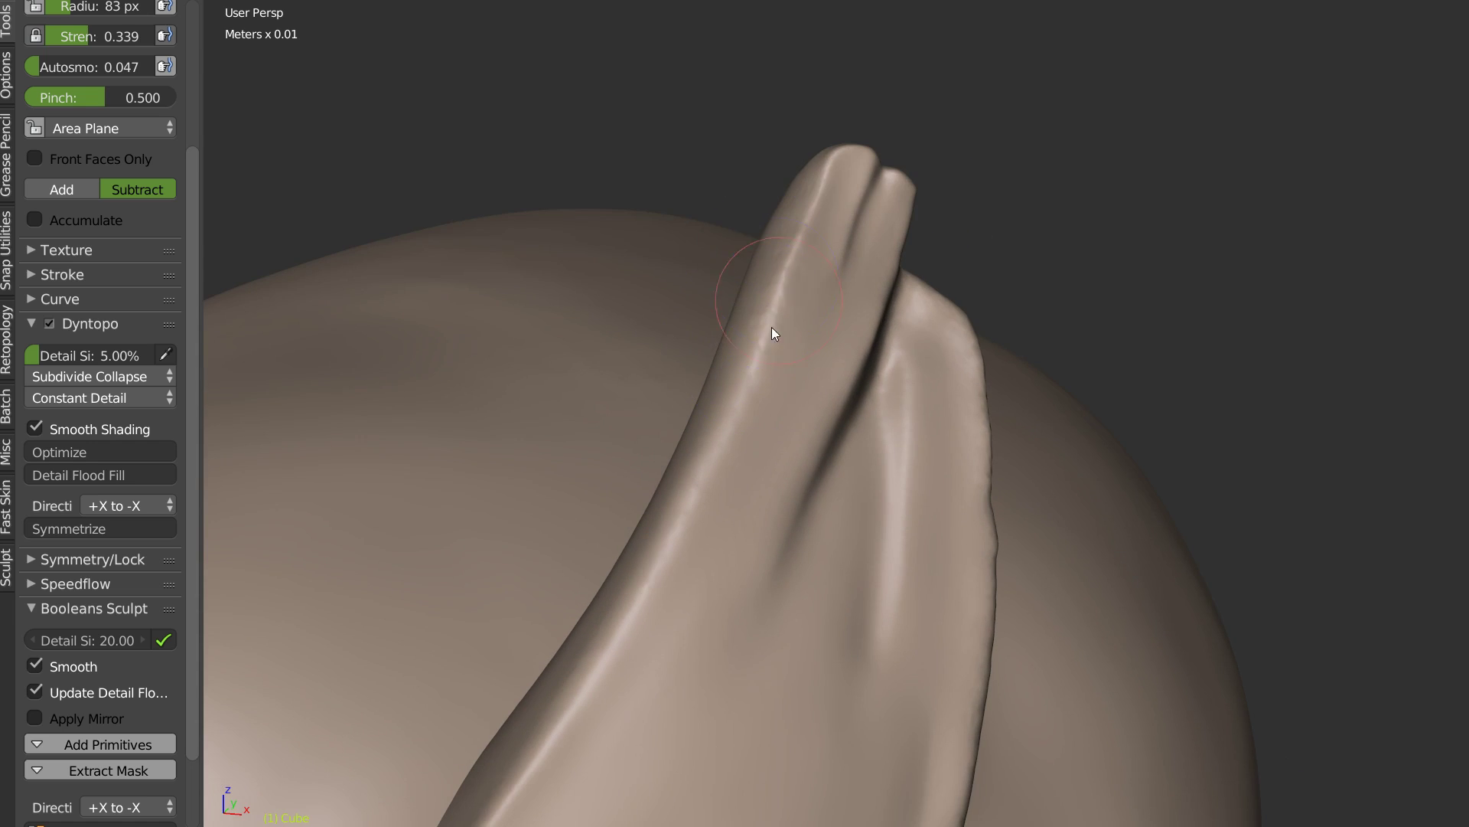
drag(862, 388, 788, 559)
shift+drag(845, 436, 753, 618)
middle_drag(883, 488, 769, 462)
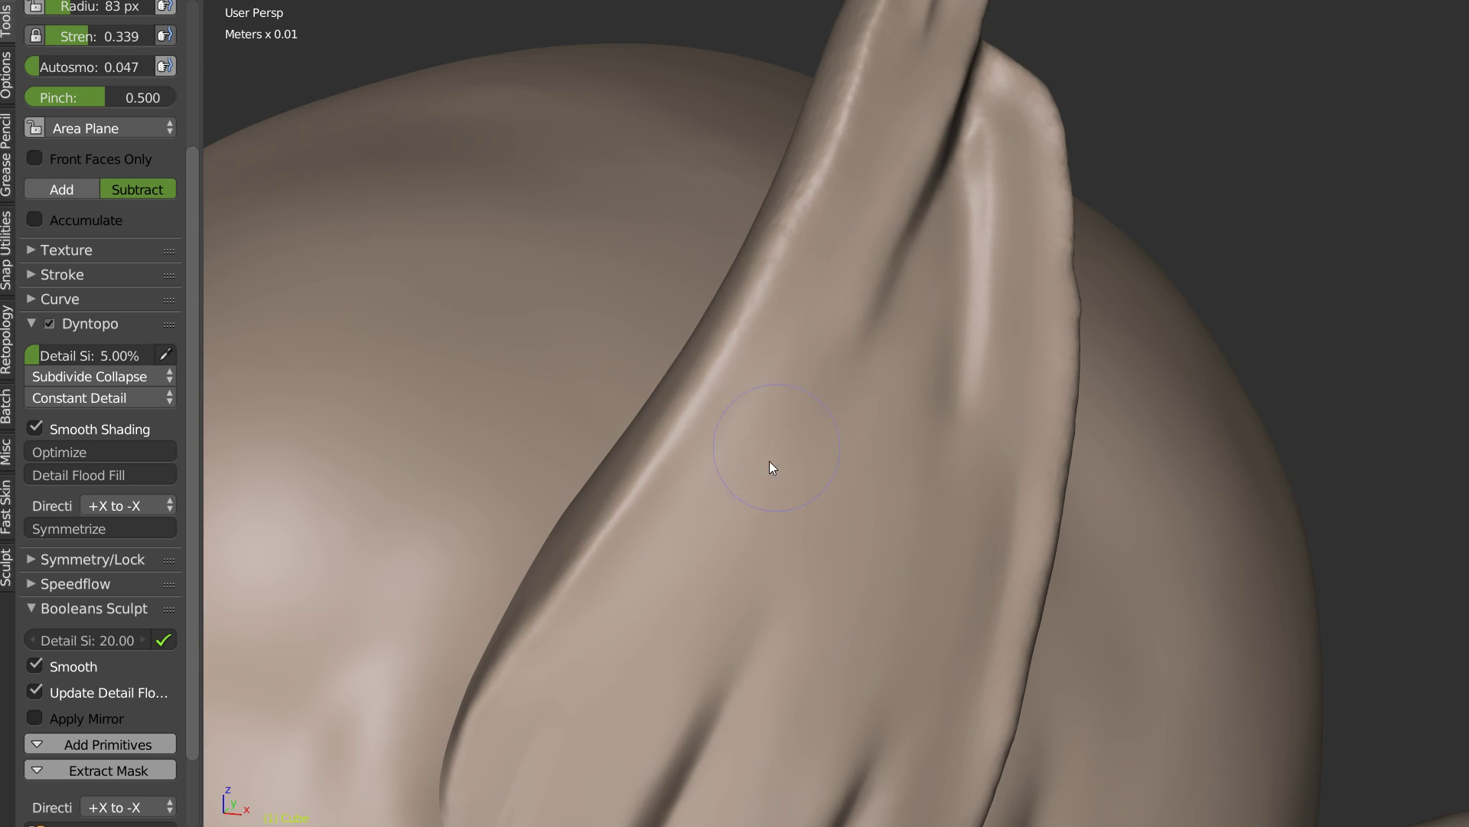
mouse_move(744, 338)
middle_down()
mouse_move(802, 231)
mouse_move(852, 301)
mouse_move(966, 289)
middle_up()
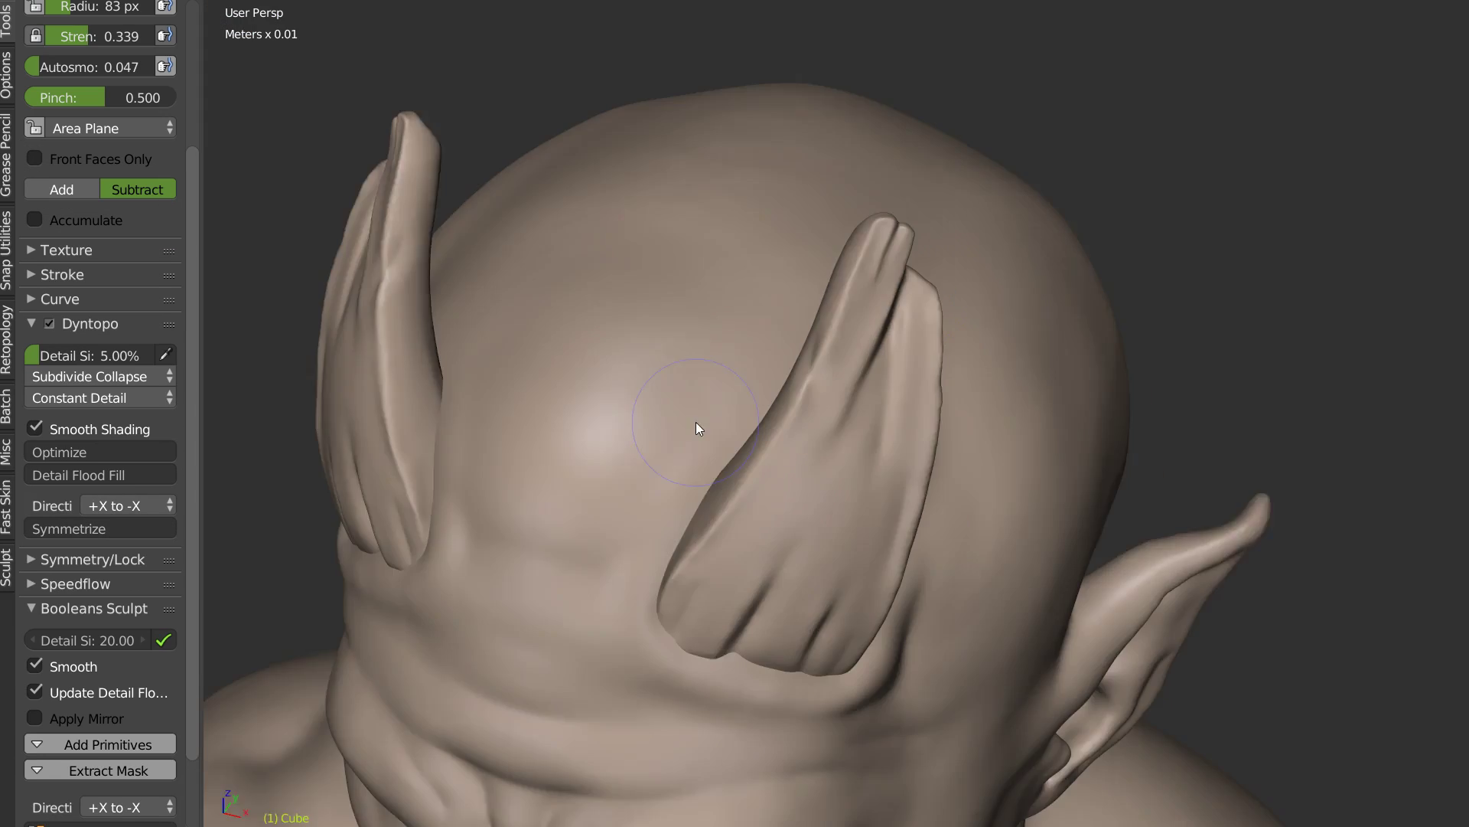
Step: Deepen the central groove at the horn's base and crease the lower rim between the base lobes
middle_drag(698, 428, 879, 216)
mouse_move(915, 161)
middle_down()
mouse_move(886, 277)
mouse_move(908, 274)
mouse_move(829, 335)
mouse_move(750, 331)
mouse_move(729, 377)
middle_up()
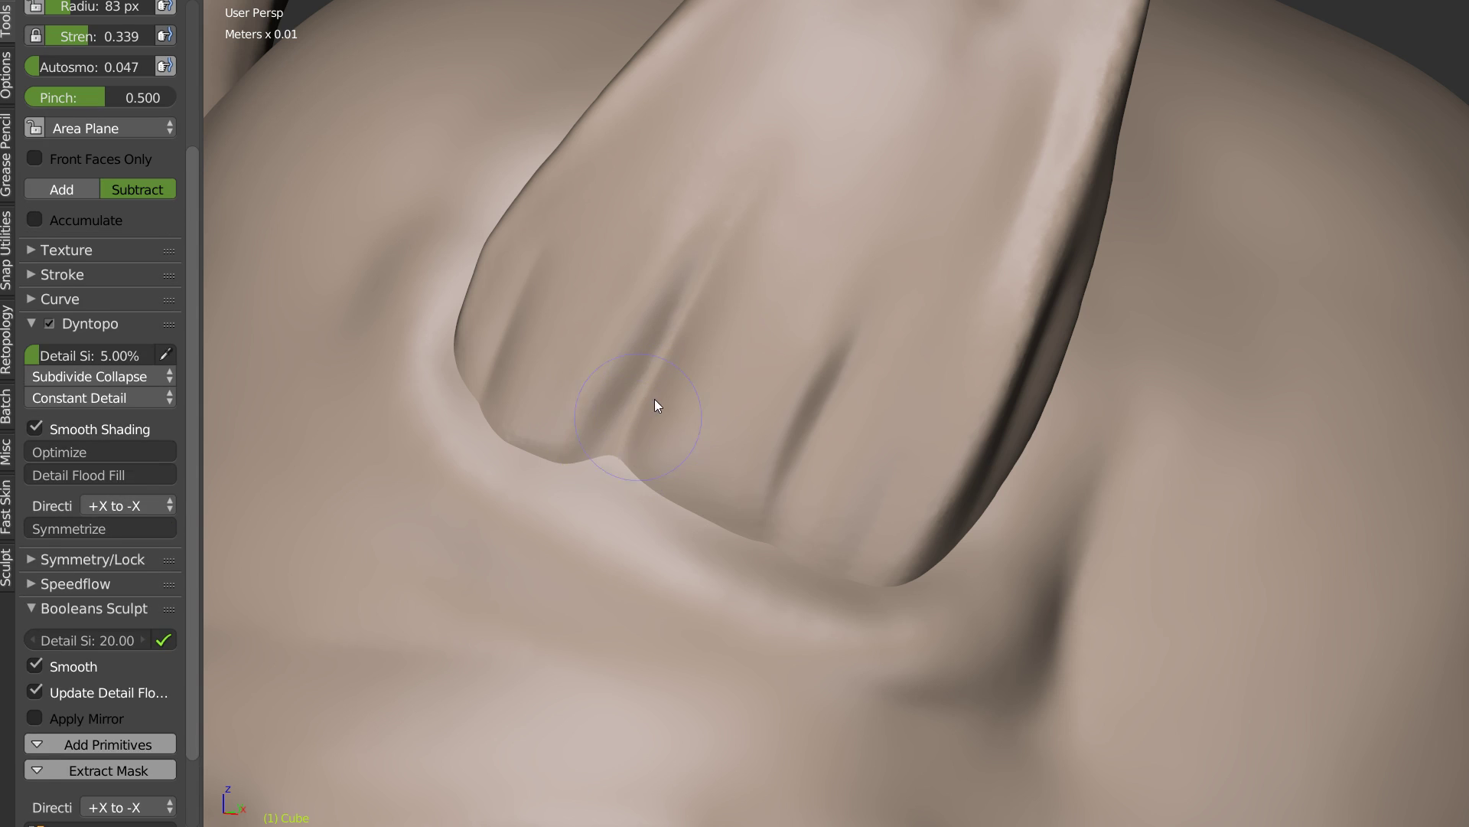
drag(574, 433, 749, 138)
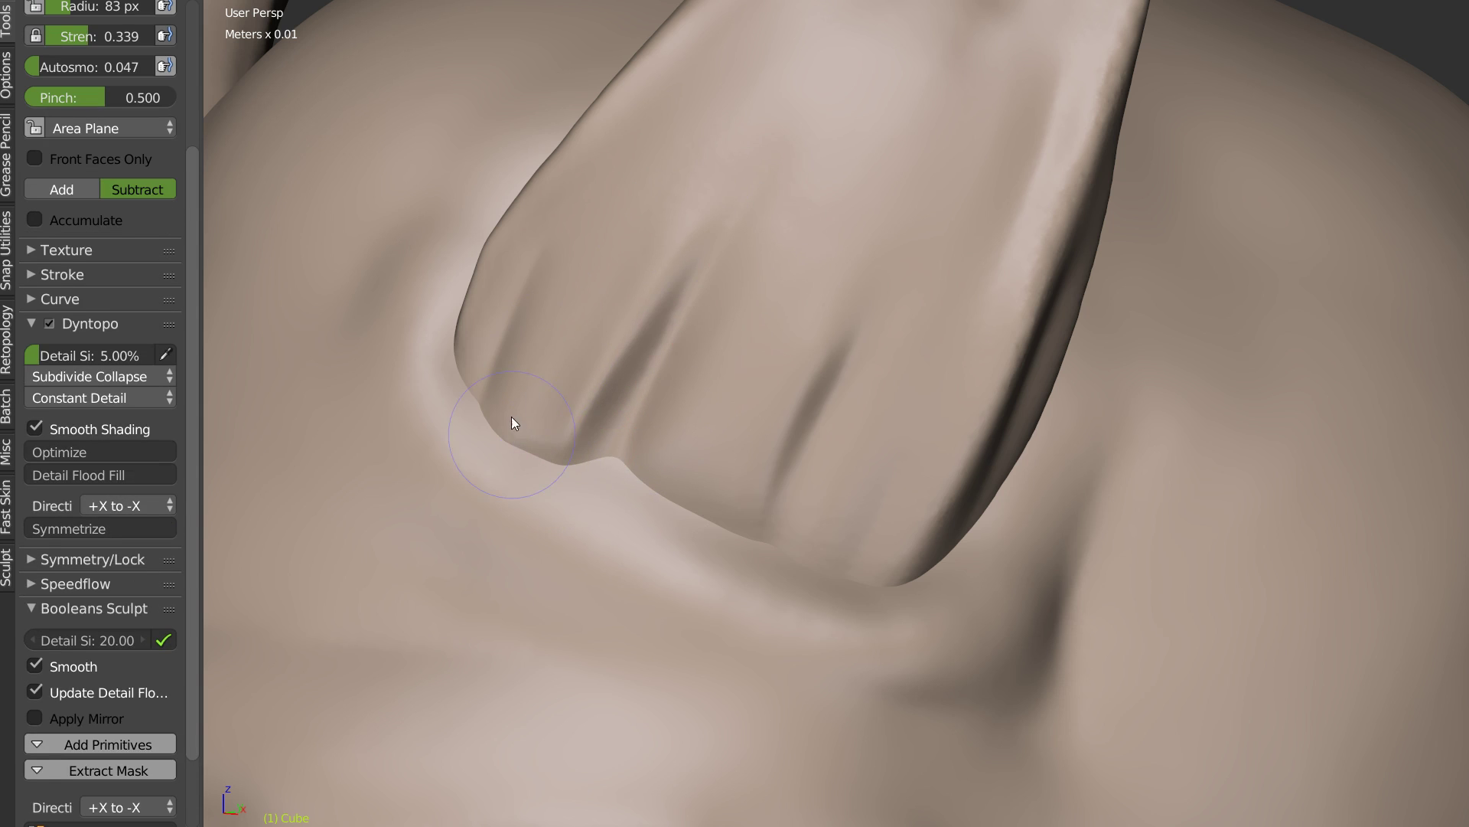
drag(553, 431, 579, 433)
drag(672, 492, 646, 459)
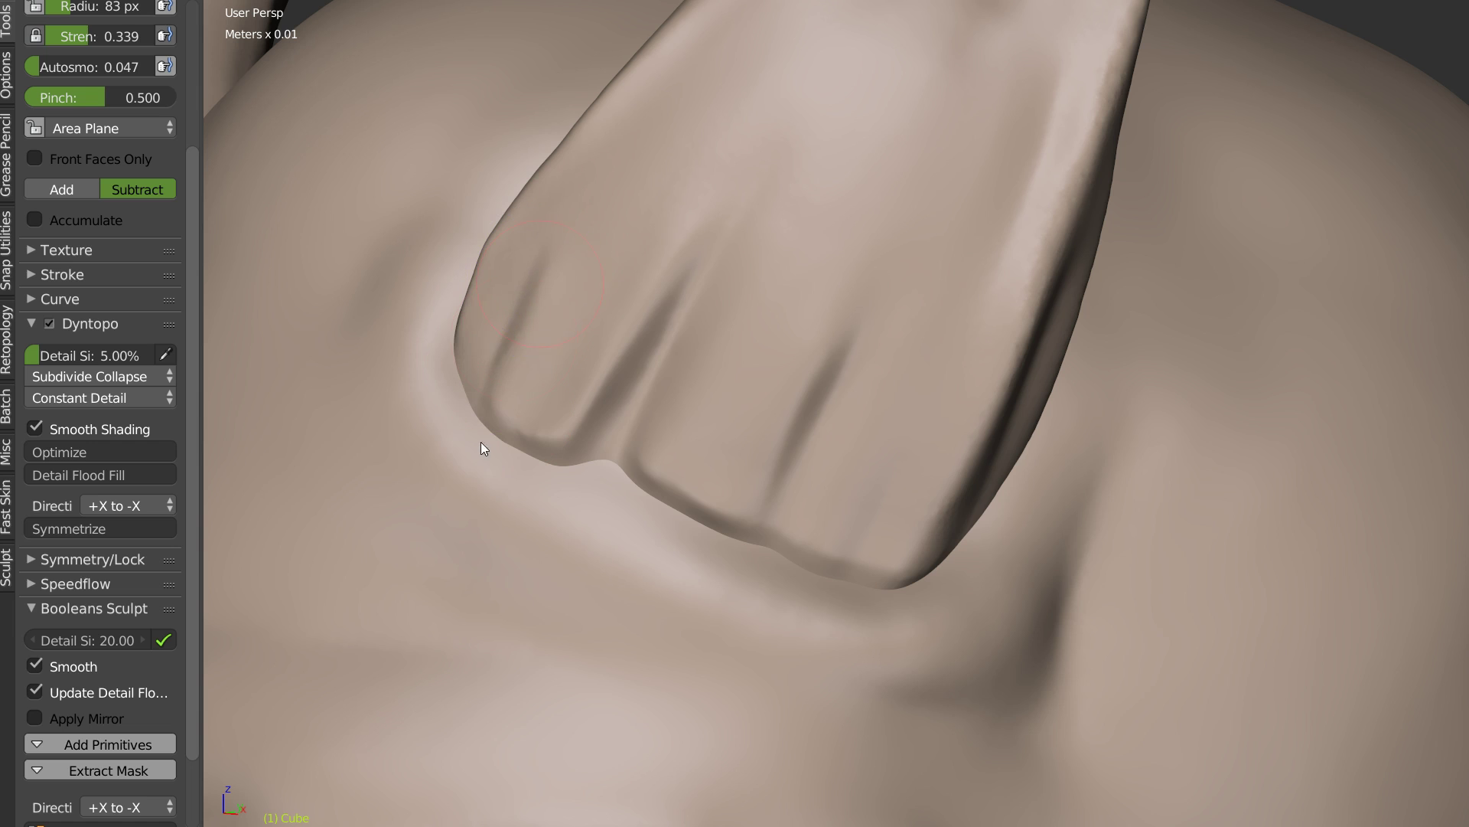
Step: Crease the side of the horn's base from its lowest point up along the shaft, and smooth the front folds
middle_drag(801, 390, 778, 347)
mouse_move(748, 574)
mouse_down()
mouse_move(838, 505)
mouse_move(948, 381)
mouse_move(835, 508)
mouse_up()
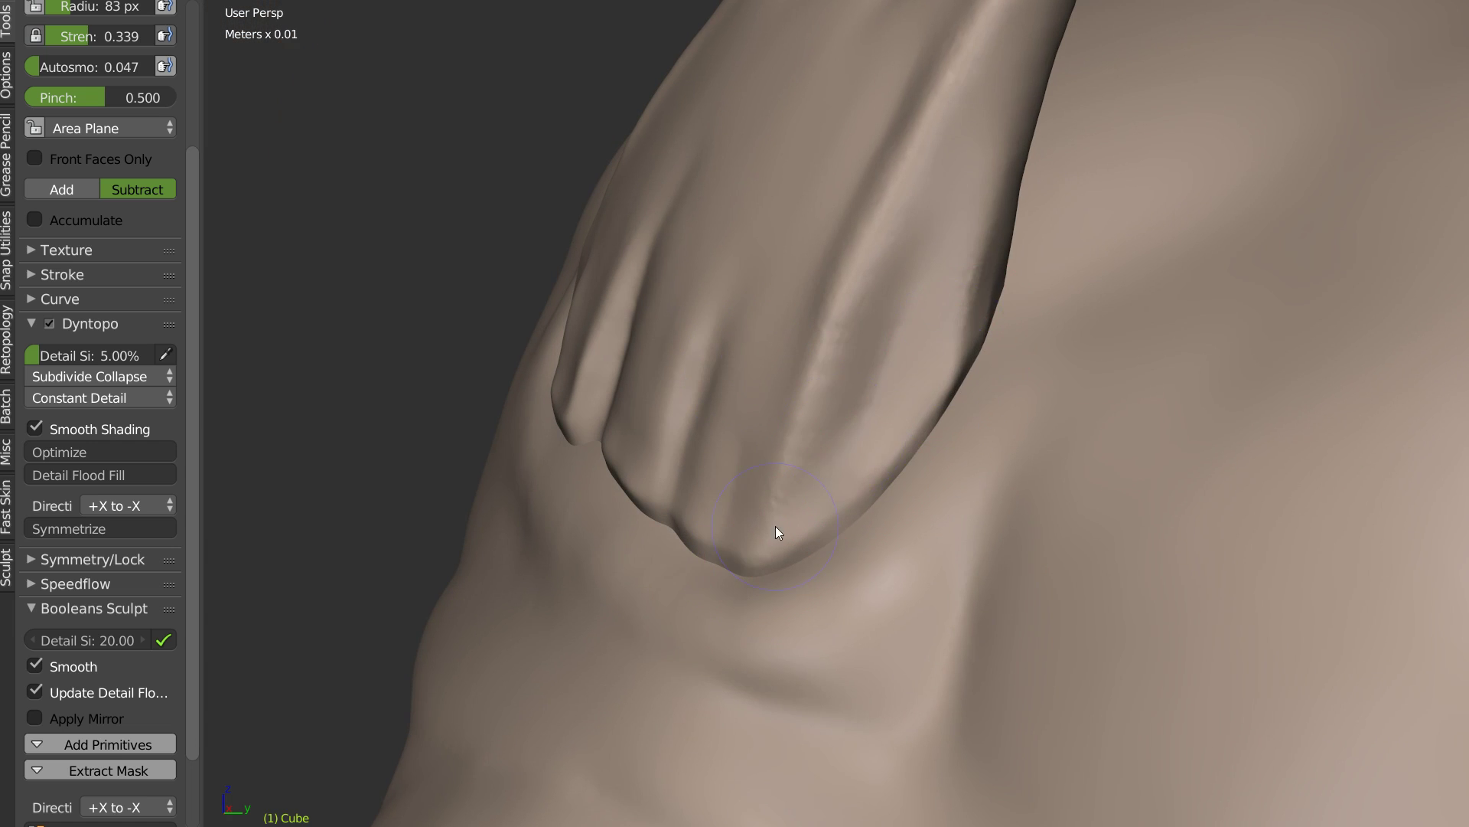
mouse_move(751, 552)
mouse_down()
mouse_move(823, 351)
mouse_move(968, 145)
mouse_move(987, 73)
mouse_up()
drag(975, 128, 907, 273)
mouse_move(705, 383)
middle_down()
mouse_move(944, 283)
mouse_move(980, 437)
middle_up()
mouse_move(944, 541)
shift+mouse_down()
mouse_move(1001, 387)
mouse_move(1031, 172)
shift+mouse_up()
Step: Carve the inner edge of the horn's base and touch up its lower rim beside the innermost fold
scroll(949, 329, down, 4)
scroll(882, 297, up, 2)
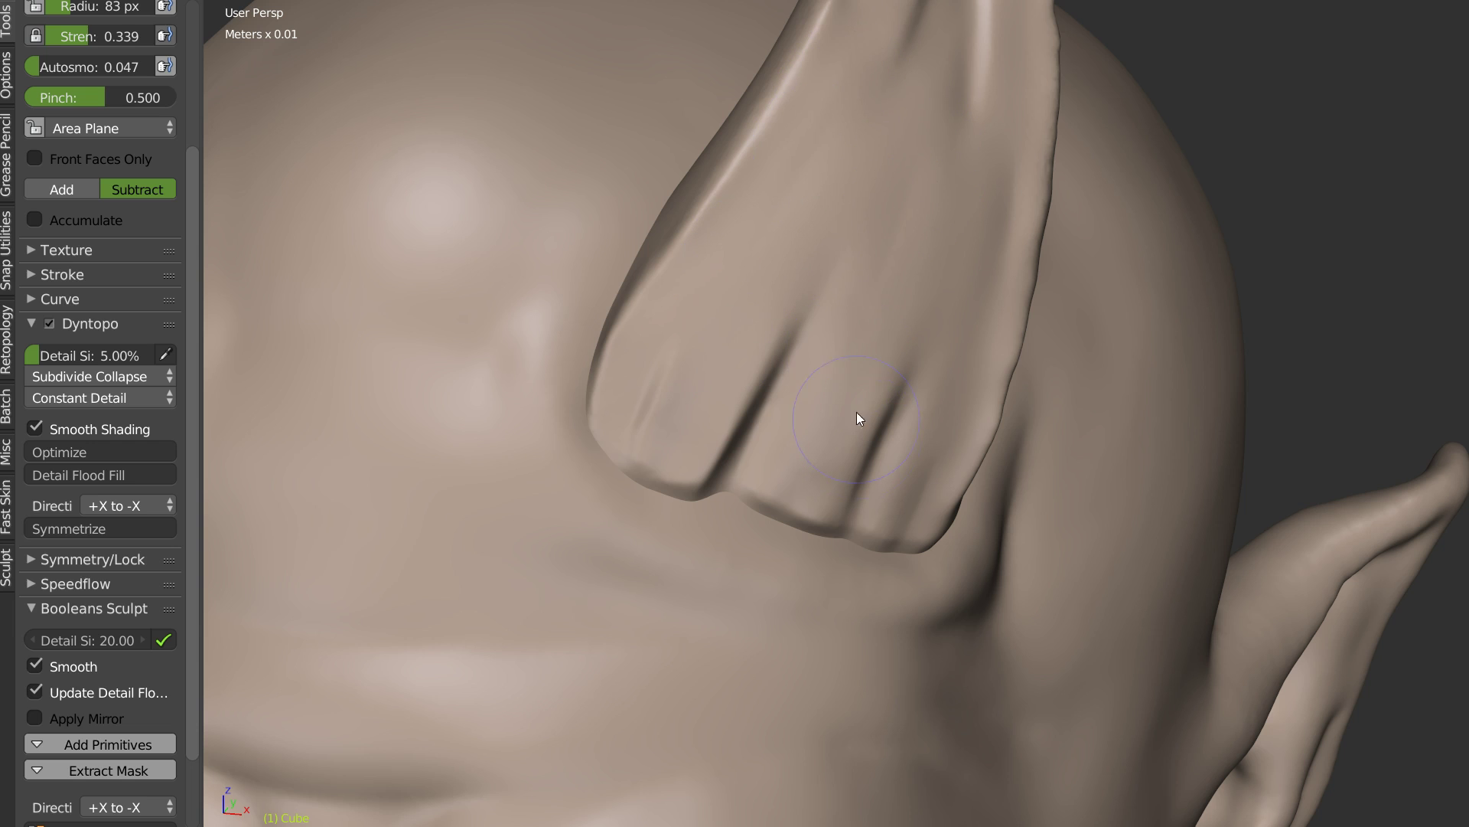
scroll(850, 354, up, 2)
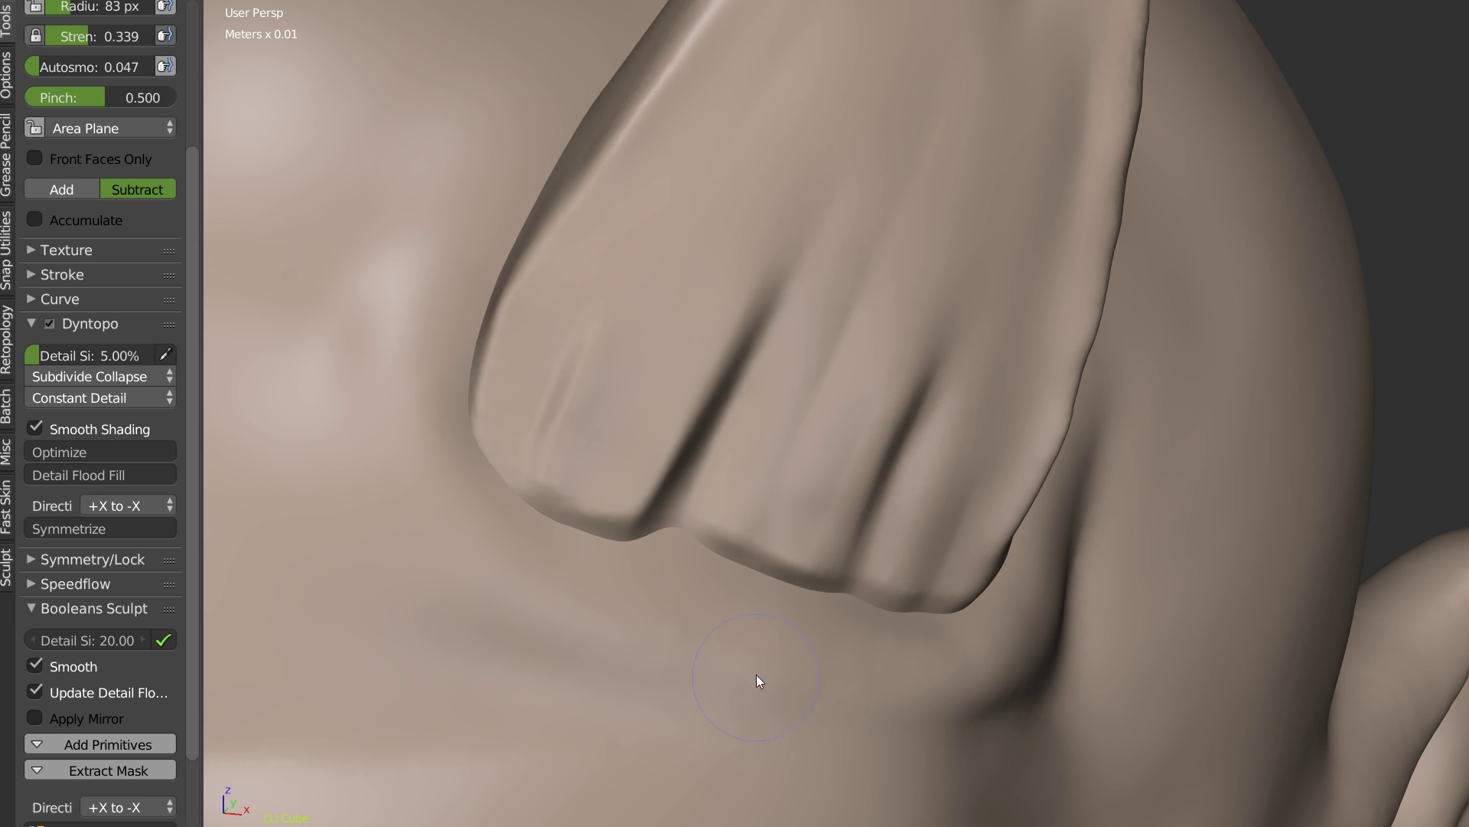
scroll(760, 656, down, 4)
scroll(898, 520, up, 4)
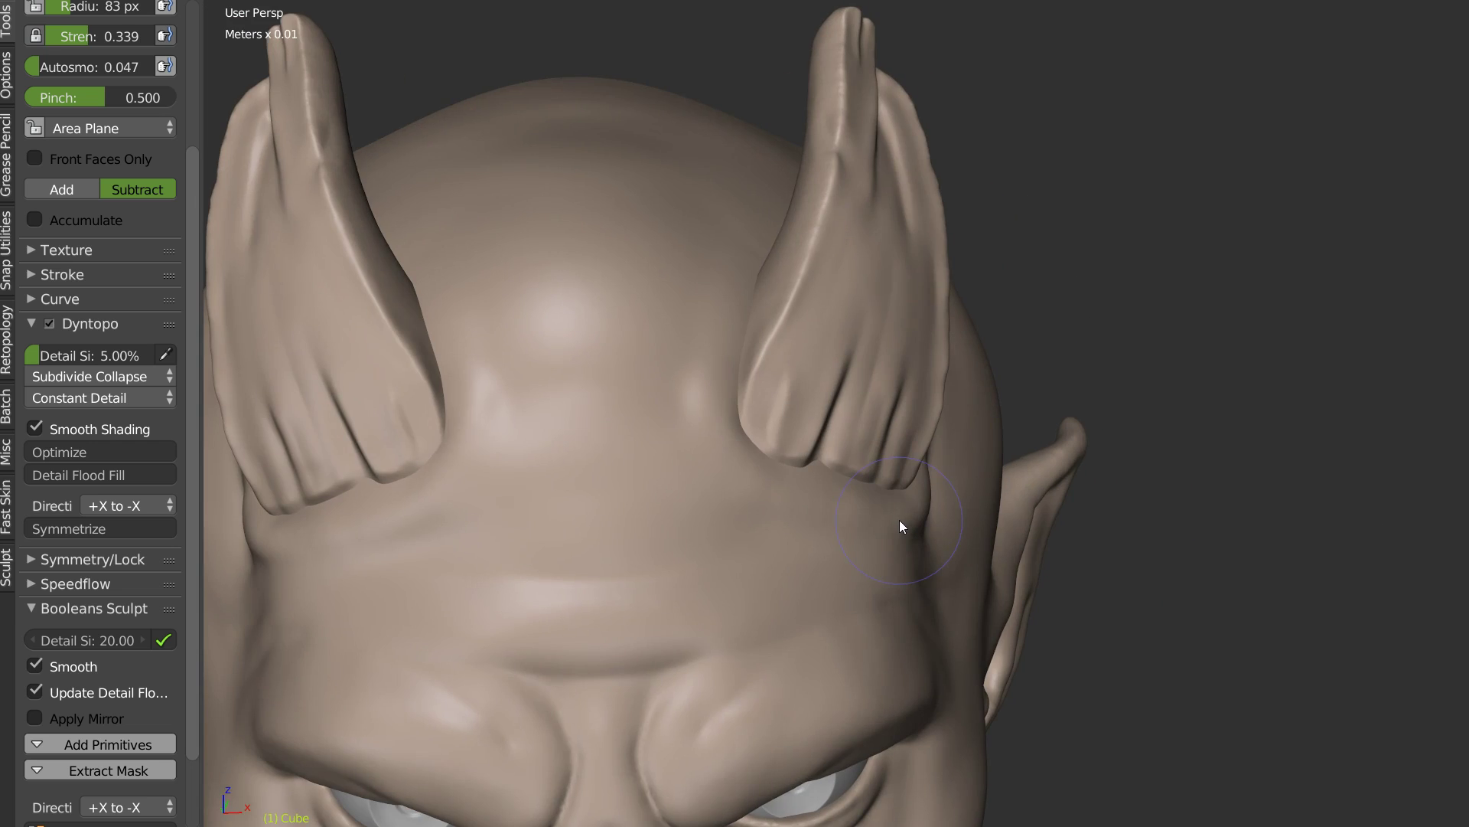
scroll(835, 346, up, 1)
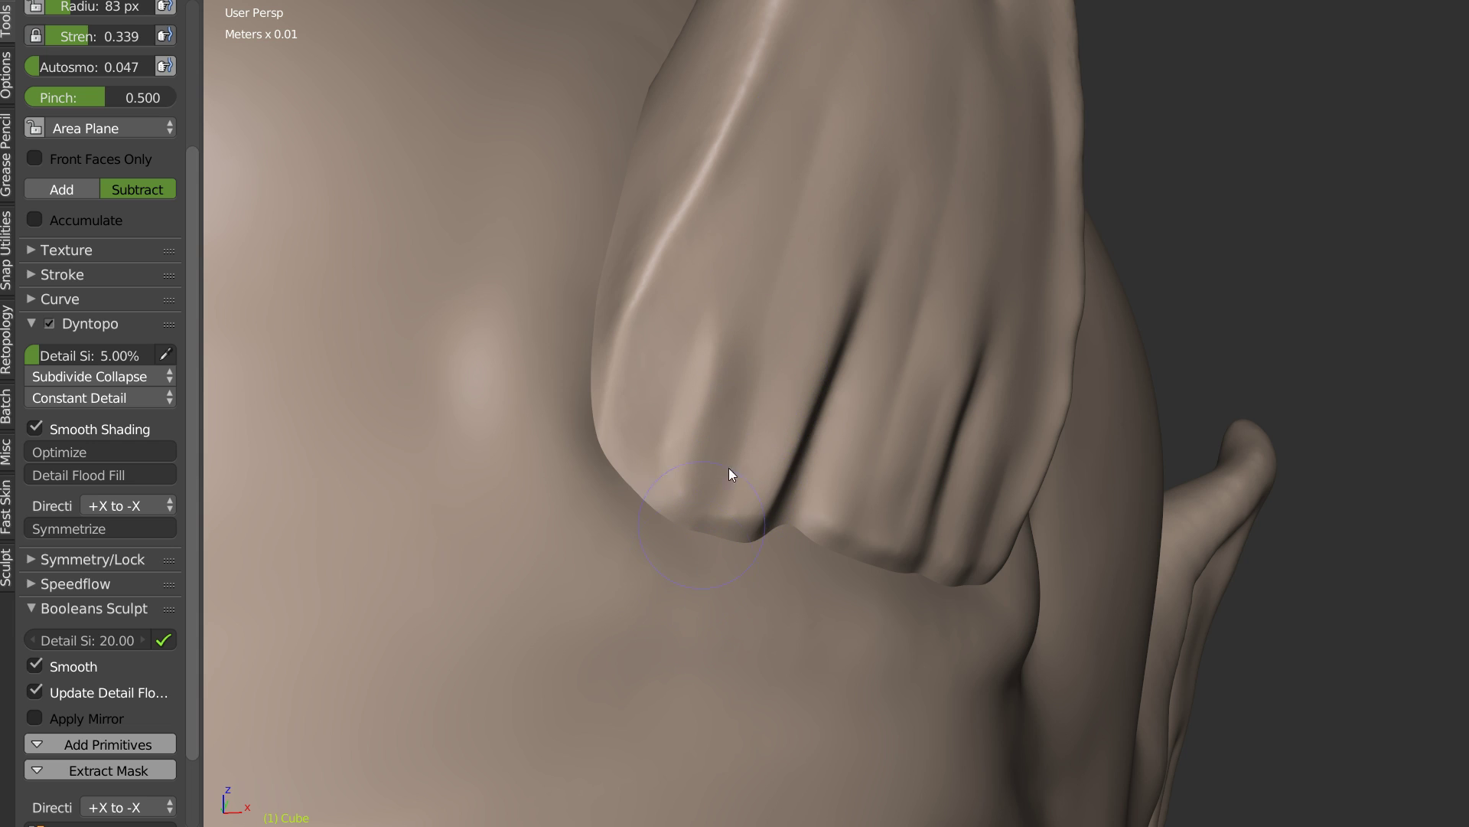
middle_drag(645, 453, 764, 481)
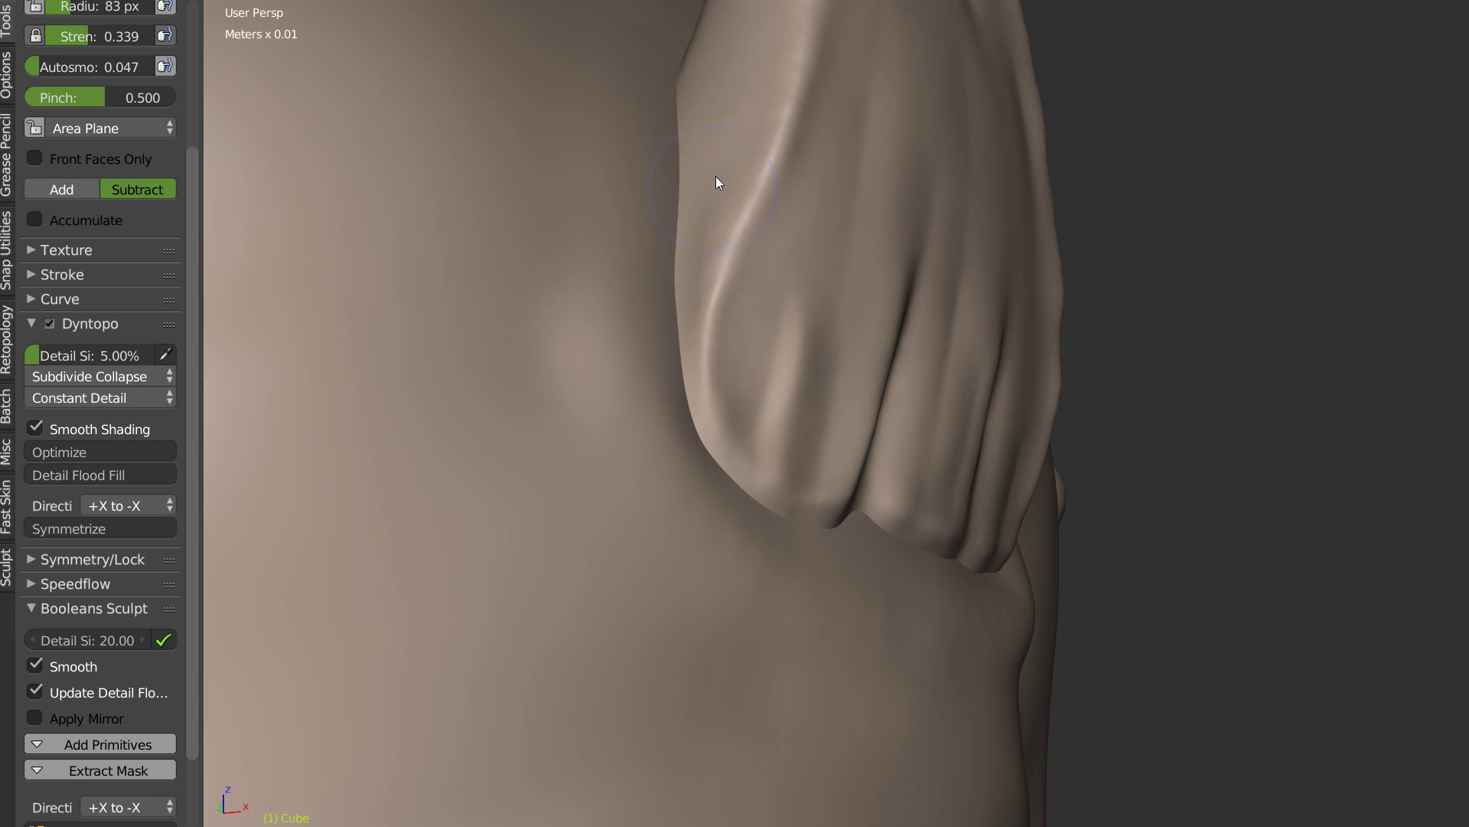
drag(698, 253, 701, 297)
mouse_move(729, 162)
middle_down()
mouse_move(669, 310)
mouse_move(713, 350)
middle_up()
drag(819, 515, 834, 522)
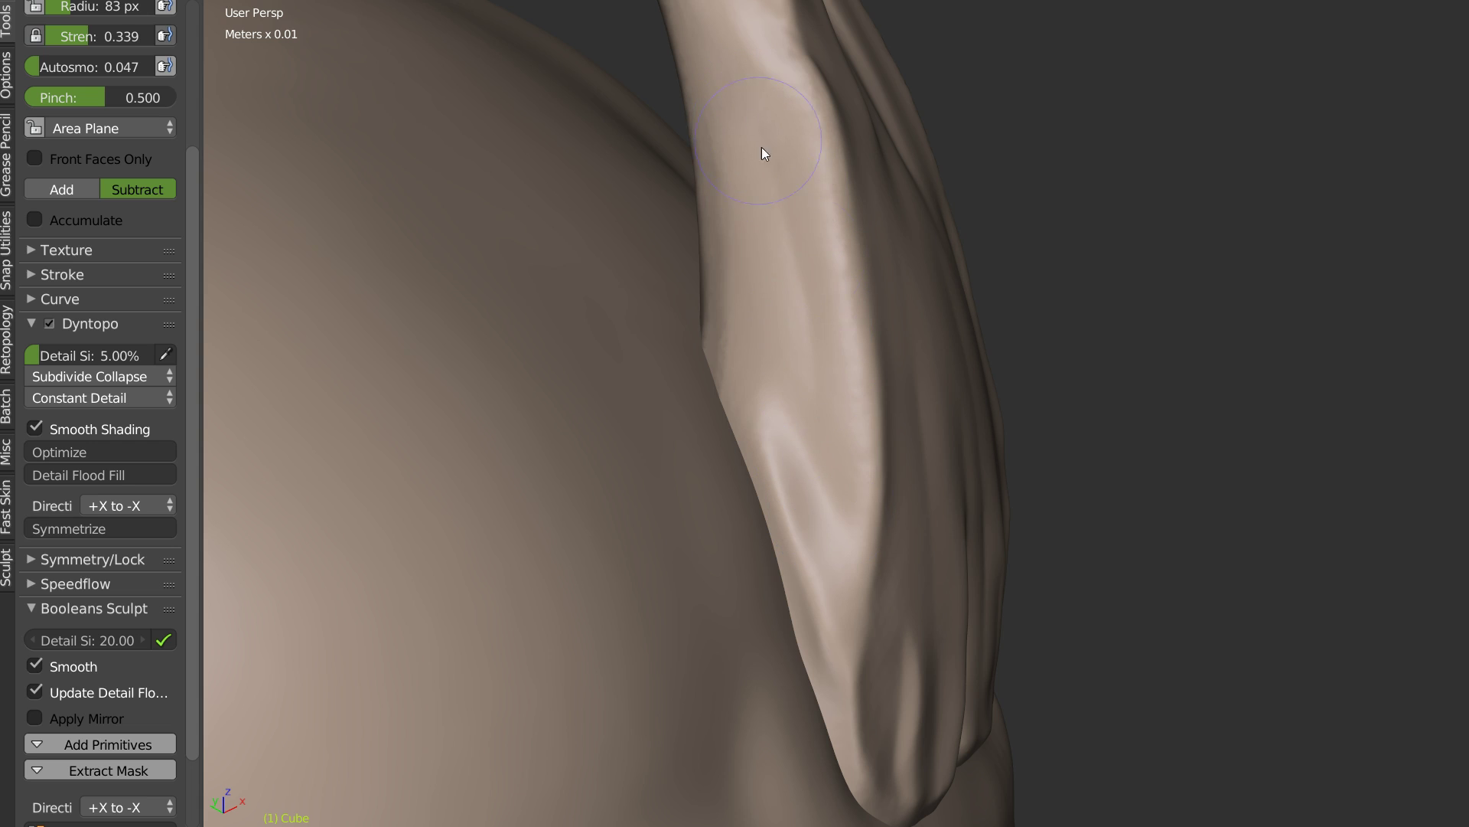
Step: Extend the crease on the horn's inner face upward from the hollow near its base
mouse_move(834, 436)
middle_down()
mouse_move(820, 331)
mouse_move(673, 331)
mouse_move(777, 329)
mouse_move(699, 331)
mouse_move(705, 285)
mouse_move(751, 330)
mouse_move(777, 208)
middle_up()
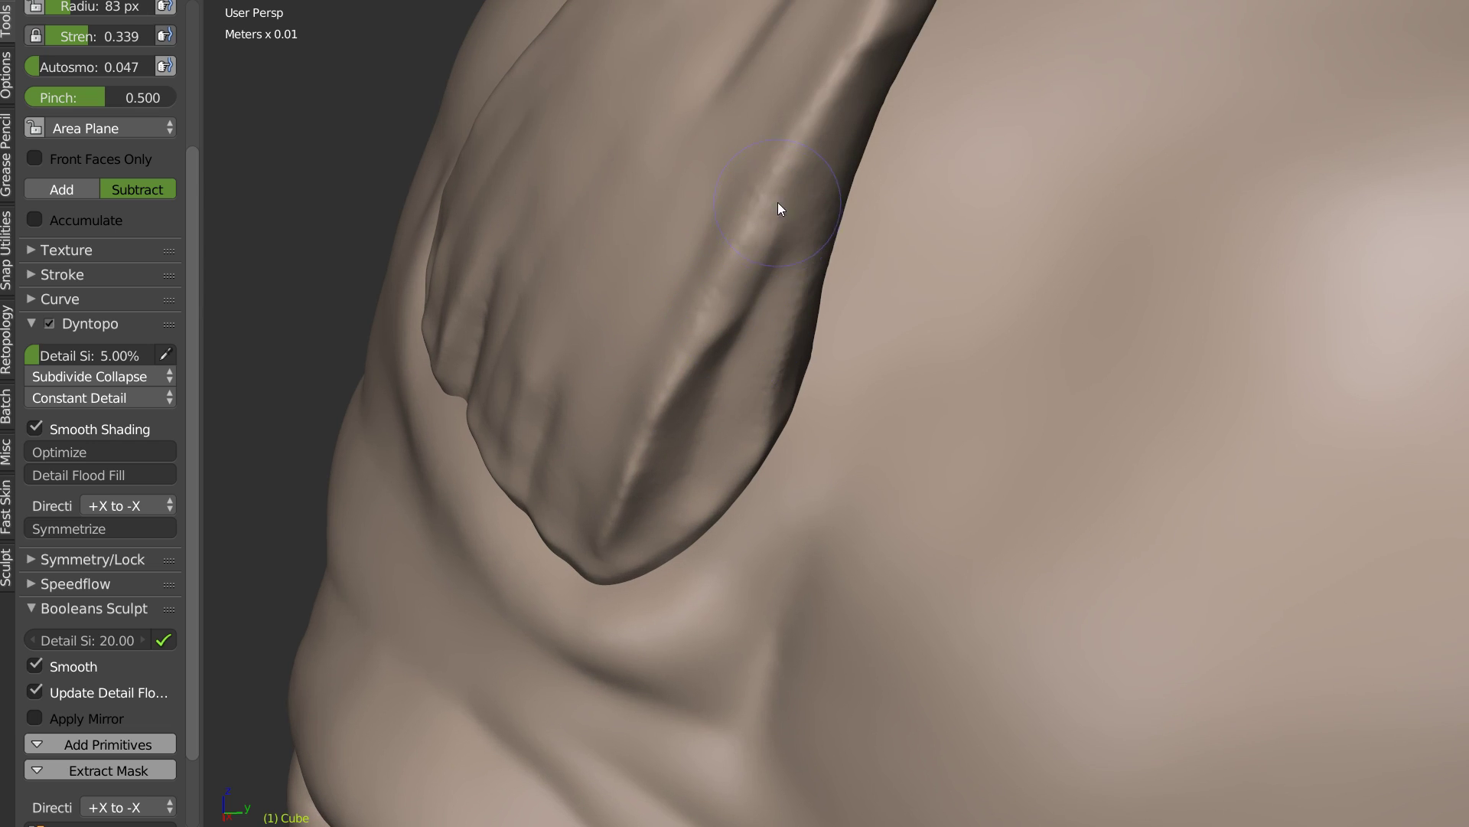
key(s)
key(shift+c)
mouse_move(710, 288)
middle_down()
mouse_move(673, 279)
mouse_move(670, 239)
middle_up()
drag(707, 219, 780, 114)
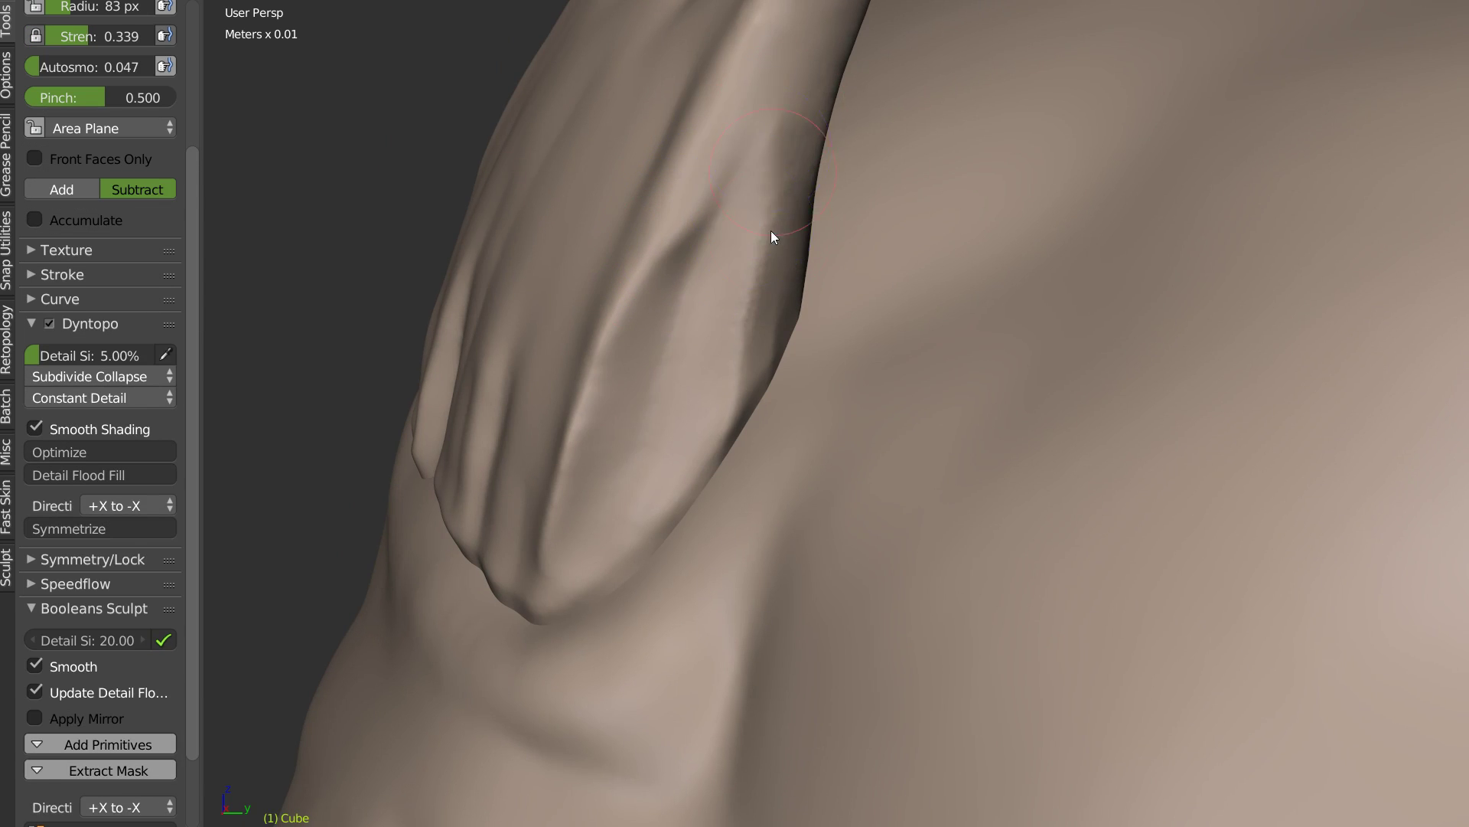
Step: Carve overlapping grooves into the upper part of the horn's inner face, beneath the tip
middle_drag(780, 304, 712, 414)
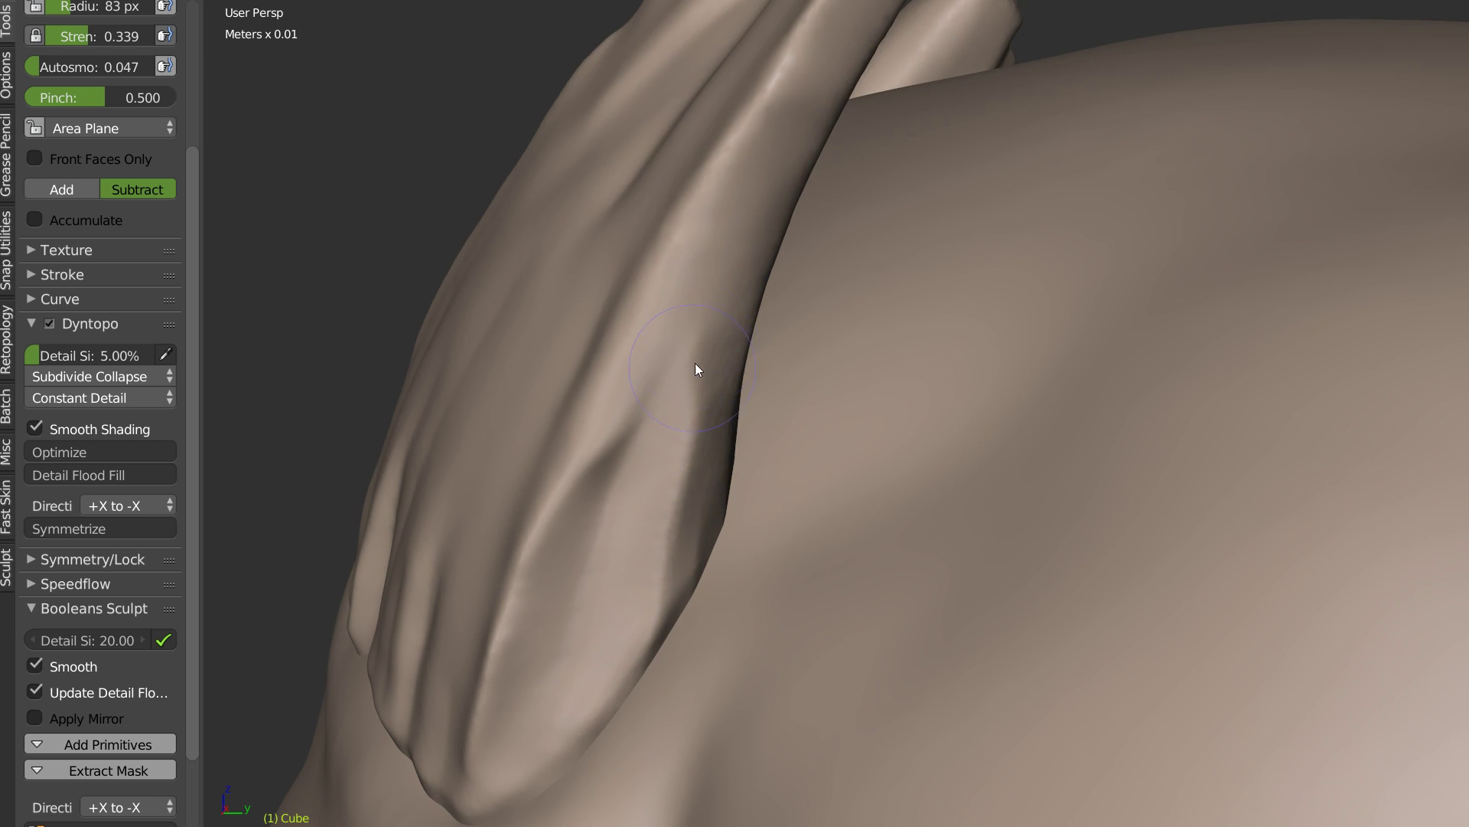
mouse_move(828, 98)
mouse_down()
mouse_move(769, 117)
mouse_move(723, 218)
mouse_up()
drag(770, 140, 704, 260)
drag(727, 207, 695, 274)
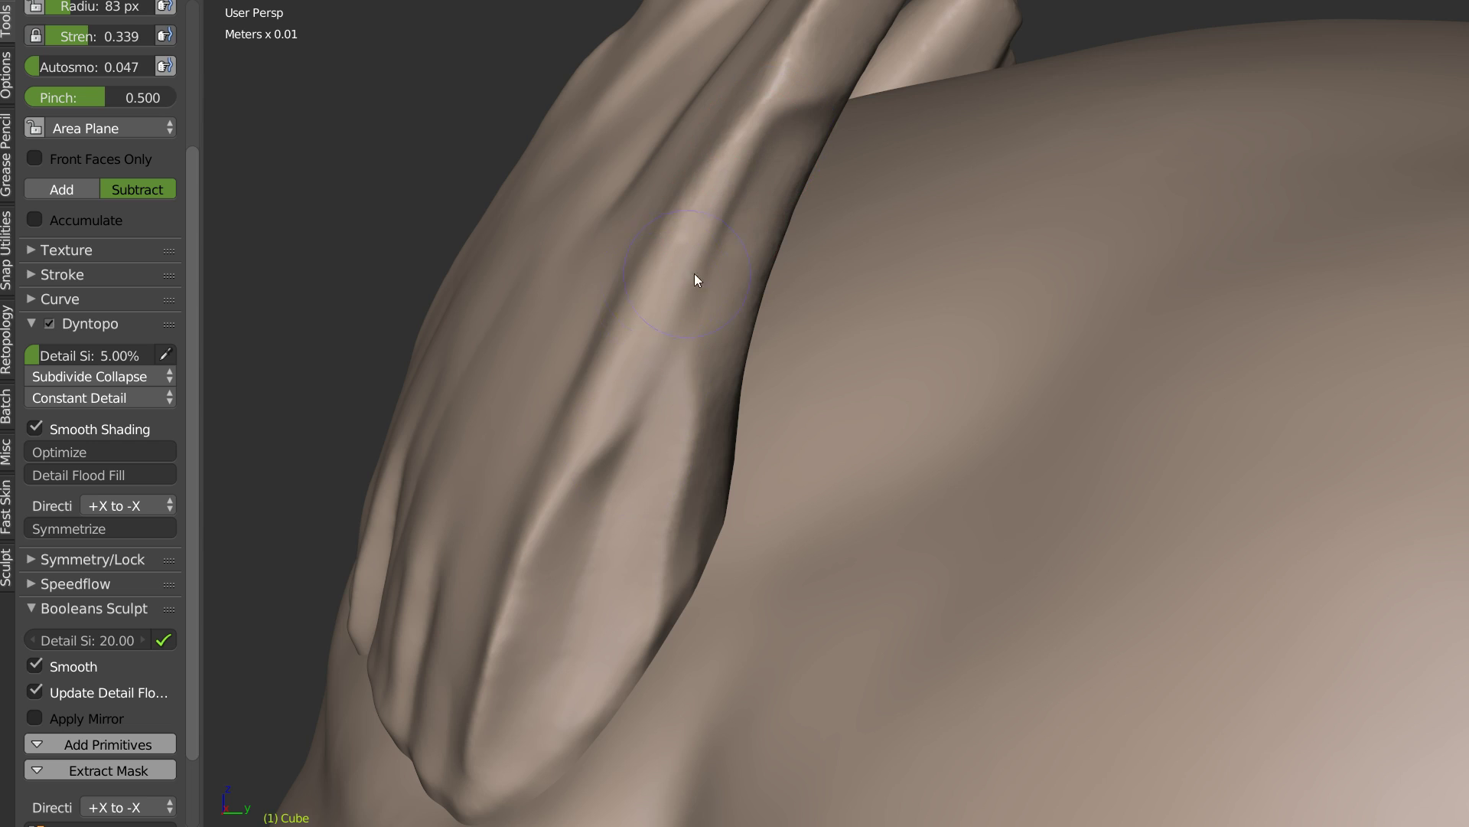
Step: Carve a long crease up the horn's inner face from the base hollow, and smooth the area beside it
middle_drag(695, 273, 750, 292)
mouse_move(709, 519)
mouse_down()
mouse_move(791, 299)
mouse_move(886, 168)
mouse_move(892, 134)
mouse_up()
mouse_move(892, 132)
middle_down()
mouse_move(876, 252)
mouse_move(780, 345)
mouse_move(819, 391)
middle_up()
shift+drag(794, 328, 805, 125)
Step: Build up the outer lobe below the notch with the Clay brush and soften its folds
mouse_move(718, 203)
middle_down()
mouse_move(681, 214)
mouse_move(760, 162)
middle_up()
key(c)
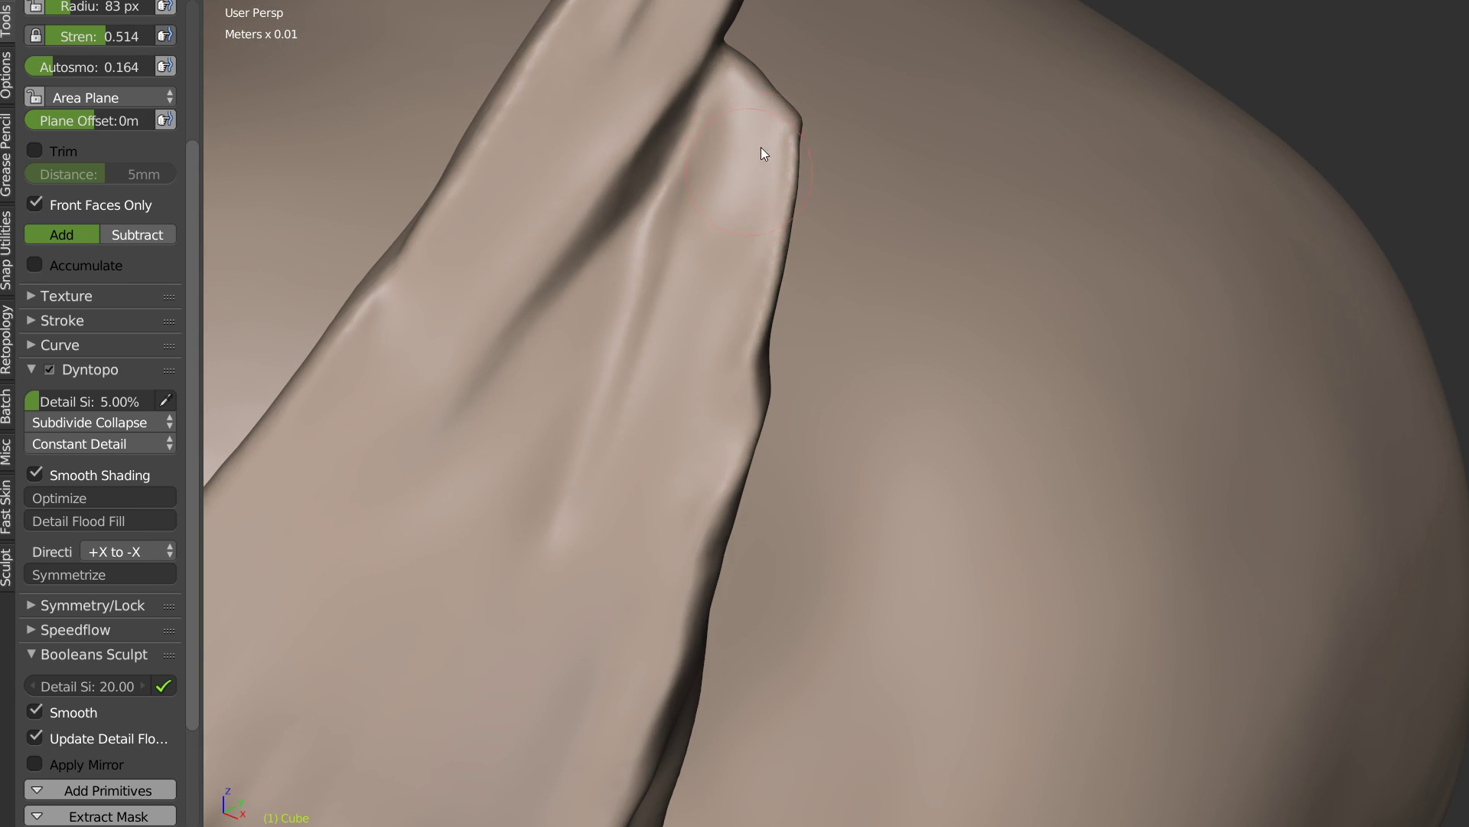
middle_drag(720, 221, 768, 158)
key(s)
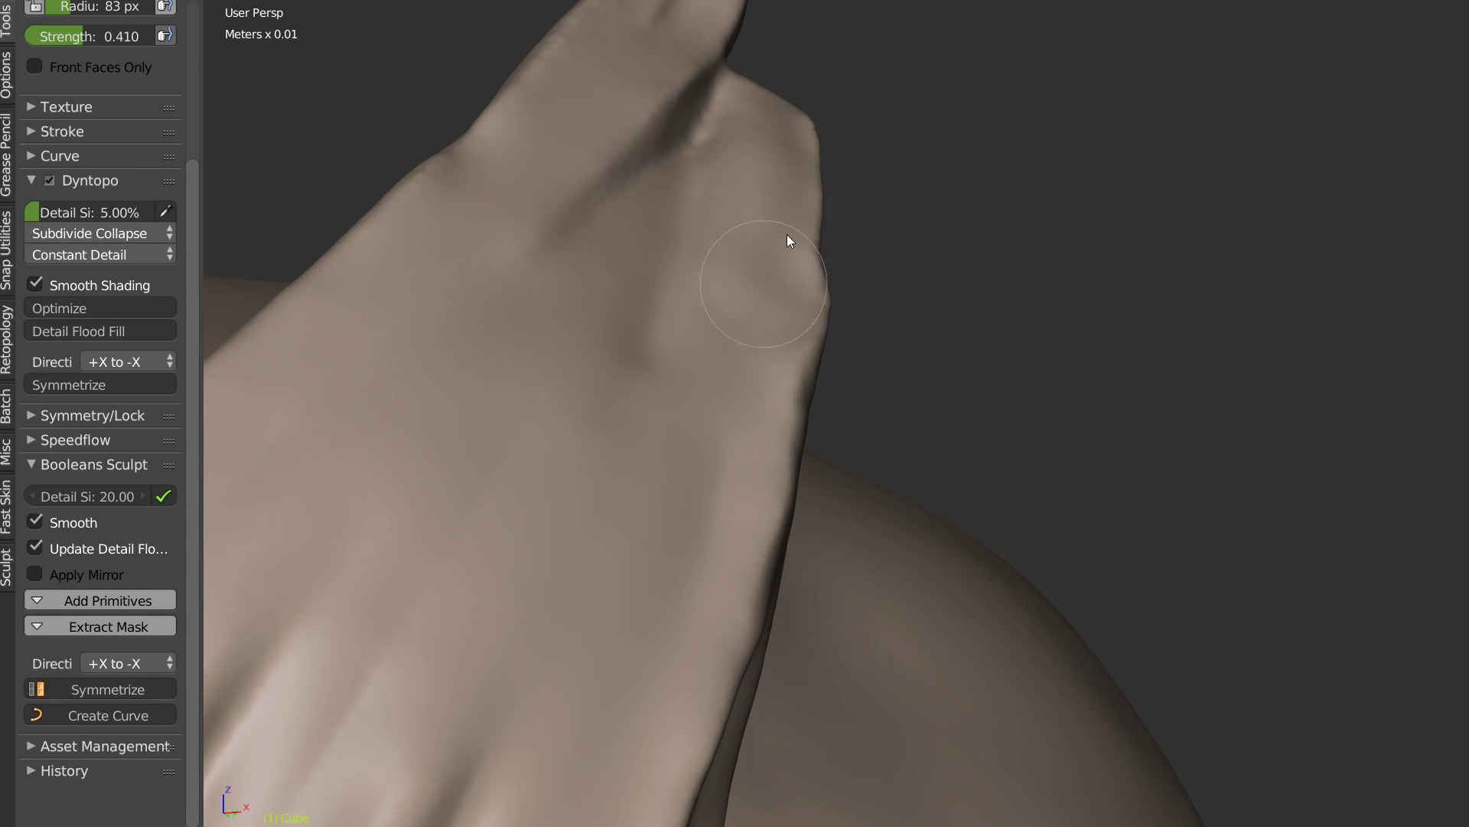
Step: Crease a fine groove into the outer lobe below the notch using a 46 px radius, and smooth around it
key(w)
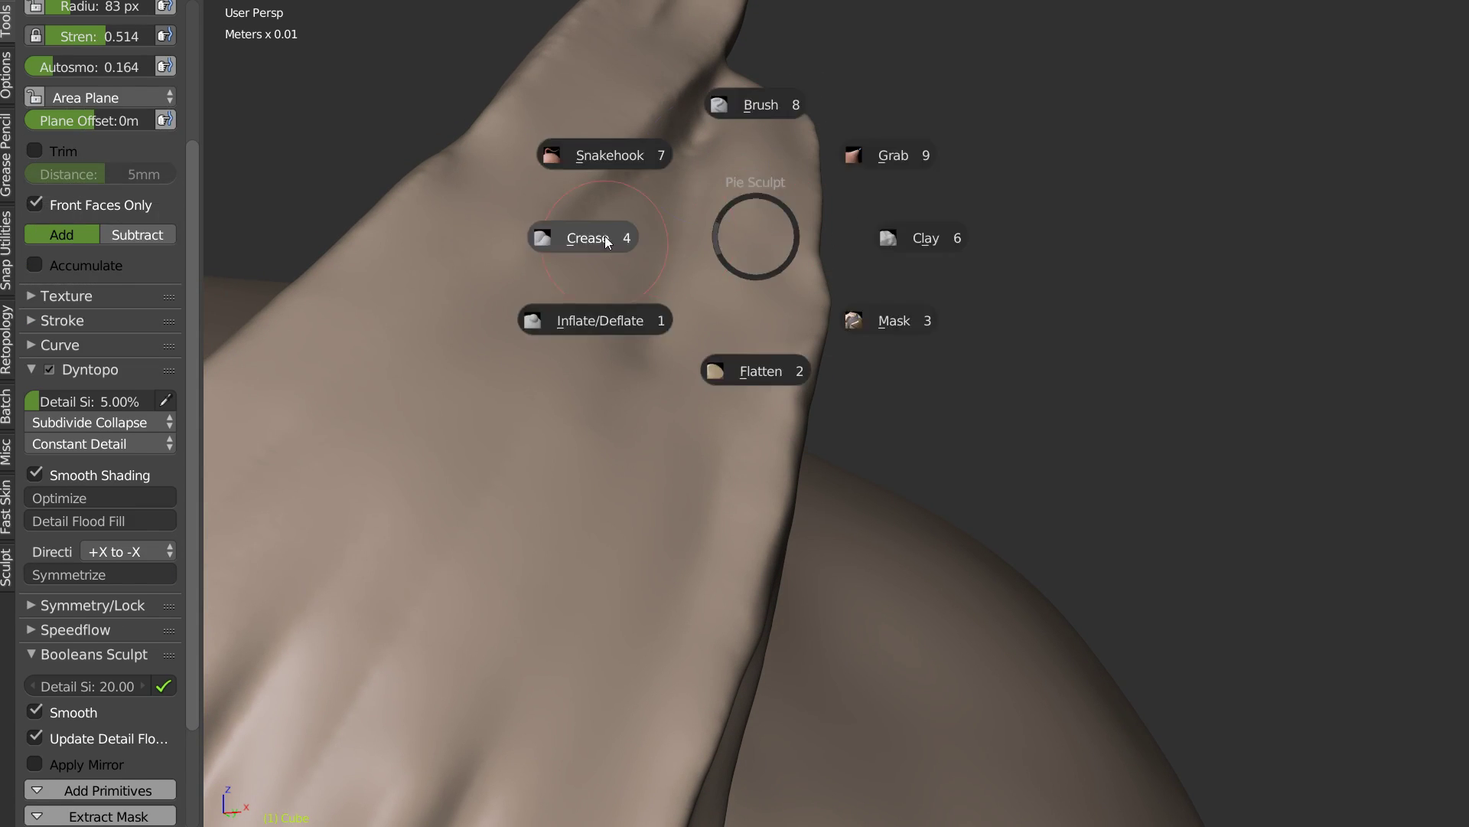
click(597, 233)
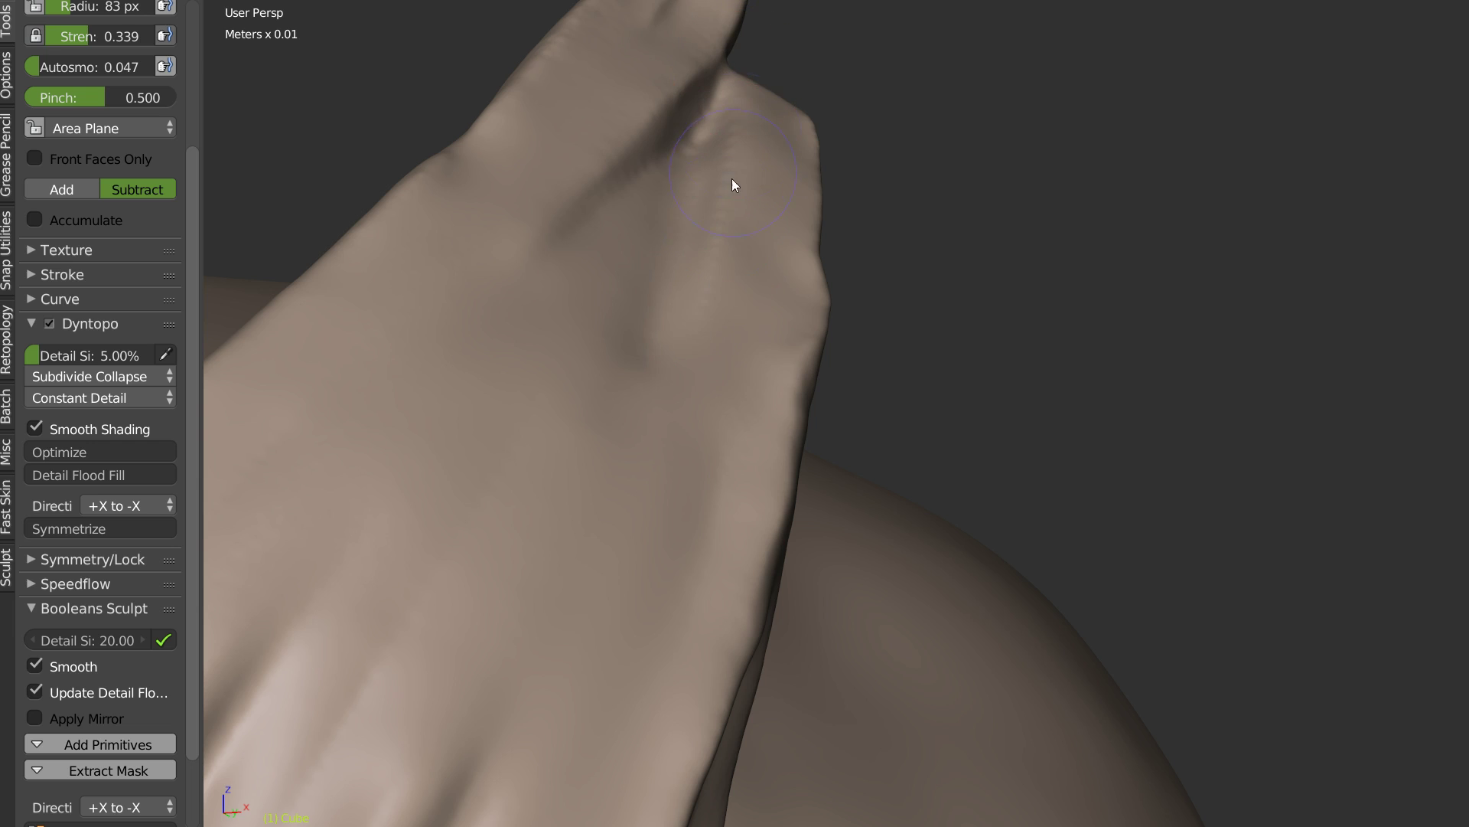
key(s)
shift+drag(765, 245, 719, 332)
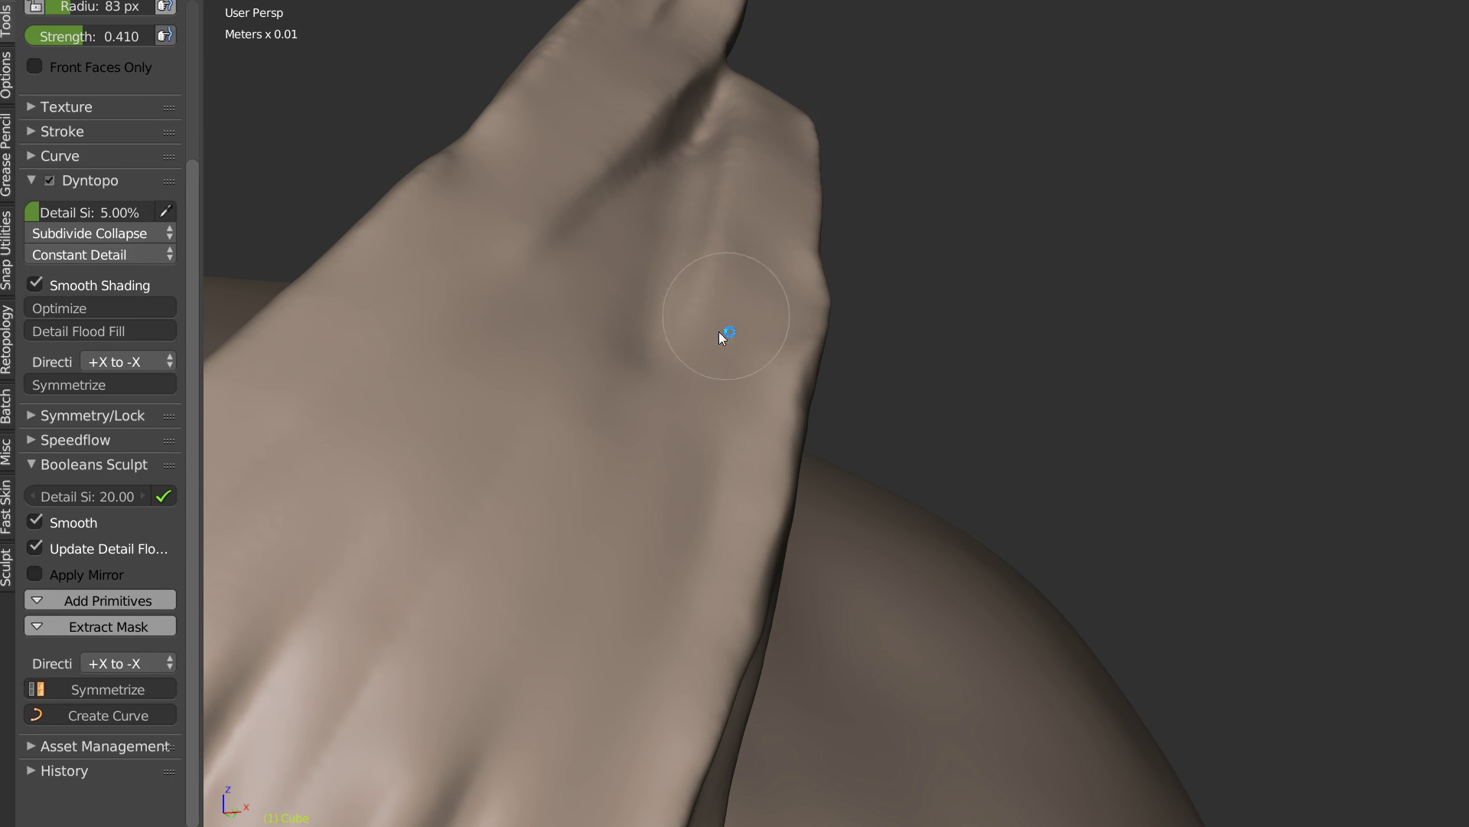
mouse_move(698, 183)
shift+mouse_down()
mouse_move(618, 265)
mouse_move(680, 231)
shift+mouse_up()
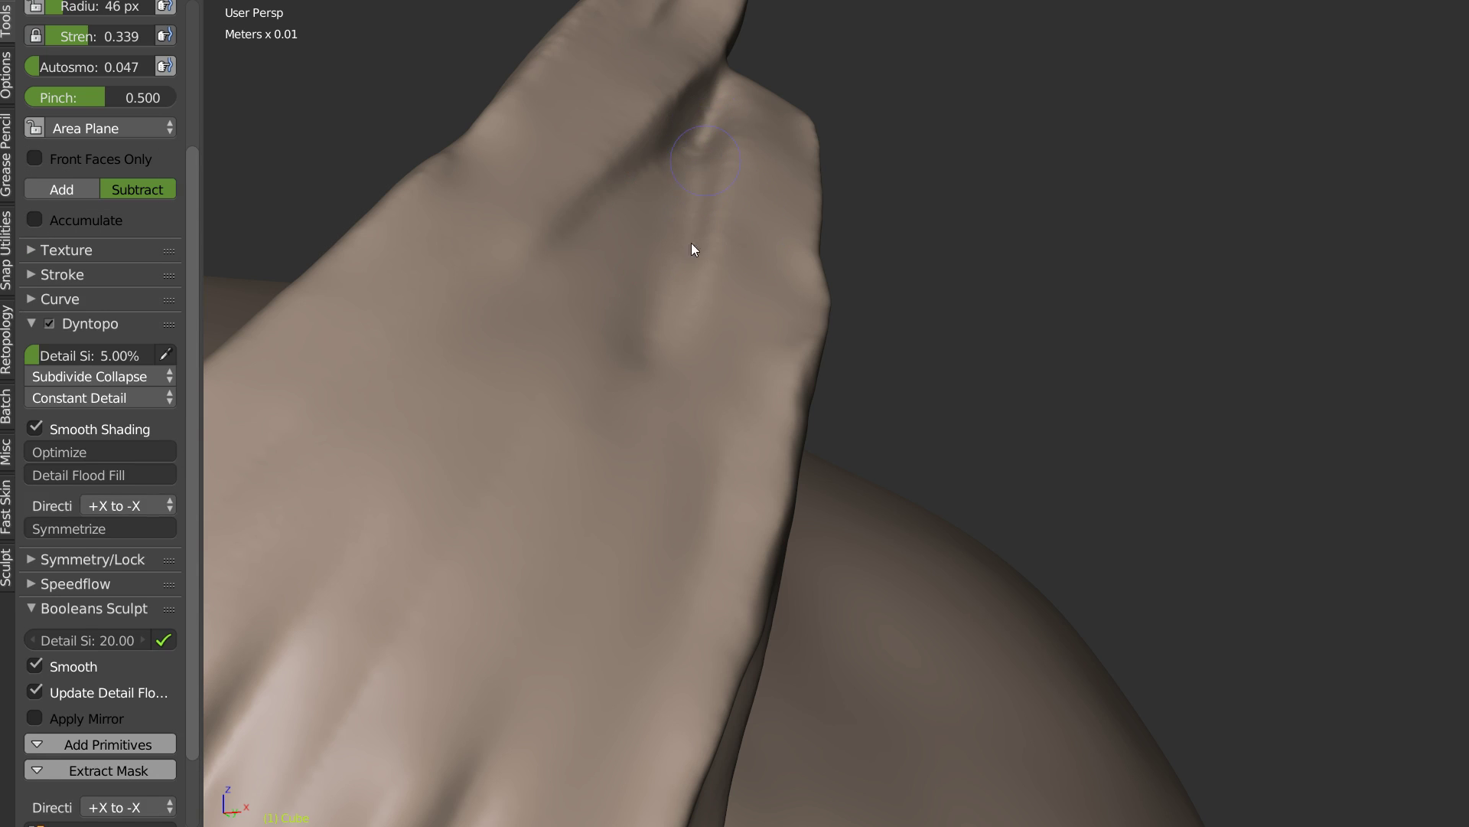
mouse_move(682, 283)
shift+mouse_down()
mouse_move(620, 343)
mouse_move(647, 363)
shift+mouse_up()
Step: Smooth the uneven outer edge along the lower half of the horn
scroll(840, 240, down, 4)
middle_drag(840, 240, 759, 412)
scroll(802, 346, down, 4)
middle_drag(802, 346, 732, 349)
scroll(732, 349, up, 4)
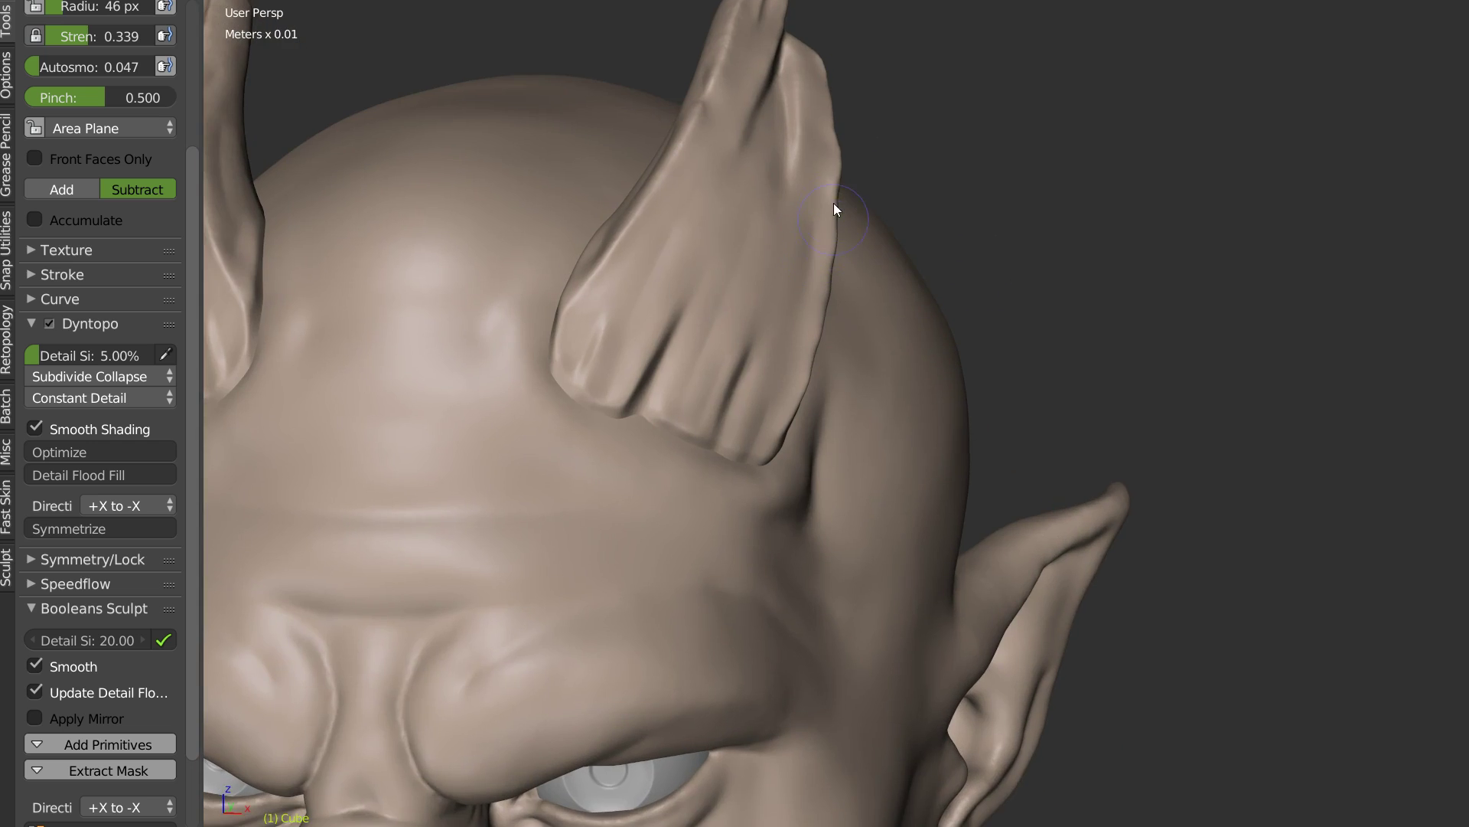
middle_drag(833, 204, 802, 346)
scroll(803, 349, up, 2)
key(s)
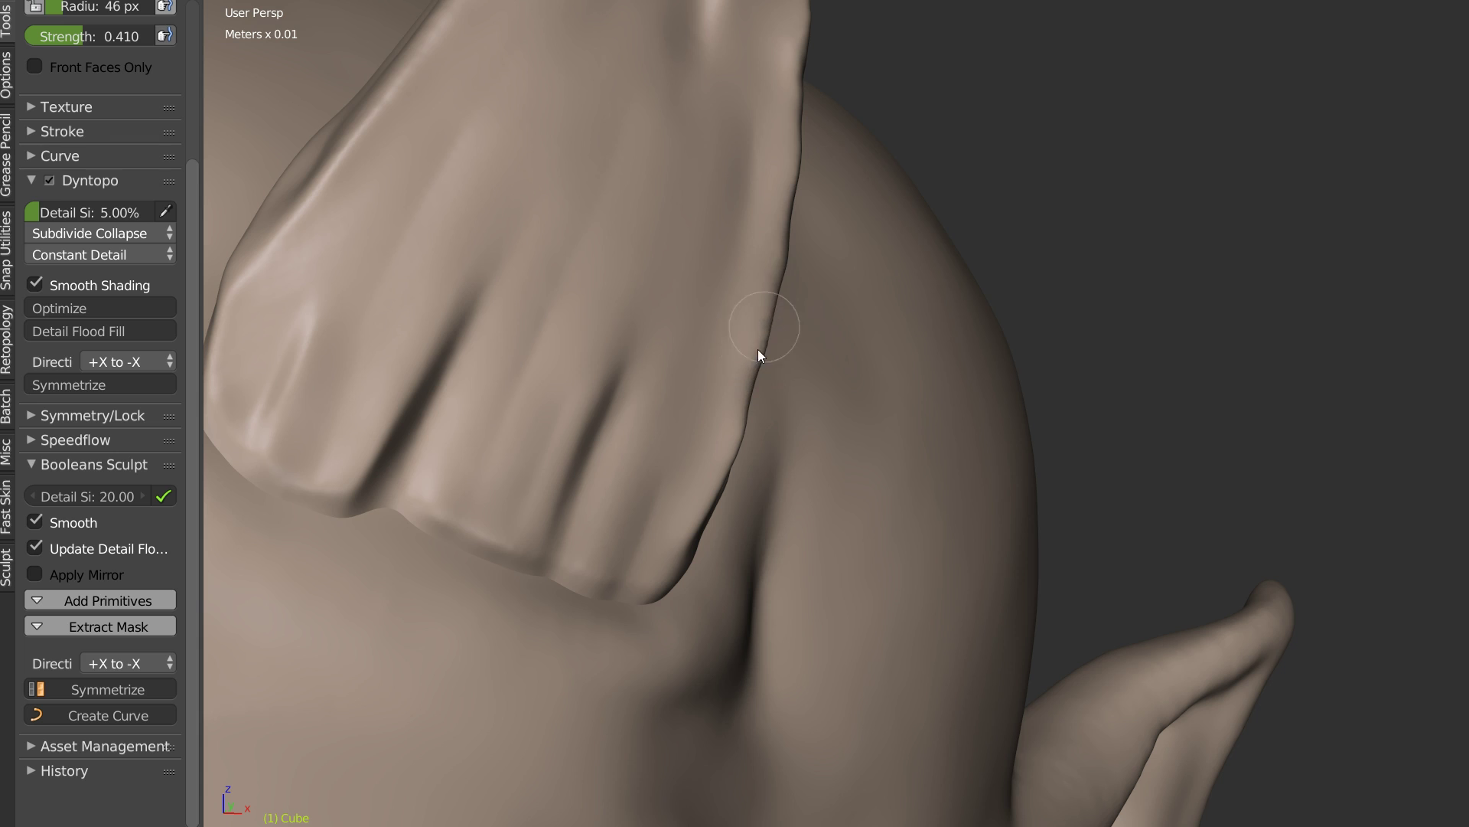
mouse_move(775, 300)
shift+mouse_down()
mouse_move(789, 203)
mouse_move(726, 456)
shift+mouse_up()
key(shift+c)
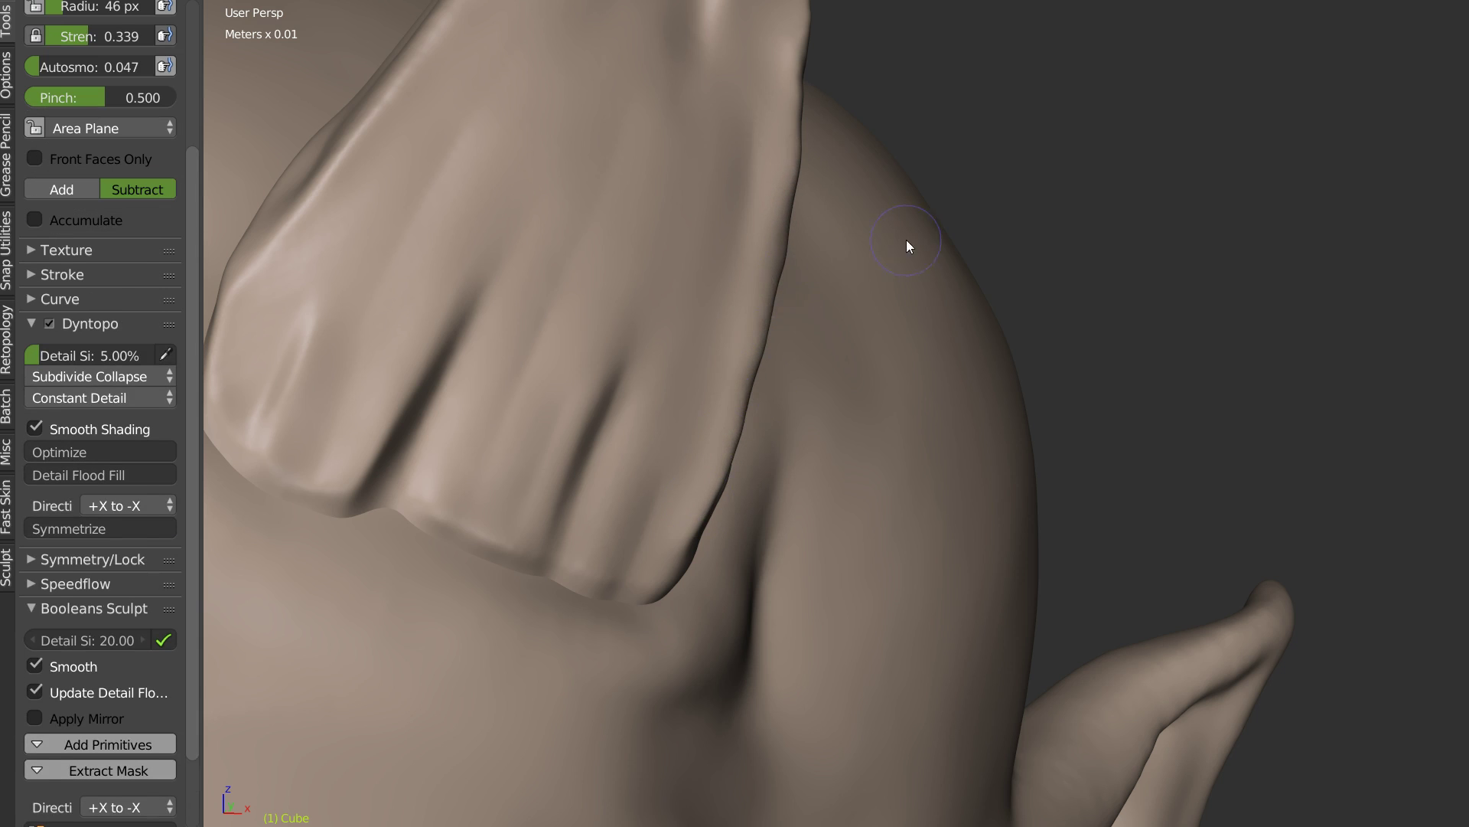
Step: Crease a long fold beside the horn's outer edge from the upper lobe down to the base rim
scroll(909, 243, down, 3)
middle_drag(909, 243, 748, 400)
scroll(754, 323, up, 3)
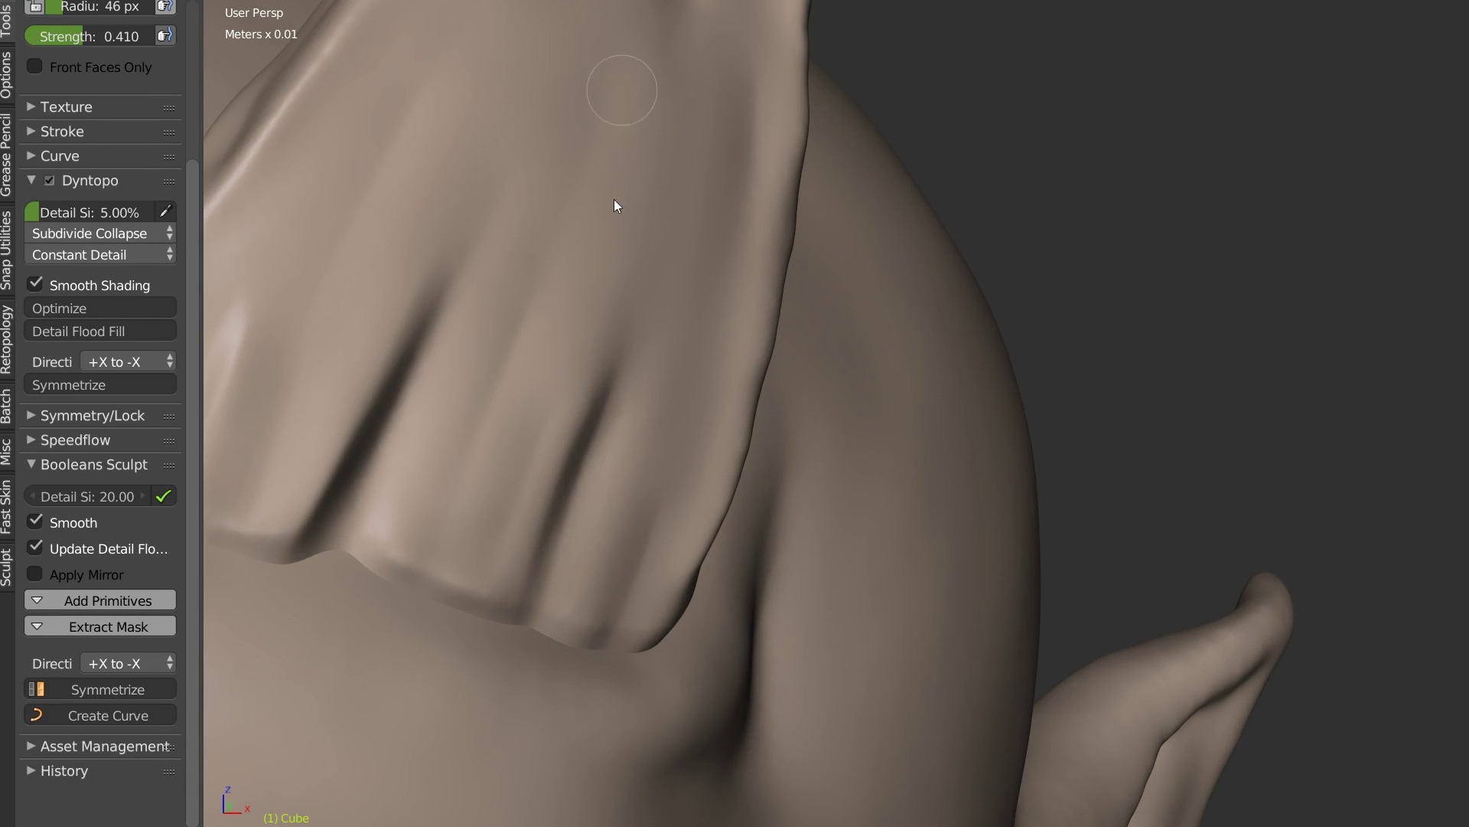
scroll(680, 196, down, 2)
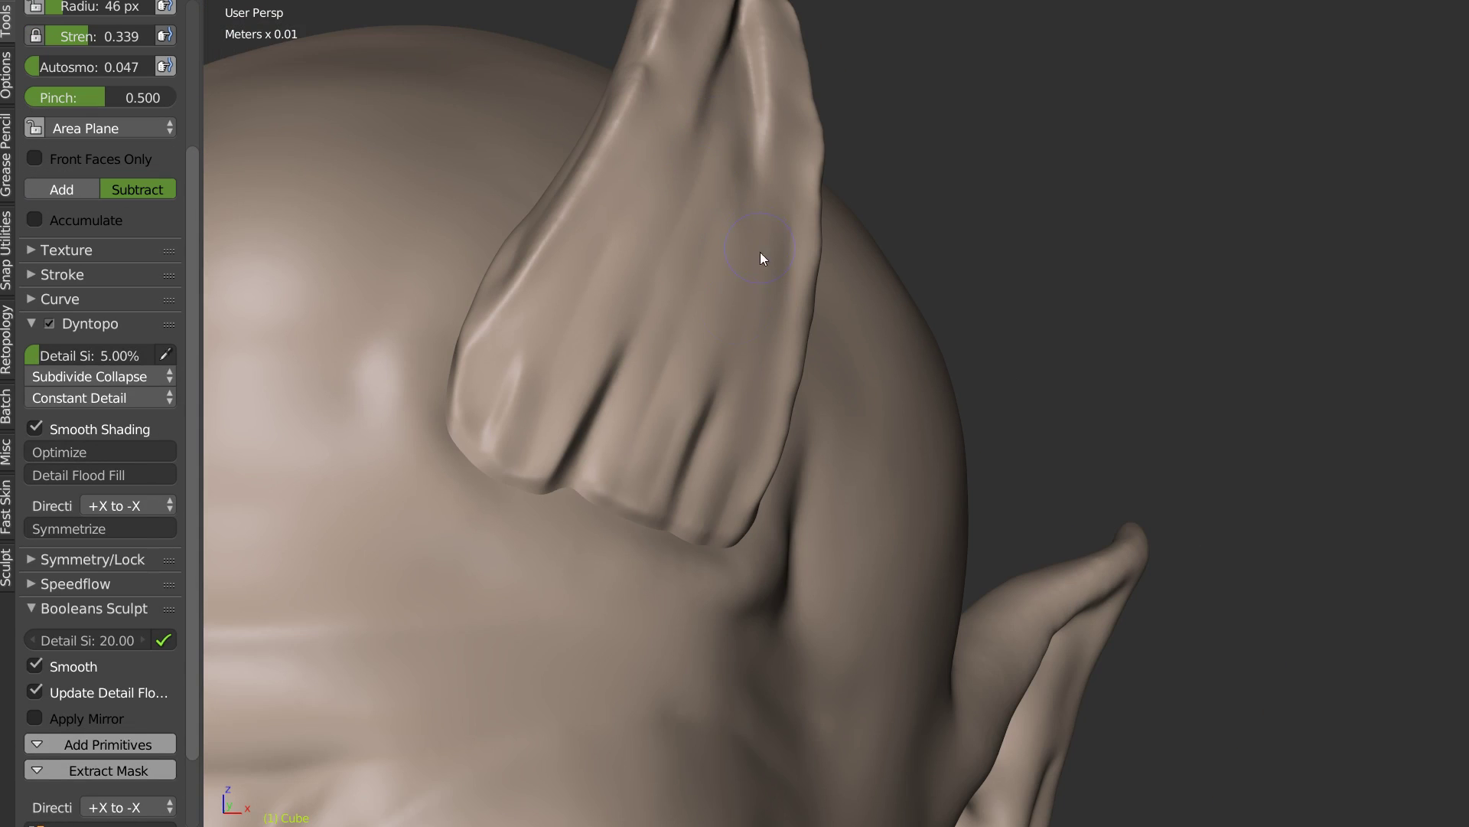
drag(776, 140, 713, 466)
drag(705, 588, 740, 452)
middle_drag(627, 398, 804, 360)
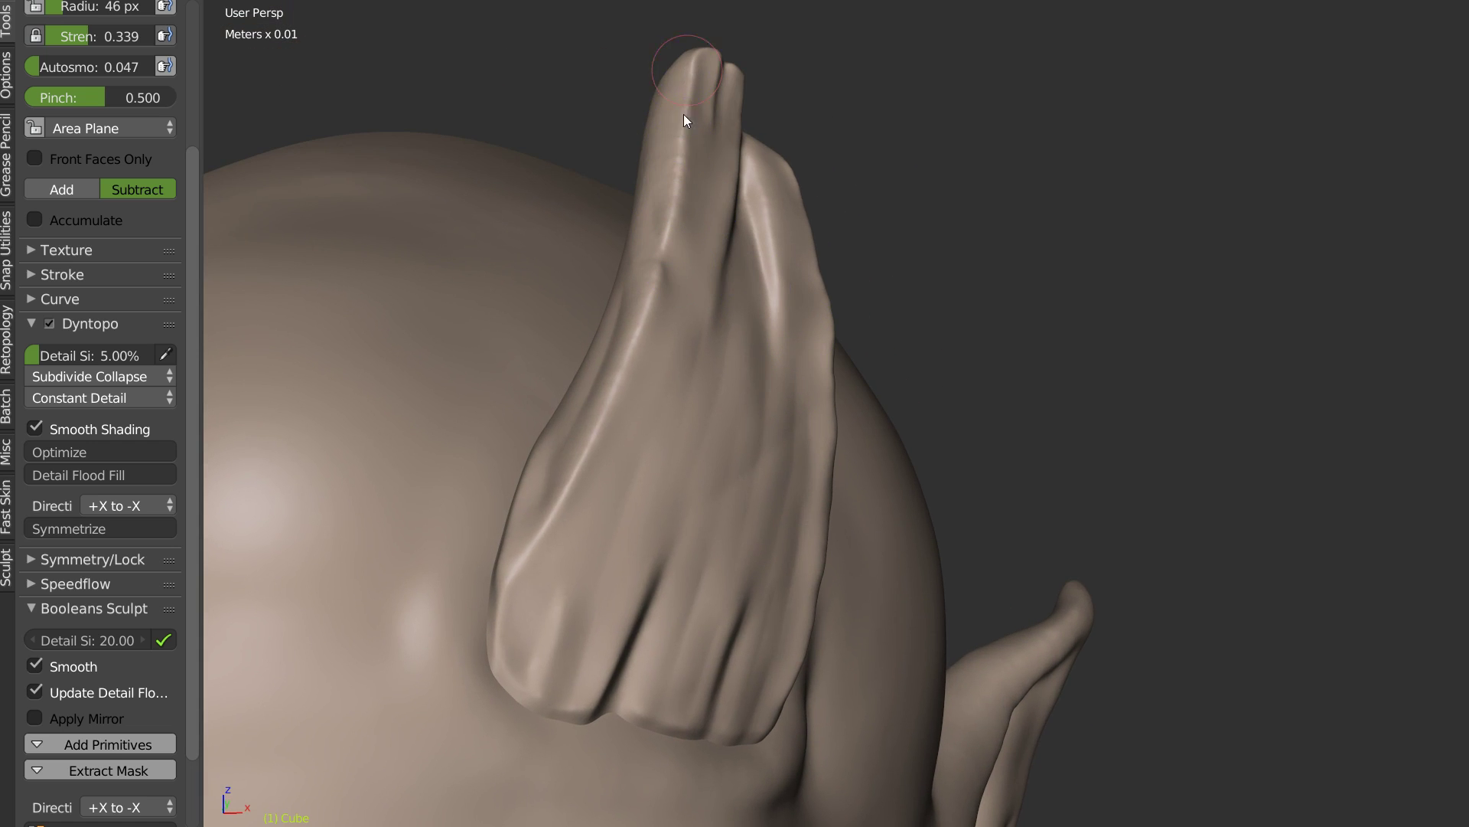
middle_drag(693, 192, 624, 339)
key(g)
drag(623, 251, 608, 338)
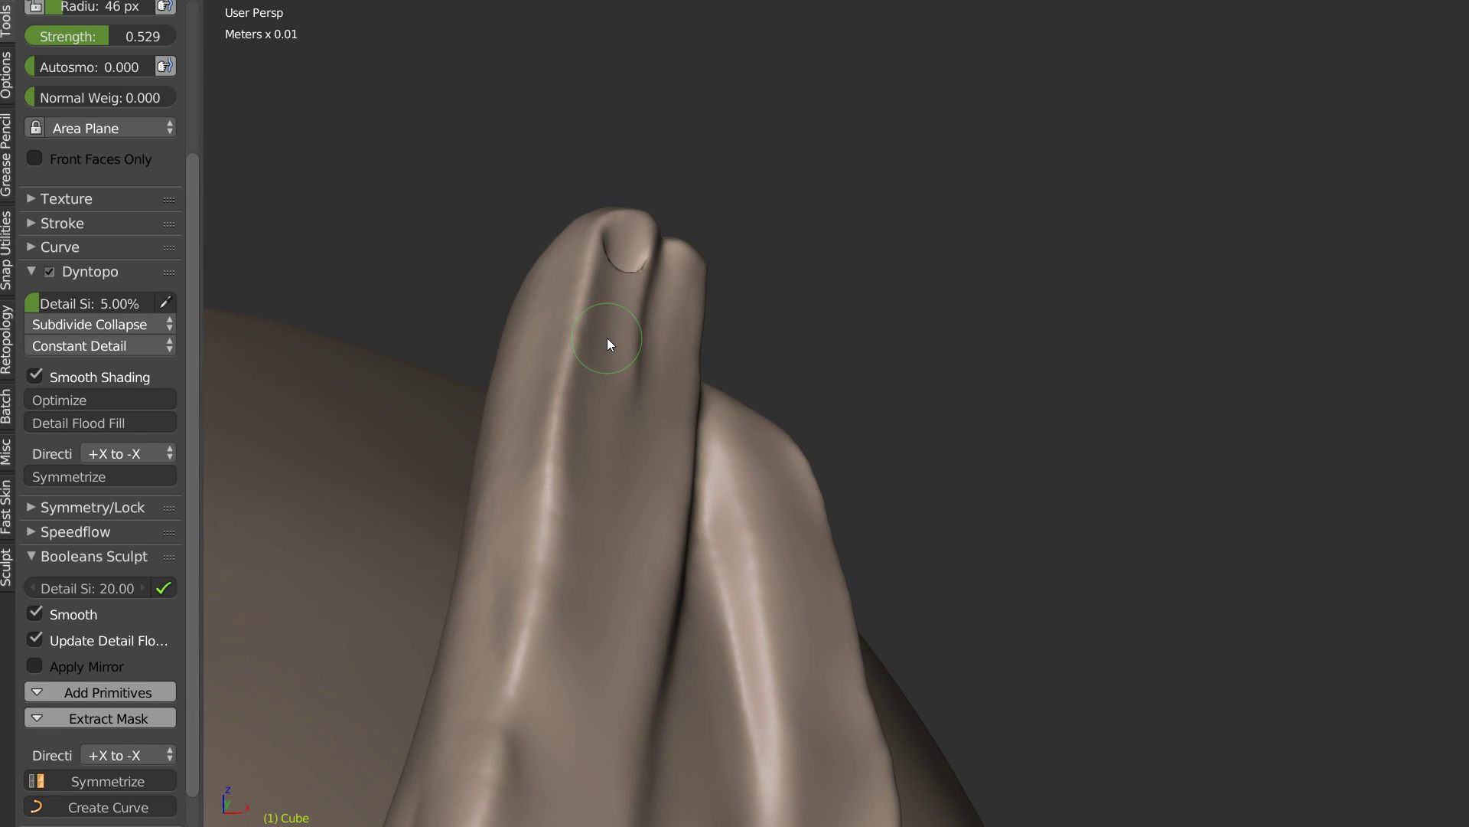
key(ctrl+z)
Step: Build up the front of the horn's two-lobed tip with the Clay brush at a 62 px radius
key(c)
mouse_move(708, 310)
middle_down()
mouse_move(616, 254)
mouse_move(553, 297)
middle_up()
key(f)
click(553, 306)
drag(590, 244, 581, 285)
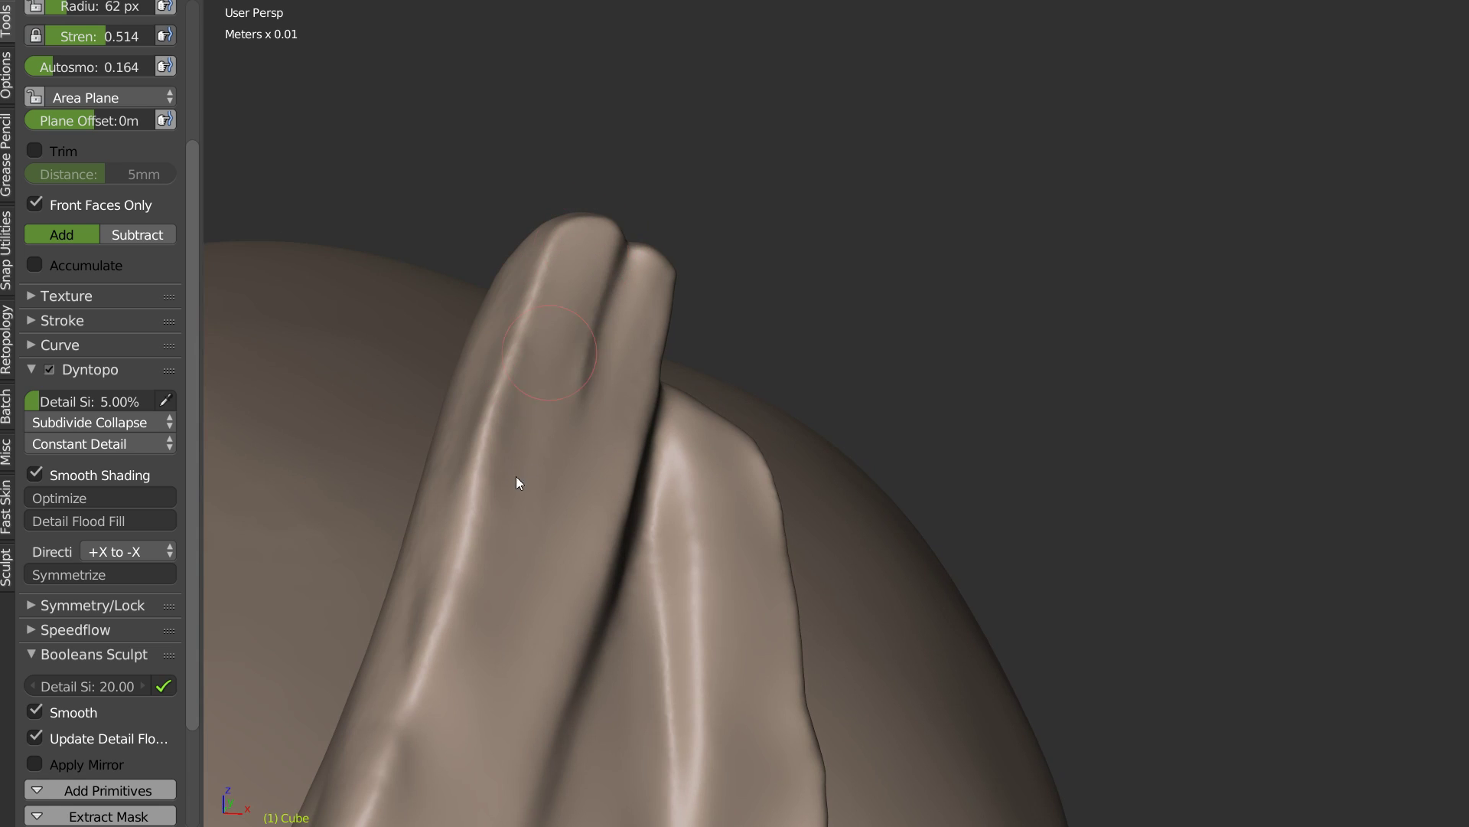
drag(656, 246, 619, 347)
drag(659, 281, 608, 429)
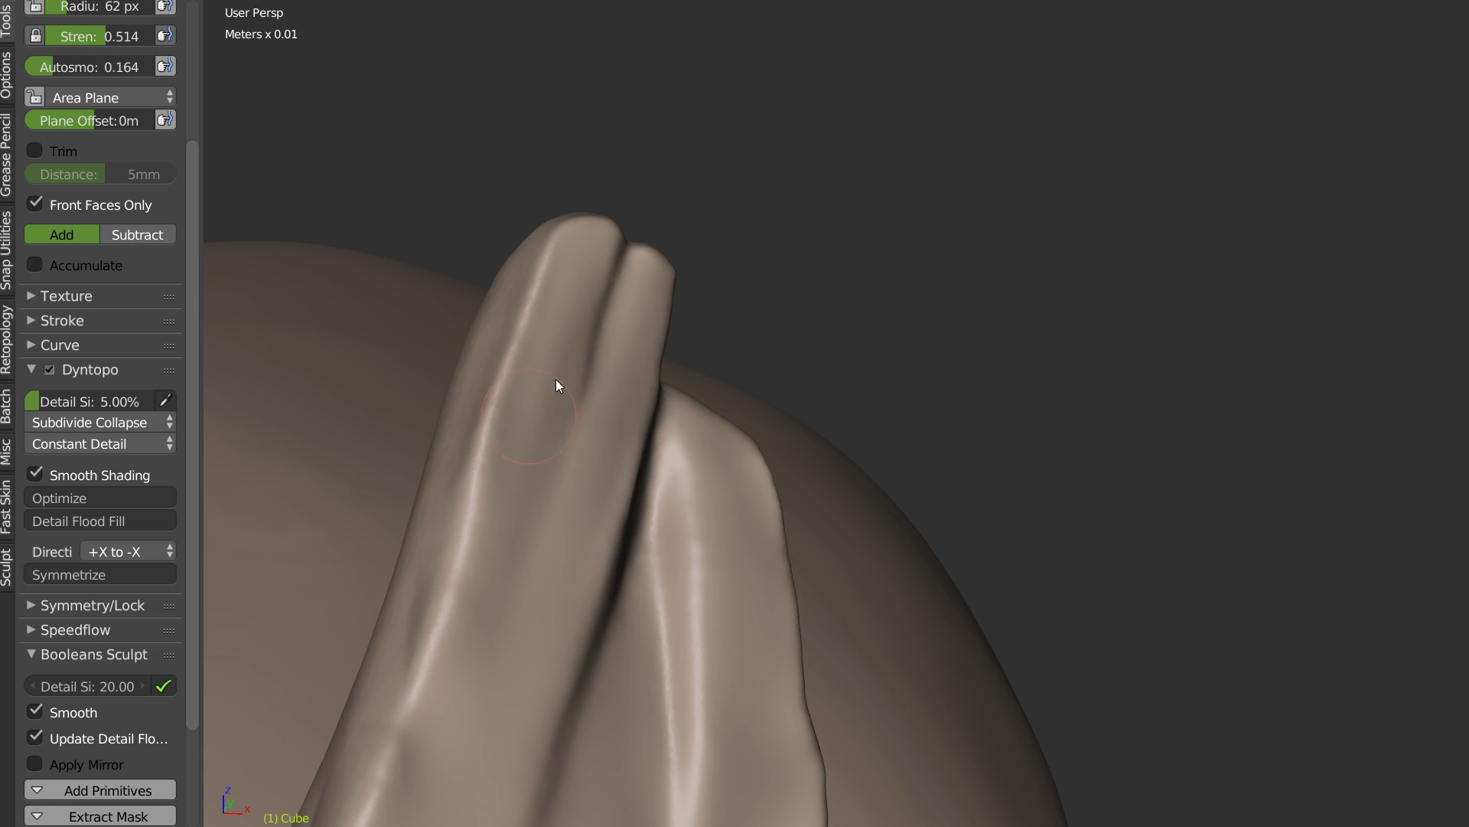
Step: Soften and fill the grooves below the notch between the horn's two lobes with the Clay brush at 62 px
shift+middle_drag(575, 453, 647, 192)
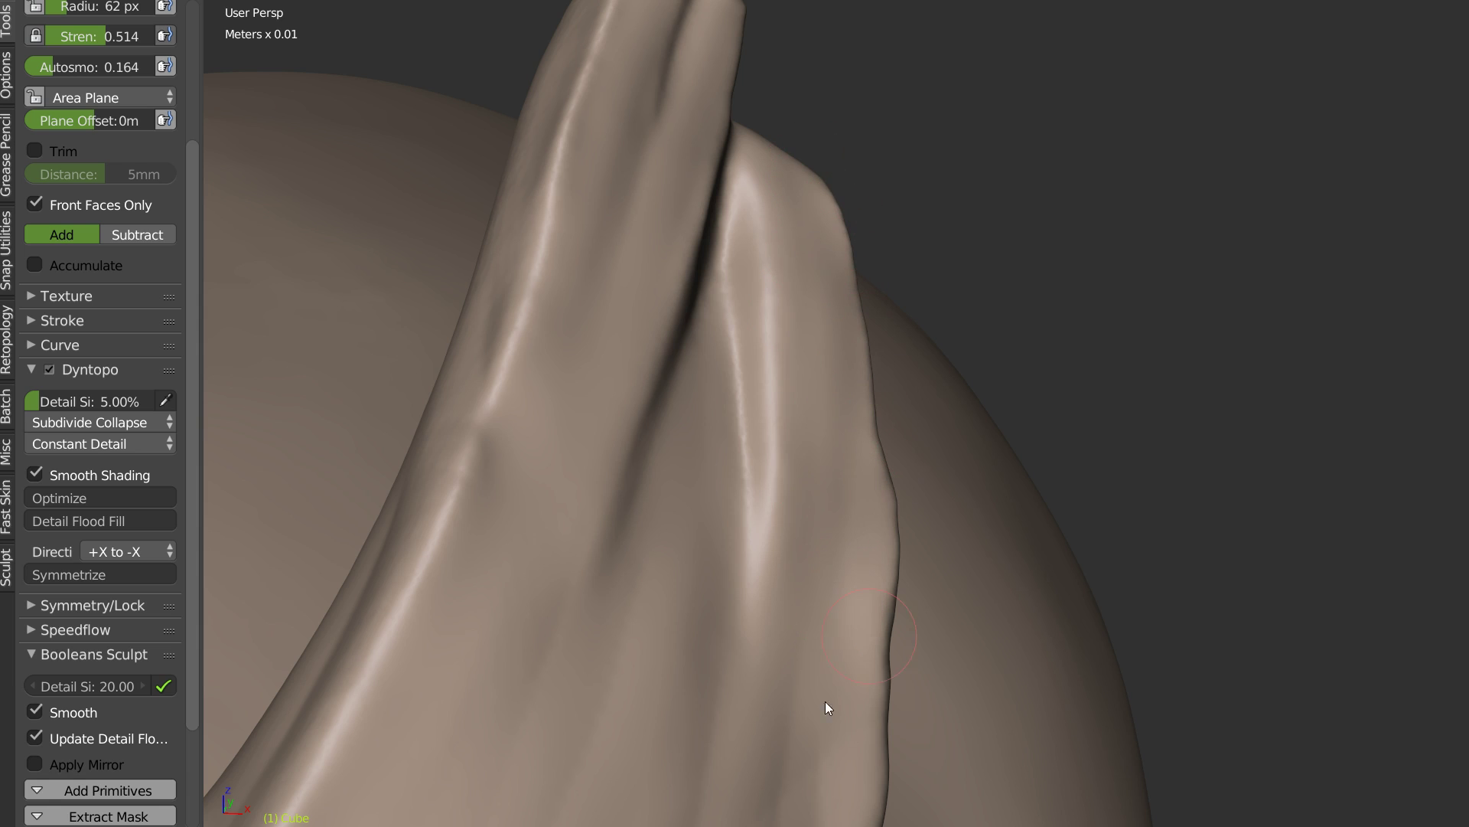
mouse_move(733, 280)
mouse_down()
mouse_move(728, 480)
mouse_move(700, 612)
mouse_up()
drag(701, 337, 605, 650)
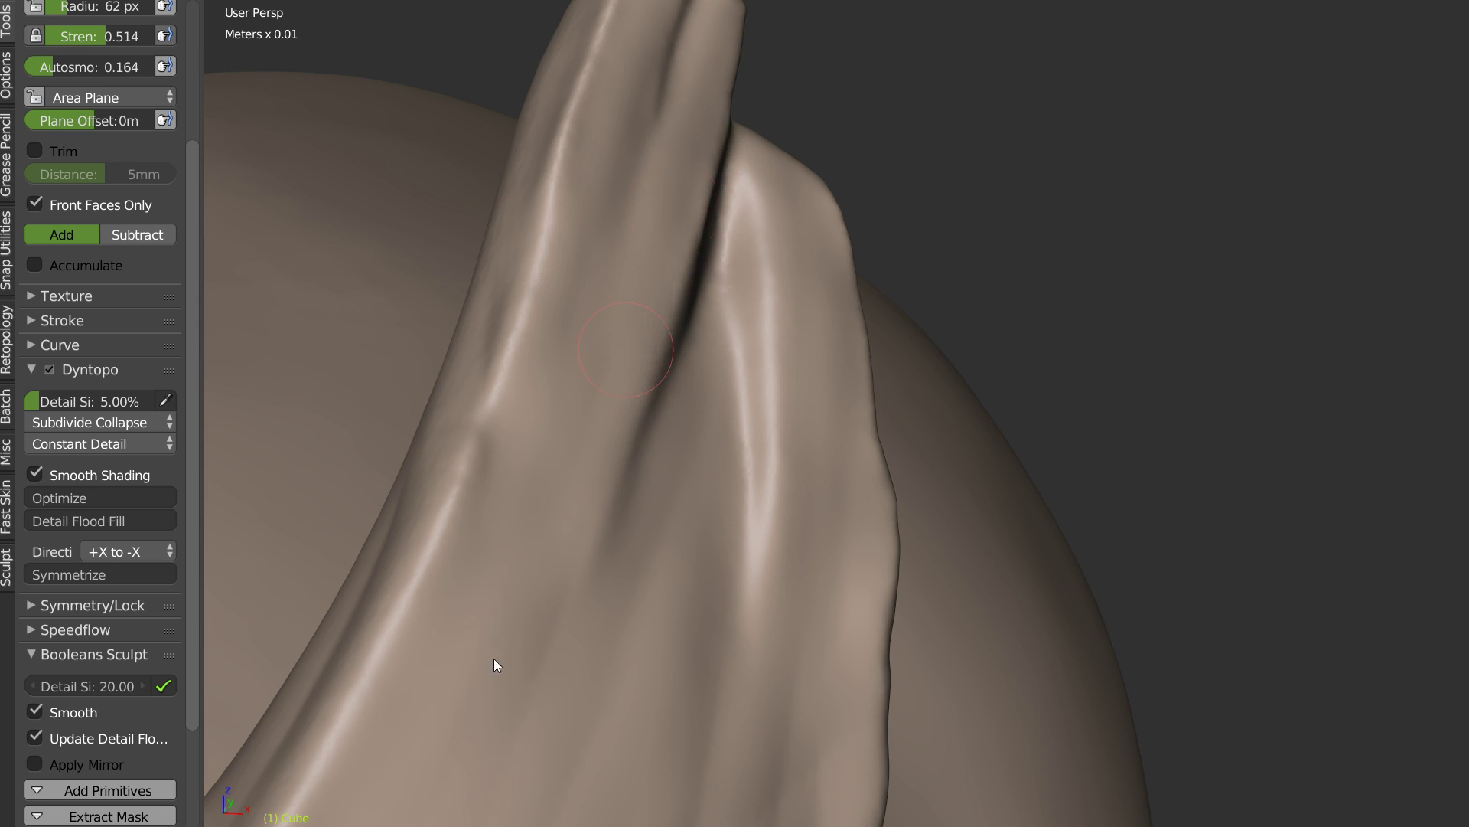
scroll(814, 177, down, 3)
shift+middle_drag(696, 398, 725, 124)
scroll(709, 337, up, 1)
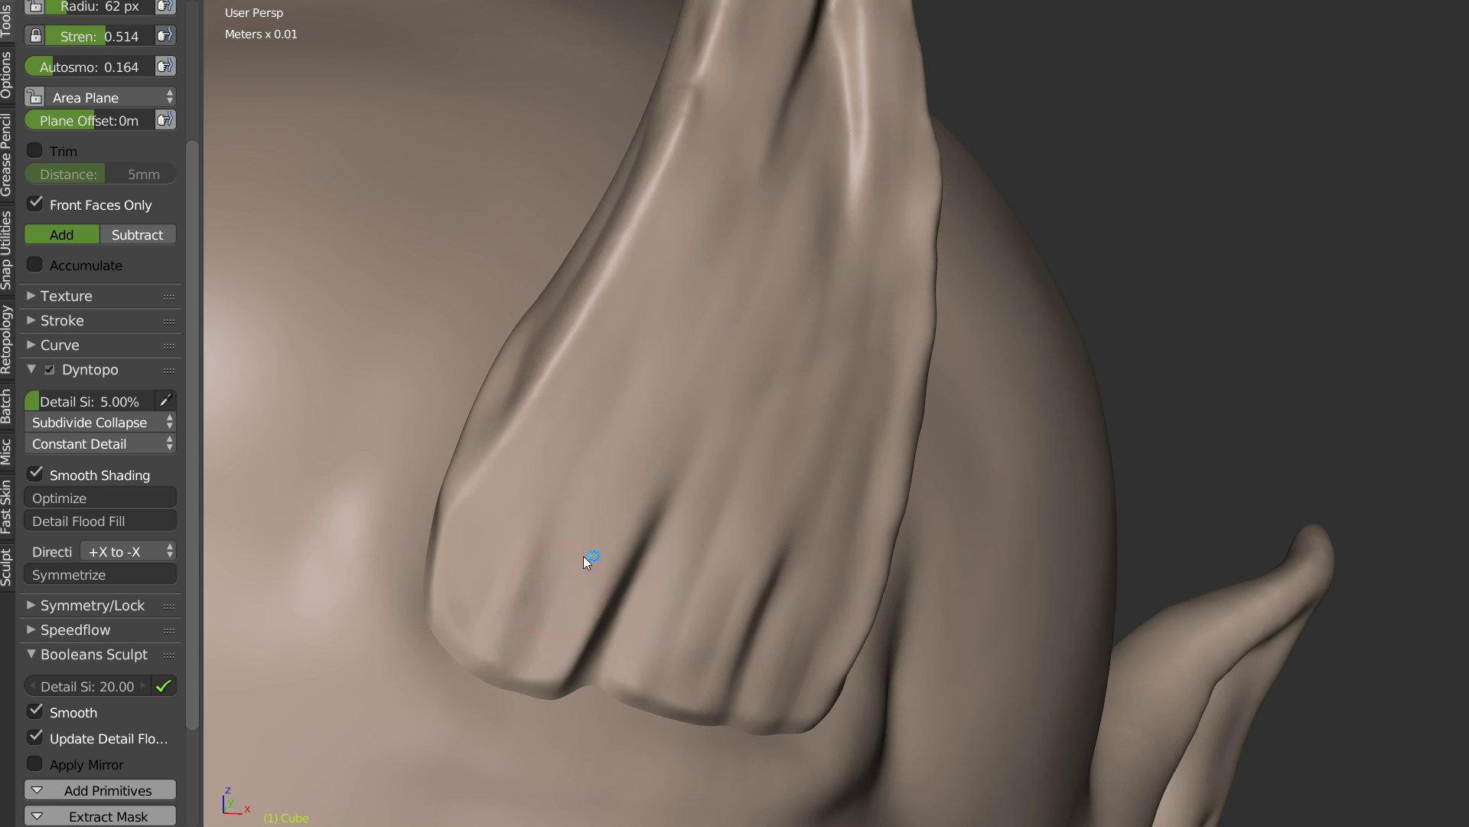
Step: Save the scene over the existing orc_005.blend file
scroll(547, 593, down, 7)
scroll(582, 578, down, 2)
mouse_move(631, 557)
middle_down()
mouse_move(697, 468)
mouse_move(673, 316)
mouse_move(762, 438)
mouse_move(680, 437)
mouse_move(755, 448)
middle_up()
scroll(796, 436, down, 2)
scroll(754, 441, up, 1)
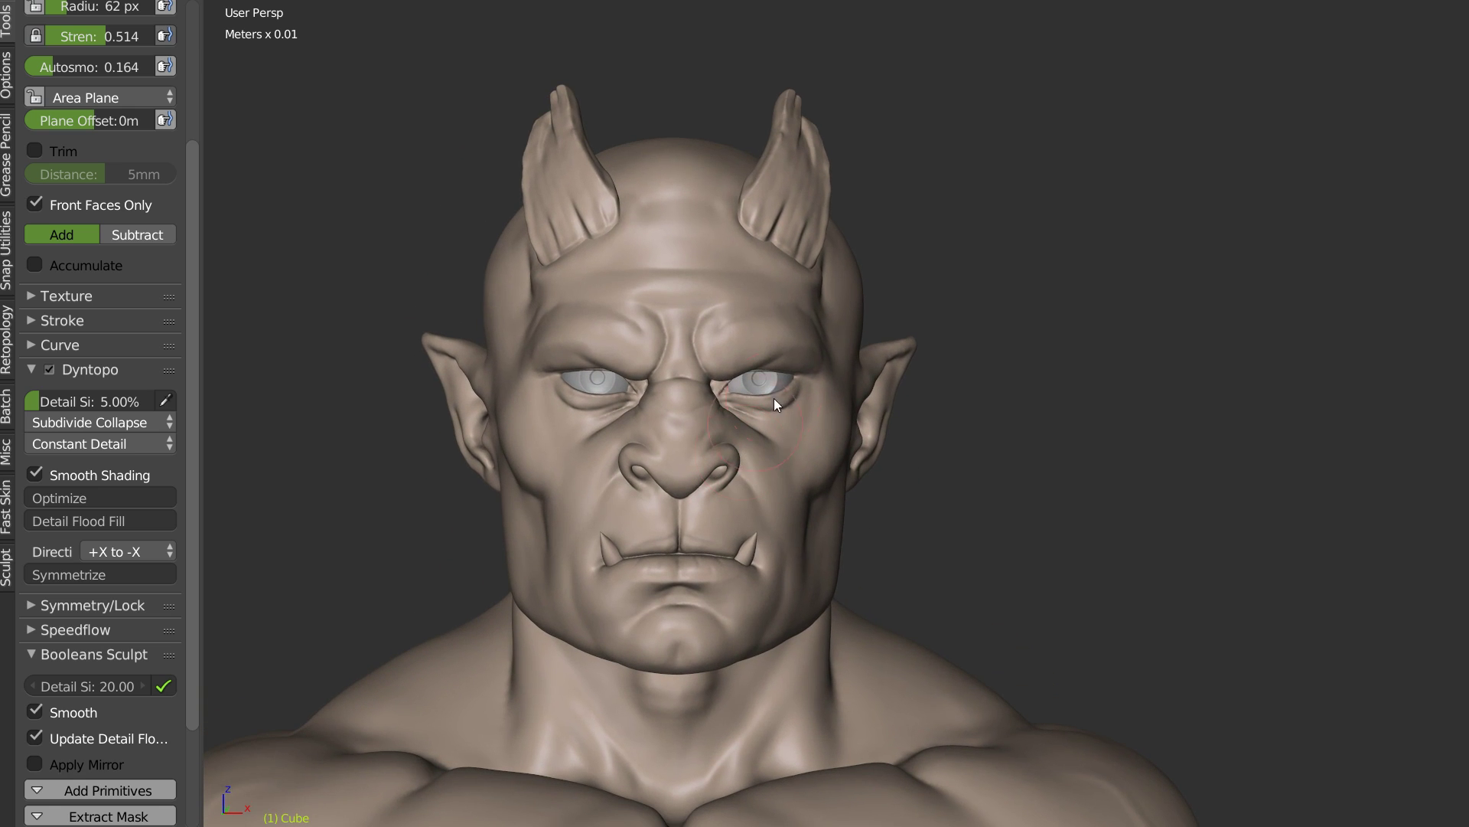
key(ctrl+s)
click(763, 282)
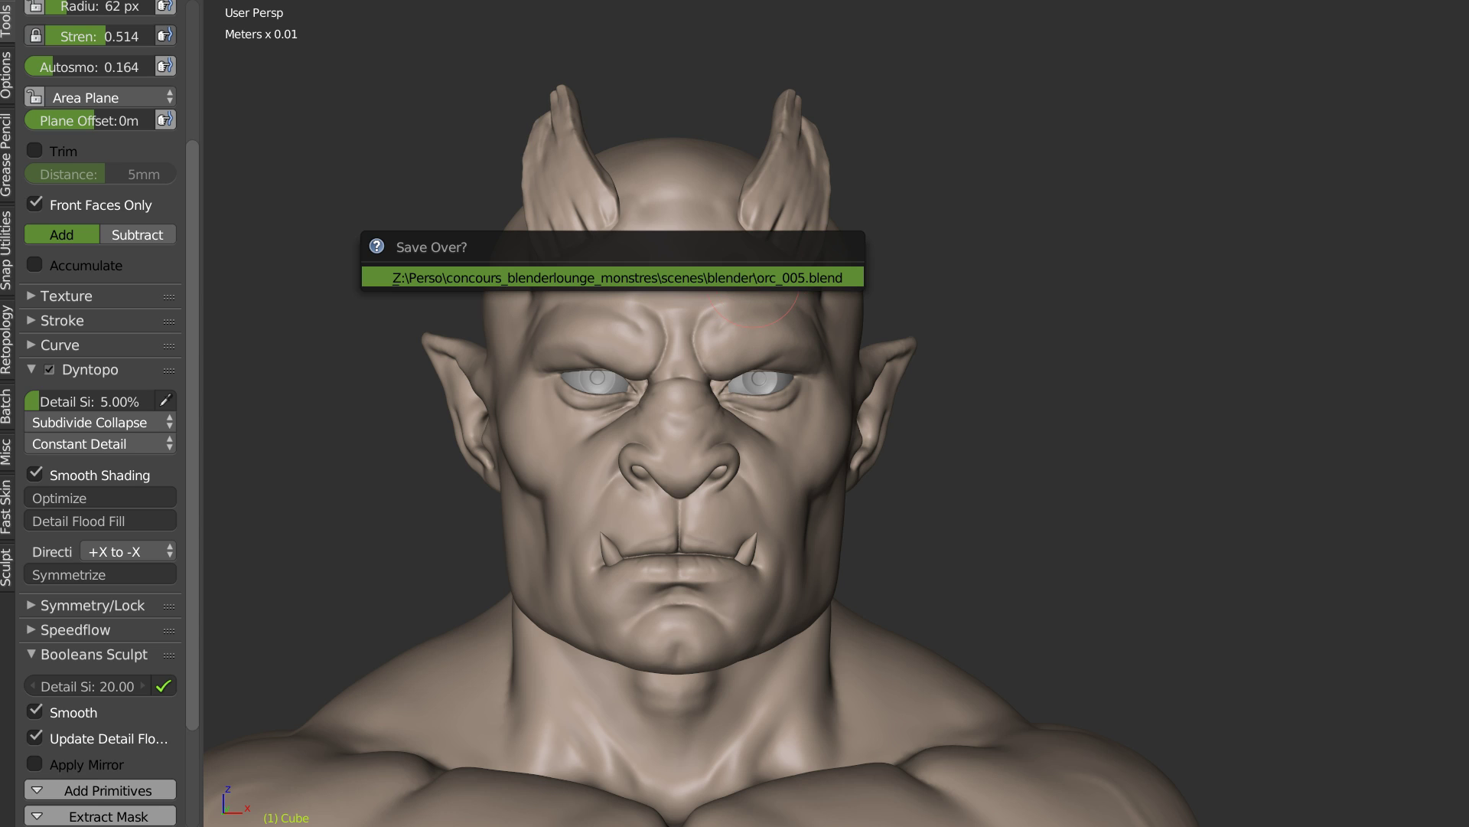
Step: Hide the tool shelf and examine the orc's head and upper body from the side and the front
scroll(707, 514, down, 3)
key(t)
middle_drag(733, 485, 769, 483)
scroll(688, 561, down, 2)
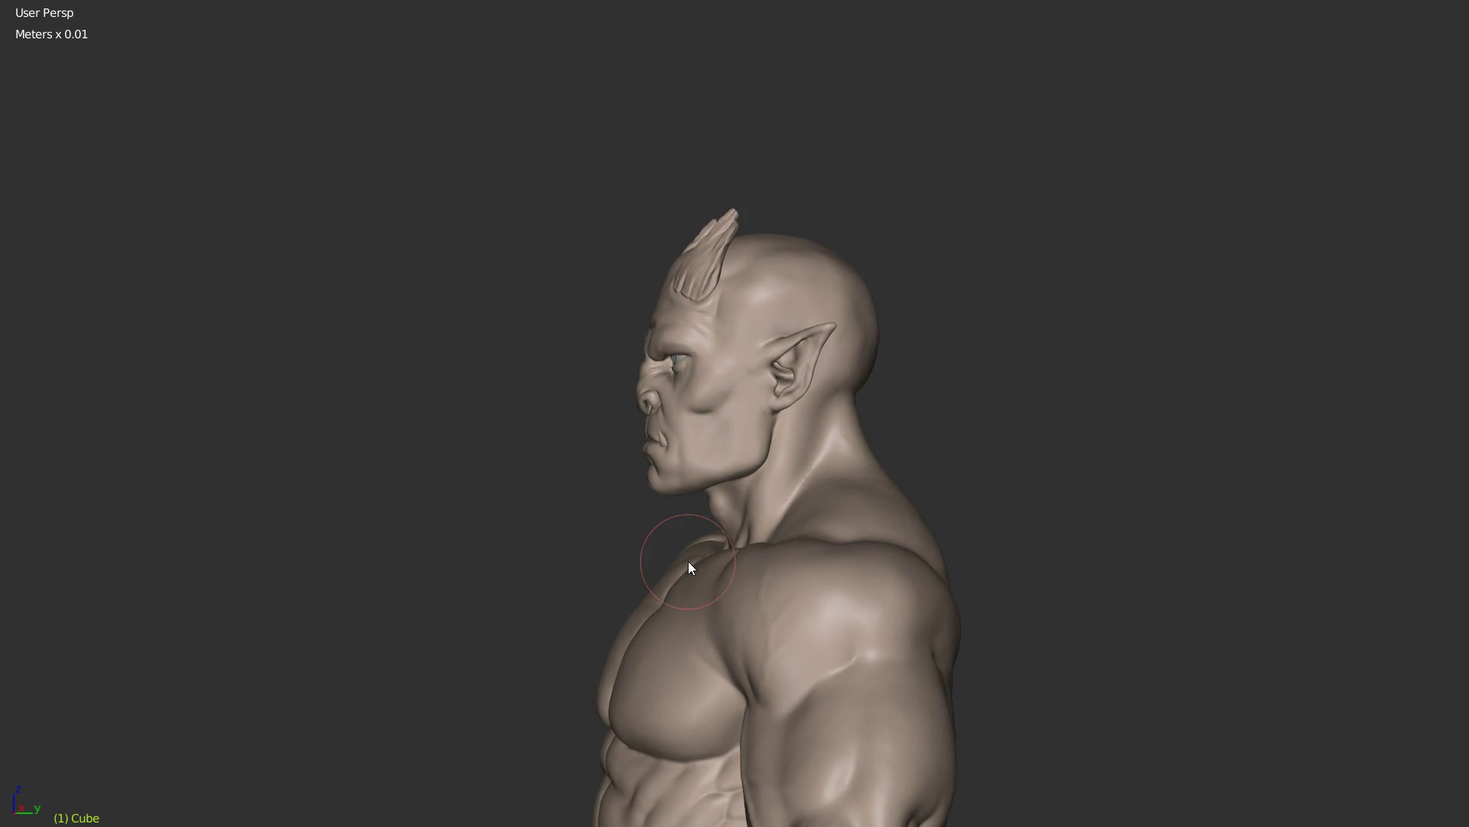
shift+middle_drag(941, 530, 869, 395)
scroll(869, 395, down, 3)
middle_drag(650, 547, 674, 651)
scroll(704, 548, up, 1)
scroll(673, 650, up, 3)
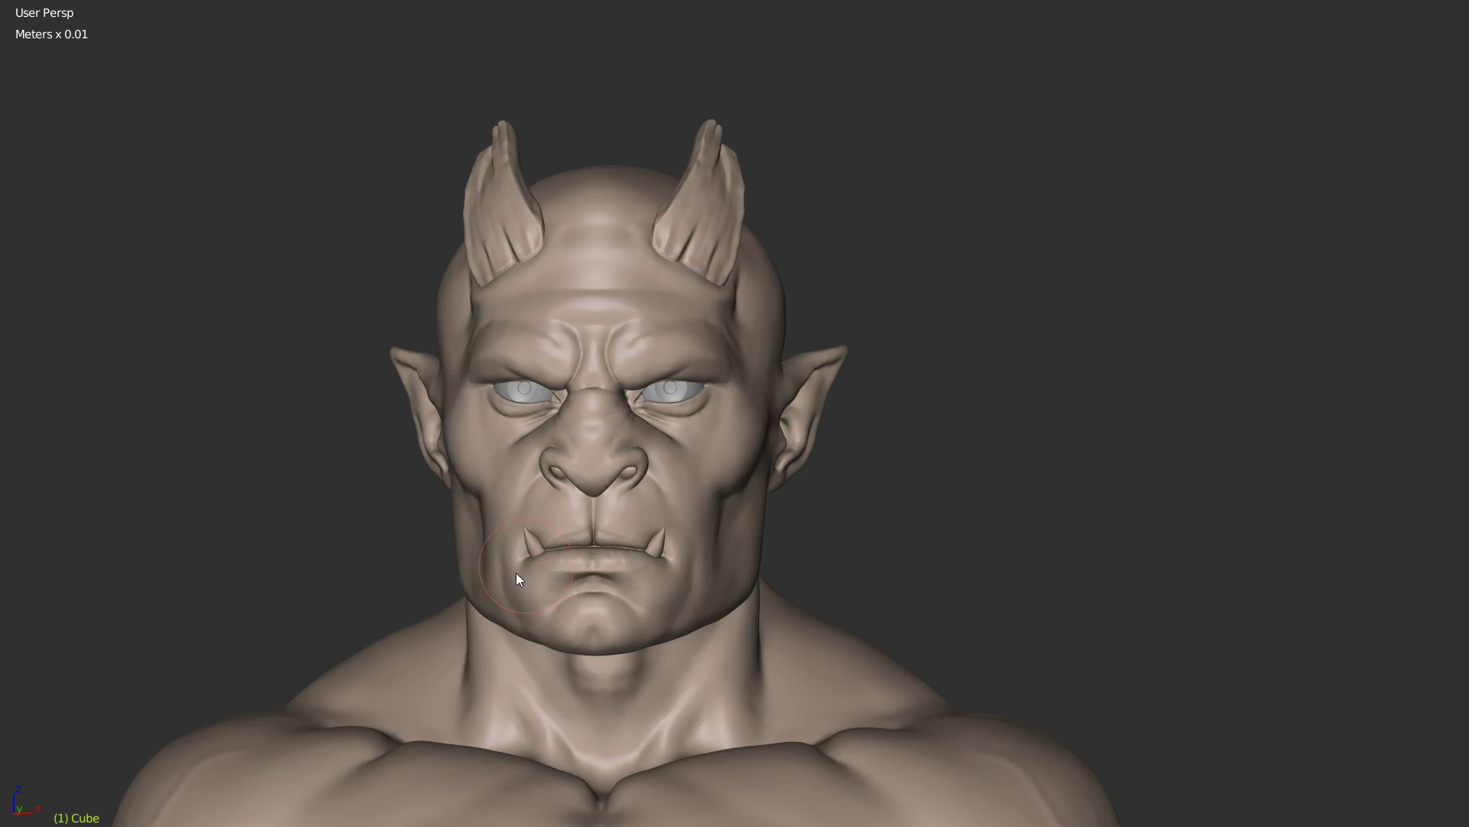
shift+middle_drag(516, 573, 684, 452)
scroll(746, 423, up, 3)
scroll(750, 420, up, 1)
shift+middle_drag(753, 413, 652, 505)
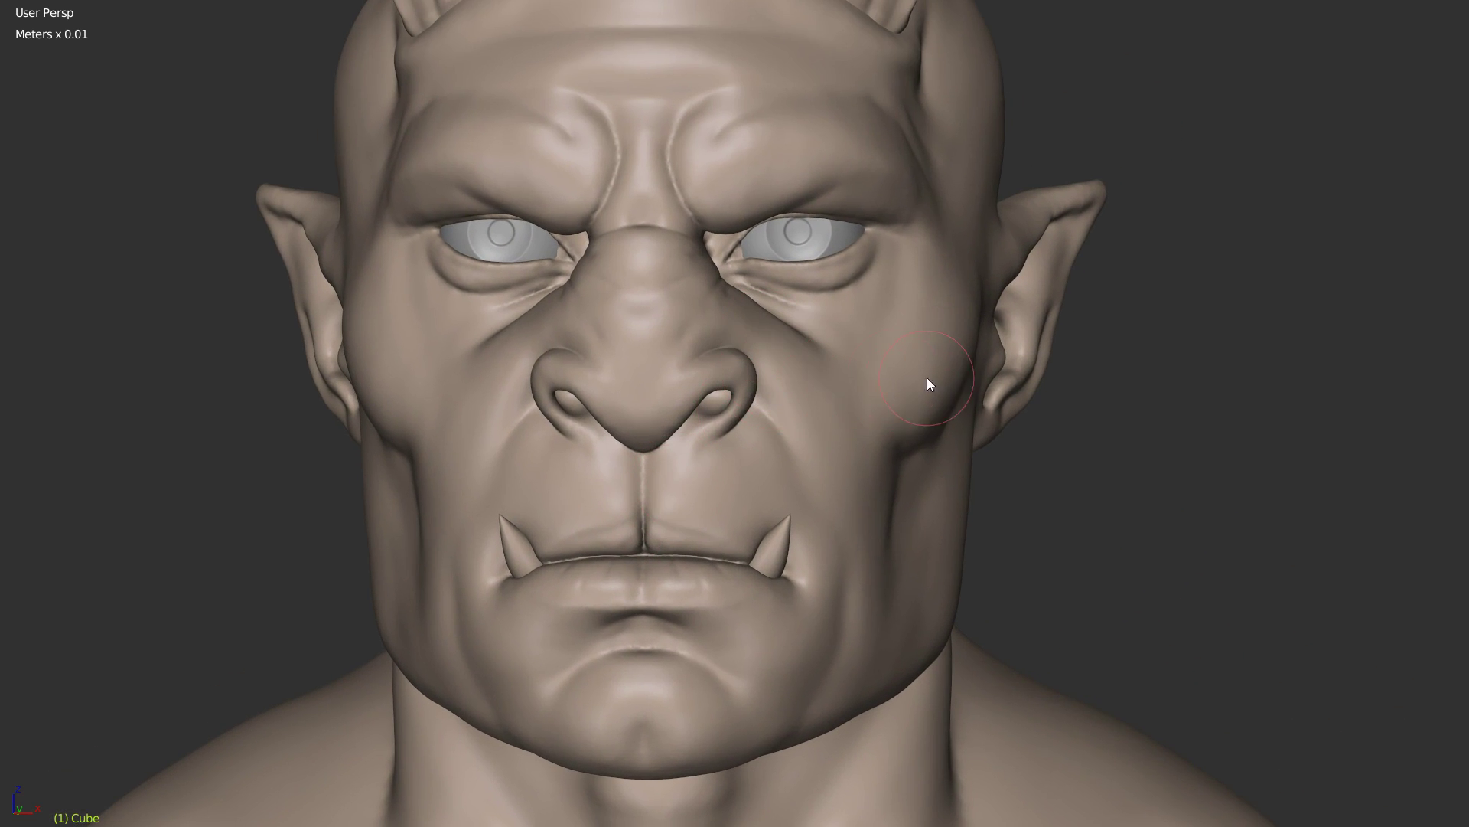
scroll(760, 460, down, 3)
mouse_move(709, 465)
middle_down()
mouse_move(589, 462)
mouse_move(676, 412)
mouse_move(790, 415)
mouse_move(724, 507)
mouse_move(699, 447)
mouse_move(681, 462)
middle_up()
scroll(622, 379, down, 3)
scroll(724, 506, up, 4)
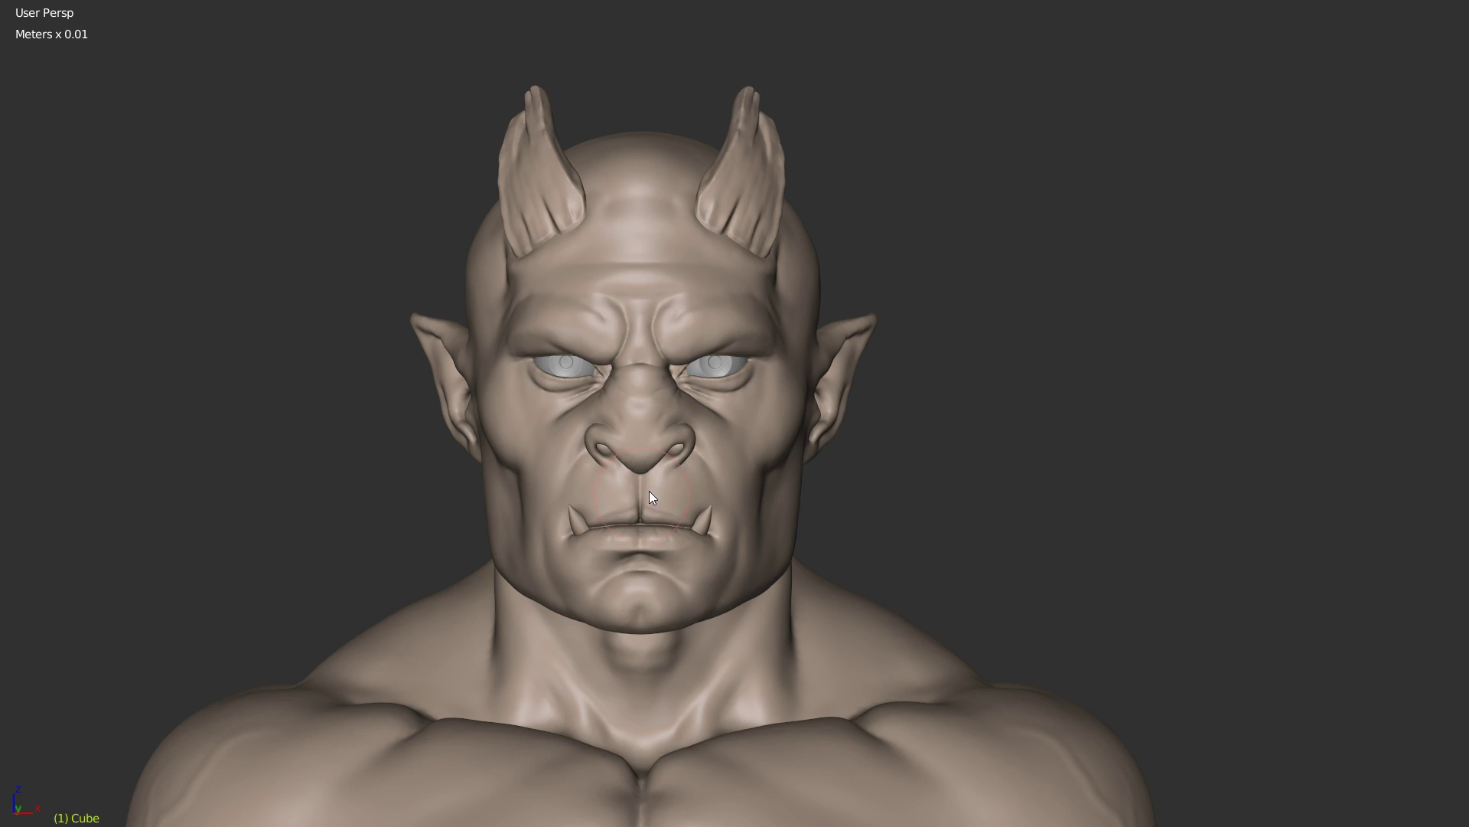
Step: Examine the face, forehead and horns up close from the front and from above
scroll(696, 402, up, 7)
scroll(652, 473, down, 6)
scroll(692, 350, up, 5)
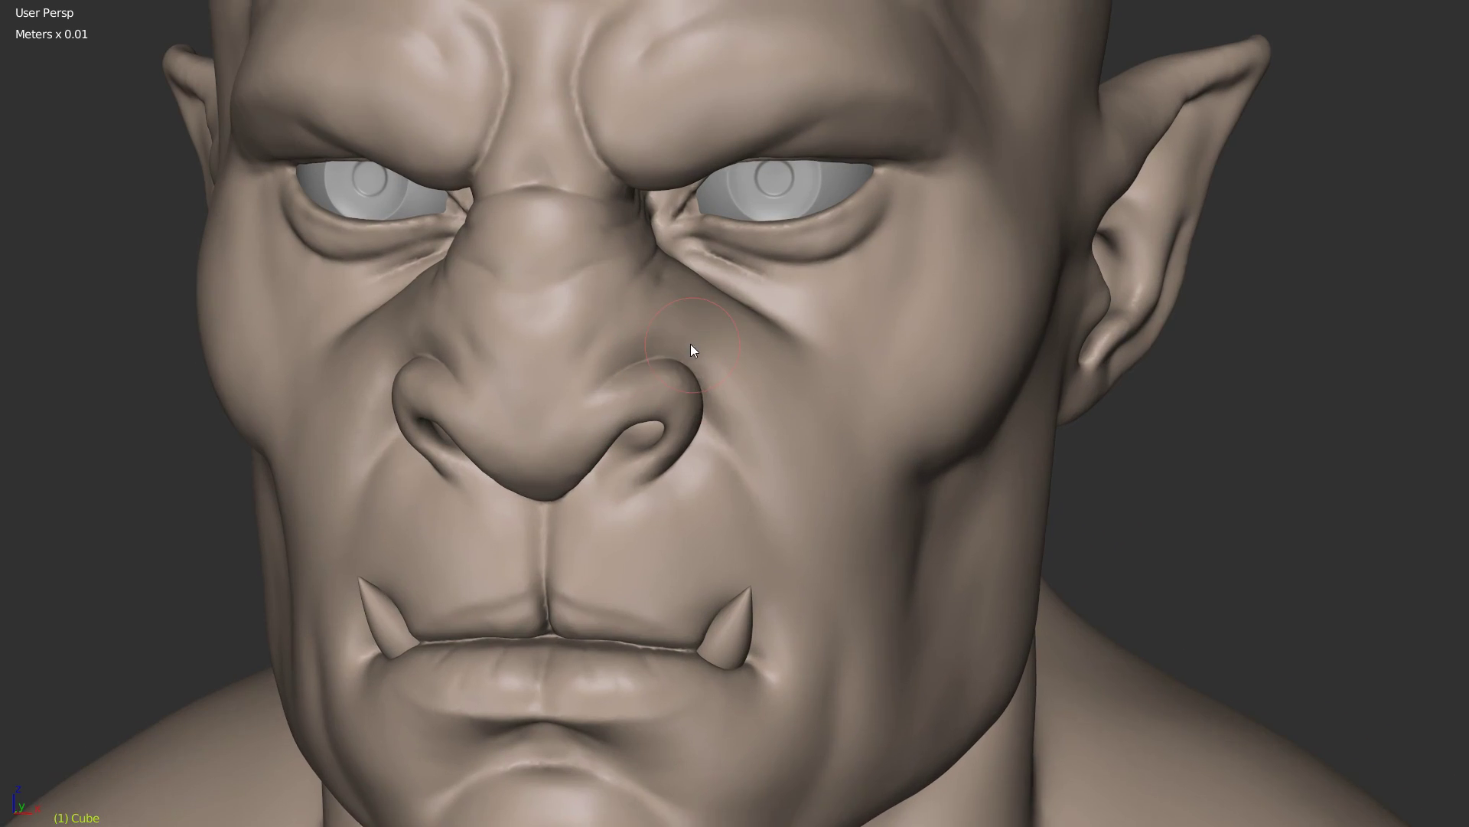
scroll(693, 350, up, 1)
scroll(674, 288, down, 3)
mouse_move(664, 288)
middle_down()
mouse_move(675, 332)
mouse_move(561, 324)
middle_up()
scroll(677, 417, up, 4)
middle_drag(662, 395, 656, 435)
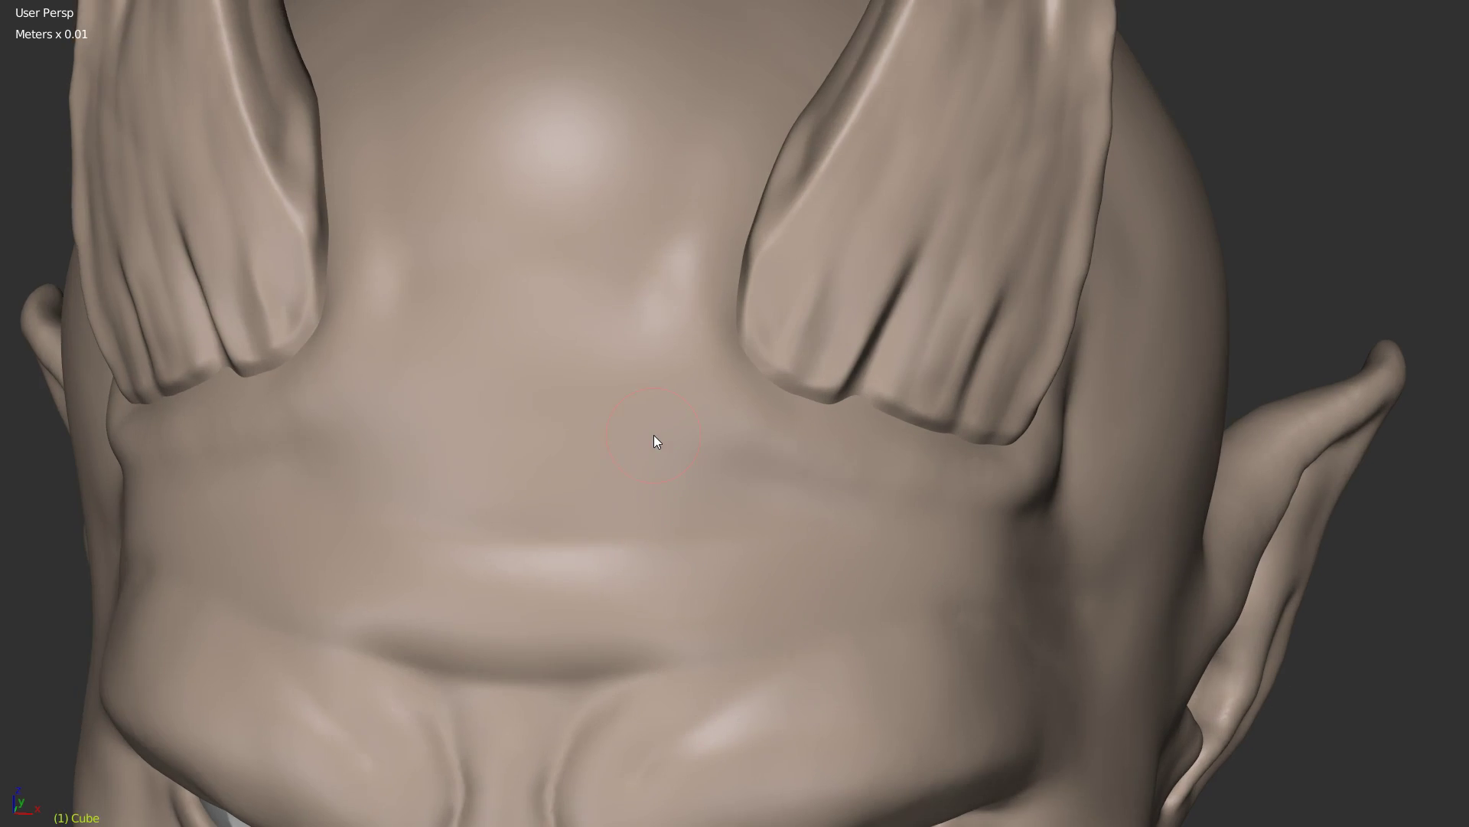
scroll(658, 429, down, 2)
shift+middle_drag(836, 197, 708, 345)
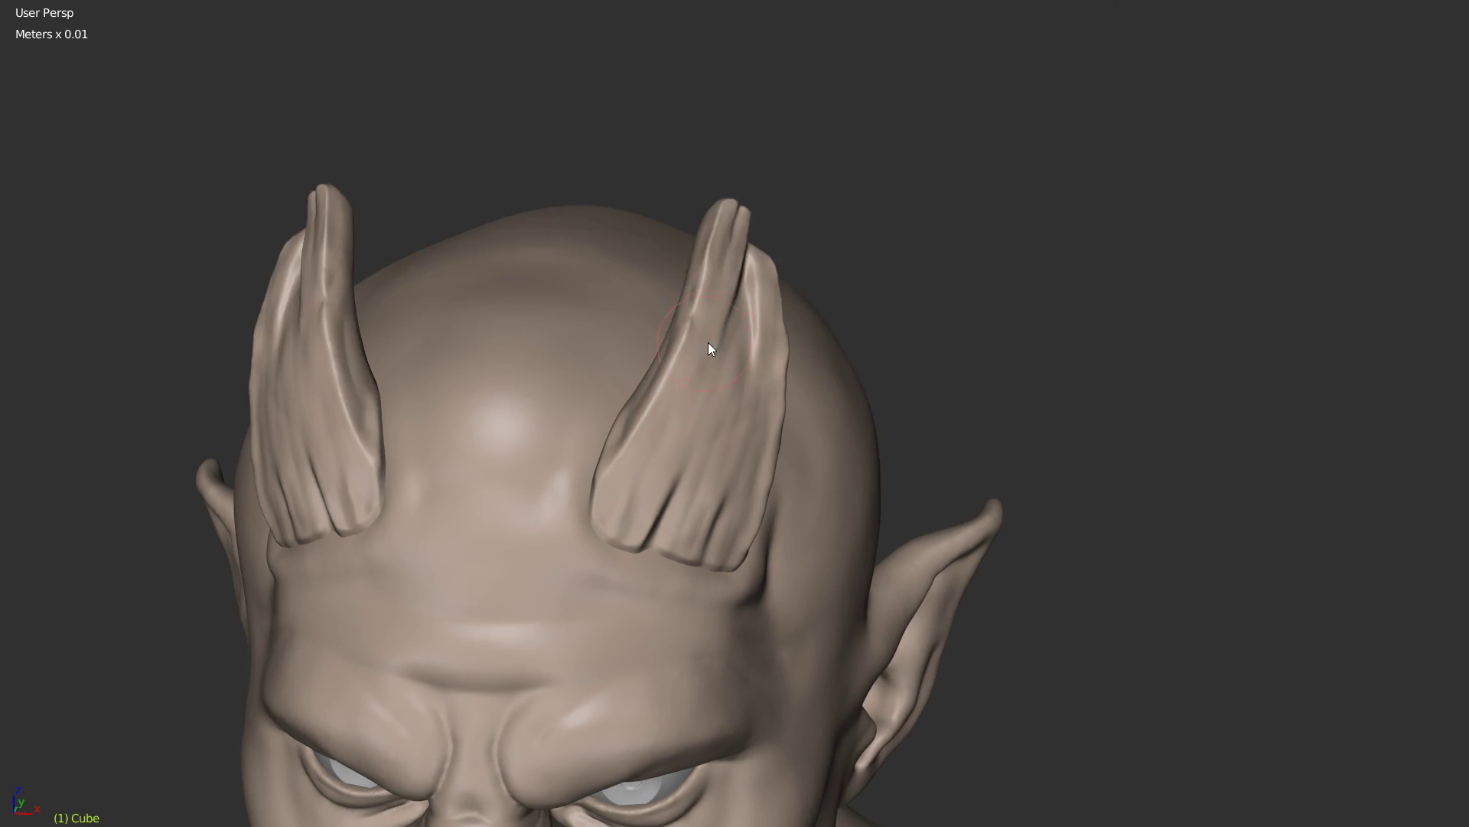
scroll(662, 287, up, 5)
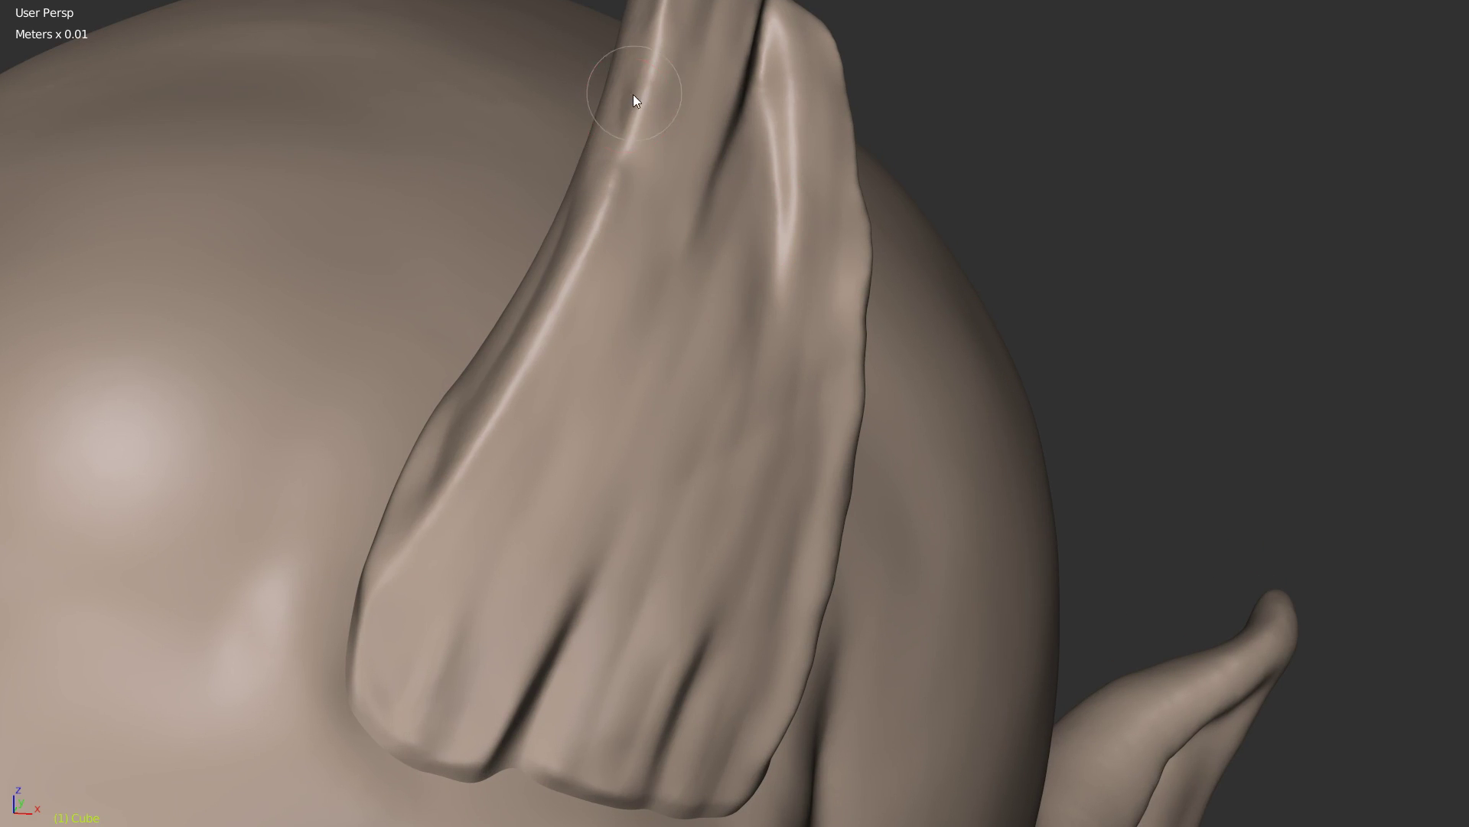
scroll(662, 222, down, 8)
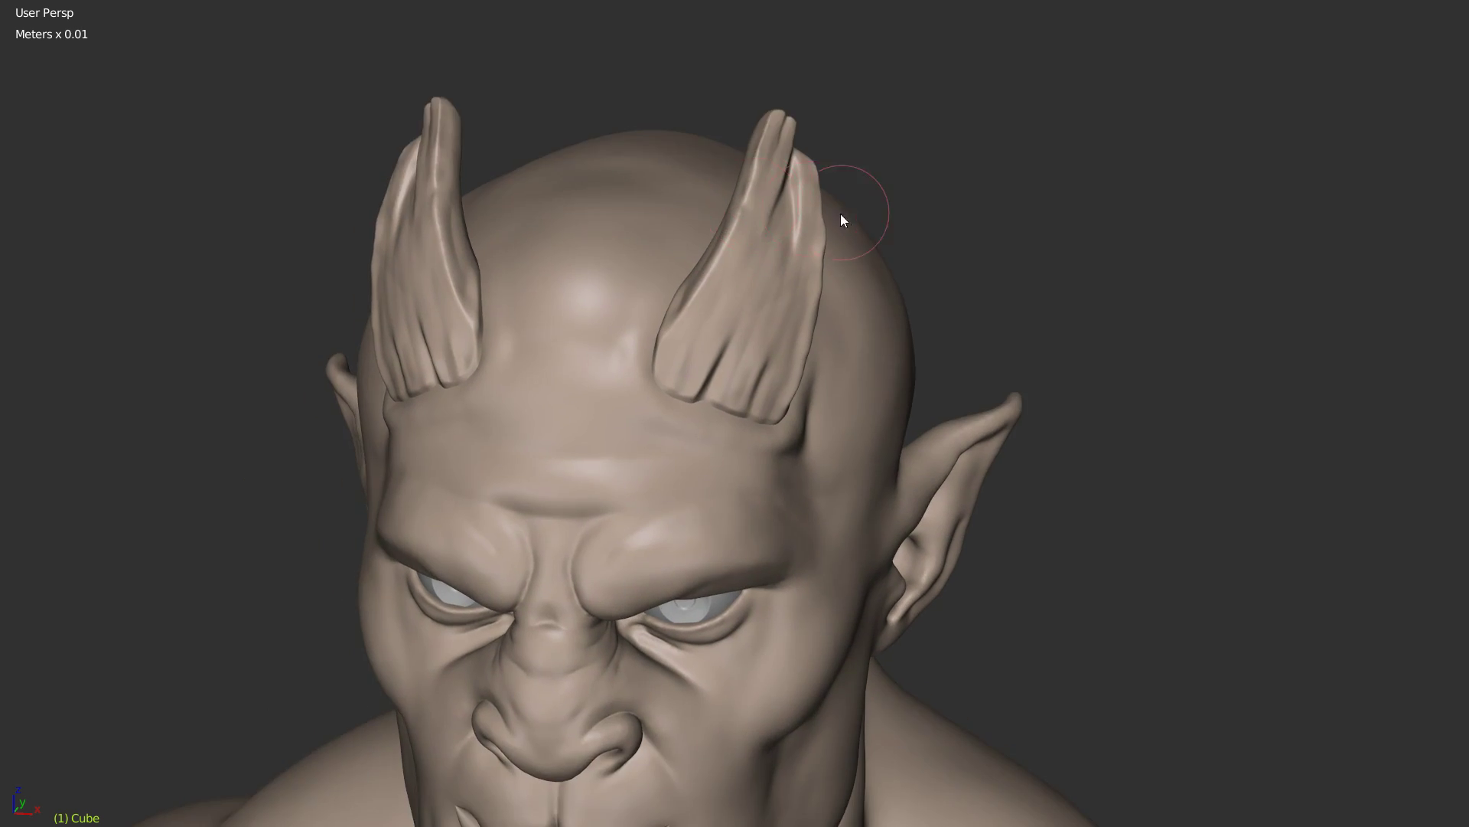
mouse_move(842, 220)
middle_down()
mouse_move(508, 220)
mouse_move(829, 187)
mouse_move(721, 267)
middle_up()
scroll(732, 271, up, 2)
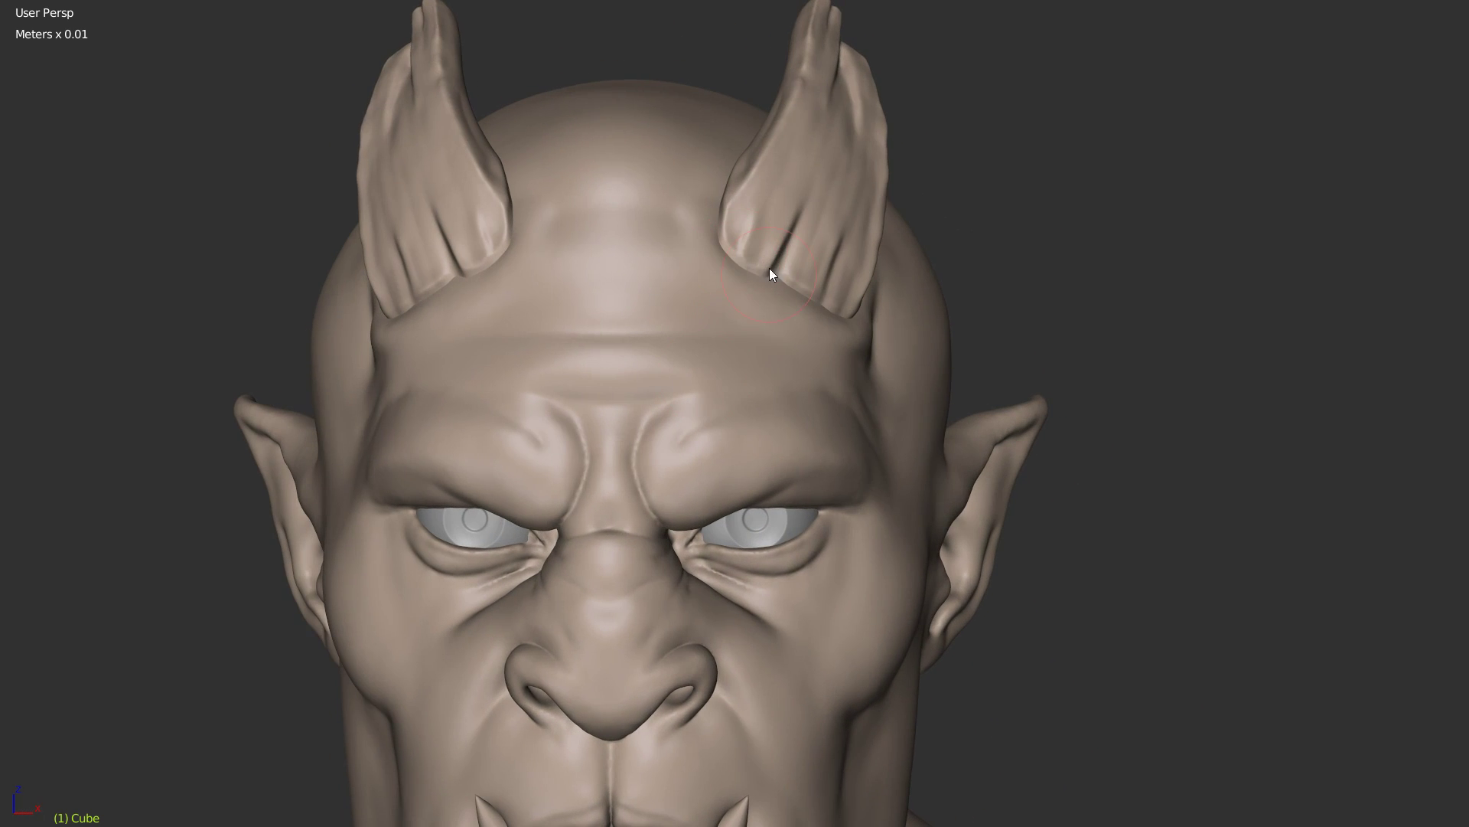
shift+middle_drag(731, 518, 728, 411)
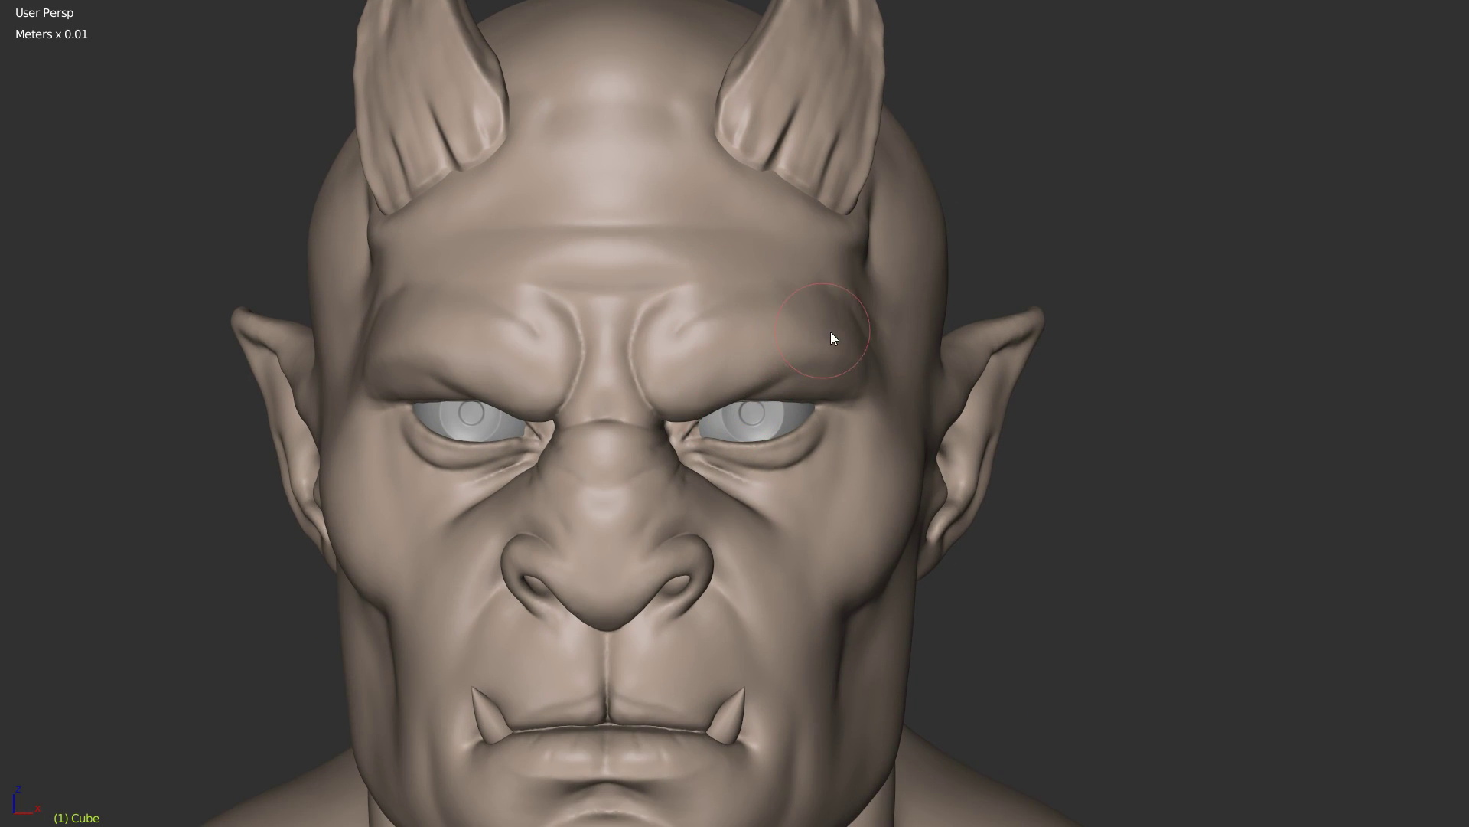
Step: Leave sculpting on the horns, select the orc's head and body mesh, and switch it to Sculpt mode
key(Tab)
right_click(897, 323)
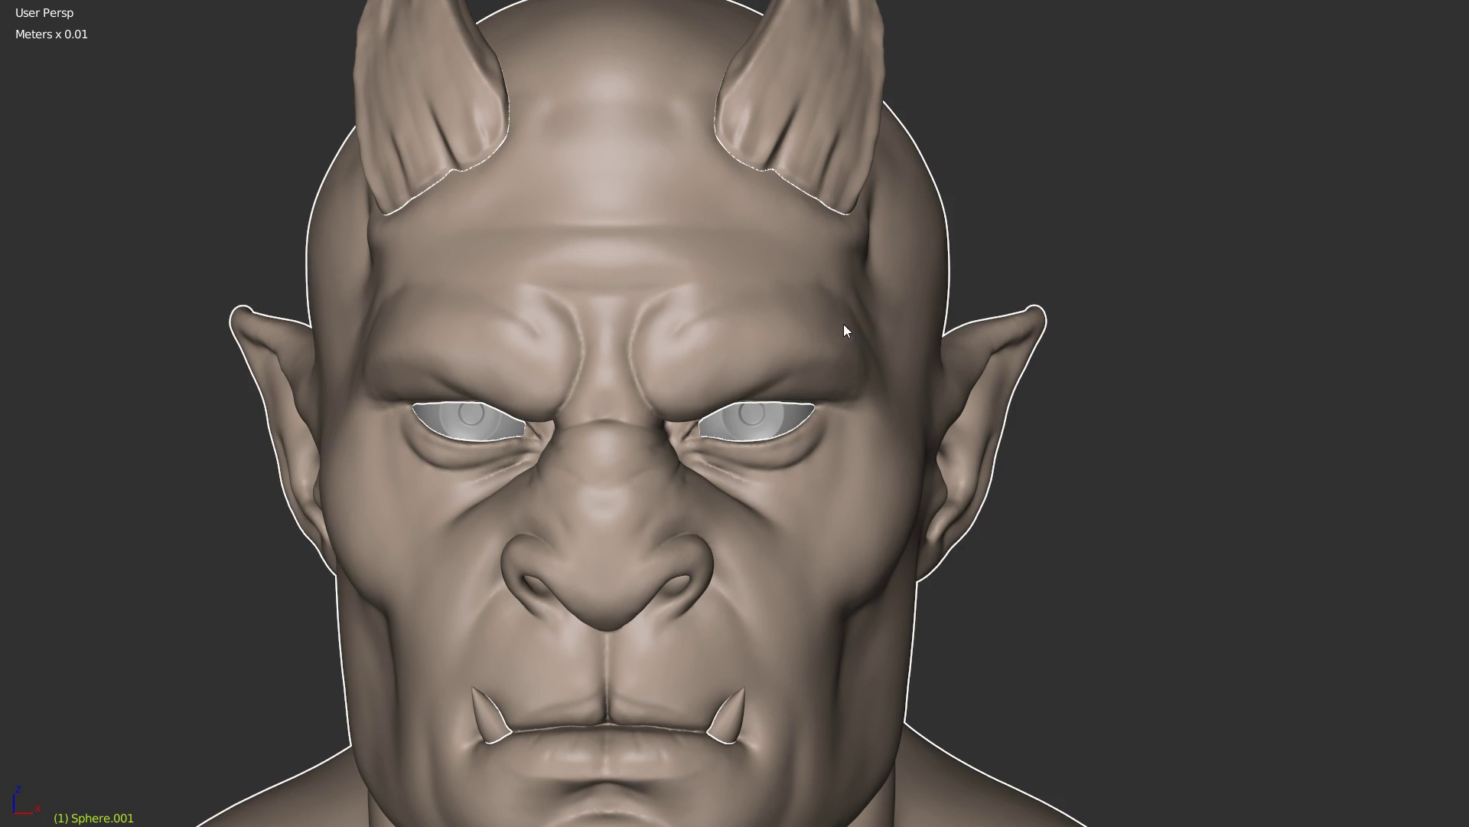
key(Tab)
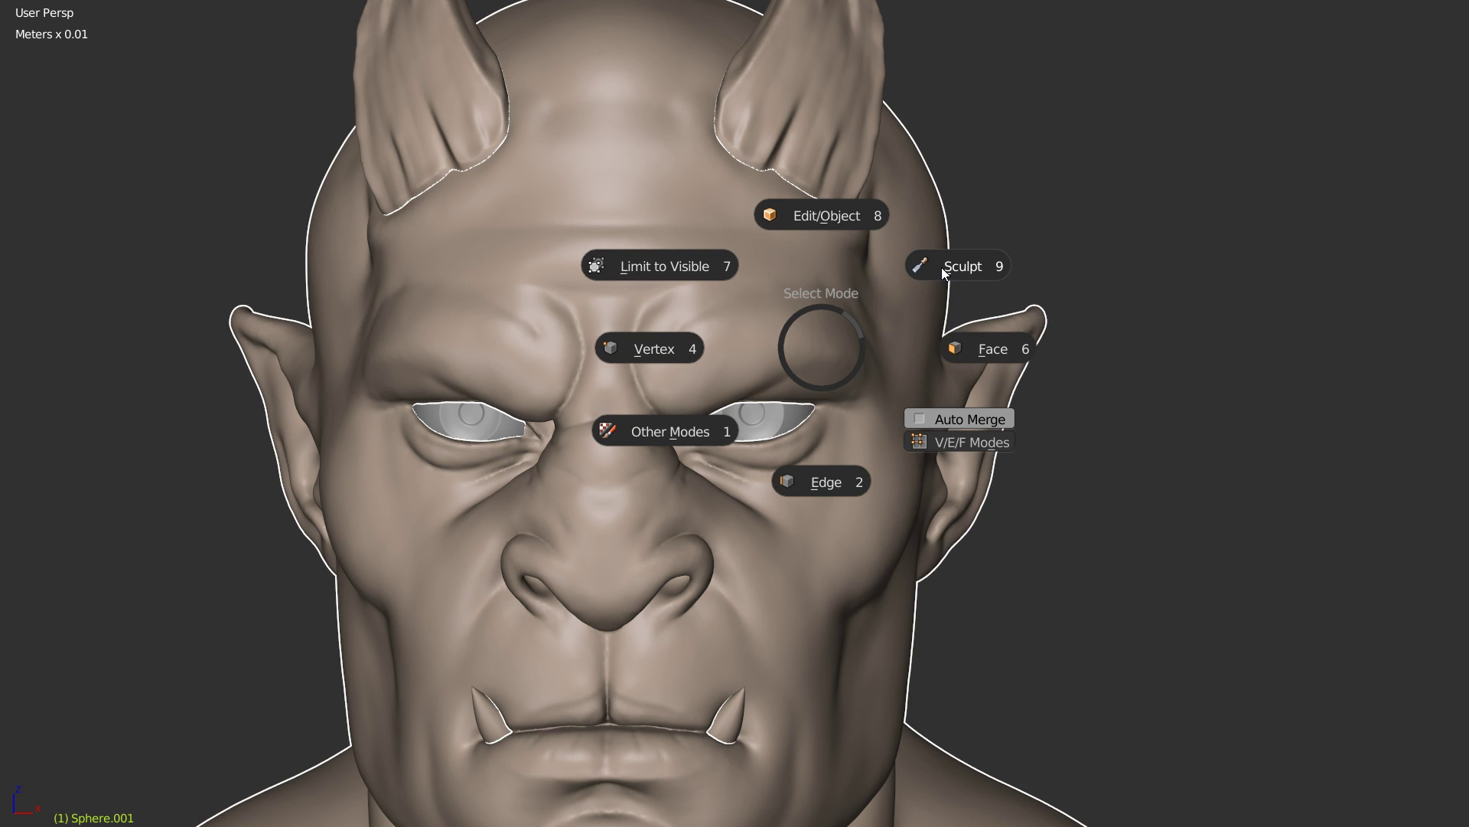
click(946, 269)
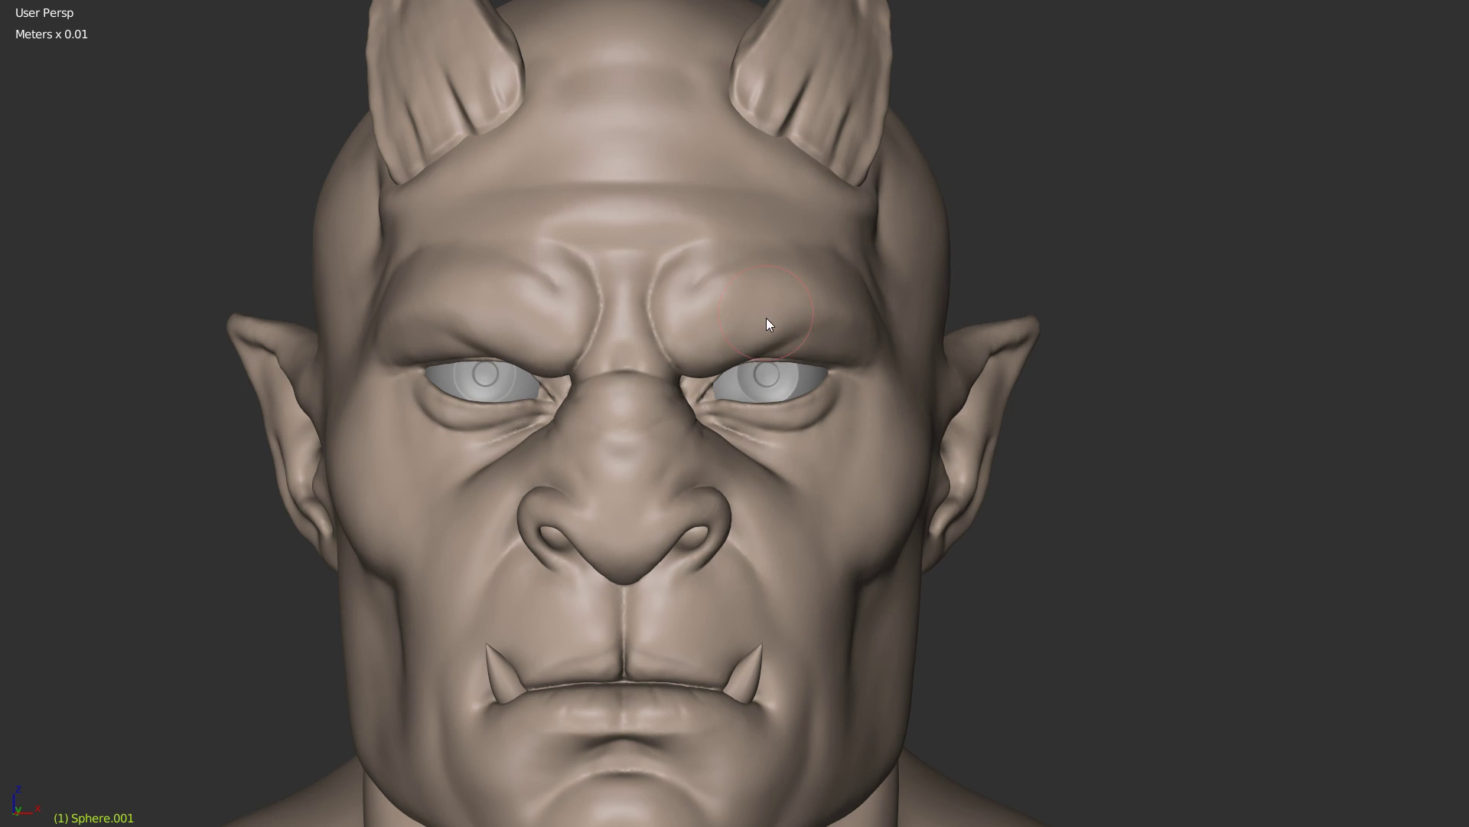
Step: Set the Dyntopo detail size for the head and body mesh to 6.5%
right_click(765, 319)
click(575, 201)
click(757, 292)
right_click(759, 297)
click(604, 206)
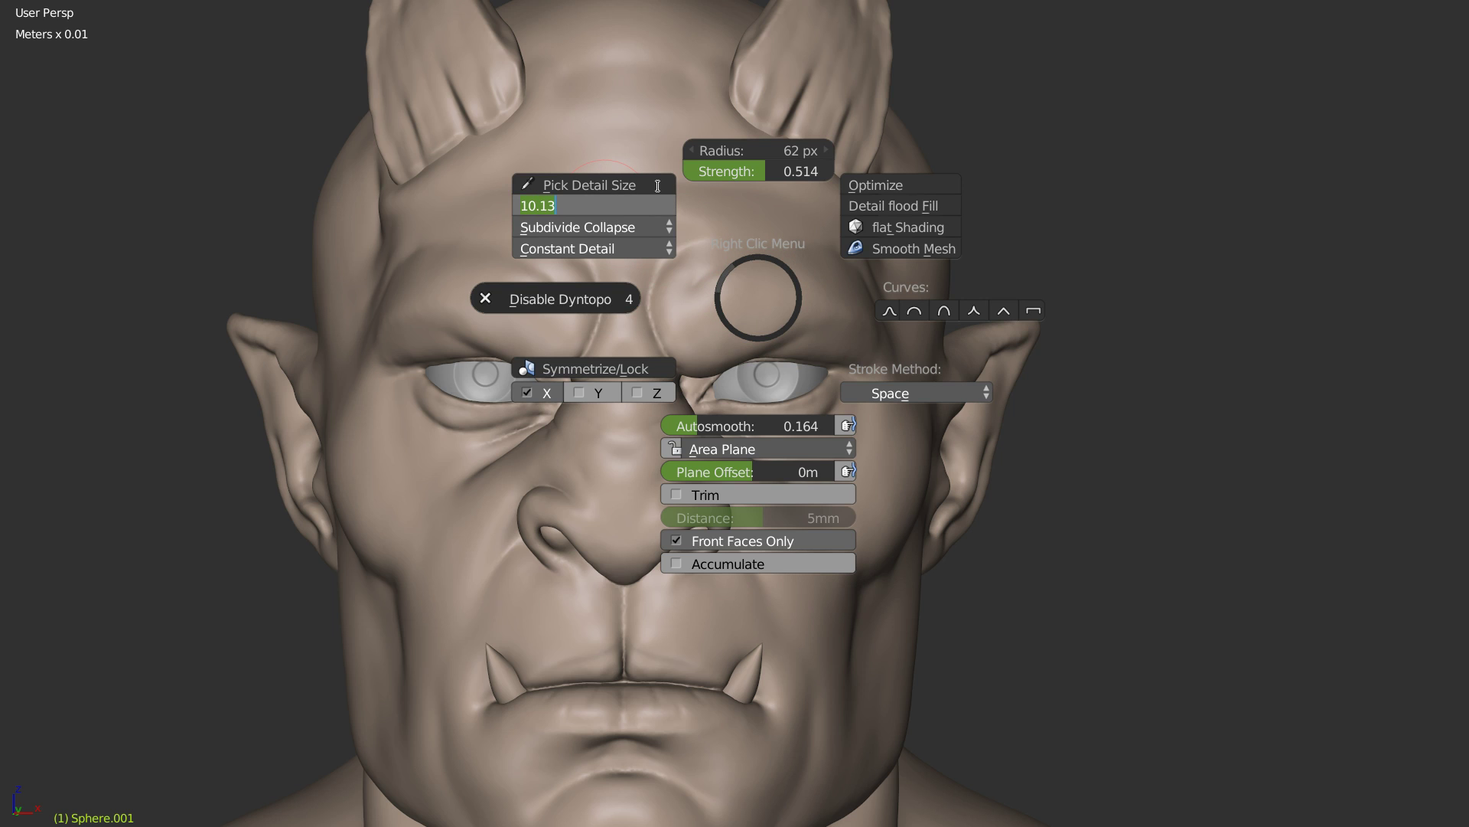
text(6.5)
key(Return)
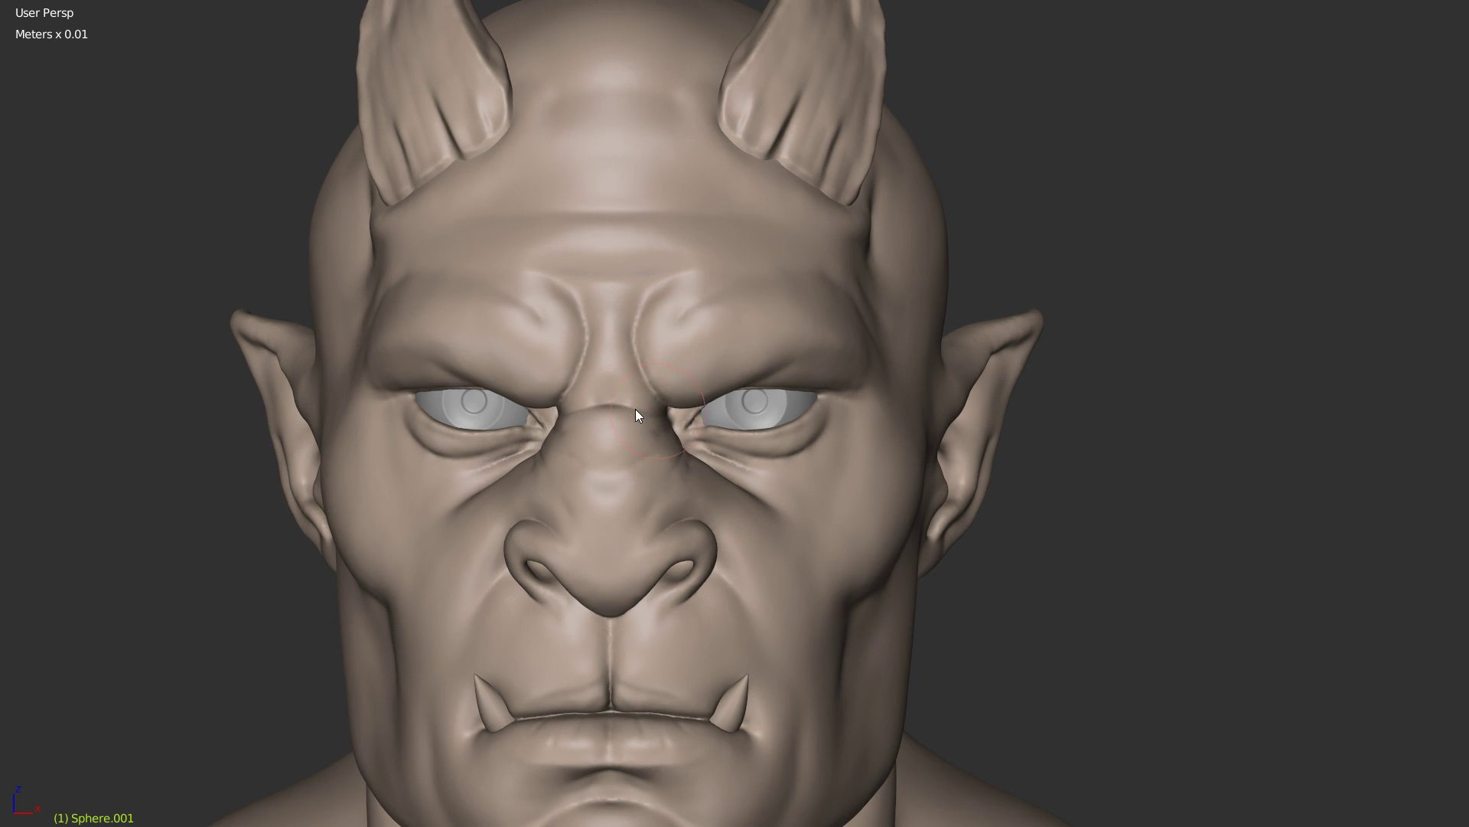
Step: Crease the groove around the tear duct at the inner corner of the eye, defining its upper and lower edges
middle_drag(642, 383, 678, 329)
shift+middle_drag(589, 361, 665, 297)
ctrl+middle_drag(658, 346, 643, 300)
middle_drag(619, 407, 672, 389)
shift+middle_drag(781, 348, 591, 374)
ctrl+middle_drag(686, 364, 690, 311)
middle_drag(635, 351, 646, 346)
middle_drag(554, 376, 584, 368)
middle_drag(649, 287, 615, 224)
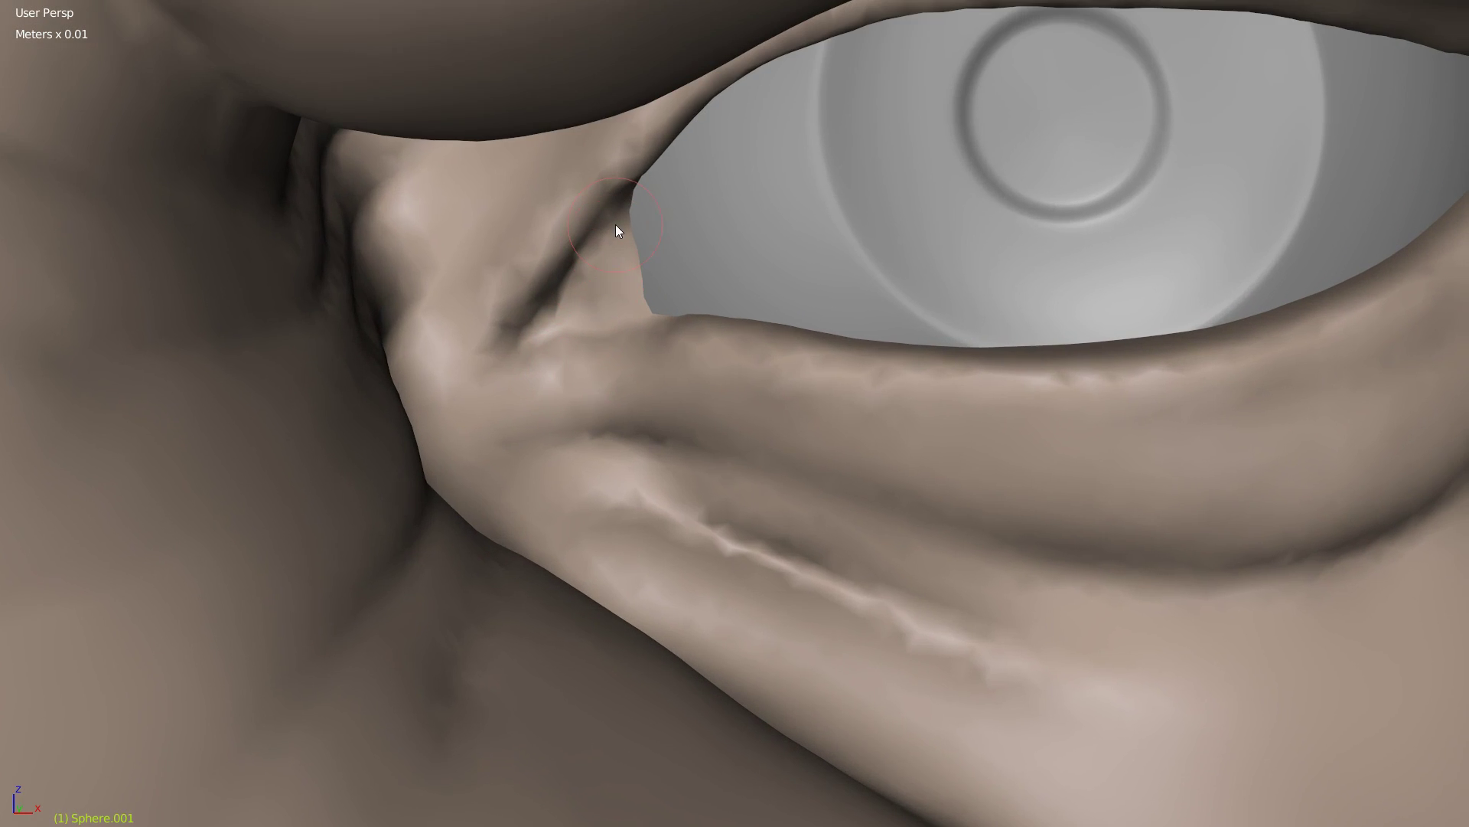
key(w)
click(475, 268)
mouse_move(624, 217)
mouse_down()
mouse_move(561, 354)
mouse_move(587, 329)
mouse_move(573, 328)
mouse_up()
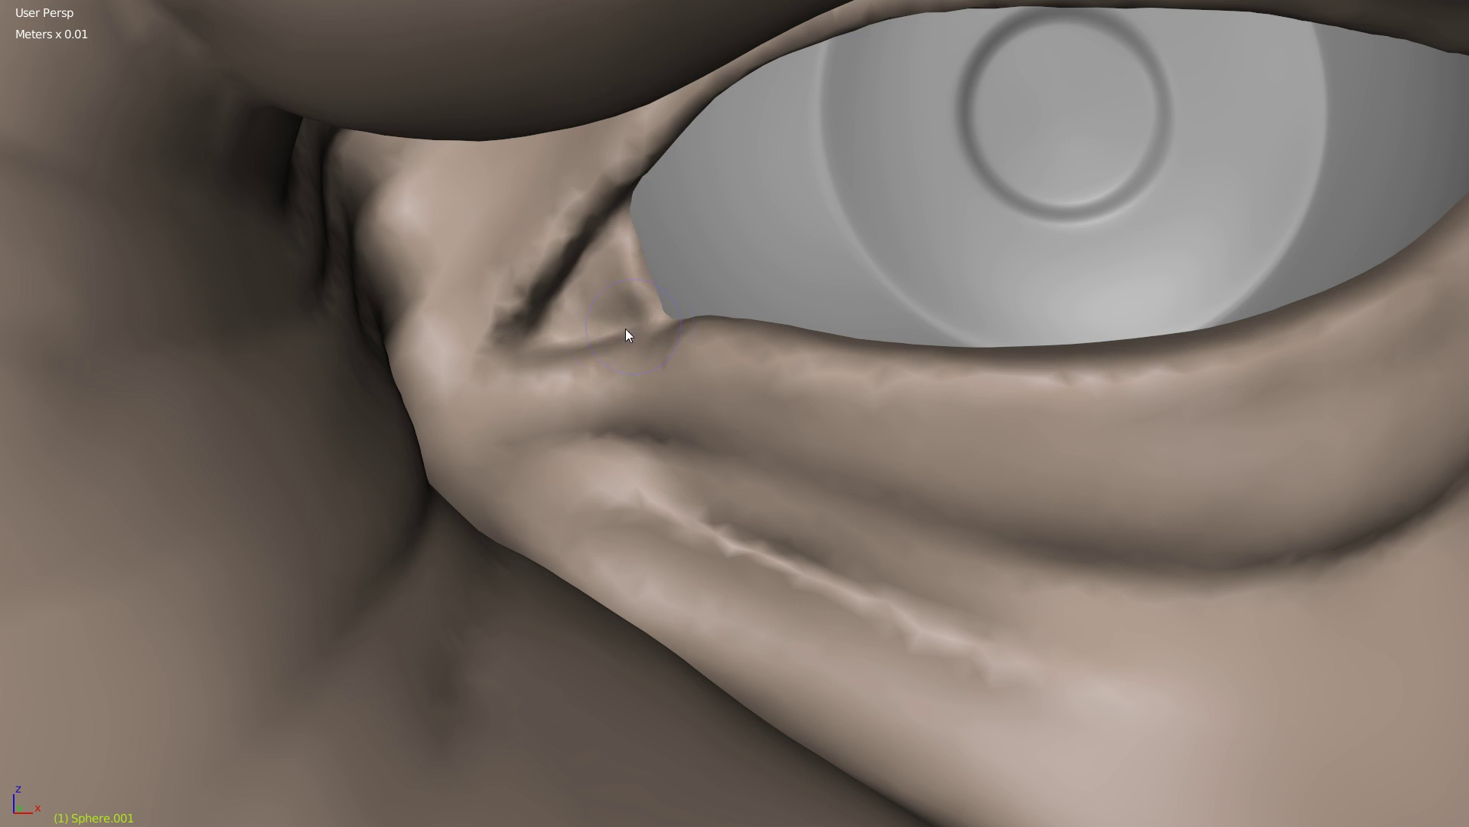
mouse_move(546, 352)
mouse_down()
mouse_move(550, 298)
mouse_move(575, 264)
mouse_move(537, 326)
mouse_up()
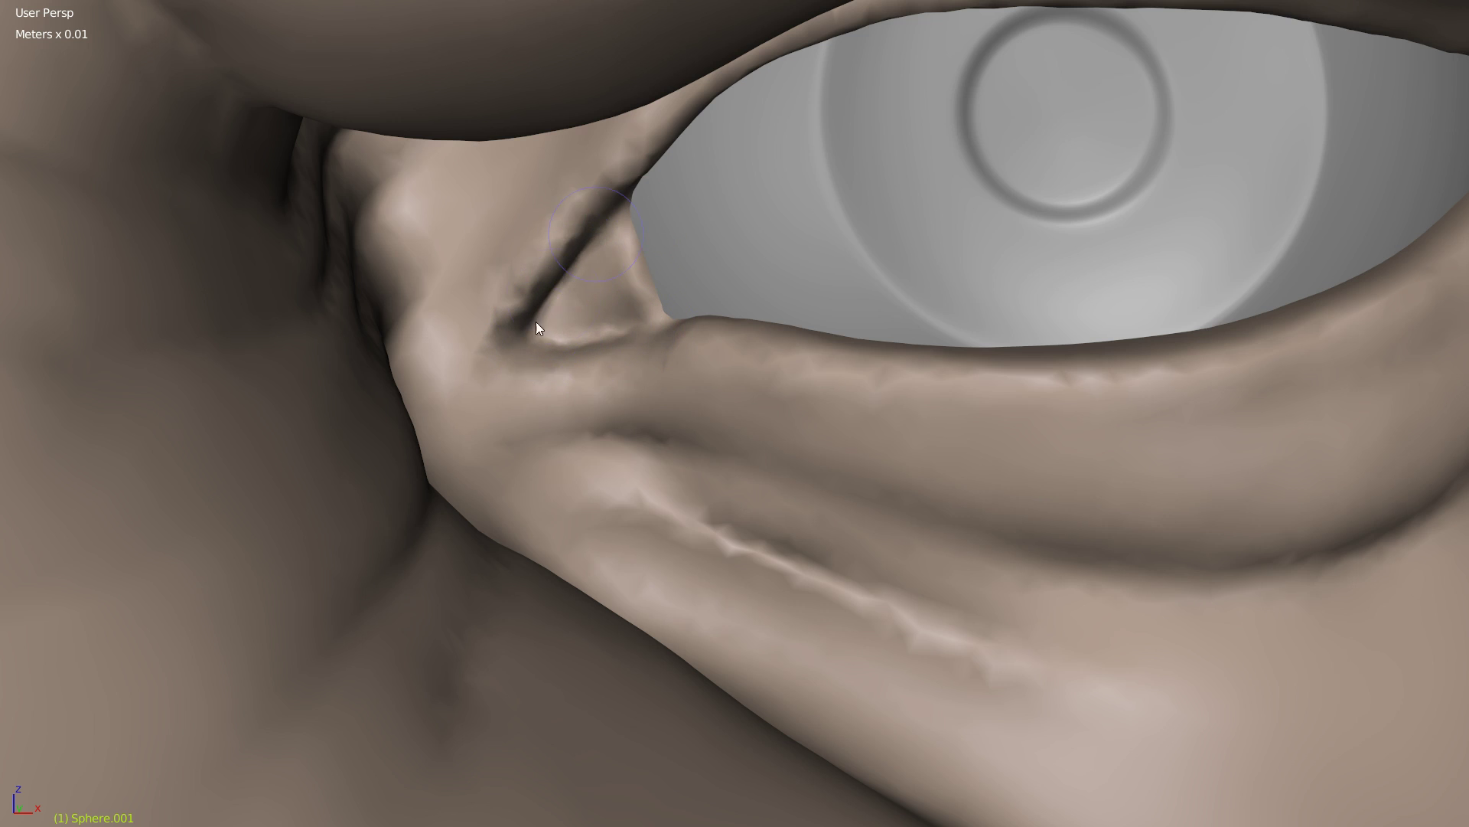
Step: Crease folds into the skin between the inner eye corner and the overhanging brow
mouse_move(599, 314)
middle_down()
mouse_move(751, 186)
mouse_move(633, 268)
mouse_move(462, 318)
mouse_move(449, 388)
mouse_move(467, 358)
middle_up()
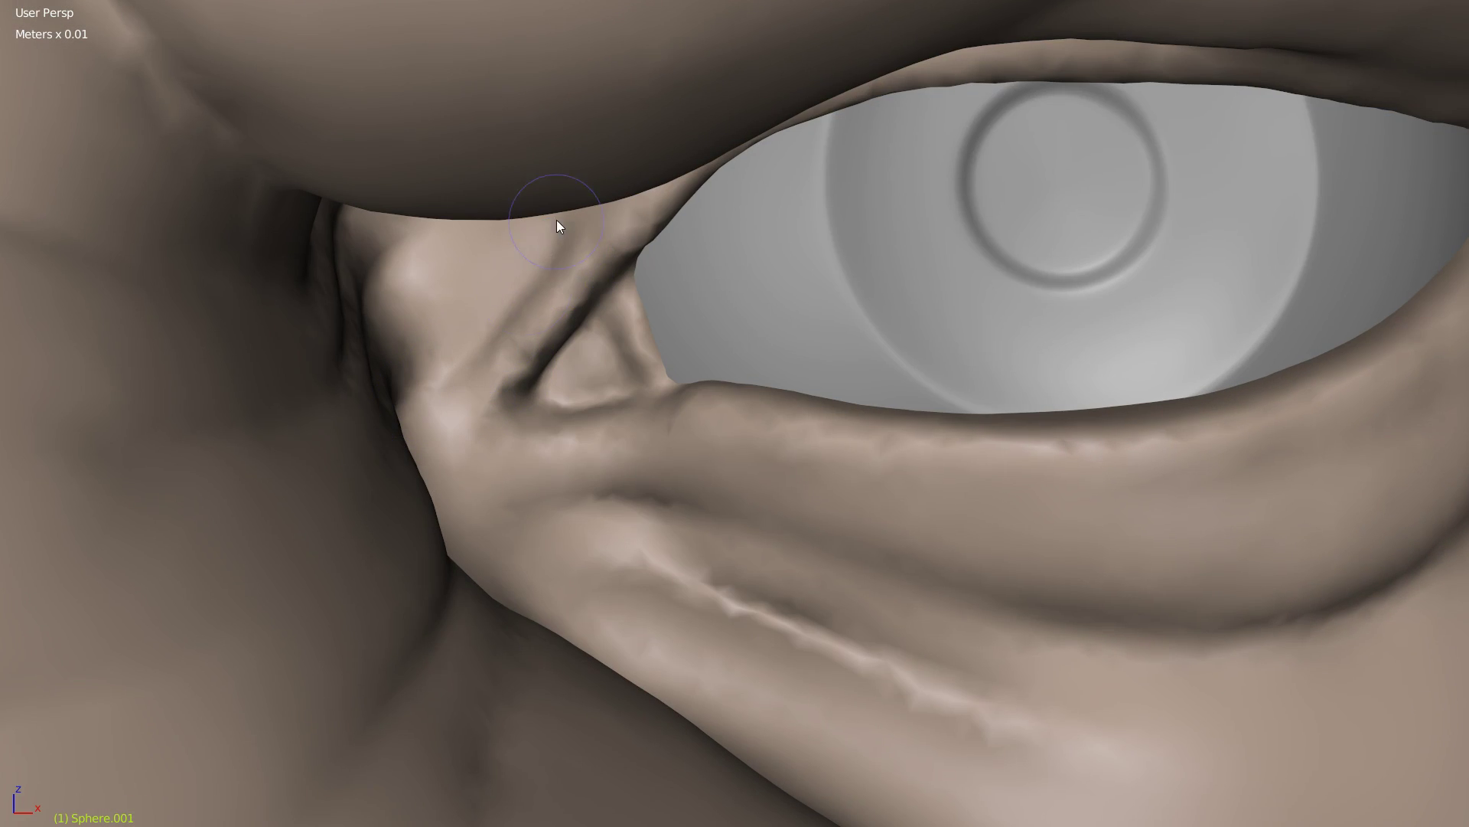
mouse_move(530, 308)
middle_down()
mouse_move(560, 218)
mouse_move(577, 228)
mouse_move(535, 283)
mouse_move(461, 300)
middle_up()
mouse_move(461, 300)
mouse_down()
mouse_move(496, 203)
mouse_move(471, 231)
mouse_move(496, 197)
mouse_up()
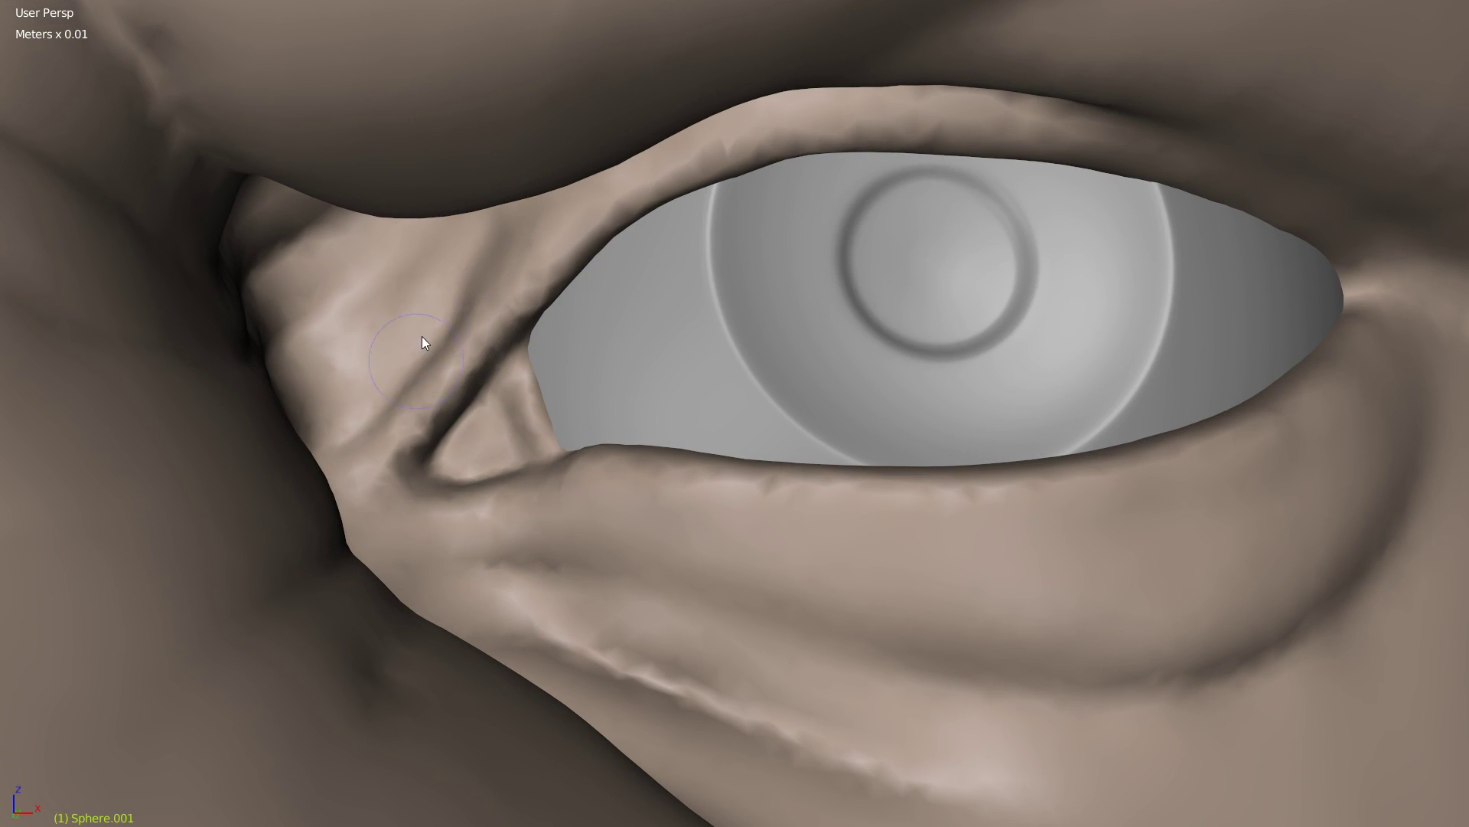
mouse_move(514, 305)
ctrl+mouse_down()
mouse_move(459, 401)
mouse_move(404, 438)
ctrl+mouse_up()
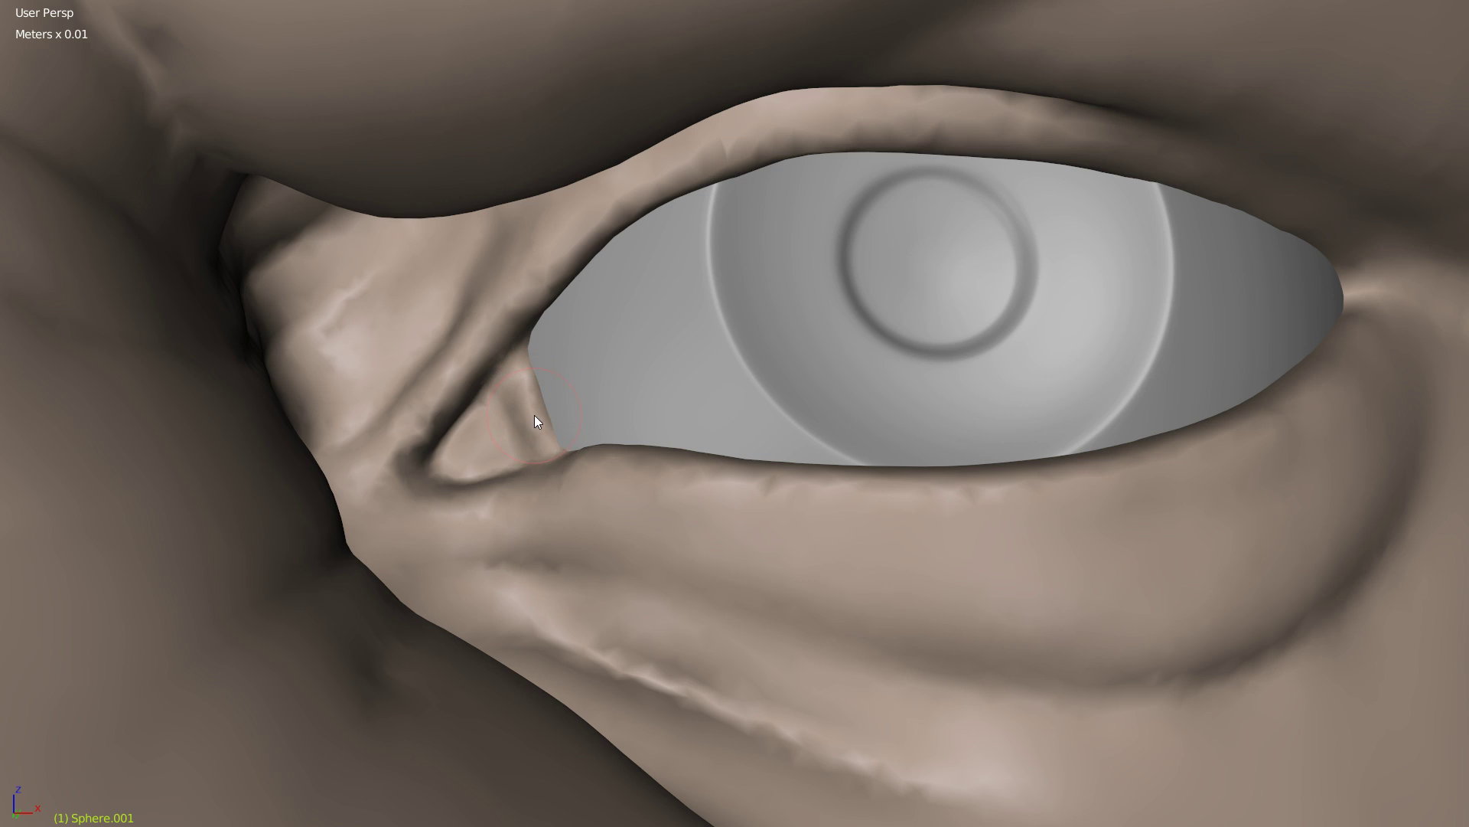
key(ctrl+z)
key(ctrl+z)
key(ctrl+shift+z)
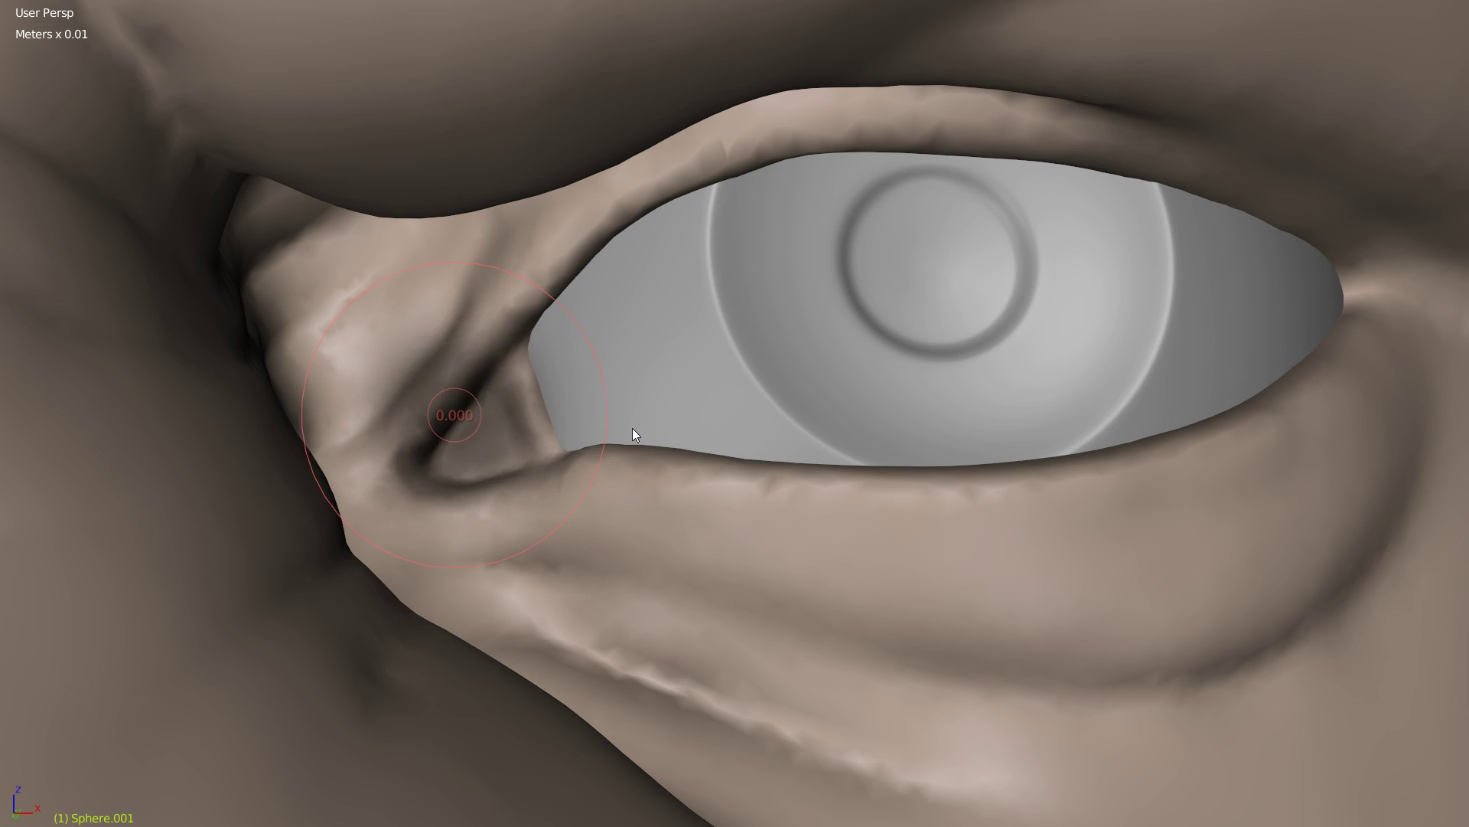
key(ctrl+shift+z)
Step: Brush over the eye corner and both eyelids at 105 px radius and zero strength to refine their mesh, checking it in wireframe
key(f)
click(465, 407)
key(w)
mouse_move(403, 442)
mouse_down()
mouse_move(590, 211)
mouse_move(733, 145)
mouse_move(941, 123)
mouse_move(765, 149)
mouse_move(1090, 127)
mouse_move(928, 147)
mouse_up()
right_click(938, 156)
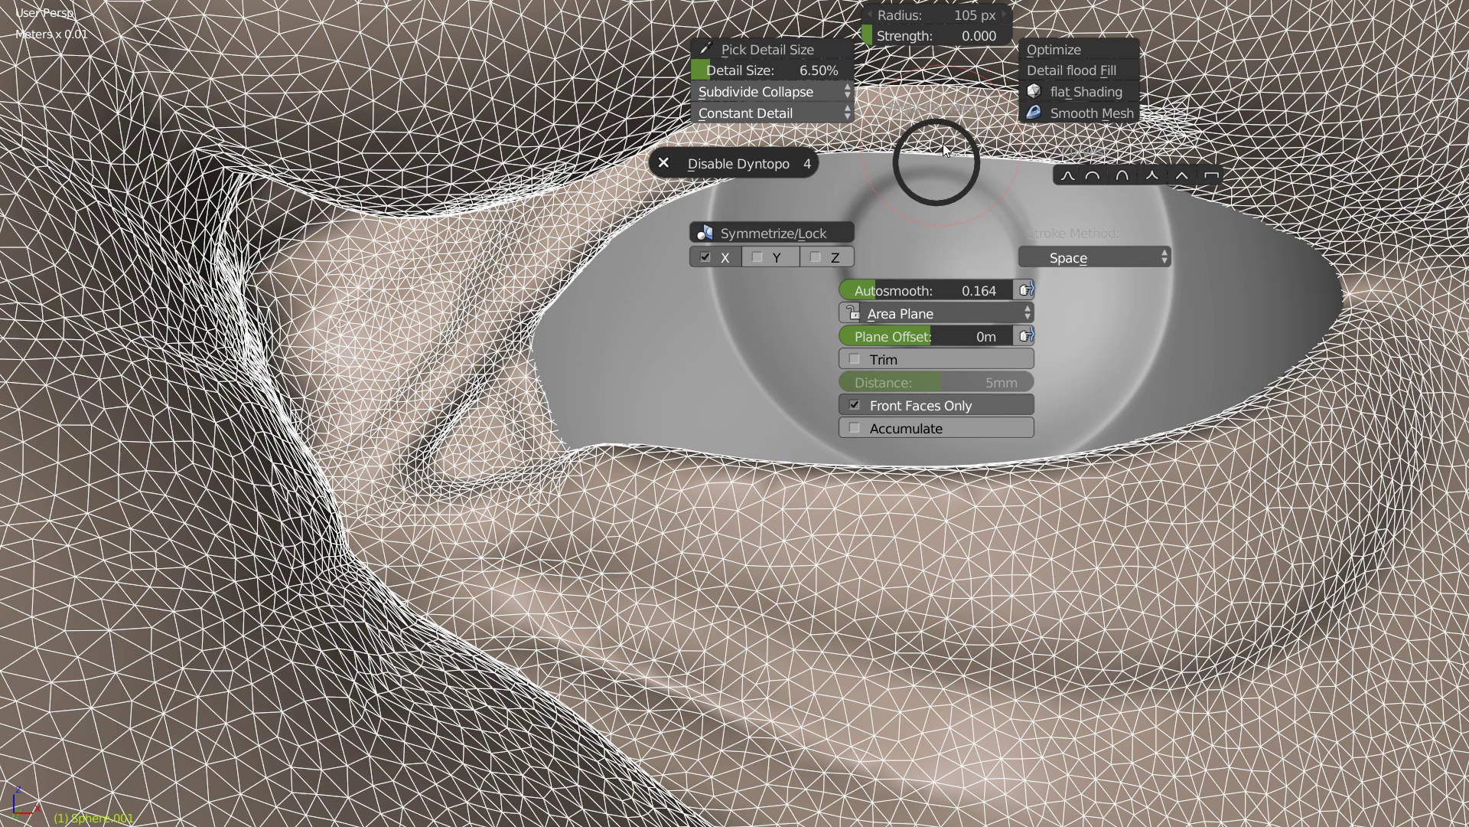
click(911, 247)
mouse_move(1069, 147)
mouse_down()
mouse_move(1209, 161)
mouse_move(1347, 222)
mouse_move(1370, 332)
mouse_move(1245, 433)
mouse_move(898, 477)
mouse_move(712, 467)
mouse_move(569, 488)
mouse_move(474, 554)
mouse_move(582, 605)
mouse_up()
Step: Hide the wireframe overlay and lower the brush's autosmooth
key(w)
key(w)
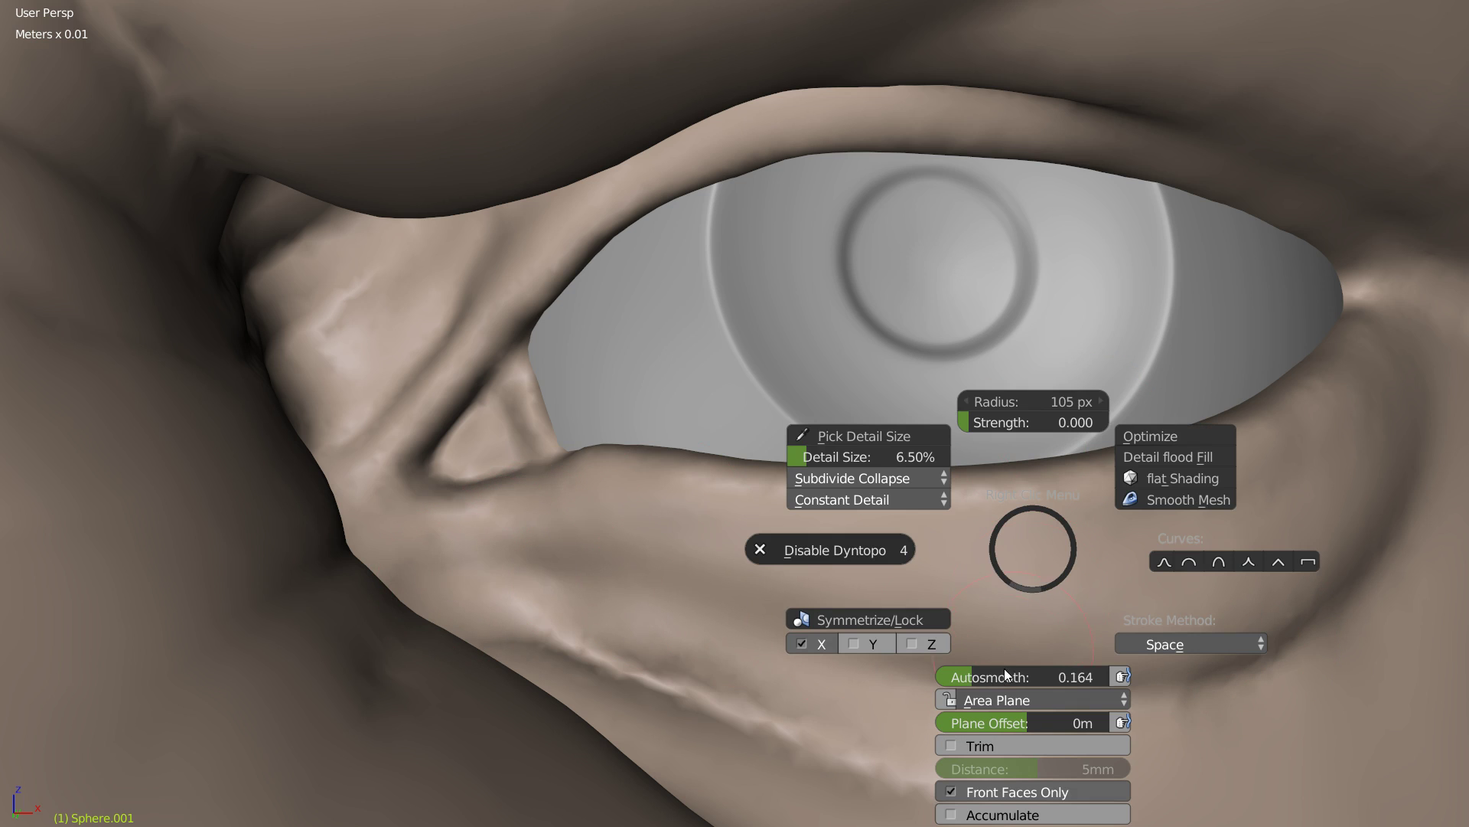
drag(953, 677, 949, 678)
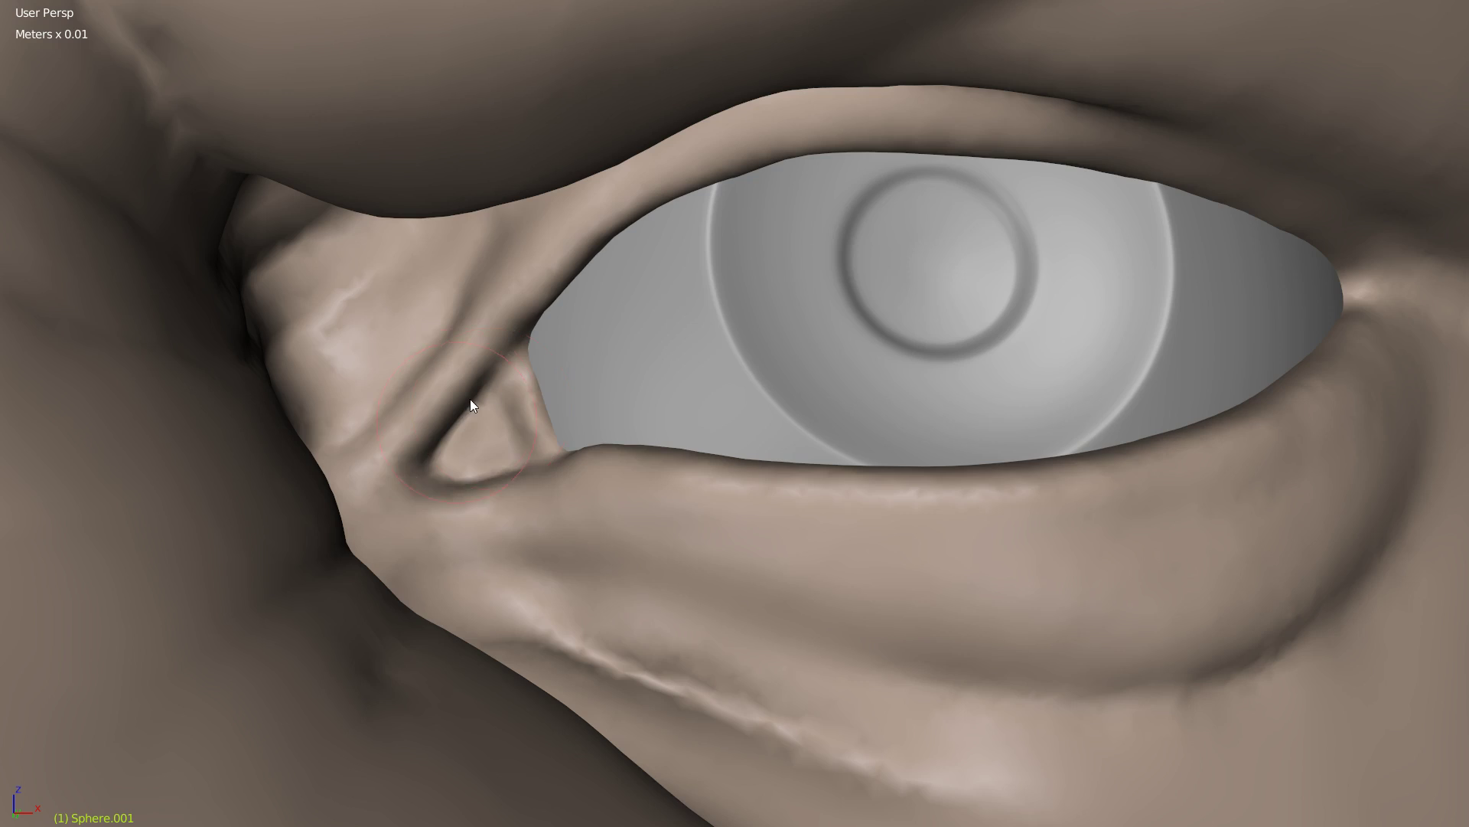
Step: Smooth the skin between the inner corner of the eye and the bridge of the nose
scroll(469, 398, down, 5)
middle_drag(474, 374, 457, 357)
mouse_move(403, 350)
shift+mouse_down()
mouse_move(308, 266)
mouse_move(266, 164)
shift+mouse_up()
shift+drag(273, 49, 384, 347)
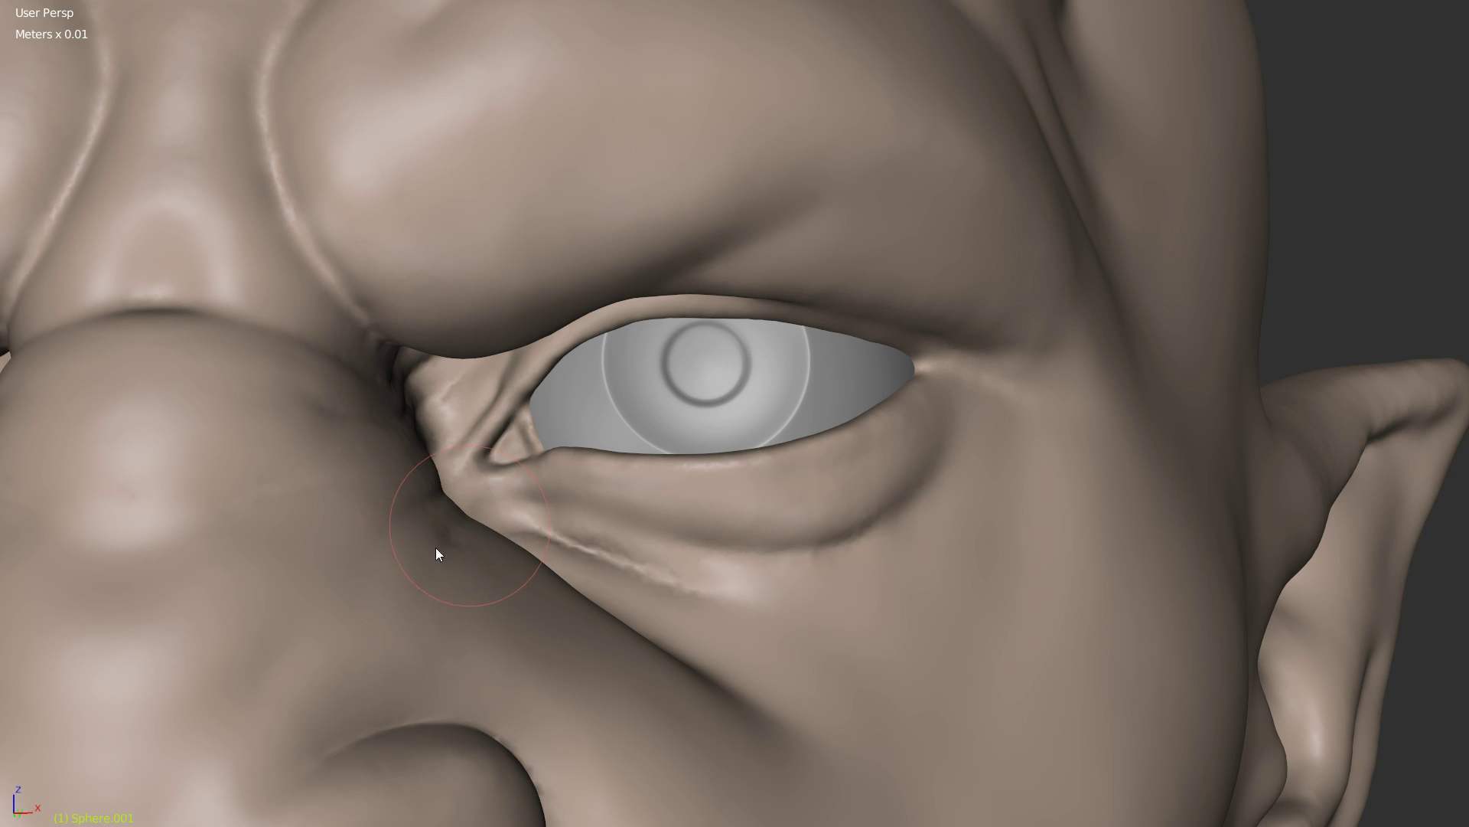
Step: Show the wireframe over the head and paint denser mesh detail across the brow, around the eyes and over the nose
mouse_move(761, 366)
middle_down()
mouse_move(618, 387)
mouse_move(700, 406)
middle_up()
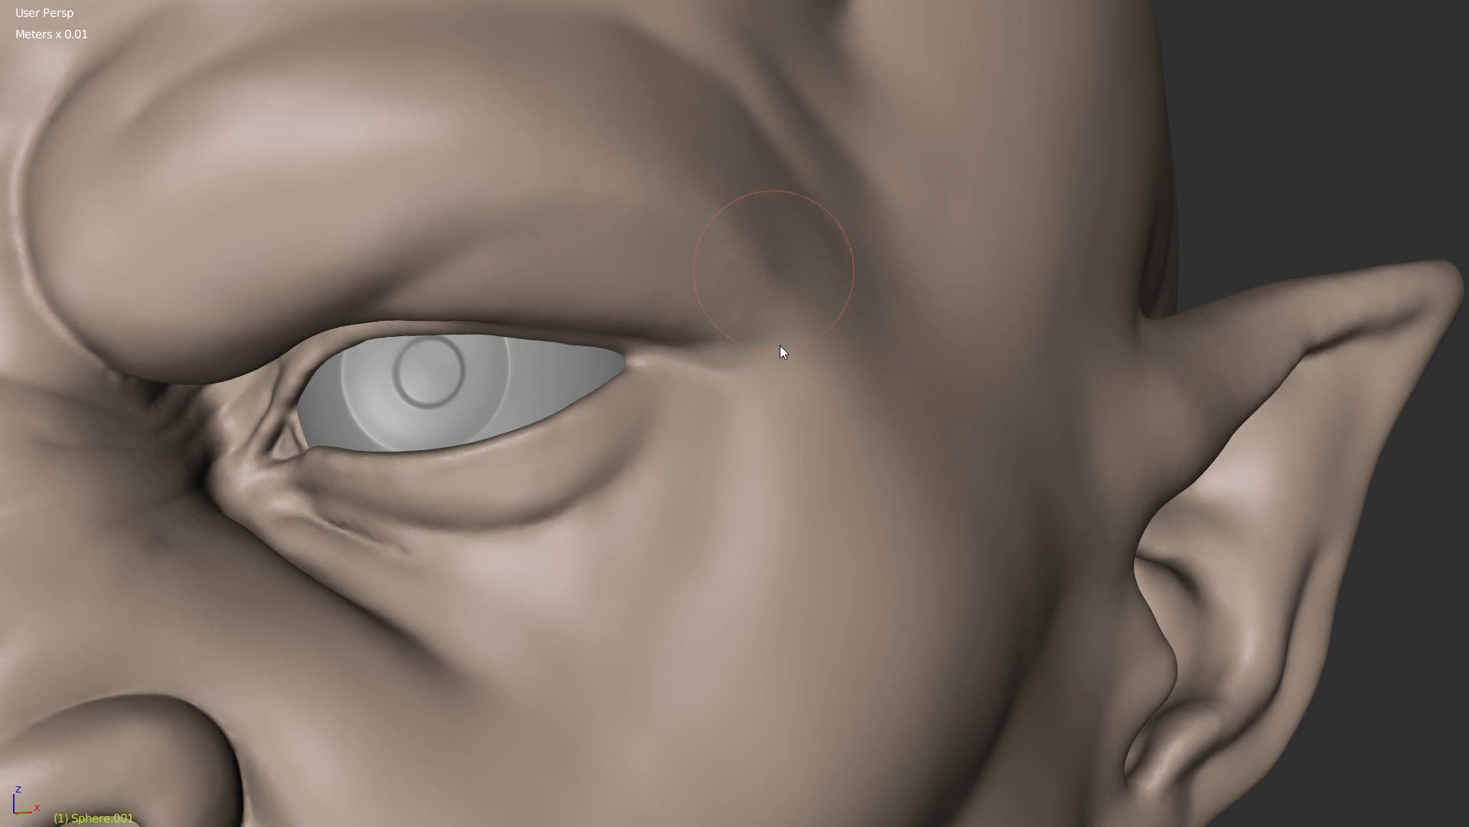
scroll(677, 421, down, 3)
scroll(677, 421, down, 1)
shift+middle_drag(440, 455, 454, 436)
key(z)
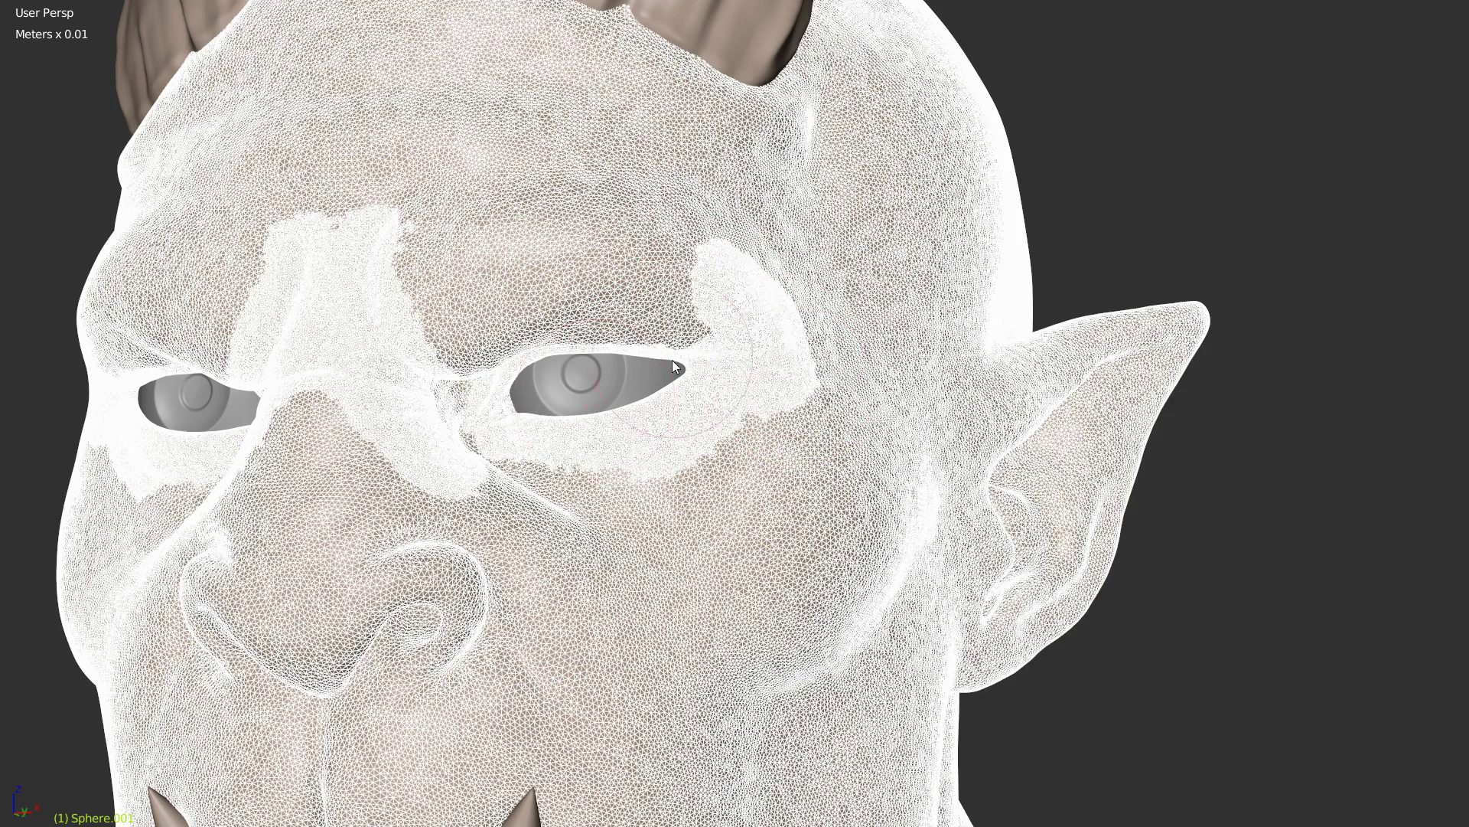
shift+middle_drag(450, 372, 520, 335)
mouse_move(515, 328)
mouse_down()
mouse_move(540, 405)
mouse_move(609, 280)
mouse_move(718, 287)
mouse_move(769, 261)
mouse_move(702, 222)
mouse_move(448, 228)
mouse_move(377, 206)
mouse_move(498, 154)
mouse_move(650, 148)
mouse_move(791, 198)
mouse_move(857, 245)
mouse_move(879, 312)
mouse_move(810, 385)
mouse_move(597, 450)
mouse_move(515, 437)
mouse_move(417, 375)
mouse_move(398, 513)
mouse_move(406, 616)
mouse_move(540, 570)
mouse_move(543, 550)
mouse_move(654, 505)
mouse_move(728, 410)
mouse_up()
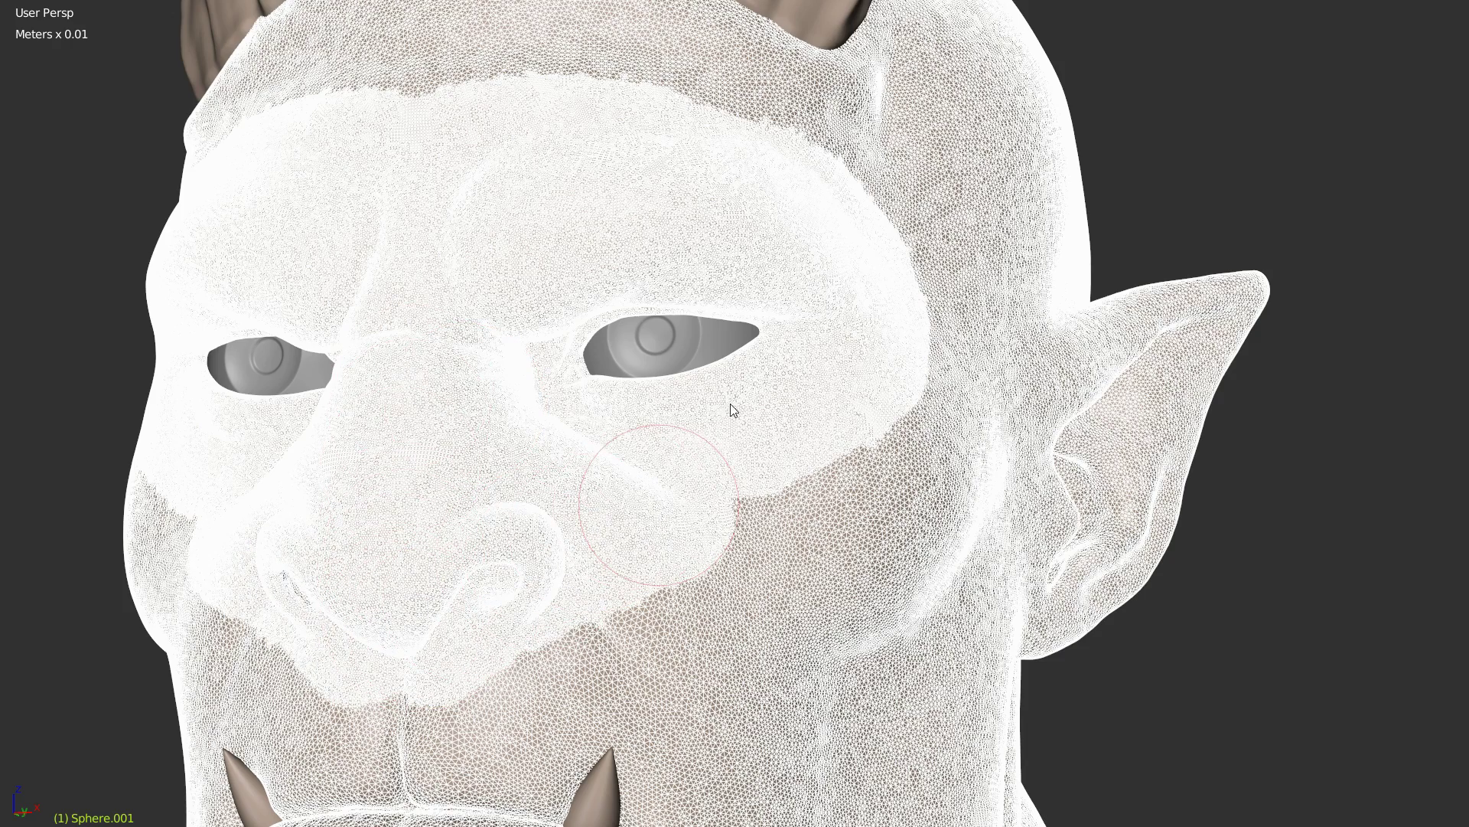
Step: Extend the denser mesh detail over the upper lip, mouth and front of the cheeks
scroll(632, 505, down, 8)
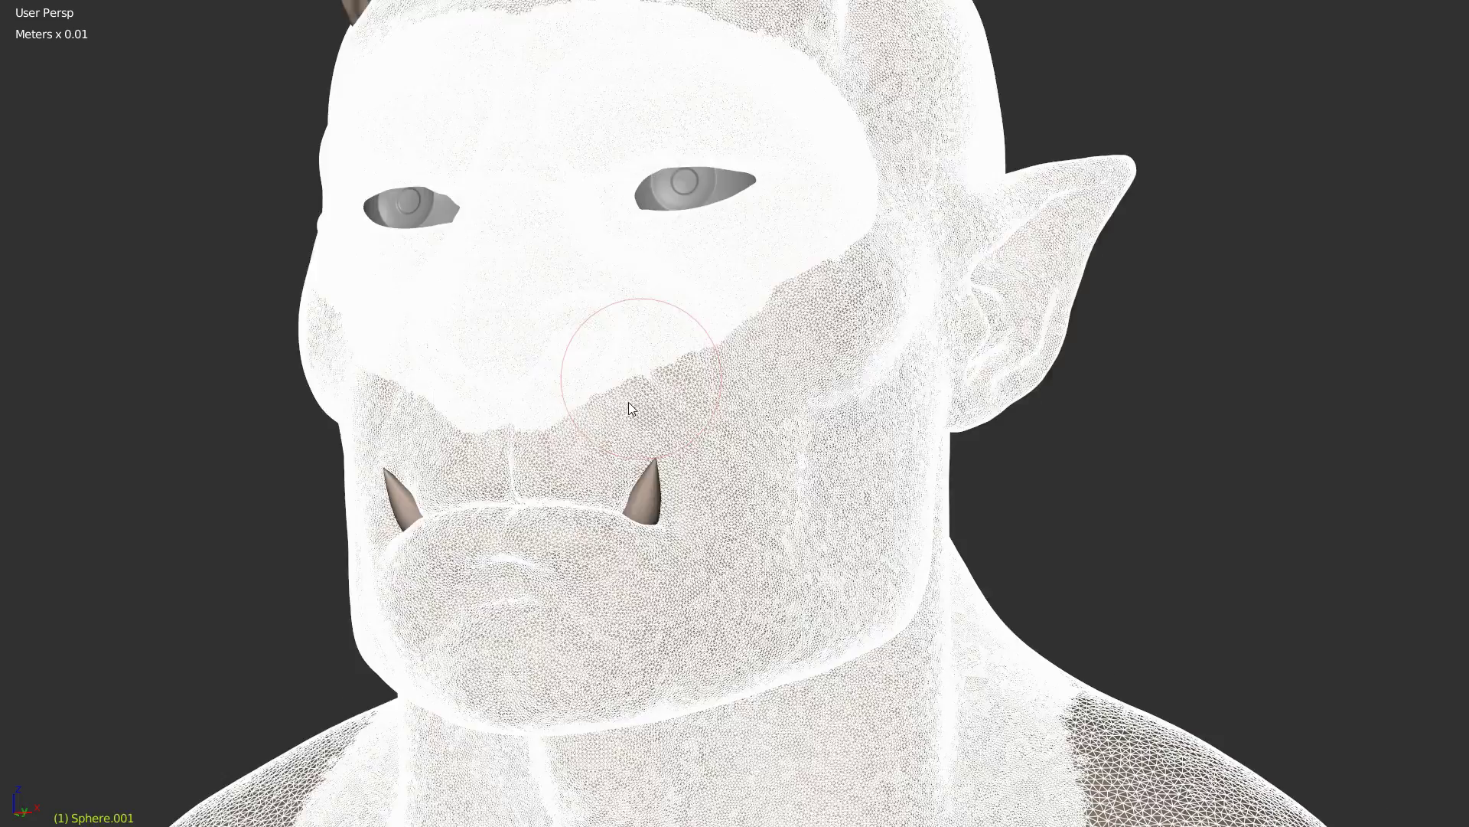
scroll(688, 391, up, 6)
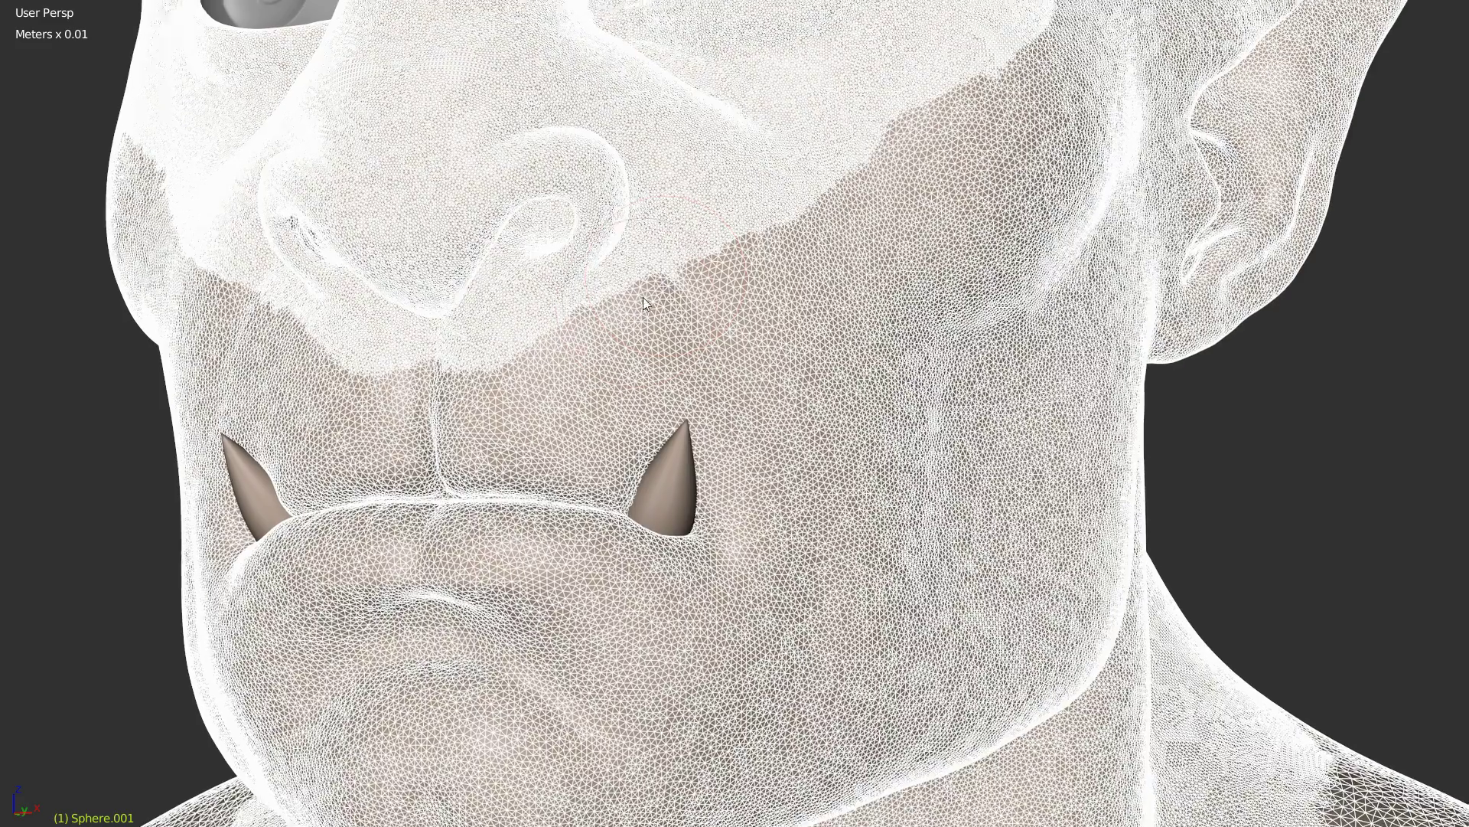
mouse_move(444, 379)
mouse_down()
mouse_move(515, 459)
mouse_move(612, 459)
mouse_move(413, 559)
mouse_move(521, 613)
mouse_move(726, 490)
mouse_move(612, 388)
mouse_move(566, 322)
mouse_move(663, 280)
mouse_move(789, 319)
mouse_move(834, 222)
mouse_move(952, 127)
mouse_move(1041, 115)
mouse_move(985, 253)
mouse_move(810, 476)
mouse_move(751, 589)
mouse_move(534, 649)
mouse_move(406, 645)
mouse_move(476, 712)
mouse_move(594, 737)
mouse_move(759, 676)
mouse_move(770, 565)
mouse_up()
mouse_move(796, 463)
middle_down()
mouse_move(751, 553)
mouse_move(738, 433)
mouse_move(708, 446)
middle_up()
mouse_move(548, 442)
mouse_down()
mouse_move(541, 503)
mouse_move(823, 492)
mouse_move(934, 398)
mouse_move(971, 255)
mouse_move(1030, 142)
mouse_move(1069, 104)
mouse_move(961, 335)
mouse_up()
Step: Paint denser mesh detail over the side of the cheek and around the nose from the profile side
mouse_move(941, 176)
shift+middle_down()
mouse_move(754, 419)
mouse_move(769, 631)
shift+middle_up()
scroll(819, 338, up, 4)
scroll(817, 335, up, 1)
scroll(696, 430, down, 5)
shift+middle_drag(640, 271, 947, 281)
mouse_move(468, 381)
mouse_down()
mouse_move(440, 534)
mouse_move(360, 574)
mouse_move(377, 577)
mouse_up()
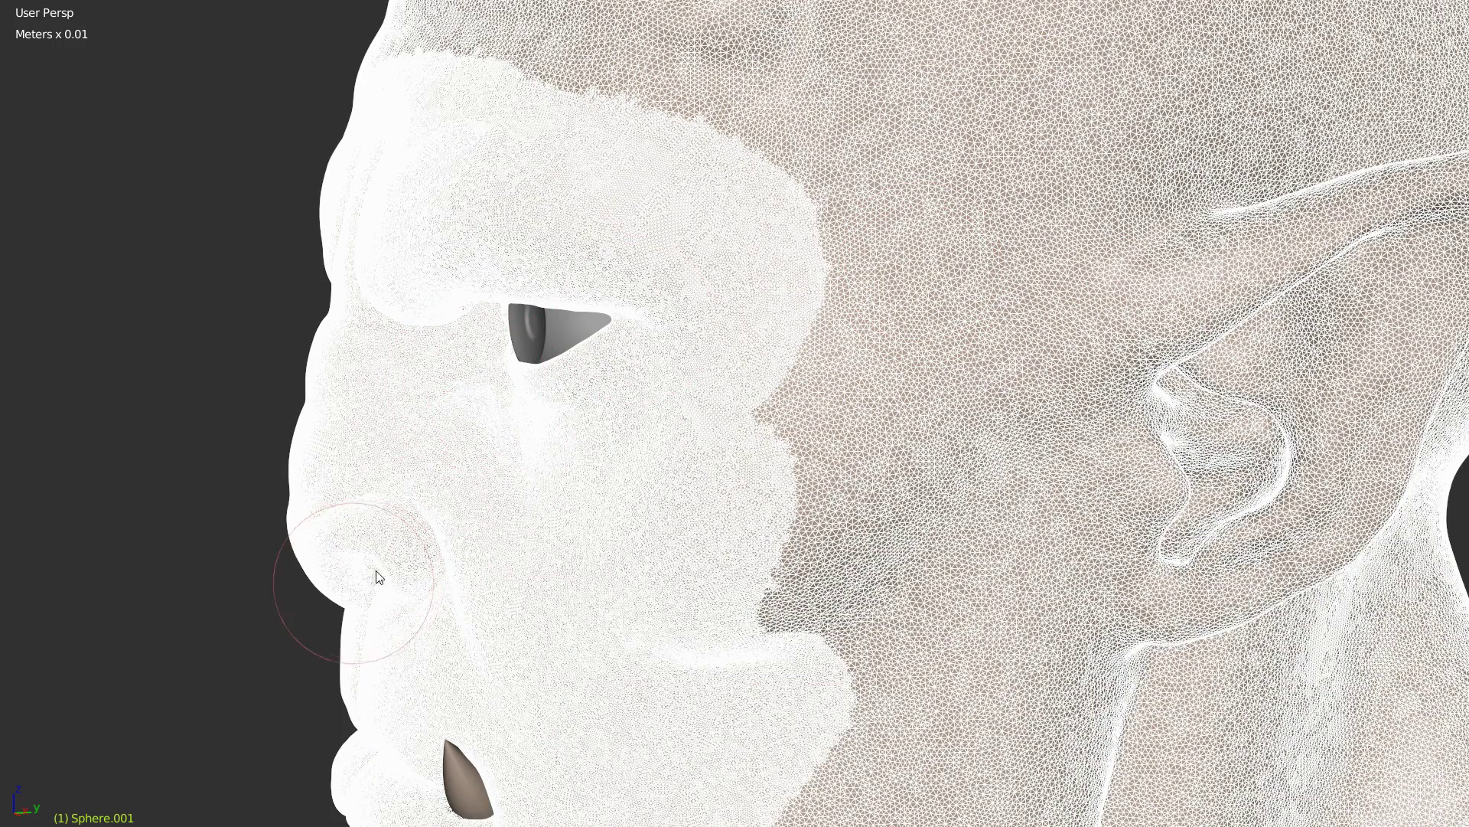
Step: Extend the denser mesh detail across the forehead, the temples and down the side of the jaw
middle_drag(429, 459, 661, 219)
mouse_move(584, 120)
mouse_down()
mouse_move(586, 196)
mouse_move(686, 272)
mouse_move(719, 329)
mouse_move(773, 329)
mouse_move(880, 231)
mouse_move(874, 188)
mouse_move(839, 449)
mouse_move(667, 393)
mouse_move(351, 364)
mouse_move(370, 263)
mouse_move(492, 233)
mouse_move(462, 141)
mouse_move(412, 67)
mouse_move(508, 46)
mouse_move(597, 59)
mouse_move(654, 96)
mouse_up()
mouse_move(847, 393)
mouse_down()
mouse_move(920, 350)
mouse_move(940, 567)
mouse_move(905, 724)
mouse_up()
middle_drag(804, 564, 848, 541)
middle_drag(686, 220, 656, 476)
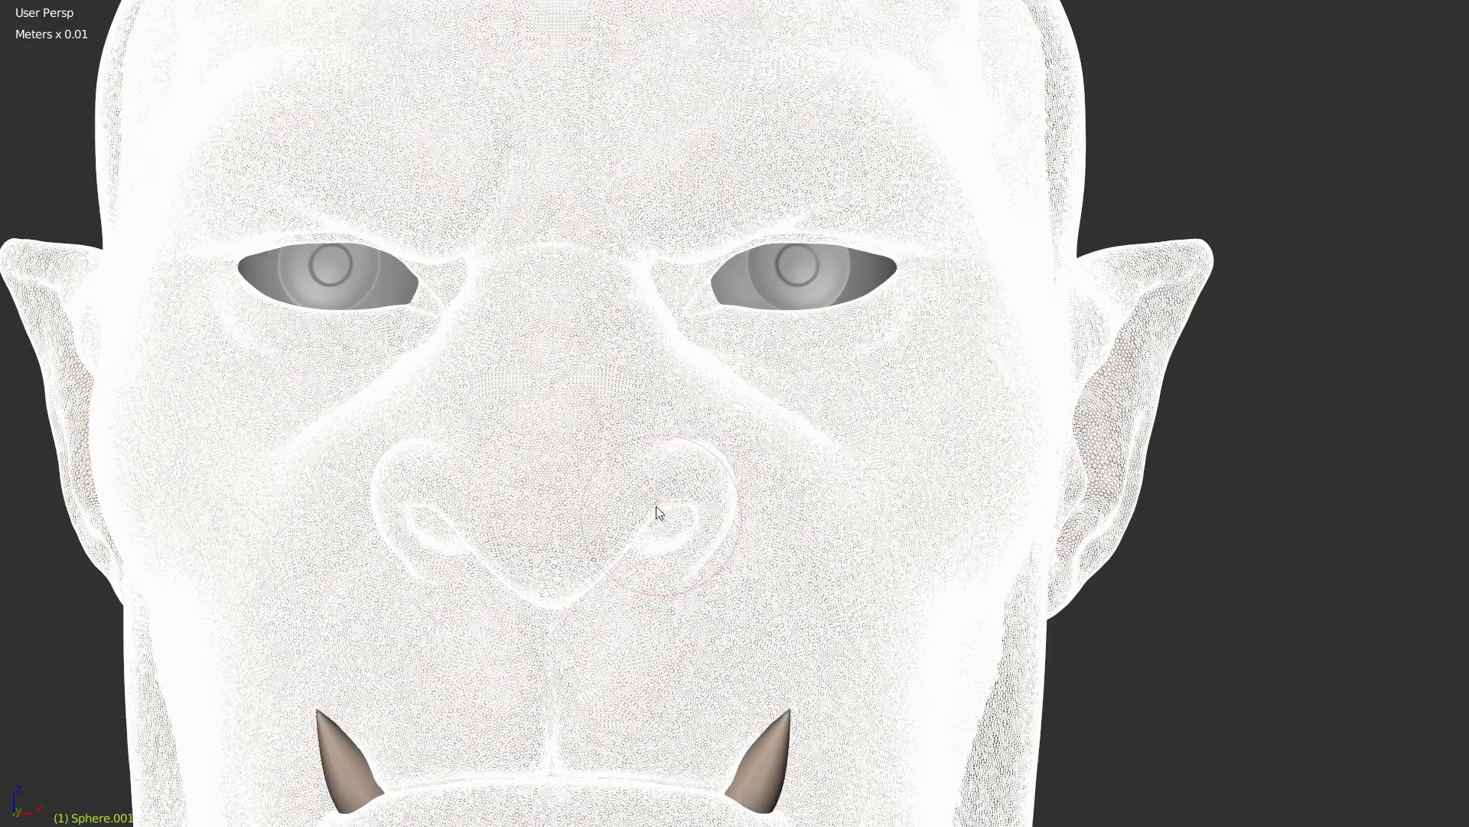
Step: Hide the wireframe and sculpt along the lower eyelid from its inner edge to the outer corner
key(shift+z)
click(778, 509)
mouse_move(796, 383)
ctrl+middle_down()
mouse_move(727, 443)
mouse_move(711, 497)
mouse_move(692, 407)
mouse_move(708, 357)
ctrl+middle_up()
ctrl+middle_drag(760, 299, 640, 325)
drag(640, 324, 1003, 348)
mouse_move(1345, 138)
mouse_down()
mouse_move(1171, 282)
mouse_move(984, 396)
mouse_up()
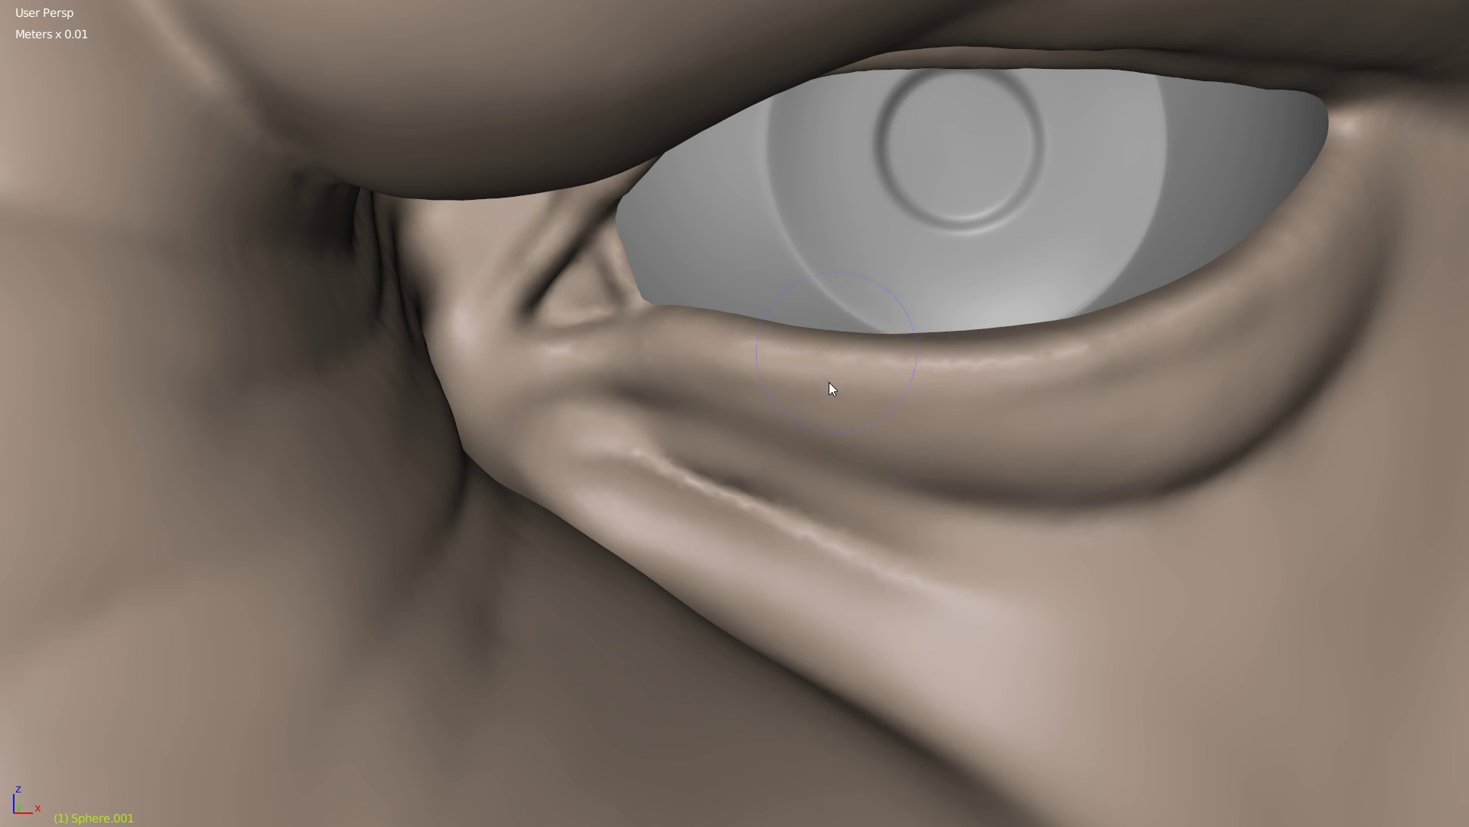
Step: Set the brush's autosmooth to 0.047, shrink its radius and sharpen the rim of the lower eyelid
right_click(863, 387)
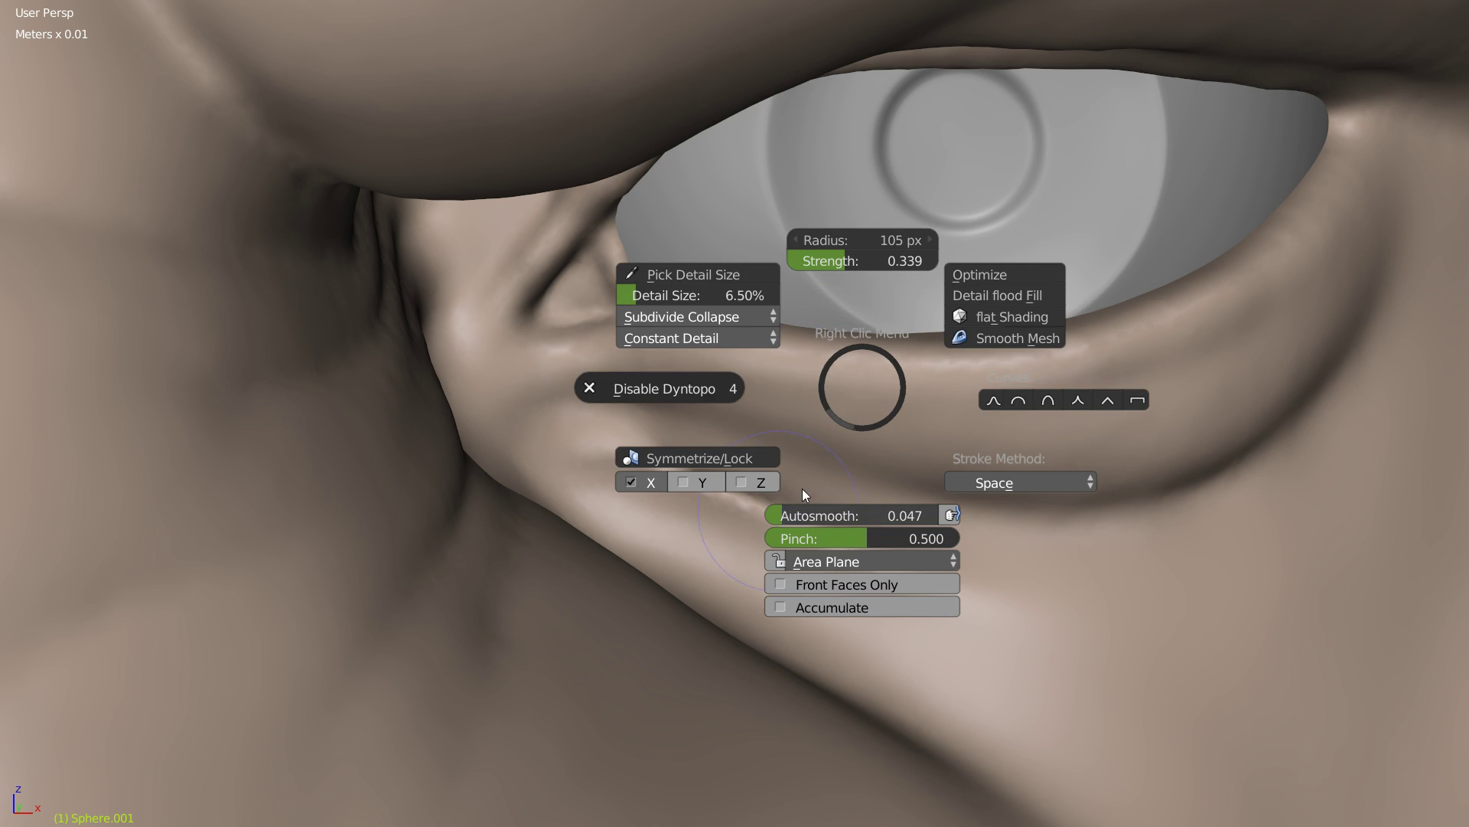
drag(803, 508, 791, 508)
key(f)
click(769, 374)
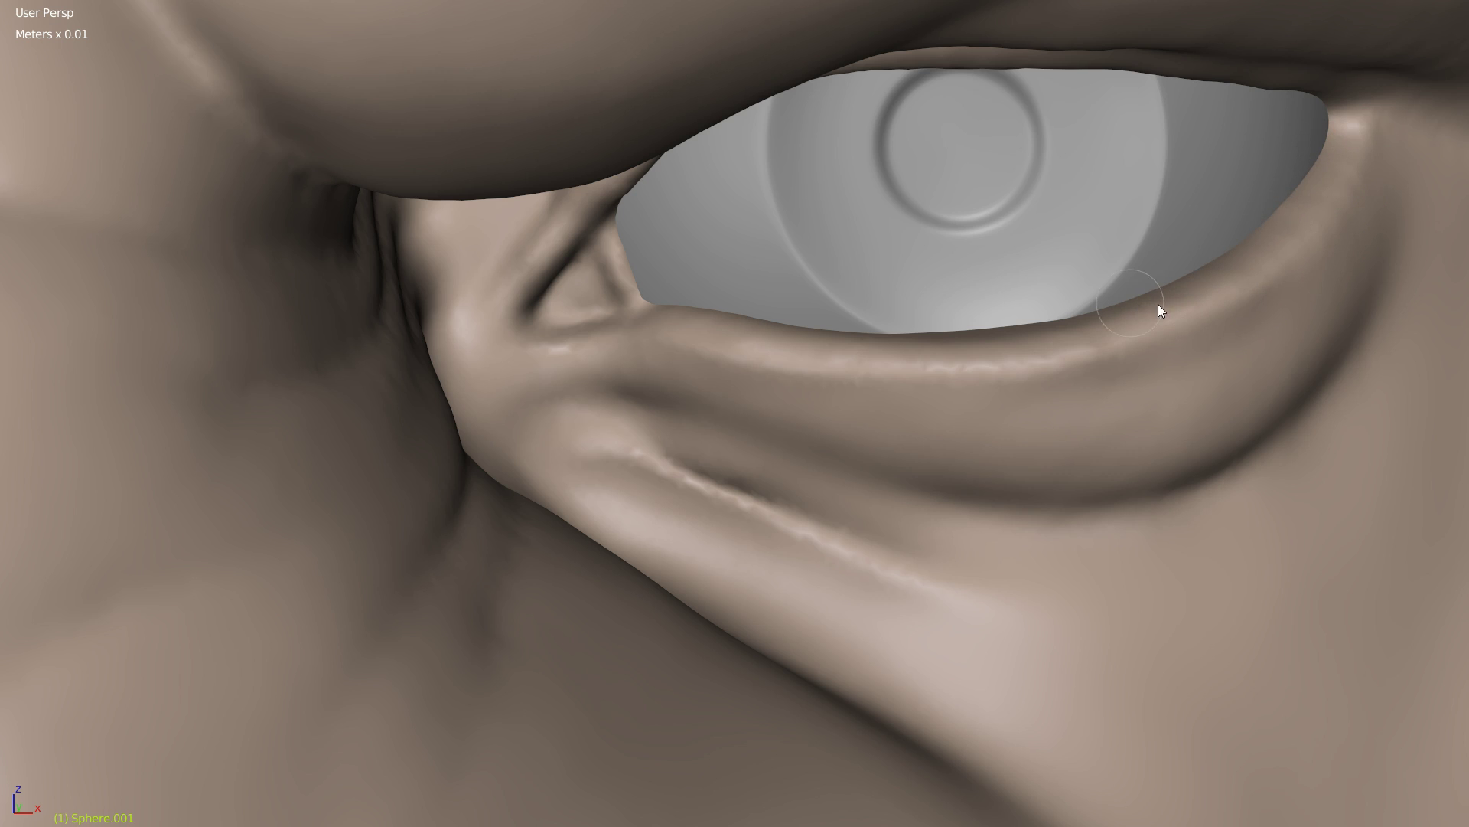
mouse_move(938, 343)
mouse_down()
mouse_move(741, 323)
mouse_move(974, 337)
mouse_up()
Step: Define the inner corner of the lower eyelid and sharpen the diagonal fold ridge beneath it
mouse_move(925, 314)
middle_down()
mouse_move(905, 340)
mouse_move(889, 292)
mouse_move(839, 322)
mouse_move(852, 363)
middle_up()
scroll(872, 322, up, 1)
mouse_move(874, 484)
mouse_down()
mouse_move(682, 492)
mouse_move(665, 478)
mouse_up()
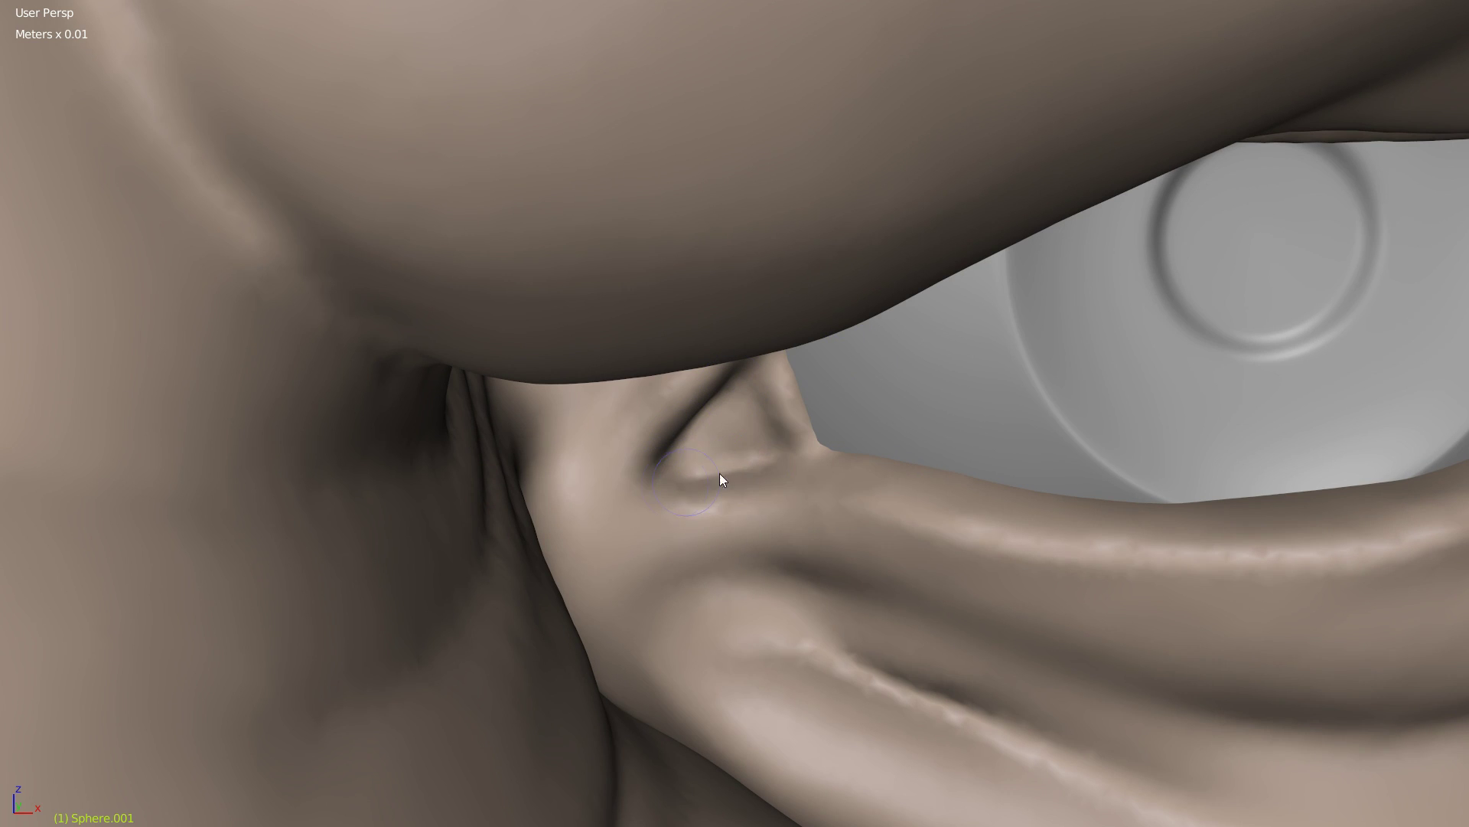
mouse_move(686, 406)
middle_down()
mouse_move(672, 482)
mouse_move(727, 309)
middle_up()
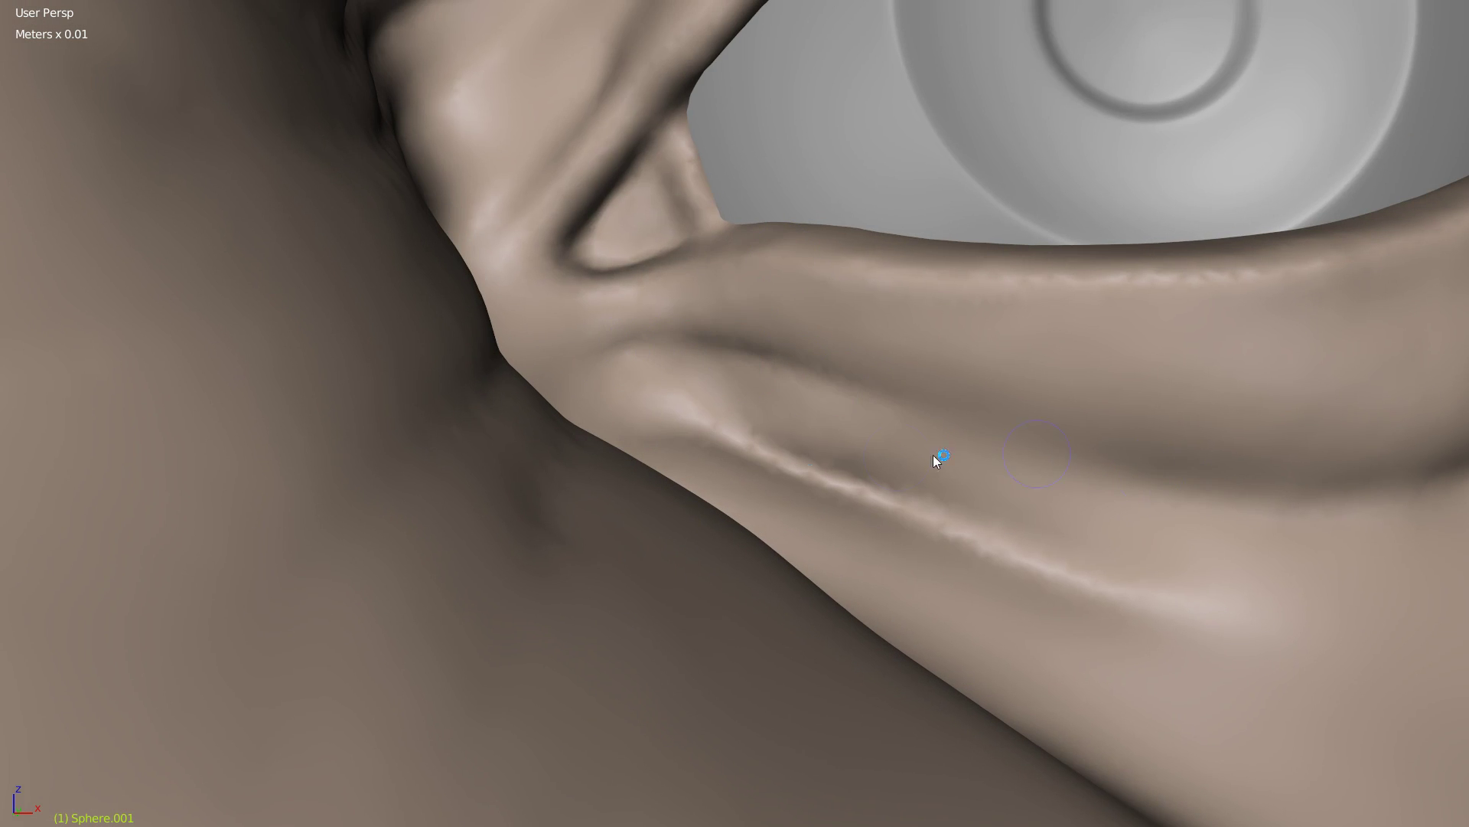
drag(902, 513, 1209, 603)
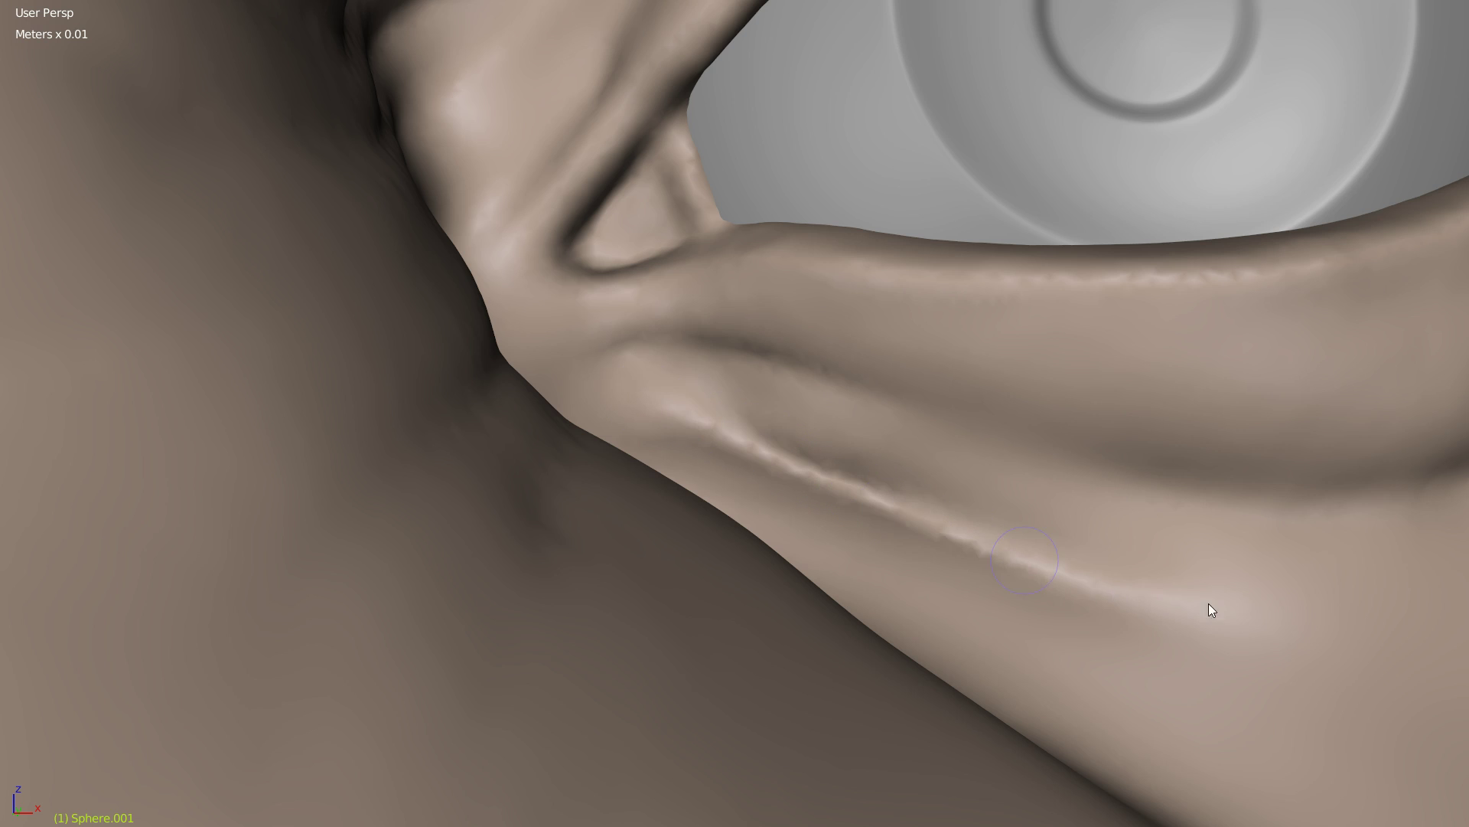
Step: Define the rim of the upper eyelid above the eyeball towards the outer corner
scroll(1035, 493, down, 2)
shift+middle_drag(1102, 455, 920, 490)
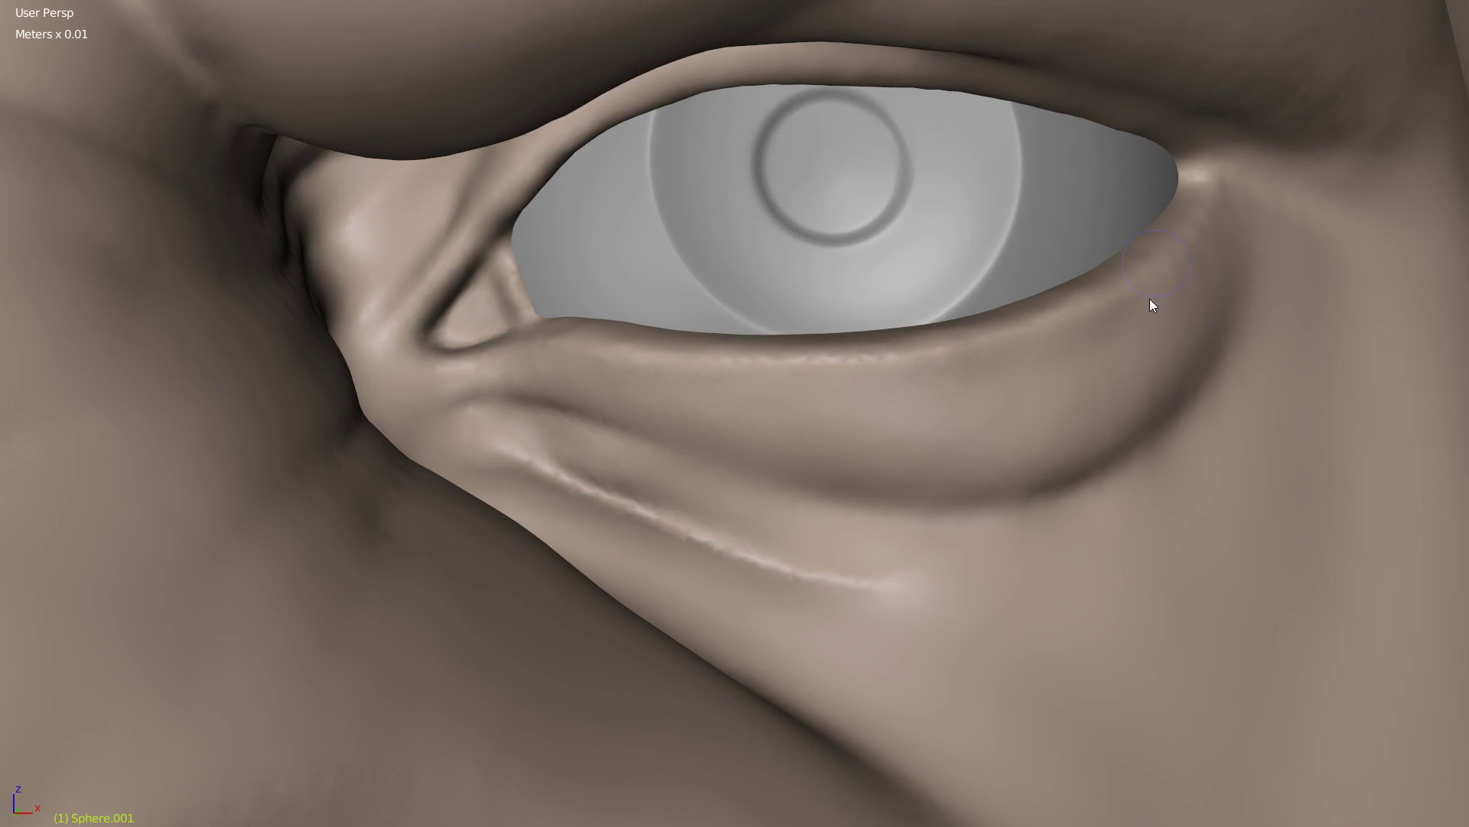
mouse_move(1159, 277)
shift+middle_down()
mouse_move(1093, 391)
mouse_move(1095, 244)
shift+middle_up()
middle_drag(799, 435, 393, 351)
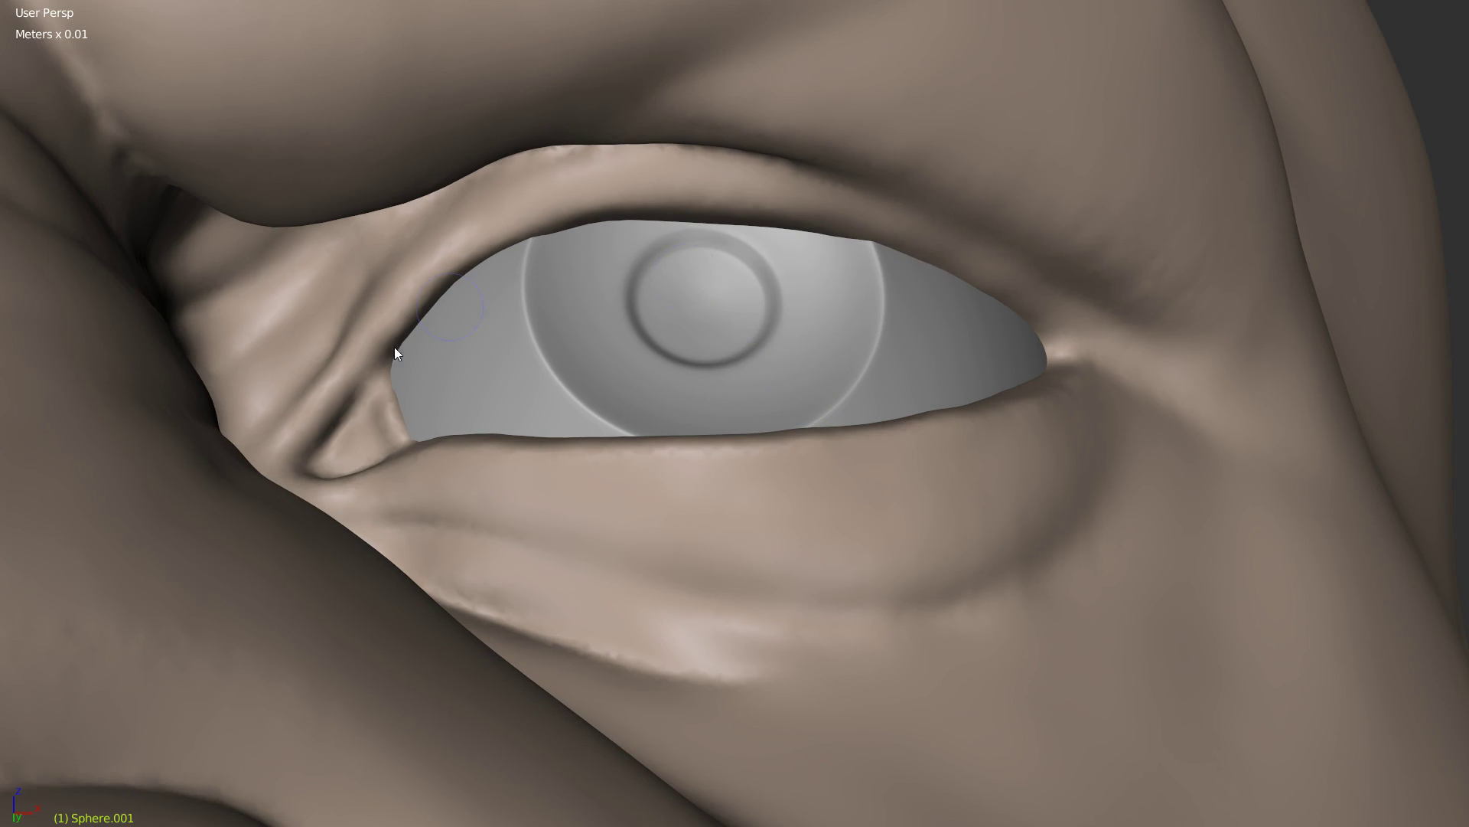
scroll(385, 360, up, 3)
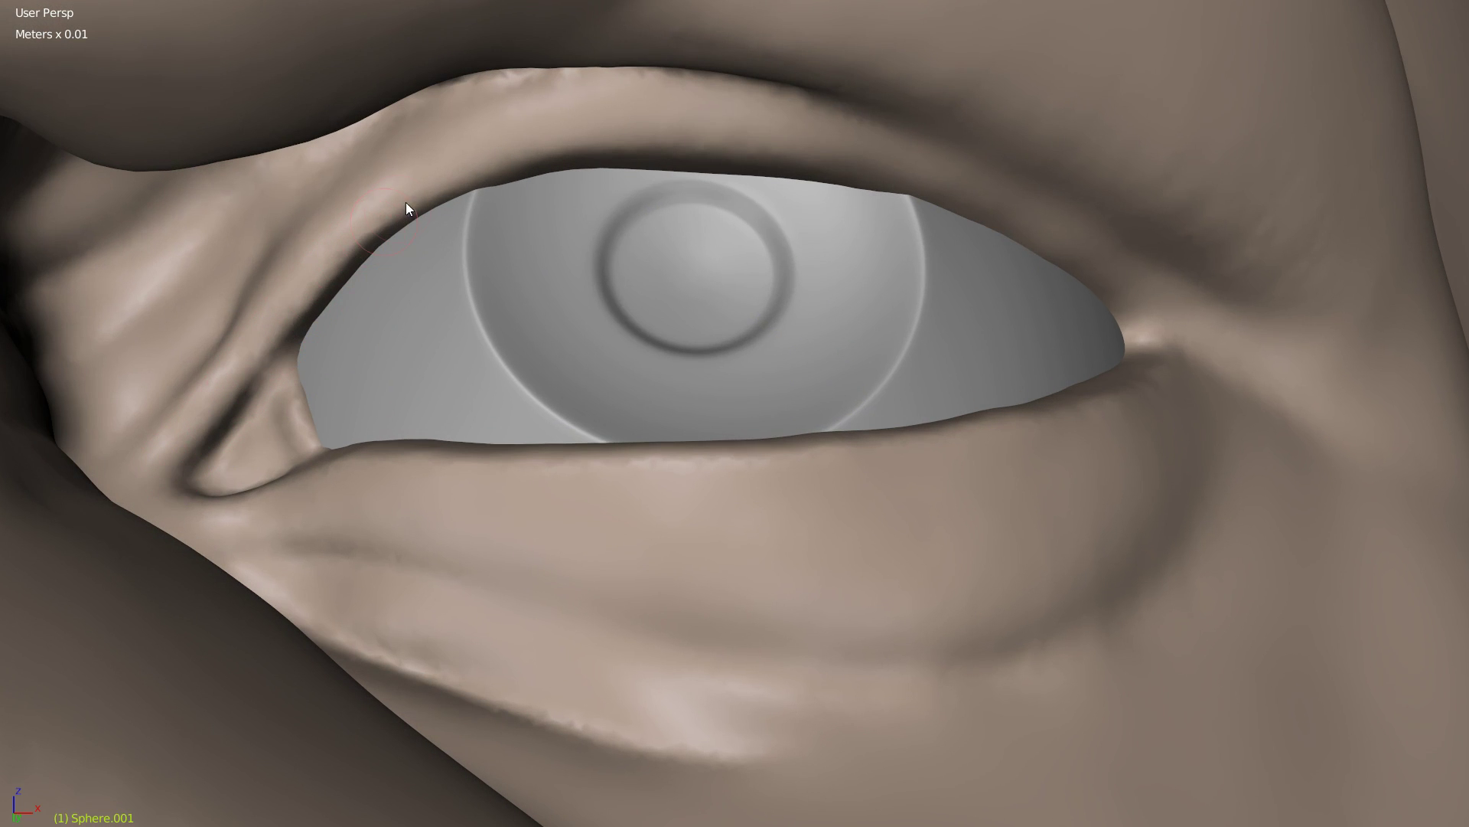
mouse_move(581, 136)
mouse_down()
mouse_move(721, 138)
mouse_move(914, 185)
mouse_up()
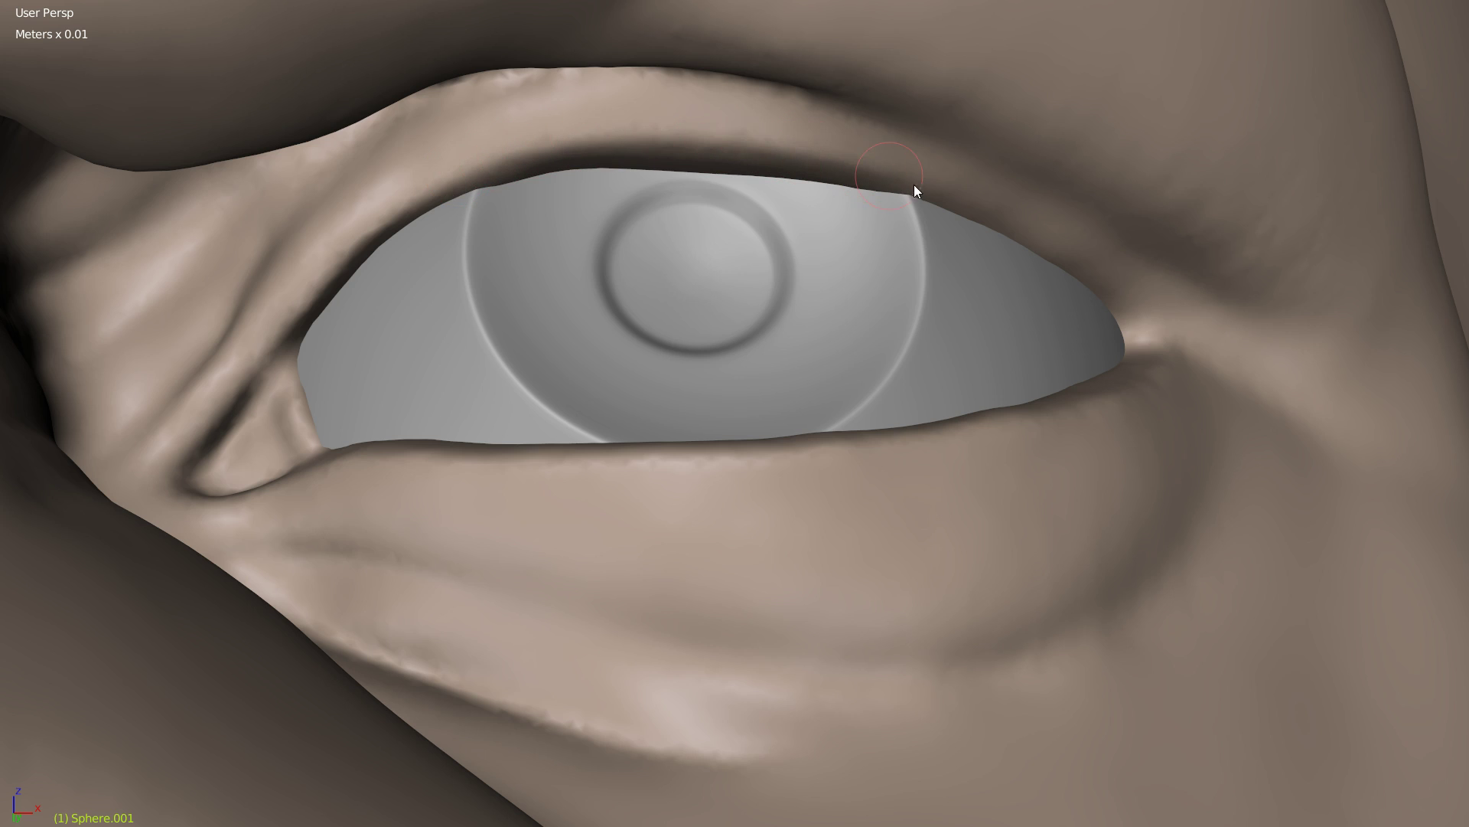
Step: Set the brush radius to 72 px, lower its autosmooth and carve the crease along the upper eyelid fold
key(f)
click(1169, 292)
right_click(1104, 239)
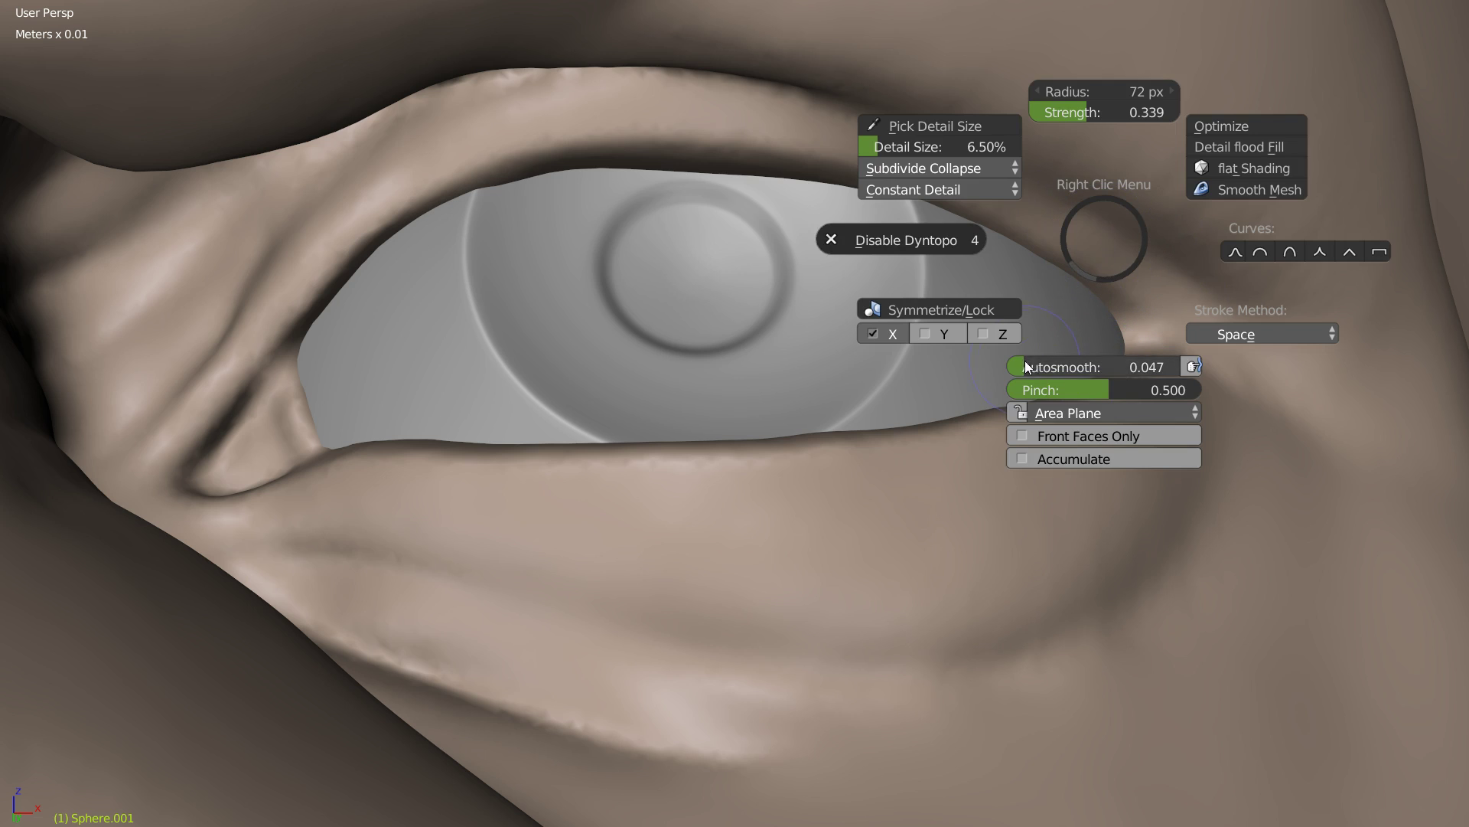
drag(1025, 362, 979, 362)
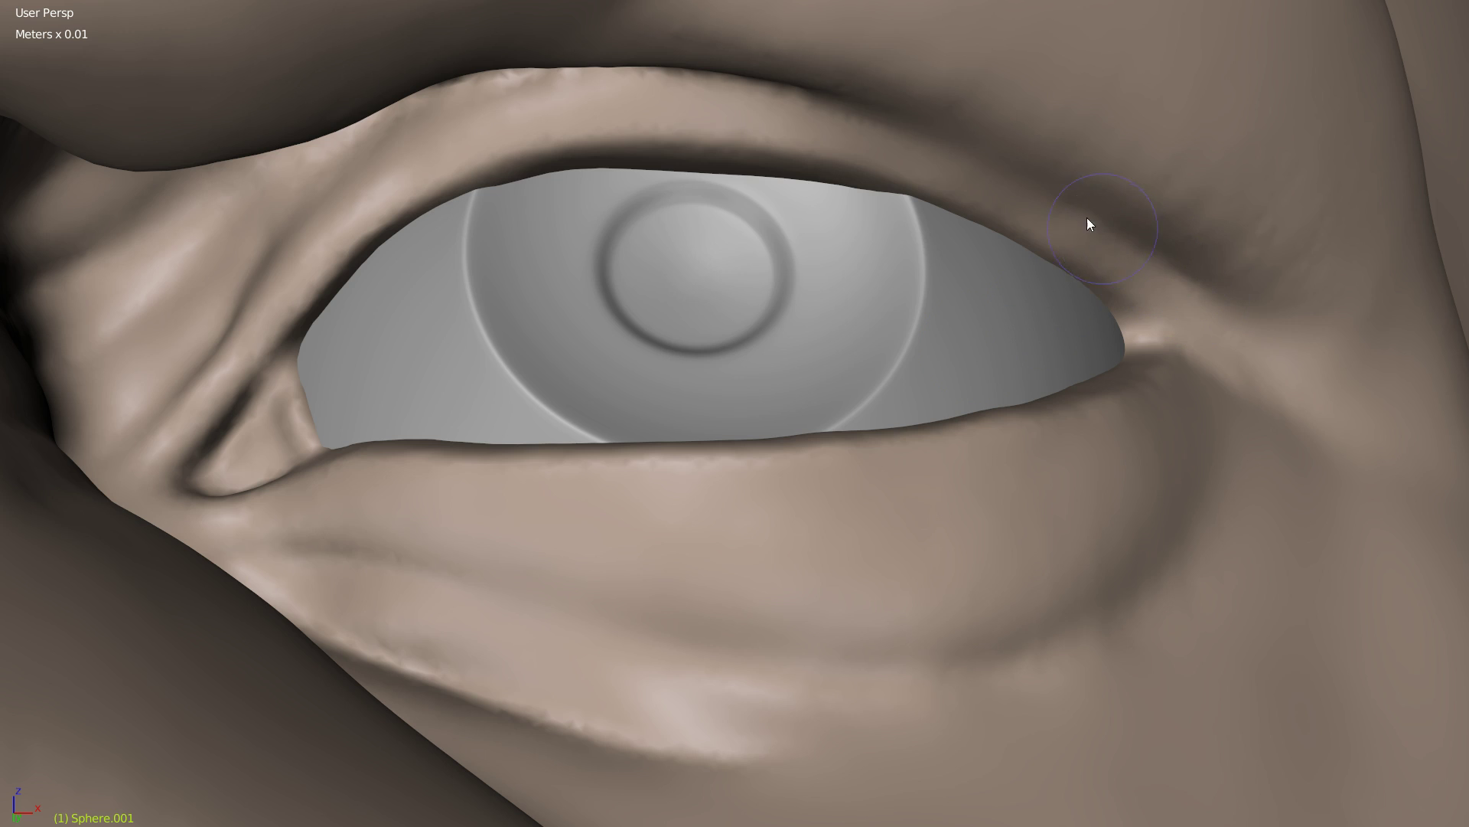
drag(811, 98, 601, 74)
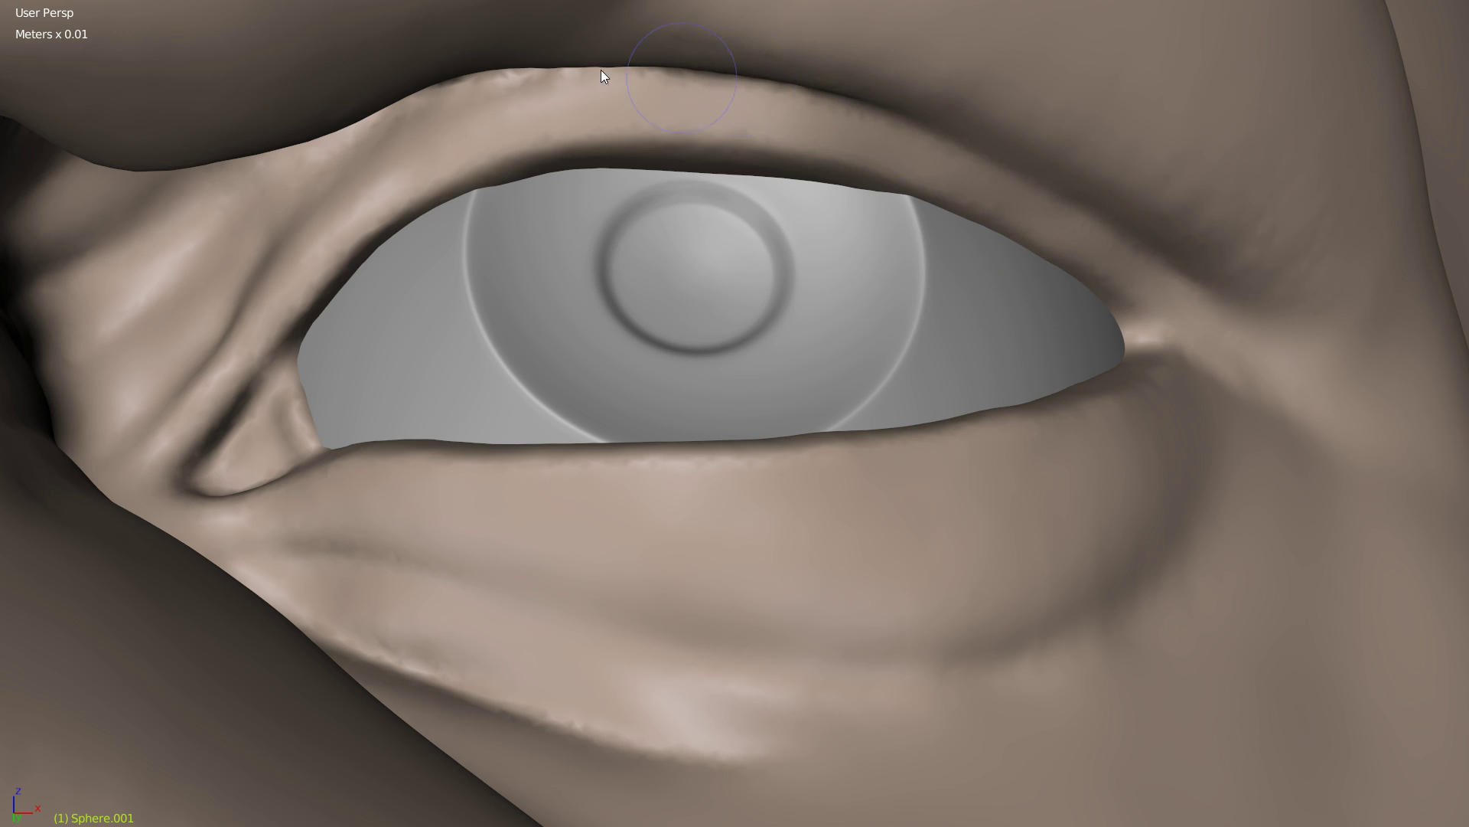
mouse_move(627, 176)
middle_down()
mouse_move(505, 263)
mouse_move(517, 216)
mouse_move(474, 184)
middle_up()
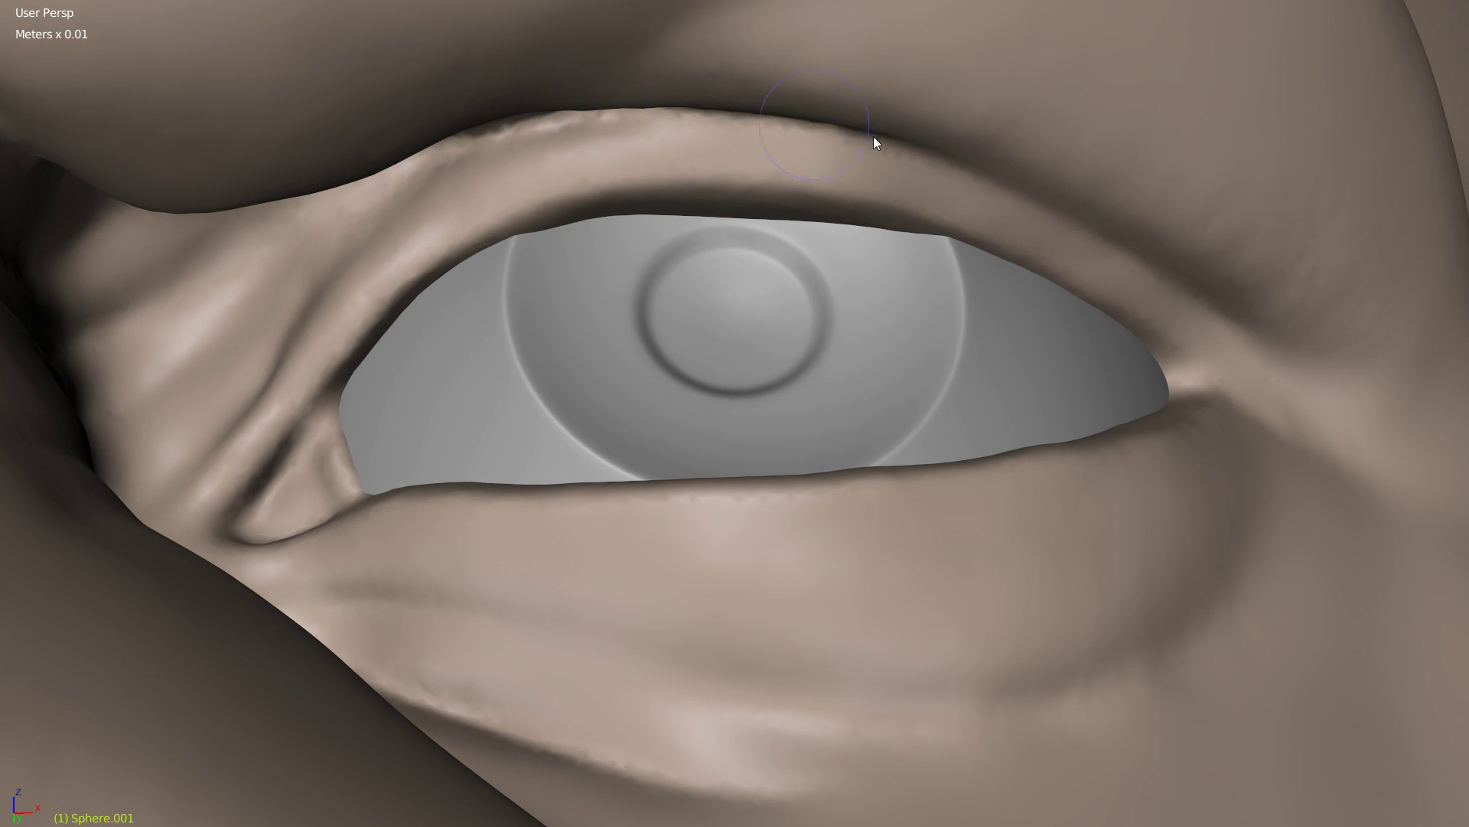
drag(874, 136, 991, 182)
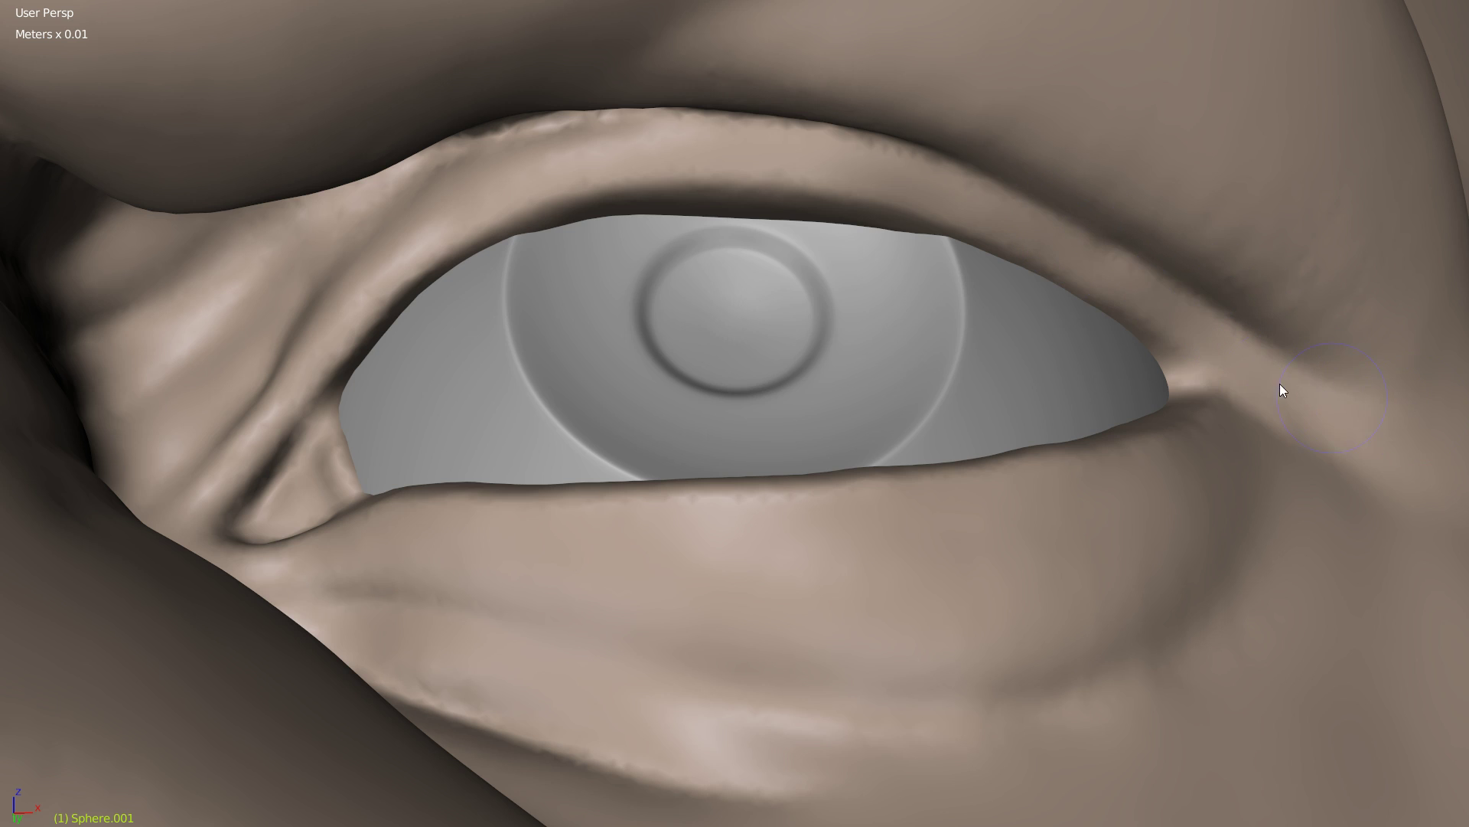
Step: Extend the upper eyelid crease past the outer eye corner in an upward curve and soften the skin below it
scroll(1283, 391, up, 6)
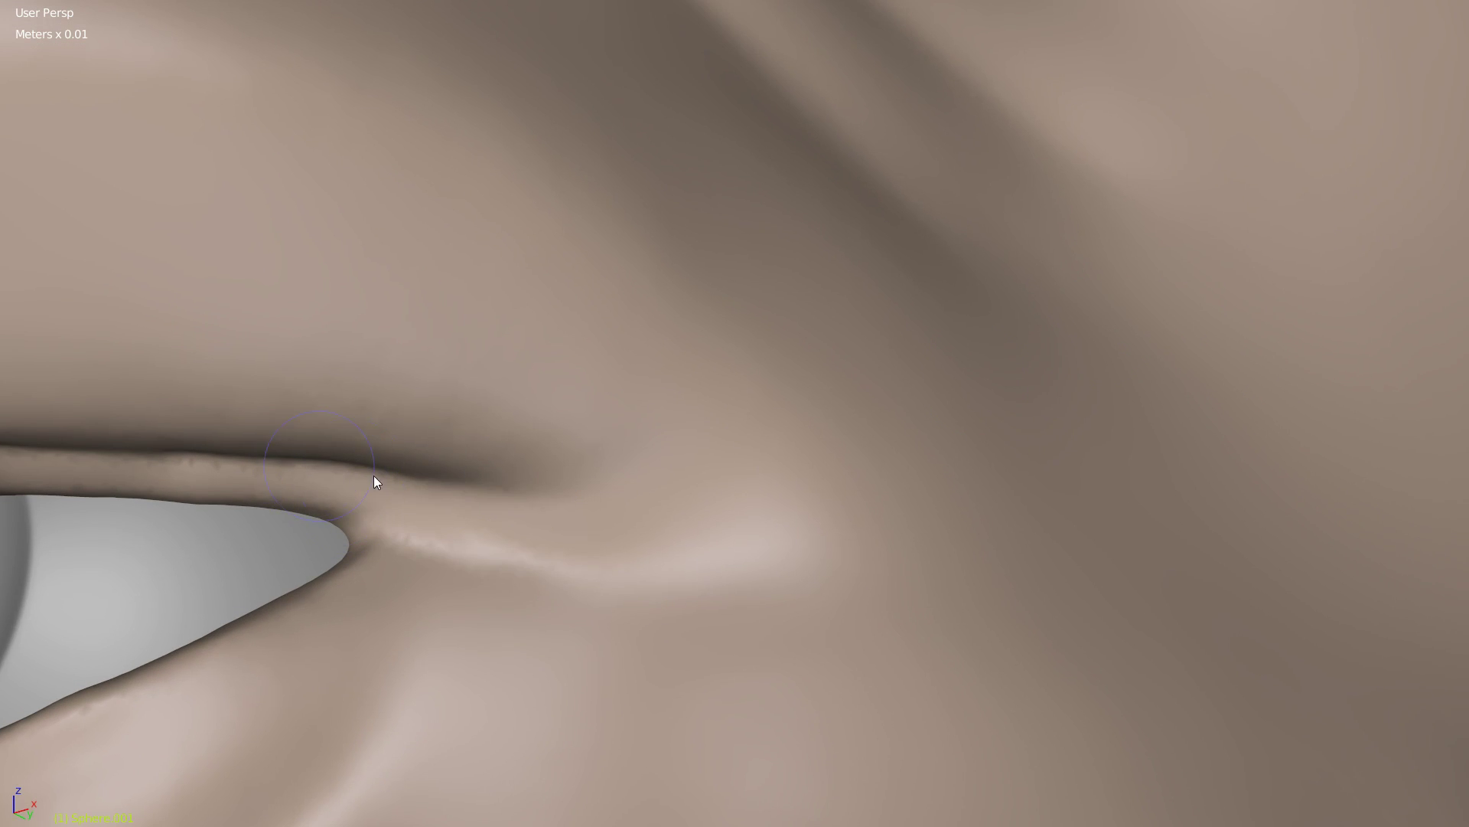
mouse_move(569, 502)
mouse_down()
mouse_move(741, 454)
mouse_move(801, 381)
mouse_up()
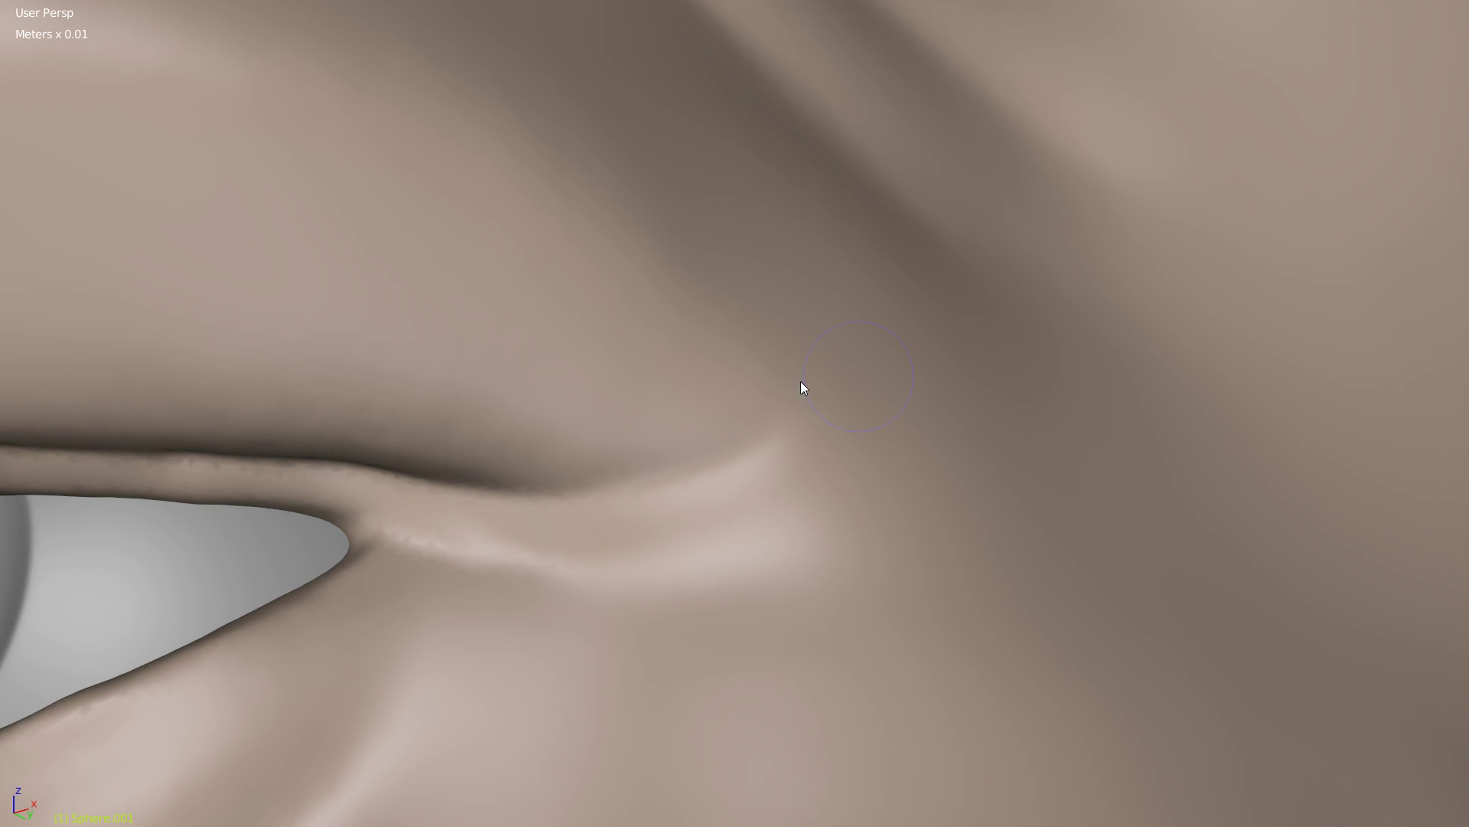
drag(323, 514, 427, 536)
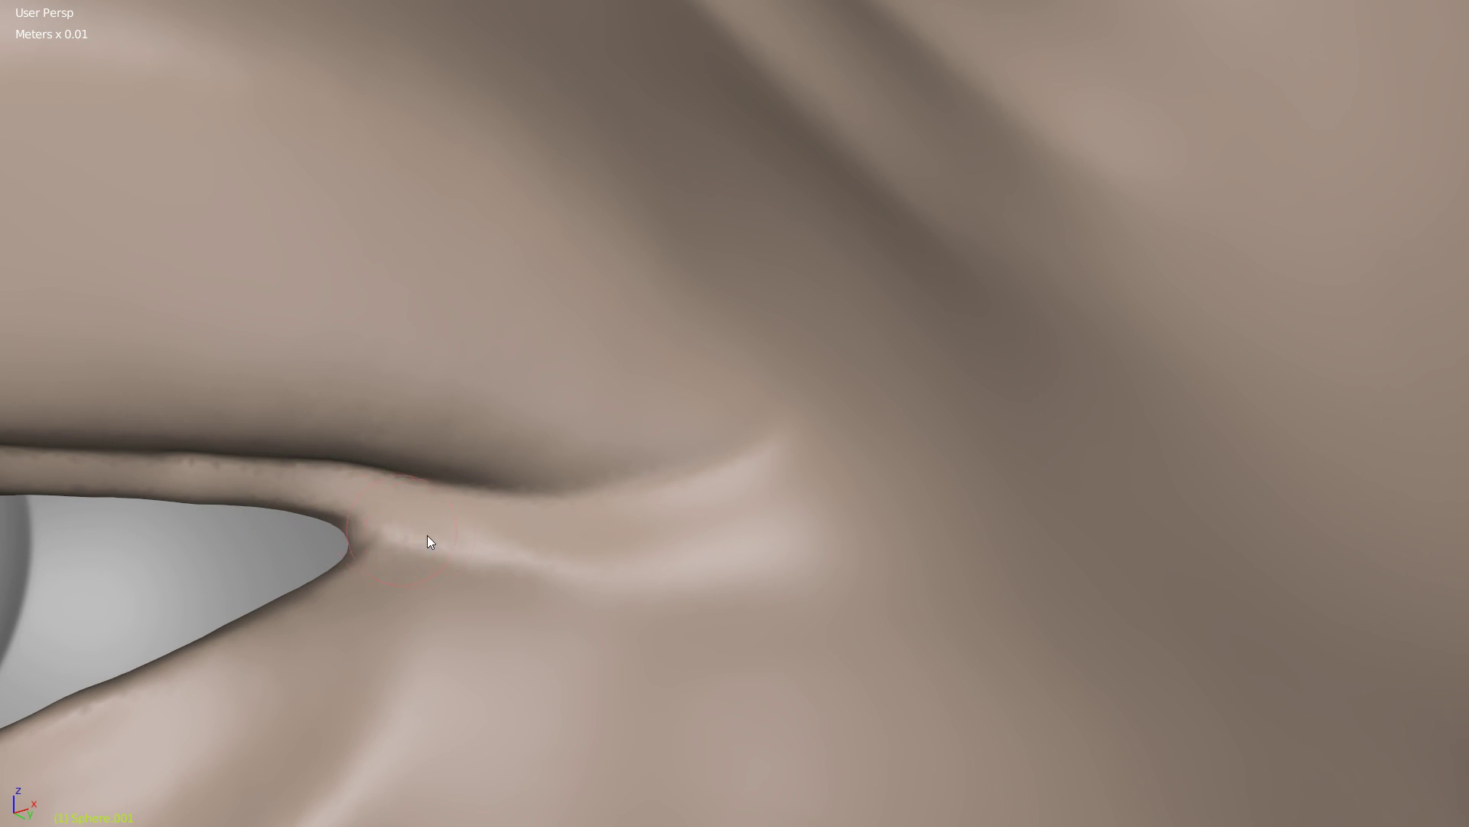
drag(520, 550, 629, 550)
Step: Sharpen the ridge running outward from the outer eye corner and carve a short wrinkle above the eyelid crease
middle_drag(627, 568, 661, 692)
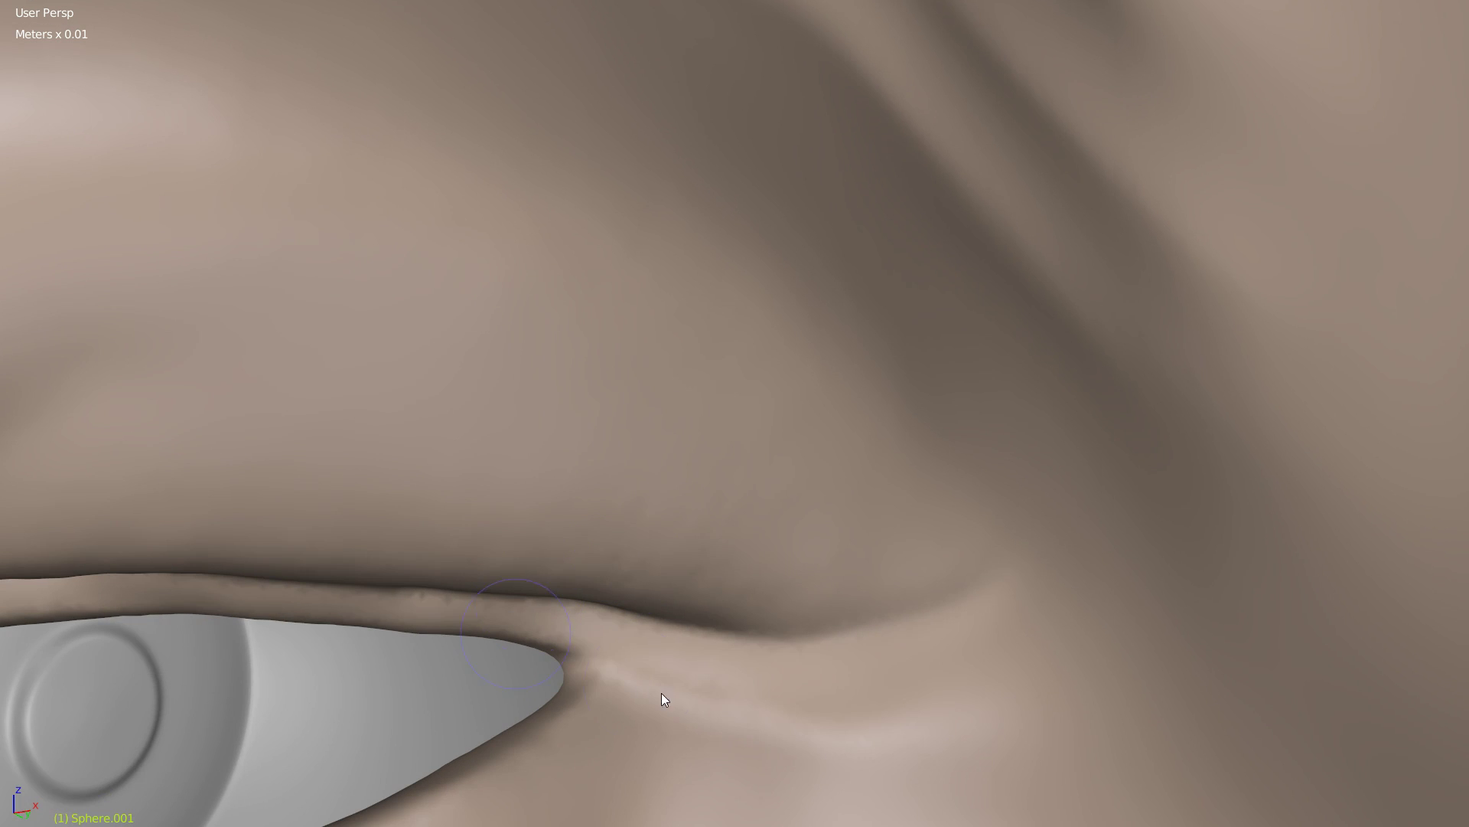
mouse_move(605, 685)
mouse_down()
mouse_move(827, 727)
mouse_move(1006, 715)
mouse_up()
drag(703, 608, 870, 531)
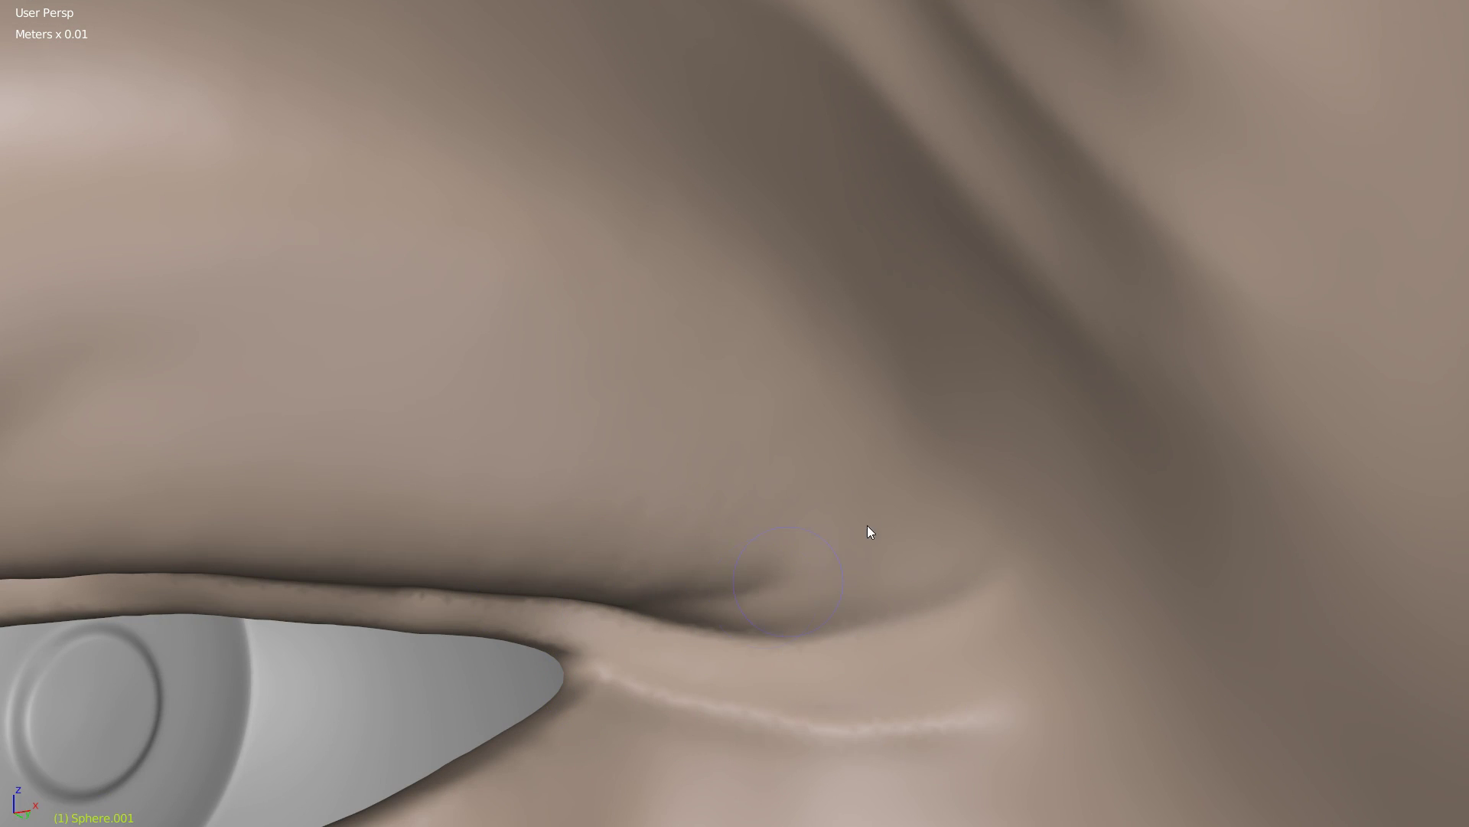
middle_drag(791, 565, 833, 354)
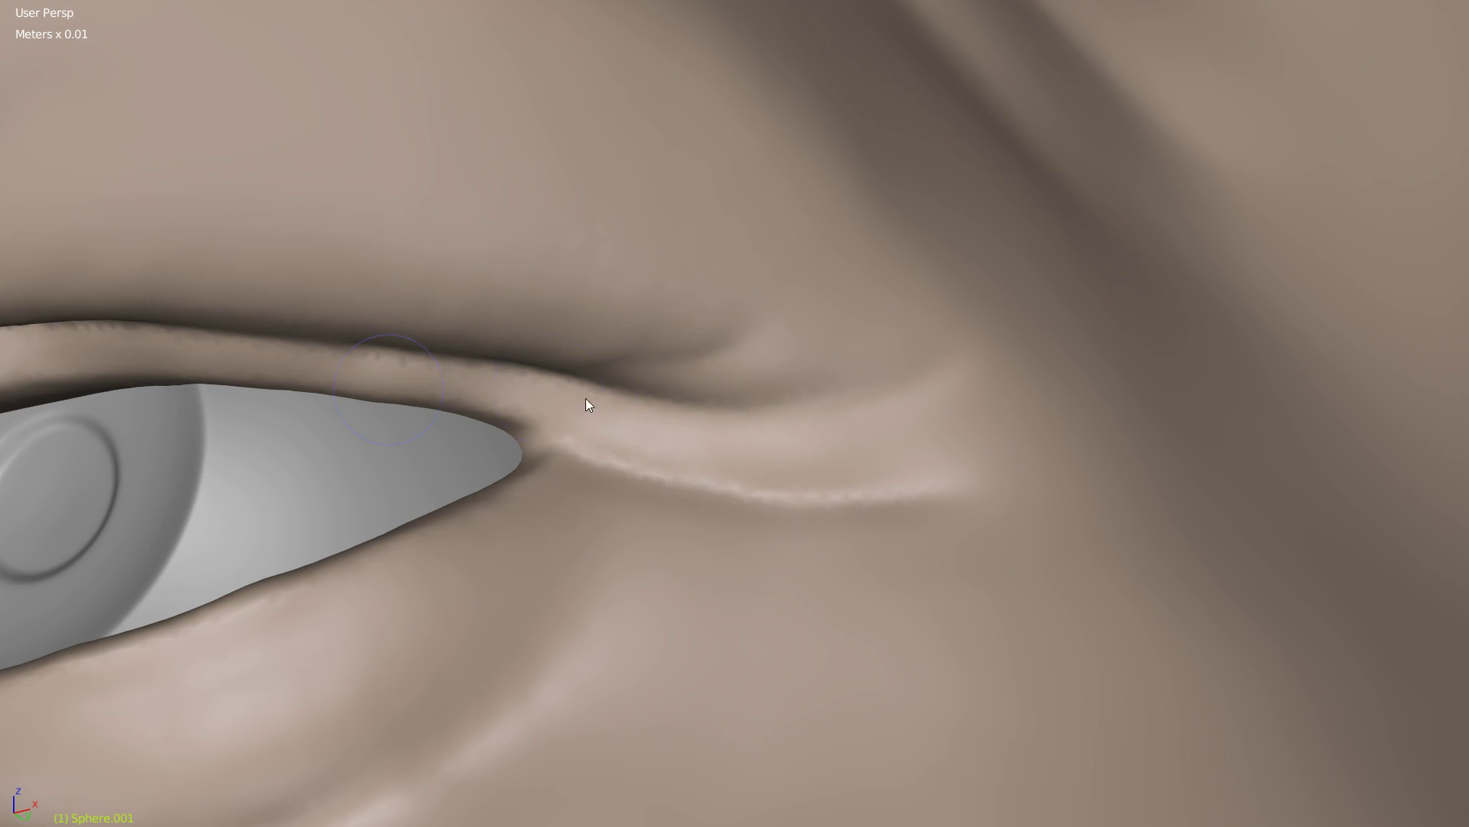
Step: Switch to another sculpting brush, enlarge its radius and reshape the skin above the outer end of the upper eyelid
scroll(605, 391, down, 3)
middle_drag(630, 384, 689, 287)
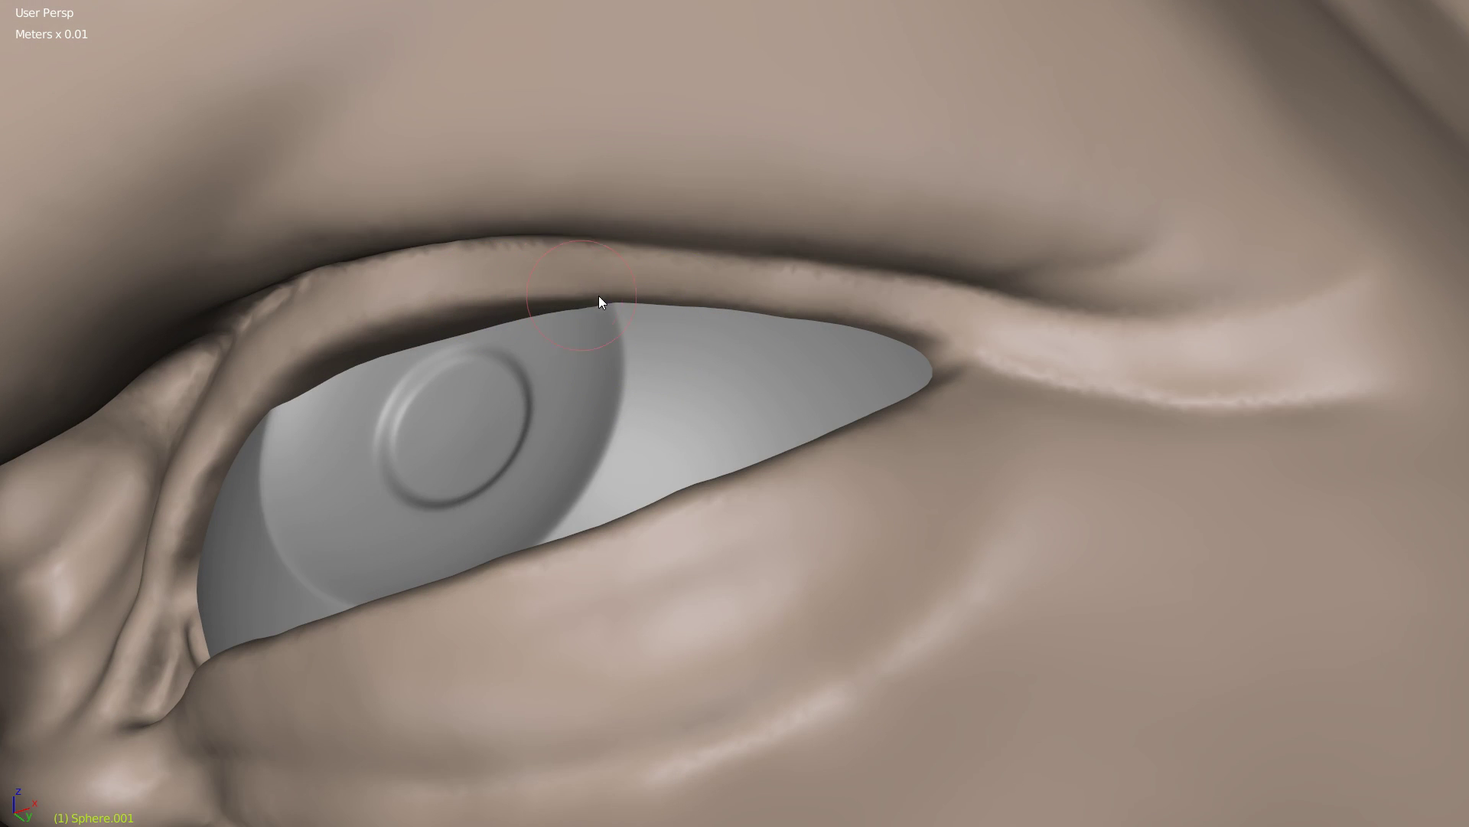
mouse_move(860, 314)
middle_down()
mouse_move(901, 291)
mouse_move(750, 379)
mouse_move(783, 343)
middle_up()
shift+middle_drag(781, 440, 715, 375)
shift+middle_drag(845, 223, 796, 369)
key(w)
click(653, 278)
key(f)
click(913, 320)
mouse_move(901, 273)
middle_down()
mouse_move(827, 379)
mouse_move(716, 163)
middle_up()
key(f)
click(709, 158)
mouse_move(651, 122)
mouse_down()
mouse_move(426, 155)
mouse_move(412, 144)
mouse_up()
Step: Examine the upper eyelid and brow from the side, from below and from the front
middle_drag(547, 72, 394, 220)
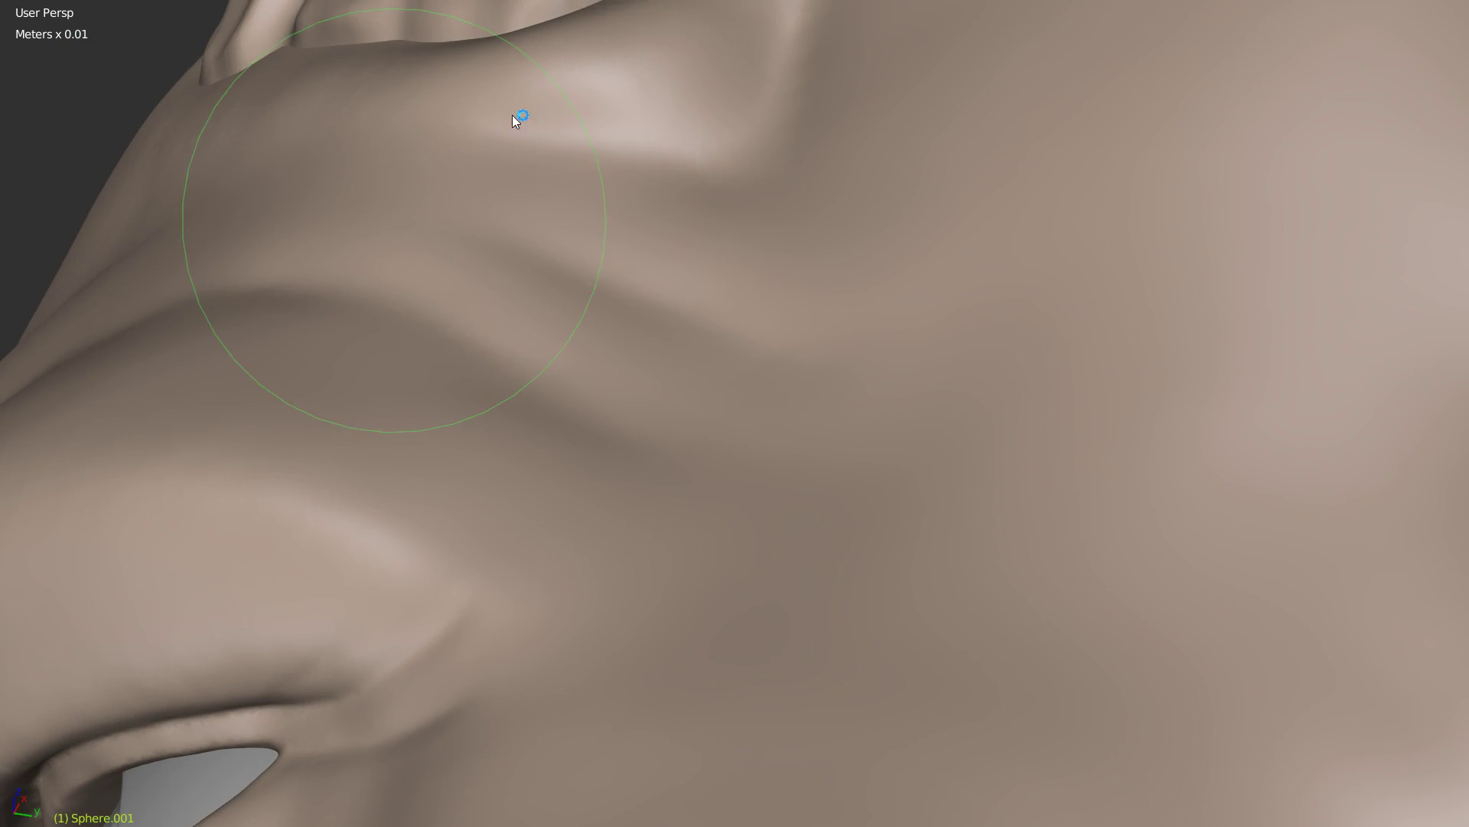
shift+middle_drag(87, 603, 609, 230)
scroll(542, 381, up, 3)
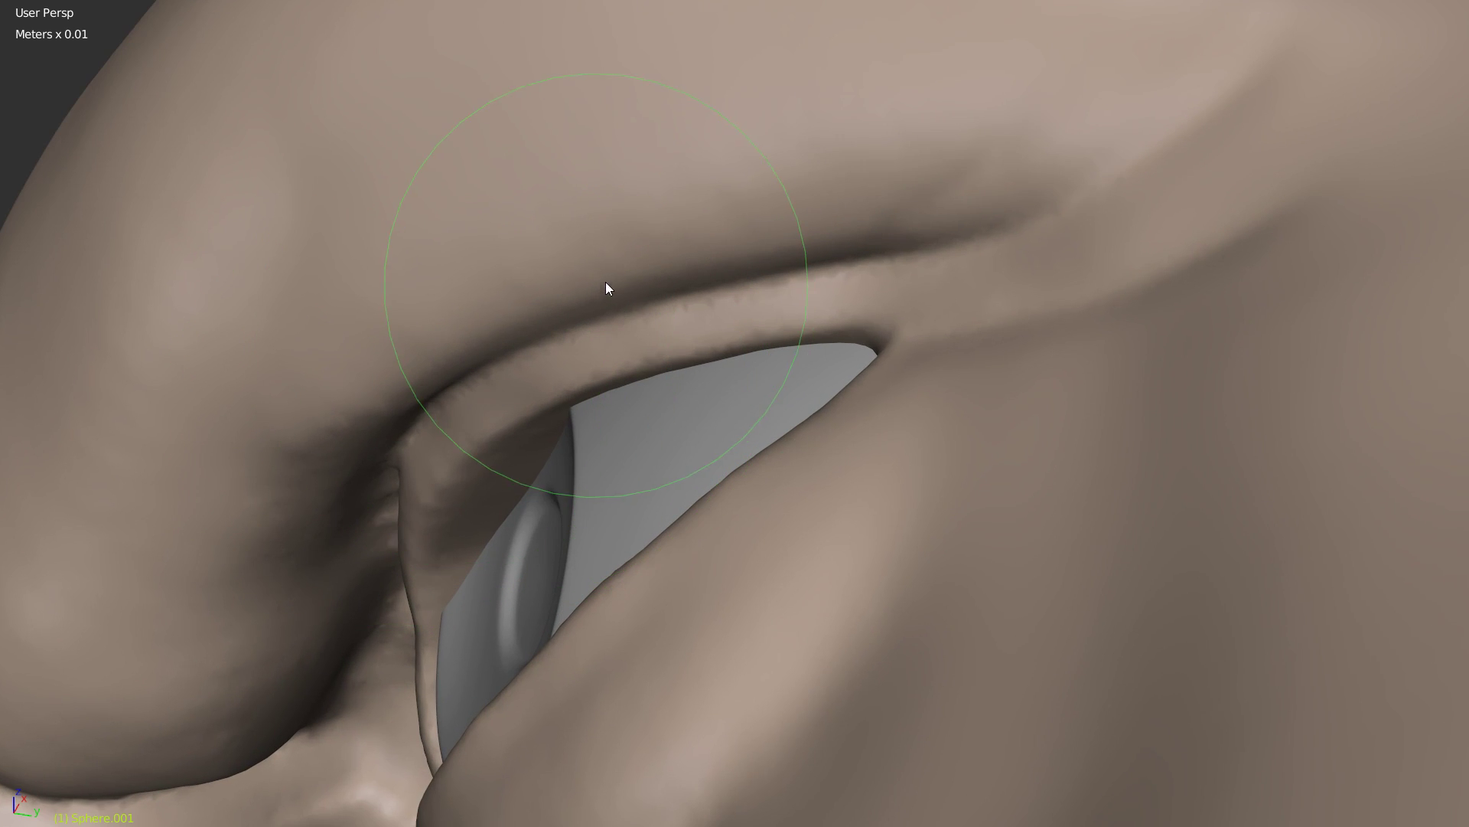
mouse_move(875, 309)
middle_down()
mouse_move(715, 325)
mouse_move(741, 301)
mouse_move(695, 358)
middle_up()
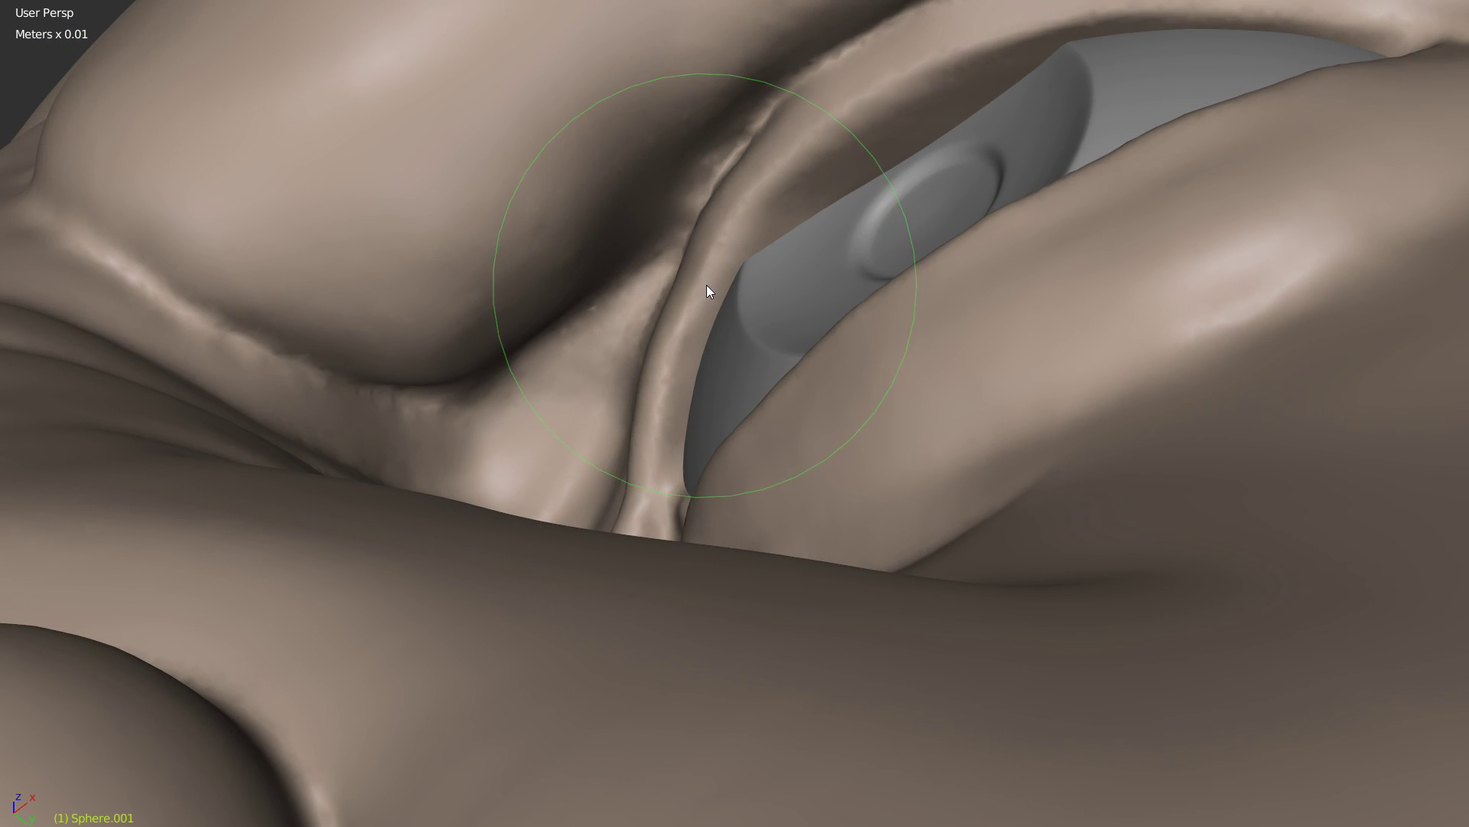
mouse_move(667, 332)
middle_down()
mouse_move(754, 271)
mouse_move(1050, 218)
middle_up()
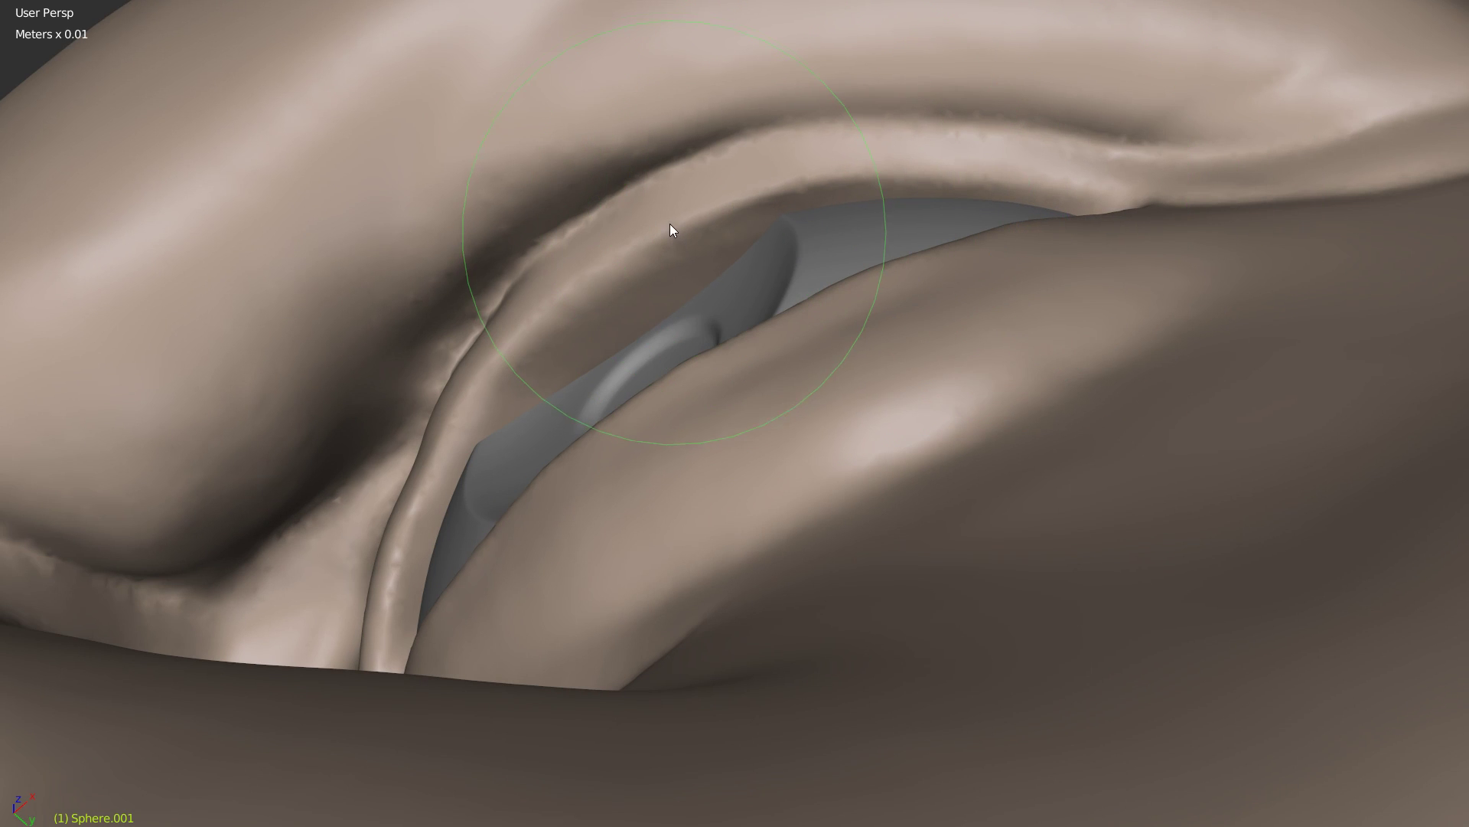
mouse_move(814, 223)
middle_down()
mouse_move(909, 249)
mouse_move(1000, 227)
mouse_move(941, 455)
mouse_move(961, 515)
mouse_move(819, 289)
mouse_move(806, 370)
mouse_move(770, 404)
mouse_move(951, 341)
middle_up()
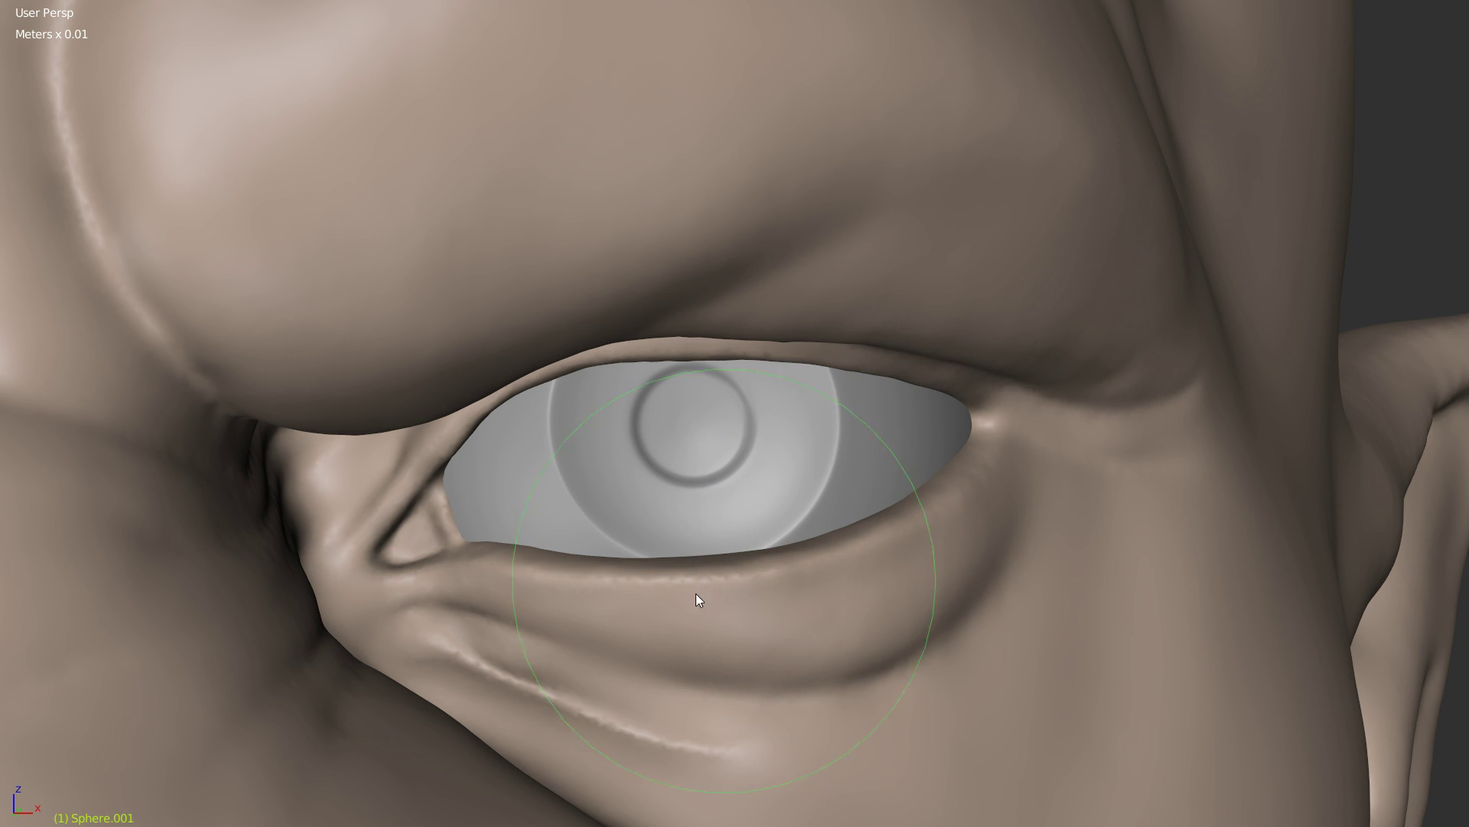
Step: Shrink the brush and carve the crease running outward from the outer eye corner, deepening the folds above and below it
mouse_move(750, 298)
middle_down()
mouse_move(649, 248)
mouse_move(626, 204)
mouse_move(704, 338)
mouse_move(699, 397)
mouse_move(666, 348)
mouse_move(875, 427)
mouse_move(895, 485)
mouse_move(994, 321)
mouse_move(912, 426)
middle_up()
key(f)
click(760, 451)
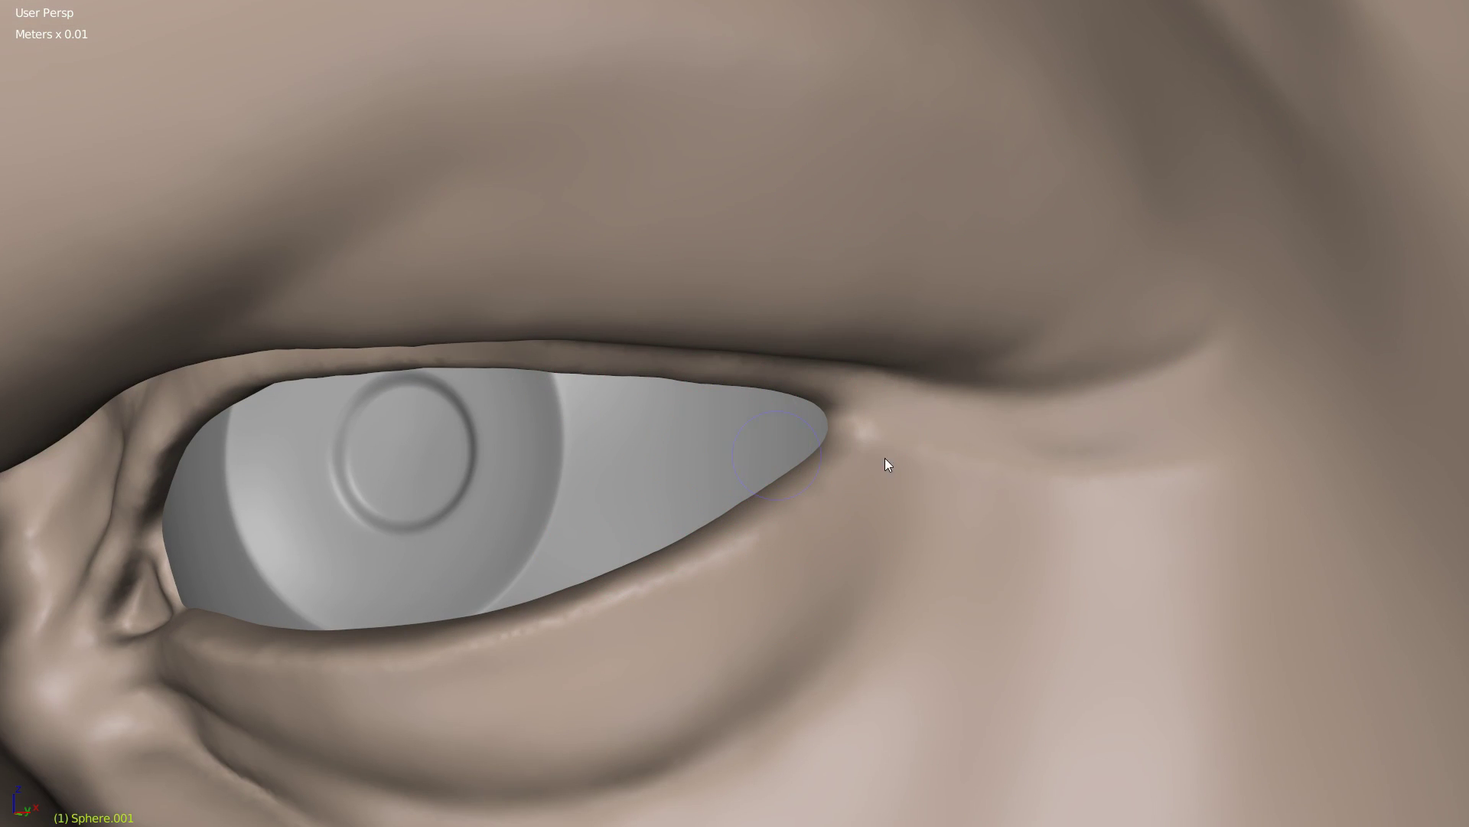
mouse_move(847, 419)
mouse_down()
mouse_move(987, 457)
mouse_move(1187, 443)
mouse_up()
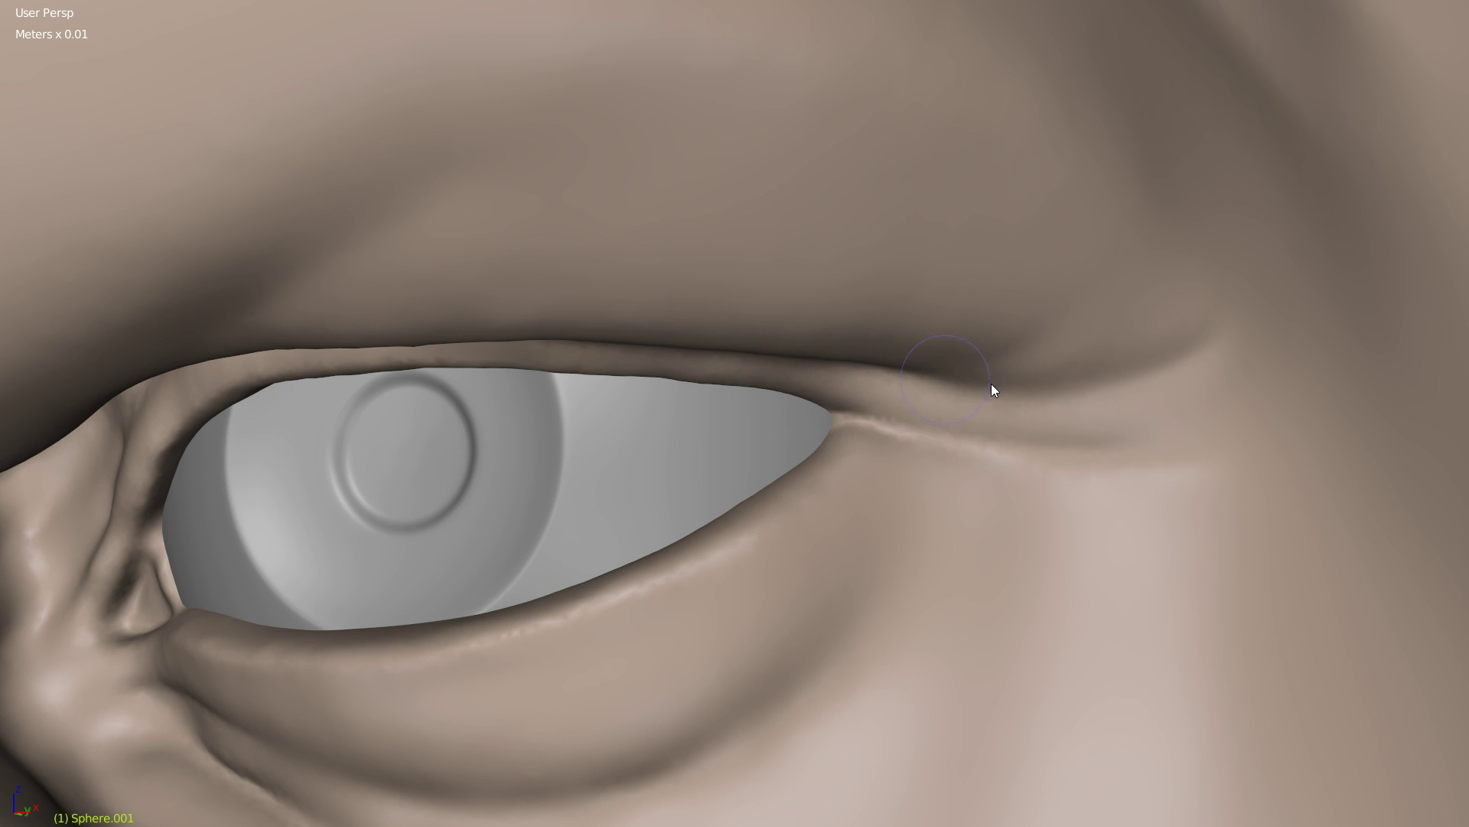
drag(1109, 385, 1242, 372)
drag(1028, 447, 1210, 419)
mouse_move(1062, 468)
mouse_down()
mouse_move(1253, 453)
mouse_move(1238, 482)
mouse_up()
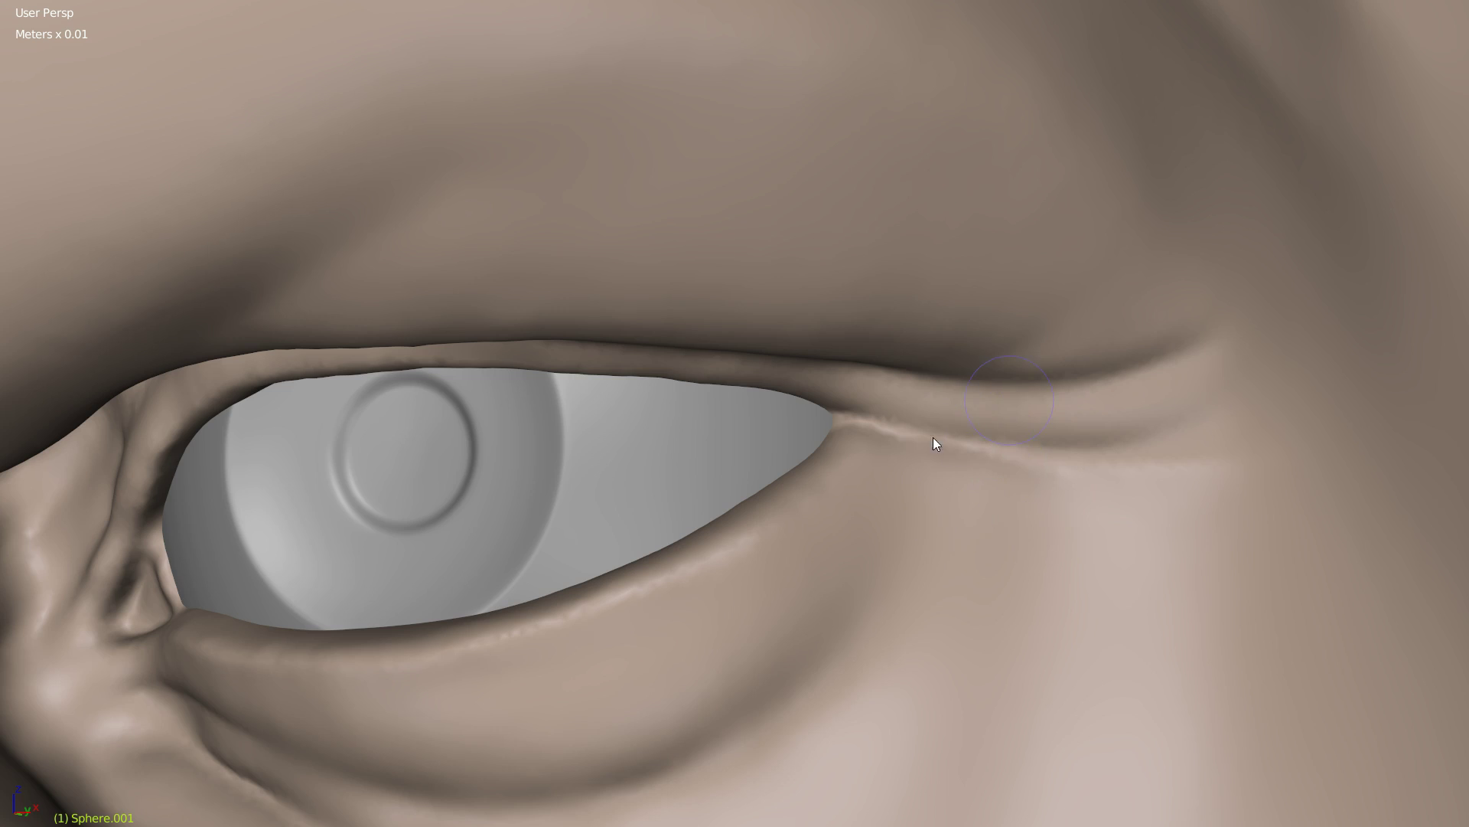
Step: Raise the brush's autosmooth and define the crease of the lower eyelid bag toward the outer eye corner
shift+middle_drag(819, 501, 1051, 290)
right_click(547, 483)
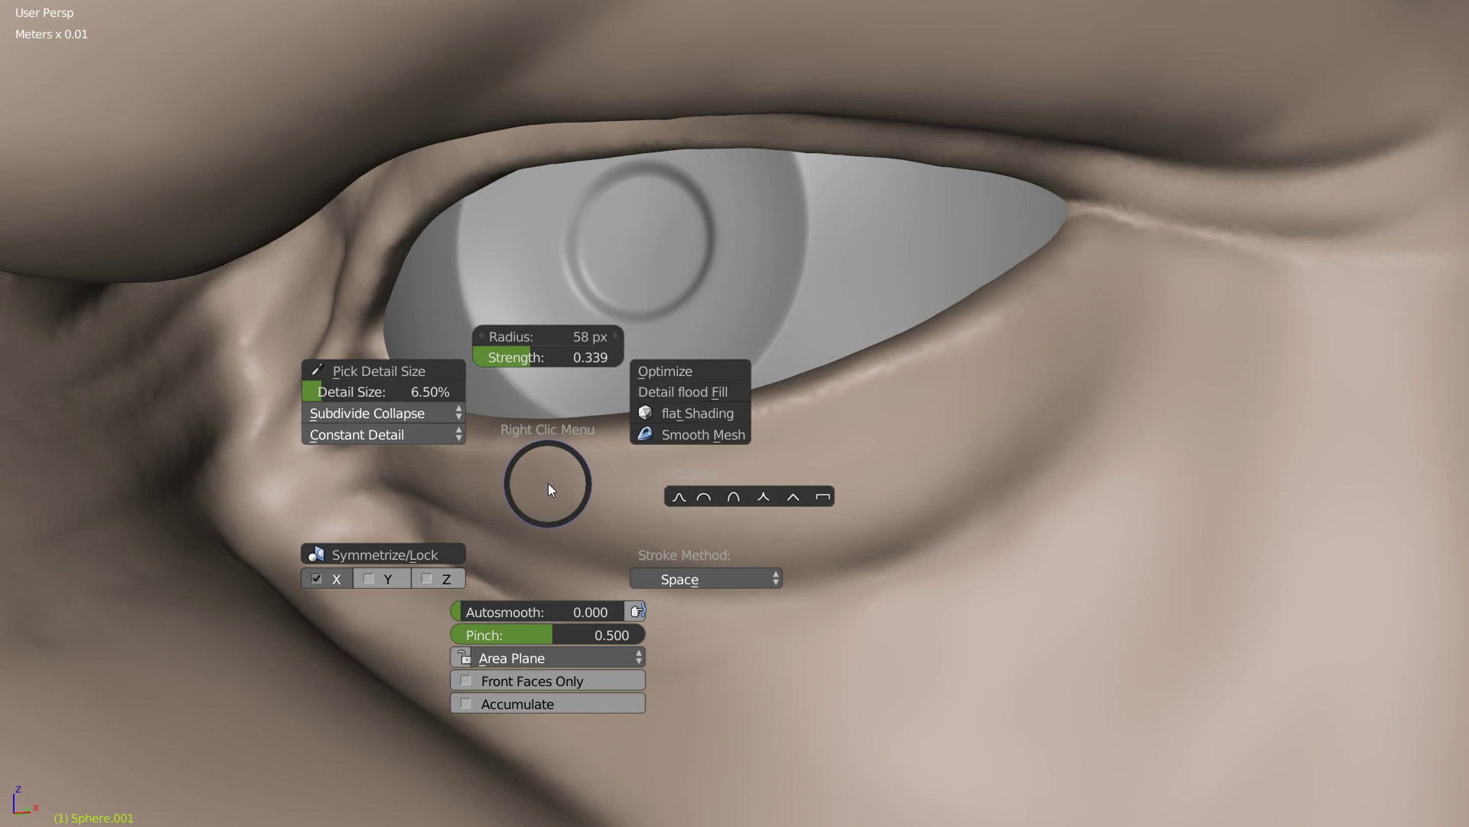
drag(473, 614, 501, 611)
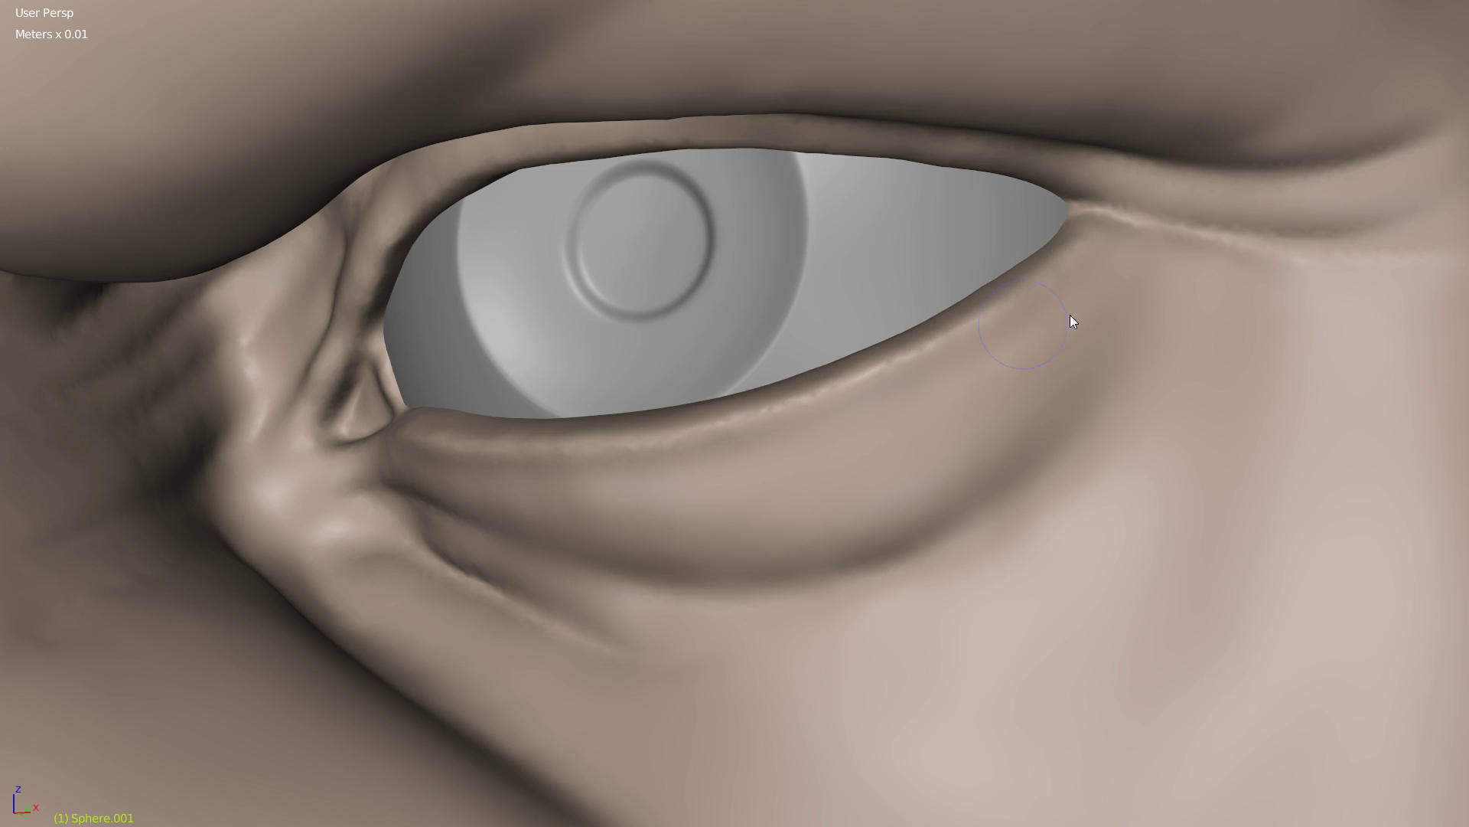
Step: Examine the lower eyelid, the inner eye corner and the brow up close and from different angles
scroll(918, 411, down, 2)
middle_drag(918, 412, 945, 404)
shift+middle_drag(848, 413, 728, 432)
scroll(953, 360, up, 2)
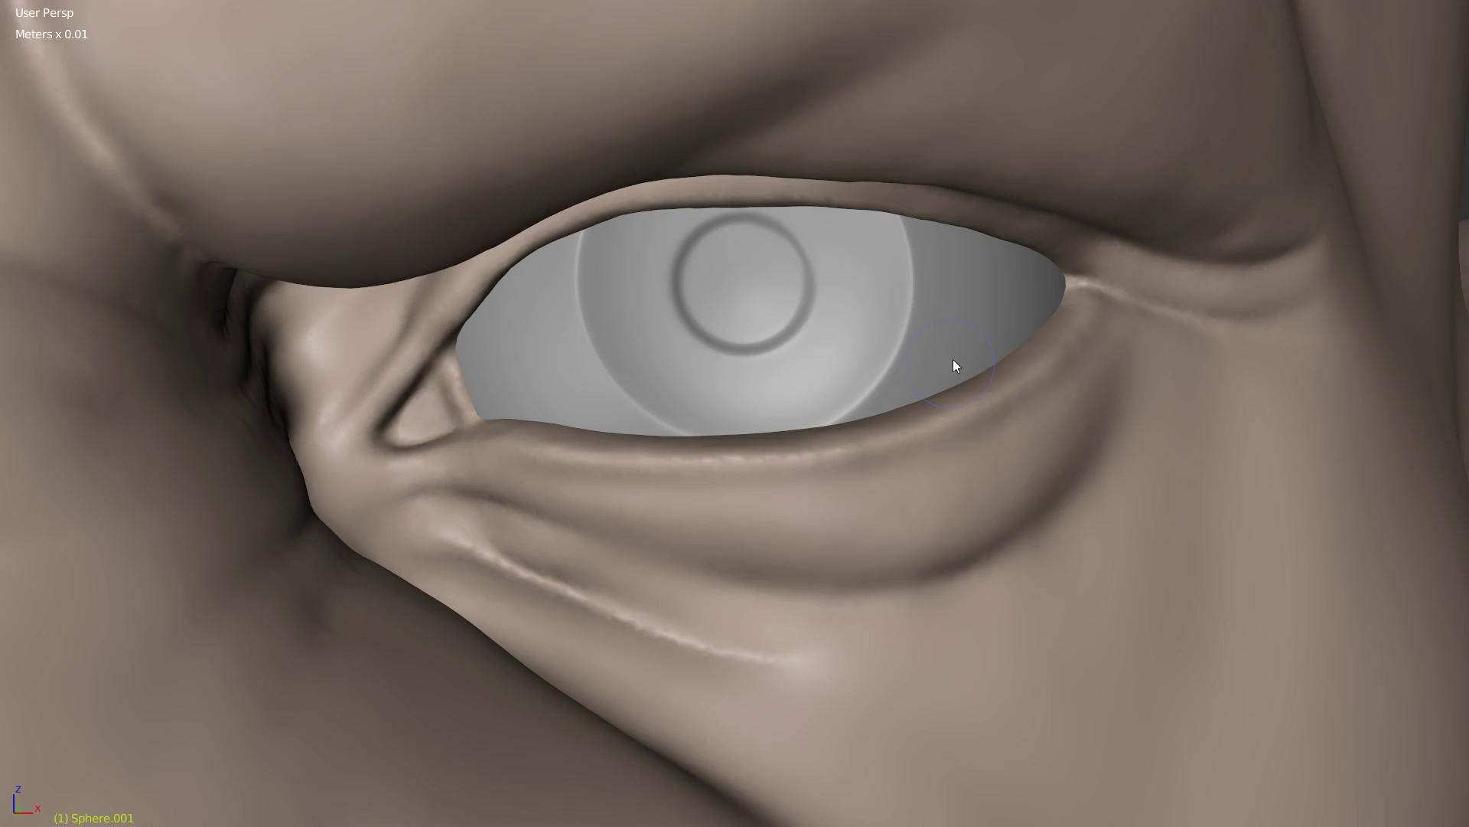
scroll(953, 359, up, 1)
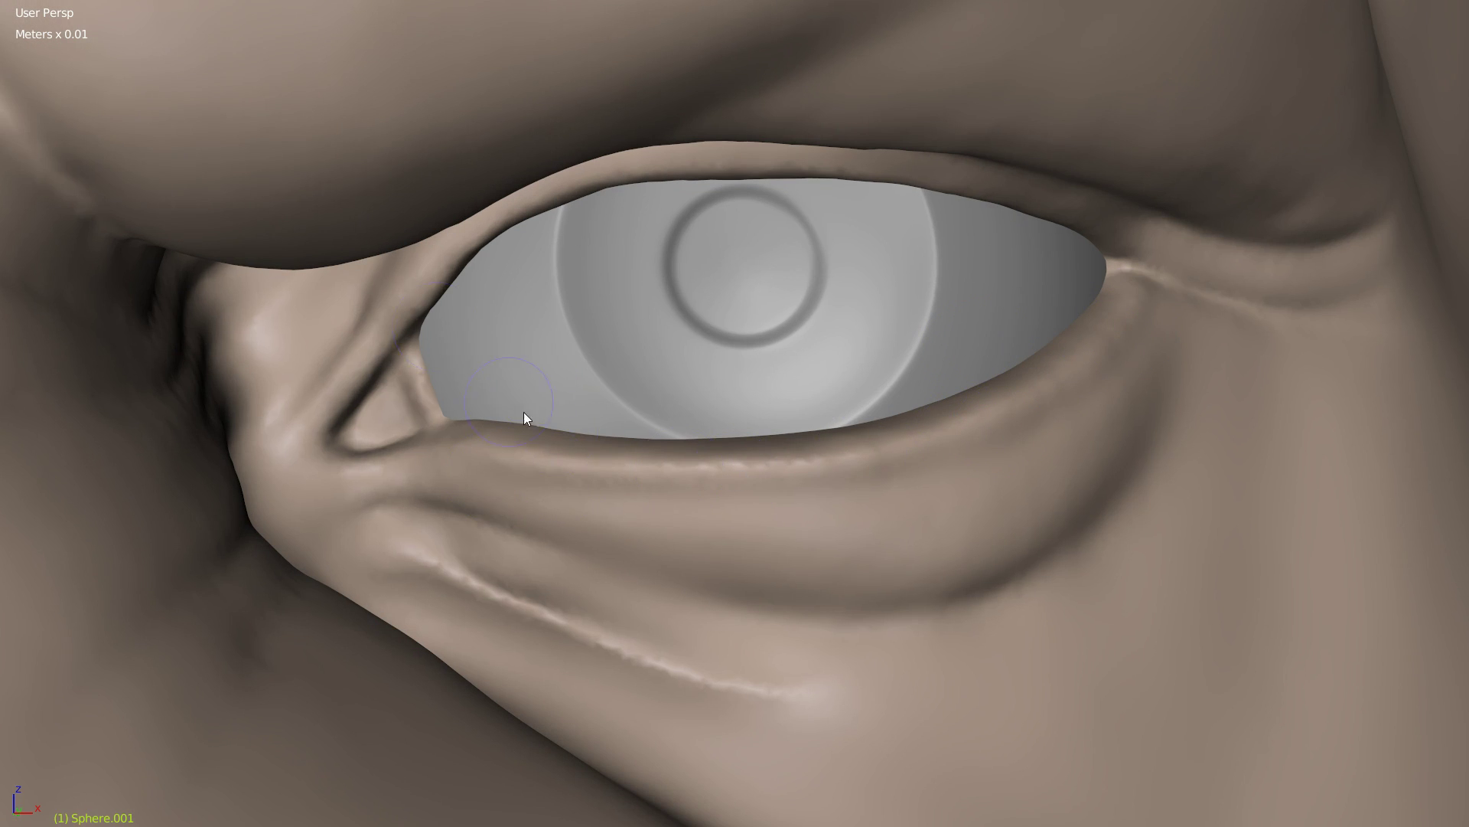
shift+middle_drag(523, 412, 628, 491)
scroll(351, 523, up, 1)
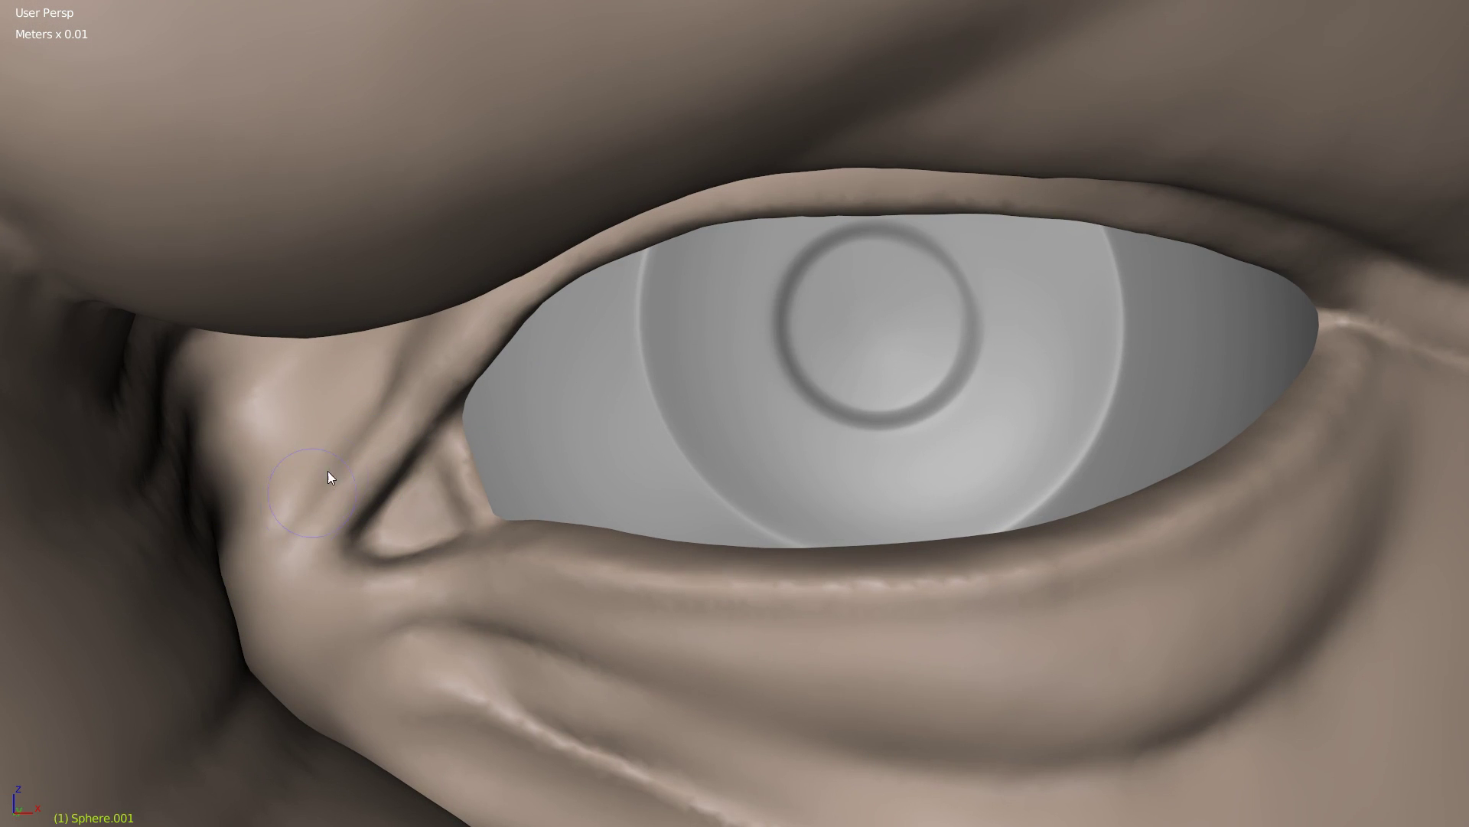
scroll(589, 328, down, 3)
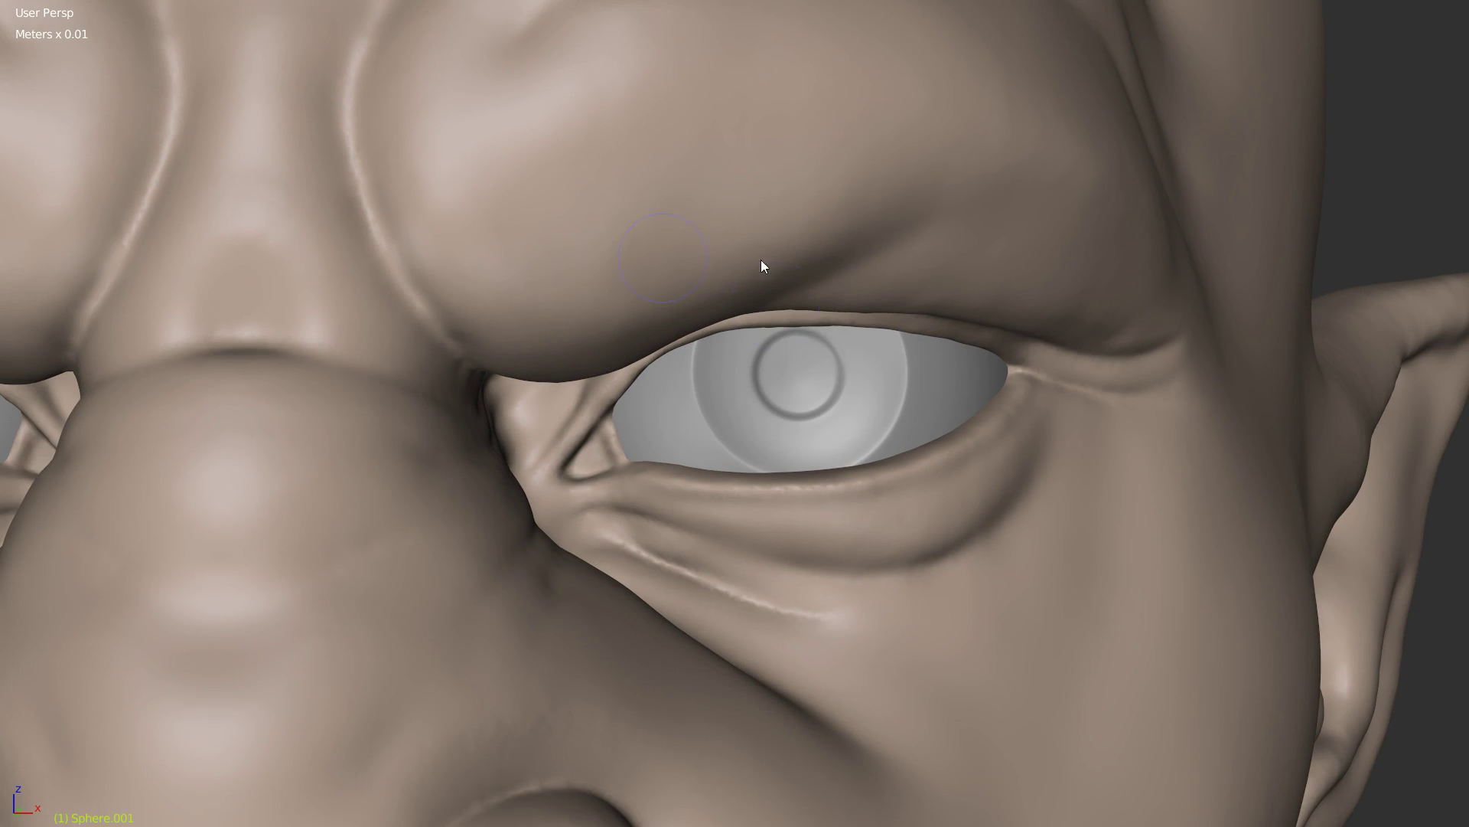
shift+middle_drag(813, 309, 801, 385)
scroll(802, 369, up, 4)
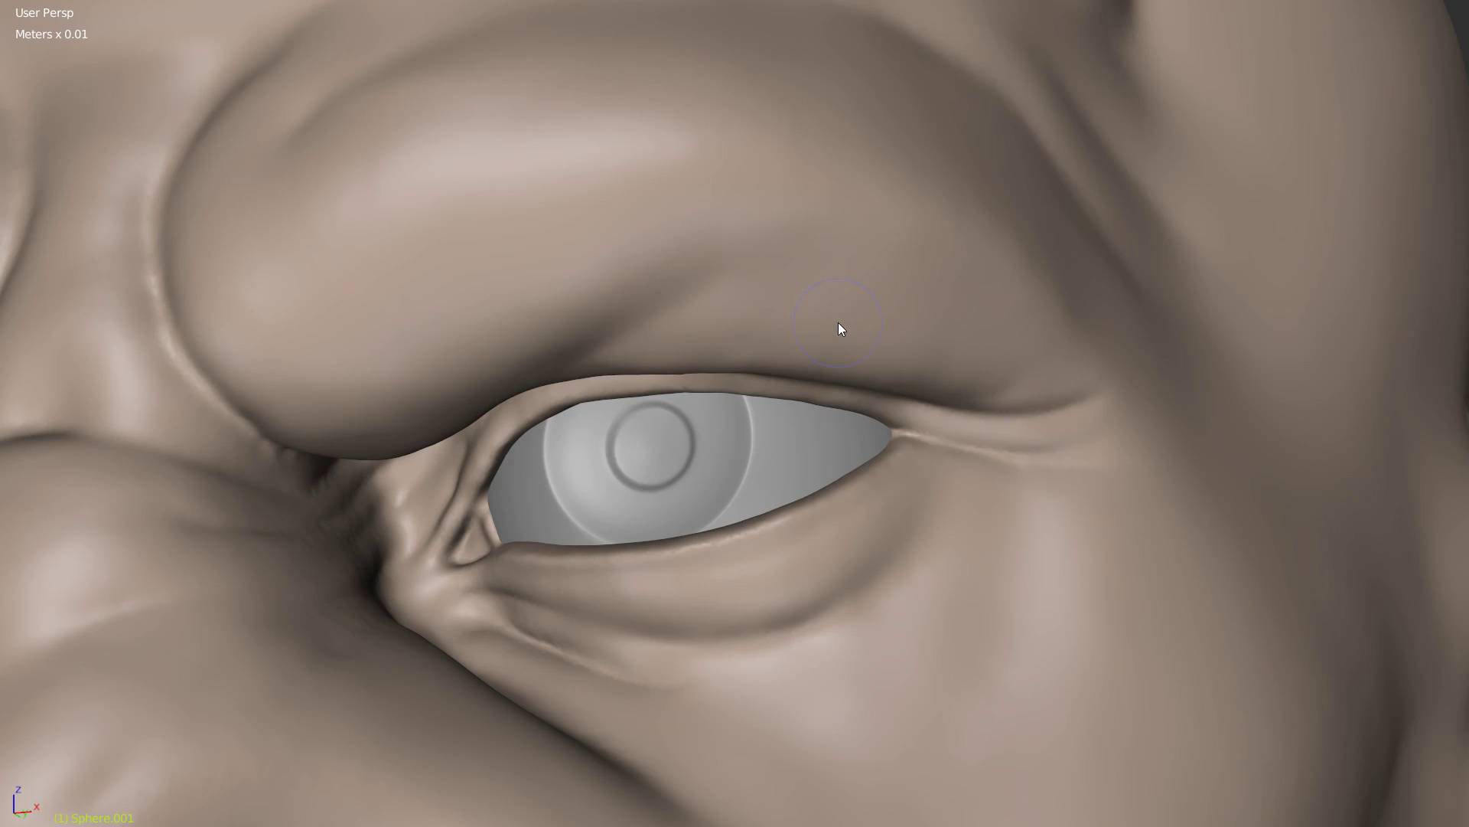
Step: Adjust the brush radius and strength and refine the skin directly above the upper eyelid
key(f)
click(783, 361)
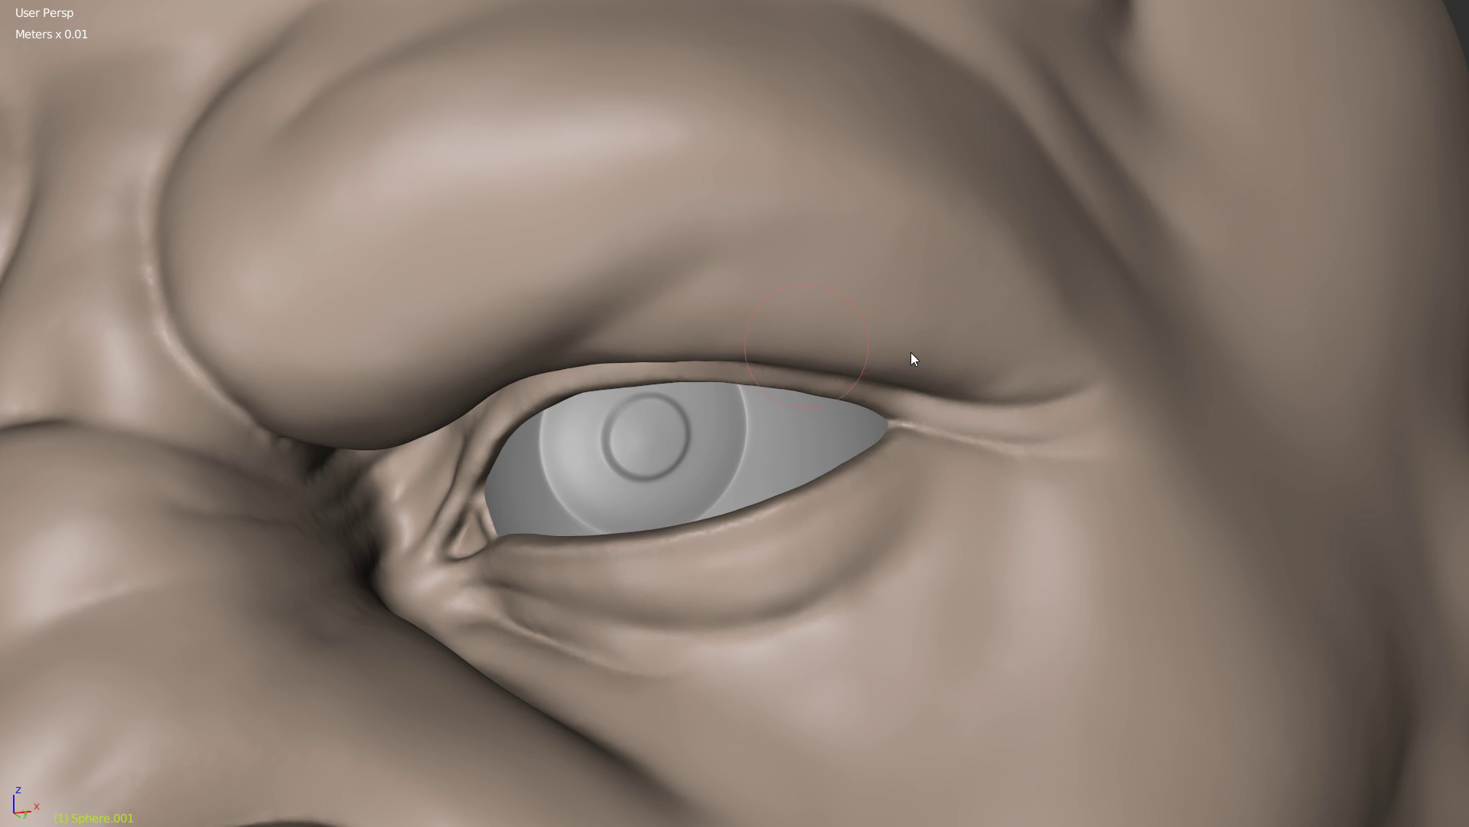
key(shift+f)
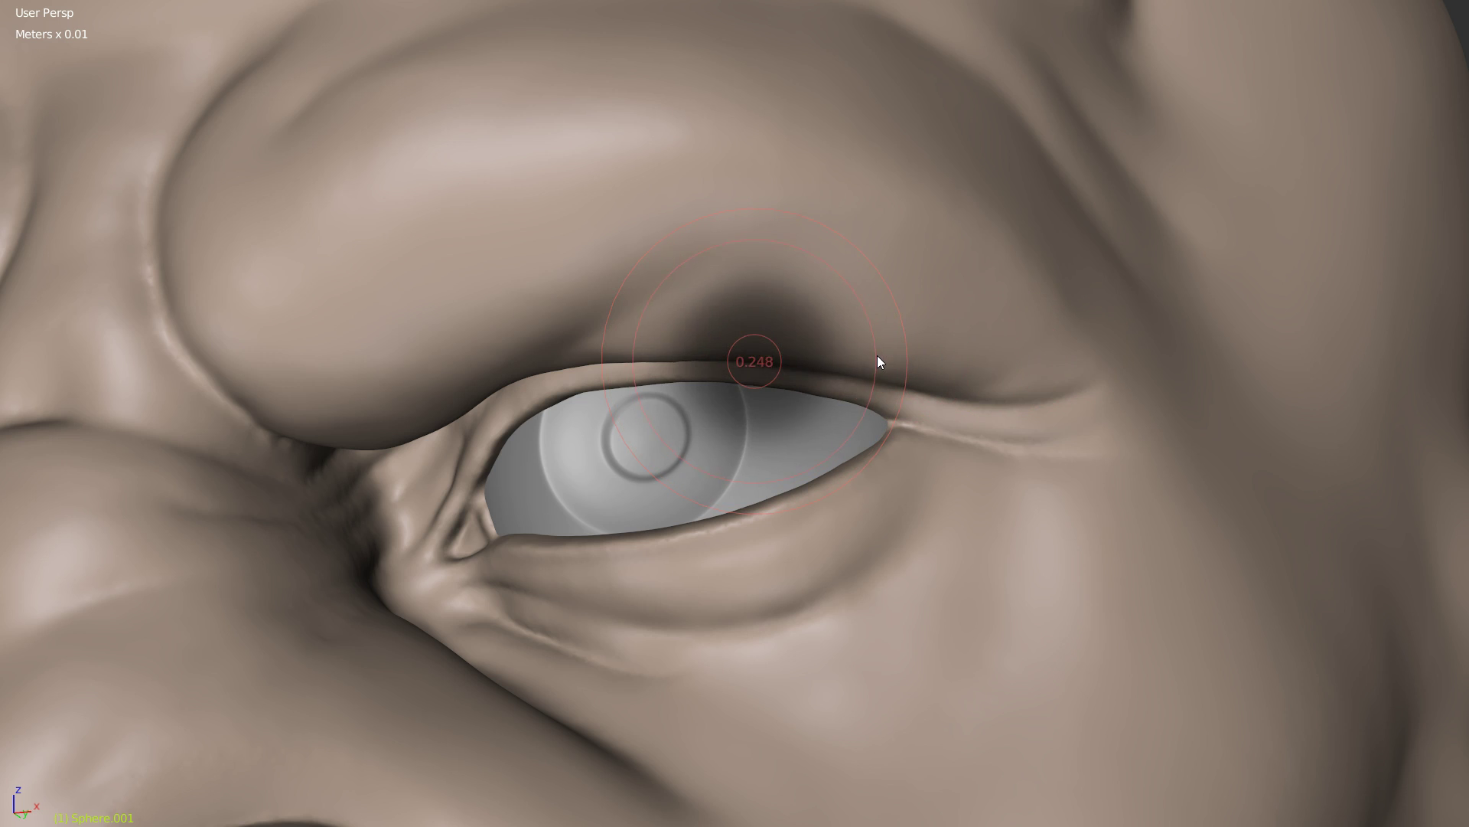
click(819, 367)
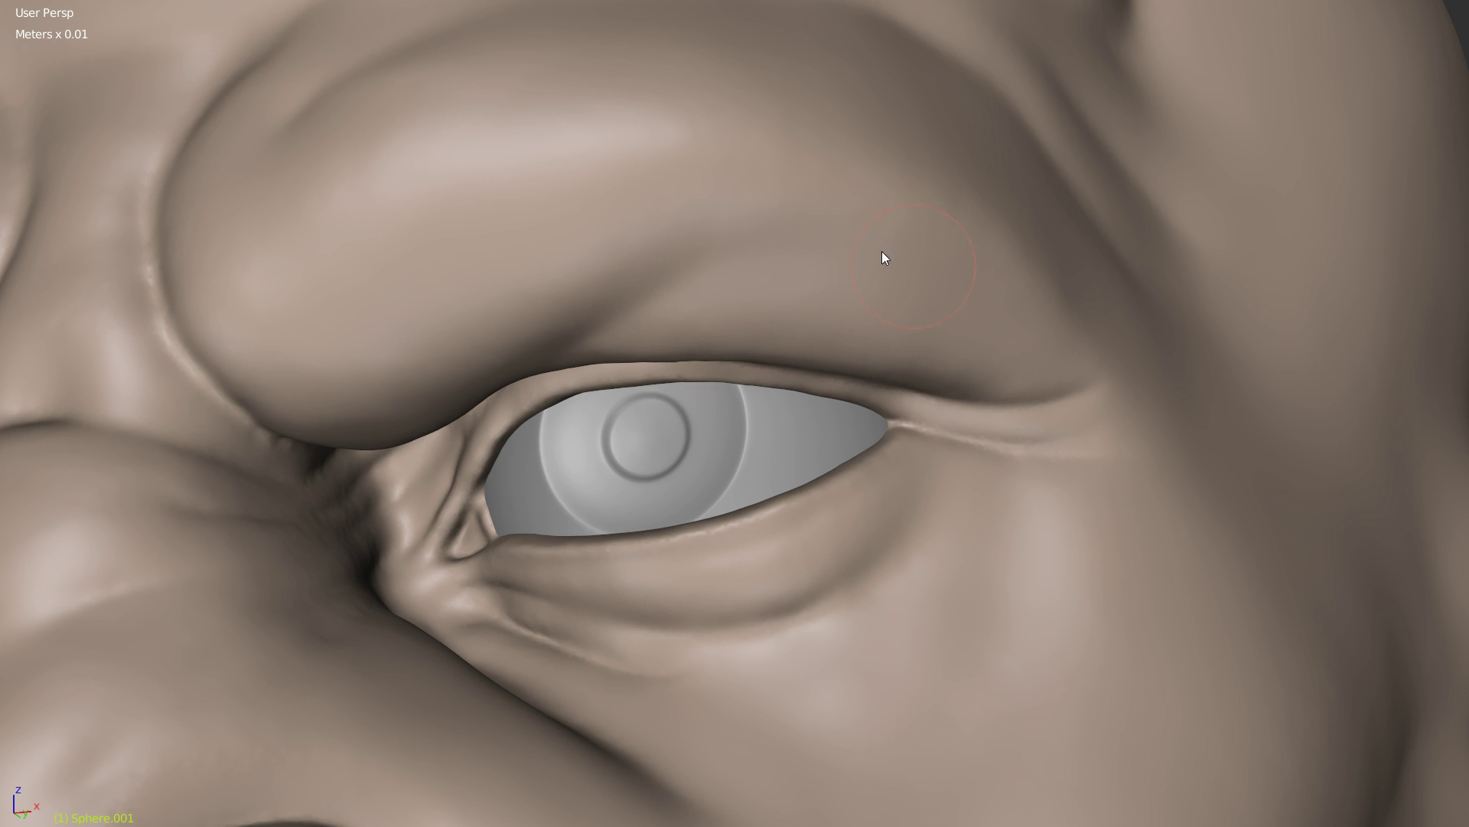
Step: Check the eye and brow shapes on the whole face from the front, from below and from the side
scroll(882, 253, down, 6)
middle_drag(911, 374, 911, 379)
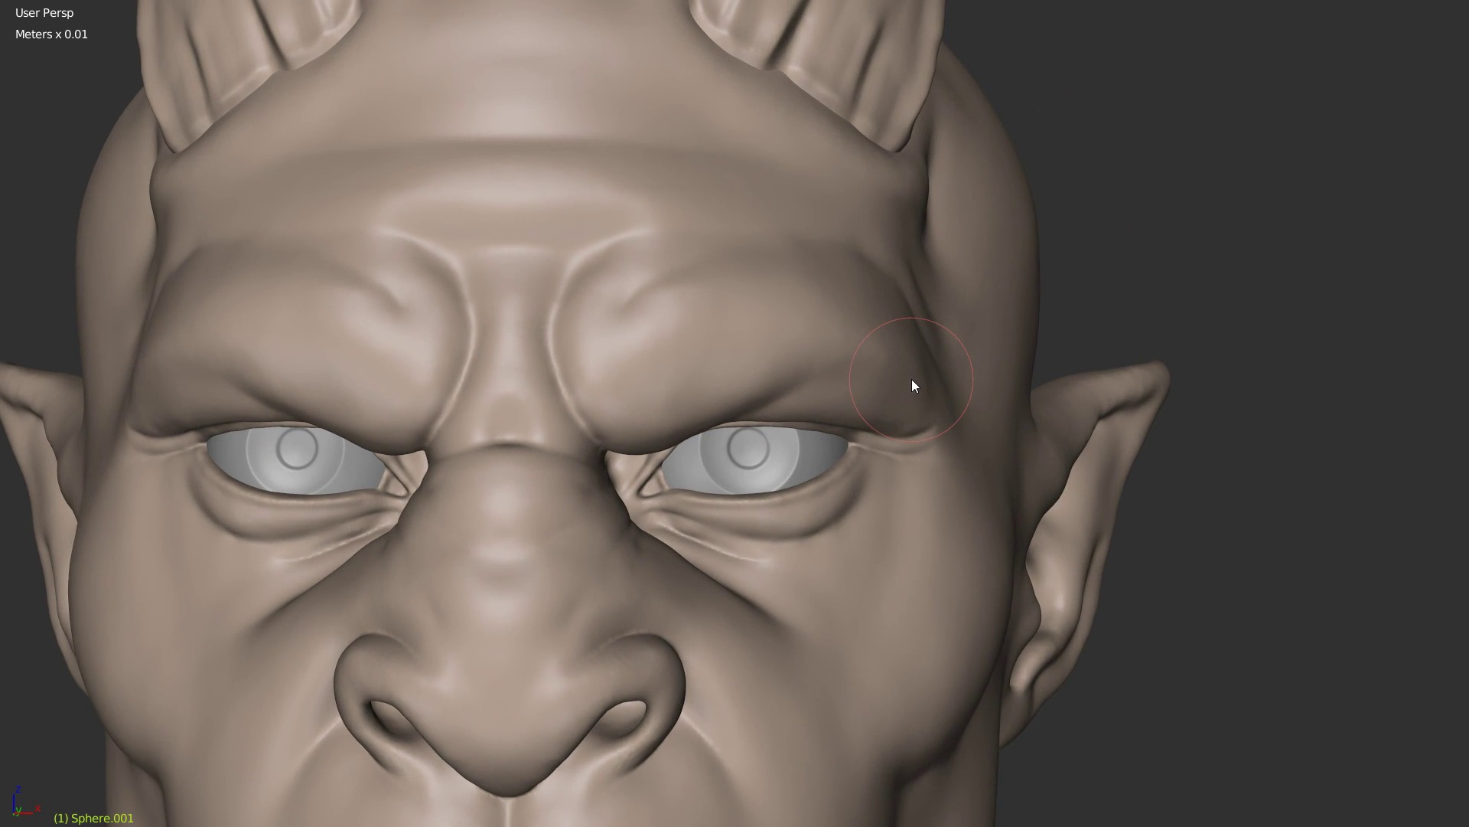
scroll(808, 417, up, 8)
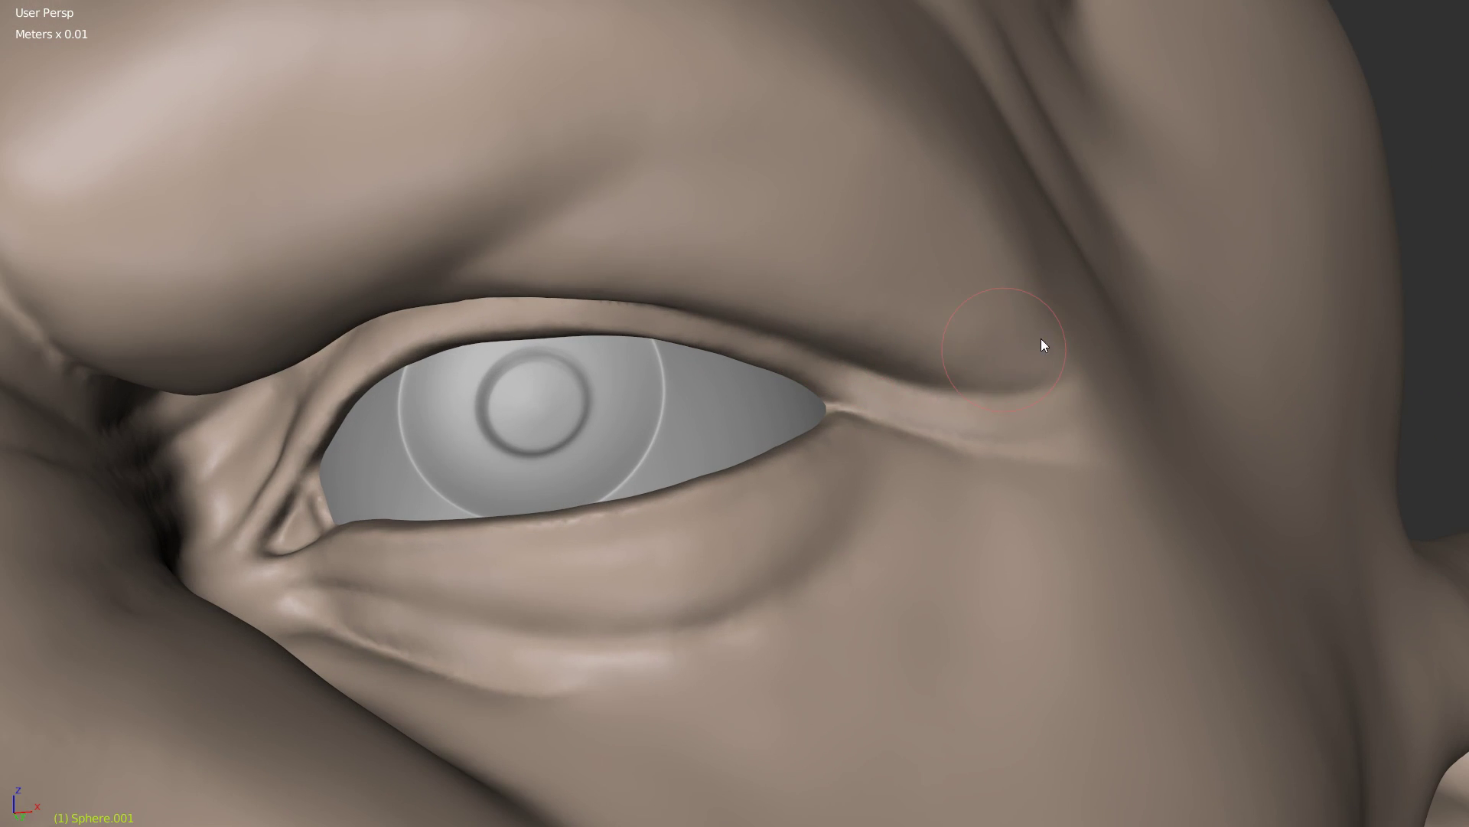
scroll(957, 305, down, 8)
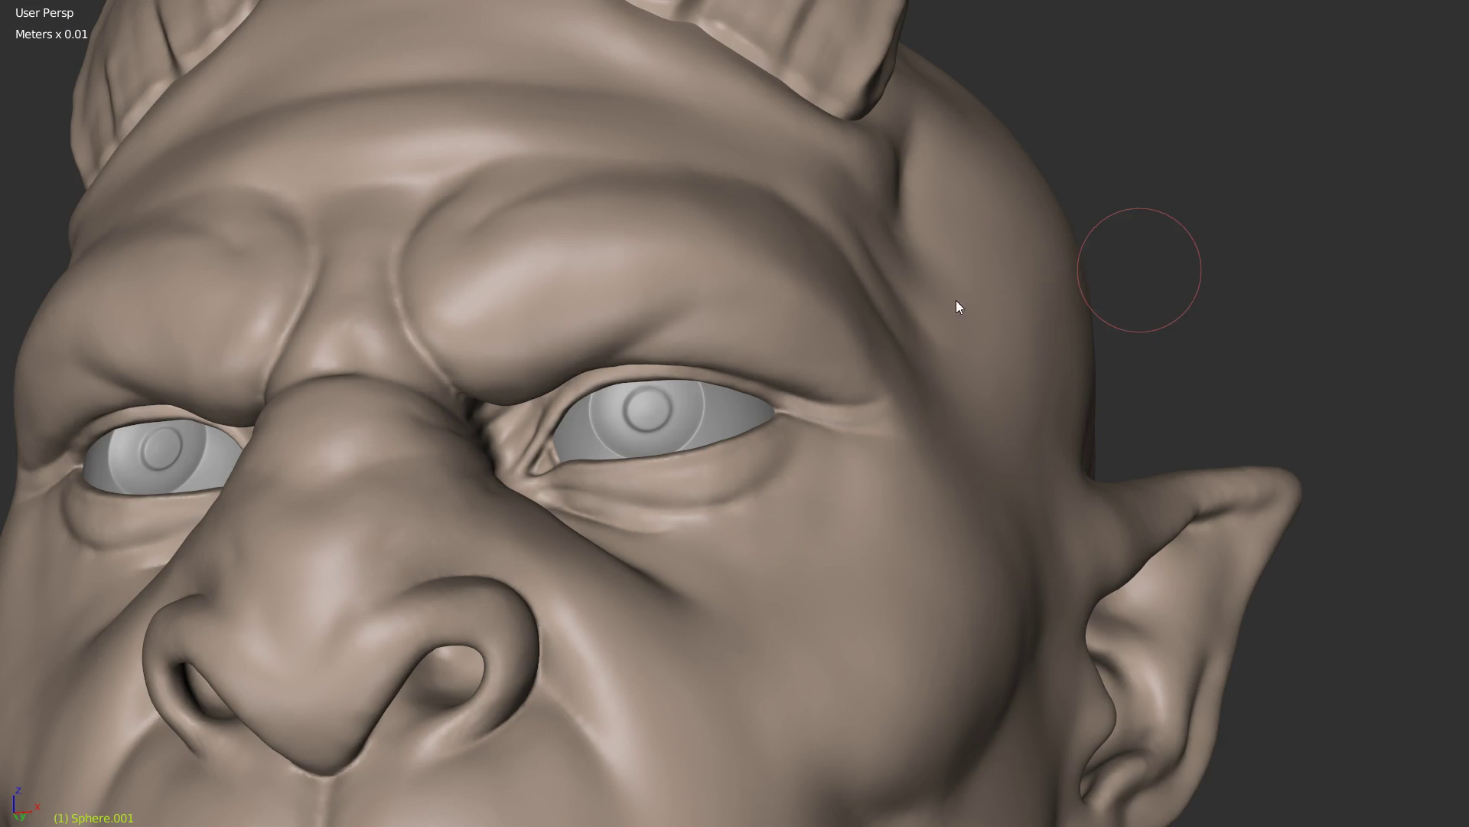
scroll(773, 336, up, 7)
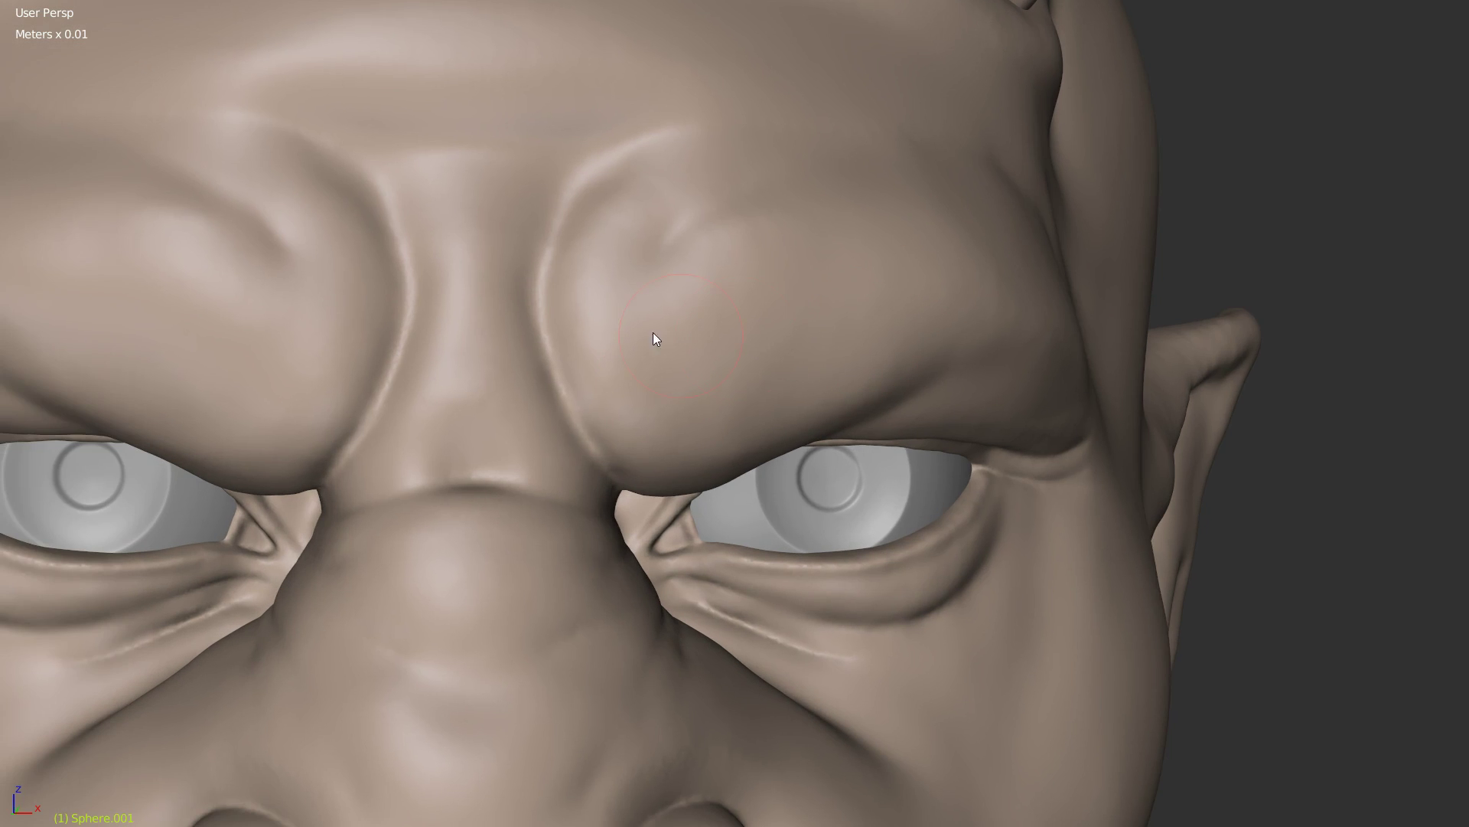
scroll(660, 302, up, 2)
scroll(624, 325, down, 2)
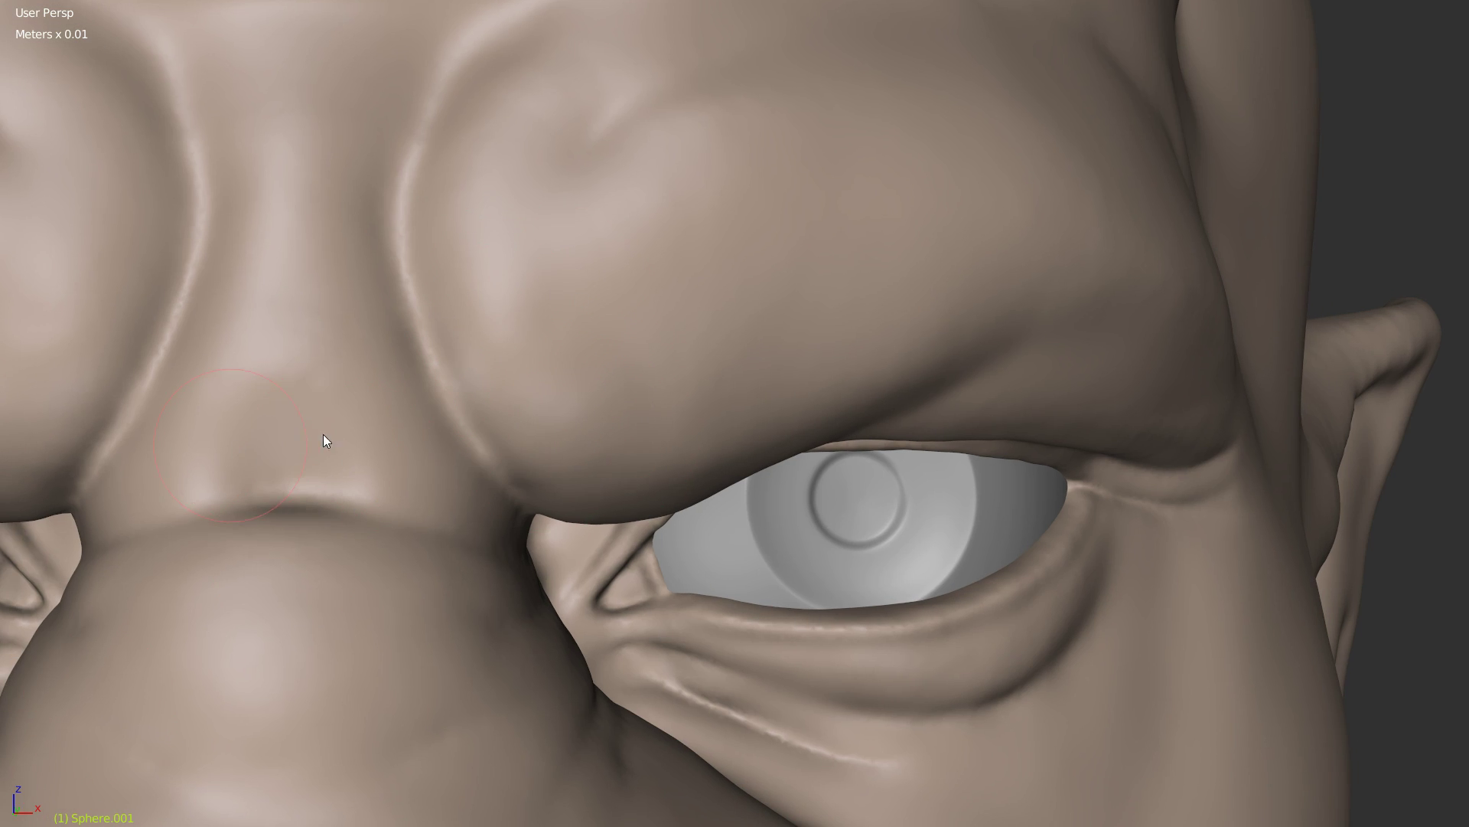
mouse_move(364, 435)
middle_down()
mouse_move(288, 440)
mouse_move(689, 321)
middle_up()
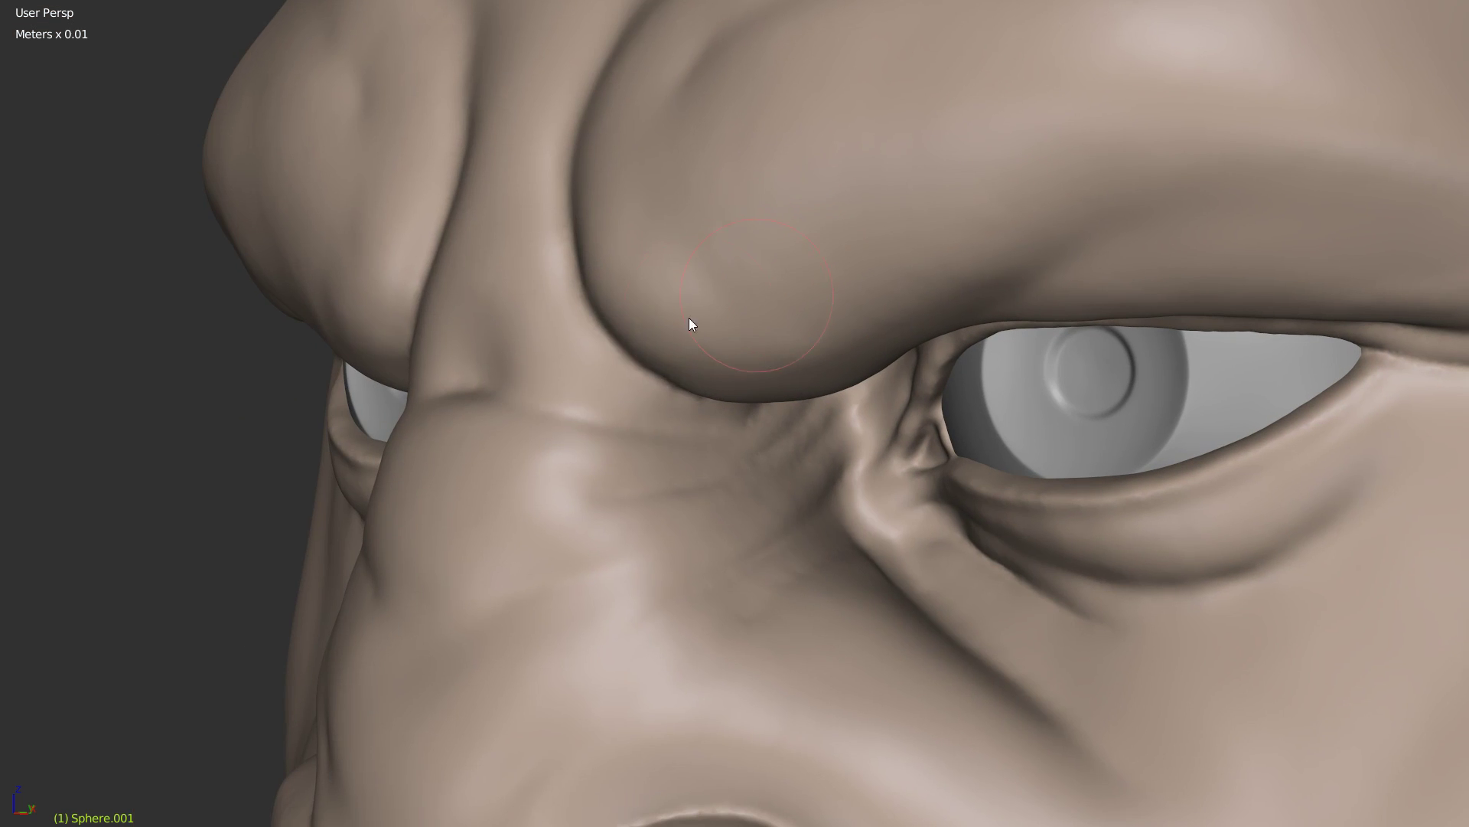
Step: Switch brushes and sculpt from the nose root to the inner eye corner, smoothing the skin beneath the brow bulge
key(w)
scroll(647, 385, up, 3)
mouse_move(482, 413)
mouse_down()
mouse_move(380, 393)
mouse_move(607, 437)
mouse_move(842, 419)
mouse_up()
mouse_move(842, 419)
middle_down()
mouse_move(737, 401)
mouse_move(751, 367)
mouse_move(862, 381)
middle_up()
mouse_move(791, 442)
shift+mouse_down()
mouse_move(663, 512)
mouse_move(800, 505)
mouse_move(919, 380)
mouse_move(868, 346)
shift+mouse_up()
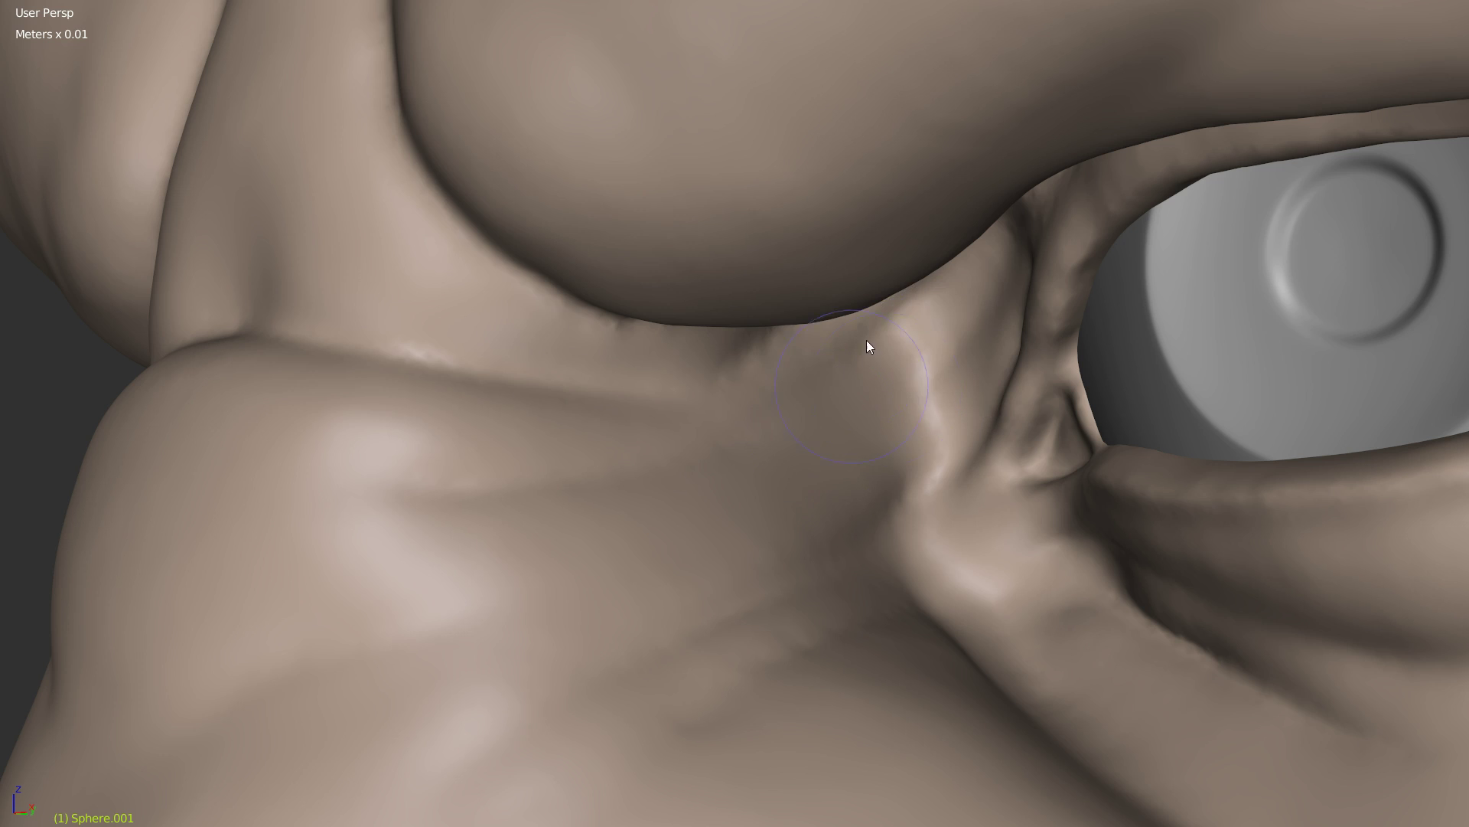
Step: Smooth the wrinkled hollow between the nose bridge and the inner eye corner, working from several angles
middle_drag(621, 333, 753, 291)
mouse_move(548, 227)
shift+mouse_down()
mouse_move(711, 232)
mouse_move(829, 260)
shift+mouse_up()
mouse_move(829, 260)
middle_down()
mouse_move(845, 268)
mouse_move(997, 177)
middle_up()
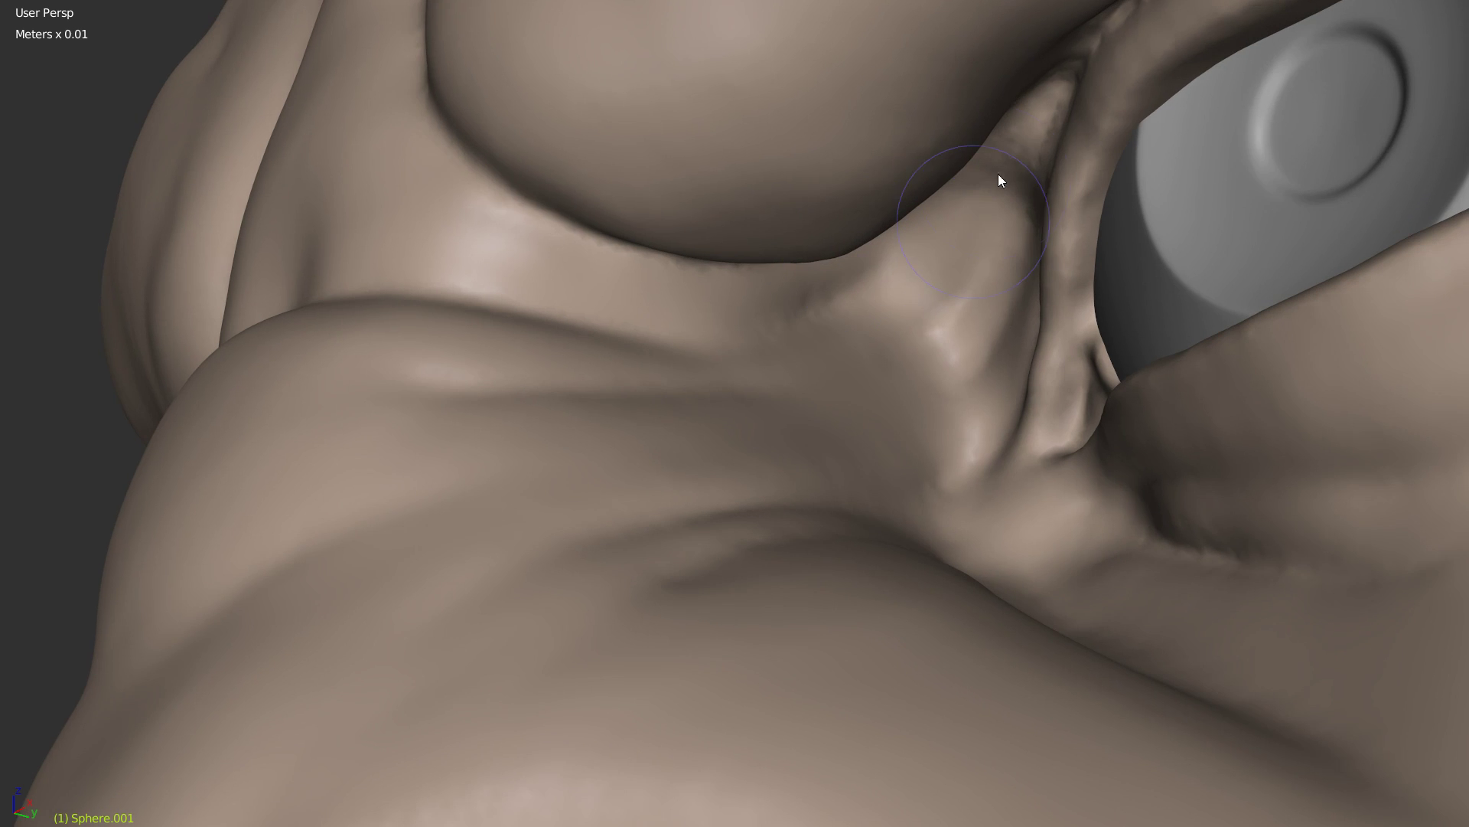
mouse_move(903, 264)
shift+mouse_down()
mouse_move(1023, 147)
mouse_move(942, 229)
mouse_move(1003, 217)
mouse_move(888, 313)
mouse_move(1027, 192)
mouse_move(909, 282)
shift+mouse_up()
middle_drag(909, 283, 864, 367)
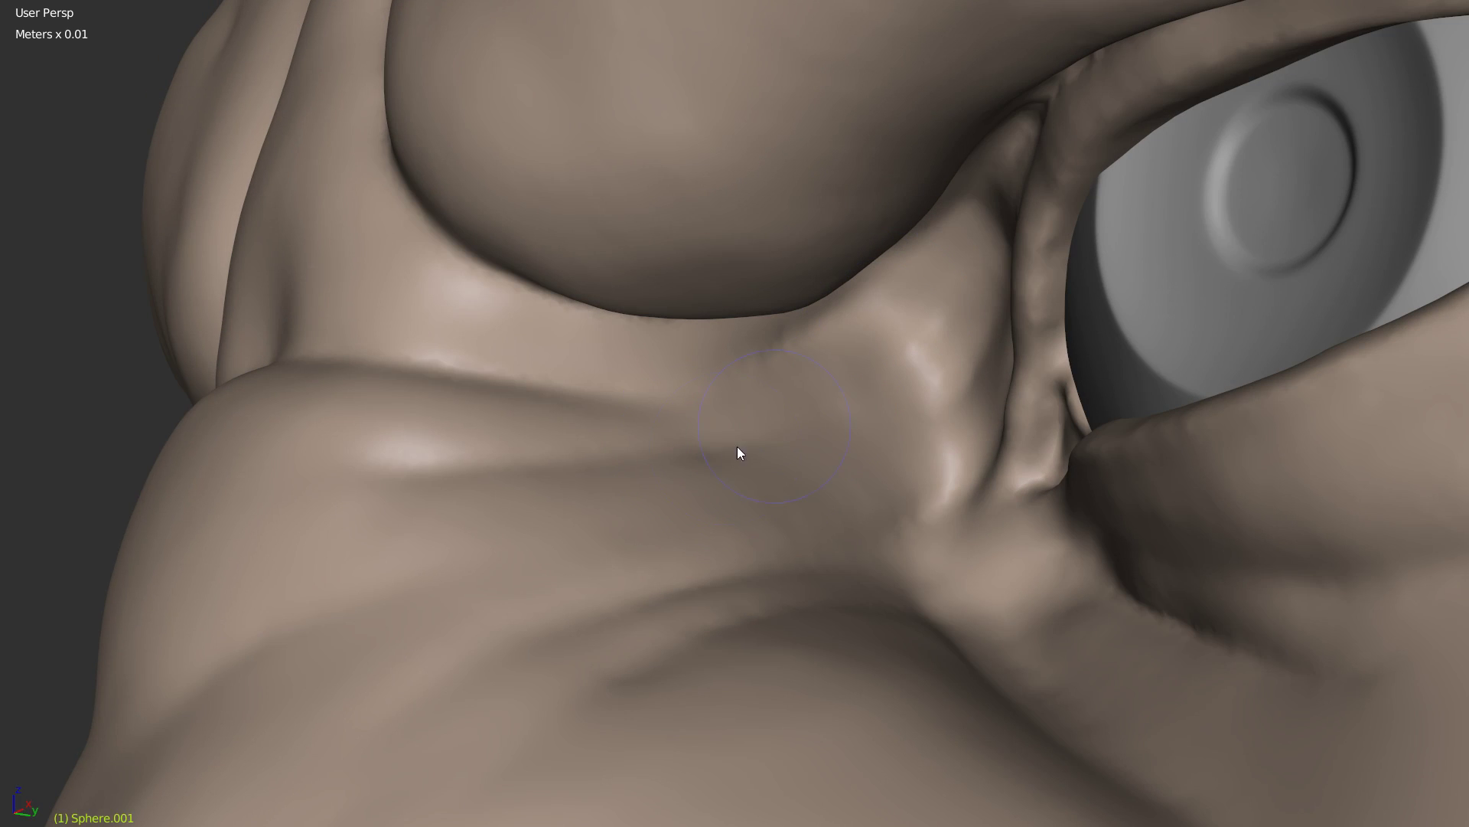
mouse_move(950, 293)
shift+mouse_down()
mouse_move(830, 428)
mouse_move(965, 273)
mouse_move(737, 388)
shift+mouse_up()
mouse_move(737, 388)
middle_down()
mouse_move(921, 384)
mouse_move(870, 306)
middle_up()
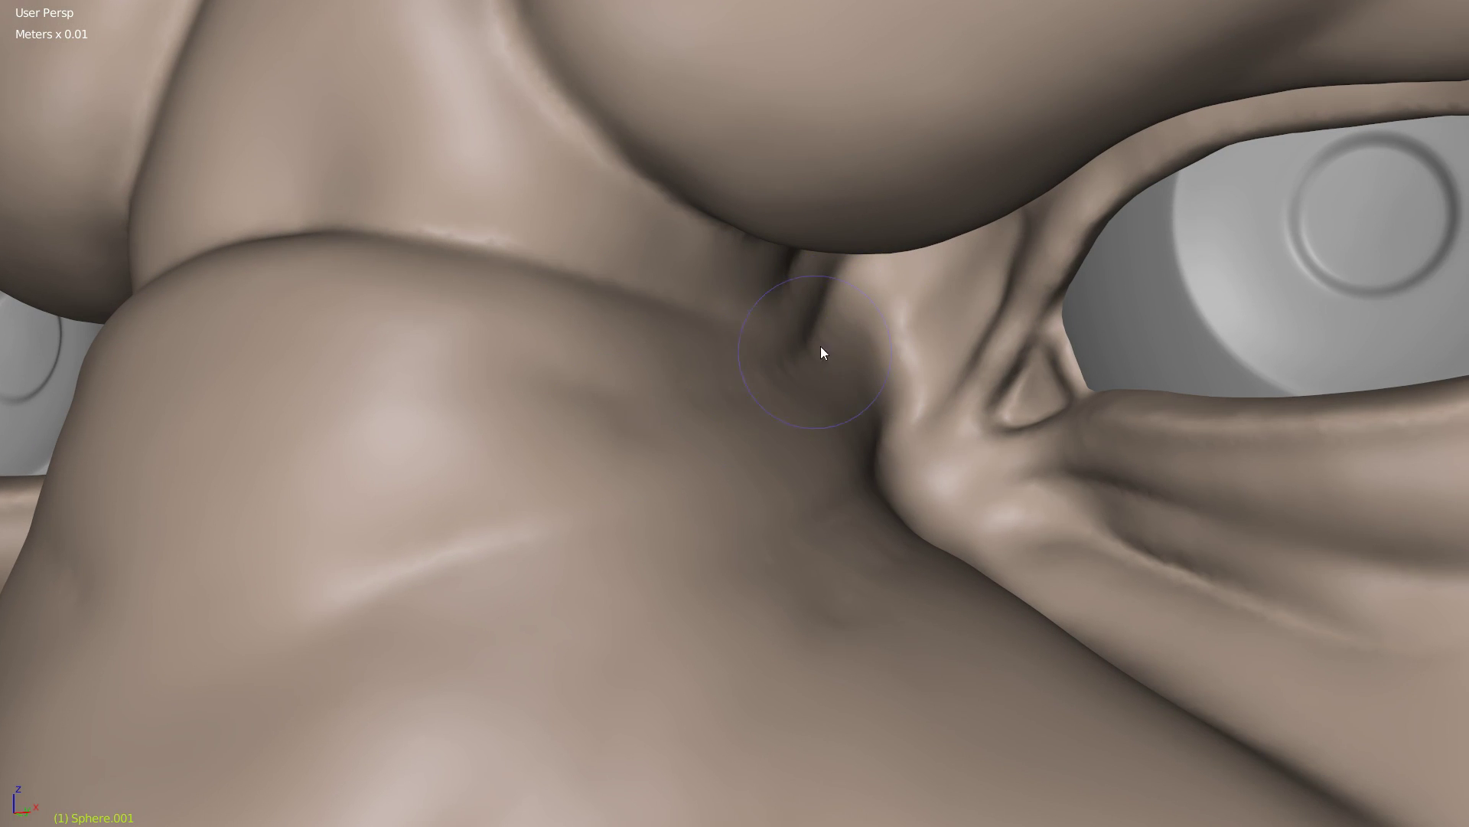
mouse_move(583, 408)
middle_down()
mouse_move(712, 407)
mouse_move(774, 273)
mouse_move(584, 456)
middle_up()
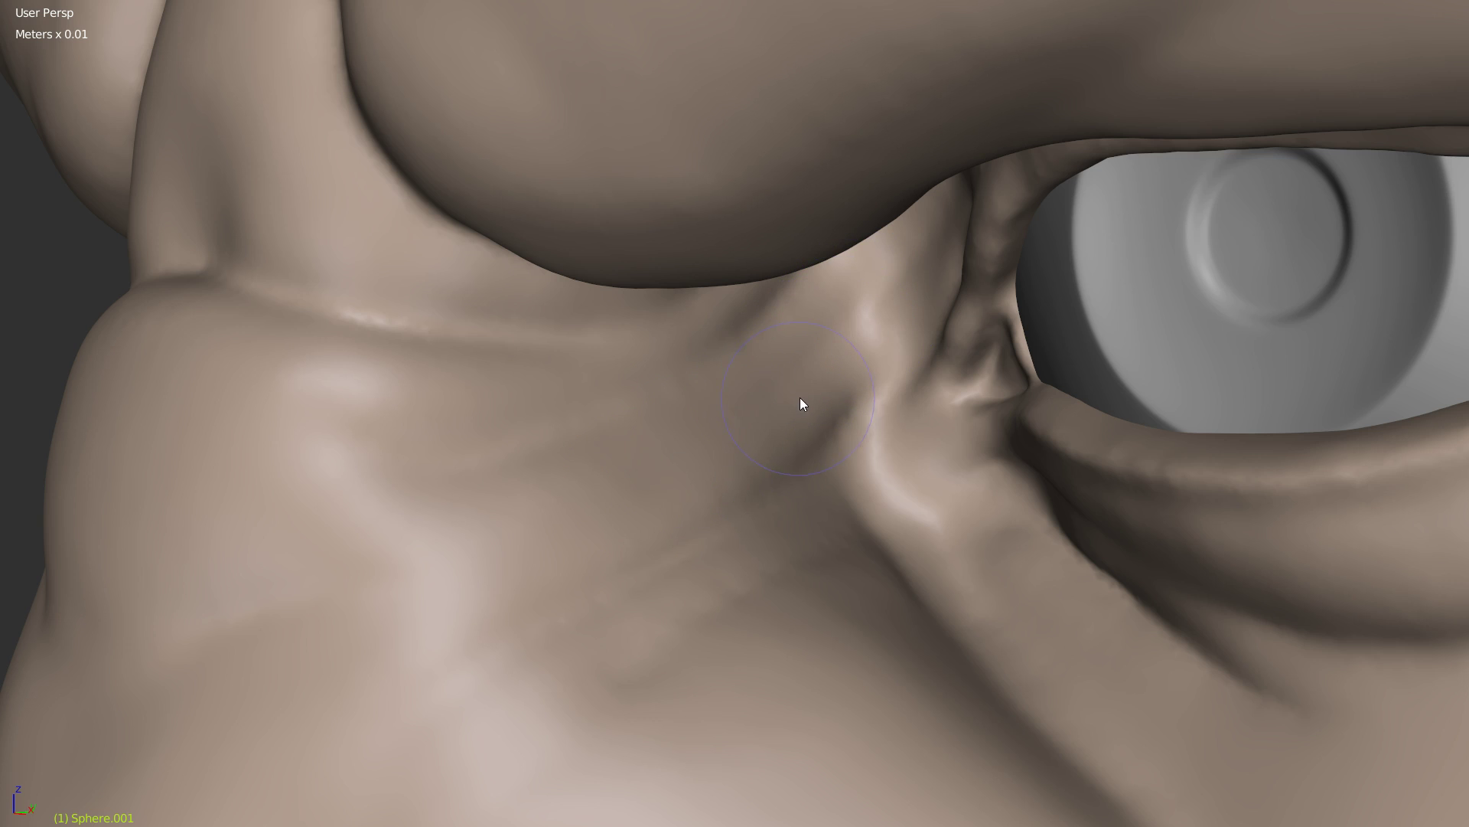
Step: Resize the brush and reshape the skin between the brows, working up from the nose bridge along the frown crease
key(f)
click(764, 402)
middle_drag(794, 423, 807, 421)
mouse_move(924, 485)
middle_down()
mouse_move(774, 515)
mouse_move(849, 508)
middle_up()
mouse_move(892, 366)
middle_down()
mouse_move(779, 415)
mouse_move(758, 402)
middle_up()
key(f)
click(690, 330)
mouse_move(668, 281)
mouse_down()
mouse_move(668, 300)
mouse_move(727, 310)
mouse_move(662, 280)
mouse_up()
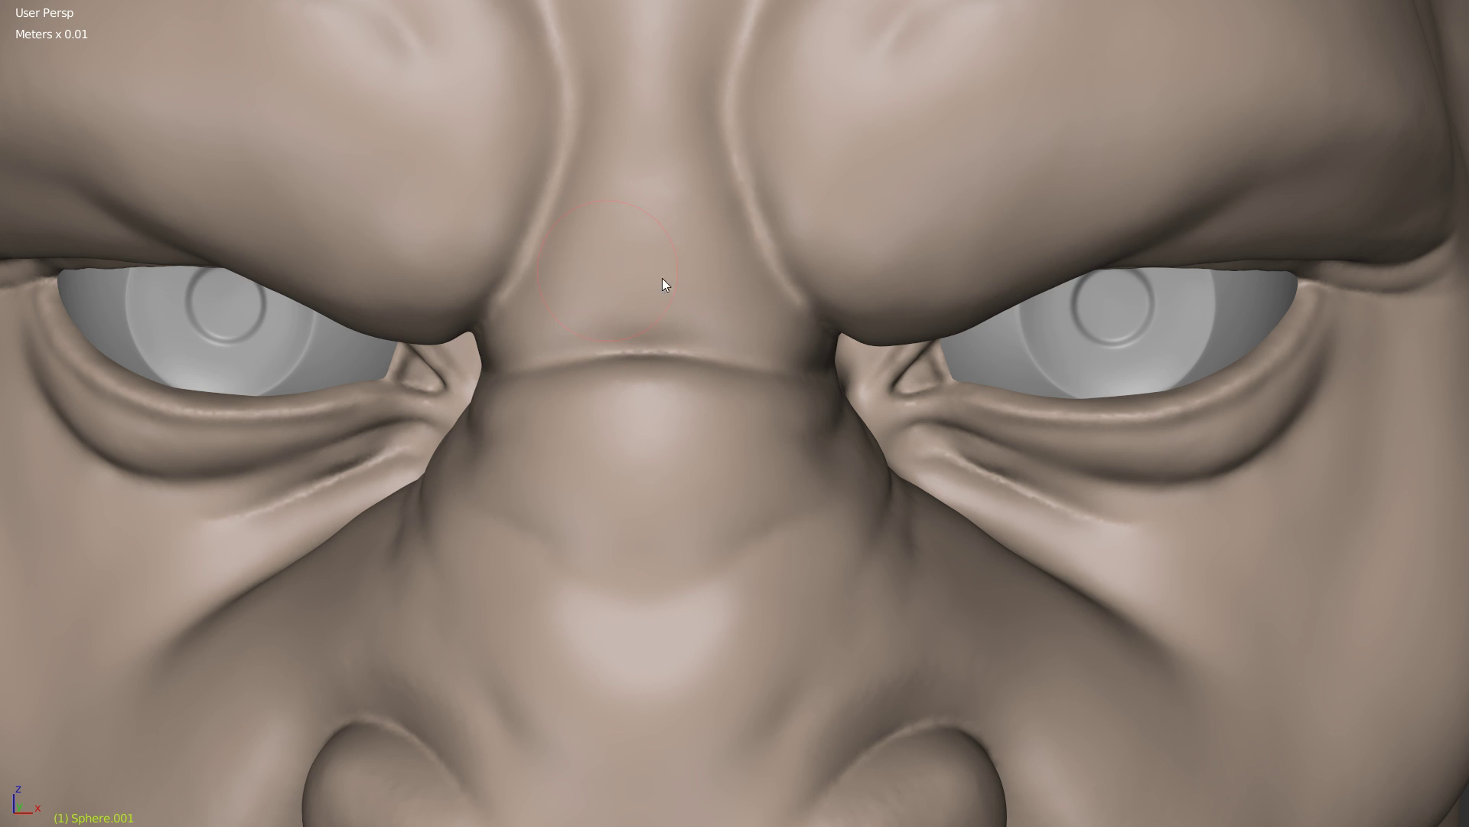
mouse_move(773, 335)
mouse_down()
mouse_move(654, 314)
mouse_move(767, 315)
mouse_move(691, 233)
mouse_move(746, 203)
mouse_up()
drag(722, 153, 708, 124)
Step: Reshape the forehead fold above the brow with long strokes running outward toward the temple
mouse_move(814, 95)
mouse_down()
mouse_move(826, 115)
mouse_move(995, 77)
mouse_up()
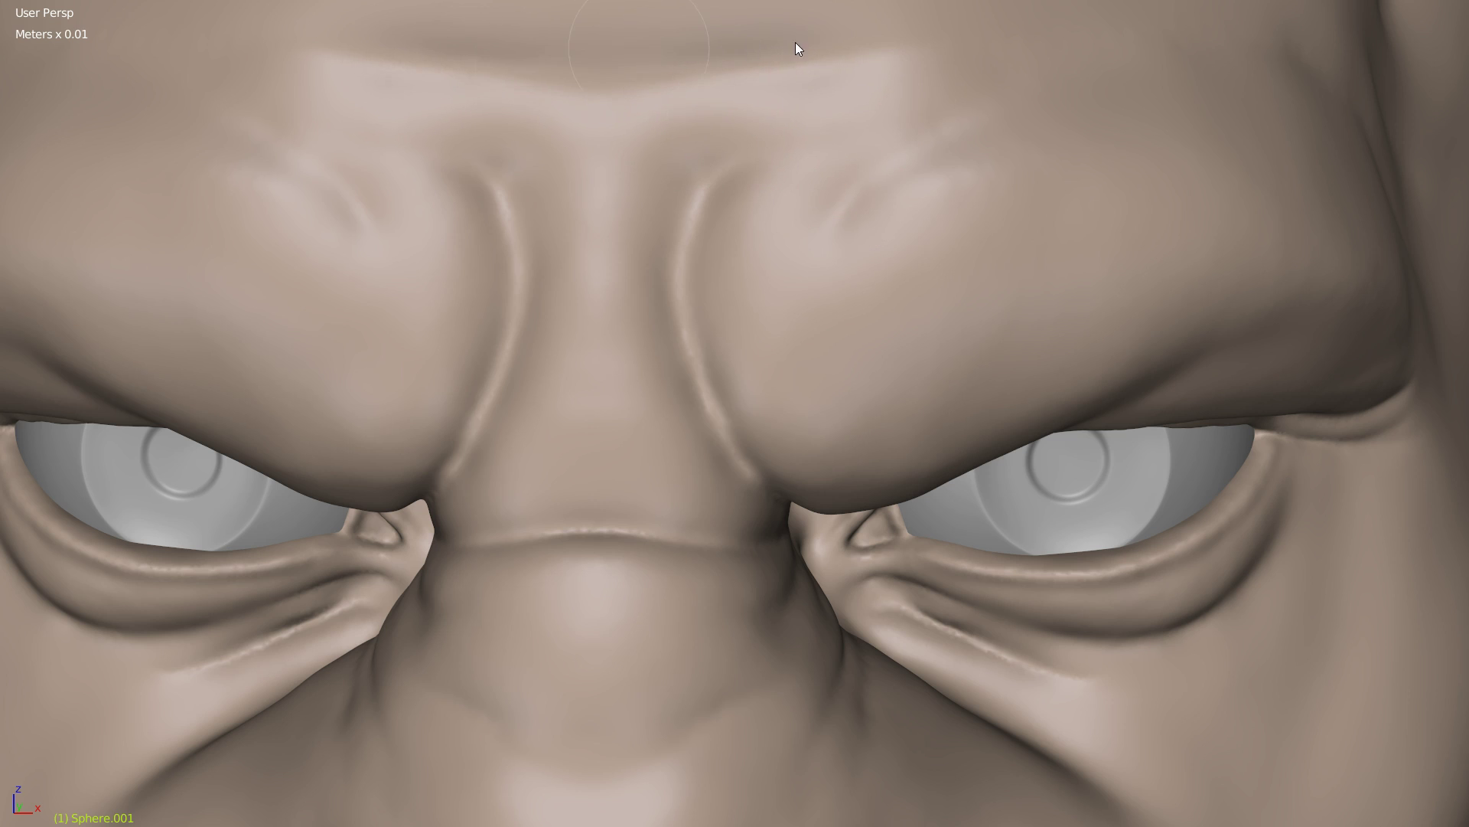
mouse_move(938, 59)
middle_down()
mouse_move(825, 277)
mouse_move(485, 237)
middle_up()
drag(628, 224, 1158, 191)
middle_drag(1185, 248, 1111, 289)
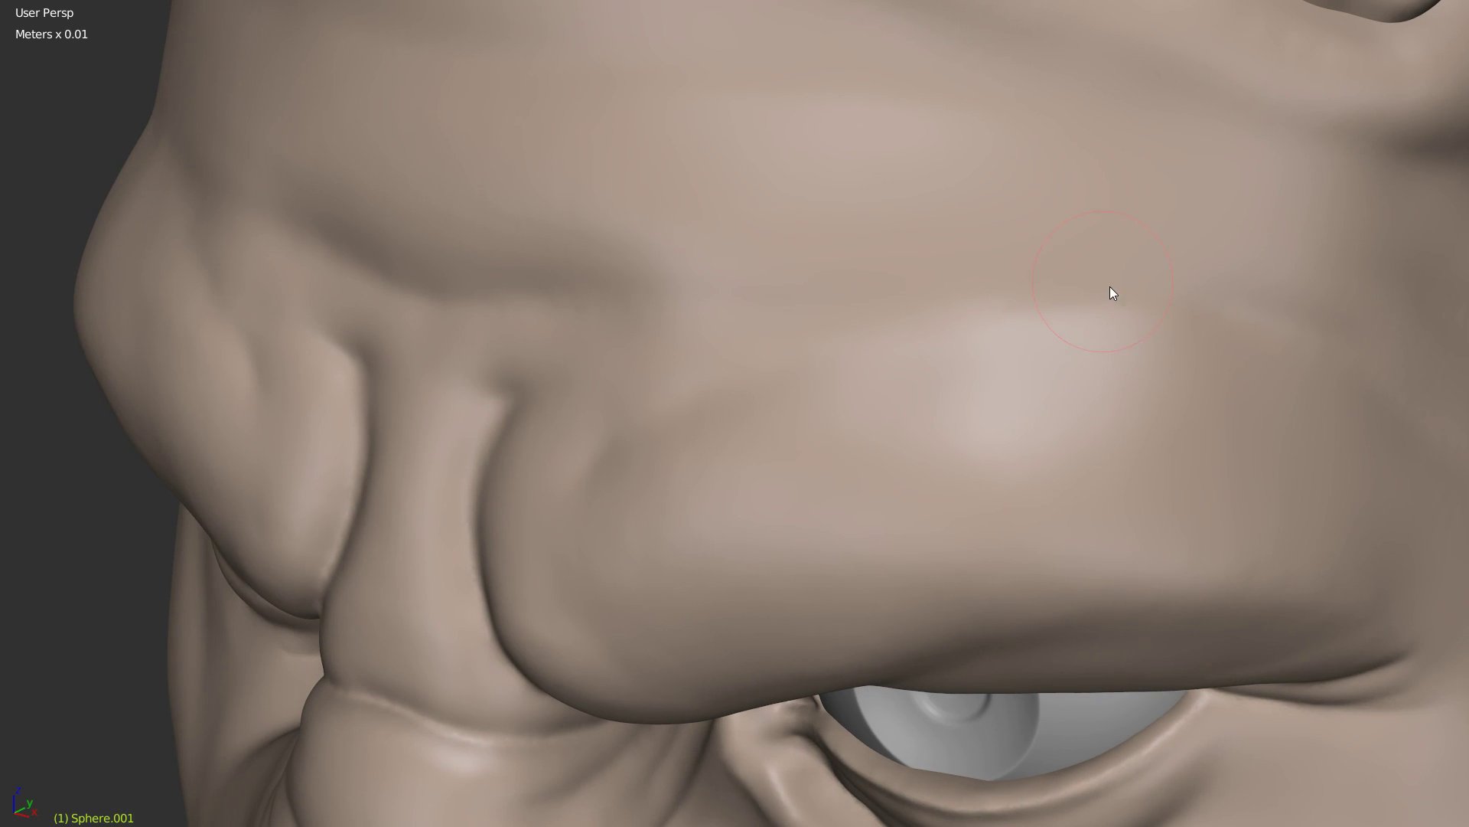
Step: Inspect the brows, forehead fold and eyes from below, from the front and from the side
mouse_move(865, 308)
ctrl+middle_down()
mouse_move(832, 397)
mouse_move(934, 335)
ctrl+middle_up()
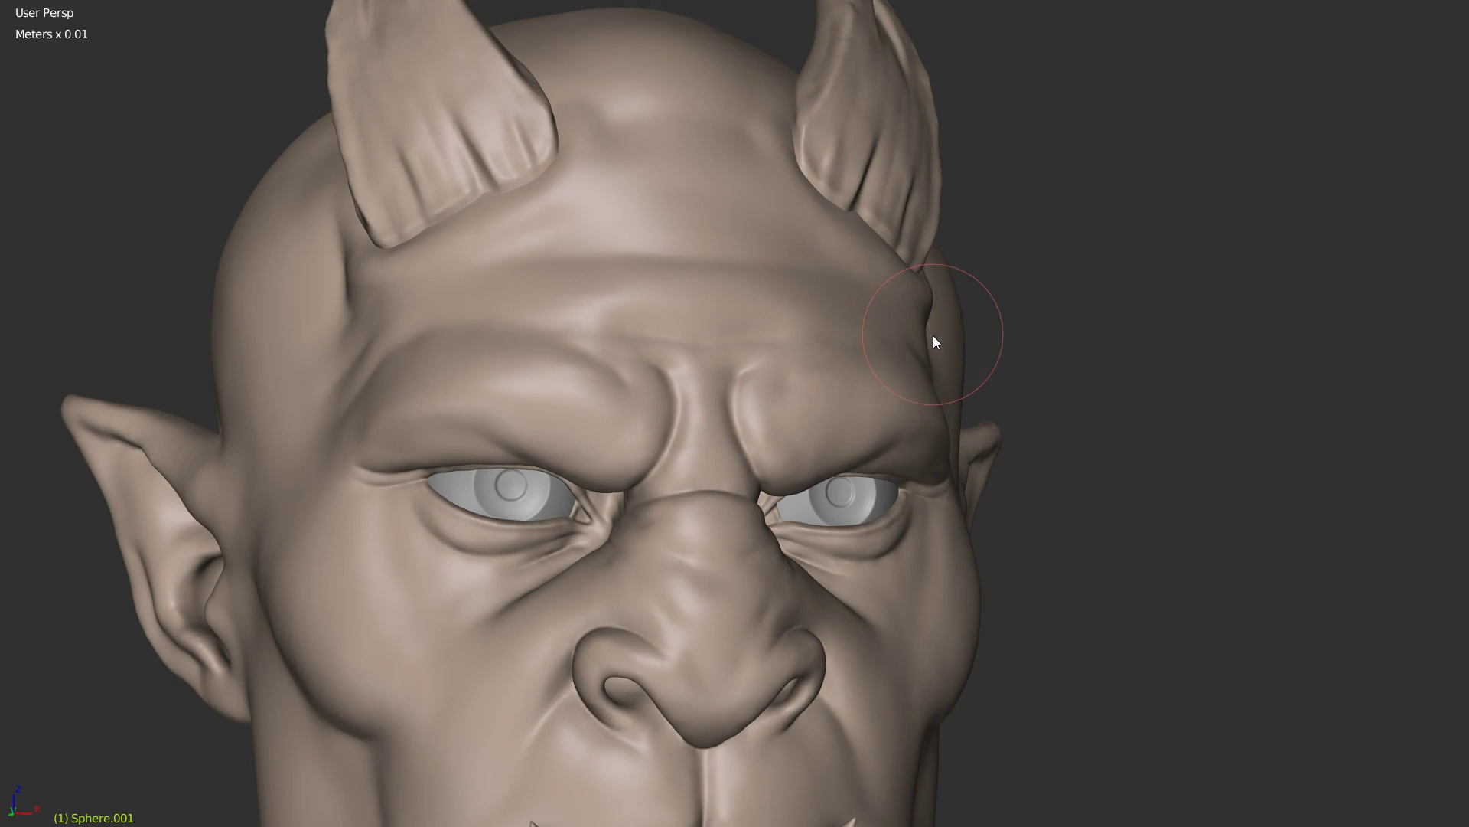
shift+middle_drag(911, 276, 918, 239)
scroll(828, 307, up, 3)
mouse_move(830, 299)
middle_down()
mouse_move(788, 334)
mouse_move(792, 250)
mouse_move(713, 163)
middle_up()
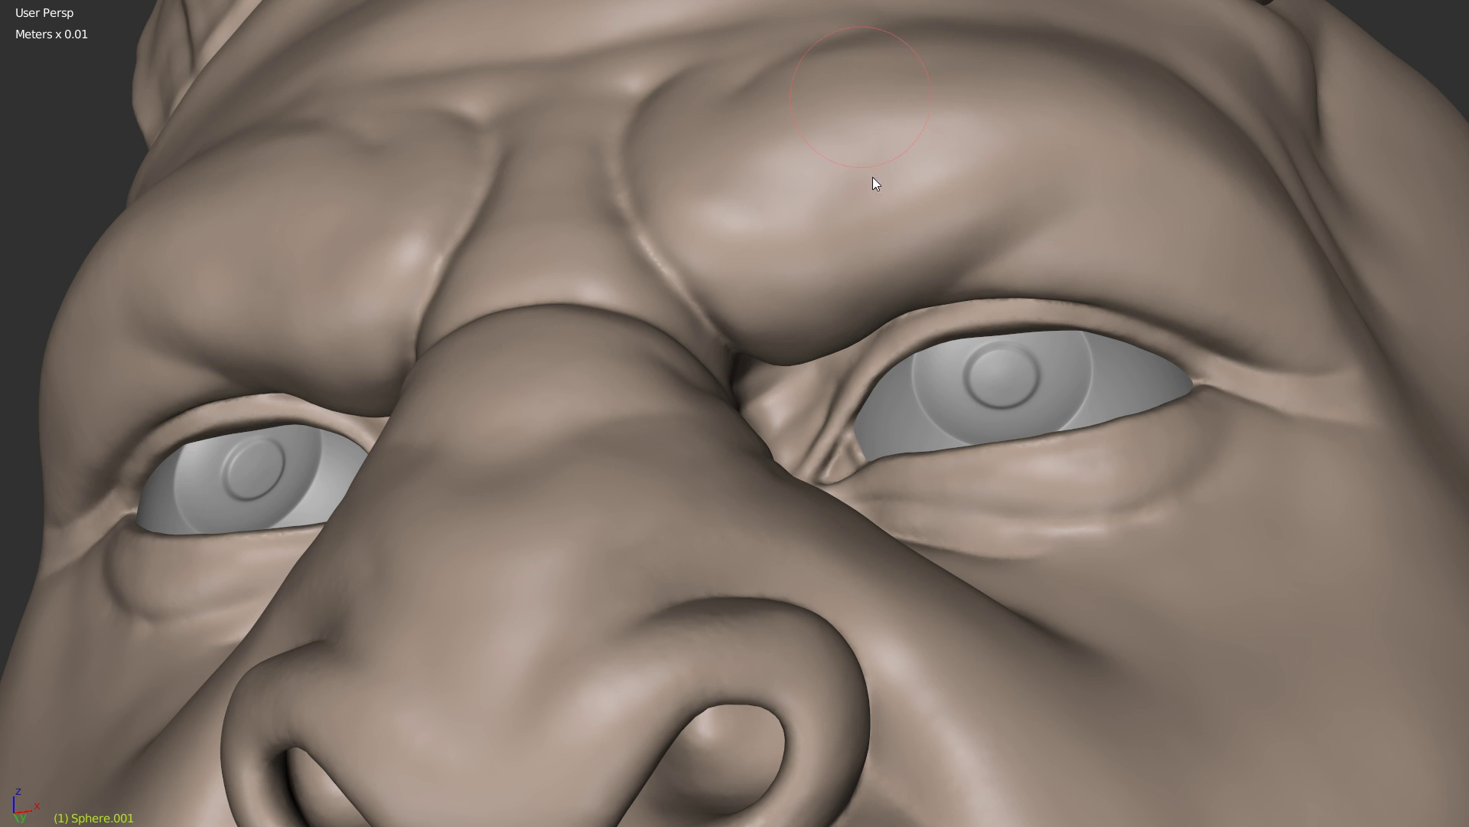
mouse_move(857, 120)
middle_down()
mouse_move(941, 167)
mouse_move(873, 299)
mouse_move(887, 251)
middle_up()
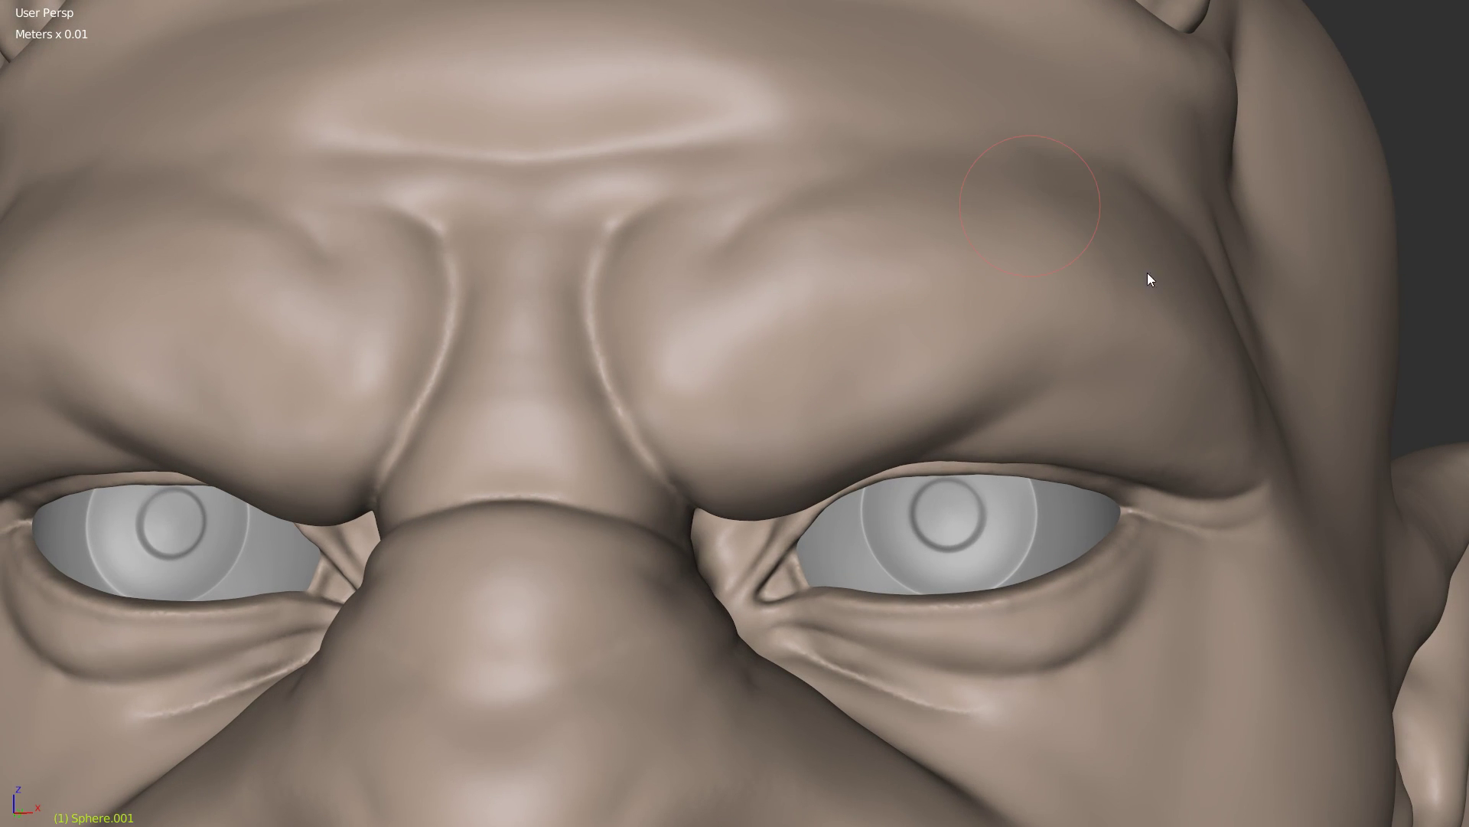
middle_drag(980, 286, 832, 243)
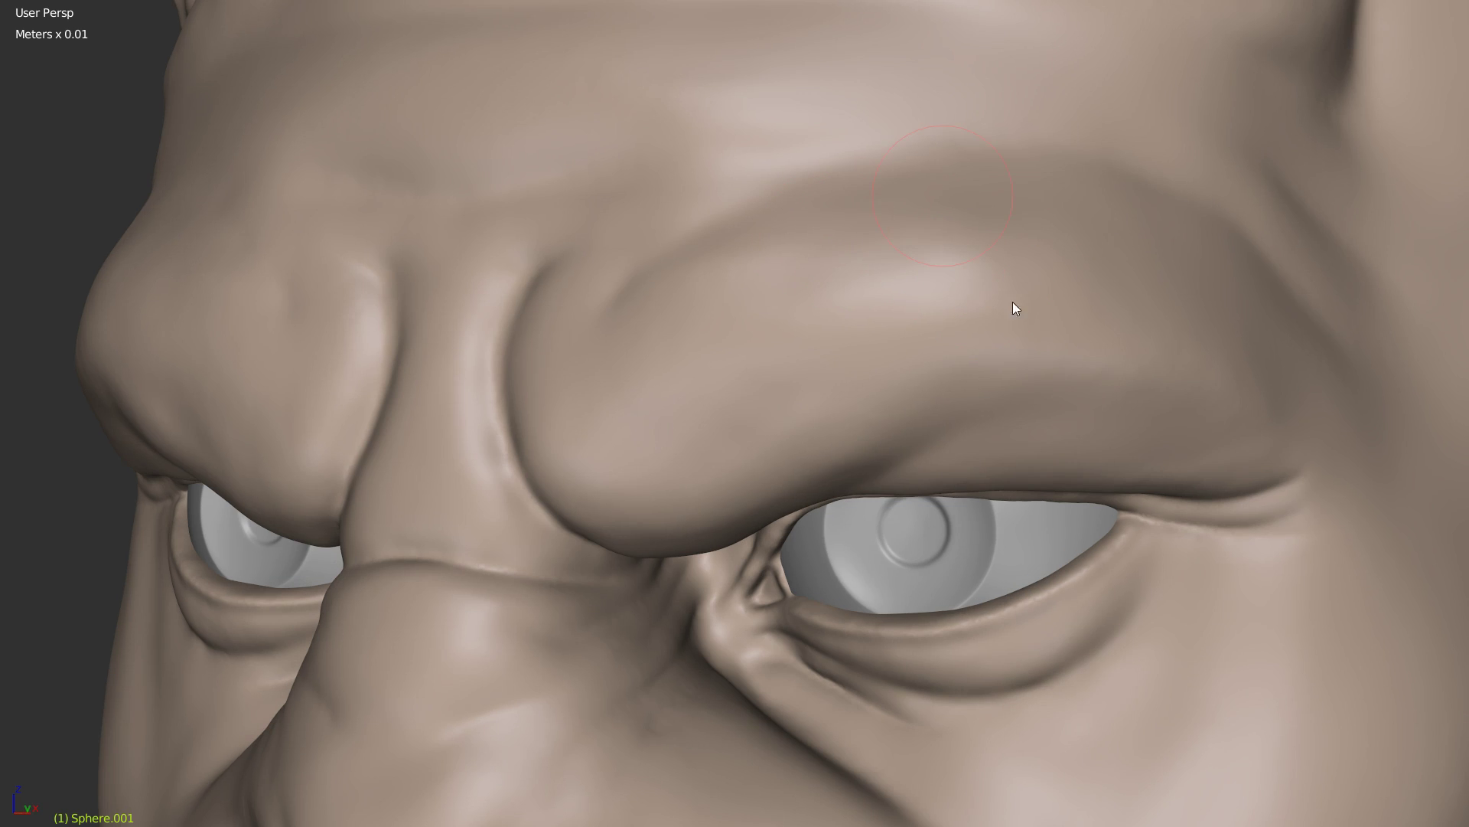
Step: Review the whole horned bust from a distance and switch to the front orthographic view
scroll(868, 352, down, 8)
scroll(742, 312, up, 1)
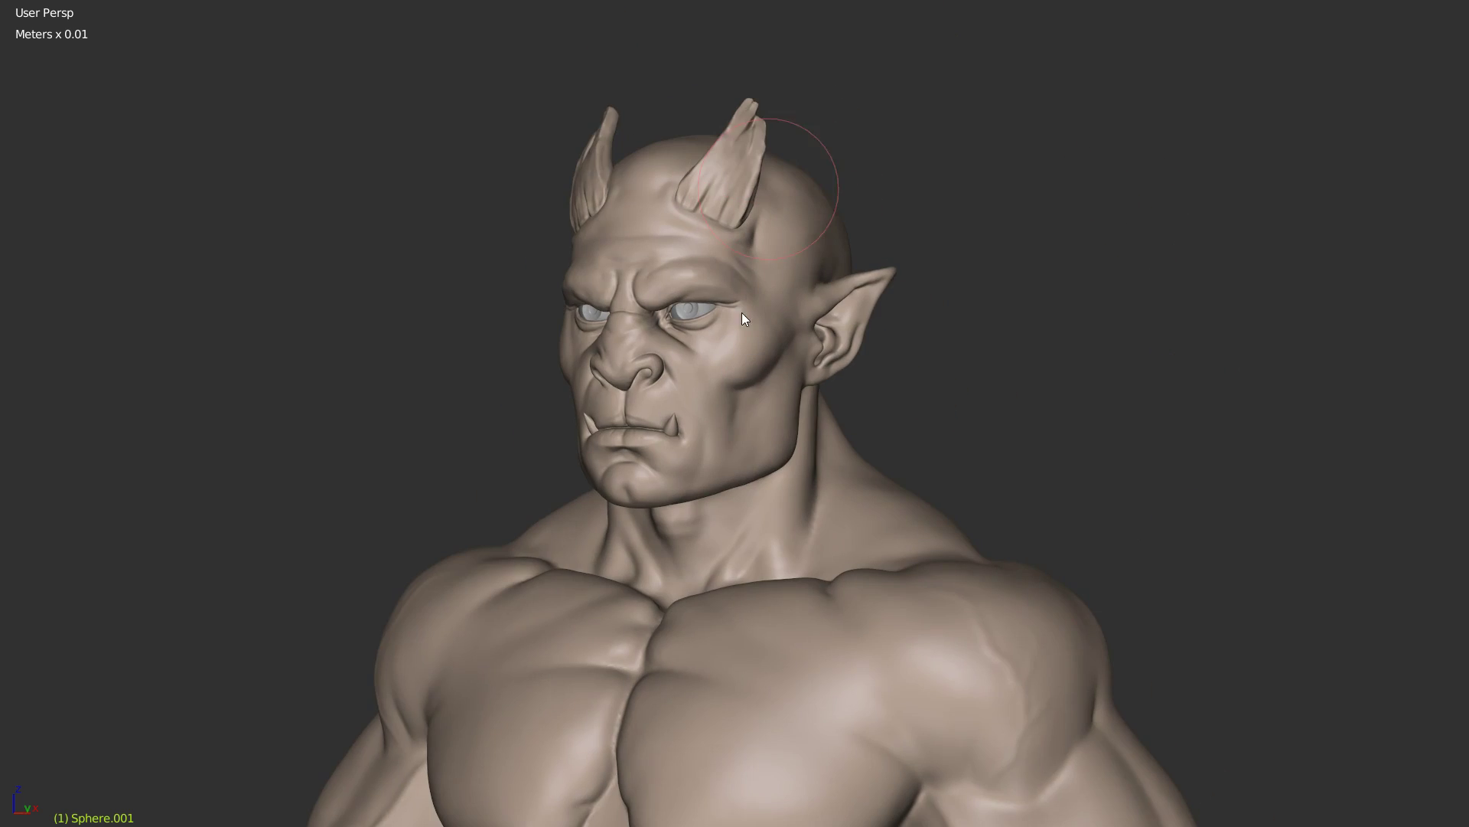
middle_drag(741, 312, 938, 200)
scroll(801, 341, down, 5)
scroll(802, 305, up, 3)
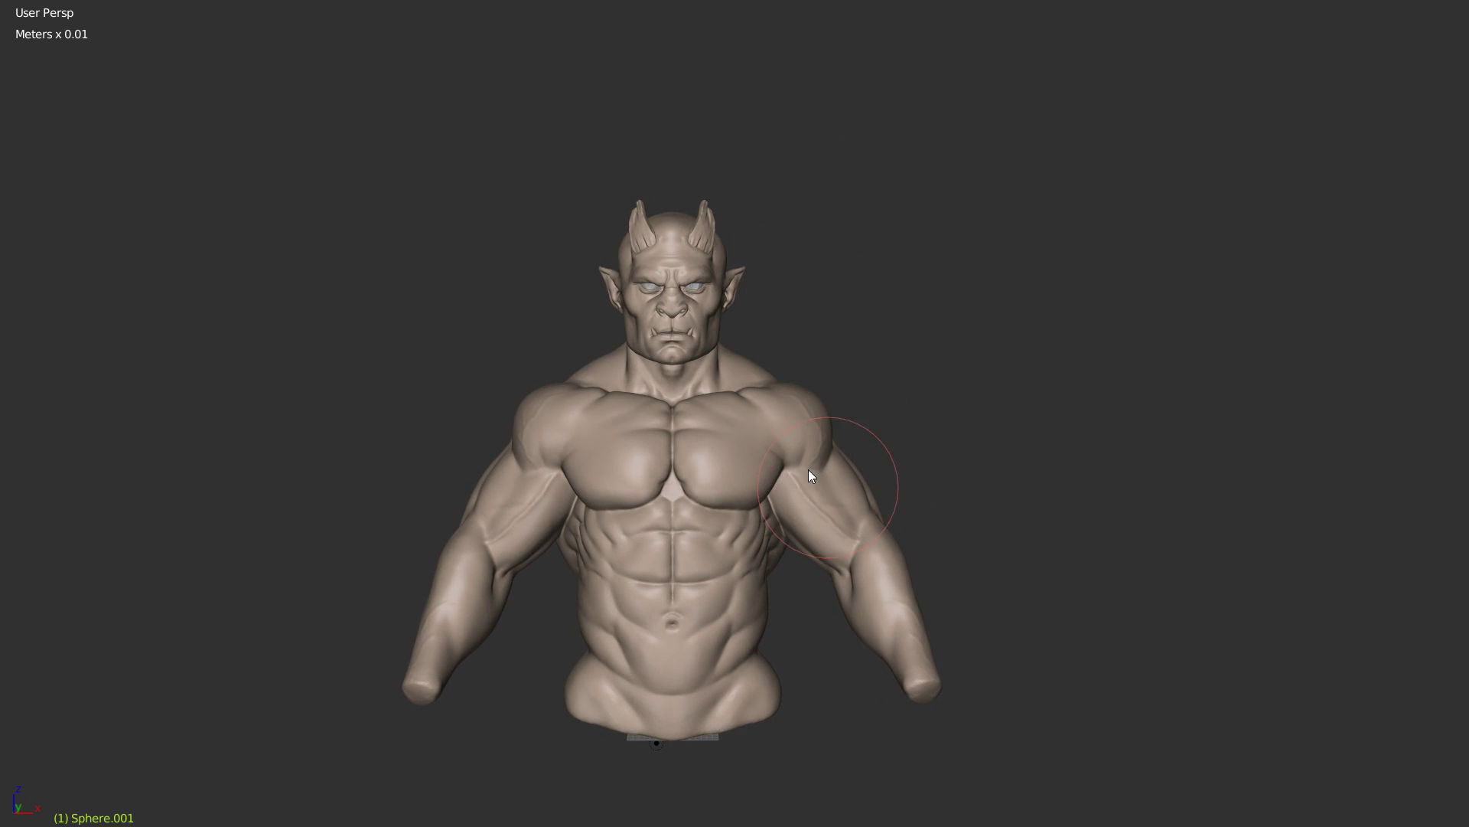
key(q)
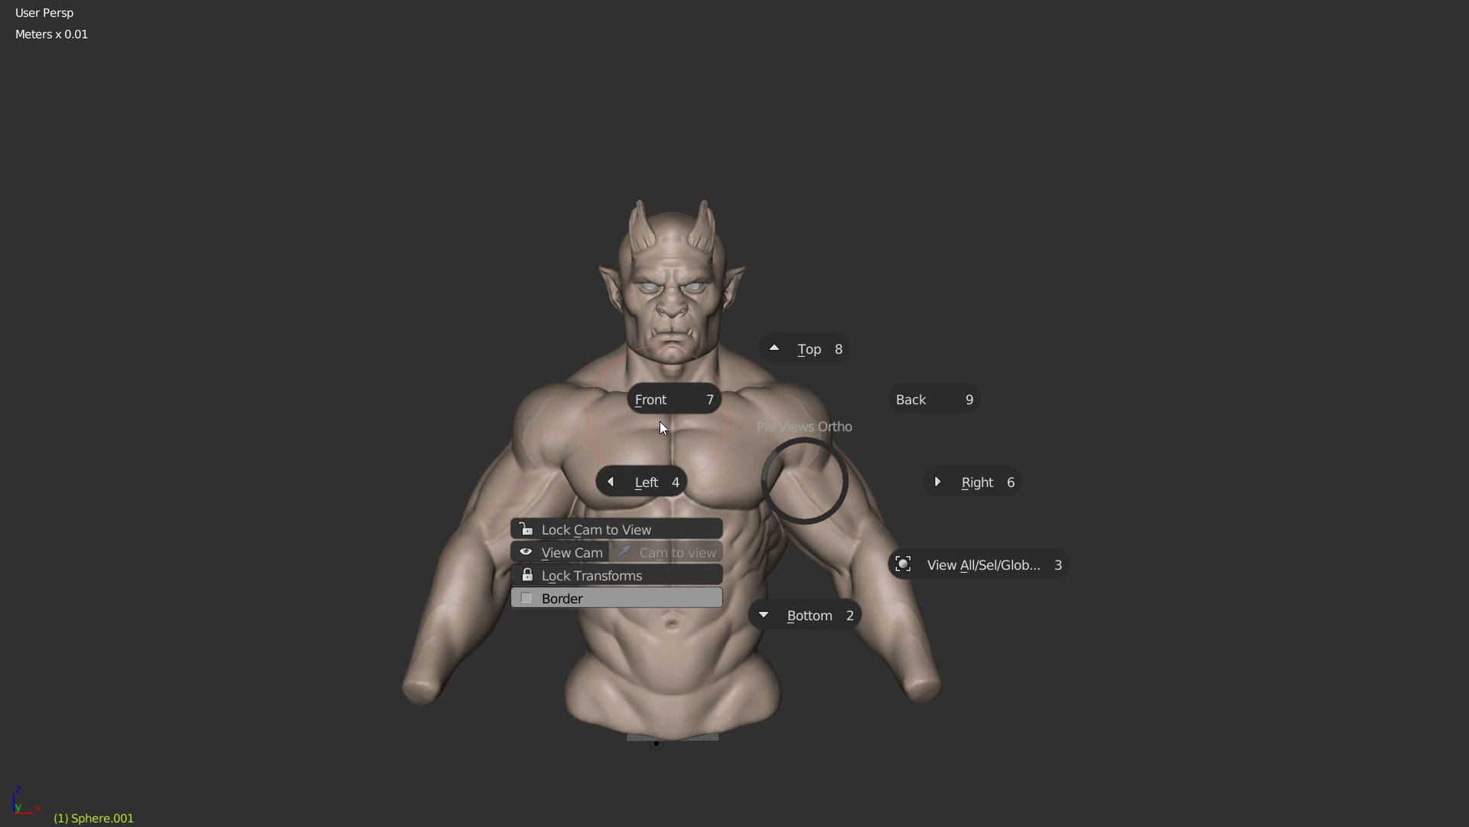
click(670, 399)
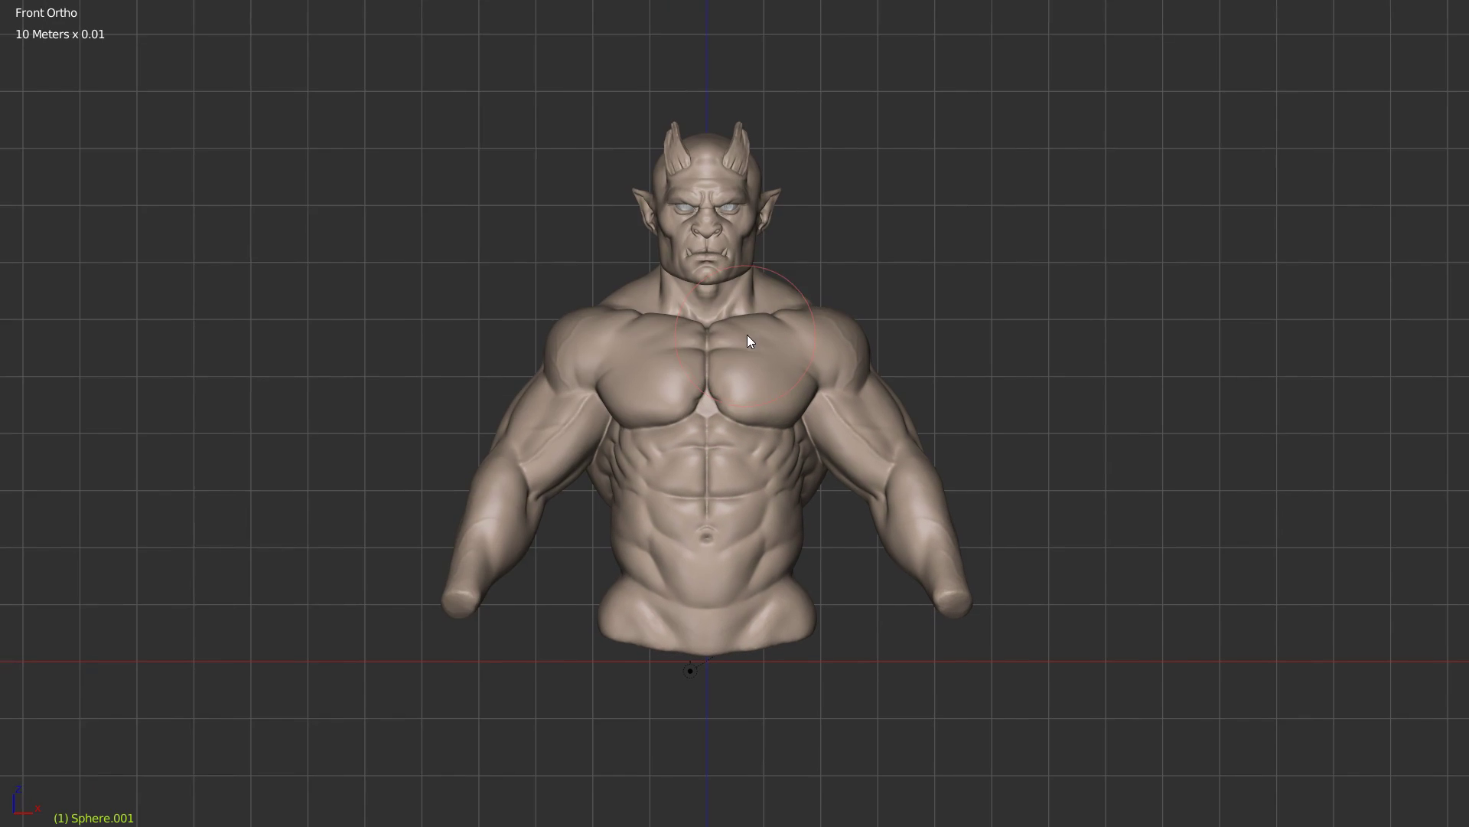
Step: Hide the torso and arms with a box selection, leaving the head and upper shoulders for close-up work
scroll(765, 343, up, 2)
key(b)
mouse_move(1163, 767)
mouse_down()
mouse_move(407, 383)
mouse_move(298, 298)
mouse_move(268, 256)
mouse_move(280, 247)
mouse_up()
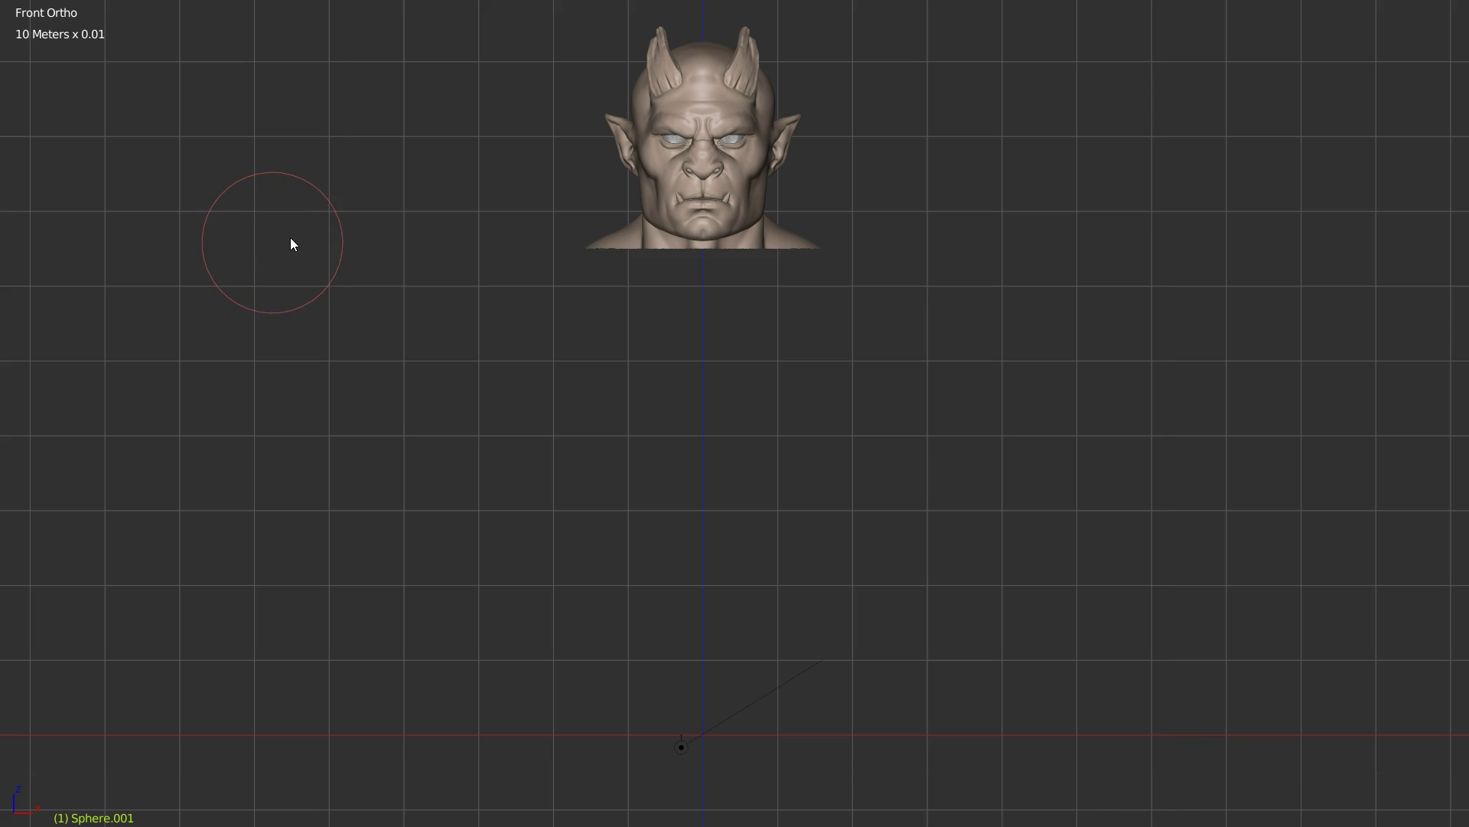
middle_drag(800, 285, 754, 268)
shift+middle_drag(759, 463, 759, 574)
scroll(792, 260, up, 3)
shift+middle_drag(708, 459, 731, 743)
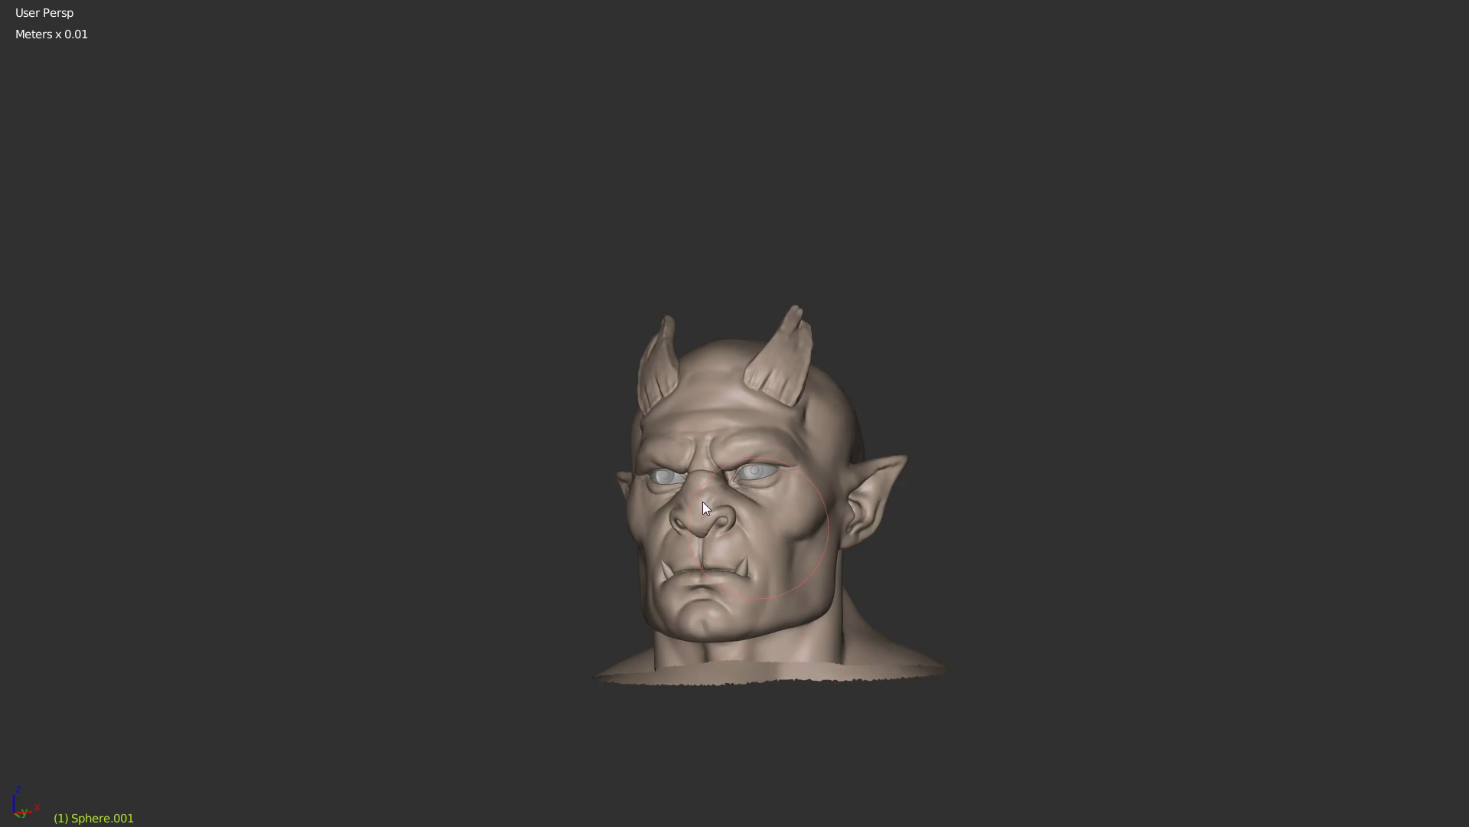
Step: Switch the sculpt brush and refine the frown crease along the brow's inner edge, down toward the inner eye corner
scroll(915, 388, up, 3)
scroll(906, 392, up, 9)
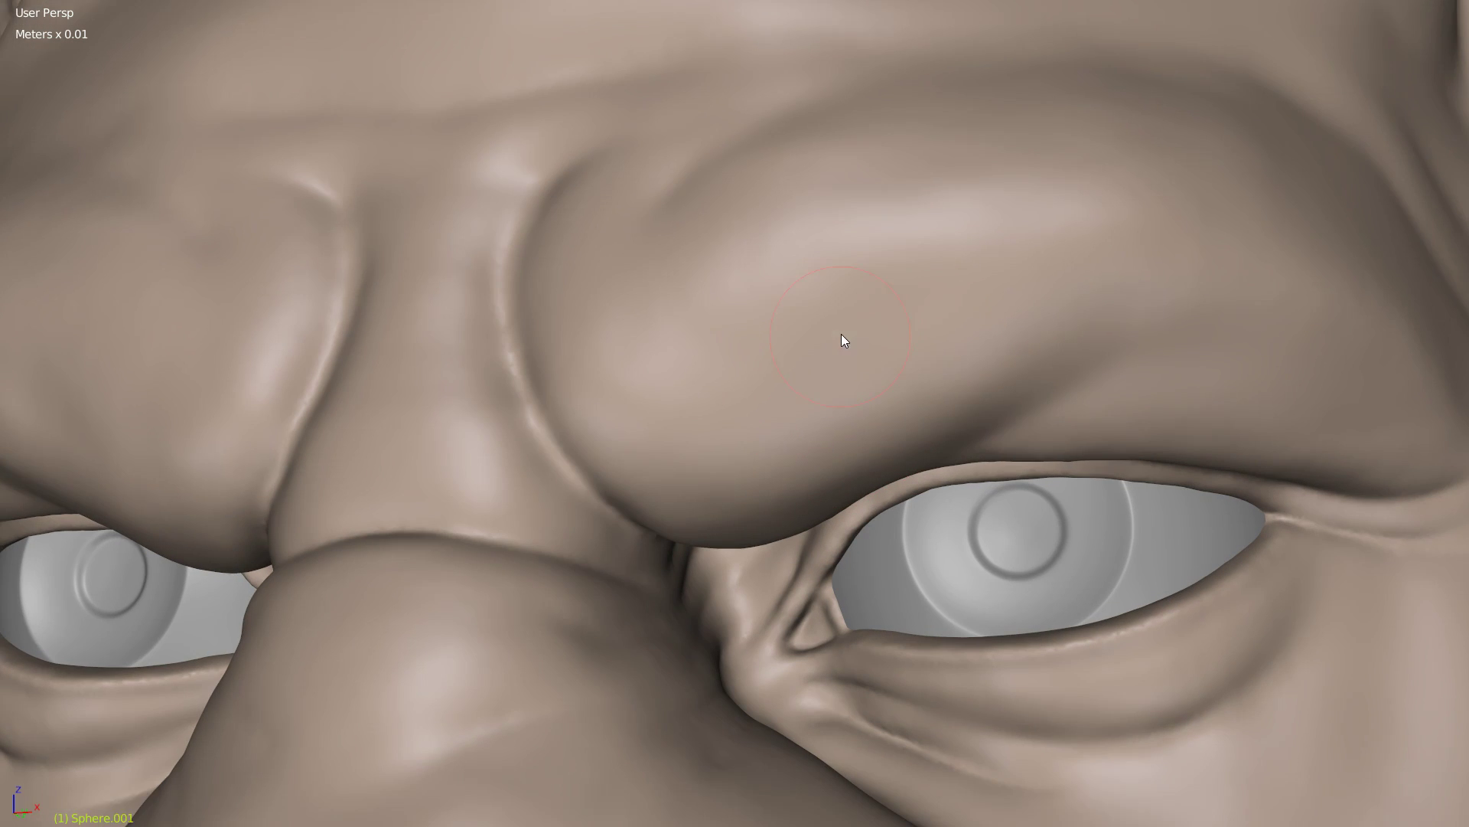
key(w)
click(515, 370)
middle_drag(515, 335, 450, 311)
drag(461, 341, 511, 444)
mouse_move(465, 249)
mouse_down()
mouse_move(510, 447)
mouse_move(562, 501)
mouse_up()
drag(476, 383, 598, 521)
drag(540, 462, 603, 508)
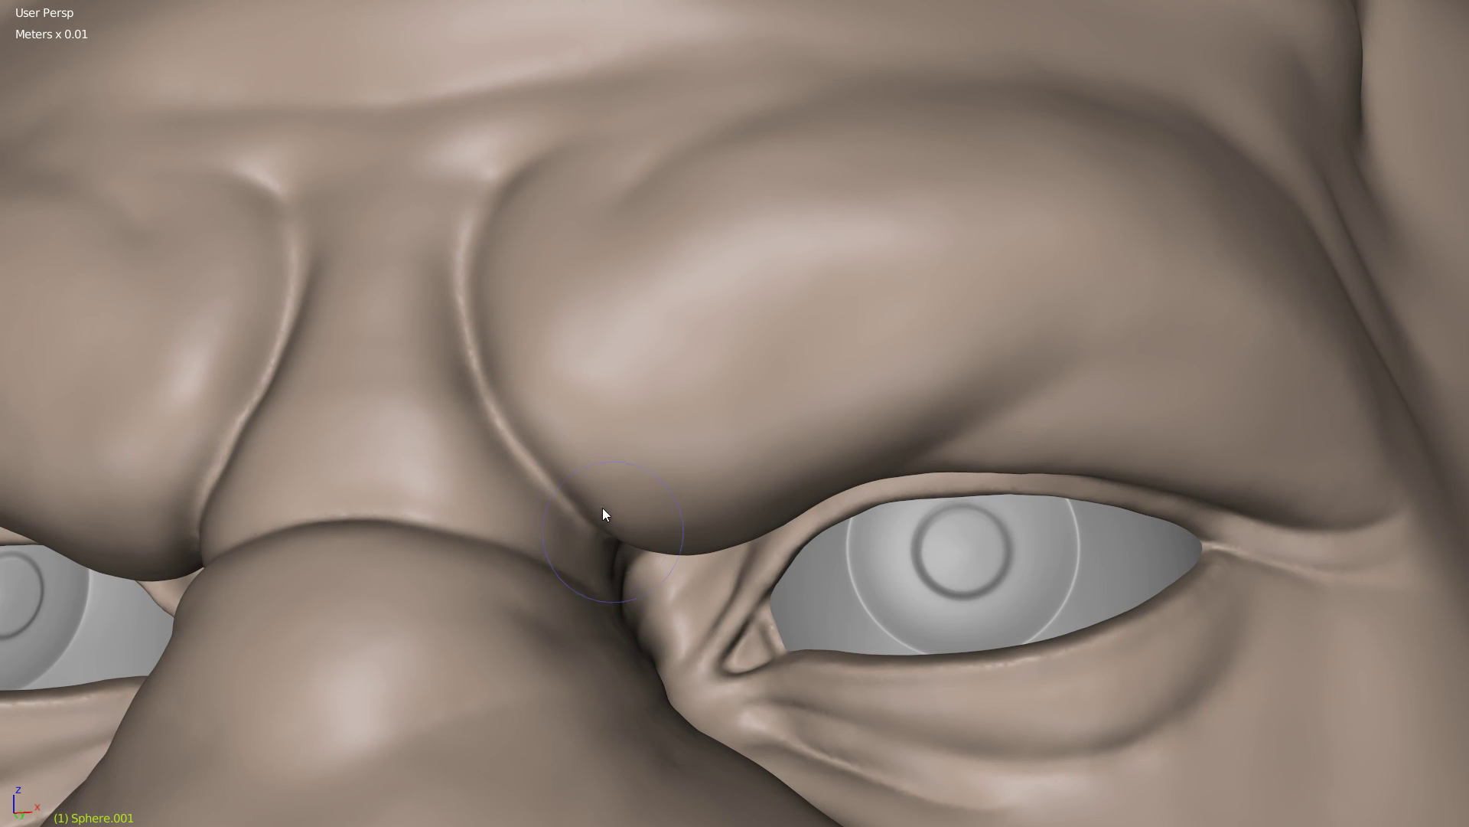
scroll(612, 456, down, 2)
middle_drag(613, 456, 630, 471)
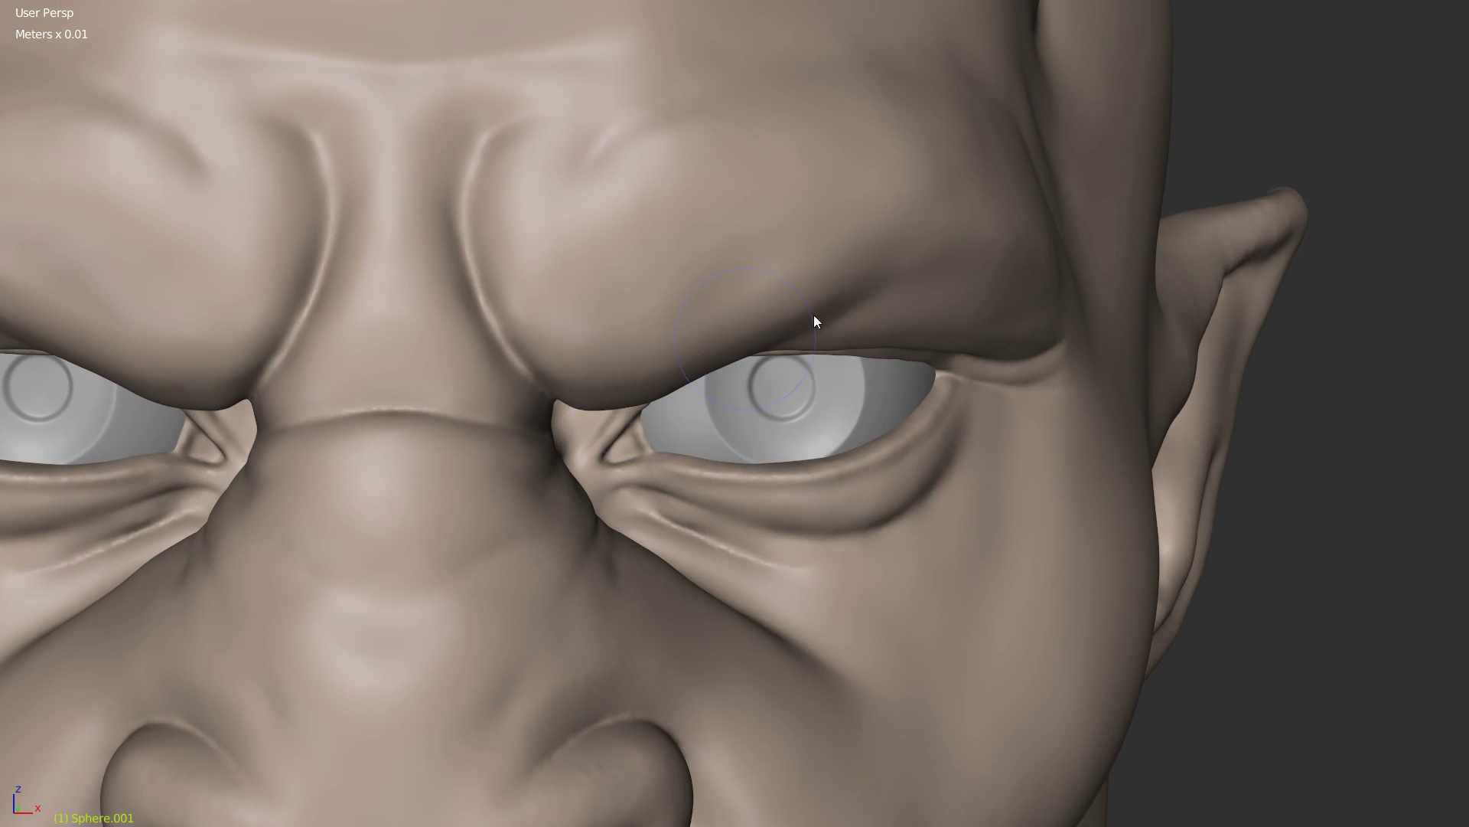
Step: Shrink the brush, carve fine wrinkles on the side of the nose root beside the eye corner, and smooth their lower ends
shift+middle_drag(814, 314, 1010, 210)
mouse_move(649, 314)
middle_down()
mouse_move(606, 329)
mouse_move(731, 285)
mouse_move(561, 423)
mouse_move(762, 346)
middle_up()
key(f)
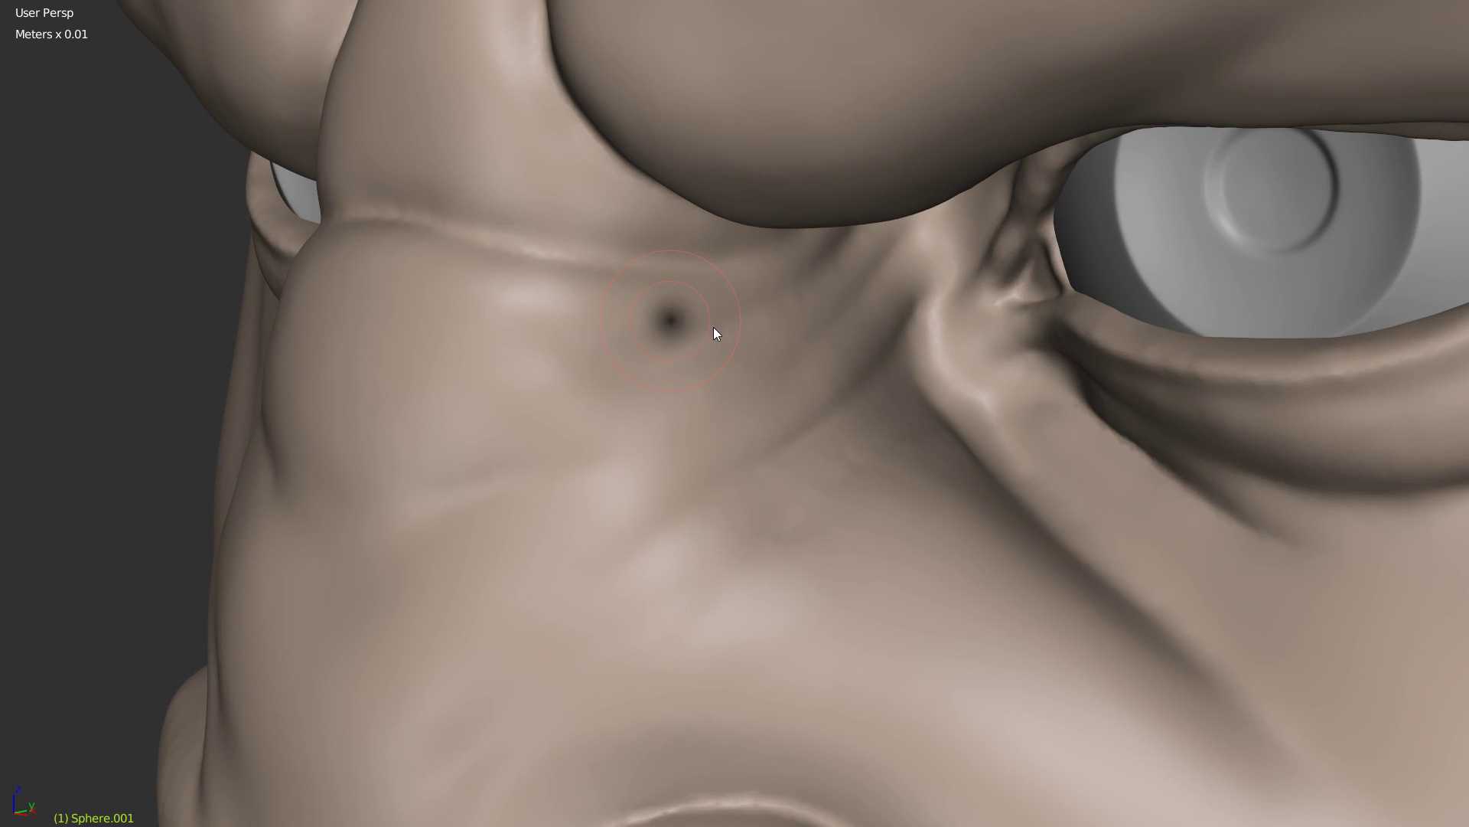
click(713, 327)
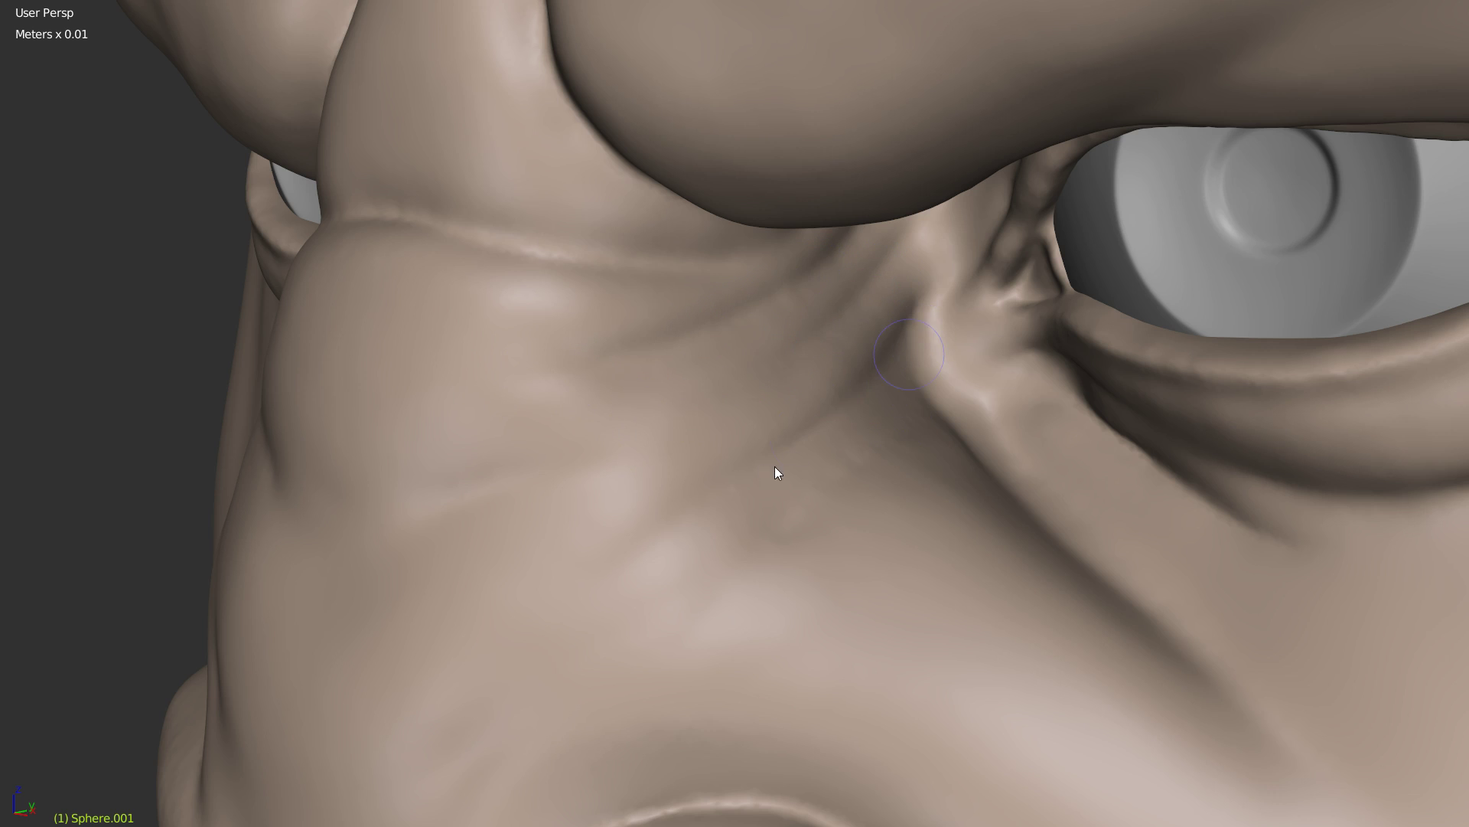
mouse_move(820, 506)
shift+mouse_down()
mouse_move(912, 451)
mouse_move(759, 572)
shift+mouse_up()
scroll(751, 518, down, 5)
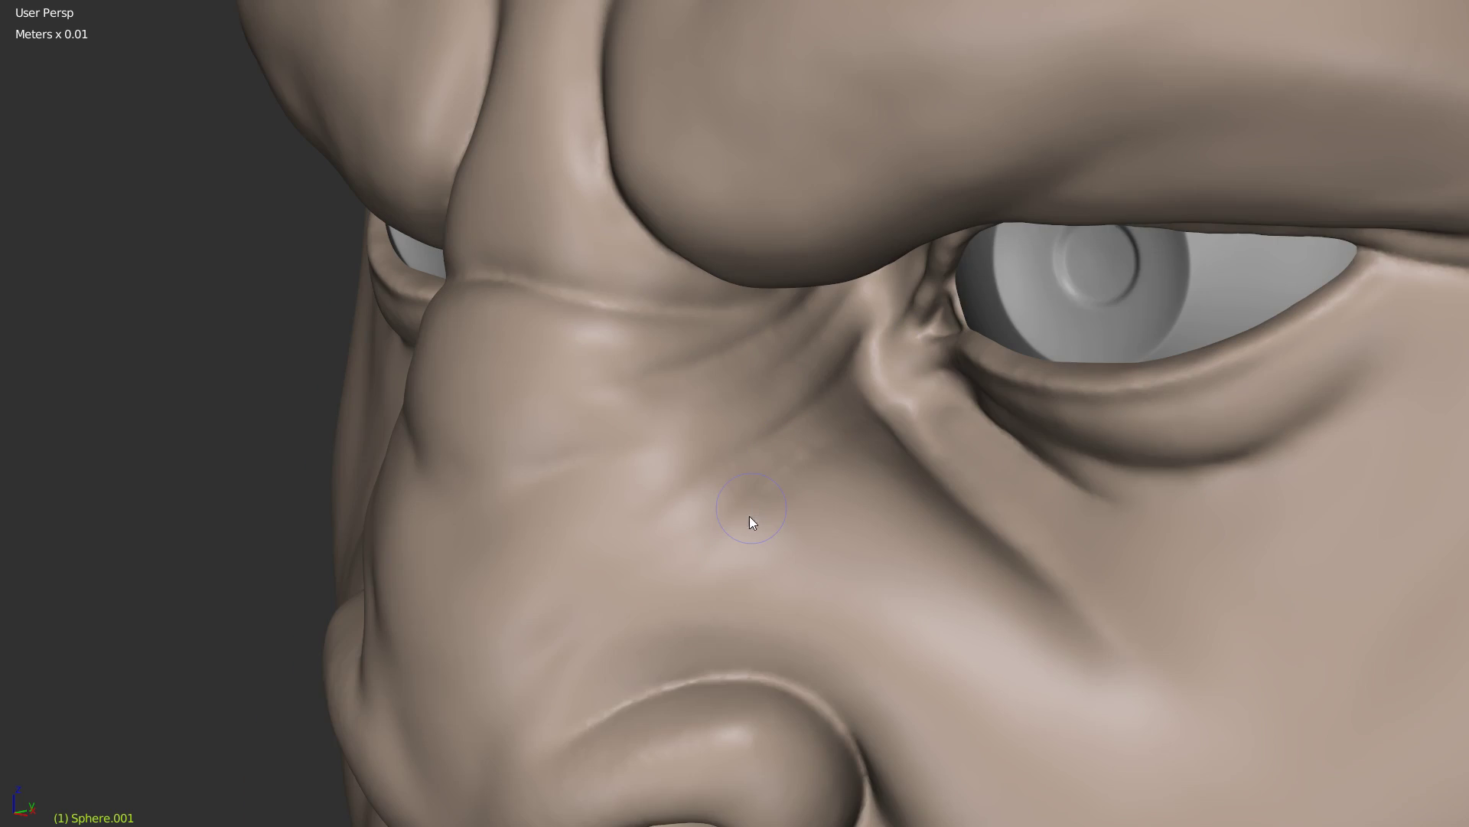
Step: Carve creases across the nose bridge and above the nostril wing, adjusting the brush size
scroll(761, 436, up, 2)
scroll(773, 380, up, 3)
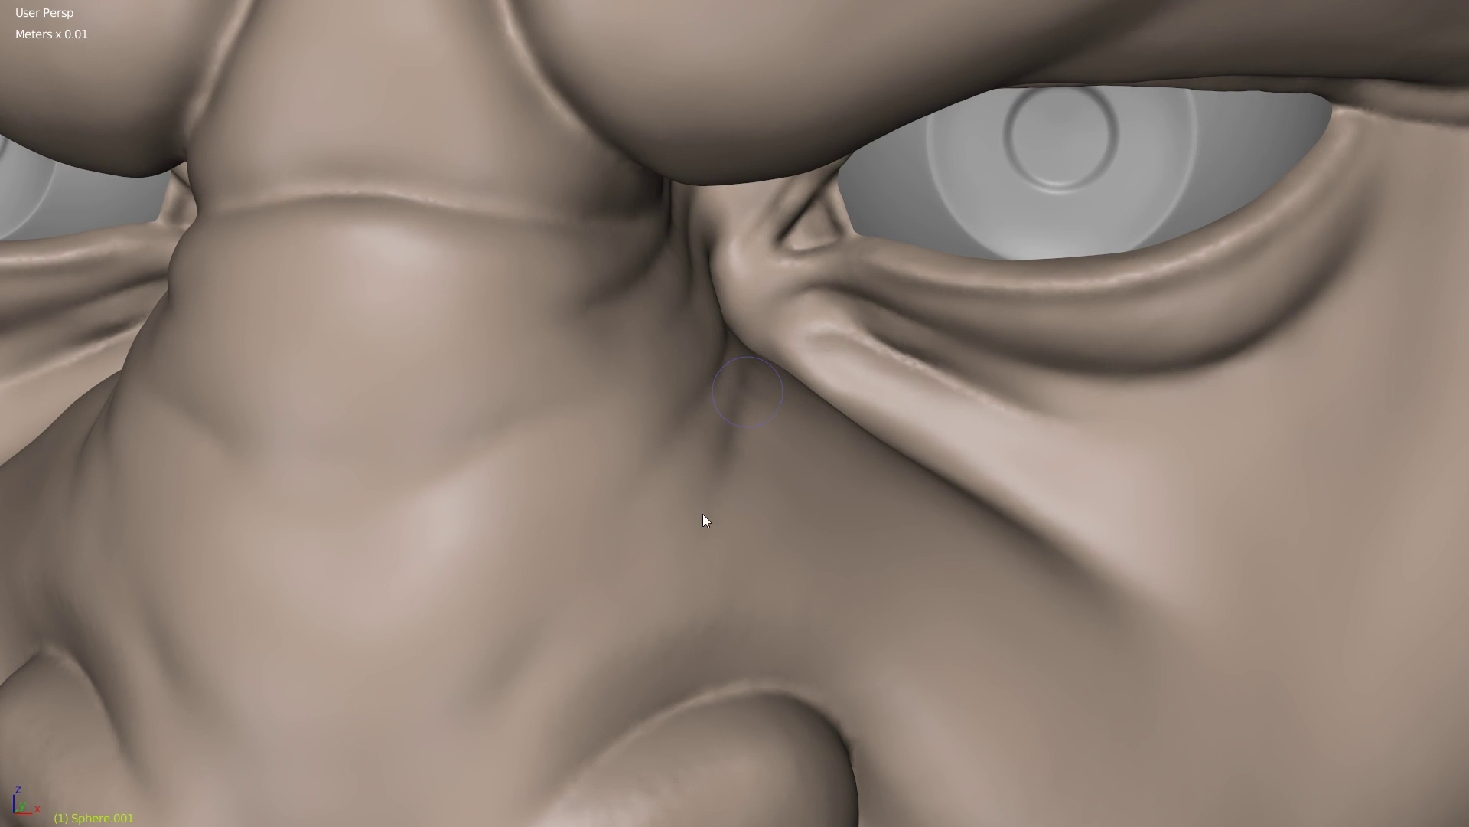
scroll(656, 475, down, 4)
scroll(676, 554, up, 3)
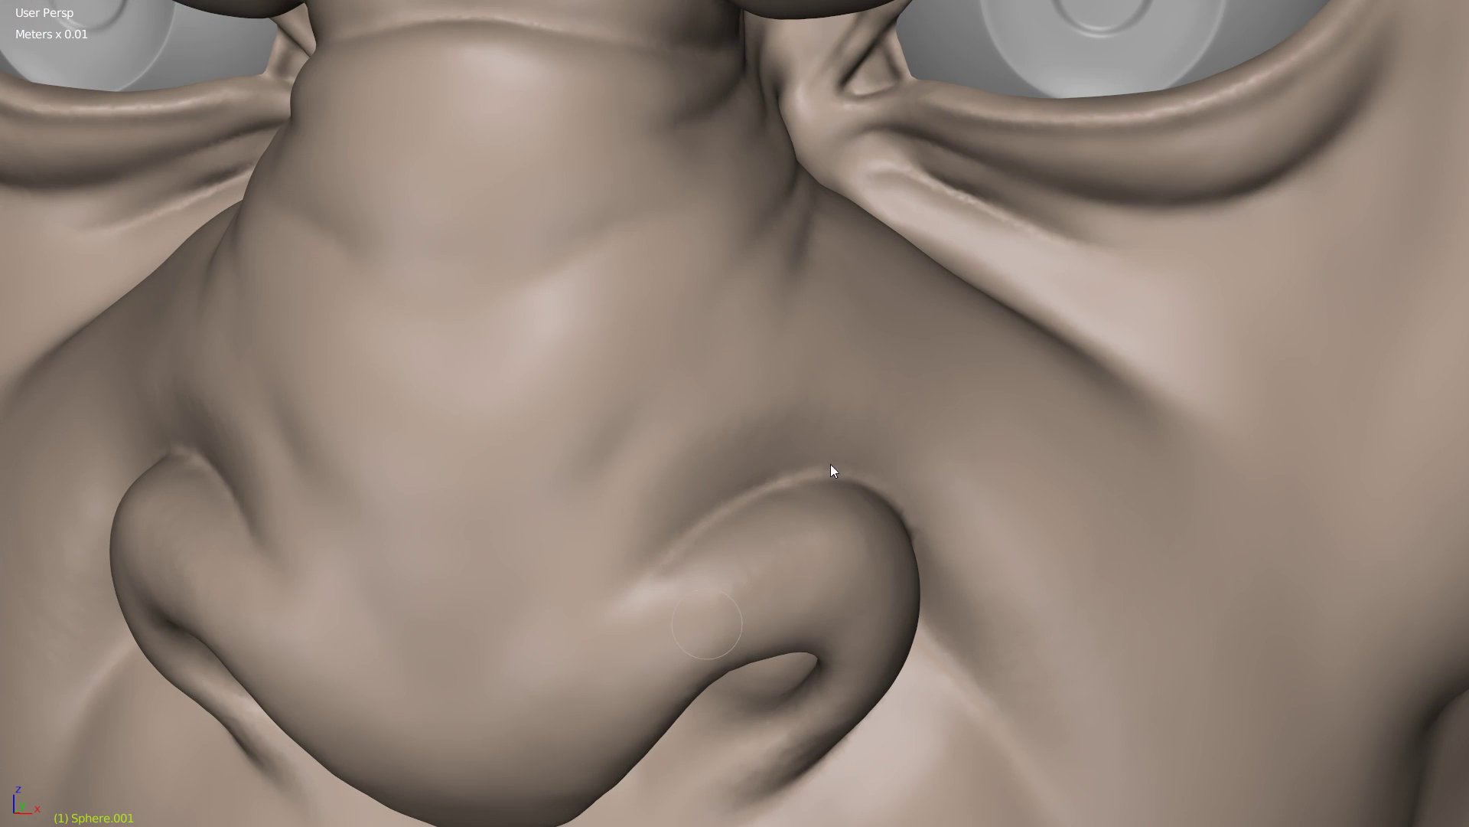
drag(593, 490, 666, 414)
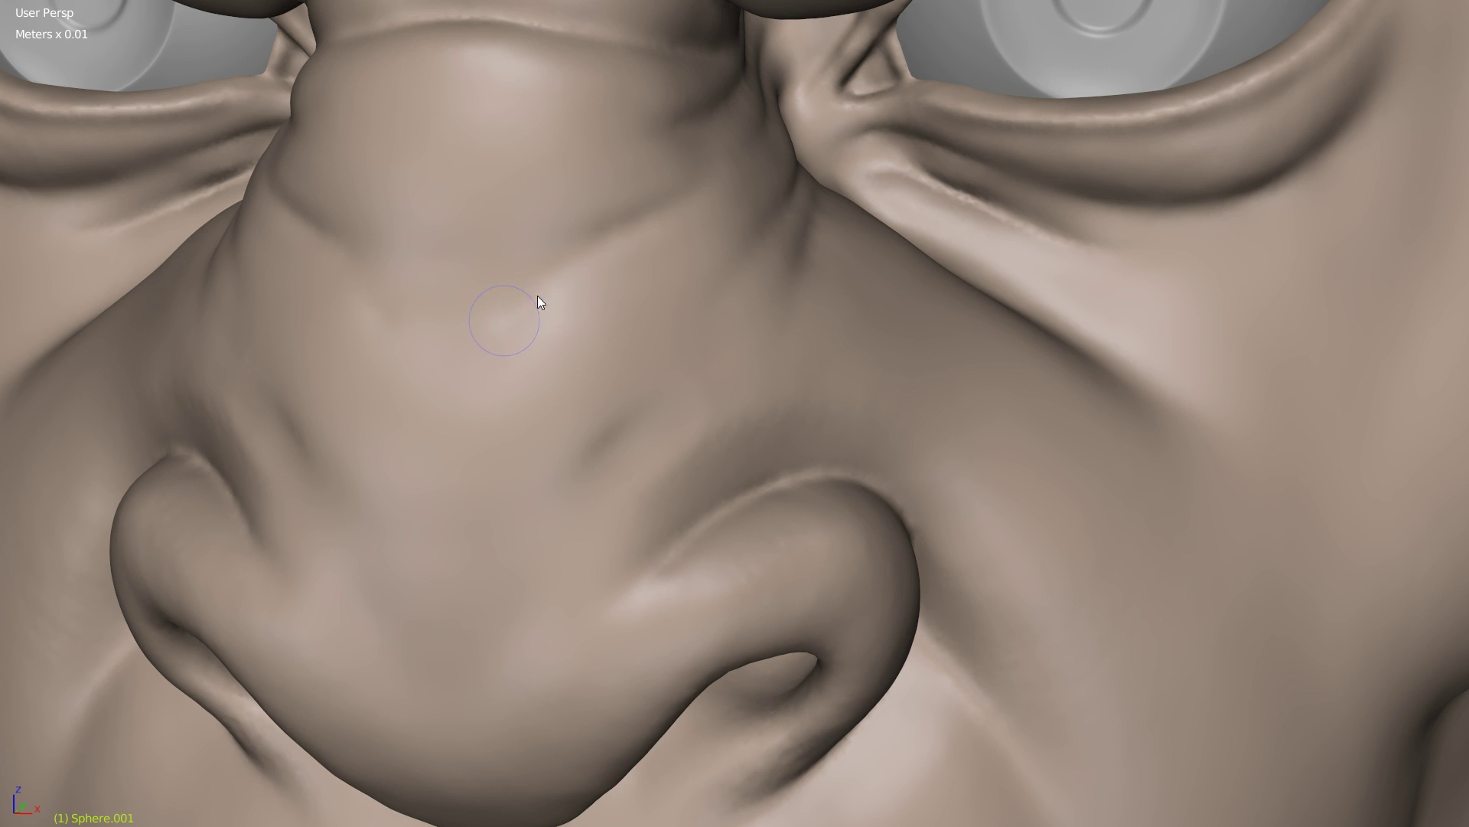
mouse_move(663, 320)
ctrl+middle_down()
mouse_move(674, 386)
mouse_move(678, 324)
mouse_move(719, 228)
ctrl+middle_up()
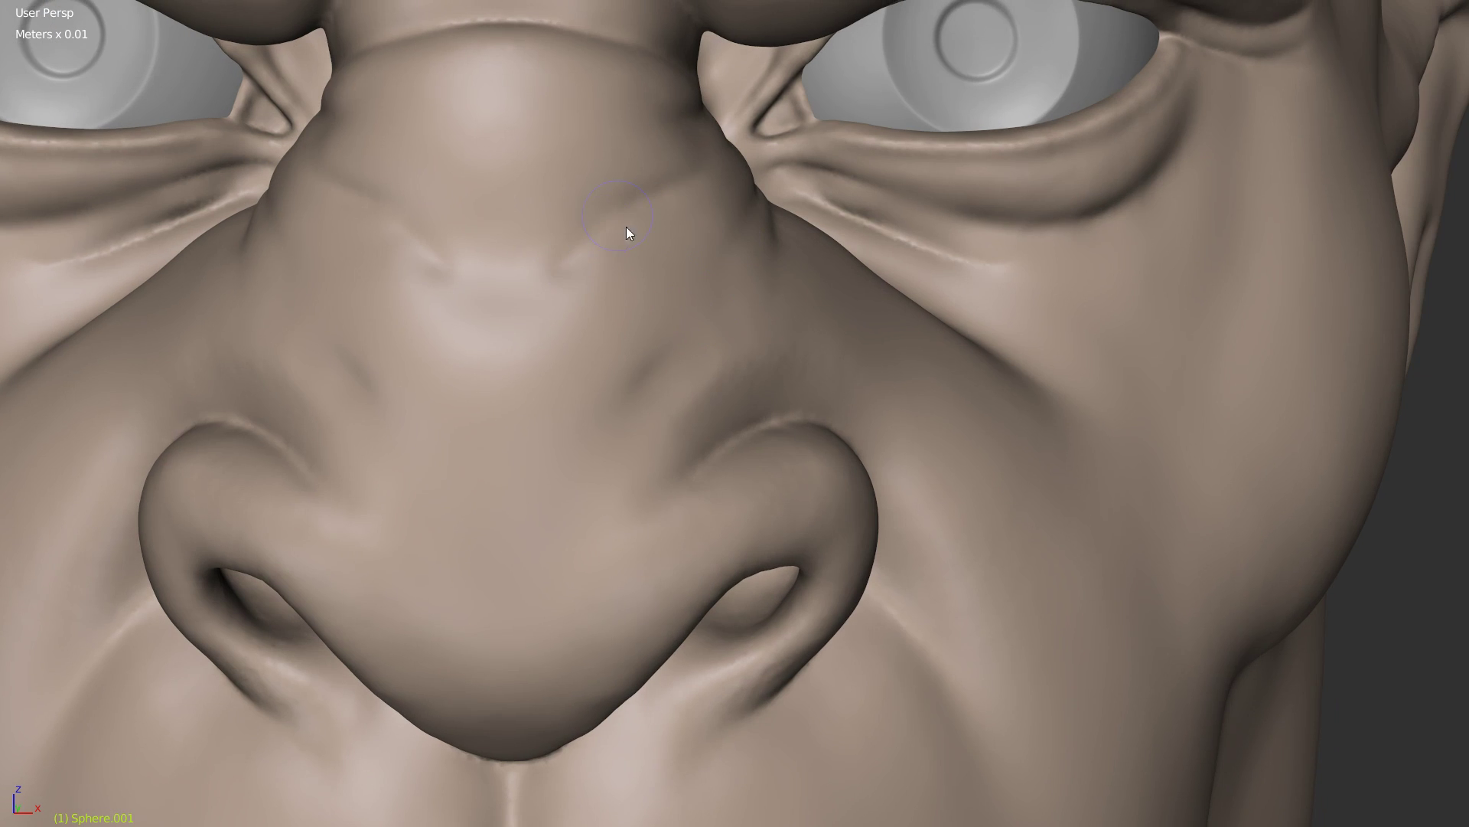
mouse_move(726, 235)
ctrl+middle_down()
mouse_move(639, 203)
mouse_move(610, 289)
mouse_move(810, 186)
mouse_move(686, 295)
mouse_move(715, 283)
mouse_move(696, 306)
mouse_move(739, 201)
ctrl+middle_up()
key(f)
click(744, 272)
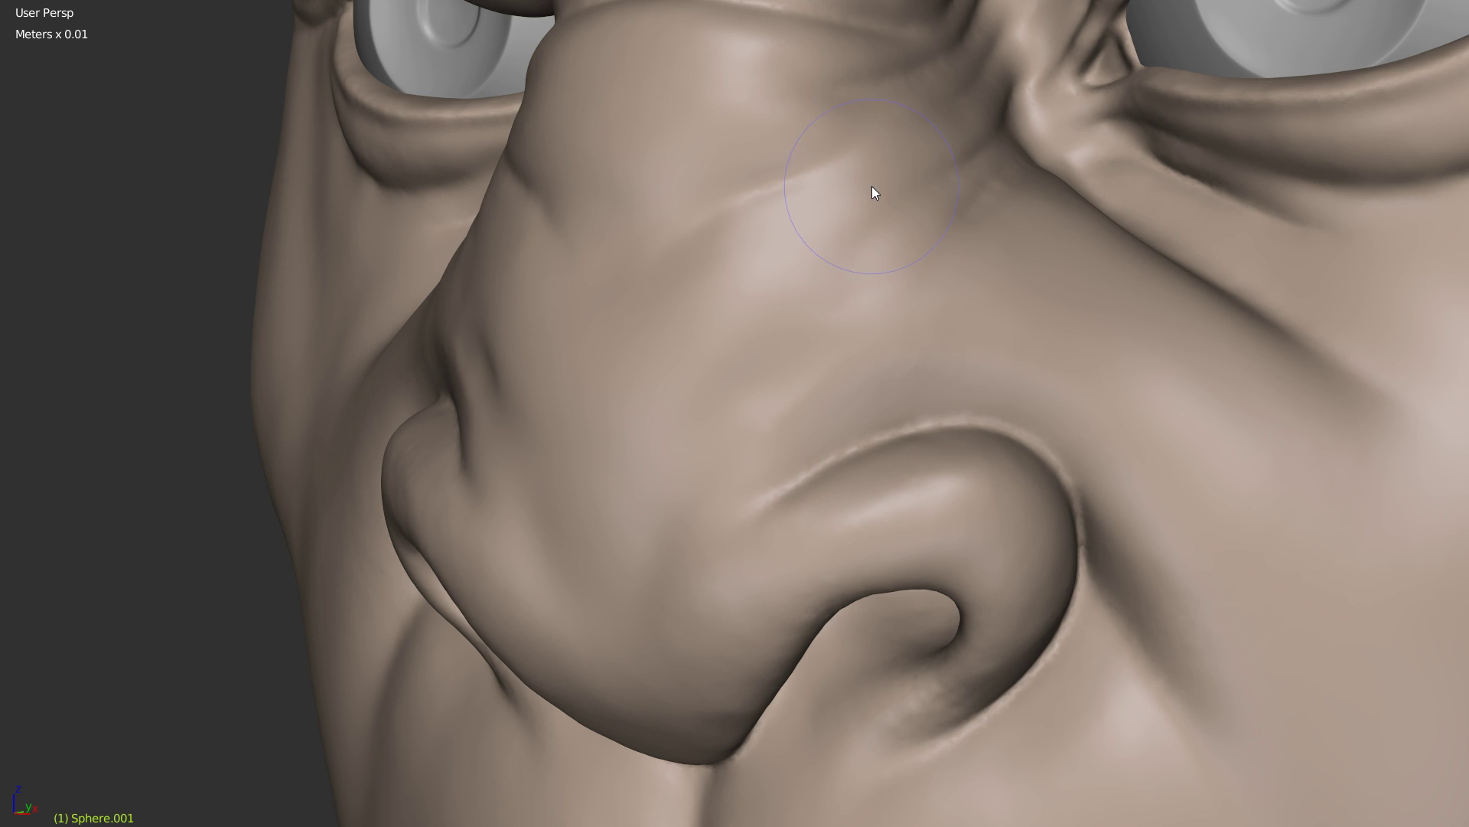
Step: Switch and resize the brush, and soften the folds along the side and bridge of the nose
key(w)
click(995, 183)
key(f)
click(858, 145)
scroll(935, 325, down, 2)
middle_drag(932, 328, 898, 375)
scroll(842, 398, up, 1)
Step: Sharpen the crease under the nostril wing and the lower rim of the nostril opening
key(w)
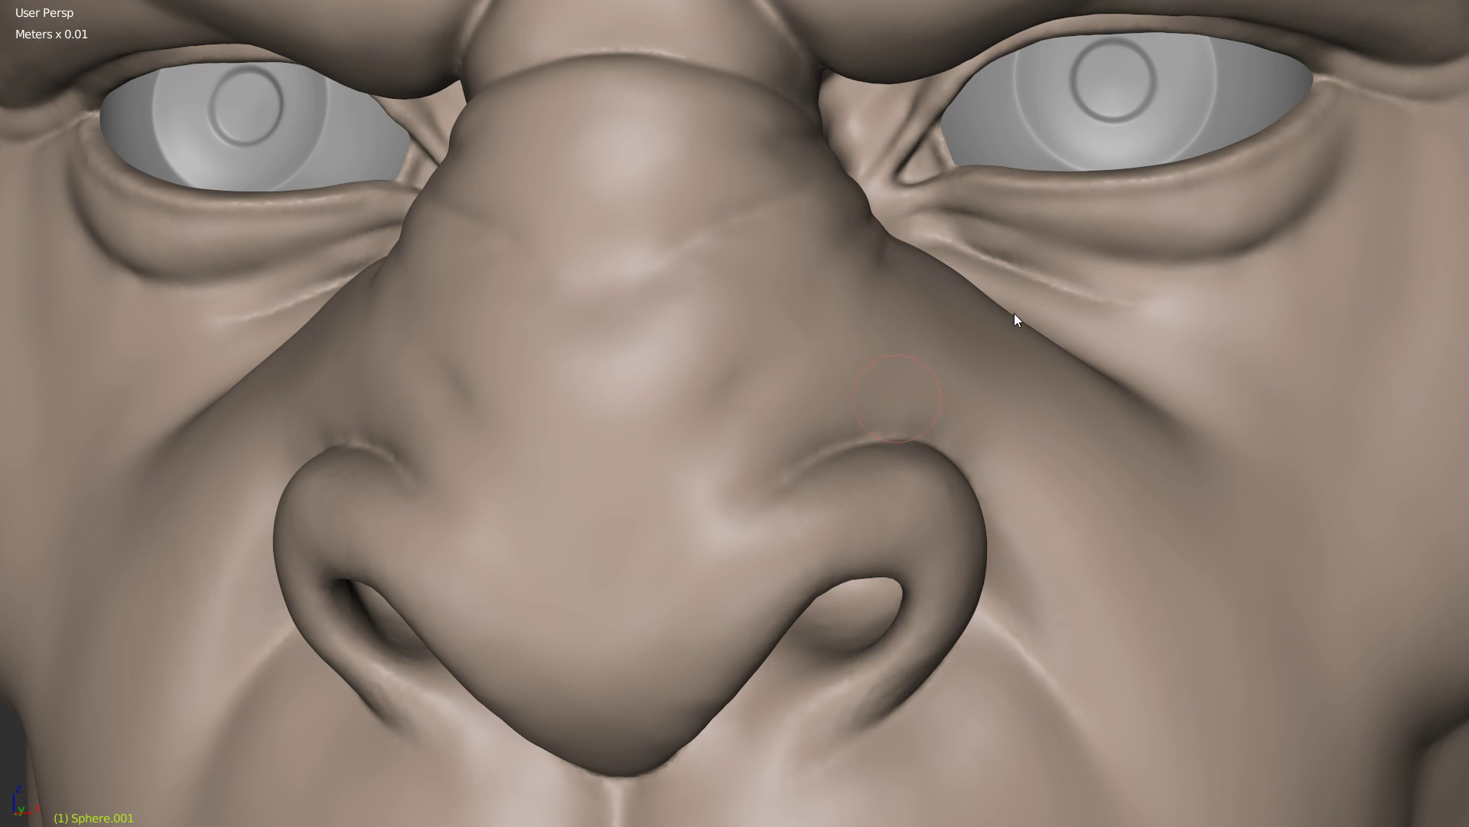
scroll(894, 460, down, 3)
shift+middle_drag(894, 461, 893, 296)
middle_drag(823, 439, 953, 375)
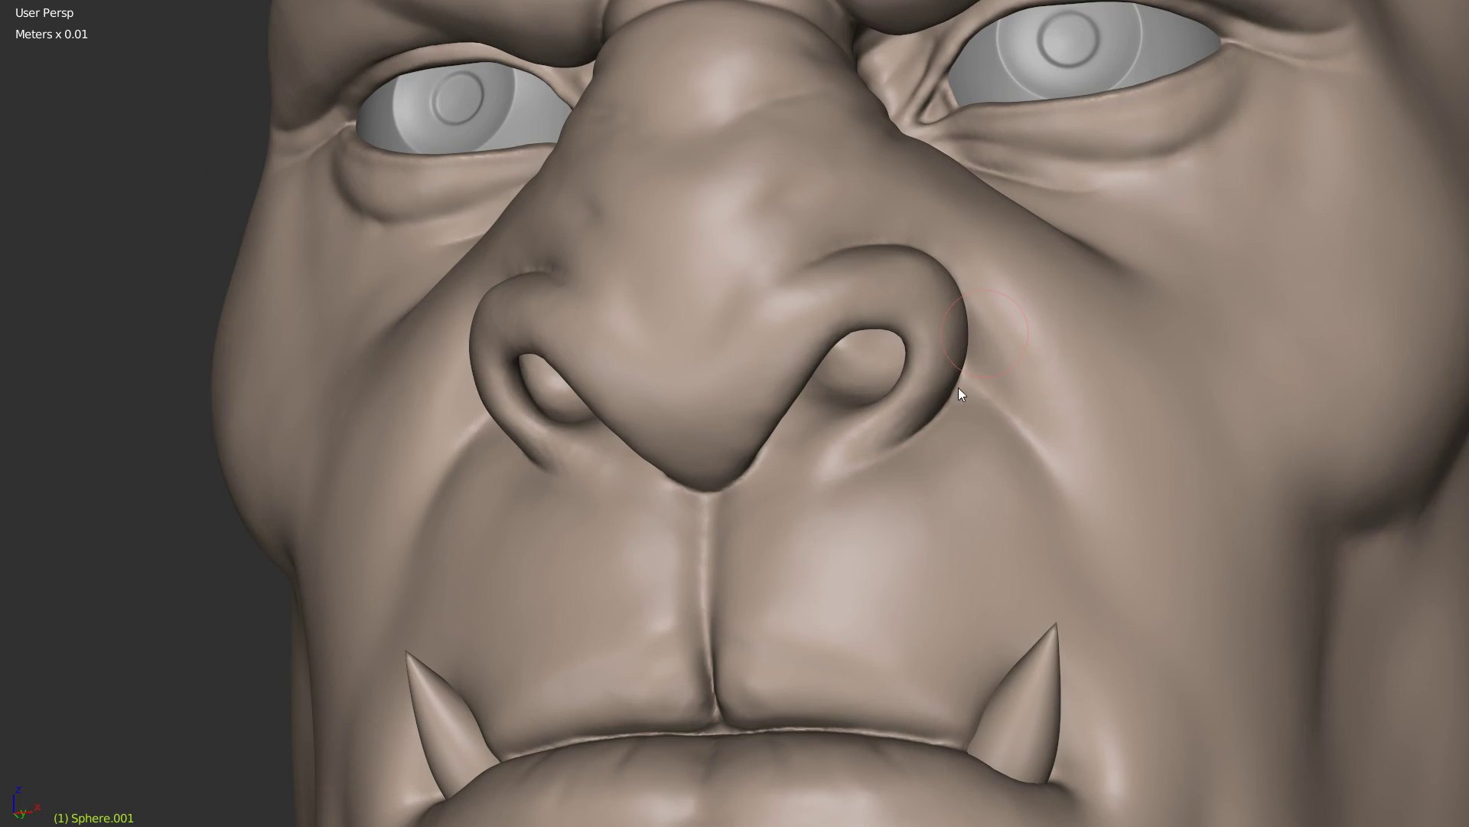
middle_drag(836, 459, 623, 472)
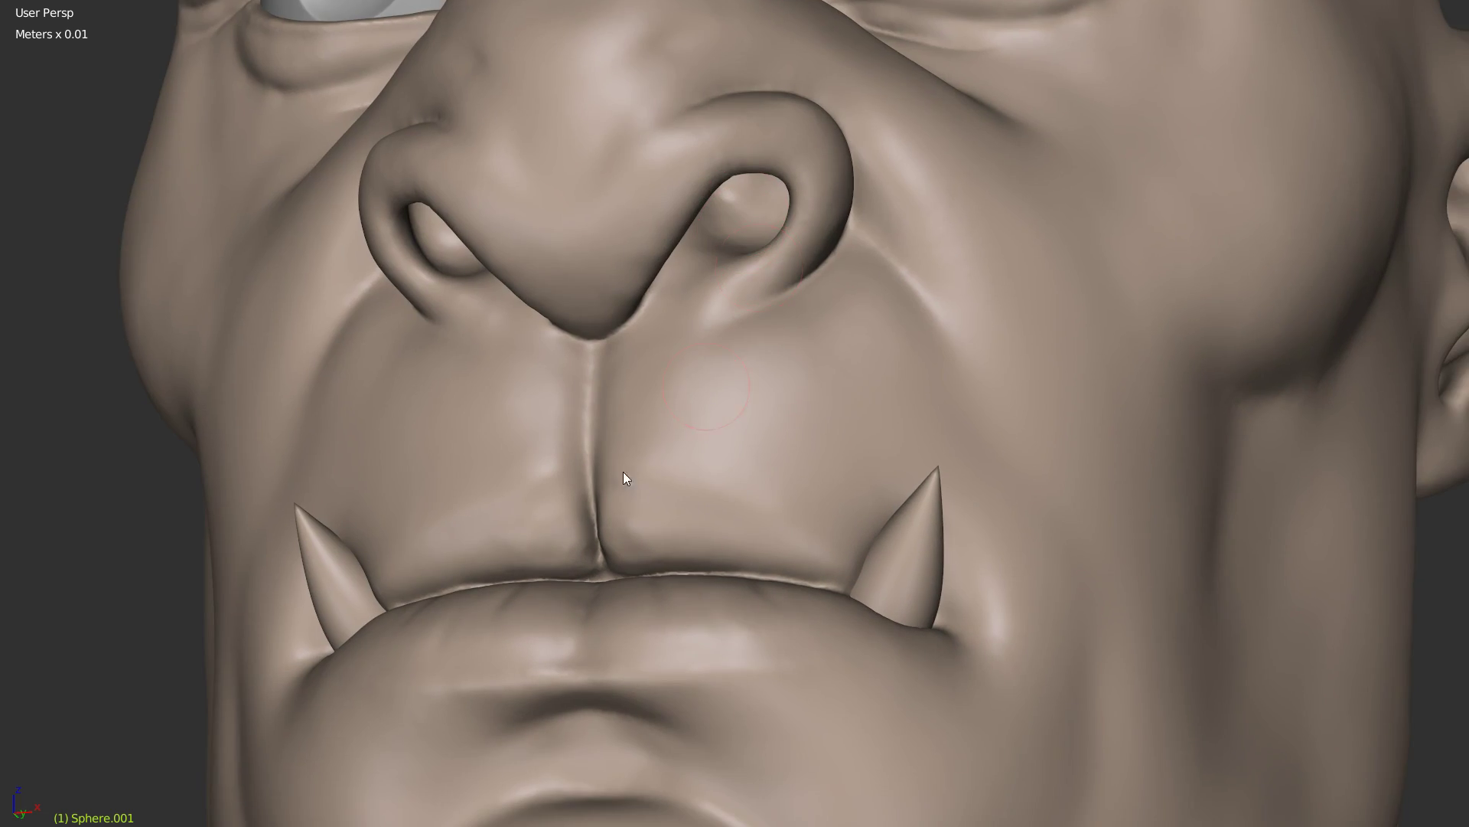
scroll(689, 398, up, 4)
scroll(839, 313, up, 2)
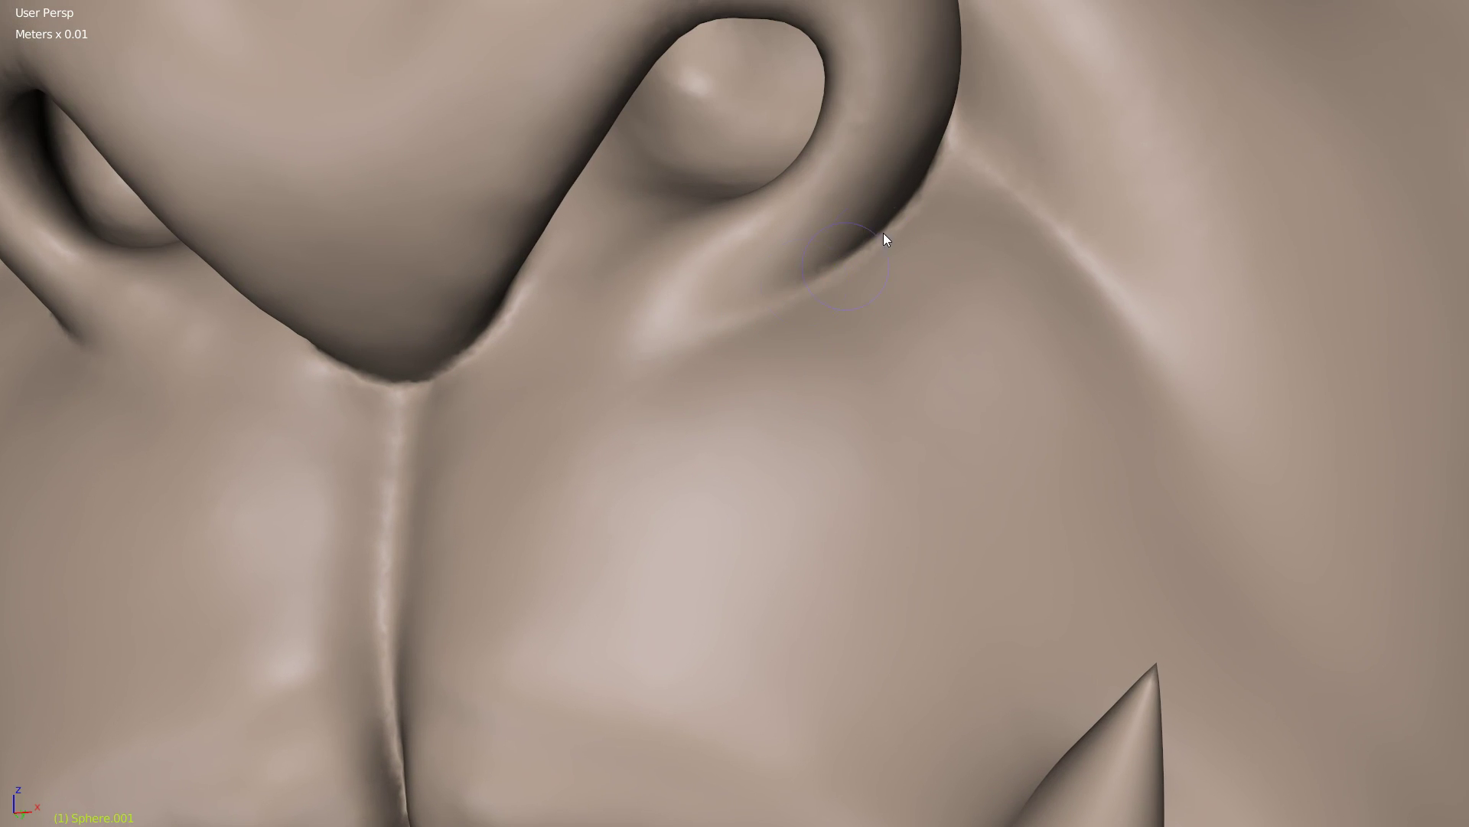
drag(867, 245, 714, 324)
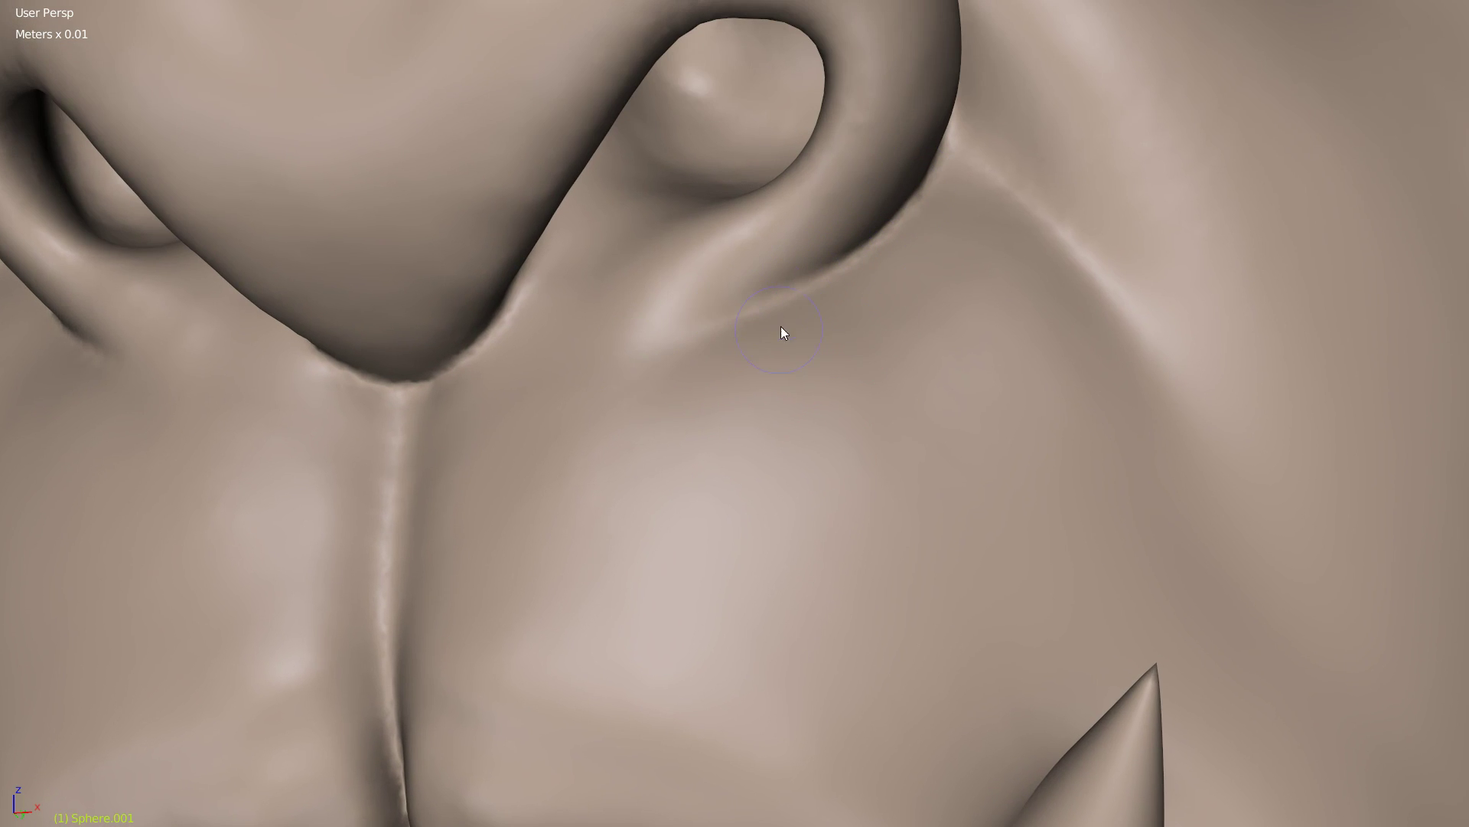
drag(713, 197, 588, 256)
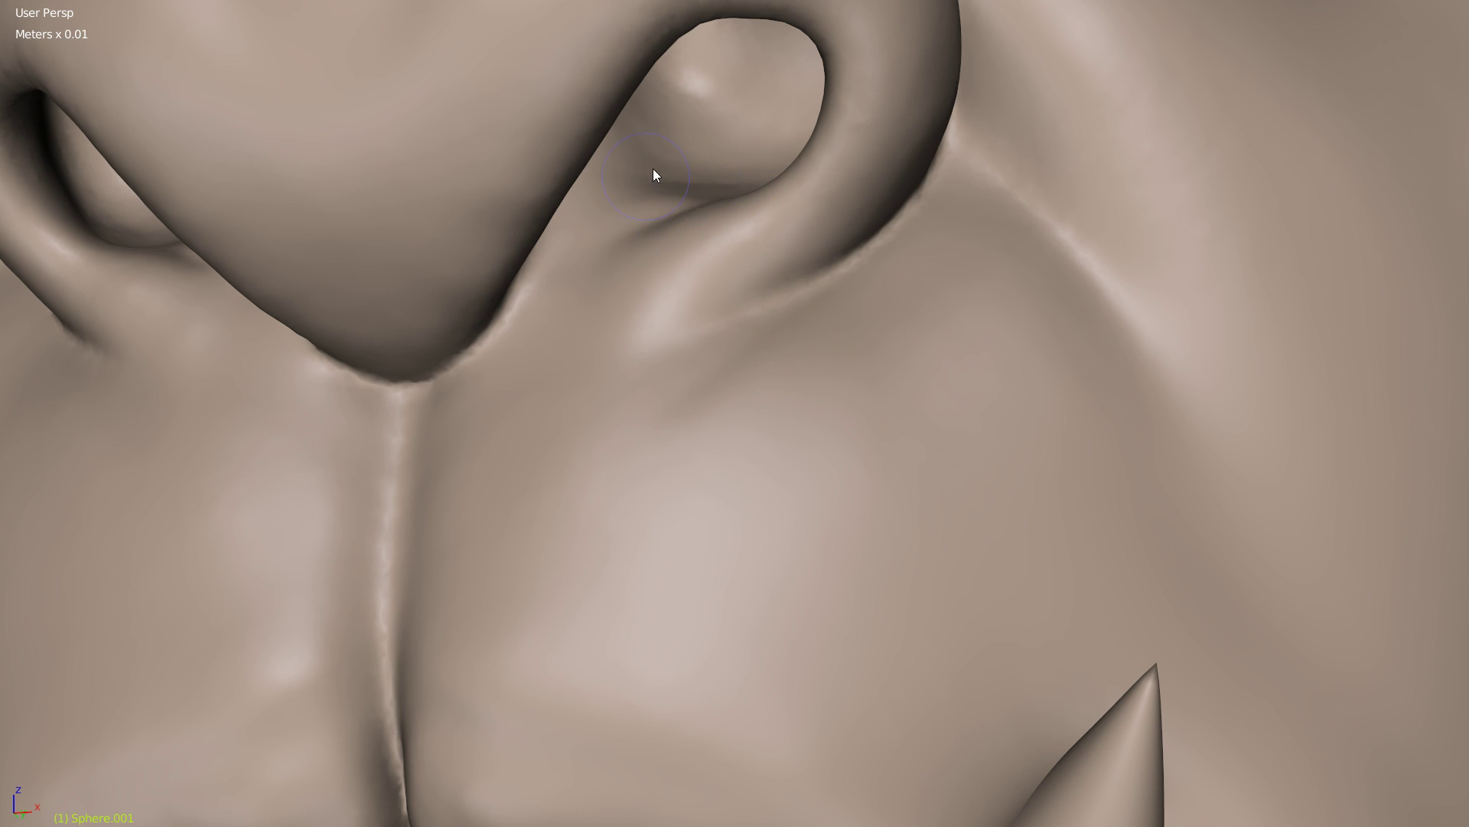
Step: Smooth and refine the philtrum groove from the base of the nose down toward the upper lip
middle_drag(608, 257, 502, 378)
mouse_move(453, 383)
shift+mouse_down()
mouse_move(494, 337)
mouse_move(397, 453)
mouse_move(379, 624)
mouse_move(380, 548)
shift+mouse_up()
mouse_move(575, 402)
middle_down()
mouse_move(525, 471)
mouse_move(483, 405)
middle_up()
mouse_move(484, 353)
mouse_down()
mouse_move(469, 404)
mouse_move(470, 309)
mouse_up()
drag(444, 488, 448, 528)
mouse_move(558, 268)
middle_down()
mouse_move(742, 315)
mouse_move(634, 347)
middle_up()
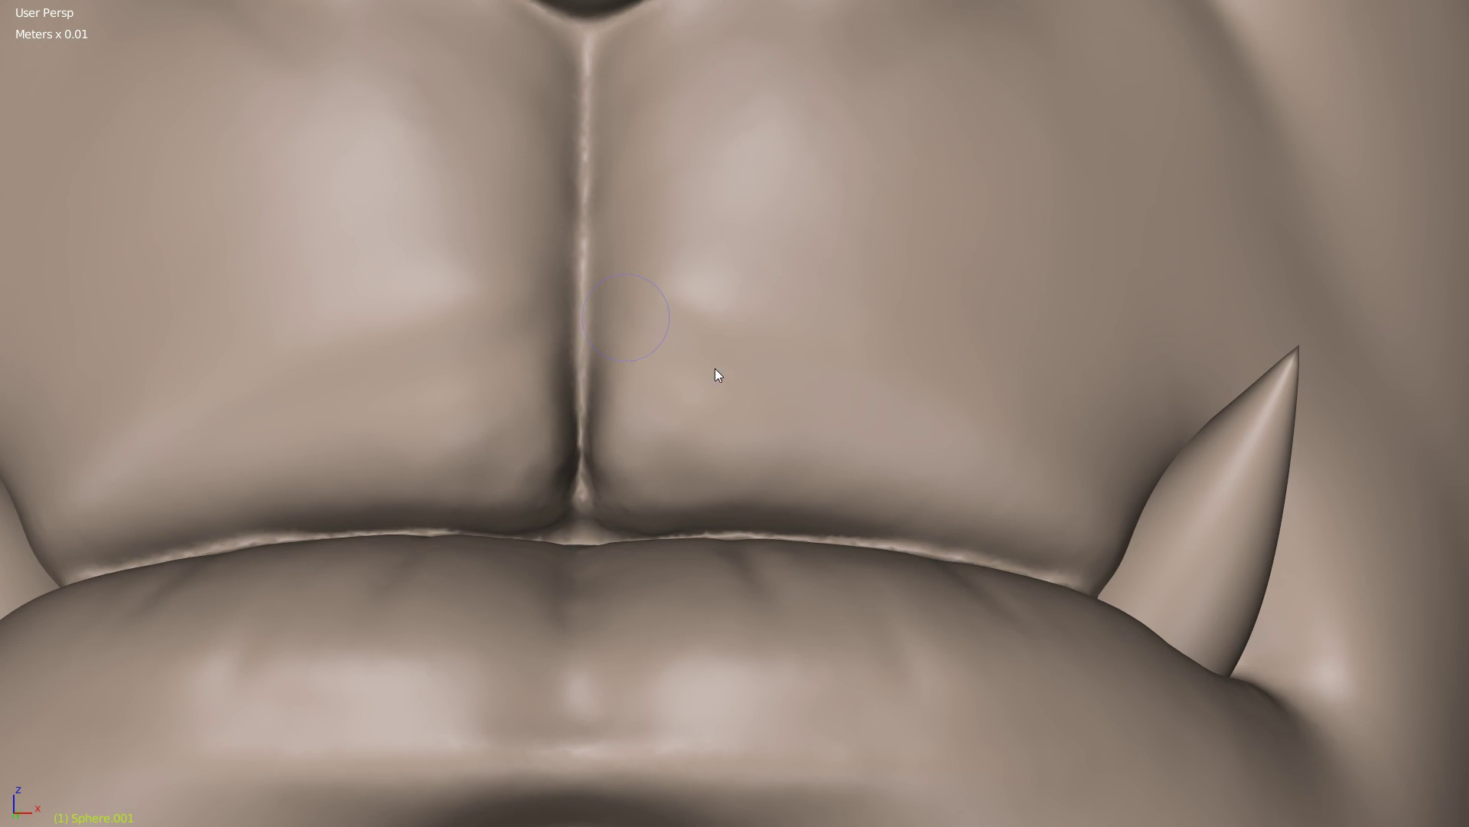
Step: Carve creases across the upper lip from the philtrum outward toward the tusk, and smooth the skin above the mouth line
drag(787, 392, 957, 459)
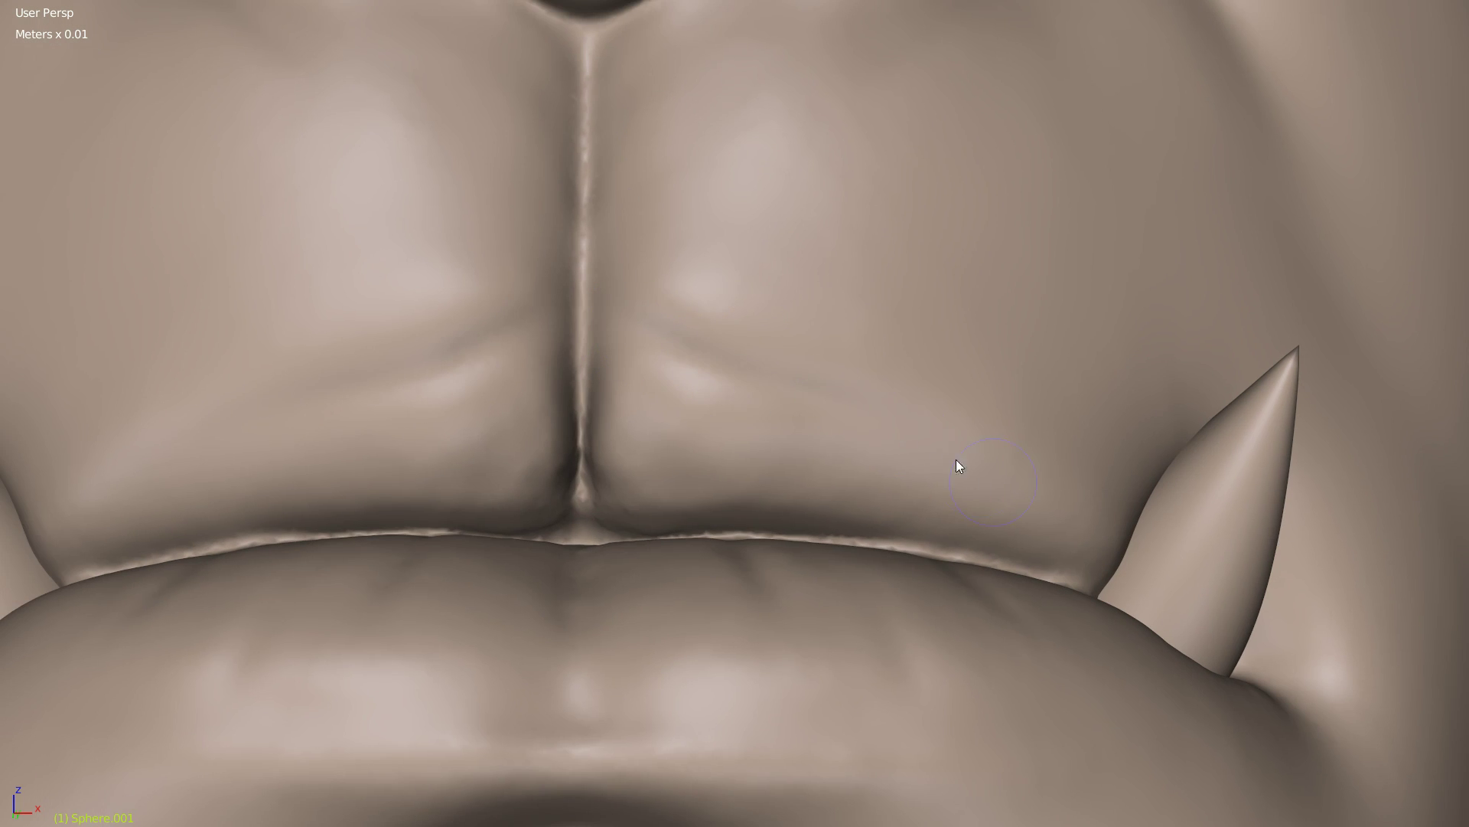
mouse_move(713, 436)
middle_down()
mouse_move(641, 497)
mouse_move(672, 518)
middle_up()
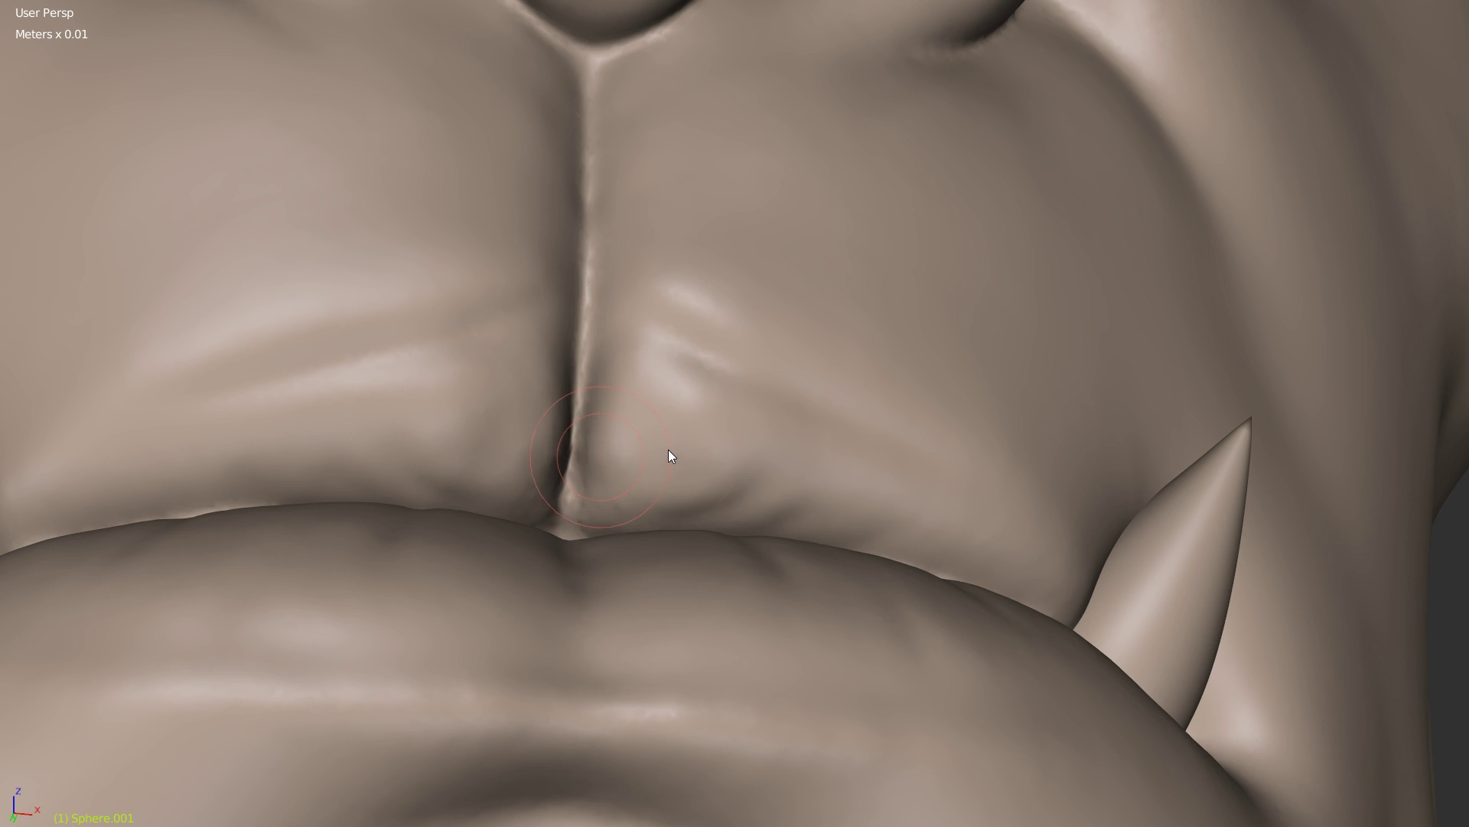
key(f)
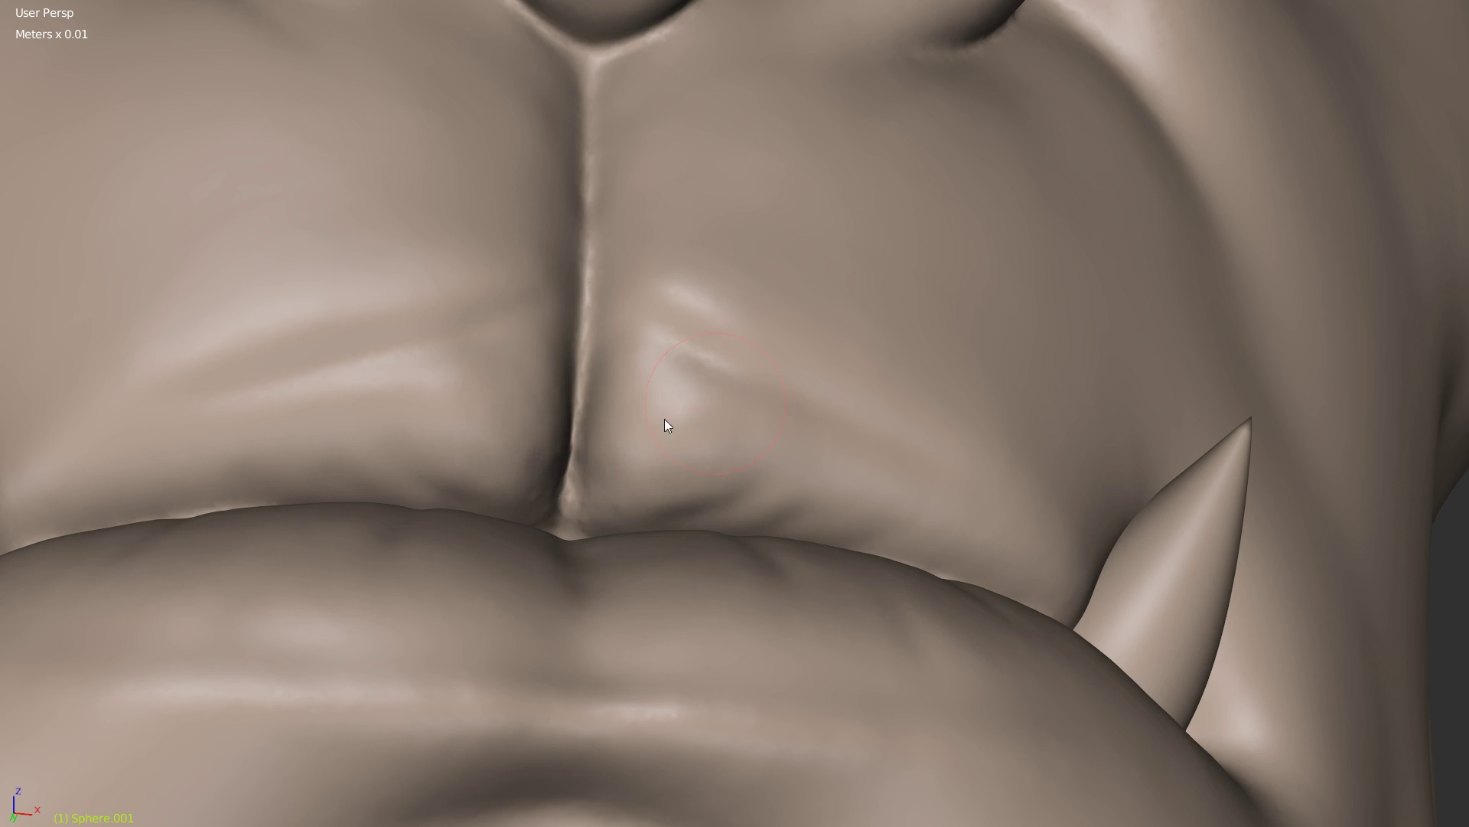
mouse_move(830, 525)
shift+mouse_down()
mouse_move(828, 512)
mouse_move(915, 521)
mouse_move(972, 552)
shift+mouse_up()
mouse_move(972, 554)
middle_down()
mouse_move(894, 491)
mouse_move(912, 479)
middle_up()
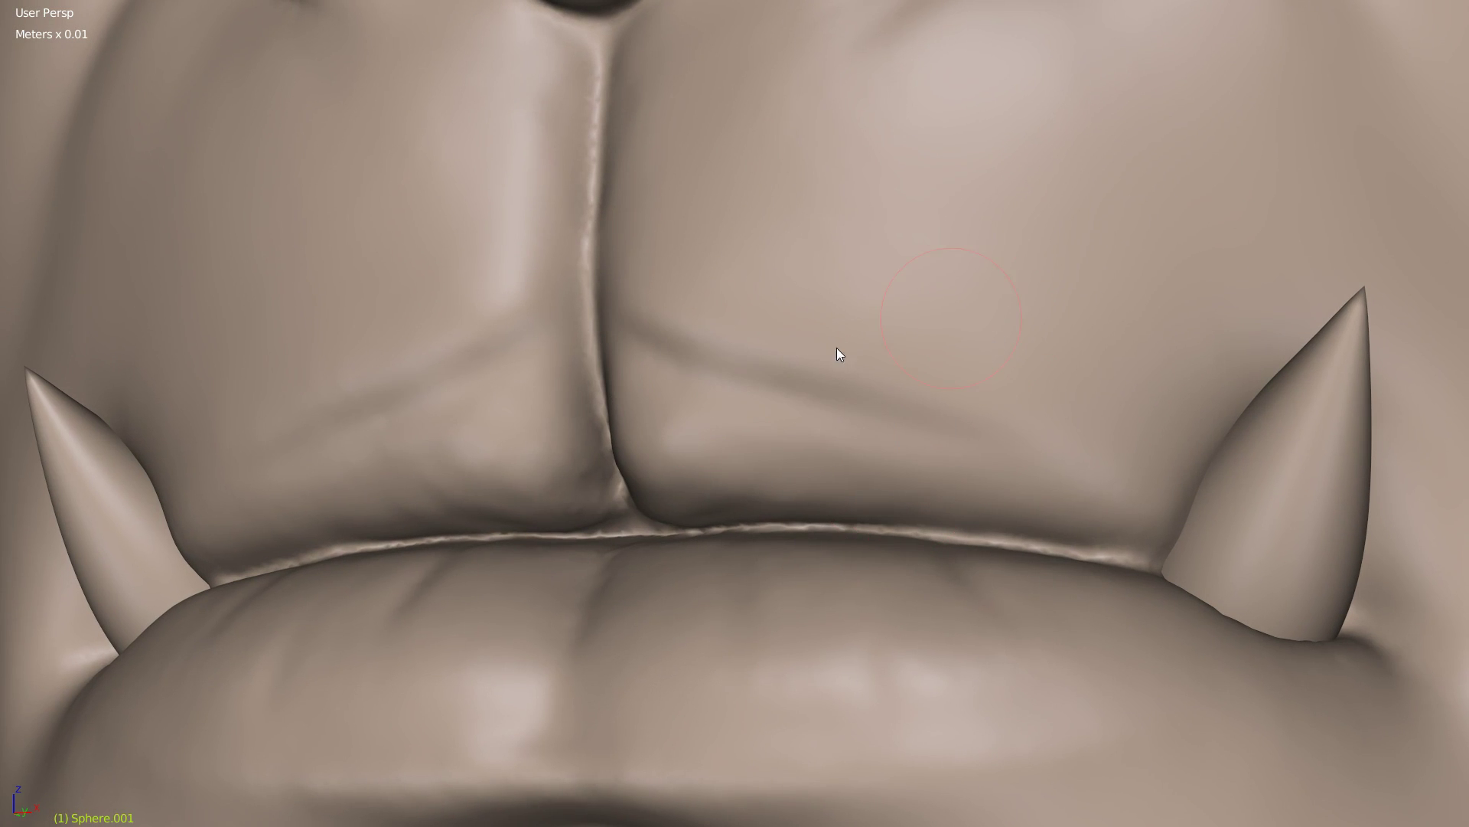
middle_drag(673, 508, 706, 386)
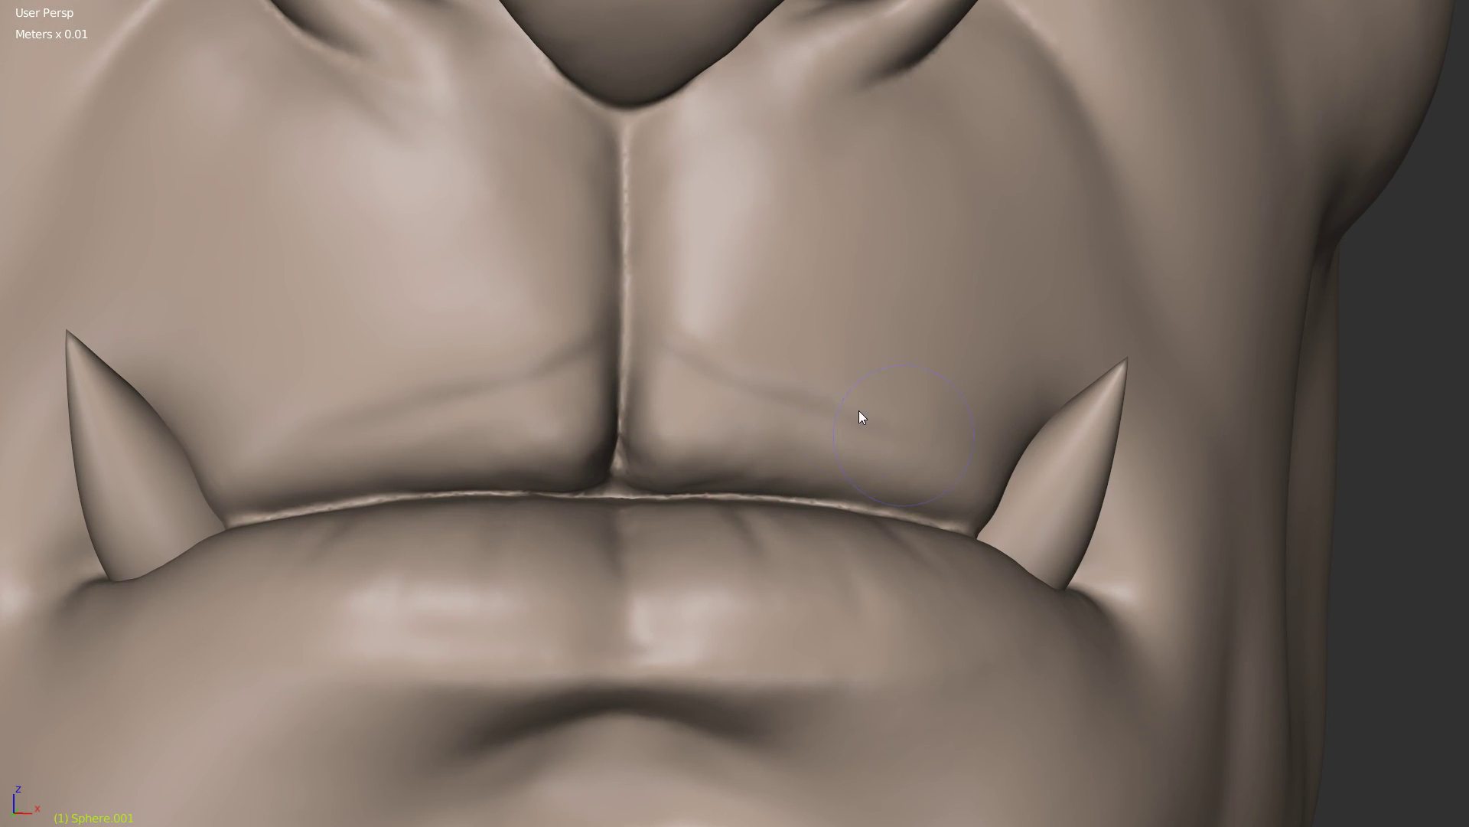
mouse_move(862, 406)
middle_down()
mouse_move(724, 410)
mouse_move(740, 387)
middle_up()
Step: Switch to the Clay brush and reshape the upper lip fold between the philtrum and the tusk
key(w)
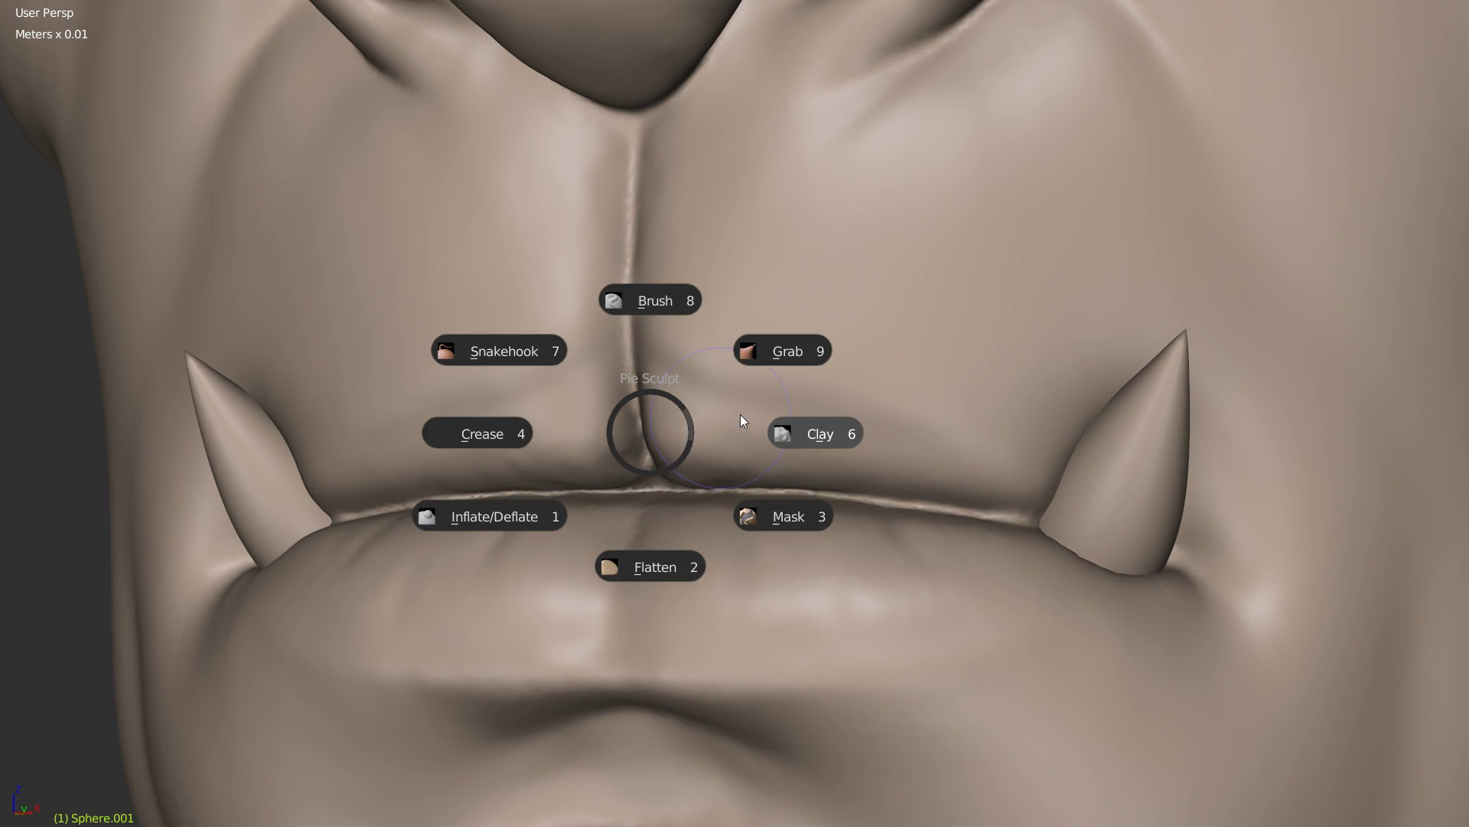
click(766, 443)
middle_drag(766, 443, 668, 403)
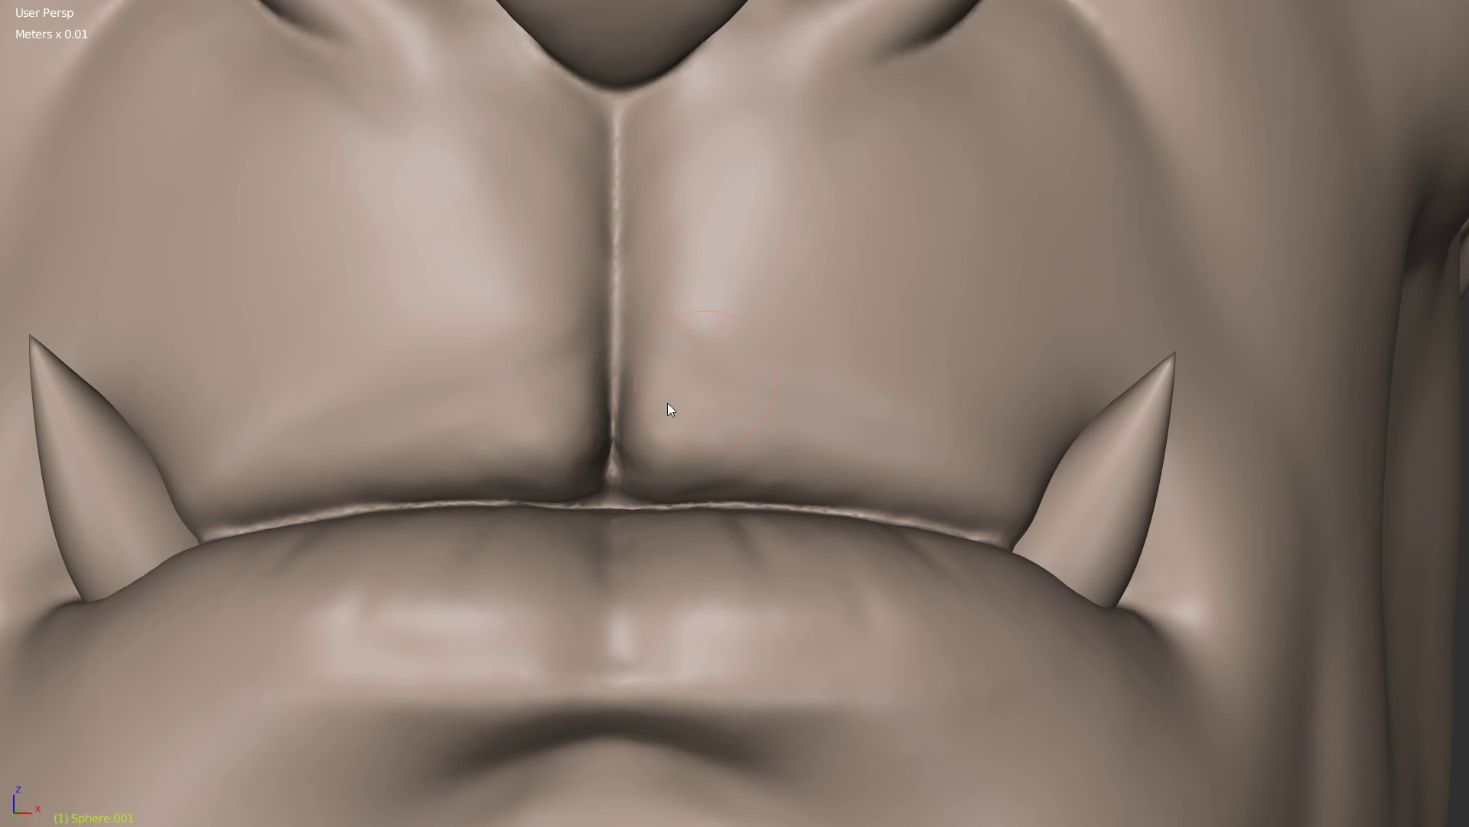
mouse_move(840, 451)
middle_down()
mouse_move(791, 344)
mouse_move(966, 417)
mouse_move(930, 453)
middle_up()
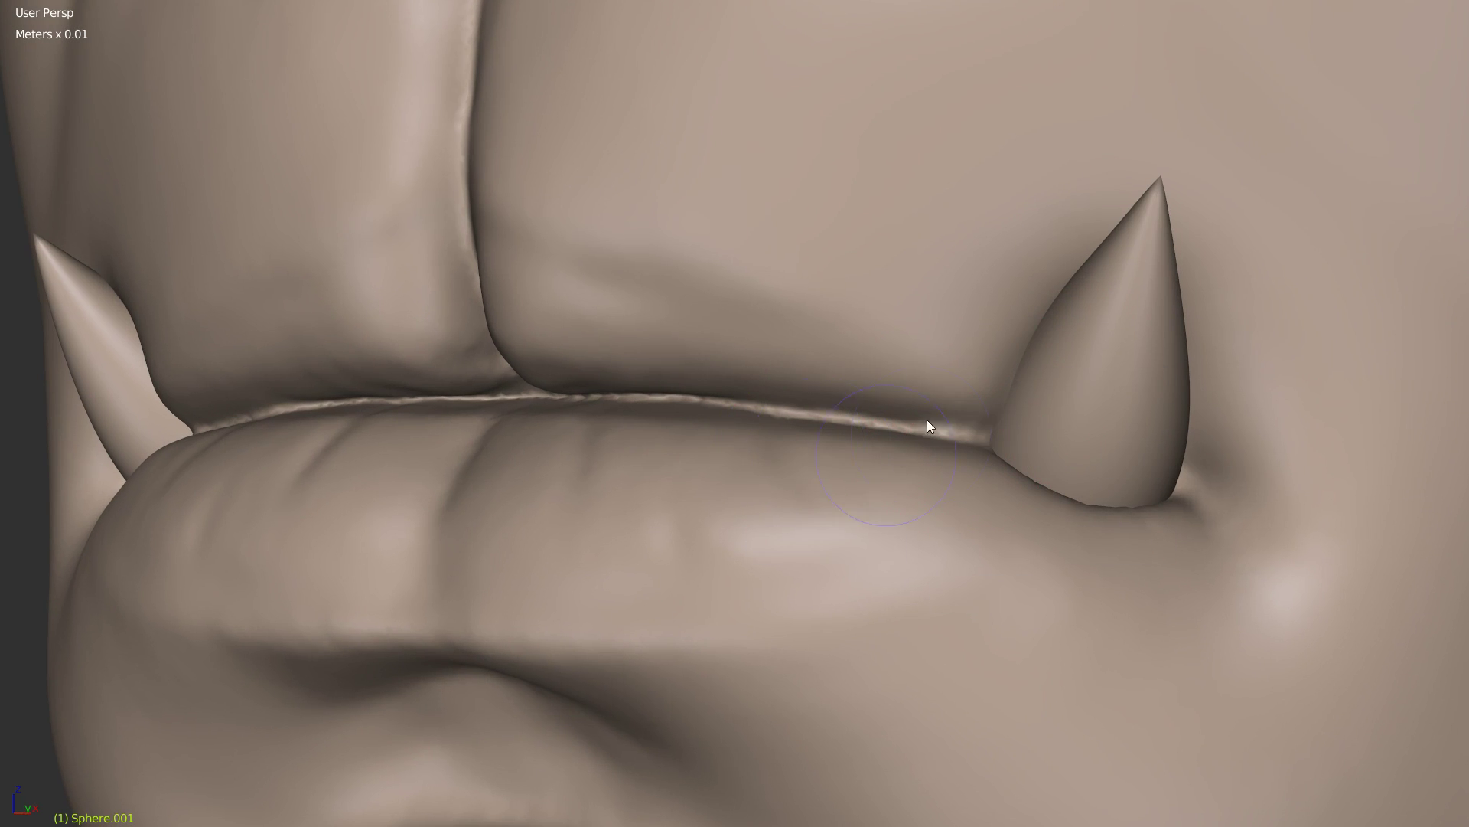
Step: Shrink the brush and deepen the mouth line where the upper lip meets the base of the tusk
key(f)
click(906, 430)
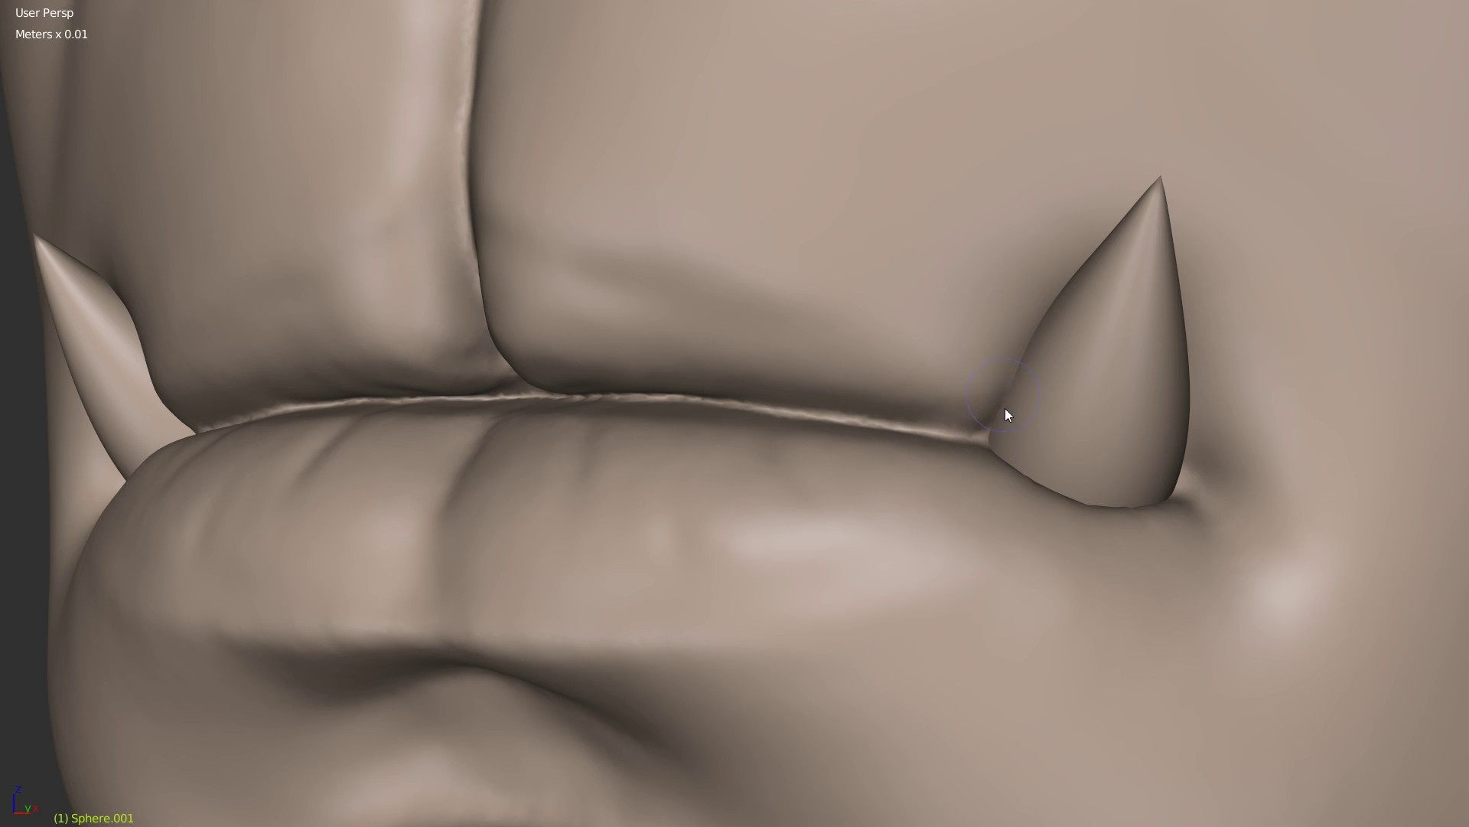
middle_drag(1062, 396, 1022, 412)
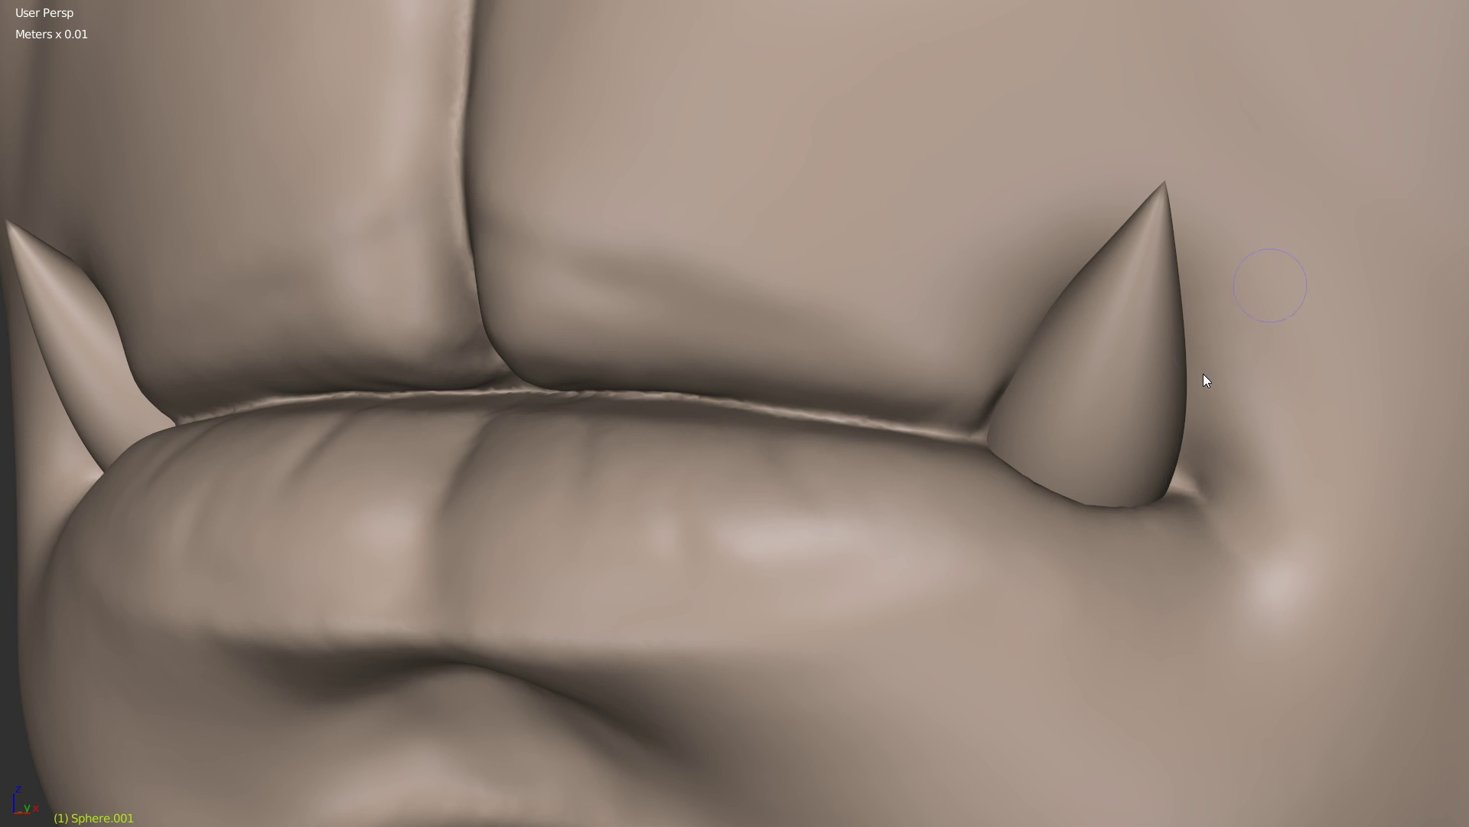
Step: Carve short vertical wrinkles into the lower lip, running down from the mouth line beside its centre
scroll(1204, 380, down, 5)
shift+middle_drag(542, 512, 641, 376)
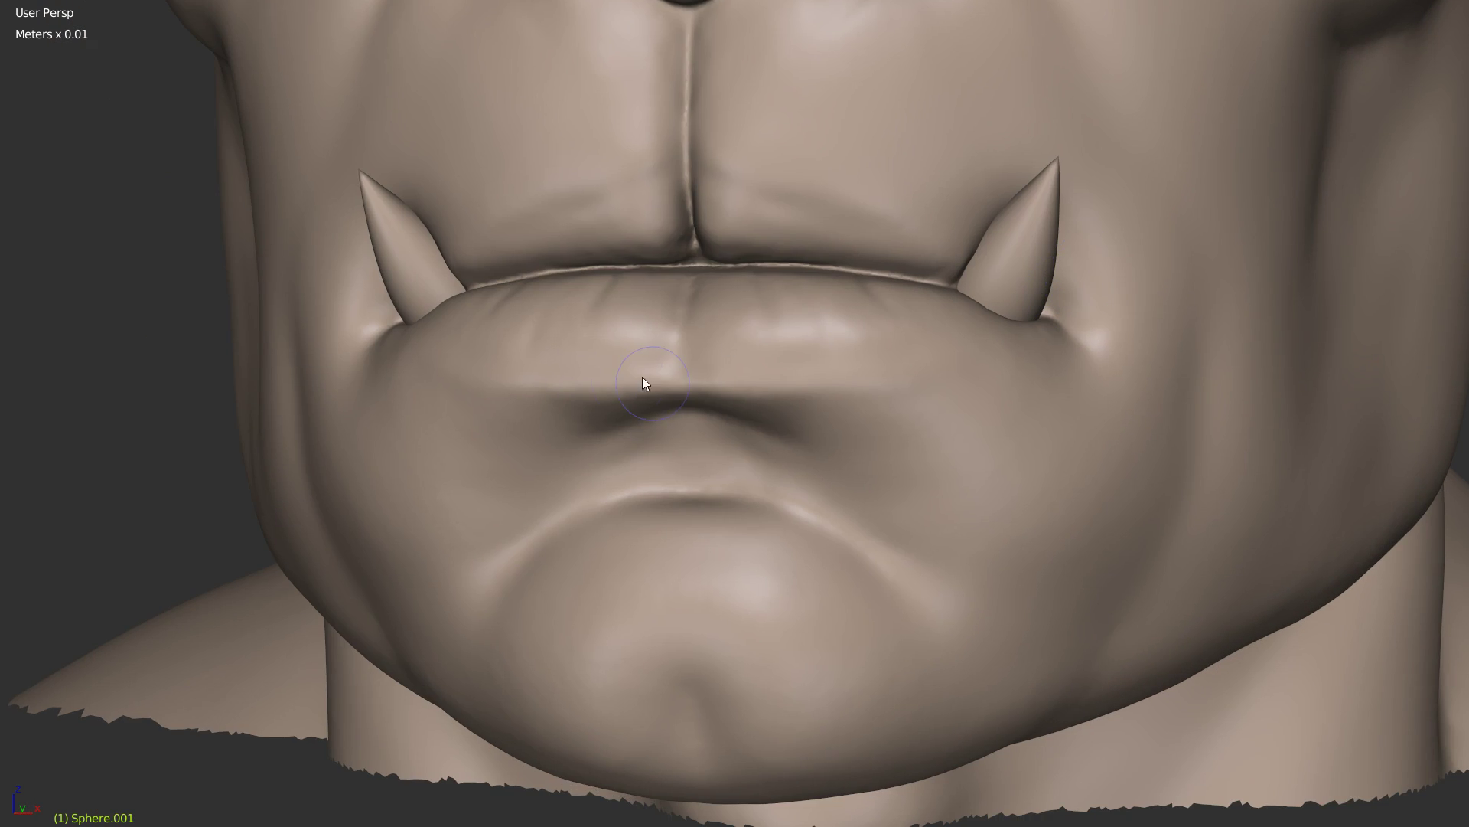
scroll(728, 351, up, 1)
middle_drag(729, 329, 712, 367)
scroll(712, 358, up, 2)
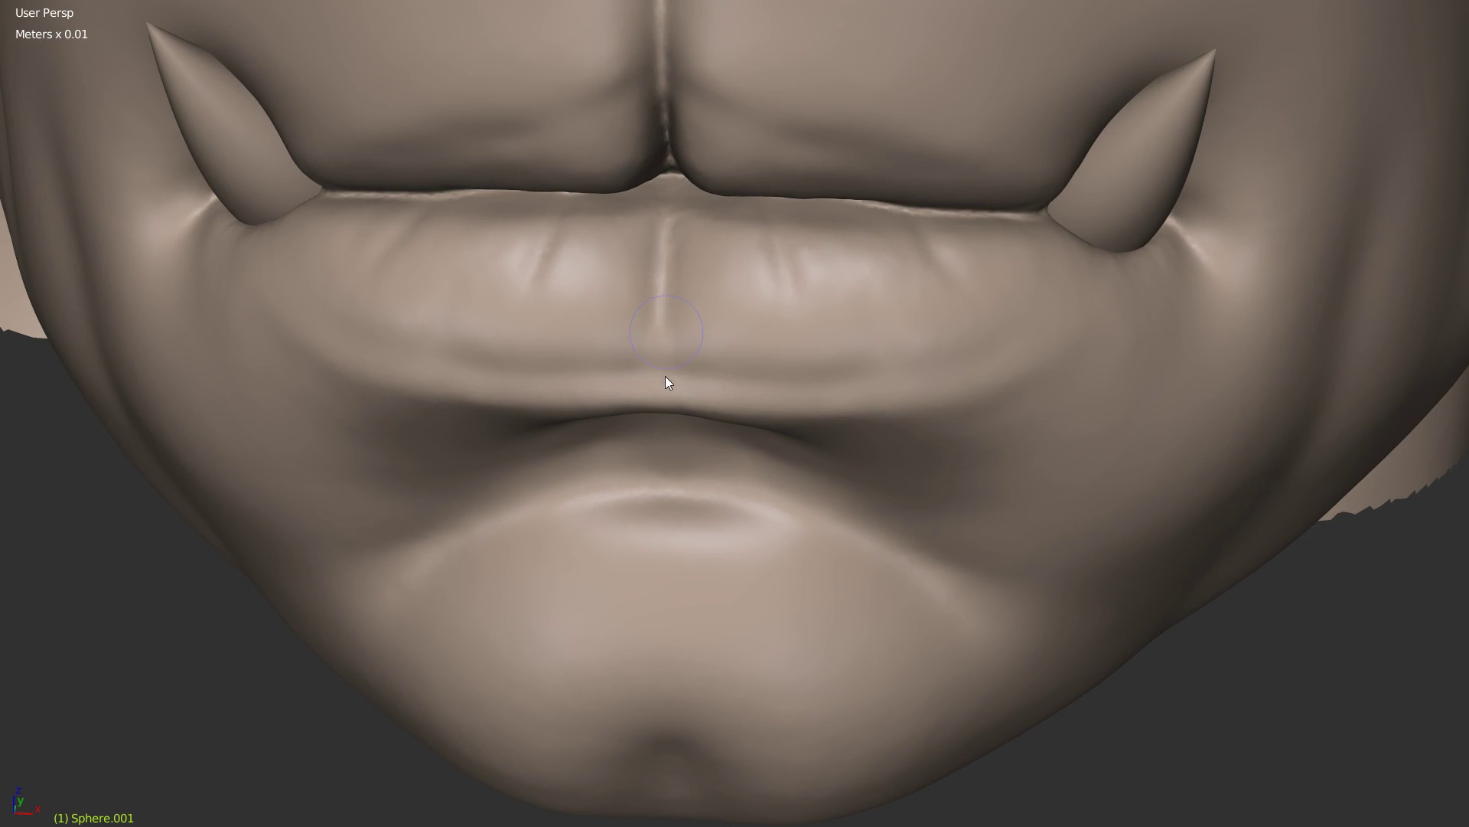
drag(766, 208, 782, 270)
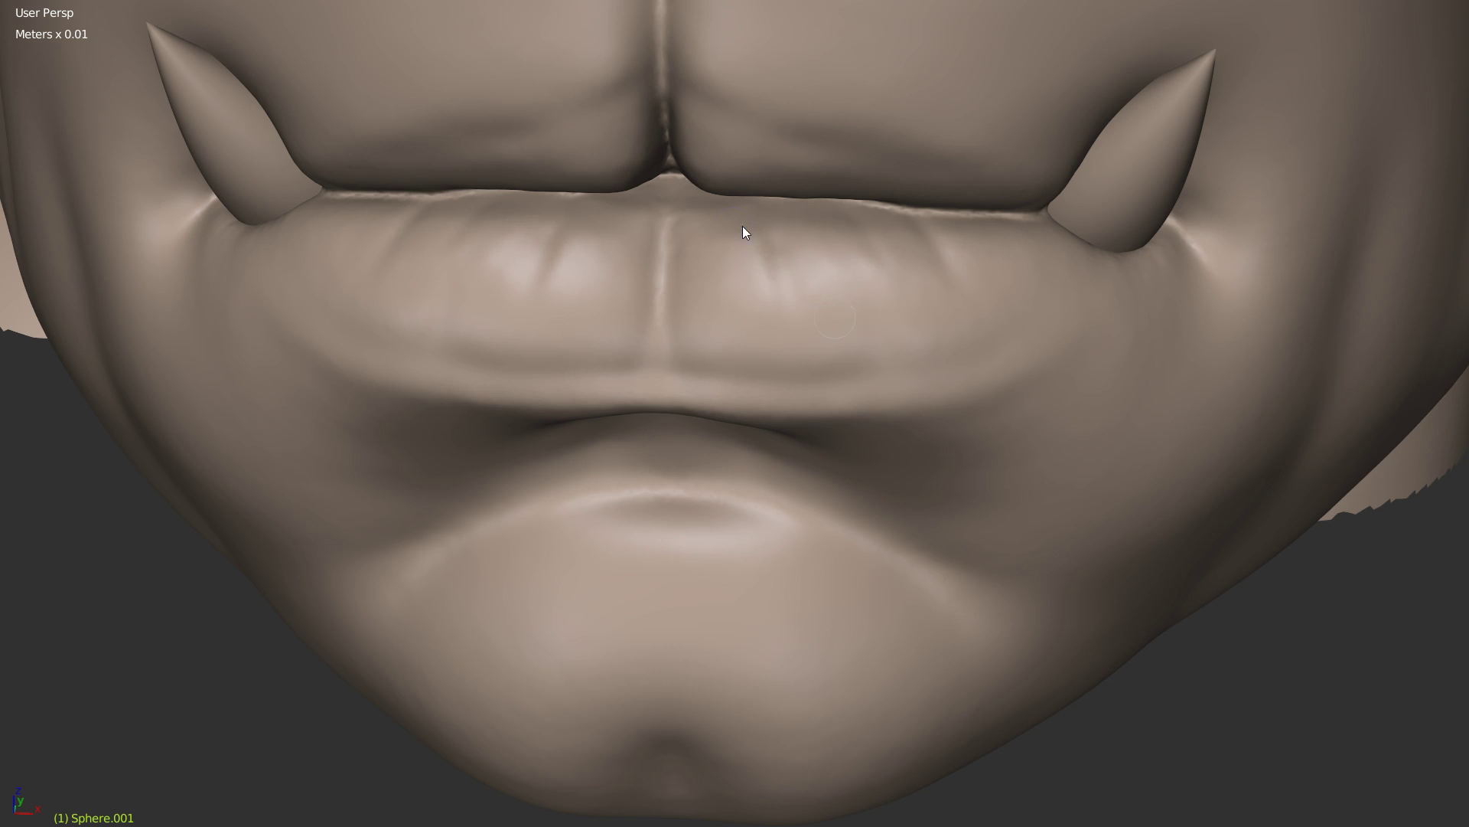
Step: Refine the short vertical wrinkles beside the centre groove of the lower lip
middle_drag(727, 254, 718, 299)
click(744, 267)
mouse_move(701, 201)
mouse_down()
mouse_move(731, 228)
mouse_move(747, 288)
mouse_up()
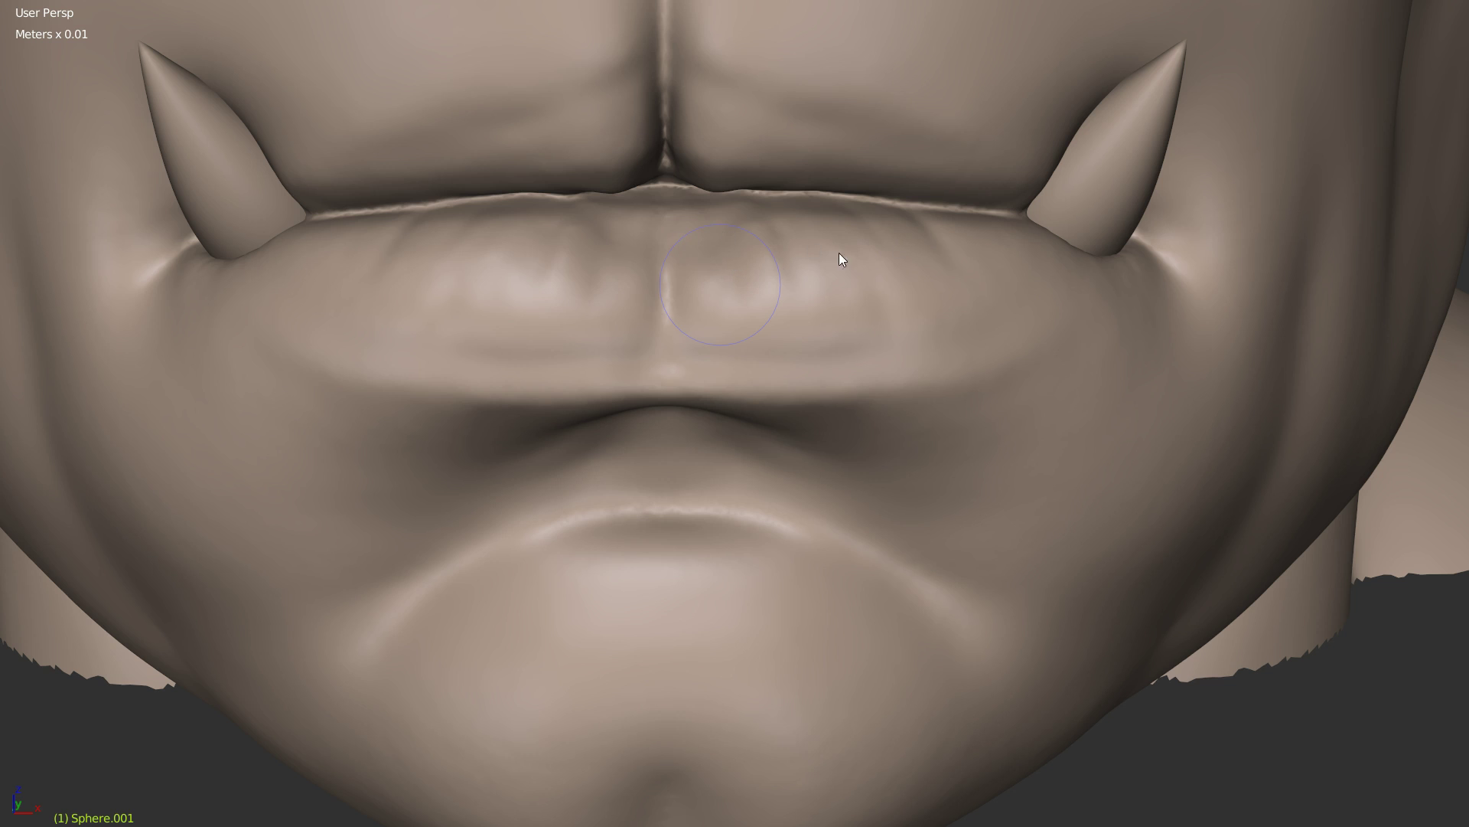
drag(840, 254, 777, 247)
Step: Change the brush and build up the lower lip between its vertical wrinkles, working from the centre toward the tusk
key(w)
click(861, 278)
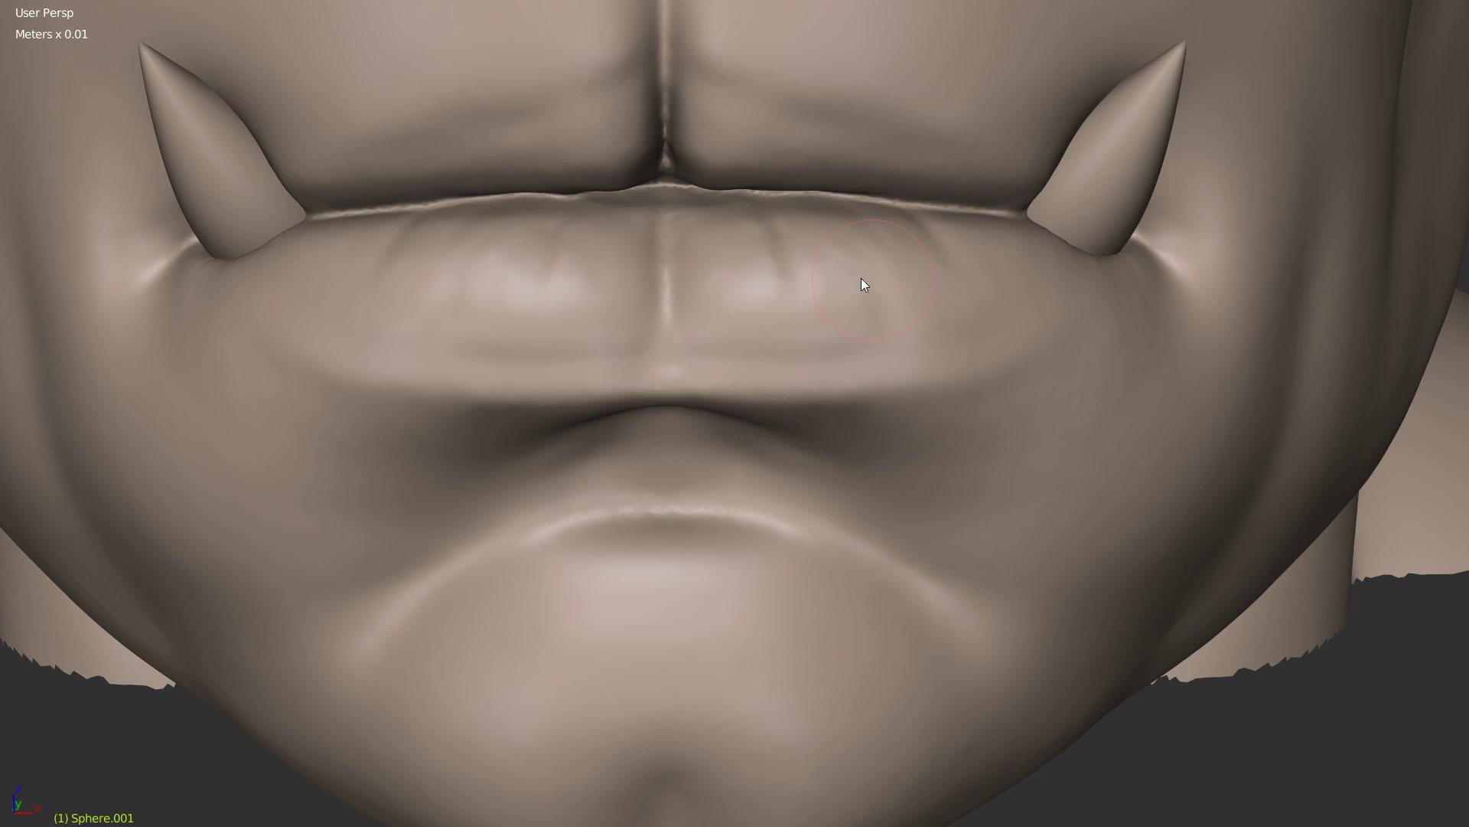
scroll(728, 264, up, 1)
shift+scroll(724, 285, up, 1)
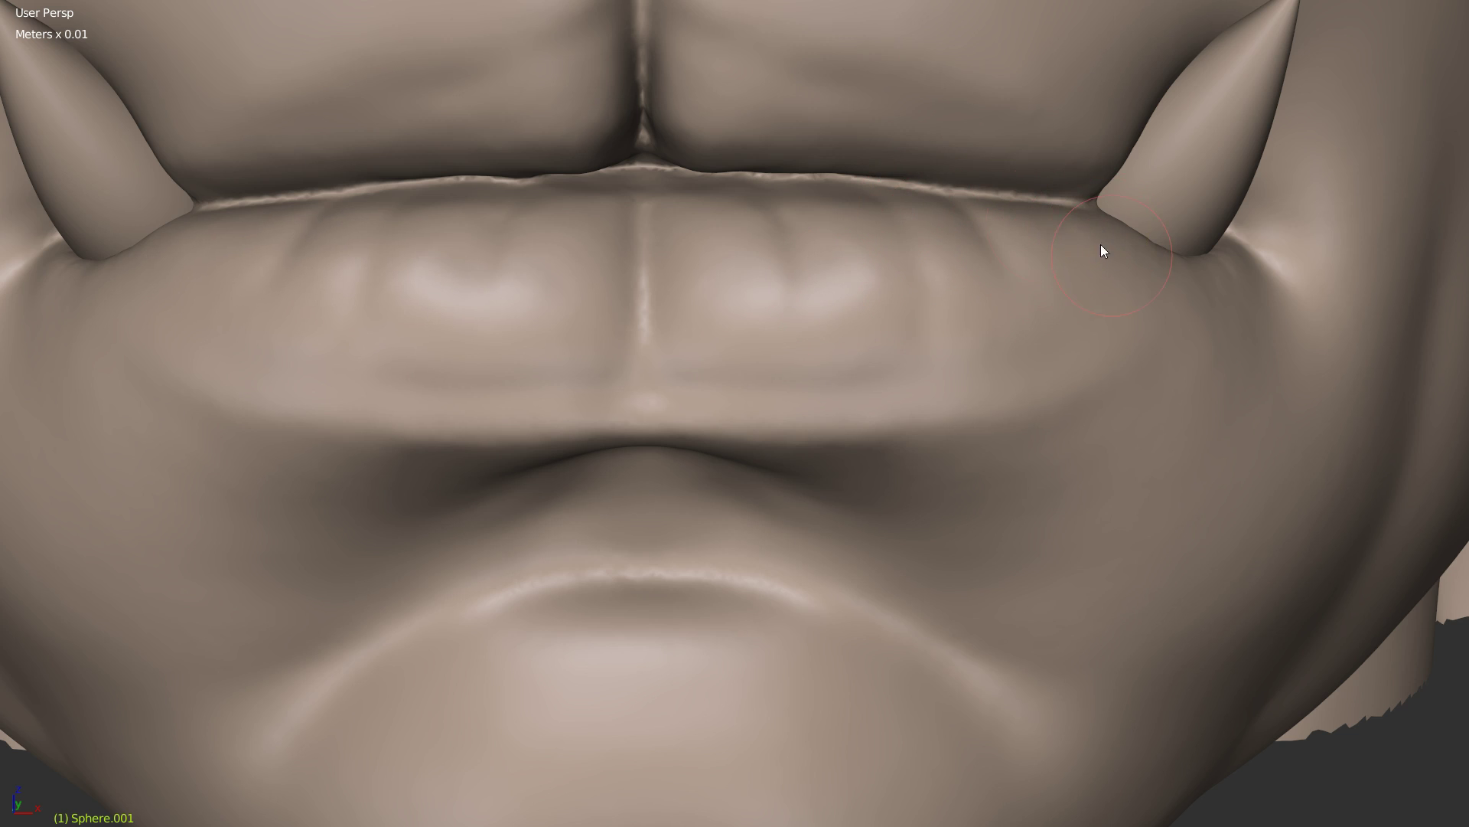
drag(924, 273, 961, 342)
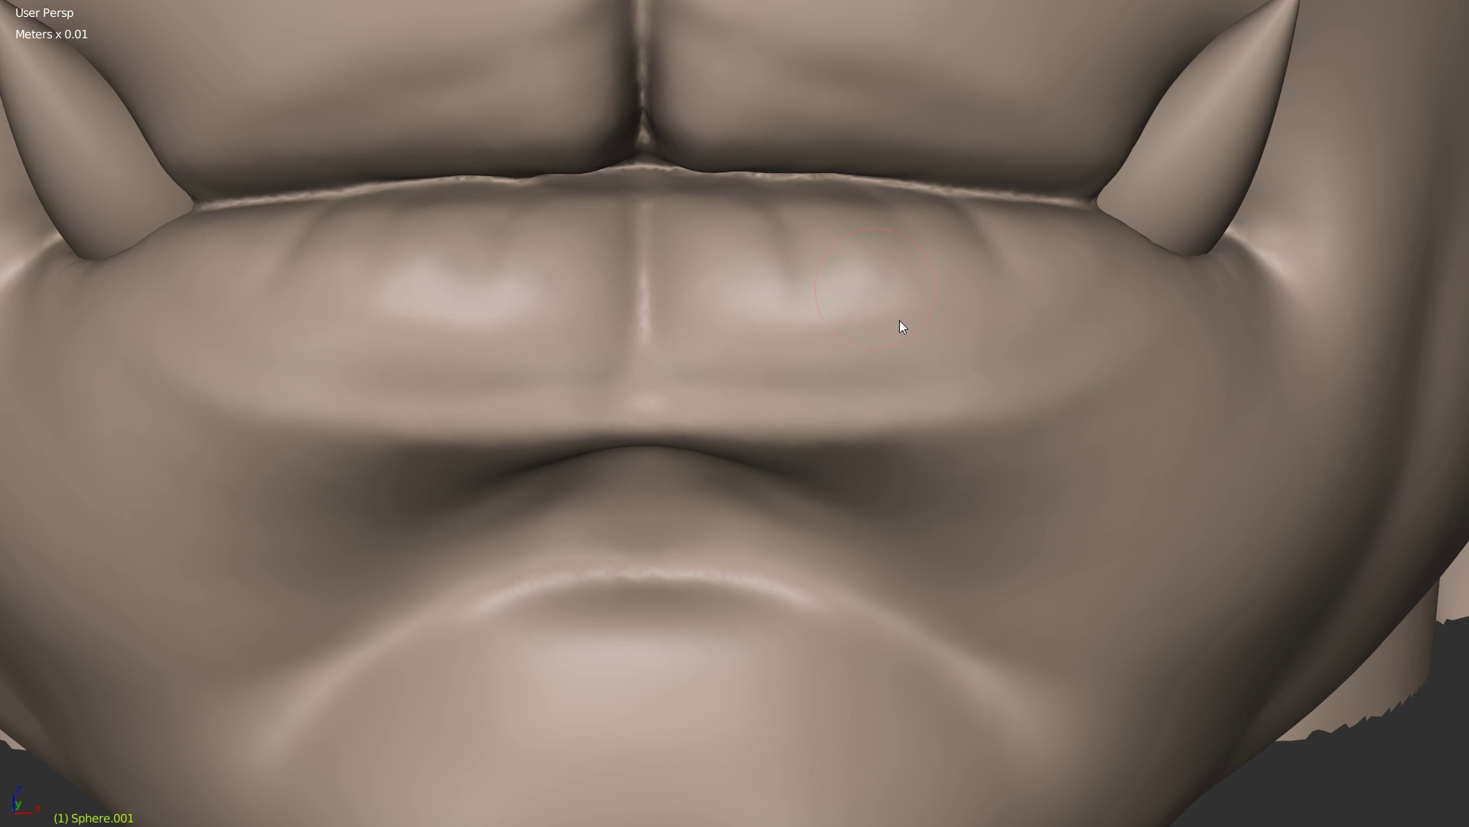
middle_drag(899, 321, 665, 254)
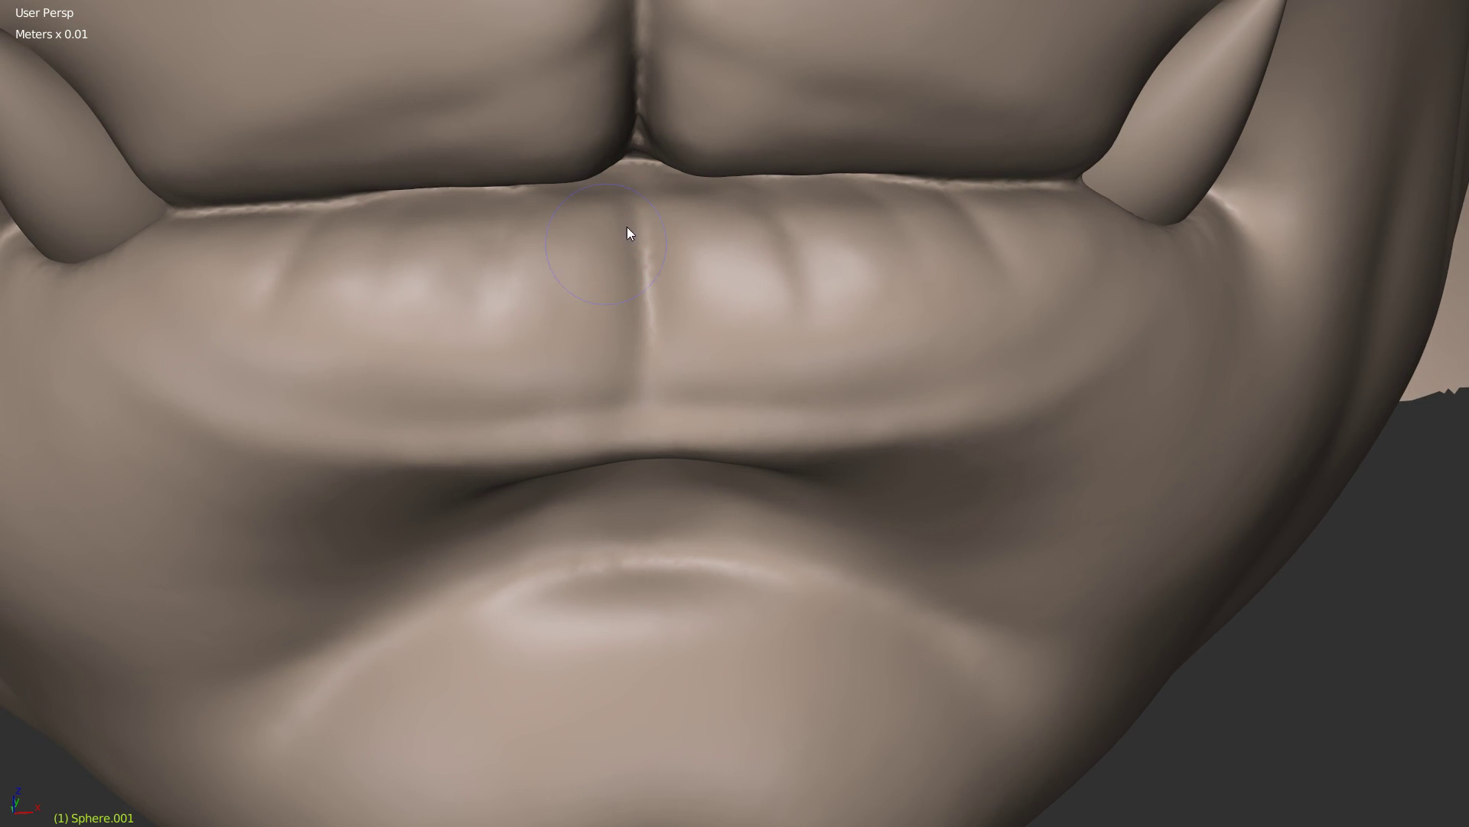
mouse_move(654, 214)
middle_down()
mouse_move(646, 232)
mouse_move(668, 123)
middle_up()
drag(667, 245, 692, 155)
Step: Set the dynamic topology detail refine method to Subdivide Edges
scroll(666, 322, down, 3)
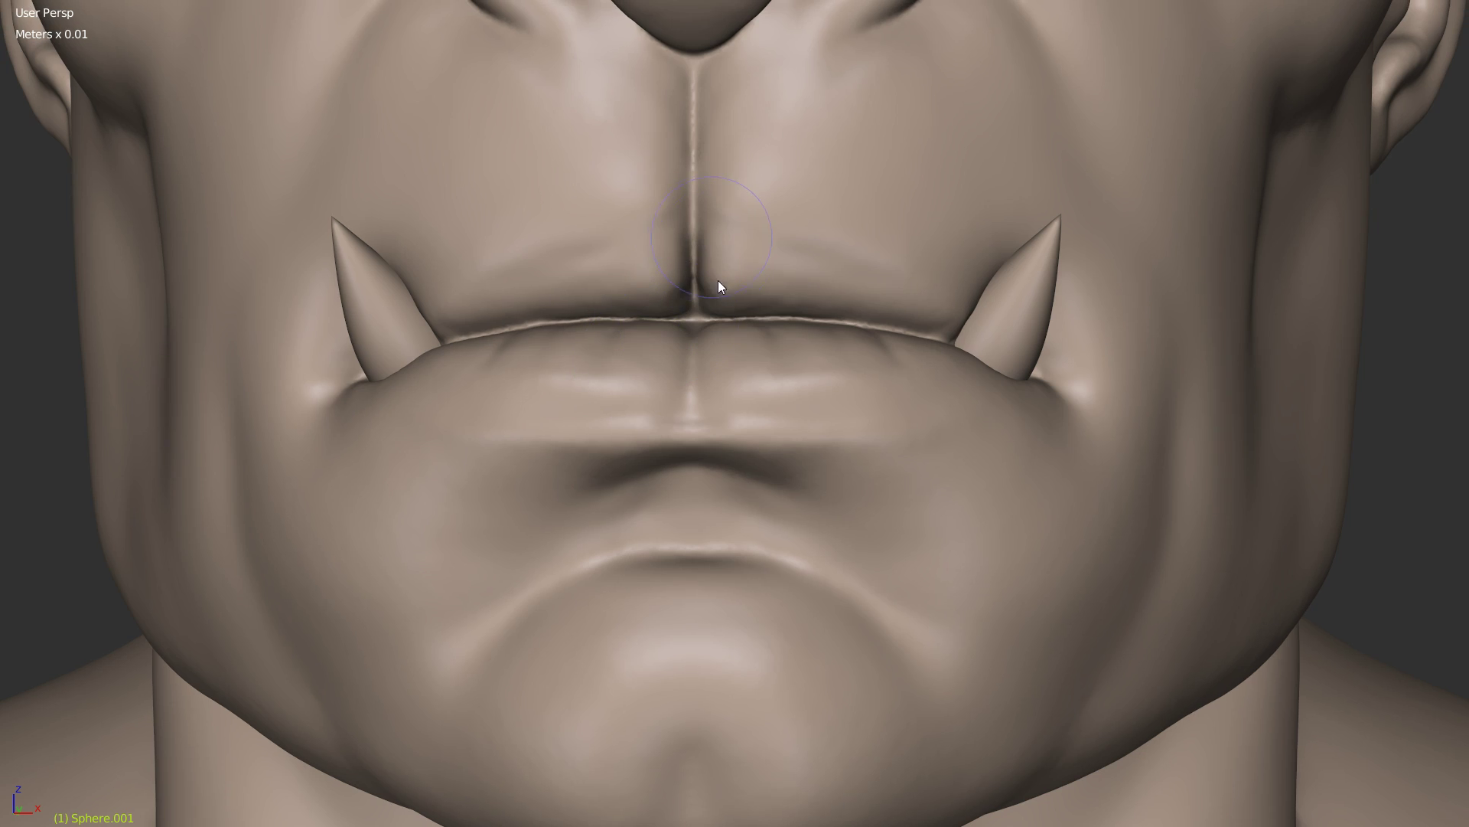
right_click(781, 257)
click(614, 187)
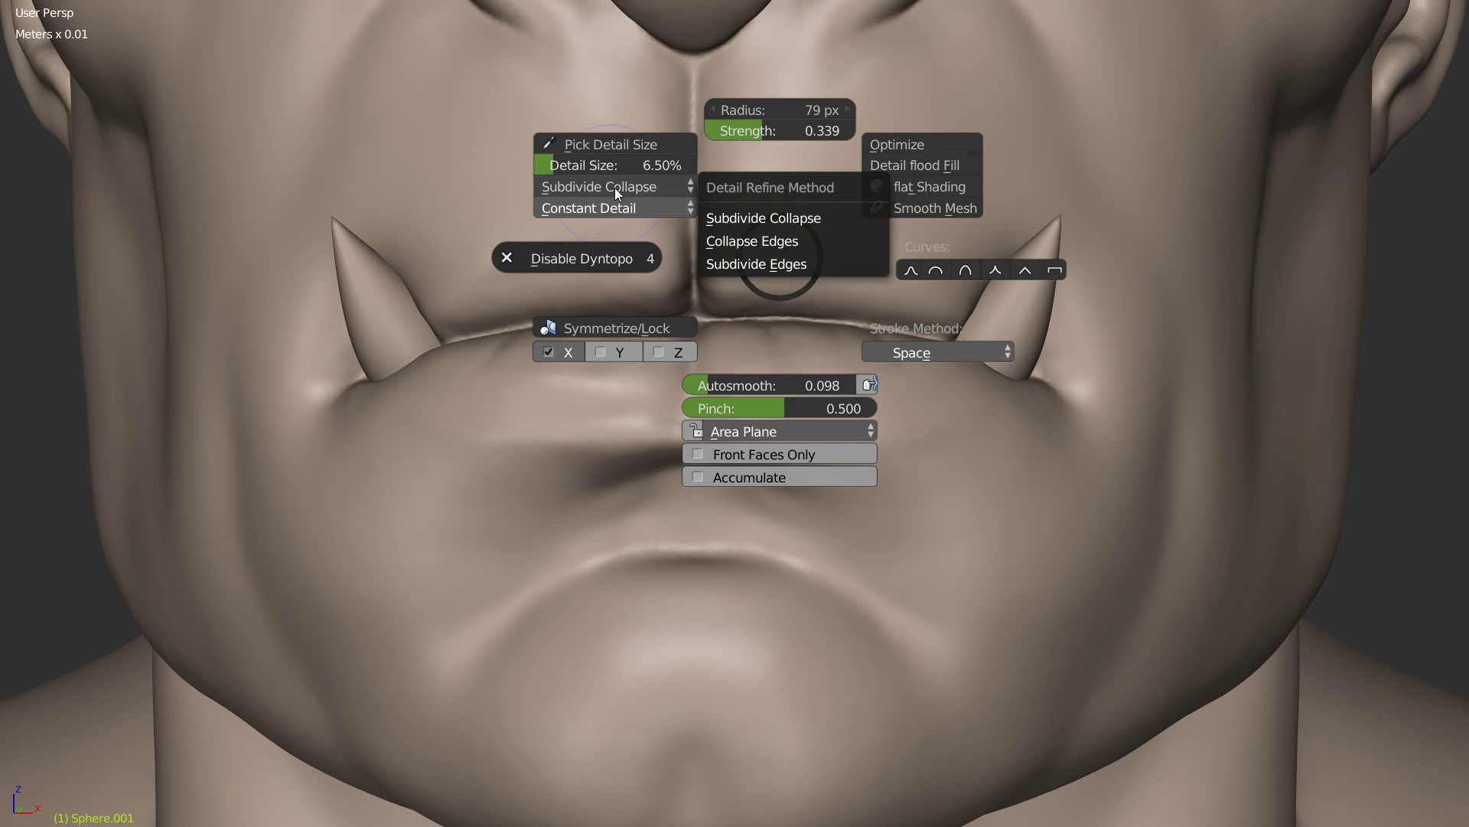
click(782, 217)
right_click(642, 222)
click(516, 136)
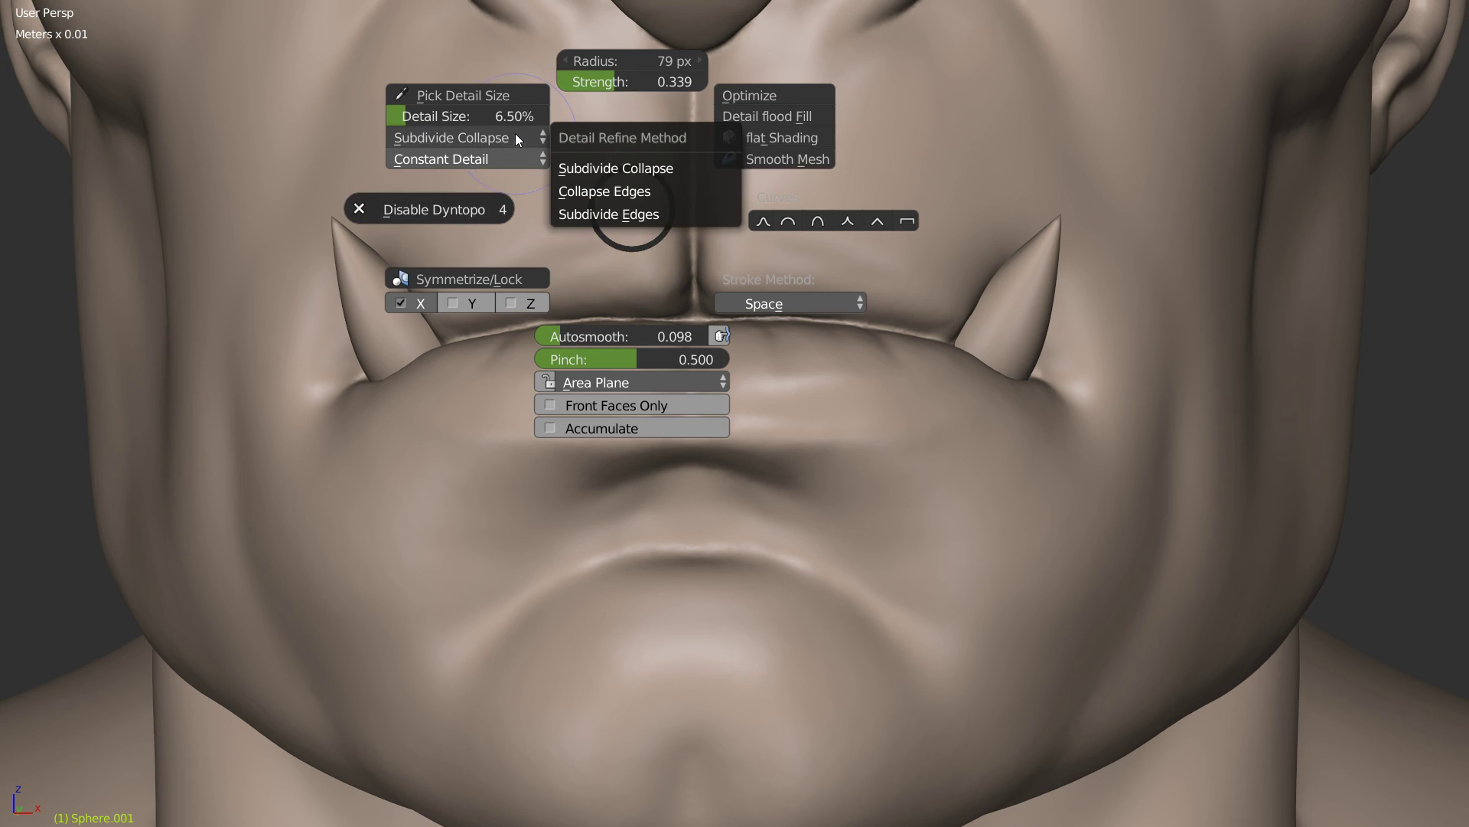
click(616, 215)
Step: Sharpen the mouth line from the tusk base to the centre and deepen the lower end of the philtrum groove
scroll(615, 267, up, 3)
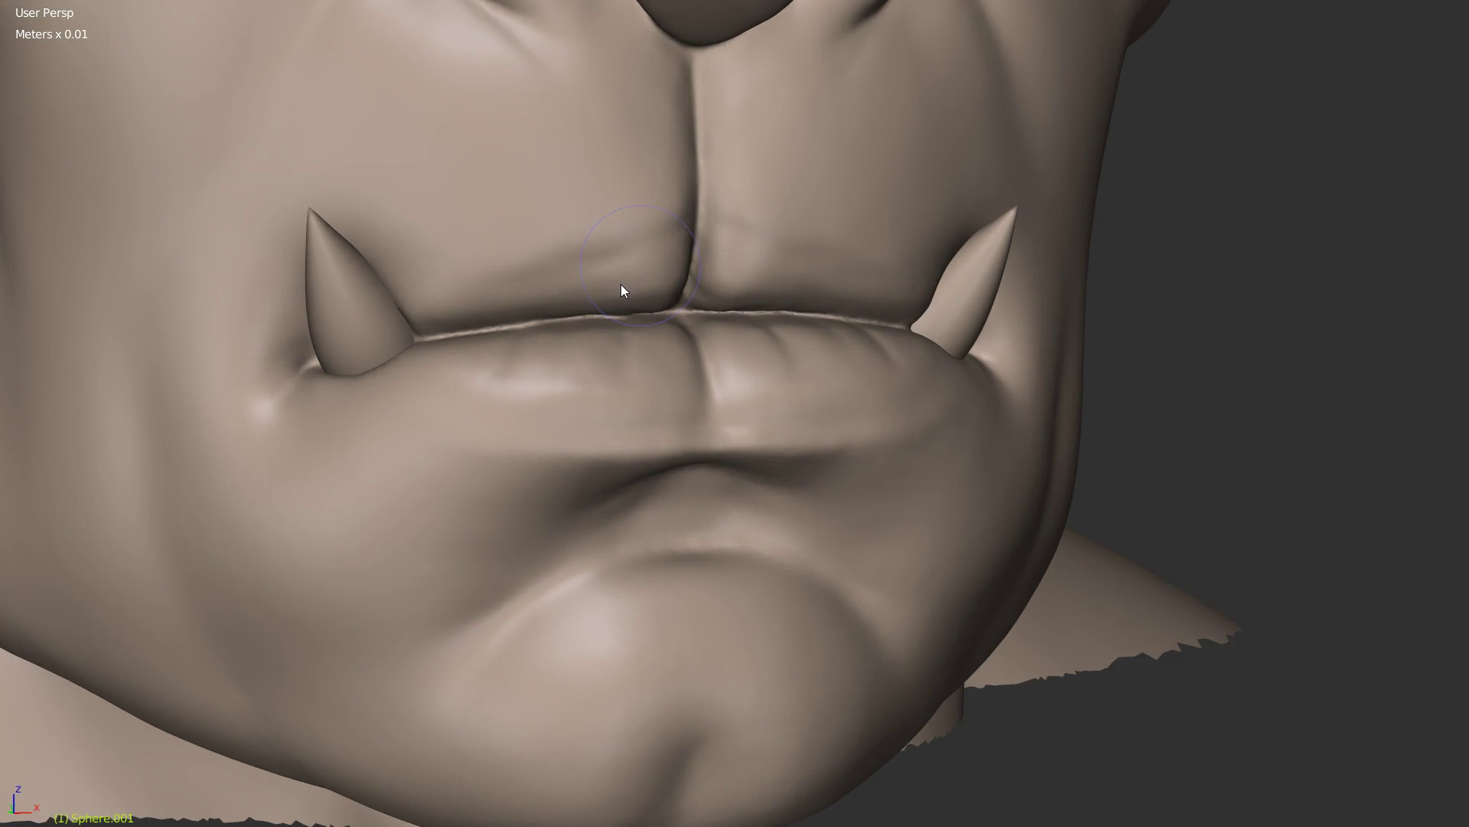
scroll(621, 289, up, 4)
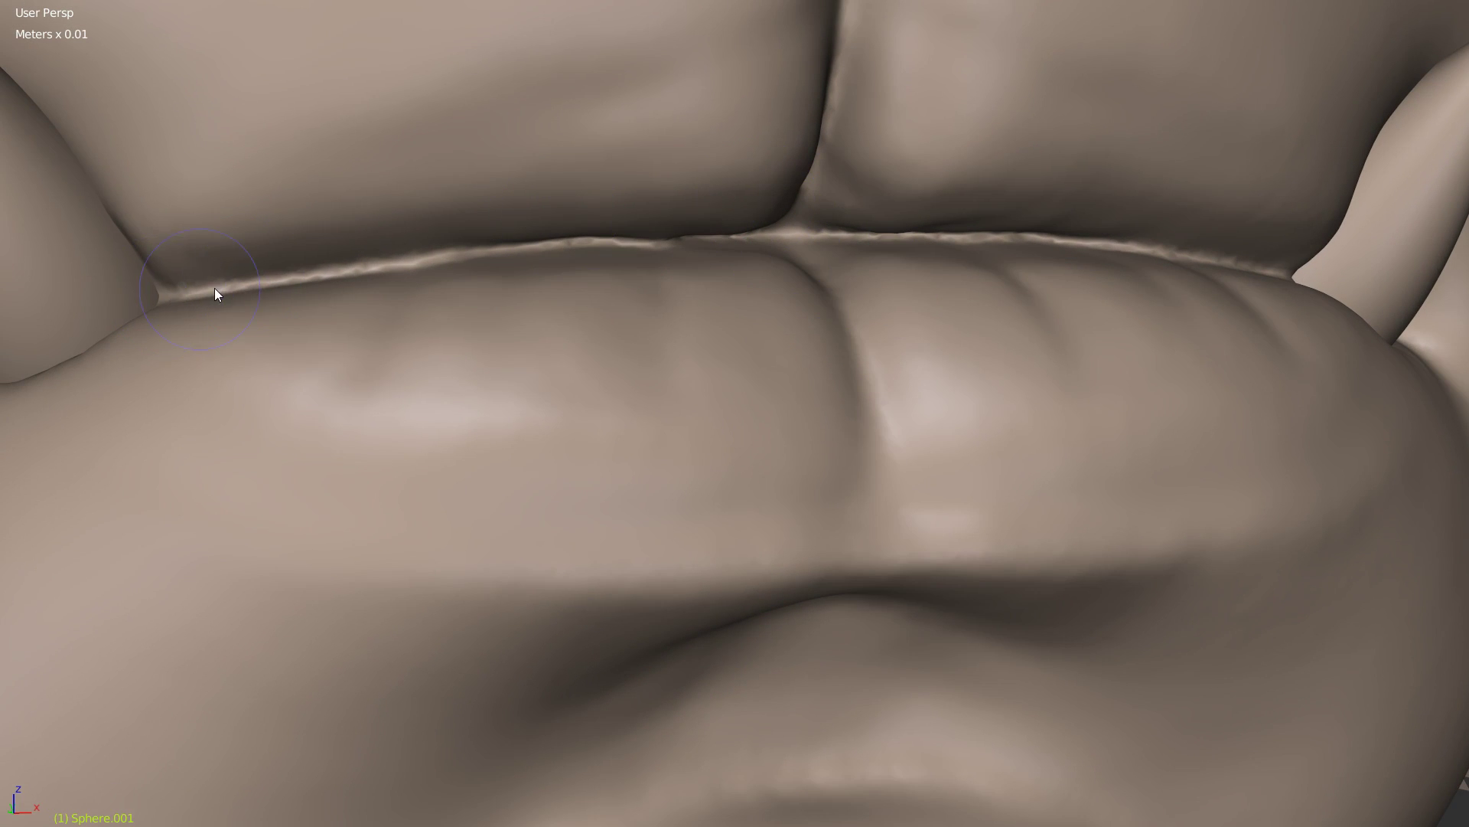
mouse_move(213, 295)
mouse_down()
mouse_move(289, 275)
mouse_move(810, 237)
mouse_up()
shift+middle_drag(830, 214, 769, 426)
drag(770, 198, 768, 318)
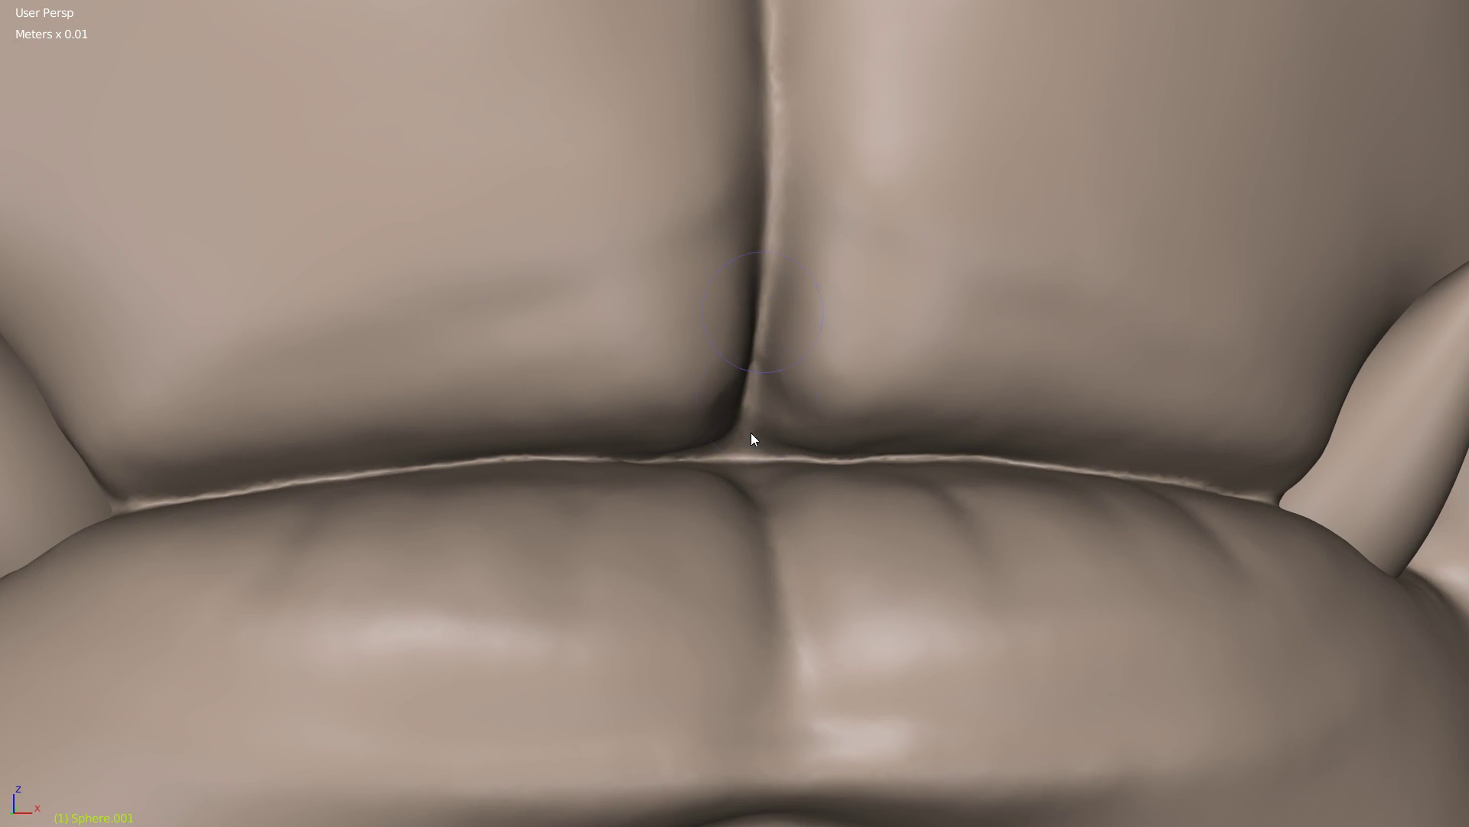
Step: Reshape the lower edge of the upper lip beside the philtrum and refine the top of the lower lip beneath it
mouse_move(757, 436)
middle_down()
mouse_move(774, 349)
mouse_move(884, 430)
middle_up()
mouse_move(888, 457)
mouse_down()
mouse_move(928, 416)
mouse_move(892, 449)
mouse_move(1010, 476)
mouse_up()
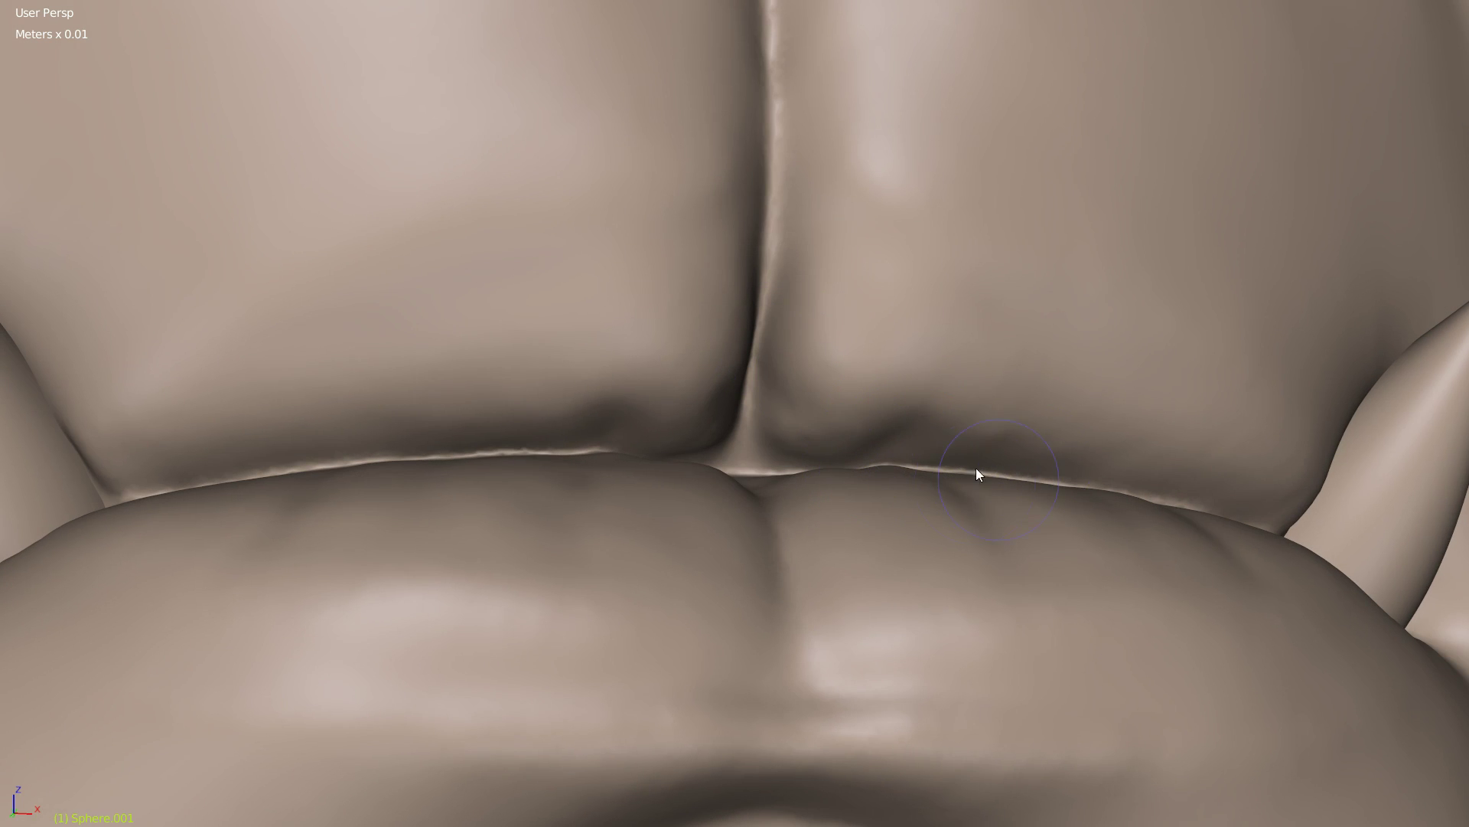
middle_drag(946, 499, 818, 524)
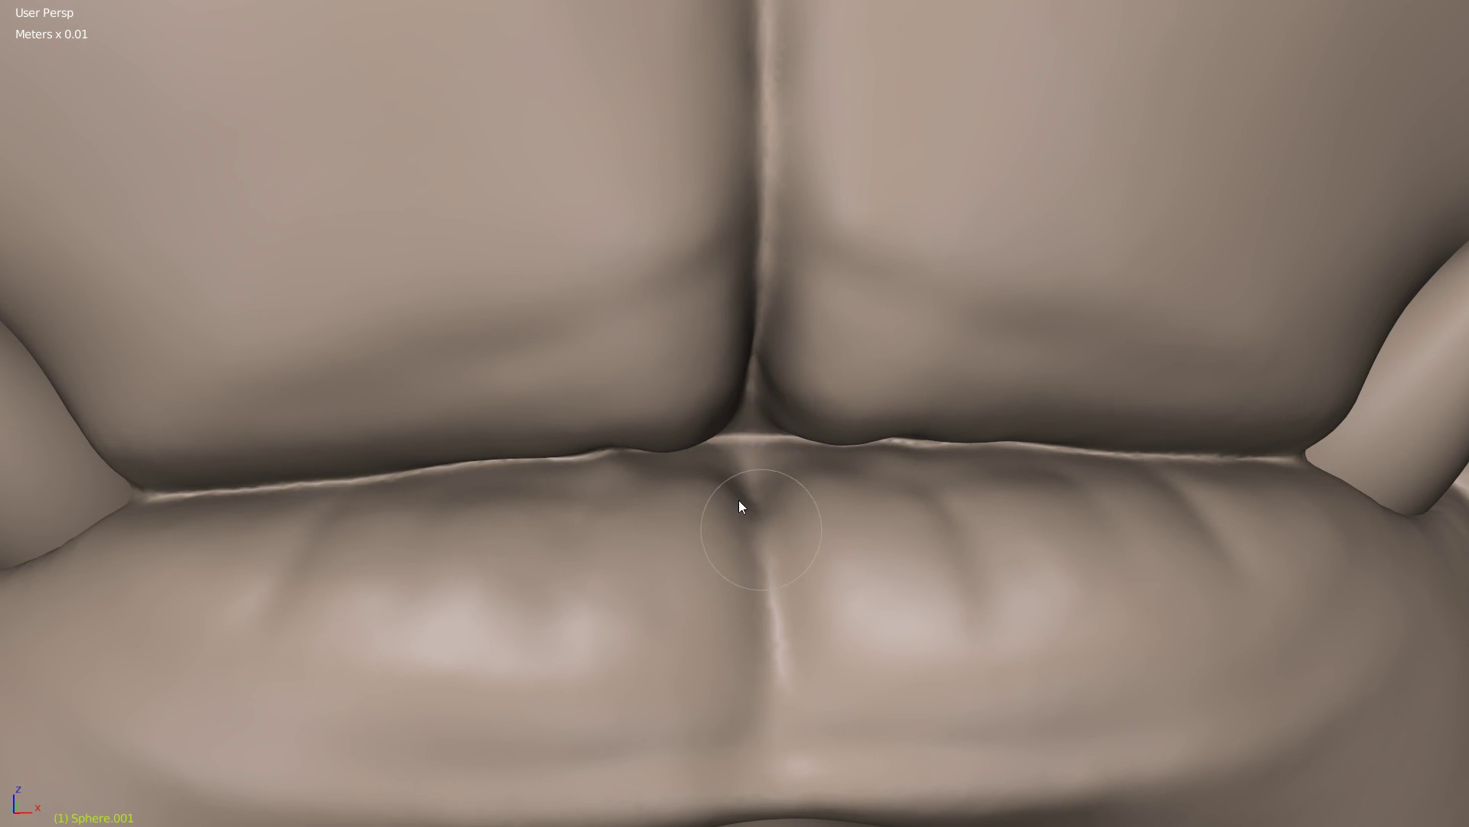
mouse_move(534, 491)
mouse_down()
mouse_move(593, 463)
mouse_move(656, 475)
mouse_move(915, 465)
mouse_move(955, 511)
mouse_up()
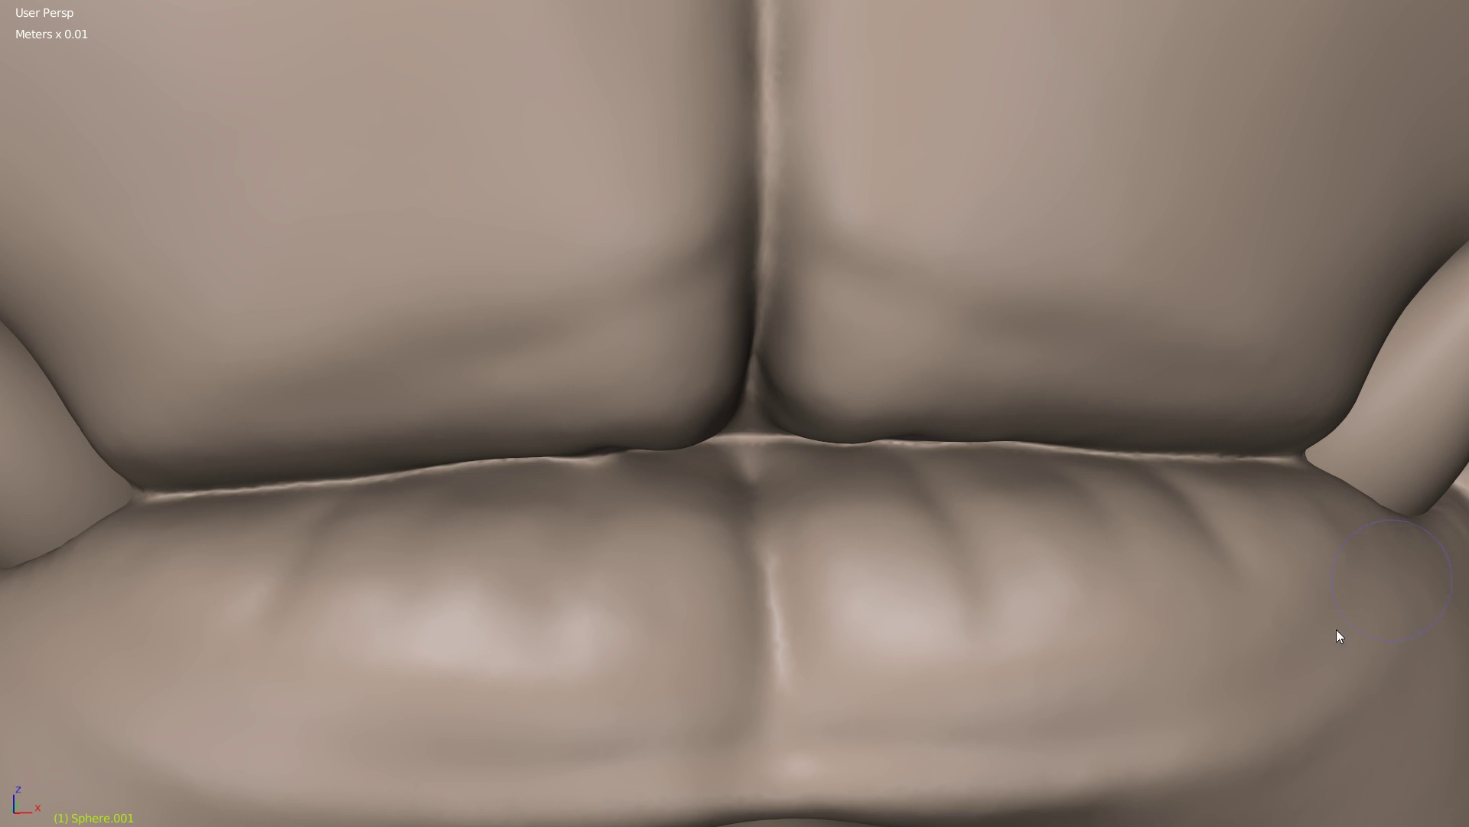
Step: Sharpen the arched crease above the chin from its centre outward along the side
scroll(953, 632, down, 3)
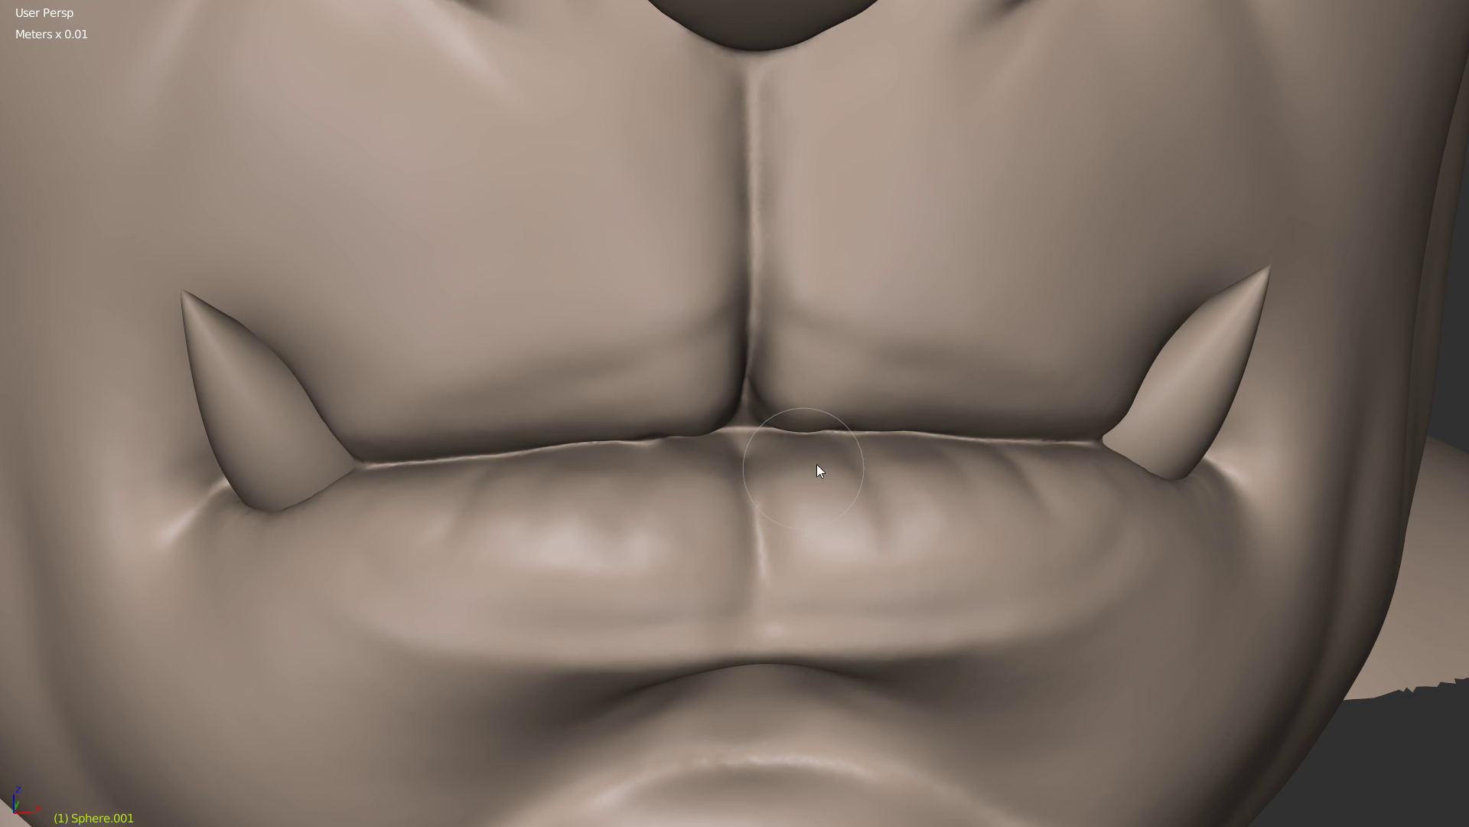
mouse_move(923, 489)
middle_down()
mouse_move(1066, 479)
mouse_move(1000, 505)
mouse_move(935, 456)
mouse_move(921, 309)
mouse_move(747, 453)
middle_up()
scroll(949, 300, up, 2)
scroll(718, 315, up, 1)
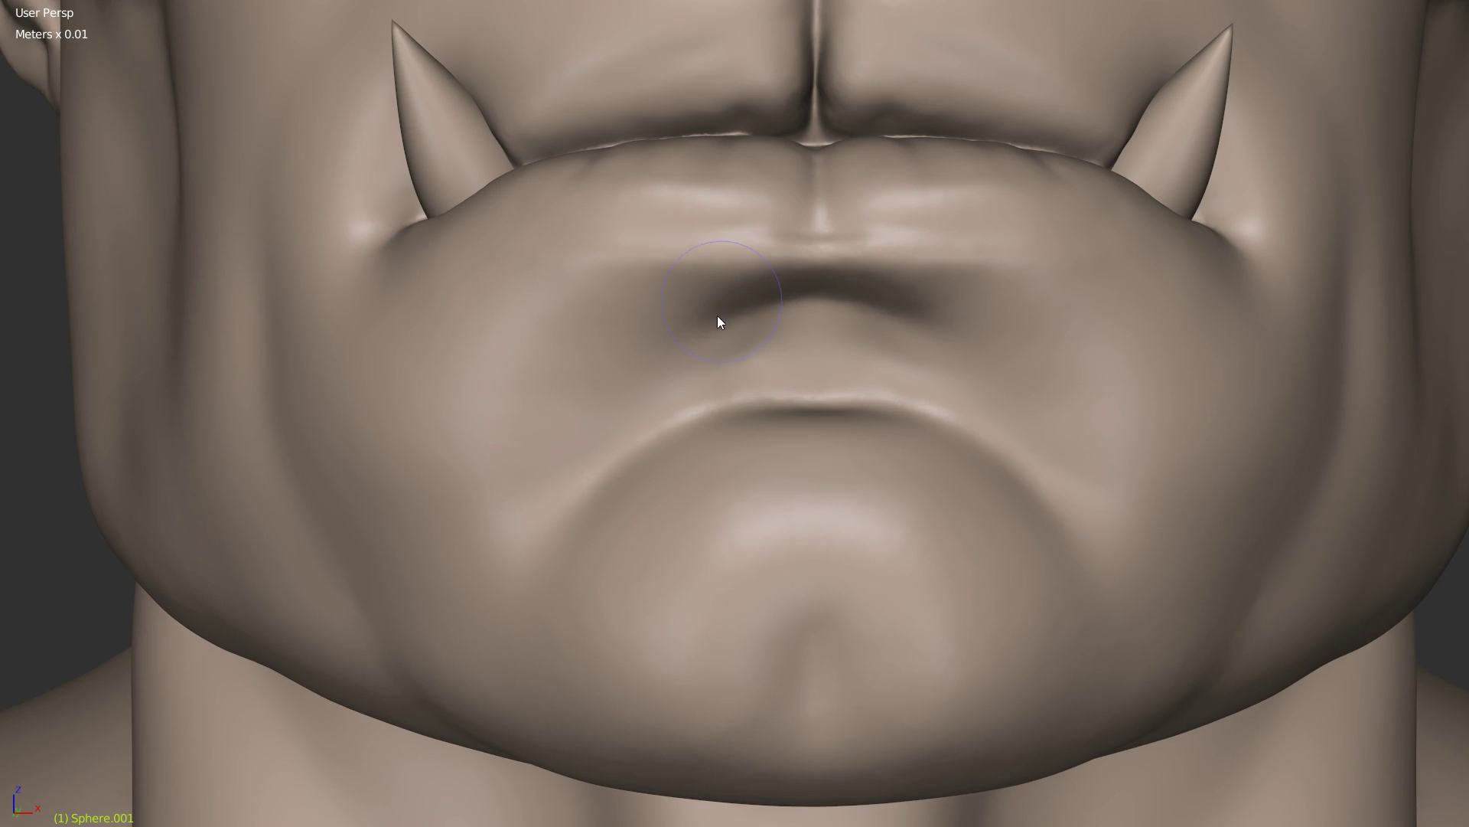
drag(753, 405, 659, 431)
middle_drag(586, 446, 719, 417)
Step: Switch to a different, larger brush and fill out the chin, softening its central cleft
key(w)
click(886, 436)
middle_drag(811, 400, 908, 400)
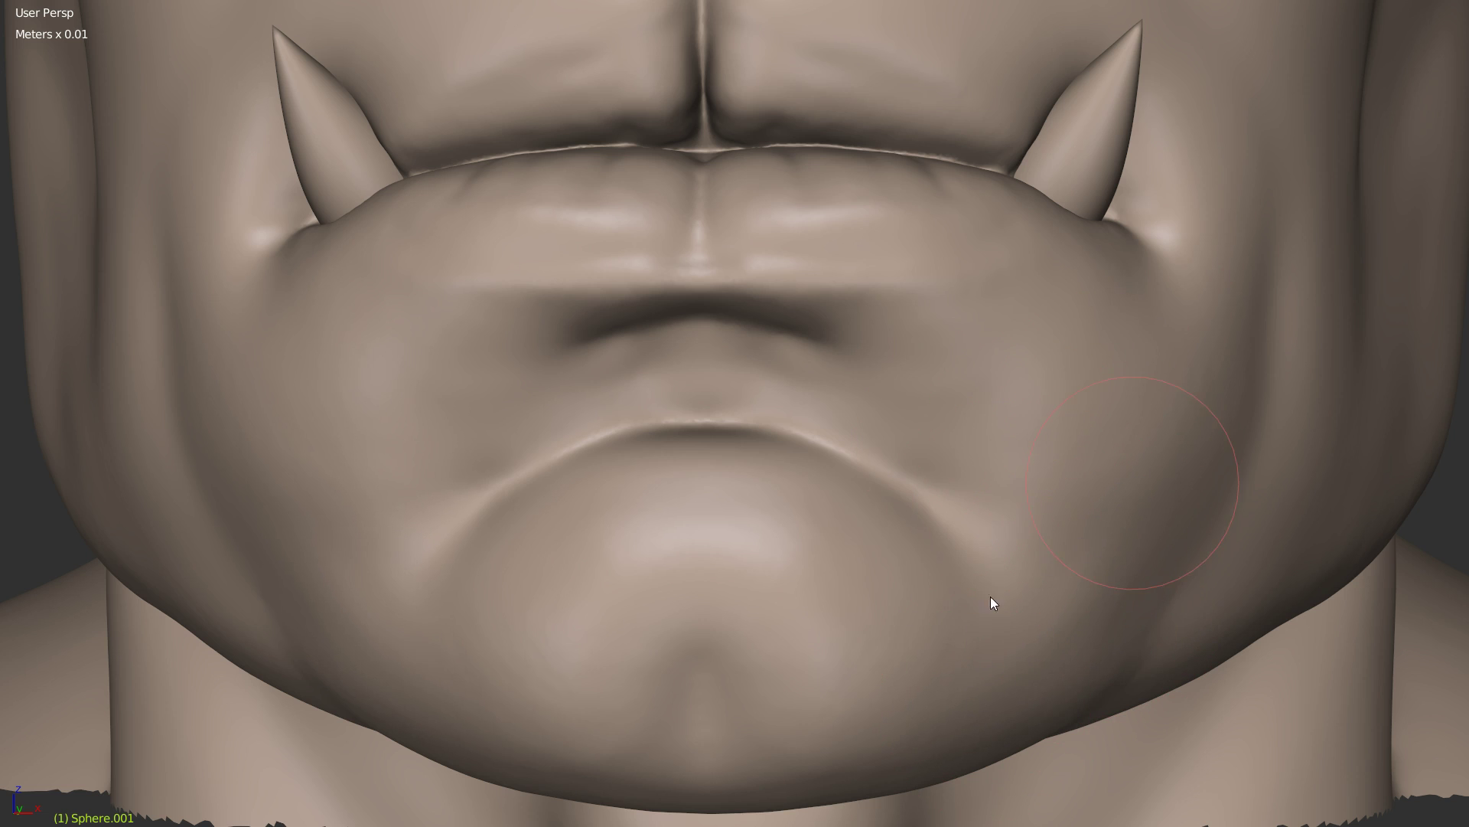
scroll(874, 508, down, 1)
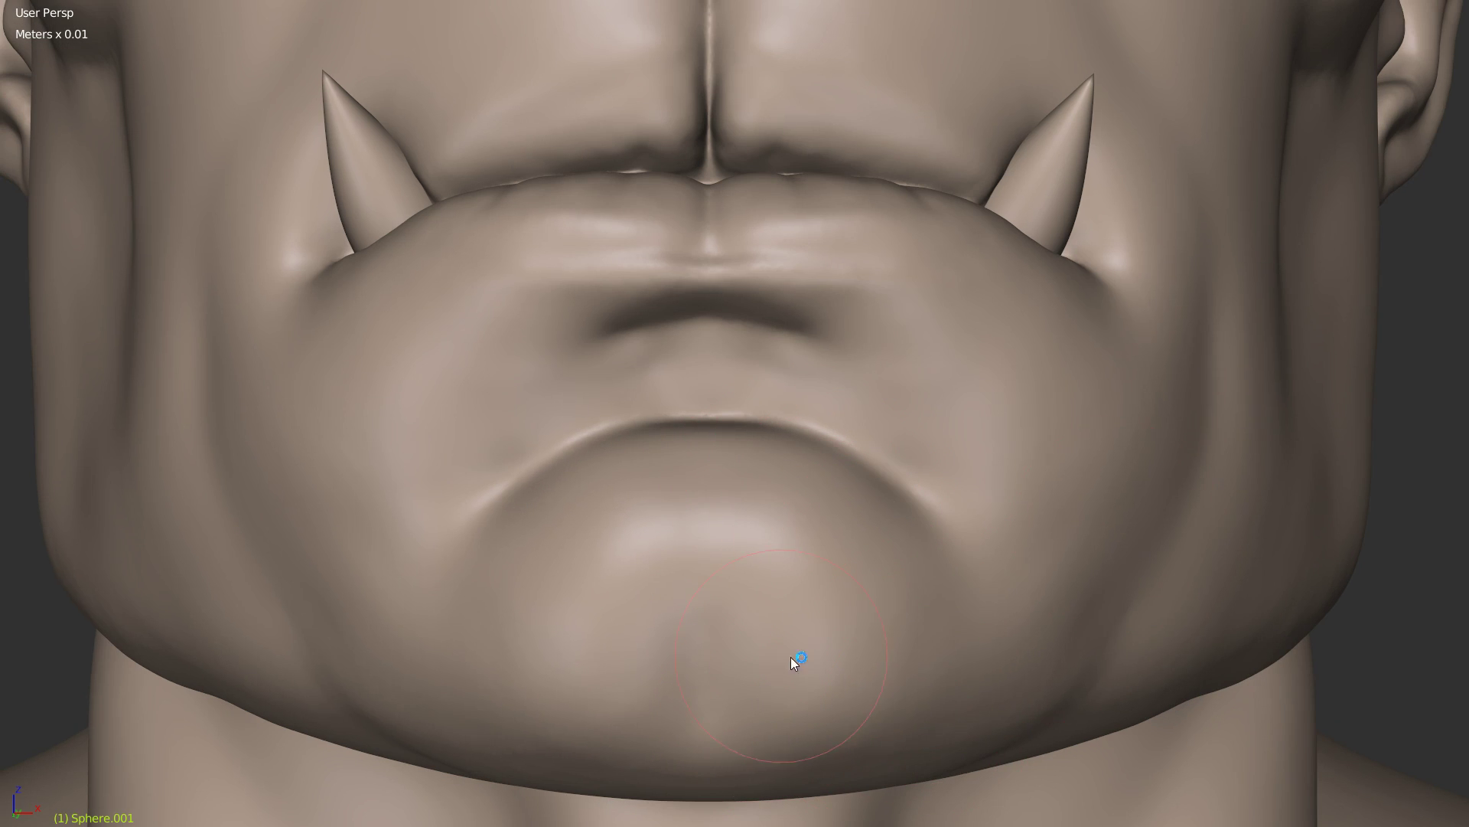
scroll(793, 653, down, 2)
Step: Sculpt the cheek hollow beneath the cheekbone, beside the corner of the mouth
mouse_move(893, 486)
middle_down()
mouse_move(861, 473)
mouse_move(859, 398)
mouse_move(977, 406)
mouse_move(965, 430)
mouse_move(1039, 442)
mouse_move(961, 425)
middle_up()
key(f)
key(Escape)
mouse_move(853, 479)
middle_down()
mouse_move(845, 339)
mouse_move(856, 459)
mouse_move(852, 413)
middle_up()
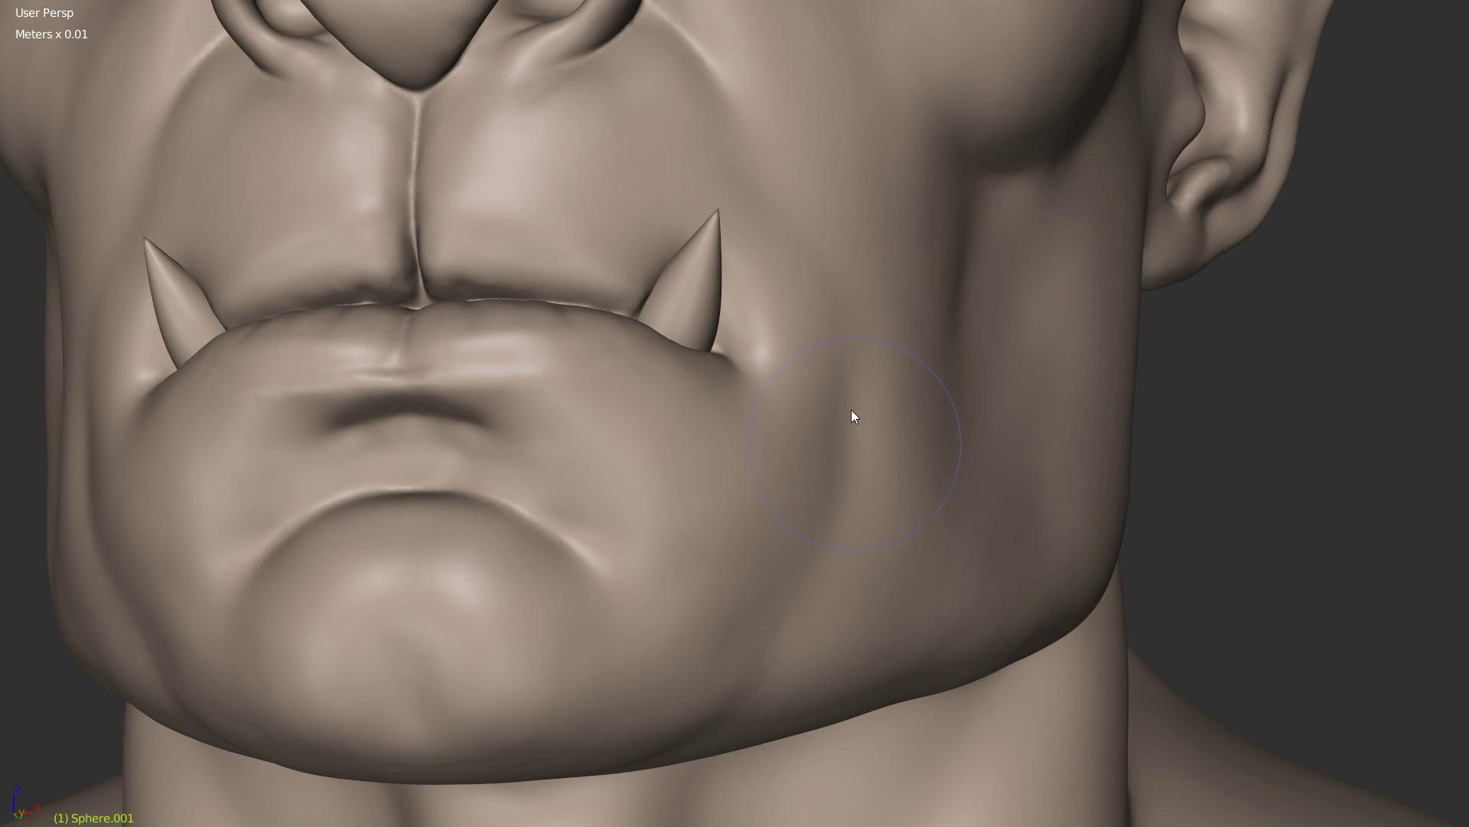
mouse_move(851, 536)
middle_down()
mouse_move(791, 360)
mouse_move(758, 351)
mouse_move(937, 294)
middle_up()
mouse_move(945, 289)
mouse_down()
mouse_move(951, 249)
mouse_move(962, 291)
mouse_up()
middle_drag(1012, 288, 1155, 255)
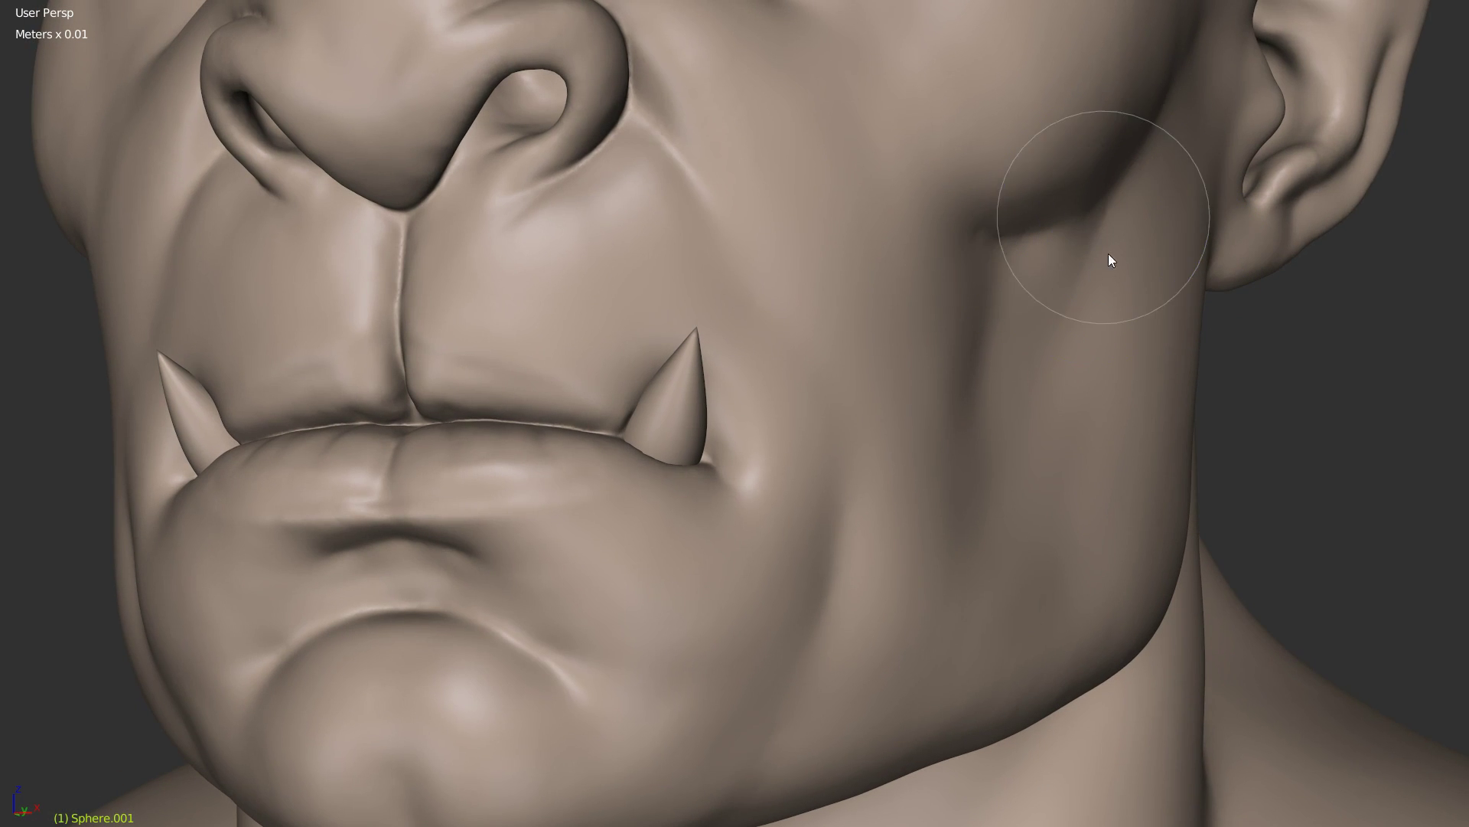
Step: Reduce the brush radius to 51 px and carve a soft fold from beside the outer eye corner down the cheek
scroll(962, 304, down, 3)
scroll(848, 287, down, 1)
scroll(852, 197, up, 7)
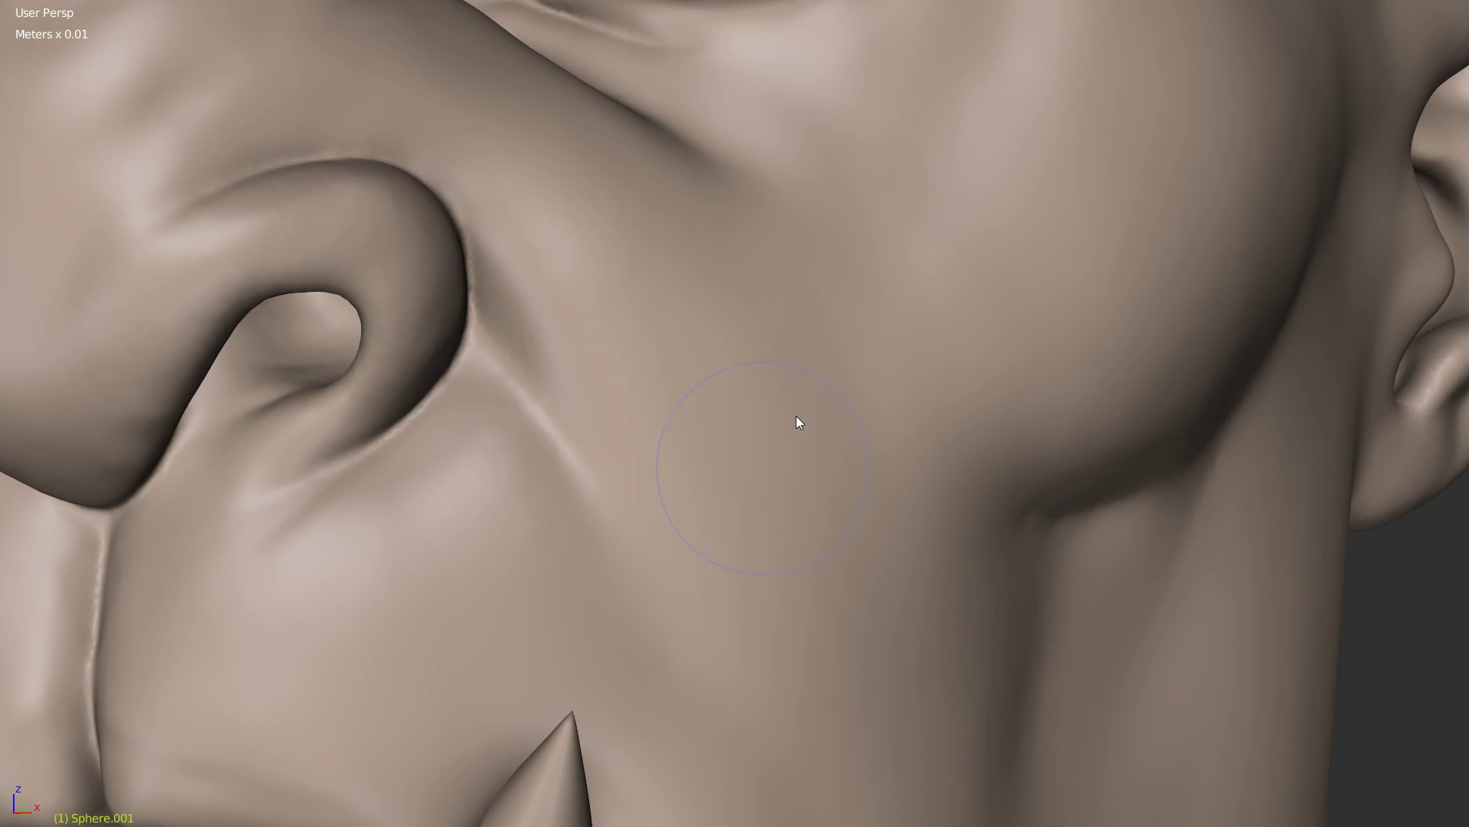
shift+middle_drag(746, 566, 651, 754)
middle_drag(894, 207, 911, 159)
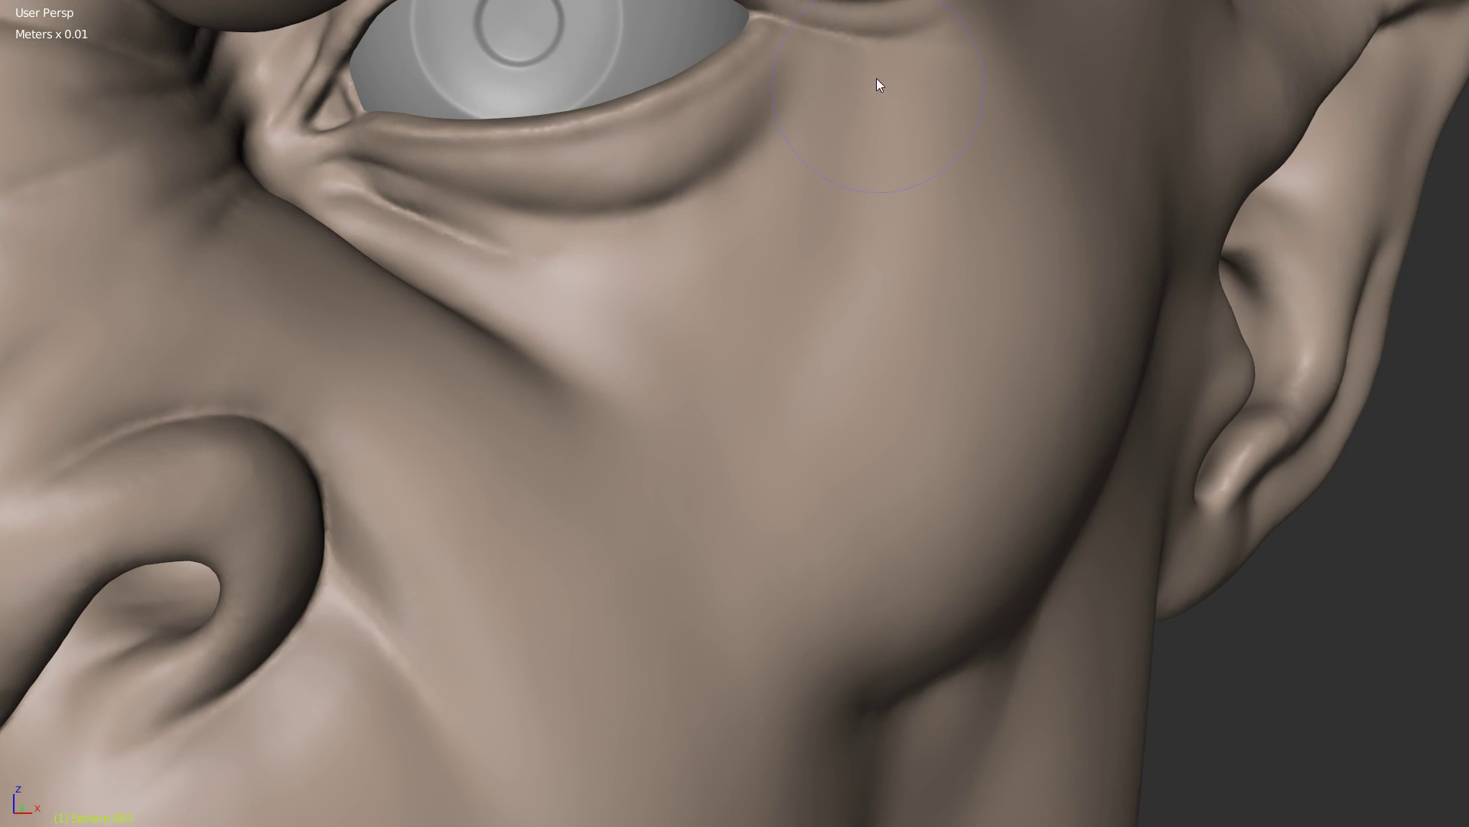
key(f)
click(852, 158)
drag(811, 343, 751, 468)
Step: Set the brush's autosmooth to 0 and refine the crease under the eye bag toward the outer eye corner
right_click(645, 220)
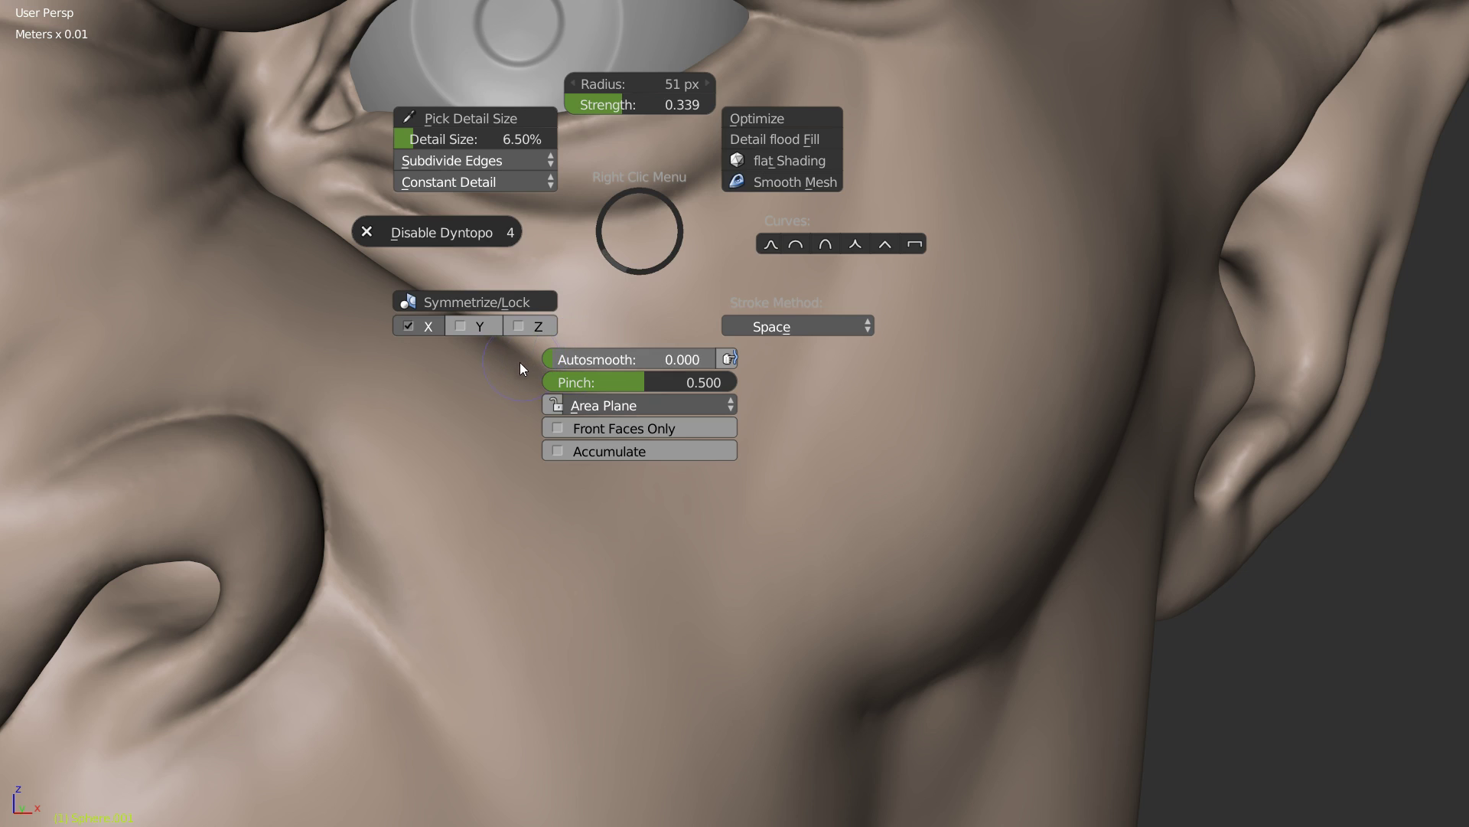
click(438, 306)
mouse_move(464, 201)
mouse_down()
mouse_move(550, 227)
mouse_move(645, 202)
mouse_move(773, 124)
mouse_up()
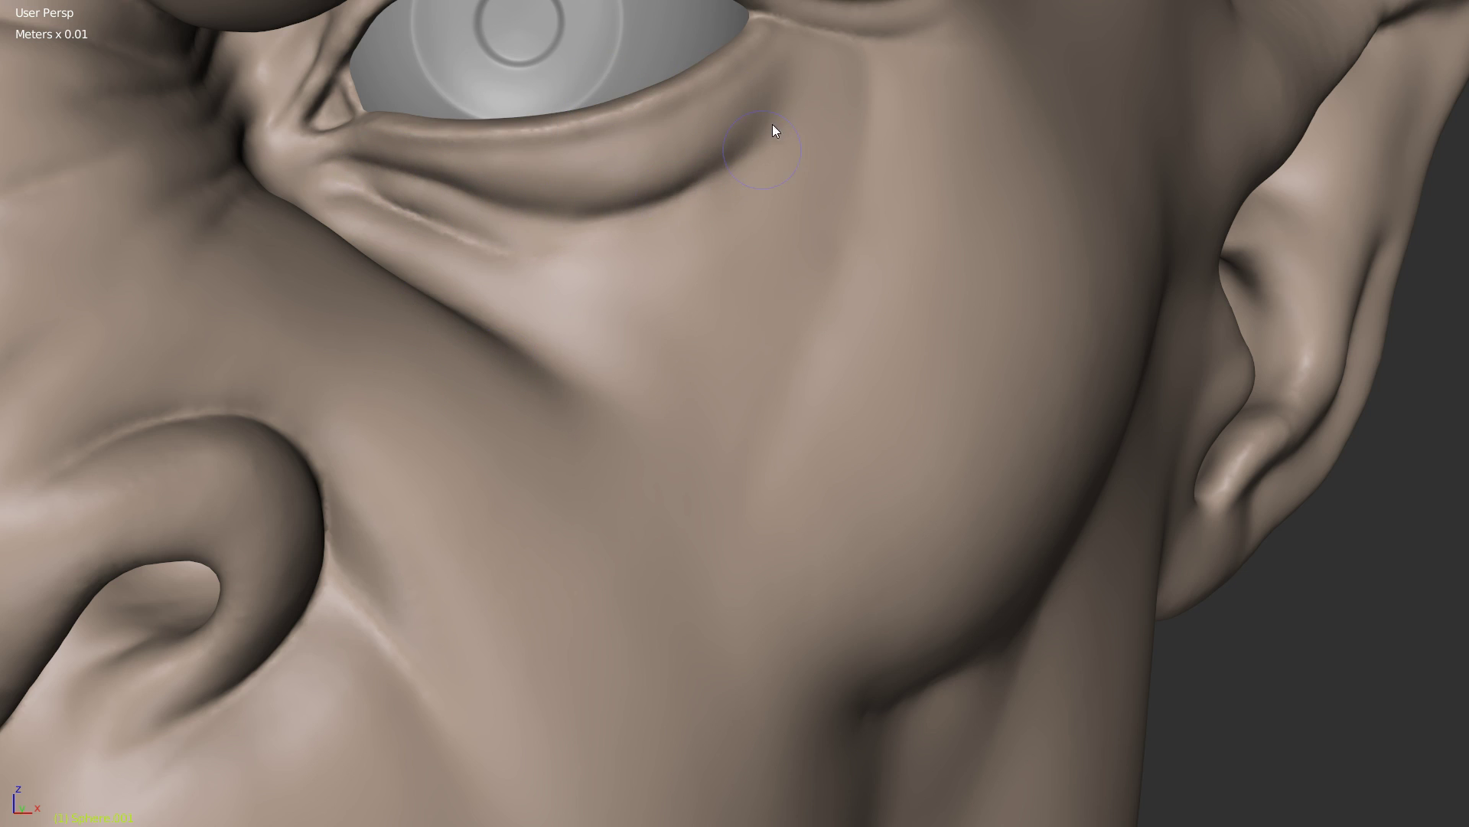
drag(796, 71, 787, 95)
middle_drag(777, 153, 835, 95)
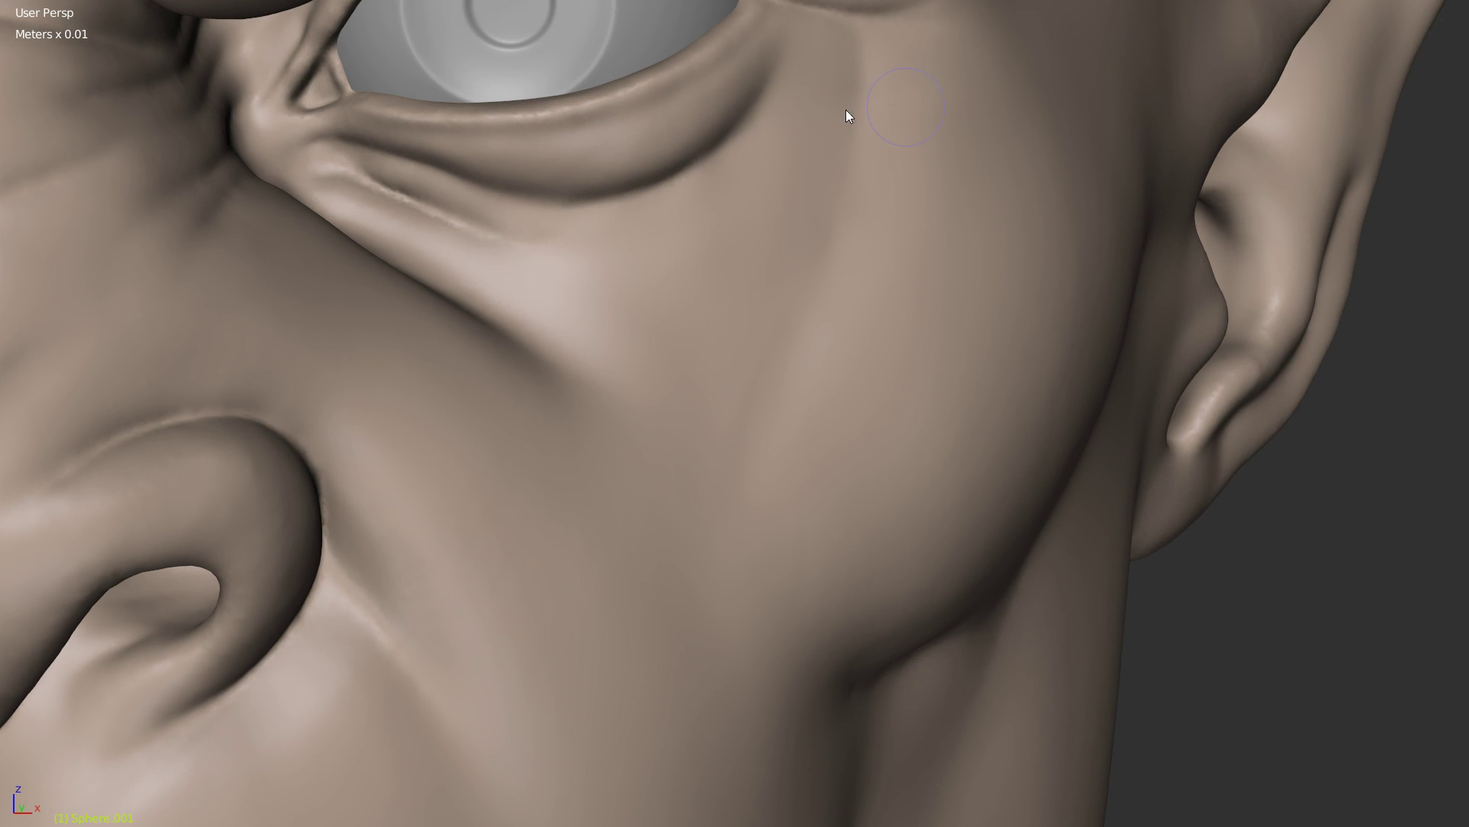
middle_drag(879, 162, 876, 150)
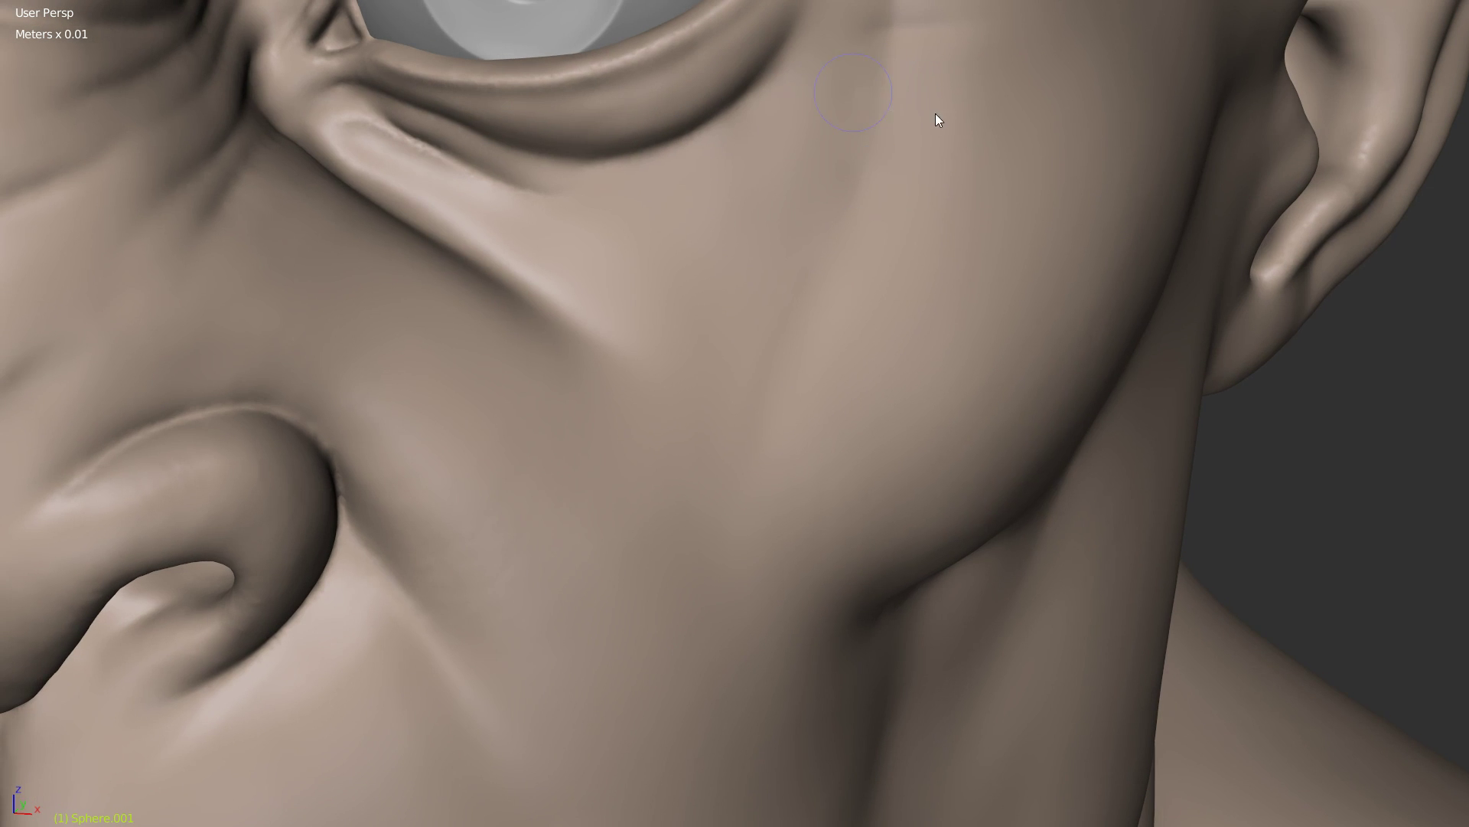
Step: Carve fine crow's-feet creases from the outer side of the eye bag toward the temple
ctrl+middle_drag(921, 236, 719, 295)
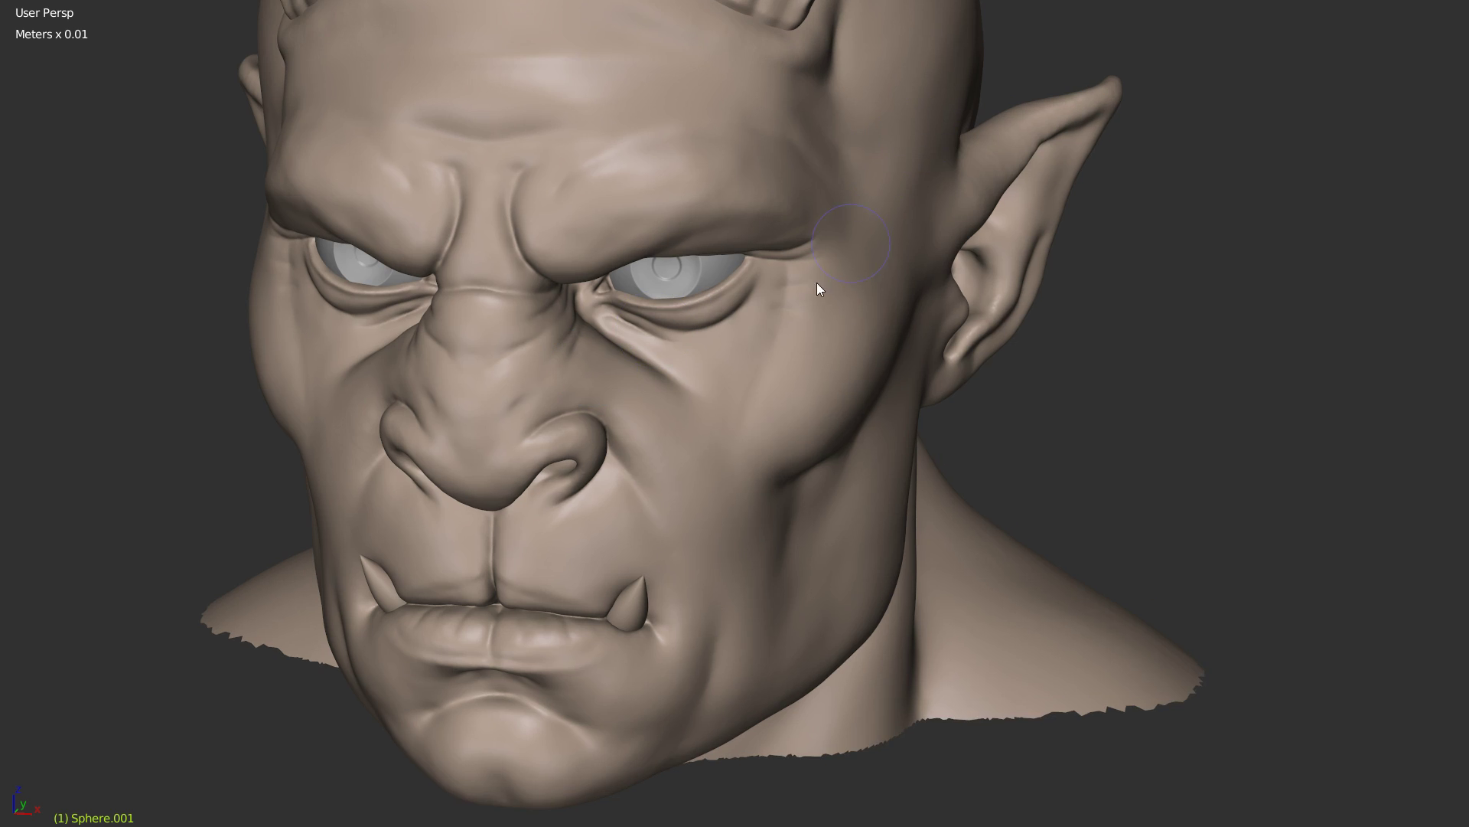
middle_drag(857, 277, 851, 219)
mouse_move(782, 318)
ctrl+middle_down()
mouse_move(814, 232)
mouse_move(846, 208)
mouse_move(843, 274)
mouse_move(475, 191)
mouse_move(622, 355)
ctrl+middle_up()
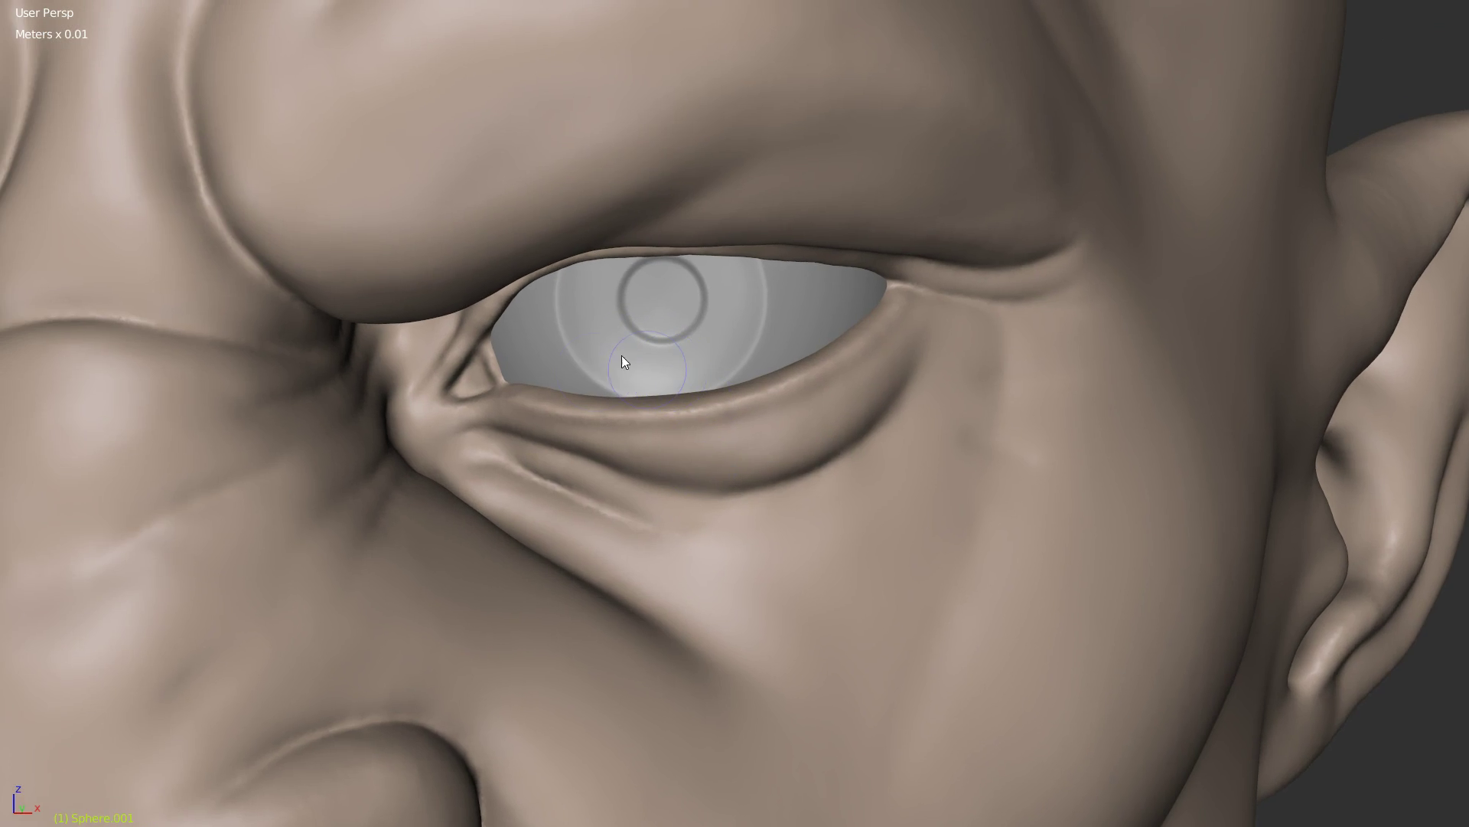
ctrl+middle_drag(721, 270, 727, 380)
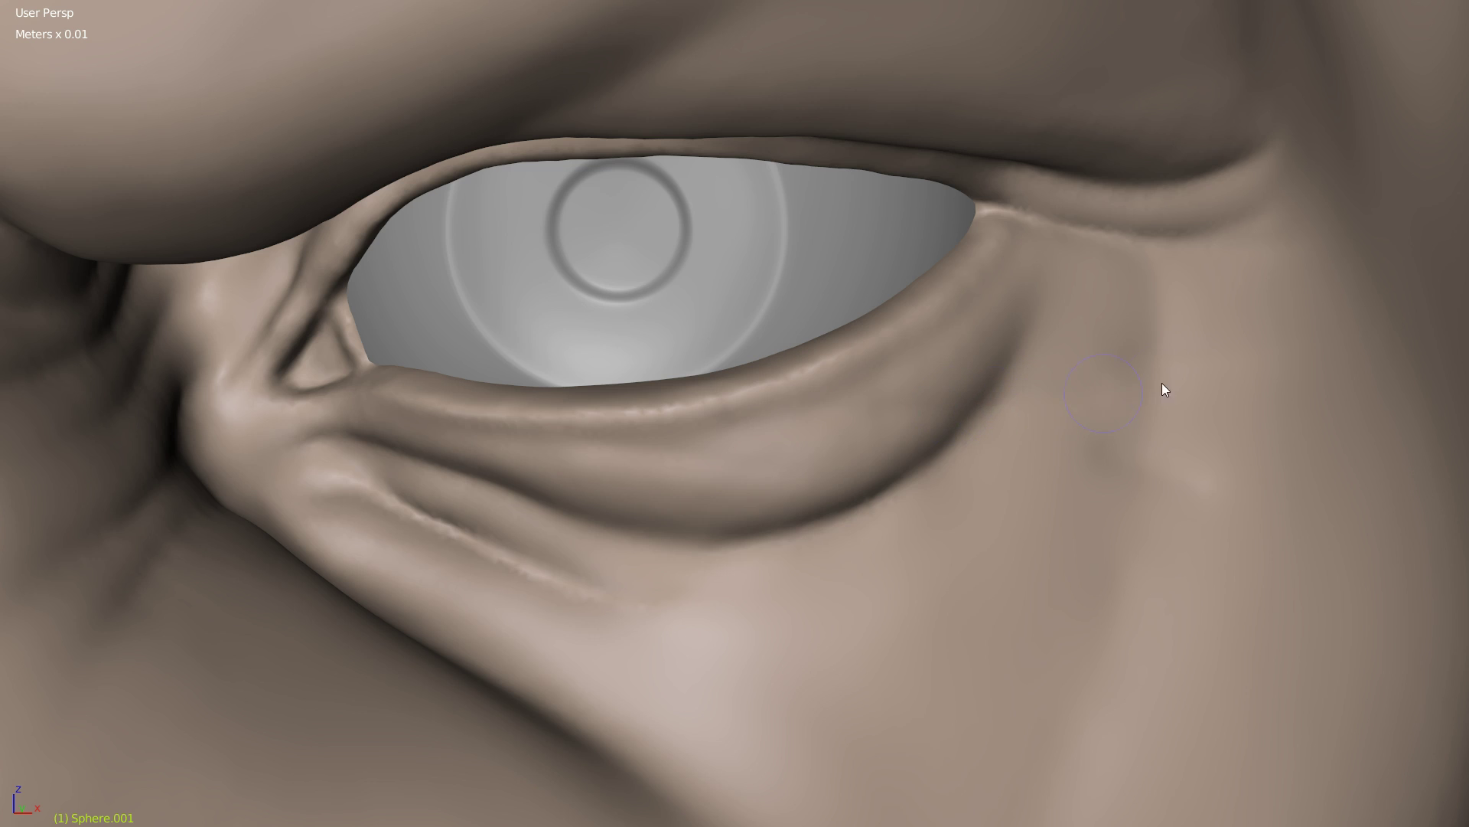
mouse_move(1160, 381)
middle_down()
mouse_move(1168, 420)
mouse_move(1053, 267)
middle_up()
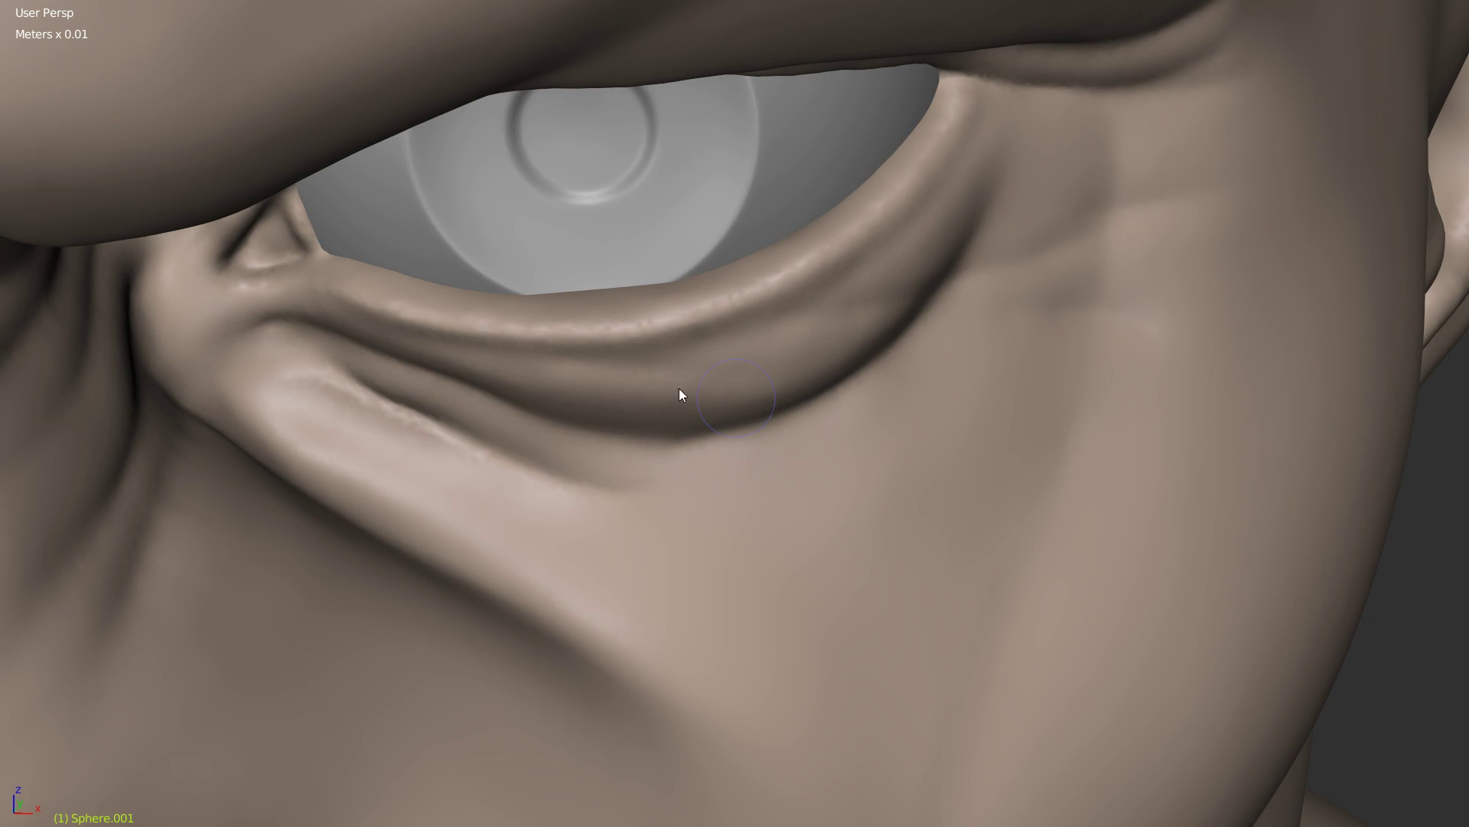
middle_drag(681, 394, 709, 354)
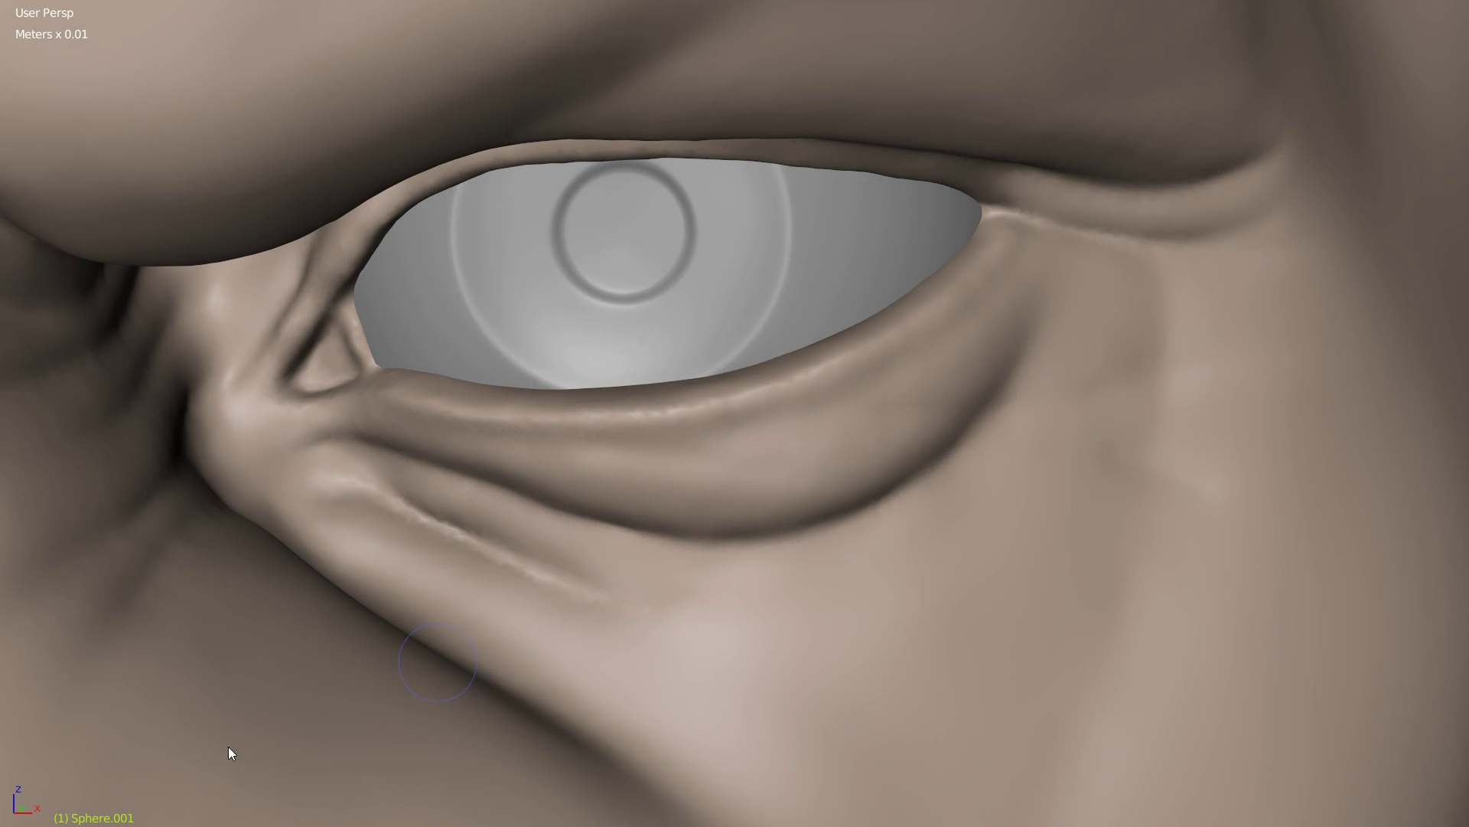
Step: Define the upper eyelid fold beneath the brow and smooth its ragged edge toward the outer eye corner
mouse_move(733, 370)
middle_down()
mouse_move(755, 381)
mouse_move(724, 318)
mouse_move(802, 444)
middle_up()
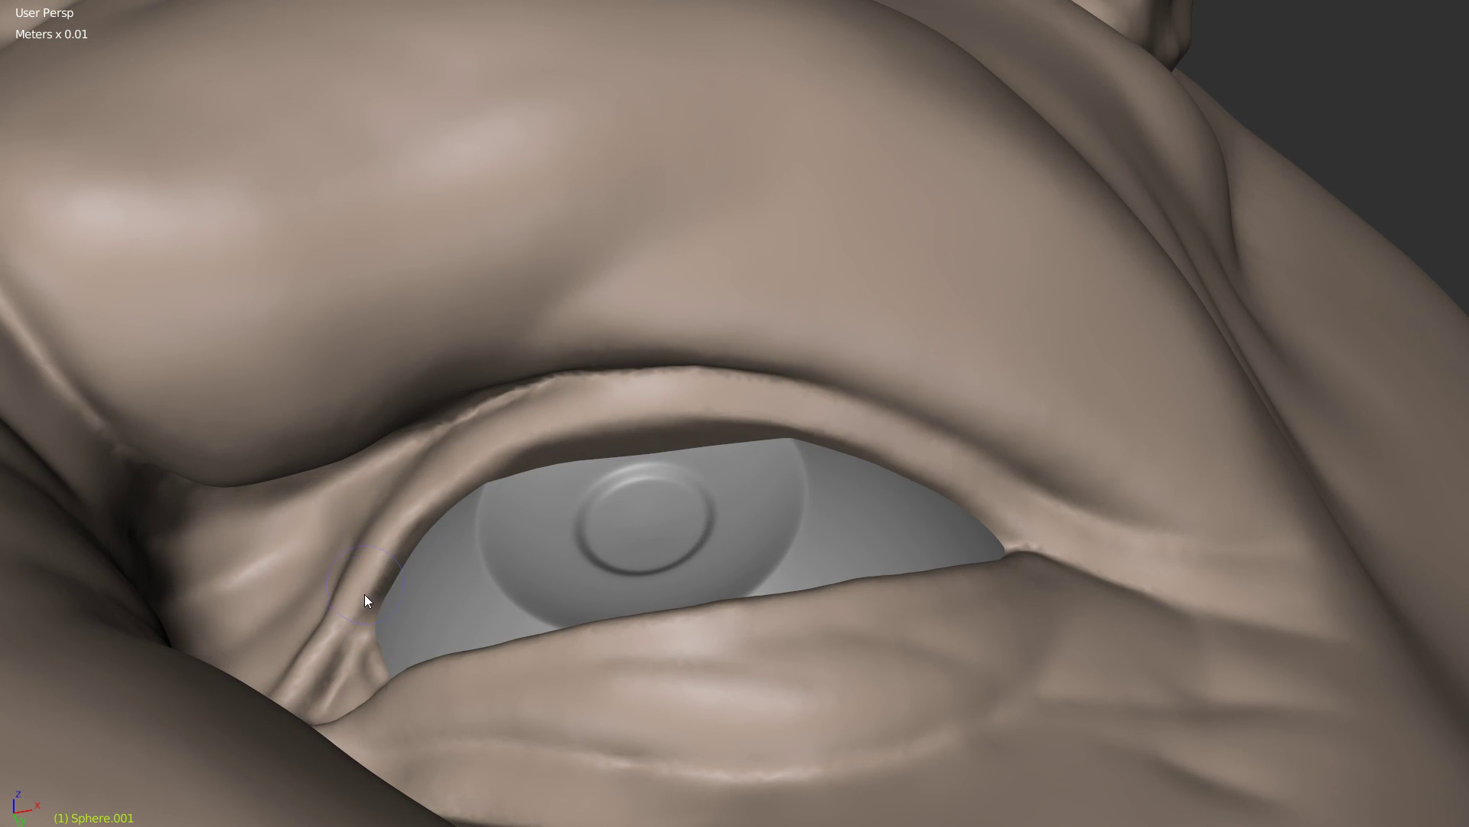
mouse_move(618, 427)
mouse_down()
mouse_move(722, 420)
mouse_move(807, 436)
mouse_up()
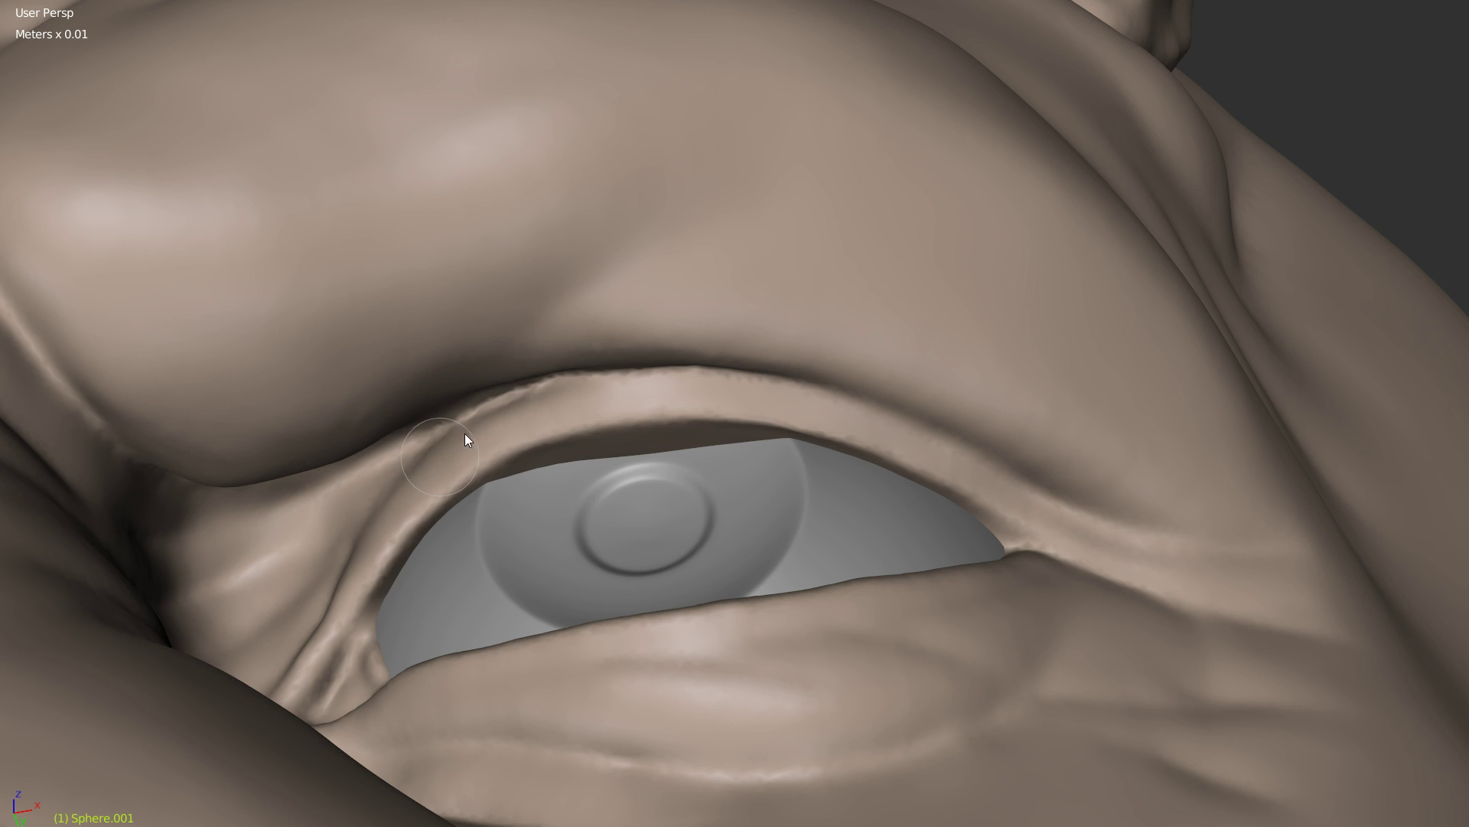
shift+drag(658, 380, 770, 390)
middle_drag(624, 365, 632, 354)
mouse_move(503, 398)
shift+mouse_down()
mouse_move(640, 355)
mouse_move(515, 387)
mouse_move(706, 364)
shift+mouse_up()
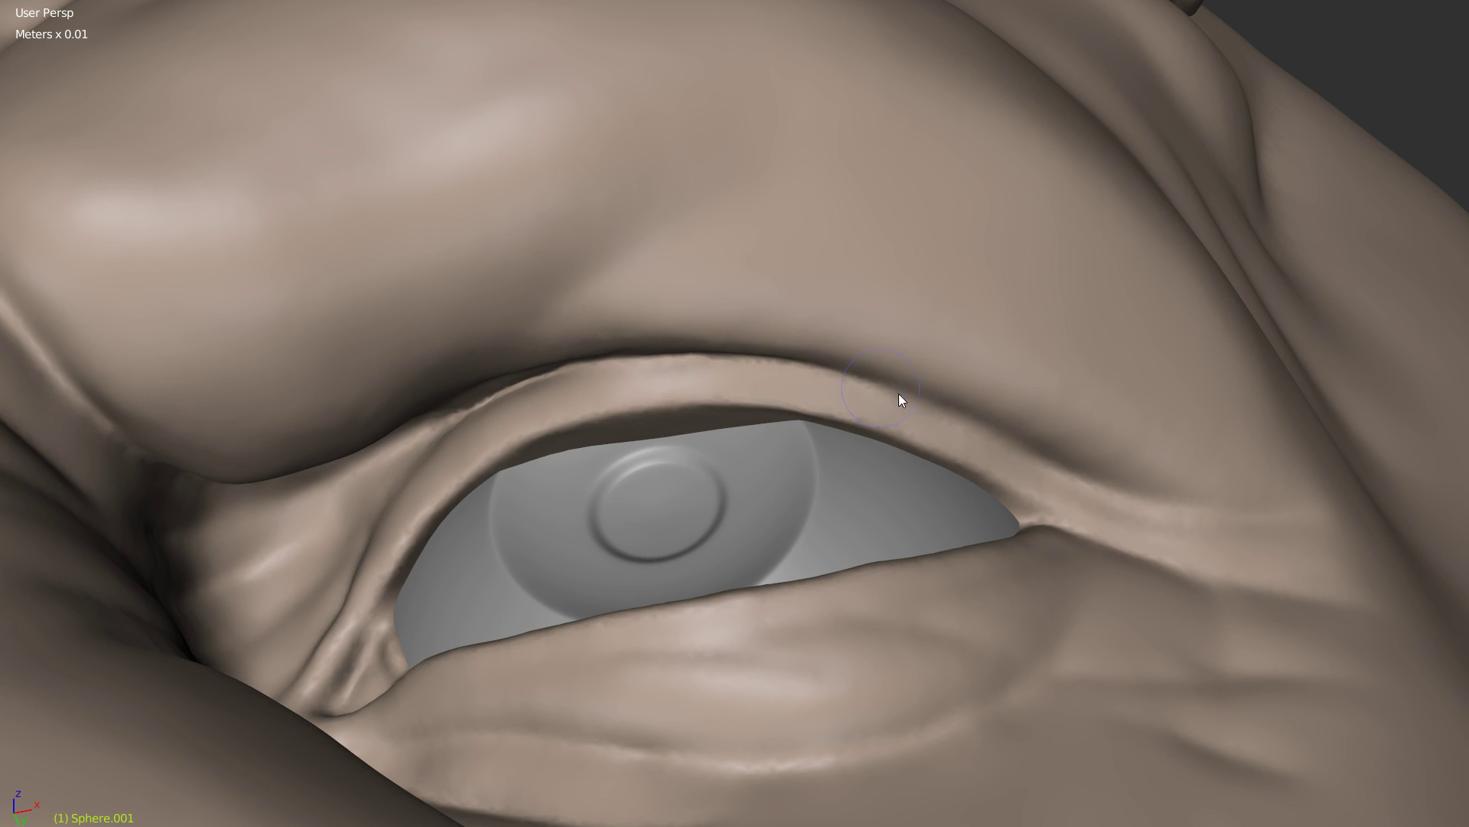
drag(1057, 464, 858, 386)
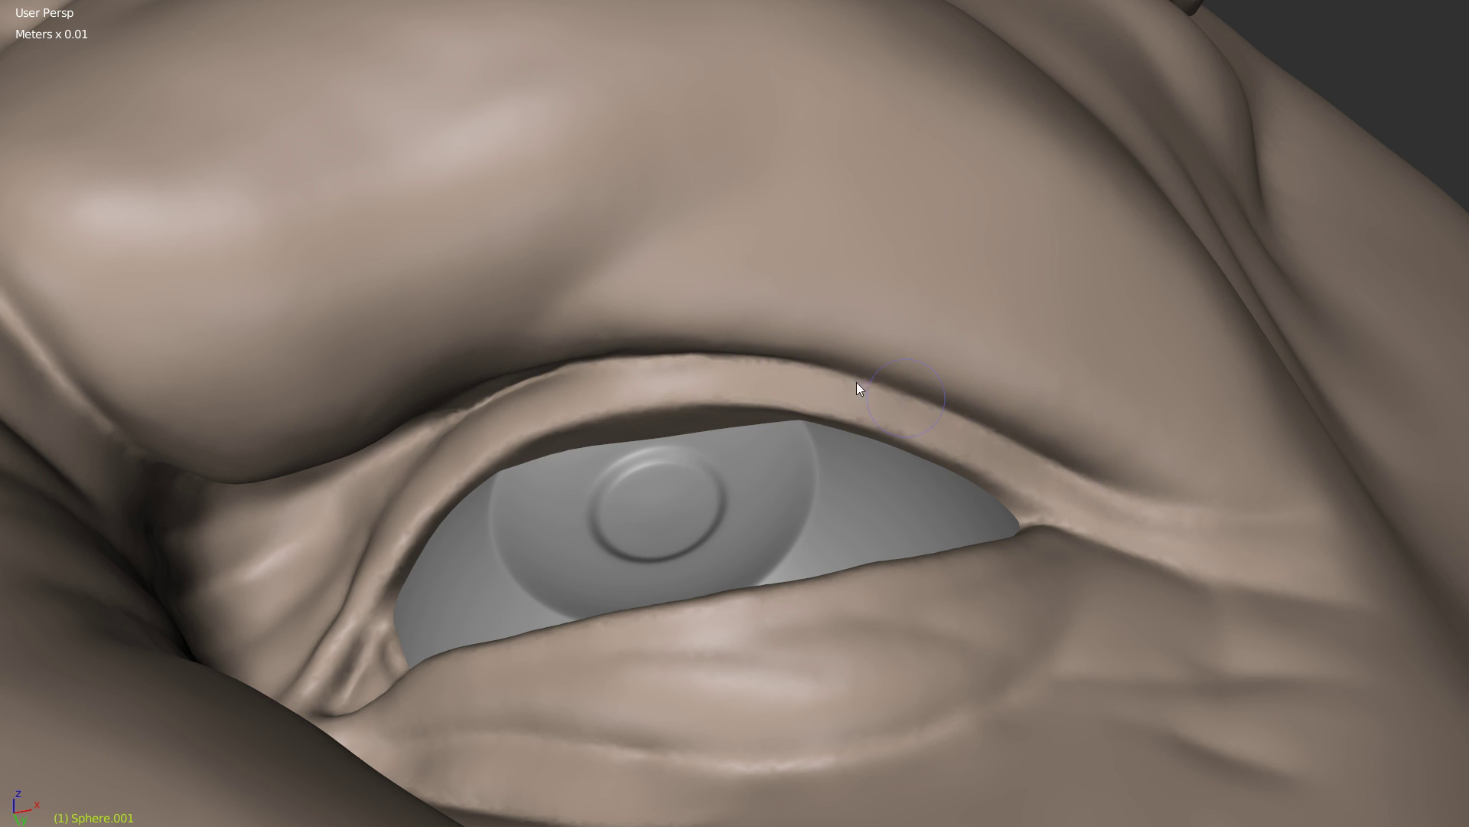
Step: Sharpen the upper eyelid crease beneath the brow and clean its edge toward the inner eye corner
mouse_move(714, 362)
mouse_down()
mouse_move(591, 366)
mouse_move(440, 433)
mouse_up()
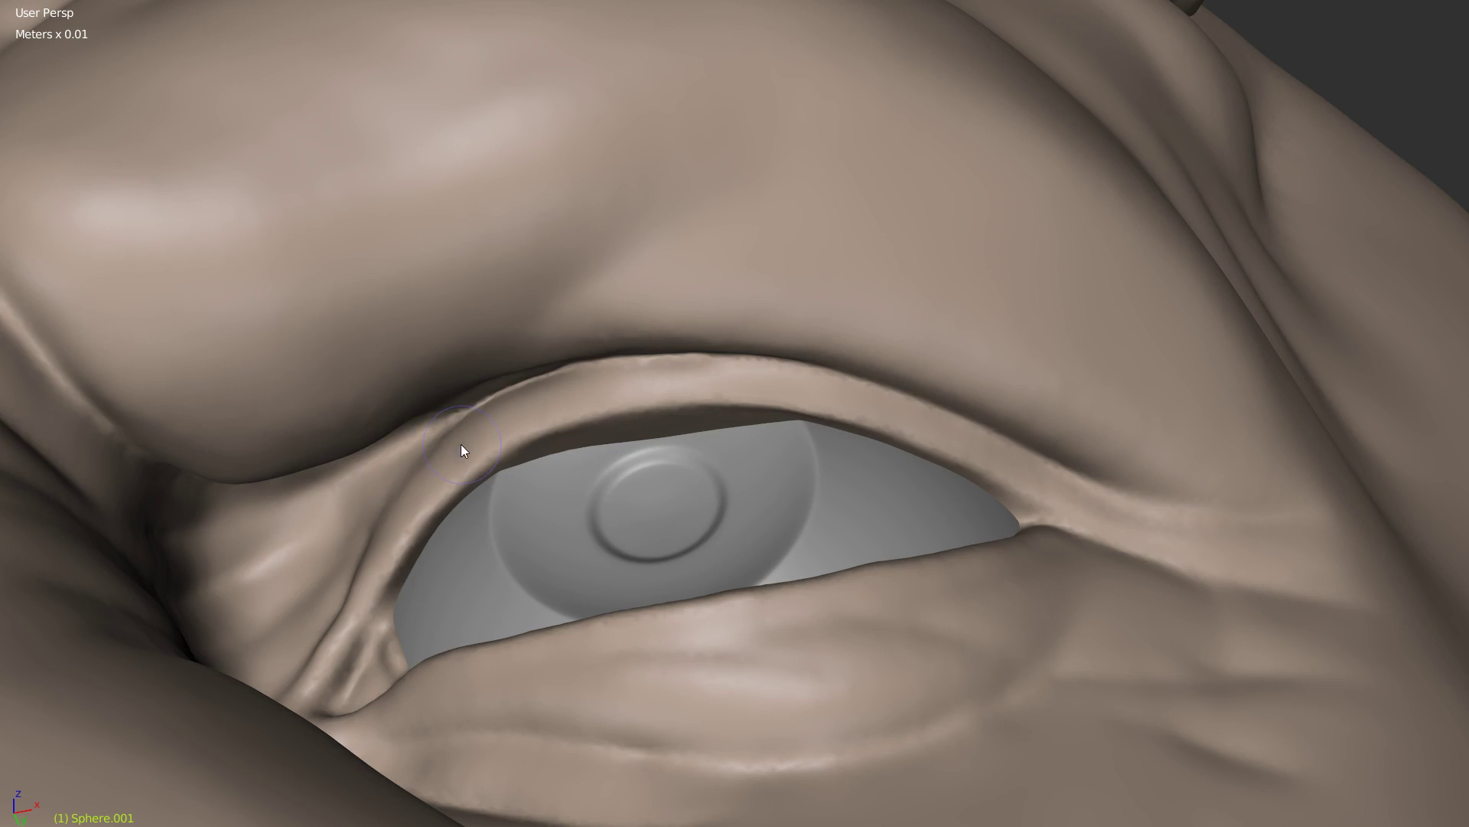
middle_drag(462, 444, 350, 452)
drag(243, 496, 376, 327)
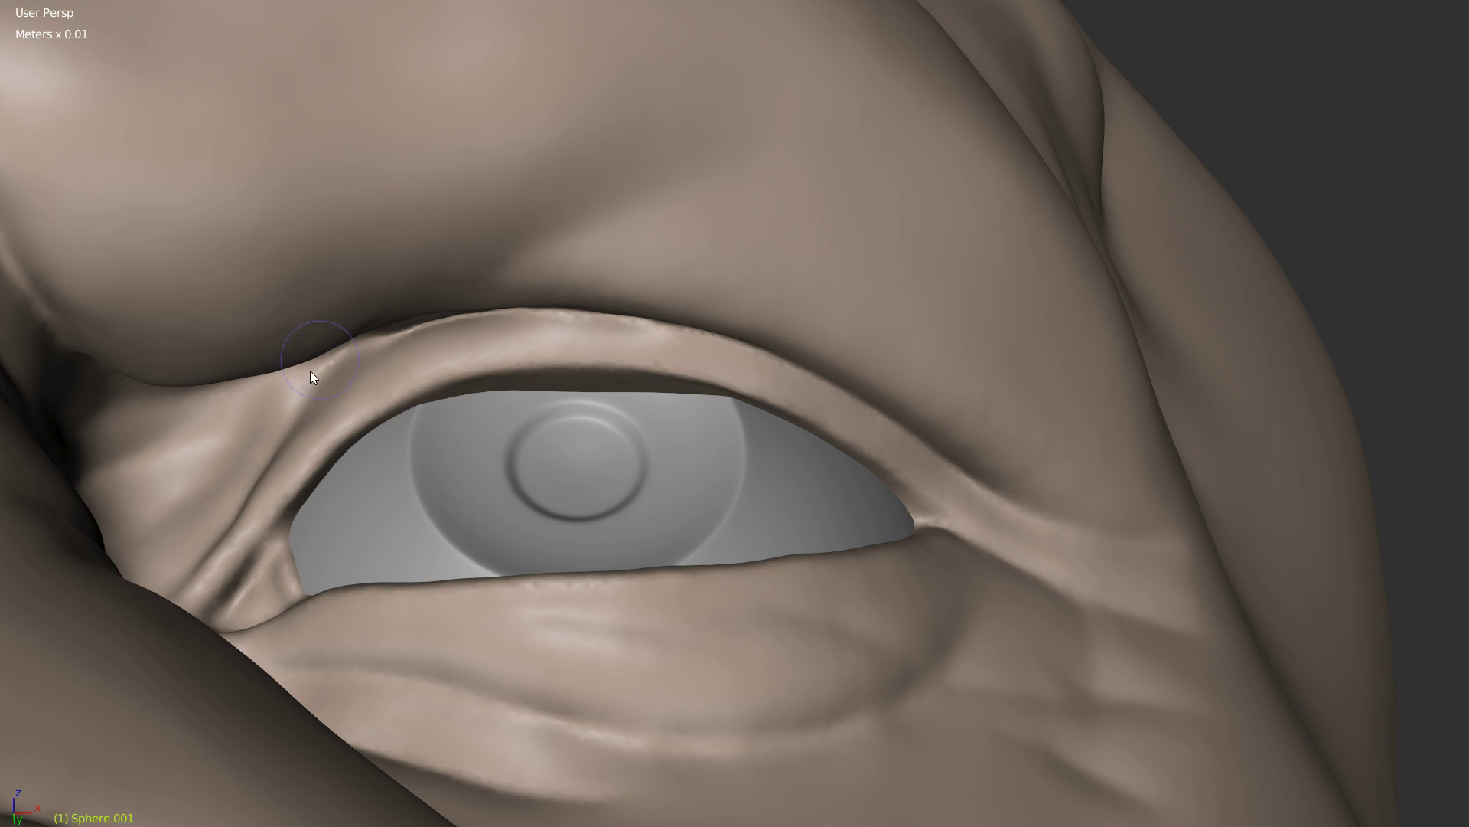
drag(425, 320, 394, 338)
Step: Switch to a larger grab-type brush and adjust the upper eyelid's shape near the inner eye corner
mouse_move(571, 401)
middle_down()
mouse_move(459, 393)
mouse_move(576, 386)
middle_up()
scroll(536, 413, up, 2)
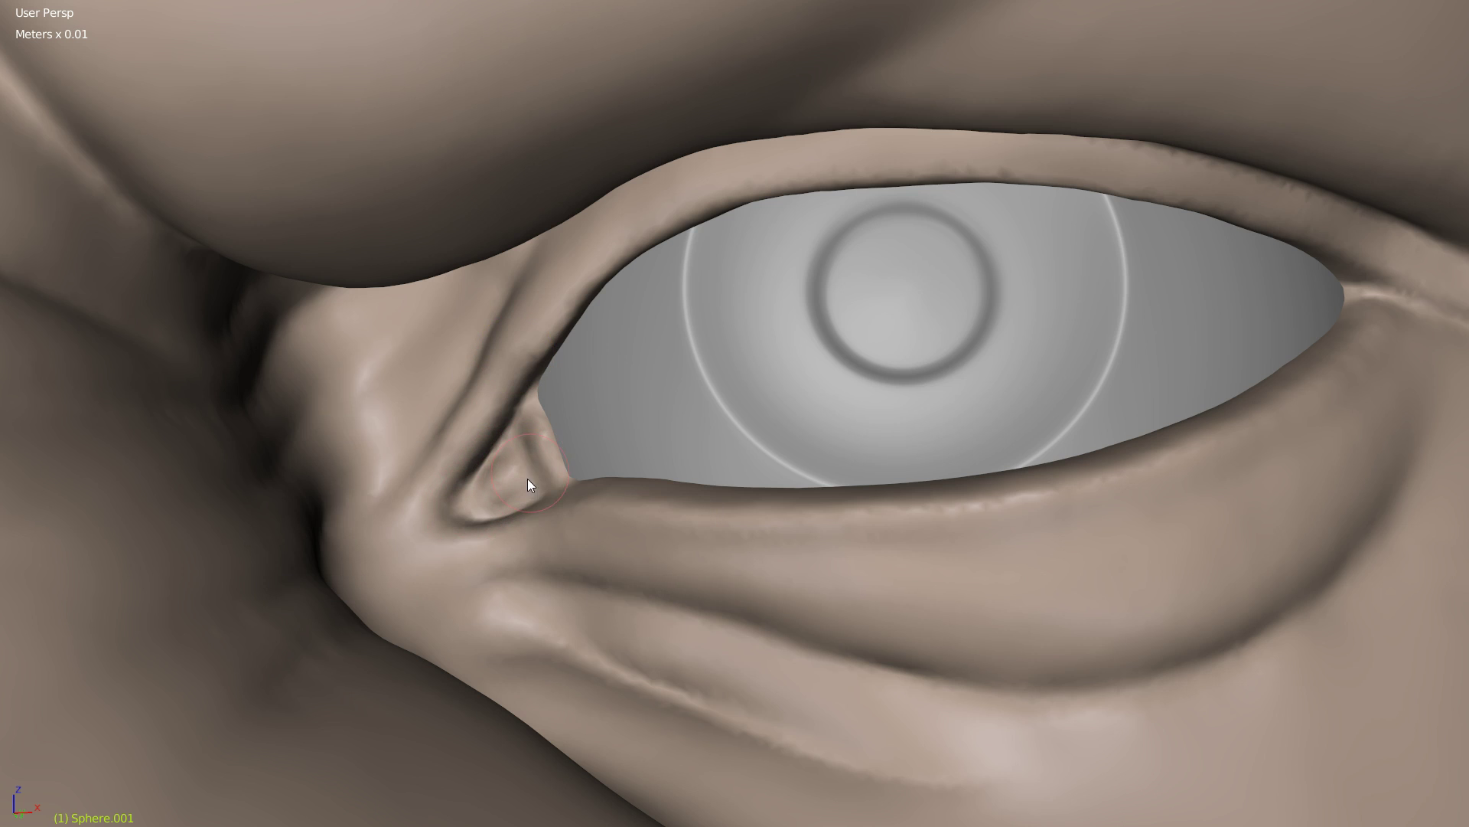
scroll(590, 441, down, 2)
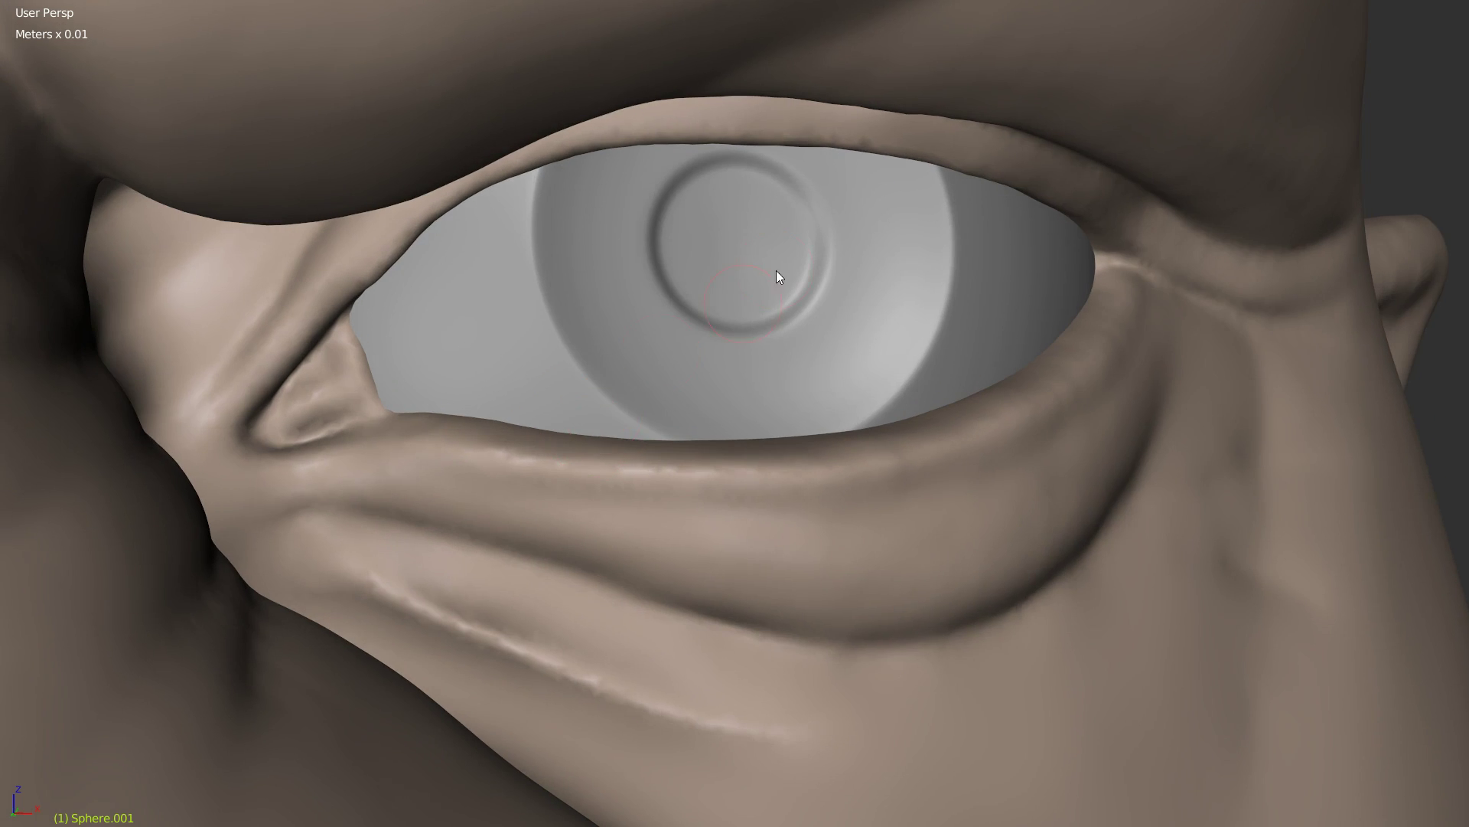
scroll(527, 398, down, 4)
scroll(531, 448, up, 4)
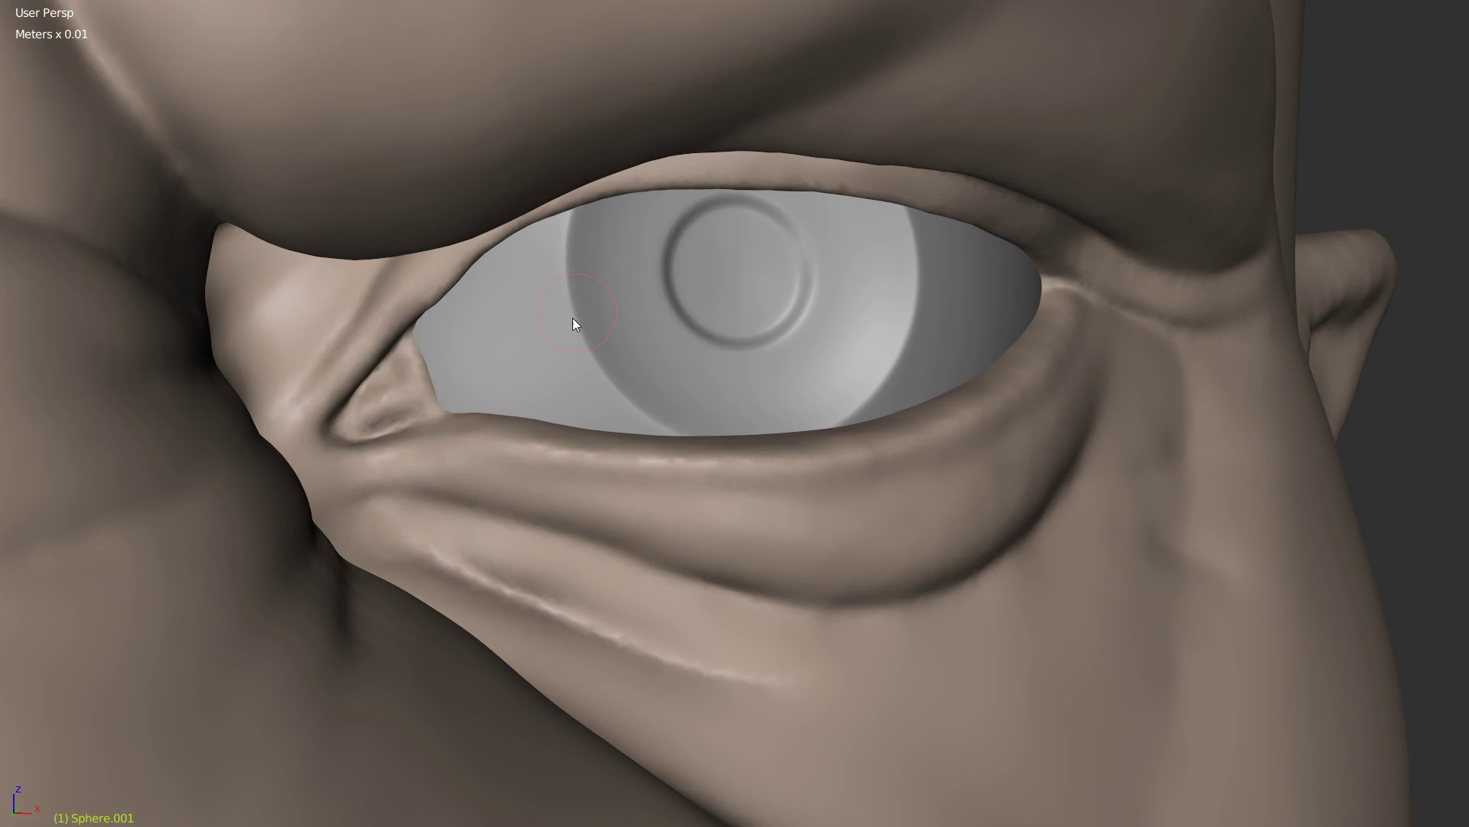
key(w)
click(447, 354)
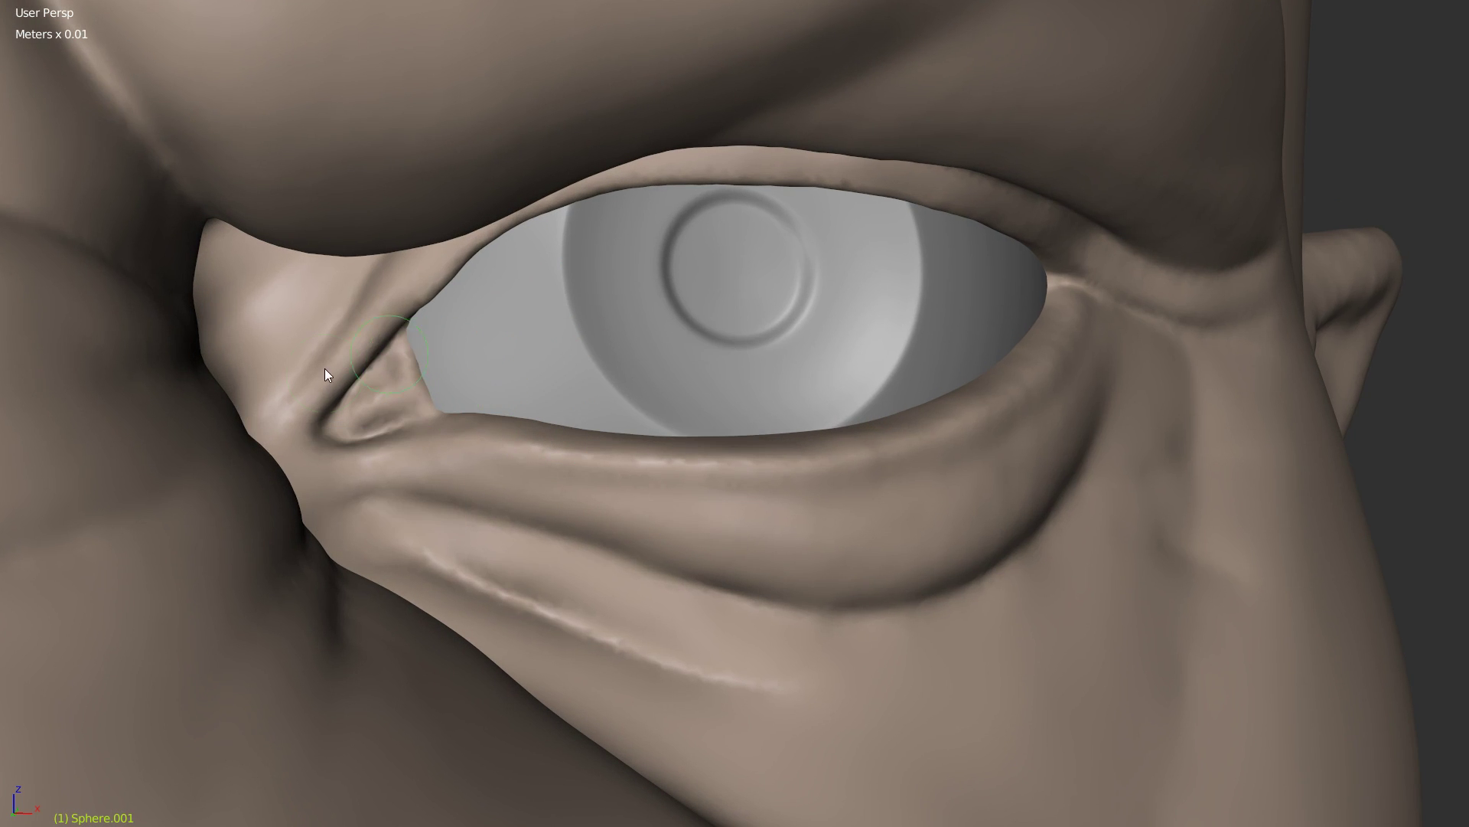
middle_drag(393, 288, 391, 246)
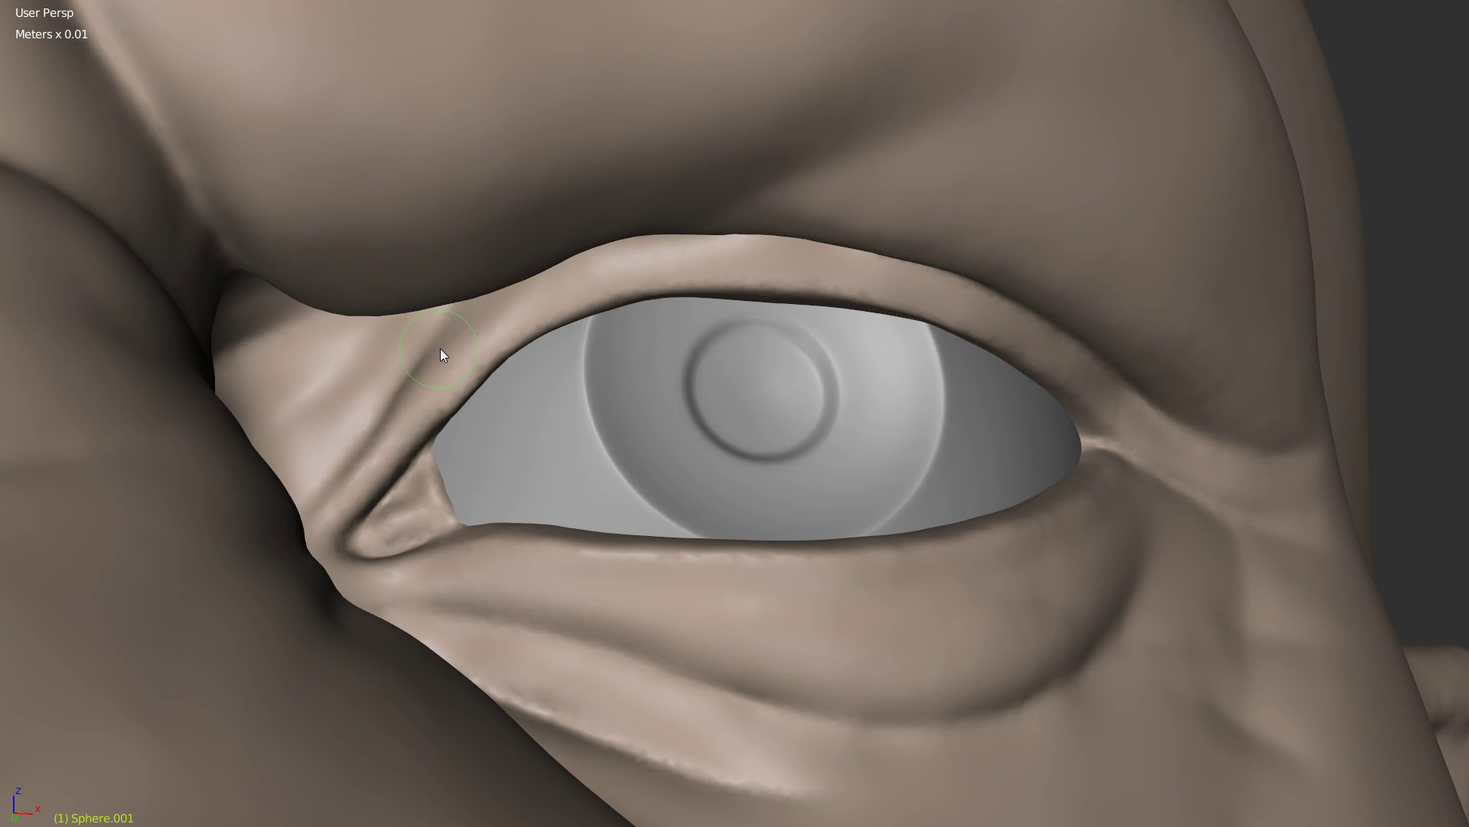
key(f)
click(471, 320)
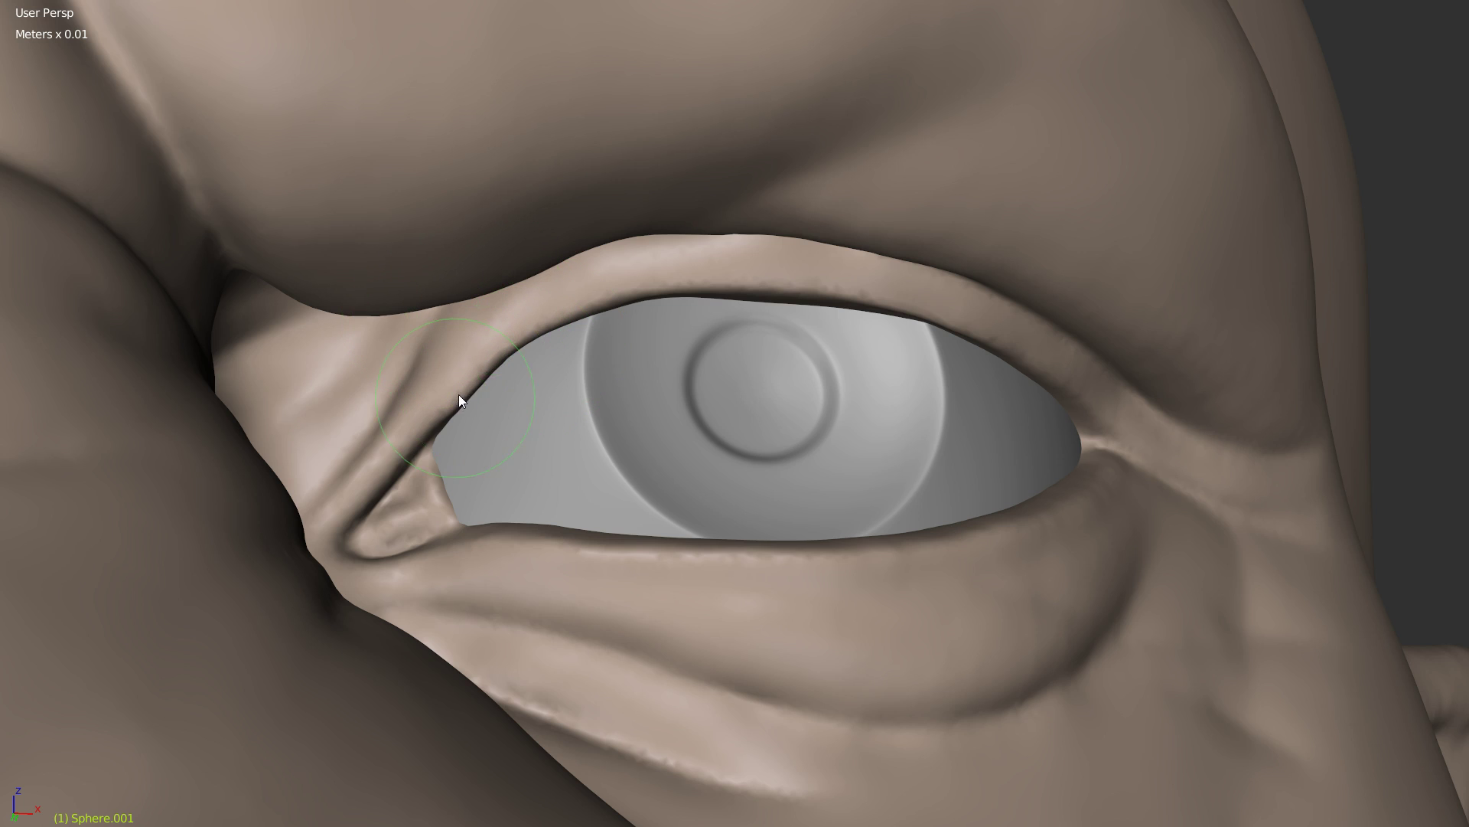
mouse_move(952, 238)
middle_down()
mouse_move(724, 275)
mouse_move(728, 319)
middle_up()
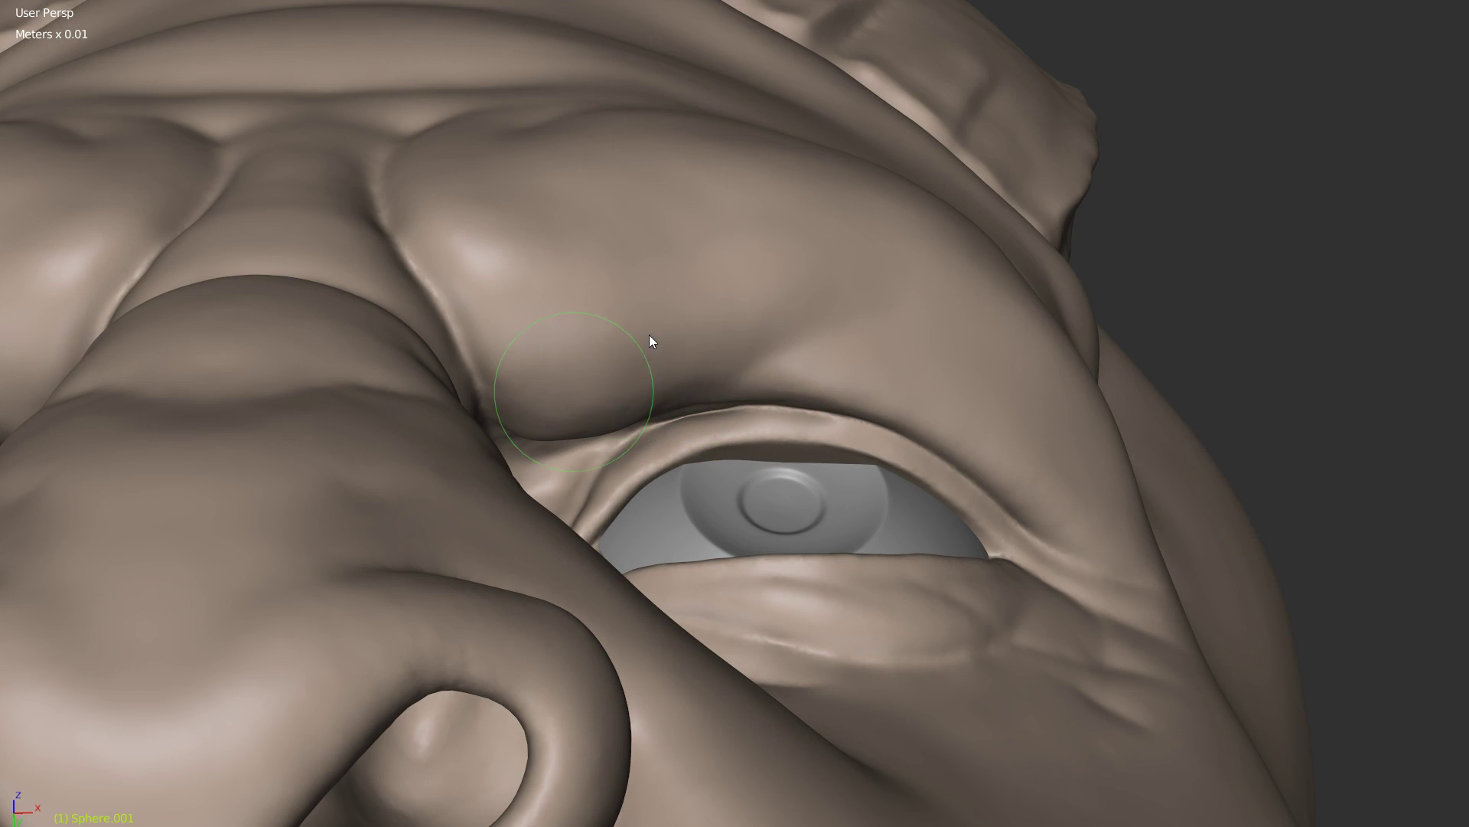
Step: Switch to a smaller crease-carving brush and deepen the fold between the brow and the inner half of the upper eyelid
scroll(816, 352, up, 1)
key(w)
click(663, 397)
middle_drag(763, 384, 726, 458)
key(f)
click(728, 385)
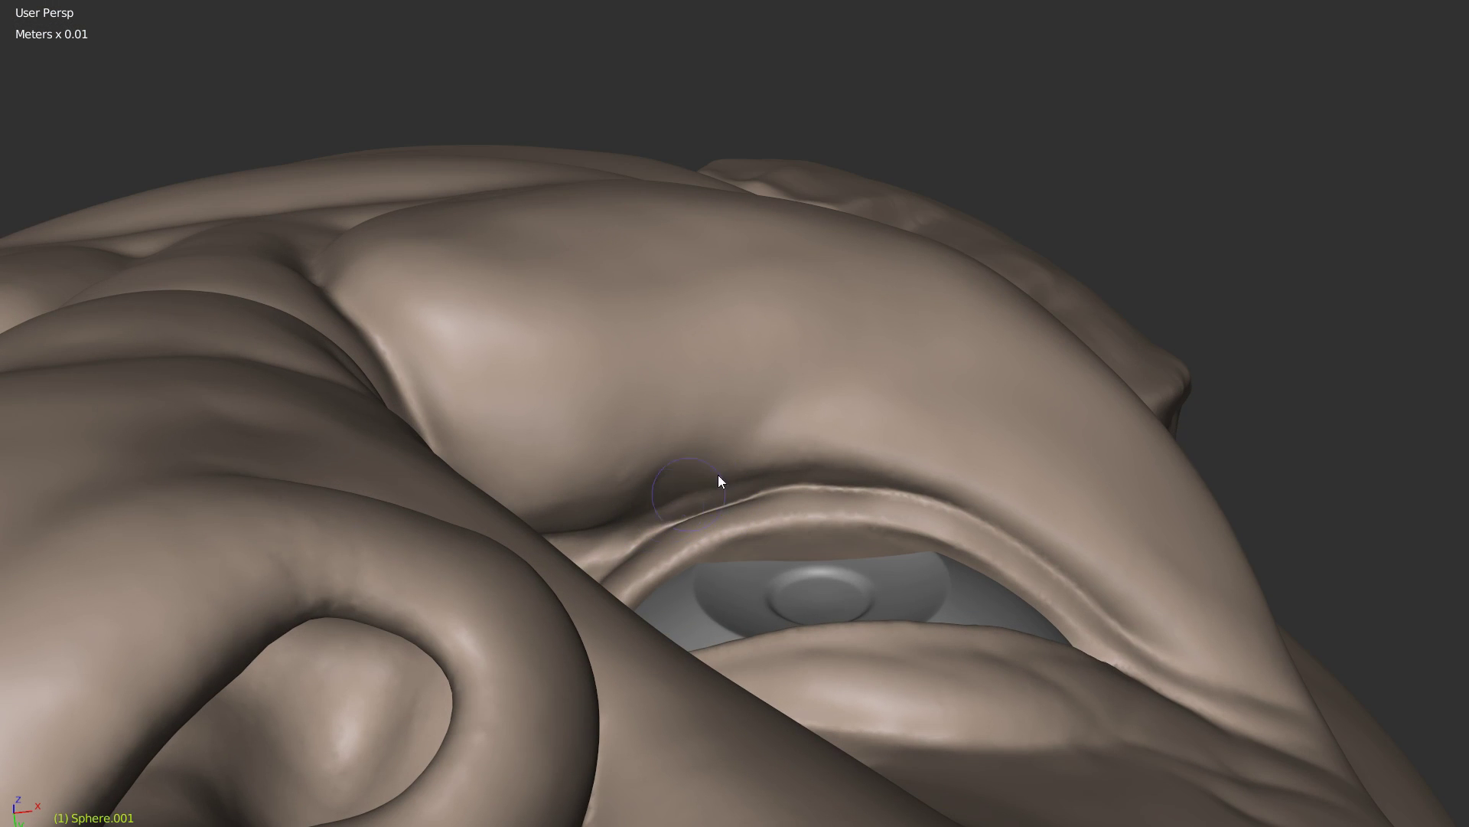
middle_drag(839, 390, 793, 439)
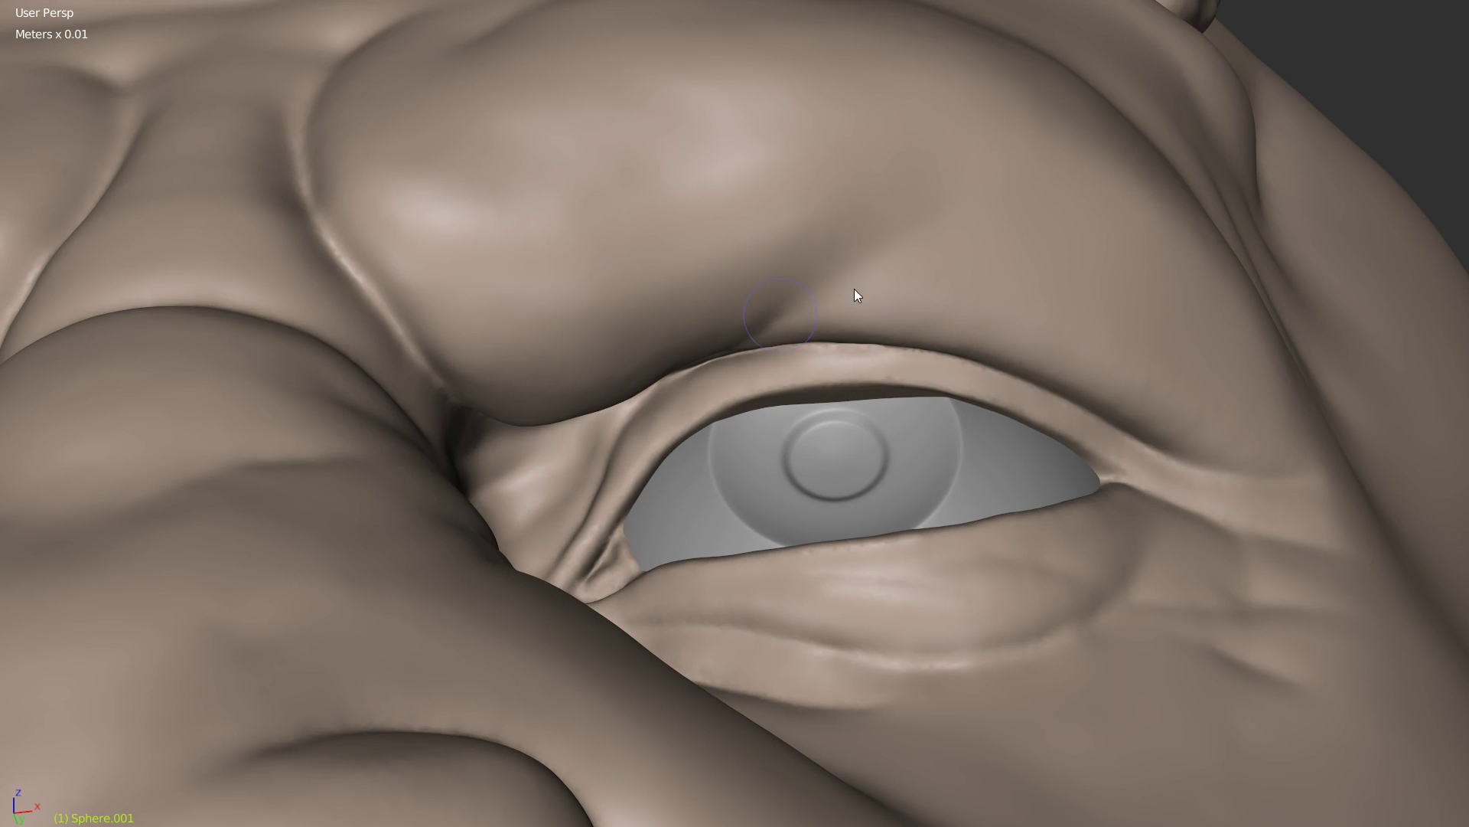
Step: Extend the crease under the nostril wing and carve the fold running from the wing down the cheek
middle_drag(824, 316, 811, 398)
ctrl+middle_drag(895, 318, 727, 509)
middle_drag(802, 412, 811, 411)
shift+middle_drag(730, 463, 799, 314)
mouse_move(745, 391)
middle_down()
mouse_move(708, 367)
mouse_move(809, 220)
middle_up()
scroll(751, 298, up, 6)
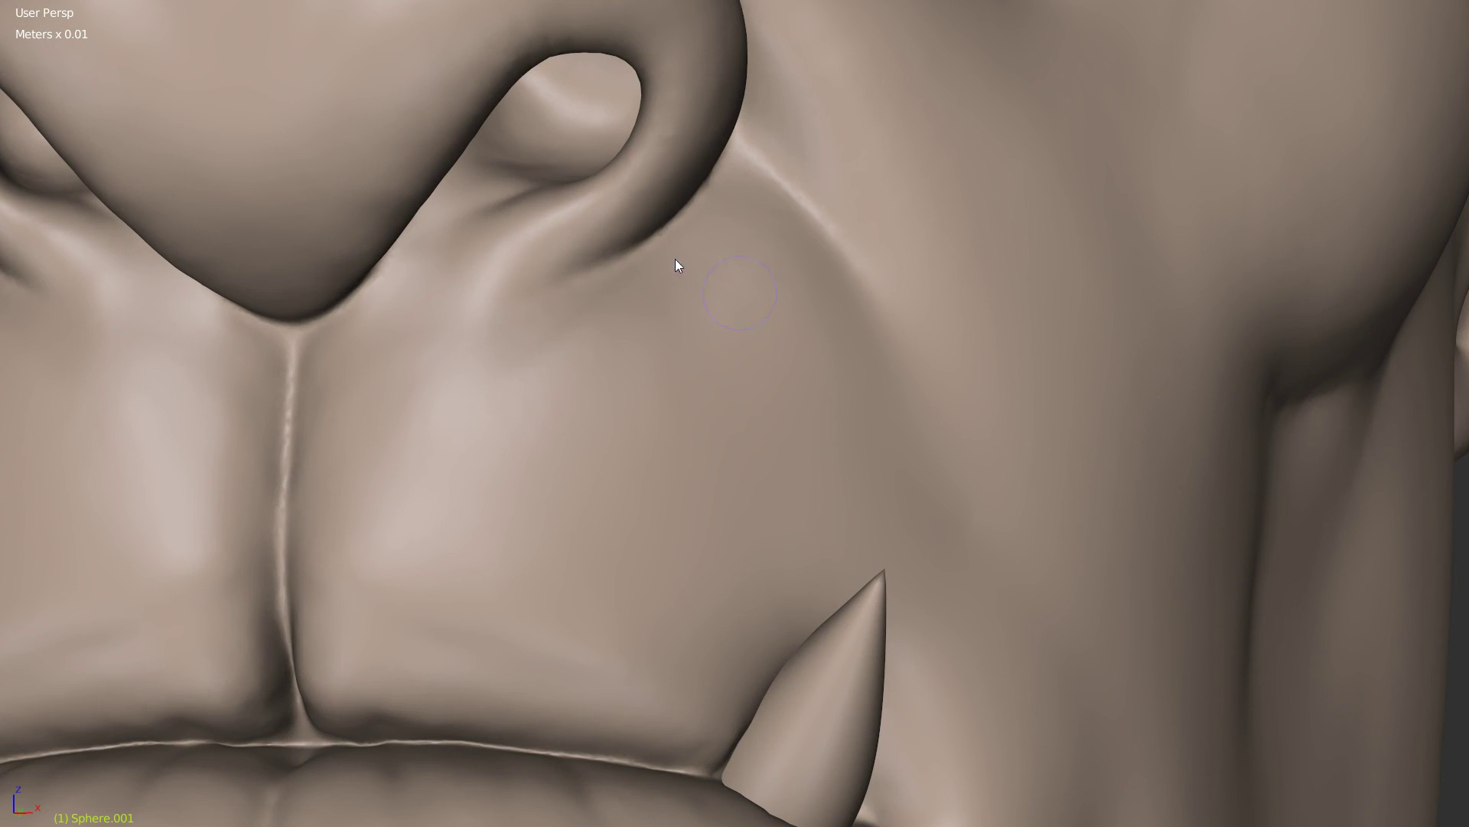
middle_drag(549, 333, 635, 280)
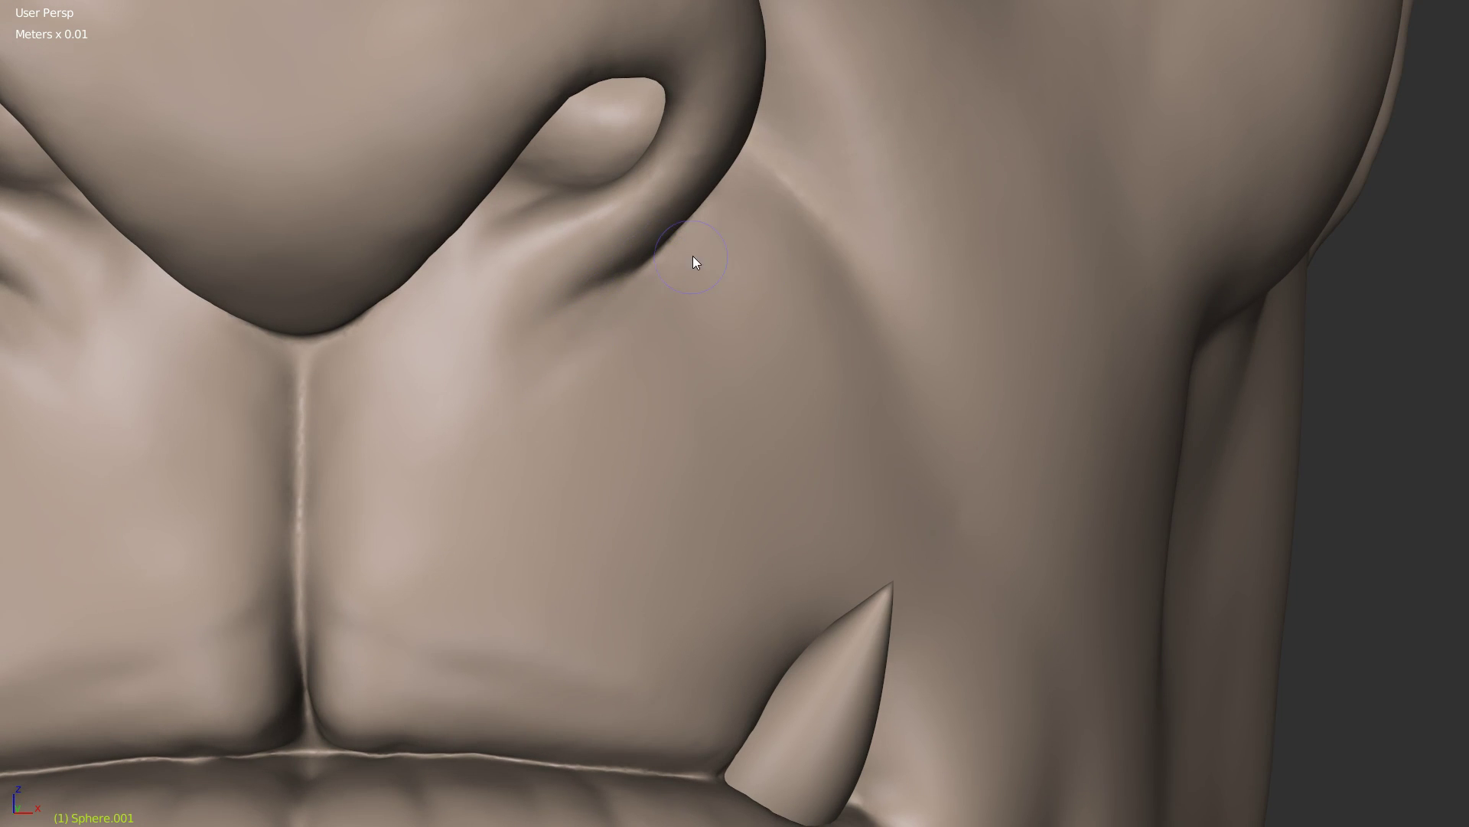
middle_drag(692, 255, 768, 145)
drag(750, 118, 917, 310)
mouse_move(804, 200)
mouse_down()
mouse_move(939, 406)
mouse_move(868, 297)
mouse_up()
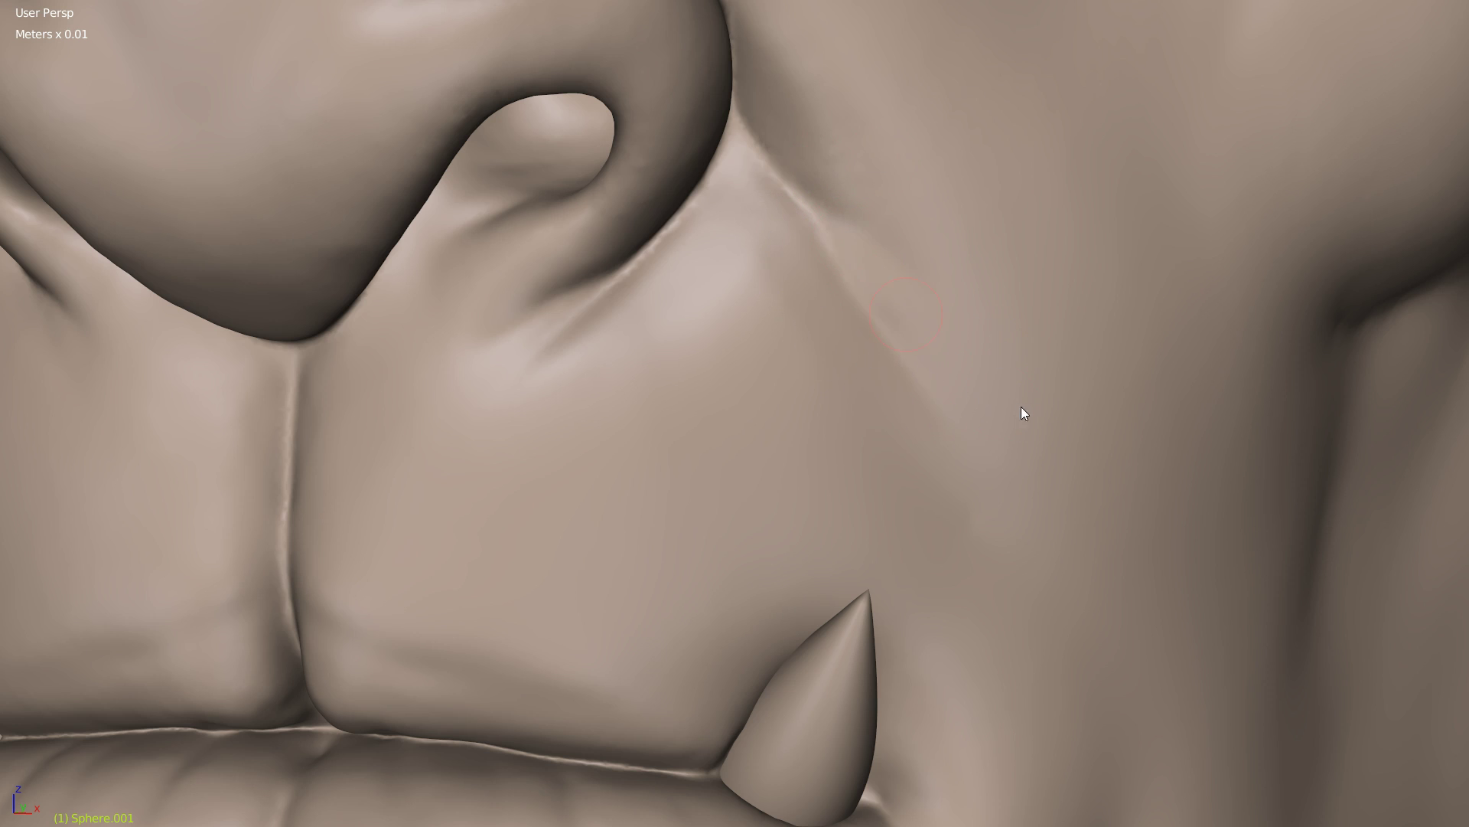
Step: Switch brushes and define the crease wrapping over the nostril wing and joining the cheek fold
middle_drag(953, 295, 825, 340)
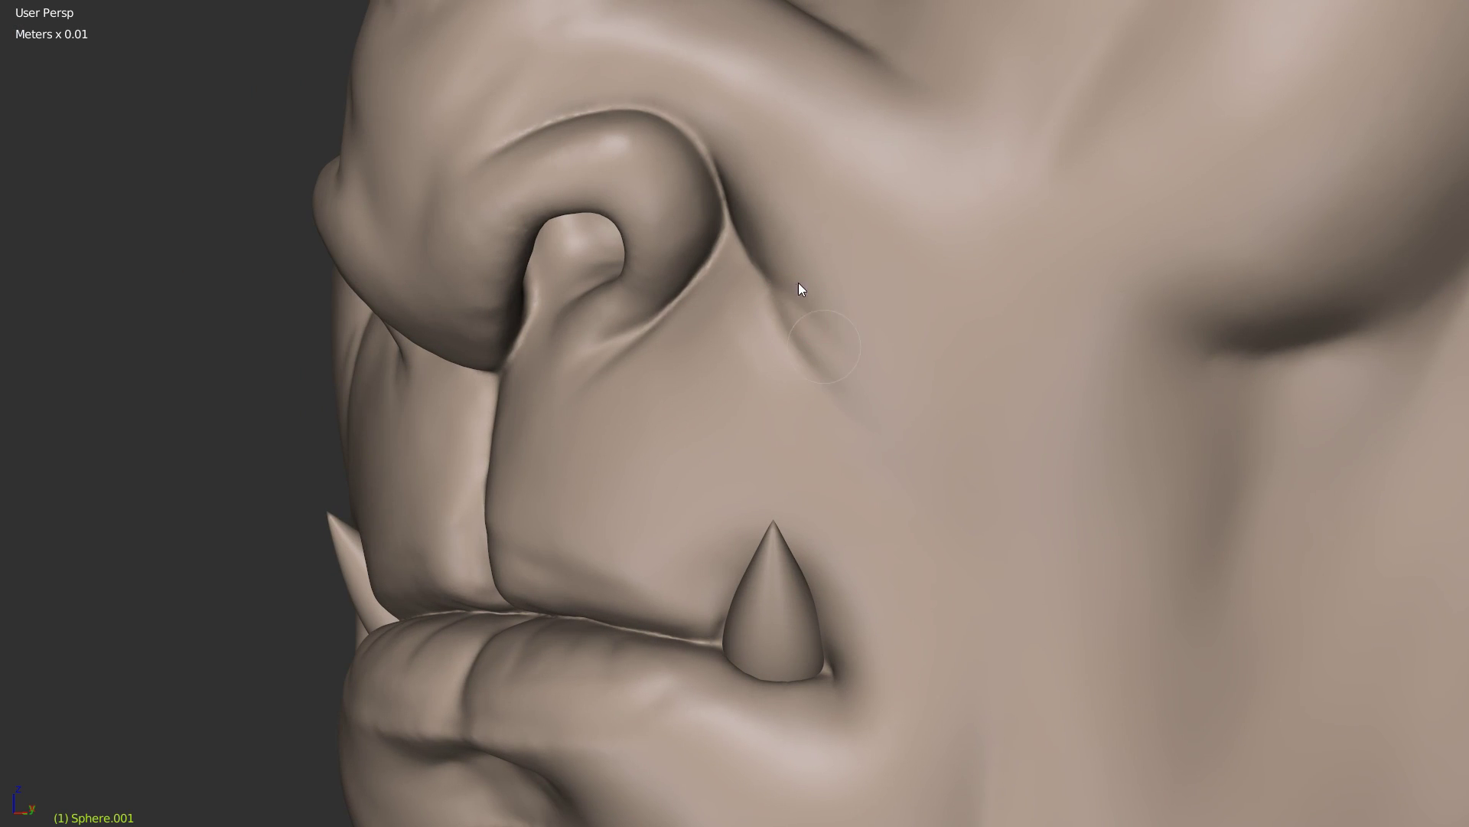
mouse_move(900, 370)
middle_down()
mouse_move(796, 328)
mouse_move(795, 366)
middle_up()
key(w)
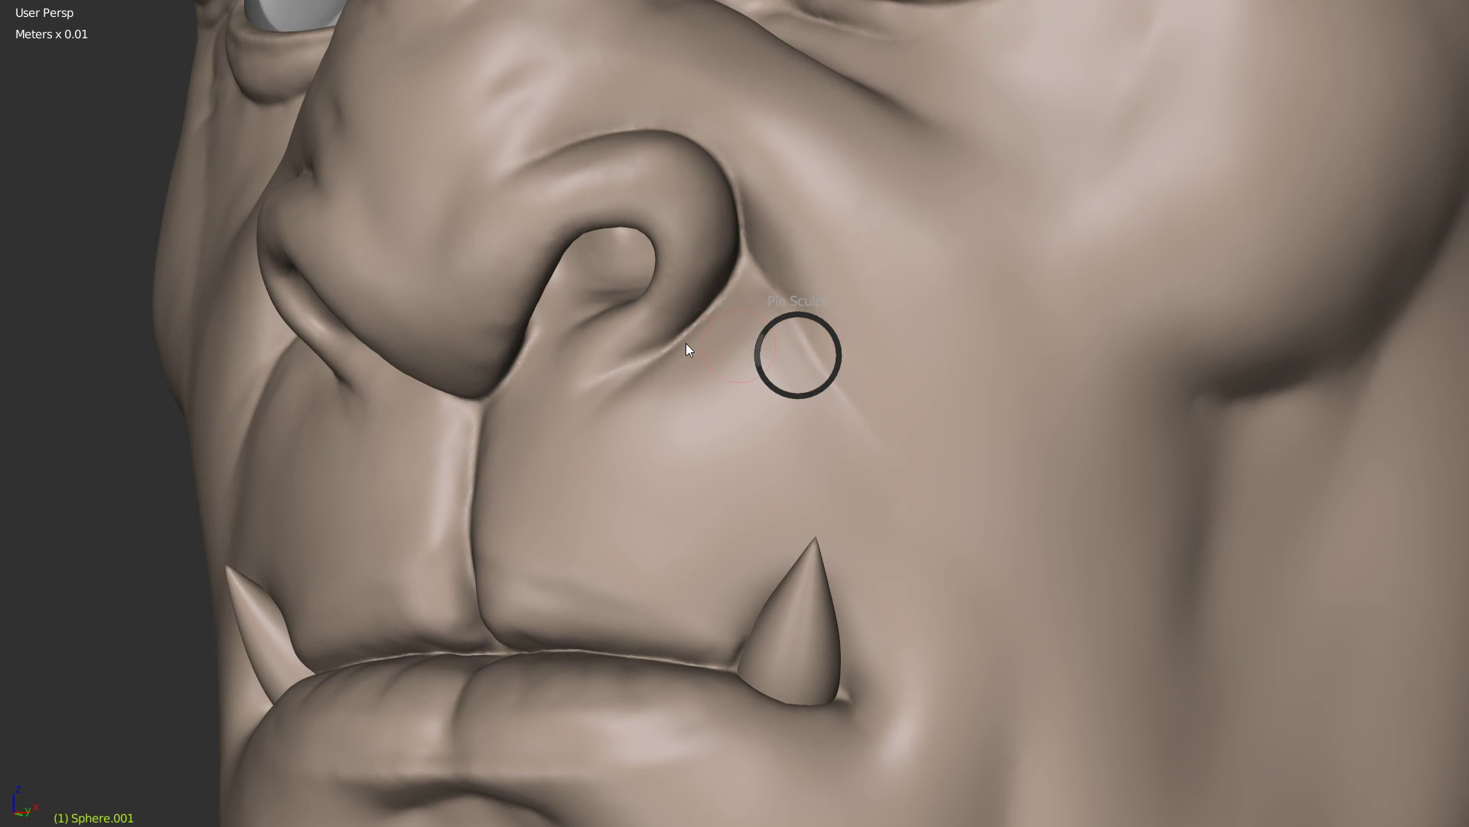
click(640, 362)
middle_drag(686, 275, 637, 159)
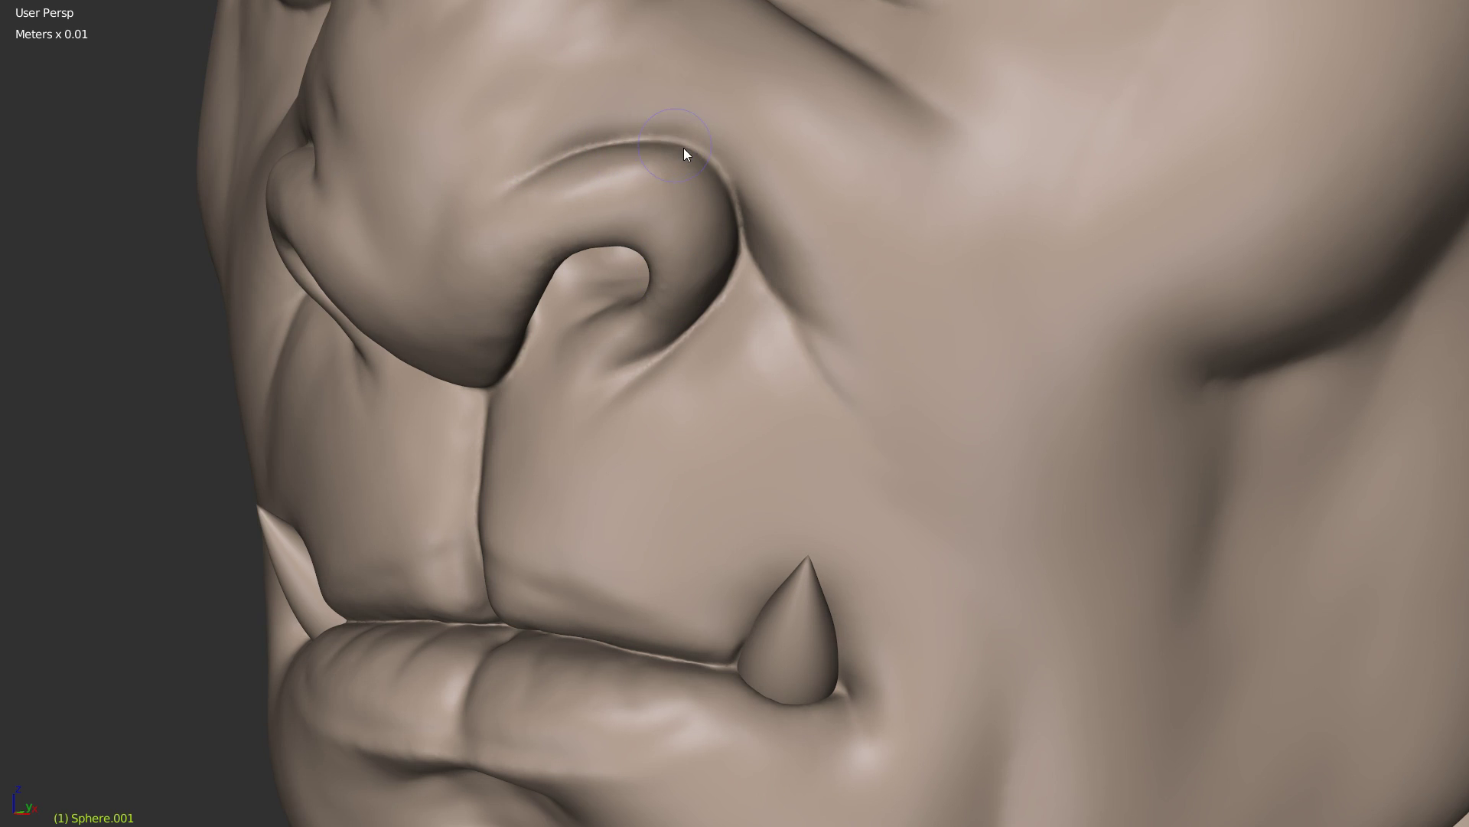
mouse_move(729, 251)
middle_down()
mouse_move(643, 240)
mouse_move(633, 187)
mouse_move(613, 200)
mouse_move(594, 348)
middle_up()
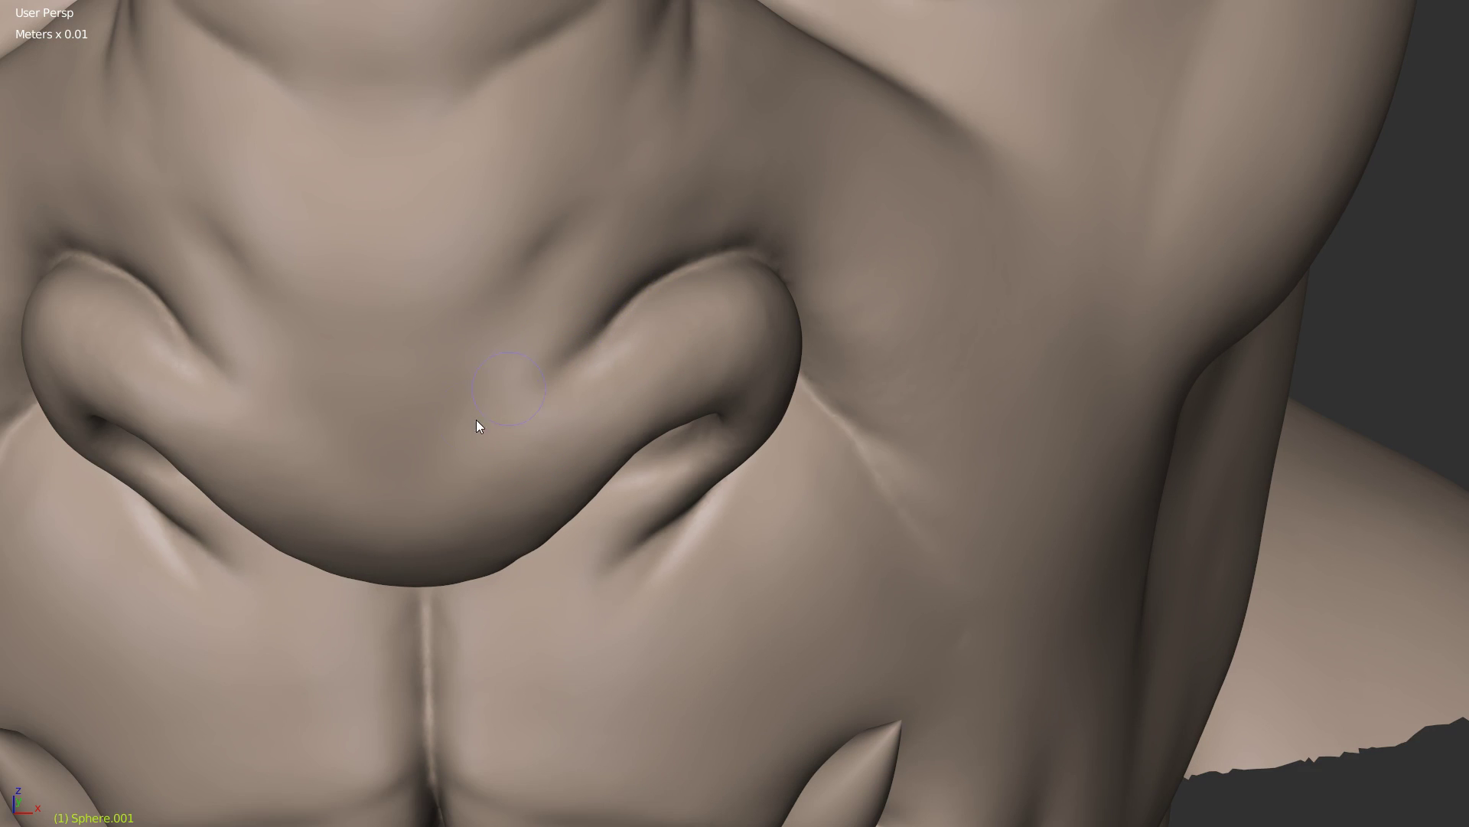
Step: Carve a short vertical groove in the nose tip, enlarge the brush and smooth the tip around it
mouse_move(440, 462)
middle_down()
mouse_move(452, 340)
mouse_move(476, 329)
middle_up()
drag(489, 287, 495, 245)
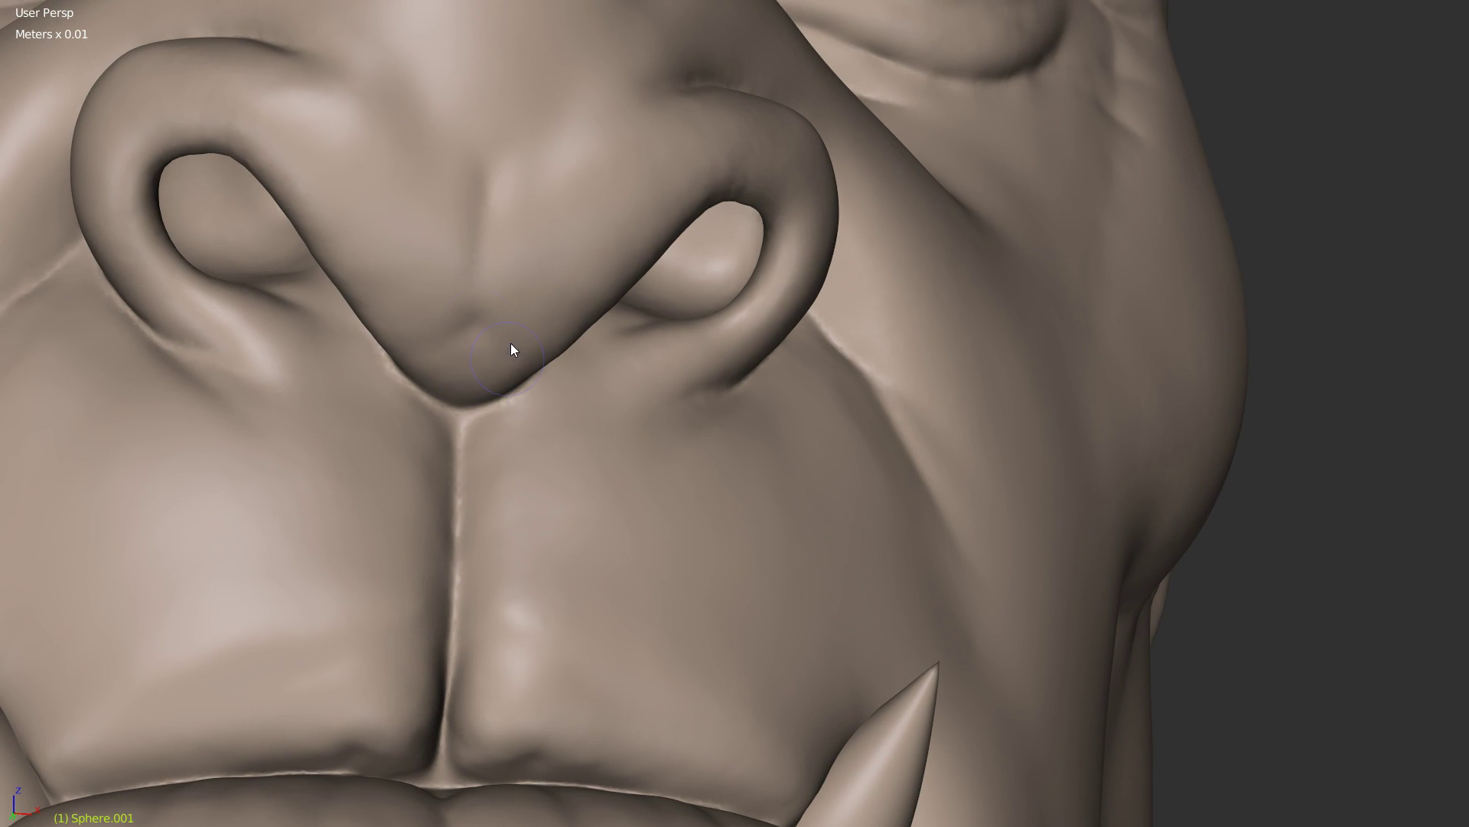
key(f)
click(531, 313)
mouse_move(507, 332)
shift+mouse_down()
mouse_move(438, 364)
mouse_move(433, 349)
shift+mouse_up()
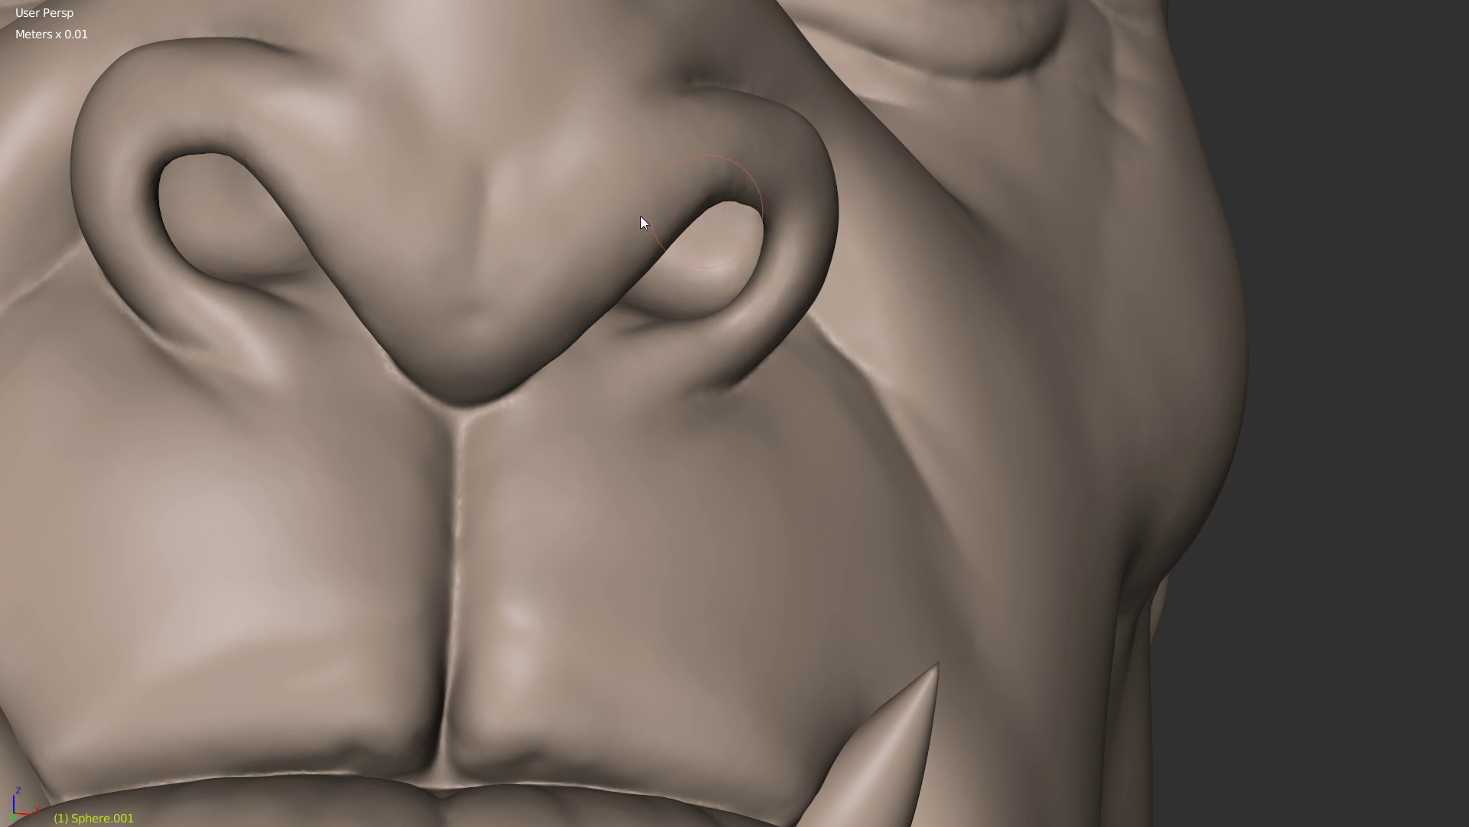
Step: Build up the rounded underside of the nose tip and the inner rim toward the nostril
middle_drag(640, 216, 576, 201)
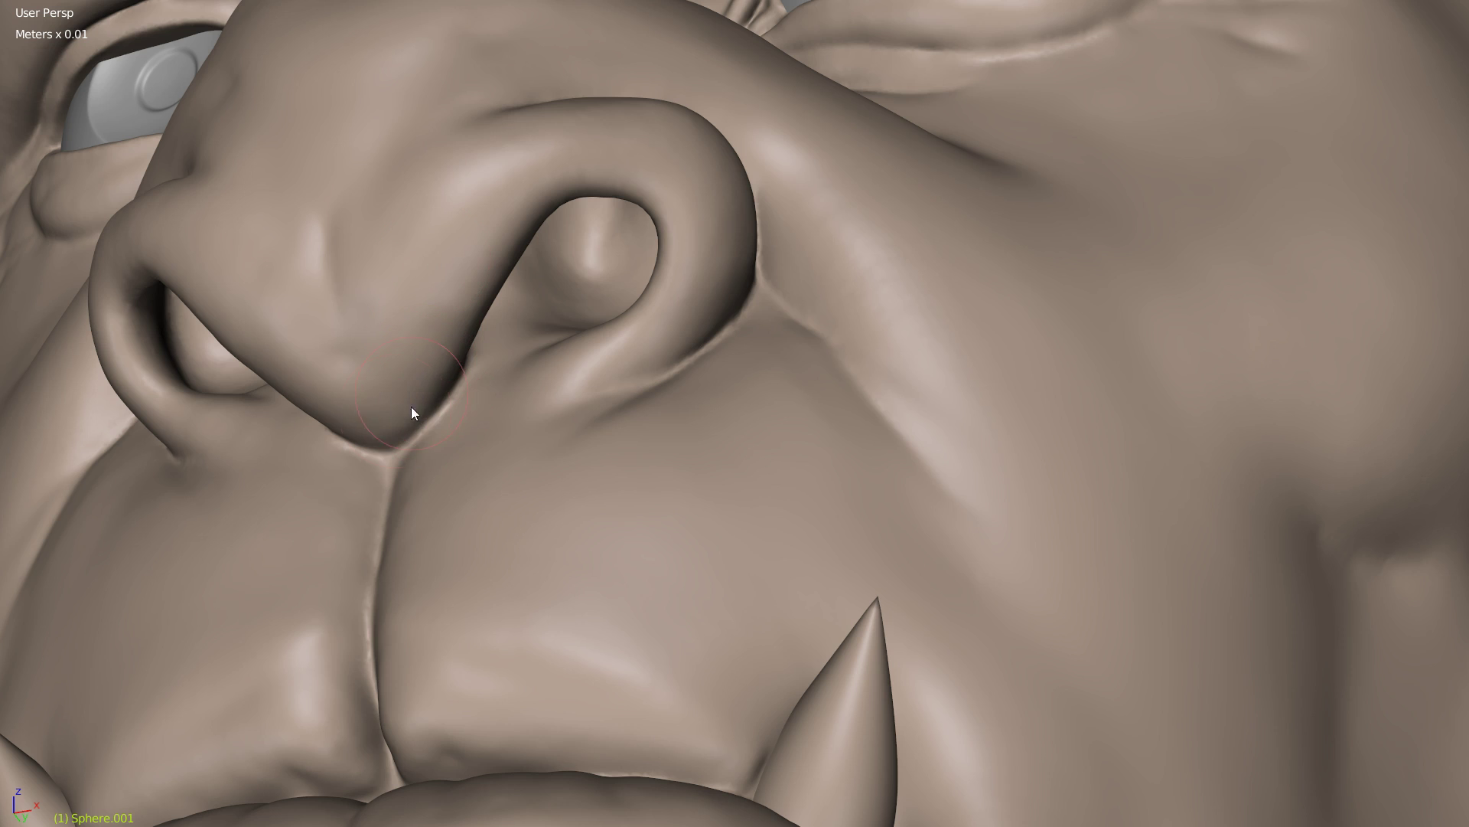
key(w)
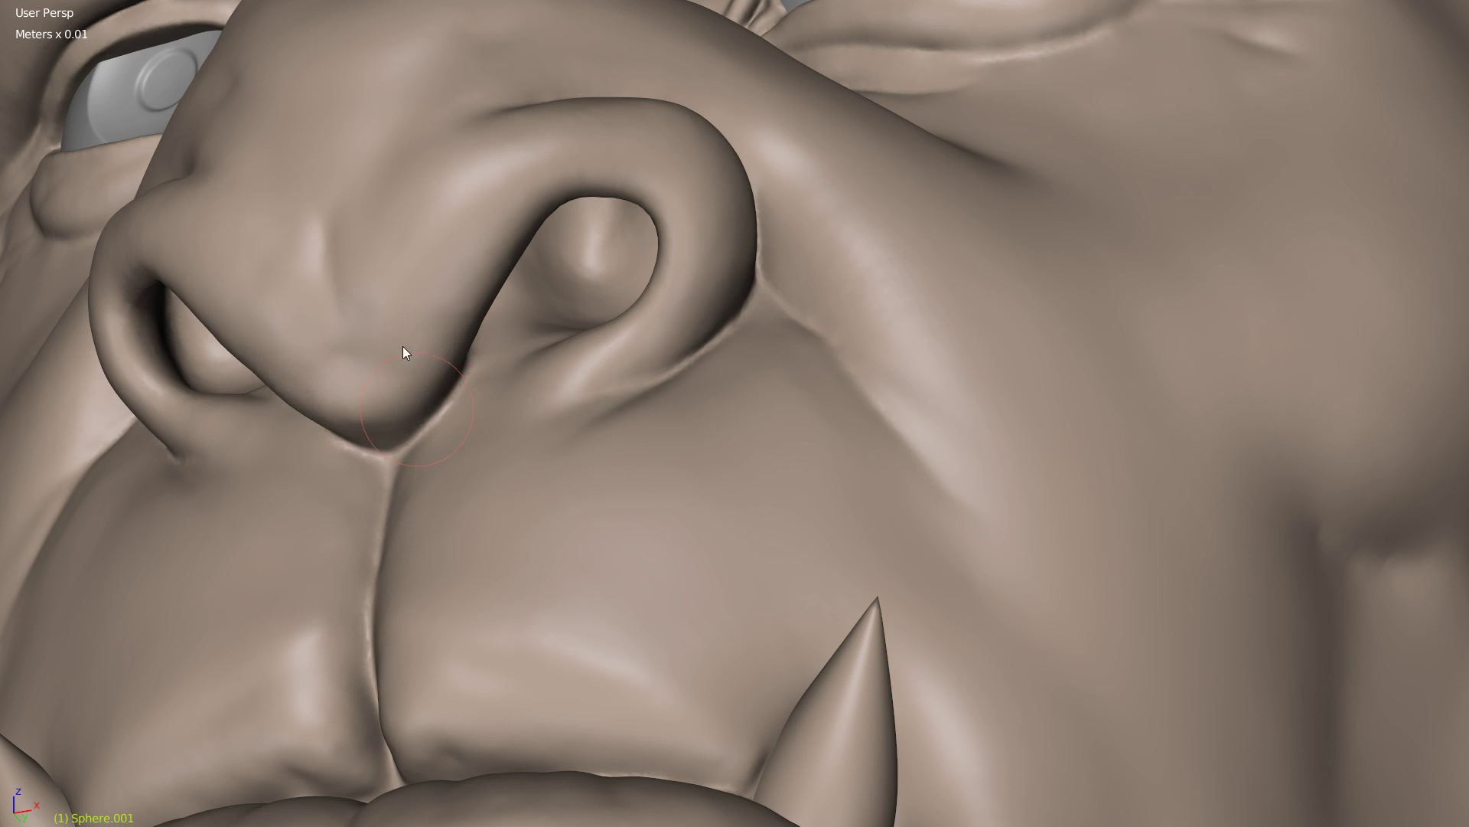
middle_drag(404, 351, 370, 230)
mouse_move(375, 391)
mouse_down()
mouse_move(429, 351)
mouse_move(431, 287)
mouse_move(502, 189)
mouse_move(576, 210)
mouse_up()
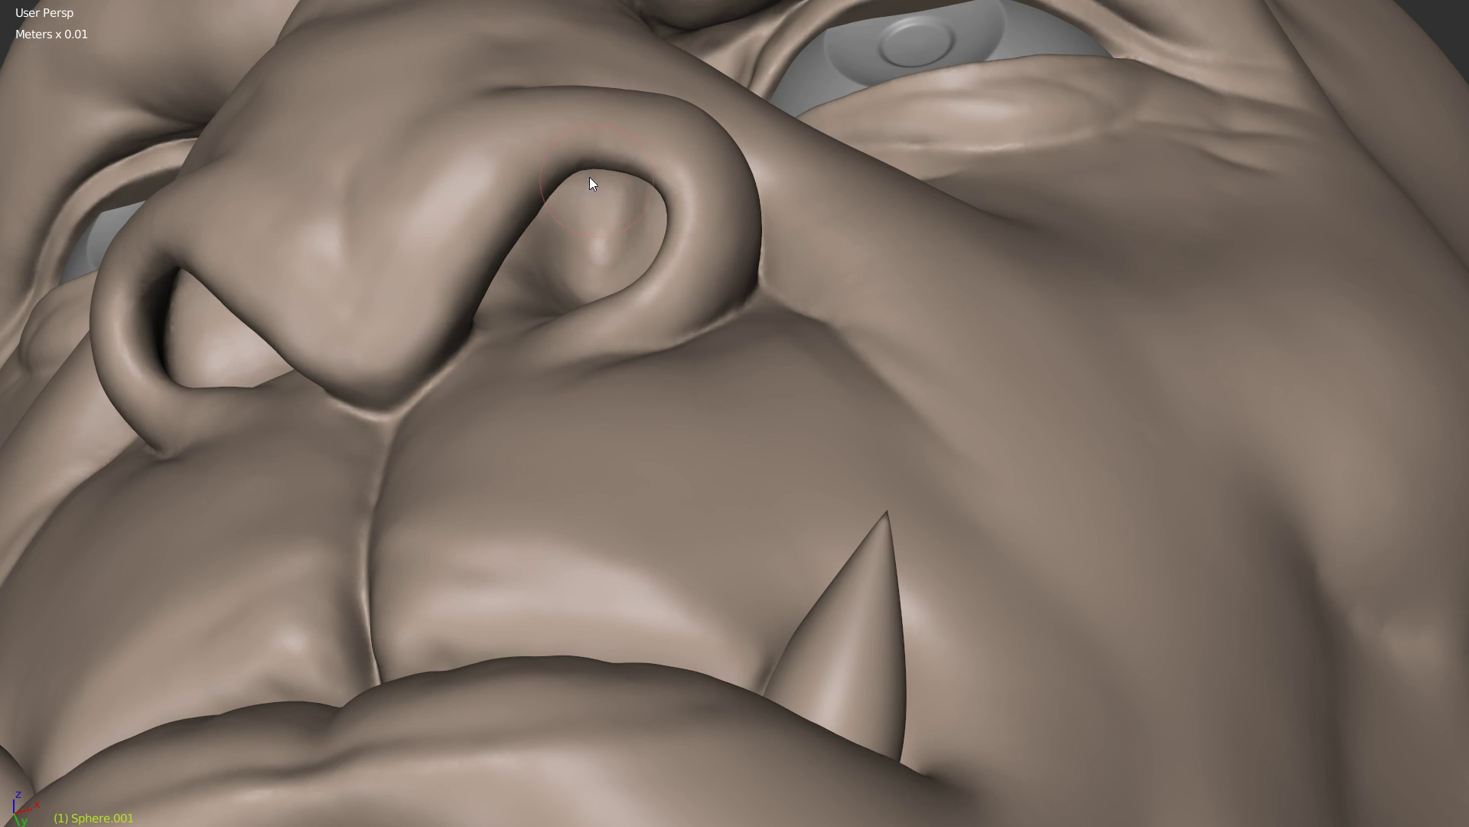
middle_drag(594, 184, 559, 255)
middle_drag(443, 313, 464, 374)
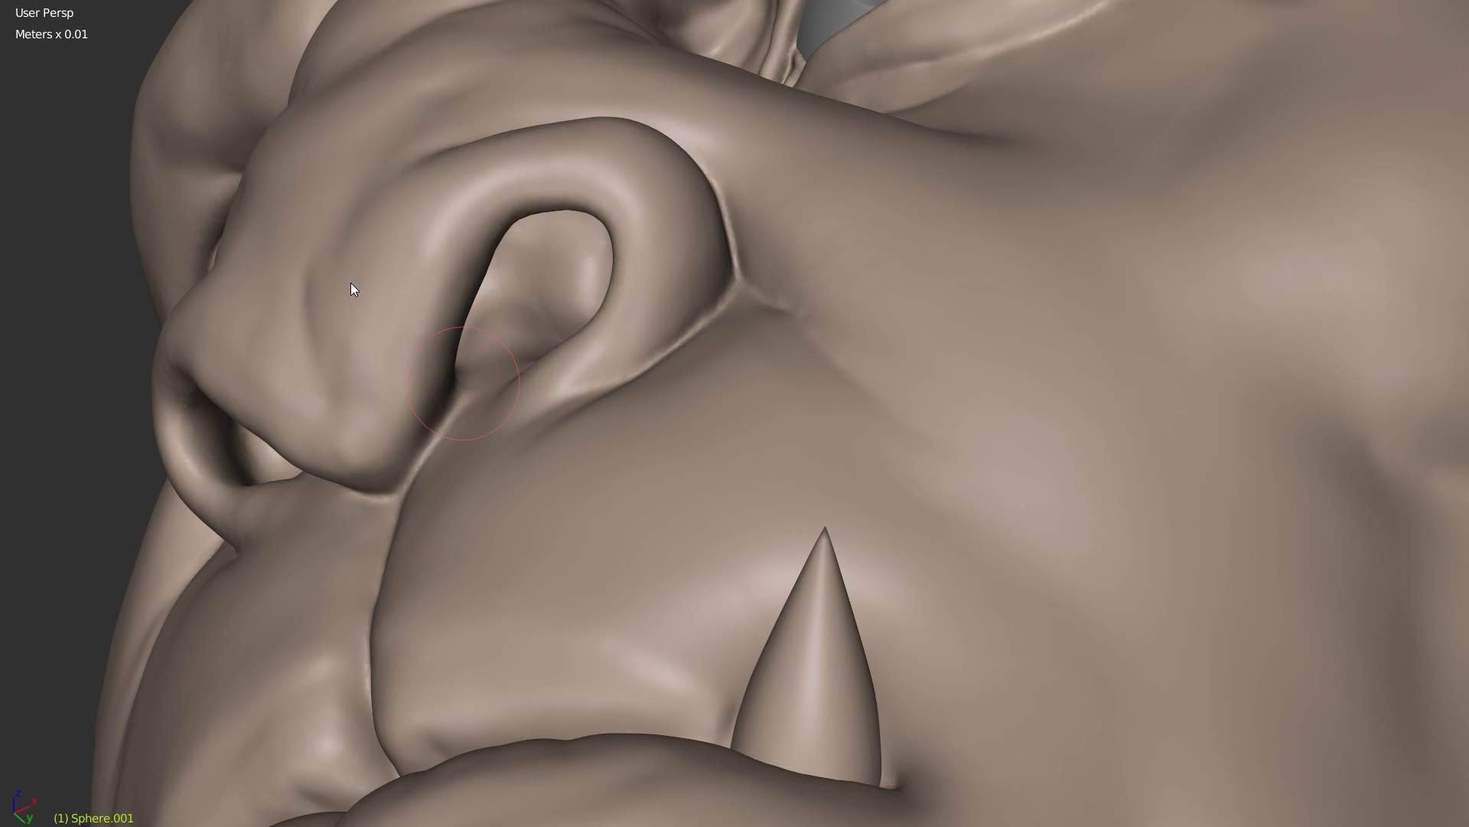
Step: Enlarge the grab-type brush and reshape the inner edge of the nostril opening from several angles
key(f)
click(501, 356)
middle_drag(448, 360, 447, 392)
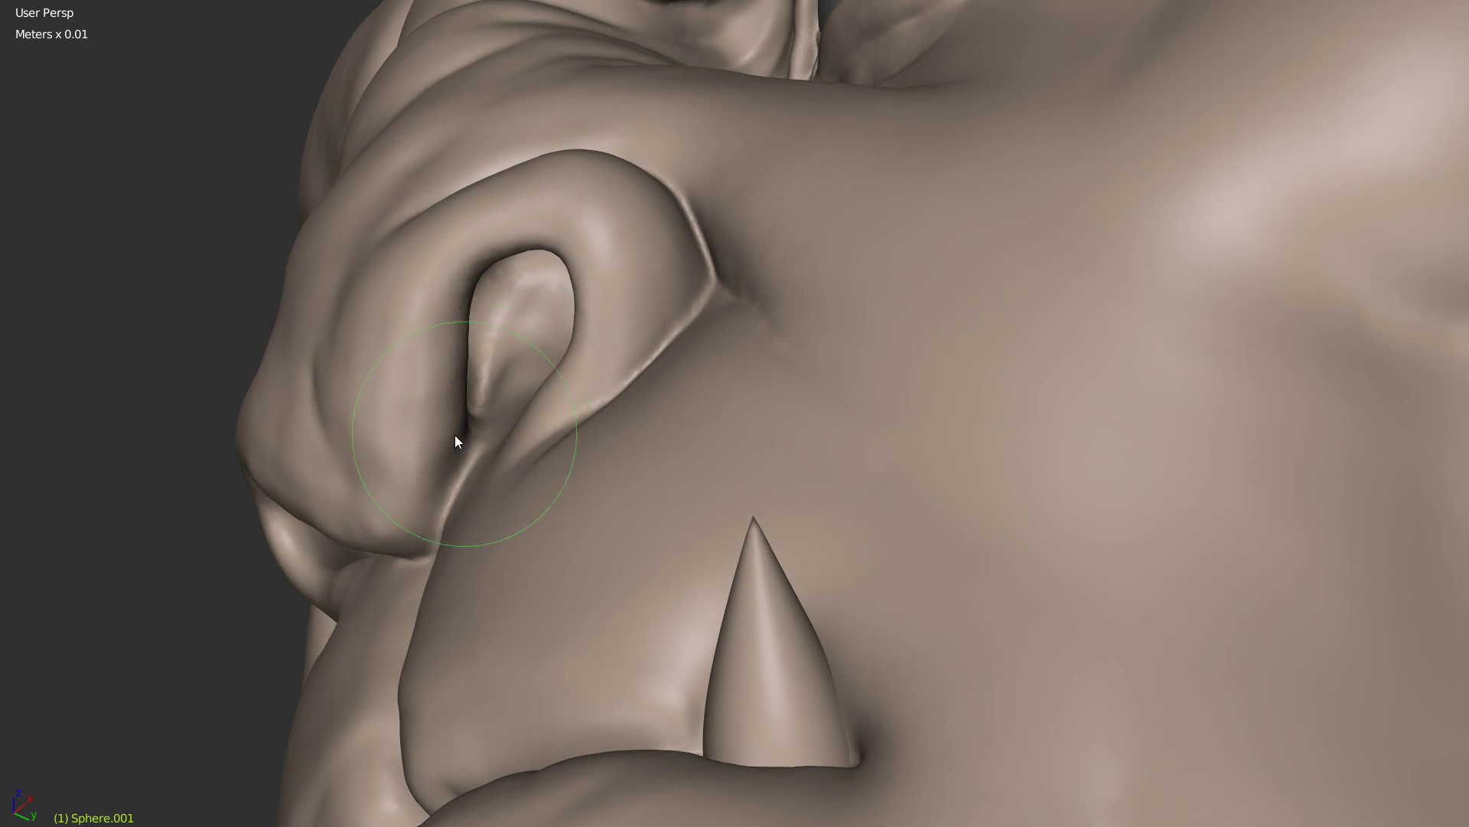
scroll(461, 313, up, 3)
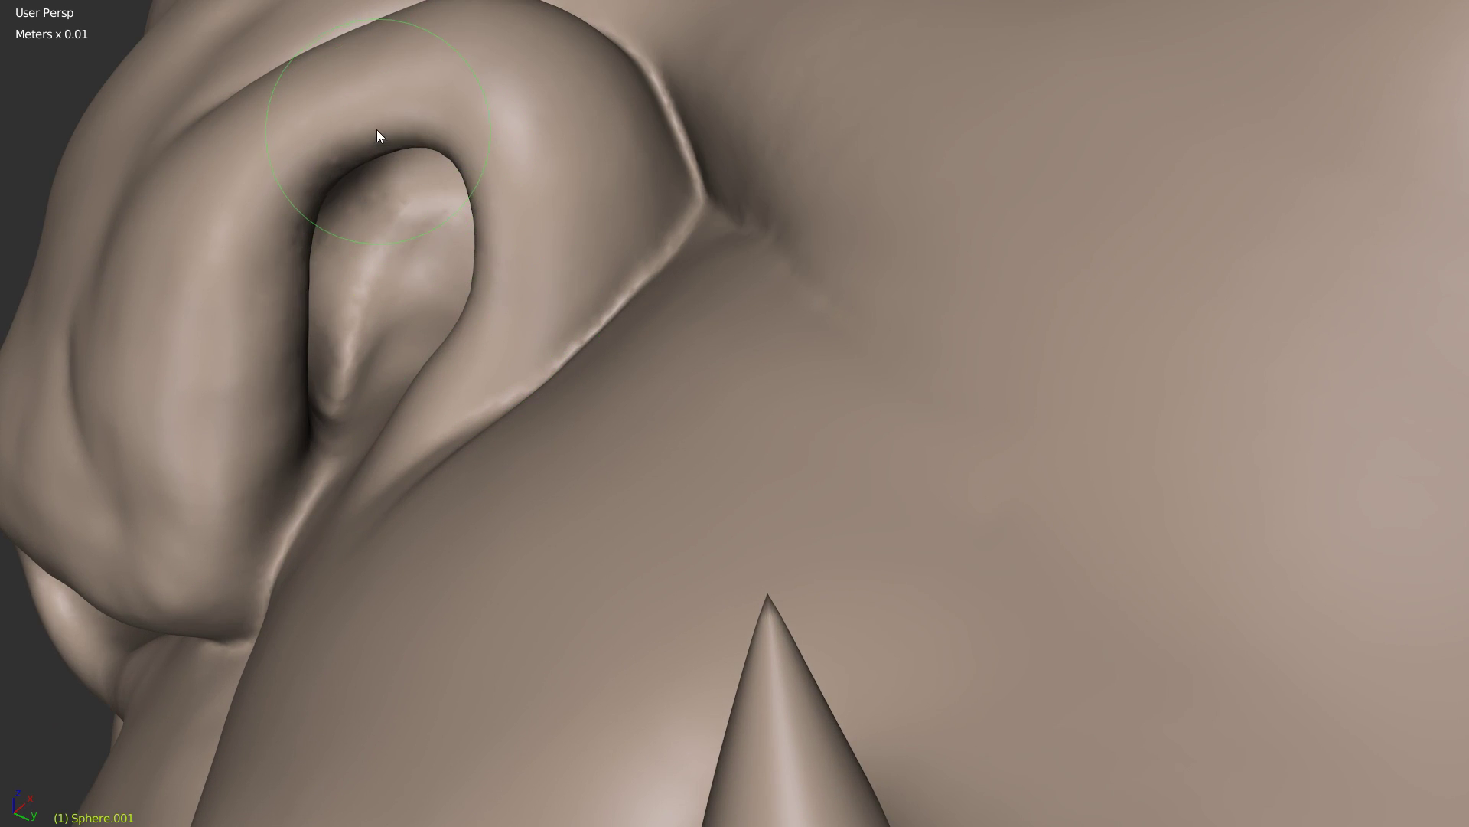
drag(299, 301, 326, 320)
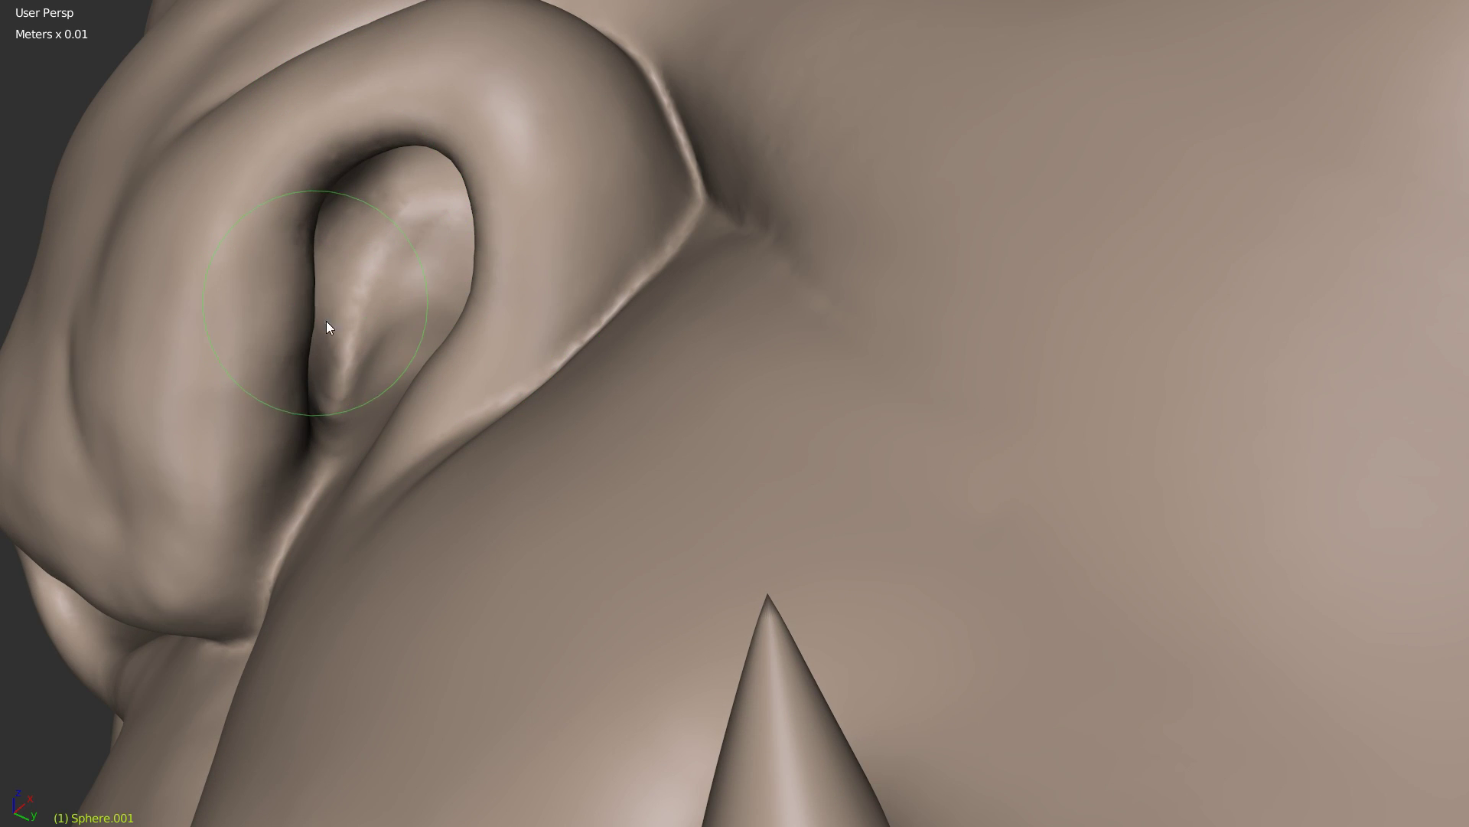
drag(317, 387, 326, 391)
mouse_move(288, 439)
mouse_down()
mouse_move(305, 445)
mouse_move(289, 505)
mouse_move(244, 527)
mouse_move(271, 528)
mouse_move(268, 550)
mouse_move(314, 397)
mouse_up()
scroll(346, 371, up, 1)
middle_drag(346, 370, 288, 286)
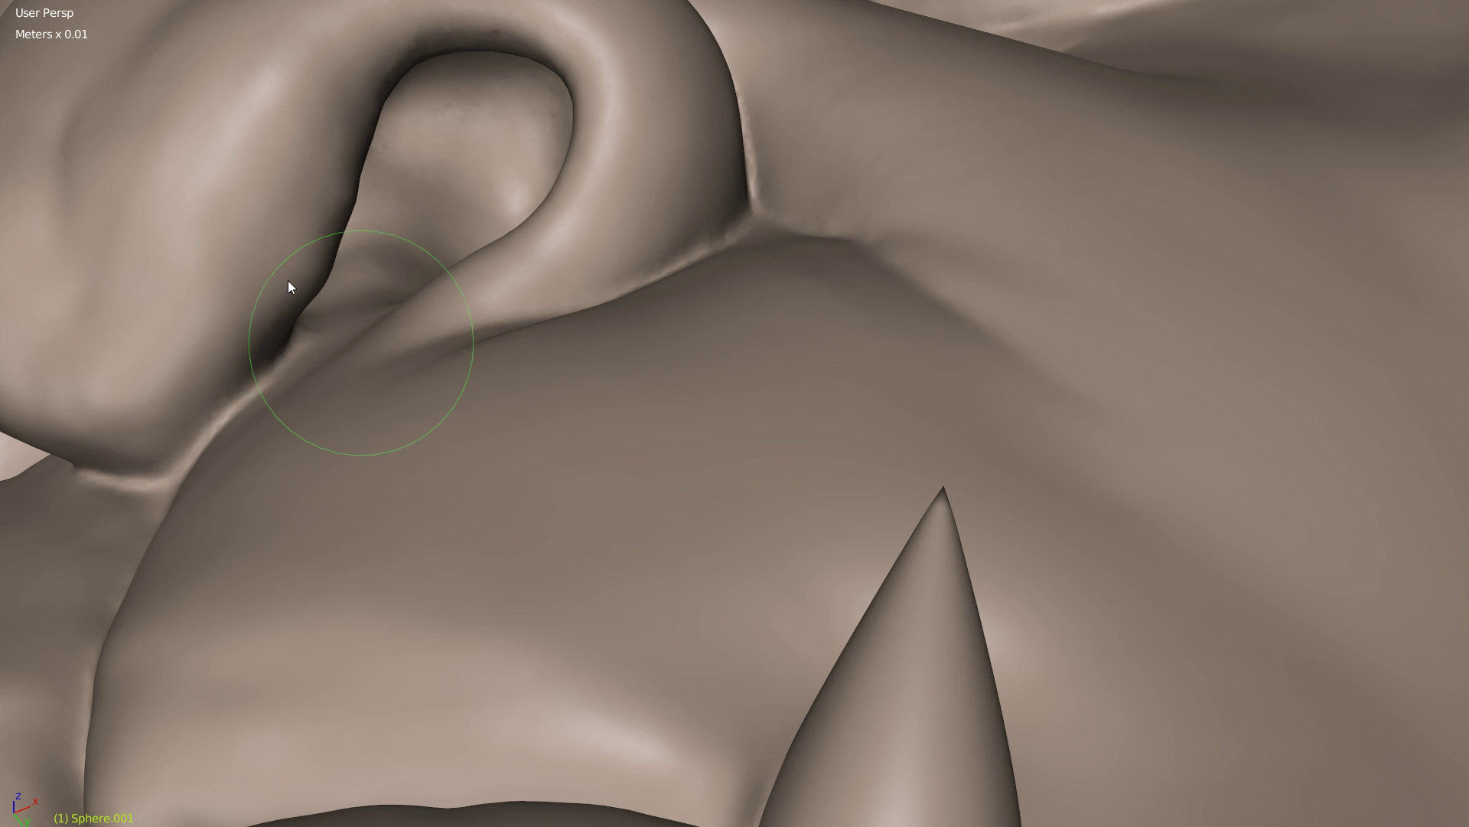
mouse_move(346, 220)
mouse_down()
mouse_move(306, 285)
mouse_move(288, 282)
mouse_move(236, 387)
mouse_move(289, 344)
mouse_move(213, 426)
mouse_move(255, 401)
mouse_move(381, 252)
mouse_up()
scroll(387, 262, up, 1)
middle_drag(387, 255, 361, 229)
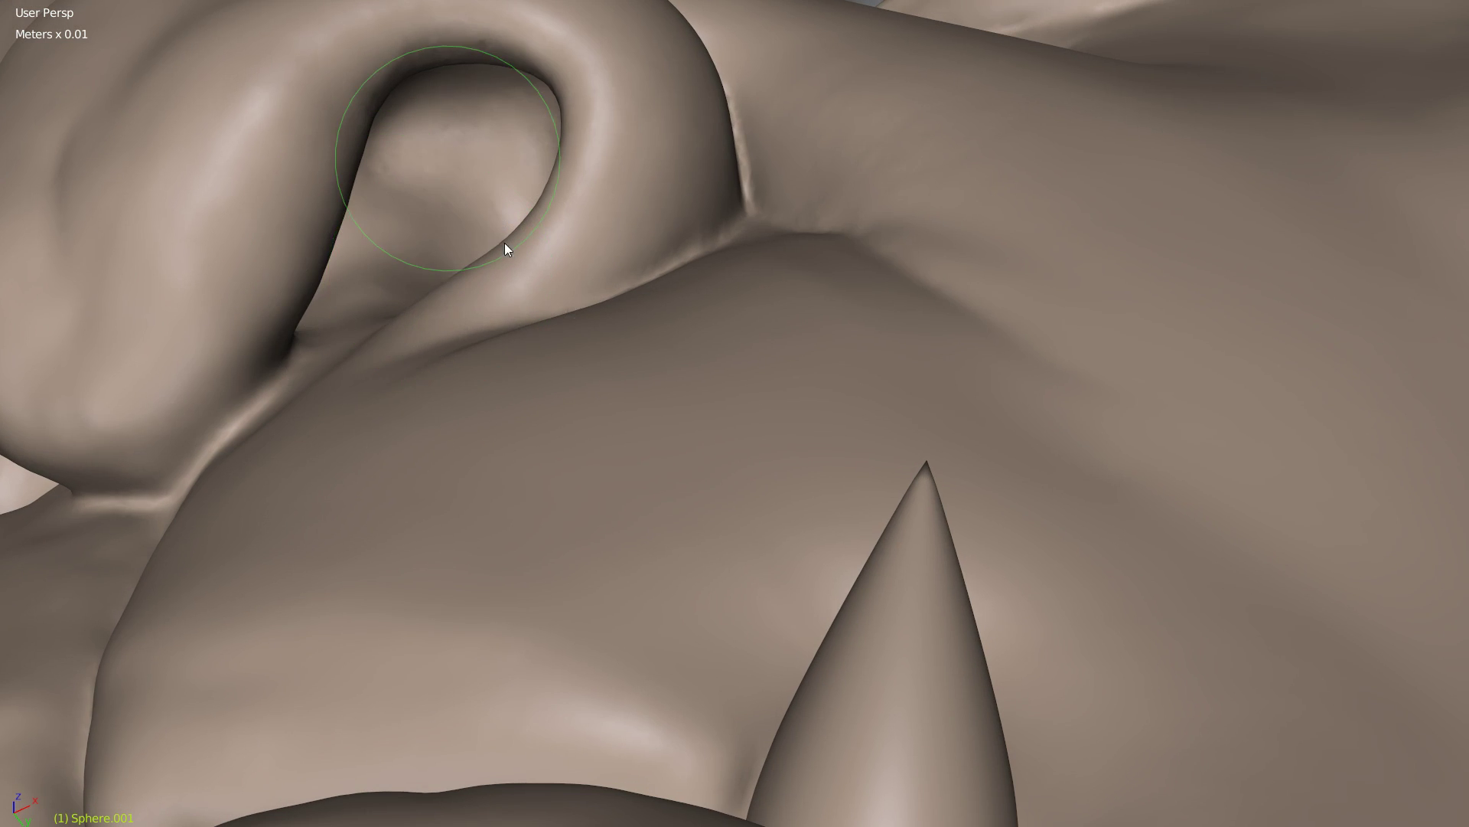
Step: Hollow out the inside of the nostril and check the nose against the whole face
middle_drag(508, 240, 525, 285)
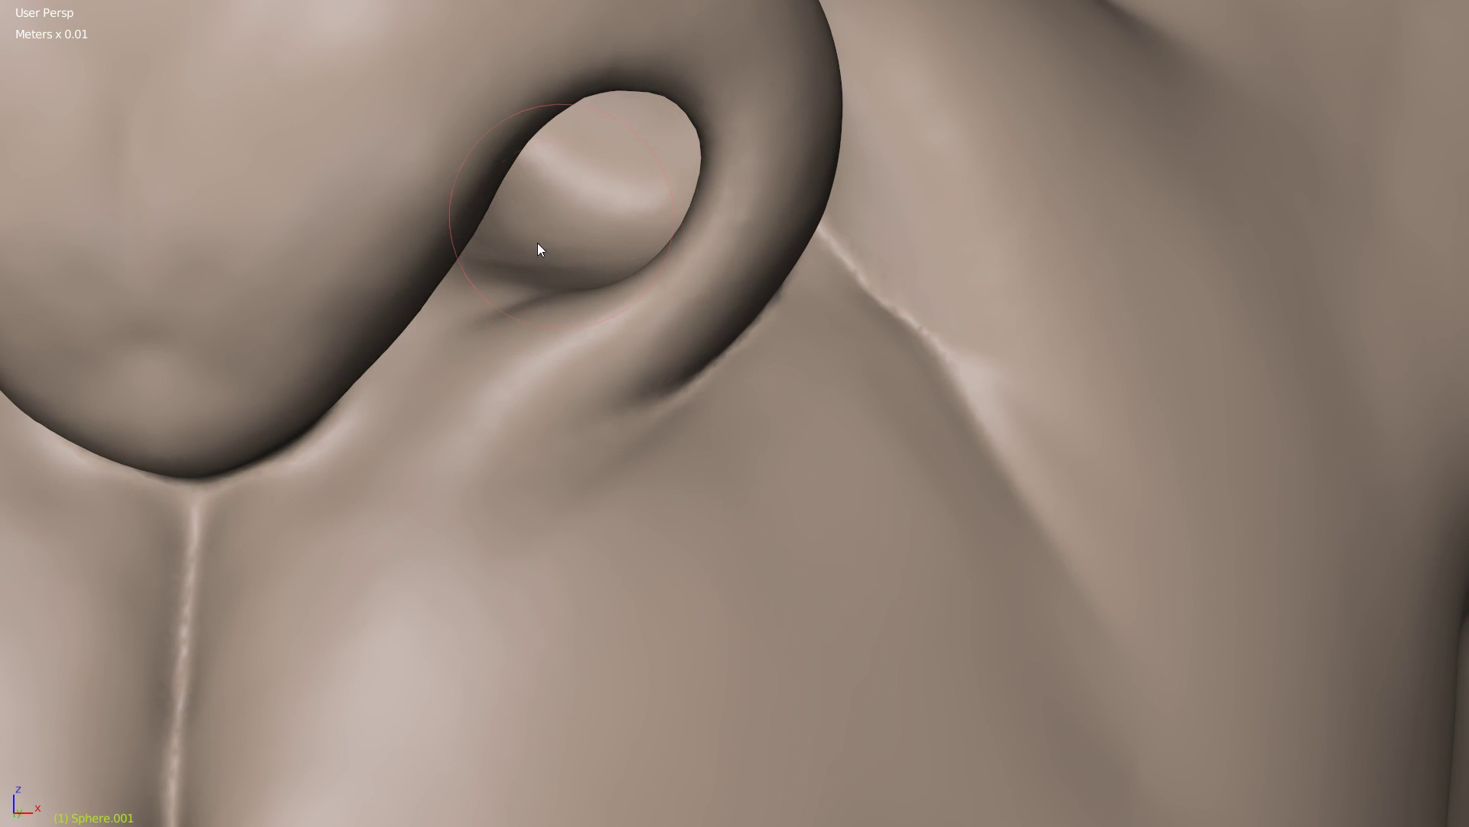
mouse_move(521, 224)
ctrl+mouse_down()
mouse_move(655, 177)
mouse_move(554, 167)
mouse_move(680, 153)
mouse_move(645, 221)
ctrl+mouse_up()
scroll(645, 219, down, 10)
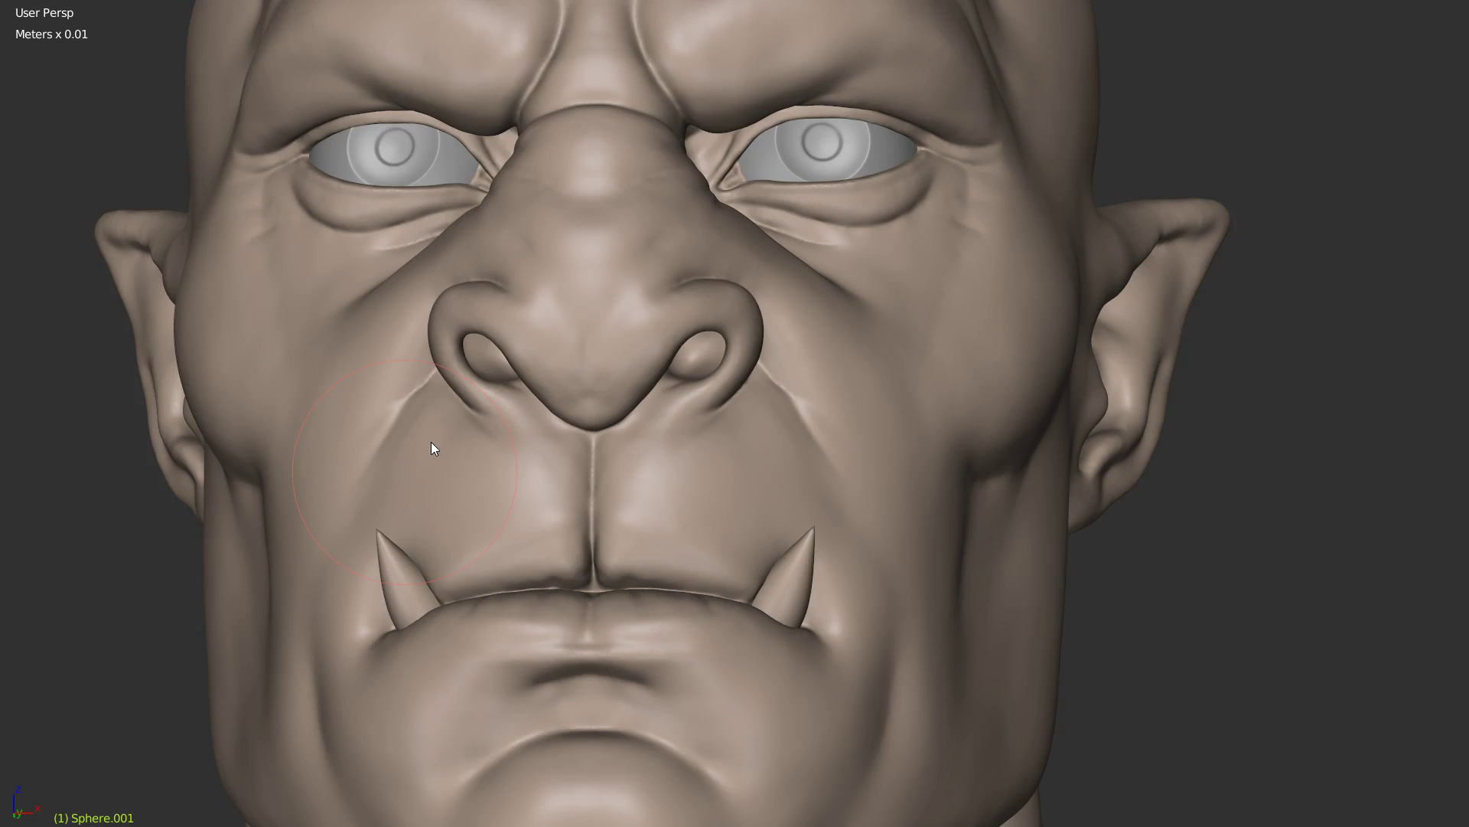
Step: Carve a deeper hollow above the nostril wing toward the side of the nose
scroll(622, 323, up, 8)
middle_drag(720, 245, 646, 246)
scroll(689, 255, up, 2)
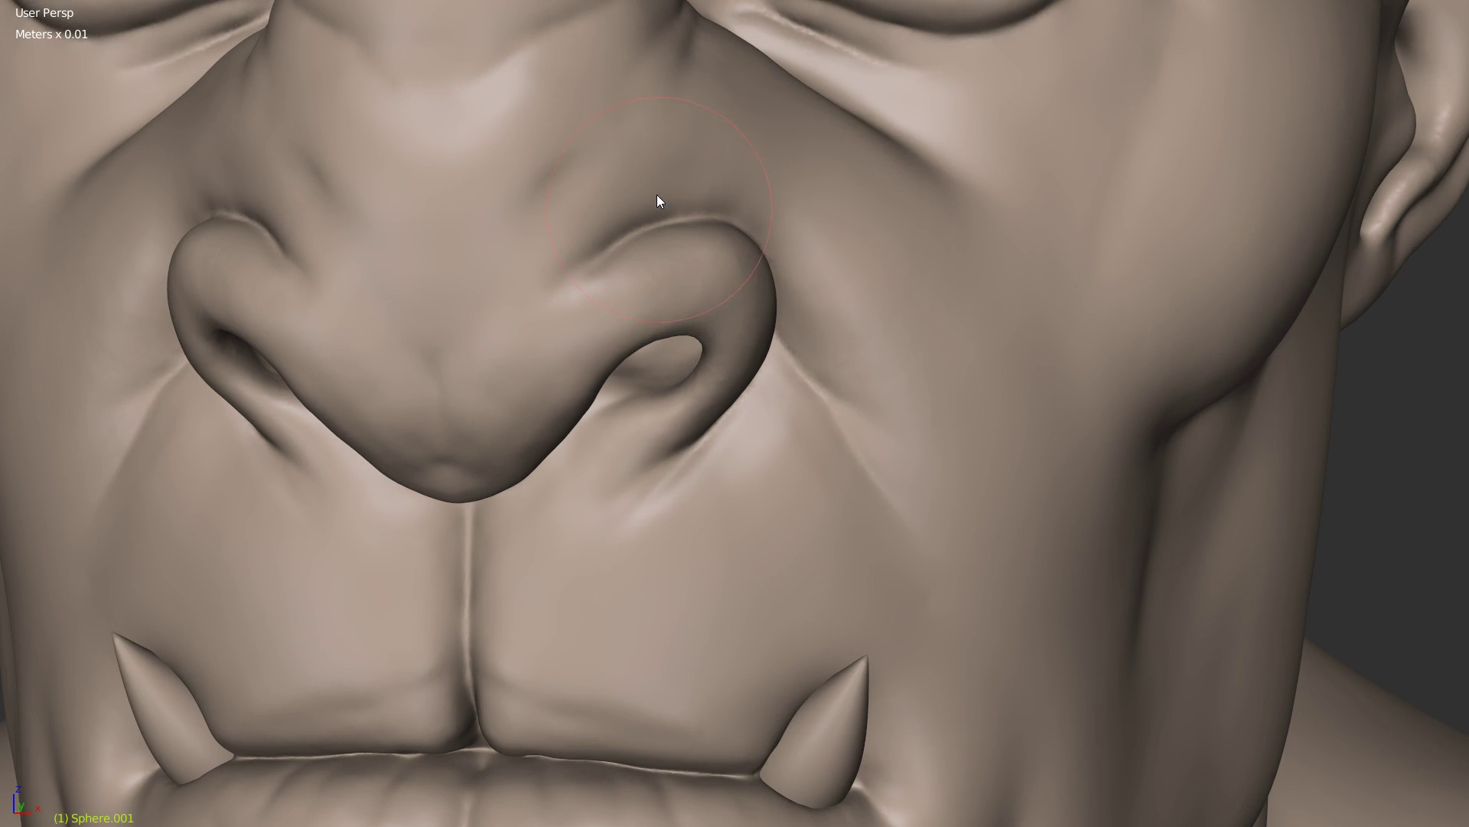
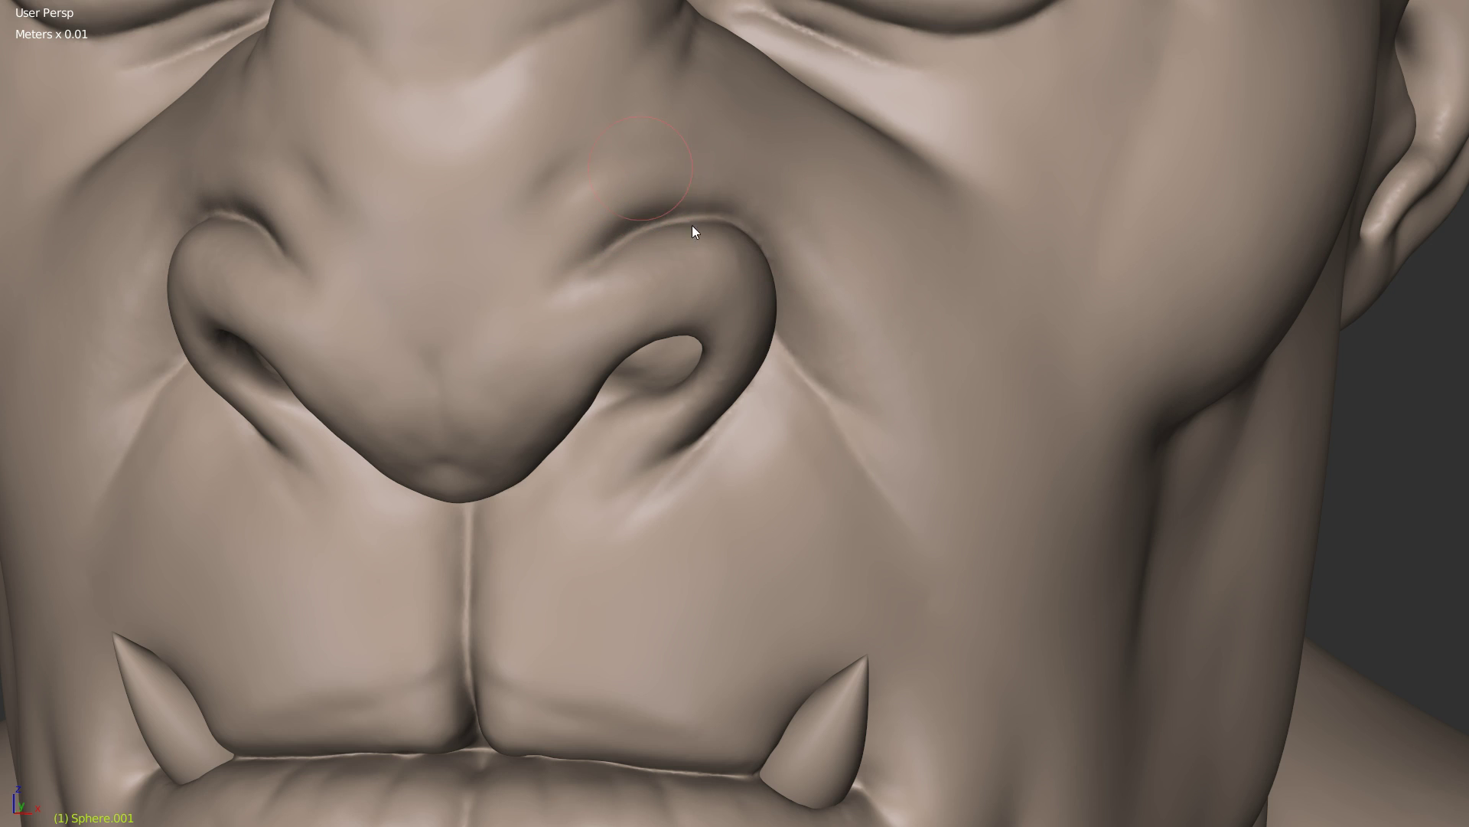
ctrl+drag(654, 191, 590, 171)
Step: Shape the groove around the outer side of the nostril wing down to the start of the cheek fold
mouse_move(744, 160)
shift+middle_down()
mouse_move(682, 230)
mouse_move(662, 206)
shift+middle_up()
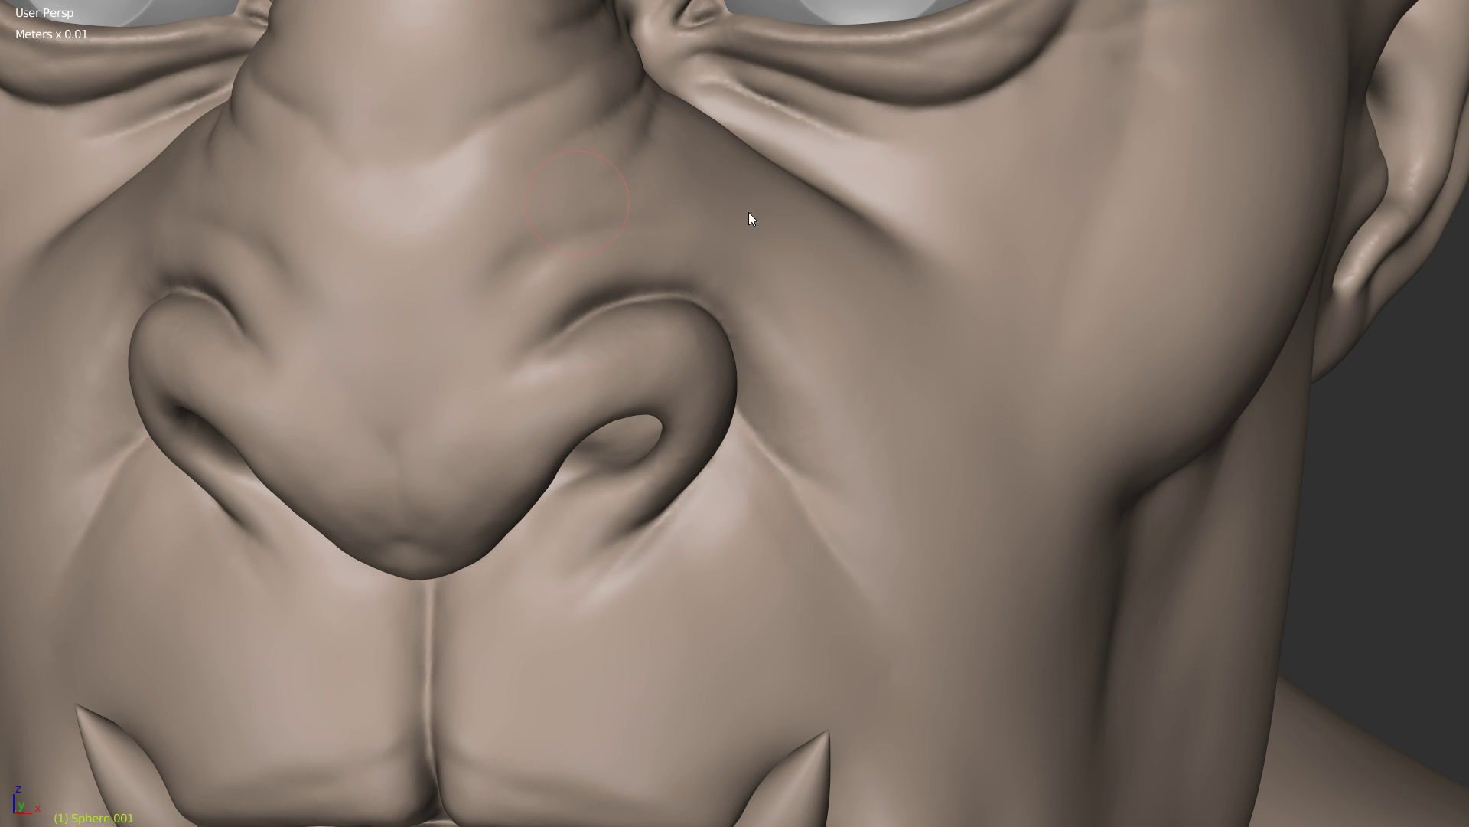
middle_drag(752, 285, 546, 272)
drag(647, 252, 747, 347)
drag(609, 244, 736, 355)
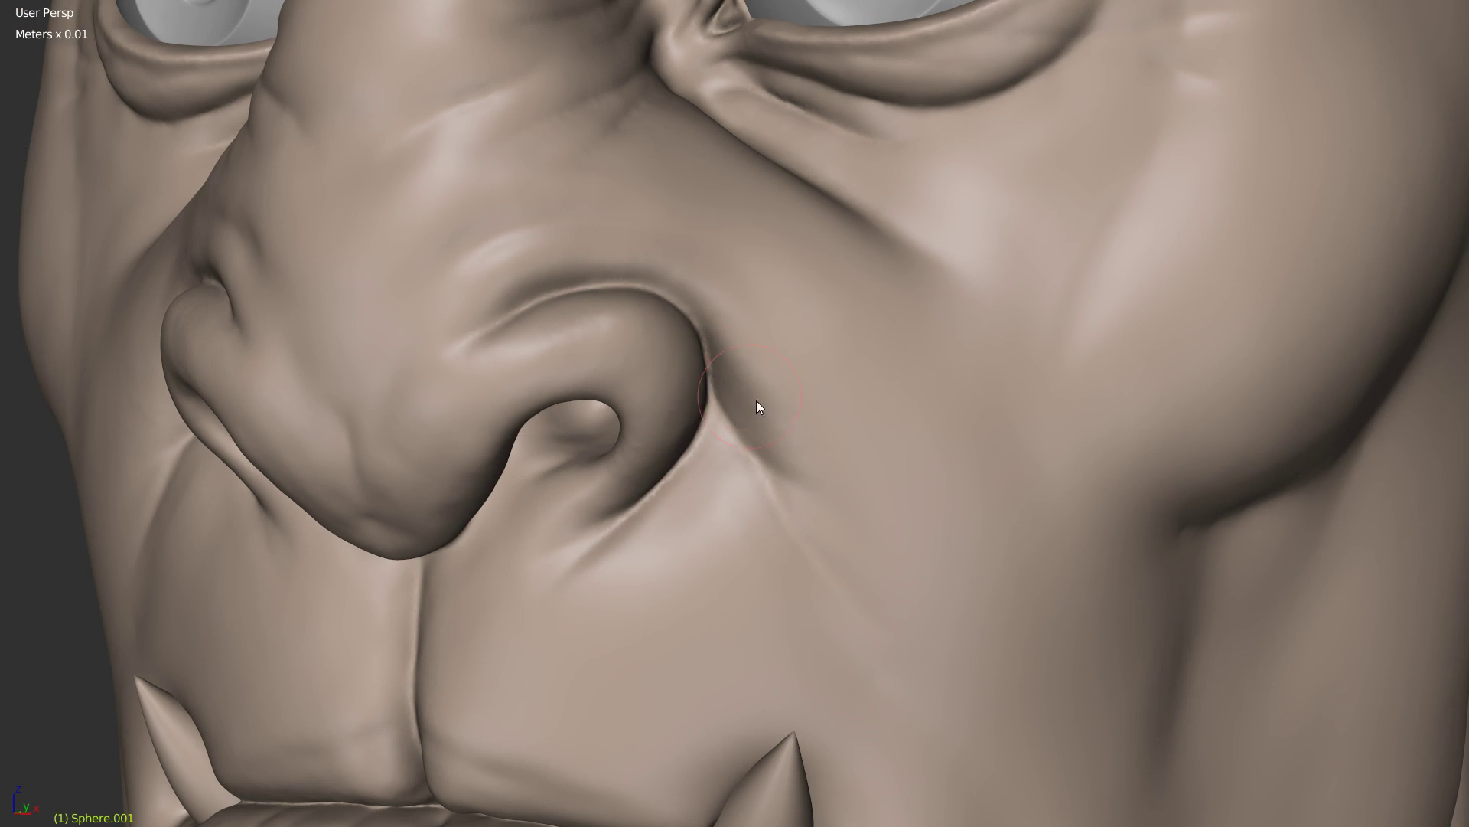
Step: Examine the nostril wing groove and cheek fold from several angles and against the whole head
scroll(821, 395, down, 3)
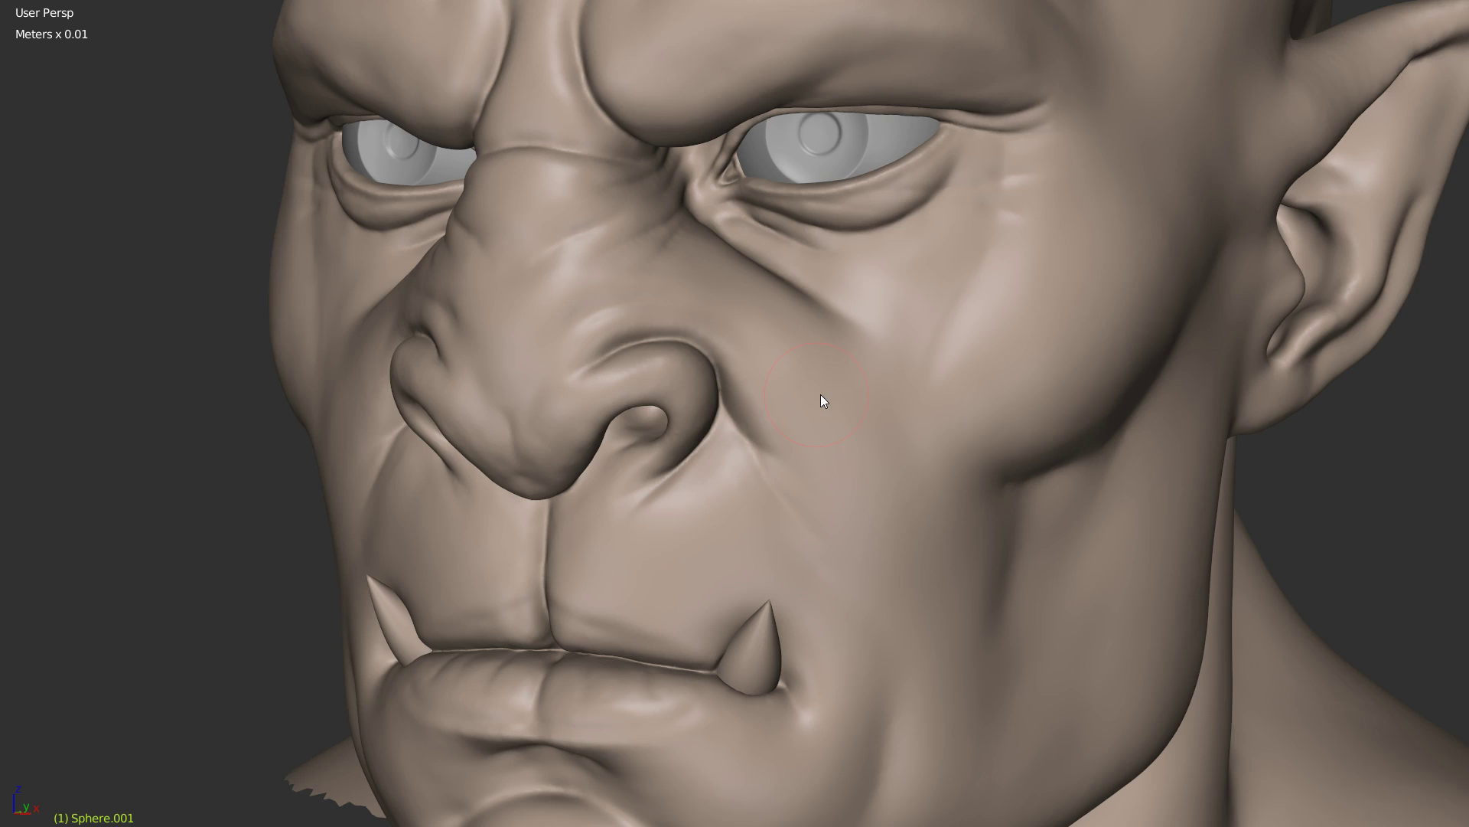
middle_drag(880, 394, 768, 389)
ctrl+middle_drag(842, 424, 929, 352)
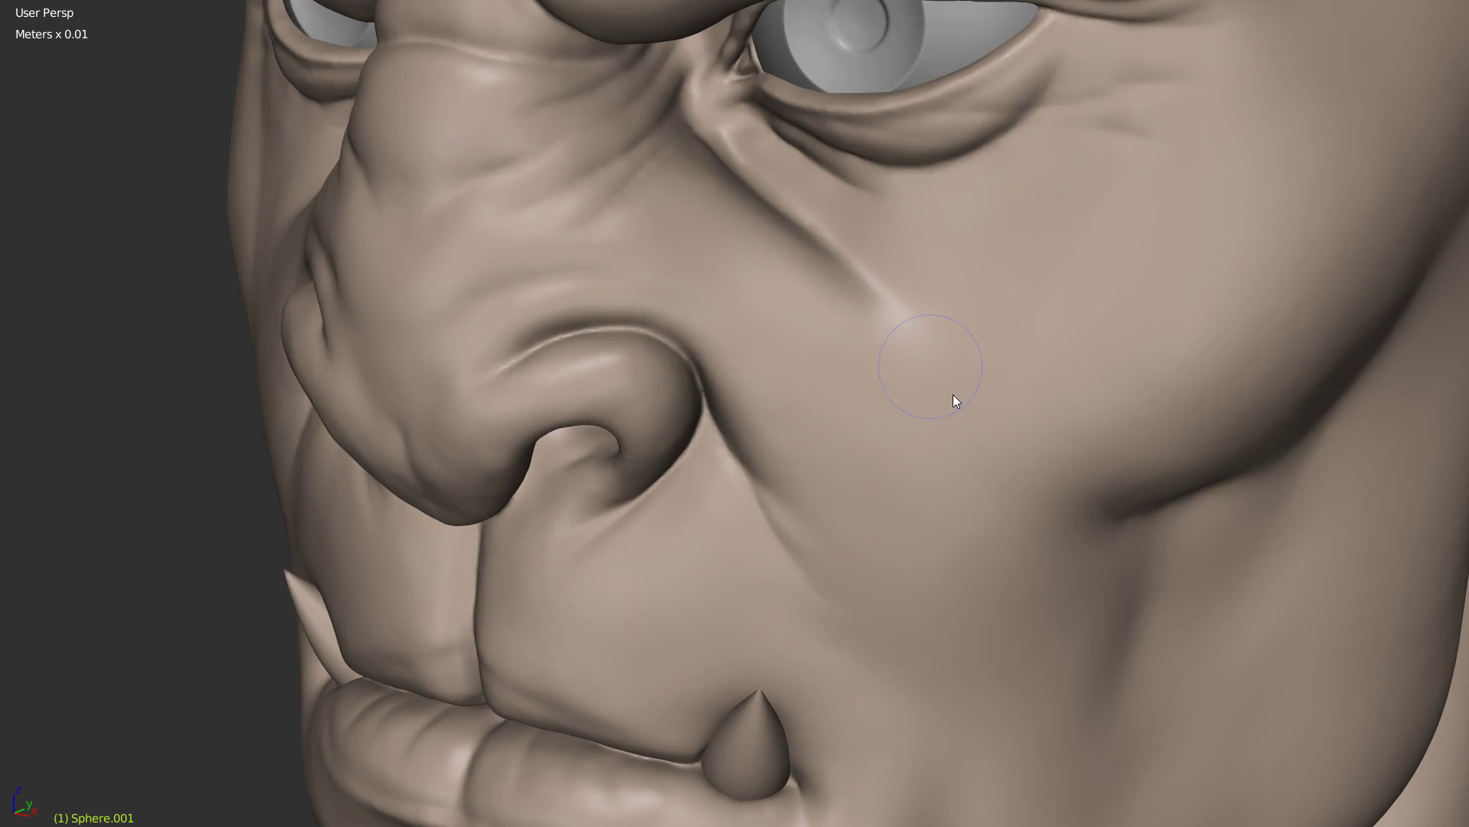
shift+middle_drag(988, 441, 780, 315)
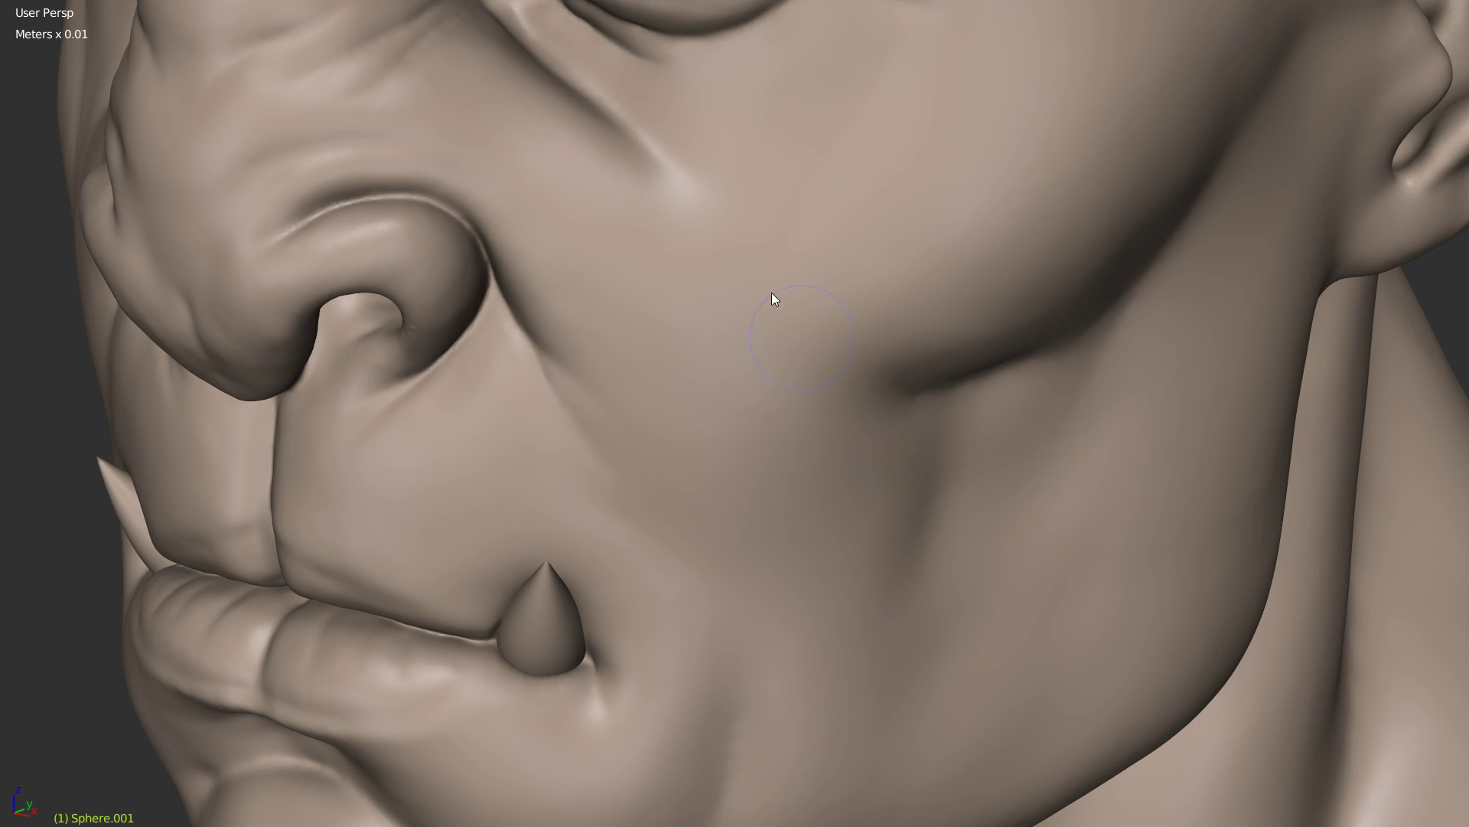
mouse_move(859, 397)
middle_down()
mouse_move(795, 394)
mouse_move(995, 383)
middle_up()
mouse_move(998, 323)
ctrl+middle_down()
mouse_move(827, 401)
mouse_move(781, 402)
mouse_move(728, 494)
ctrl+middle_up()
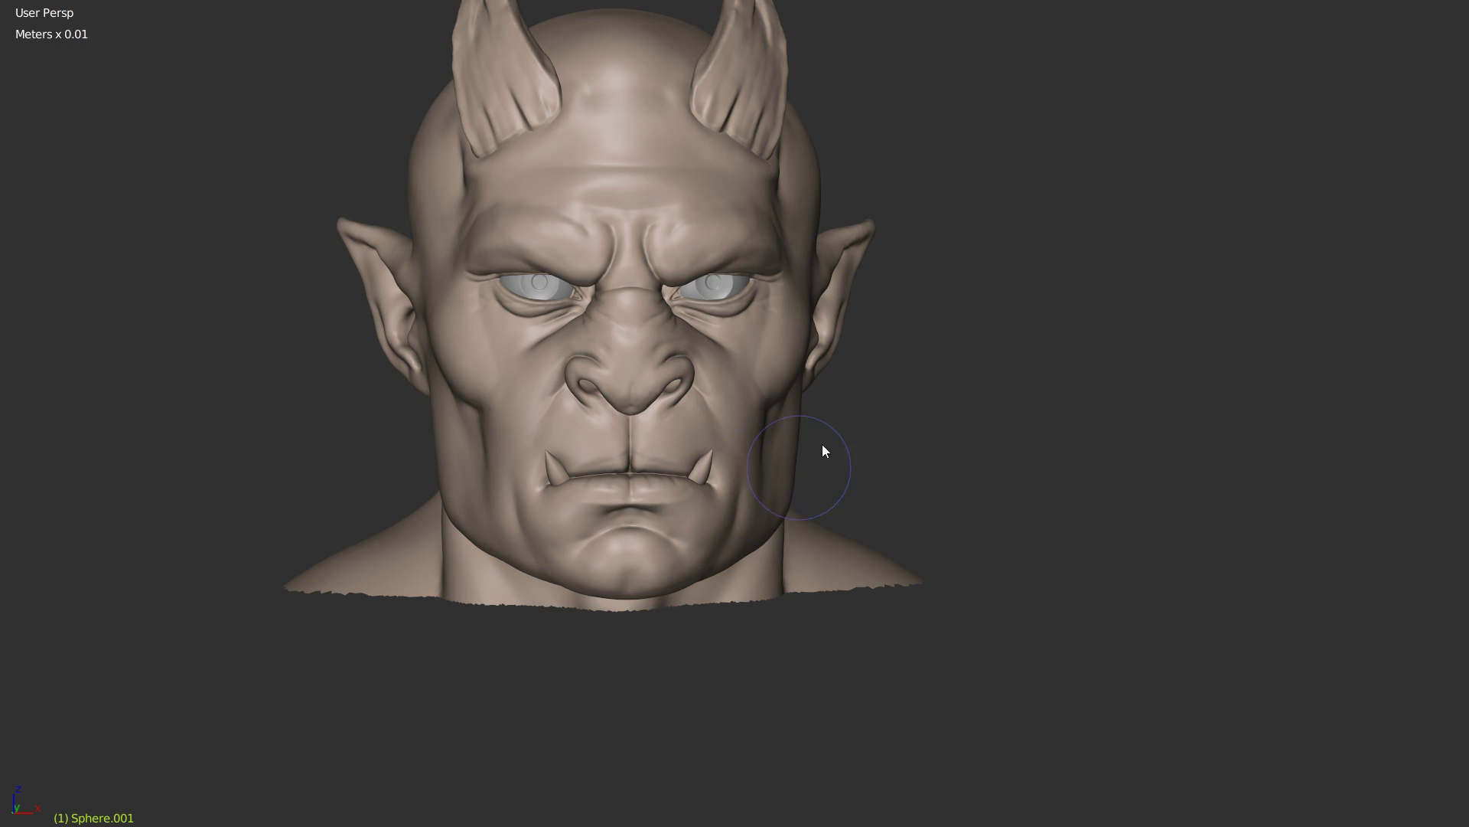
ctrl+middle_drag(784, 426, 833, 381)
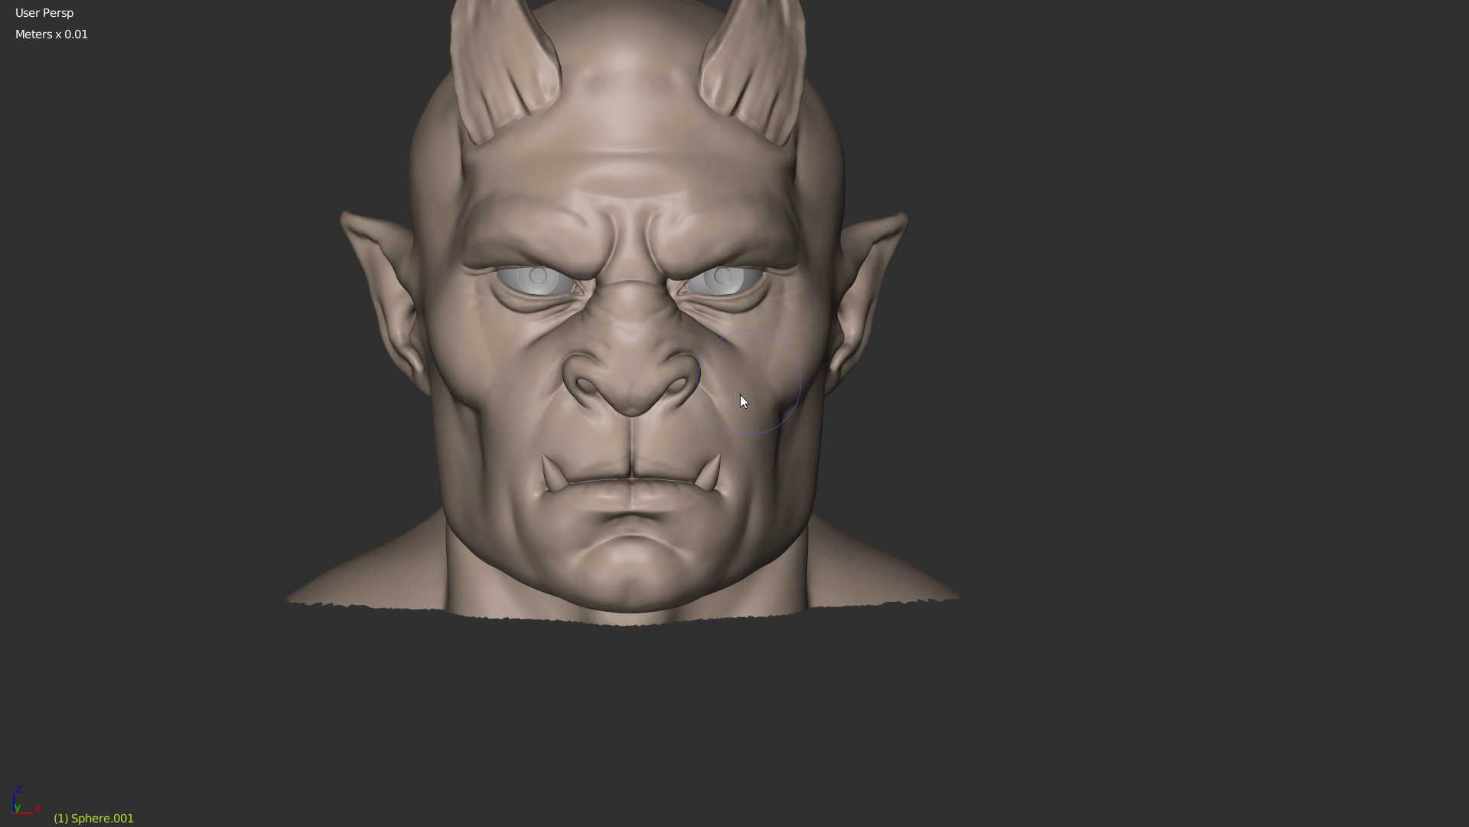
Step: Set the dynamic topology detail refine method to Subdivide Collapse for work around the lower eyelid
scroll(747, 392, up, 5)
shift+middle_drag(876, 226, 756, 522)
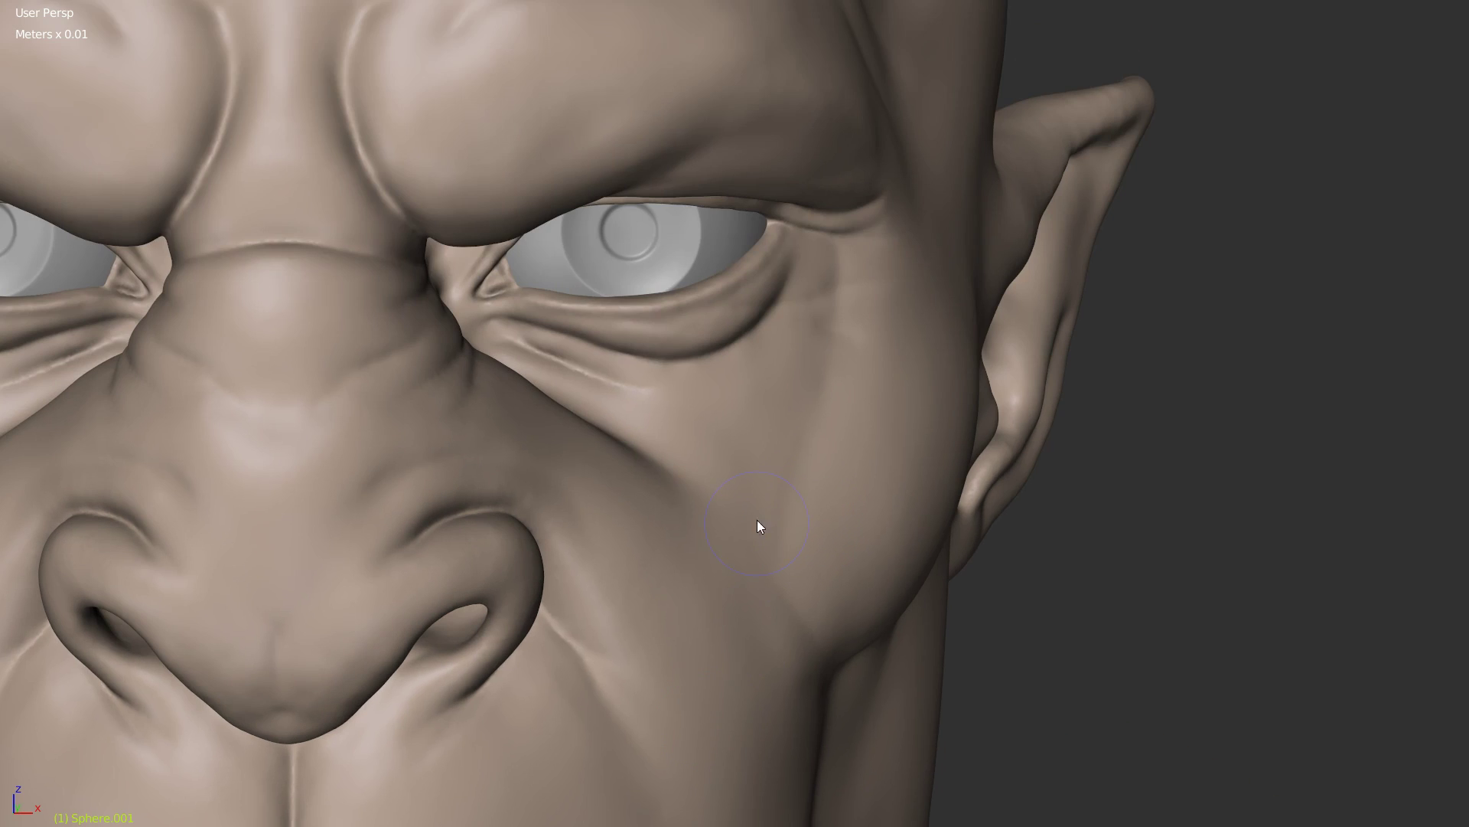
scroll(698, 352, up, 3)
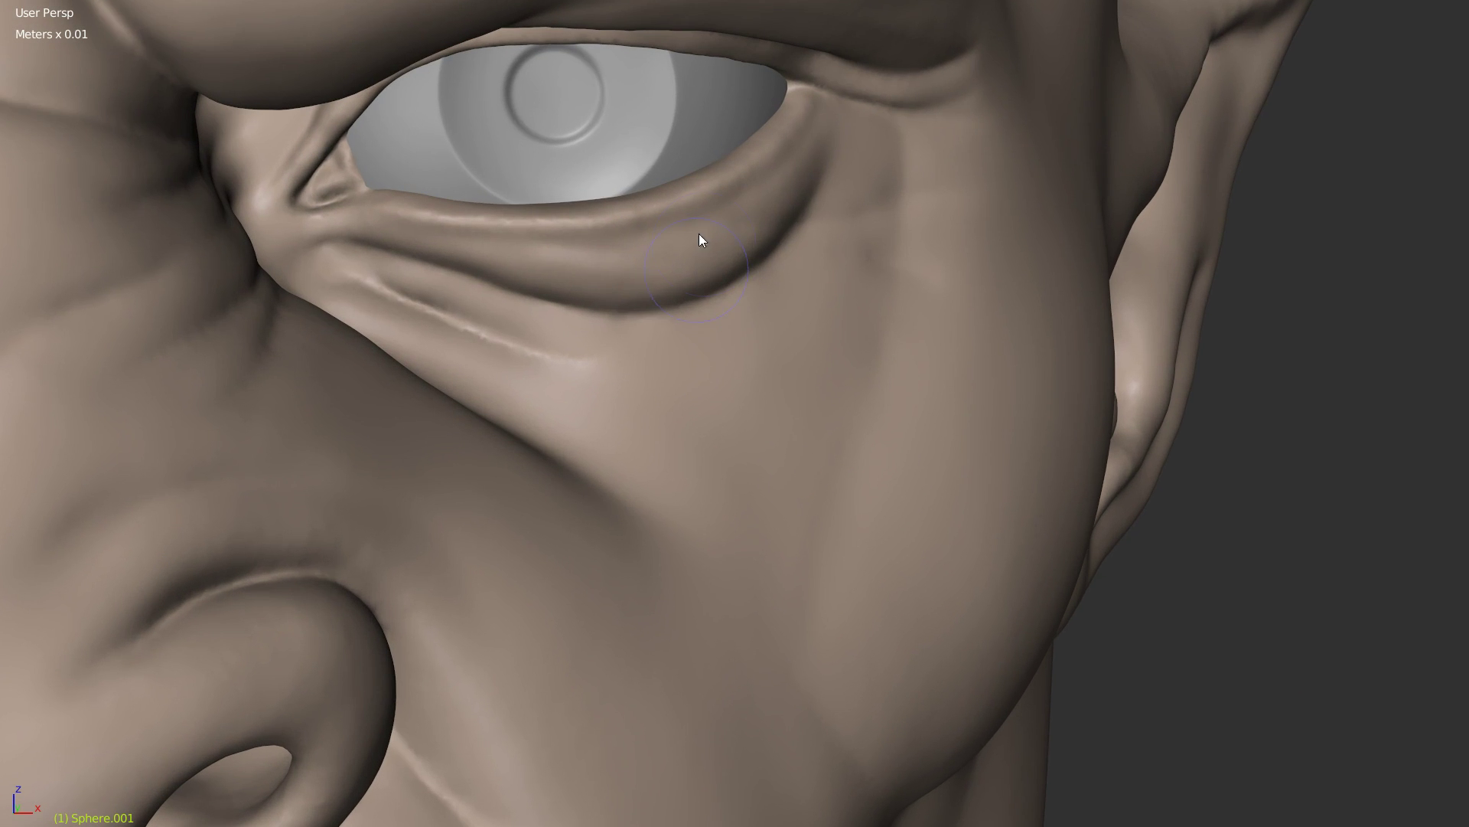
right_click(542, 254)
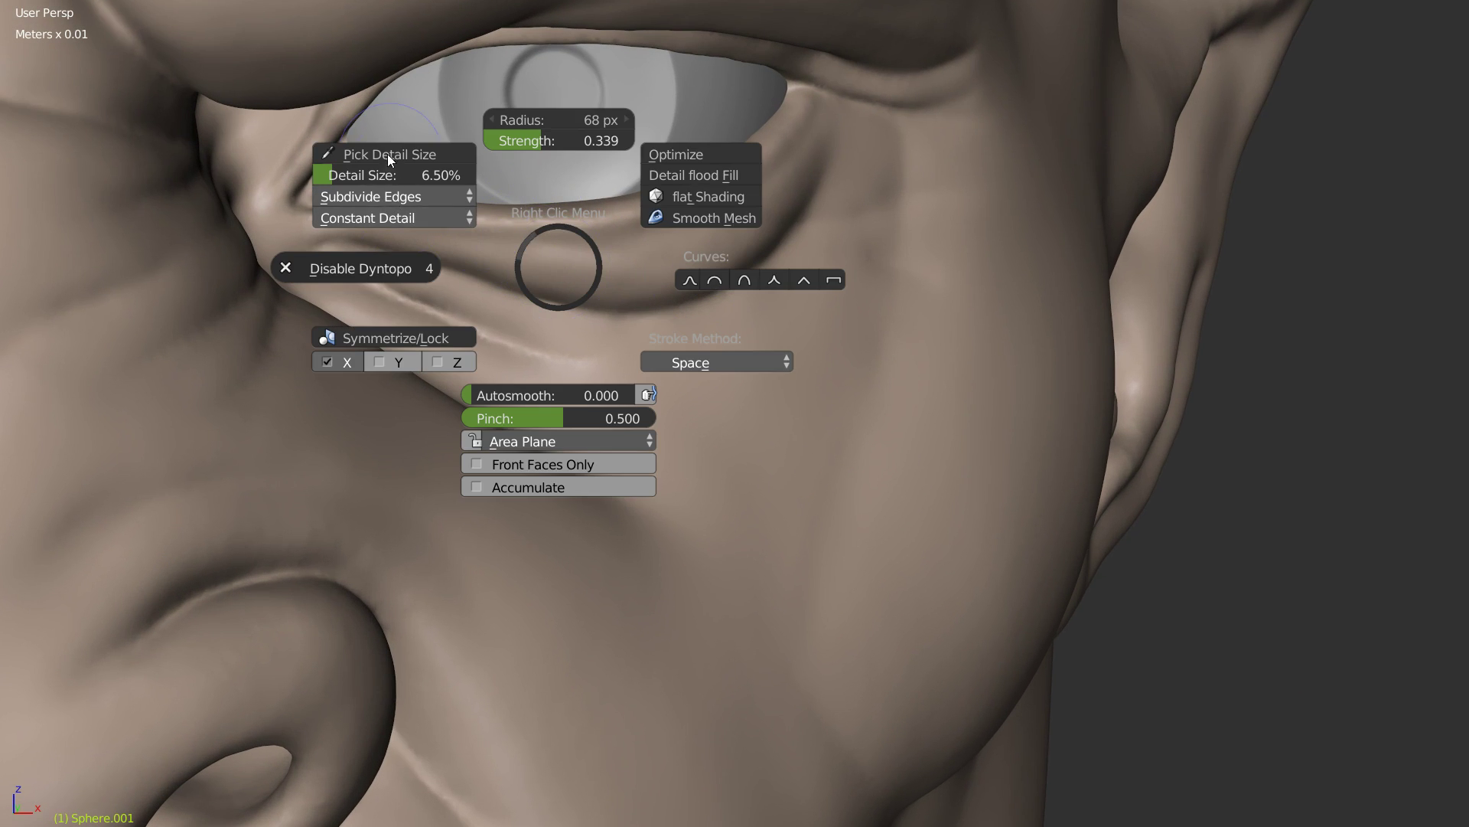
click(379, 196)
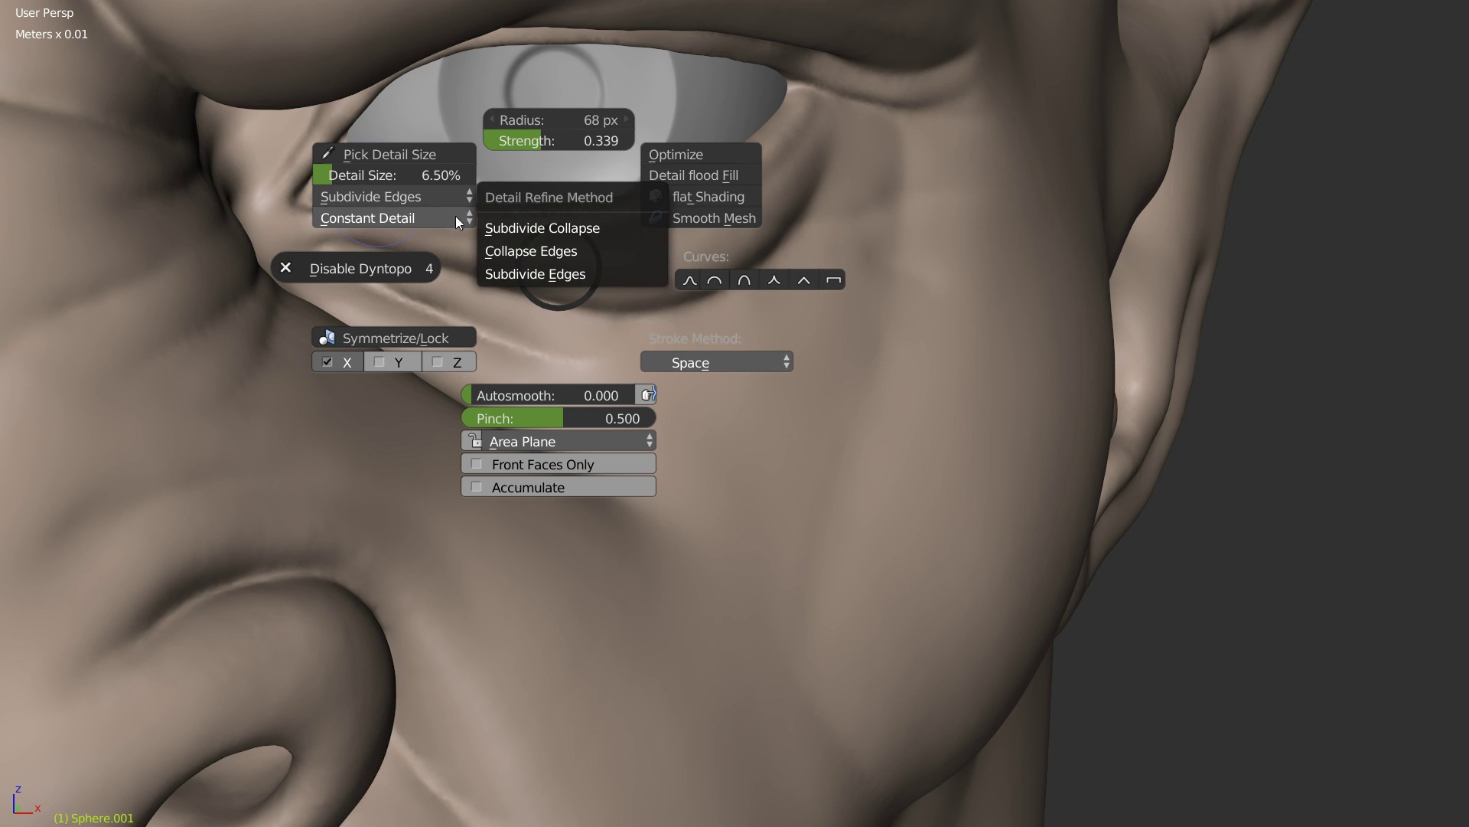
click(542, 227)
Step: Paint a mask along the lower eyelid rim and erase its excess over the eye bag
key(w)
click(735, 373)
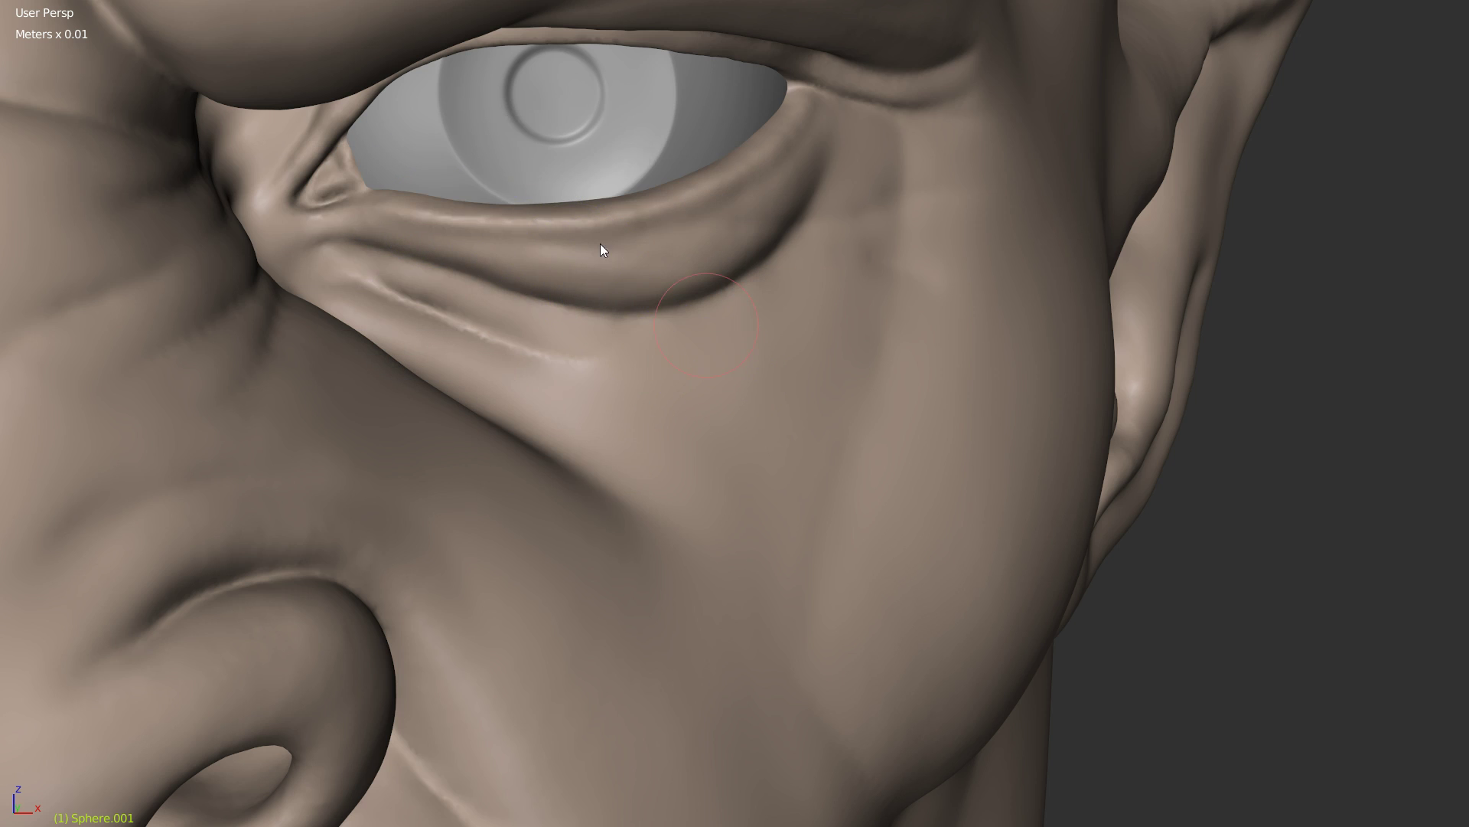
mouse_move(436, 213)
mouse_down()
mouse_move(624, 211)
mouse_move(727, 163)
mouse_move(779, 104)
mouse_move(770, 135)
mouse_move(800, 73)
mouse_up()
ctrl+drag(383, 280, 663, 281)
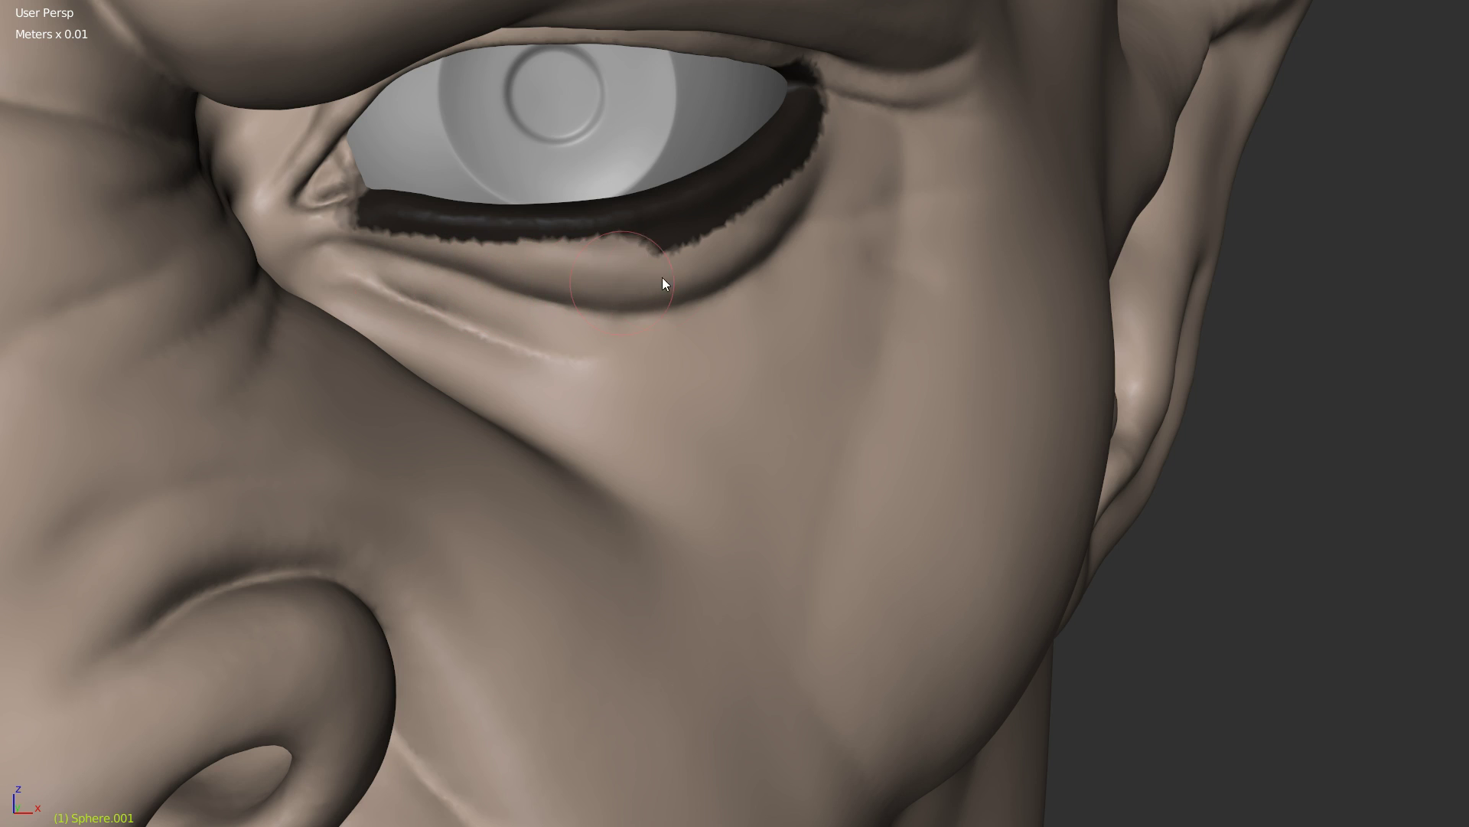
mouse_move(809, 227)
ctrl+mouse_down()
mouse_move(747, 251)
mouse_move(873, 144)
ctrl+mouse_up()
Step: Reshape the eye bag fold below the masked rim with an enlarged Snakehook brush
key(w)
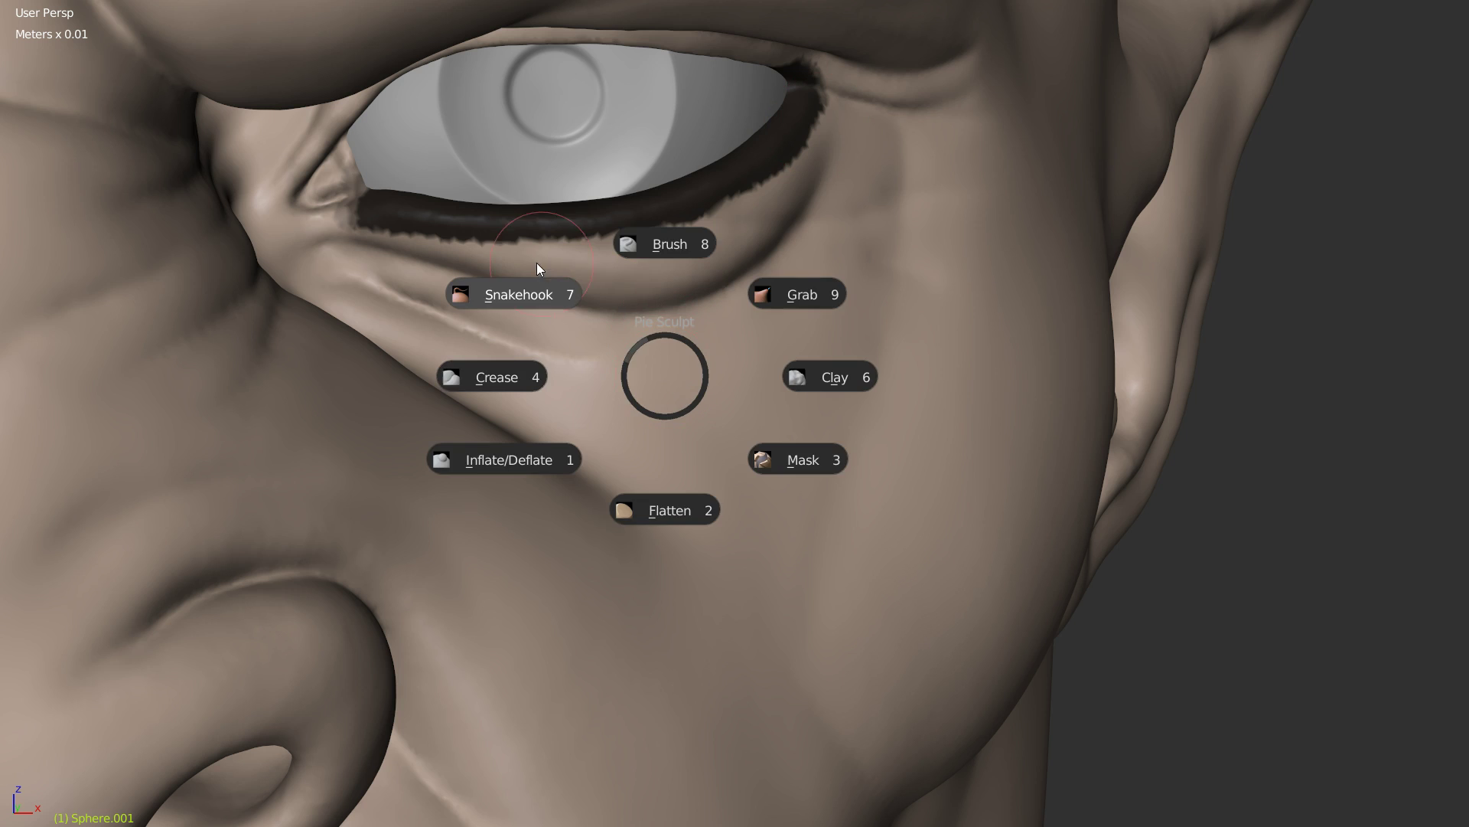
click(586, 308)
key(f)
click(691, 315)
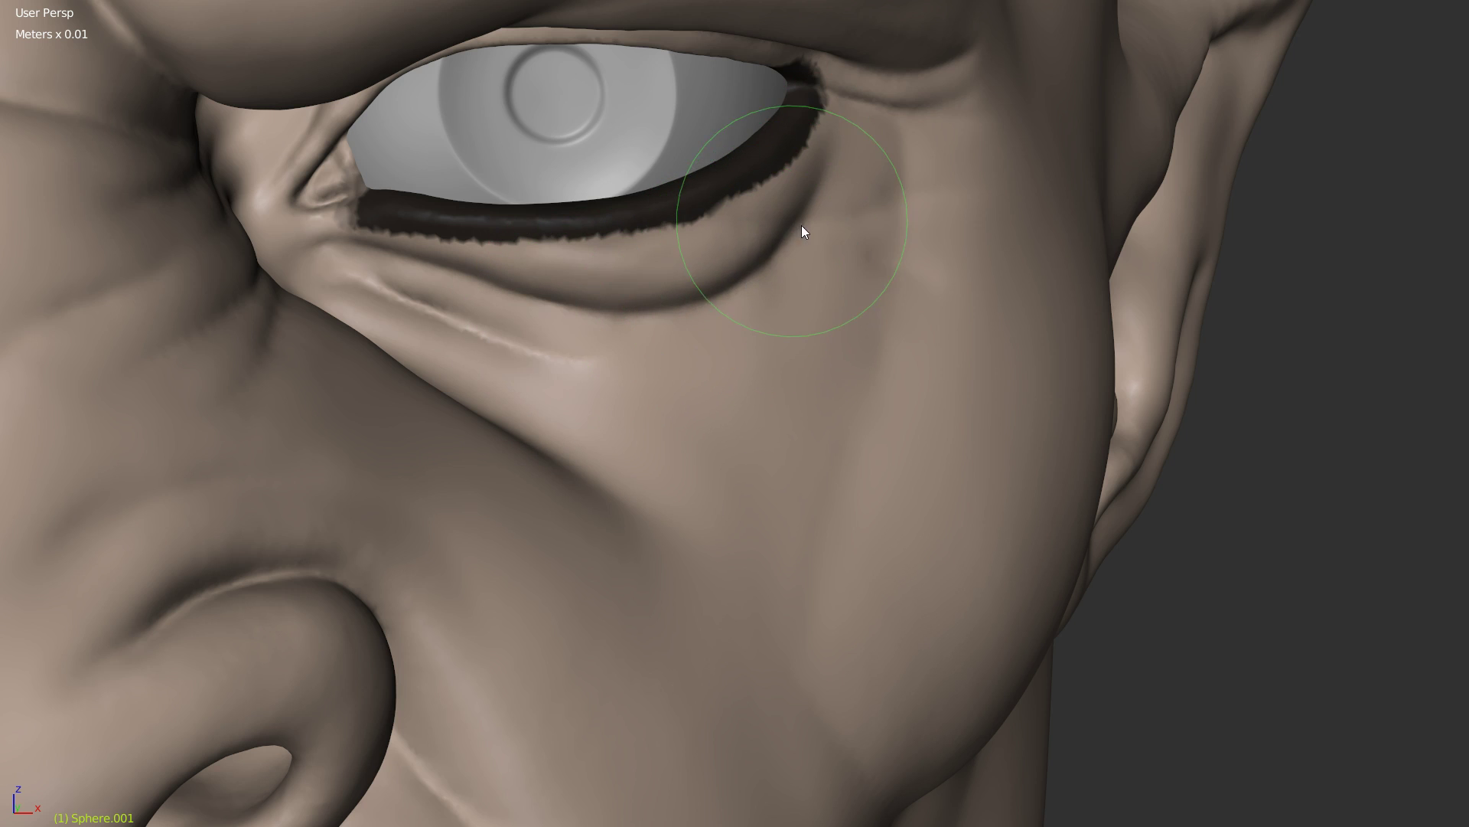
drag(794, 221, 807, 228)
mouse_move(750, 277)
mouse_down()
mouse_move(755, 296)
mouse_move(564, 311)
mouse_move(669, 311)
mouse_move(781, 262)
mouse_move(797, 236)
mouse_move(763, 308)
mouse_up()
scroll(712, 311, up, 3)
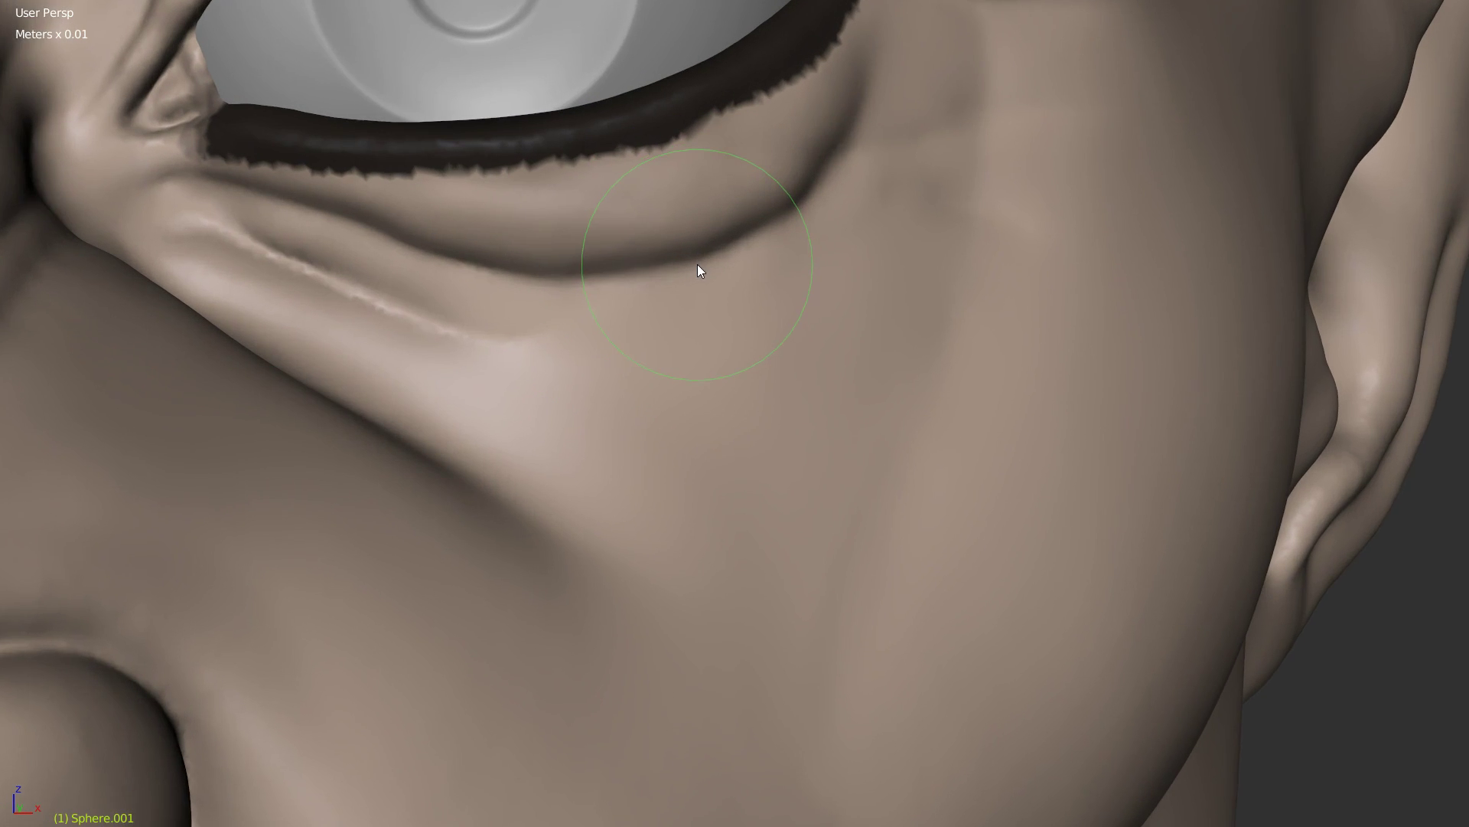
right_click(676, 291)
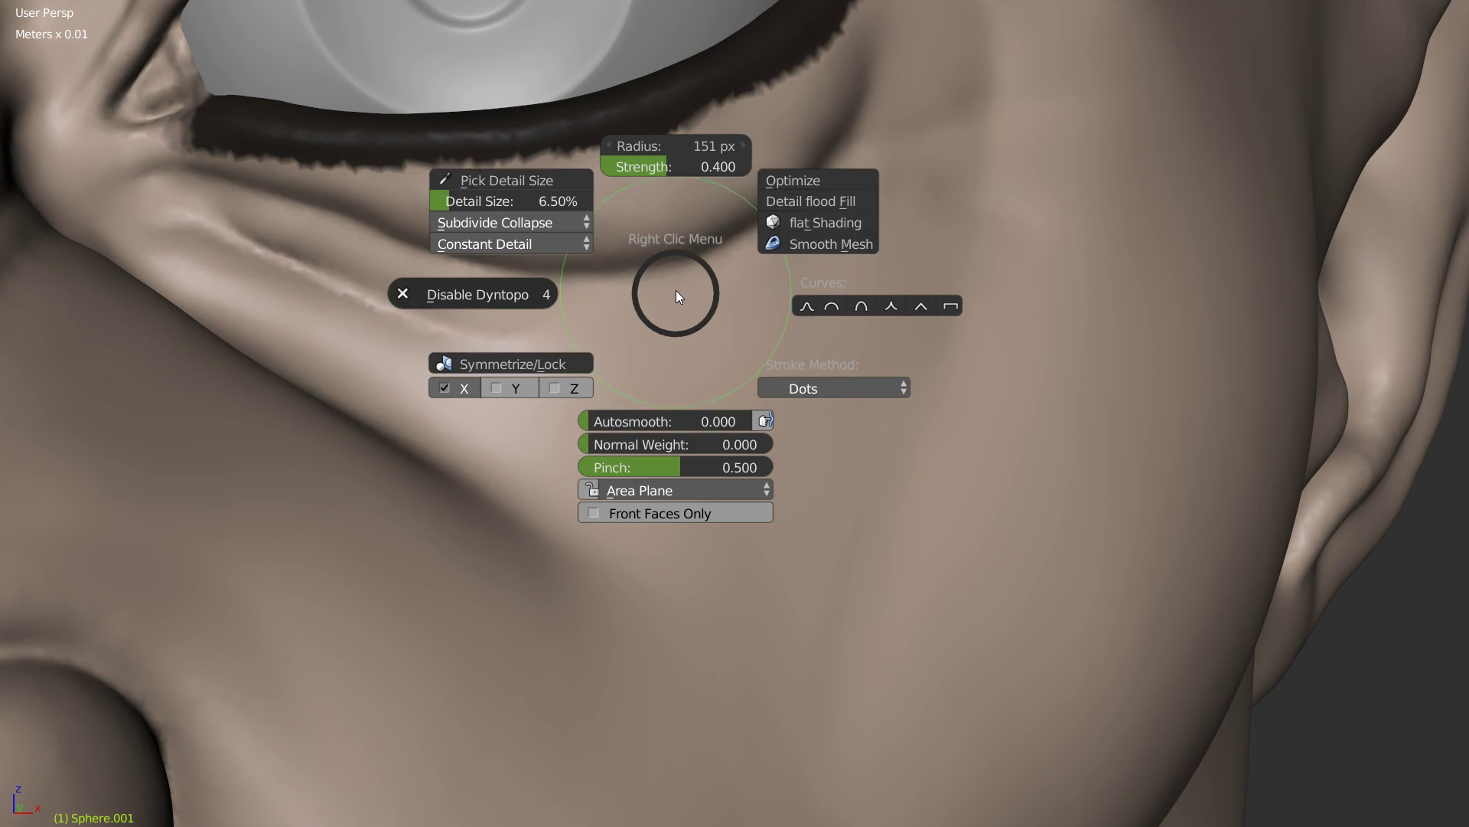
click(796, 308)
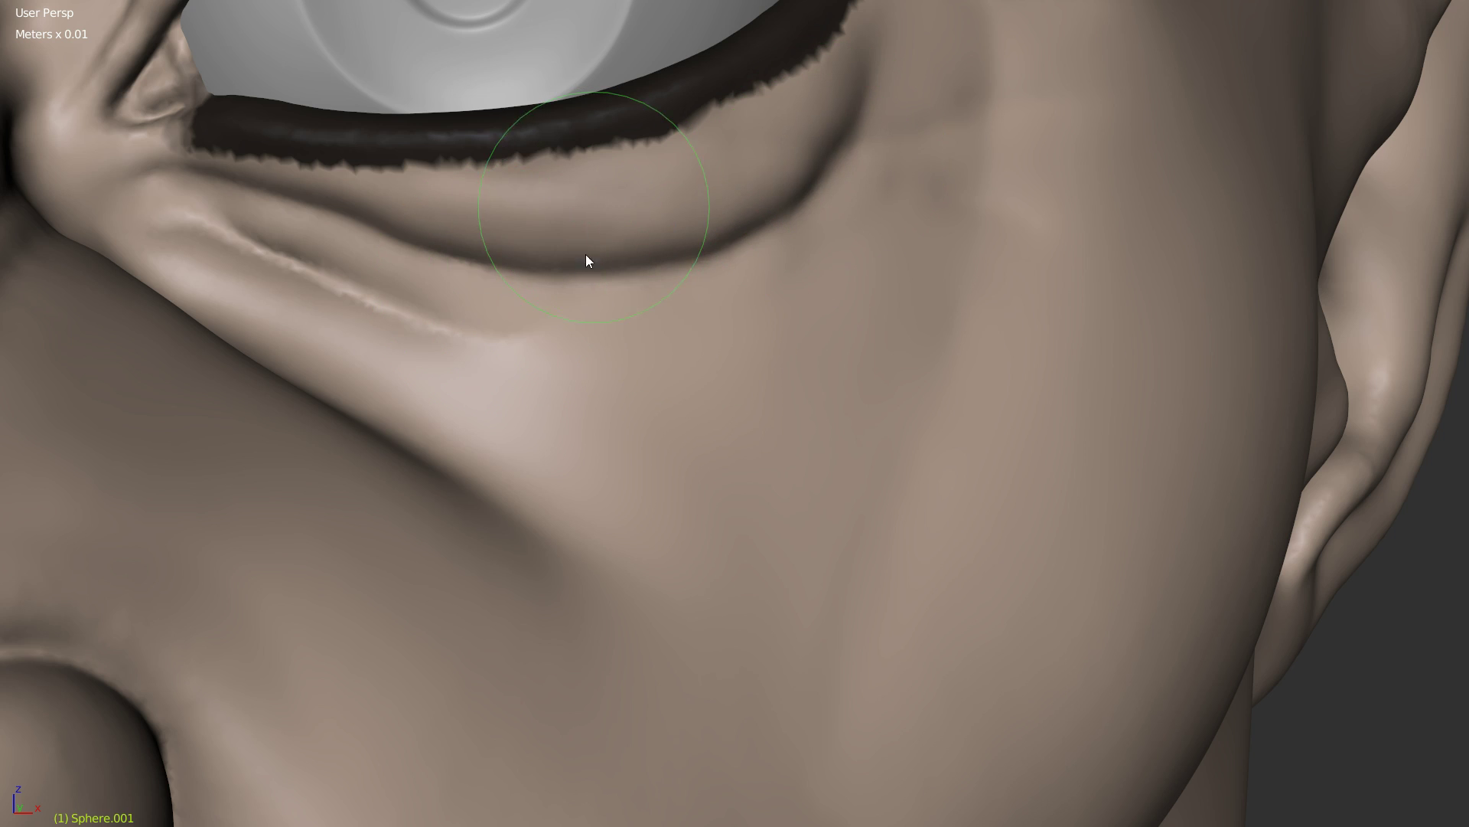
Step: Switch back to the Crease brush and clear the mask from the lower eyelid
key(w)
click(514, 306)
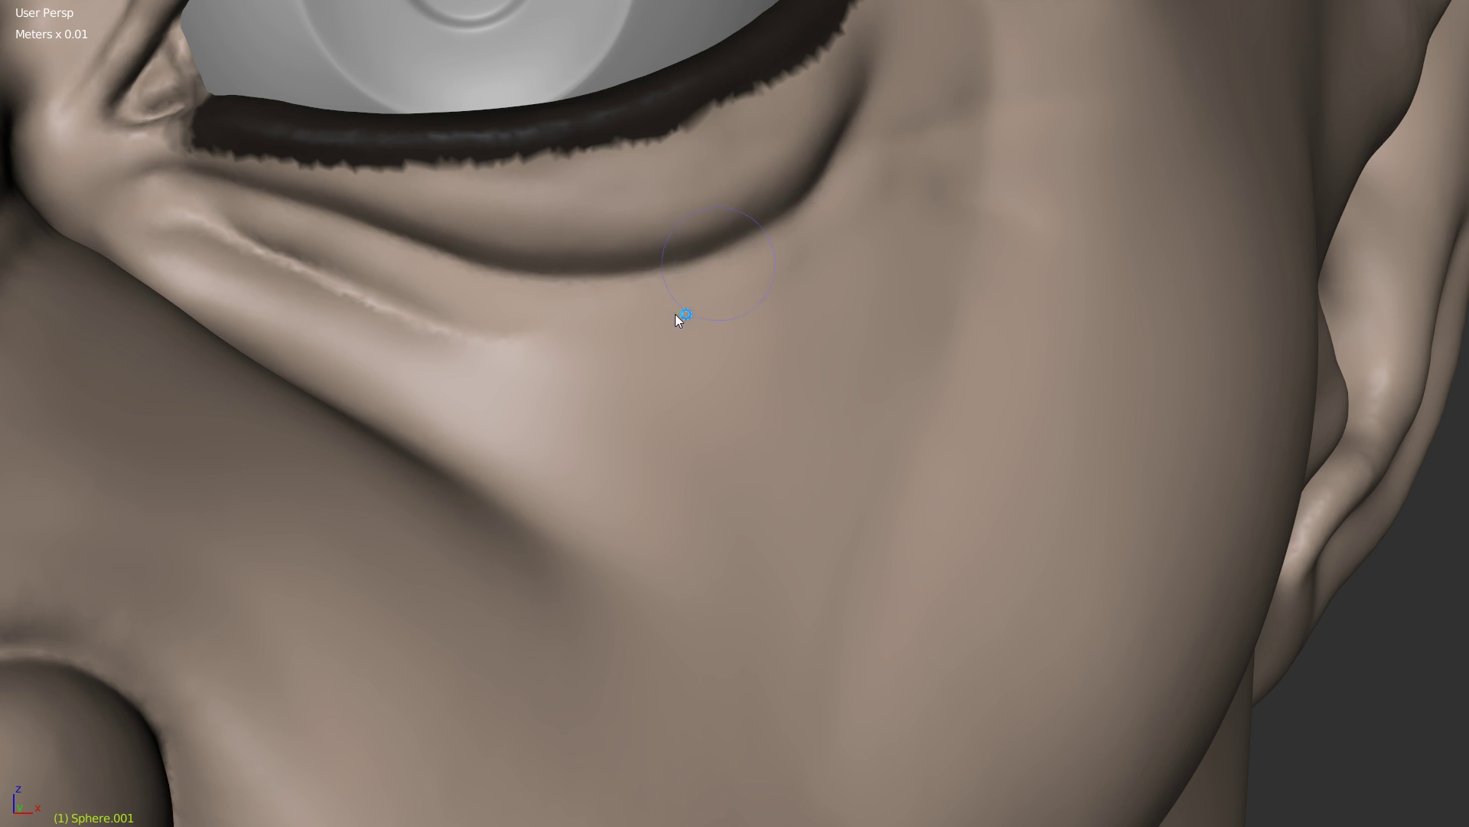
key(alt+m)
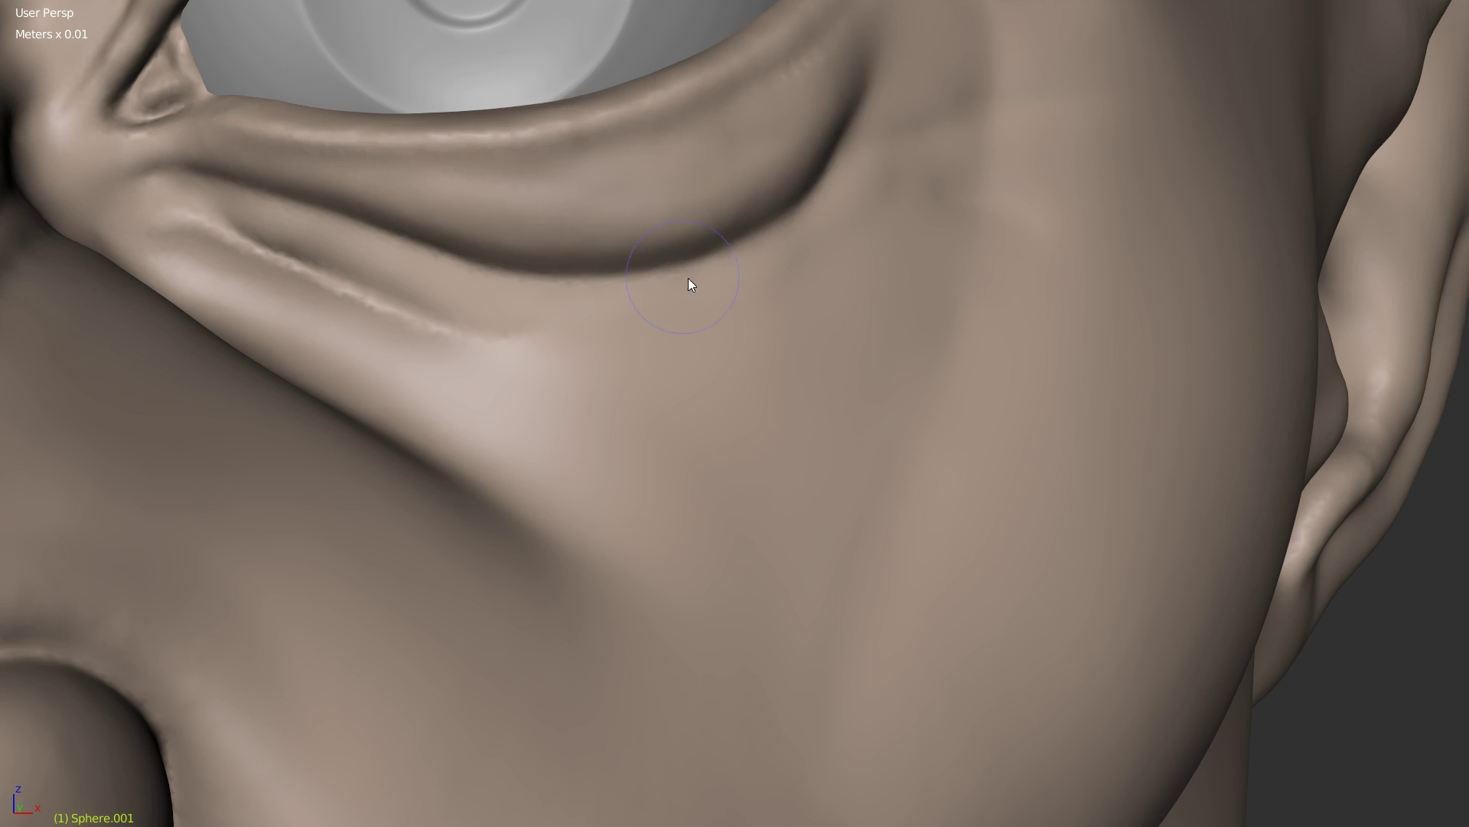
Step: Set the dynamic topology detail refine method to Subdivide Edges
middle_drag(689, 282, 695, 292)
middle_drag(574, 243, 411, 195)
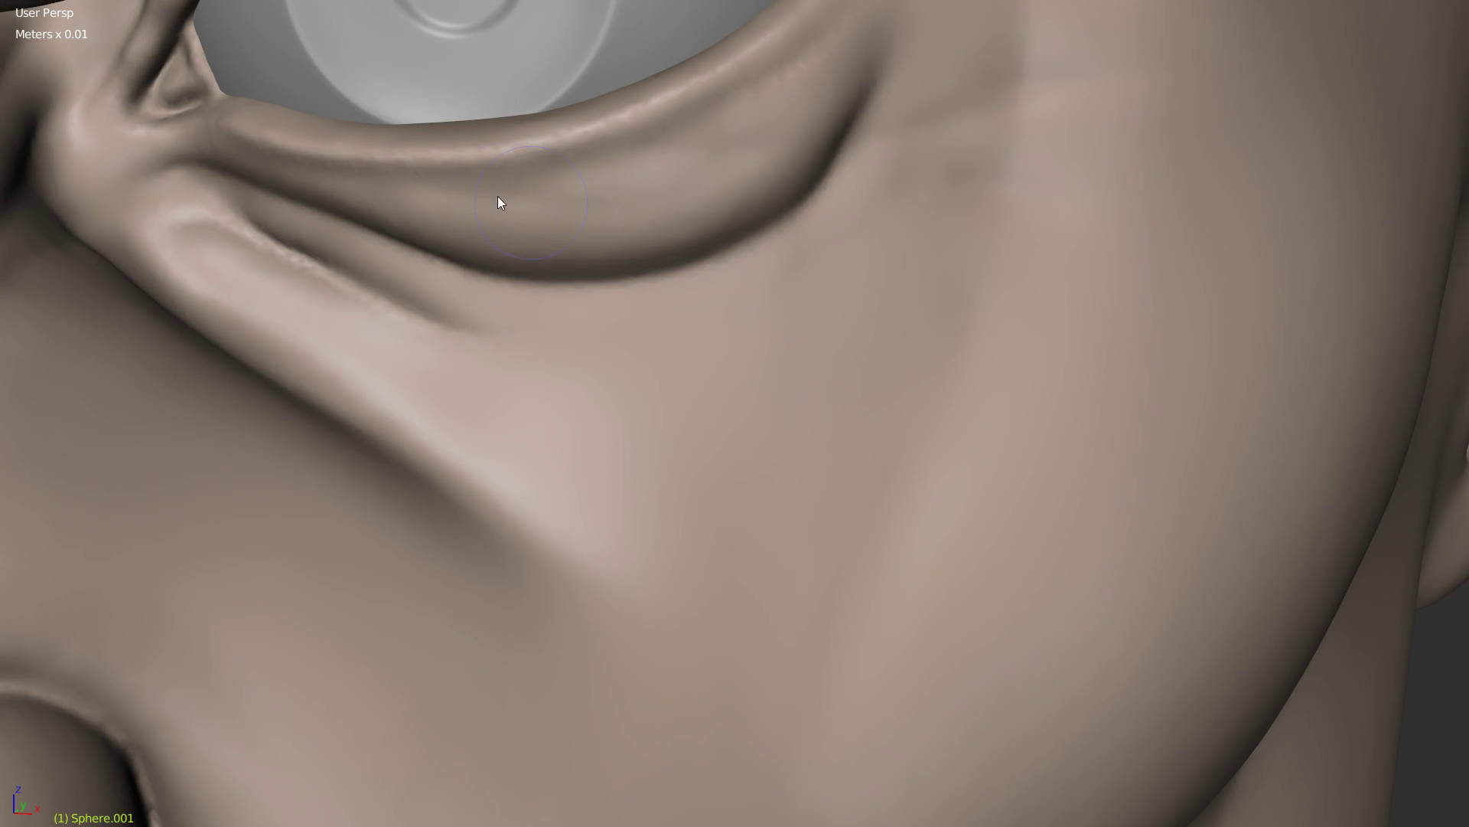
right_click(568, 226)
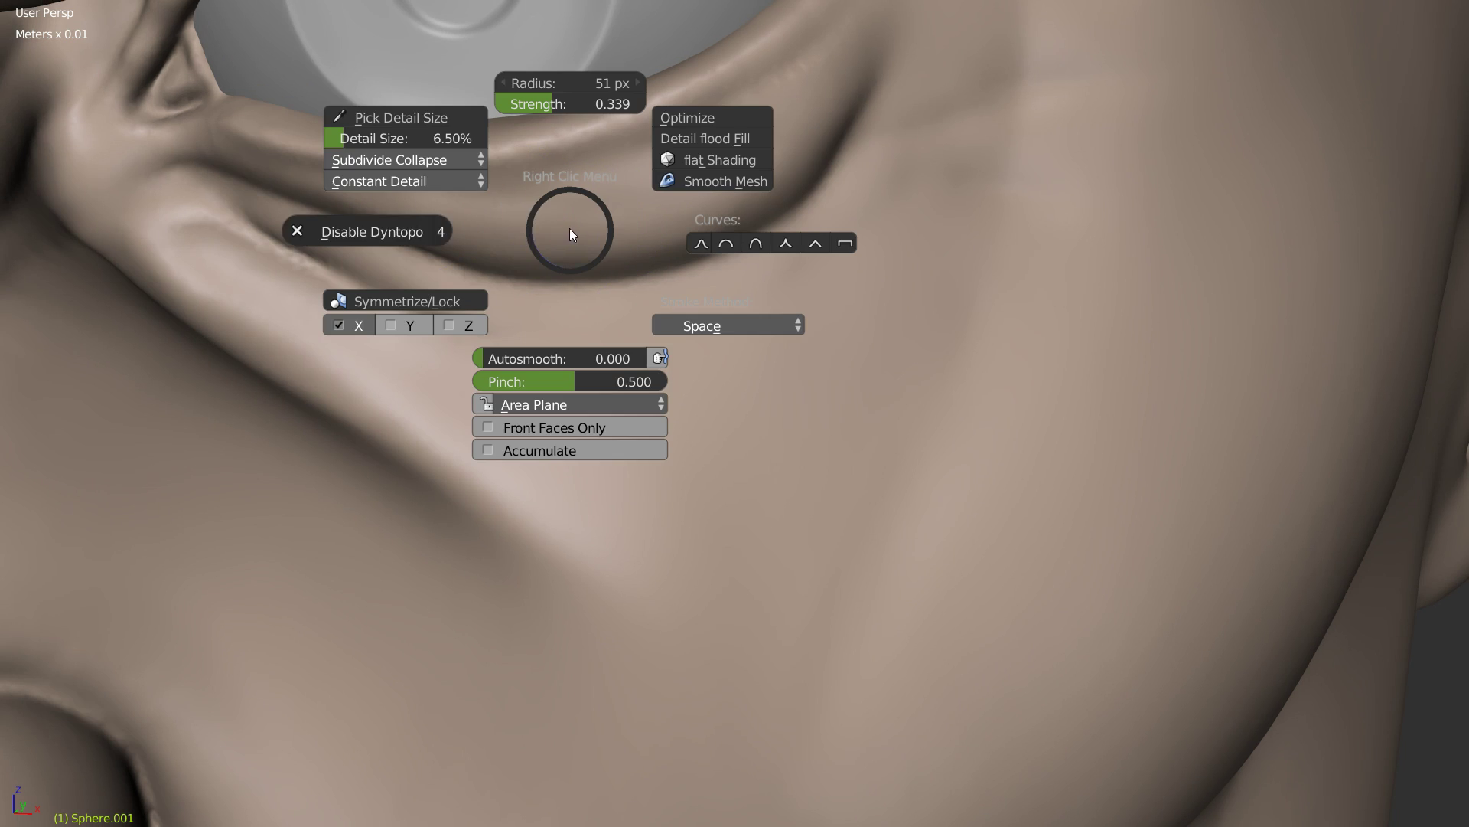
click(413, 159)
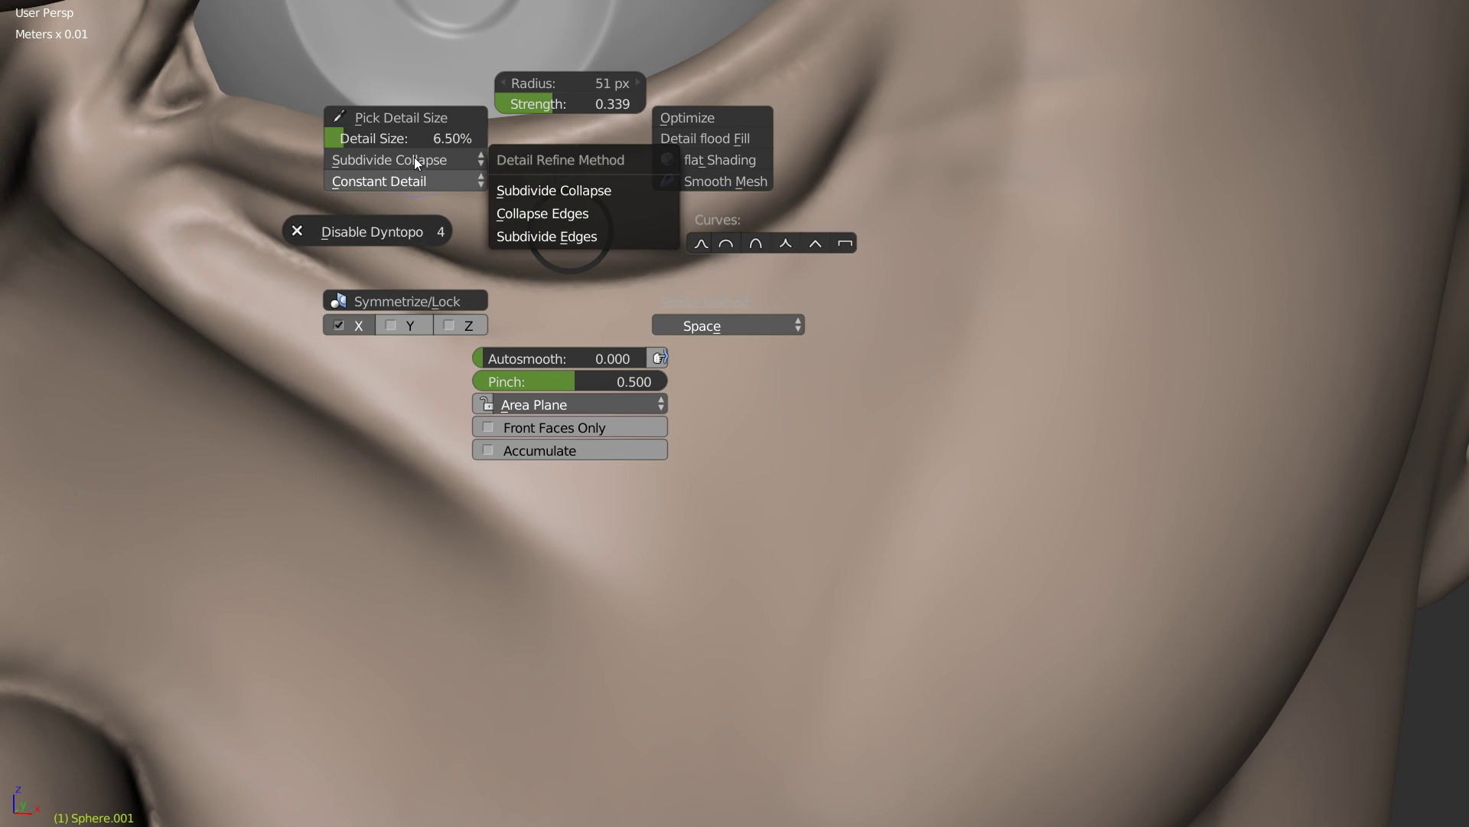
click(553, 237)
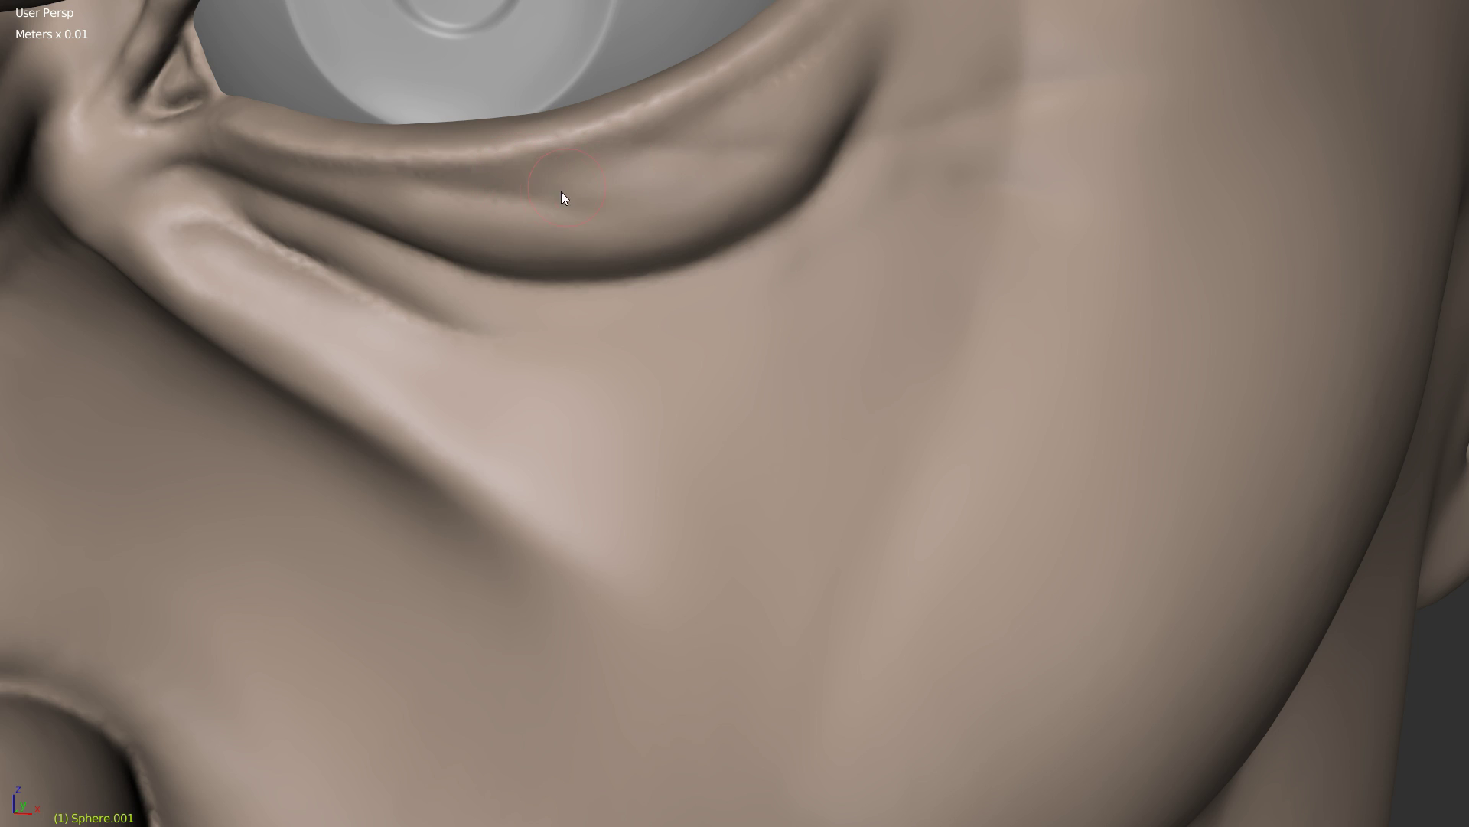
Step: Refine the crease under the lower eyelid rim and the wrinkles across the eye bag from several angles
middle_drag(534, 251, 707, 228)
ctrl+middle_drag(627, 312, 944, 230)
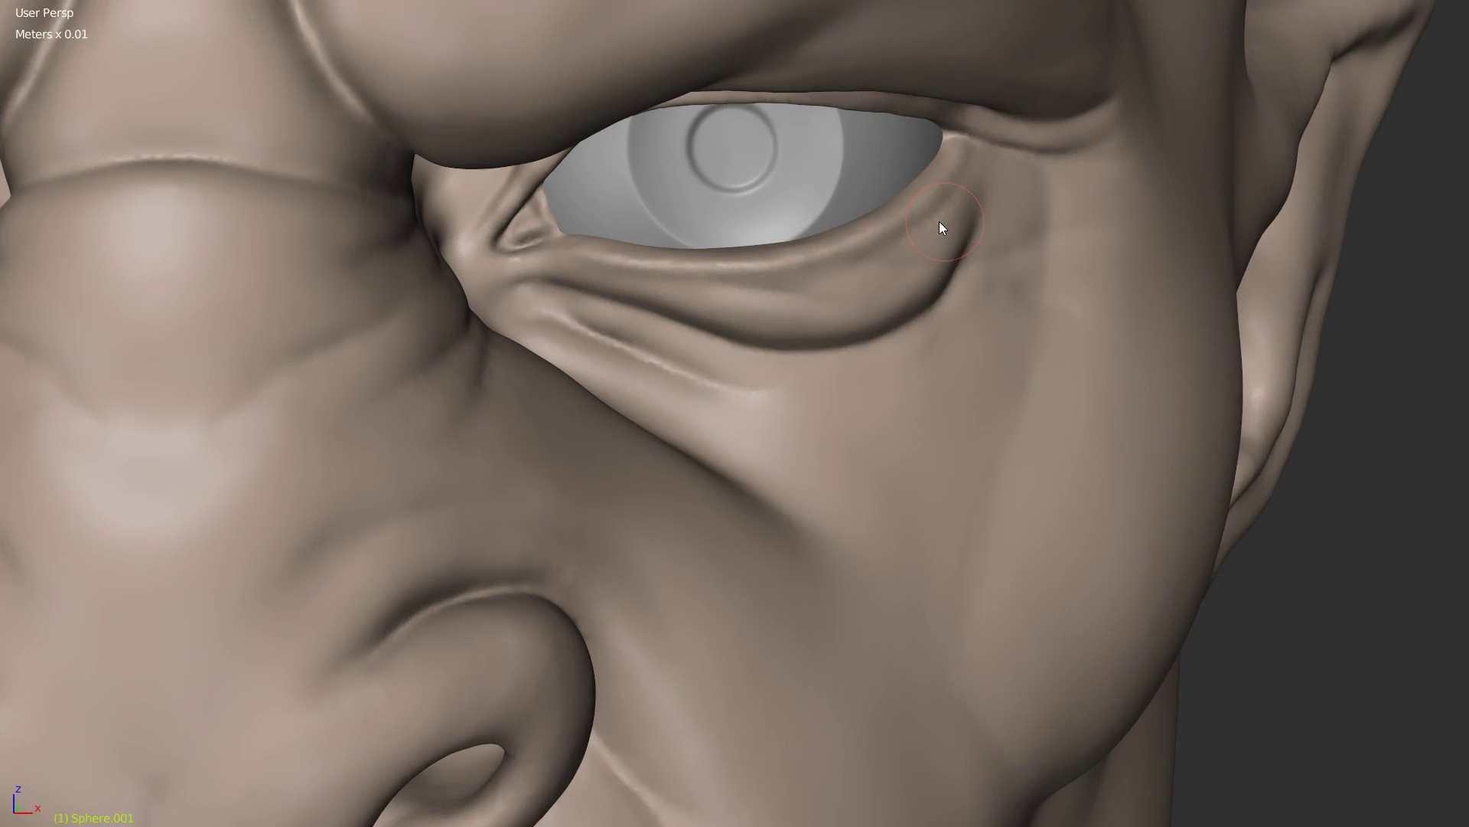
ctrl+middle_drag(782, 325, 880, 270)
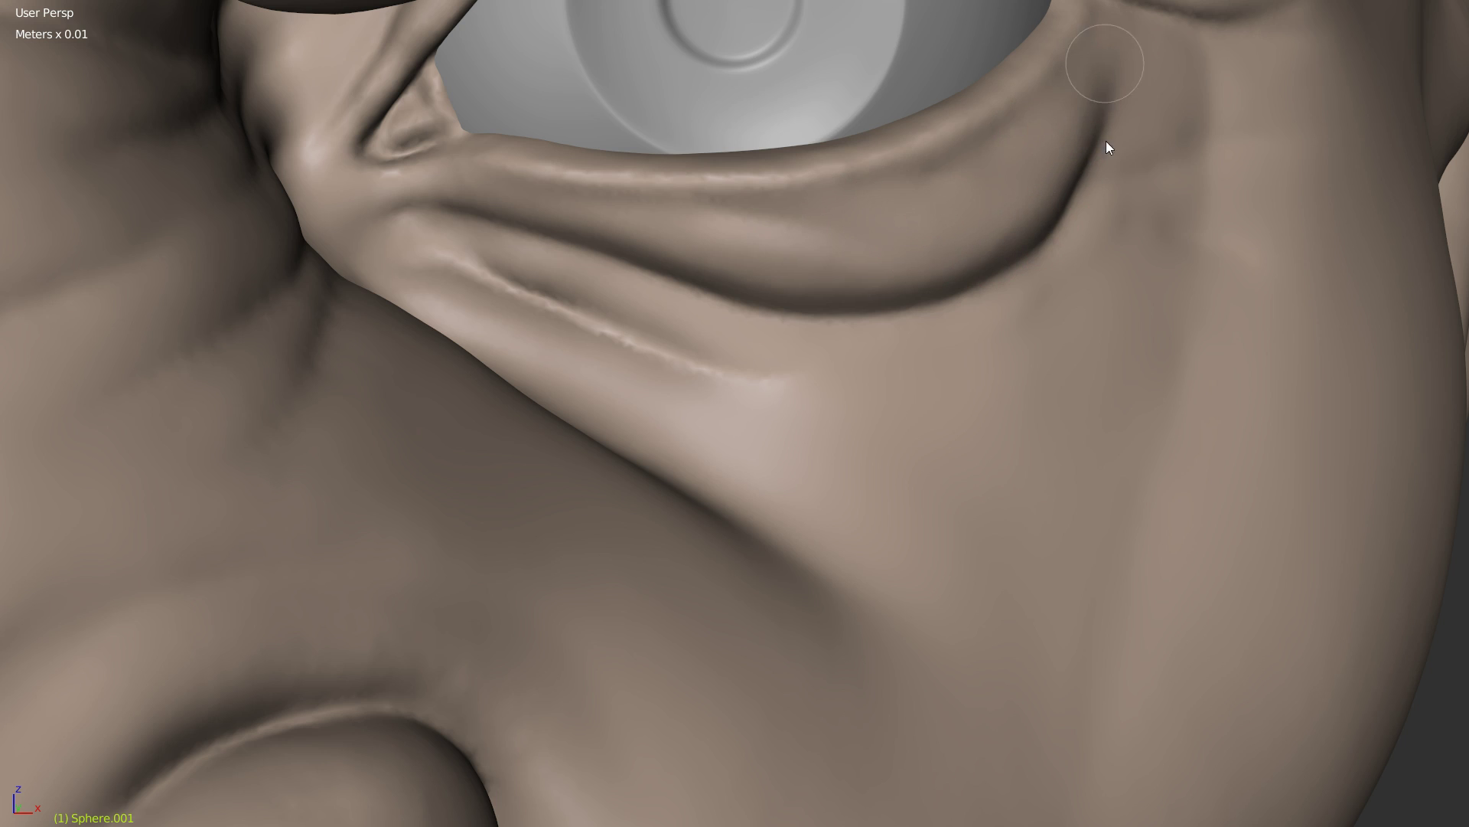
mouse_move(1115, 185)
shift+middle_down()
mouse_move(923, 234)
mouse_move(984, 251)
mouse_move(855, 264)
shift+middle_up()
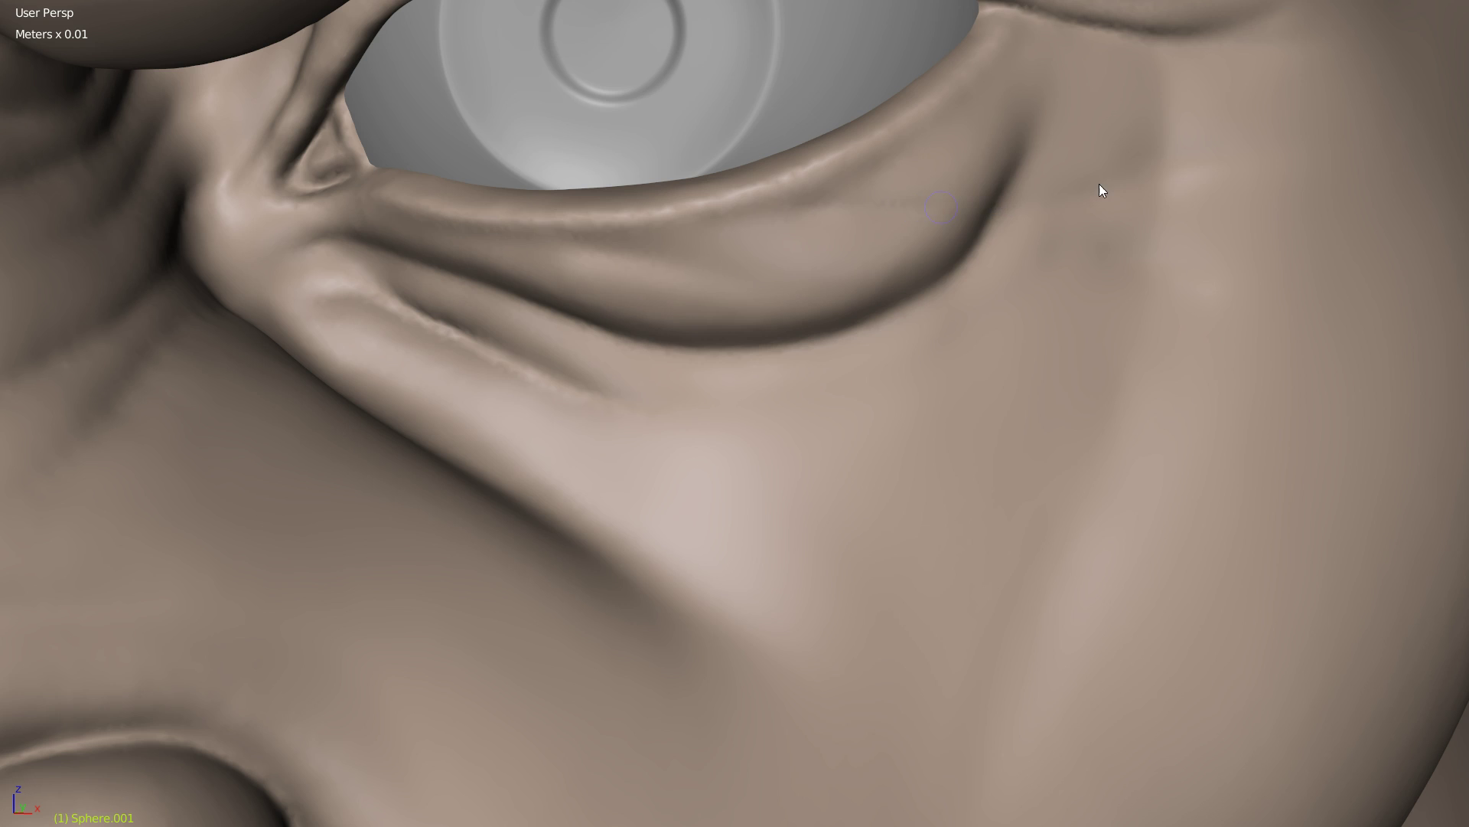
mouse_move(1203, 192)
middle_down()
mouse_move(977, 249)
mouse_move(896, 230)
middle_up()
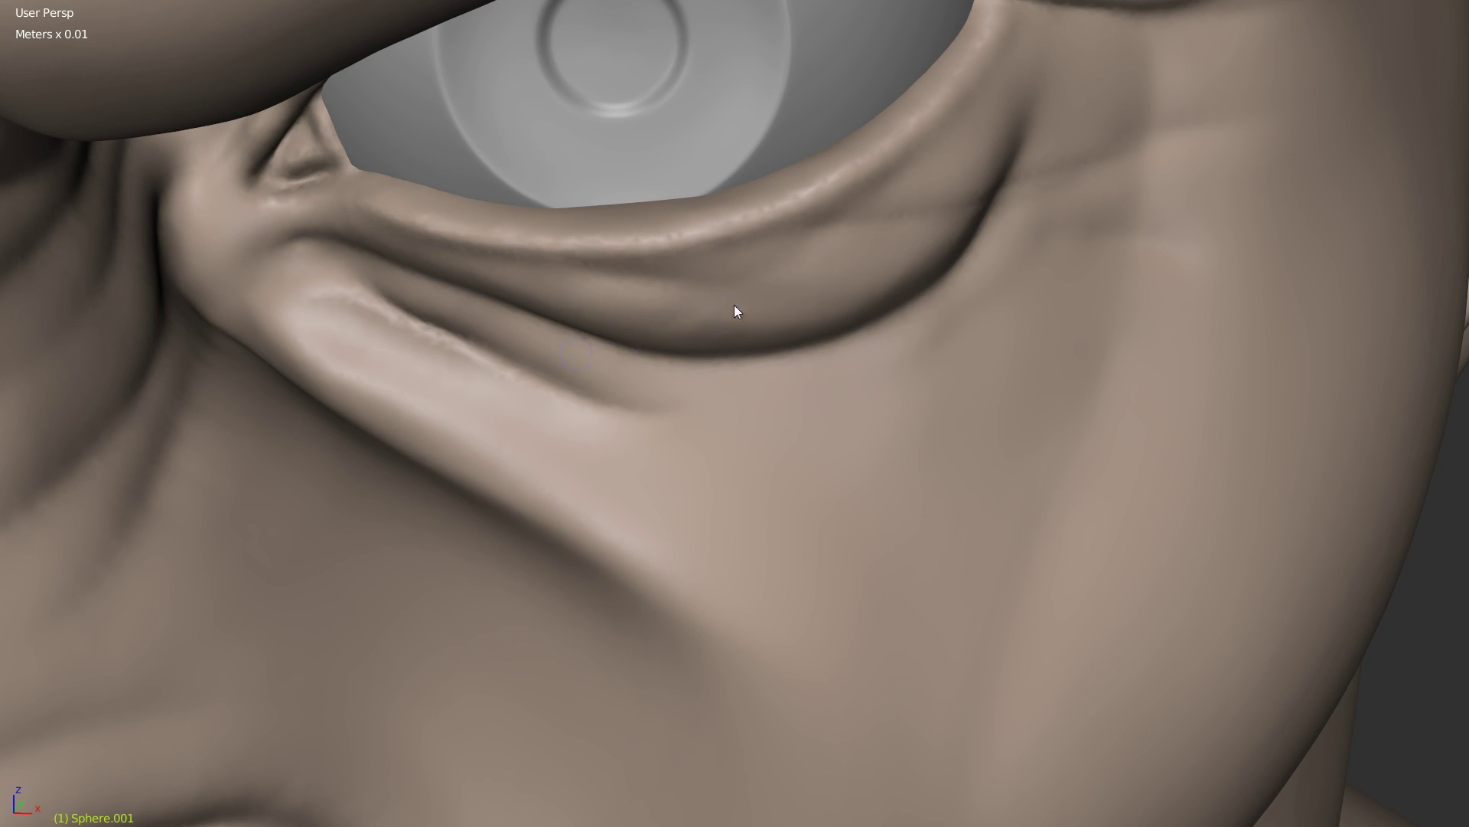
middle_drag(756, 262, 724, 301)
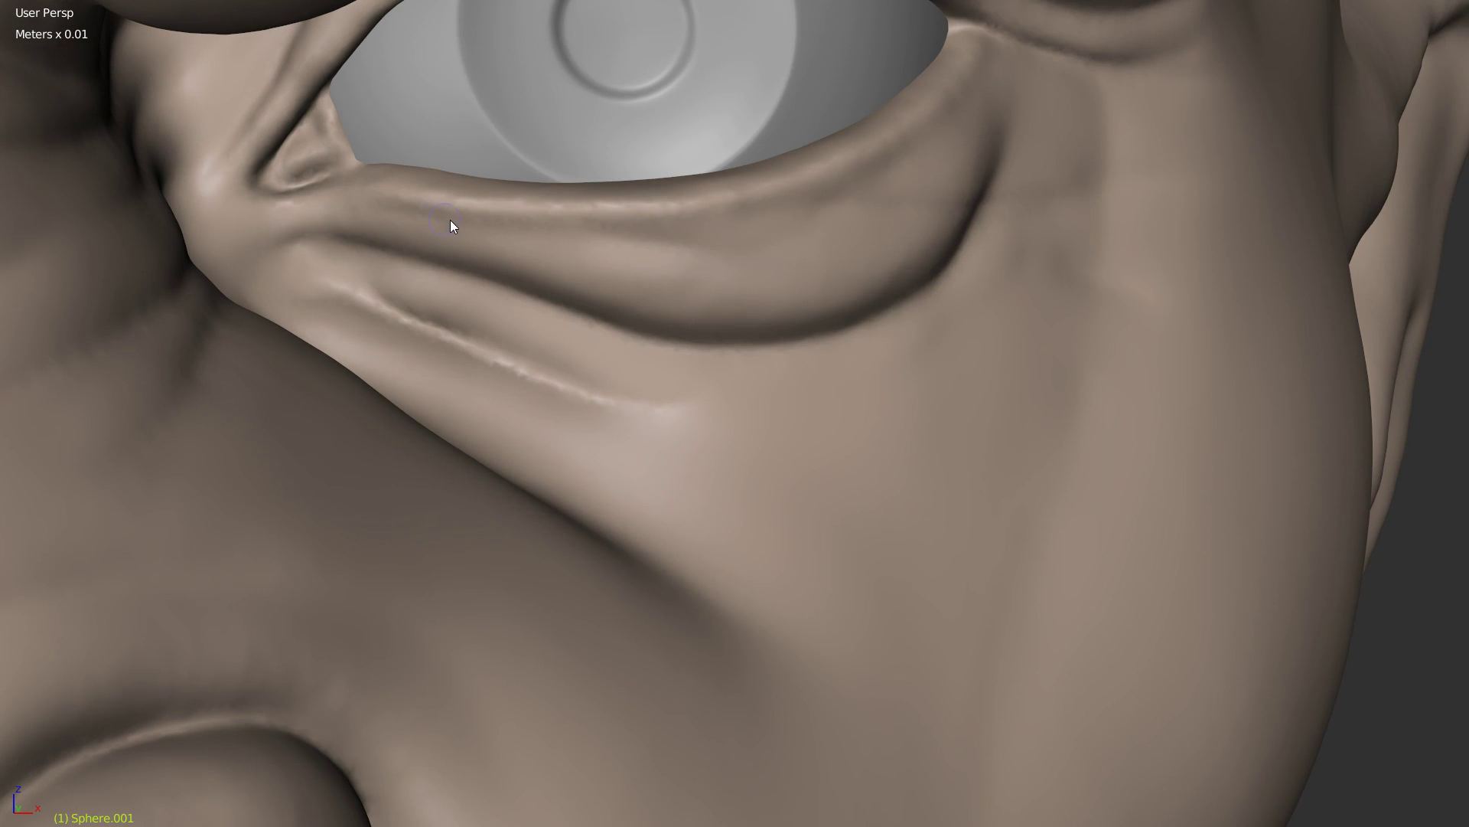
middle_drag(448, 223, 787, 288)
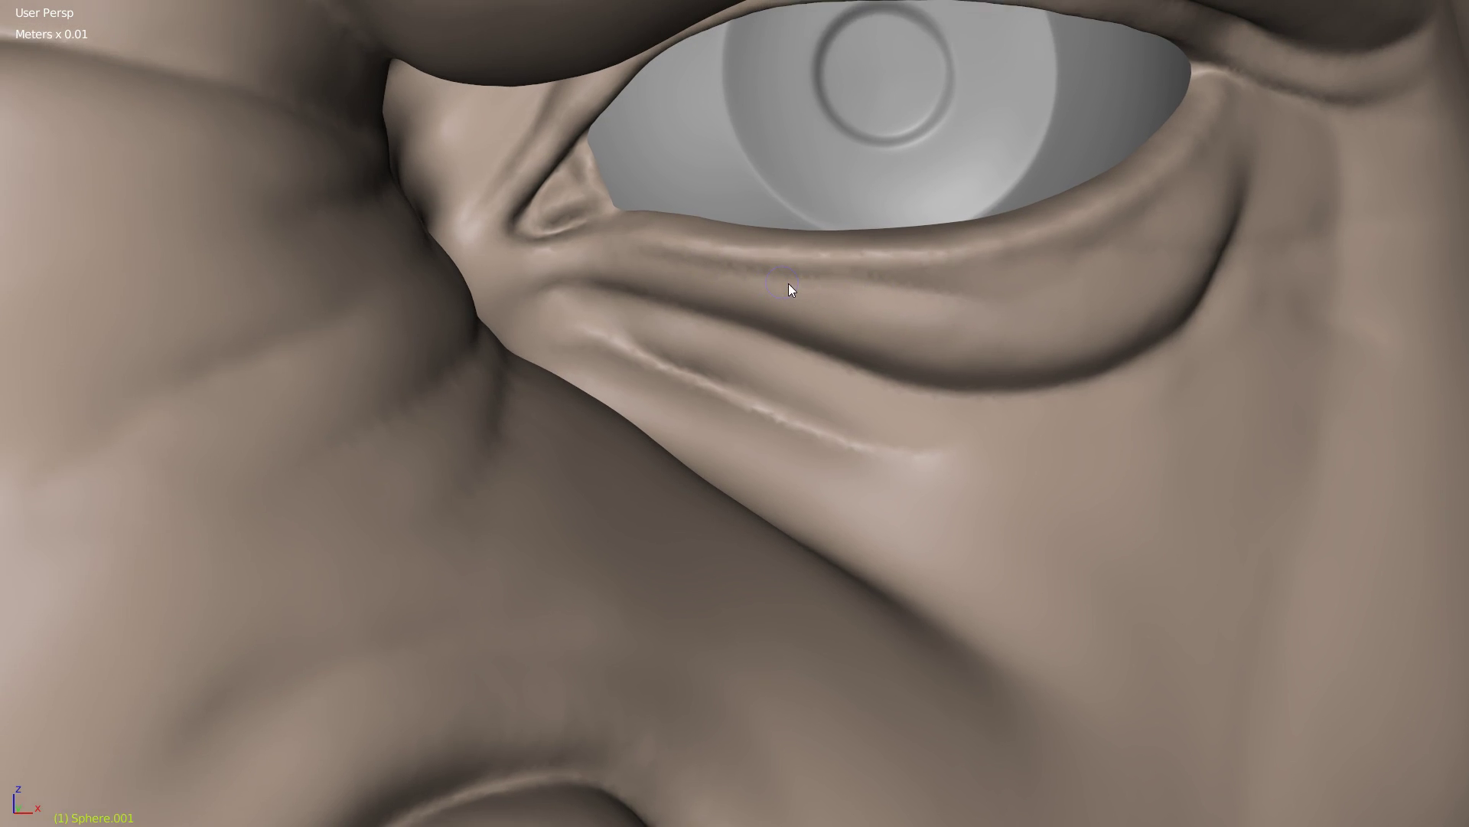
Step: Carve the folds at the inner eye corner, adjust them with a resized brush and check the whole face
mouse_move(609, 300)
middle_down()
mouse_move(571, 309)
mouse_move(463, 254)
middle_up()
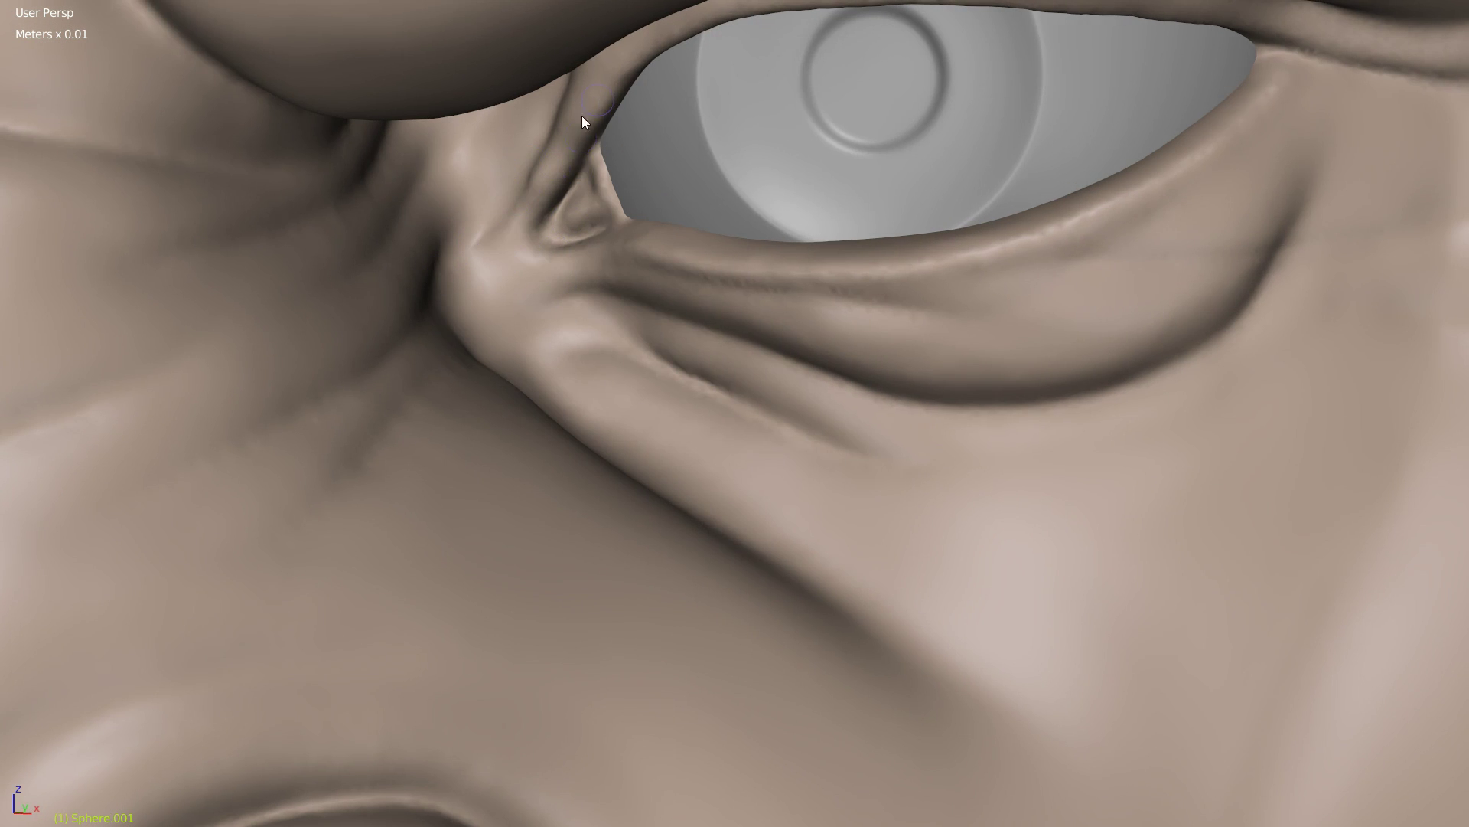
ctrl+drag(516, 245, 526, 205)
key(g)
key(f)
click(572, 251)
scroll(647, 141, down, 8)
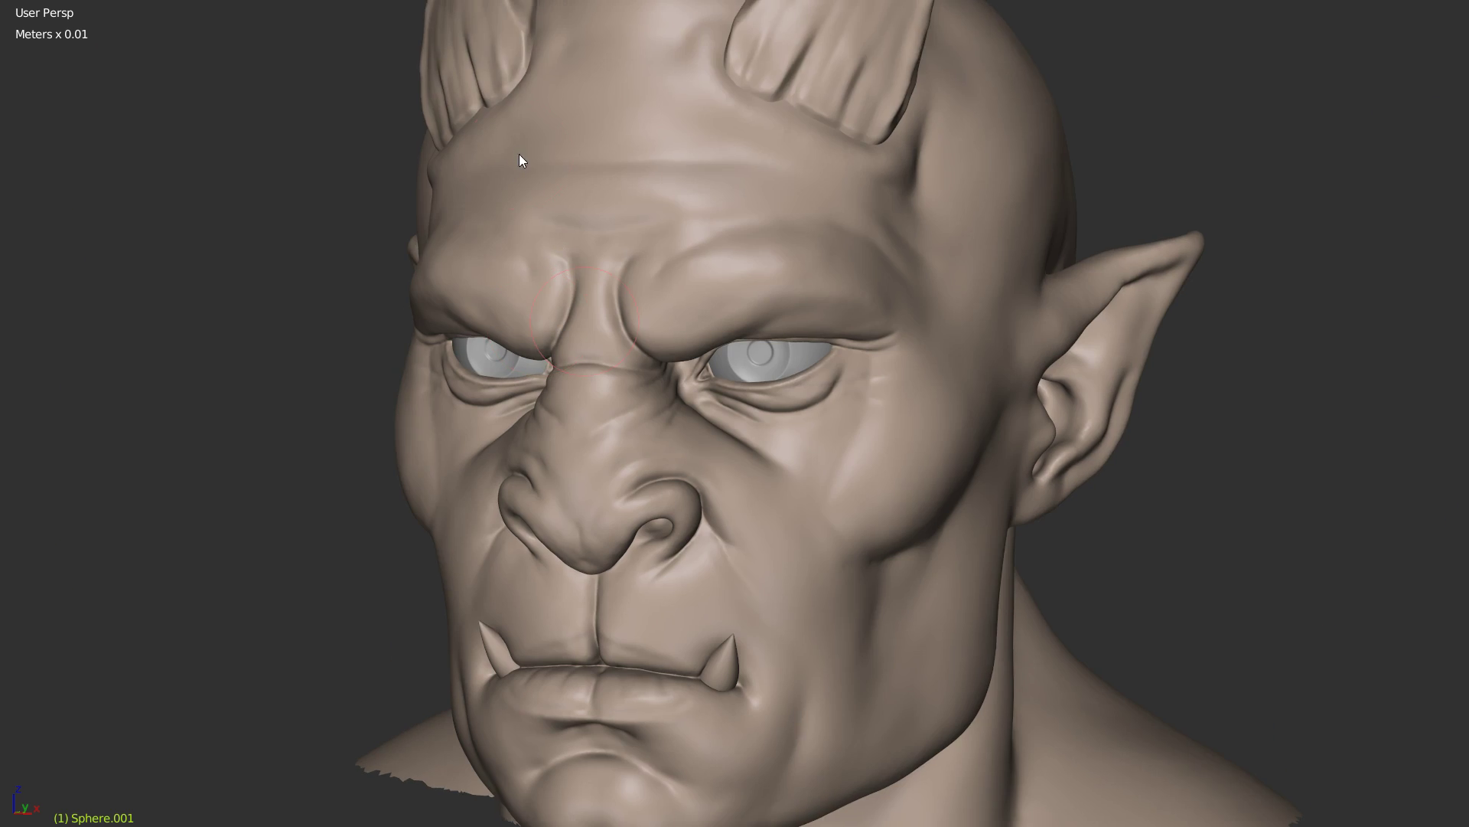
Step: Resize the brush and soften the cheek surface below the eye bag, checking it from several angles
scroll(519, 154, up, 2)
mouse_move(655, 308)
middle_down()
mouse_move(732, 320)
mouse_move(769, 350)
mouse_move(734, 349)
mouse_move(724, 261)
mouse_move(737, 315)
mouse_move(718, 307)
mouse_move(768, 323)
mouse_move(677, 332)
middle_up()
scroll(681, 329, up, 6)
mouse_move(805, 215)
middle_down()
mouse_move(728, 416)
mouse_move(538, 316)
middle_up()
key(f)
click(590, 265)
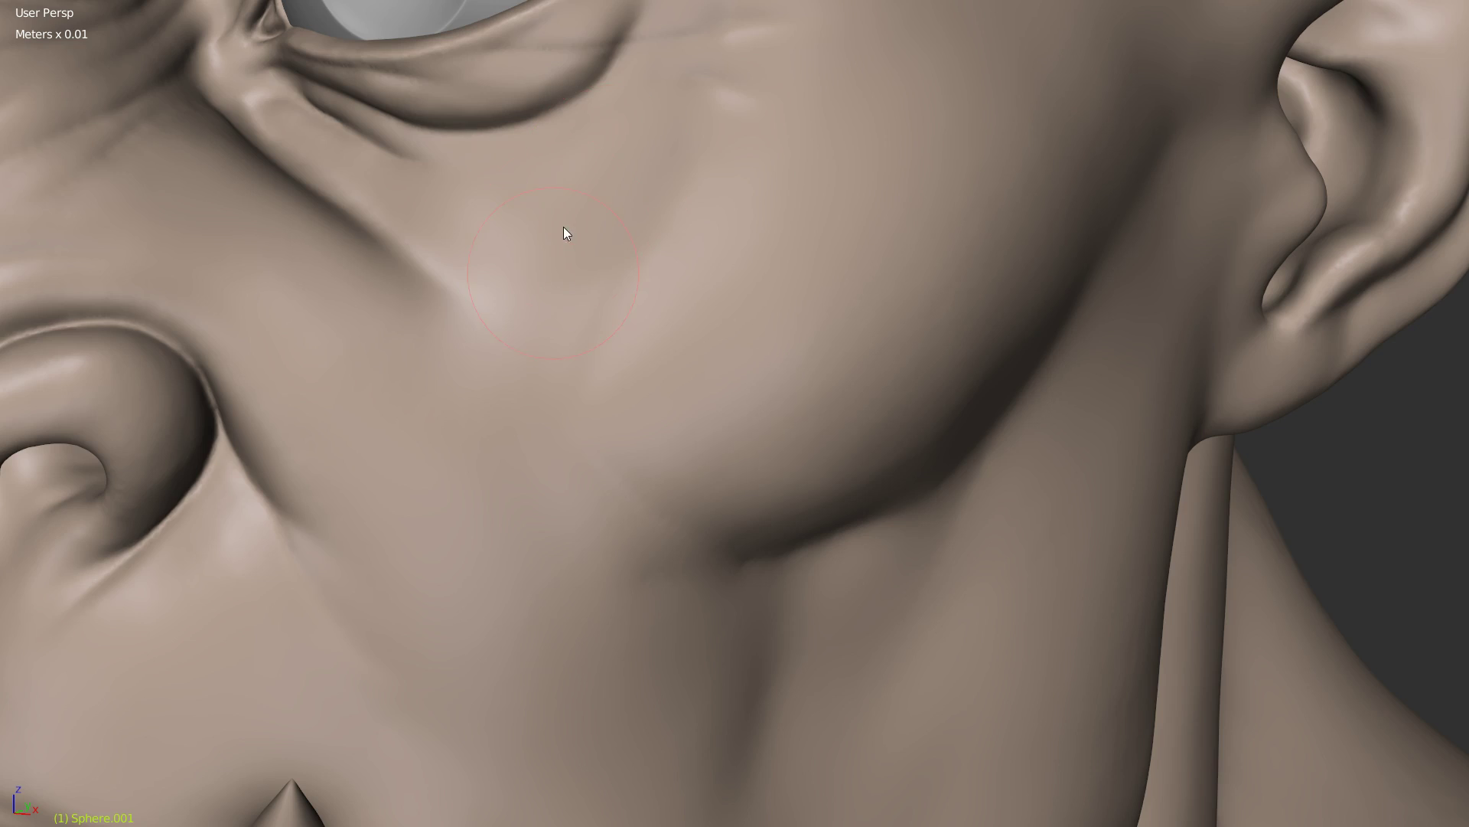
middle_drag(564, 232, 642, 253)
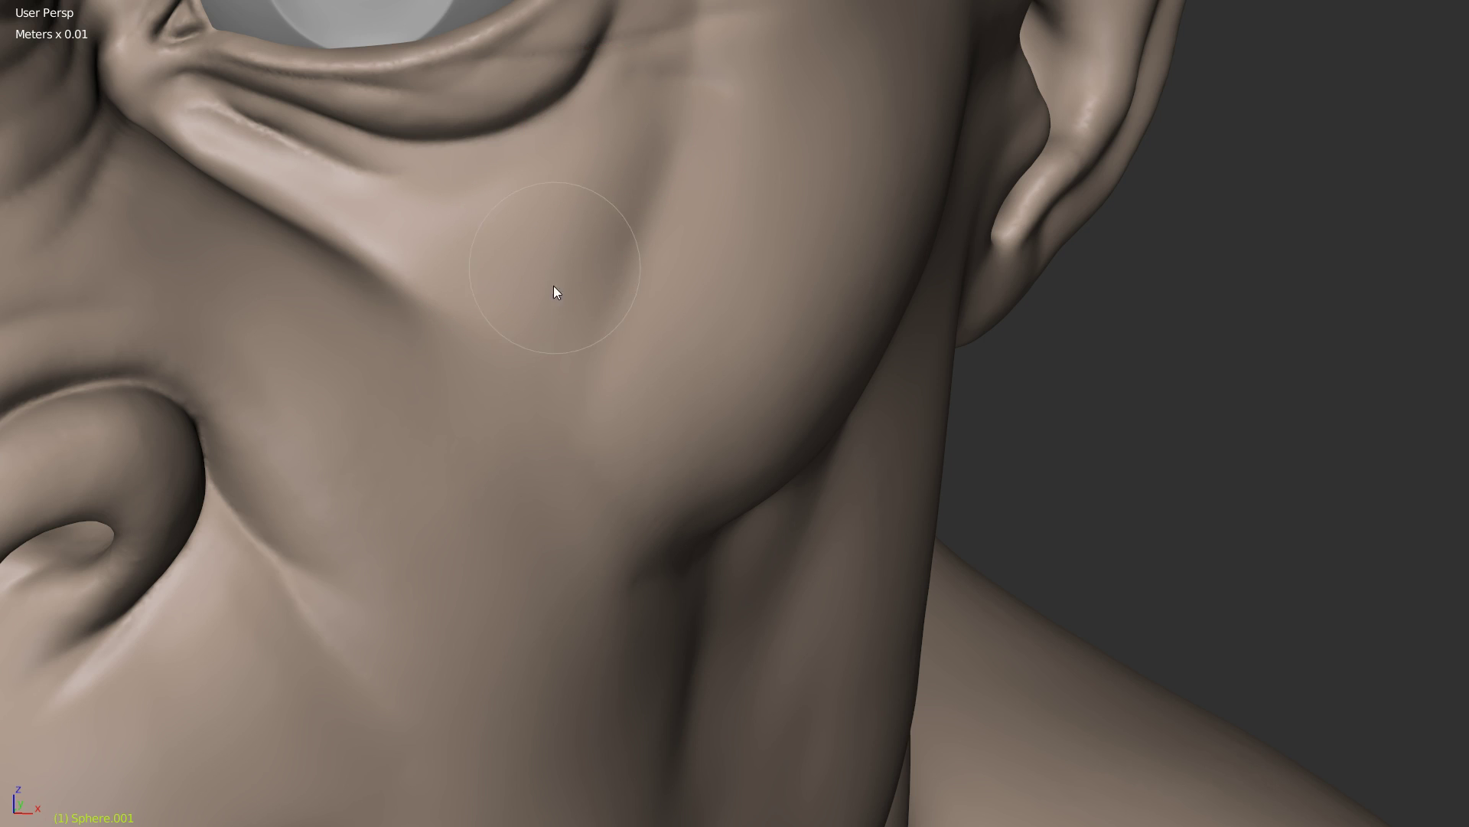
mouse_move(912, 305)
middle_down()
mouse_move(691, 344)
mouse_move(768, 397)
middle_up()
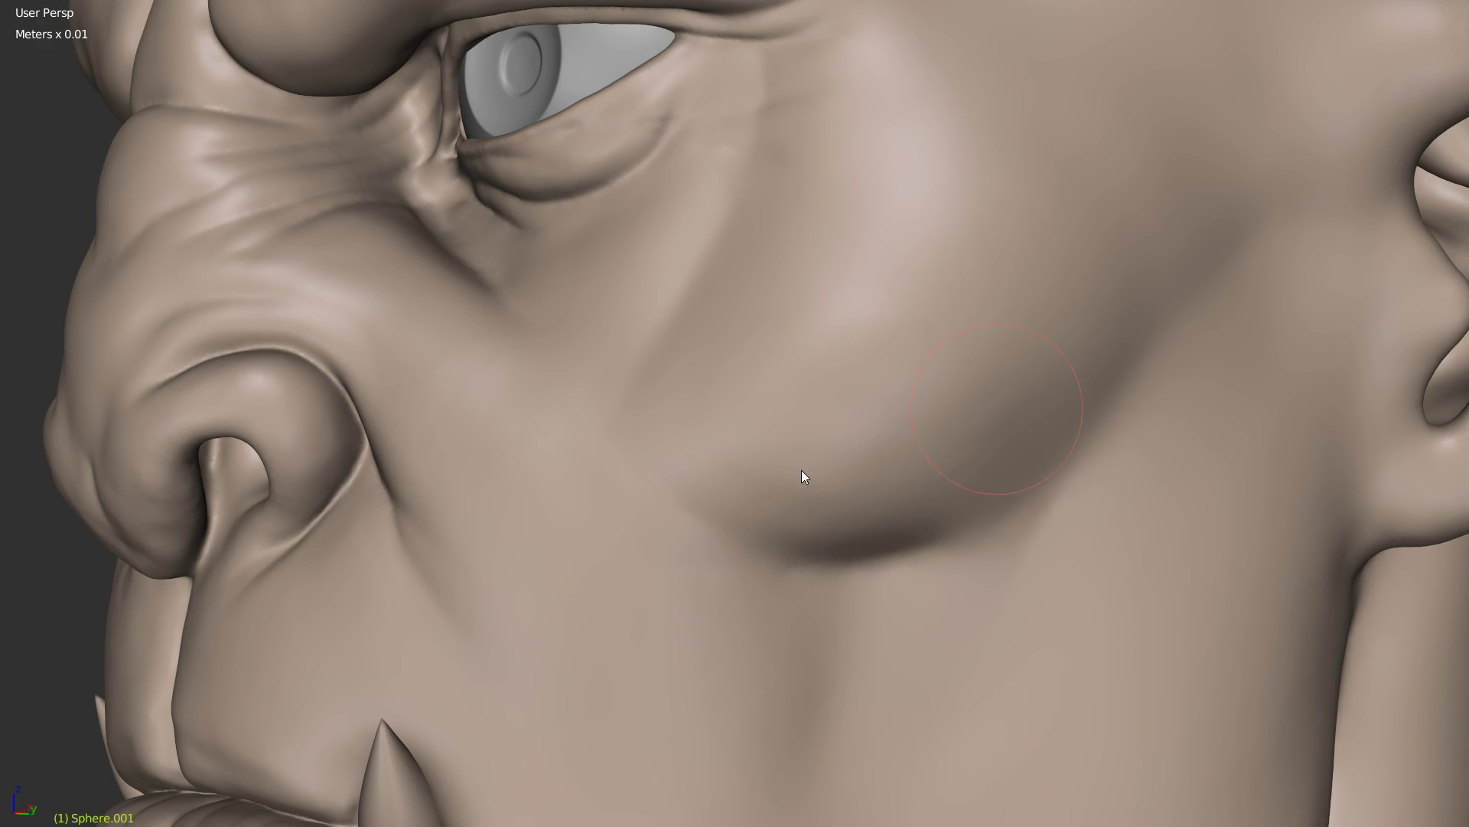
scroll(948, 340, down, 3)
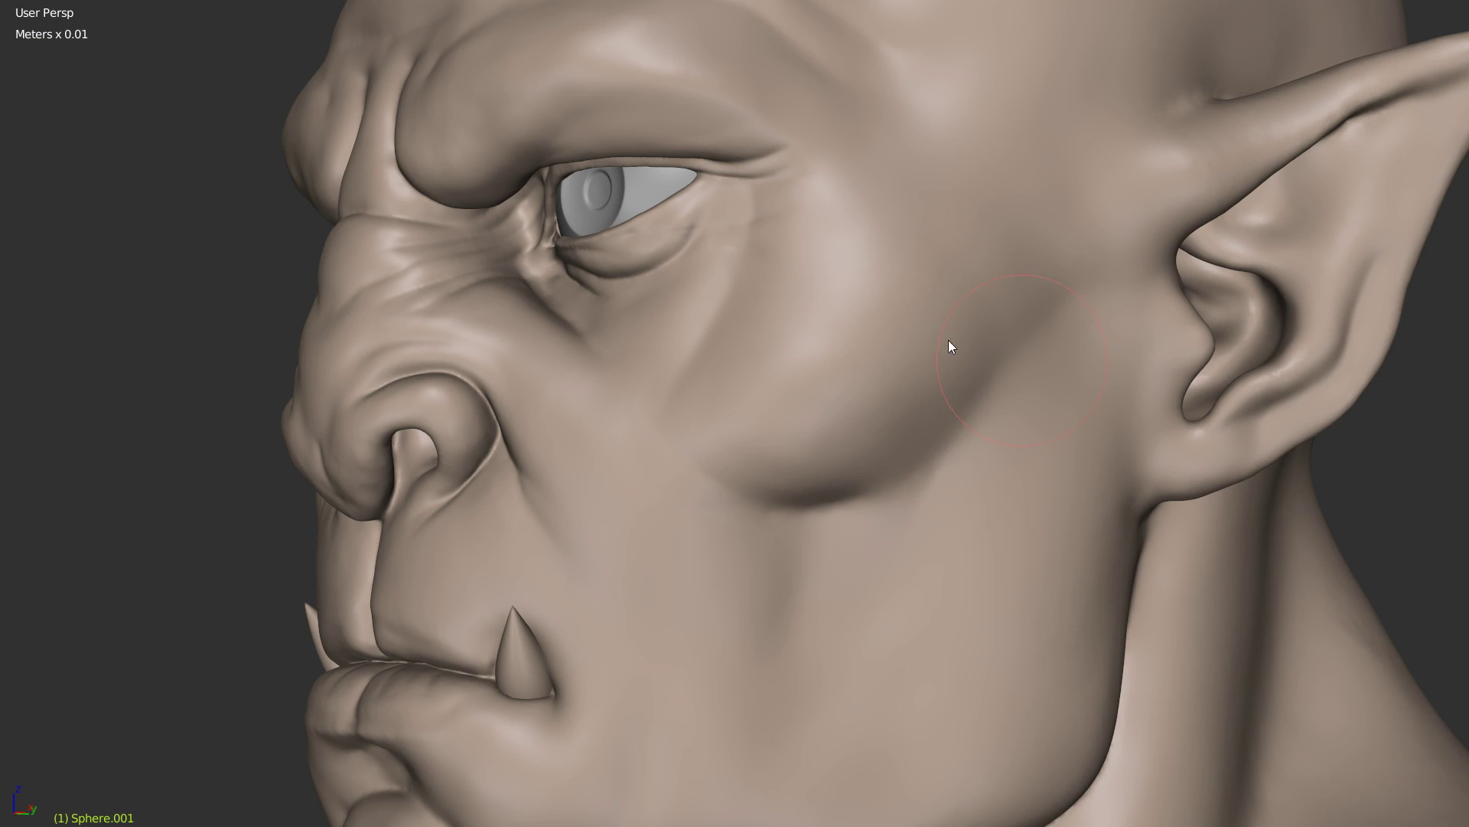
Step: Carve and smooth a shallow hollow between the rear of the cheekbone and the front of the ear
shift+middle_drag(948, 340, 760, 367)
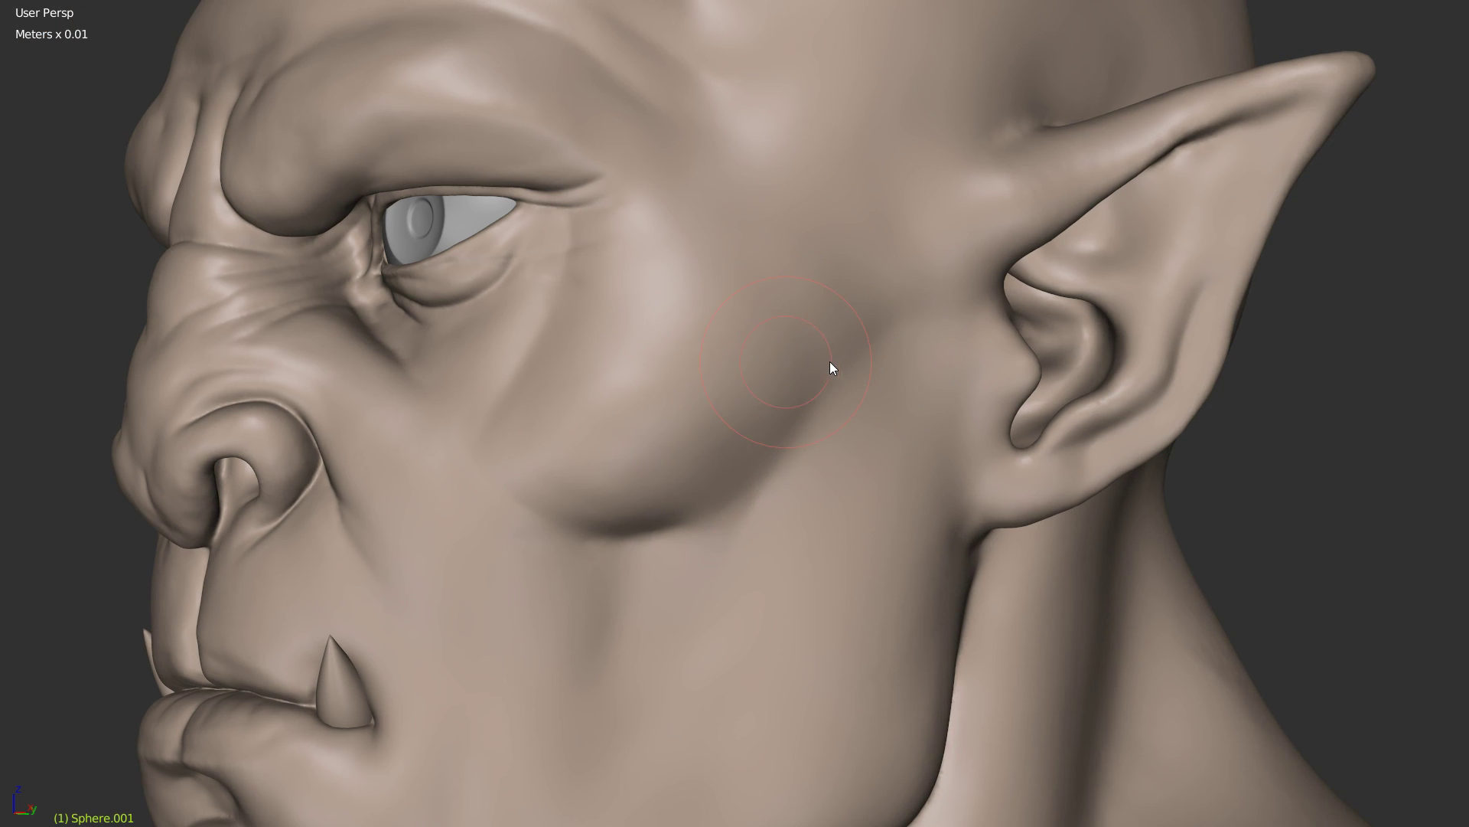
shift+middle_drag(975, 370, 807, 328)
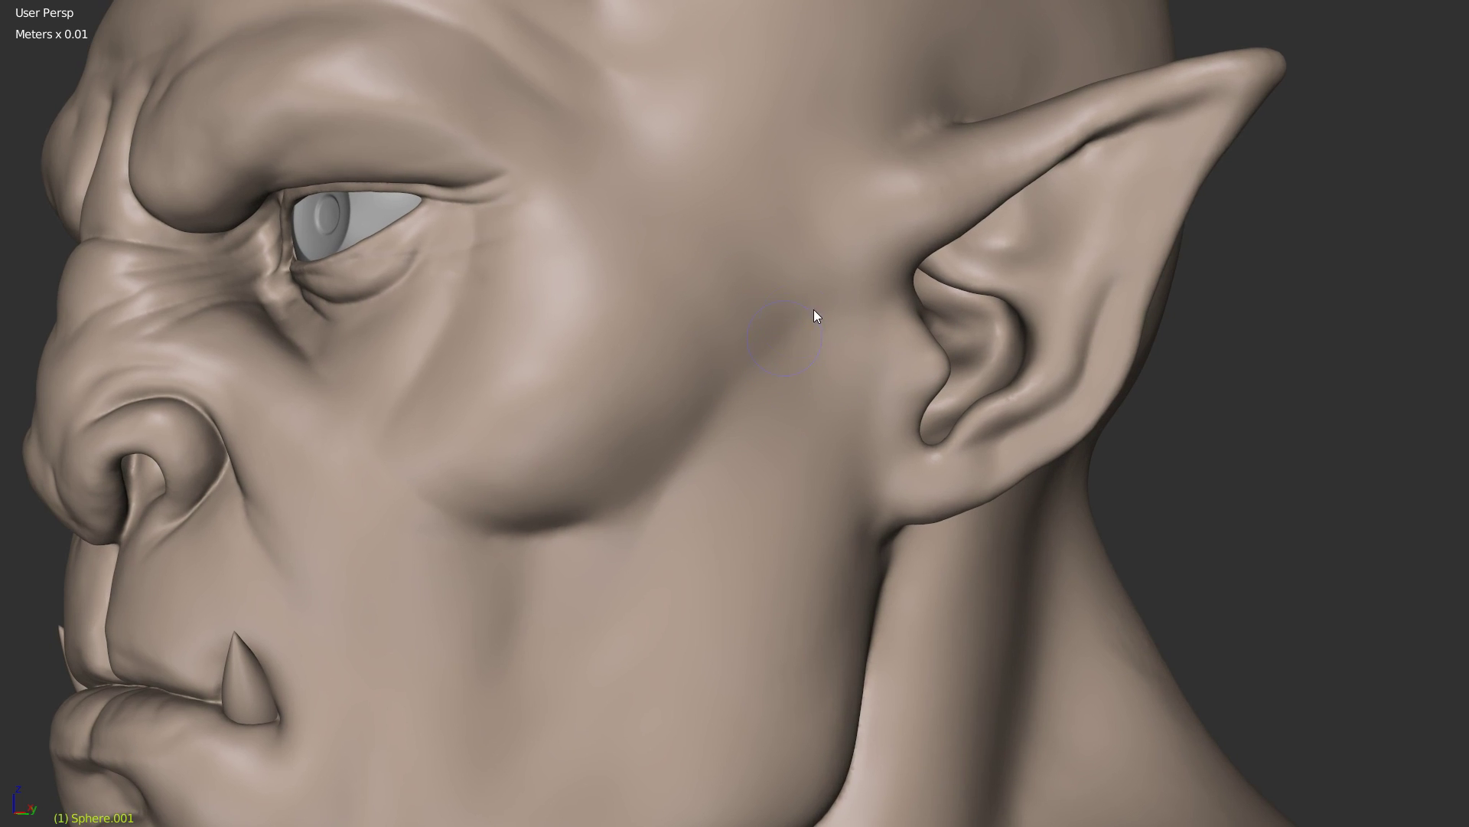
shift+drag(773, 351, 815, 305)
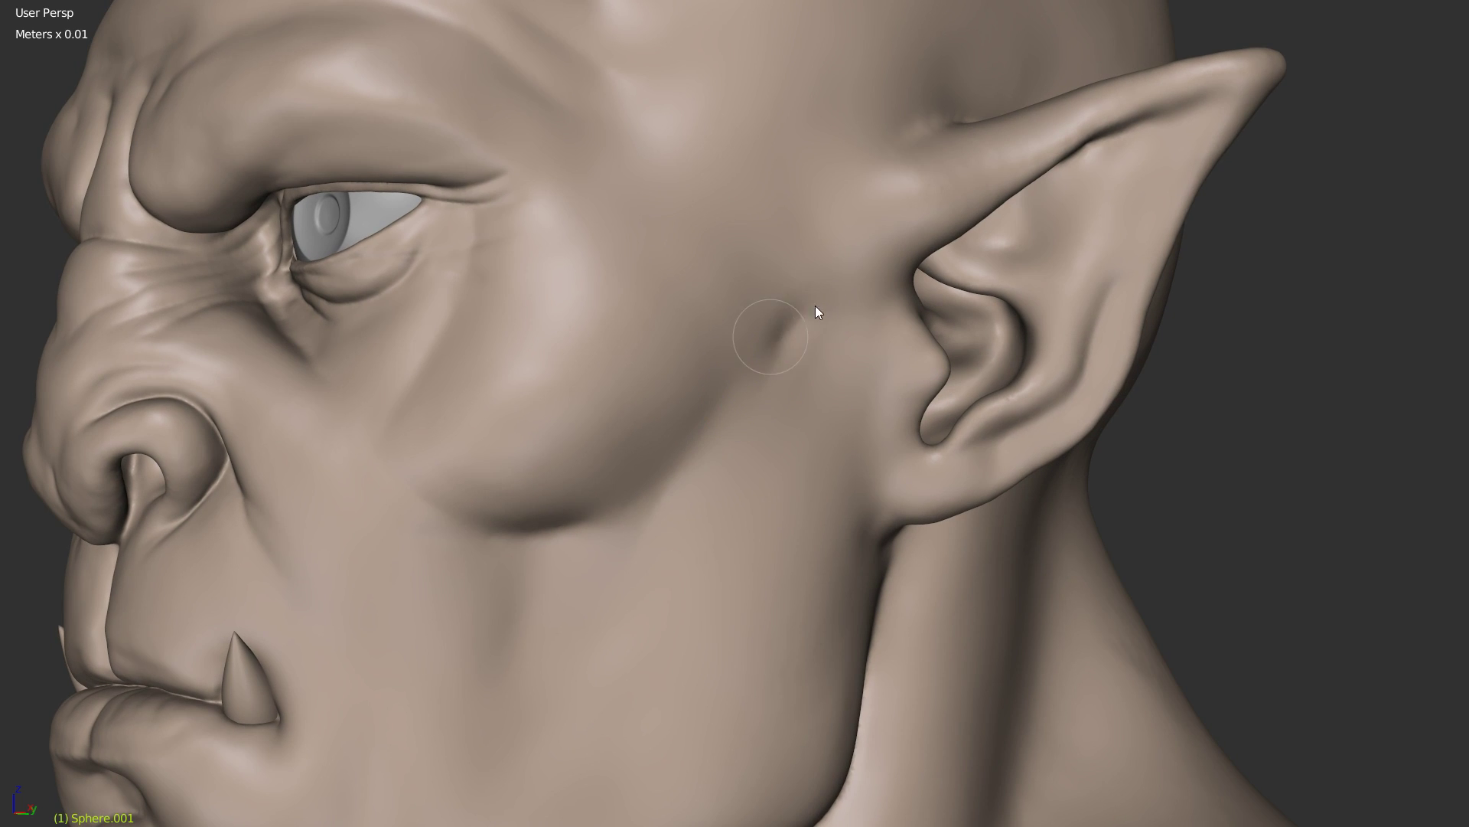
shift+drag(770, 353, 804, 314)
shift+drag(747, 374, 751, 334)
Step: Deepen and smooth the central groove and muscle forms on the back of the neck below the skull
mouse_move(919, 306)
middle_down()
mouse_move(701, 454)
mouse_move(792, 436)
mouse_move(738, 385)
mouse_move(960, 317)
middle_up()
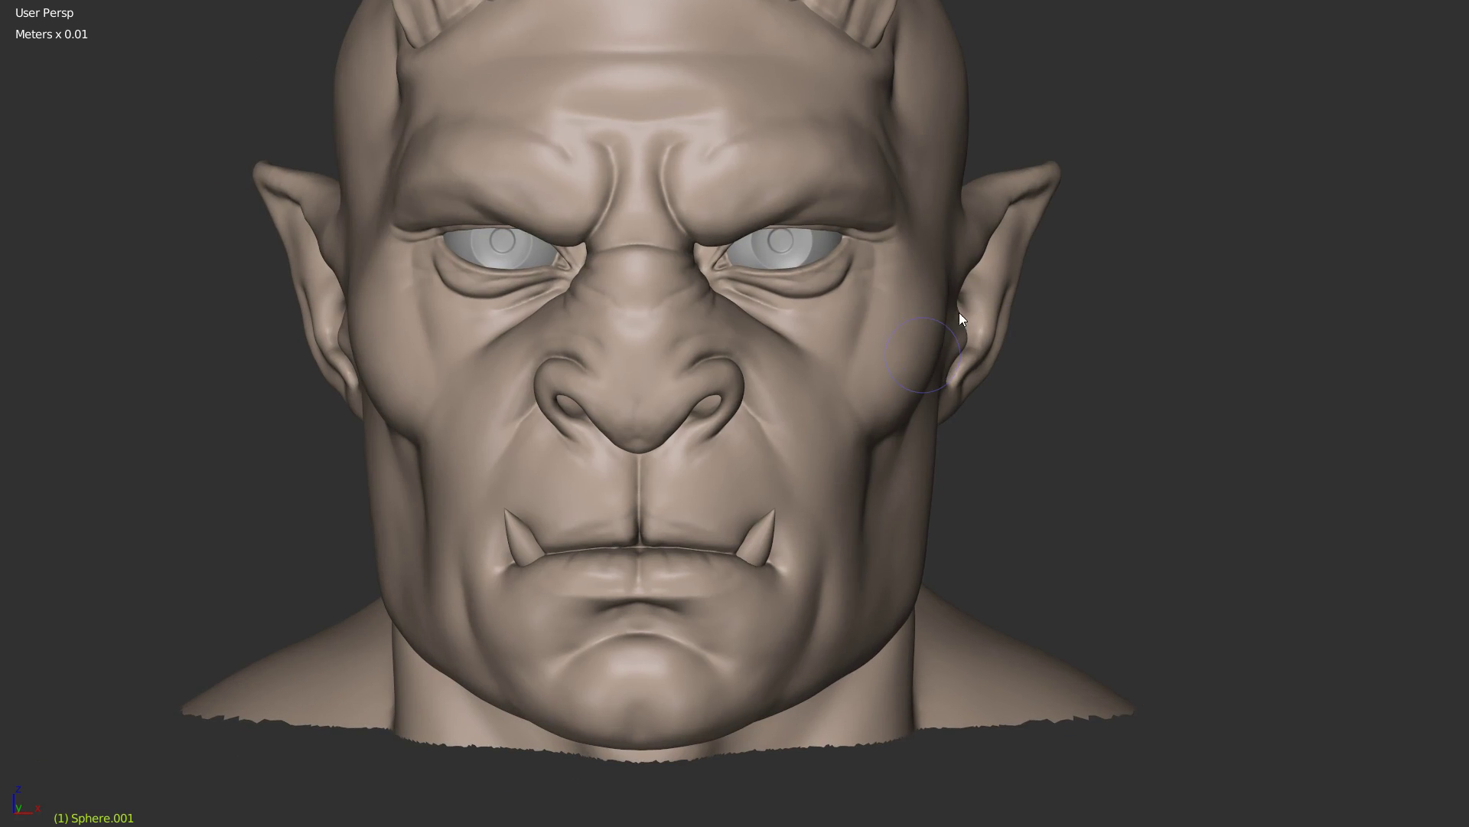
scroll(880, 367, down, 3)
mouse_move(805, 418)
middle_down()
mouse_move(838, 392)
mouse_move(979, 385)
mouse_move(1046, 414)
mouse_move(1245, 425)
mouse_move(776, 348)
mouse_move(911, 324)
middle_up()
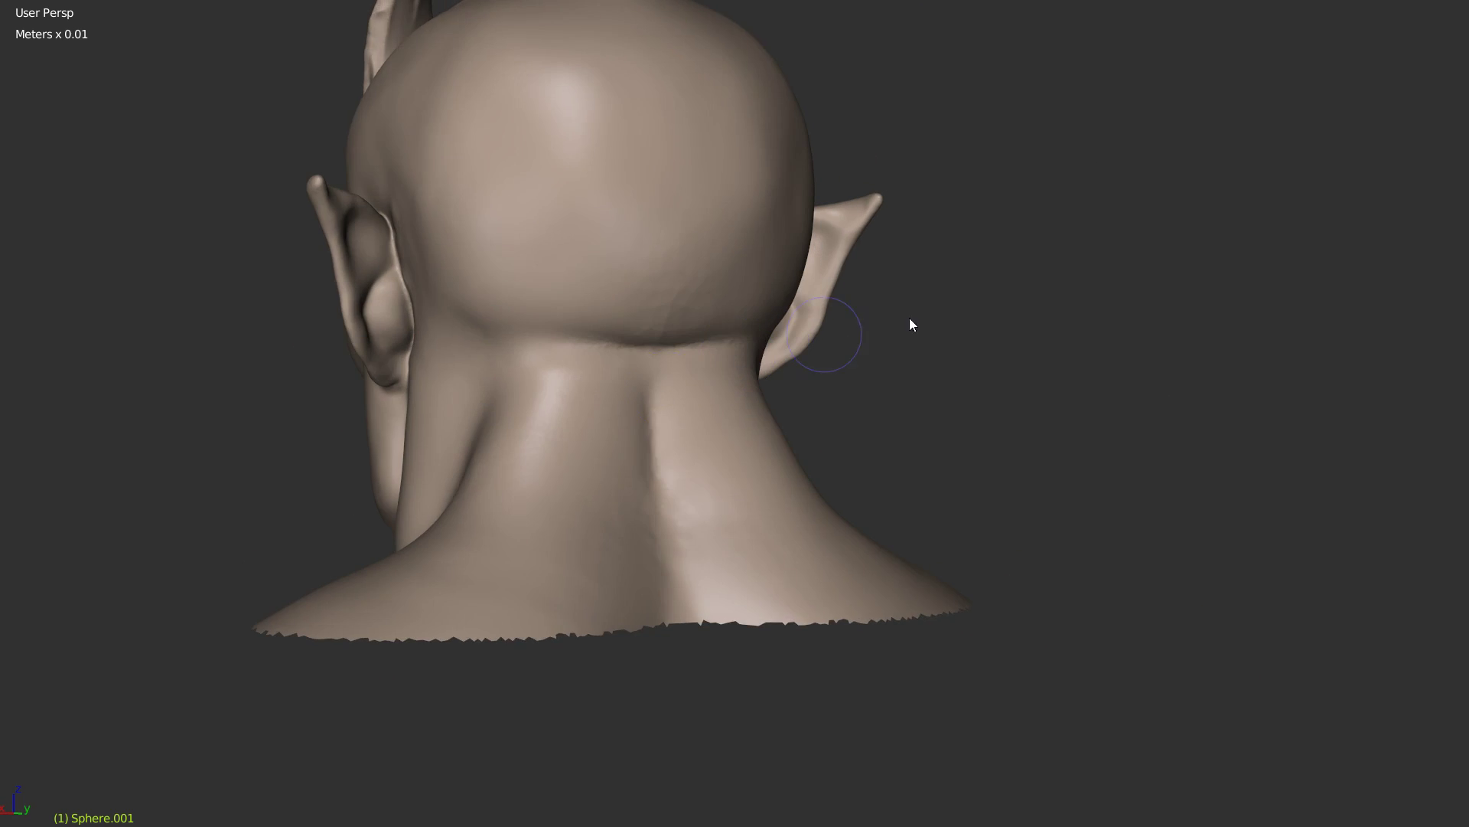
scroll(842, 314, up, 3)
mouse_move(533, 335)
mouse_down()
mouse_move(764, 332)
mouse_move(596, 329)
mouse_move(693, 302)
mouse_up()
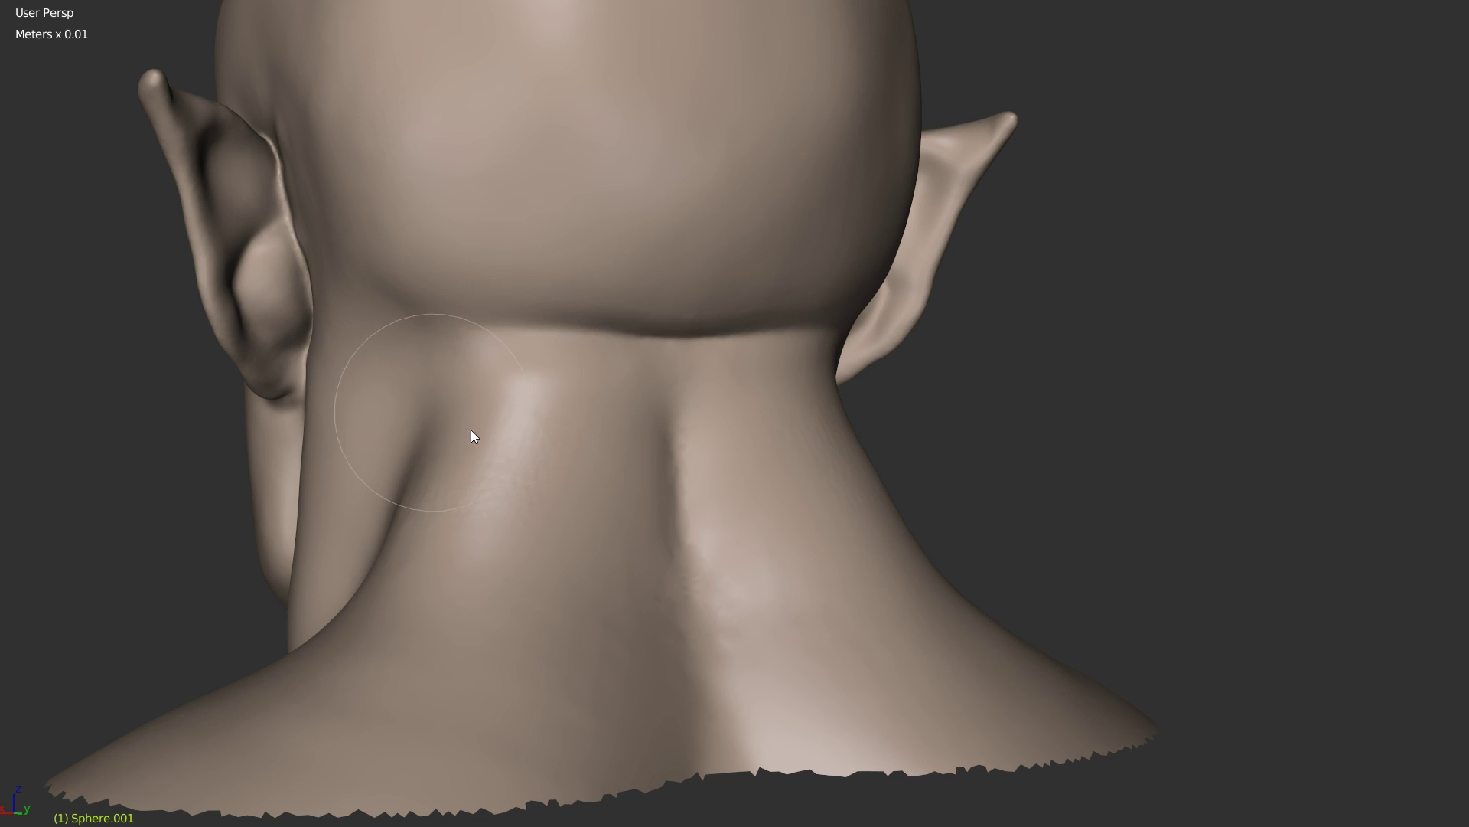
mouse_move(480, 502)
shift+mouse_down()
mouse_move(635, 581)
mouse_move(703, 635)
mouse_move(590, 475)
mouse_move(639, 532)
shift+mouse_up()
mouse_move(687, 457)
mouse_down()
mouse_move(709, 666)
mouse_move(667, 379)
mouse_up()
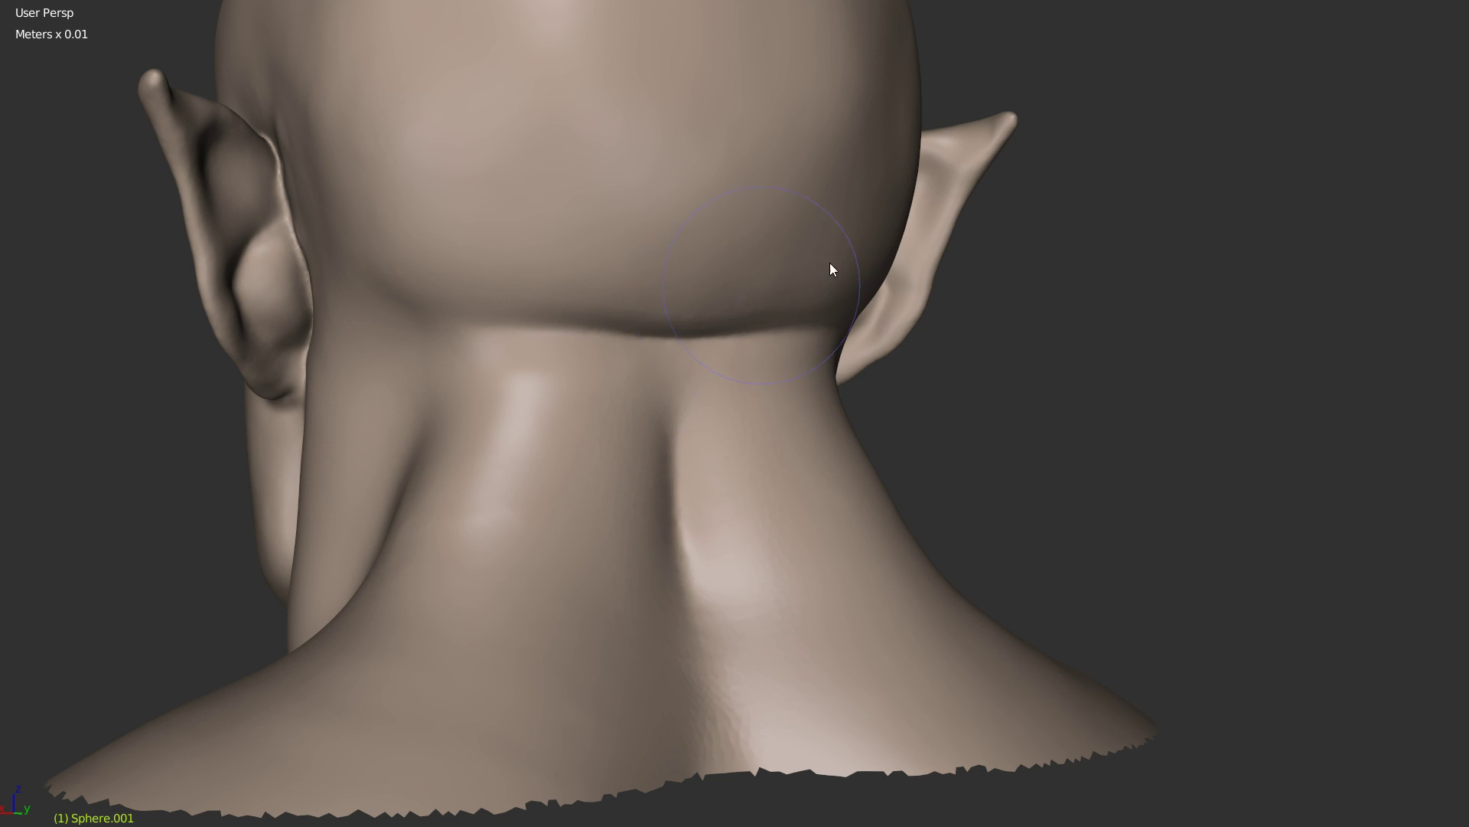
Step: Switch to the Clay brush, resize it and shape the skin around the inner edge of the horn base
scroll(541, 413, down, 5)
mouse_move(541, 413)
middle_down()
mouse_move(885, 398)
mouse_move(791, 375)
mouse_move(835, 392)
mouse_move(763, 411)
middle_up()
scroll(709, 430, up, 3)
scroll(764, 411, up, 8)
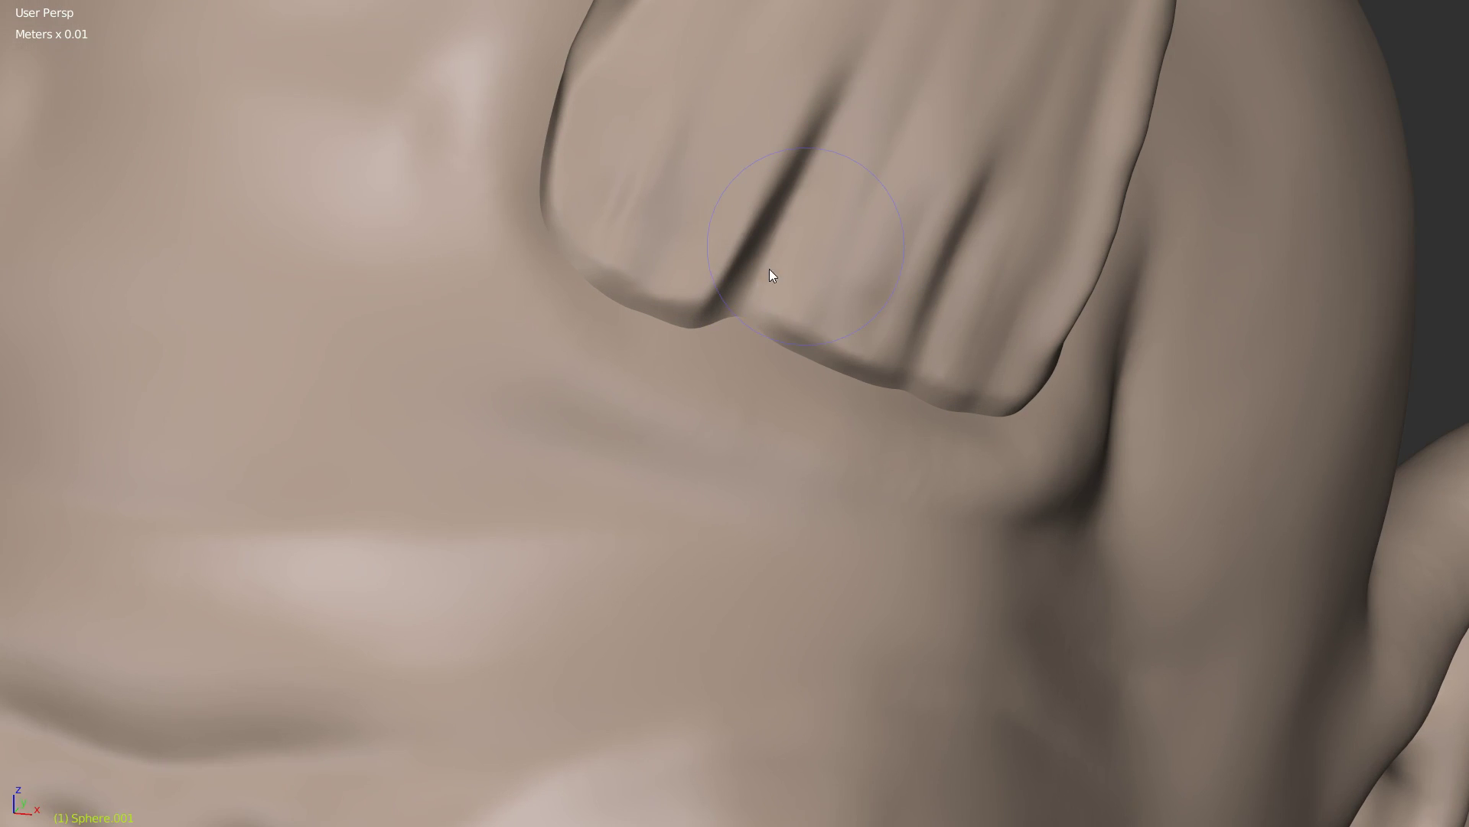
ctrl+middle_drag(769, 269, 758, 280)
key(w)
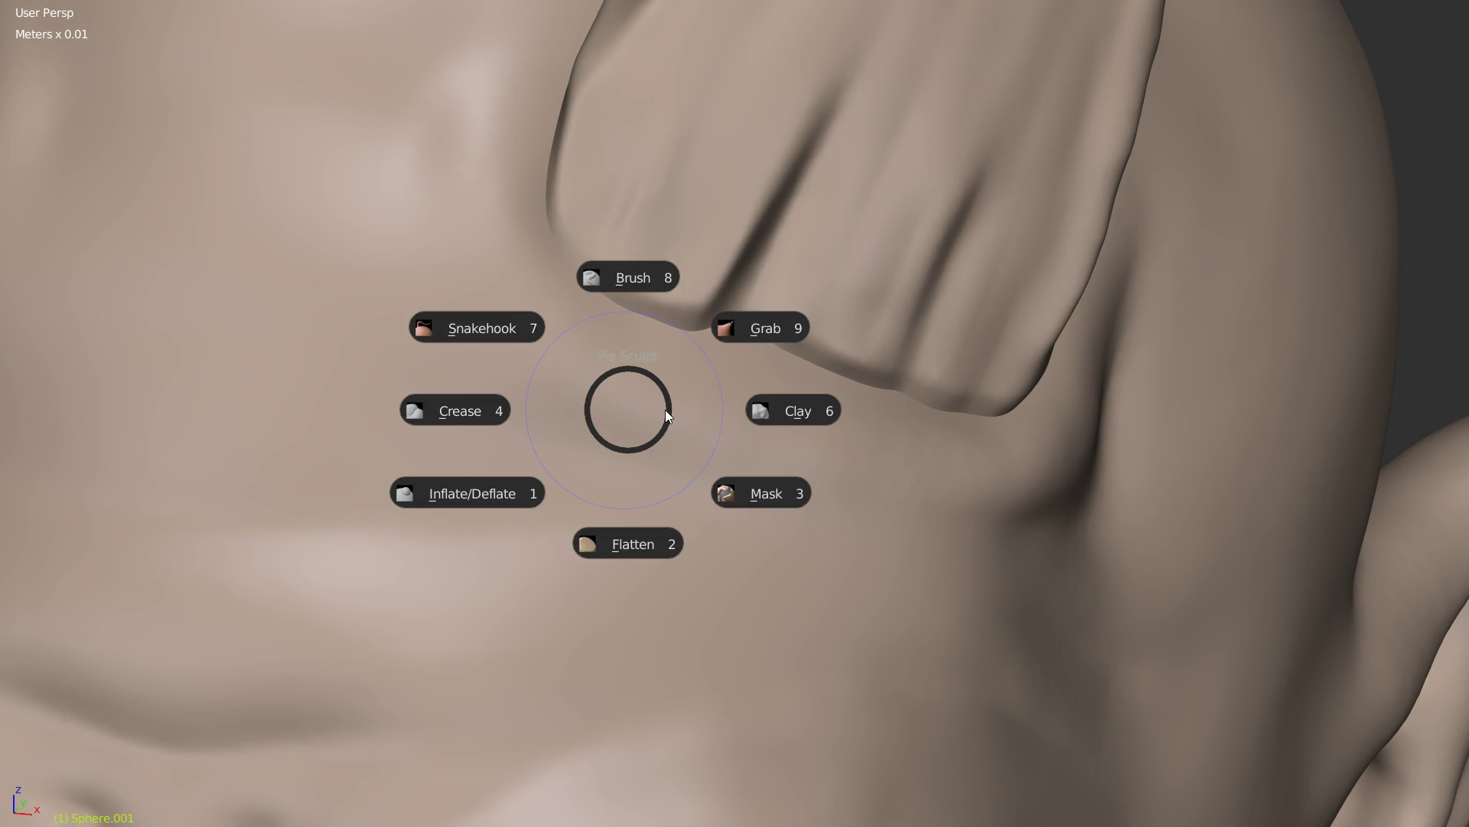
click(764, 408)
key(f)
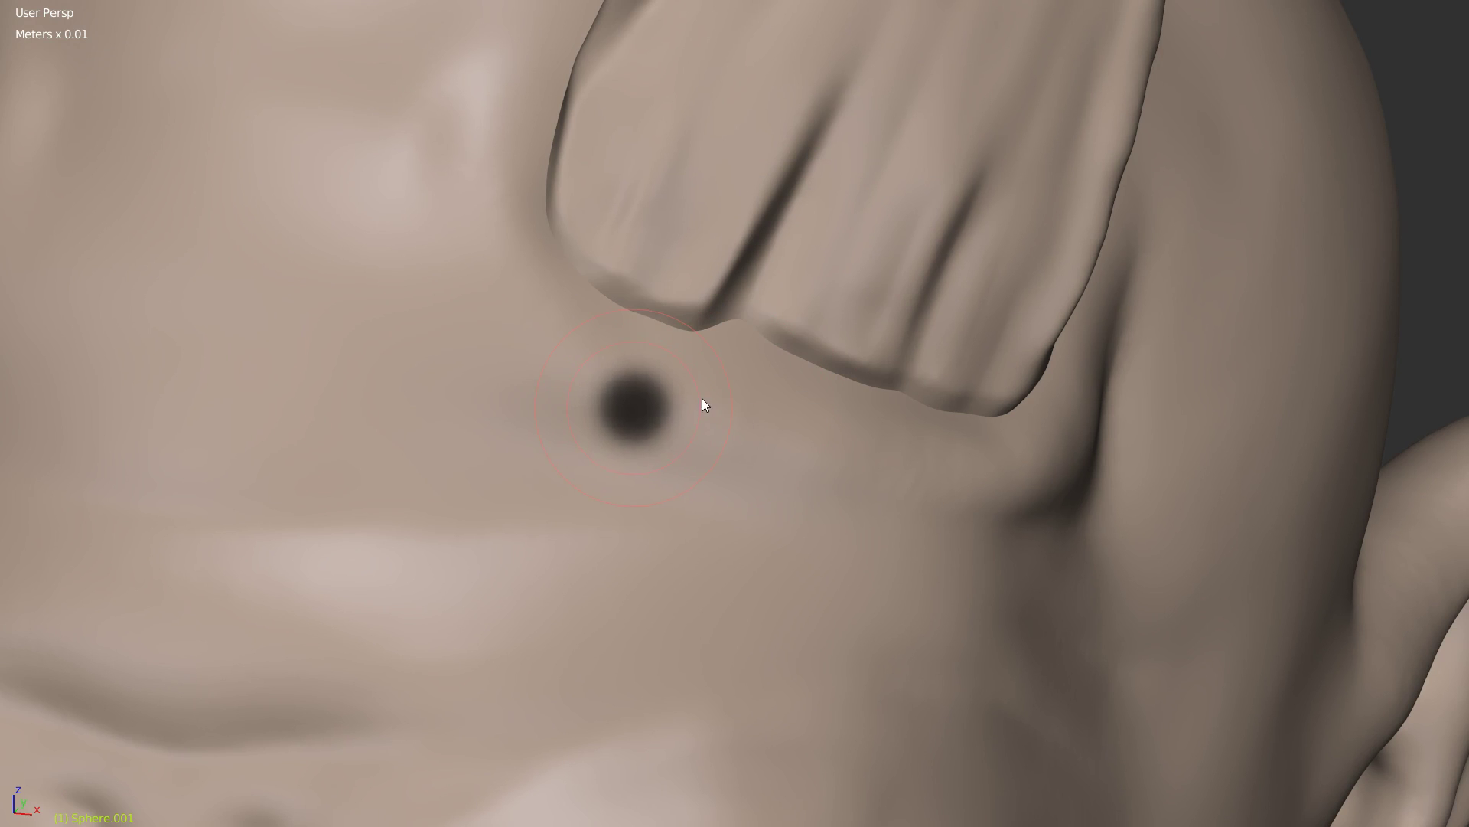
click(701, 398)
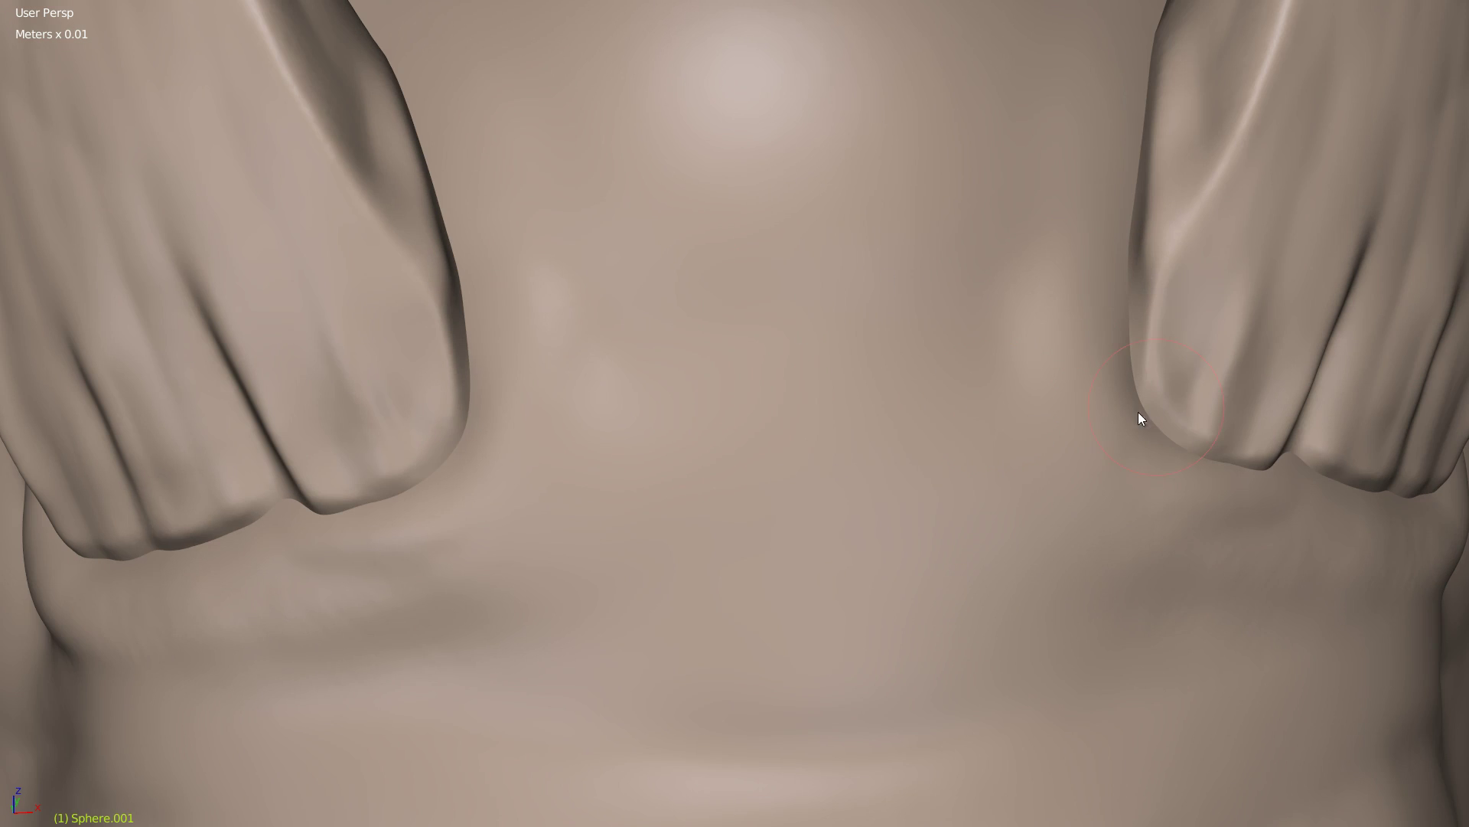
mouse_move(1137, 412)
mouse_down()
mouse_move(1115, 328)
mouse_move(1155, 39)
mouse_move(1115, 318)
mouse_up()
drag(1136, 373, 1164, 433)
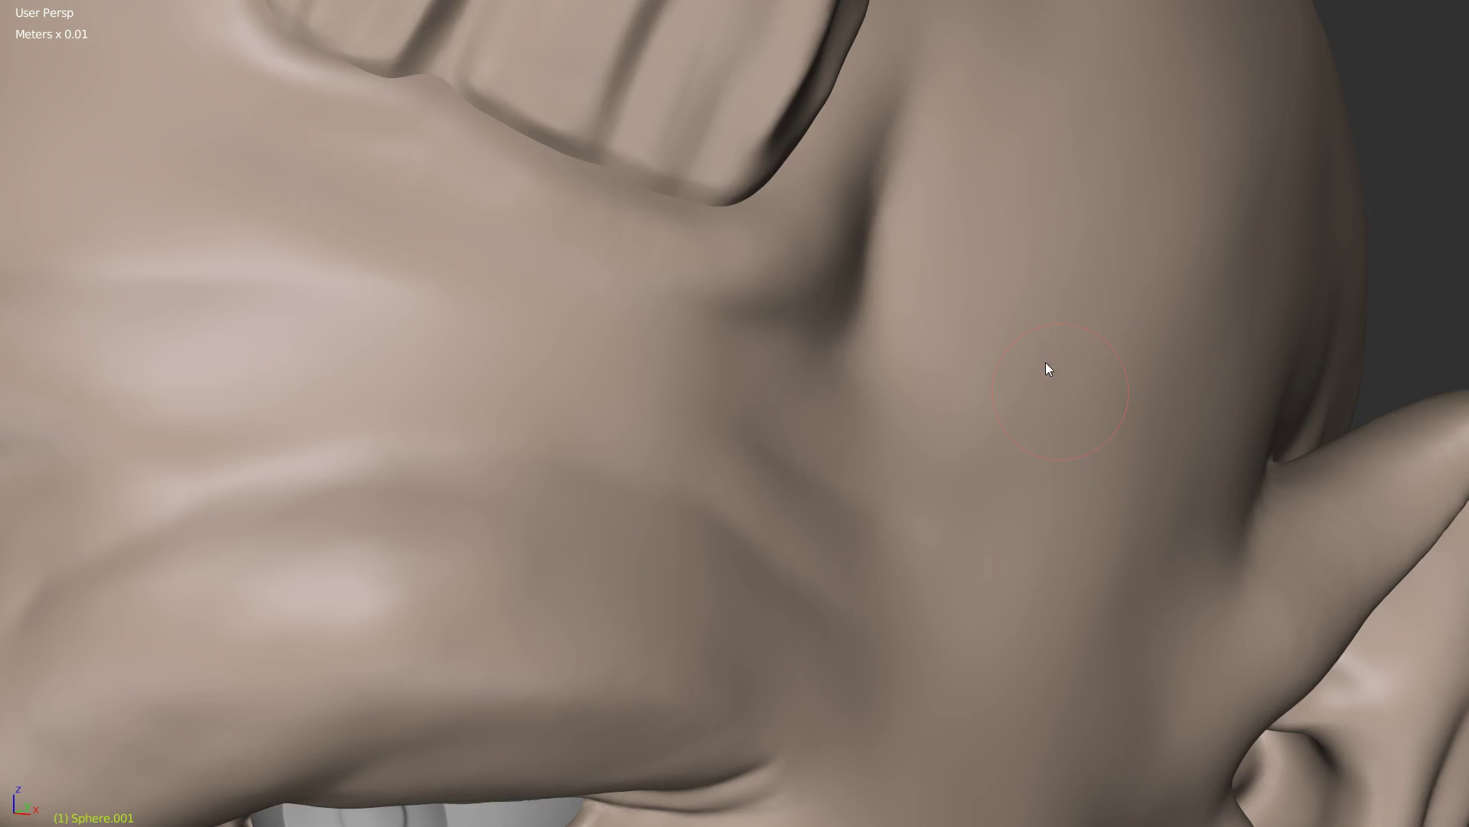
Step: Carve a groove below and behind the outer horn base to form a raised skin fold around it
middle_drag(1046, 361, 549, 213)
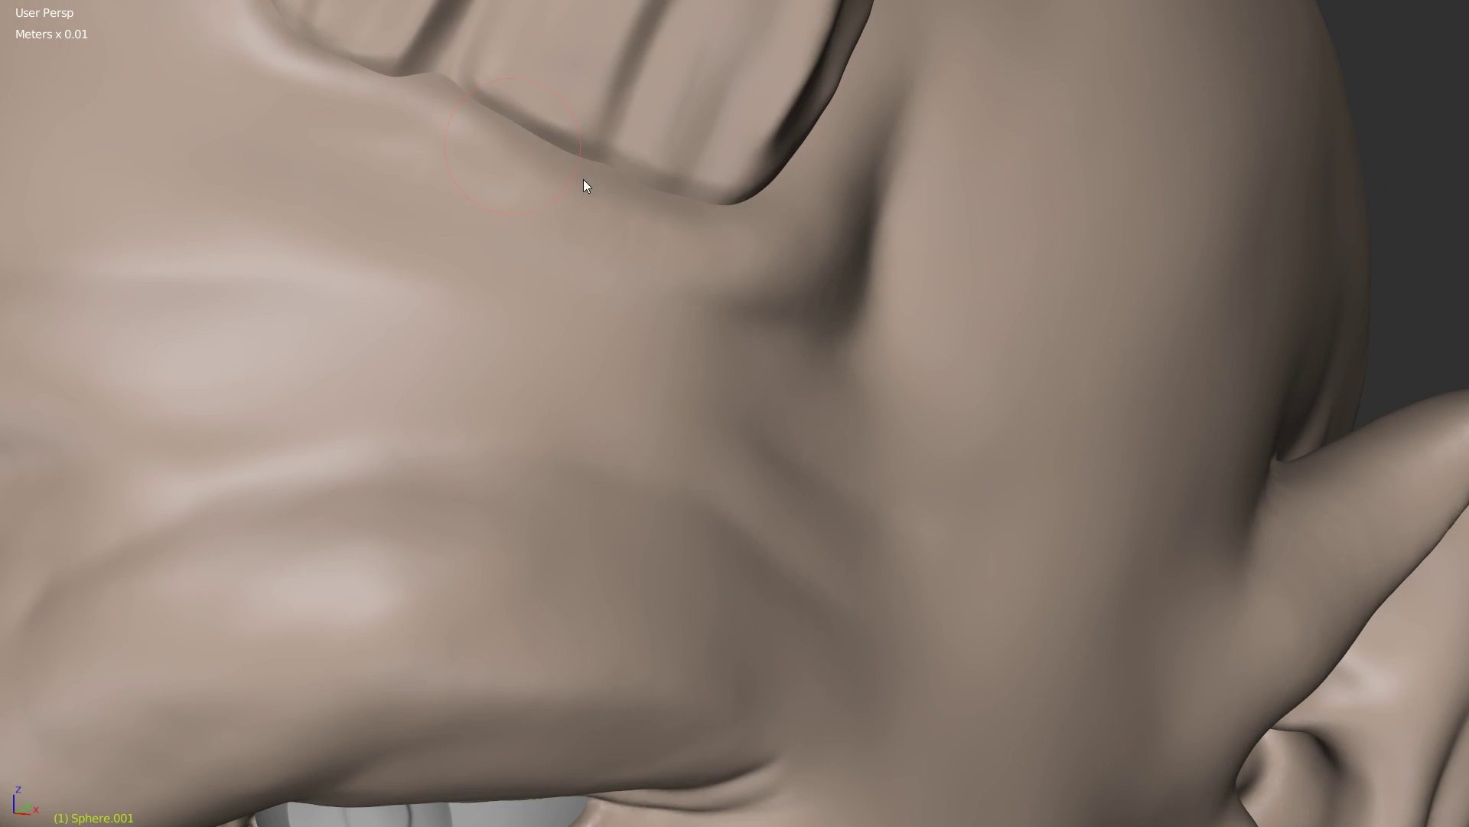
mouse_move(722, 305)
middle_down()
mouse_move(556, 302)
mouse_move(506, 338)
middle_up()
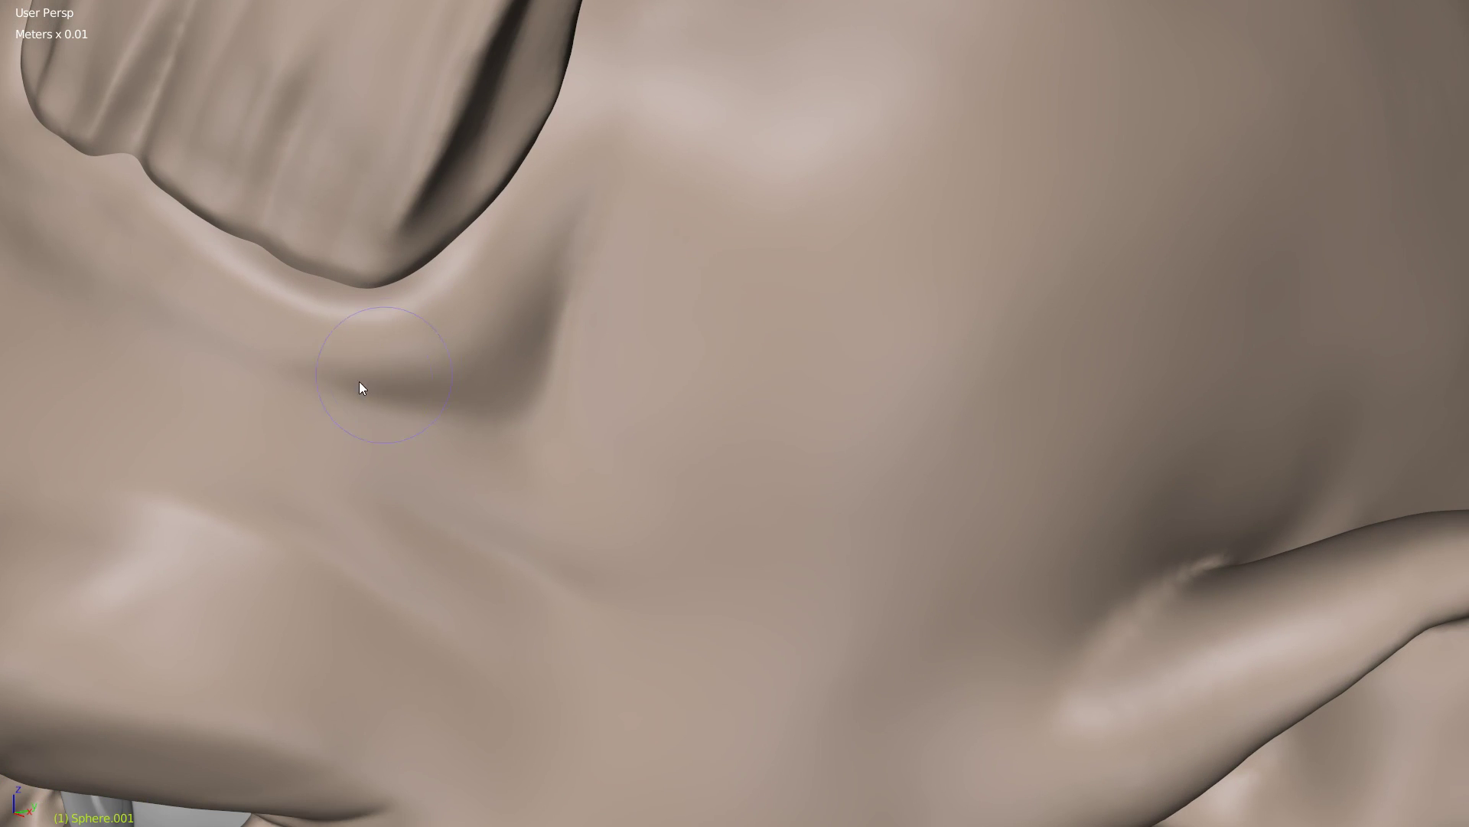
drag(474, 386, 502, 393)
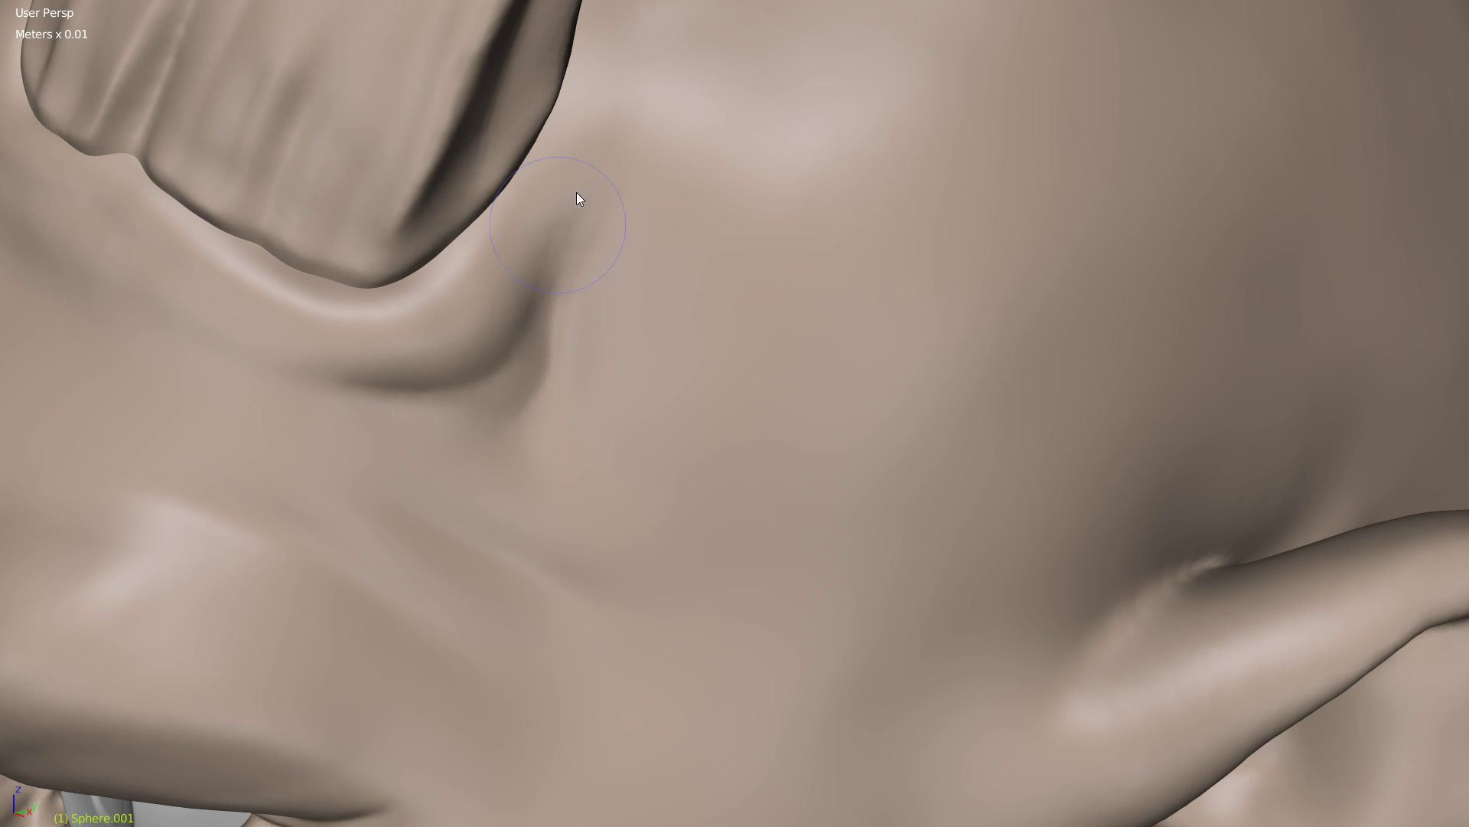
mouse_move(596, 190)
middle_down()
mouse_move(545, 369)
mouse_move(499, 387)
middle_up()
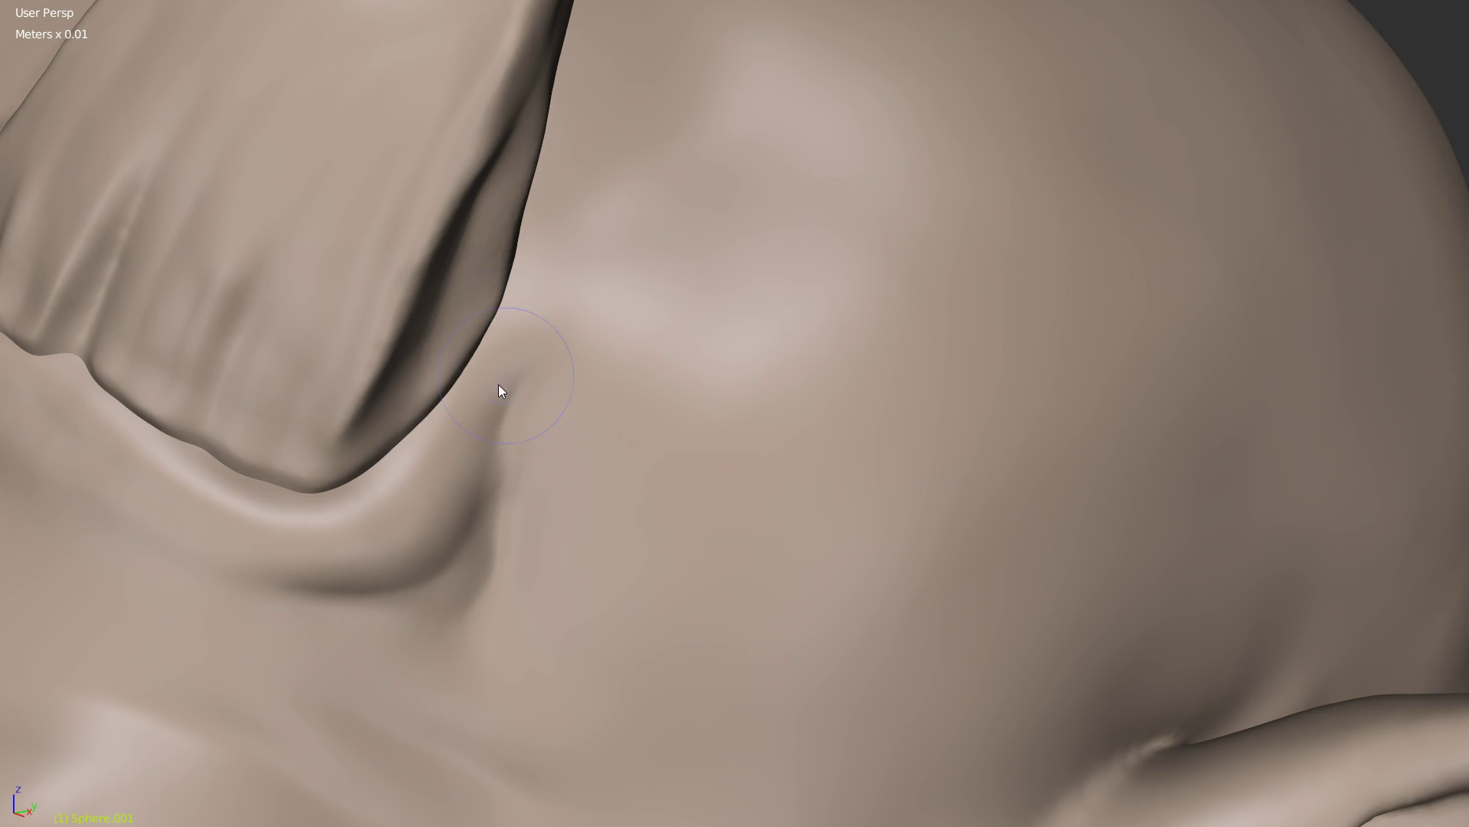
drag(555, 296, 534, 353)
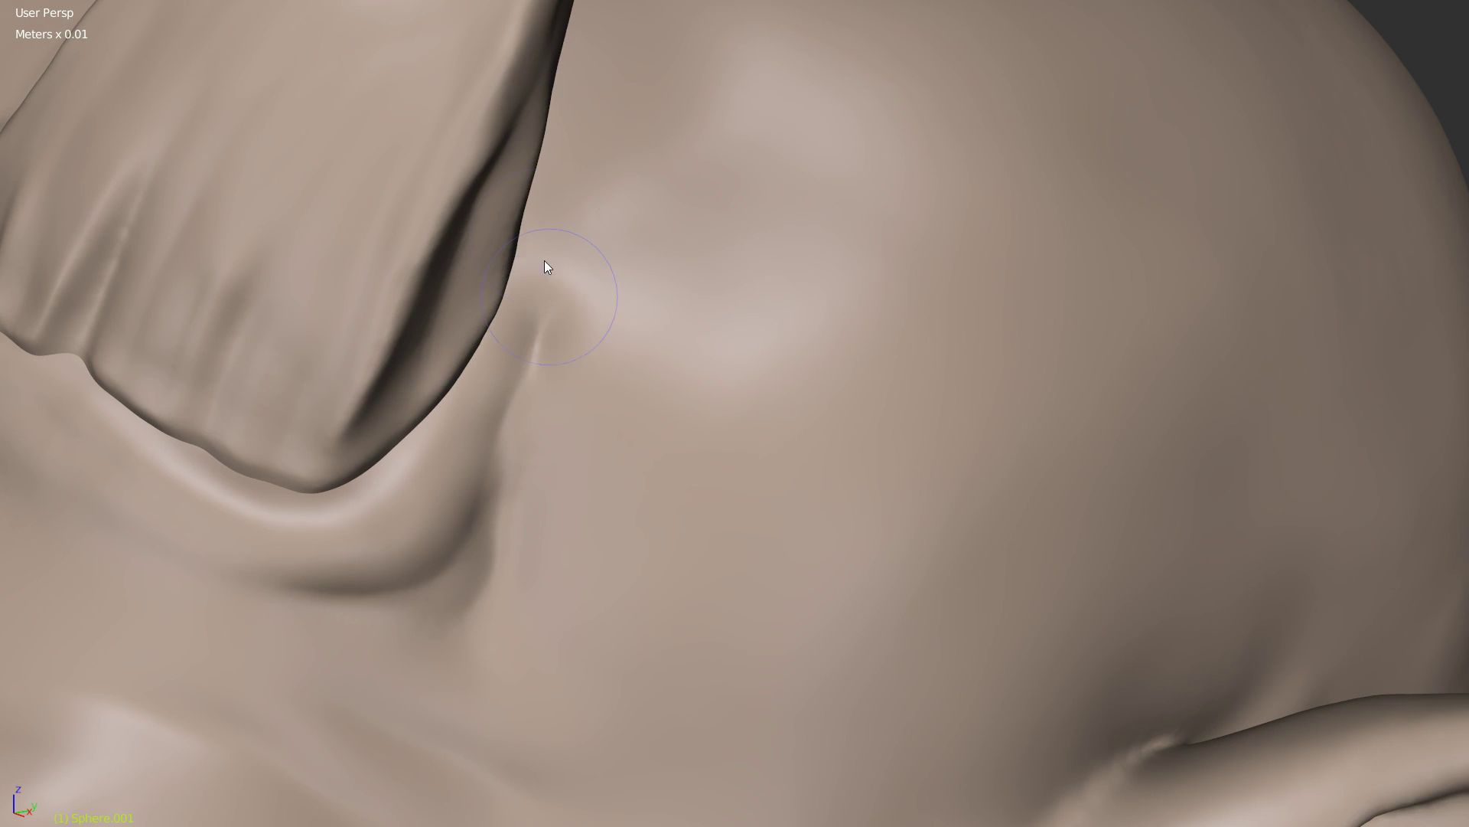
Step: Carve small folds beside the inner horn base and a hollow in the forehead beneath the horn
mouse_move(555, 305)
middle_down()
mouse_move(699, 203)
mouse_move(708, 279)
mouse_move(576, 241)
middle_up()
drag(510, 344, 504, 388)
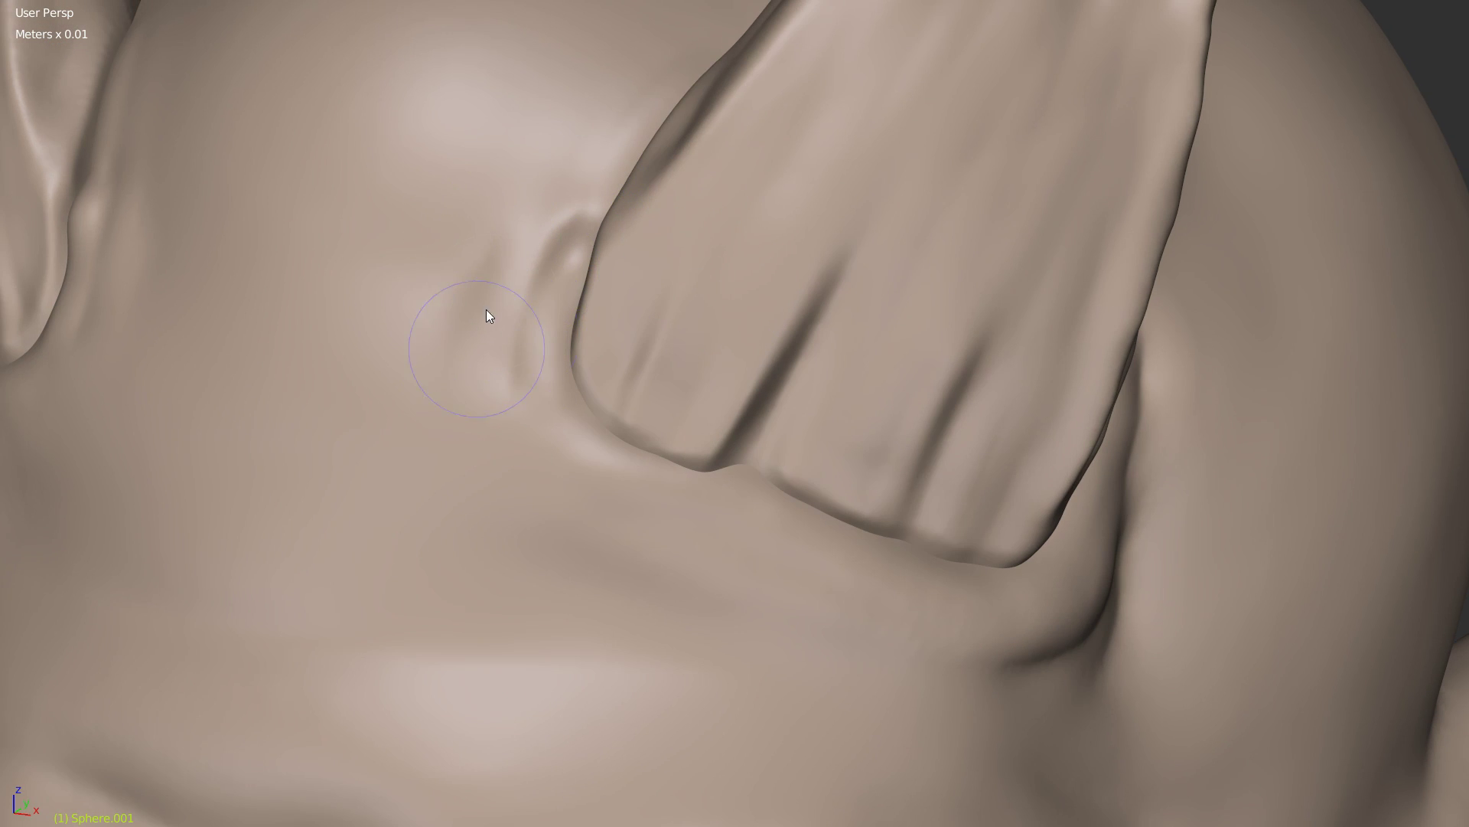
drag(656, 513, 692, 528)
scroll(754, 612, down, 3)
mouse_move(666, 487)
middle_down()
mouse_move(747, 465)
mouse_move(787, 413)
middle_up()
mouse_move(851, 373)
middle_down()
mouse_move(734, 429)
mouse_move(814, 338)
middle_up()
scroll(729, 366, up, 3)
scroll(727, 366, up, 2)
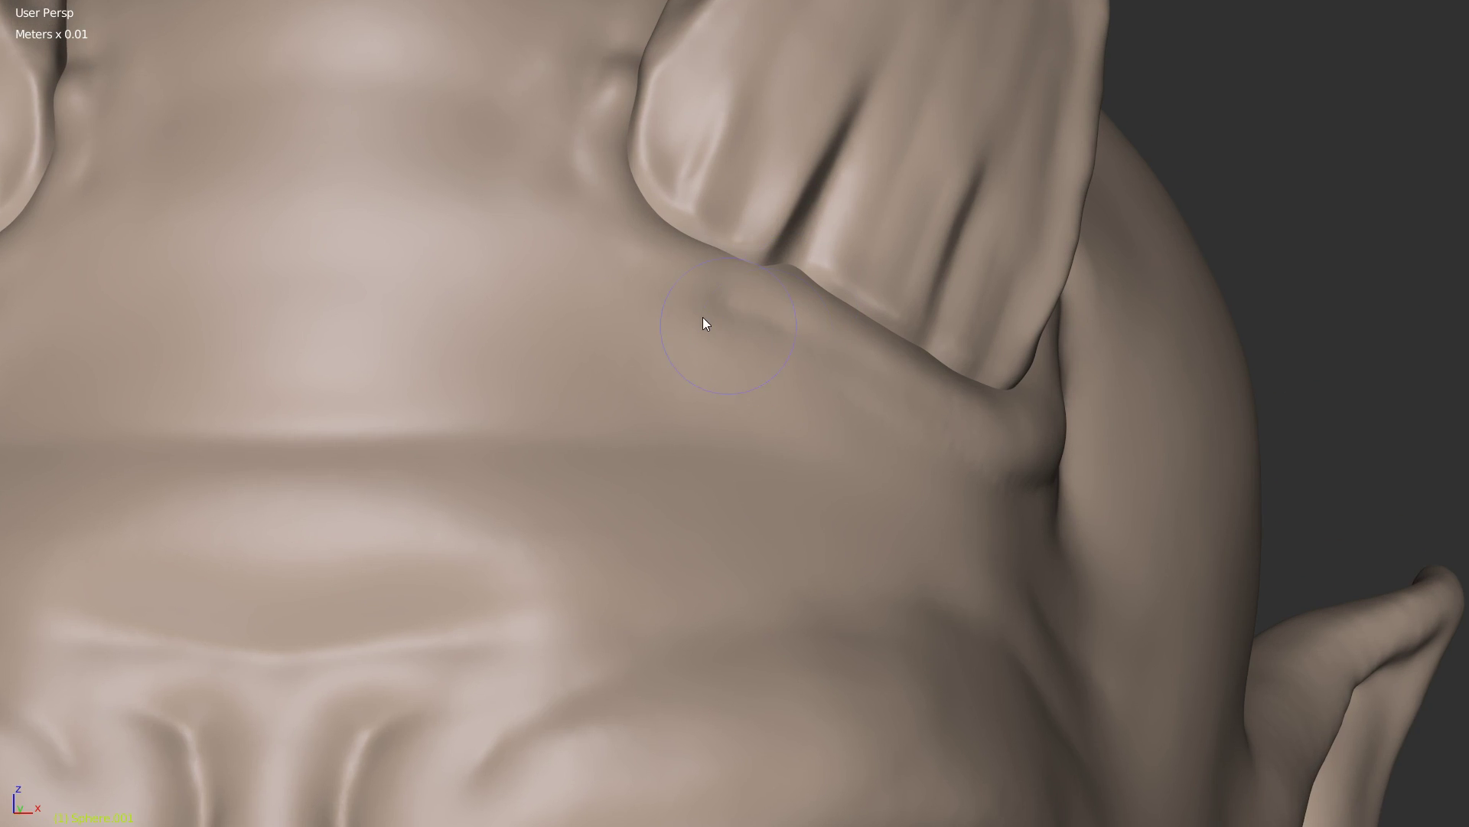
Step: Enlarge the brush and smooth the central forehead above the frown wrinkles
middle_drag(834, 225, 689, 367)
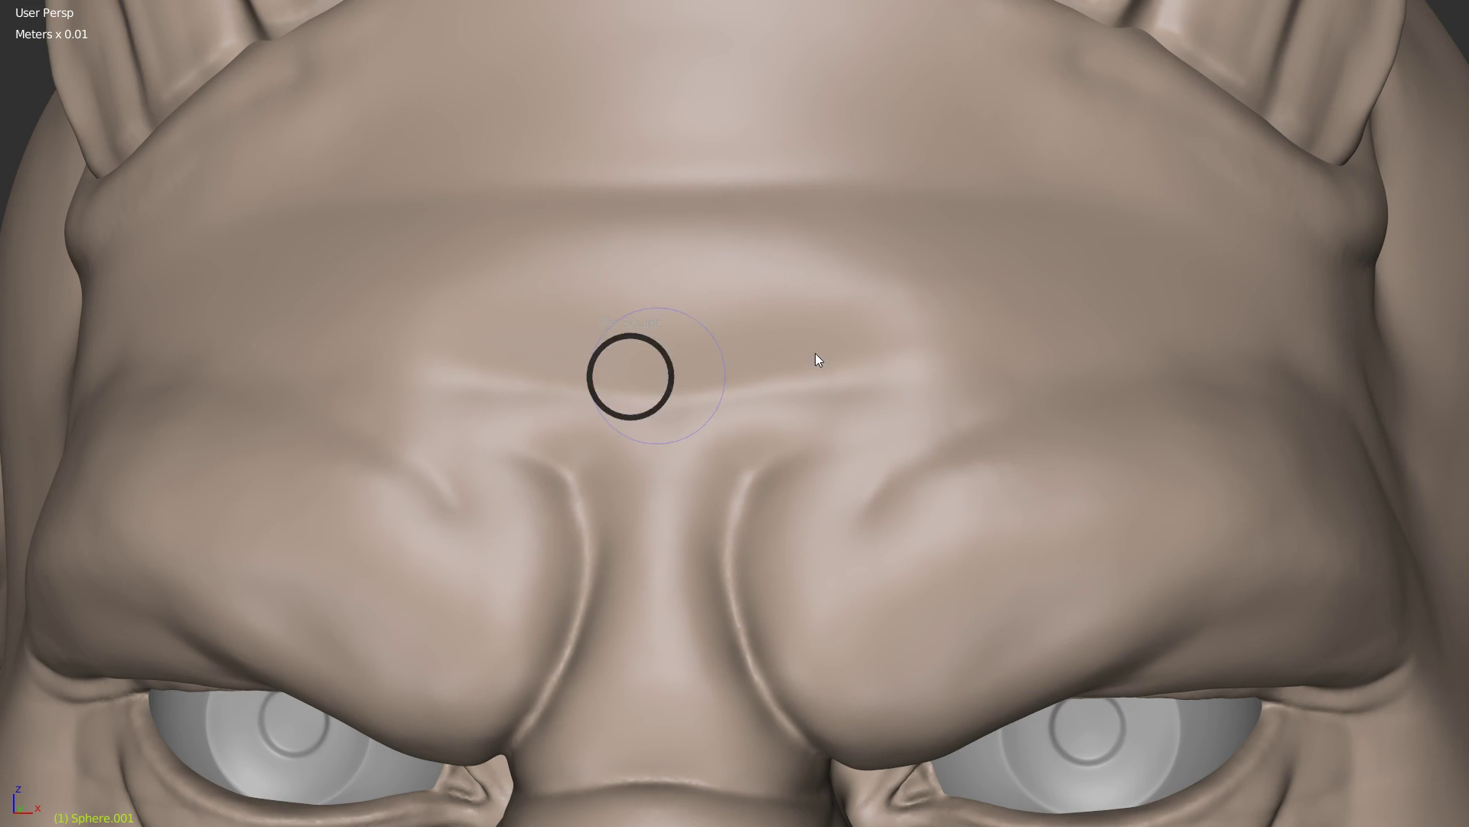
key(f)
click(715, 332)
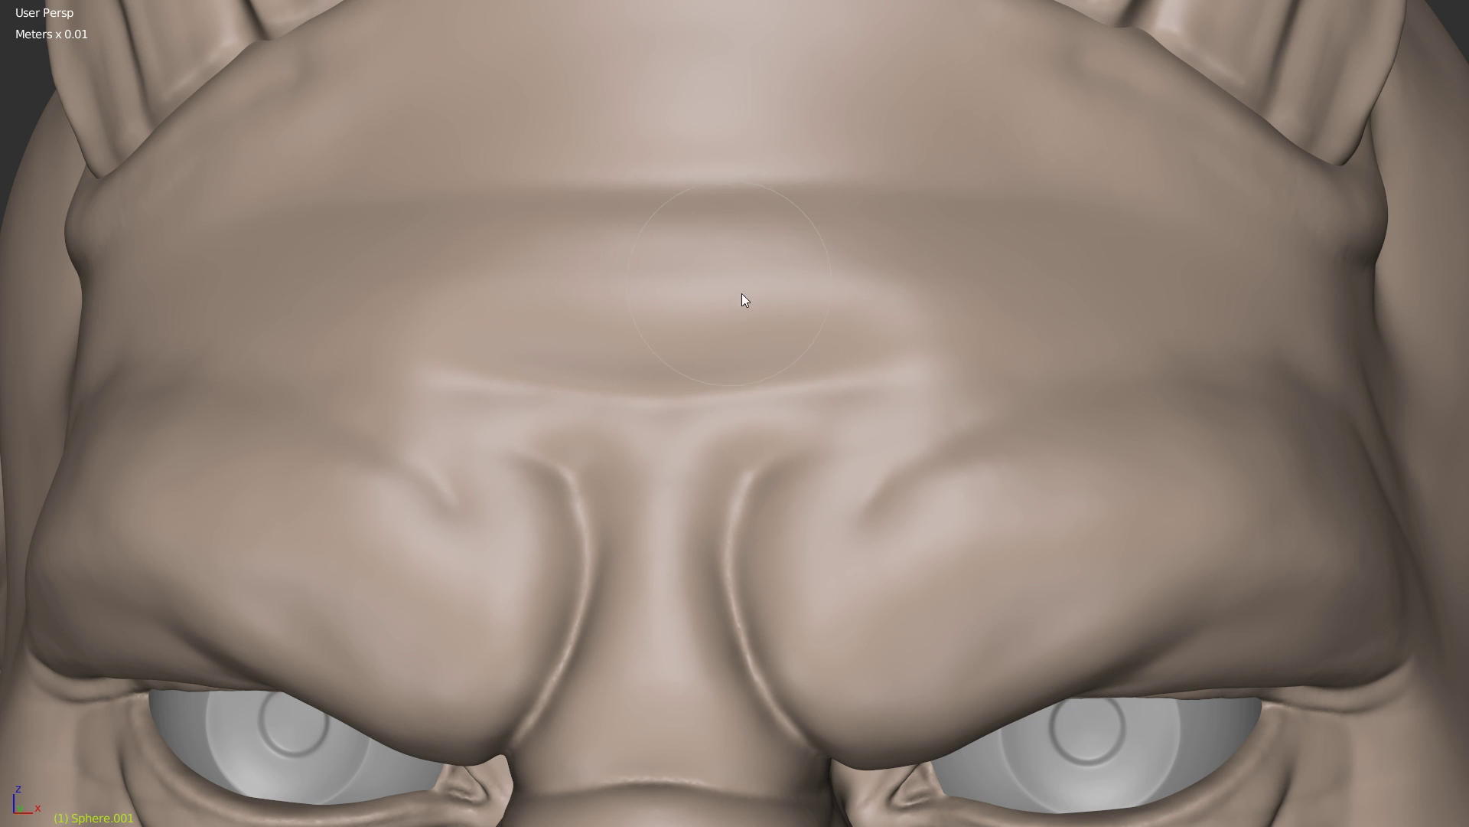
mouse_move(748, 320)
middle_down()
mouse_move(708, 351)
mouse_move(495, 381)
mouse_move(768, 245)
middle_up()
Step: Switch to a finer brush and carve the crease along the upper brow ridge from the frown toward the temple
mouse_move(960, 277)
middle_down()
mouse_move(824, 327)
mouse_move(812, 360)
middle_up()
key(w)
click(693, 454)
click(687, 445)
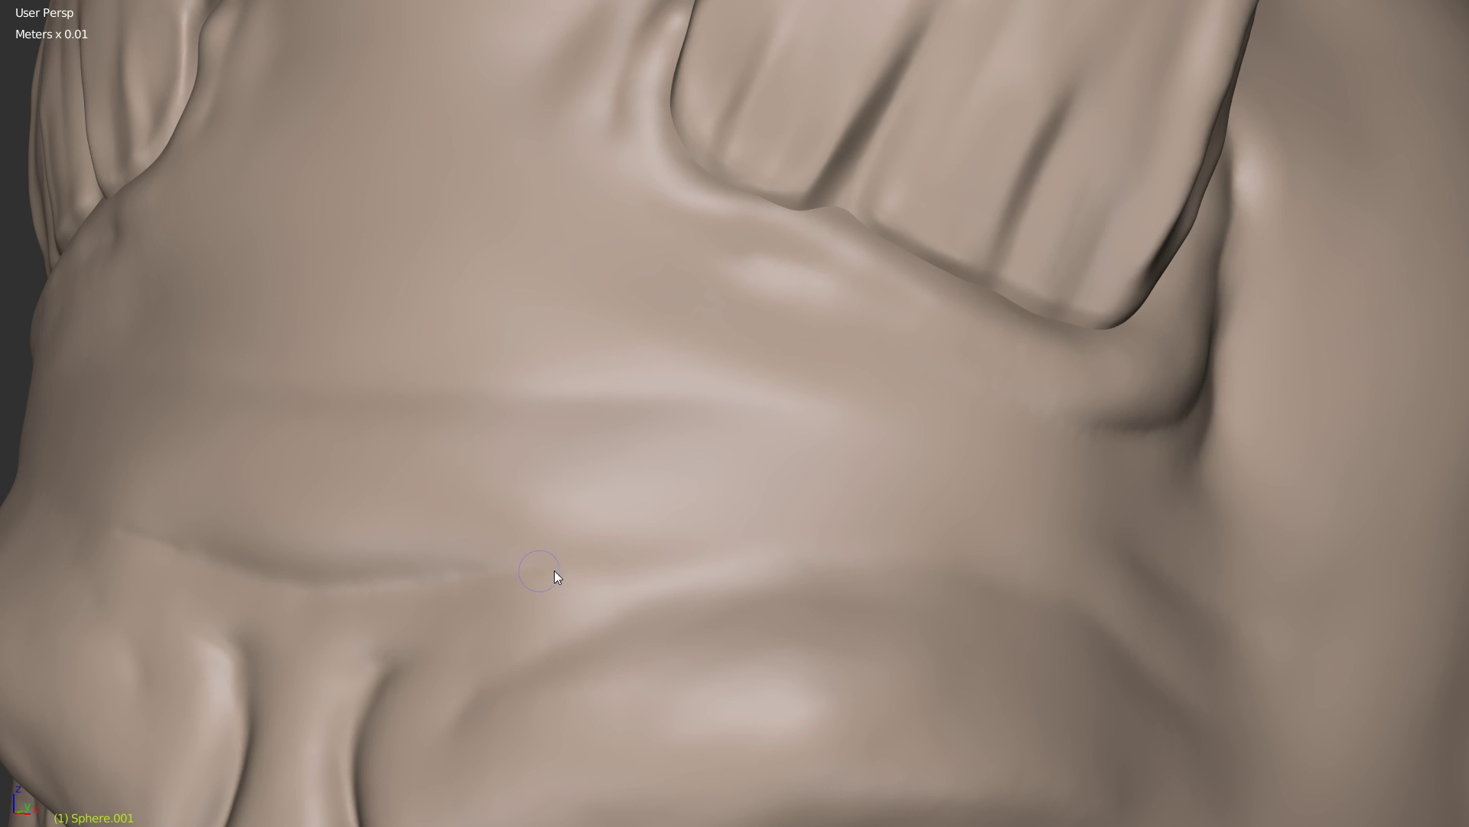
mouse_move(814, 561)
mouse_down()
mouse_move(929, 564)
mouse_move(1130, 625)
mouse_up()
drag(674, 601, 770, 589)
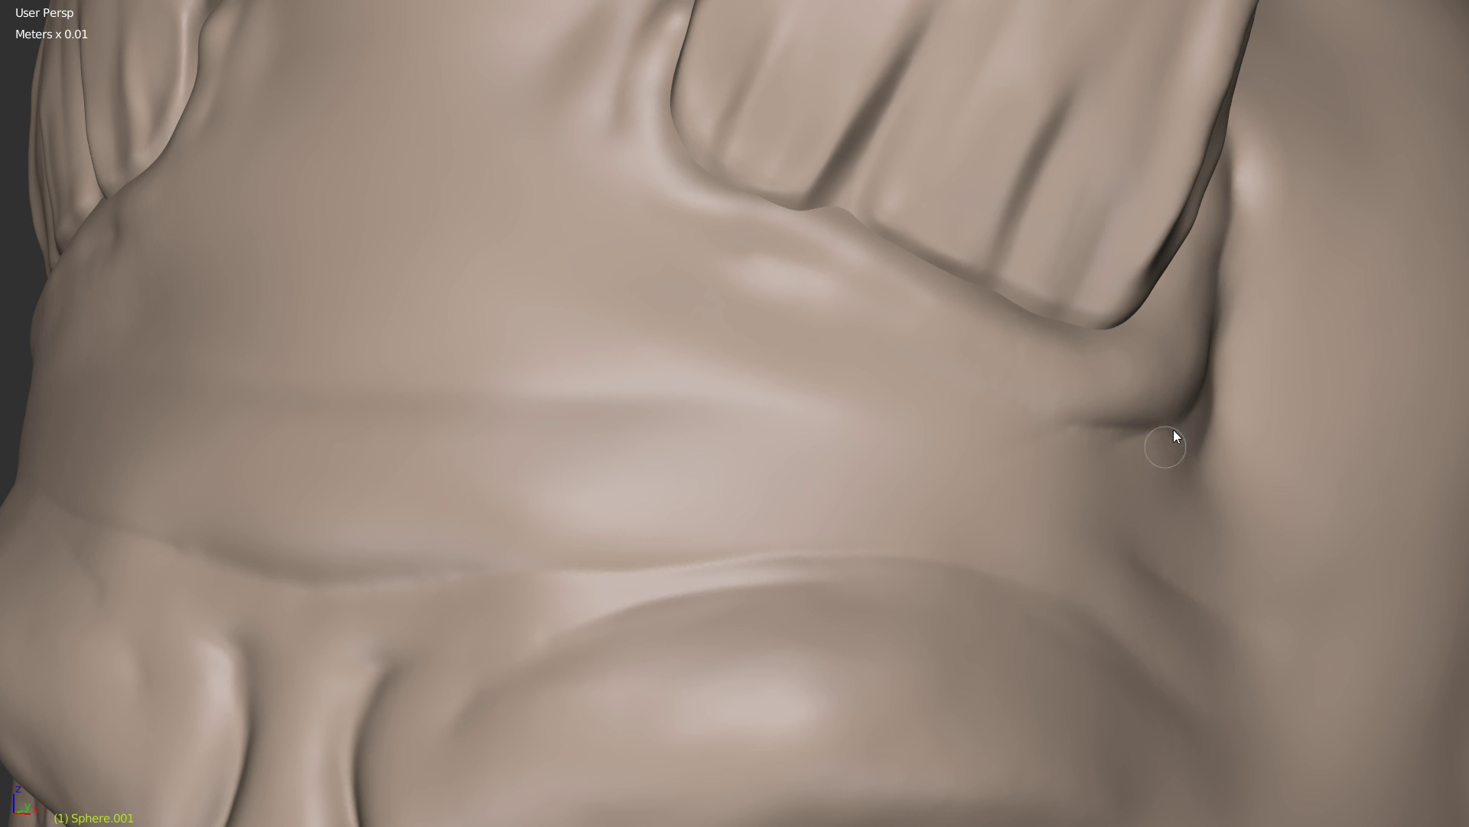
Step: Unhide the rest of the body and examine the head together with it from the front and side
ctrl+middle_drag(1298, 332, 864, 582)
middle_drag(854, 457, 916, 438)
scroll(814, 560, down, 5)
mouse_move(893, 494)
middle_down()
mouse_move(1113, 461)
mouse_move(916, 459)
mouse_move(836, 355)
mouse_move(870, 403)
middle_up()
scroll(897, 471, up, 5)
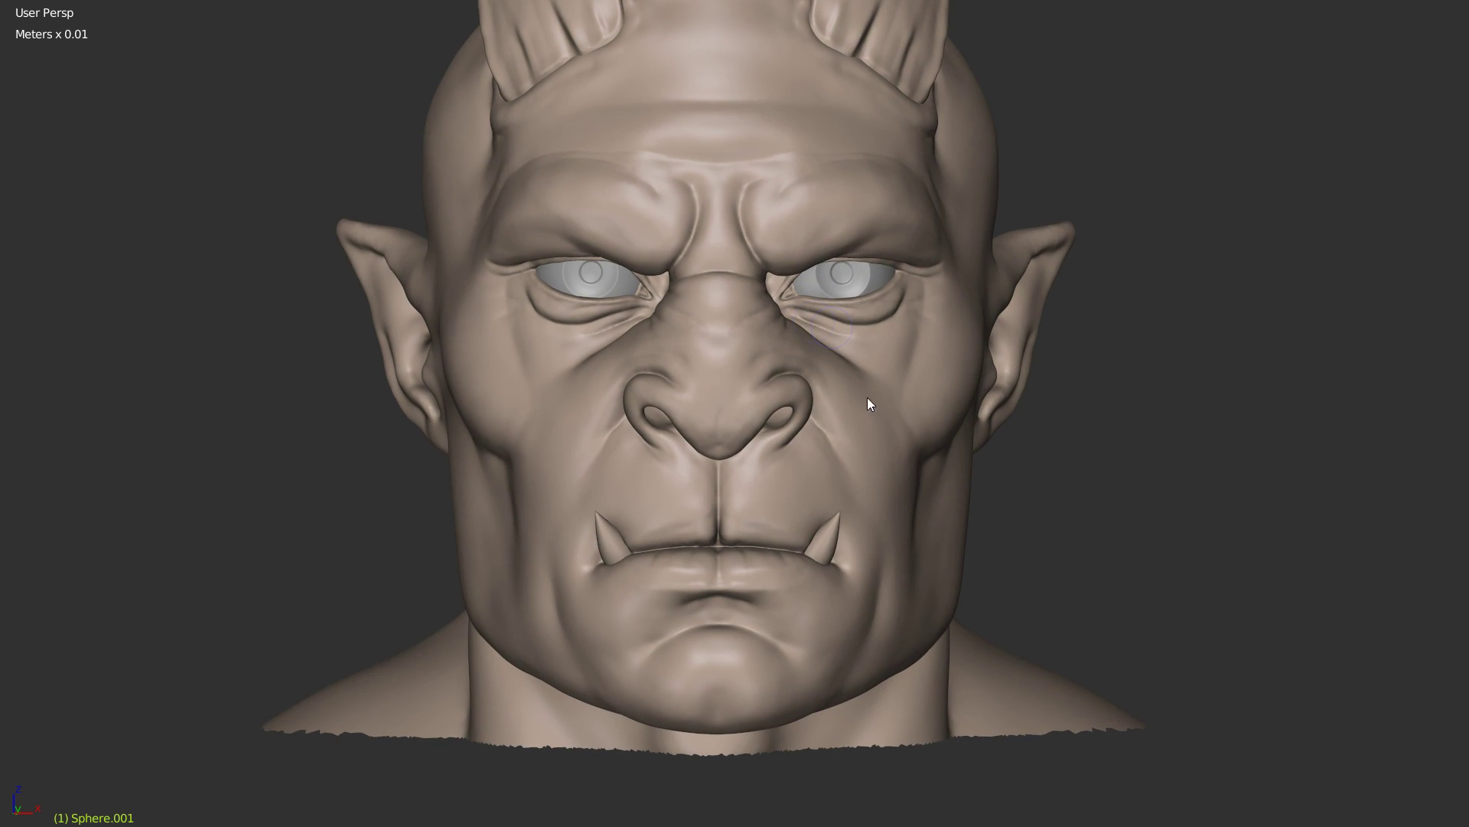
scroll(946, 342, down, 3)
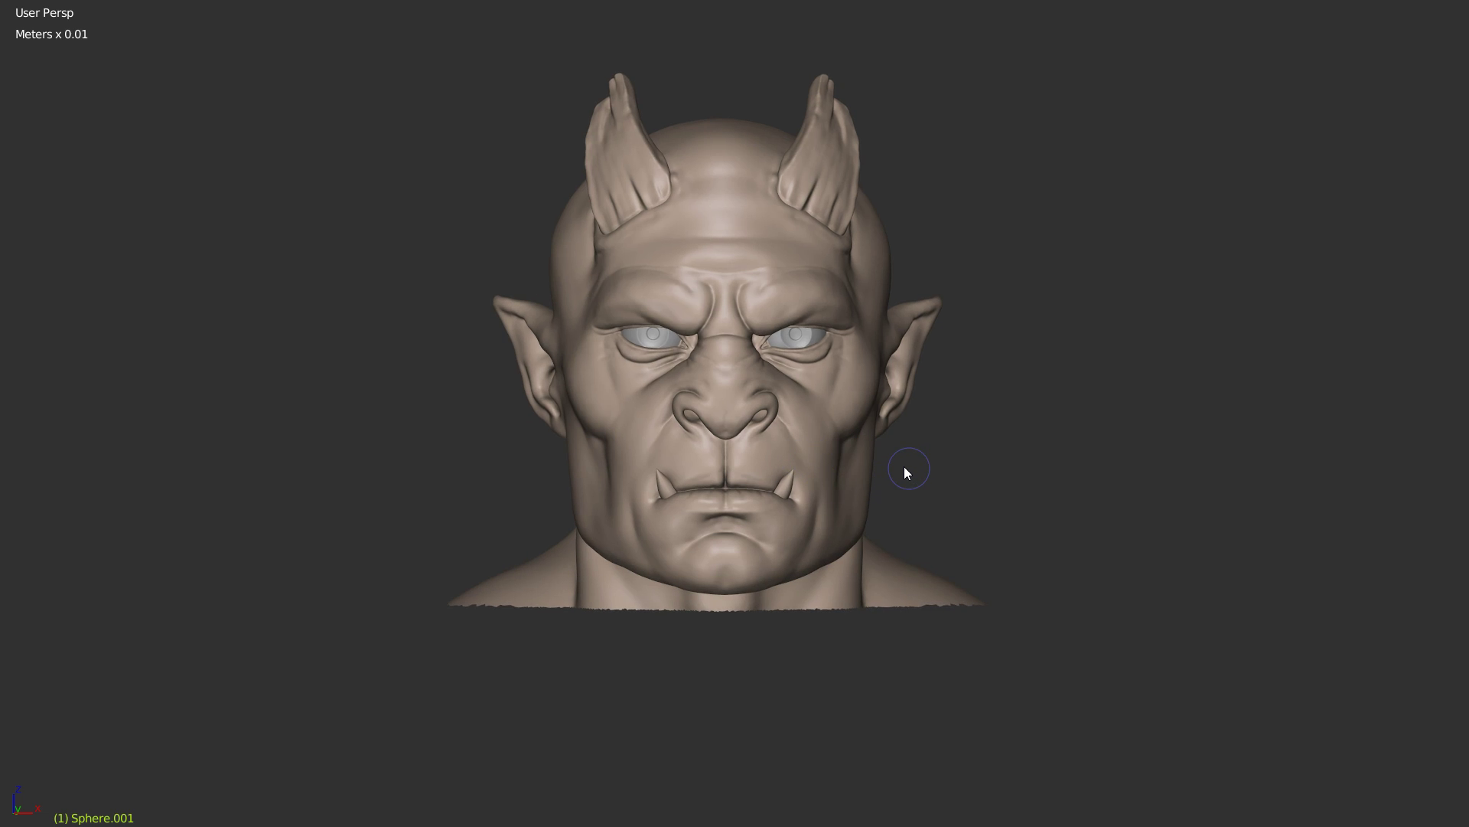
key(alt+h)
mouse_move(1010, 448)
middle_down()
mouse_move(791, 460)
mouse_move(788, 435)
mouse_move(918, 435)
mouse_move(956, 405)
middle_up()
scroll(804, 420, up, 2)
scroll(748, 485, up, 3)
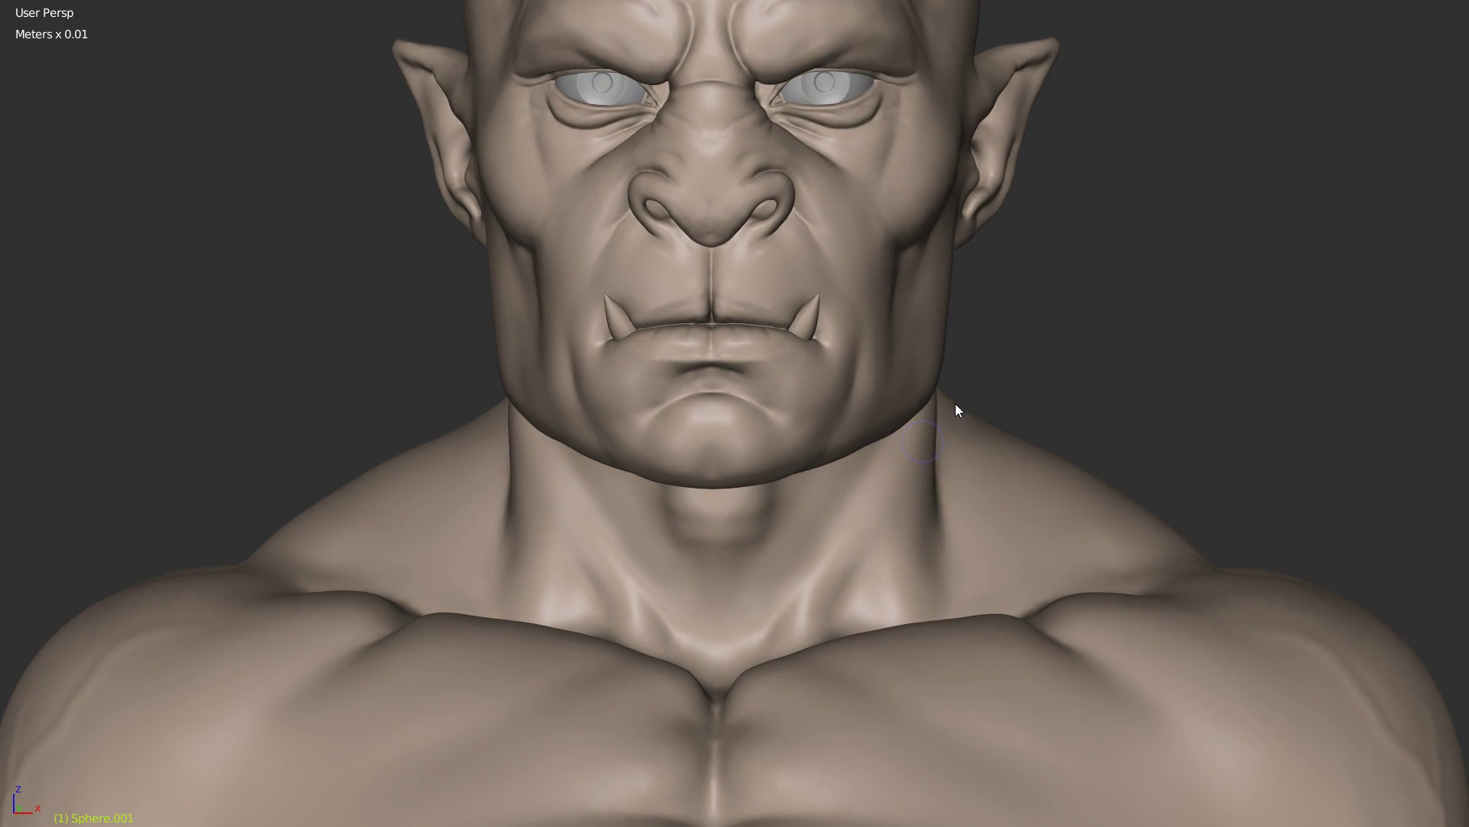
scroll(919, 443, down, 5)
mouse_move(765, 549)
middle_down()
mouse_move(847, 324)
mouse_move(858, 413)
middle_up()
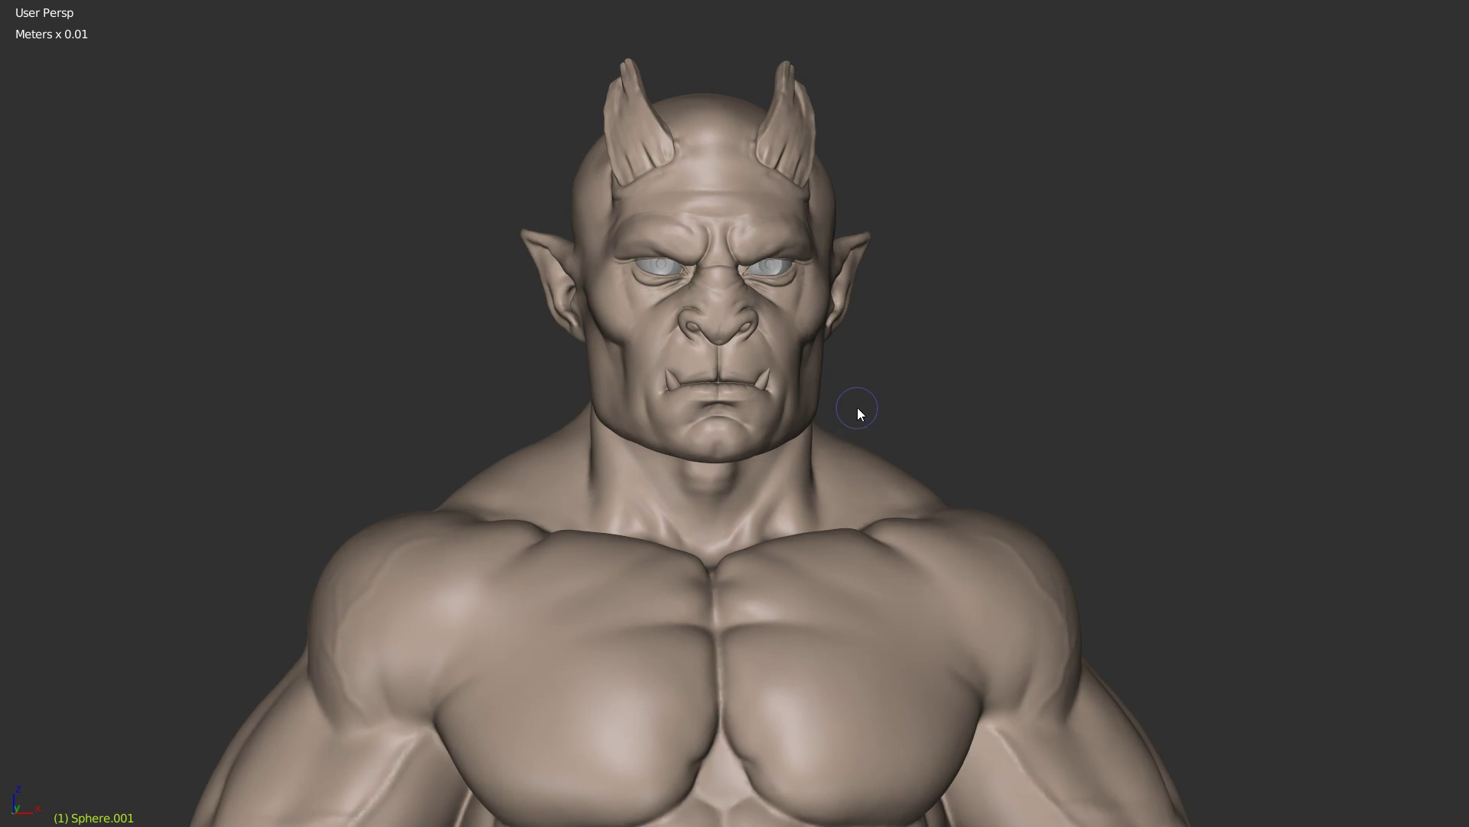
mouse_move(843, 358)
middle_down()
mouse_move(852, 388)
mouse_move(758, 395)
mouse_move(735, 371)
middle_up()
mouse_move(669, 291)
middle_down()
mouse_move(640, 339)
mouse_move(677, 296)
middle_up()
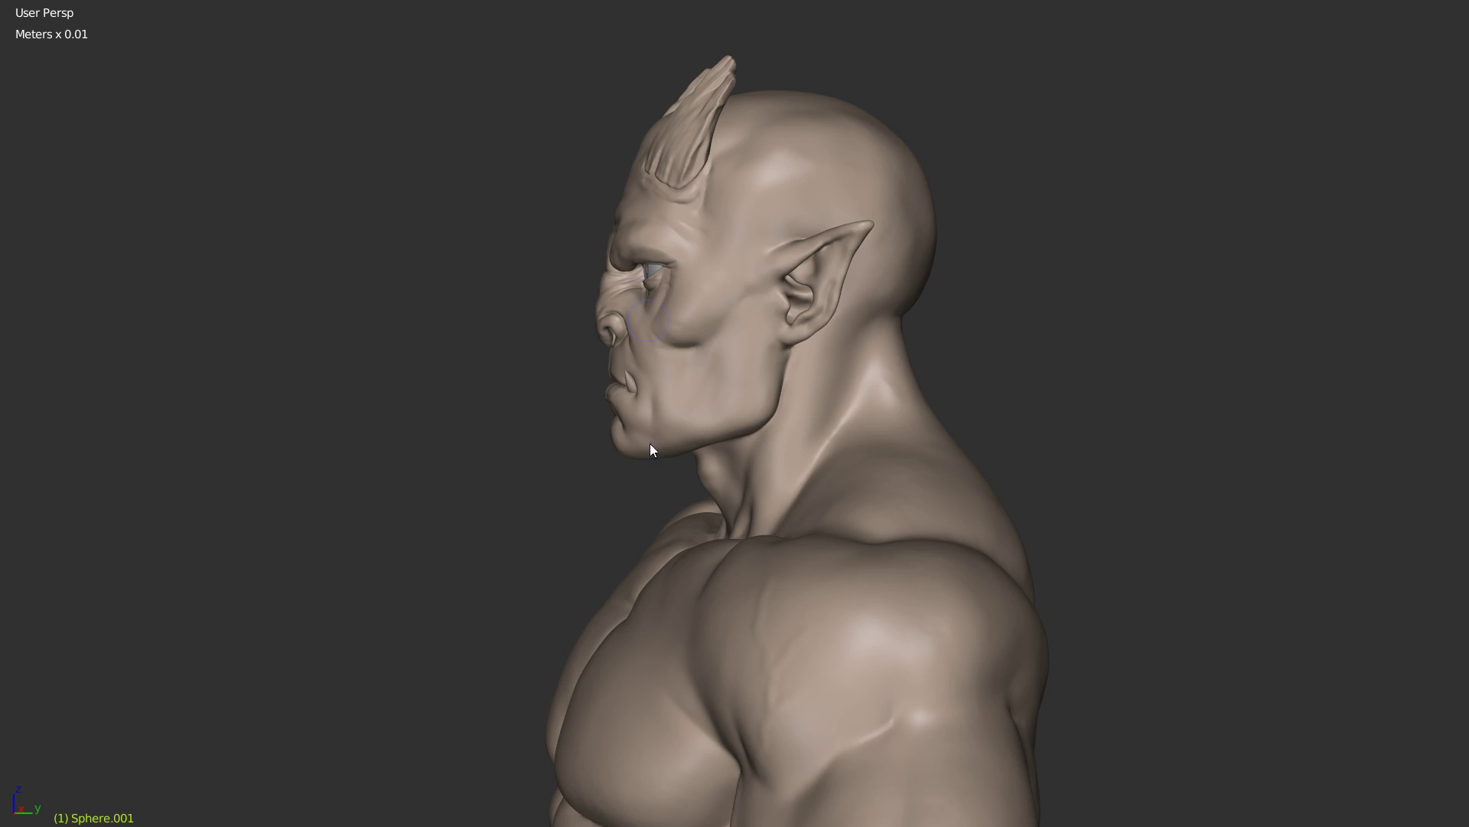
Step: Switch to another brush, enlarge it and reshape the cheekbone below the outer corner of the eye
scroll(750, 320, up, 6)
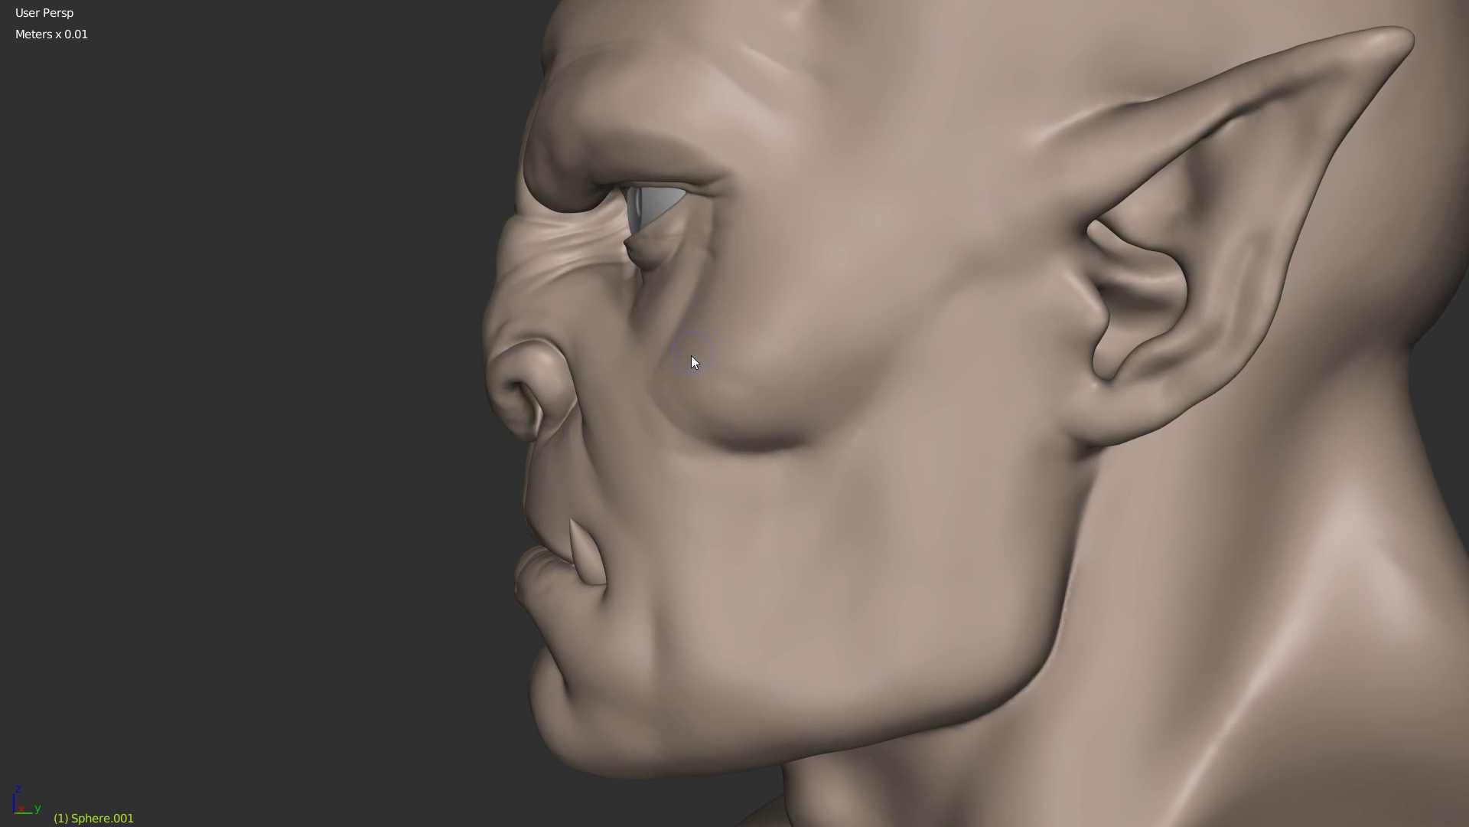
key(w)
click(566, 272)
key(f)
click(776, 287)
drag(706, 288, 686, 333)
key(ctrl+z)
key(ctrl+shift+z)
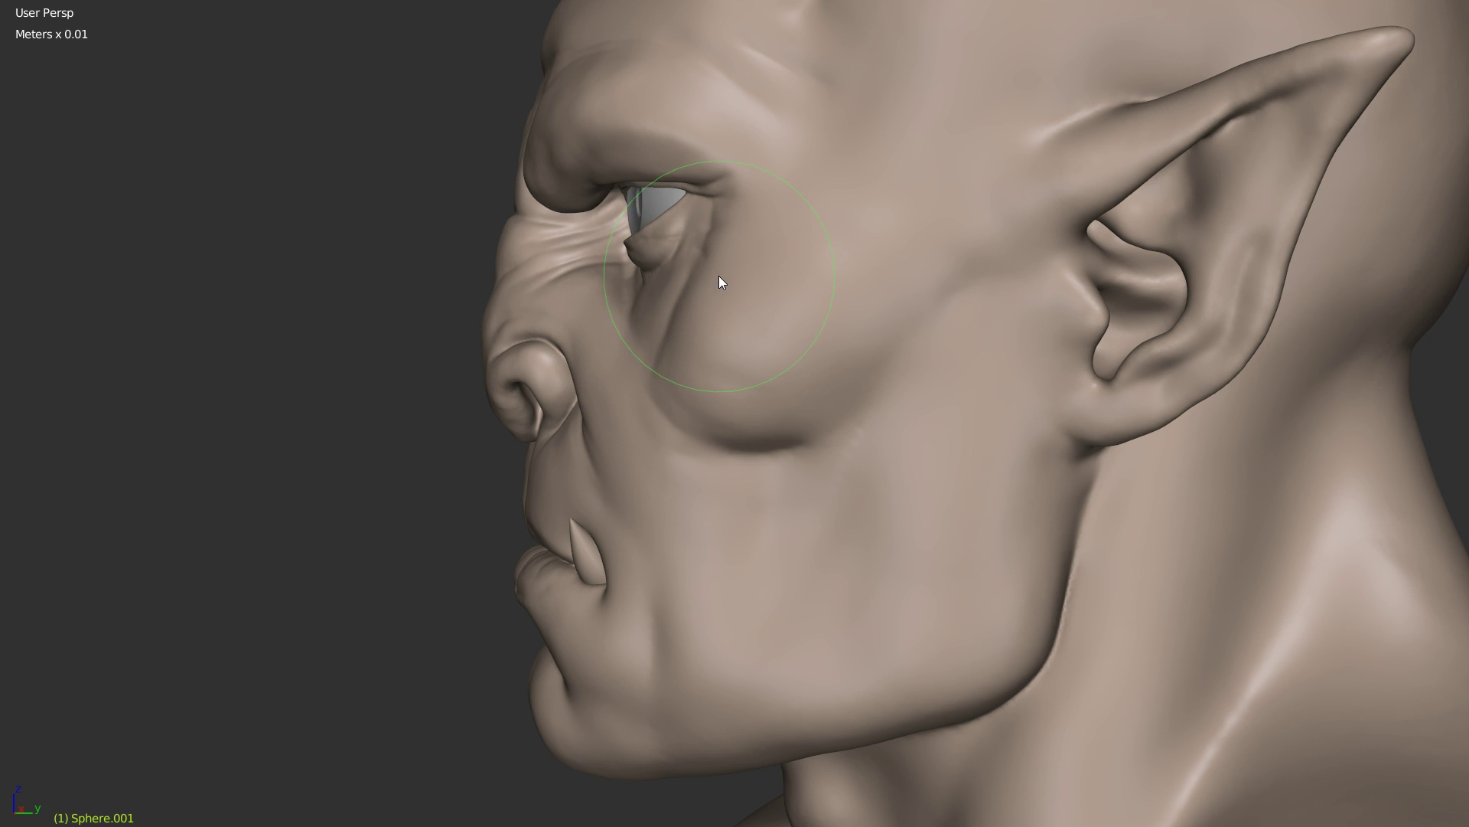
scroll(597, 329, up, 2)
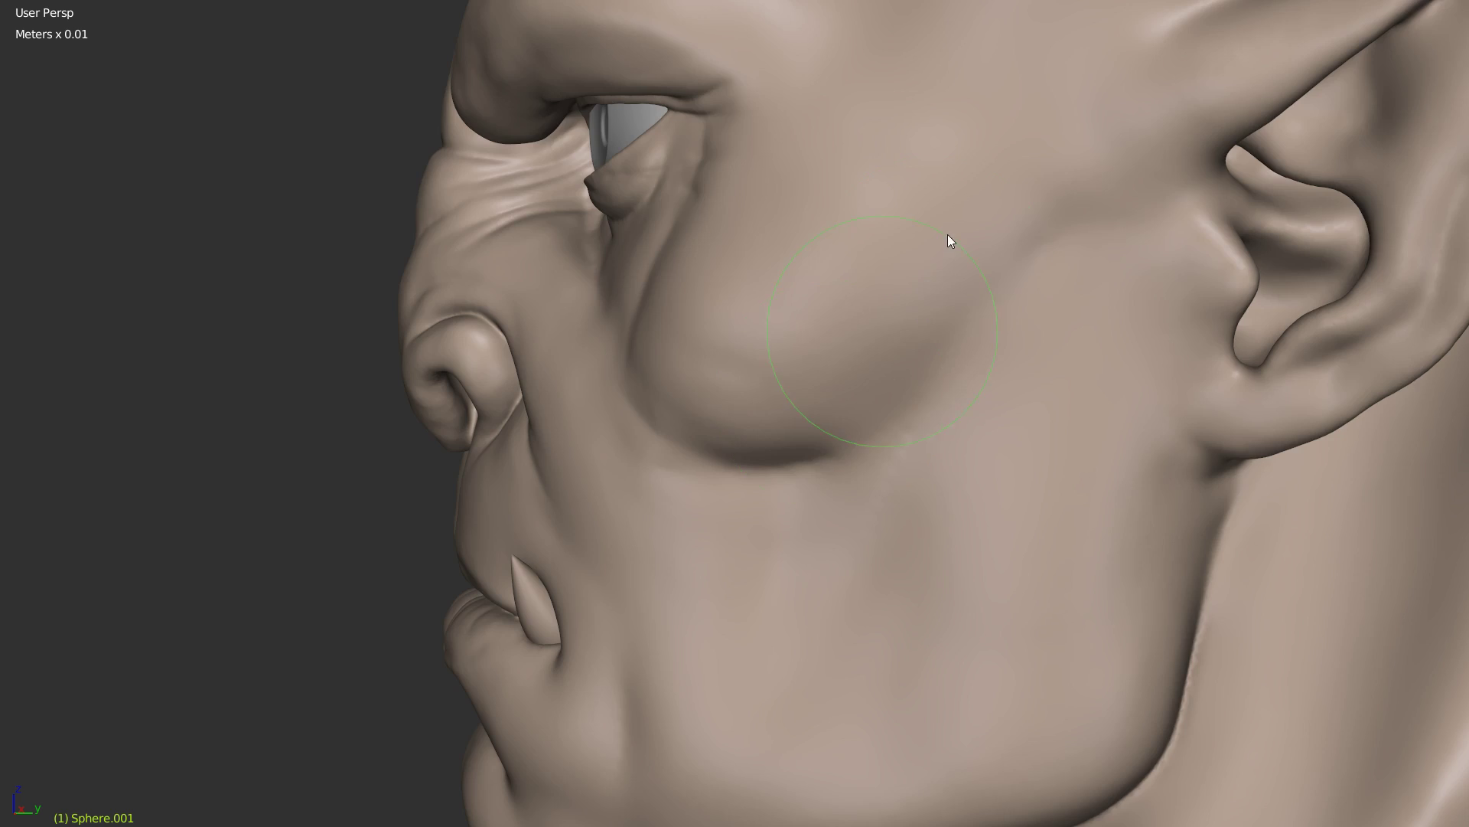
Step: Examine the proportions of the head against the torso and arms from the front
scroll(948, 241, down, 10)
mouse_move(644, 433)
middle_down()
mouse_move(944, 383)
mouse_move(895, 367)
mouse_move(919, 403)
mouse_move(1047, 406)
mouse_move(938, 407)
mouse_move(908, 371)
mouse_move(977, 332)
middle_up()
scroll(851, 450, down, 3)
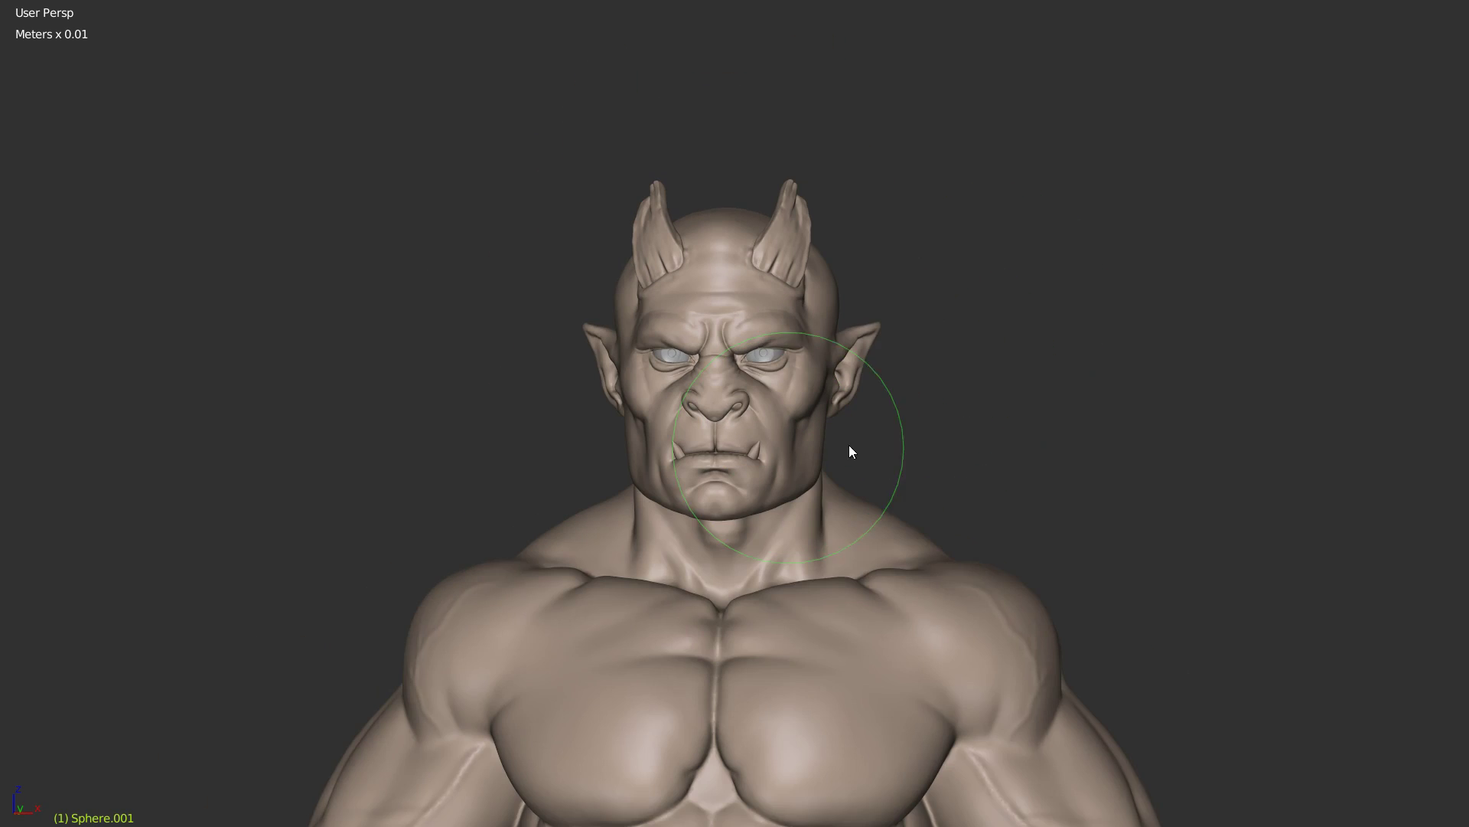
shift+middle_drag(851, 451, 846, 229)
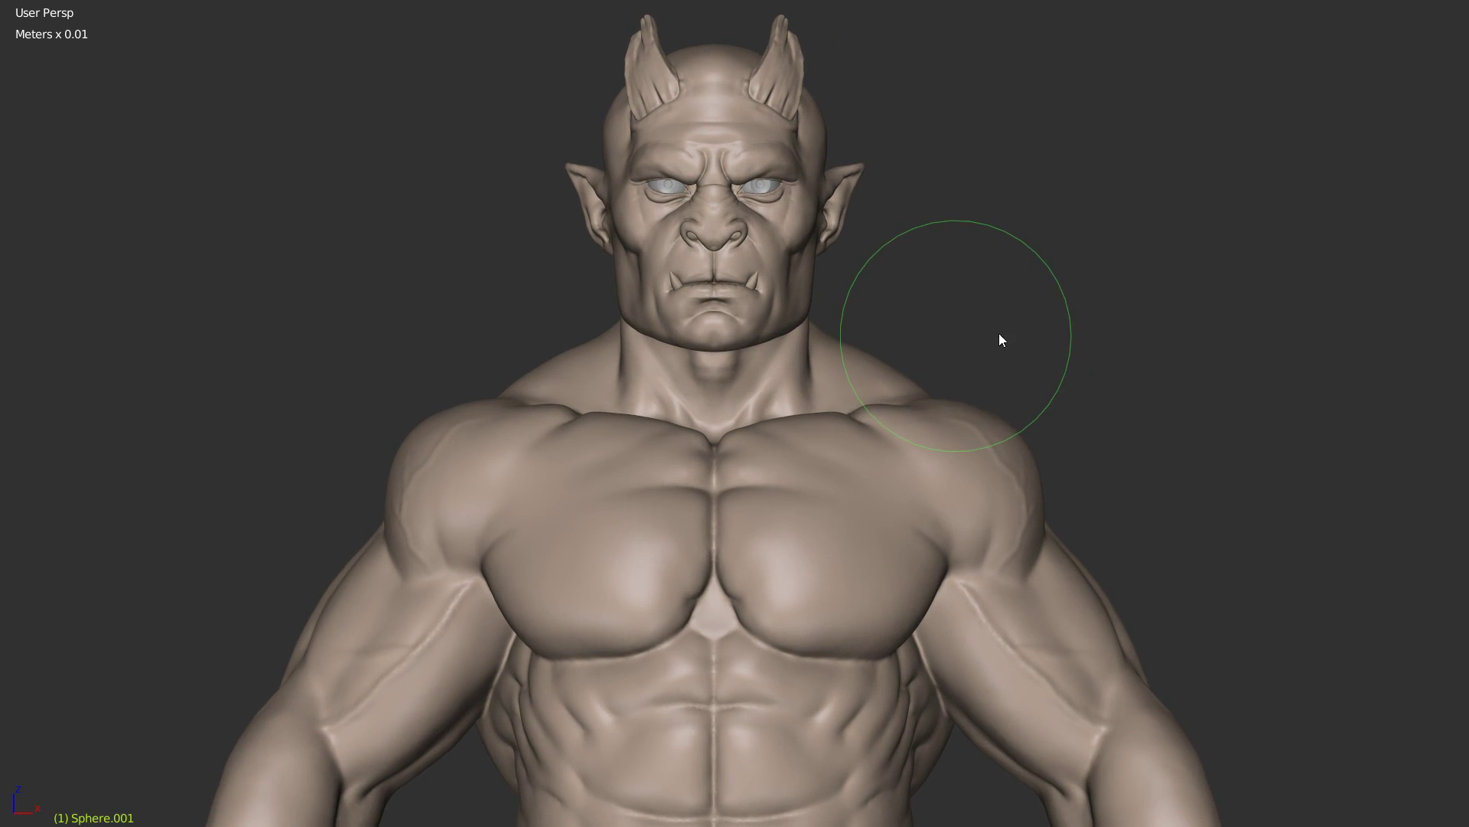
scroll(999, 337, down, 3)
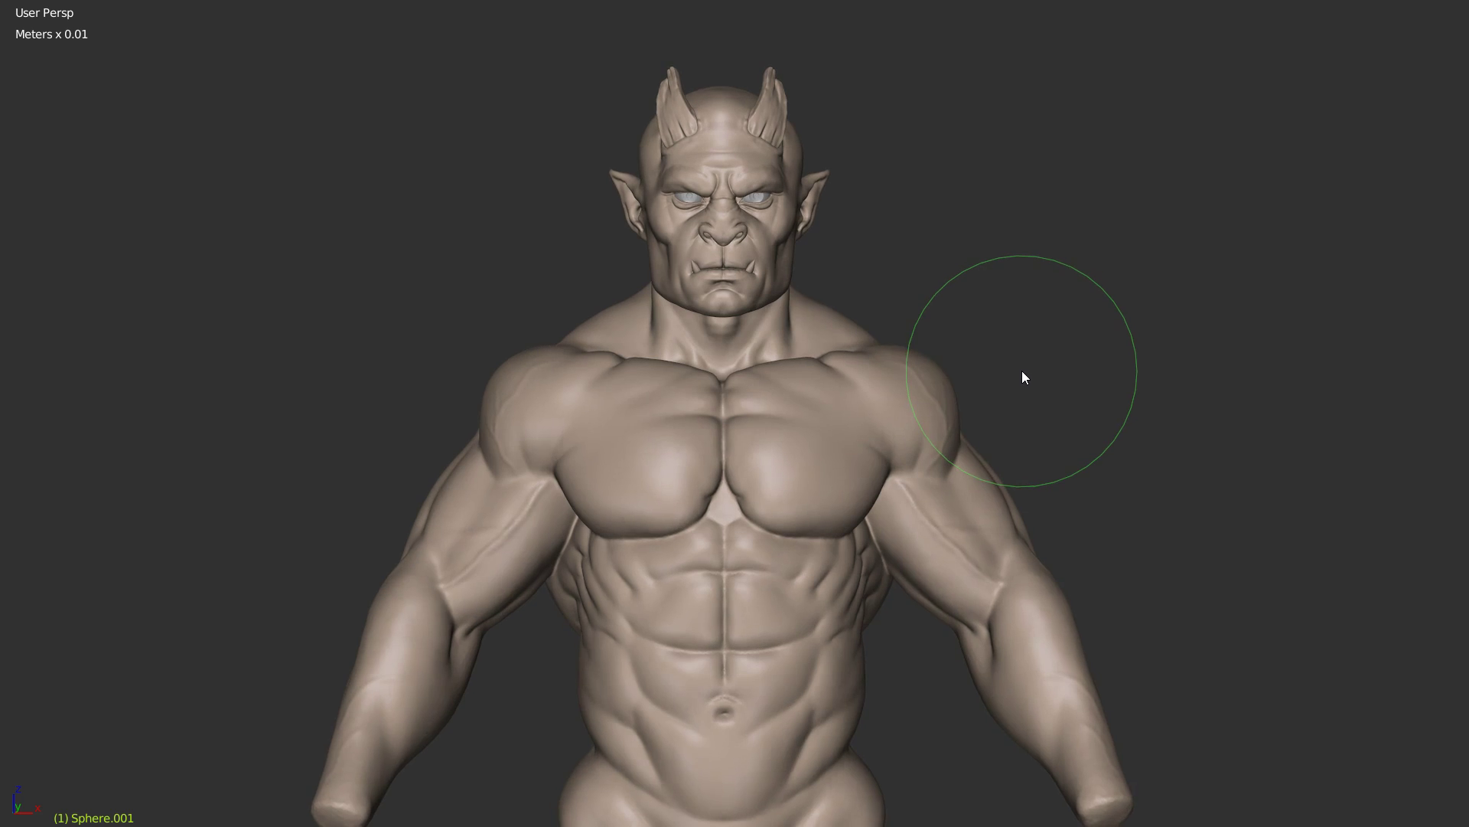
scroll(1068, 336, up, 3)
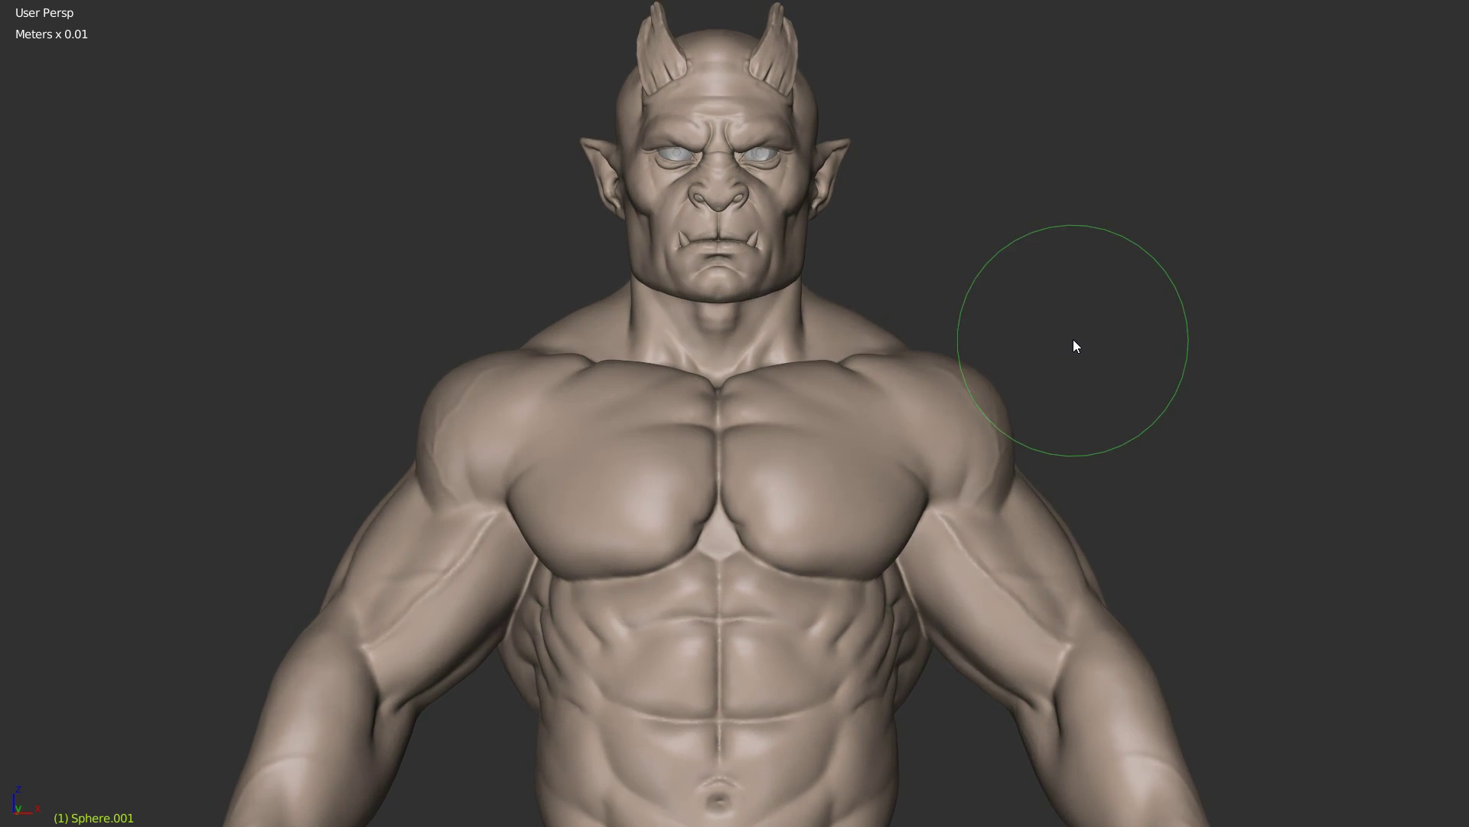
mouse_move(1171, 351)
middle_down()
mouse_move(988, 377)
mouse_move(1040, 372)
middle_up()
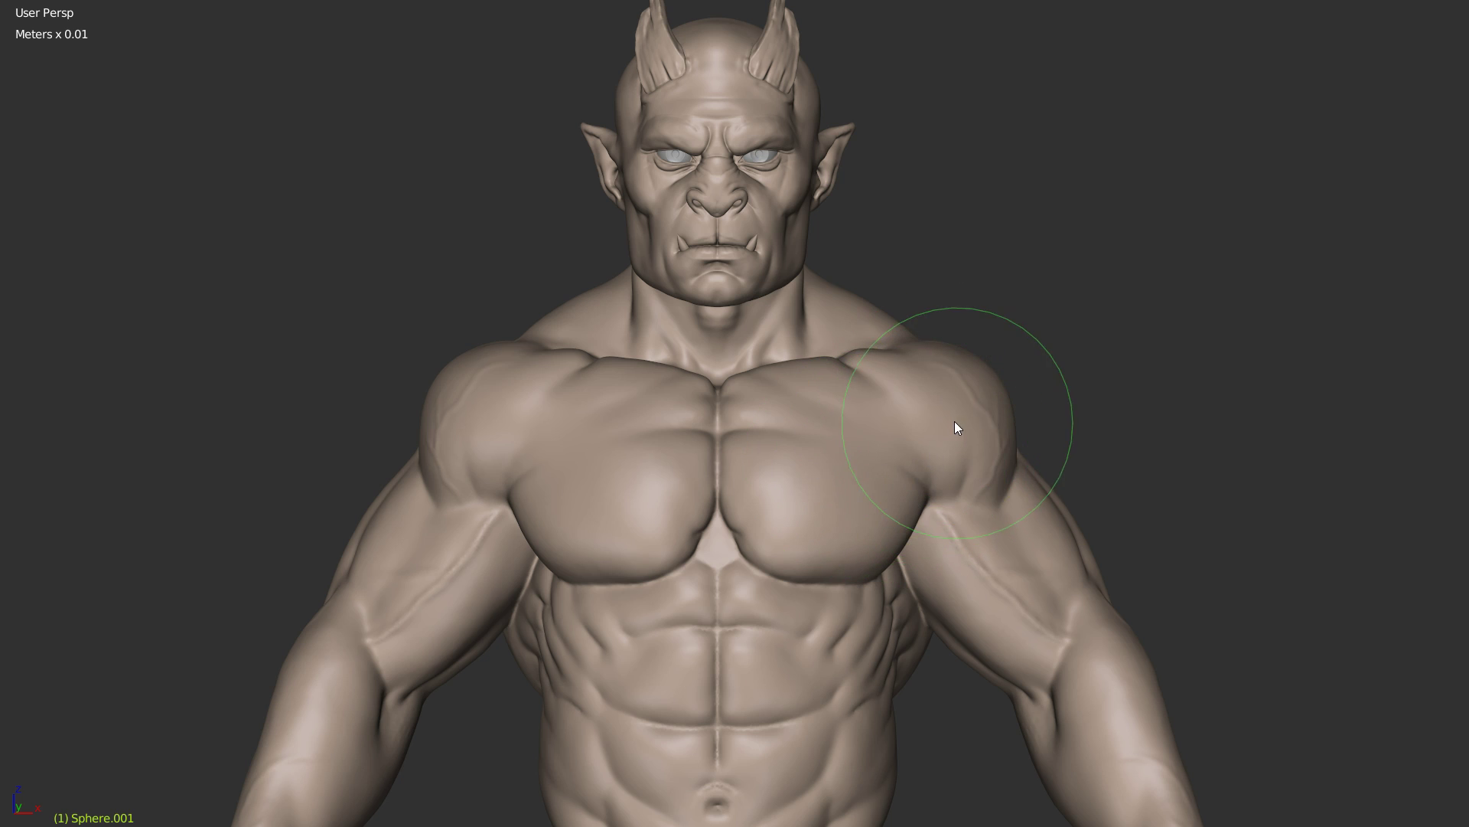
middle_drag(948, 418, 939, 414)
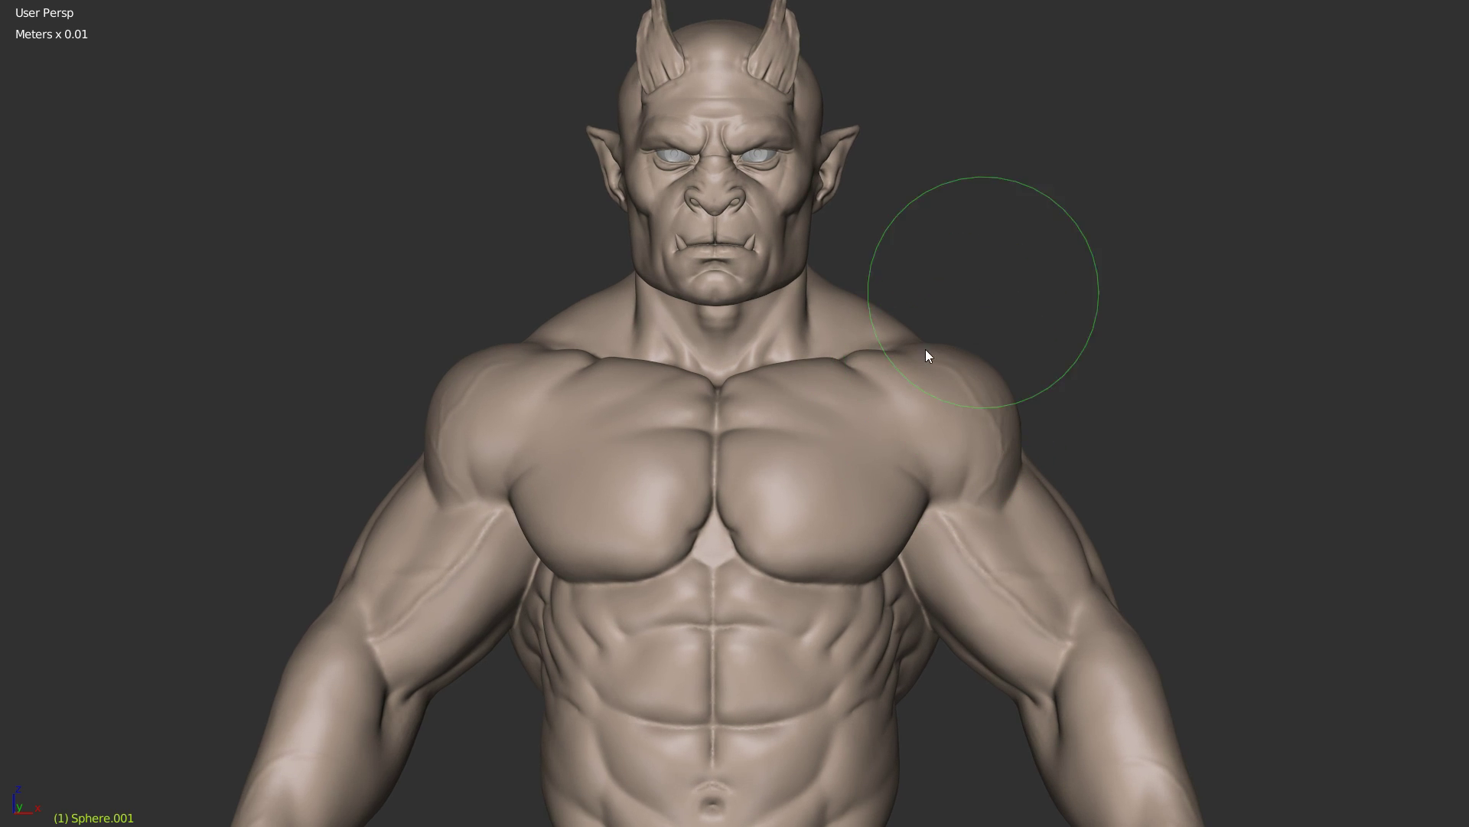
Step: Enable ambient occlusion in the viewport shading and set its samples to 256
key(n)
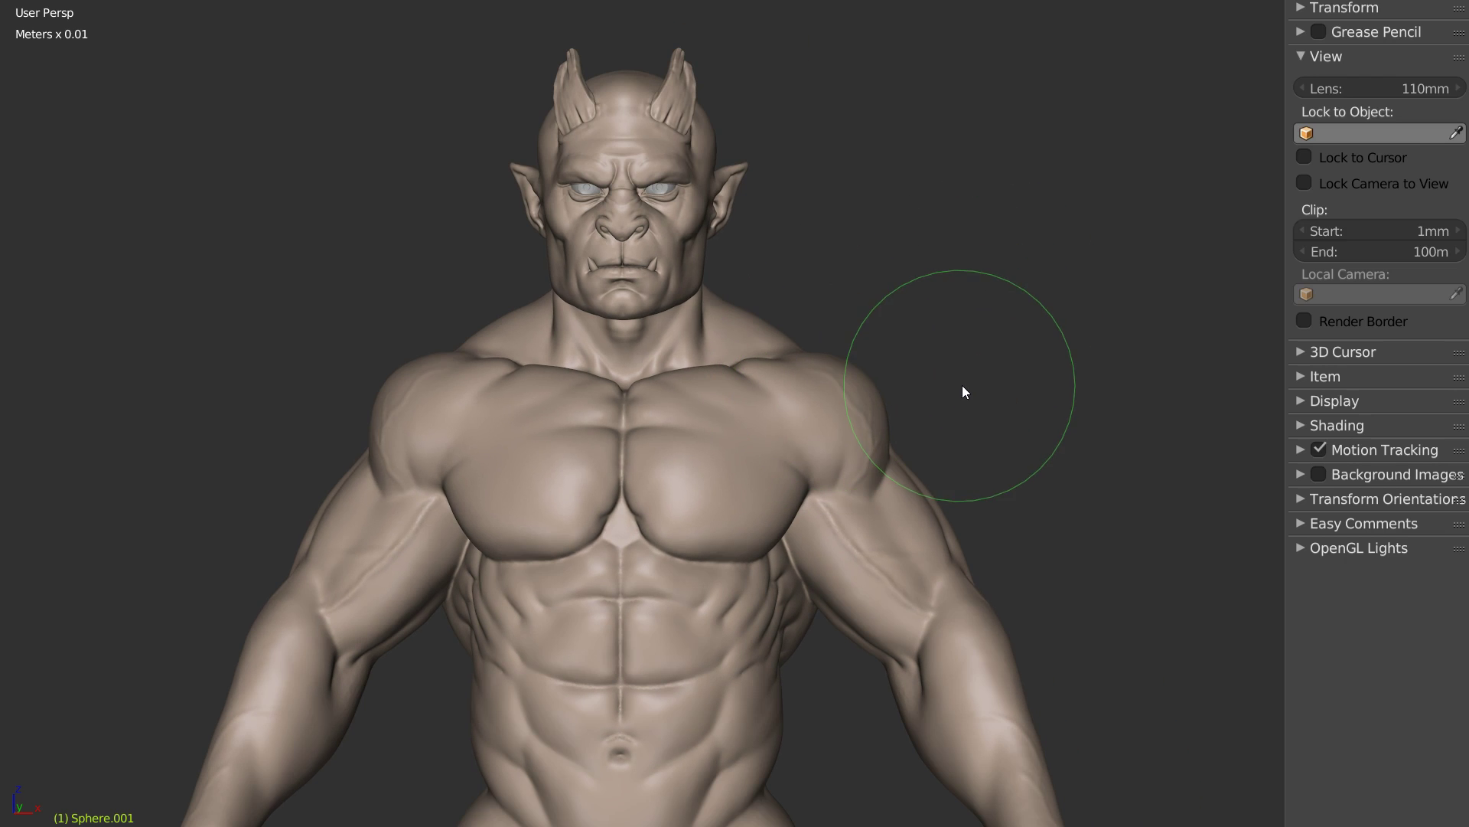
click(1300, 426)
click(1304, 549)
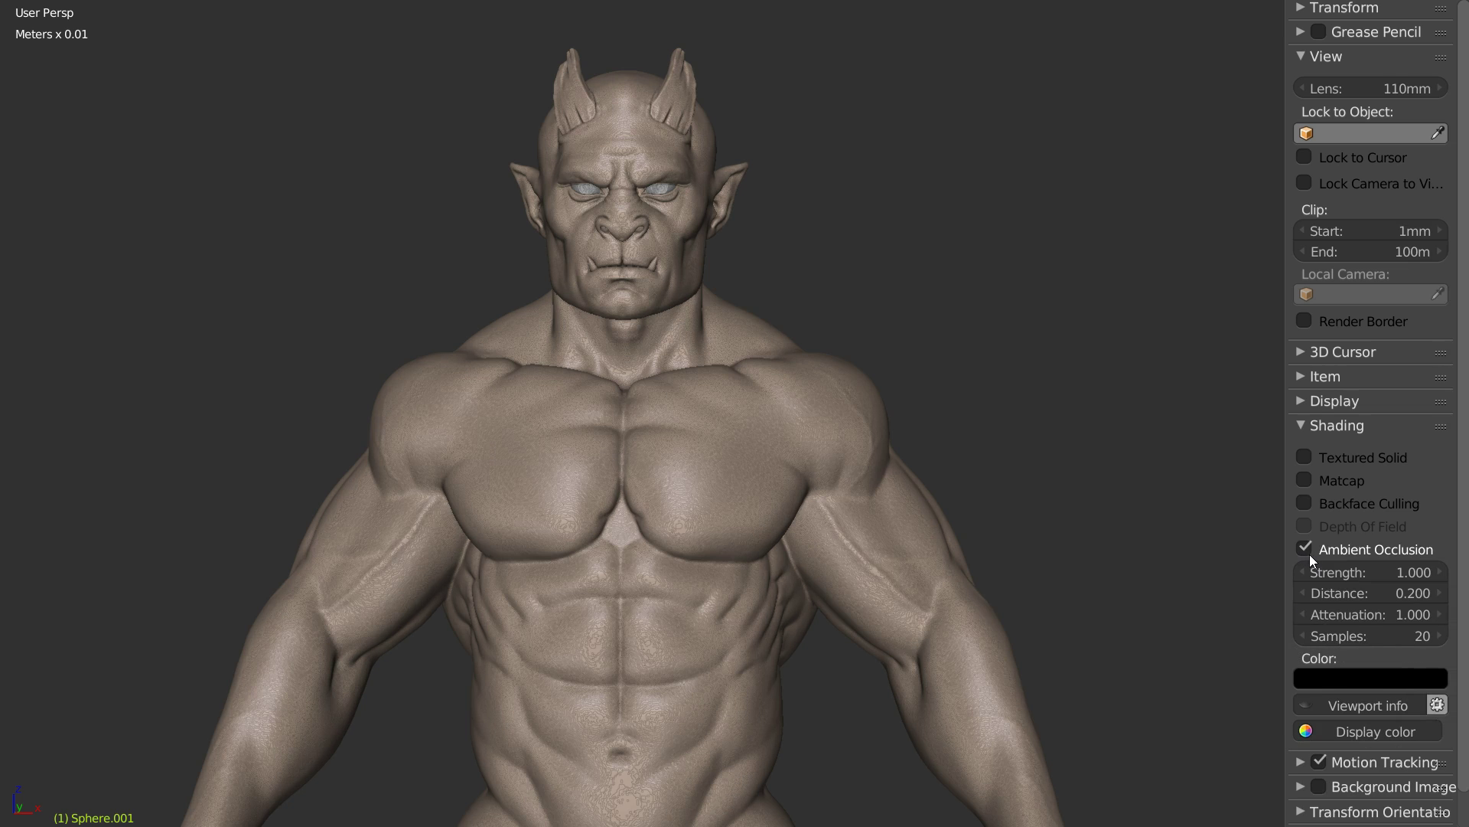
scroll(800, 403, up, 3)
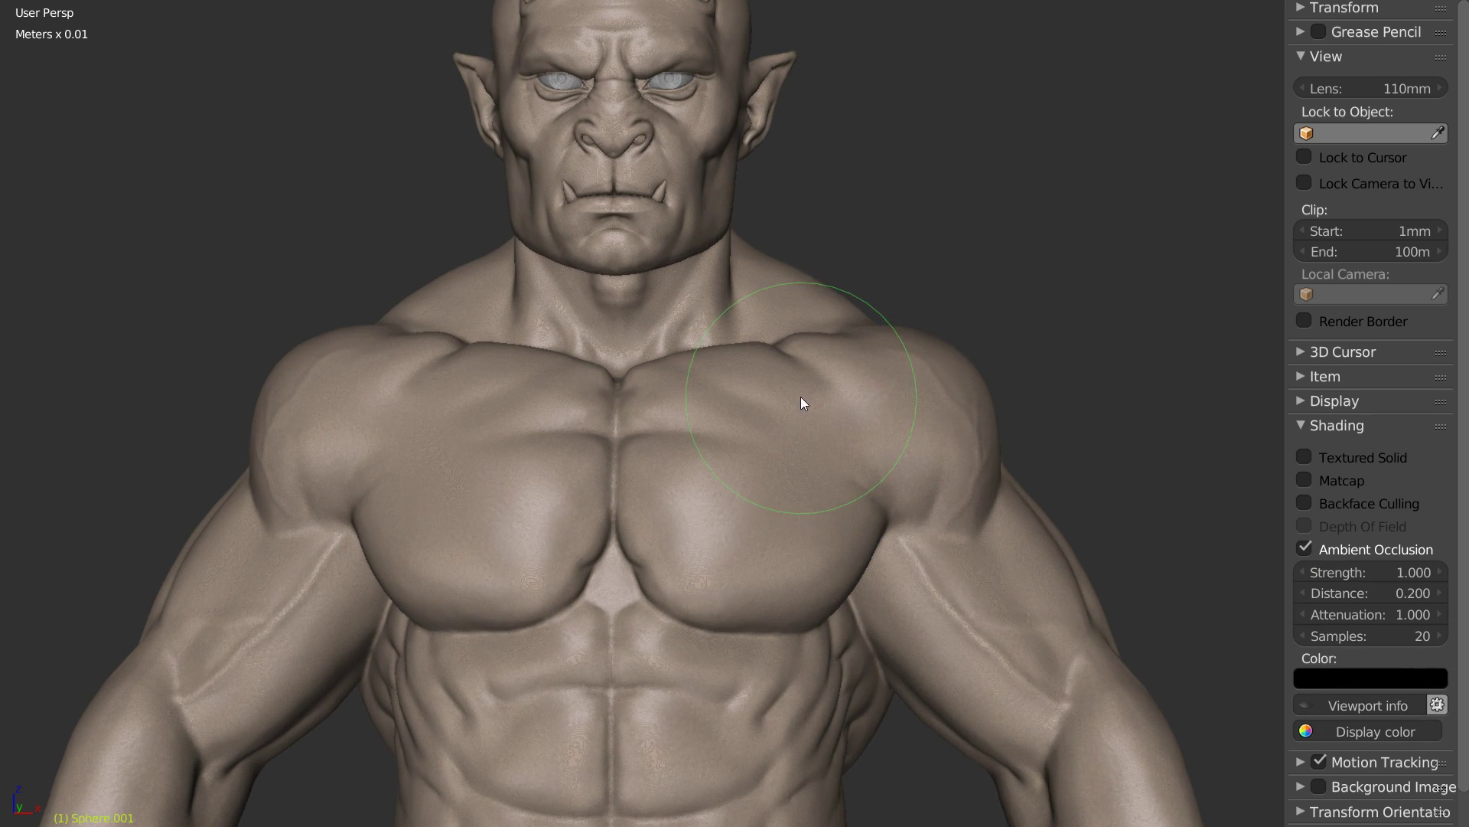
click(1364, 636)
text(256)
key(Return)
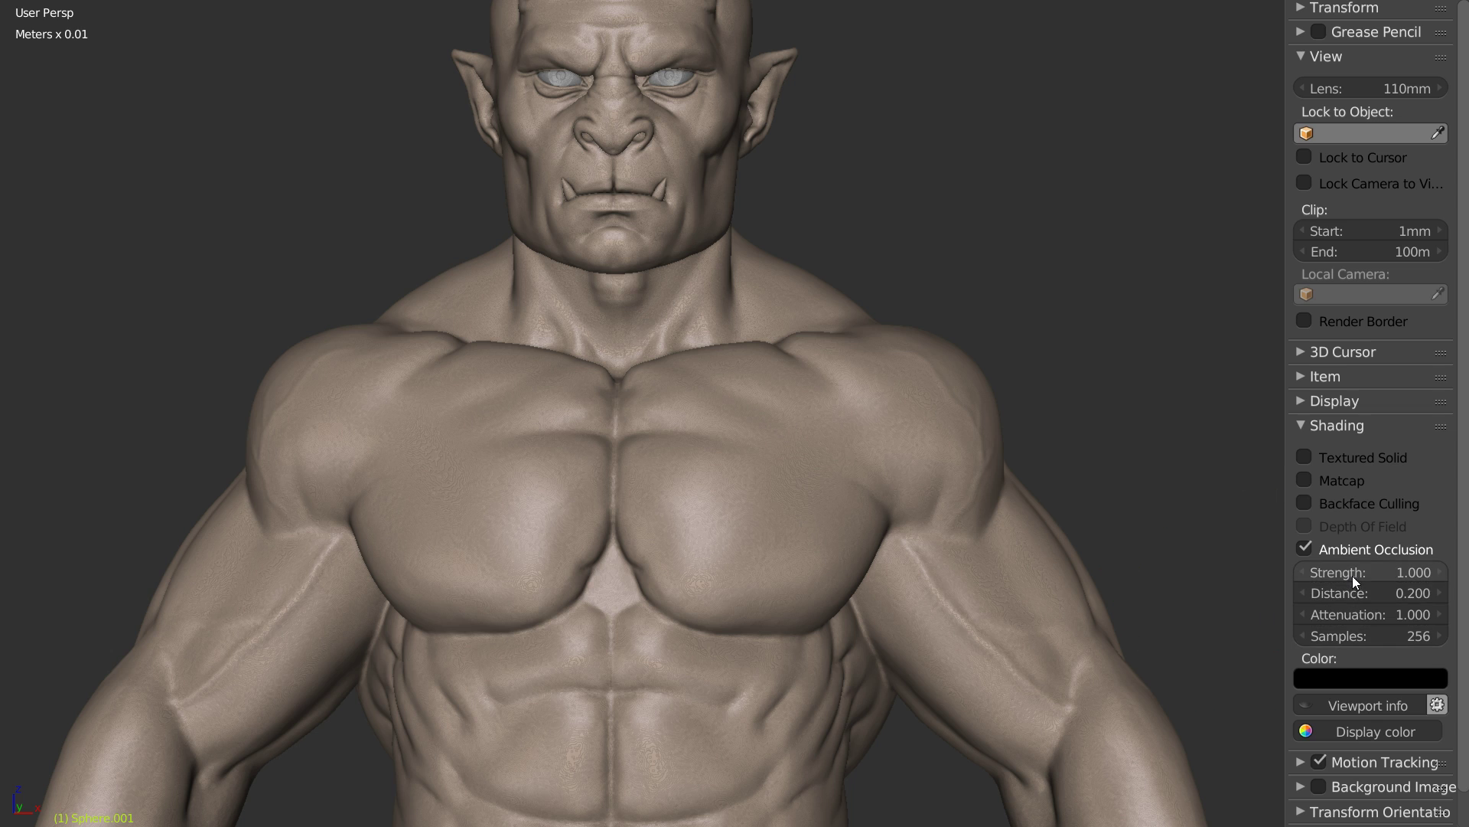
Step: Try ambient occlusion distances of 0.05, 0.1 and 0.5 on the torso
click(1361, 593)
text(0.05)
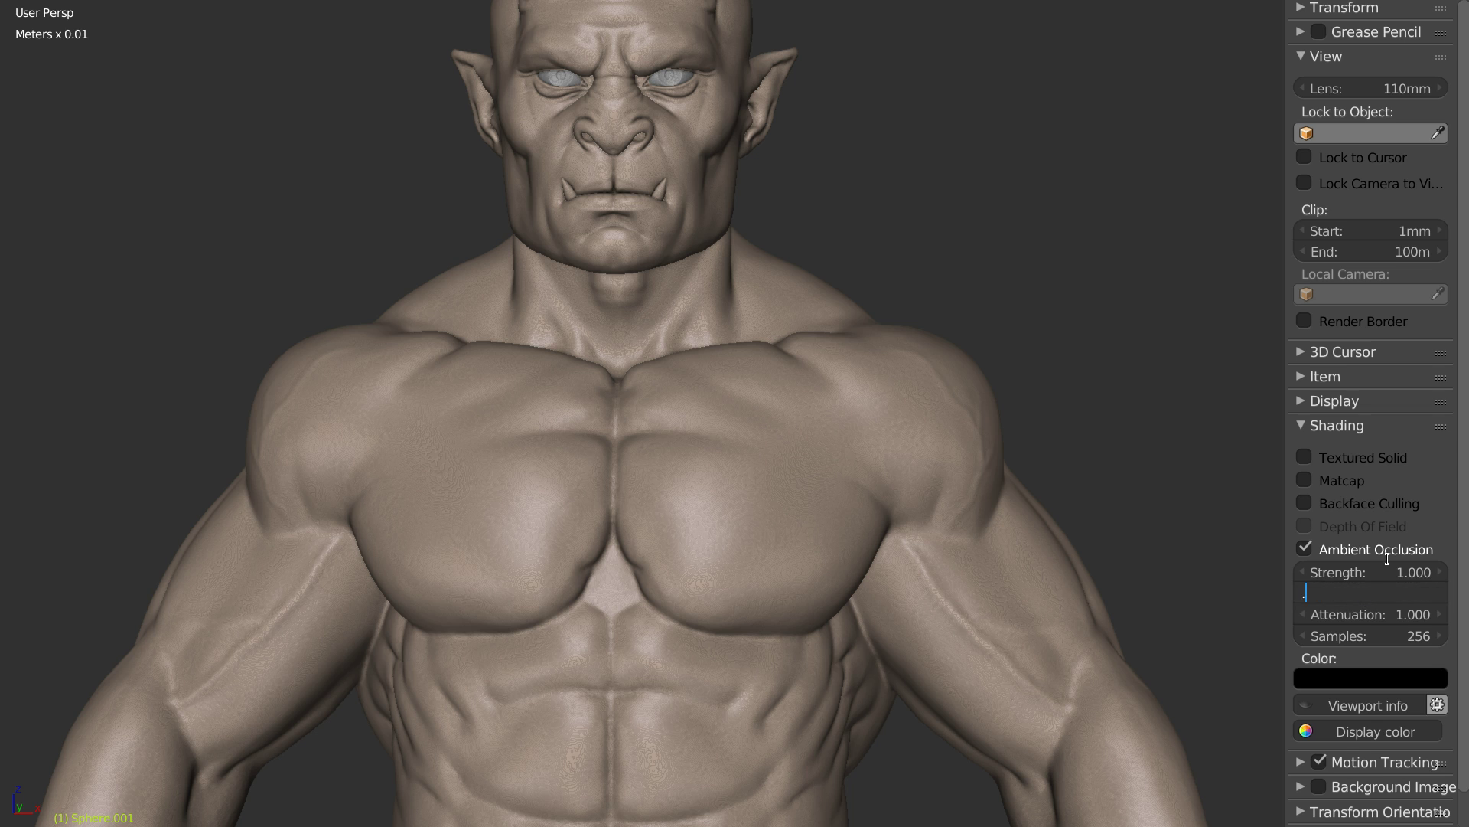
key(Return)
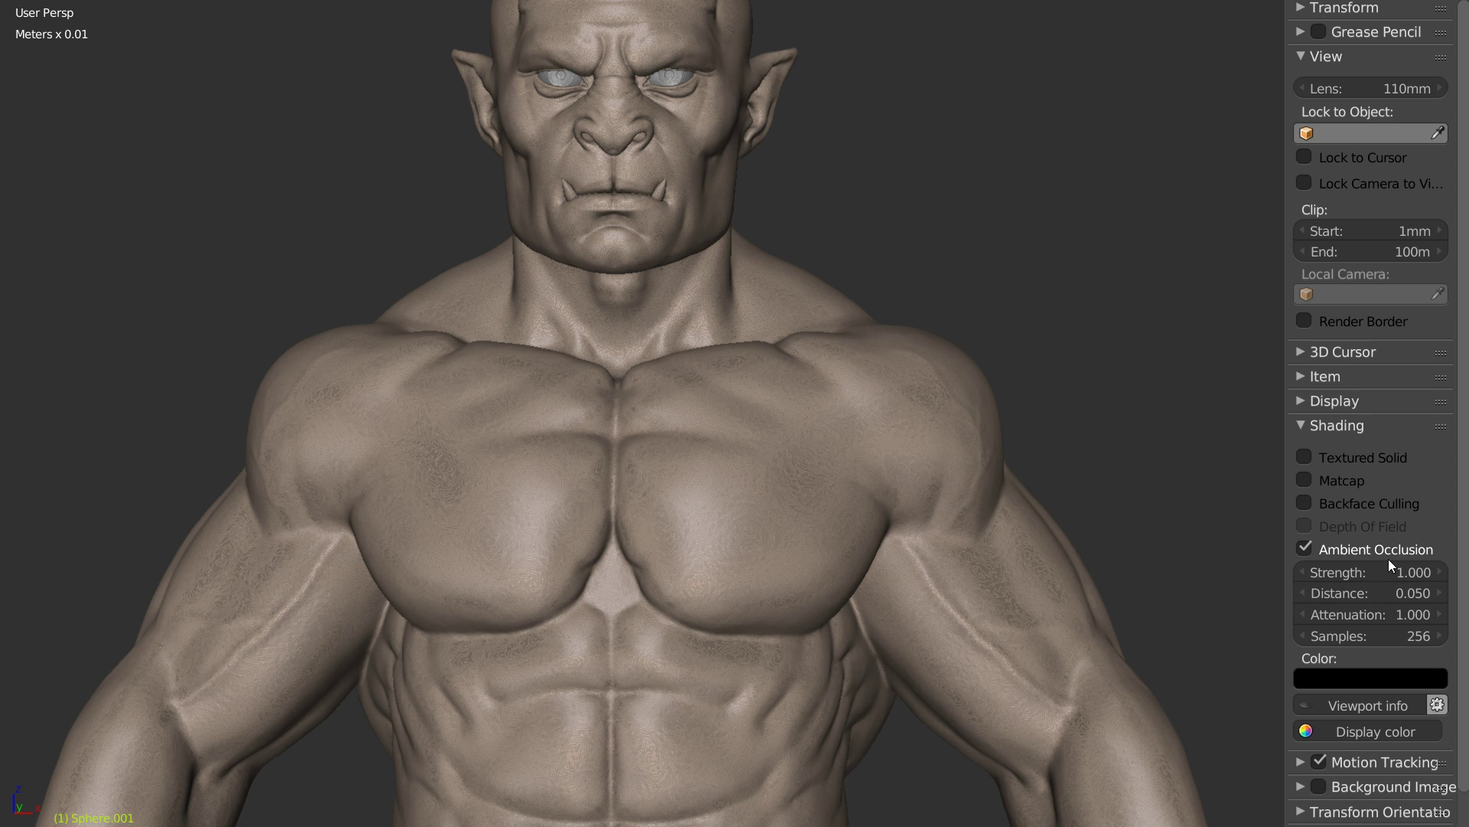
click(1403, 595)
text(0.1)
key(Return)
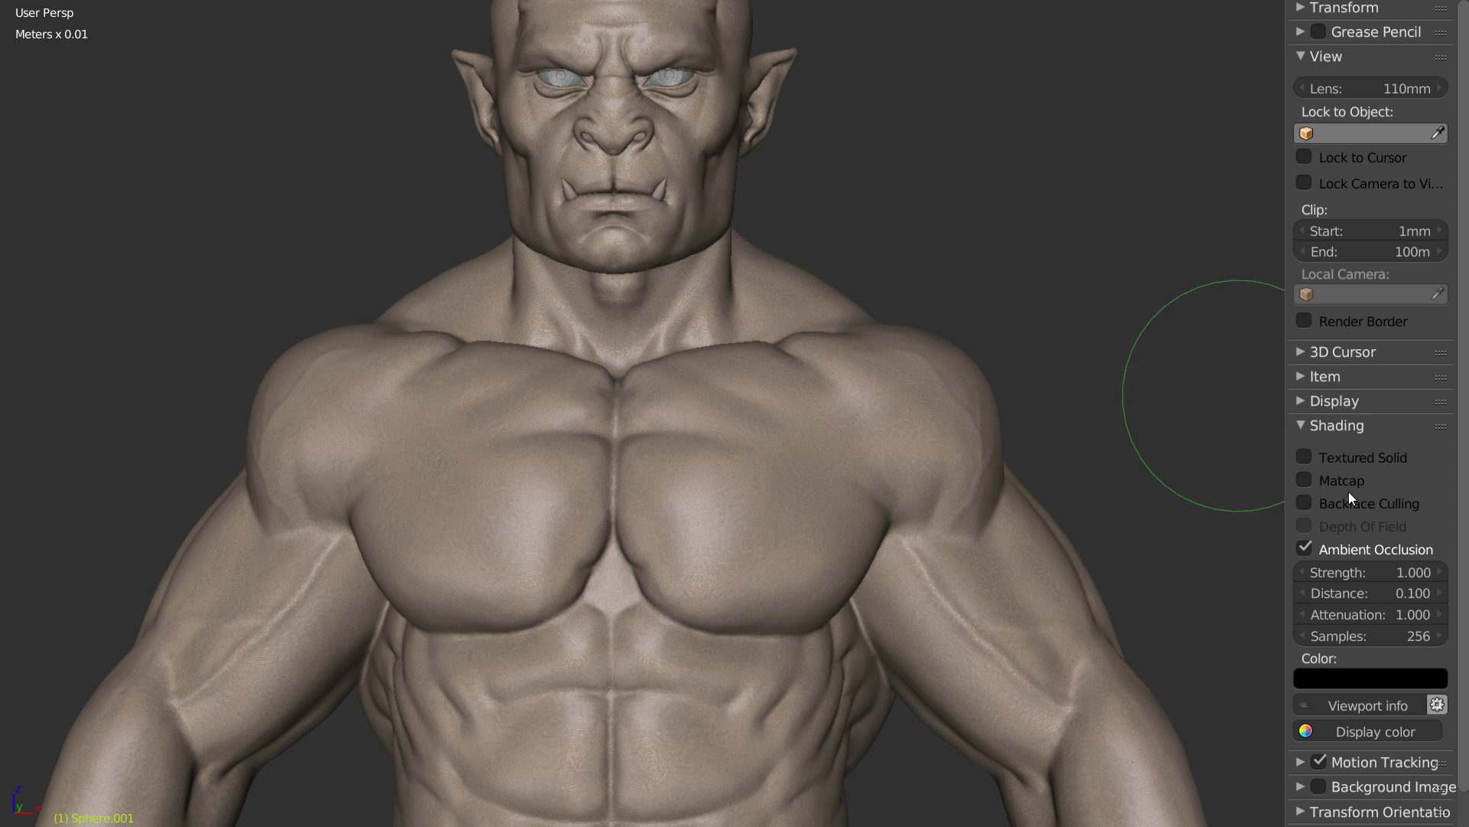
click(1375, 592)
text(0.5)
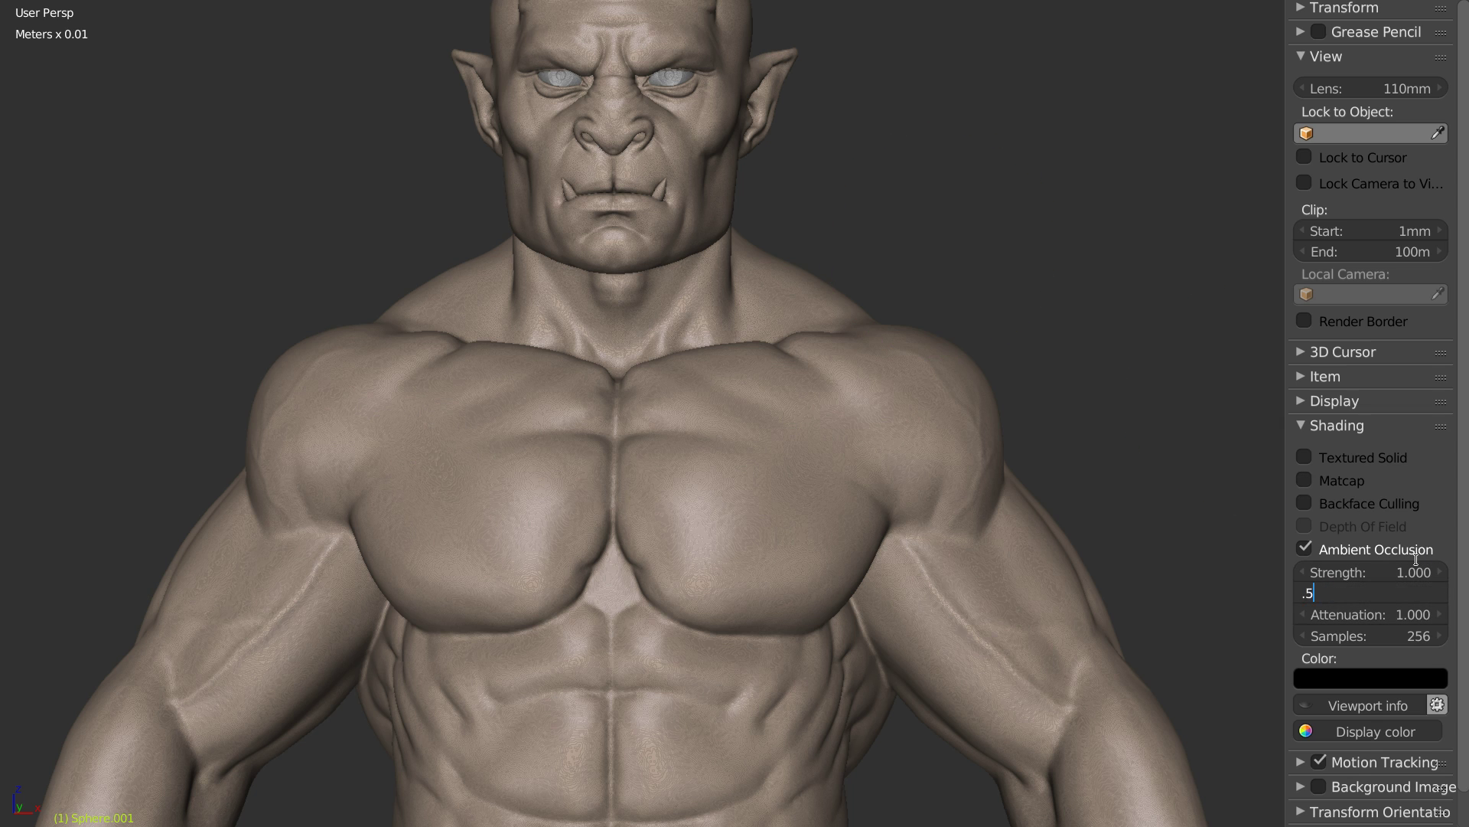
key(Return)
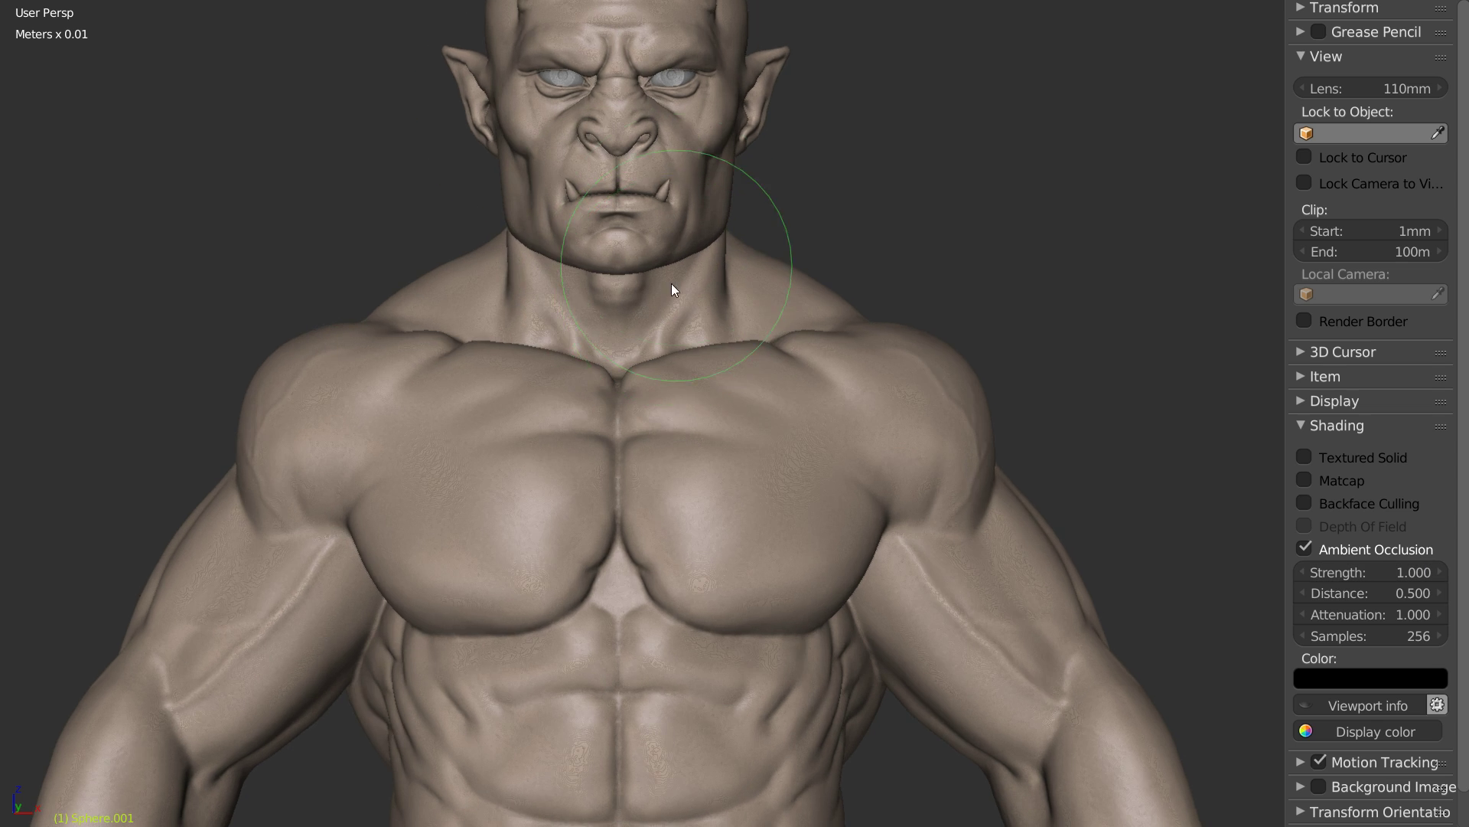
Step: Try an ambient occlusion strength of 0.5 on a close view of the face
shift+middle_drag(673, 285, 641, 469)
scroll(712, 360, up, 3)
shift+middle_drag(663, 387, 648, 415)
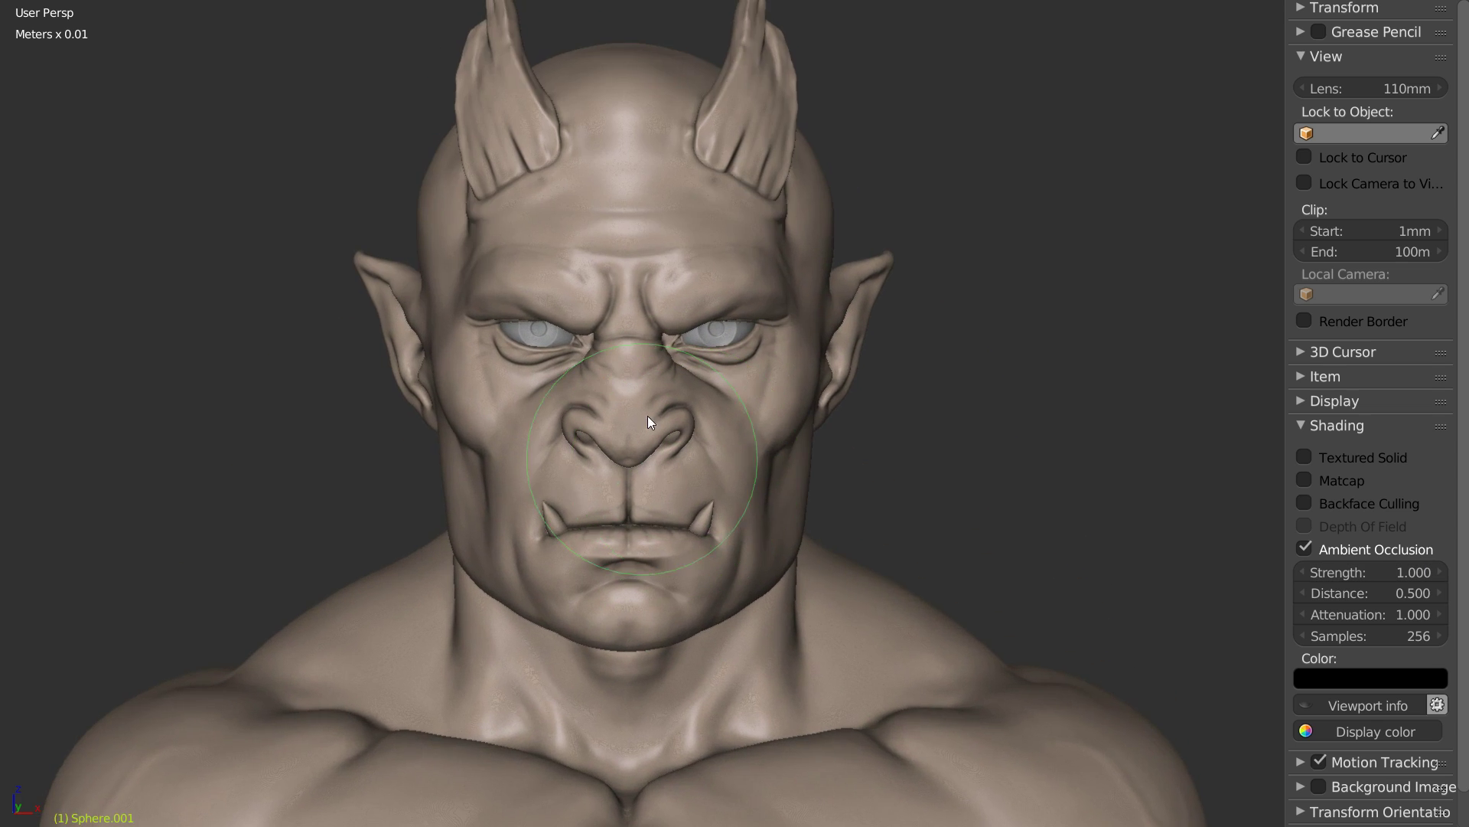
scroll(753, 366, up, 4)
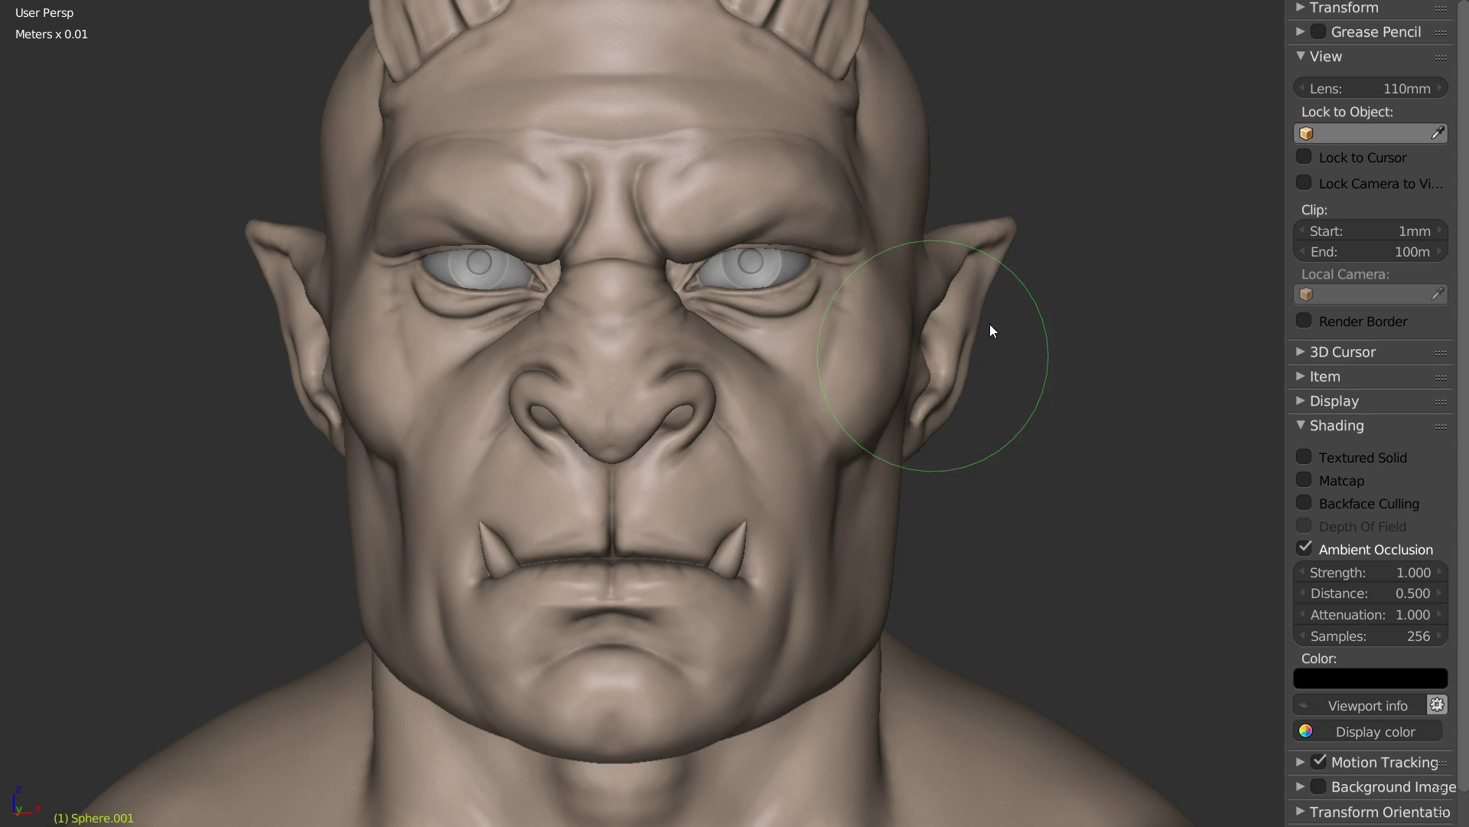
click(1423, 568)
text(0.5)
key(Return)
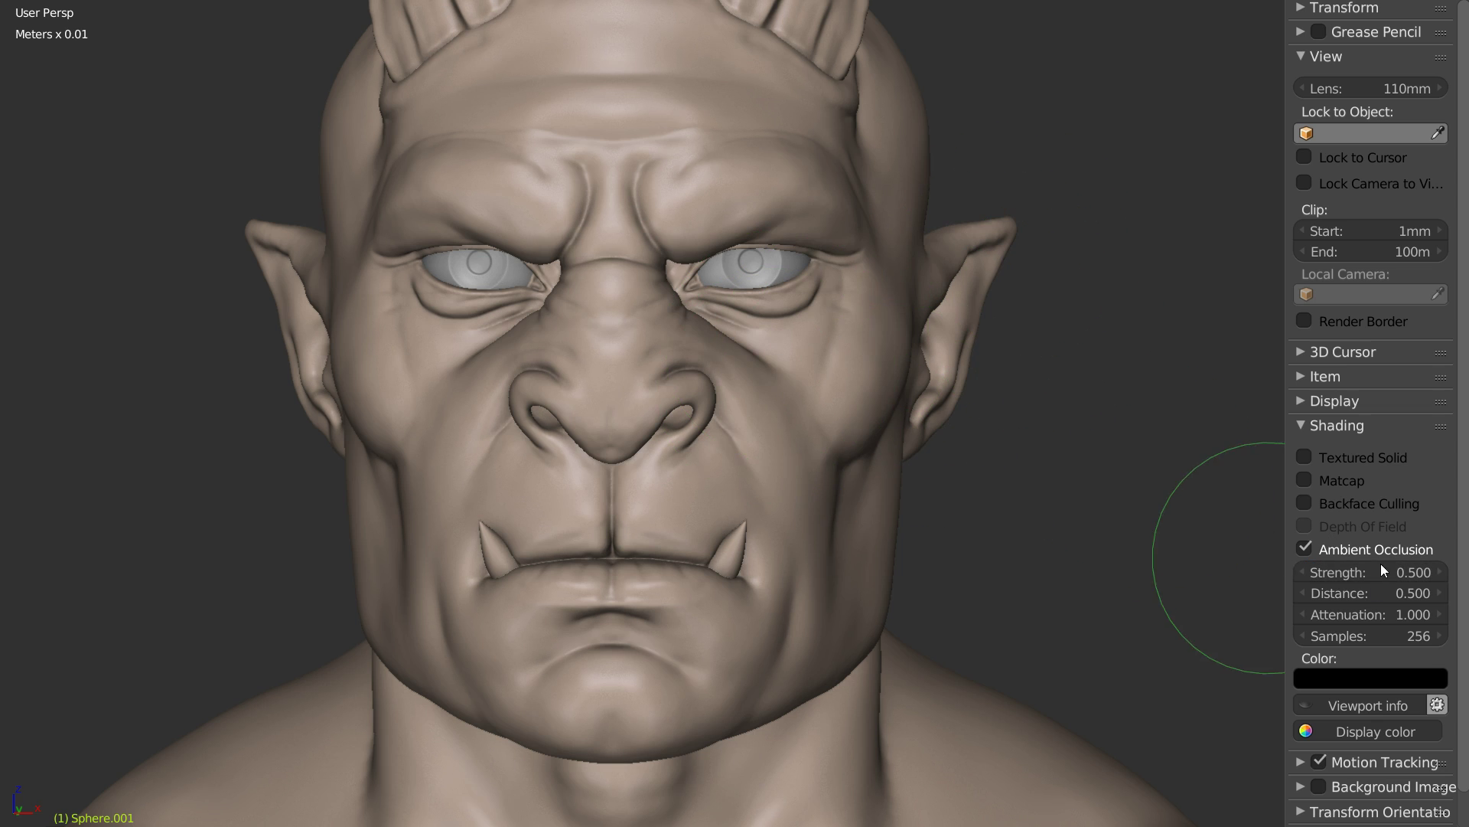
Step: Set the ambient occlusion distance to 1 and its strength to 0.7
click(1358, 594)
key(Escape)
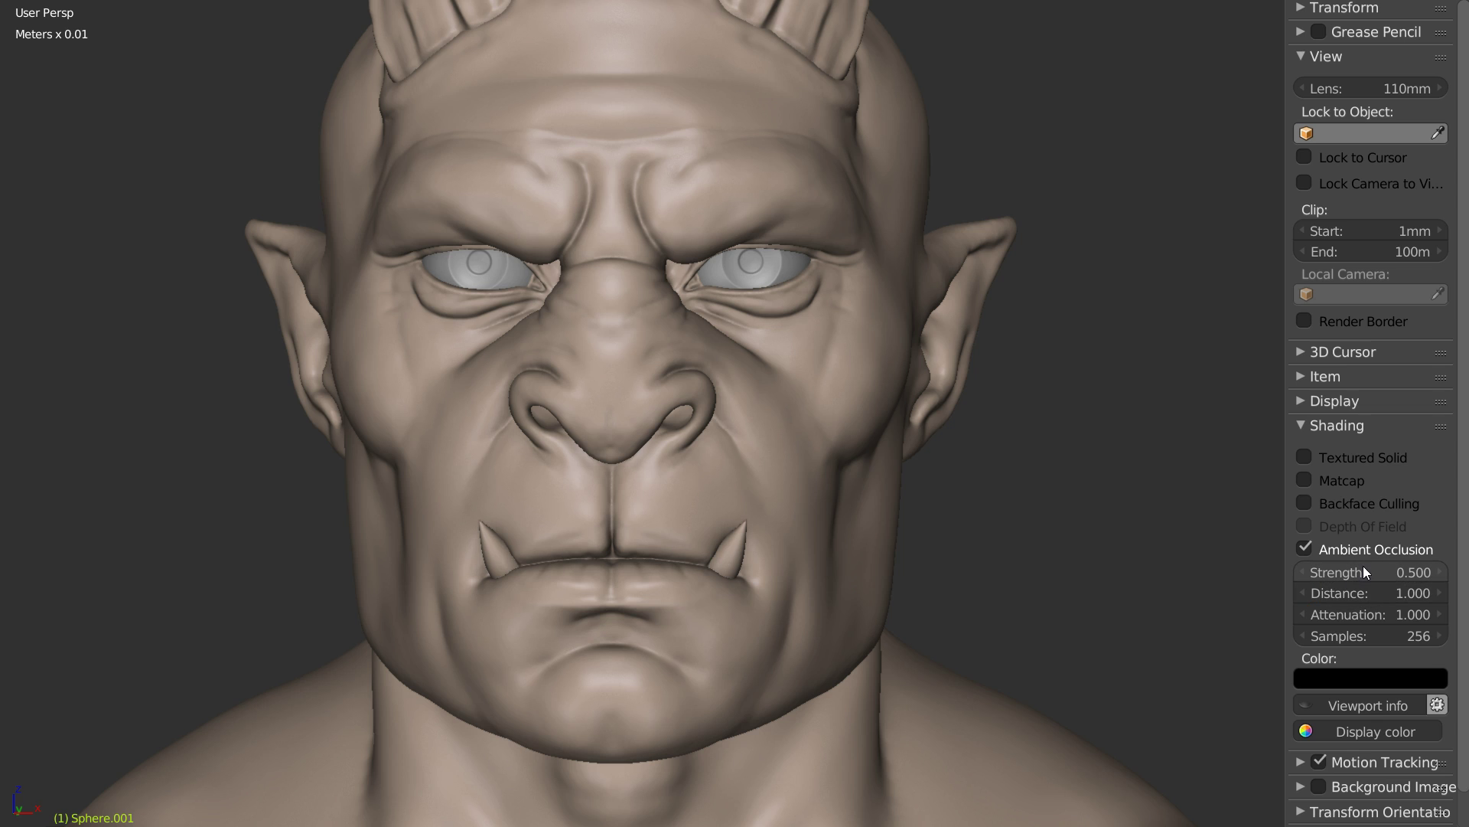
click(1380, 571)
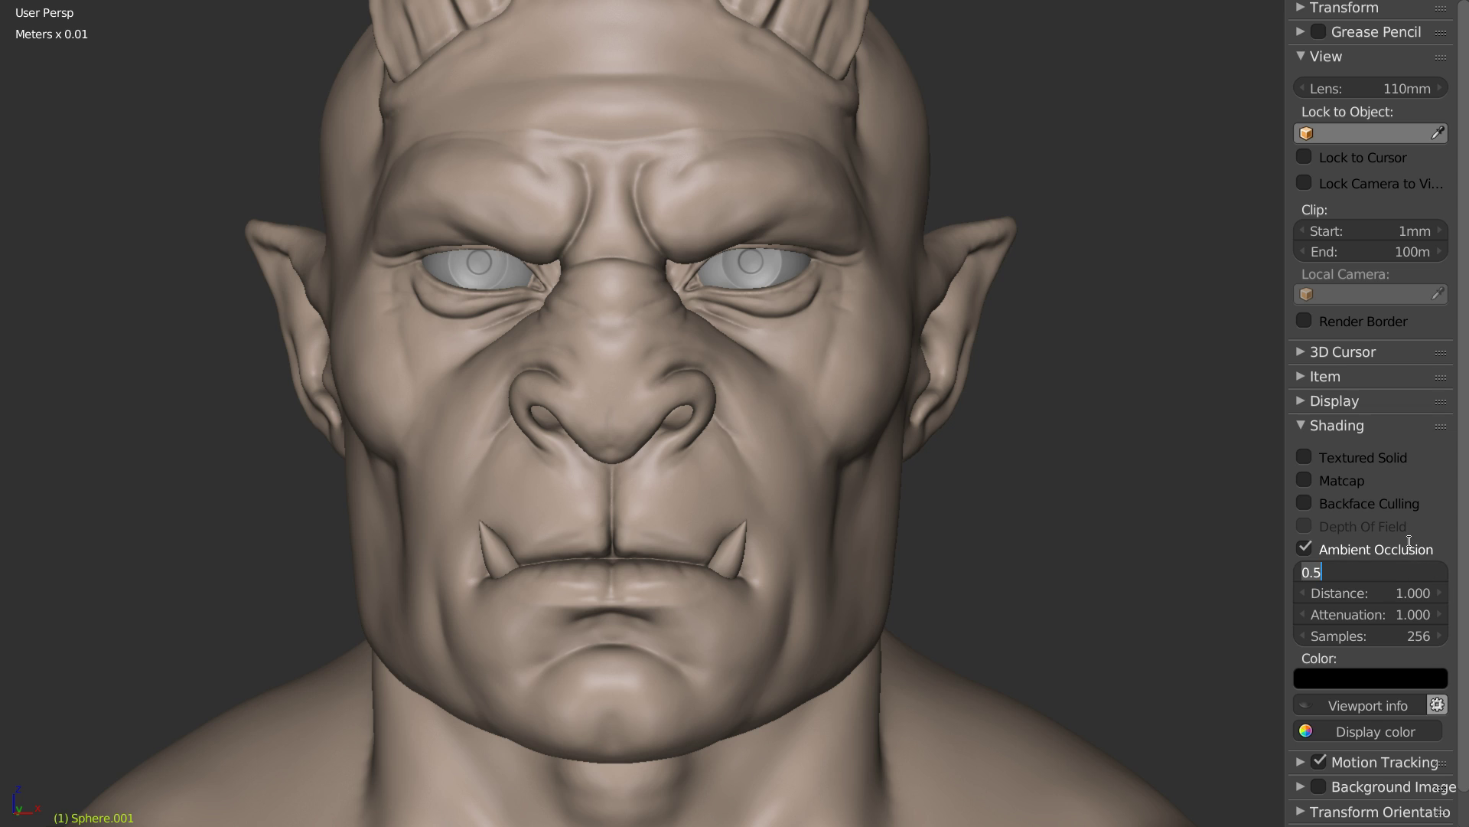
text(0.7)
key(Return)
Step: Examine the head and torso with ambient occlusion shading from the front and in profile
mouse_move(829, 407)
middle_down()
mouse_move(820, 436)
mouse_move(846, 475)
mouse_move(705, 485)
mouse_move(542, 434)
mouse_move(757, 333)
mouse_move(793, 347)
middle_up()
scroll(791, 394, down, 4)
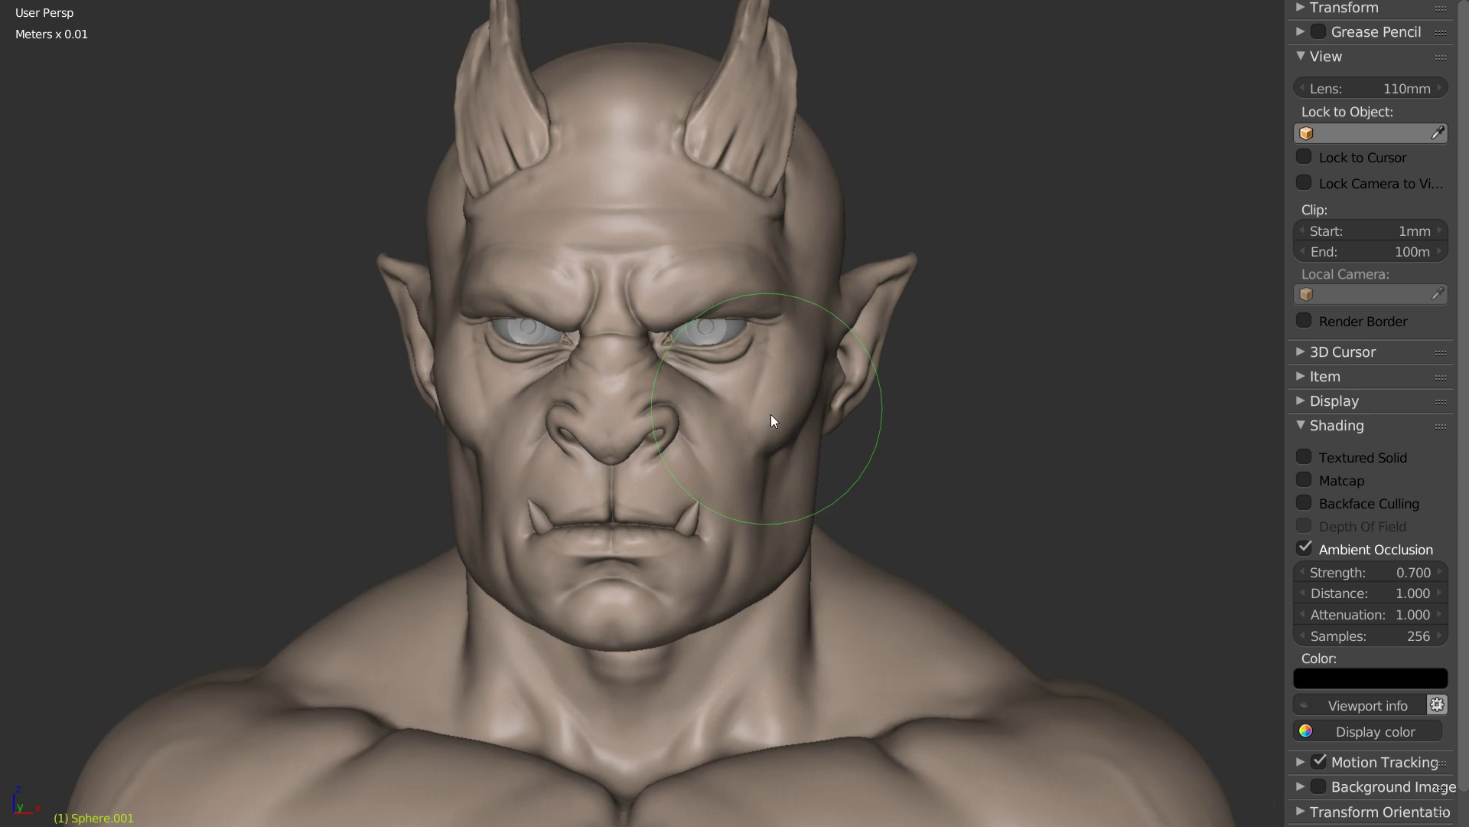
scroll(750, 370, down, 3)
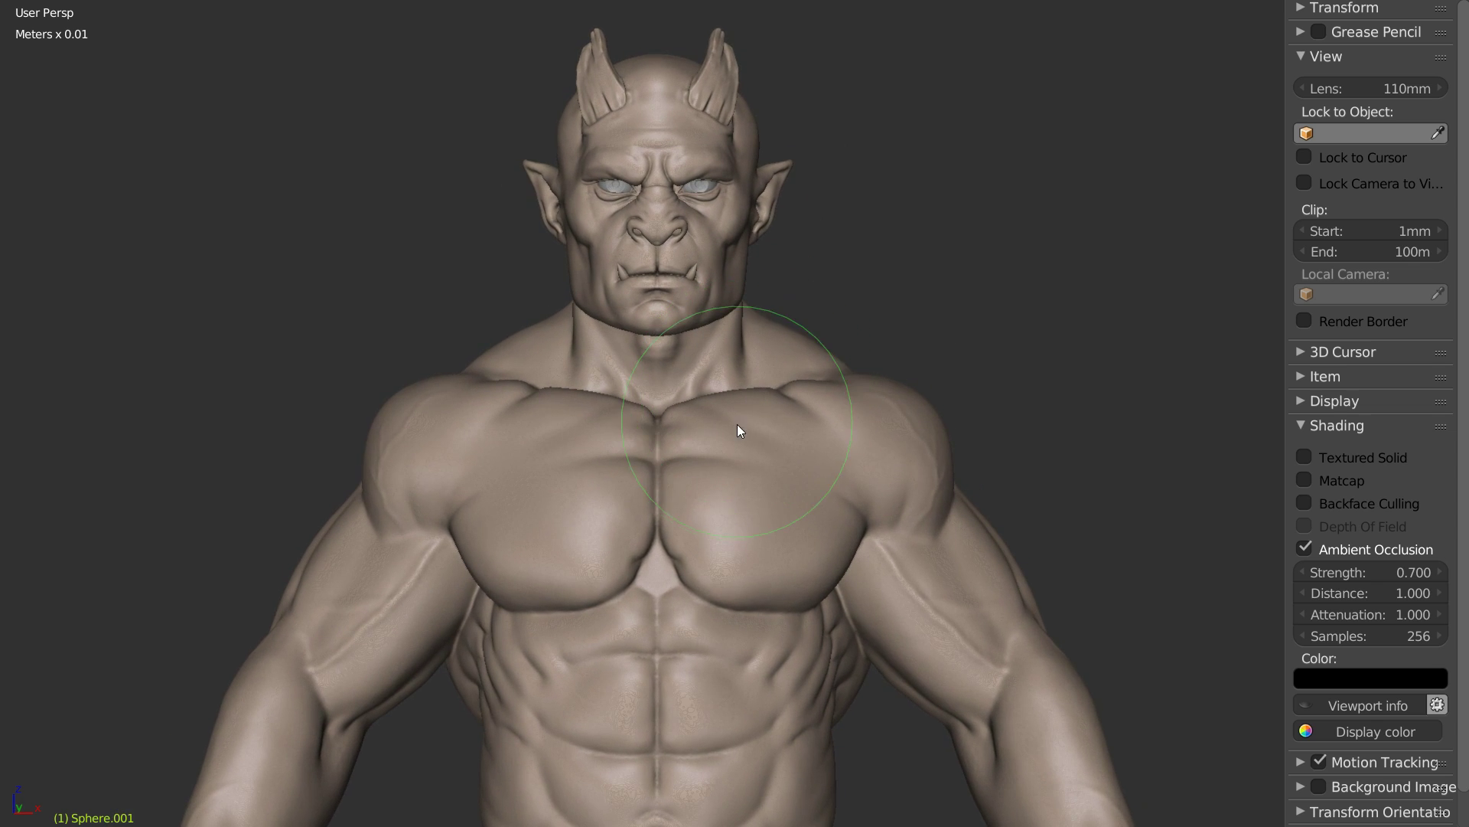
scroll(891, 379, down, 2)
shift+middle_drag(806, 416, 820, 381)
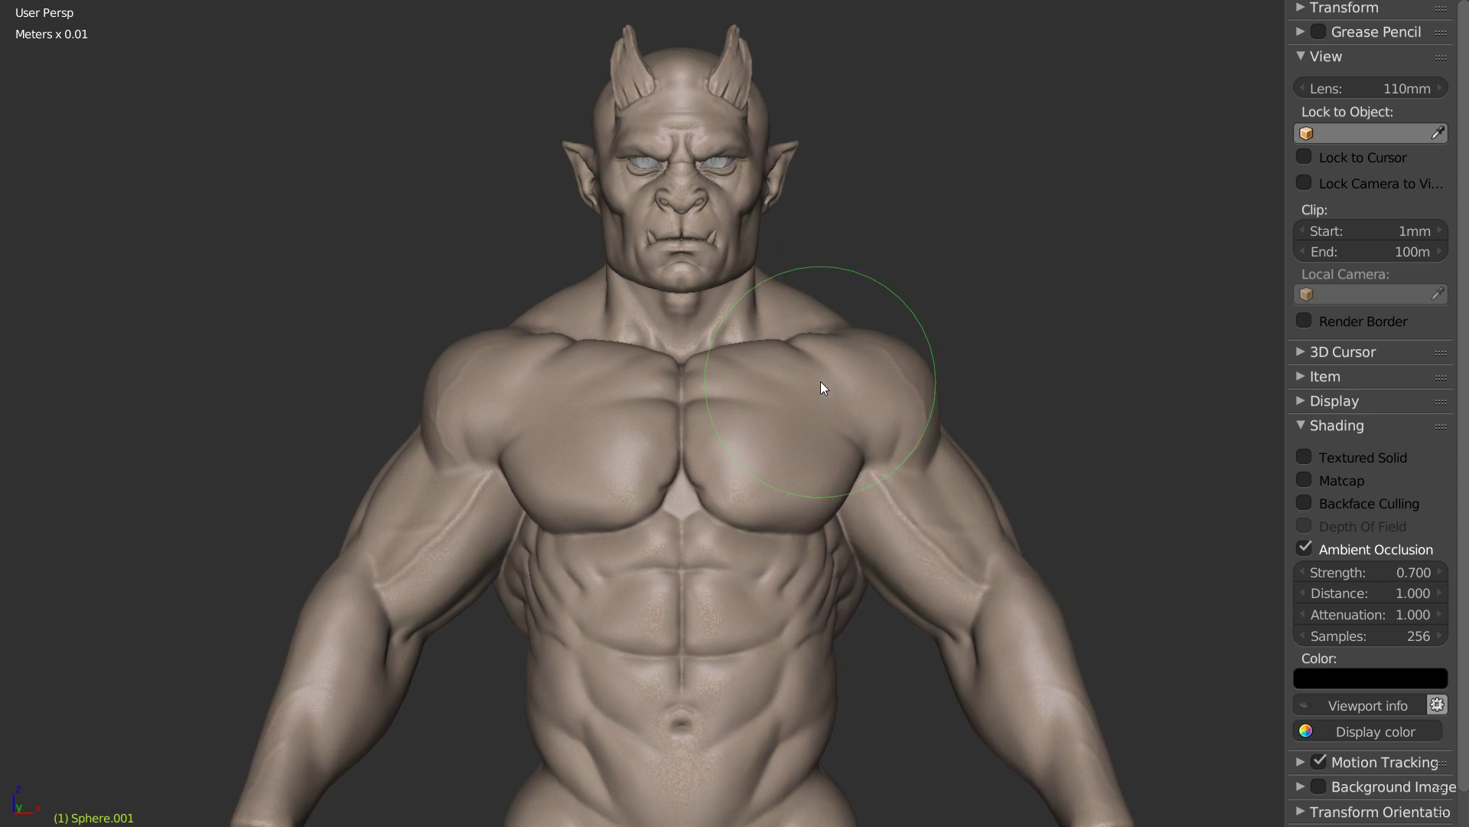
scroll(811, 434, up, 1)
middle_drag(815, 433, 787, 399)
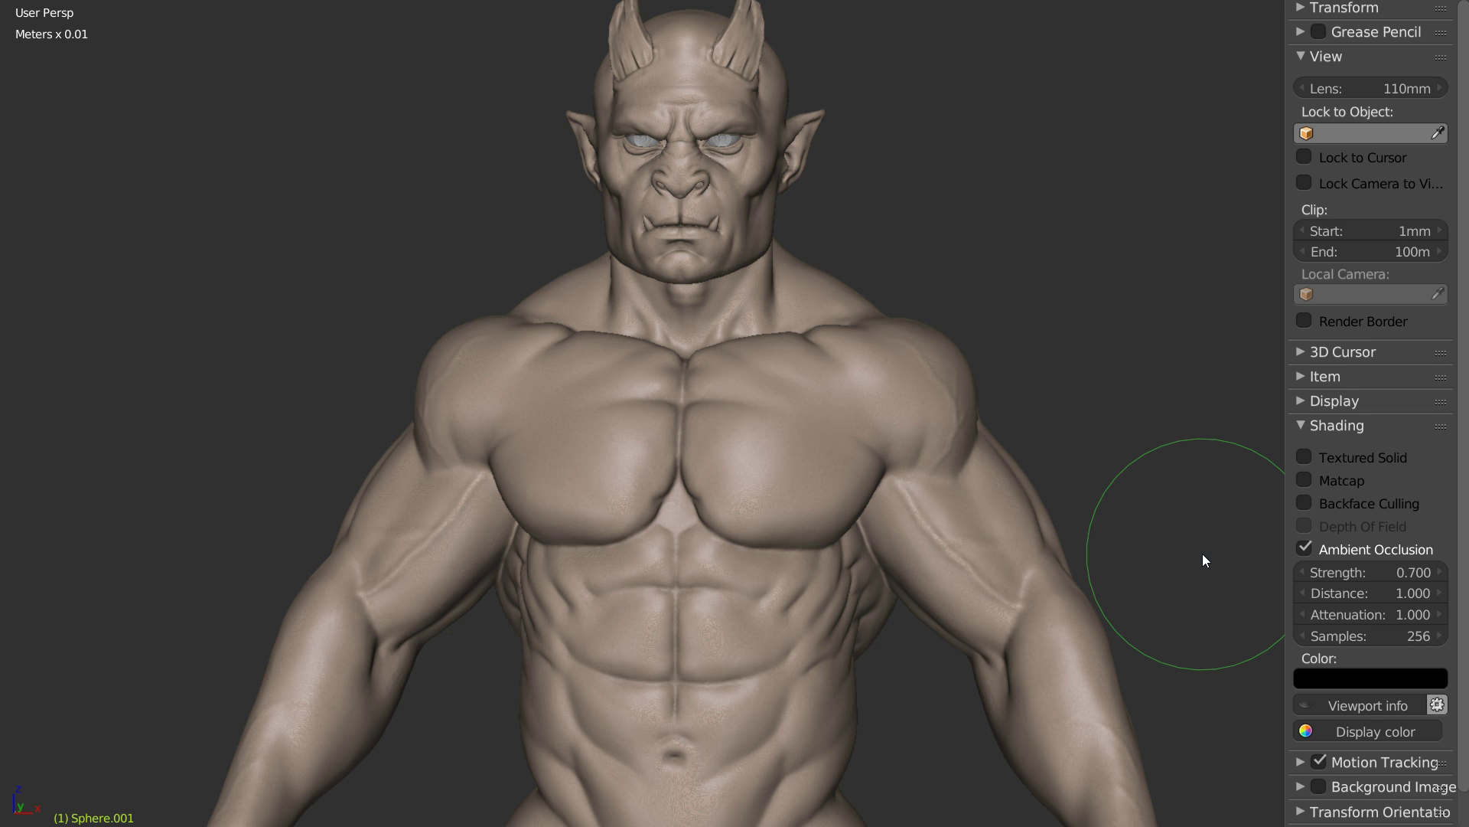
middle_drag(672, 327, 725, 472)
scroll(781, 363, up, 1)
scroll(790, 353, up, 1)
ctrl+middle_drag(741, 388, 707, 518)
middle_drag(687, 447, 865, 435)
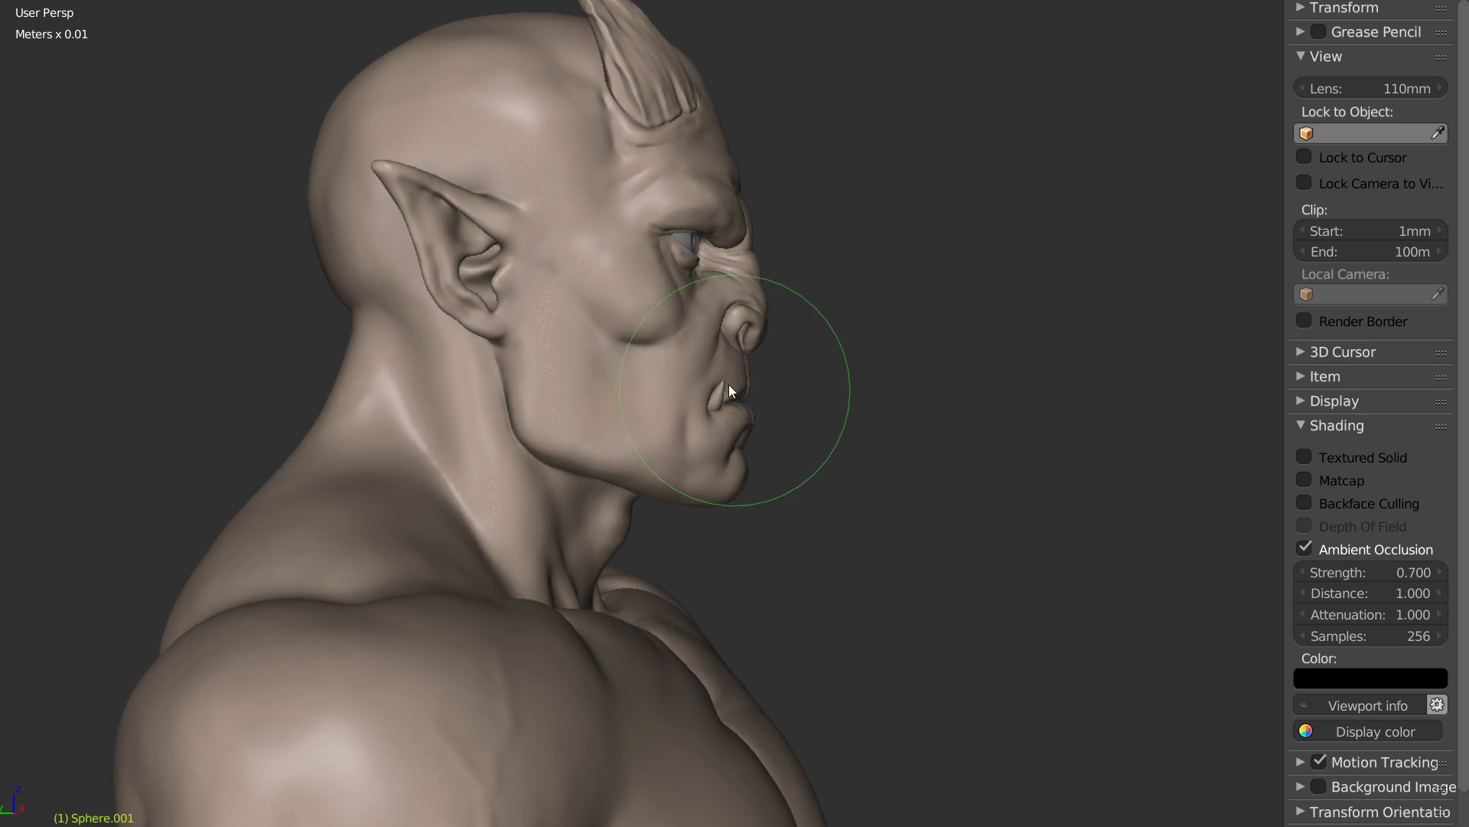
mouse_move(704, 411)
middle_down()
mouse_move(692, 396)
mouse_move(624, 416)
mouse_move(688, 379)
middle_up()
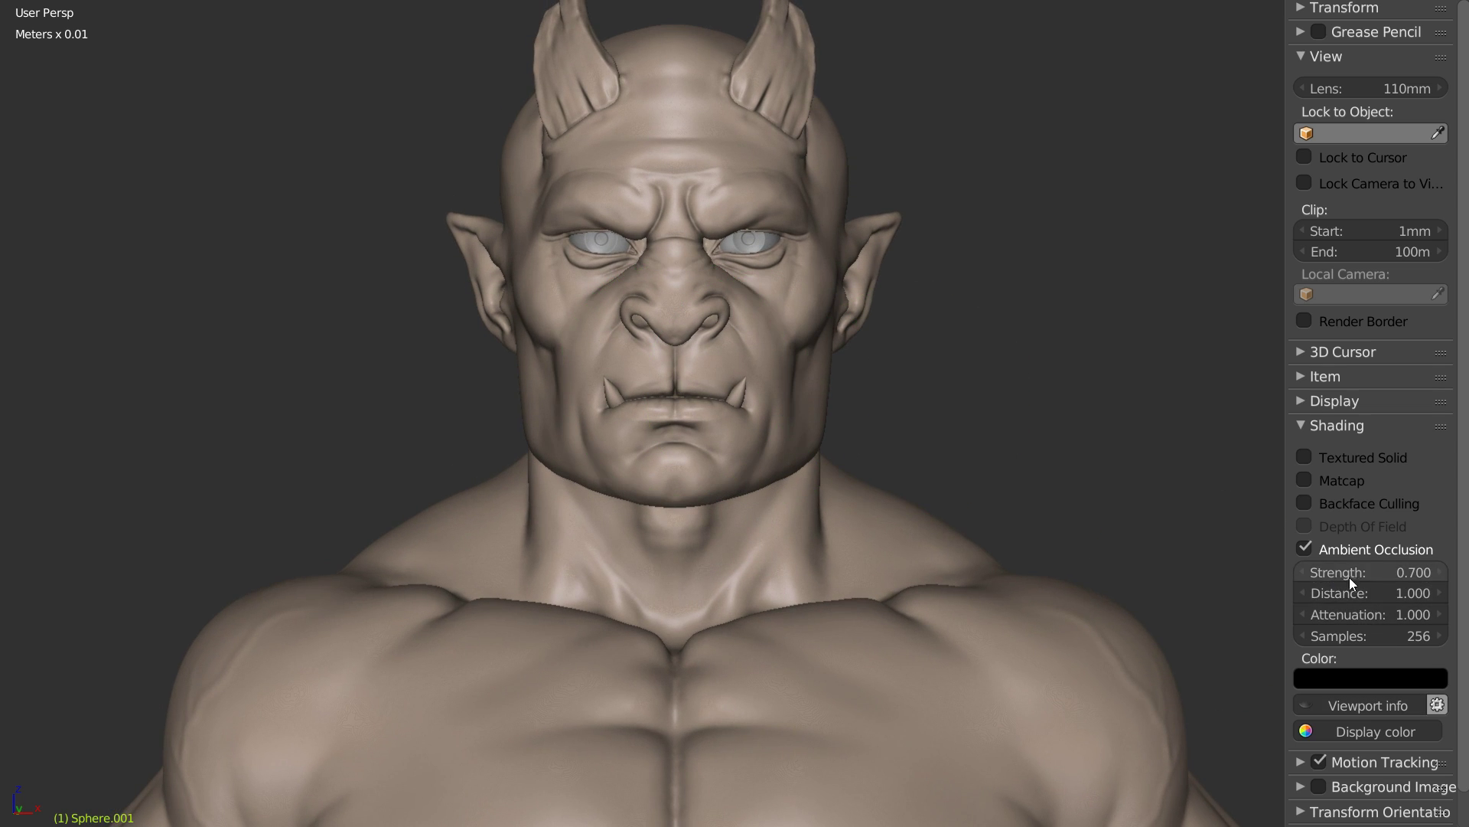
Step: Compare the sculpt with ambient occlusion off and on, and inspect the torso from front to side
click(1304, 548)
click(1304, 548)
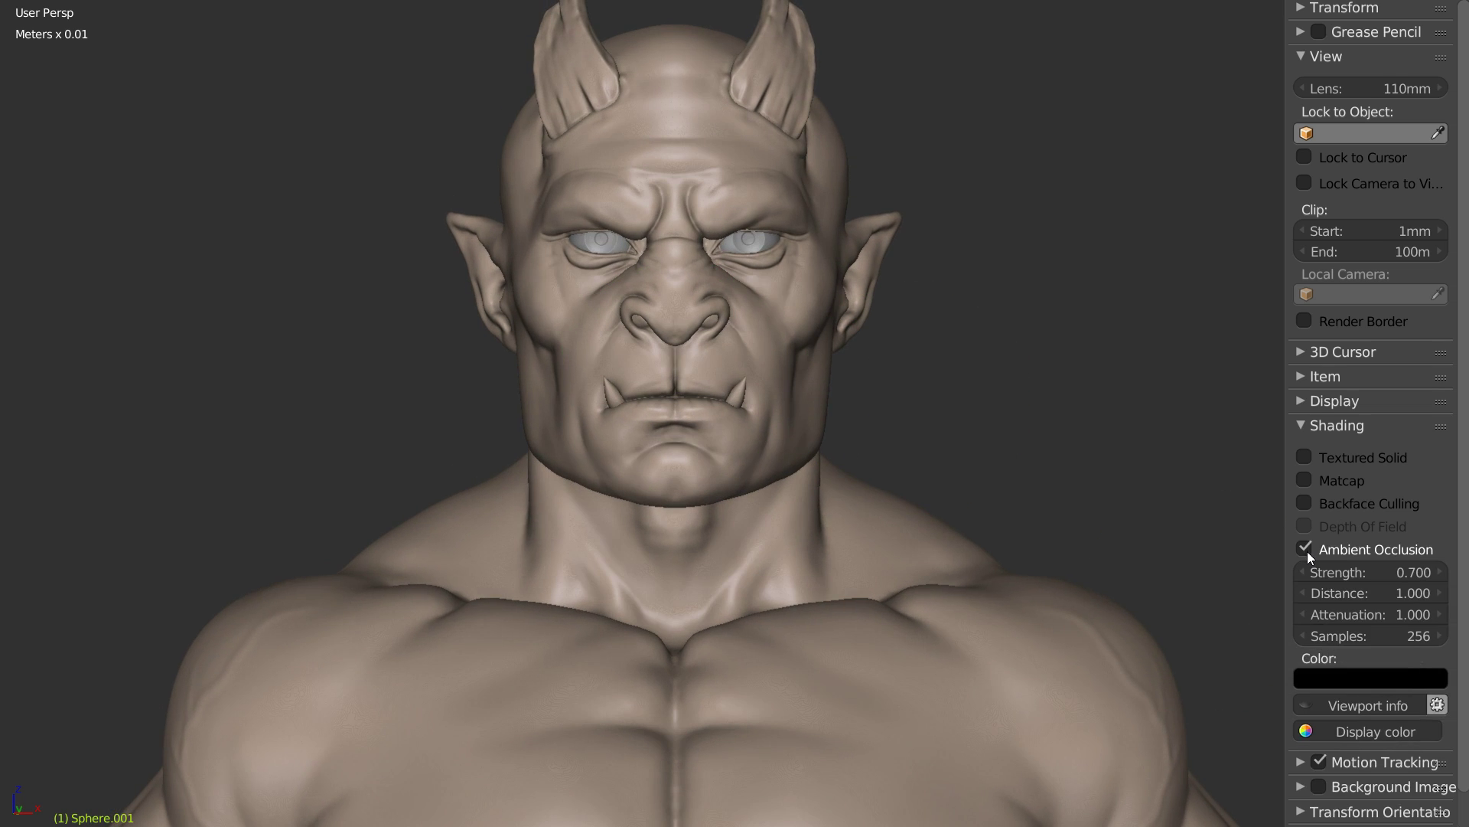
scroll(729, 522, down, 3)
shift+middle_drag(865, 508, 857, 346)
scroll(786, 497, down, 1)
middle_drag(956, 476, 819, 483)
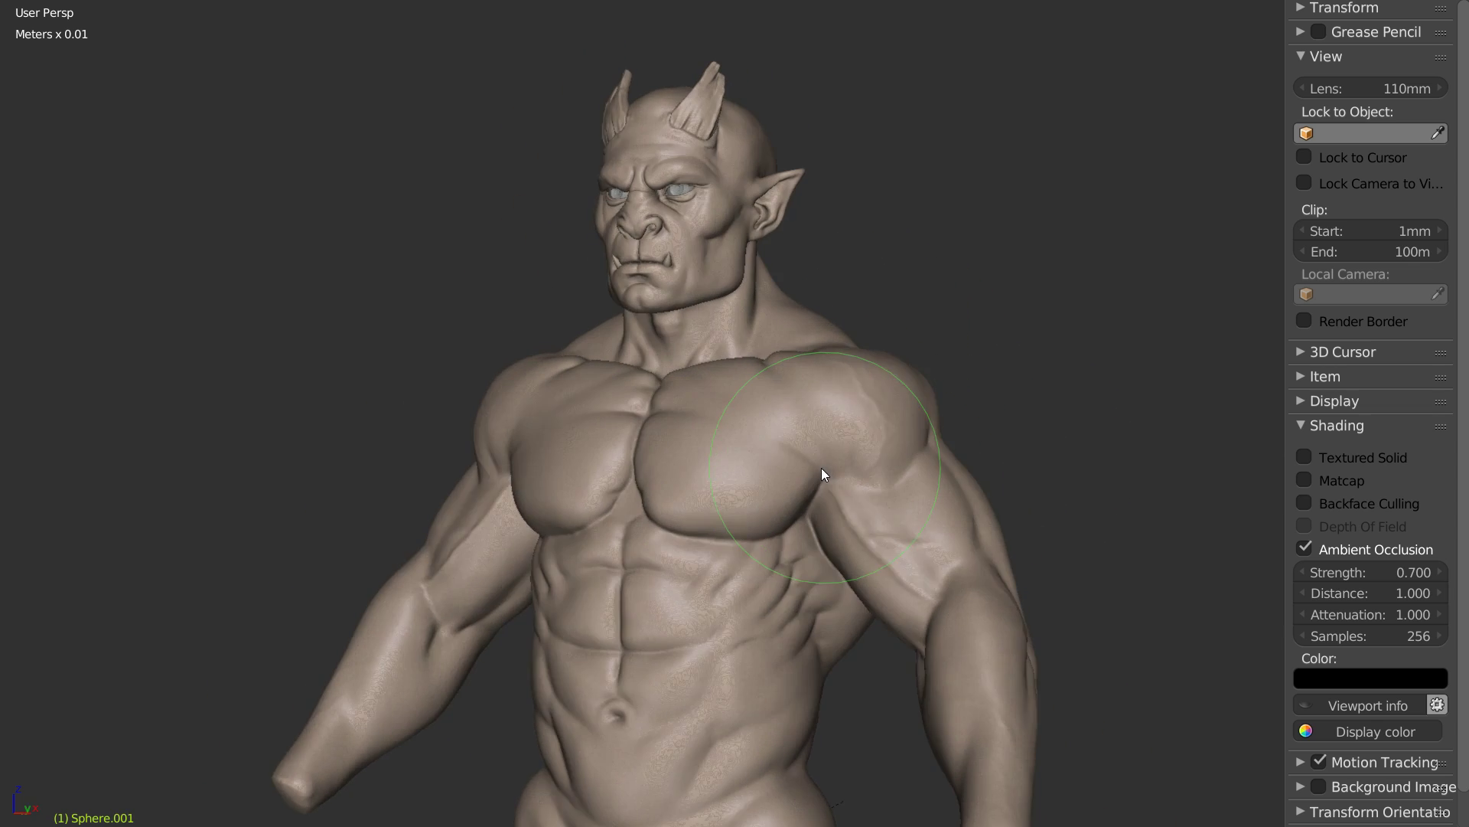
mouse_move(984, 482)
middle_down()
mouse_move(796, 495)
mouse_move(925, 491)
middle_up()
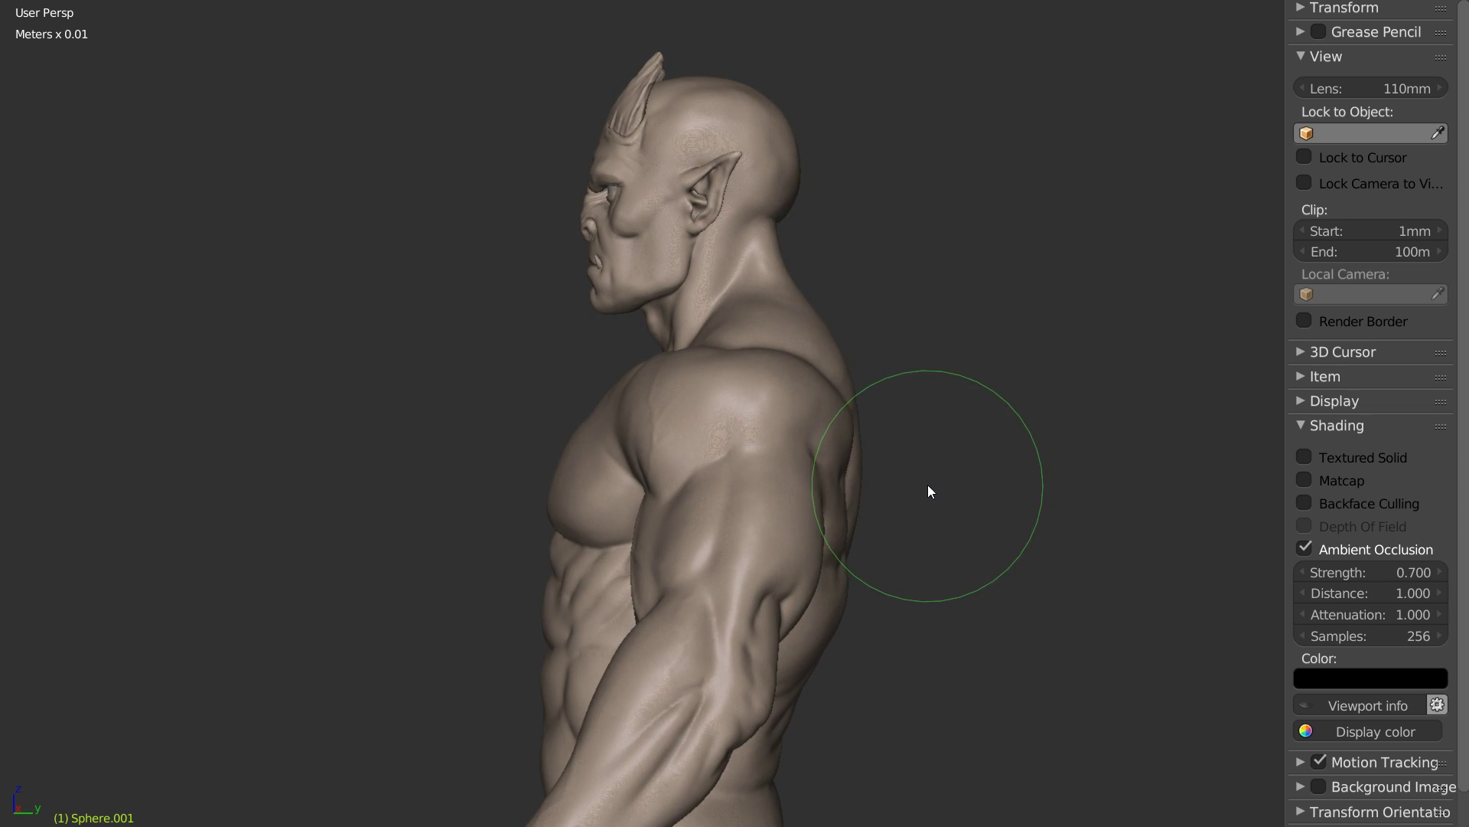
Step: Sample the dynamic topology detail size from the upper back near the shoulder blade
mouse_move(800, 508)
middle_down()
mouse_move(719, 548)
mouse_move(813, 444)
mouse_move(779, 557)
middle_up()
right_click(778, 557)
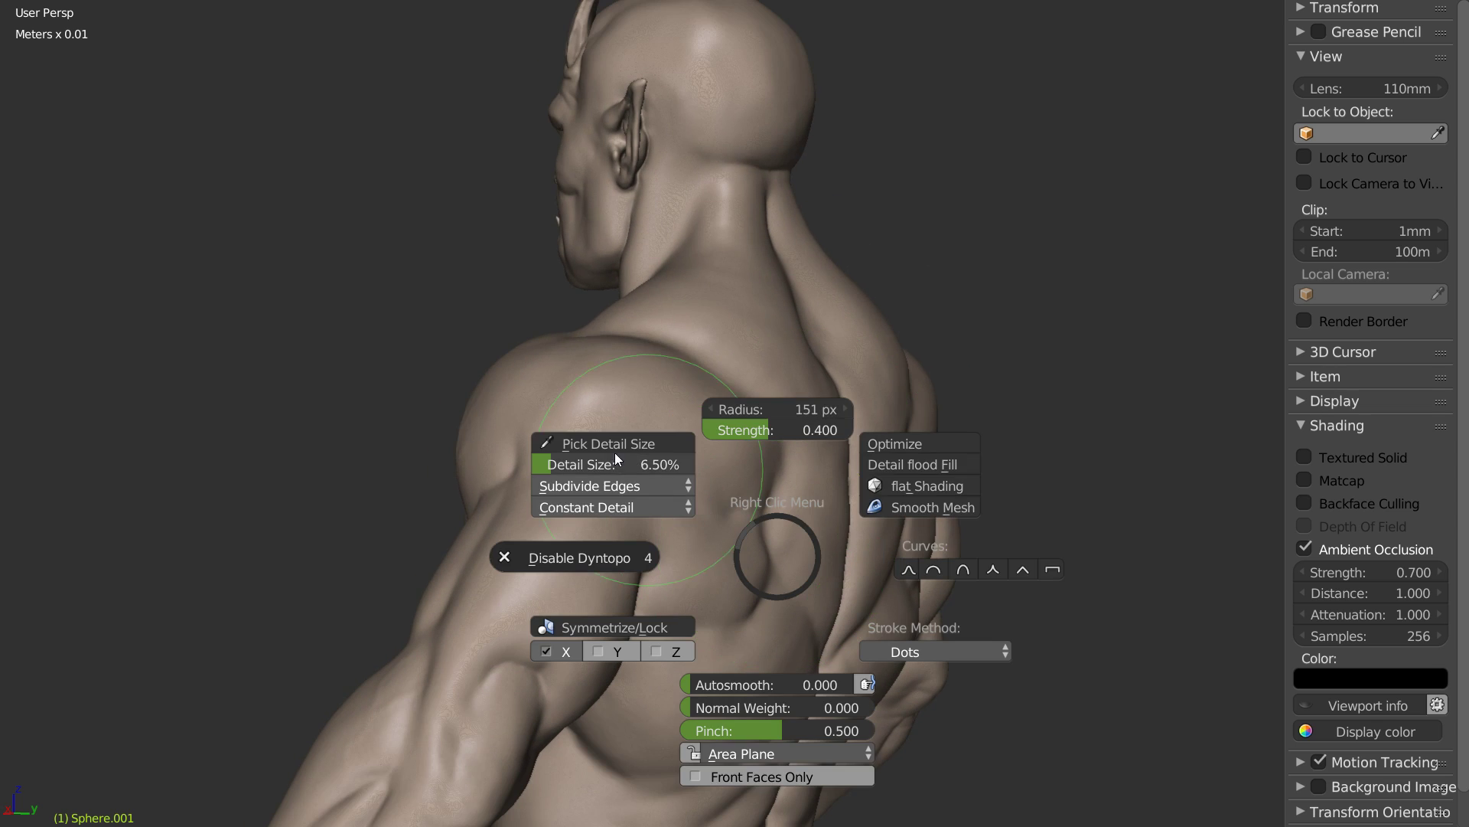
click(612, 446)
click(756, 539)
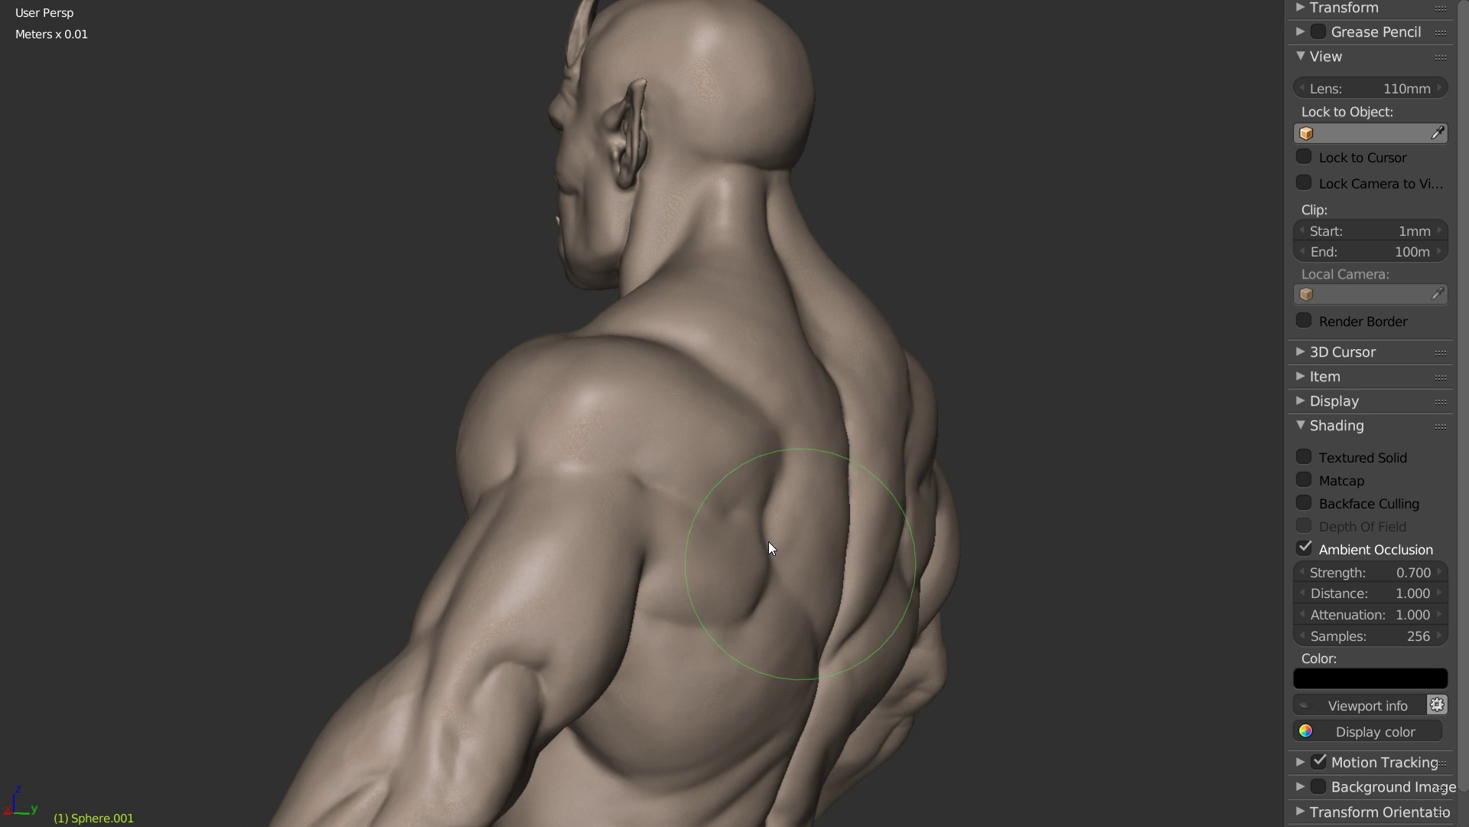
right_click(786, 555)
middle_drag(779, 553, 884, 535)
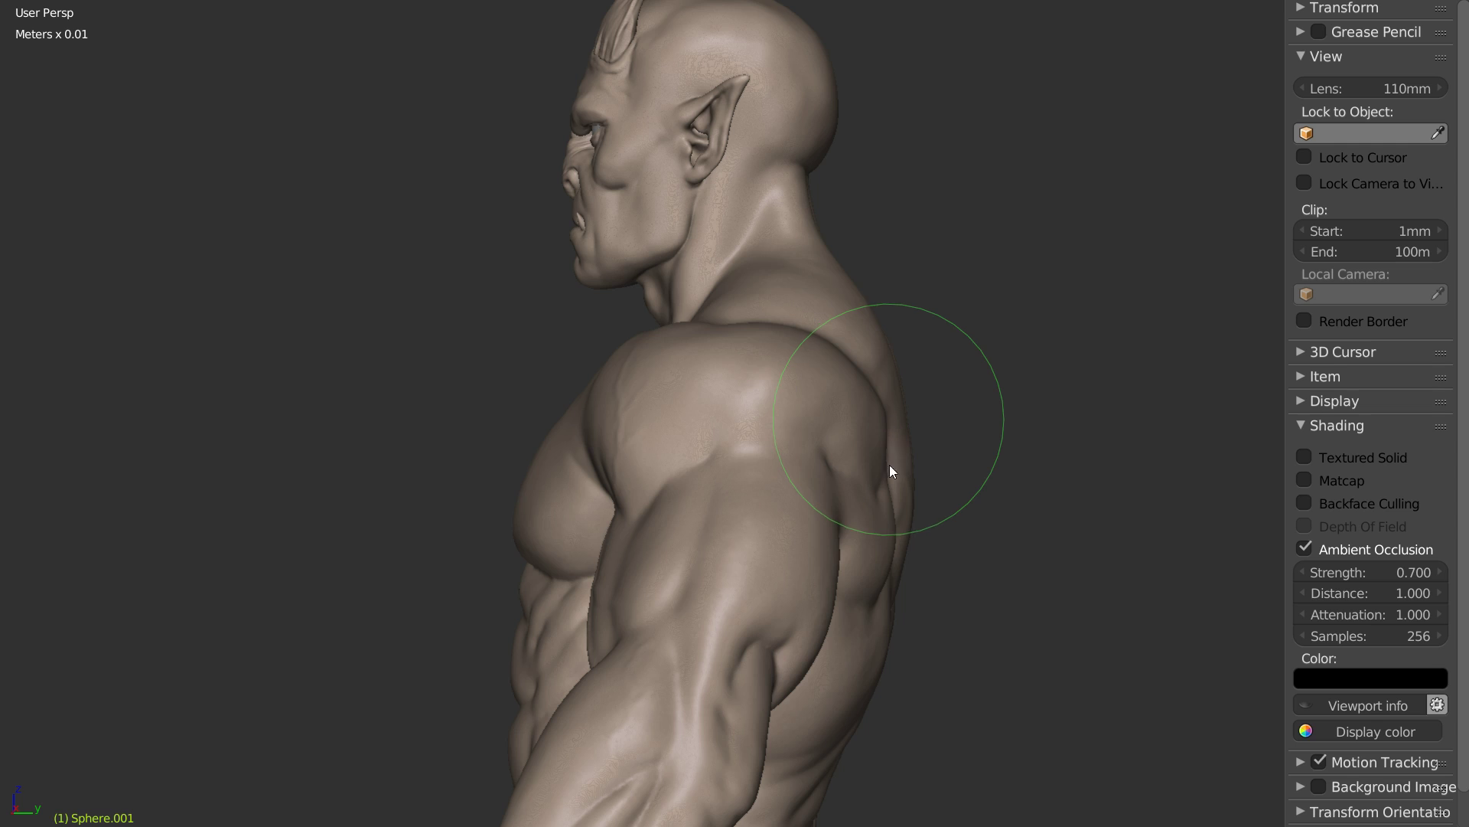
Step: Save the scene over the current blend file
scroll(919, 421, up, 2)
scroll(935, 459, up, 2)
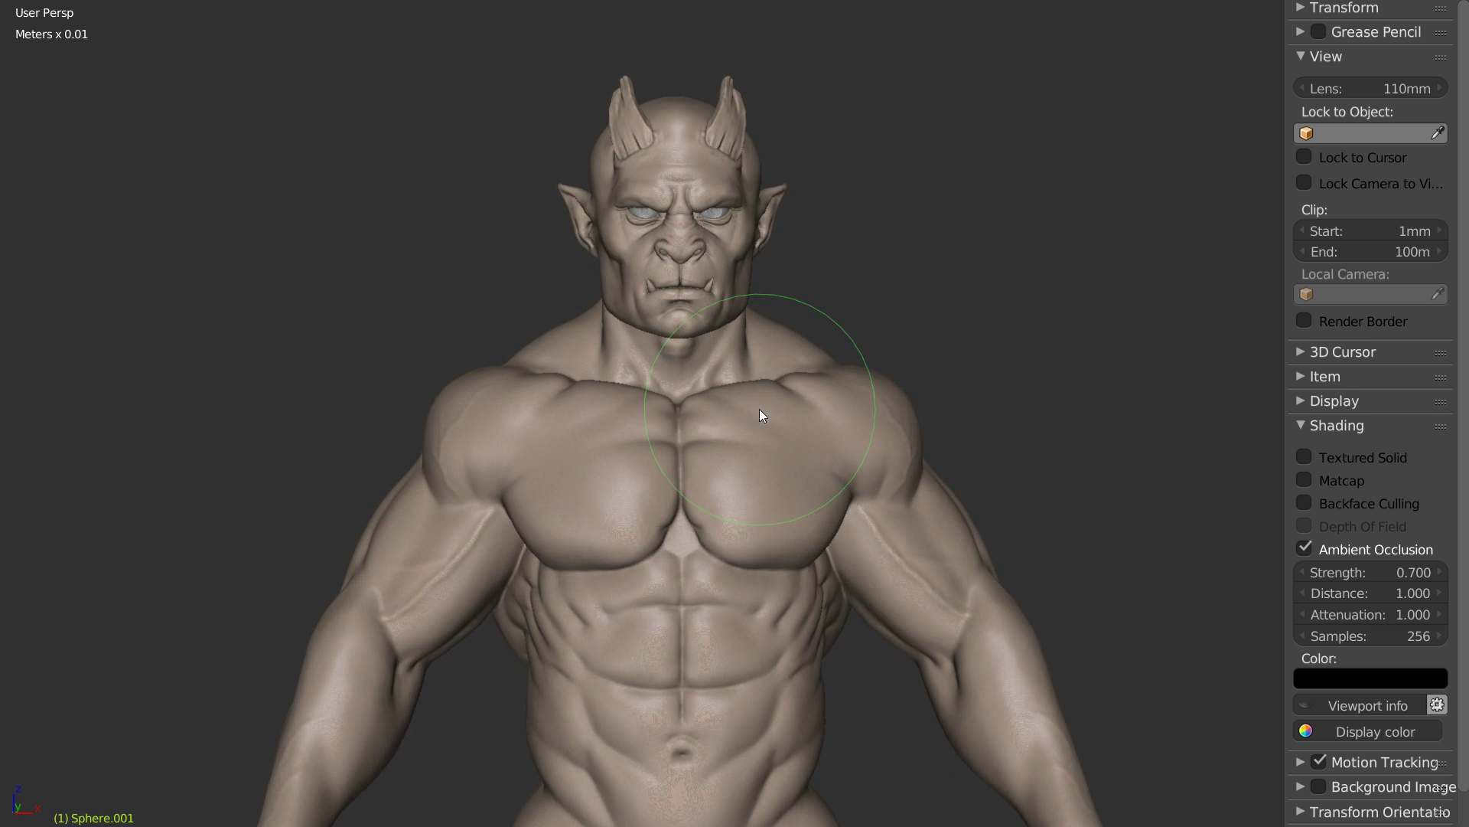
shift+middle_drag(759, 409, 739, 350)
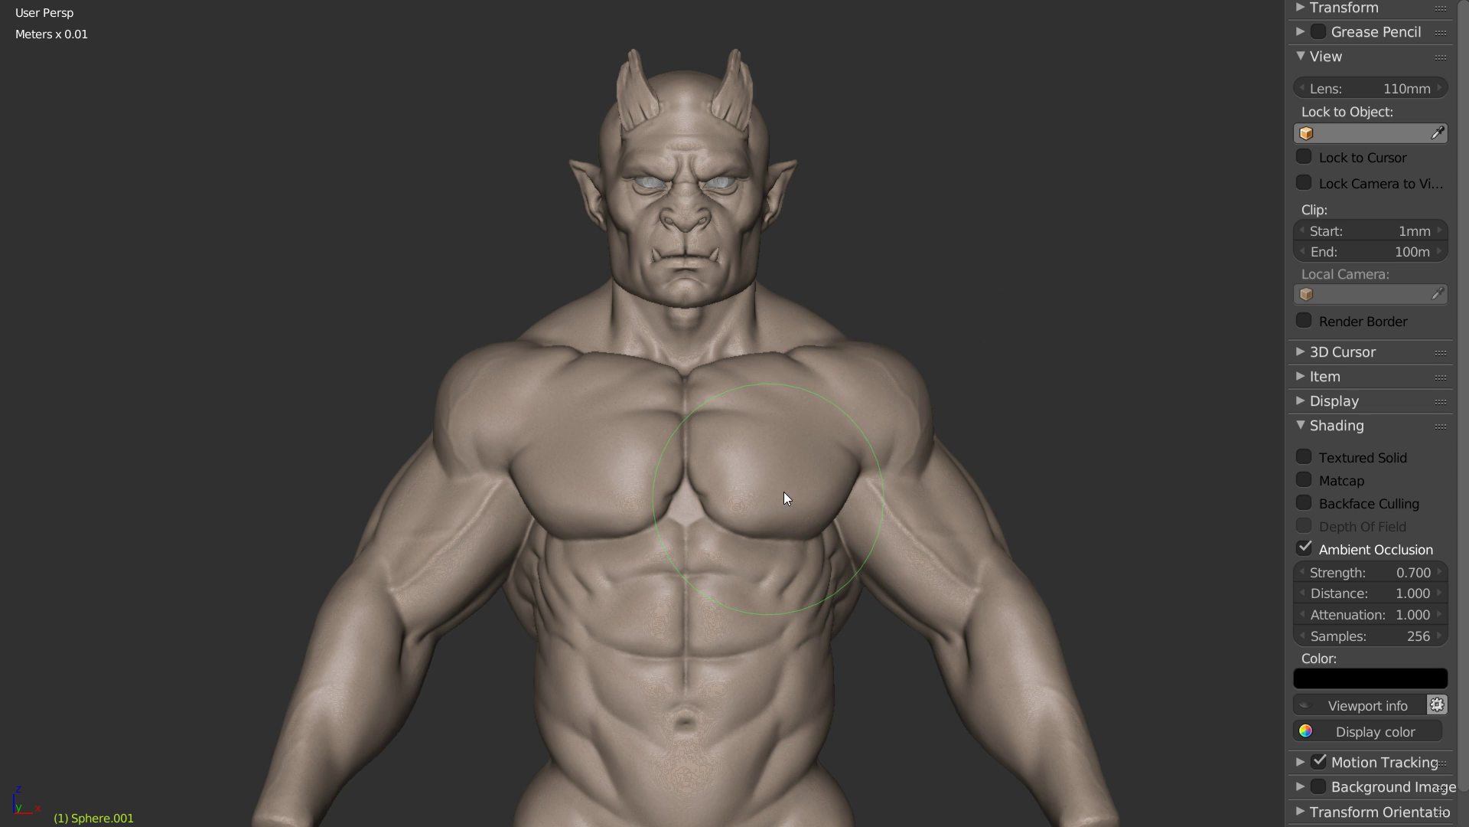
key(ctrl+s)
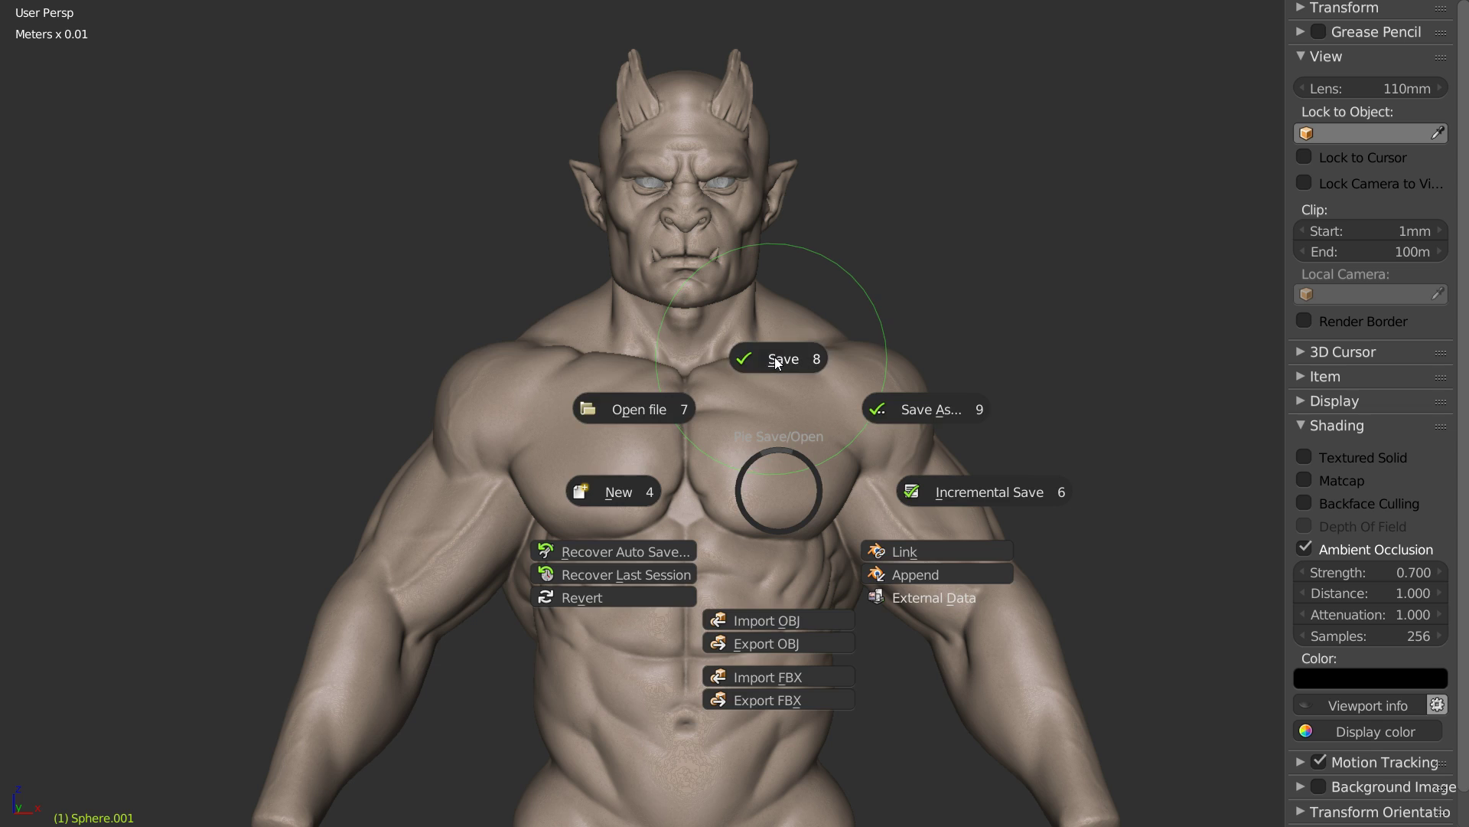
click(775, 358)
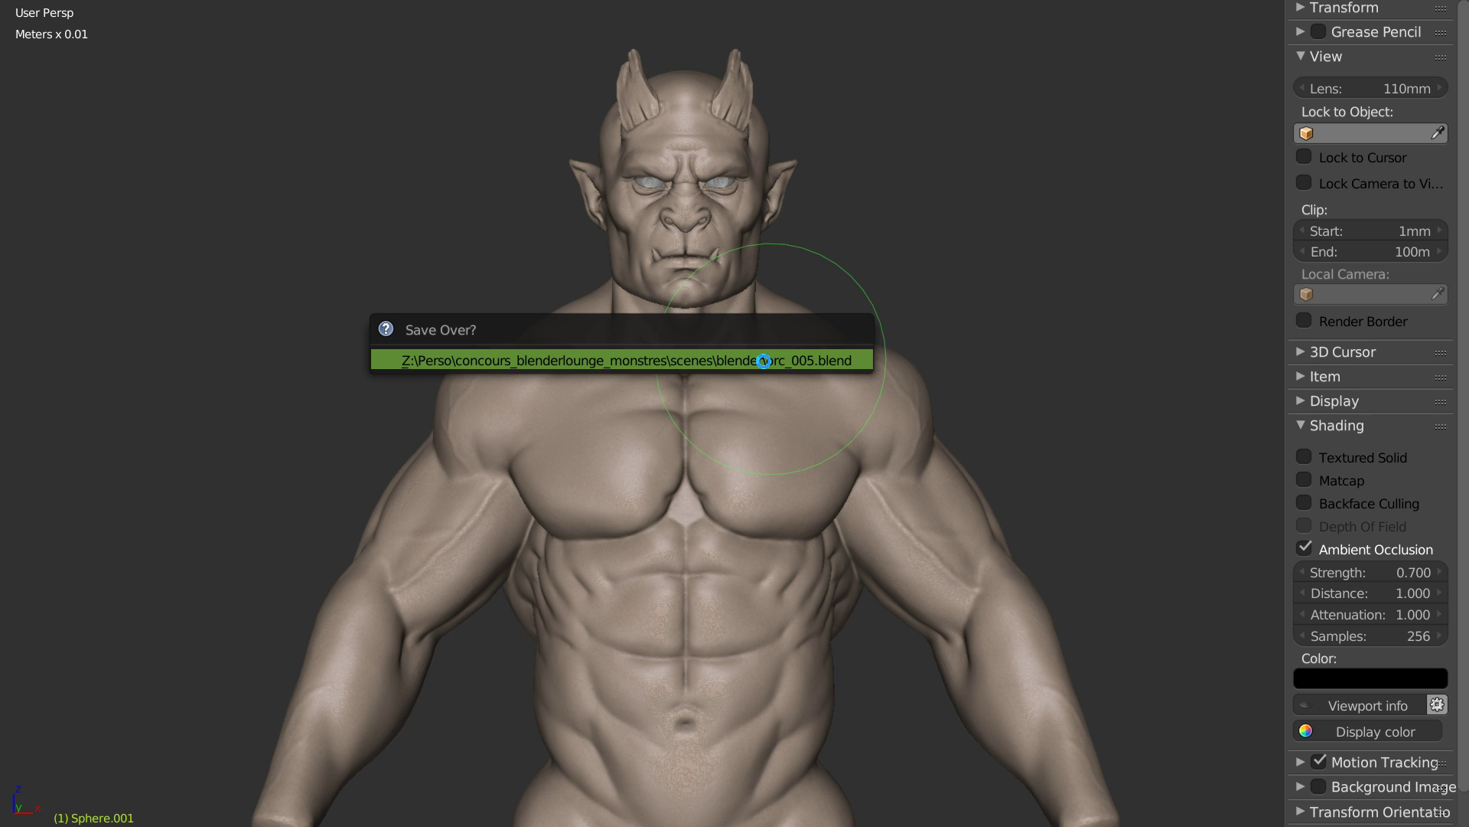
click(764, 361)
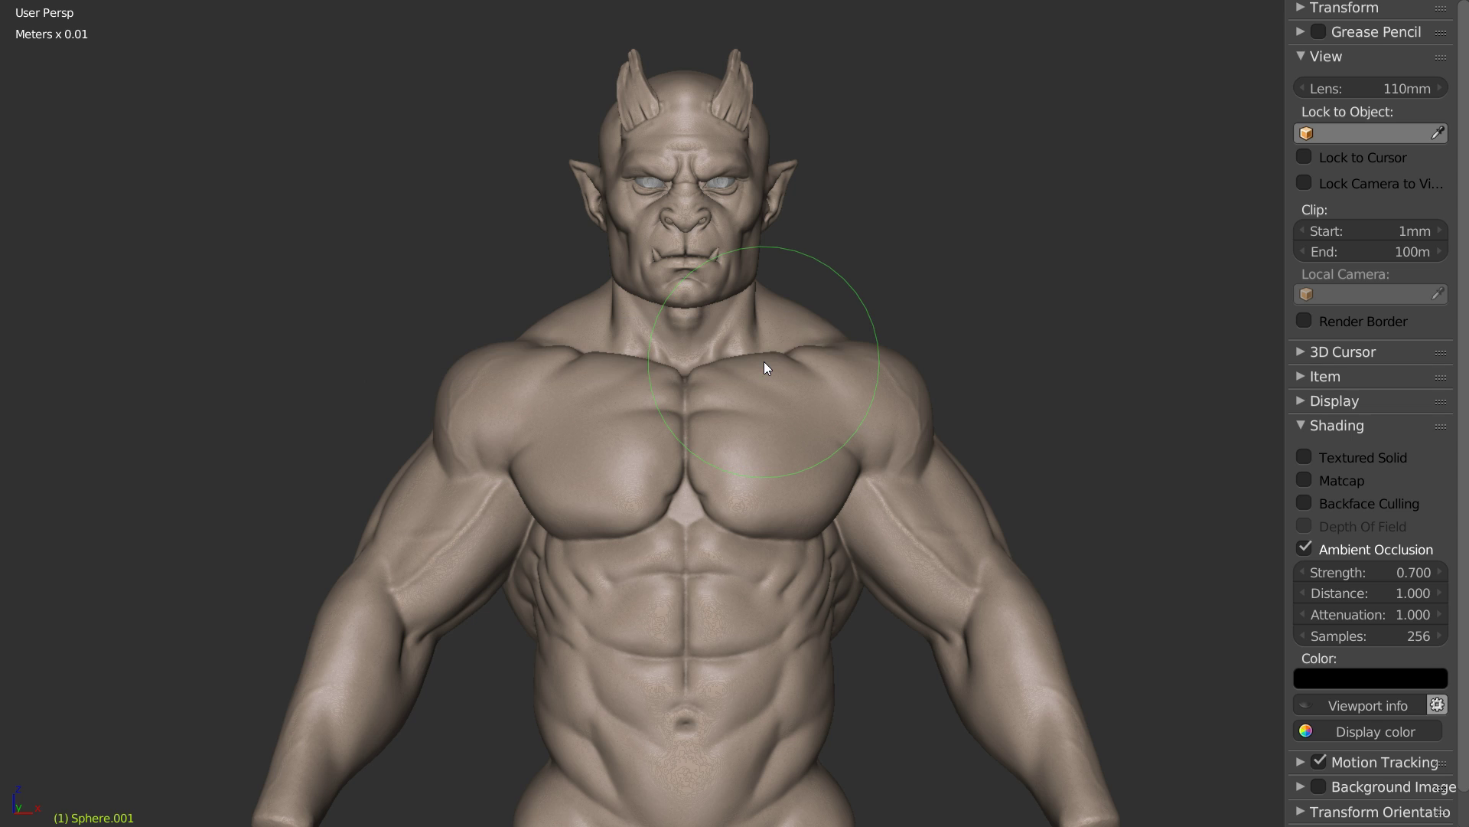
Step: Turn off ambient occlusion shading in the viewport
middle_drag(670, 282, 695, 307)
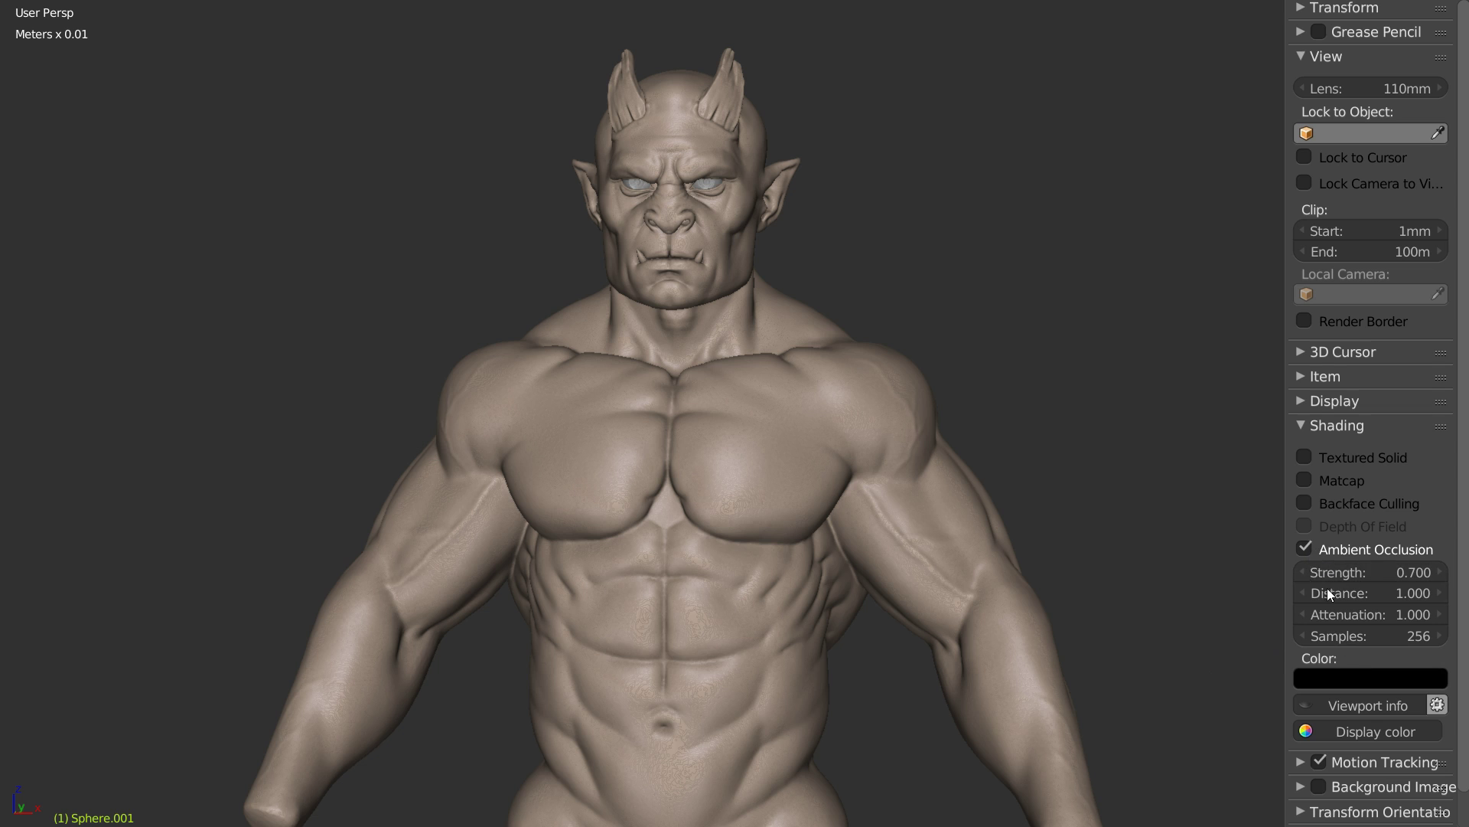
click(1305, 548)
scroll(775, 531, down, 3)
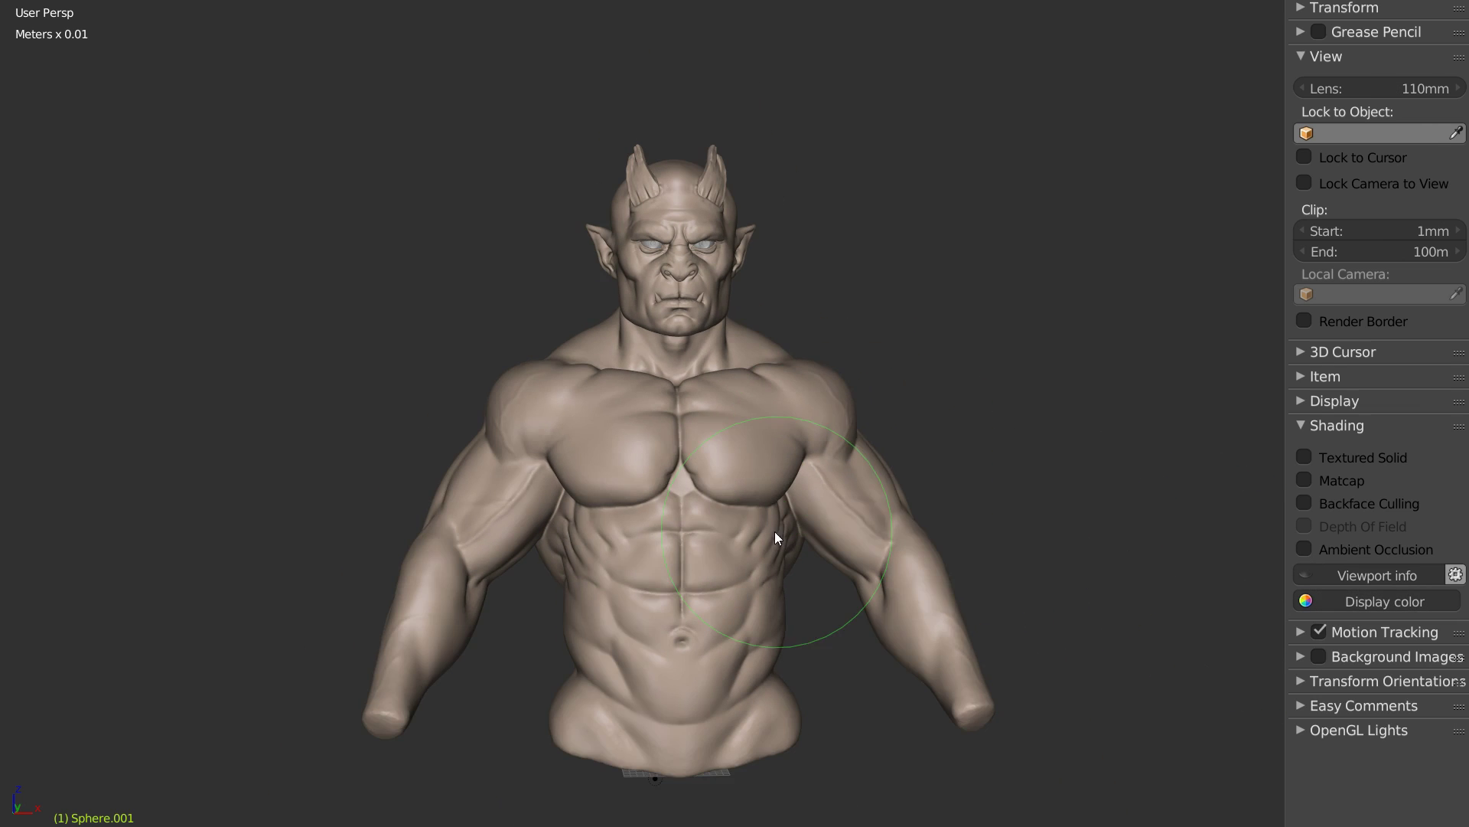
Step: Switch the body from Sculpt Mode to Object Mode and leave the fullscreen view to restore the complete interface
key(Tab)
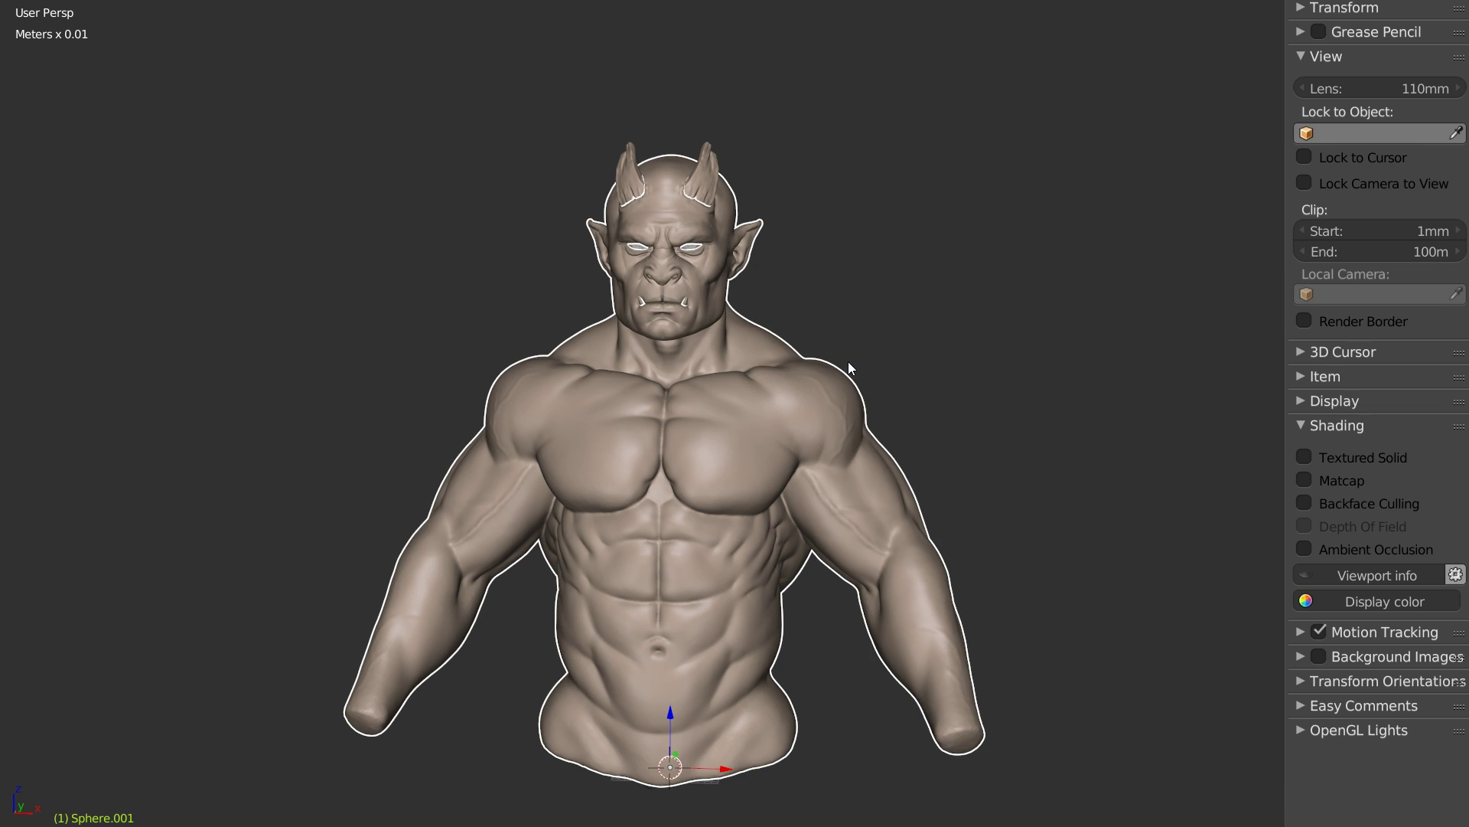
key(ctrl+alt+space)
scroll(824, 306, down, 3)
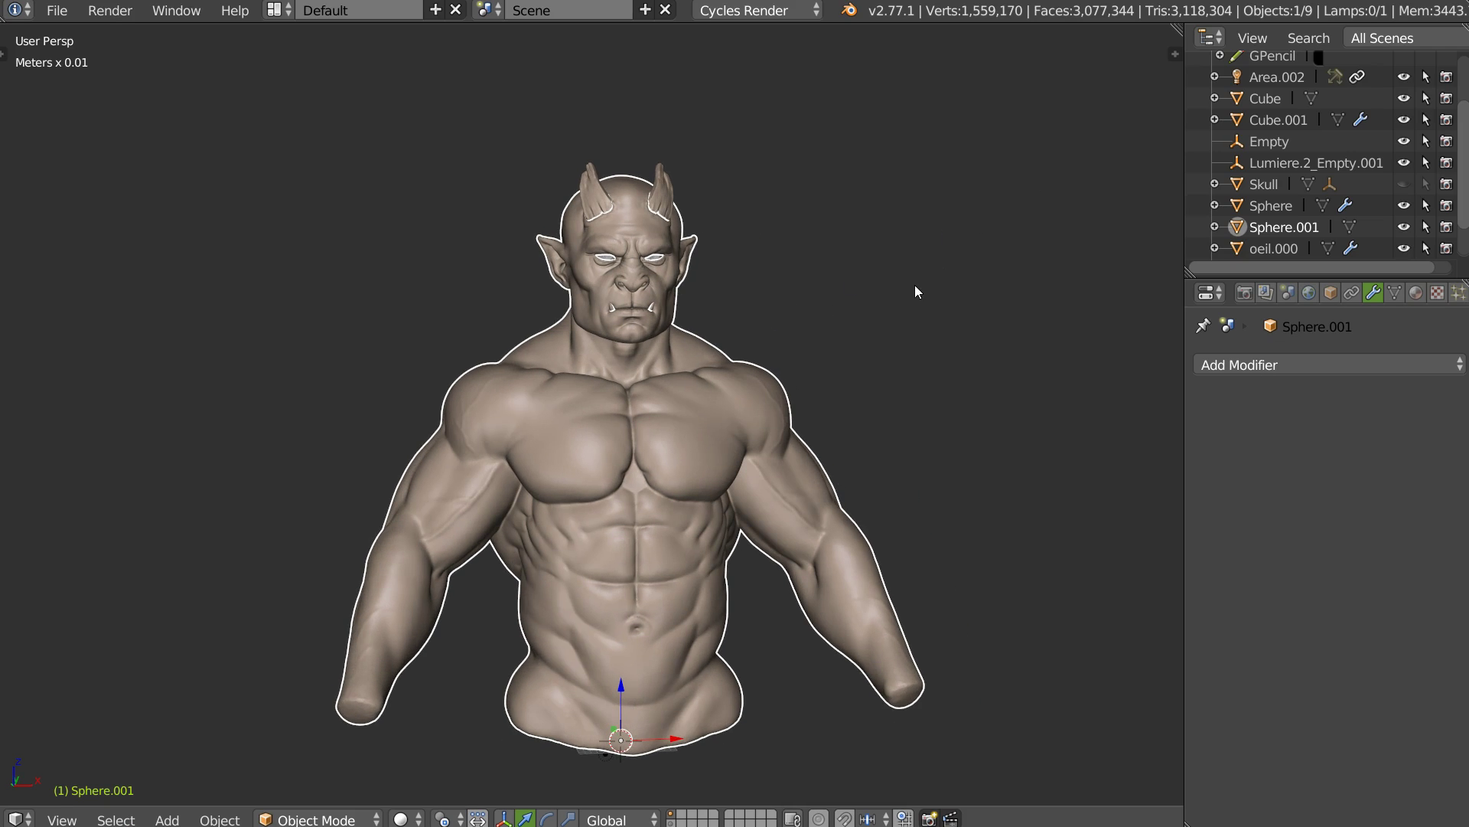
mouse_move(816, 317)
shift+middle_down()
mouse_move(802, 263)
mouse_move(753, 322)
shift+middle_up()
scroll(770, 263, up, 3)
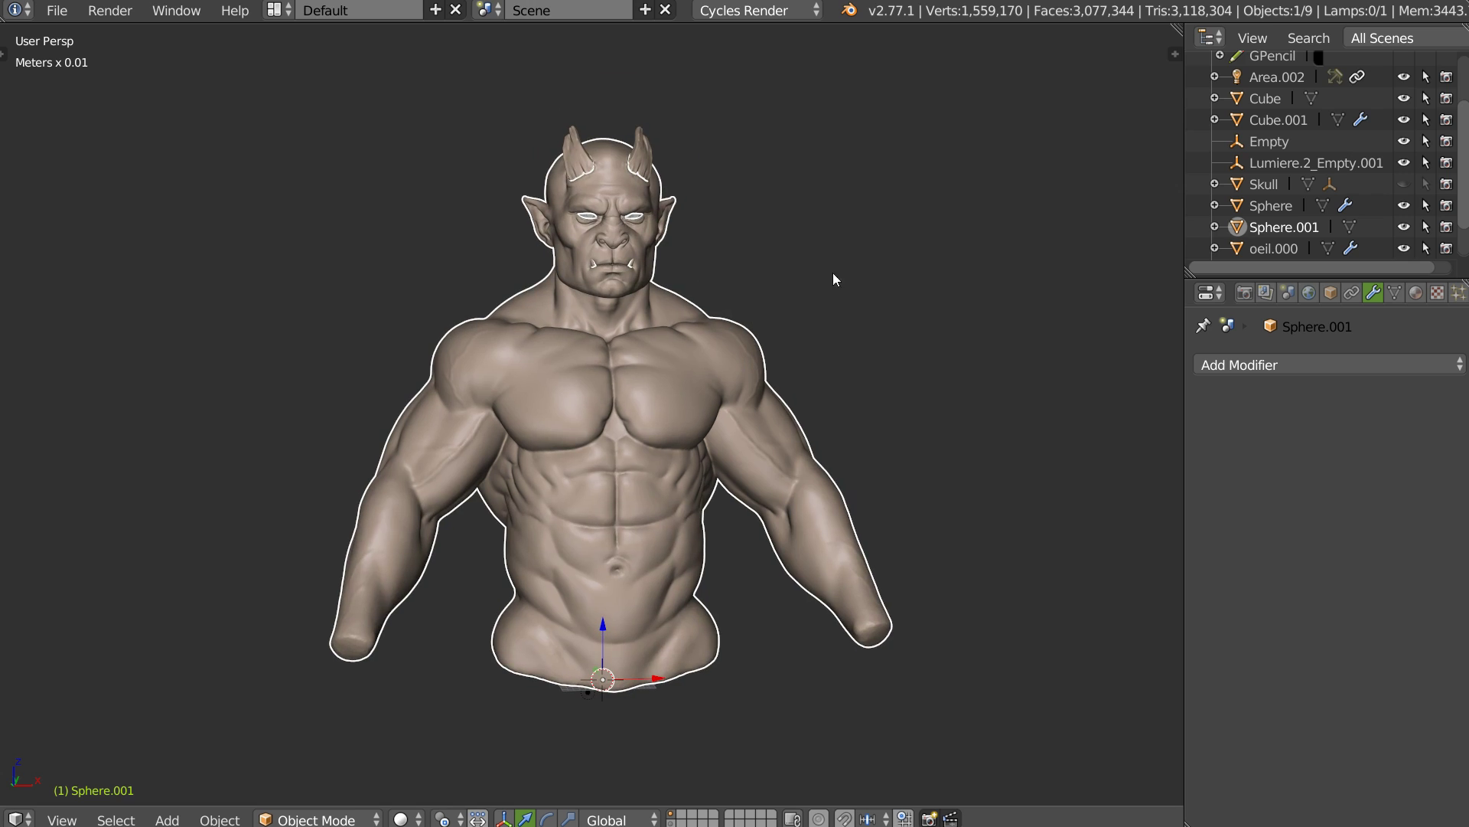
Step: Select the horns object and put it in Object Mode
right_click(646, 140)
key(ctrl+Tab)
key(Tab)
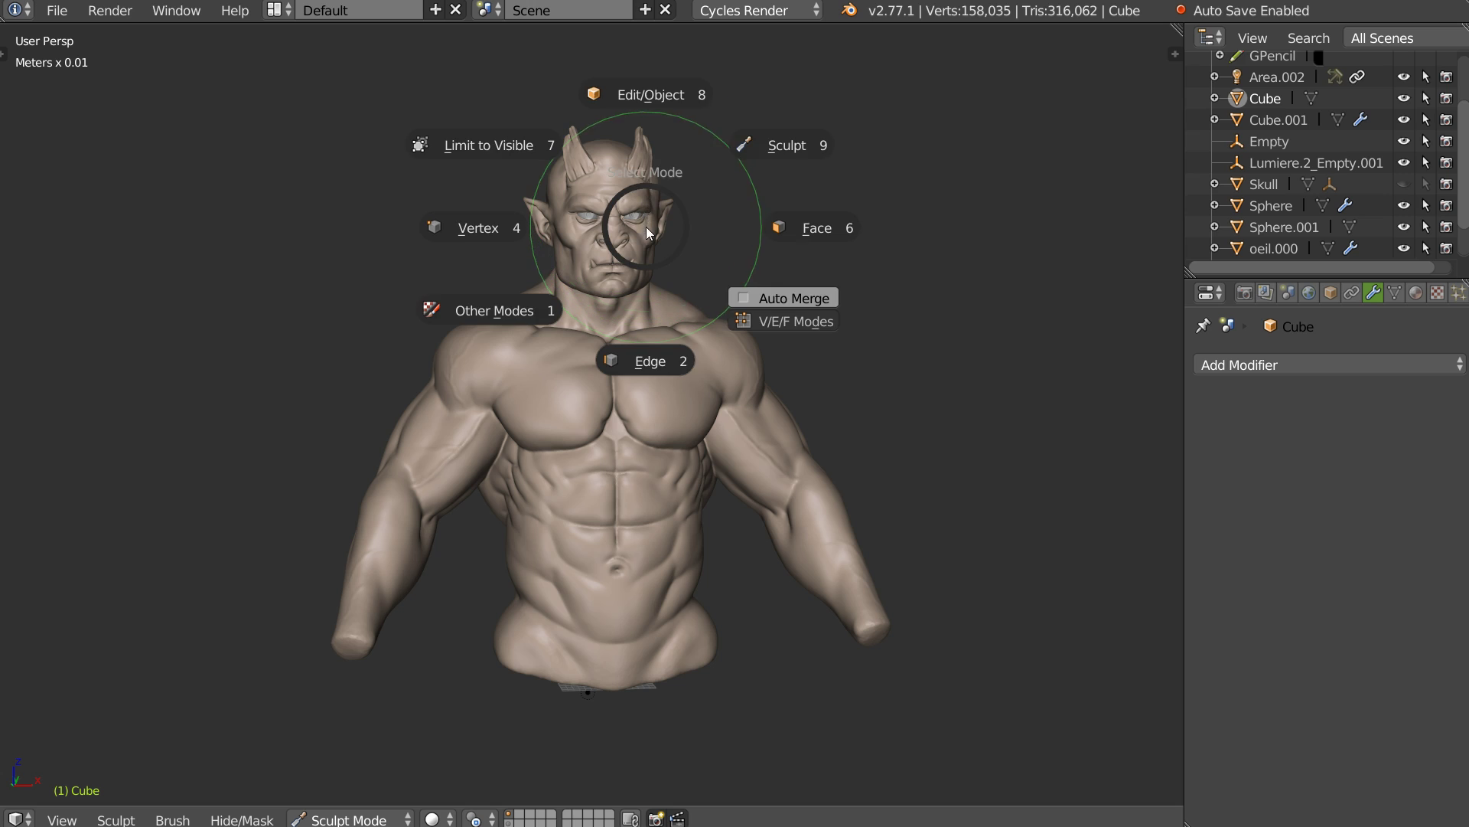
click(658, 99)
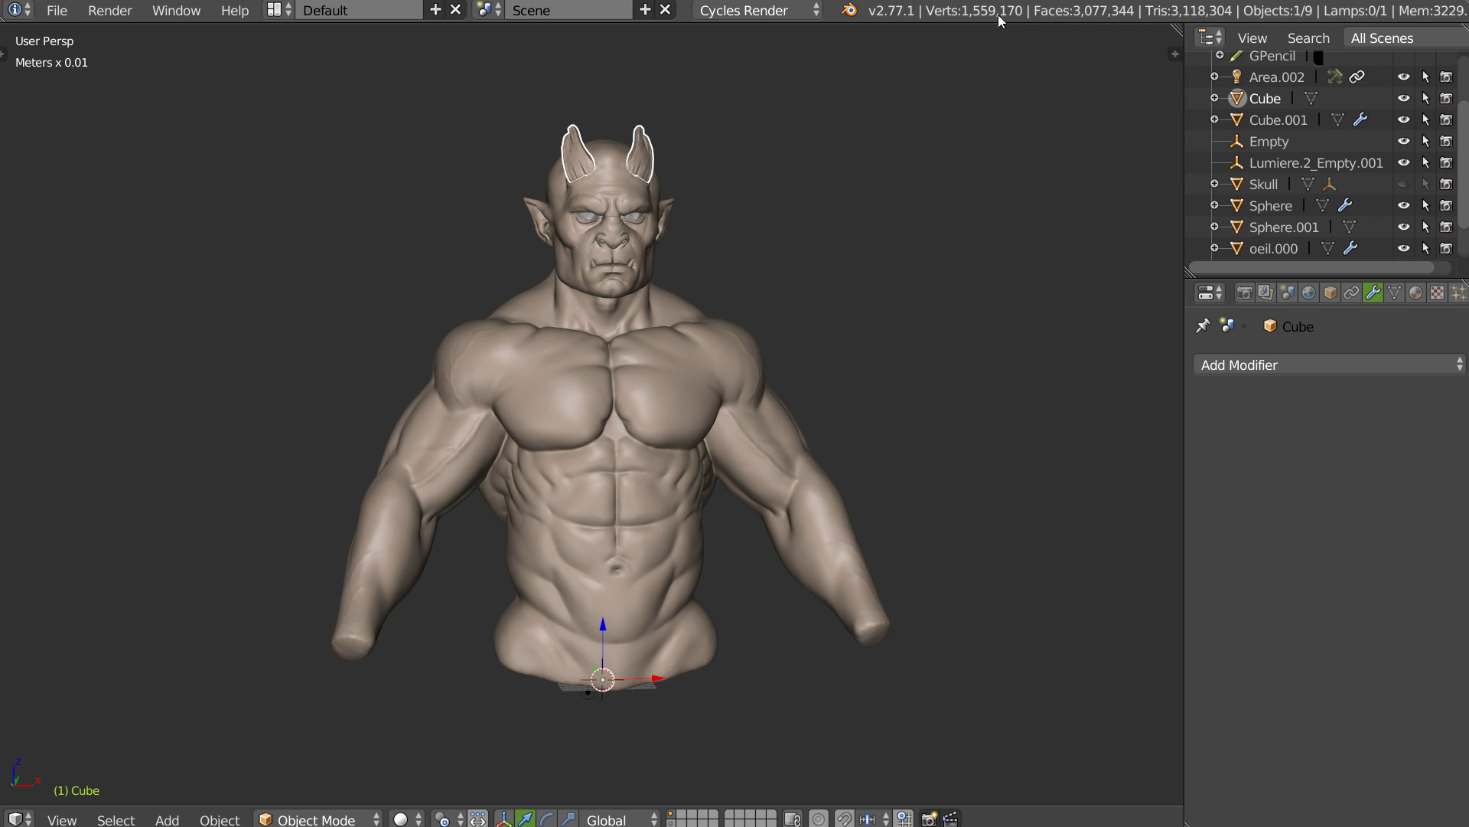
mouse_move(737, 256)
middle_down()
mouse_move(705, 258)
mouse_move(734, 257)
middle_up()
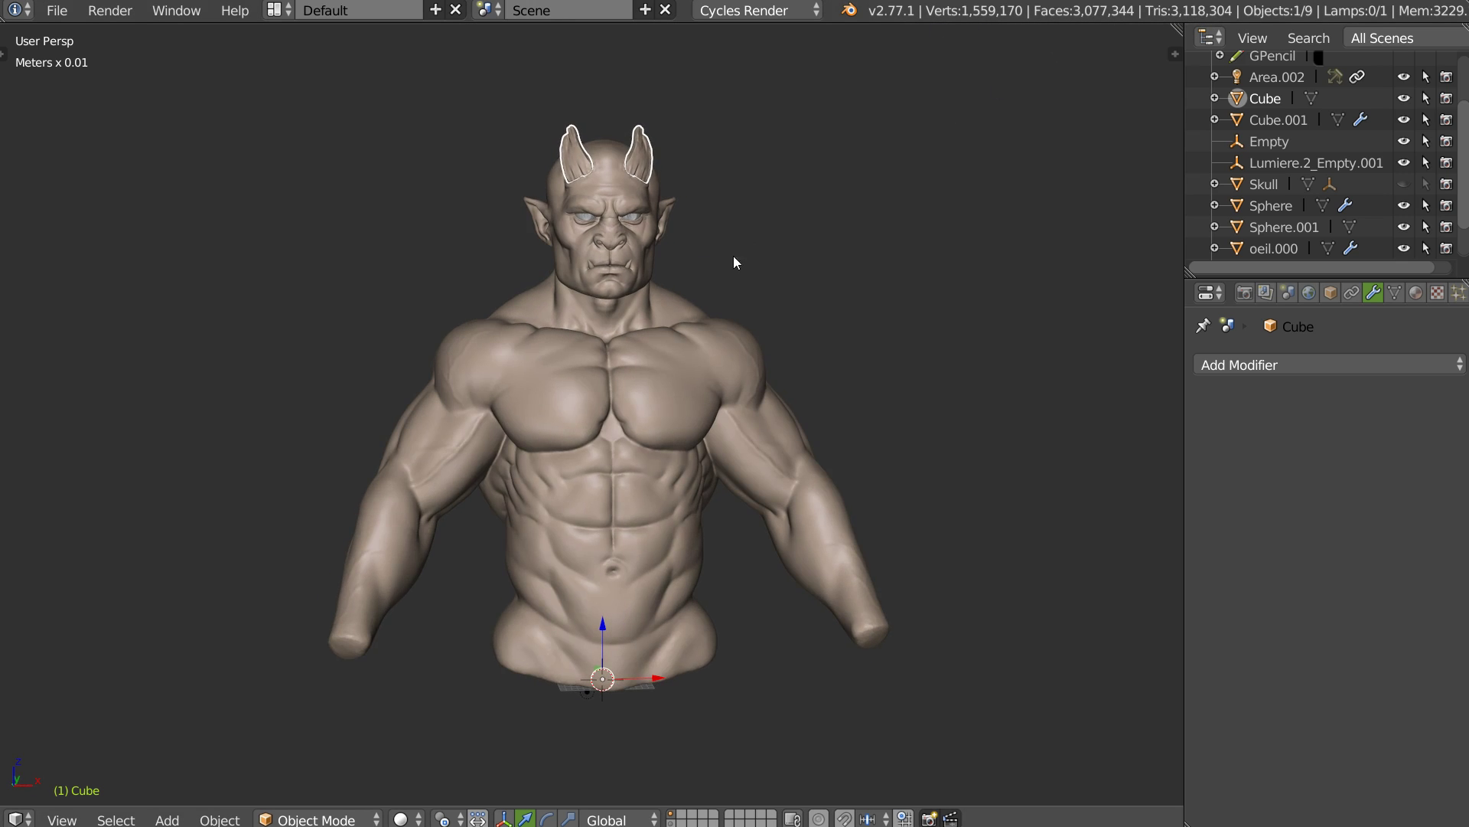
scroll(689, 318, up, 2)
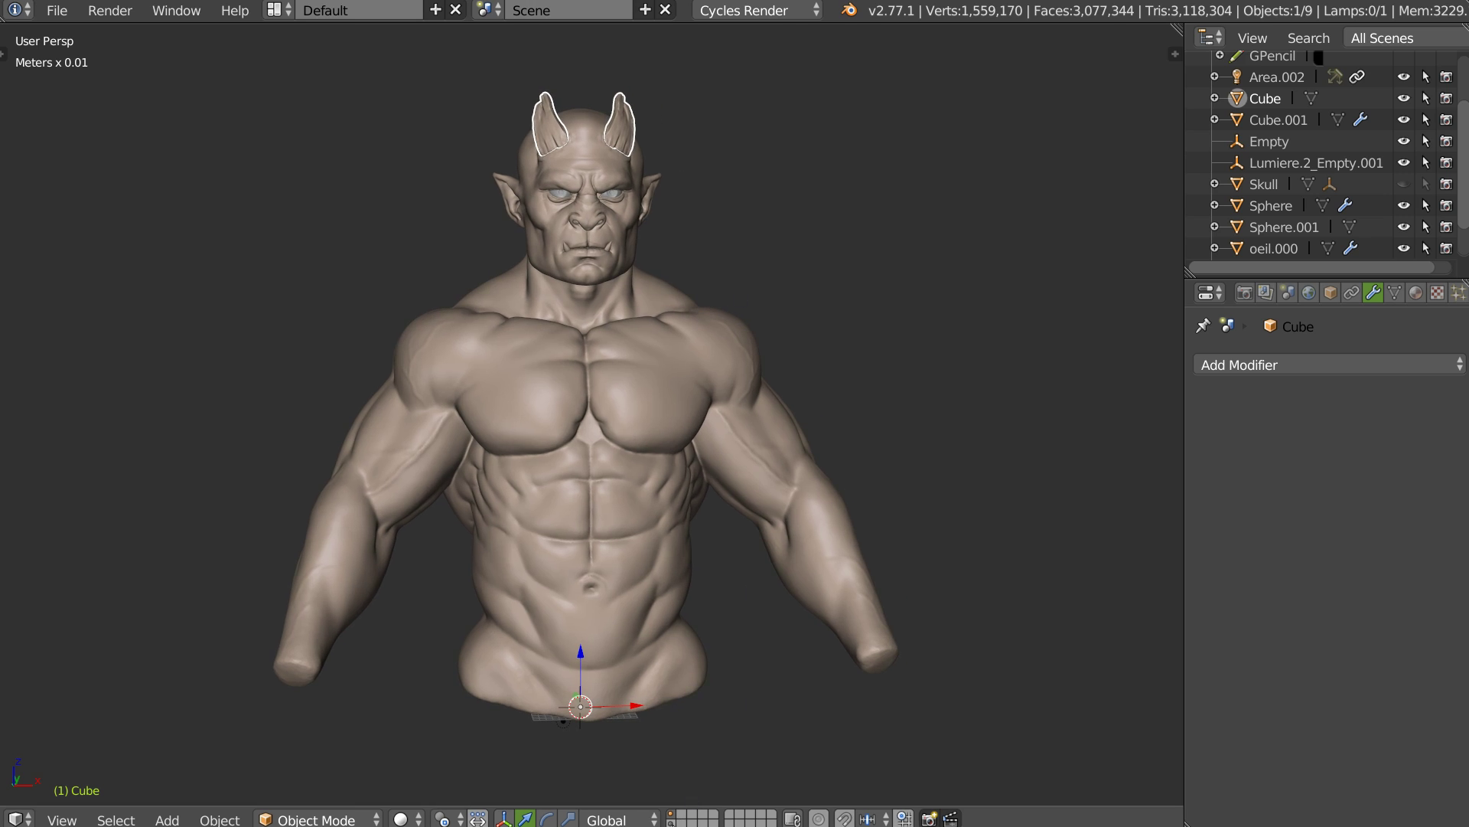
Step: Compare the earlier sculpt version on its own layer with the detailed version on the first layer, viewing the head from the front
click(673, 823)
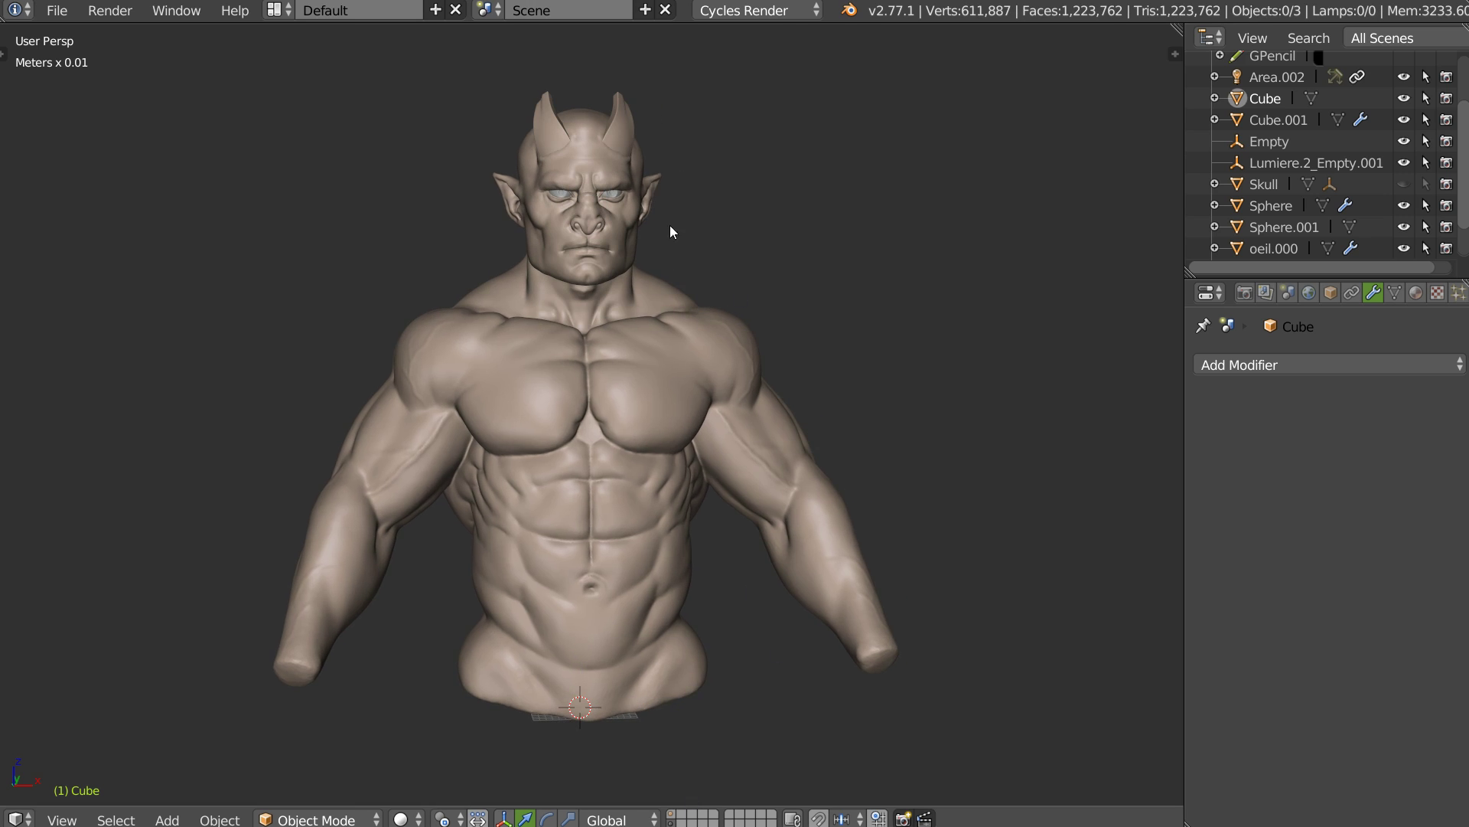
scroll(671, 227, up, 5)
shift+middle_drag(713, 167, 700, 408)
scroll(695, 411, down, 1)
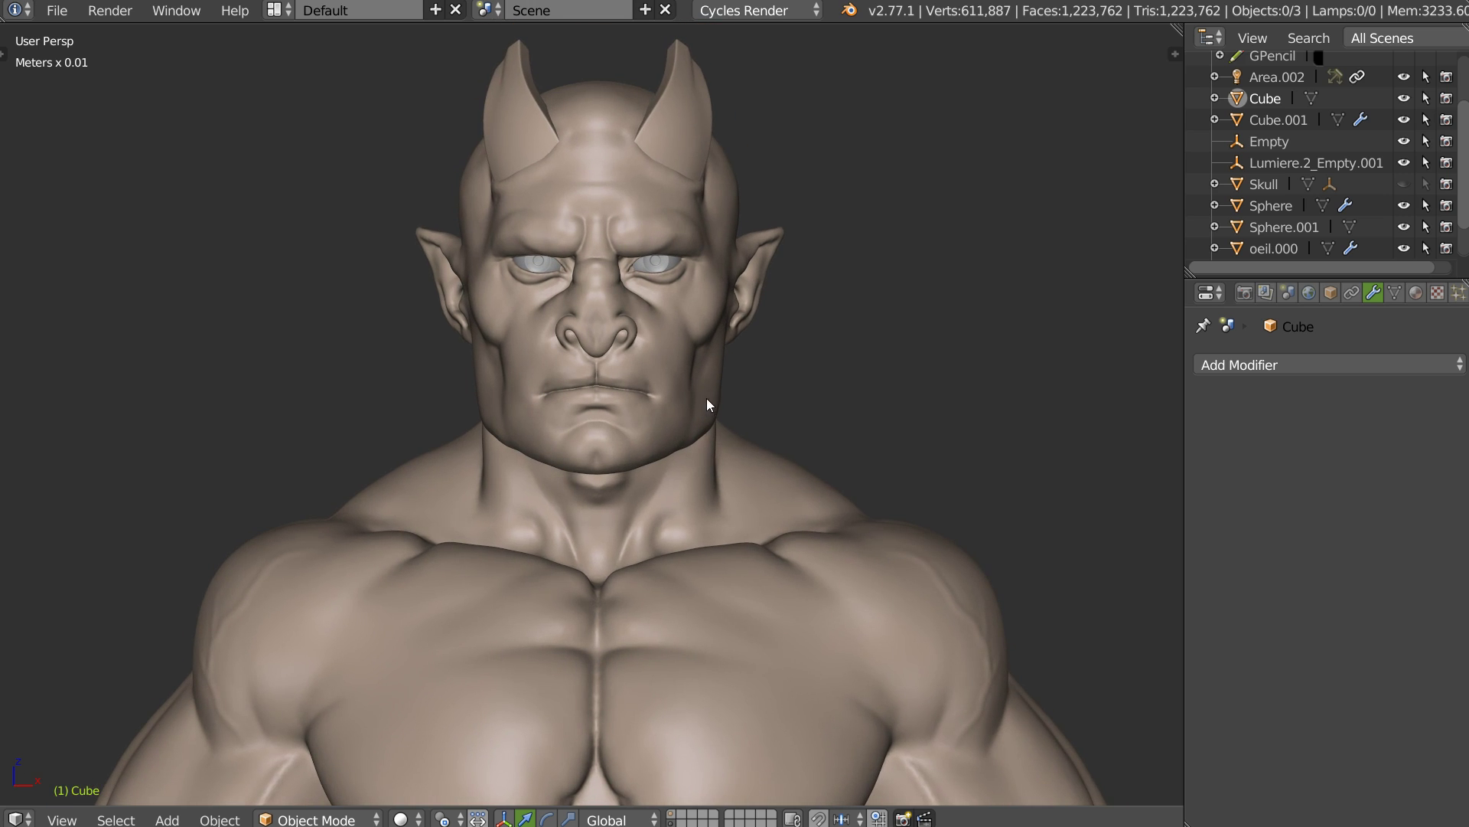
click(673, 817)
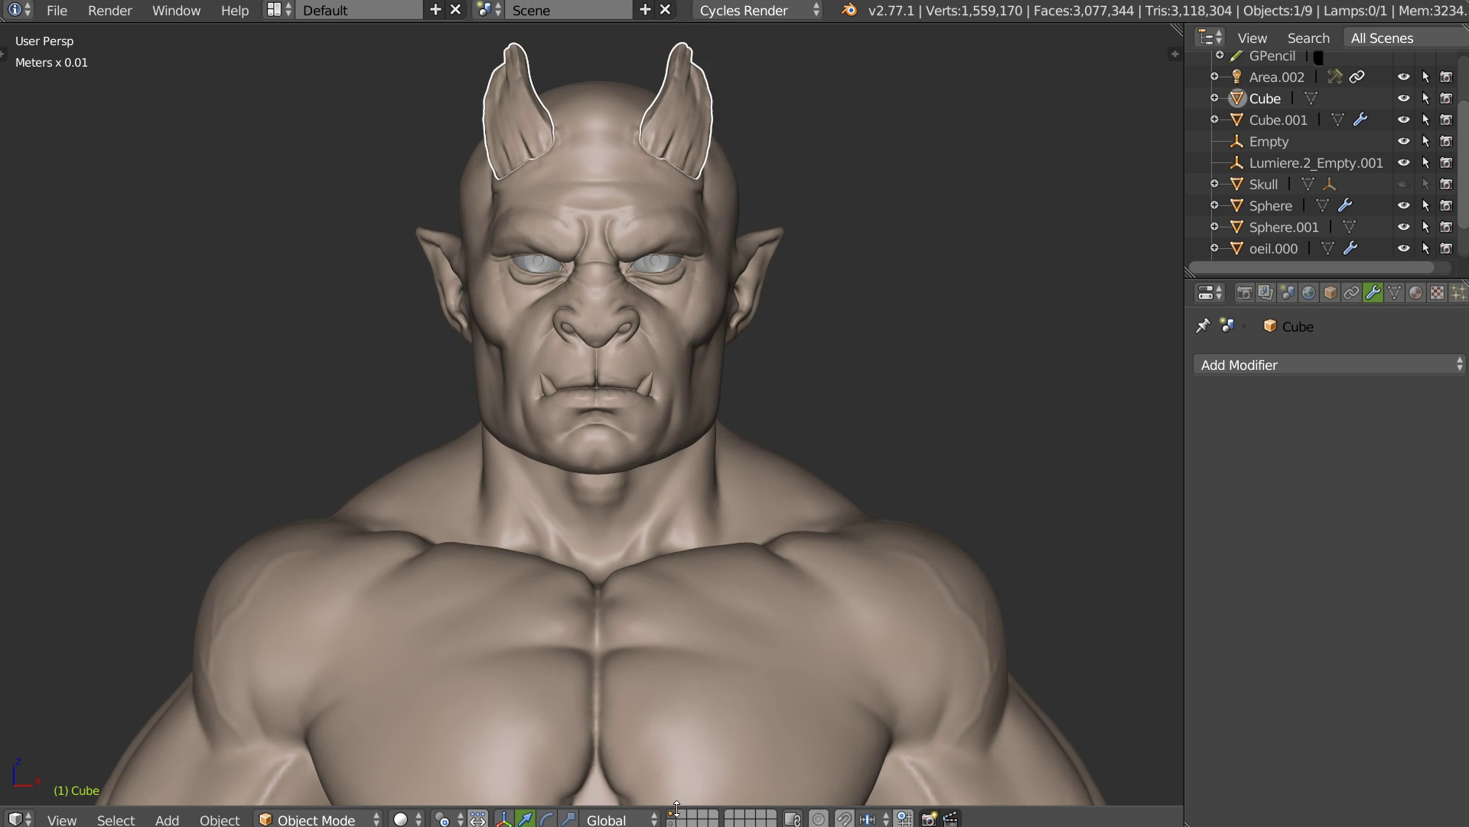
click(671, 821)
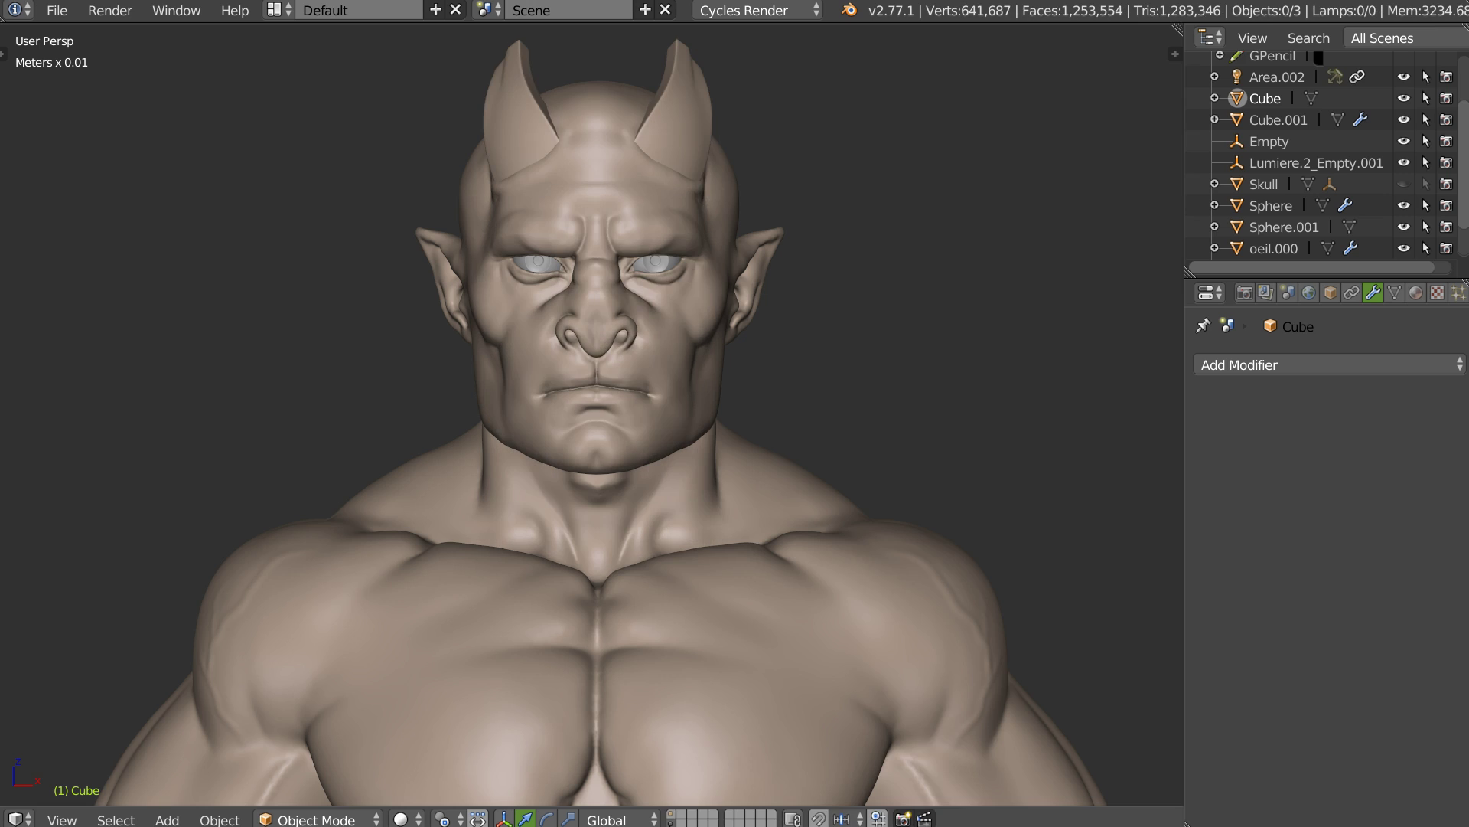
click(673, 818)
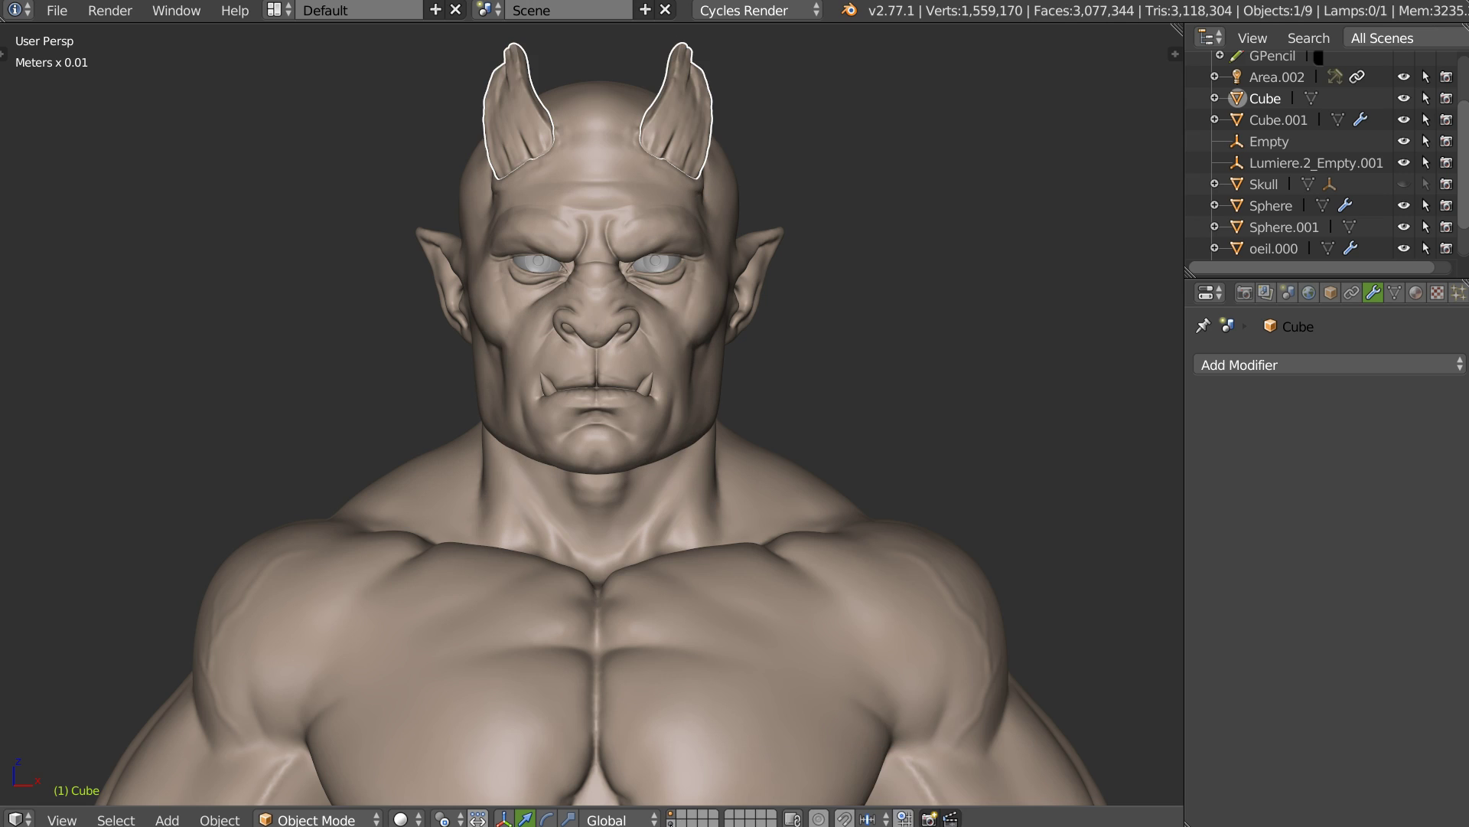
click(671, 819)
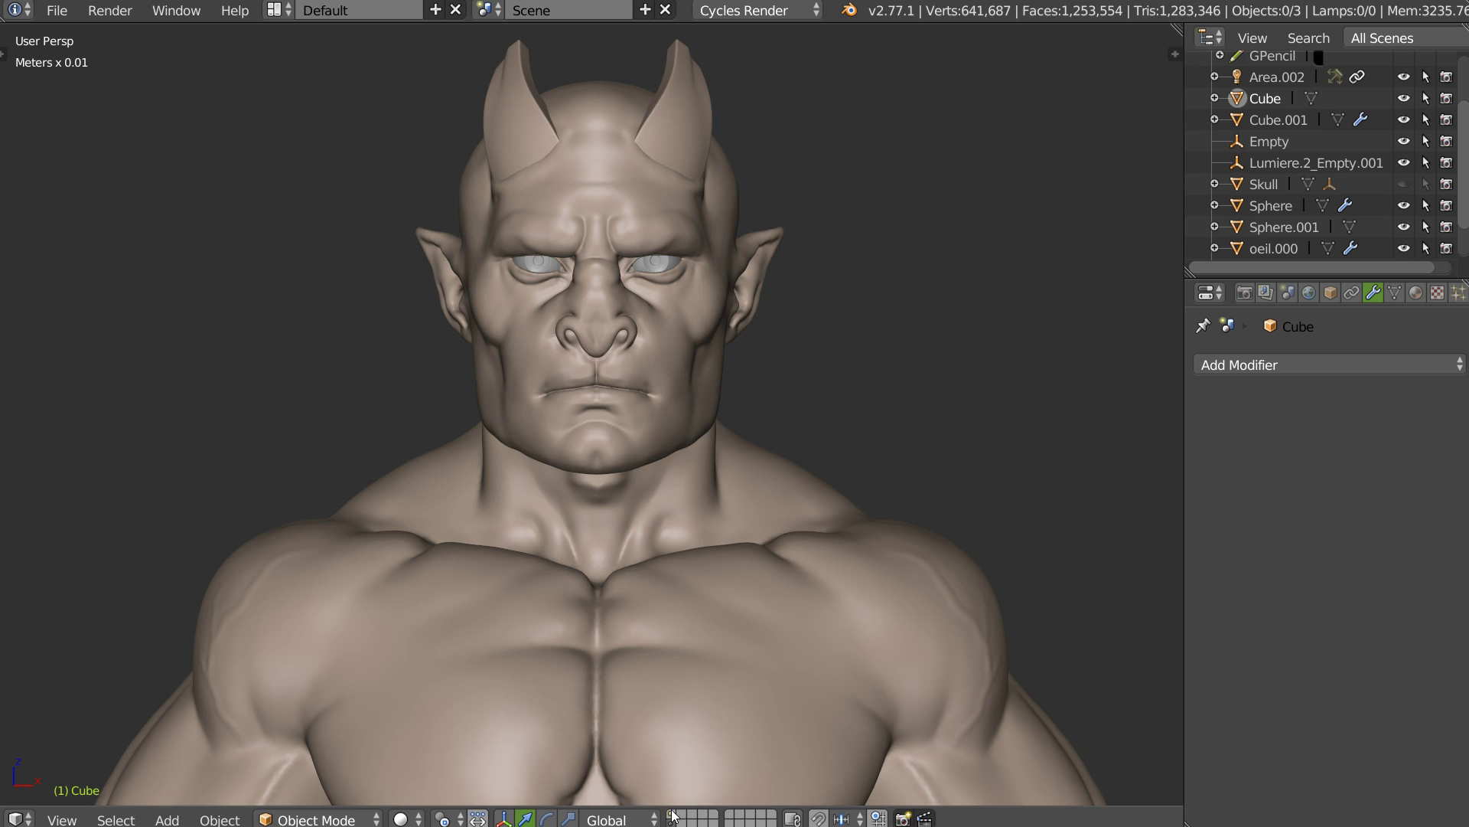
click(673, 818)
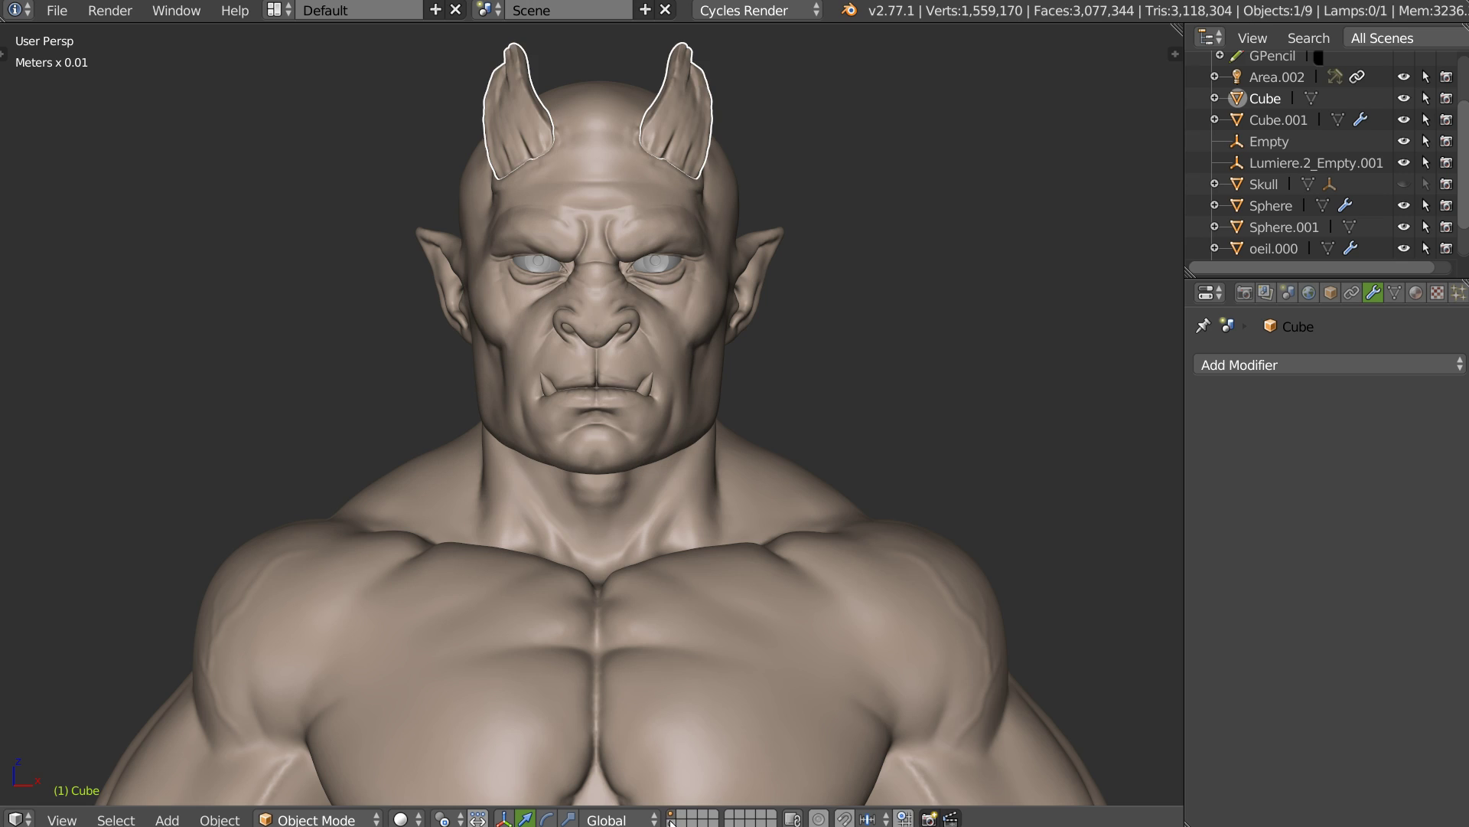
click(672, 819)
click(673, 820)
click(672, 820)
click(672, 818)
click(672, 819)
click(673, 819)
Step: Deselect everything and compare the two layers' sculpt versions in a three-quarter view of the head and shoulders
key(a)
middle_drag(829, 577, 752, 577)
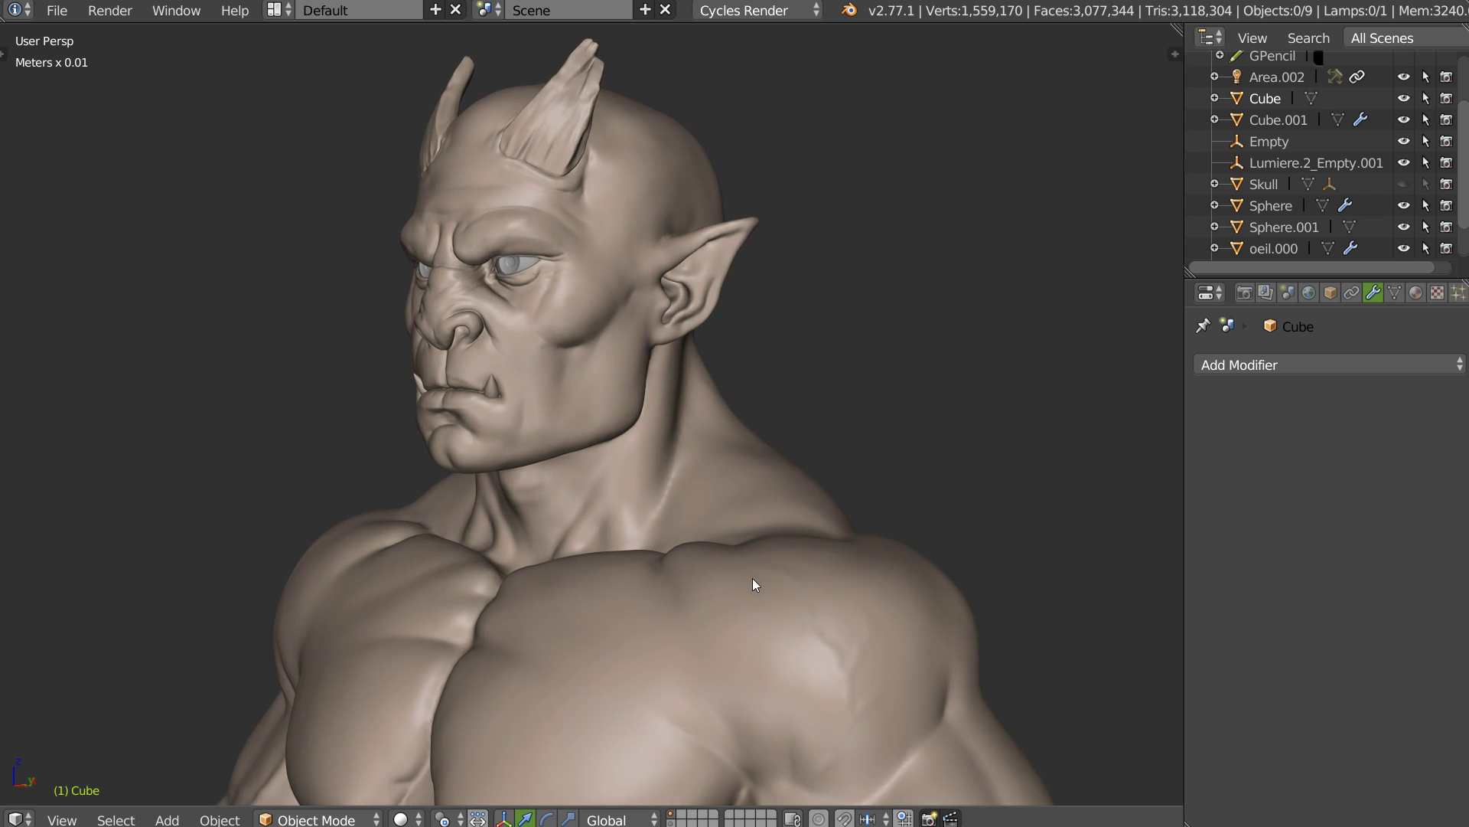
click(674, 819)
click(674, 819)
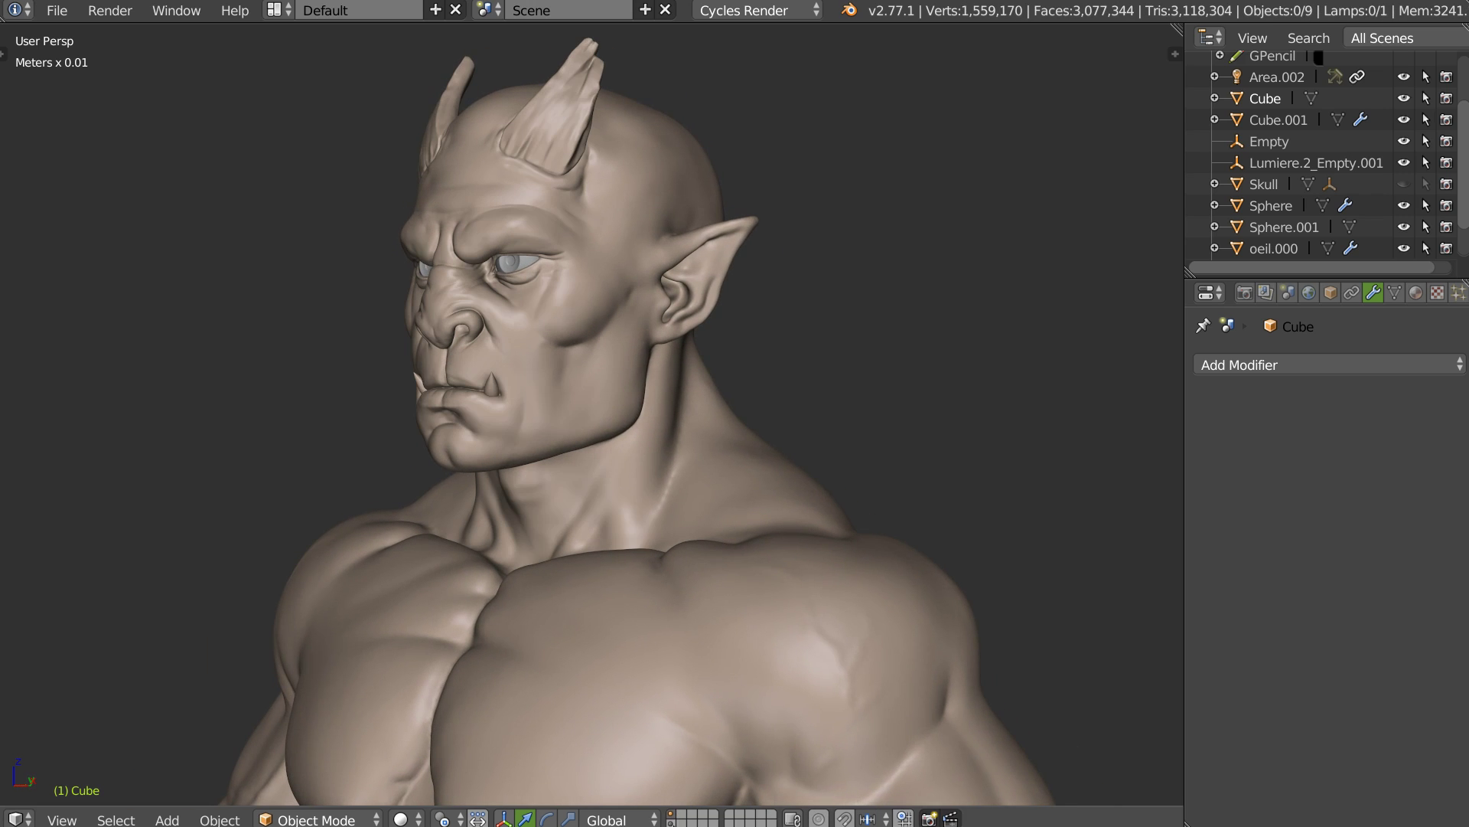
click(673, 819)
click(673, 821)
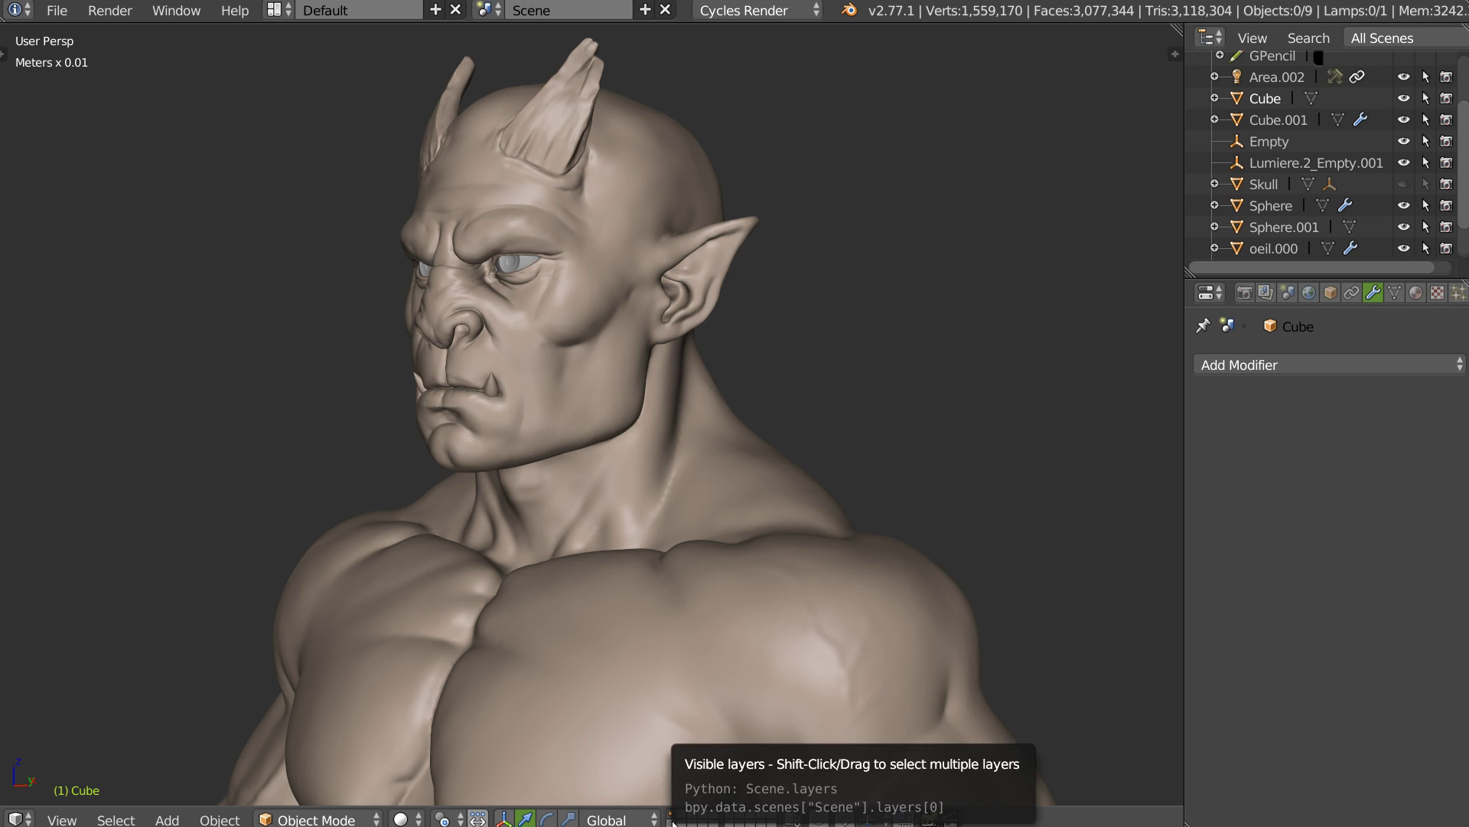
click(674, 819)
click(674, 819)
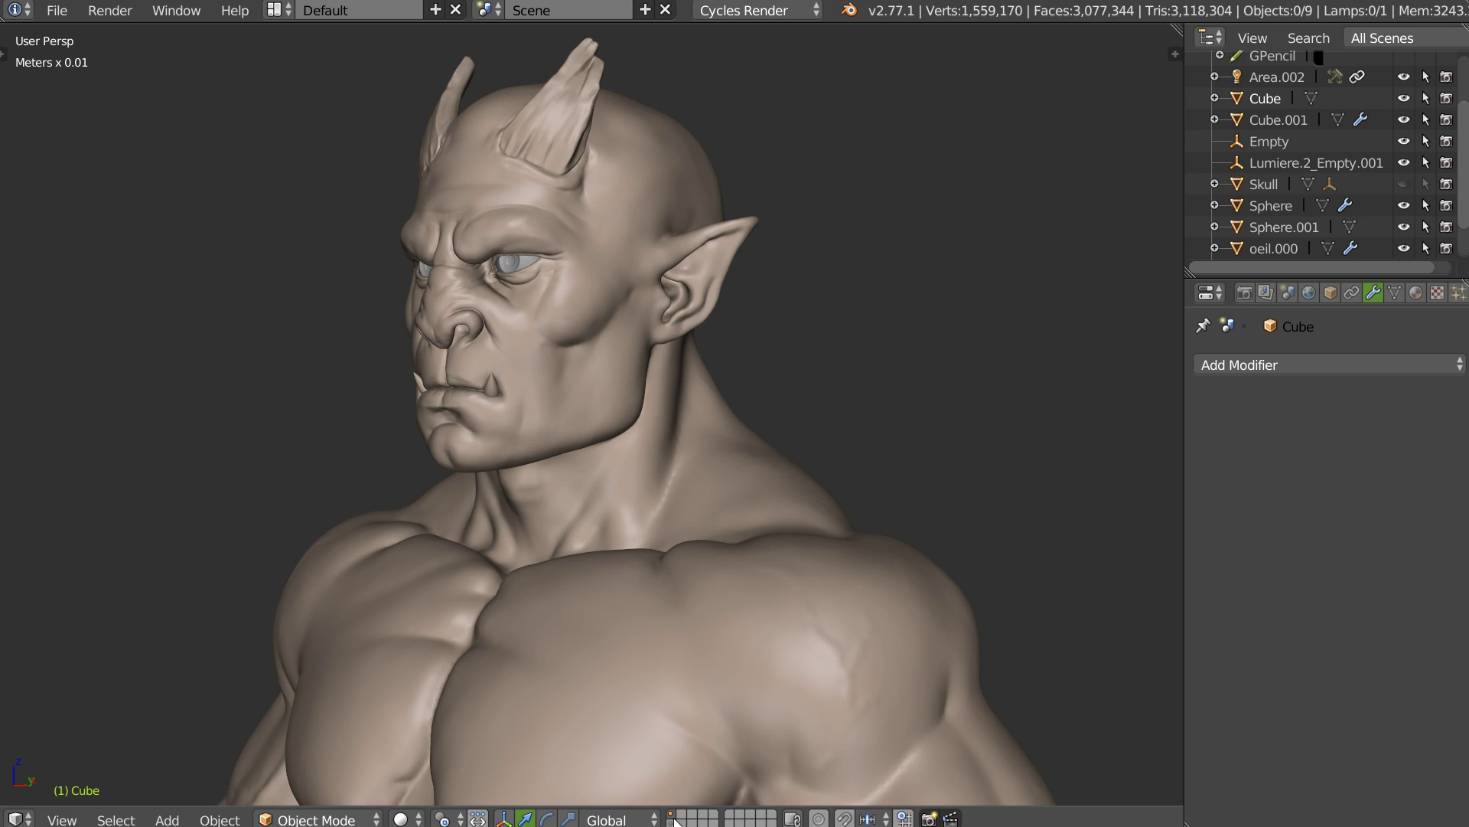
click(674, 820)
click(674, 819)
click(673, 820)
click(674, 819)
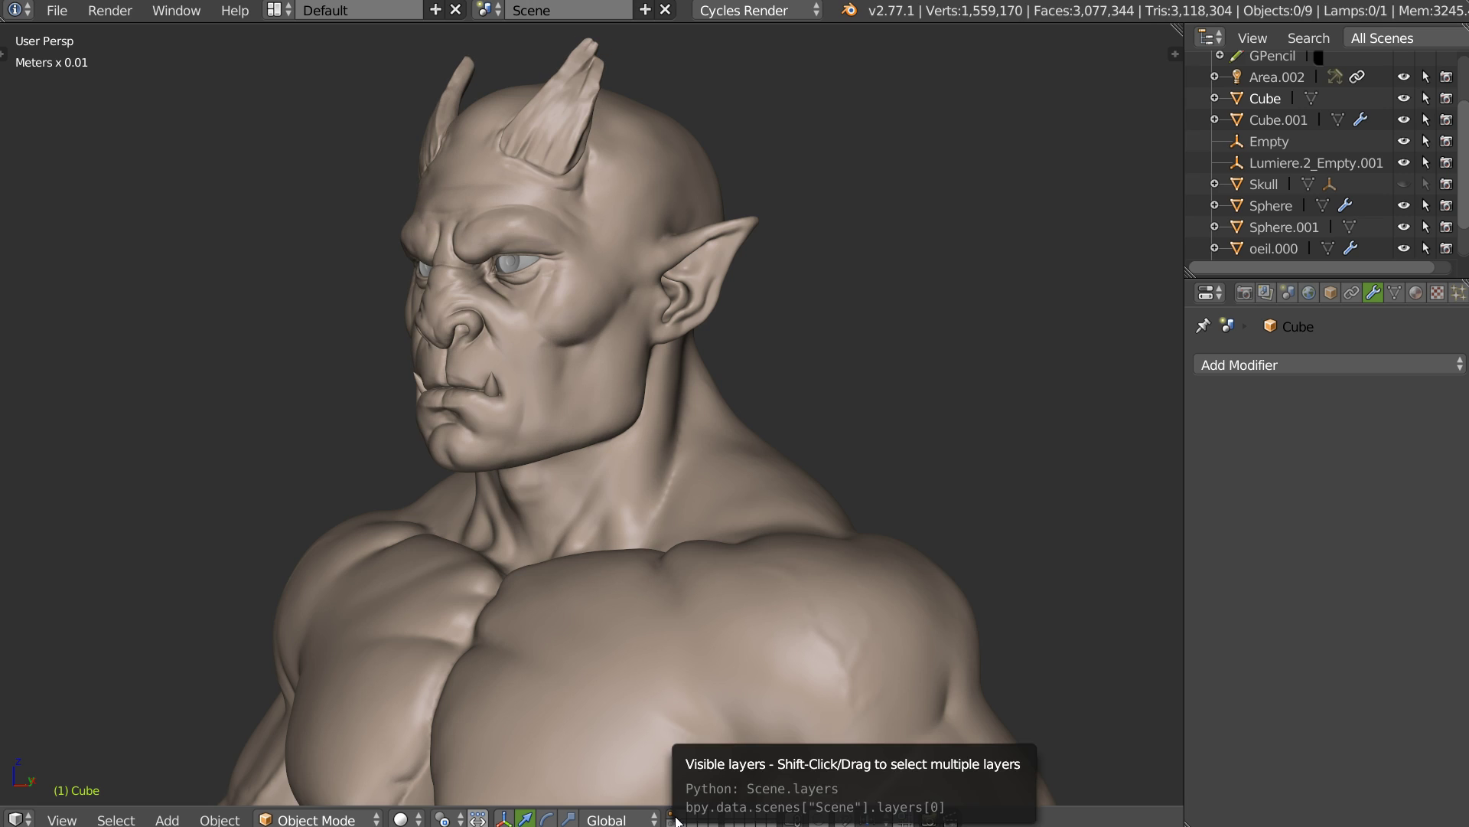
click(674, 820)
click(675, 819)
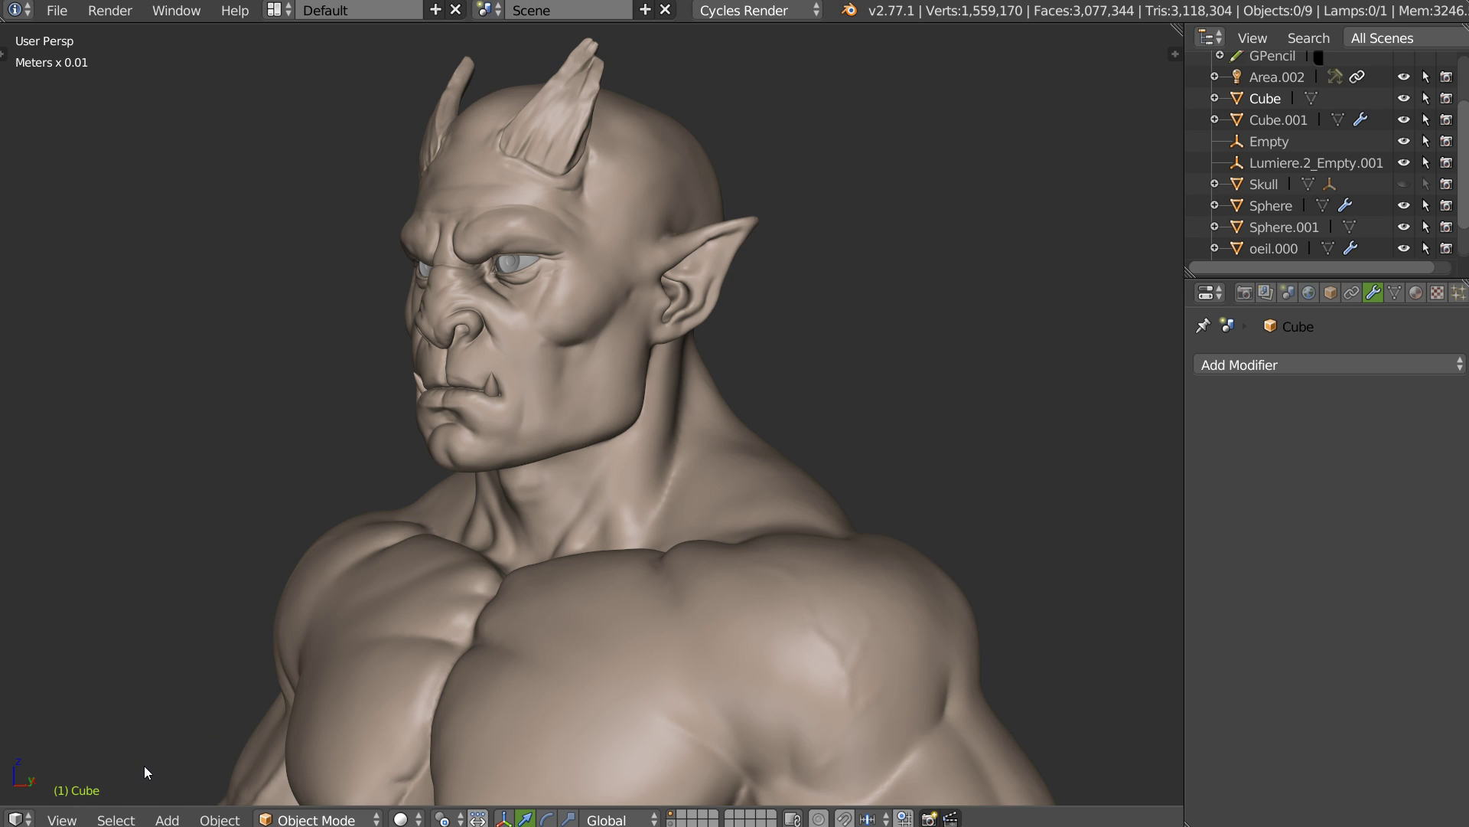
Step: Examine the whole bust from the front and in three-quarter view, checking the face, chest, abdomen and arms
mouse_move(419, 446)
middle_down()
mouse_move(932, 462)
mouse_move(686, 474)
mouse_move(622, 545)
mouse_move(643, 436)
mouse_move(689, 387)
mouse_move(758, 369)
mouse_move(824, 417)
mouse_move(585, 404)
mouse_move(604, 472)
mouse_move(645, 441)
mouse_move(668, 522)
mouse_move(672, 423)
mouse_move(646, 457)
mouse_move(659, 407)
mouse_move(674, 460)
mouse_move(650, 515)
mouse_move(676, 517)
middle_up()
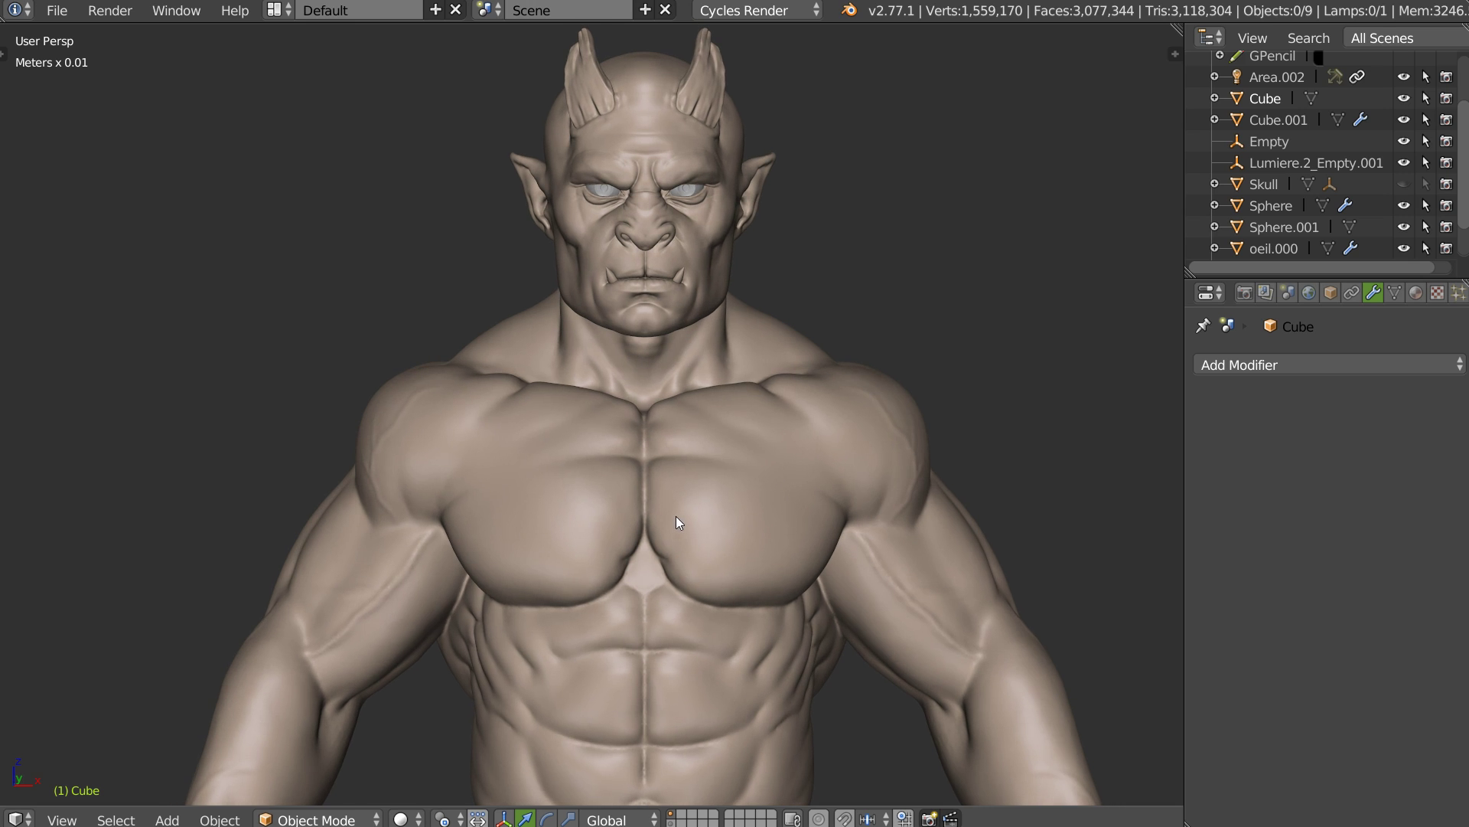
middle_drag(644, 380, 662, 447)
scroll(663, 441, down, 4)
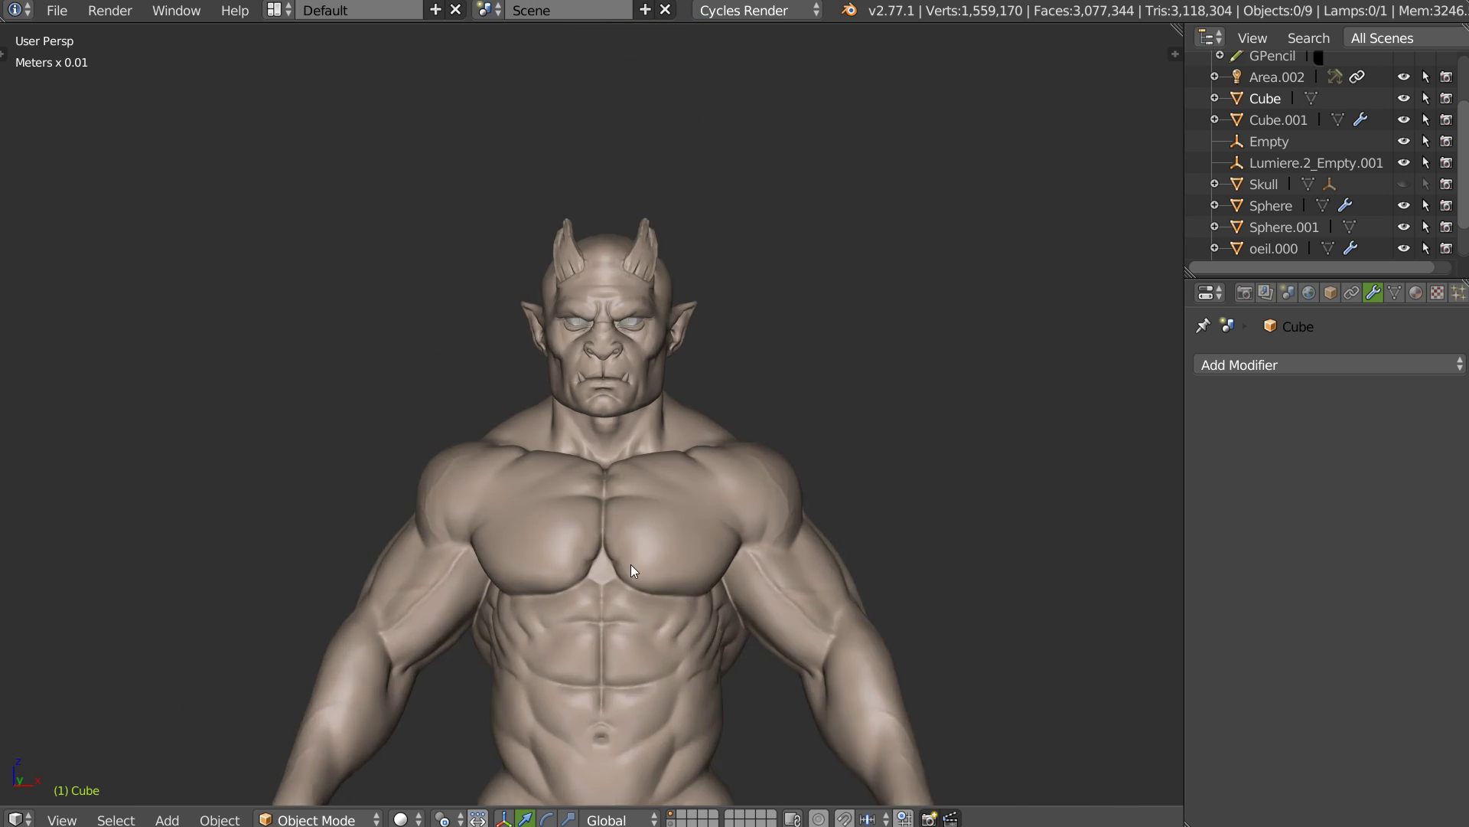
shift+middle_drag(655, 373, 632, 504)
scroll(643, 459, up, 3)
shift+middle_drag(593, 398, 563, 474)
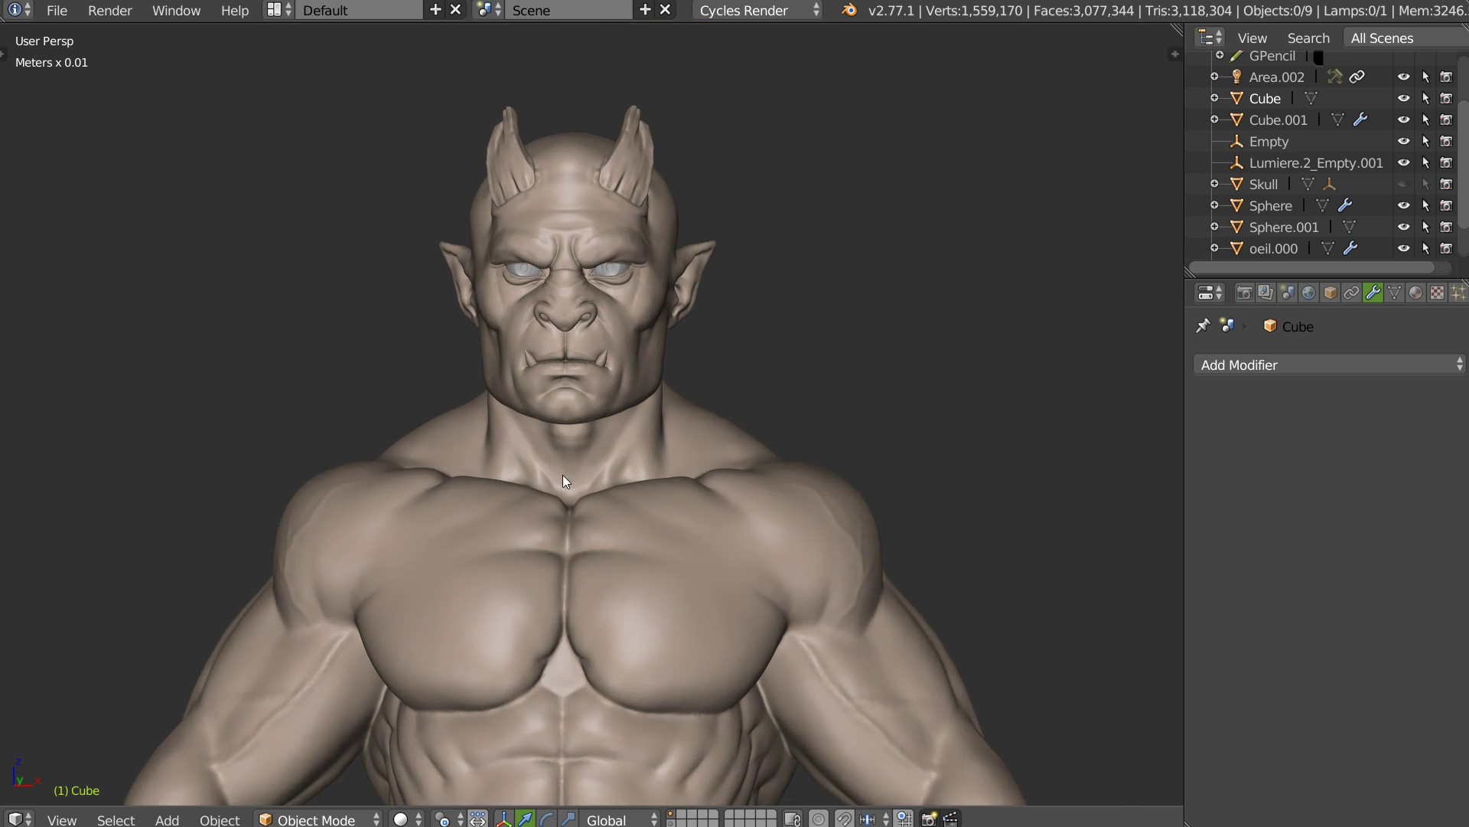
scroll(604, 444, up, 2)
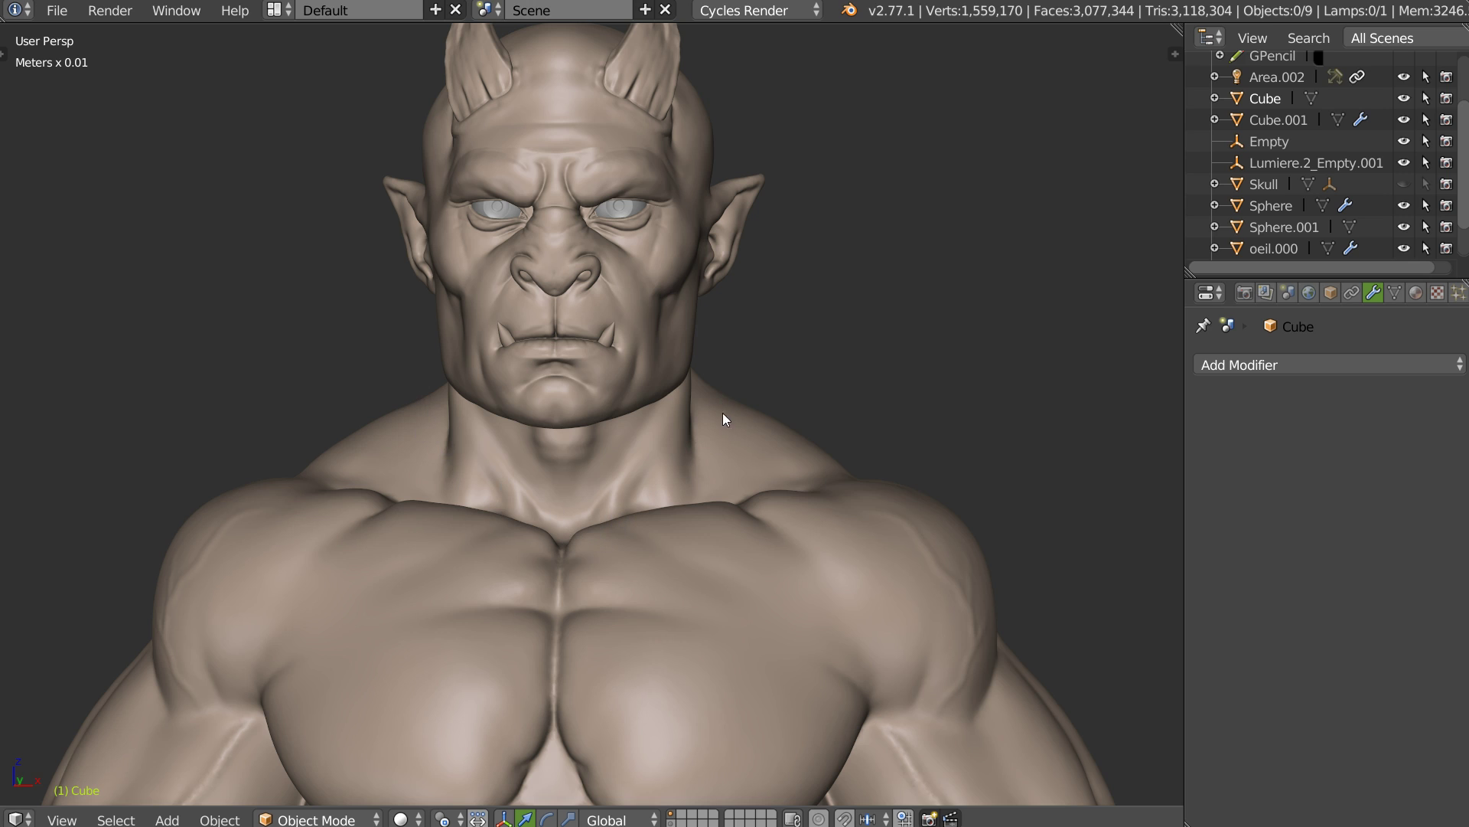
middle_drag(567, 509, 613, 213)
mouse_move(575, 309)
middle_down()
mouse_move(730, 307)
mouse_move(610, 309)
mouse_move(579, 329)
middle_up()
scroll(578, 329, down, 5)
middle_drag(587, 240, 686, 420)
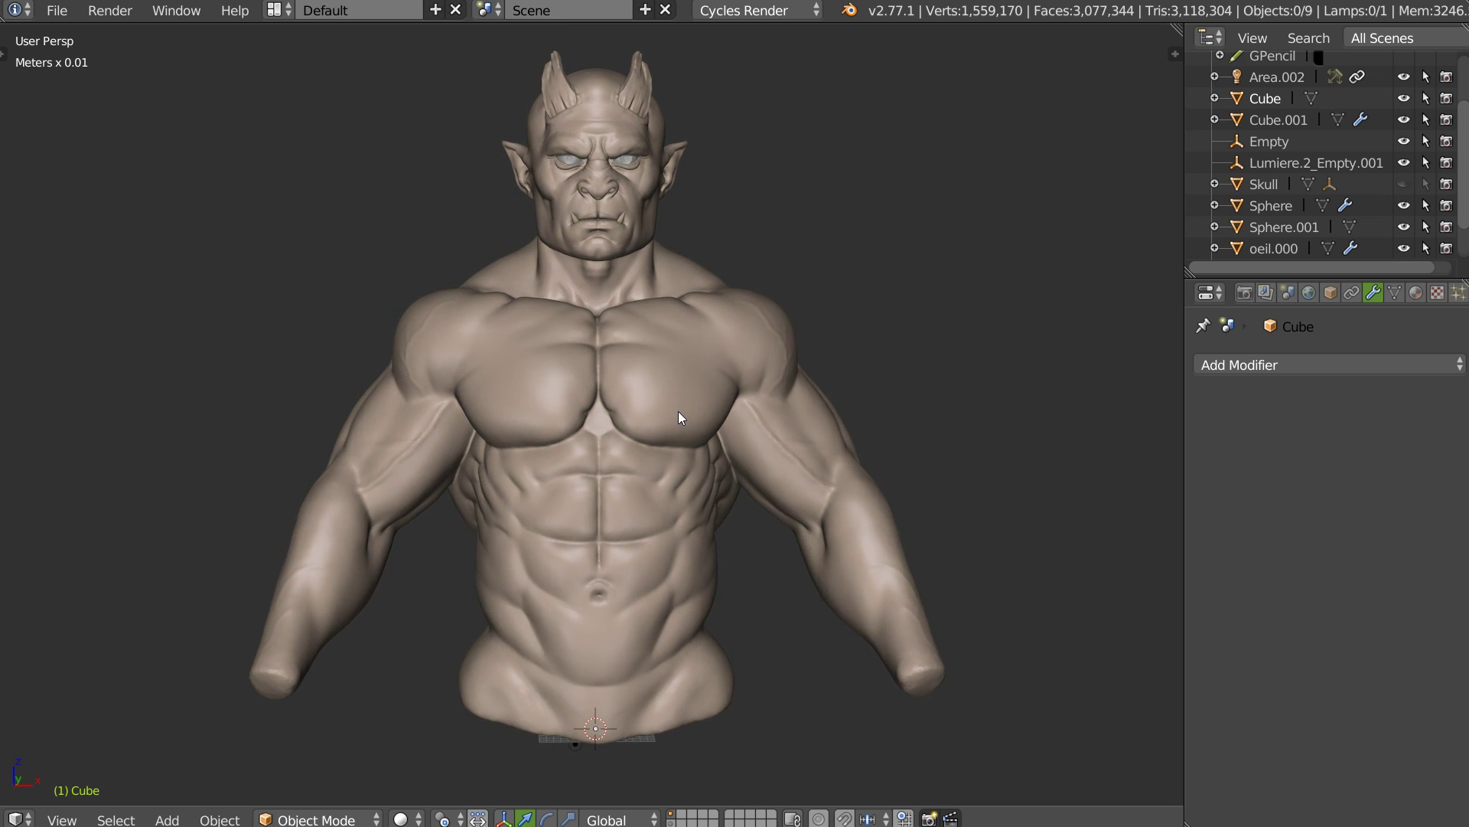
mouse_move(608, 397)
shift+middle_down()
mouse_move(618, 440)
mouse_move(616, 419)
shift+middle_up()
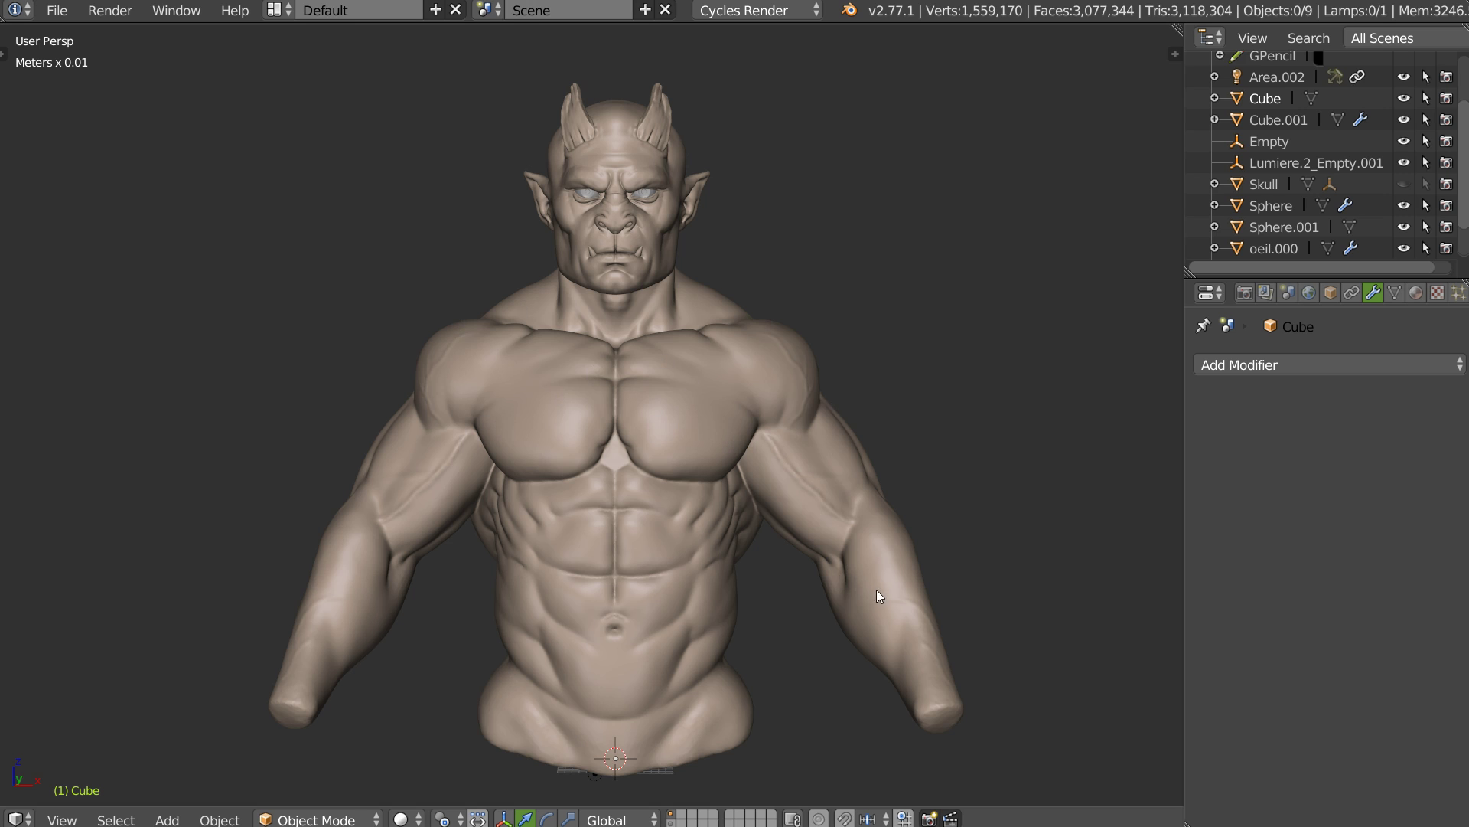
middle_drag(625, 372, 1085, 505)
middle_drag(640, 446, 595, 263)
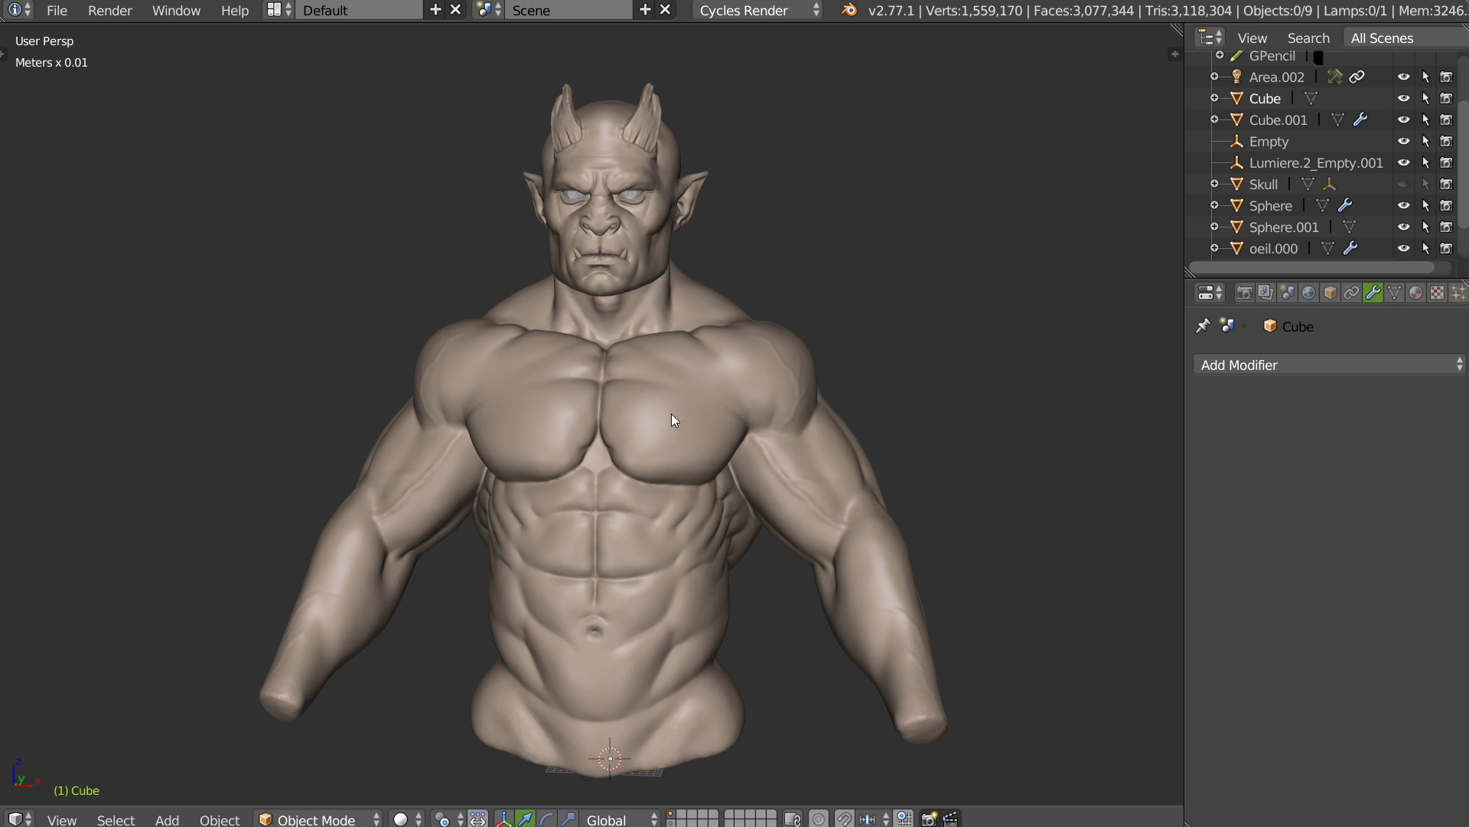
ctrl+middle_drag(574, 455, 628, 661)
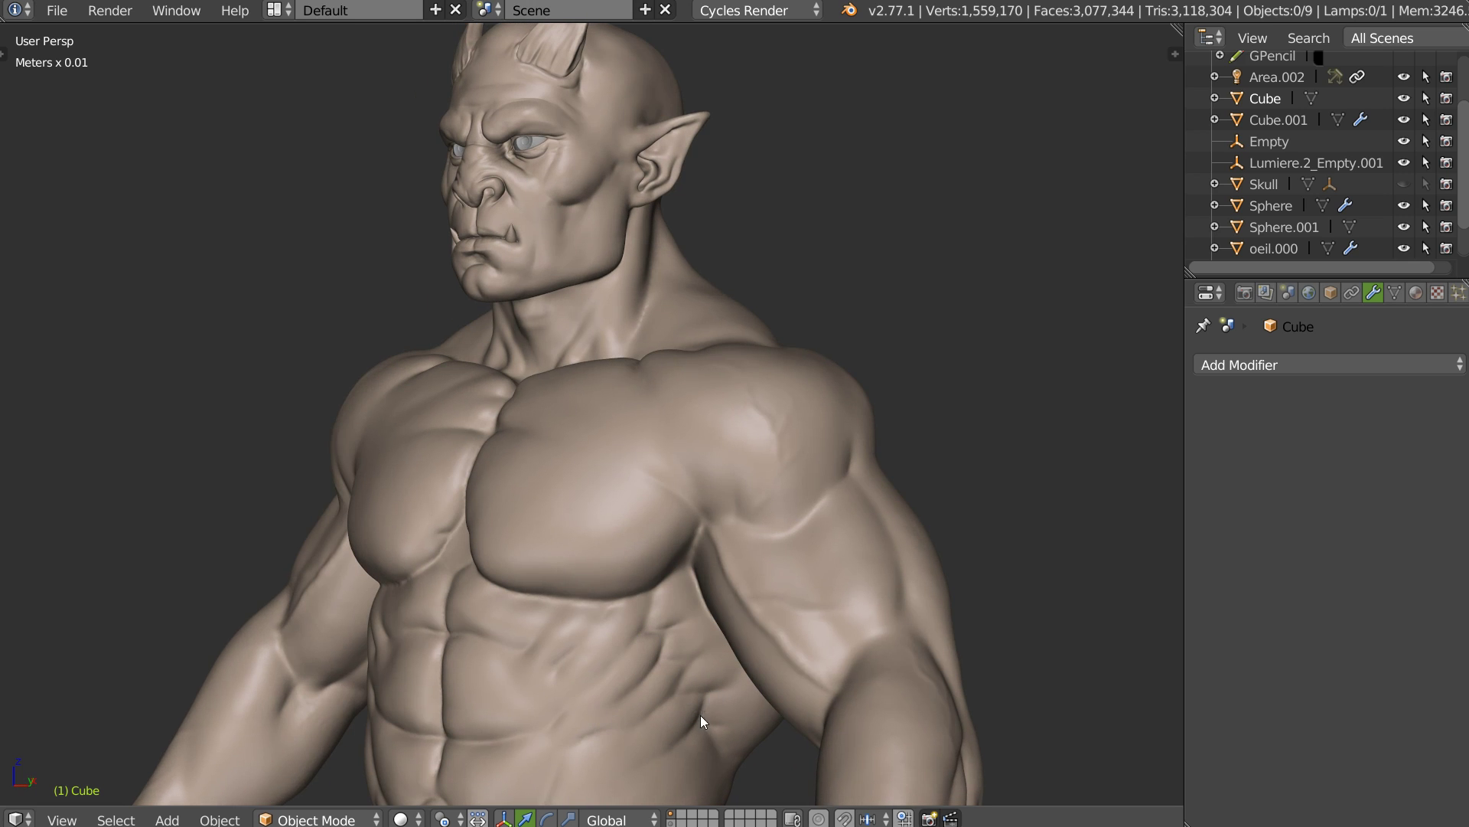
middle_drag(575, 417, 650, 497)
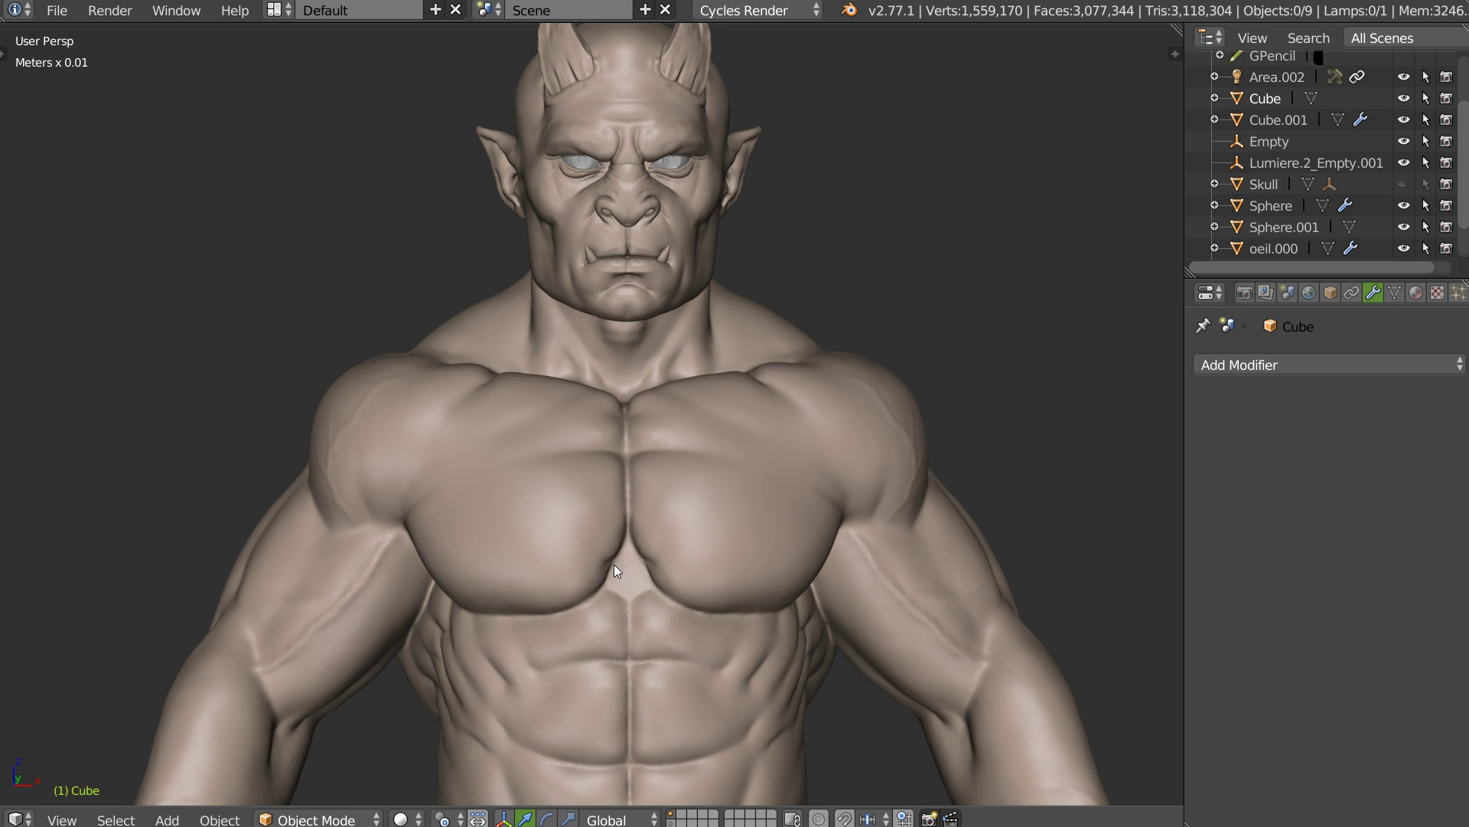
Step: Examine the nostril and surrounding wrinkles up close, and check the complete face from the front
middle_drag(614, 563, 594, 467)
middle_drag(594, 399, 772, 479)
middle_drag(850, 199, 656, 440)
ctrl+middle_drag(655, 440, 712, 295)
middle_drag(750, 401, 597, 421)
ctrl+middle_drag(597, 314, 682, 383)
shift+middle_drag(682, 382, 512, 269)
shift+middle_drag(438, 365, 667, 249)
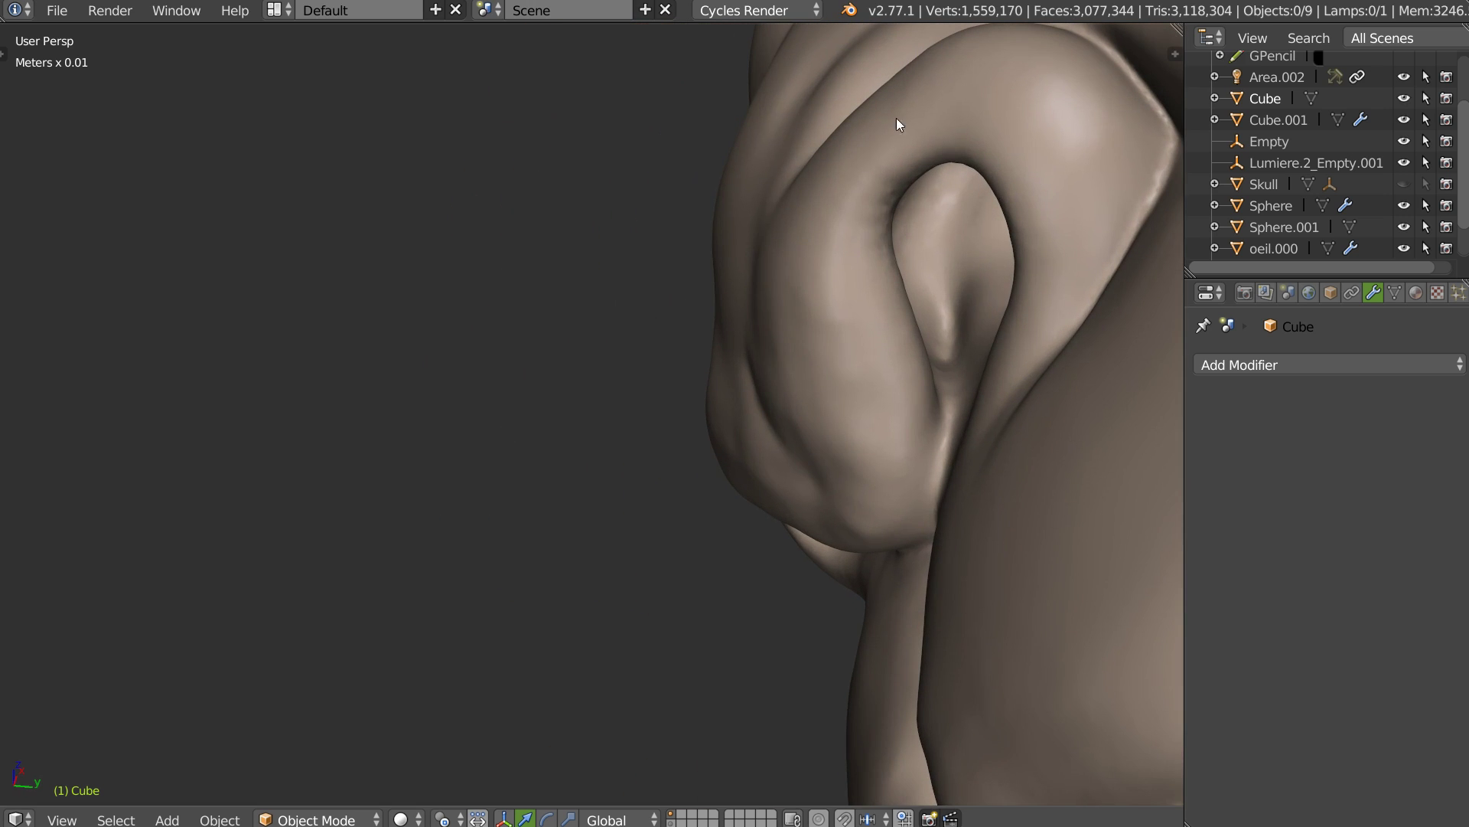
shift+middle_drag(897, 119, 758, 229)
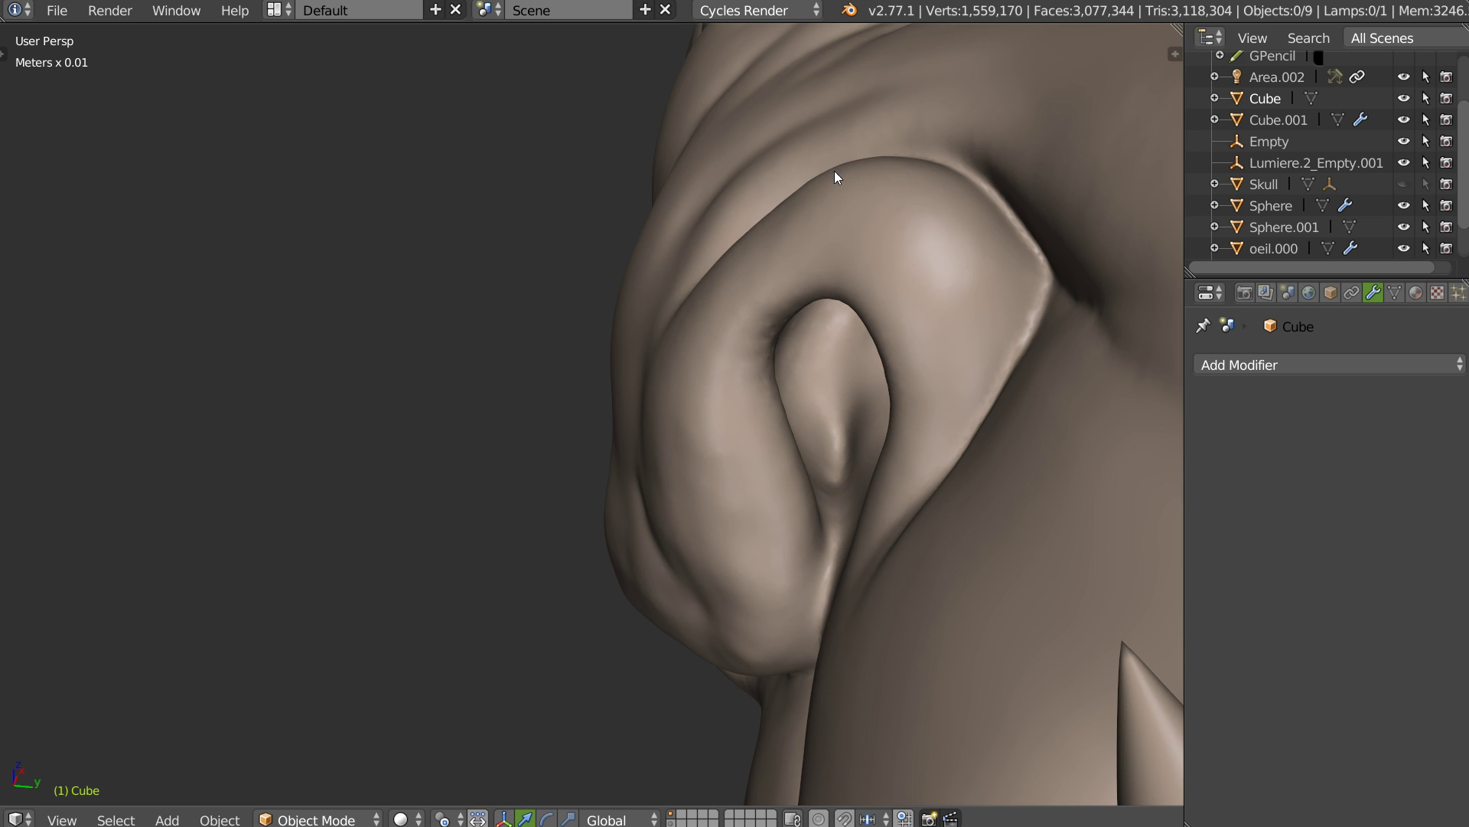
ctrl+middle_drag(764, 176, 773, 365)
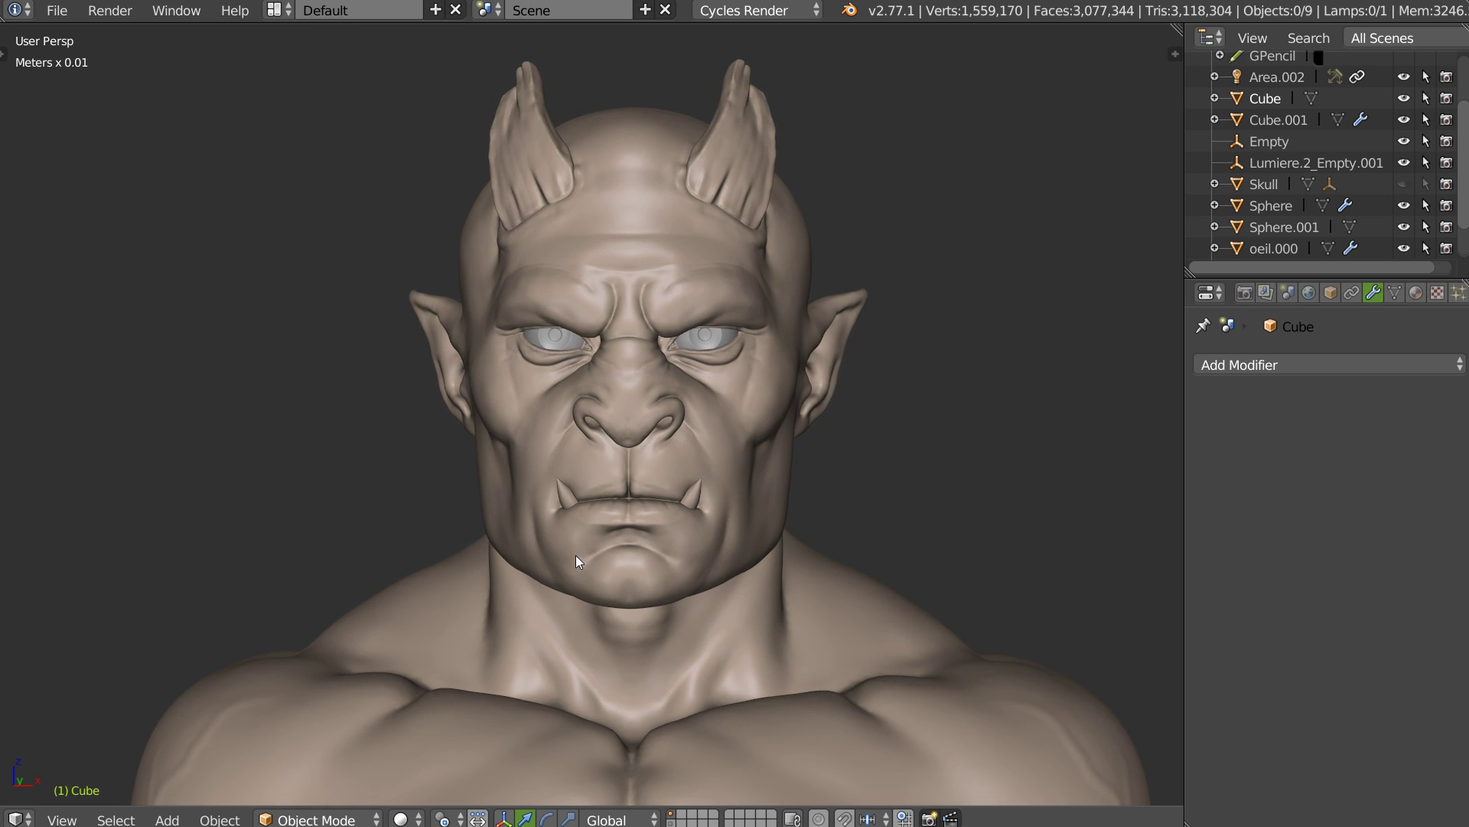
middle_drag(613, 575, 619, 571)
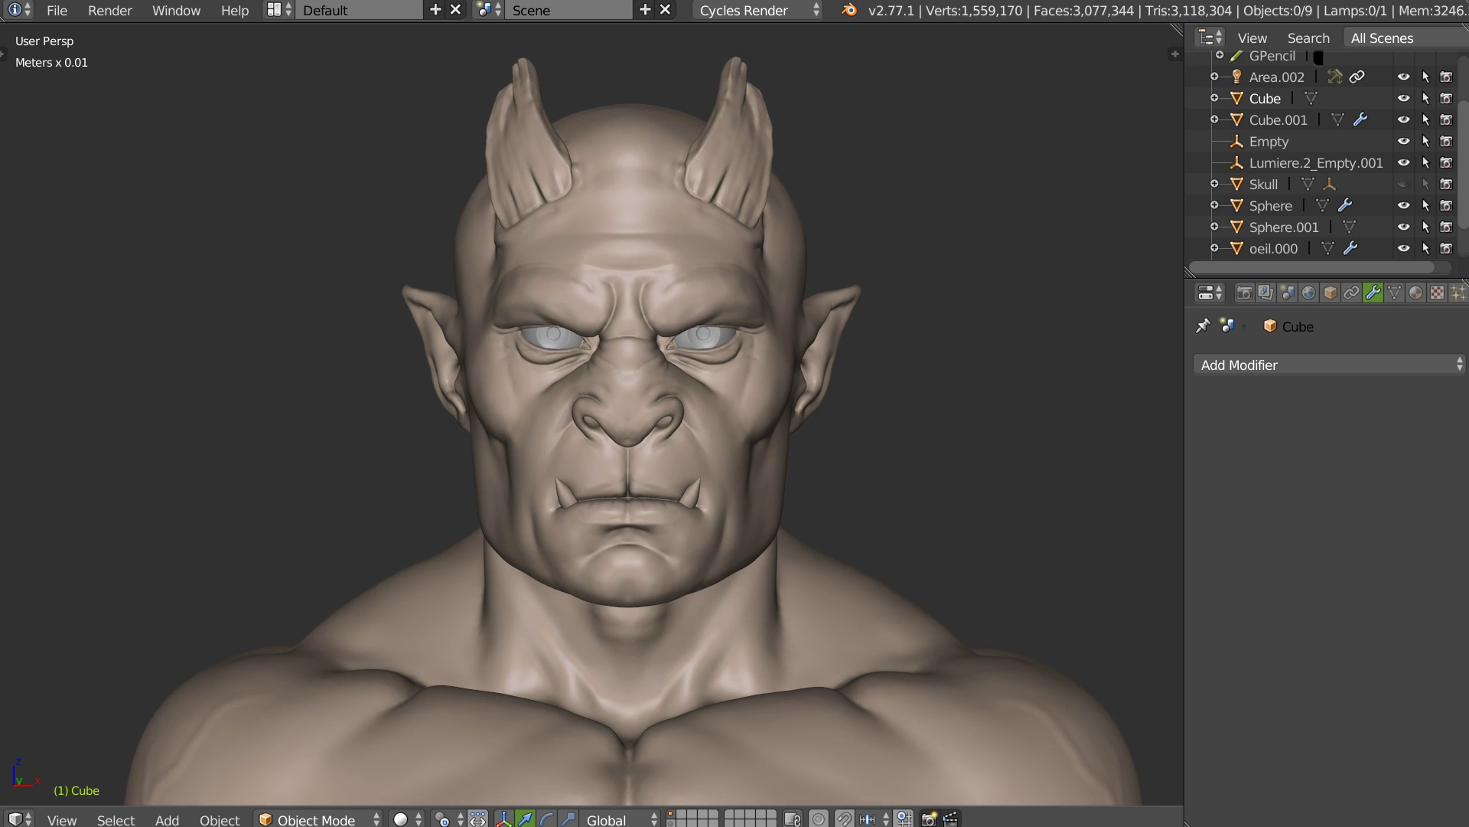